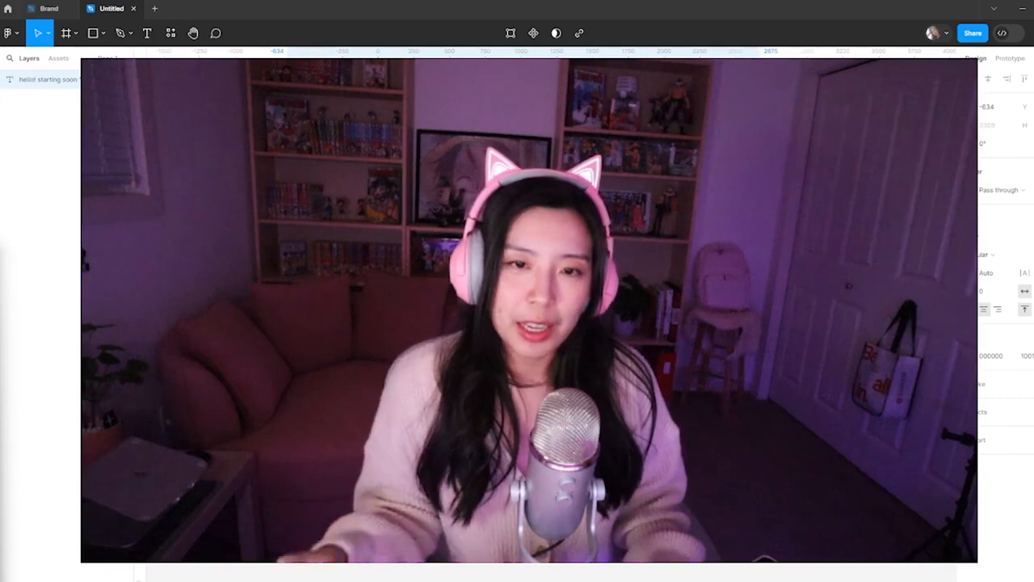
Rename the untitled design file to "First Stream UI Design"
{"action": "key", "text": "Escape"}
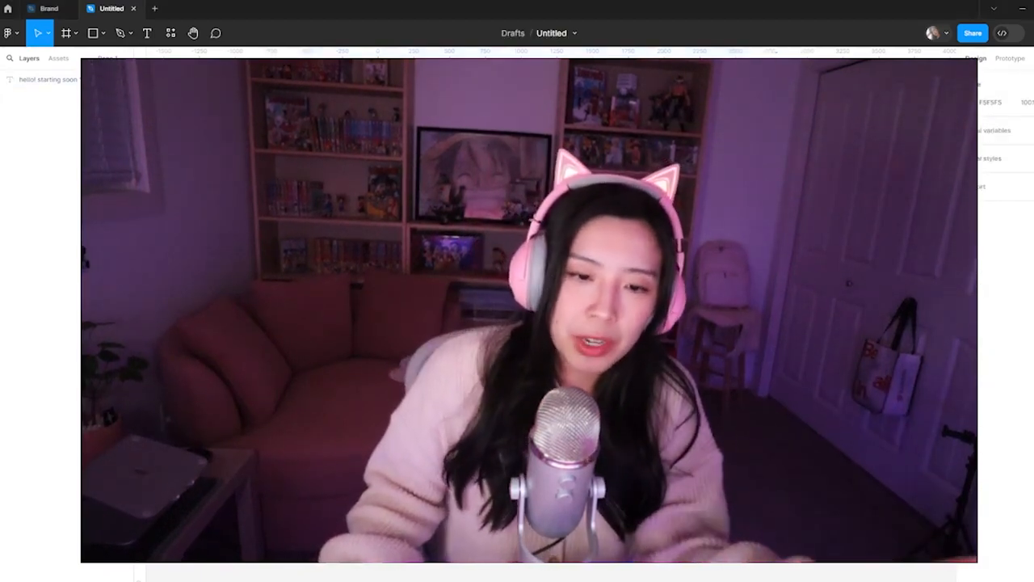
{"action": "left_click", "coordinate": [553, 33]}
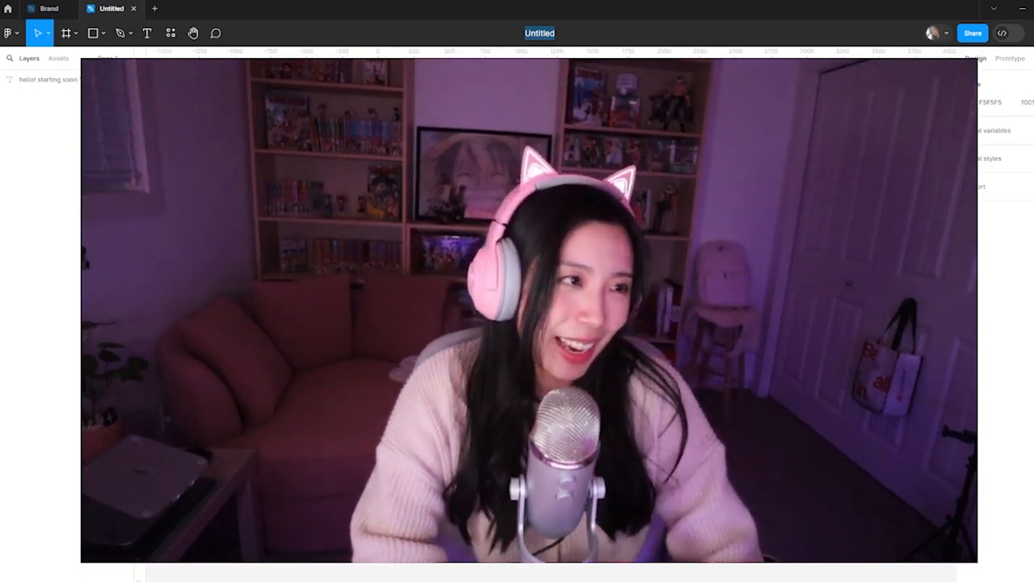
{"action": "type", "text": "First Stert"}
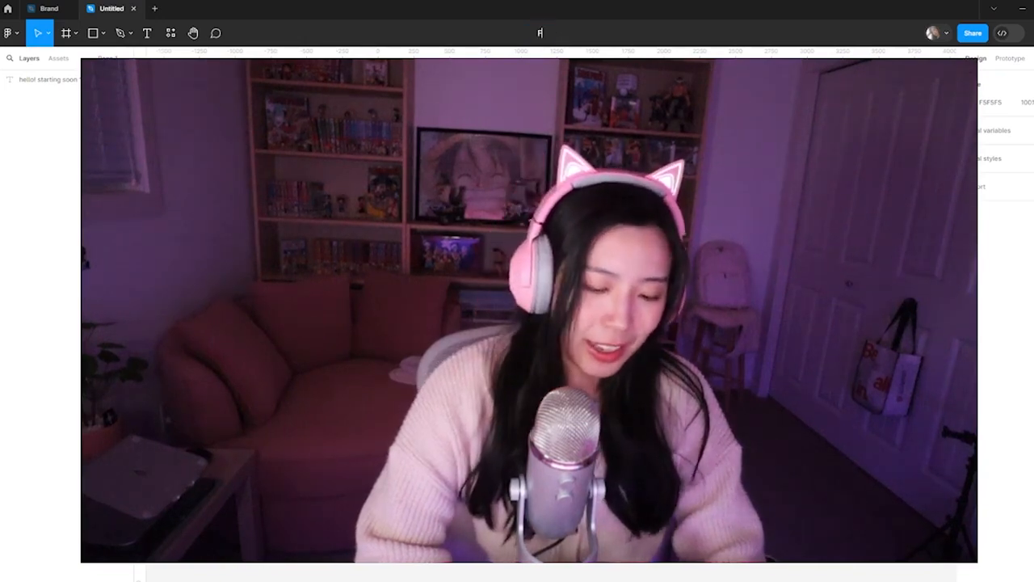
{"action": "key", "text": "BackSpace"}
{"action": "key", "text": "BackSpace"}
{"action": "key", "text": "BackSpace"}
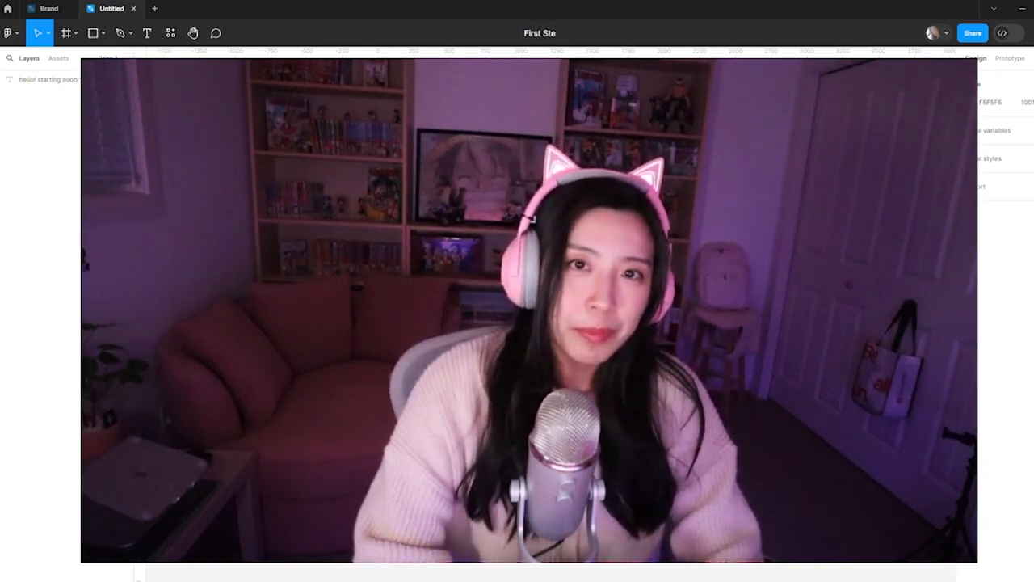
{"action": "type", "text": "ream UI Design"}
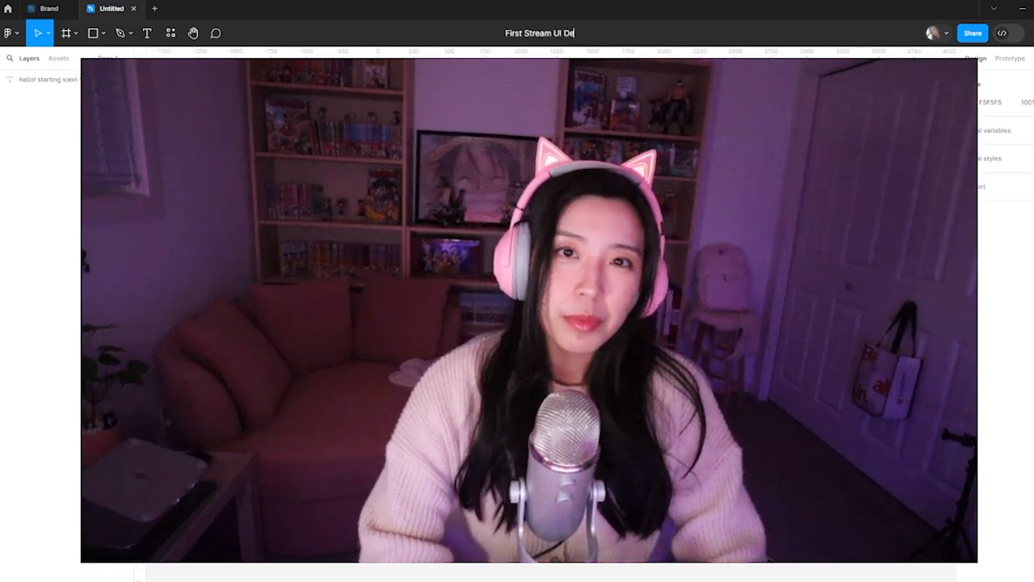
{"action": "key", "text": "Return"}
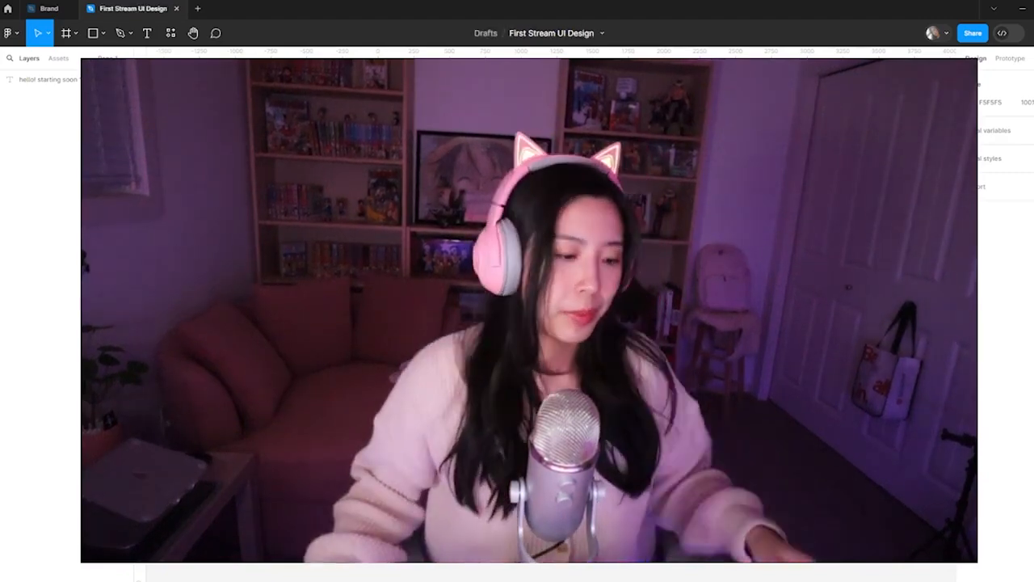
Delete the "hello! starting soon" text layer from the canvas
{"action": "left_click", "coordinate": [525, 313]}
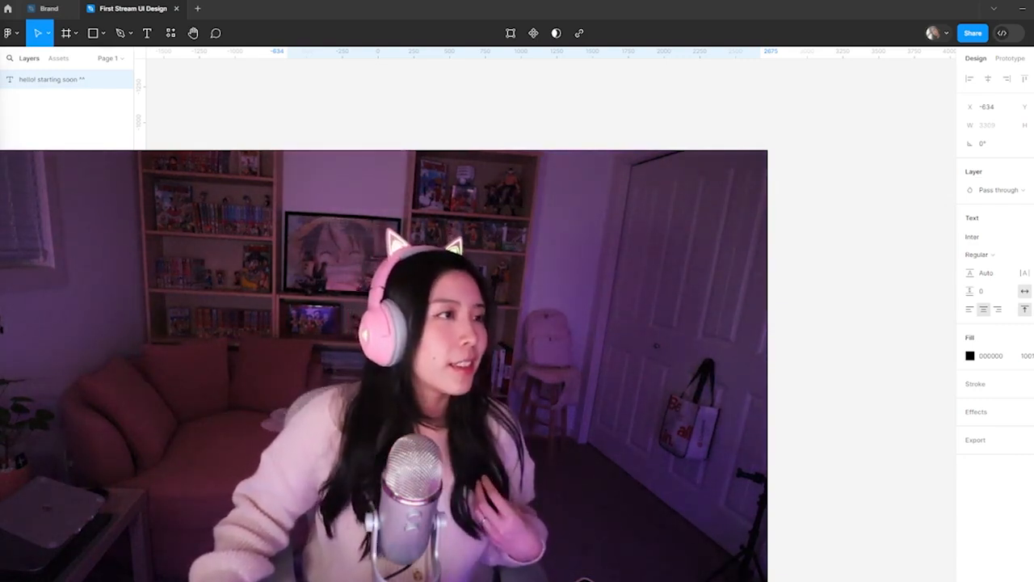
{"action": "left_click", "coordinate": [274, 73]}
{"action": "left_click", "coordinate": [73, 79]}
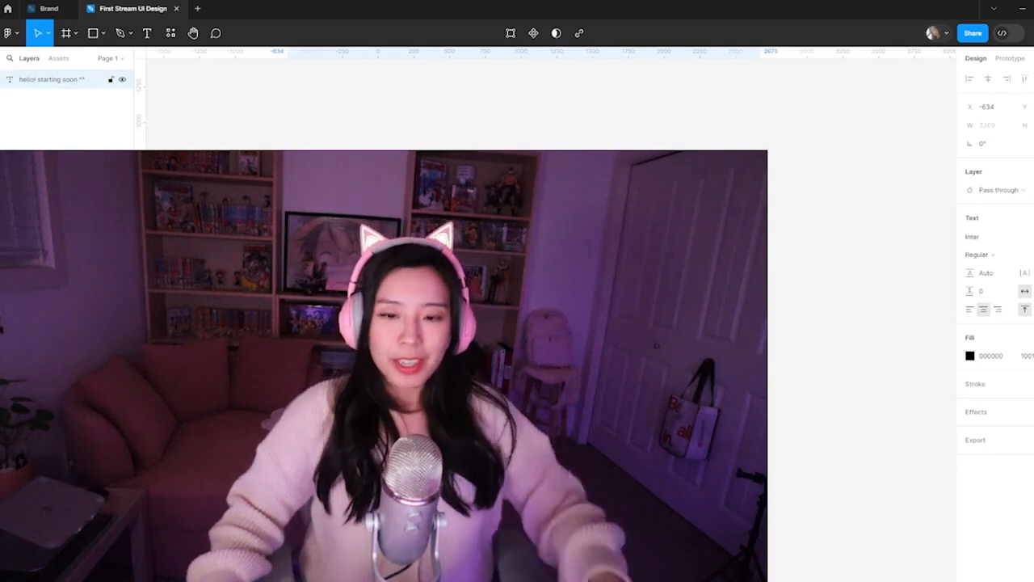
{"action": "key", "text": "Delete"}
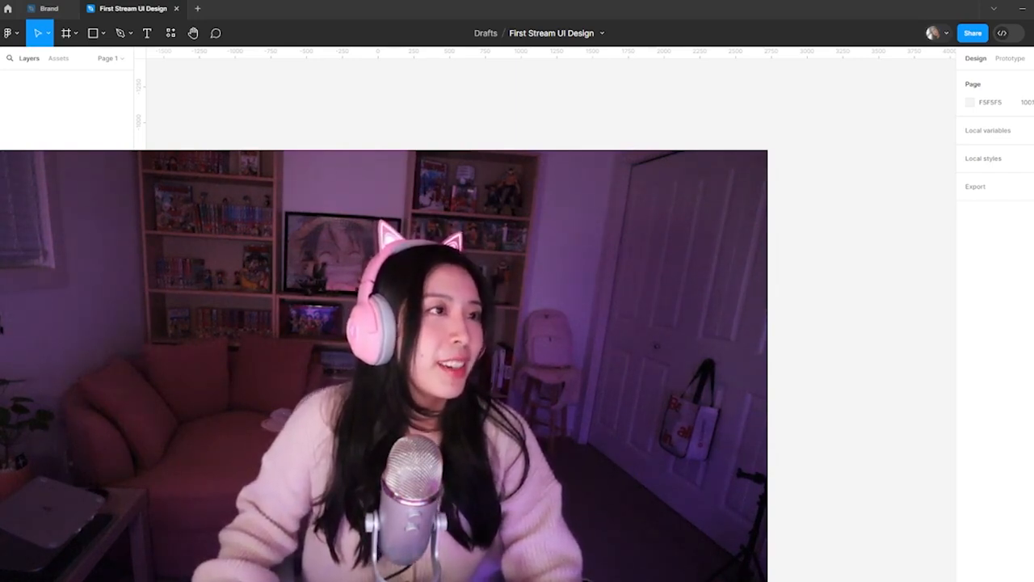
Switch to Dribbble in the browser and look through the design shots in the Following feed for reference
{"action": "left_click_drag", "start_coordinate": [0, 70], "coordinate": [519, 1]}
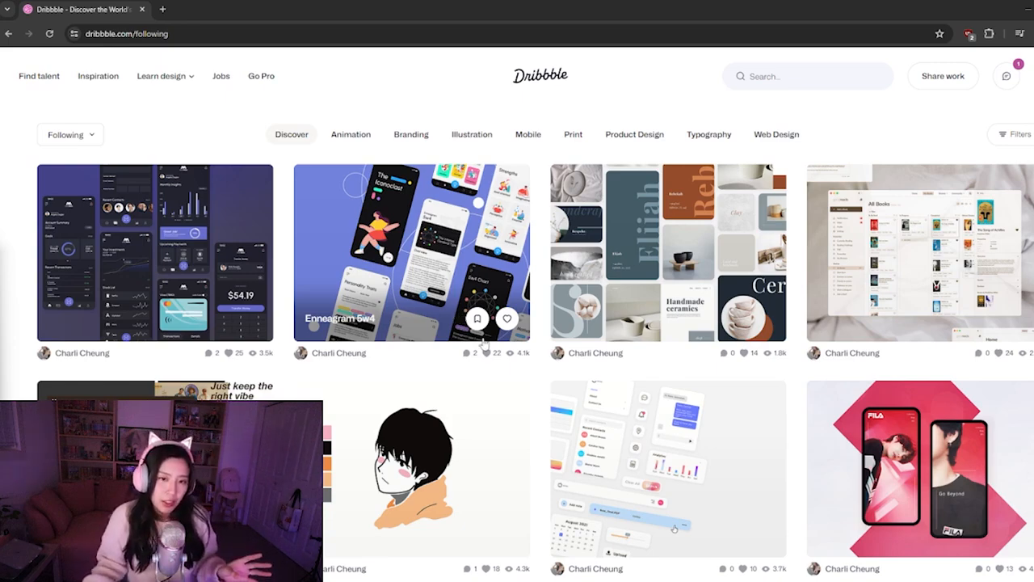
{"action": "scroll", "coordinate": [476, 347], "scroll_direction": "down", "scroll_amount": 1}
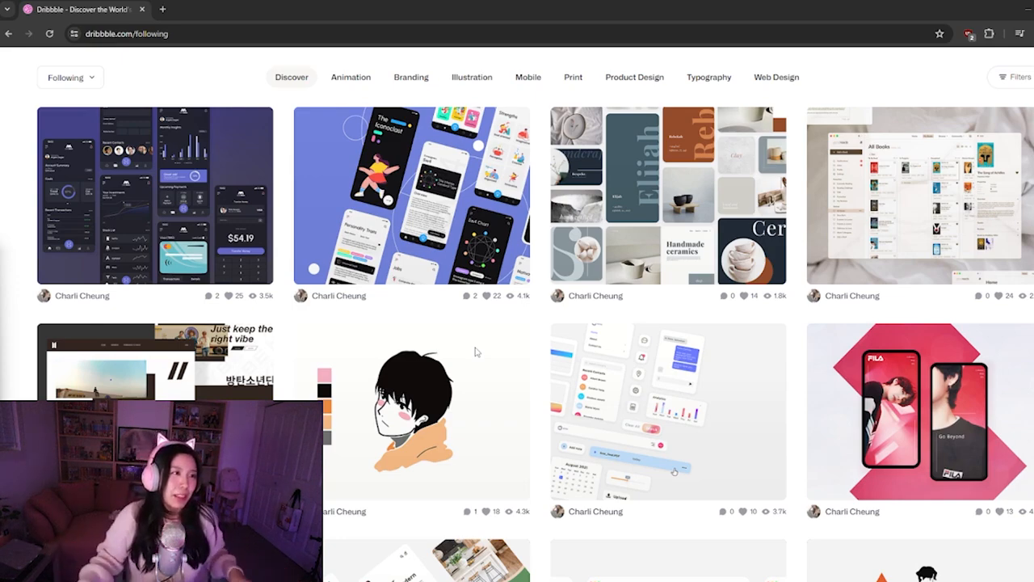
{"action": "mouse_move", "coordinate": [512, 353]}
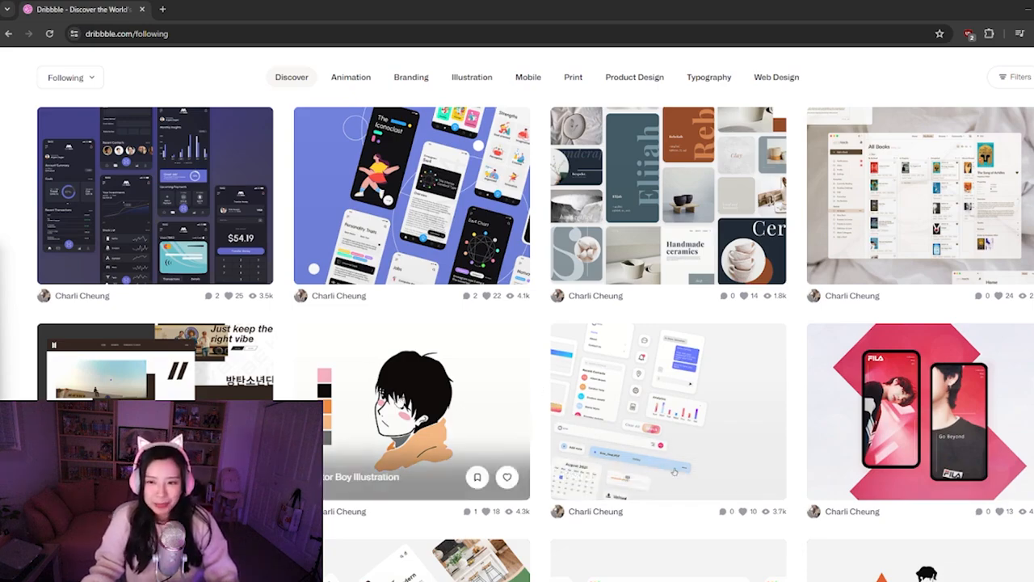
{"action": "scroll", "coordinate": [433, 417], "scroll_direction": "down", "scroll_amount": 3}
{"action": "scroll", "coordinate": [442, 388], "scroll_direction": "down", "scroll_amount": 3}
{"action": "scroll", "coordinate": [441, 388], "scroll_direction": "down", "scroll_amount": 3}
{"action": "scroll", "coordinate": [444, 445], "scroll_direction": "down", "scroll_amount": 2}
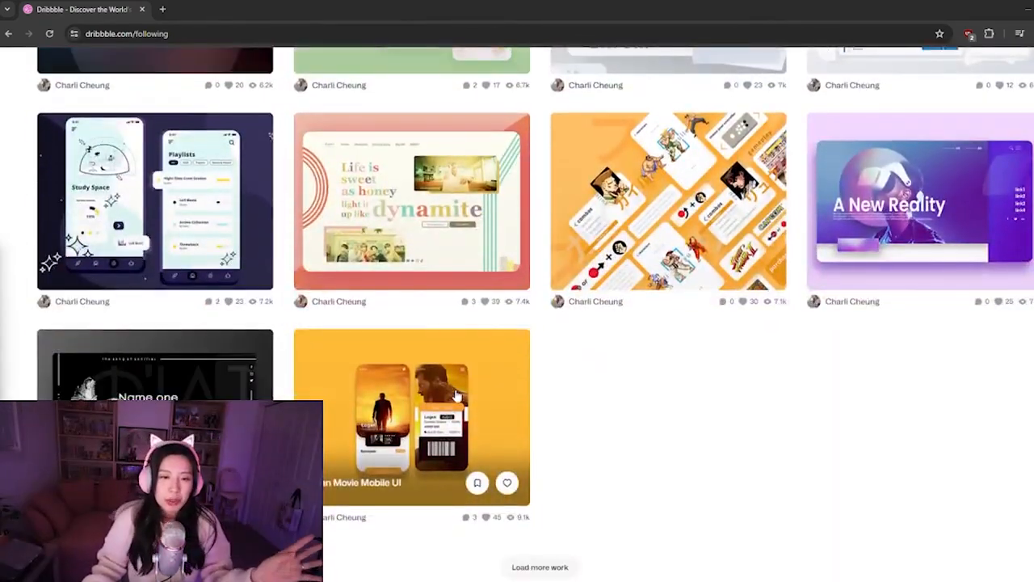
{"action": "scroll", "coordinate": [454, 408], "scroll_direction": "up", "scroll_amount": 3}
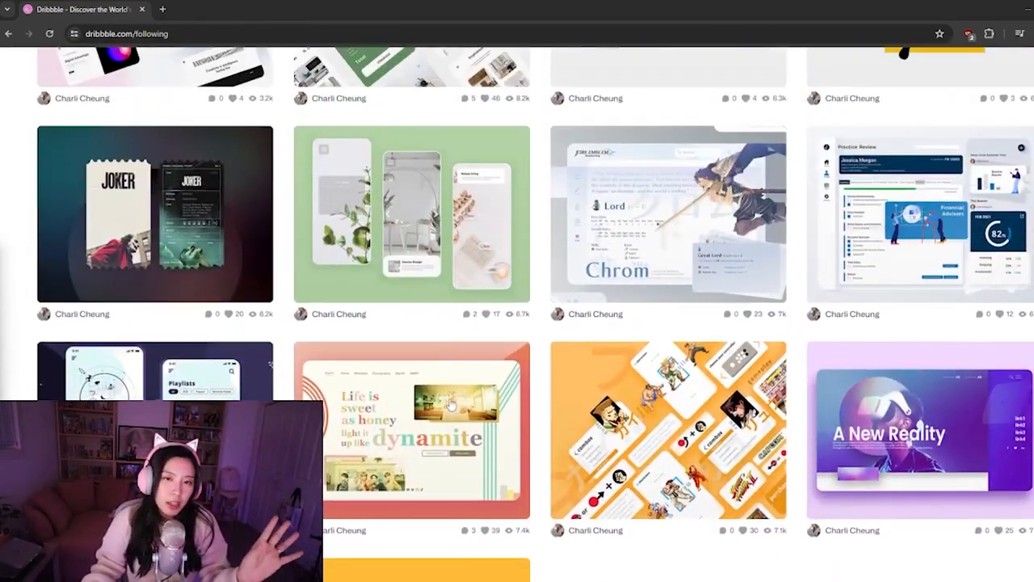
{"action": "scroll", "coordinate": [450, 408], "scroll_direction": "down", "scroll_amount": 2}
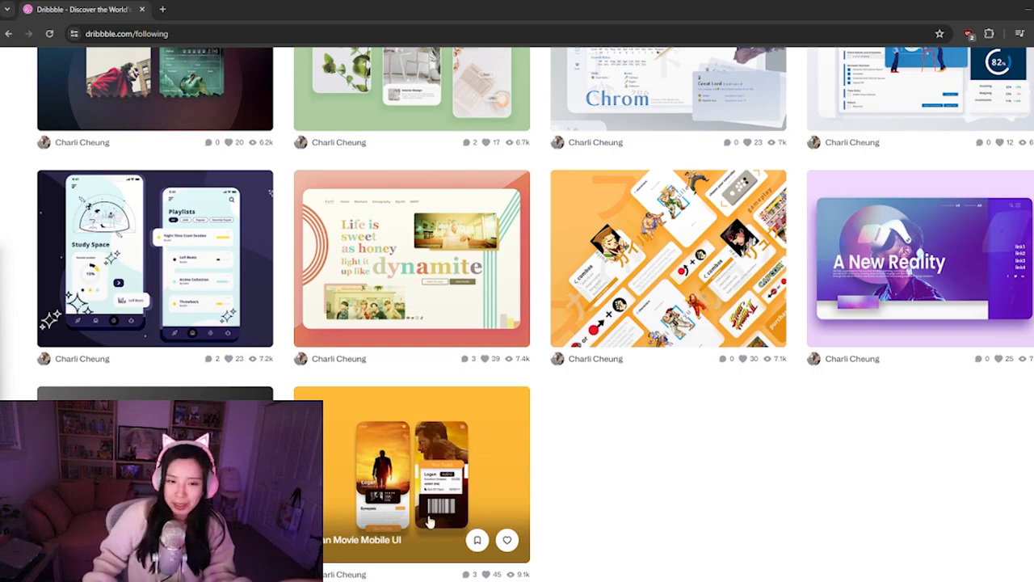
Open the Logan Movie Mobile UI shot, view its two phone mockups, and return to the feed
{"action": "left_click", "coordinate": [445, 493]}
{"action": "scroll", "coordinate": [546, 254], "scroll_direction": "down", "scroll_amount": 1}
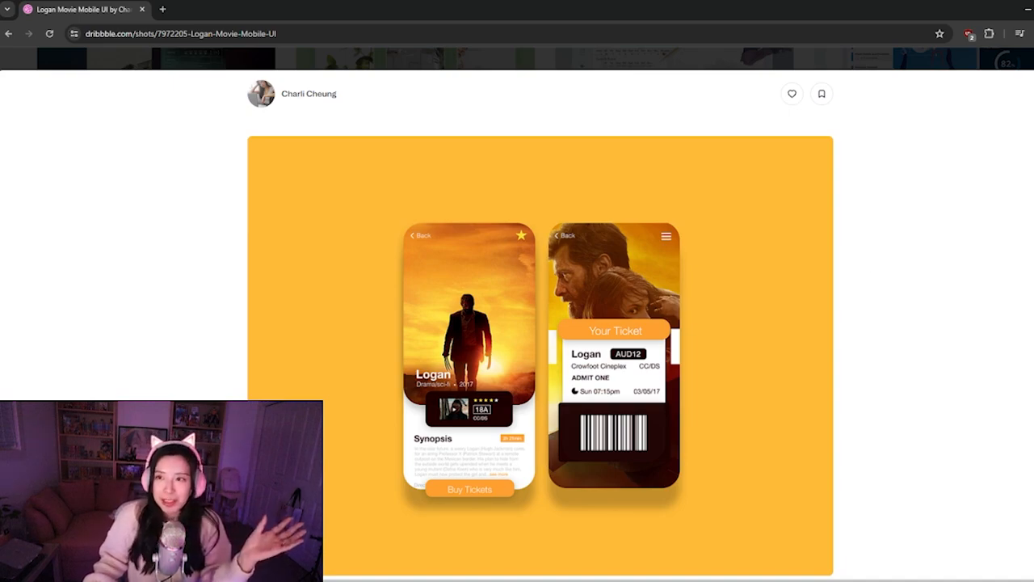
{"action": "left_click", "coordinate": [1033, 58]}
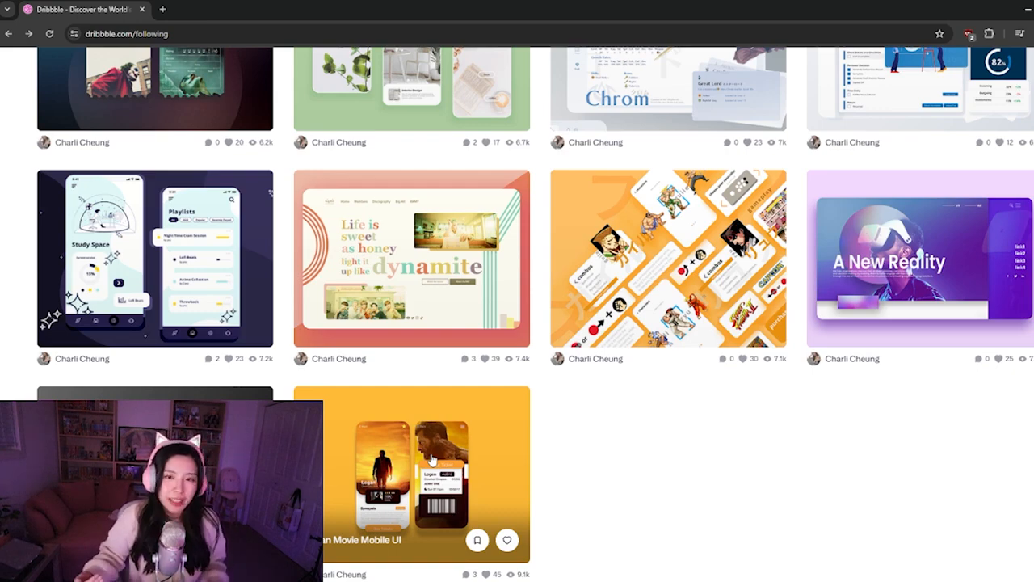
Show Dribbble's popular inspiration shots for the Web Design category
{"action": "scroll", "coordinate": [431, 459], "scroll_direction": "up", "scroll_amount": 8}
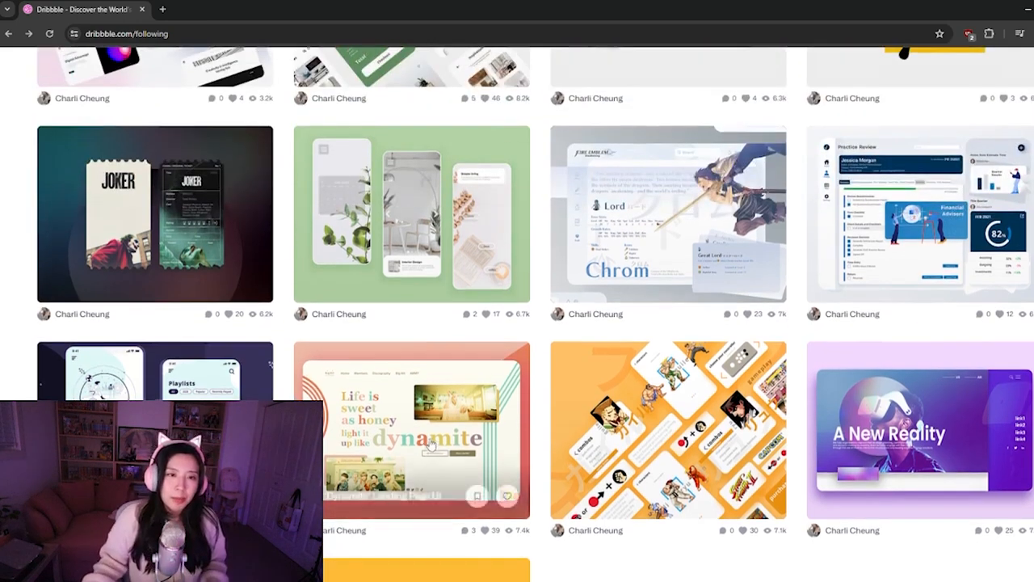
{"action": "scroll", "coordinate": [431, 445], "scroll_direction": "up", "scroll_amount": 4}
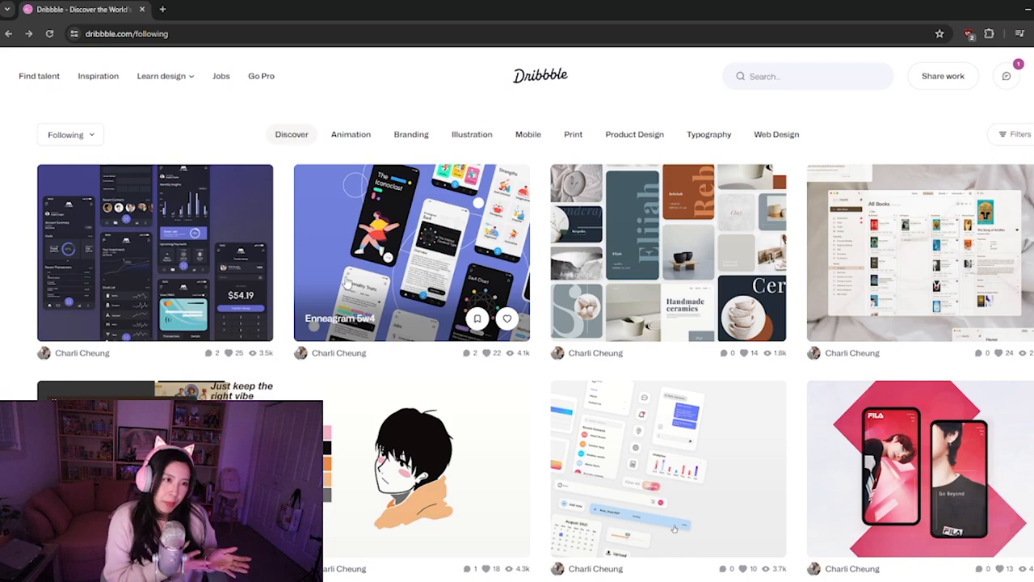
{"action": "left_click", "coordinate": [84, 81]}
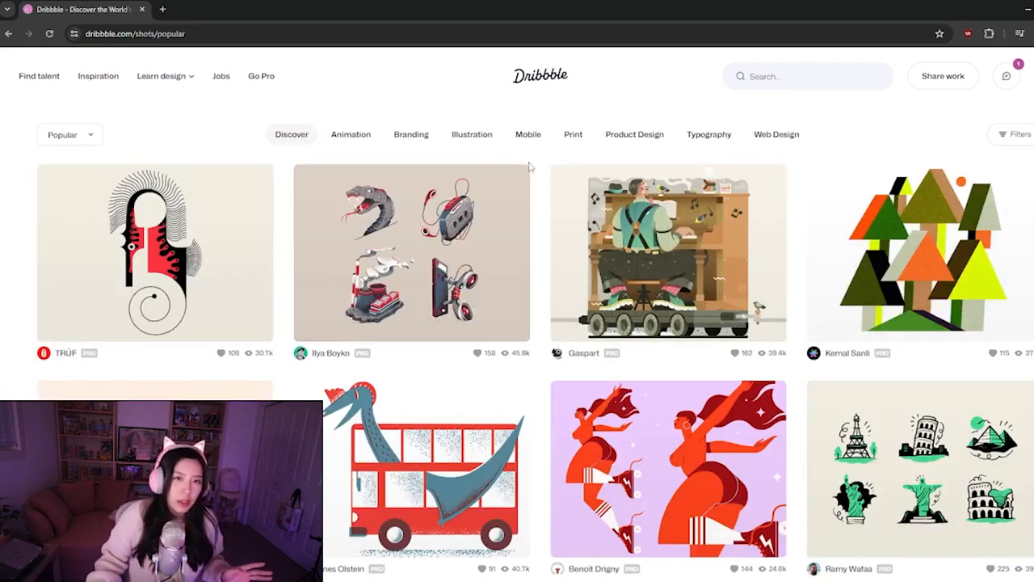
{"action": "left_click", "coordinate": [782, 141]}
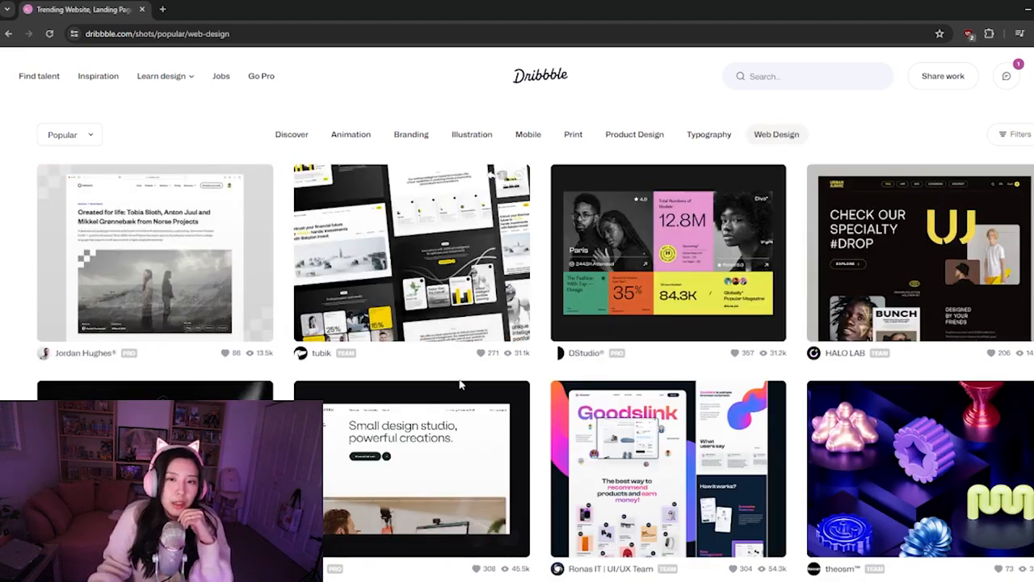
Look through the popular web design shots for layout, colour and typography ideas
{"action": "scroll", "coordinate": [462, 381], "scroll_direction": "down", "scroll_amount": 1}
{"action": "scroll", "coordinate": [459, 367], "scroll_direction": "down", "scroll_amount": 1}
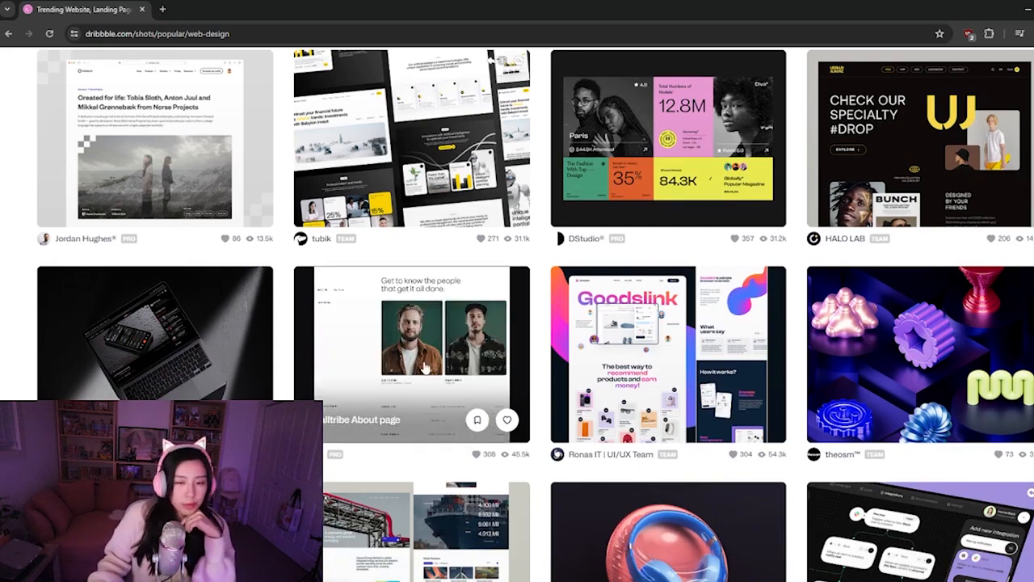
{"action": "scroll", "coordinate": [441, 356], "scroll_direction": "down", "scroll_amount": 1}
{"action": "scroll", "coordinate": [441, 356], "scroll_direction": "down", "scroll_amount": 2}
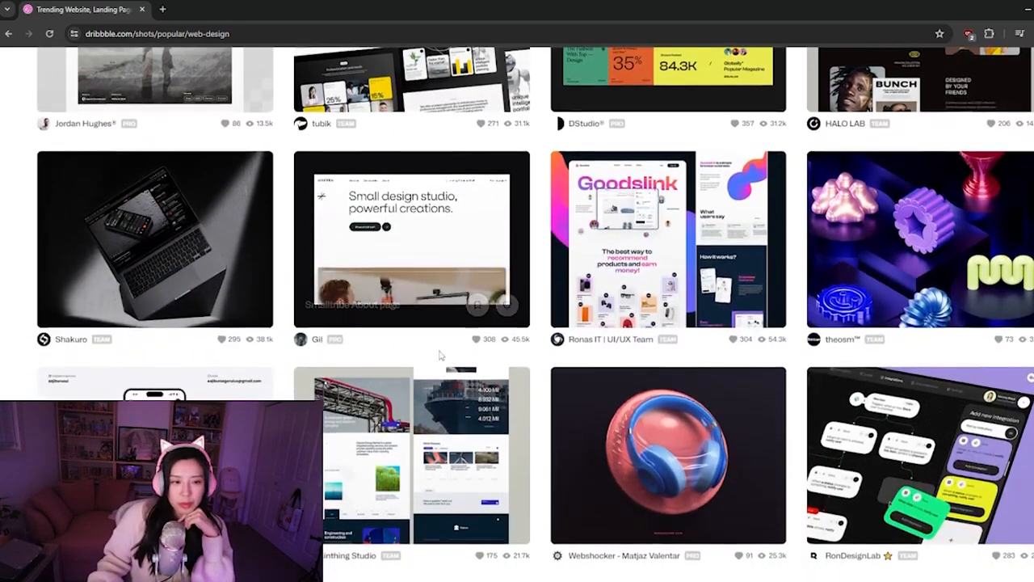
{"action": "scroll", "coordinate": [441, 356], "scroll_direction": "down", "scroll_amount": 1}
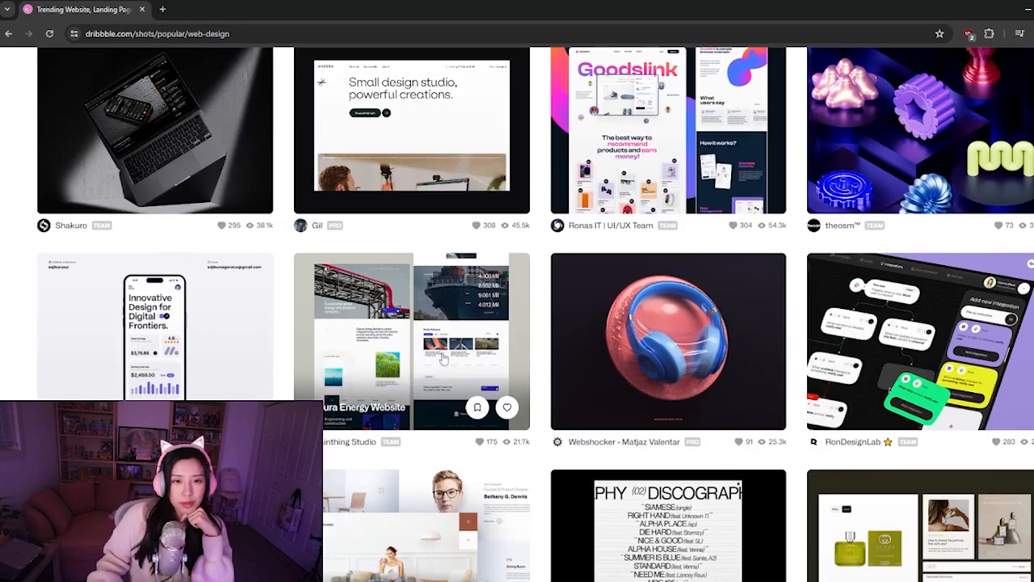
{"action": "scroll", "coordinate": [485, 329], "scroll_direction": "down", "scroll_amount": 2}
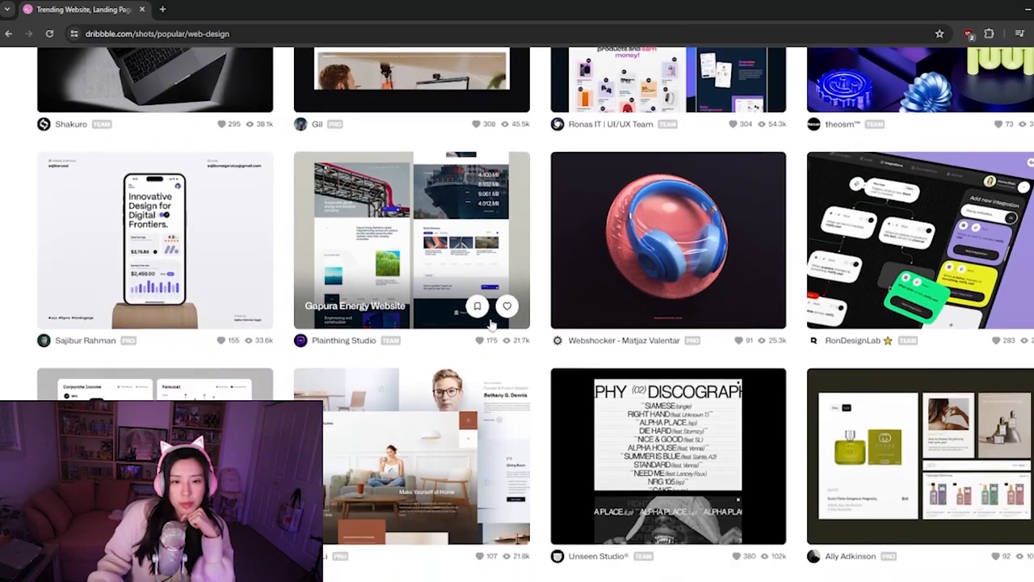
{"action": "scroll", "coordinate": [491, 321], "scroll_direction": "down", "scroll_amount": 1}
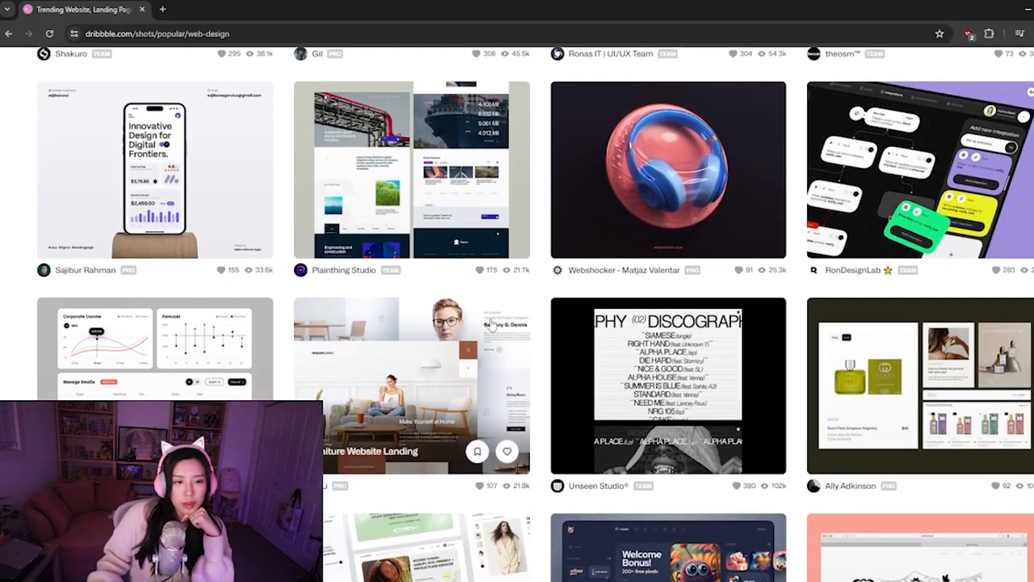
{"action": "scroll", "coordinate": [491, 320], "scroll_direction": "down", "scroll_amount": 3}
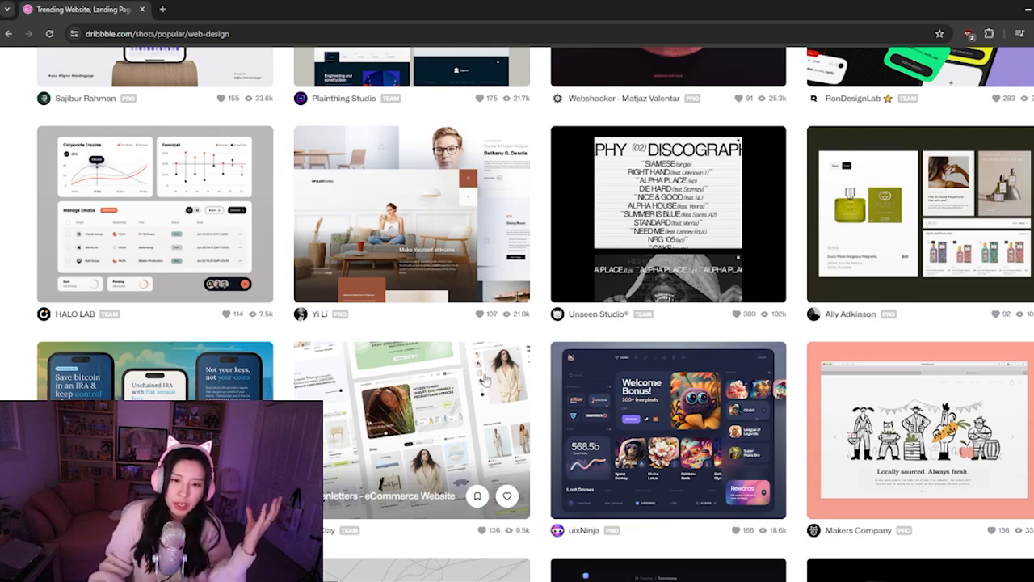
{"action": "scroll", "coordinate": [477, 368], "scroll_direction": "down", "scroll_amount": 2}
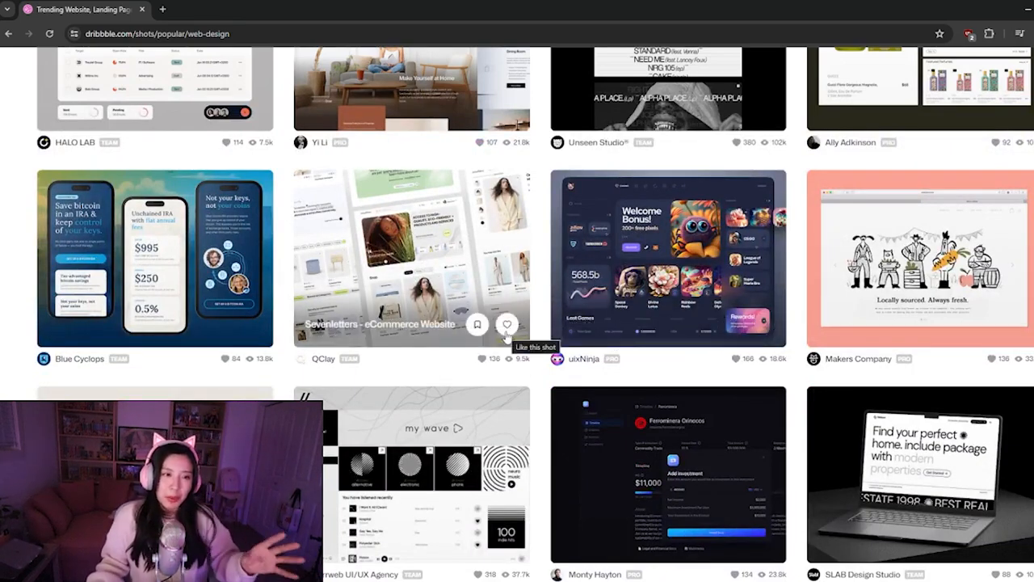
{"action": "scroll", "coordinate": [507, 325], "scroll_direction": "down", "scroll_amount": 2}
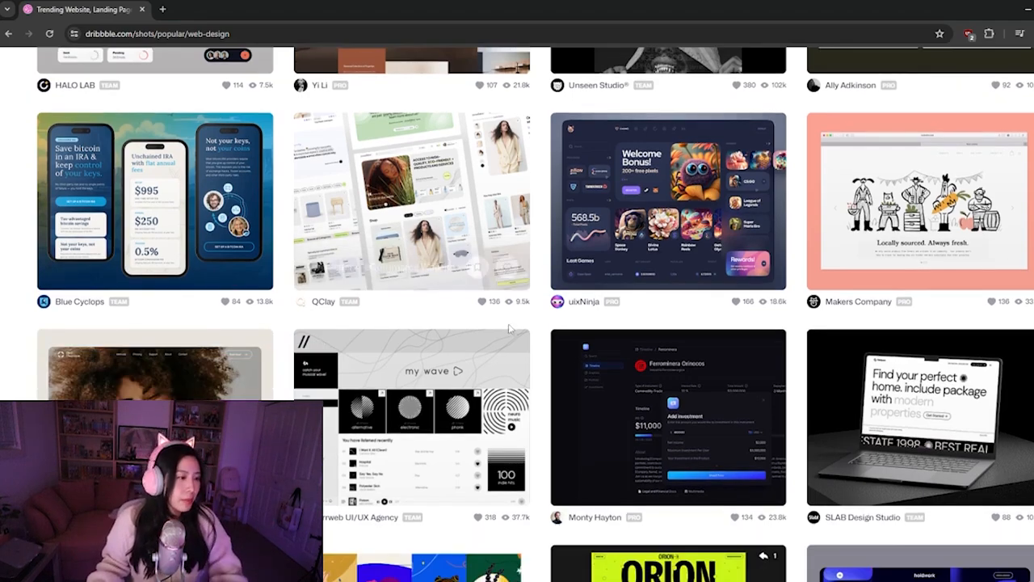
{"action": "scroll", "coordinate": [557, 358], "scroll_direction": "down", "scroll_amount": 3}
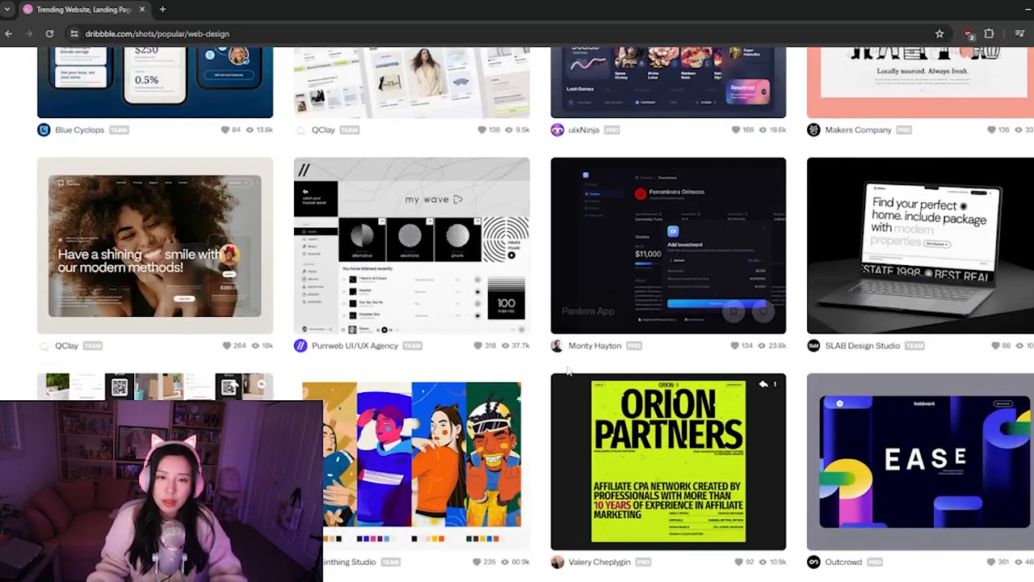
{"action": "scroll", "coordinate": [566, 331], "scroll_direction": "down", "scroll_amount": 1}
{"action": "scroll", "coordinate": [567, 334], "scroll_direction": "down", "scroll_amount": 3}
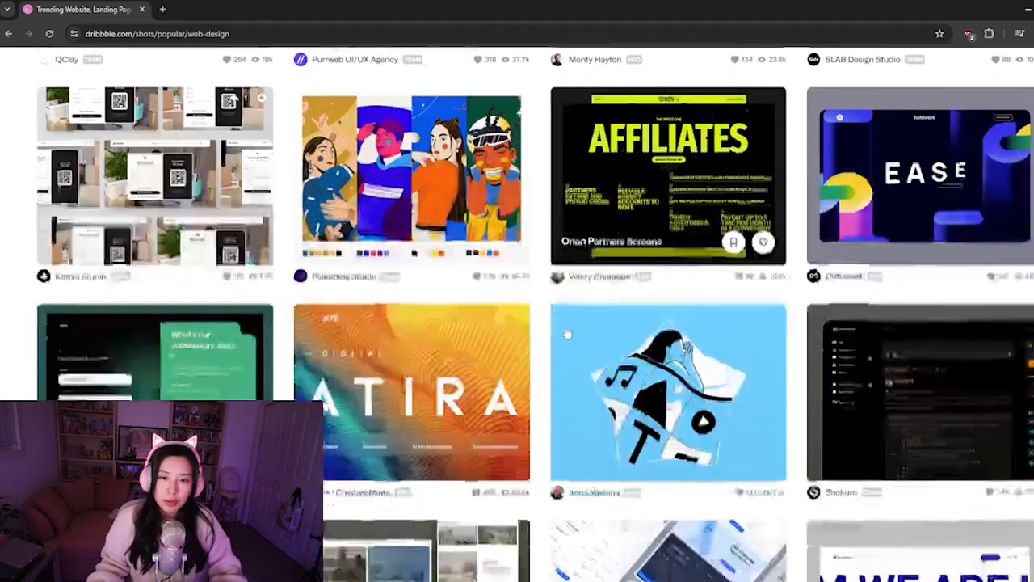
{"action": "scroll", "coordinate": [568, 334], "scroll_direction": "down", "scroll_amount": 2}
{"action": "scroll", "coordinate": [574, 324], "scroll_direction": "down", "scroll_amount": 3}
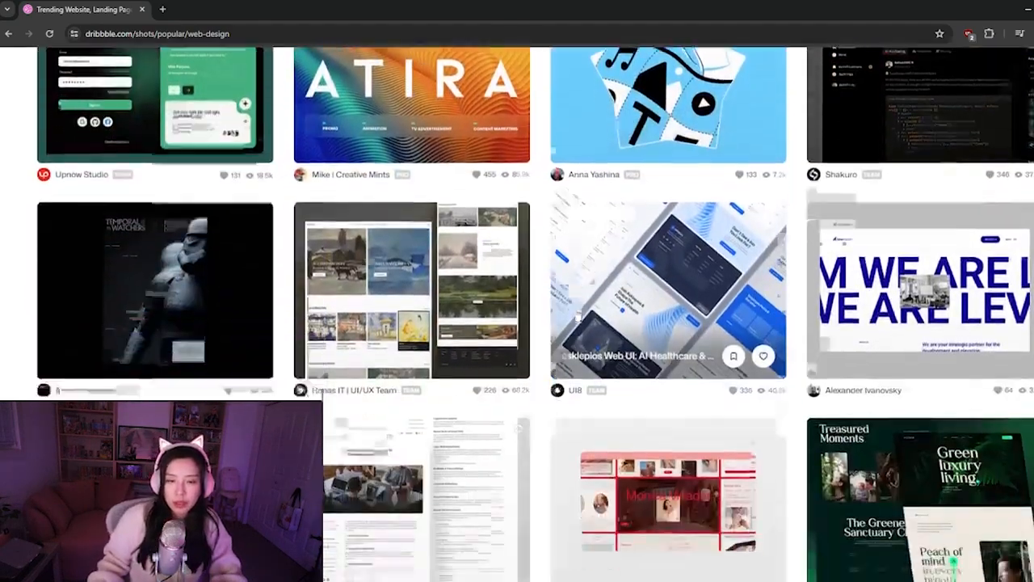
{"action": "scroll", "coordinate": [558, 303], "scroll_direction": "down", "scroll_amount": 3}
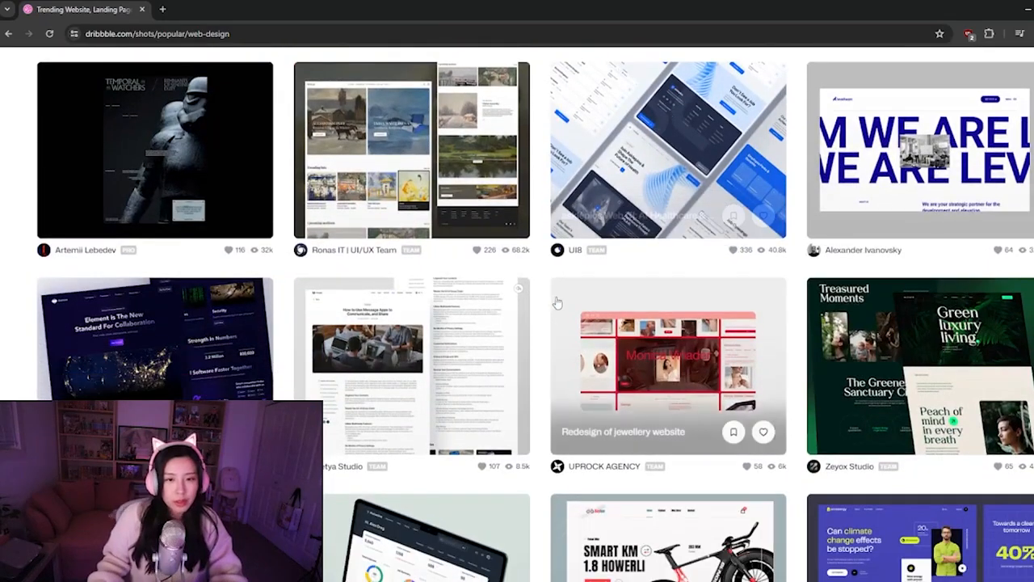
{"action": "scroll", "coordinate": [556, 301], "scroll_direction": "down", "scroll_amount": 2}
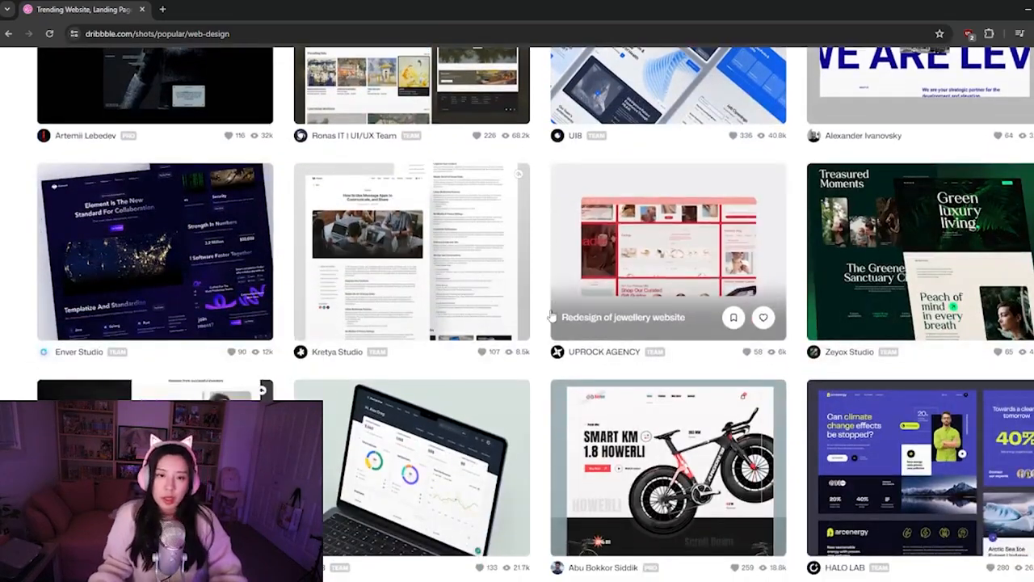
{"action": "scroll", "coordinate": [550, 315], "scroll_direction": "down", "scroll_amount": 2}
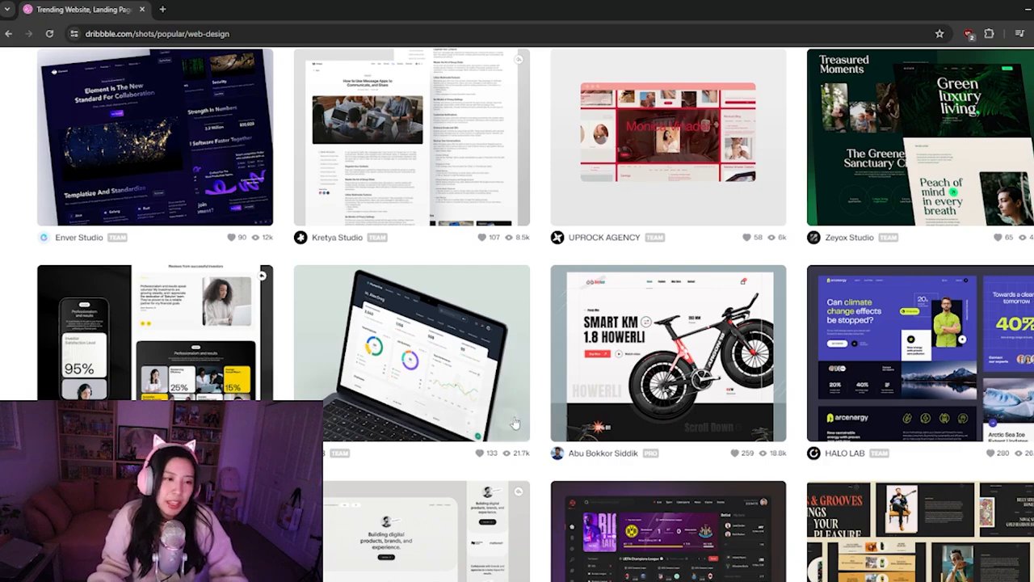
Continue through the popular web design shots, comparing their landing page and dashboard layouts
{"action": "scroll", "coordinate": [288, 364], "scroll_direction": "down", "scroll_amount": 1}
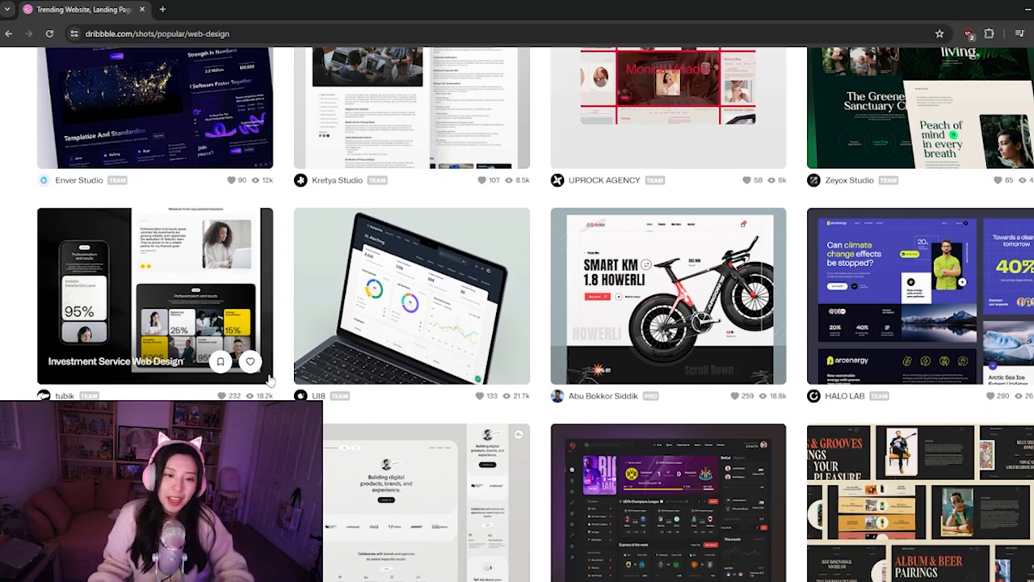
{"action": "scroll", "coordinate": [301, 355], "scroll_direction": "down", "scroll_amount": 1}
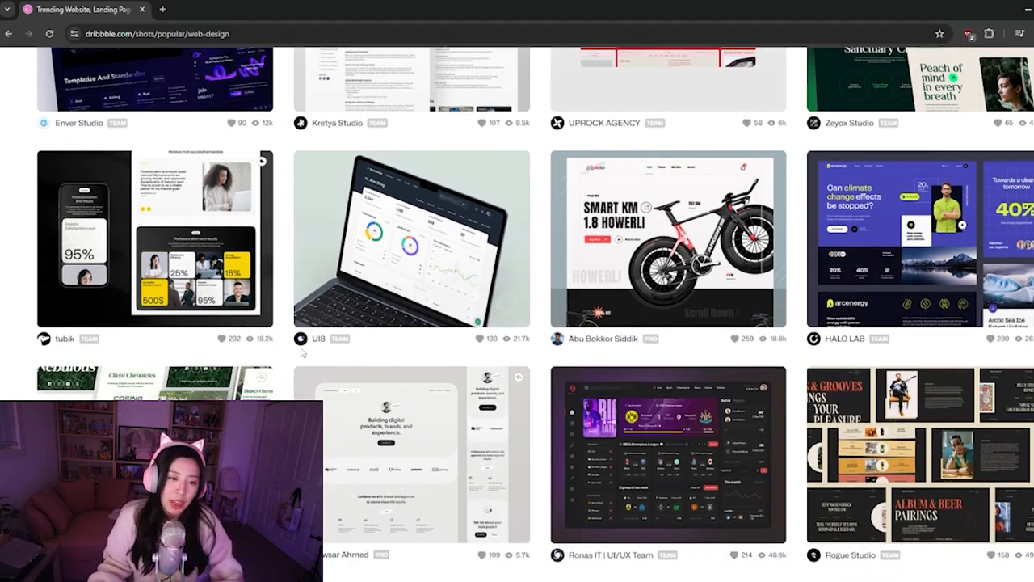
{"action": "scroll", "coordinate": [311, 307], "scroll_direction": "down", "scroll_amount": 2}
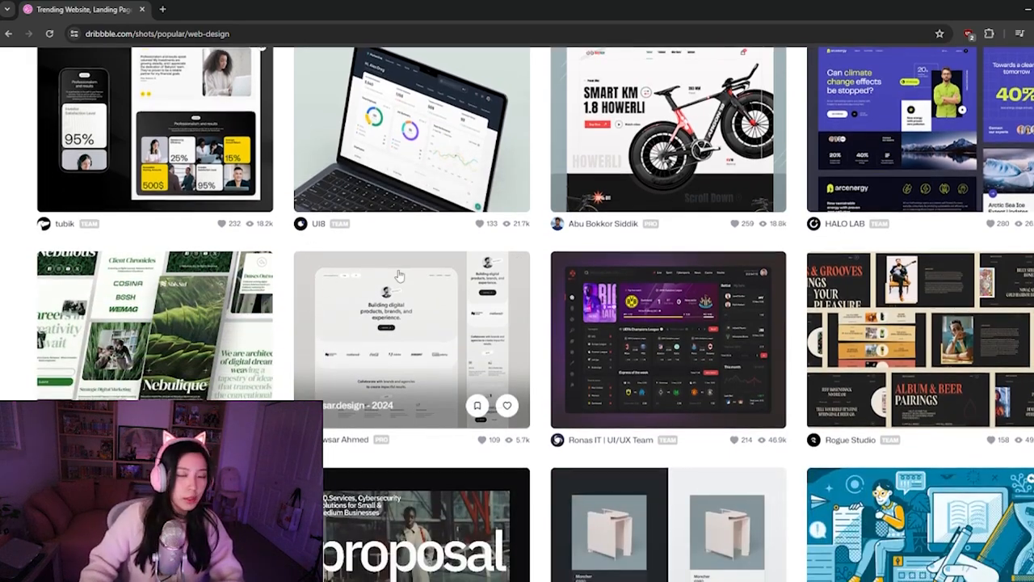
{"action": "scroll", "coordinate": [399, 276], "scroll_direction": "down", "scroll_amount": 6}
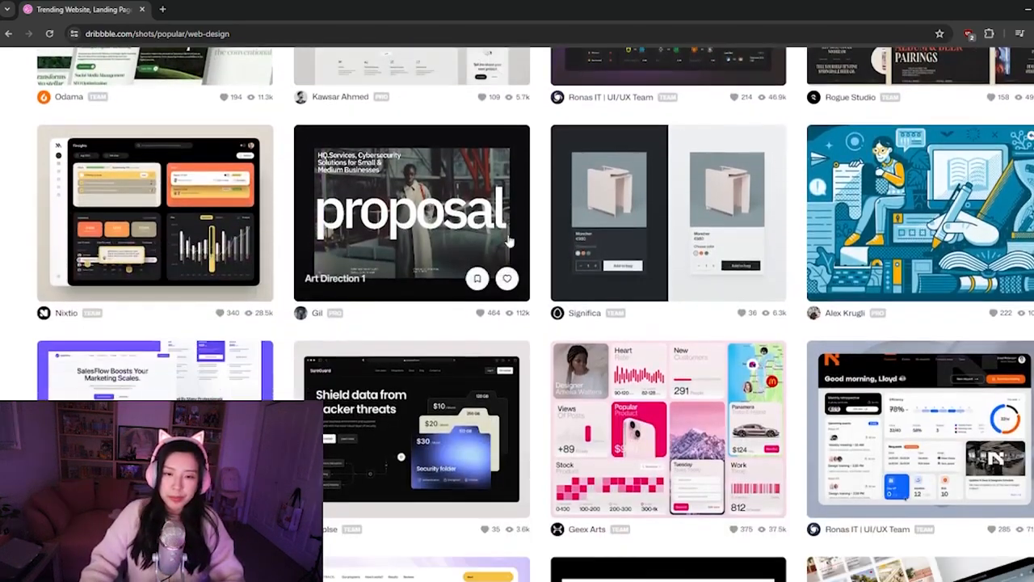
{"action": "scroll", "coordinate": [509, 241], "scroll_direction": "down", "scroll_amount": 3}
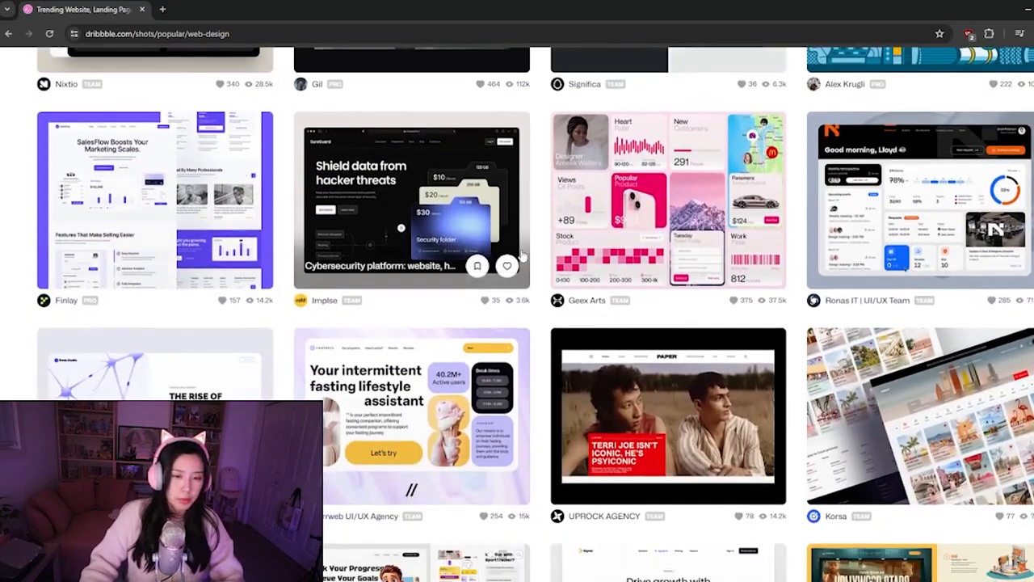
{"action": "scroll", "coordinate": [521, 255], "scroll_direction": "down", "scroll_amount": 4}
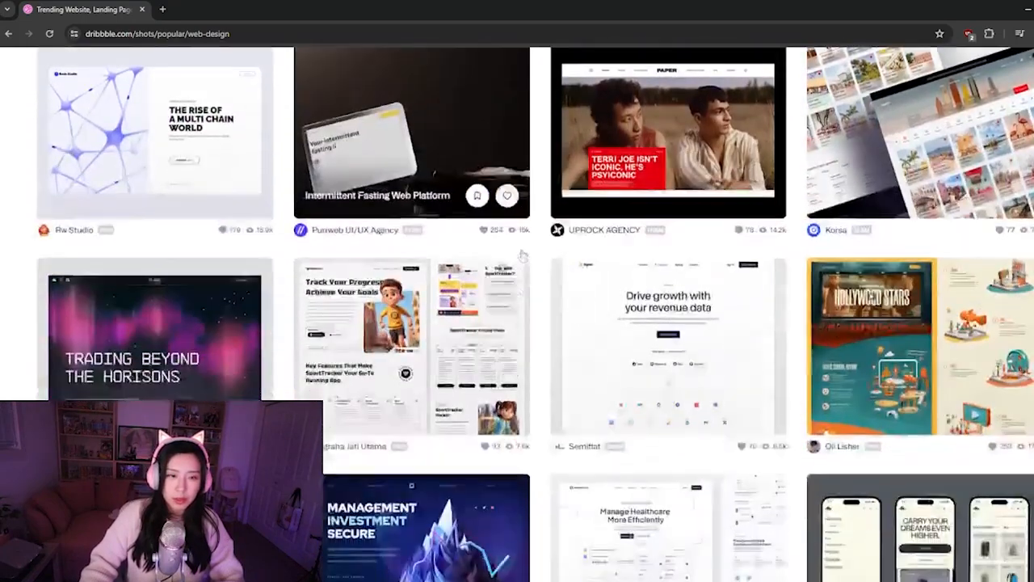
{"action": "scroll", "coordinate": [521, 256], "scroll_direction": "down", "scroll_amount": 2}
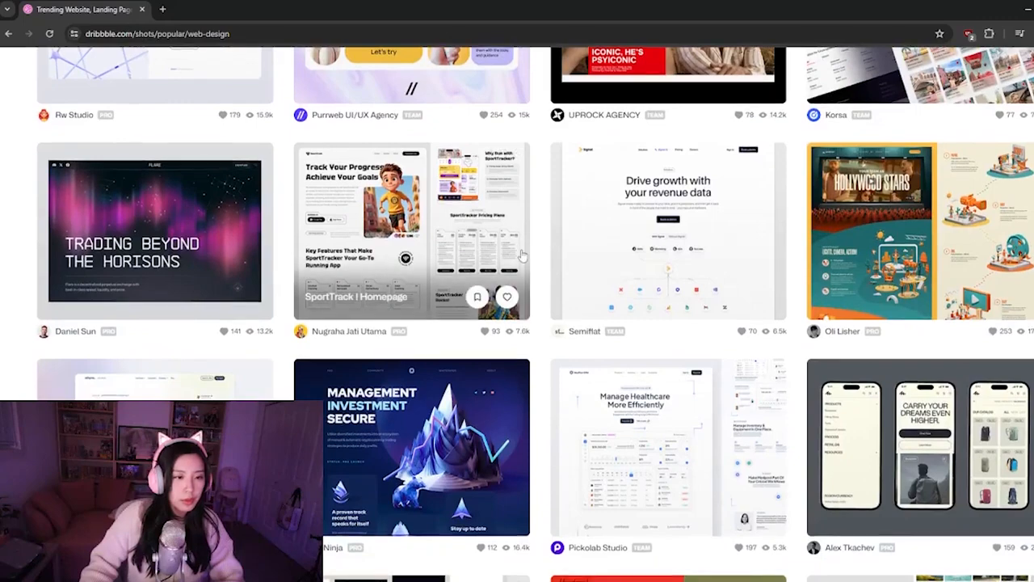
{"action": "scroll", "coordinate": [521, 255], "scroll_direction": "down", "scroll_amount": 2}
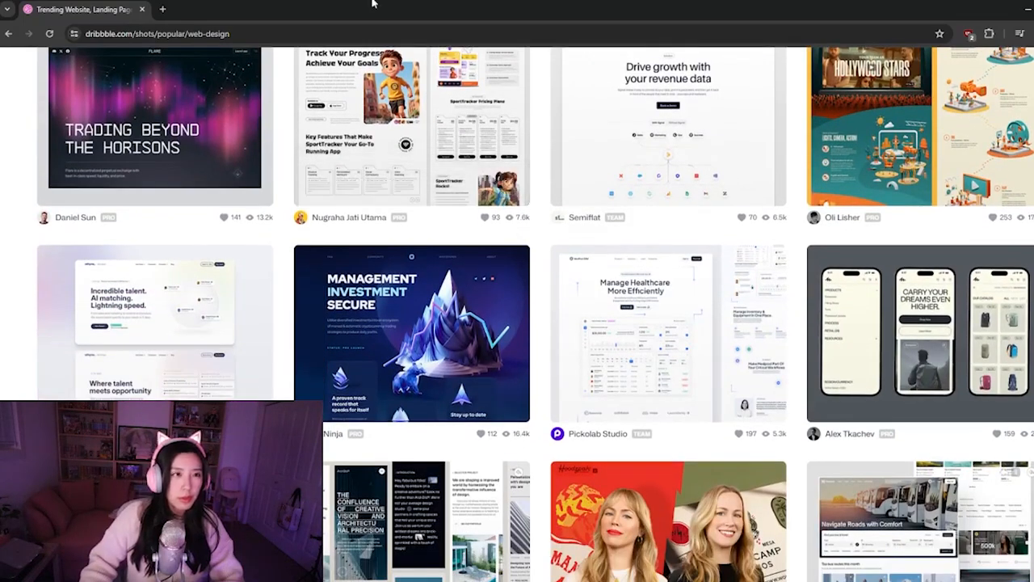
Open Dribbble in a second browser tab and return to the popular web design shots
{"action": "left_click", "coordinate": [162, 9]}
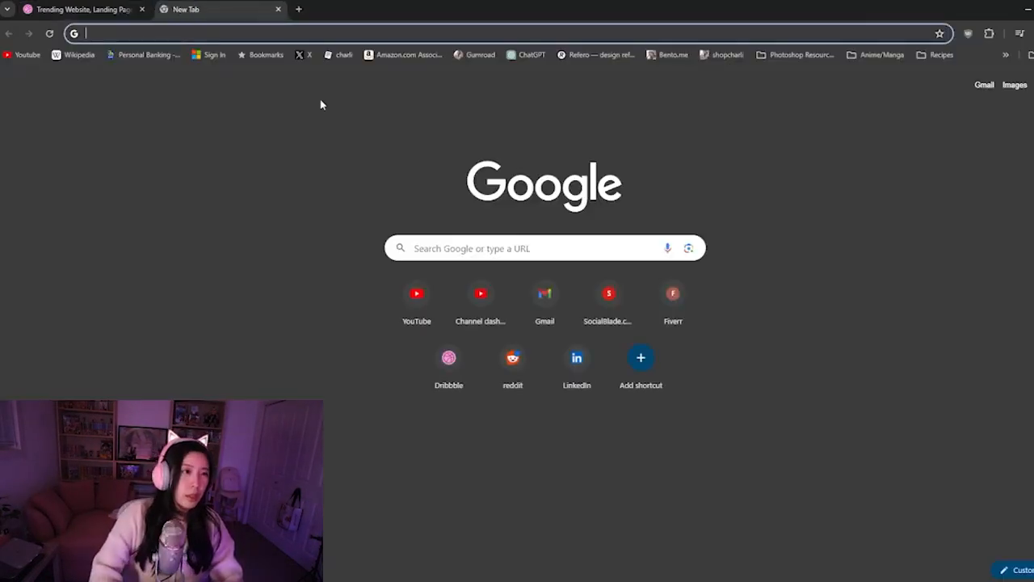
{"action": "type", "text": "dr"}
{"action": "left_click", "coordinate": [135, 176]}
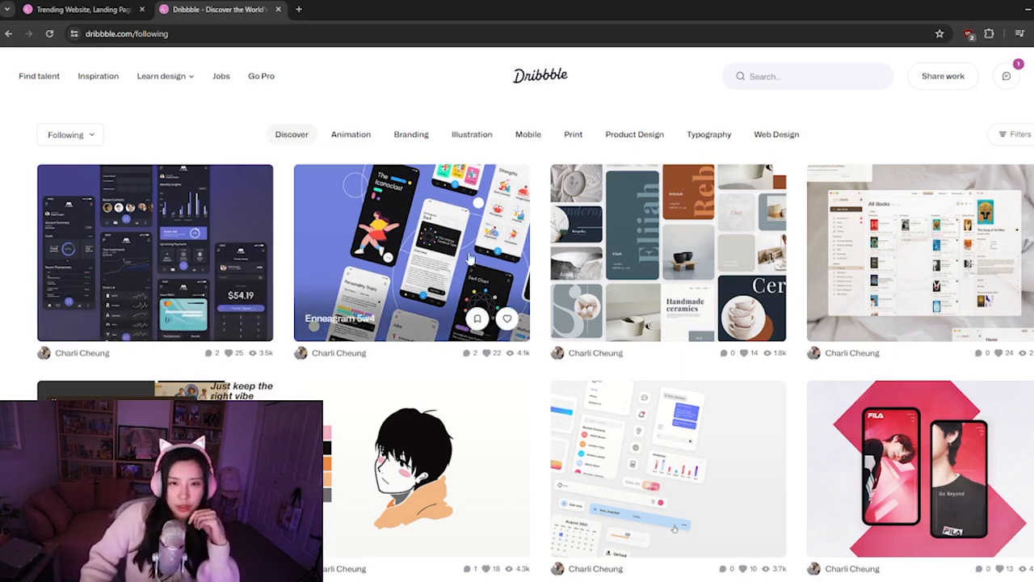
{"action": "left_click", "coordinate": [105, 11]}
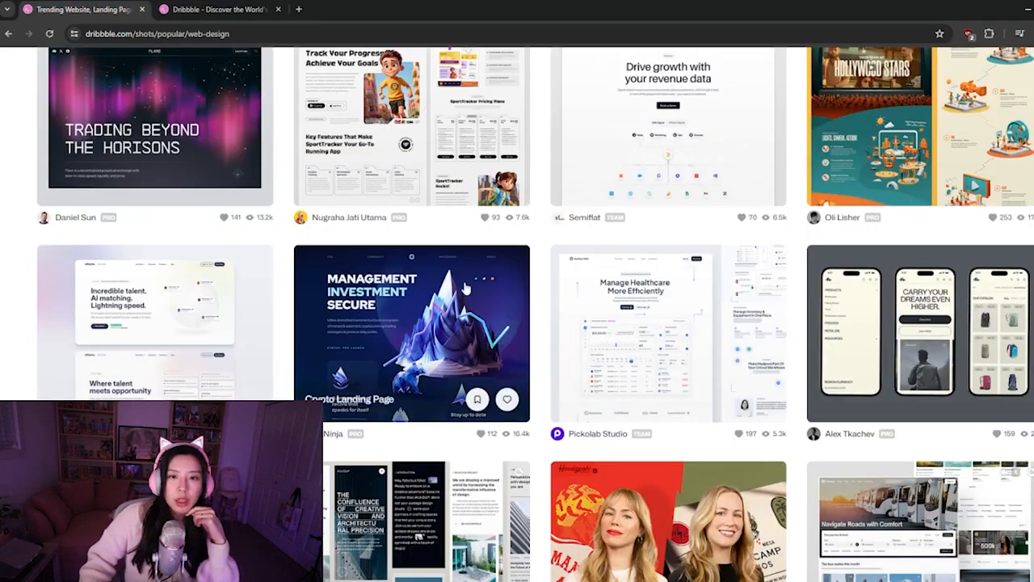
Find the Facebook analytics dashboard among the popular web design shots and open its Social Dashboard Overview page
{"action": "scroll", "coordinate": [477, 278], "scroll_direction": "down", "scroll_amount": 2}
{"action": "scroll", "coordinate": [476, 450], "scroll_direction": "down", "scroll_amount": 2}
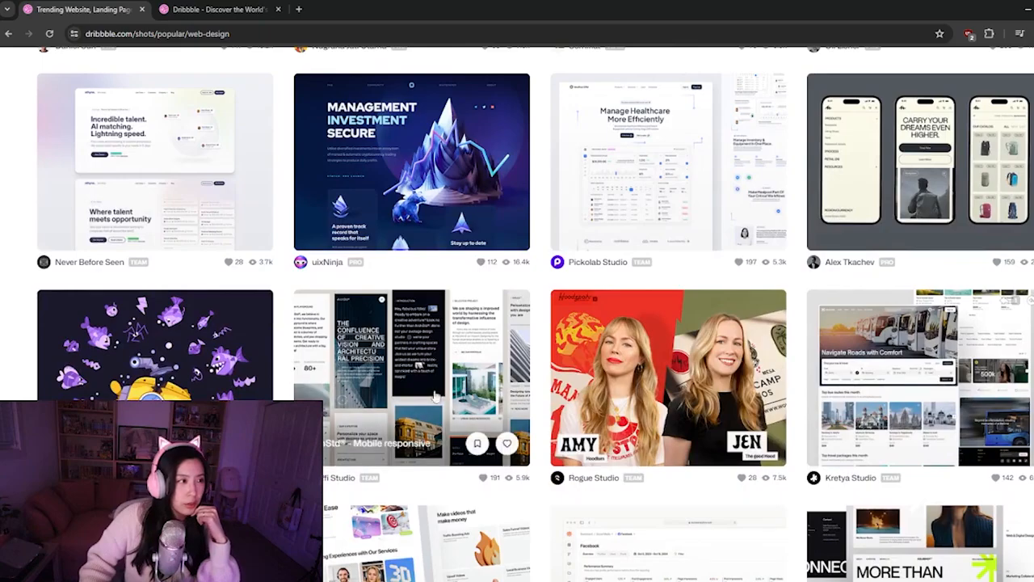
{"action": "scroll", "coordinate": [434, 388], "scroll_direction": "down", "scroll_amount": 1}
{"action": "scroll", "coordinate": [461, 396], "scroll_direction": "down", "scroll_amount": 1}
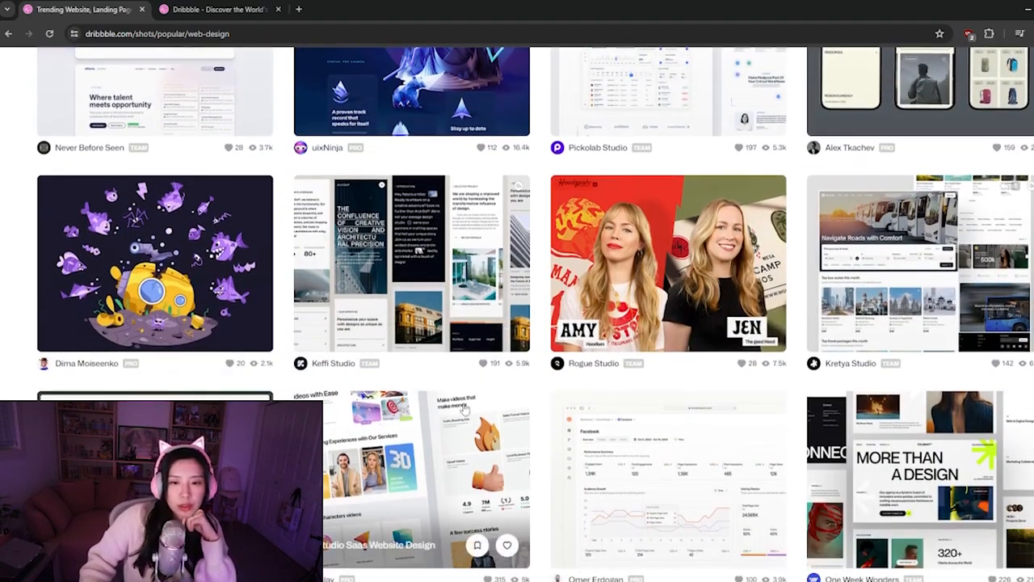
{"action": "scroll", "coordinate": [465, 411], "scroll_direction": "down", "scroll_amount": 3}
{"action": "left_click", "coordinate": [662, 307]}
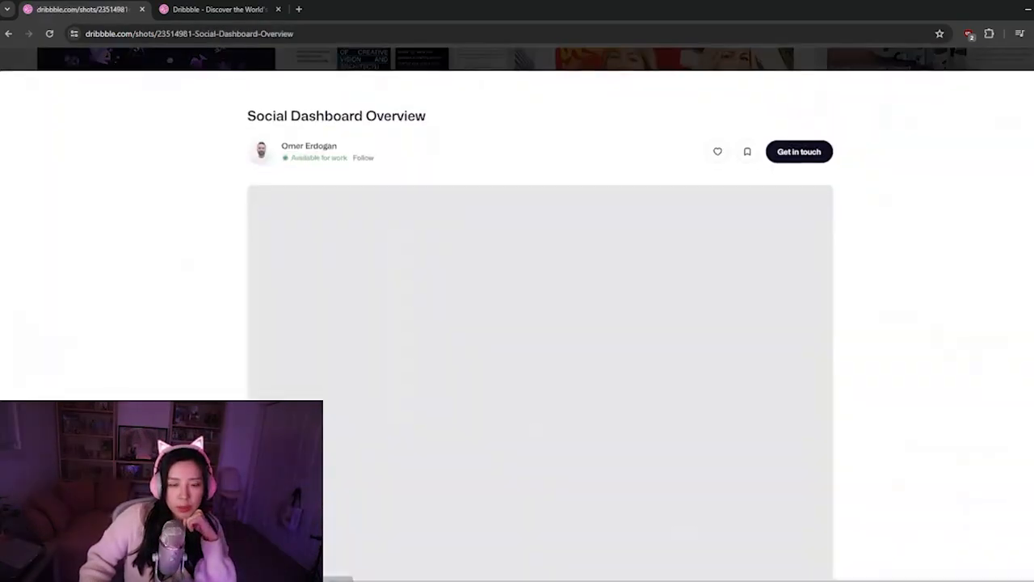
Examine the social dashboard mockup's layout, metrics and charts, and return to the web design shots
{"action": "scroll", "coordinate": [540, 340], "scroll_direction": "down", "scroll_amount": 3}
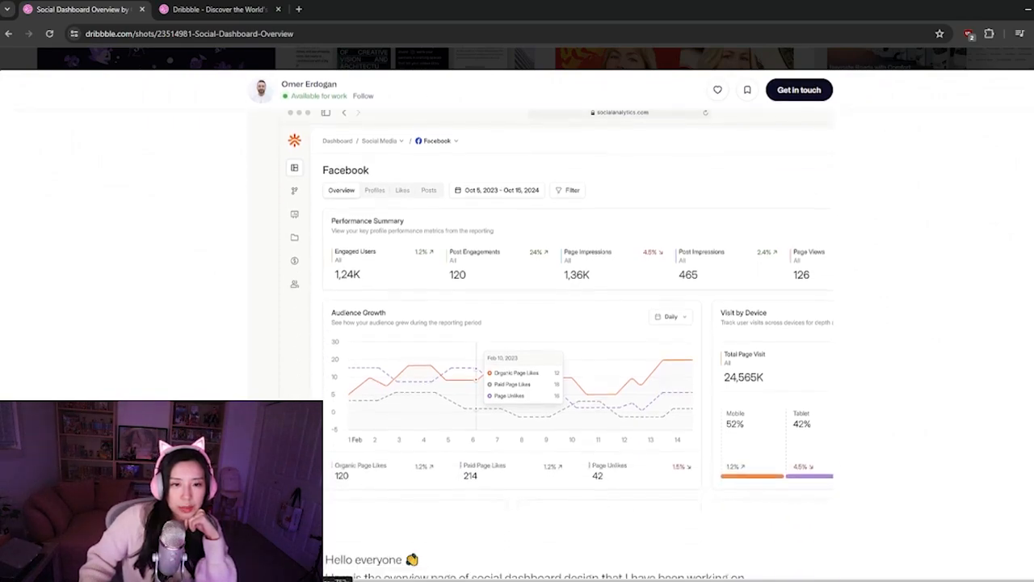
{"action": "scroll", "coordinate": [541, 328], "scroll_direction": "up", "scroll_amount": 1}
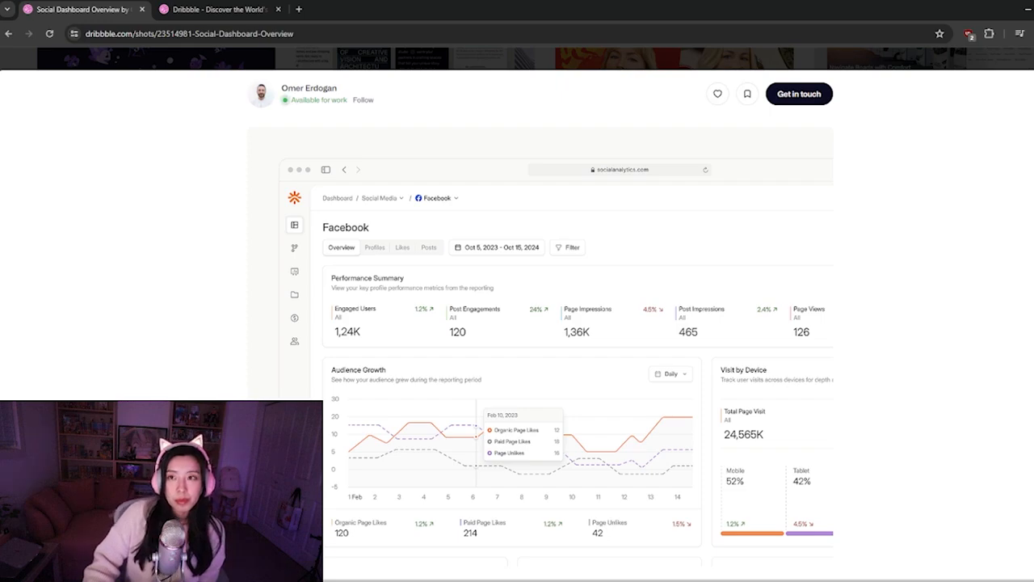
{"action": "scroll", "coordinate": [841, 294], "scroll_direction": "down", "scroll_amount": 2}
{"action": "scroll", "coordinate": [832, 300], "scroll_direction": "up", "scroll_amount": 3}
{"action": "key", "text": "alt+Left"}
Load more work at the end of the popular web design shots
{"action": "scroll", "coordinate": [479, 446], "scroll_direction": "down", "scroll_amount": 4}
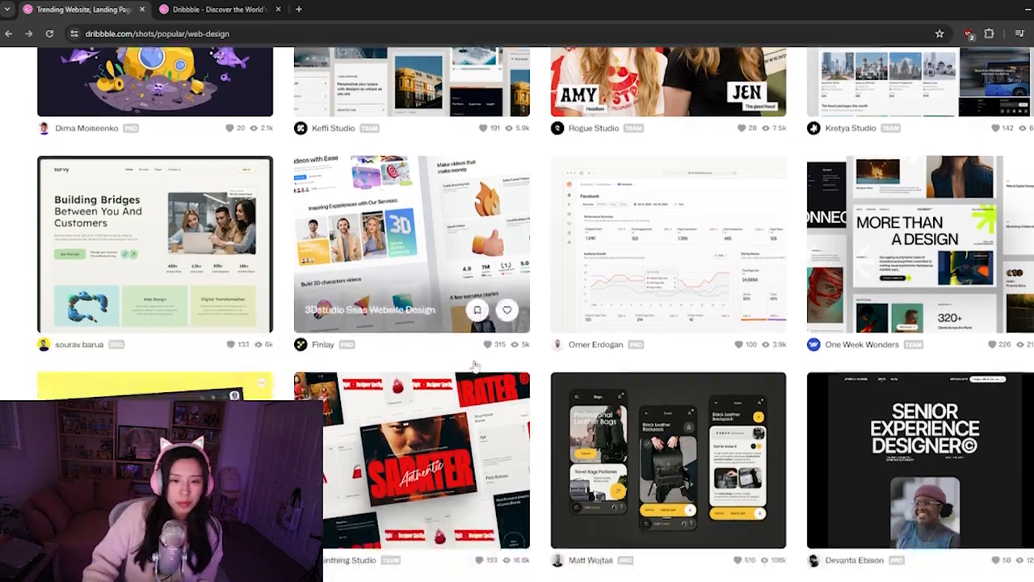
{"action": "scroll", "coordinate": [417, 366], "scroll_direction": "down", "scroll_amount": 2}
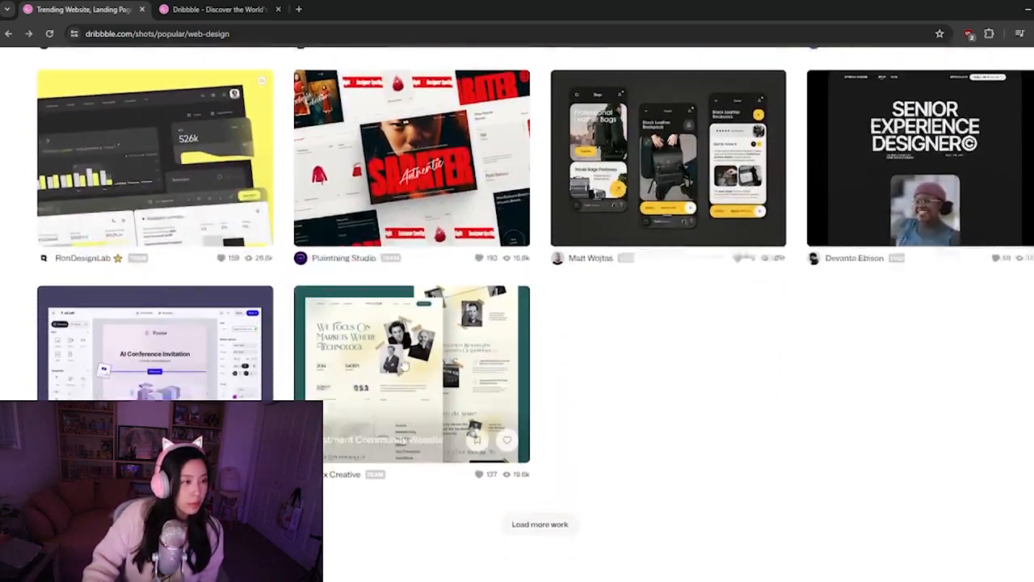
{"action": "left_click", "coordinate": [540, 490]}
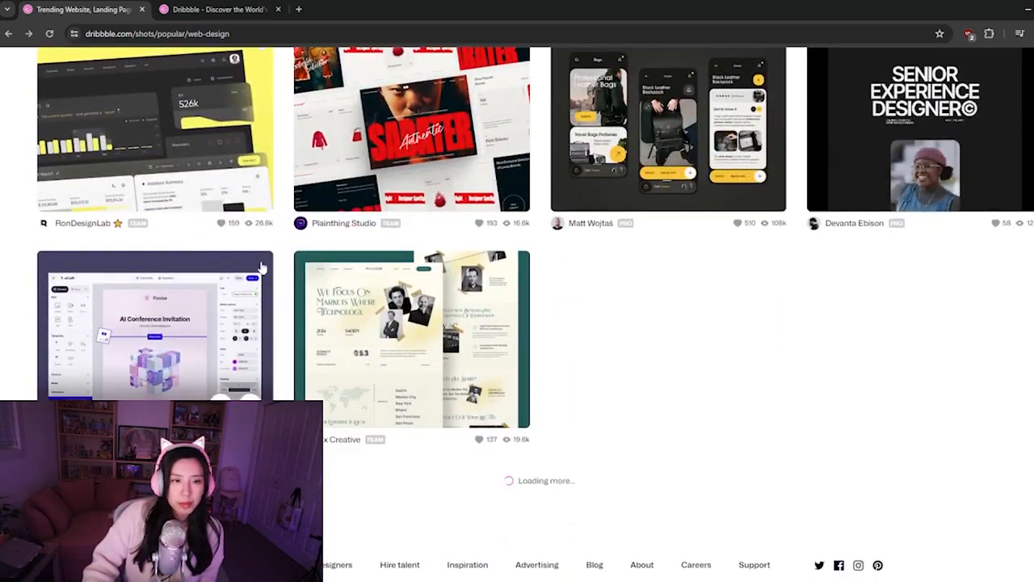
Look through the additionally loaded web design shots for landing page, dashboard and product layout ideas
{"action": "scroll", "coordinate": [299, 357], "scroll_direction": "down", "scroll_amount": 3}
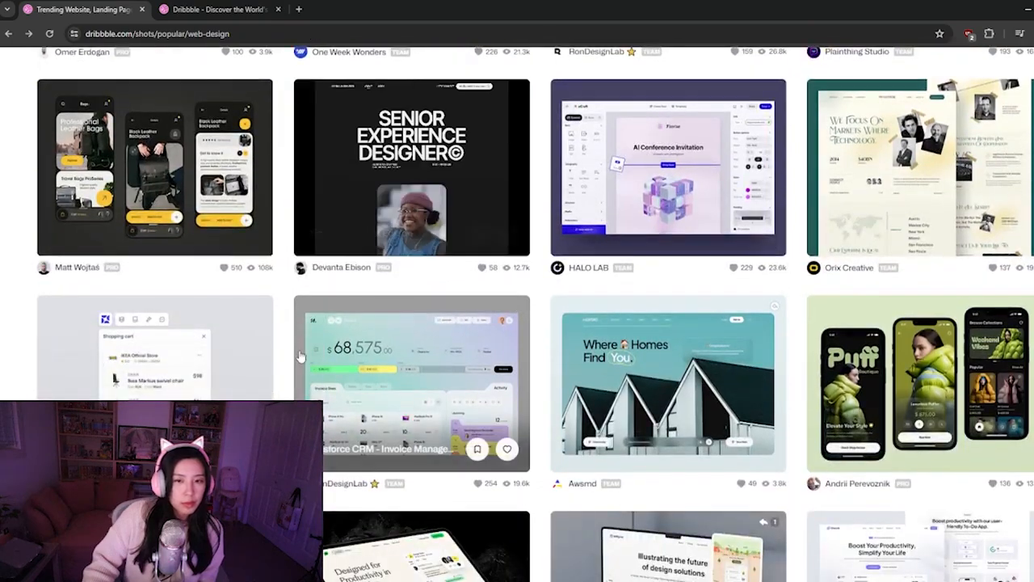
{"action": "scroll", "coordinate": [299, 356], "scroll_direction": "down", "scroll_amount": 3}
{"action": "scroll", "coordinate": [299, 357], "scroll_direction": "down", "scroll_amount": 3}
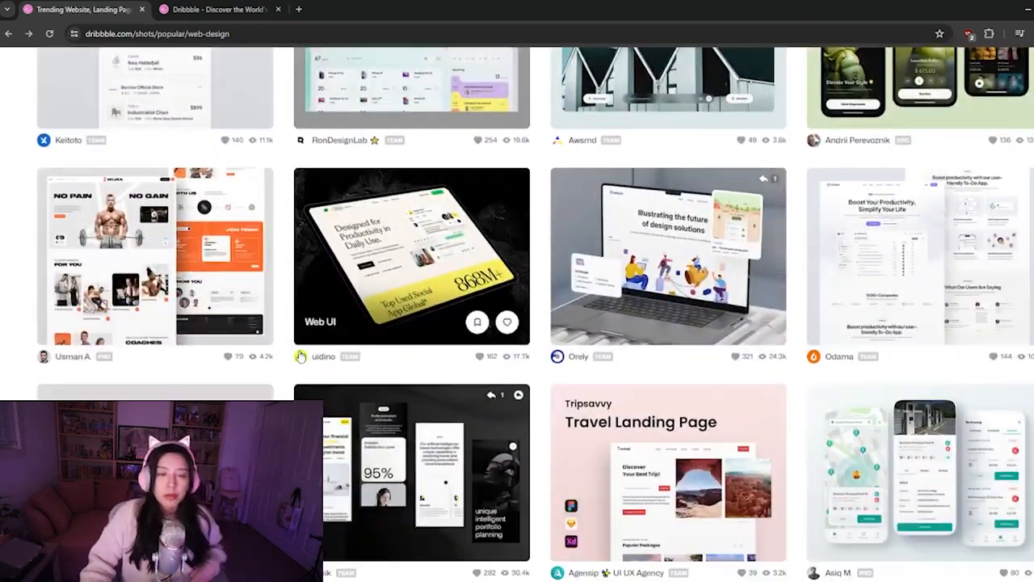
{"action": "scroll", "coordinate": [387, 370], "scroll_direction": "down", "scroll_amount": 2}
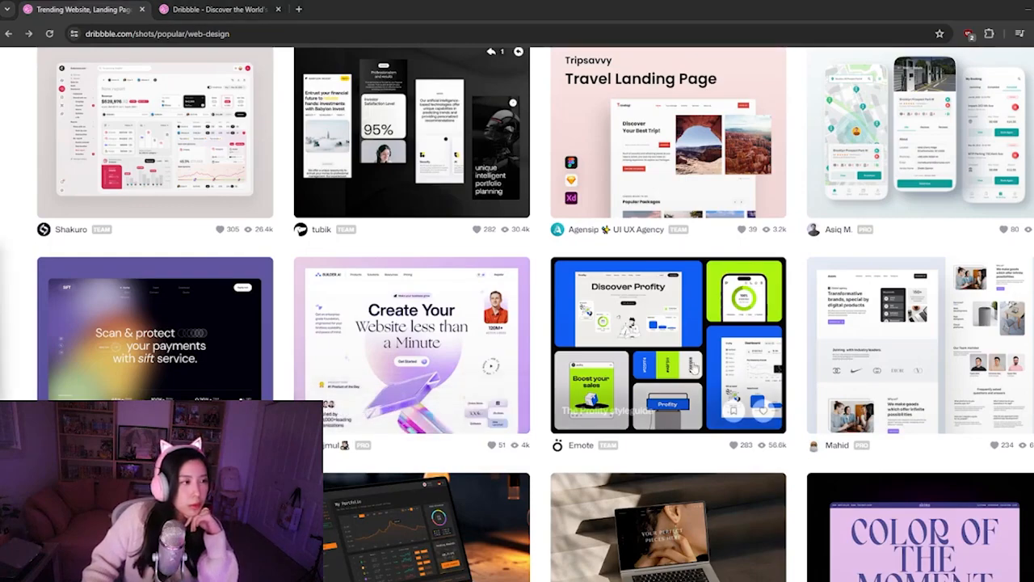
{"action": "scroll", "coordinate": [663, 372], "scroll_direction": "down", "scroll_amount": 3}
{"action": "scroll", "coordinate": [653, 378], "scroll_direction": "down", "scroll_amount": 2}
{"action": "scroll", "coordinate": [583, 367], "scroll_direction": "down", "scroll_amount": 2}
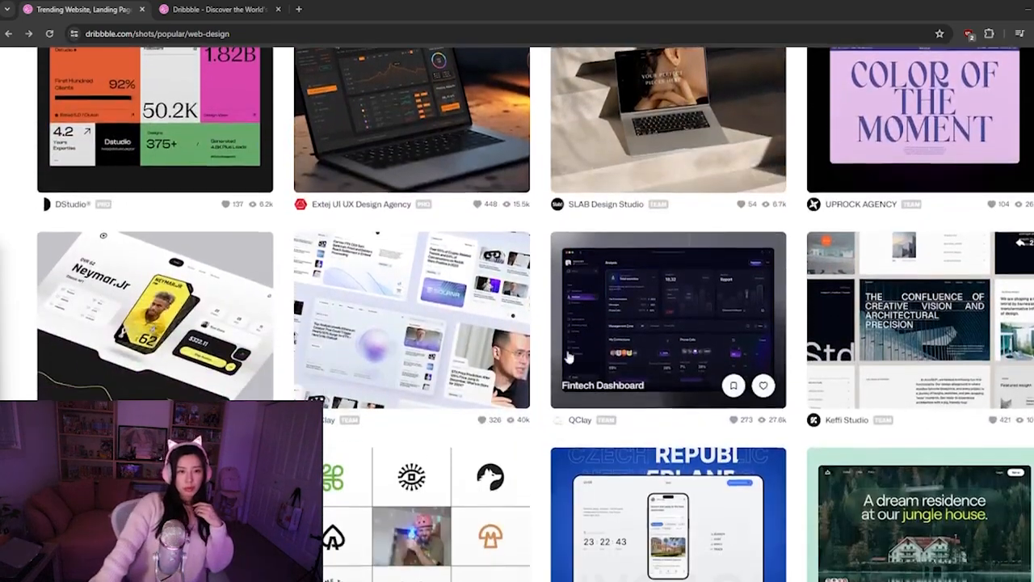
{"action": "scroll", "coordinate": [571, 358], "scroll_direction": "down", "scroll_amount": 2}
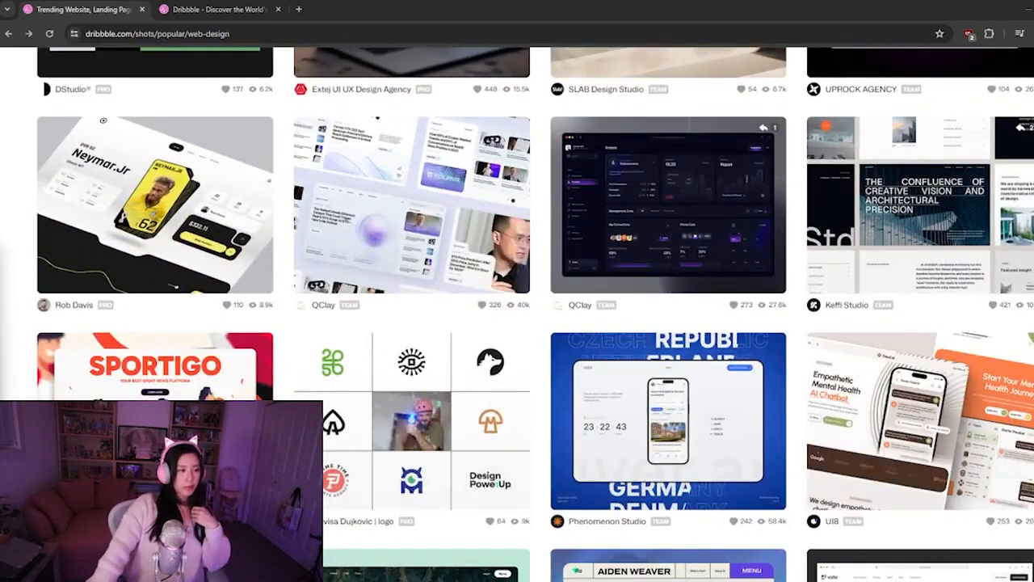
{"action": "scroll", "coordinate": [475, 273], "scroll_direction": "down", "scroll_amount": 3}
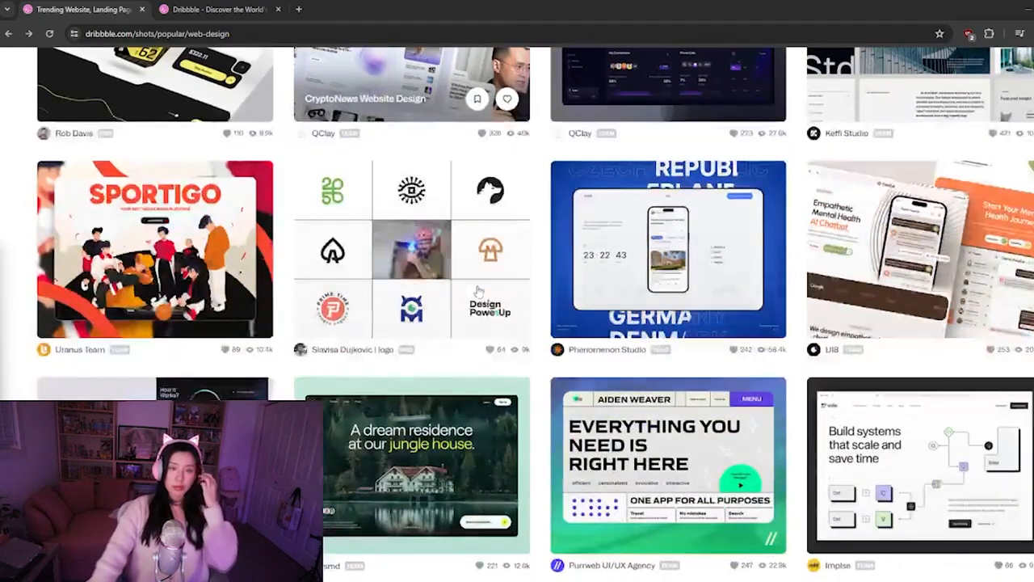
{"action": "scroll", "coordinate": [476, 318], "scroll_direction": "down", "scroll_amount": 4}
{"action": "scroll", "coordinate": [495, 344], "scroll_direction": "down", "scroll_amount": 3}
{"action": "scroll", "coordinate": [497, 343], "scroll_direction": "down", "scroll_amount": 5}
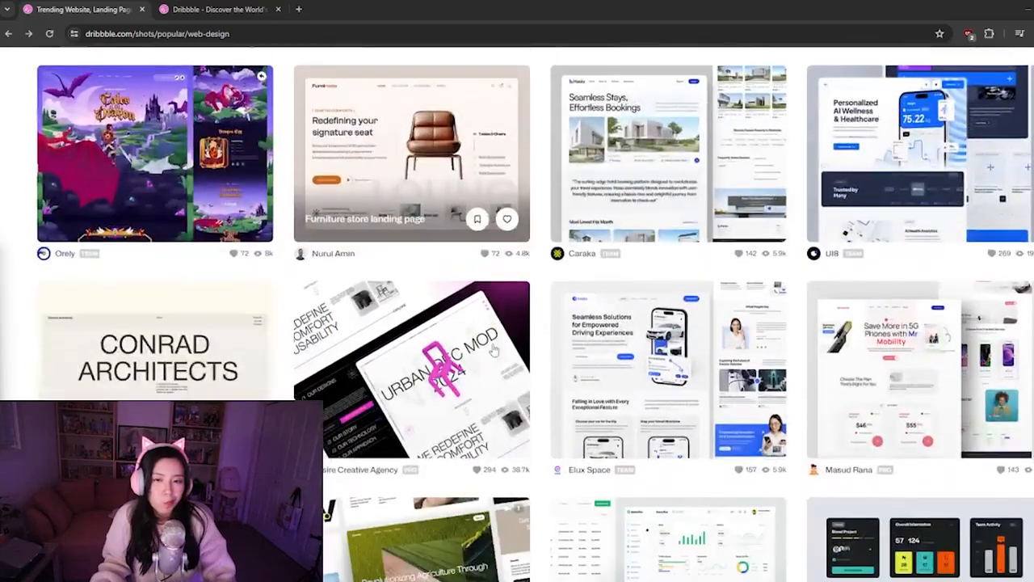
Show the popular Product Design shots and look through them for interface, colour and layout inspiration
{"action": "scroll", "coordinate": [600, 196], "scroll_direction": "up", "scroll_amount": 15}
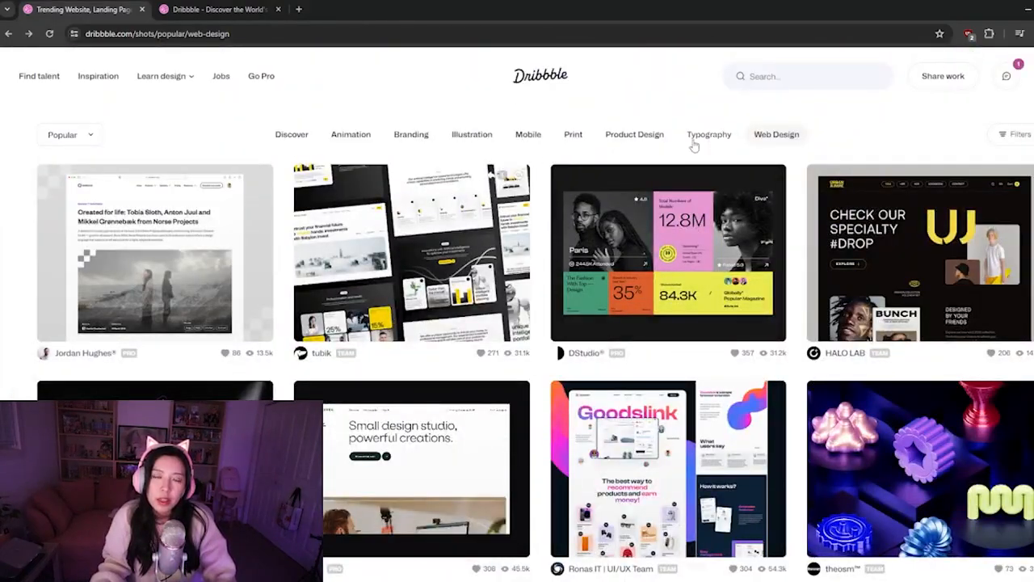
{"action": "left_click", "coordinate": [637, 139]}
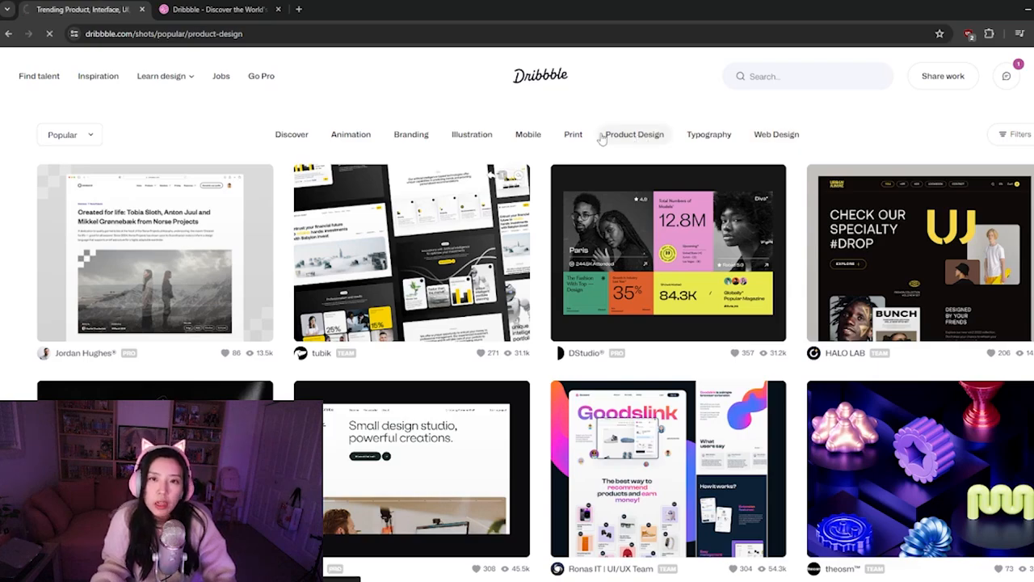
{"action": "scroll", "coordinate": [255, 239], "scroll_direction": "down", "scroll_amount": 2}
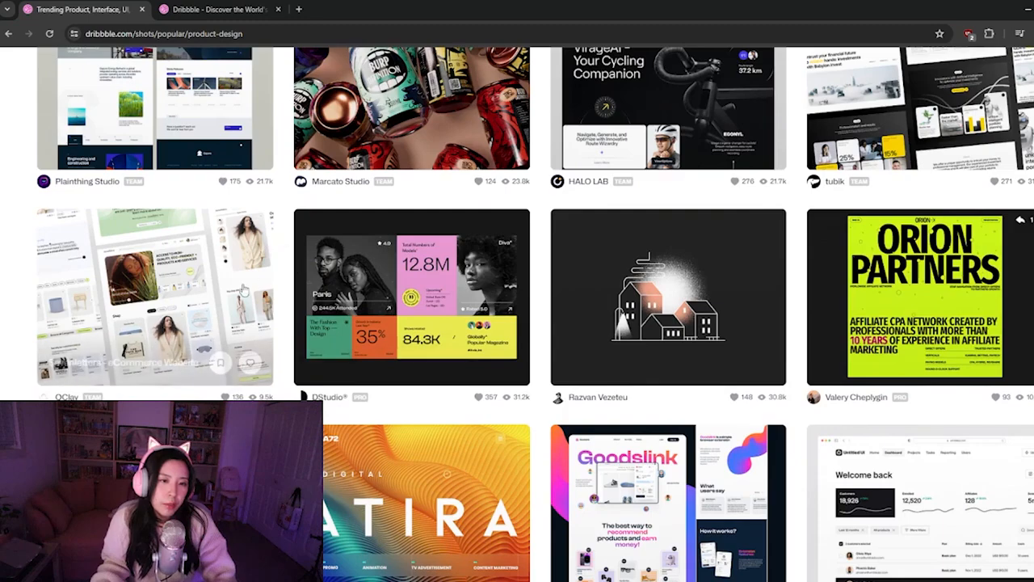
{"action": "scroll", "coordinate": [614, 278], "scroll_direction": "down", "scroll_amount": 1}
{"action": "scroll", "coordinate": [614, 279], "scroll_direction": "down", "scroll_amount": 1}
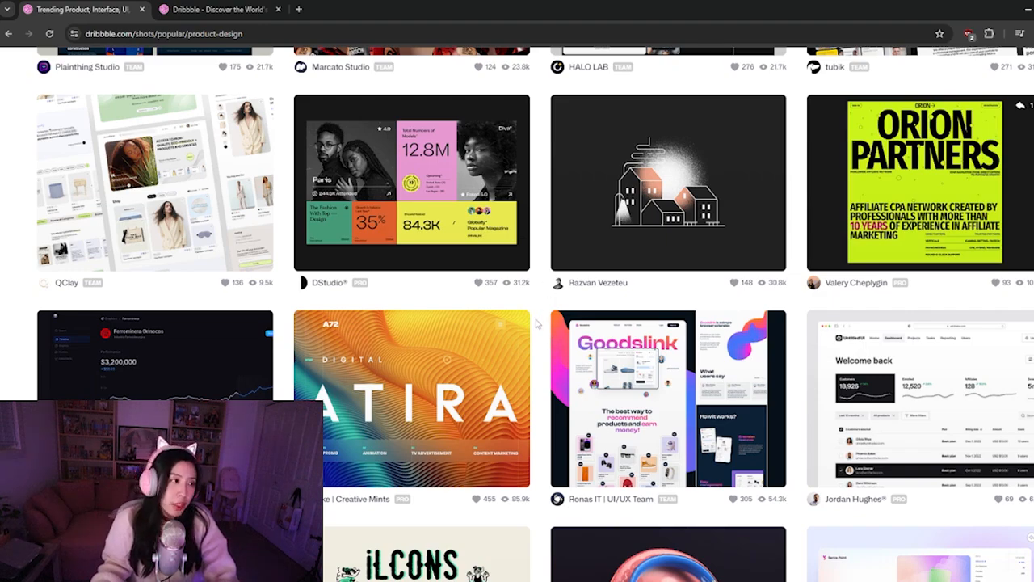
{"action": "scroll", "coordinate": [539, 307], "scroll_direction": "down", "scroll_amount": 2}
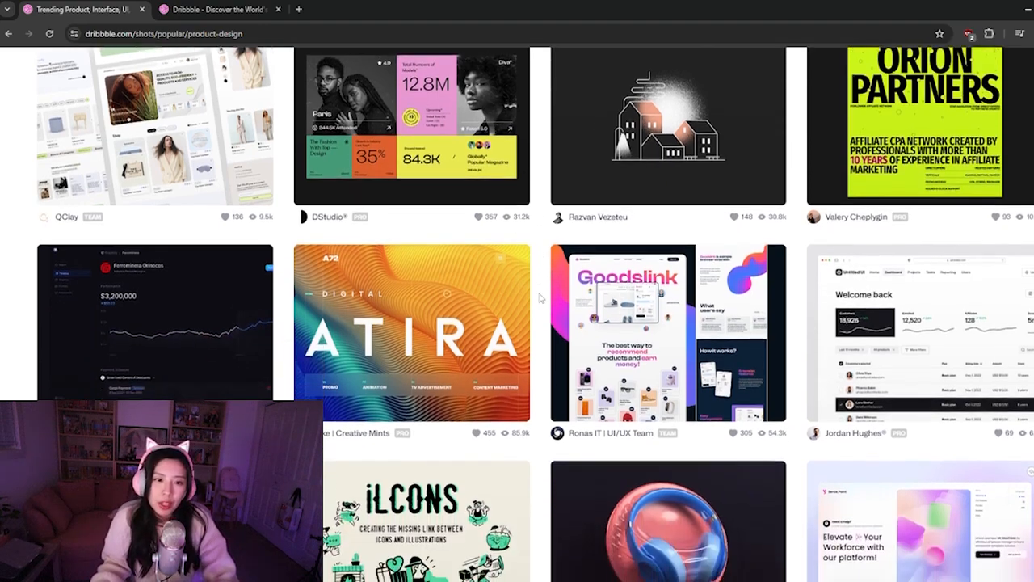
{"action": "scroll", "coordinate": [541, 332], "scroll_direction": "down", "scroll_amount": 1}
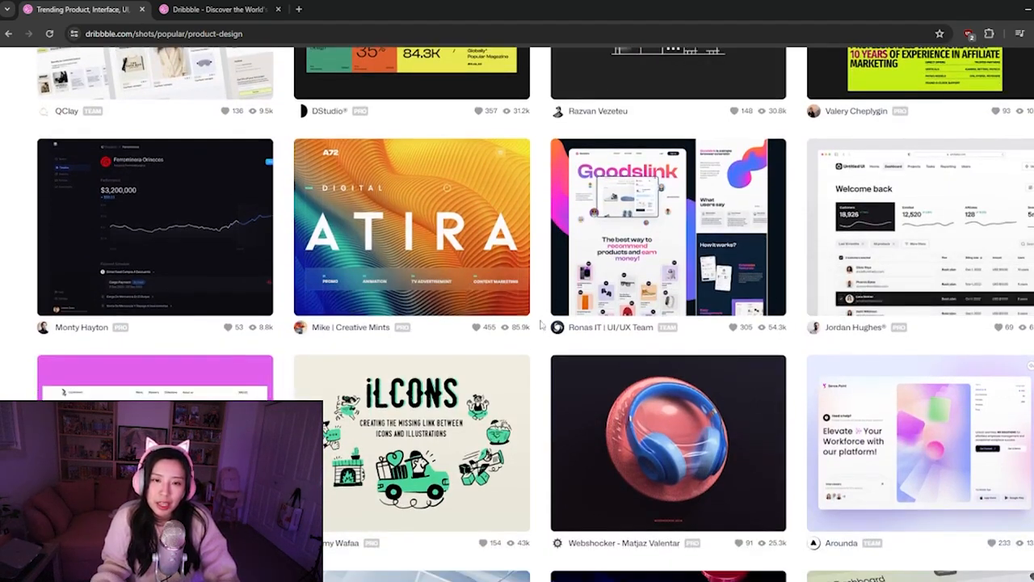
{"action": "scroll", "coordinate": [533, 340], "scroll_direction": "down", "scroll_amount": 2}
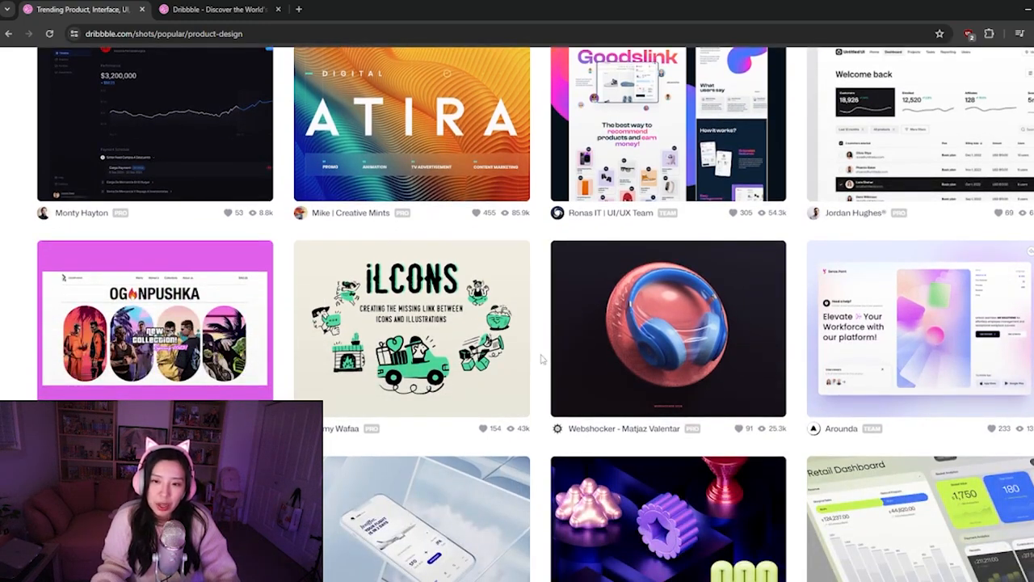
{"action": "scroll", "coordinate": [329, 317], "scroll_direction": "down", "scroll_amount": 1}
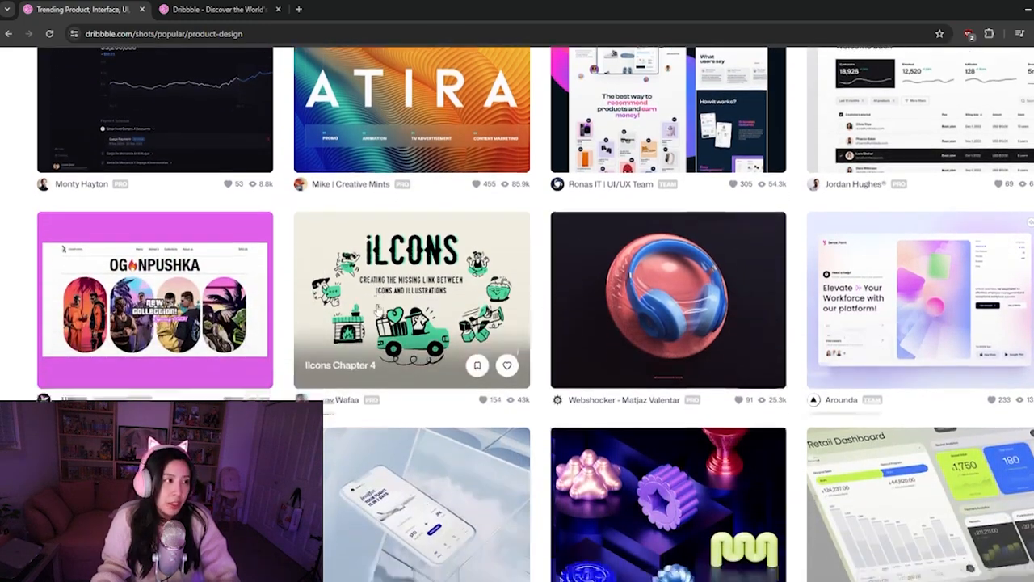
{"action": "scroll", "coordinate": [363, 323], "scroll_direction": "down", "scroll_amount": 5}
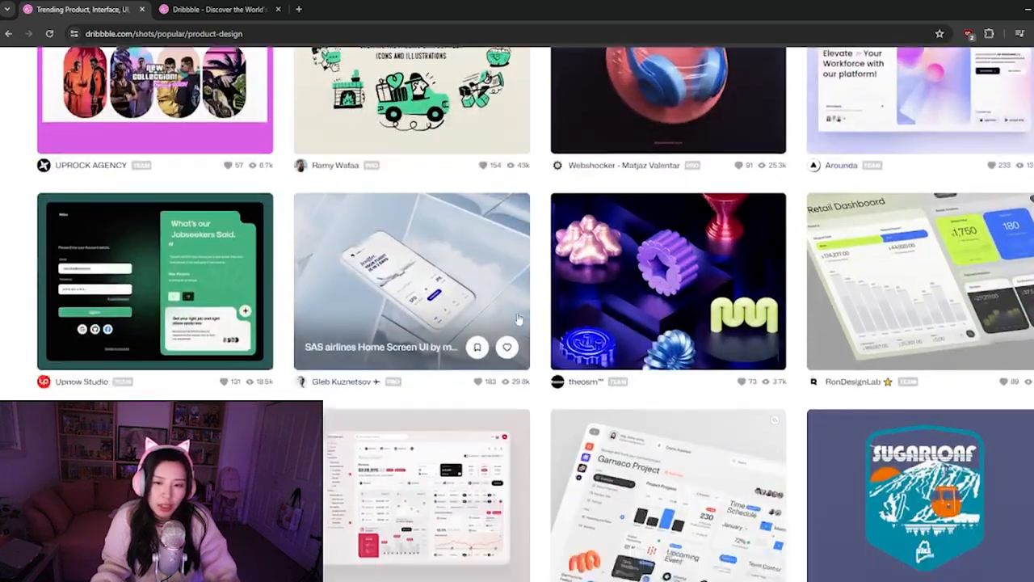
Close the Twitch channel page and look over the shots in the Dribbble Following feed
{"action": "scroll", "coordinate": [502, 222], "scroll_direction": "down", "scroll_amount": 2}
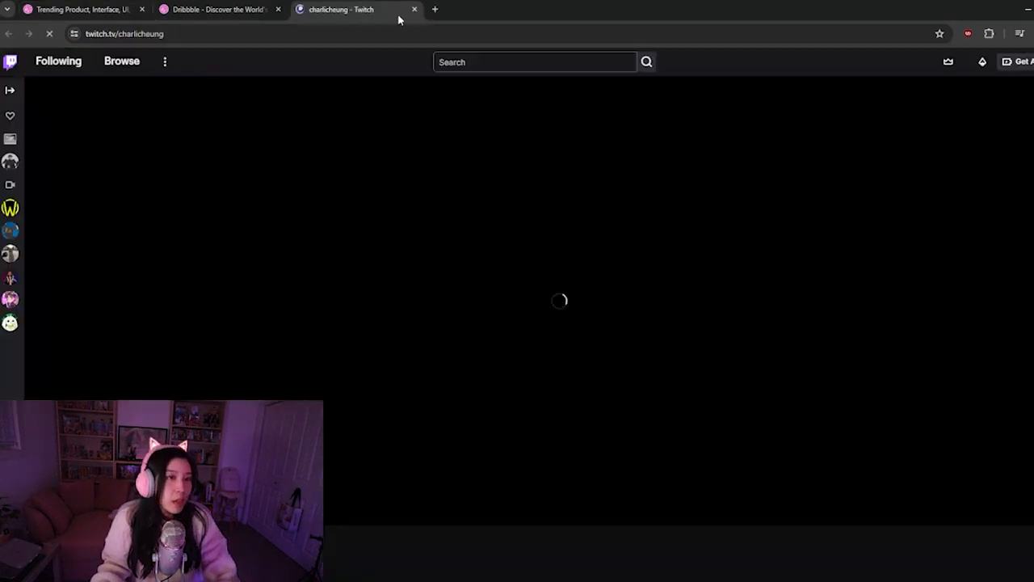
{"action": "left_click_drag", "start_coordinate": [400, 16], "coordinate": [234, 4]}
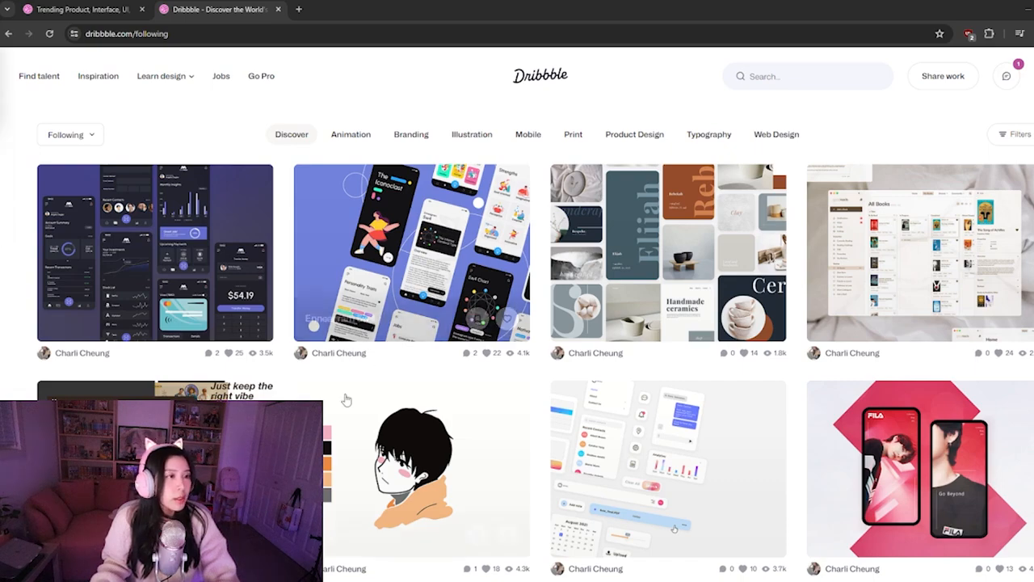
{"action": "scroll", "coordinate": [501, 364], "scroll_direction": "down", "scroll_amount": 2}
{"action": "scroll", "coordinate": [507, 366], "scroll_direction": "up", "scroll_amount": 2}
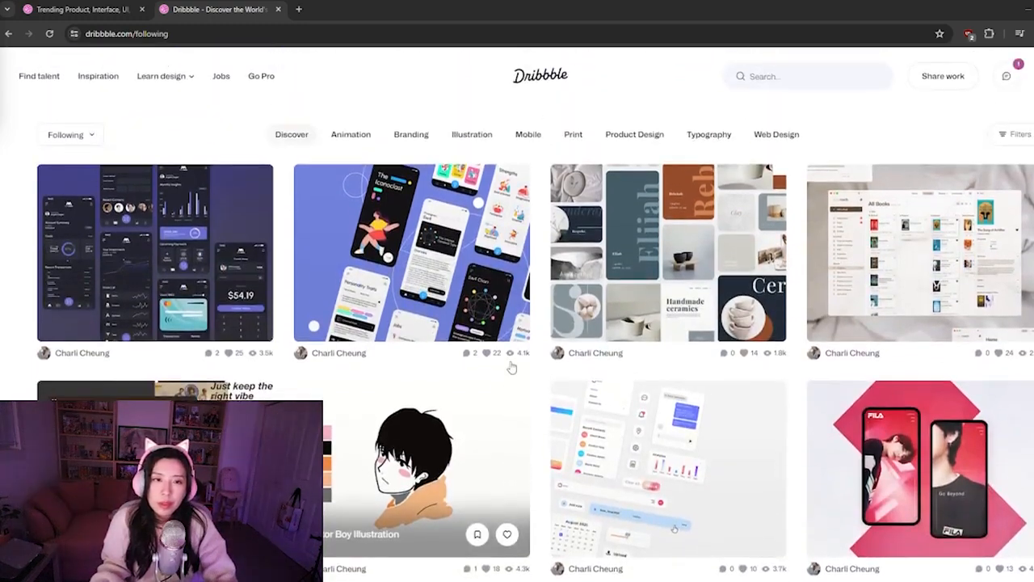
Return to the popular Product Design shots and look through more dashboard, mobile app and branding layouts for inspiration
{"action": "left_click", "coordinate": [76, 9]}
{"action": "scroll", "coordinate": [390, 439], "scroll_direction": "down", "scroll_amount": 2}
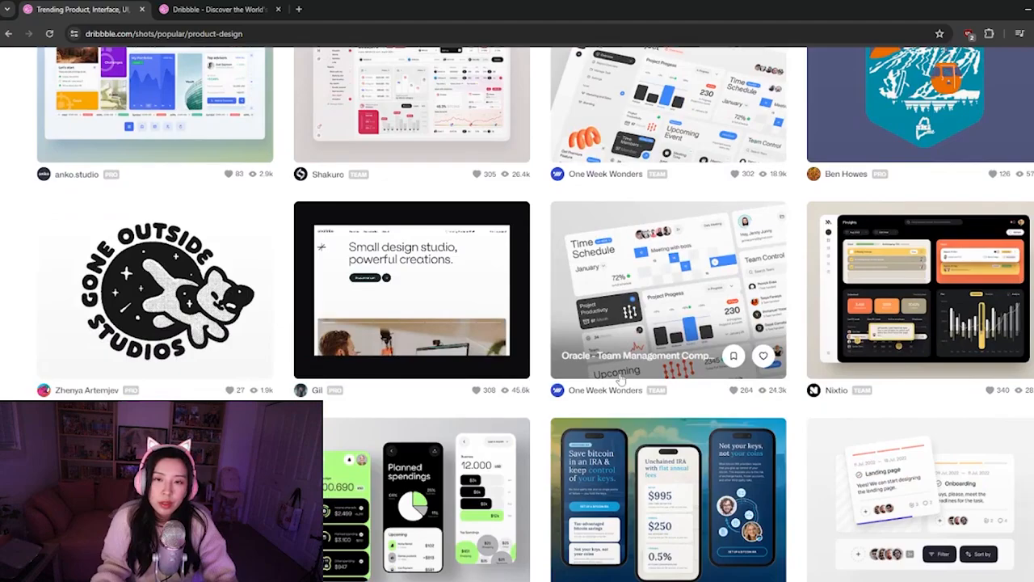
{"action": "scroll", "coordinate": [620, 380], "scroll_direction": "down", "scroll_amount": 3}
{"action": "scroll", "coordinate": [621, 400], "scroll_direction": "down", "scroll_amount": 3}
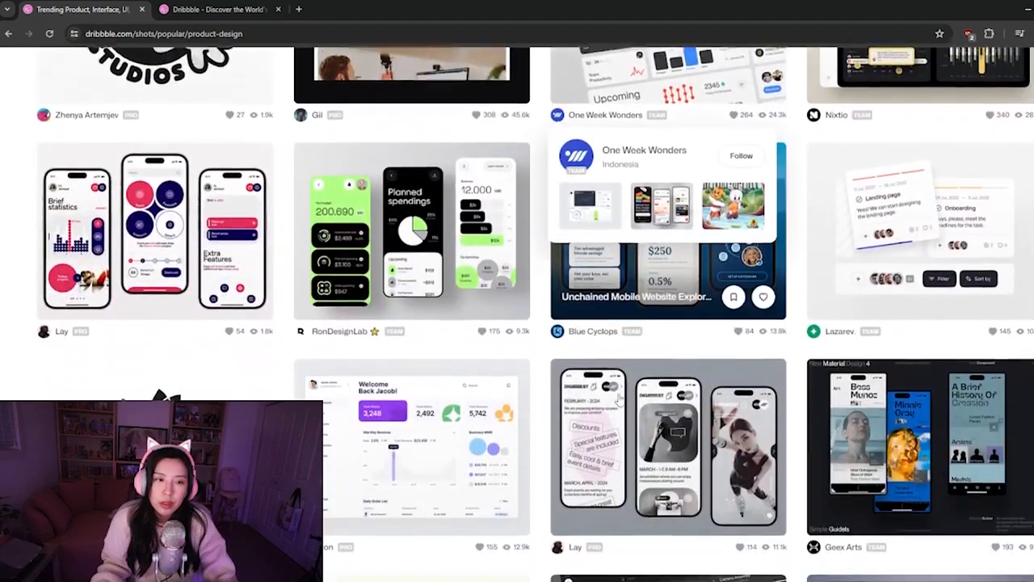
{"action": "scroll", "coordinate": [557, 414], "scroll_direction": "down", "scroll_amount": 3}
{"action": "scroll", "coordinate": [547, 420], "scroll_direction": "down", "scroll_amount": 5}
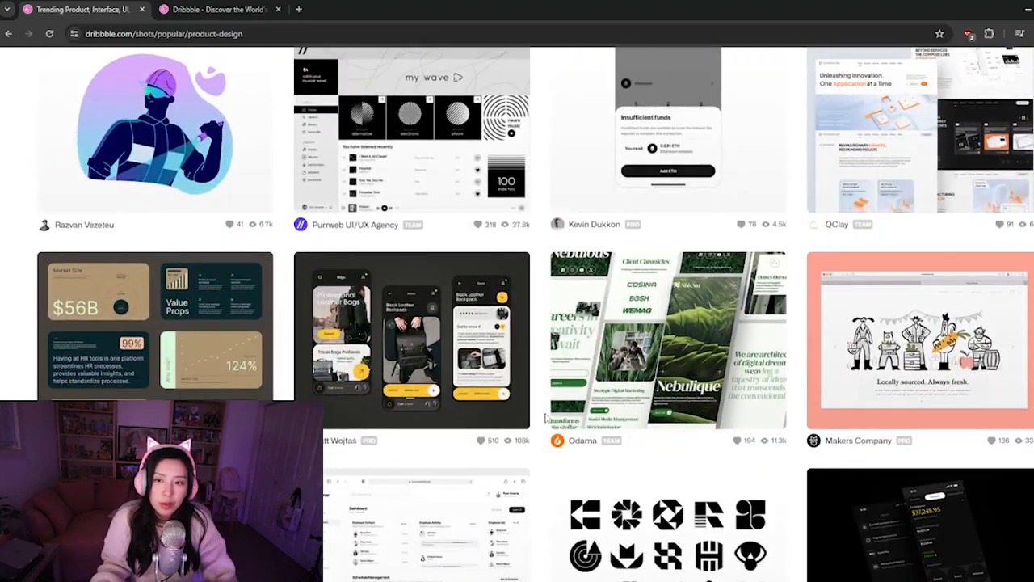
{"action": "scroll", "coordinate": [546, 418], "scroll_direction": "down", "scroll_amount": 3}
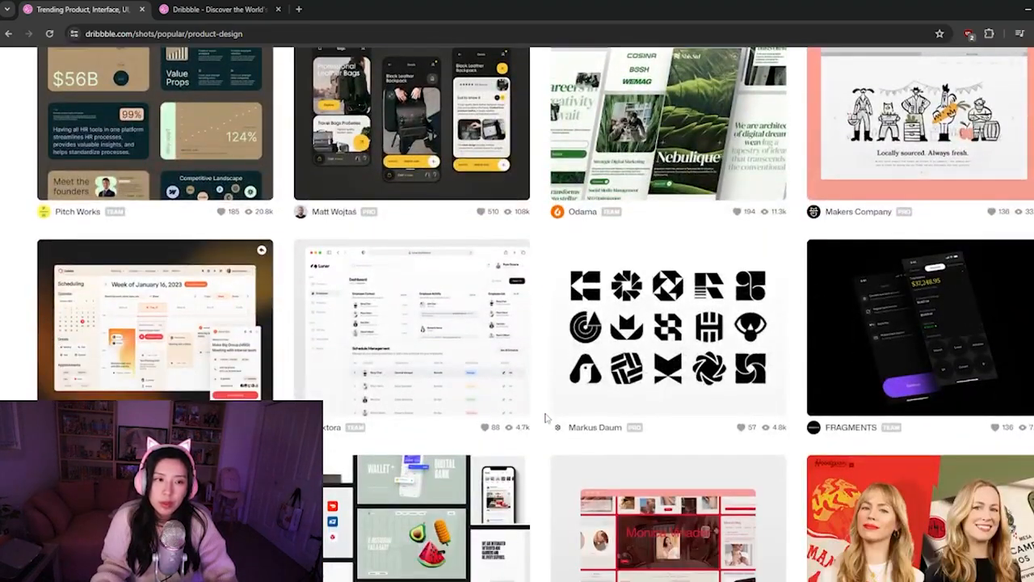
{"action": "scroll", "coordinate": [546, 418], "scroll_direction": "down", "scroll_amount": 1}
{"action": "scroll", "coordinate": [546, 418], "scroll_direction": "down", "scroll_amount": 3}
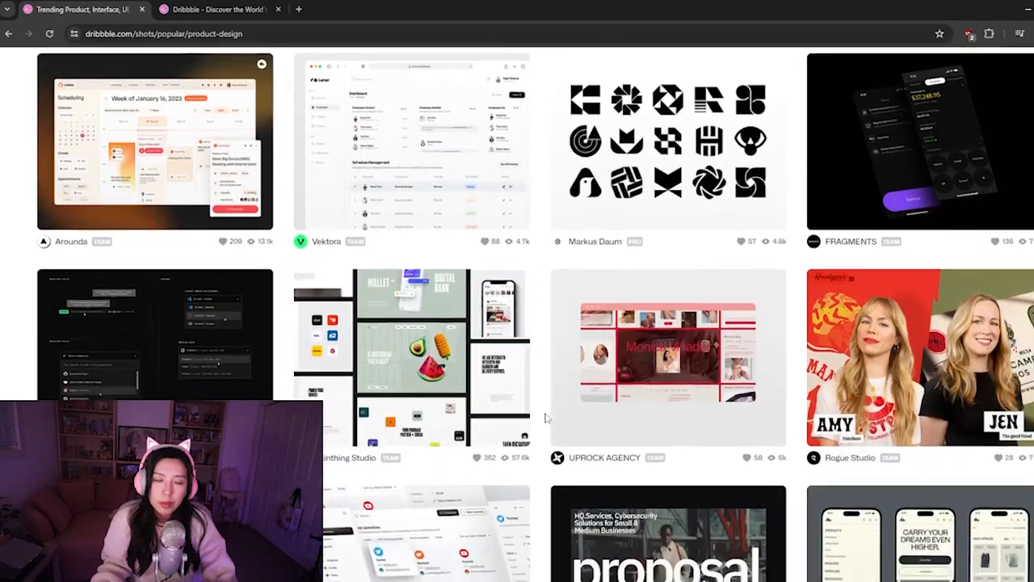
{"action": "scroll", "coordinate": [546, 418], "scroll_direction": "down", "scroll_amount": 1}
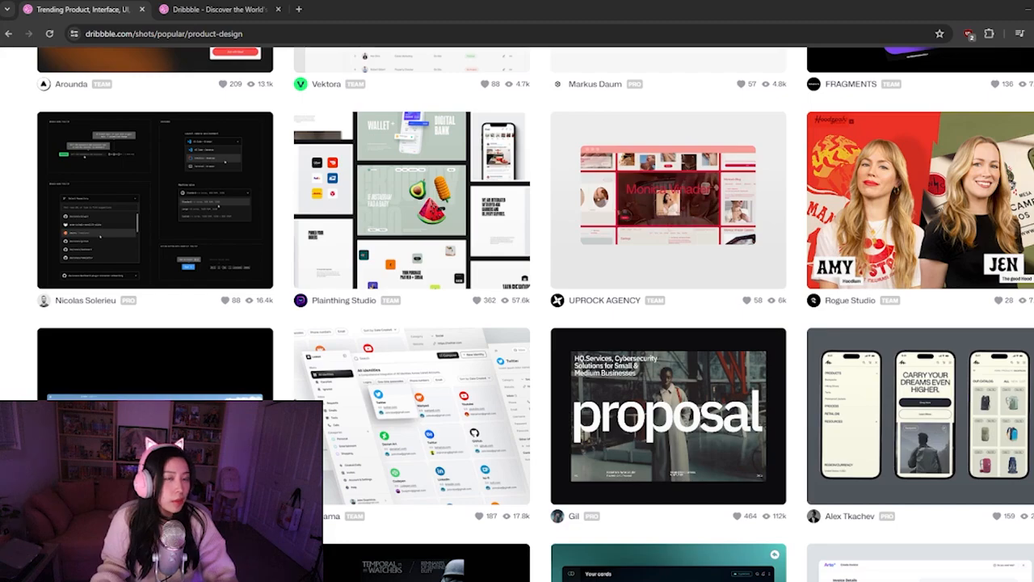
{"action": "scroll", "coordinate": [553, 396], "scroll_direction": "down", "scroll_amount": 5}
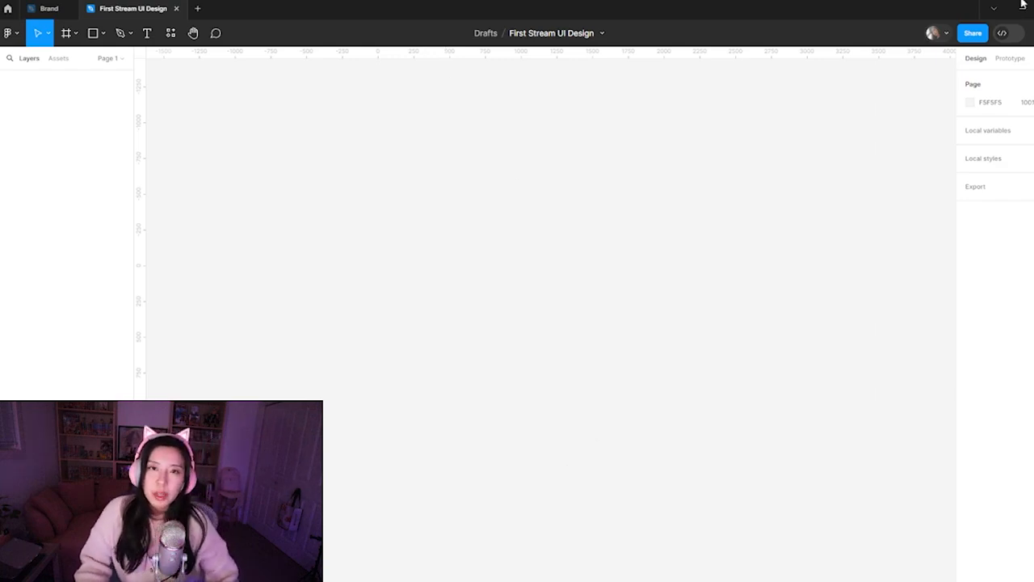
Switch to the First Stream UI Design file in Figma and darken the page background to E1E1E1
{"action": "left_click", "coordinate": [990, 102]}
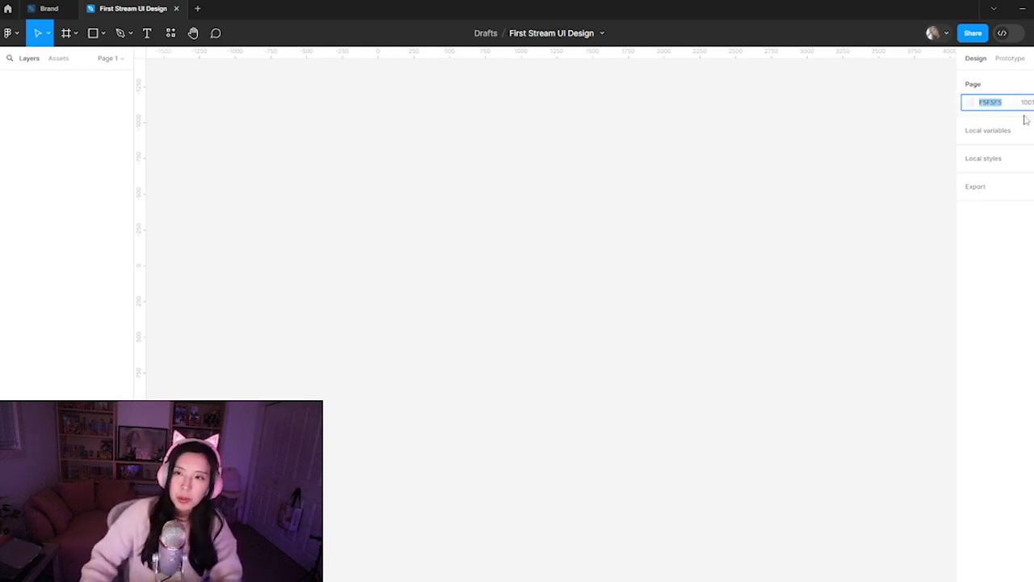
{"action": "left_click", "coordinate": [608, 321]}
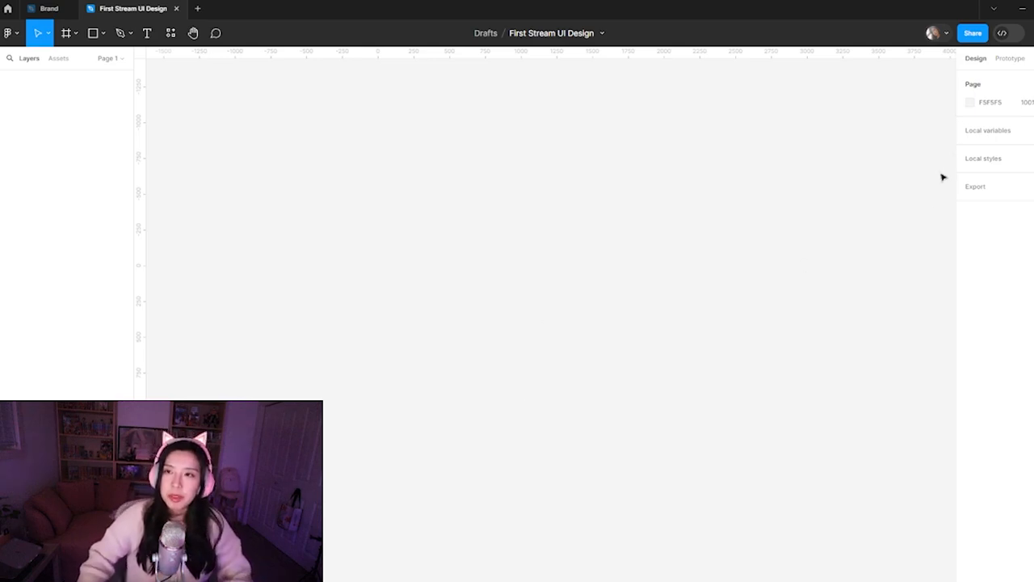
{"action": "left_click", "coordinate": [997, 106]}
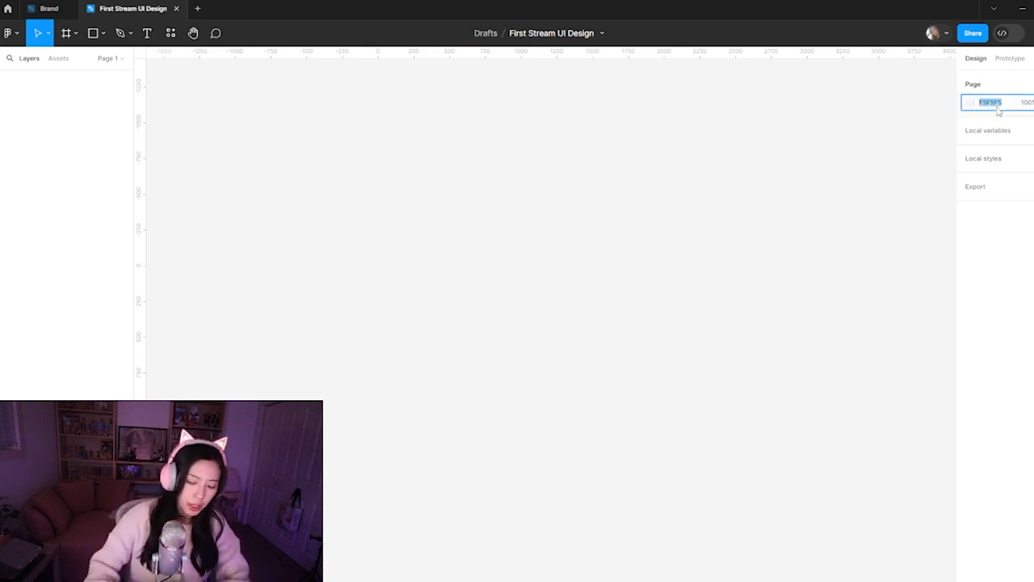
{"action": "key", "text": "shift+Down"}
{"action": "key", "text": "shift+Down"}
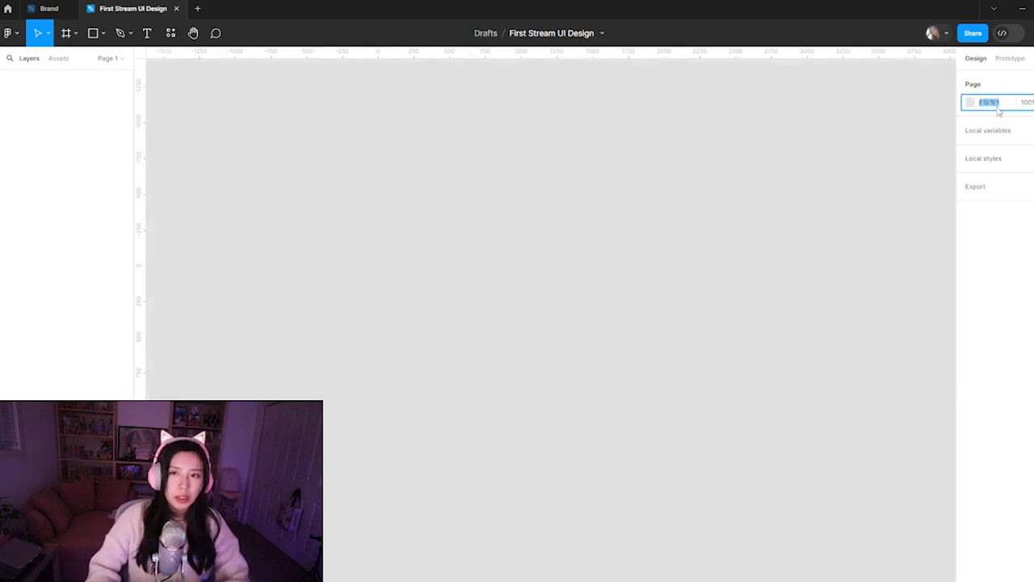
{"action": "left_click", "coordinate": [521, 248]}
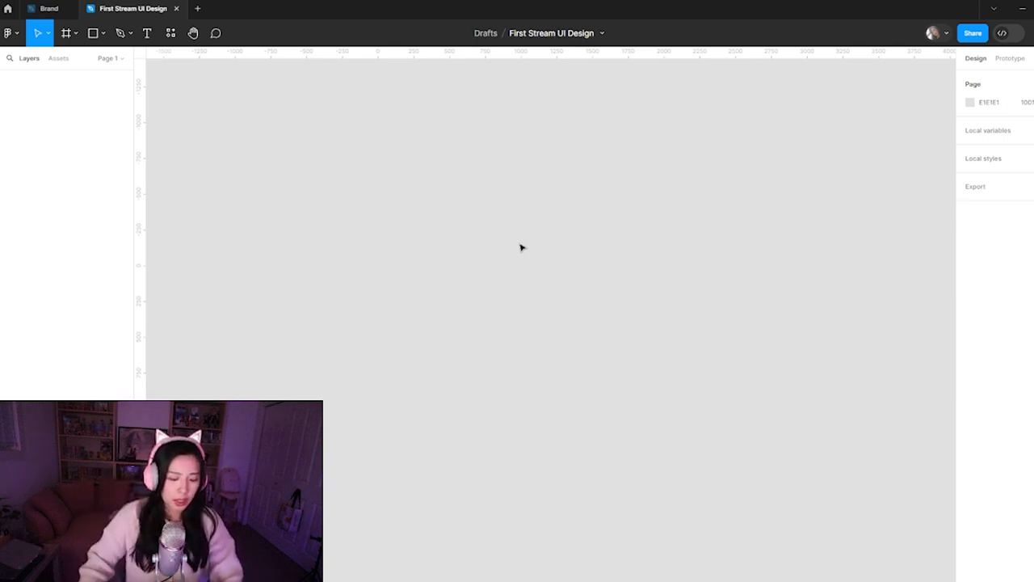
Draw a frame about 2348 × 1652 on the empty canvas and set its width to 1600
{"action": "key", "text": "f"}
{"action": "left_click_drag", "start_coordinate": [286, 155], "coordinate": [622, 393]}
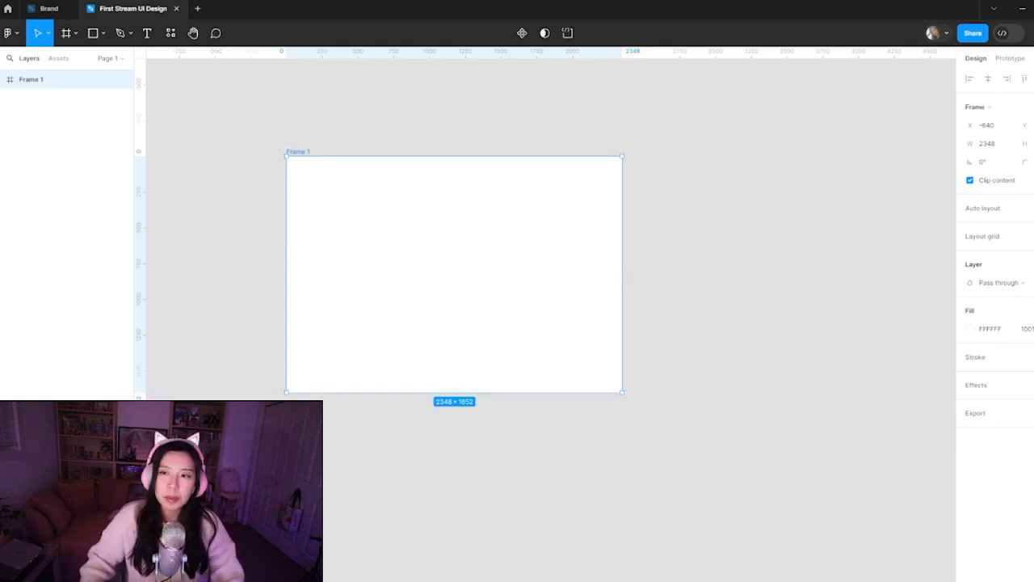
{"action": "left_click", "coordinate": [1007, 151]}
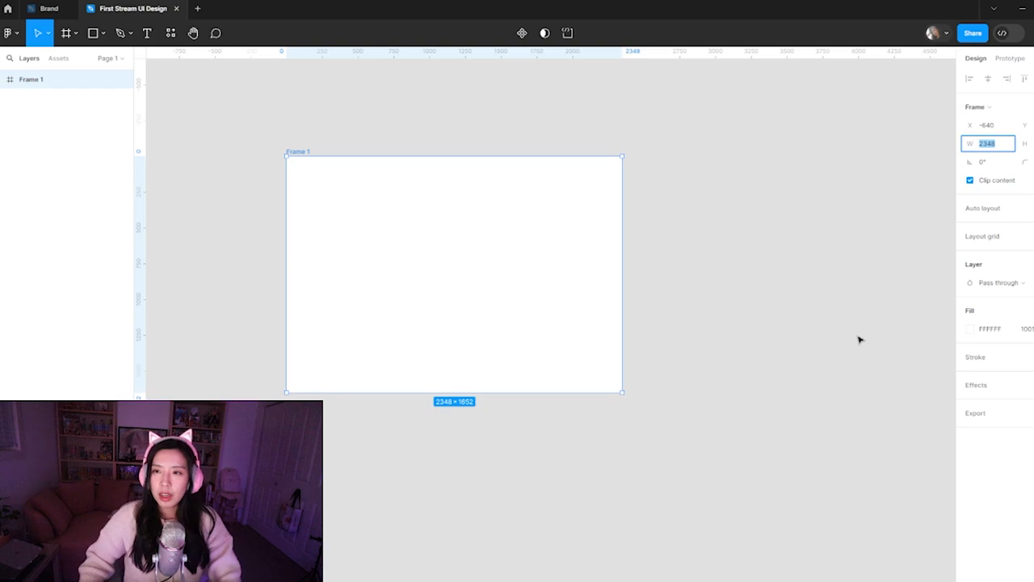
{"action": "type", "text": "1600"}
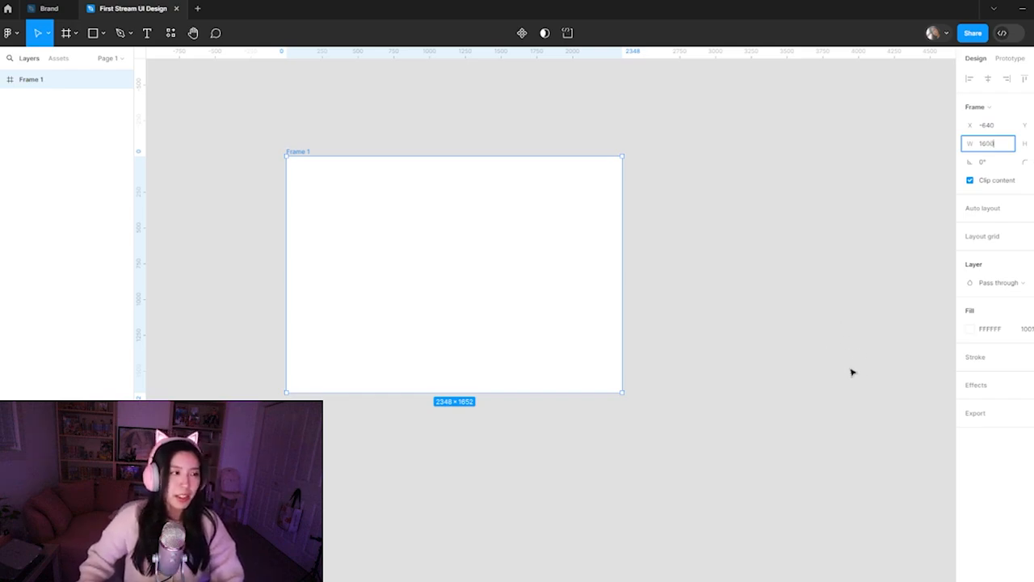
{"action": "key", "text": "Tab"}
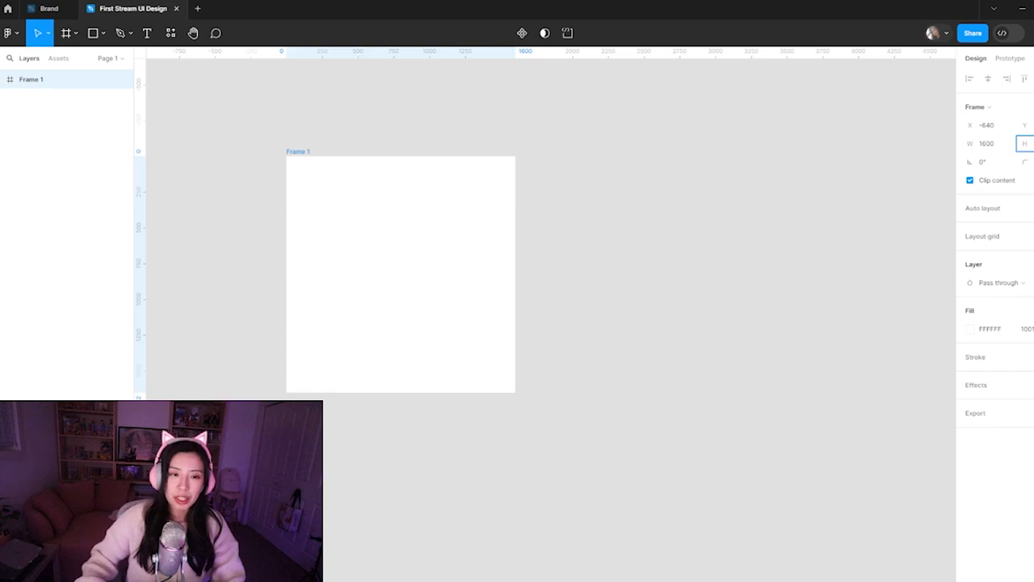
Open the Brand file and look over the Portfolio page's website, mockup and illustration frames, selecting Frame 106 for its dimensions
{"action": "left_click", "coordinate": [39, 10]}
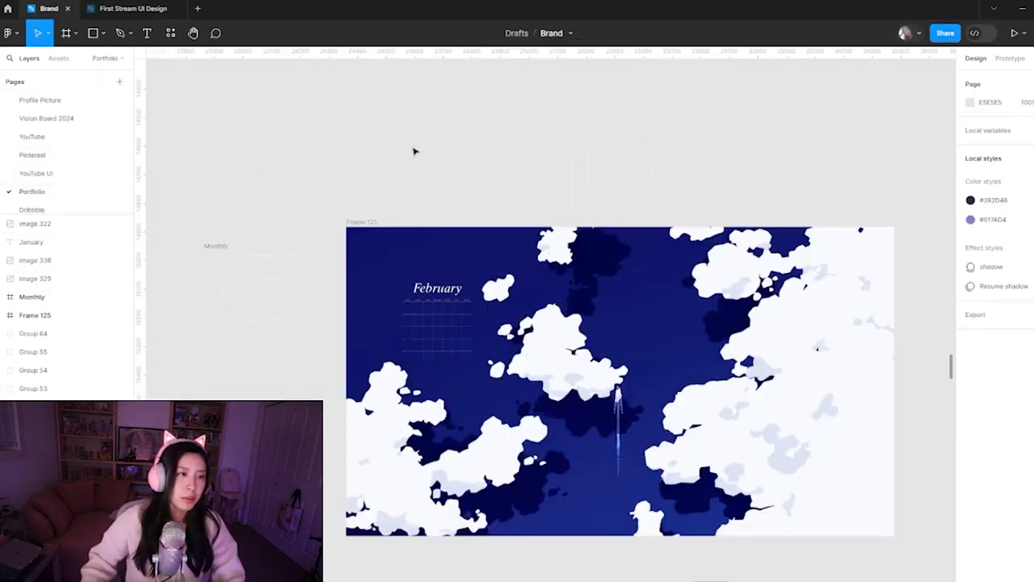
{"action": "key", "text": "ctrl+minus"}
{"action": "key", "text": "ctrl+minus"}
{"action": "key", "text": "ctrl+minus"}
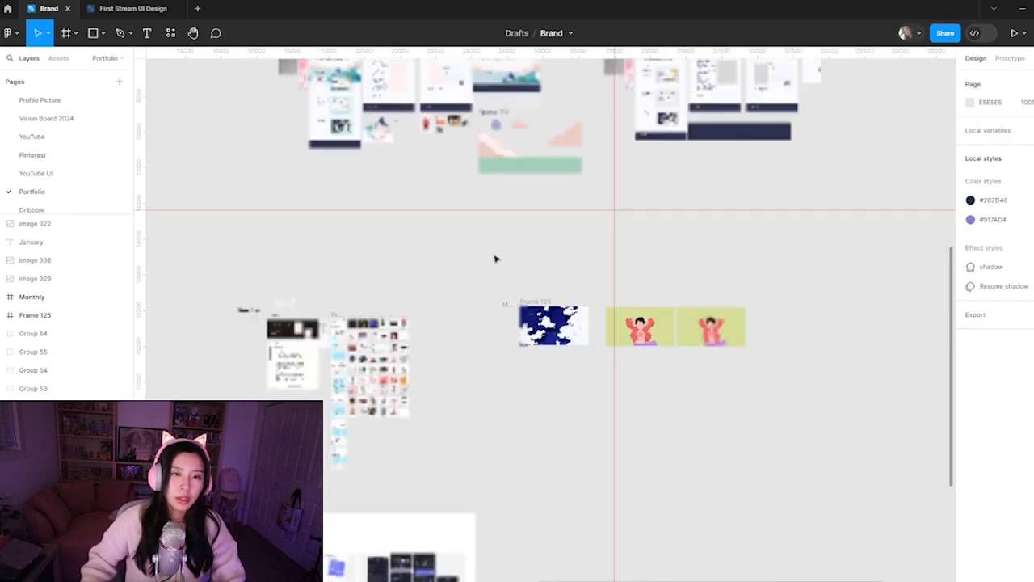
{"action": "left_click_drag", "start_coordinate": [438, 306], "coordinate": [716, 191]}
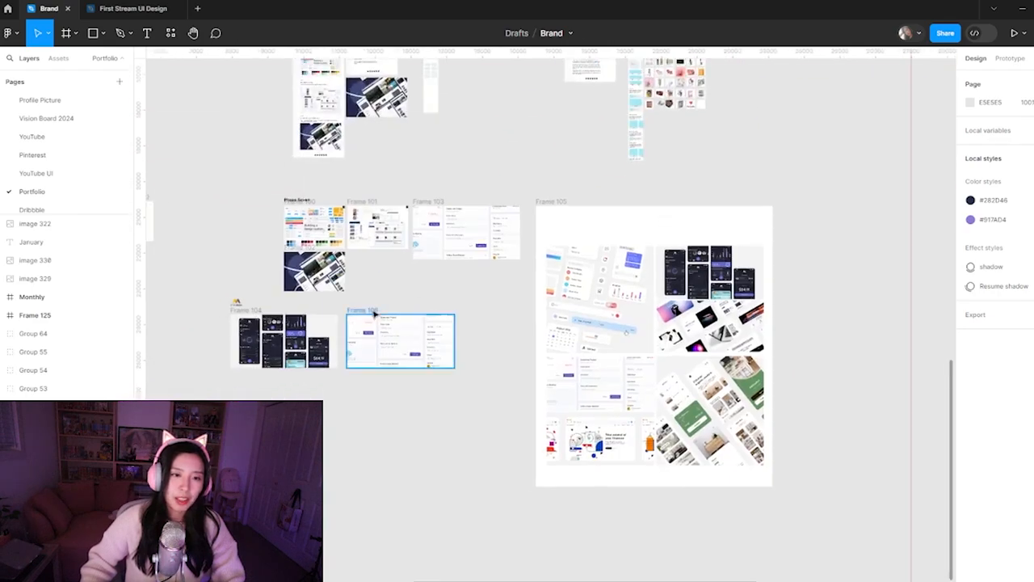
{"action": "left_click", "coordinate": [375, 311]}
{"action": "key", "text": "z"}
{"action": "left_click", "coordinate": [377, 307]}
{"action": "left_click", "coordinate": [378, 307]}
{"action": "left_click_drag", "start_coordinate": [476, 365], "coordinate": [466, 351]}
{"action": "key", "text": "ctrl+minus"}
{"action": "key", "text": "ctrl+minus"}
{"action": "key", "text": "ctrl+minus"}
{"action": "left_click_drag", "start_coordinate": [433, 251], "coordinate": [696, 251]}
{"action": "left_click_drag", "start_coordinate": [503, 105], "coordinate": [695, 273]}
{"action": "scroll", "coordinate": [412, 358], "scroll_direction": "right", "scroll_amount": 10}
{"action": "left_click_drag", "start_coordinate": [296, 298], "coordinate": [489, 287]}
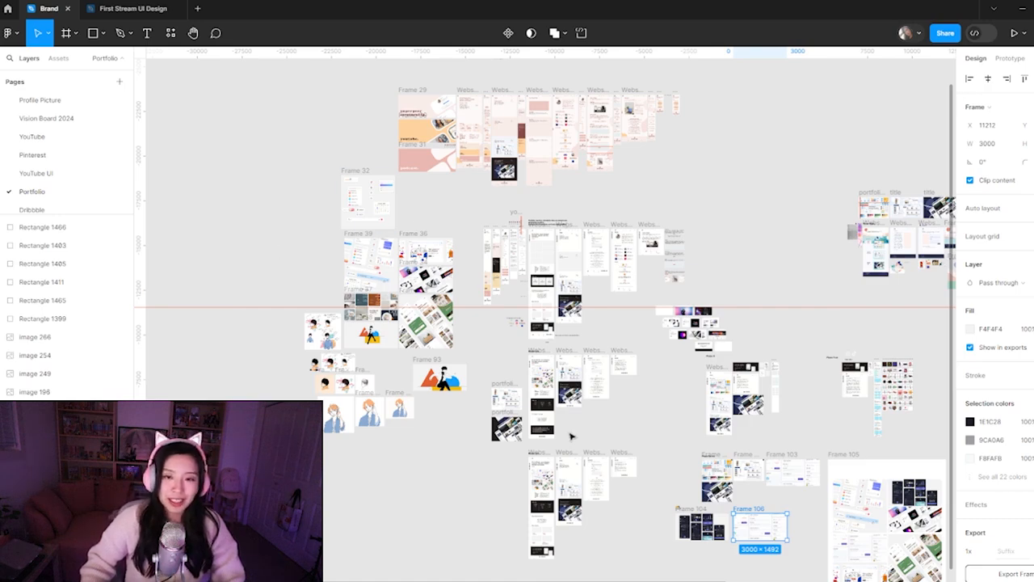
Check the size note above the frames on the Brand file's Dribbble page and return to the First Stream UI Design file
{"action": "left_click", "coordinate": [81, 208]}
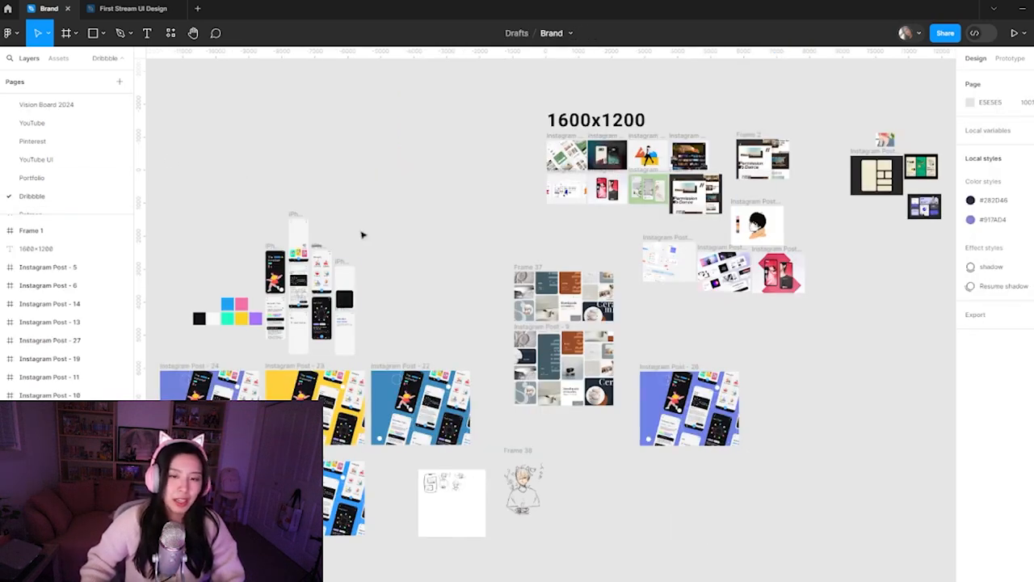
{"action": "left_click", "coordinate": [619, 121]}
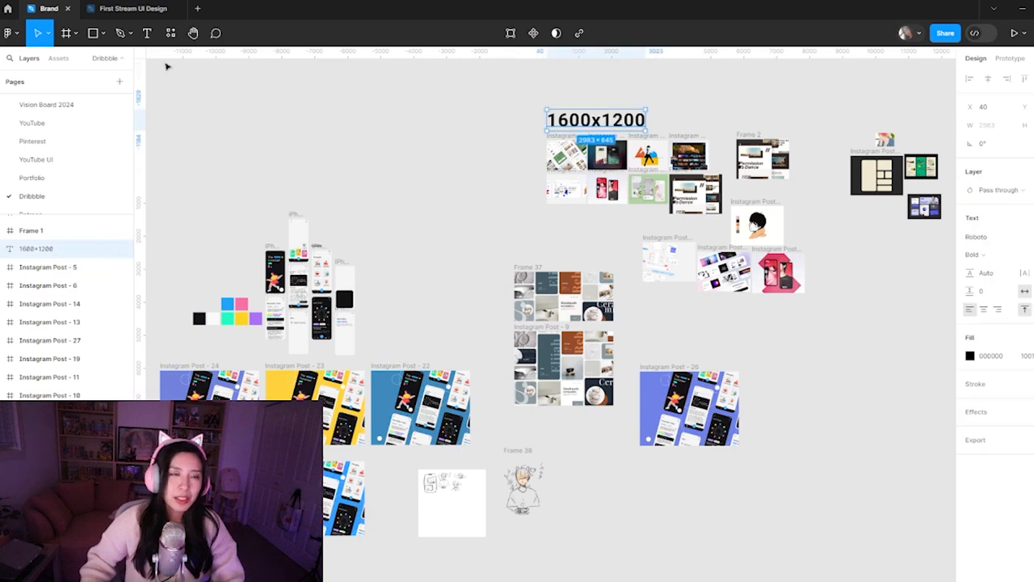
{"action": "left_click", "coordinate": [132, 8]}
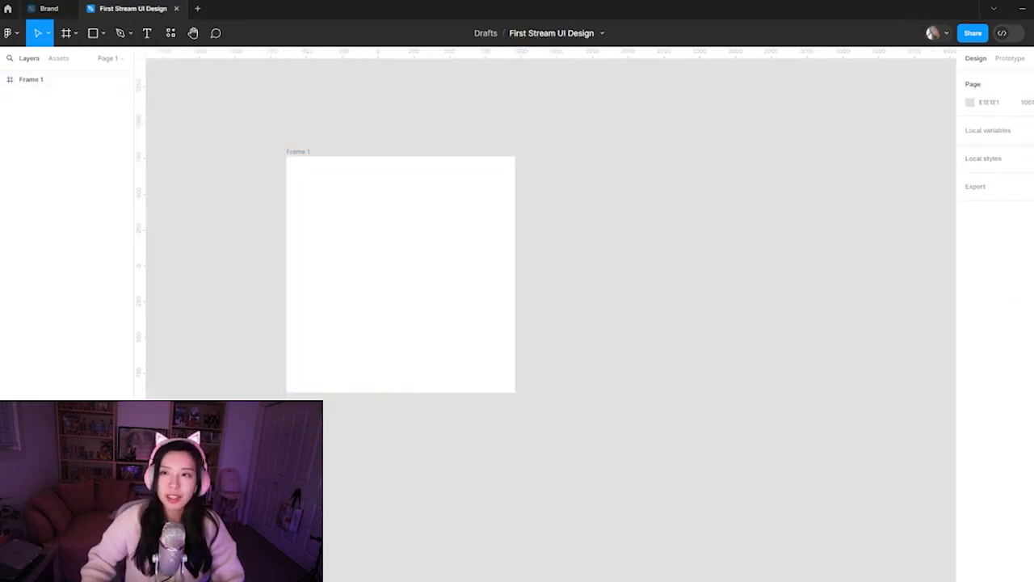
Set the height of Frame 1 to 1200
{"action": "left_click", "coordinate": [332, 178]}
{"action": "left_click", "coordinate": [1023, 144]}
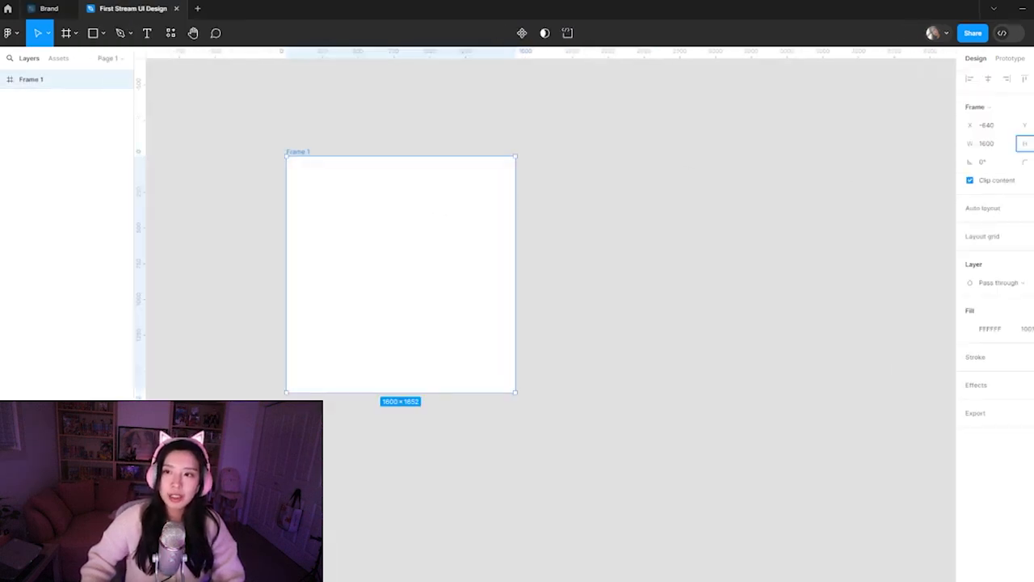
{"action": "key", "text": "Return"}
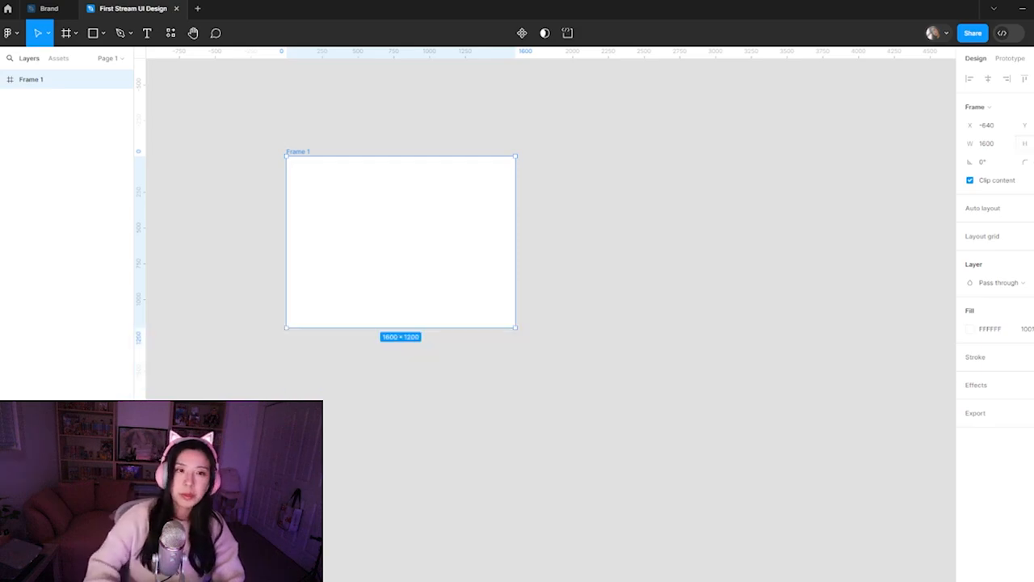
{"action": "left_click", "coordinate": [643, 297]}
{"action": "scroll", "coordinate": [413, 229], "scroll_direction": "up", "scroll_amount": 3}
{"action": "left_click_drag", "start_coordinate": [391, 203], "coordinate": [463, 274]}
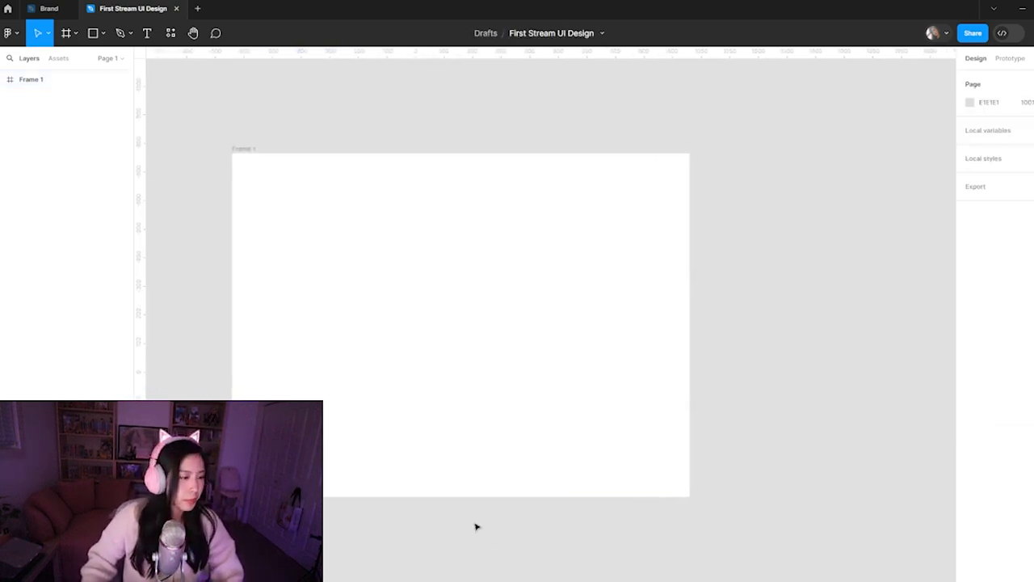
Switch to Dribbble in the browser and look through the remaining popular Product Design shots to the end of the list
{"action": "left_click", "coordinate": [497, 543]}
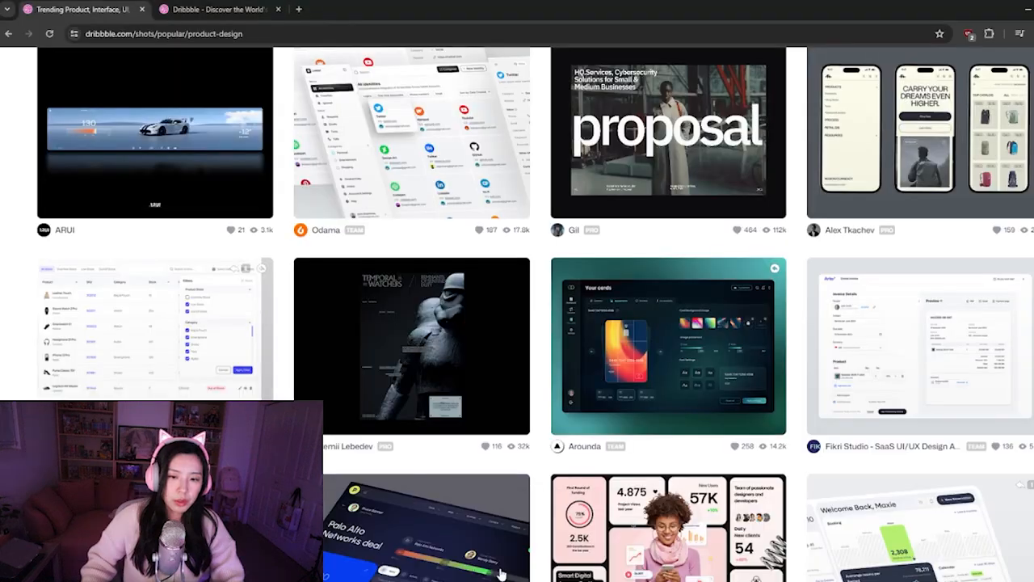
{"action": "scroll", "coordinate": [441, 281], "scroll_direction": "down", "scroll_amount": 6}
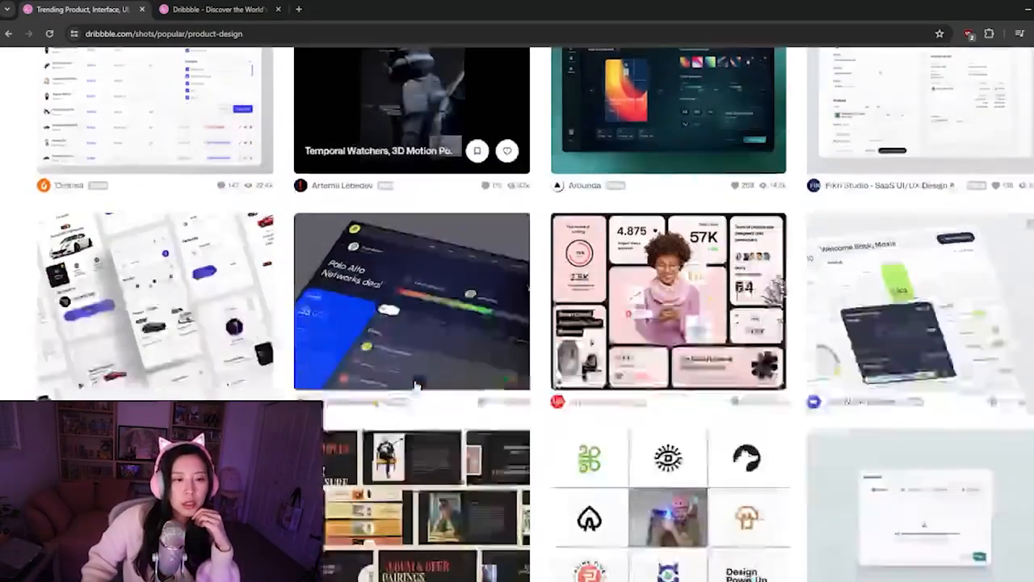
{"action": "scroll", "coordinate": [416, 387], "scroll_direction": "down", "scroll_amount": 2}
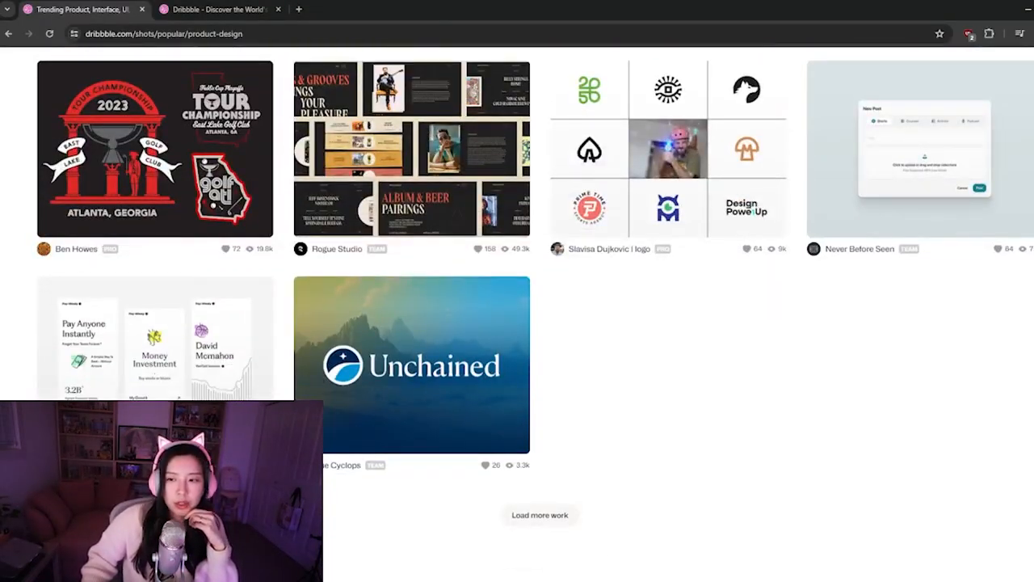
Search Dribbble for "bright" and look through the resulting shots for colourful interface ideas
{"action": "scroll", "coordinate": [526, 104], "scroll_direction": "up", "scroll_amount": 10}
{"action": "left_click", "coordinate": [787, 75]}
{"action": "type", "text": "bright"}
{"action": "key", "text": "Return"}
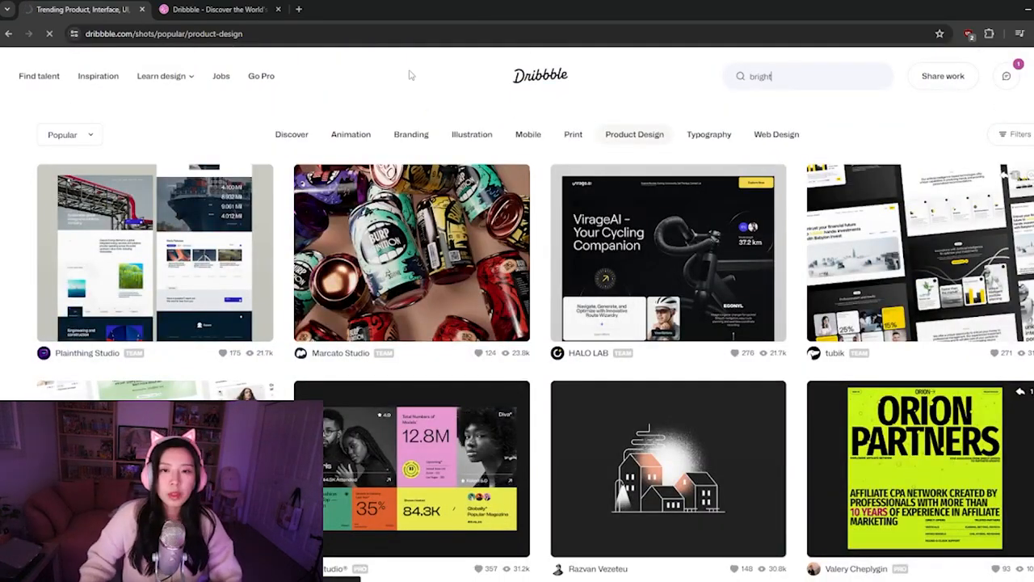
{"action": "scroll", "coordinate": [560, 303], "scroll_direction": "down", "scroll_amount": 2}
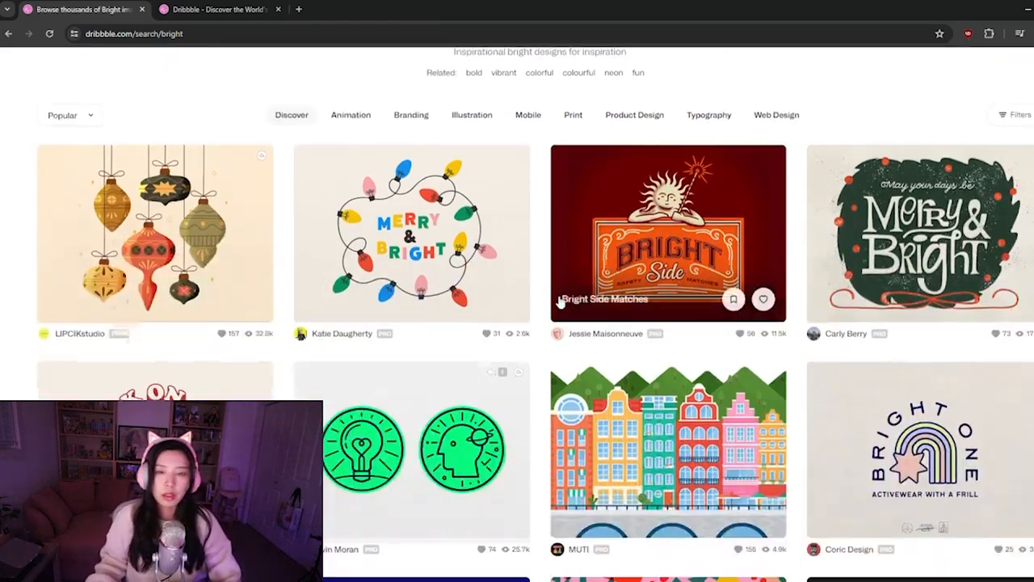
{"action": "scroll", "coordinate": [560, 302], "scroll_direction": "down", "scroll_amount": 7}
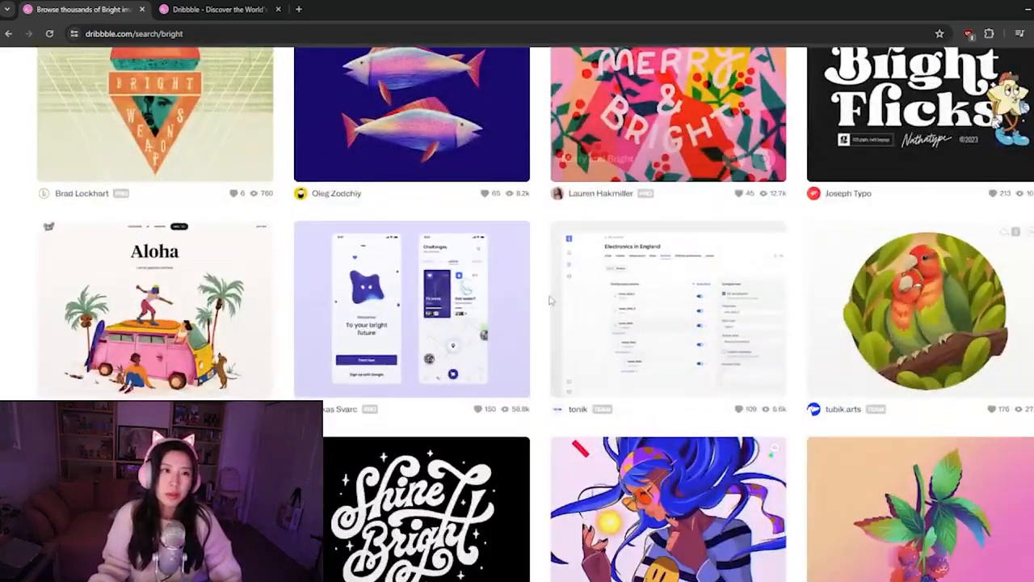
Finish viewing the "bright" shots on Dribbble, open Pinterest in a new browser tab and look through its home feed for inspiration
{"action": "scroll", "coordinate": [549, 301], "scroll_direction": "down", "scroll_amount": 8}
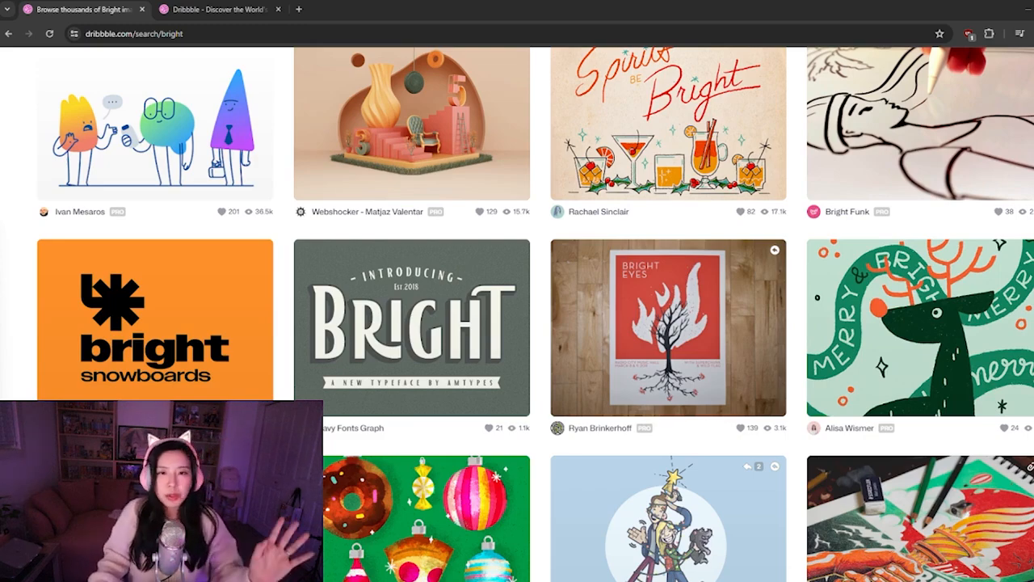
{"action": "left_click_drag", "start_coordinate": [1033, 157], "coordinate": [190, 9]}
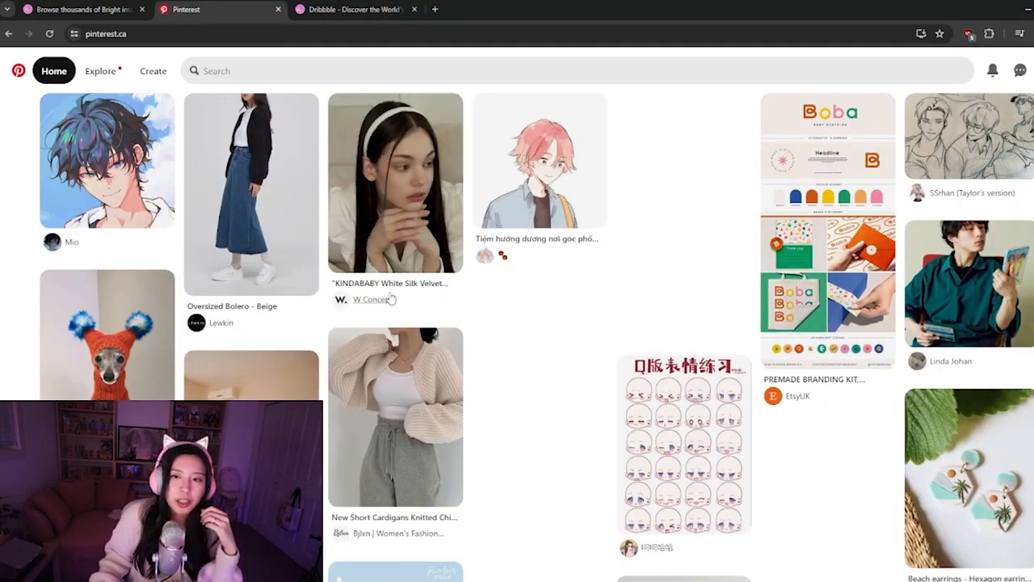
{"action": "scroll", "coordinate": [444, 324], "scroll_direction": "down", "scroll_amount": 2}
{"action": "scroll", "coordinate": [441, 329], "scroll_direction": "down", "scroll_amount": 3}
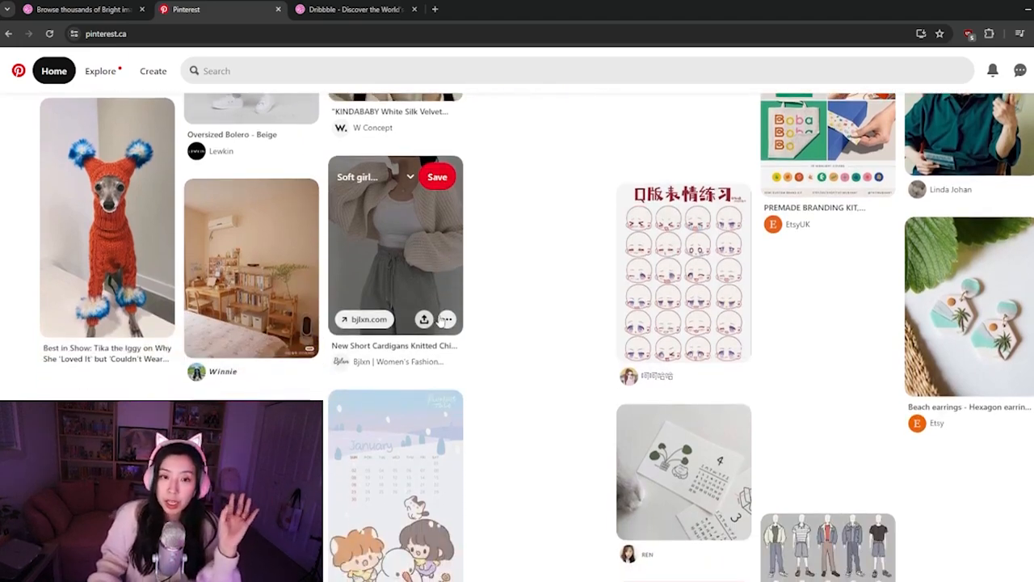
{"action": "scroll", "coordinate": [441, 323], "scroll_direction": "down", "scroll_amount": 4}
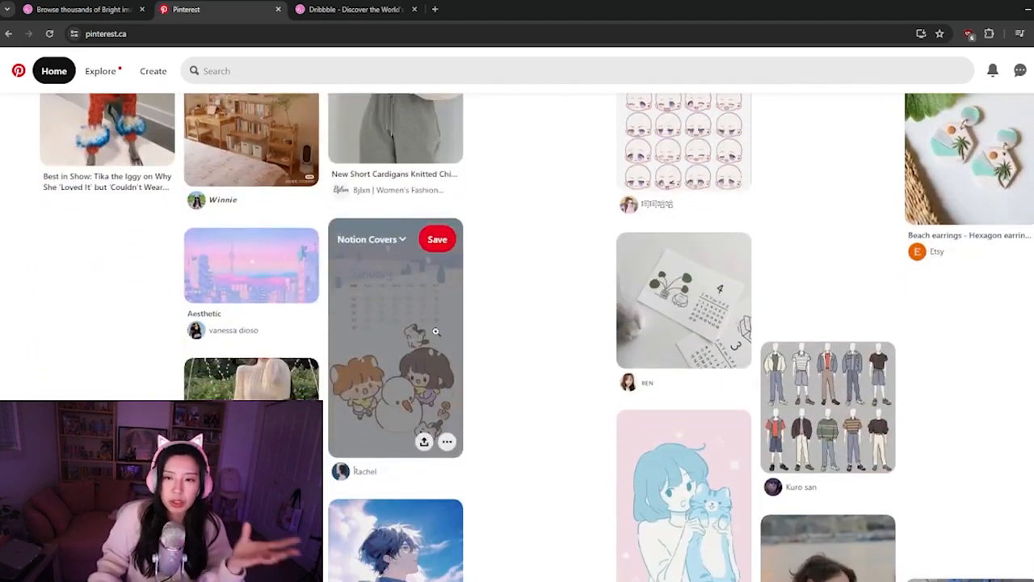
{"action": "scroll", "coordinate": [437, 331], "scroll_direction": "down", "scroll_amount": 1}
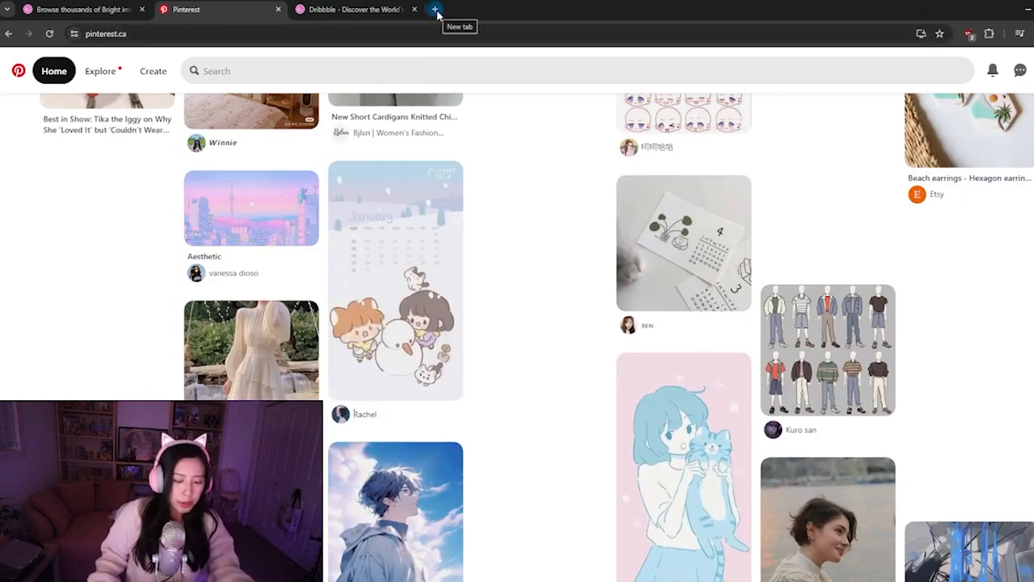
Search the web for Unsplash in another new browser tab and go to the Unsplash website
{"action": "left_click", "coordinate": [435, 10]}
{"action": "type", "text": "uns"}
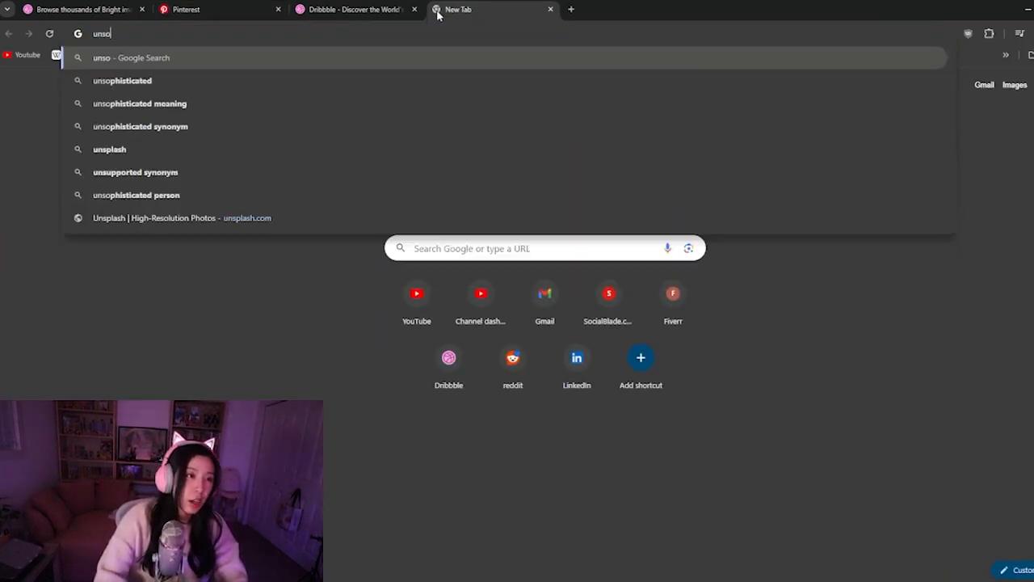
{"action": "type", "text": "pl"}
{"action": "key", "text": "Return"}
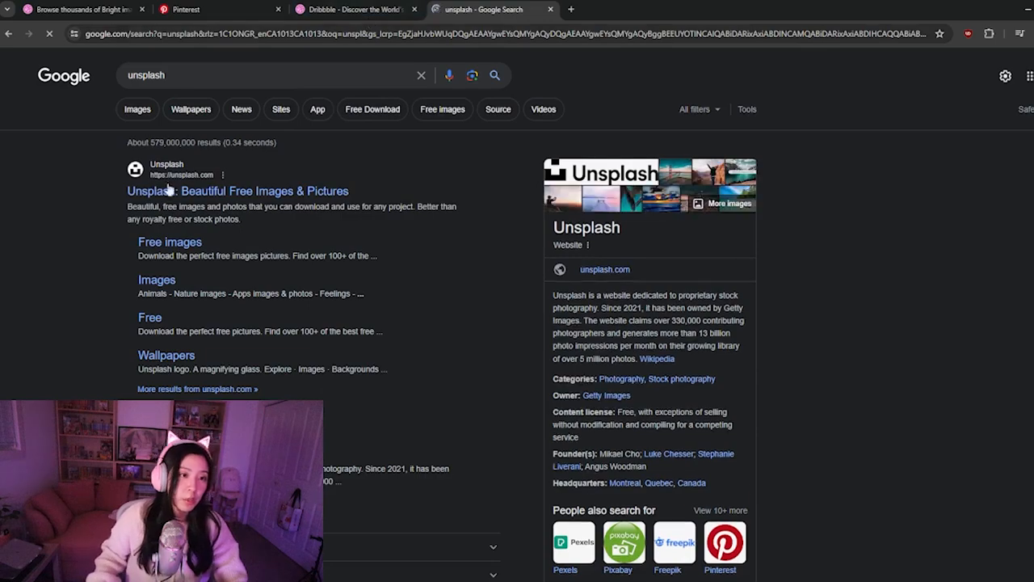
Find the photo of a woman holding a dandelion in the Unsplash Editorial feed, inspect it enlarged and copy the image
{"action": "scroll", "coordinate": [55, 377], "scroll_direction": "down", "scroll_amount": 2}
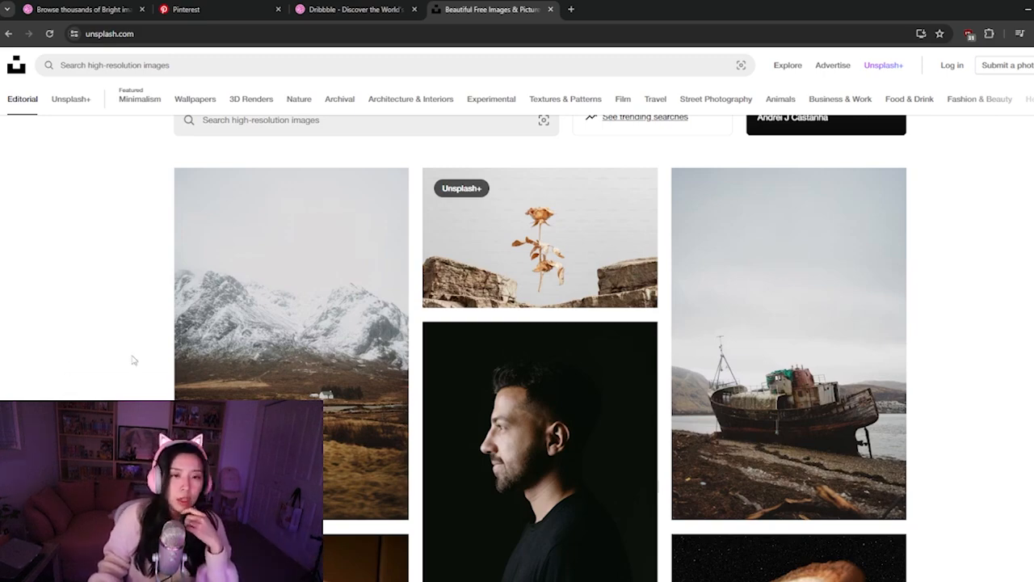
{"action": "scroll", "coordinate": [123, 361], "scroll_direction": "down", "scroll_amount": 2}
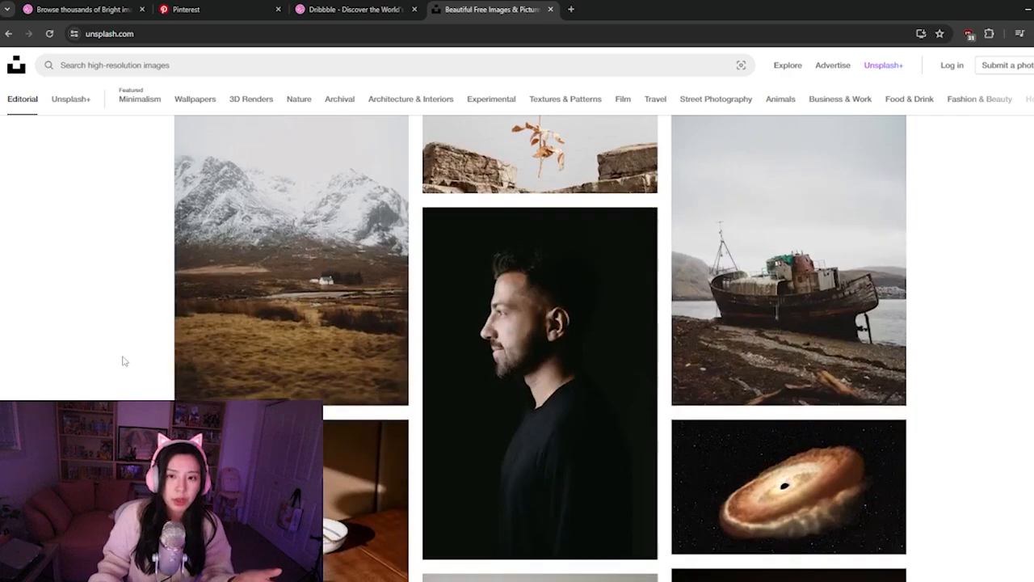
{"action": "scroll", "coordinate": [123, 356], "scroll_direction": "down", "scroll_amount": 5}
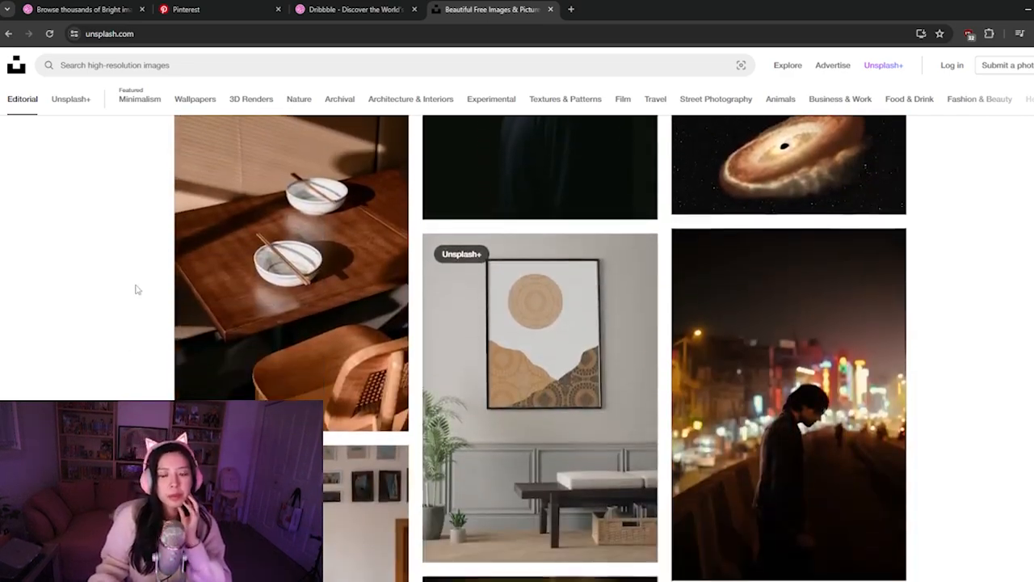
{"action": "scroll", "coordinate": [136, 289], "scroll_direction": "down", "scroll_amount": 6}
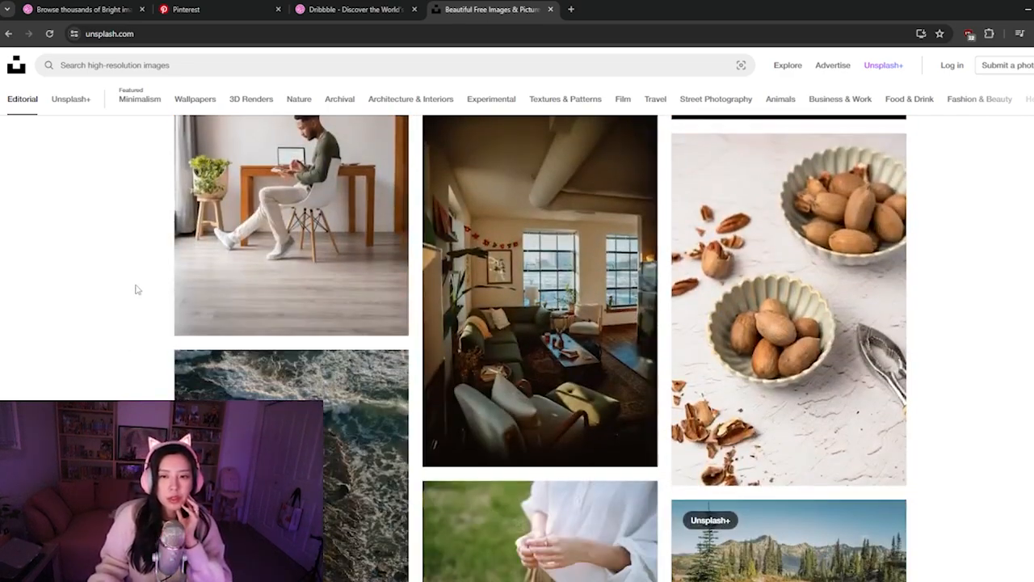
{"action": "scroll", "coordinate": [137, 290], "scroll_direction": "down", "scroll_amount": 2}
{"action": "scroll", "coordinate": [137, 290], "scroll_direction": "down", "scroll_amount": 2}
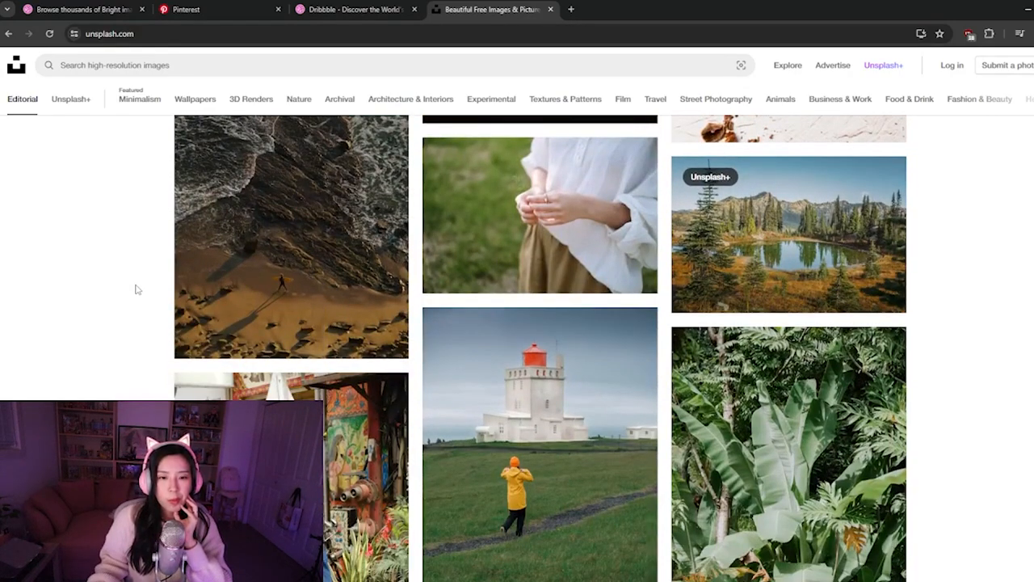
{"action": "left_click", "coordinate": [590, 241]}
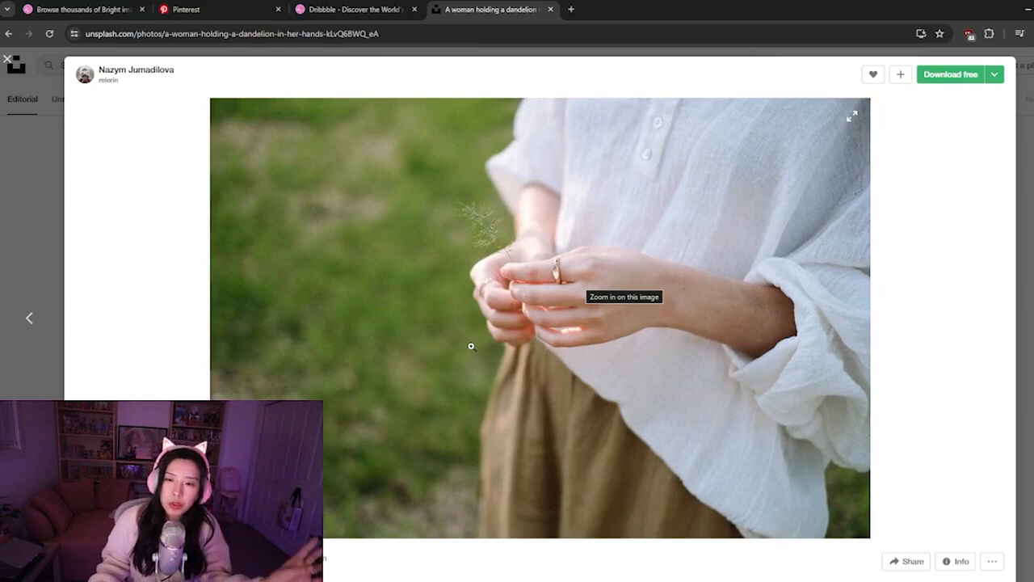
{"action": "left_click", "coordinate": [518, 308]}
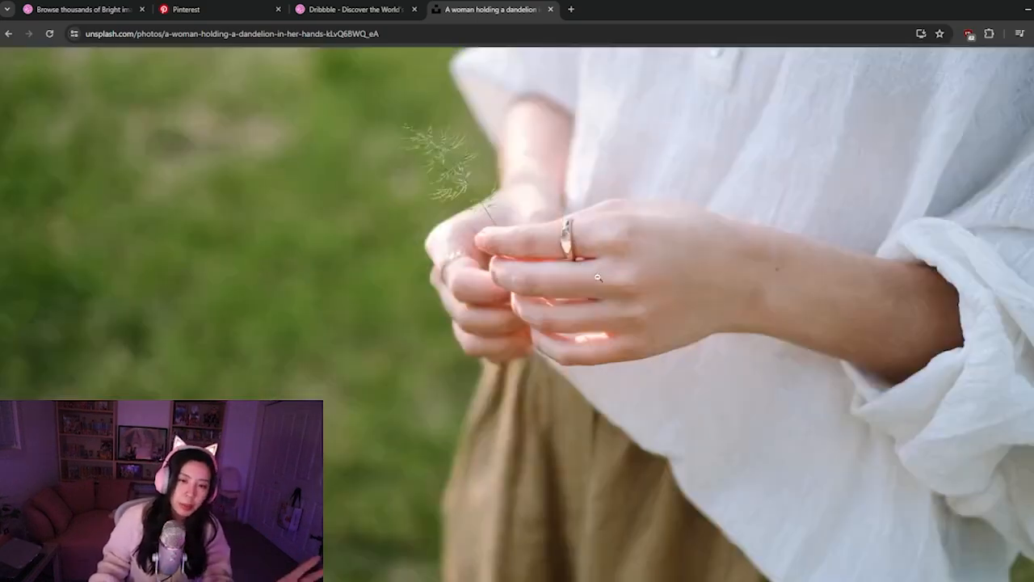
{"action": "left_click", "coordinate": [396, 332]}
{"action": "right_click", "coordinate": [414, 290]}
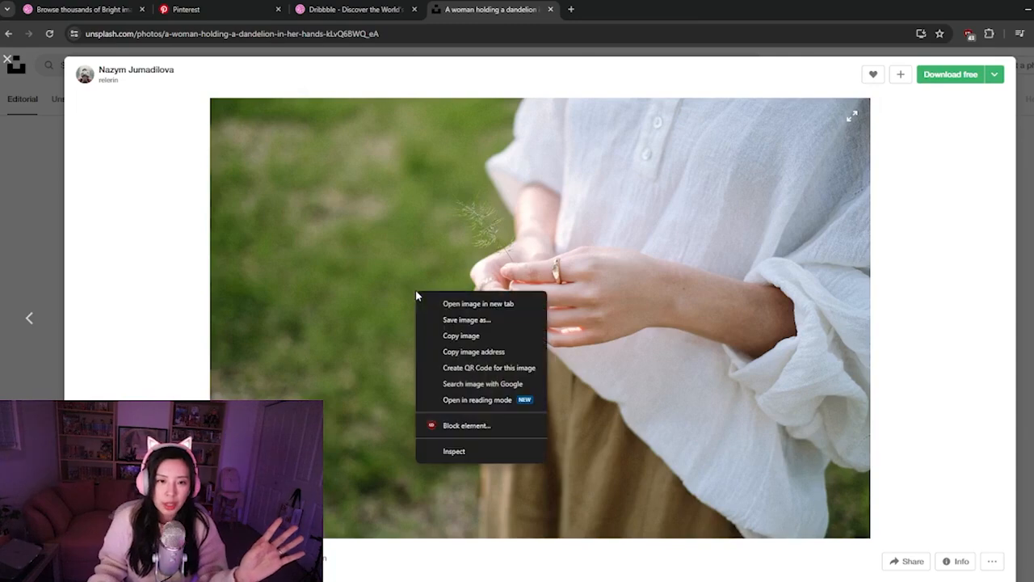
{"action": "left_click", "coordinate": [491, 336]}
Switch to the First Stream UI Design file in Figma, paste the copied photo and place it on the canvas above Frame 1
{"action": "left_click", "coordinate": [521, 579]}
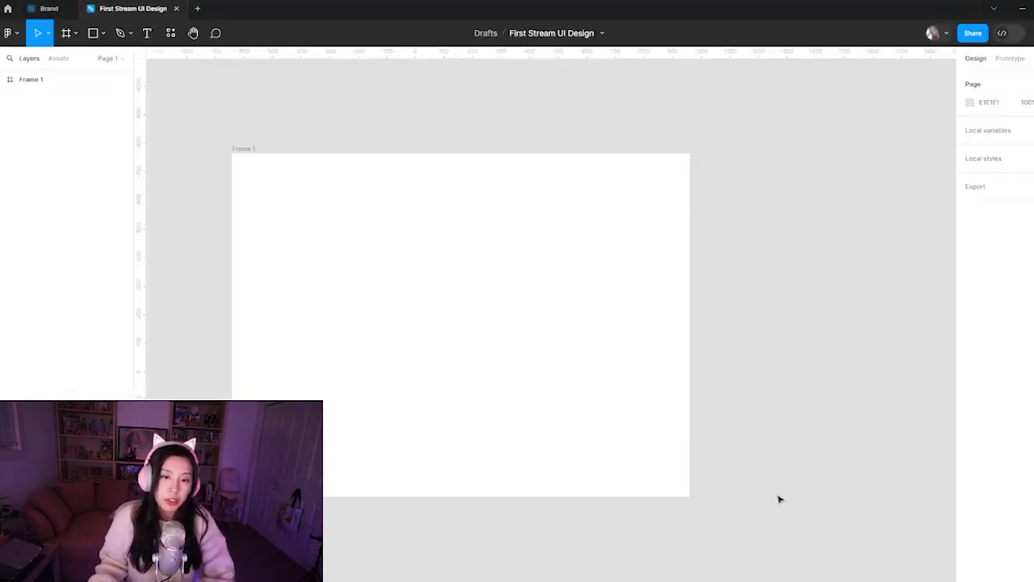
{"action": "key", "text": "ctrl+v"}
{"action": "left_click_drag", "start_coordinate": [522, 366], "coordinate": [568, 406]}
{"action": "left_click_drag", "start_coordinate": [692, 524], "coordinate": [680, 289]}
{"action": "left_click_drag", "start_coordinate": [677, 252], "coordinate": [506, 243]}
{"action": "left_click", "coordinate": [659, 445]}
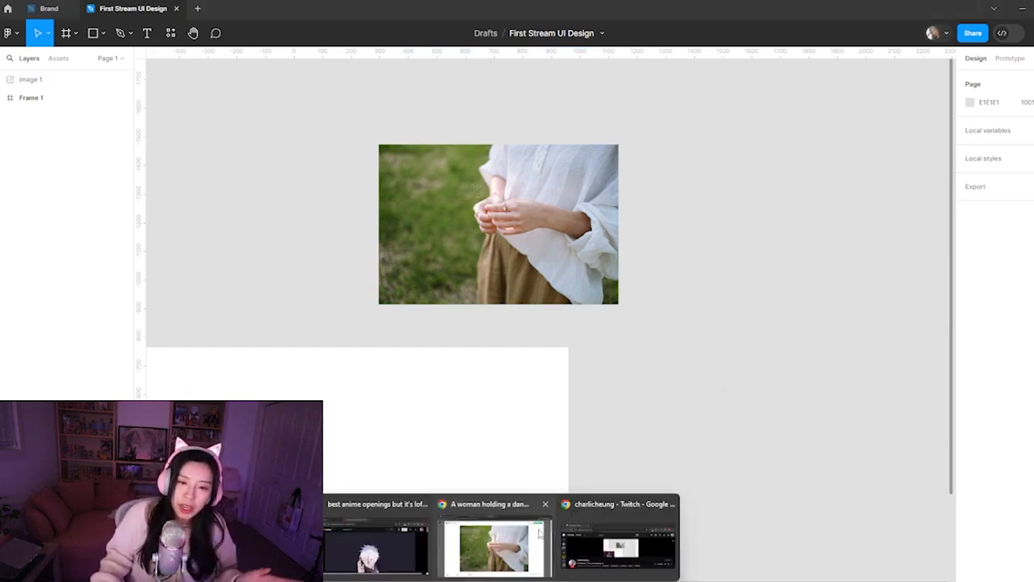
Return to Unsplash in the browser and look through the related photos and collections below the dandelion photo
{"action": "left_click", "coordinate": [505, 541]}
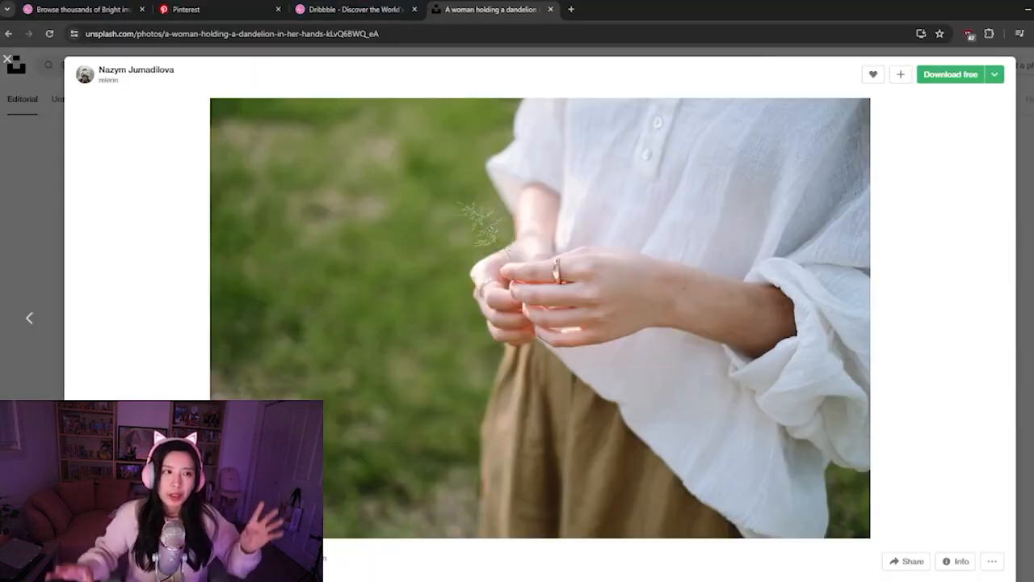
{"action": "left_click", "coordinate": [7, 62]}
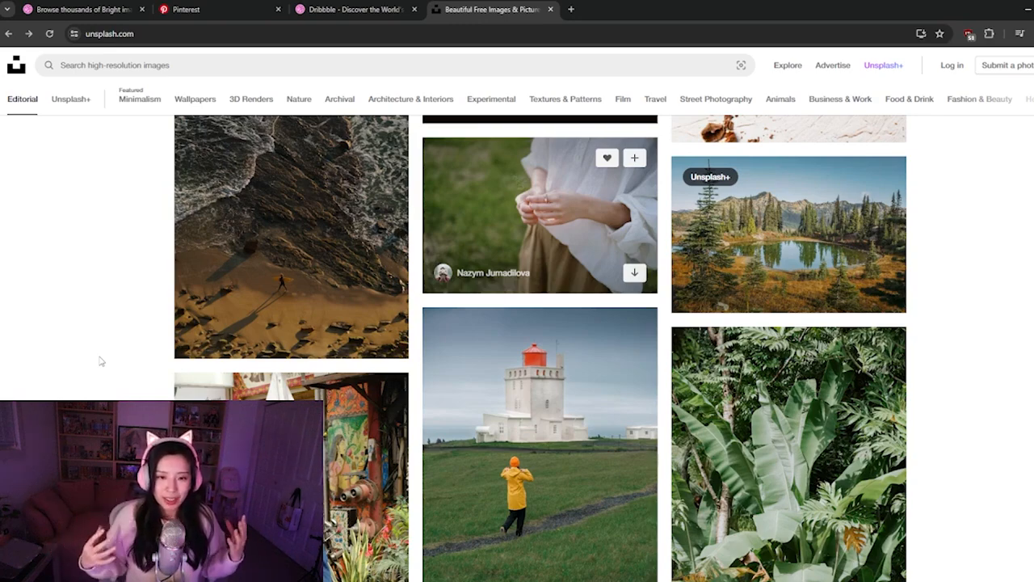
{"action": "scroll", "coordinate": [631, 227], "scroll_direction": "down", "scroll_amount": 2}
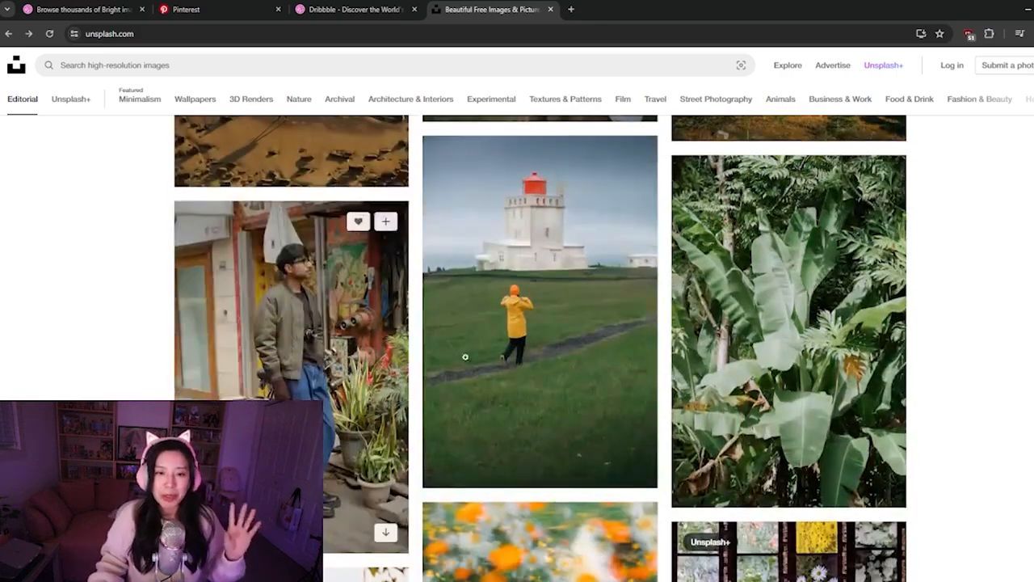
{"action": "scroll", "coordinate": [428, 370], "scroll_direction": "up", "scroll_amount": 3}
{"action": "left_click", "coordinate": [528, 253]}
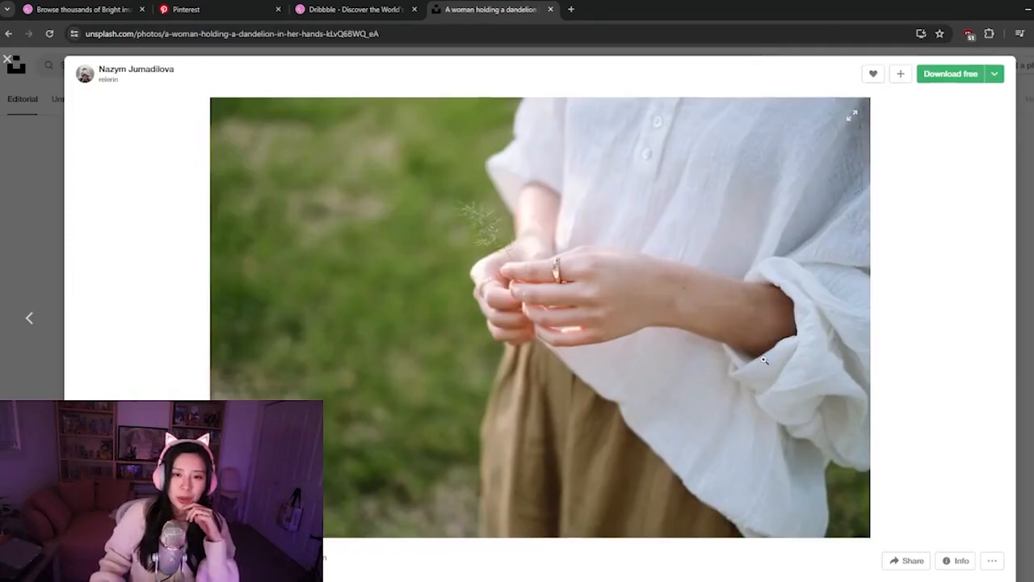
{"action": "scroll", "coordinate": [775, 360], "scroll_direction": "down", "scroll_amount": 12}
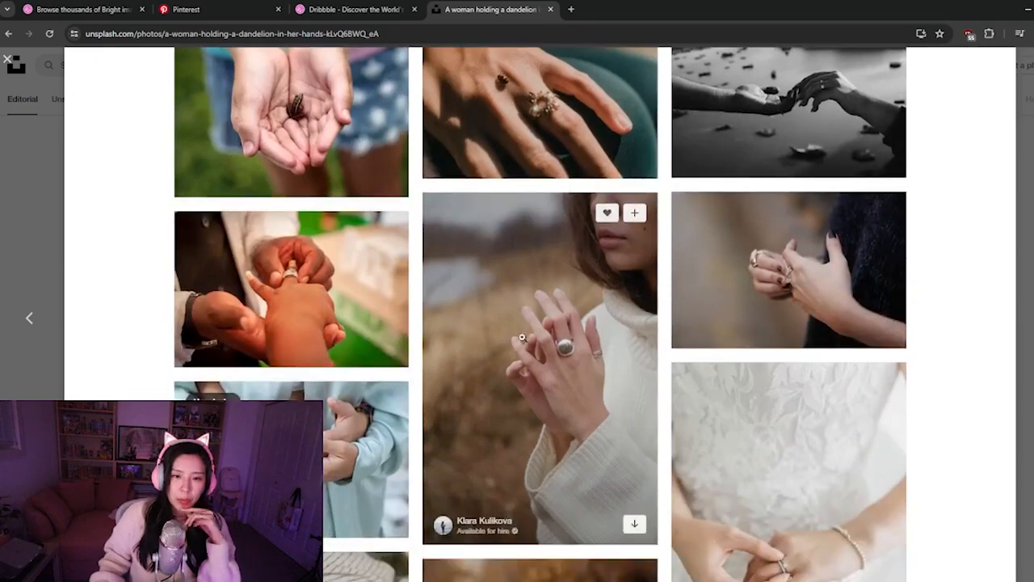
{"action": "scroll", "coordinate": [522, 338], "scroll_direction": "down", "scroll_amount": 7}
{"action": "scroll", "coordinate": [518, 357], "scroll_direction": "down", "scroll_amount": 3}
{"action": "scroll", "coordinate": [711, 307], "scroll_direction": "down", "scroll_amount": 4}
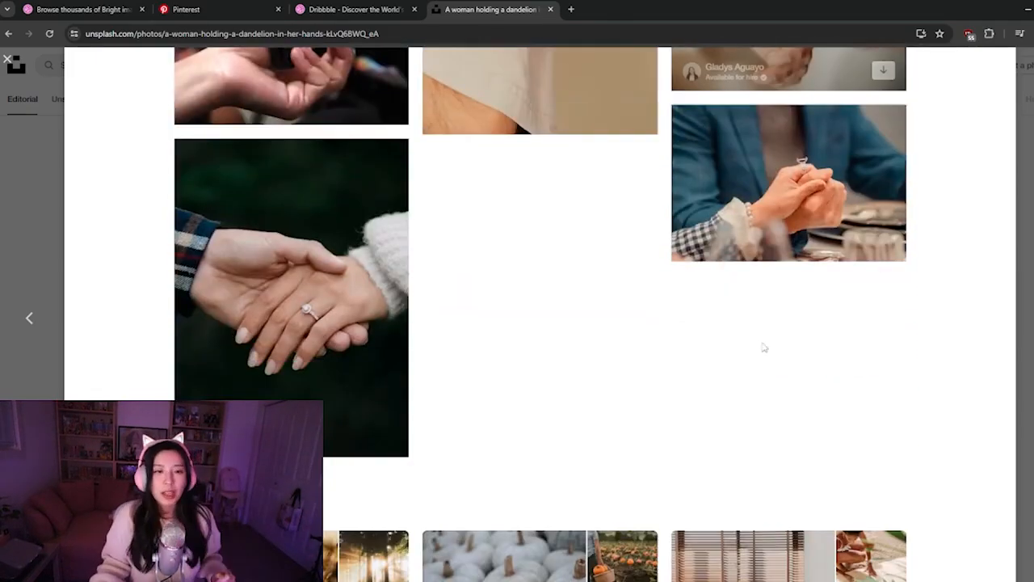
{"action": "scroll", "coordinate": [725, 326], "scroll_direction": "down", "scroll_amount": 4}
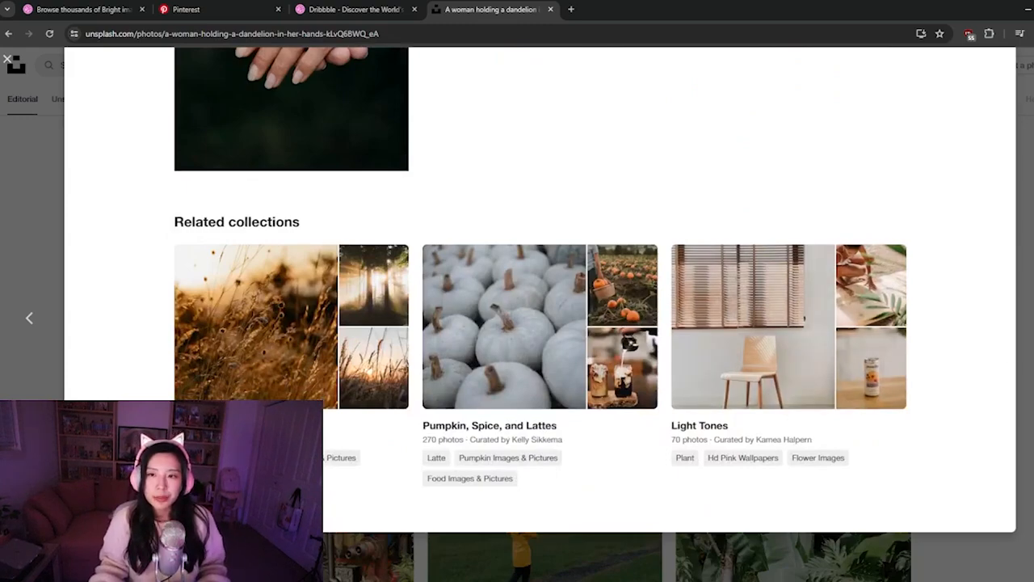
Open the related collection Light Tones and look through its photos for a bright colour mood
{"action": "left_click", "coordinate": [702, 427]}
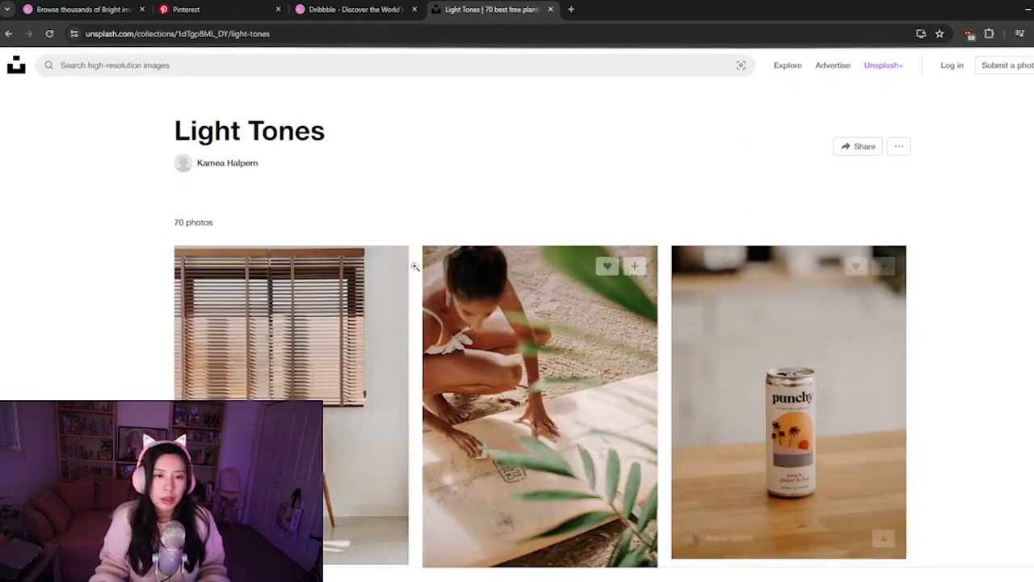
{"action": "scroll", "coordinate": [144, 358], "scroll_direction": "down", "scroll_amount": 4}
{"action": "scroll", "coordinate": [145, 358], "scroll_direction": "down", "scroll_amount": 5}
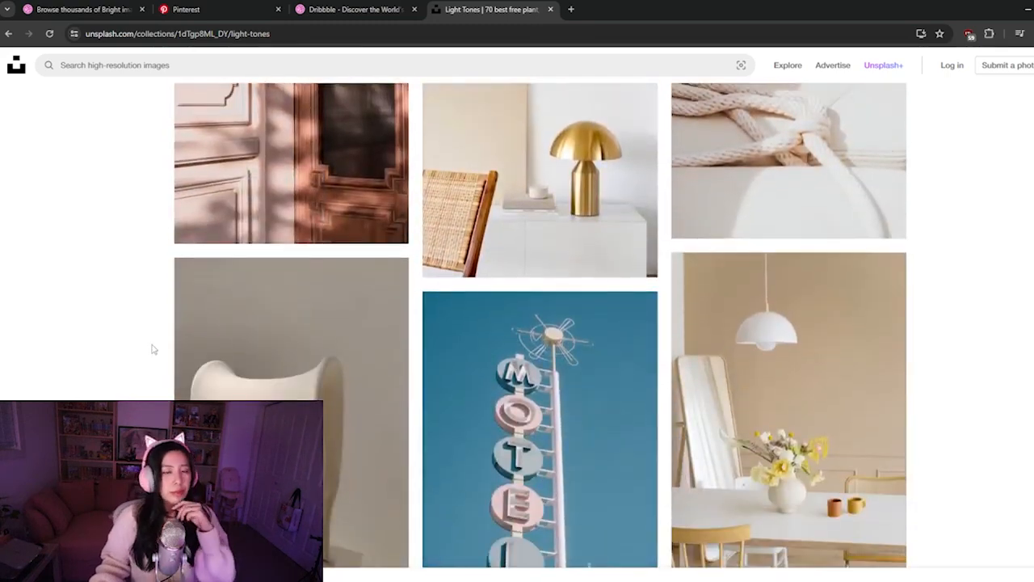
{"action": "scroll", "coordinate": [152, 349], "scroll_direction": "down", "scroll_amount": 8}
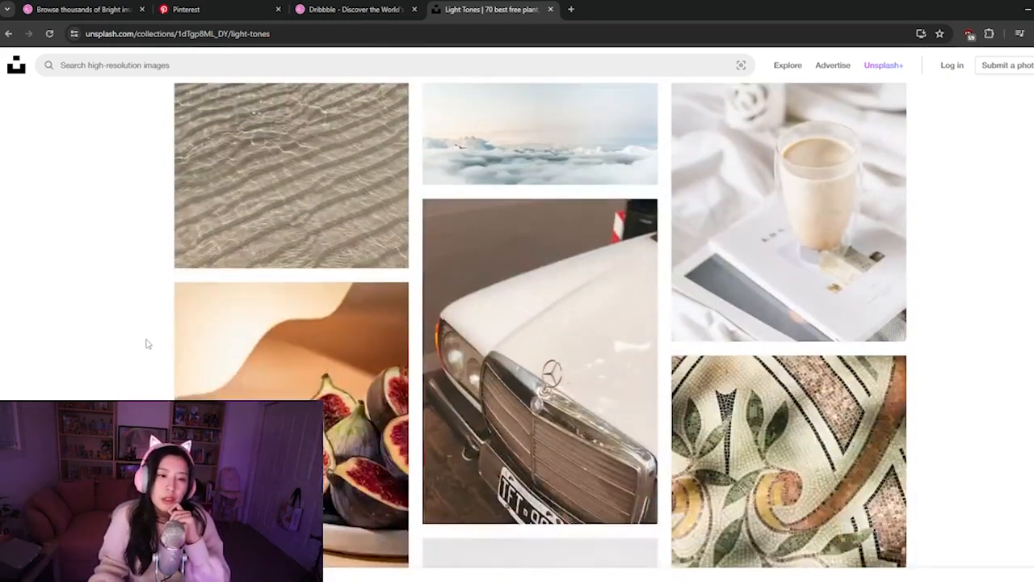
{"action": "scroll", "coordinate": [126, 335], "scroll_direction": "down", "scroll_amount": 3}
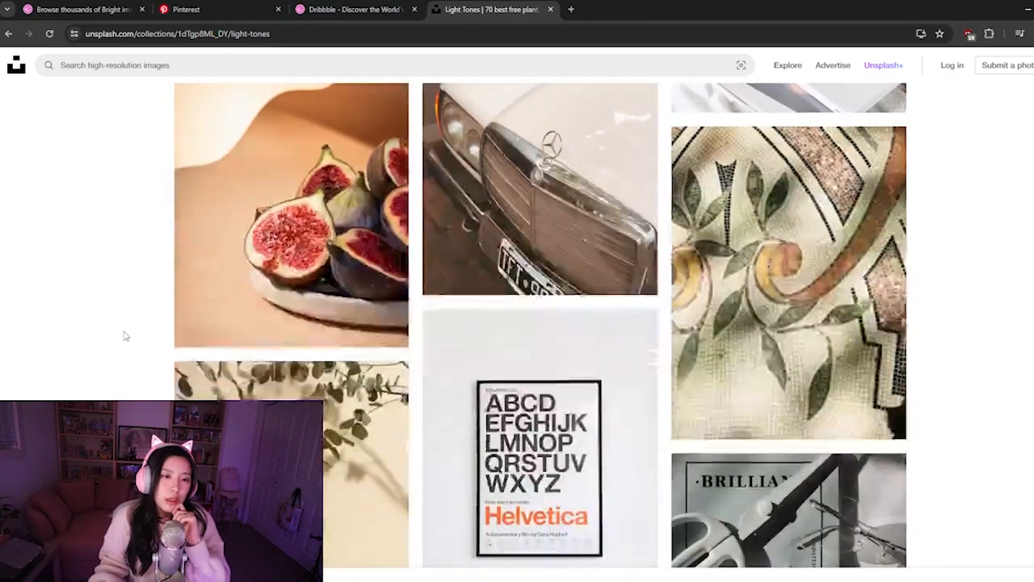
{"action": "scroll", "coordinate": [125, 335], "scroll_direction": "down", "scroll_amount": 2}
{"action": "scroll", "coordinate": [125, 335], "scroll_direction": "down", "scroll_amount": 3}
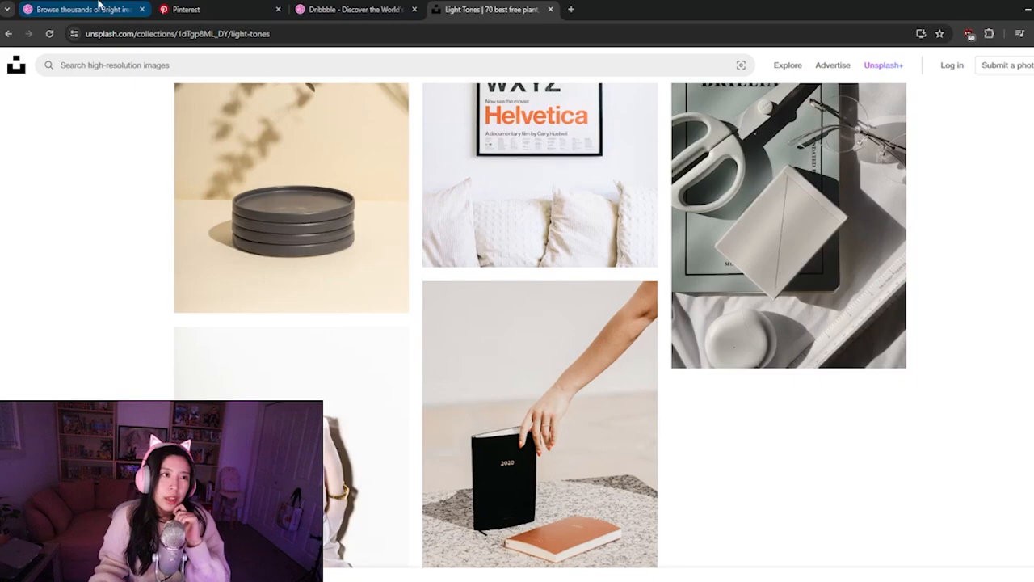
Switch to the Dribbble Following page, view the Ceramics Branding Guide shot as a reference and close it again
{"action": "left_click", "coordinate": [334, 10]}
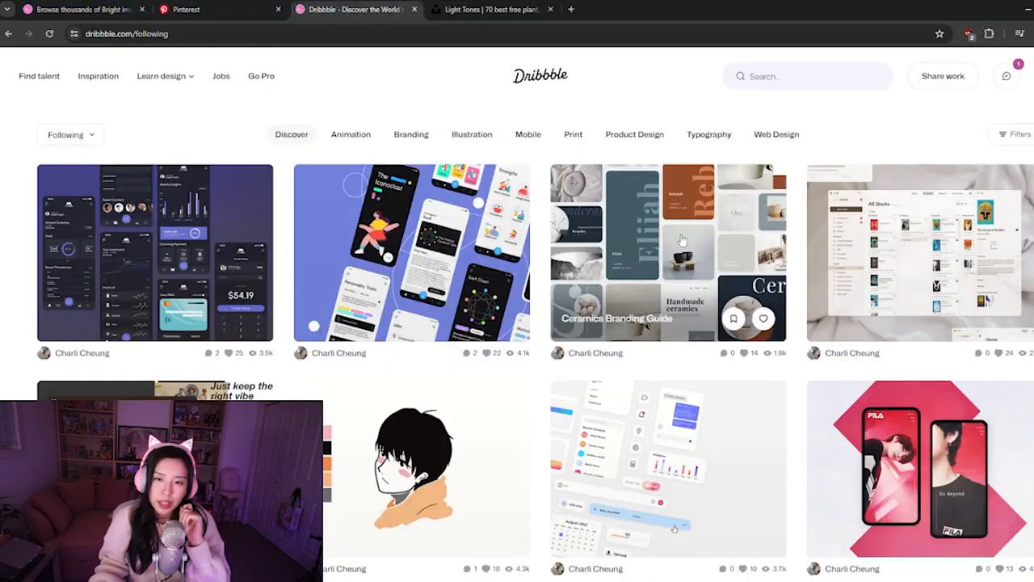
{"action": "left_click", "coordinate": [679, 242]}
{"action": "scroll", "coordinate": [518, 368], "scroll_direction": "down", "scroll_amount": 2}
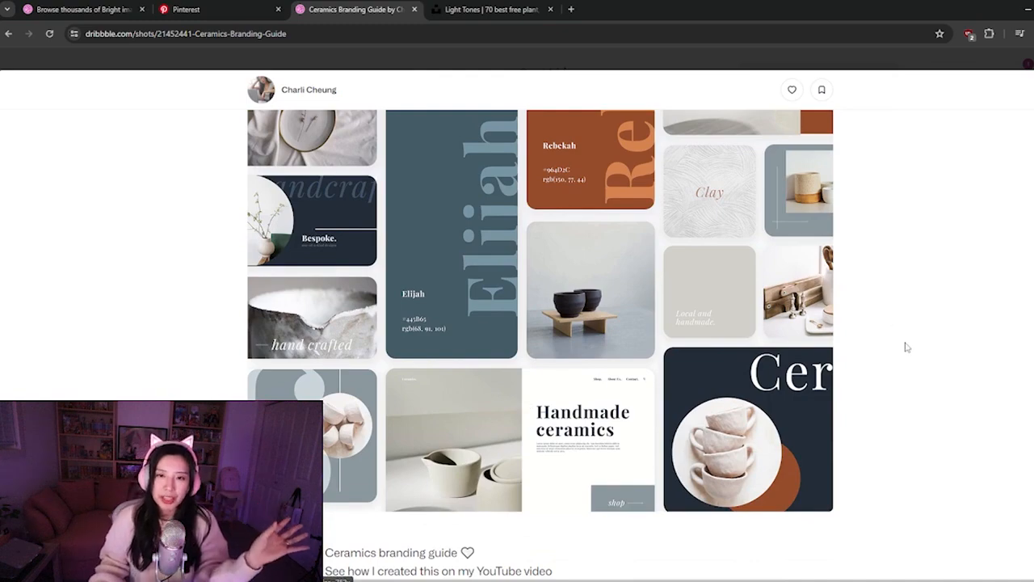
{"action": "scroll", "coordinate": [905, 346], "scroll_direction": "up", "scroll_amount": 1}
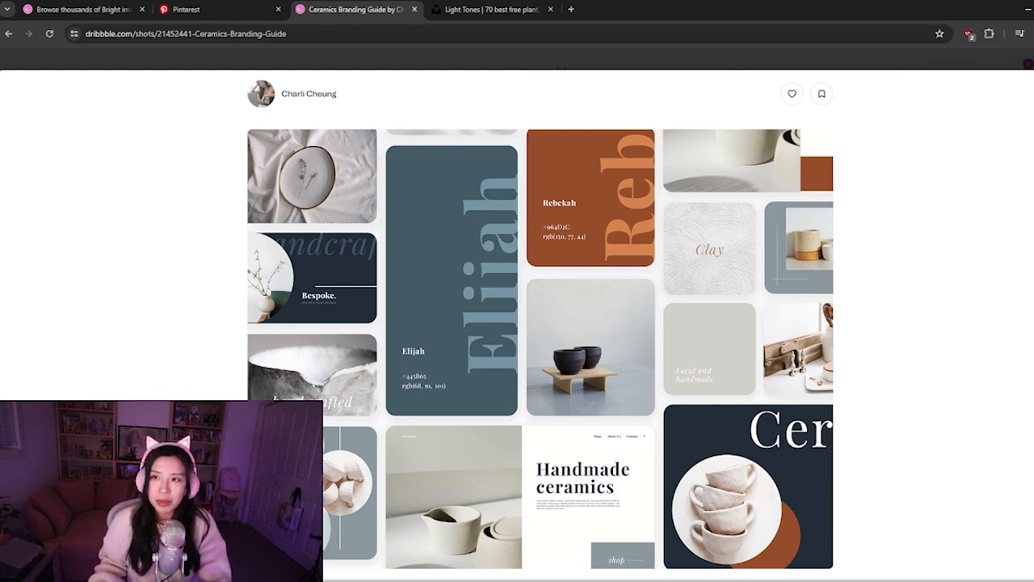
{"action": "key", "text": "Escape"}
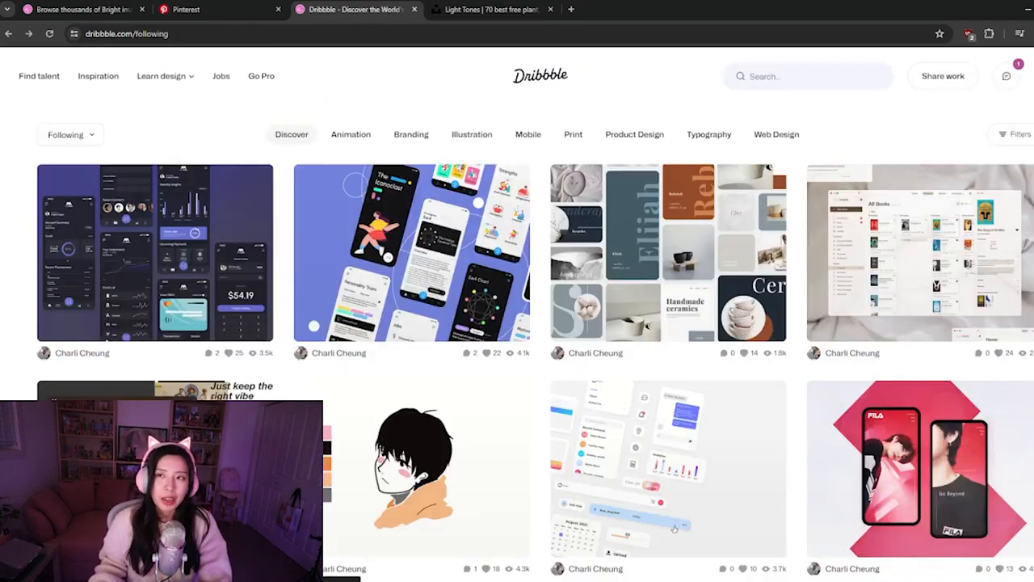
Go back to the Light Tones collection on Unsplash and look at the photos further down
{"action": "left_click", "coordinate": [449, 9]}
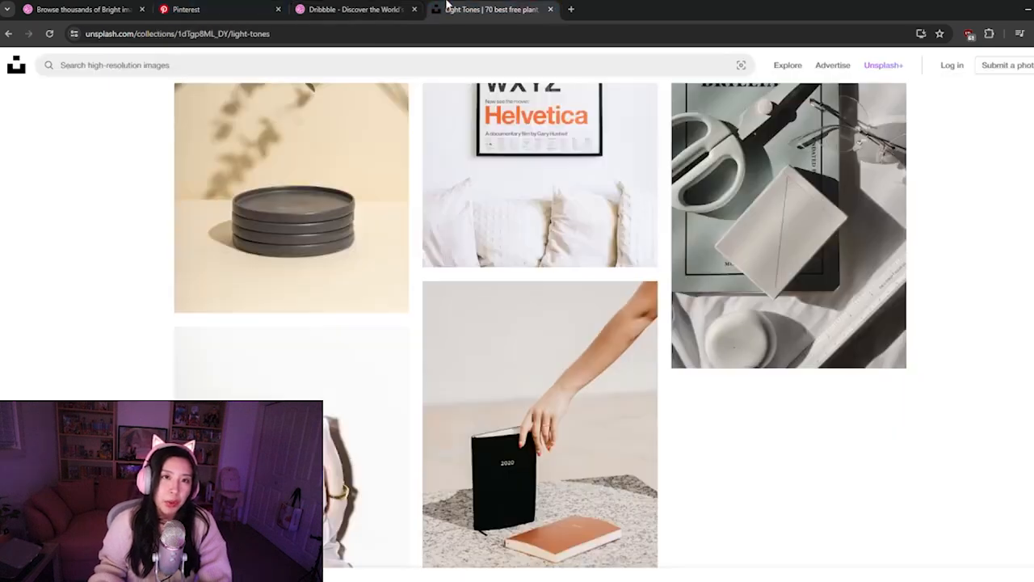
{"action": "scroll", "coordinate": [416, 409], "scroll_direction": "down", "scroll_amount": 3}
{"action": "left_click", "coordinate": [369, 445]}
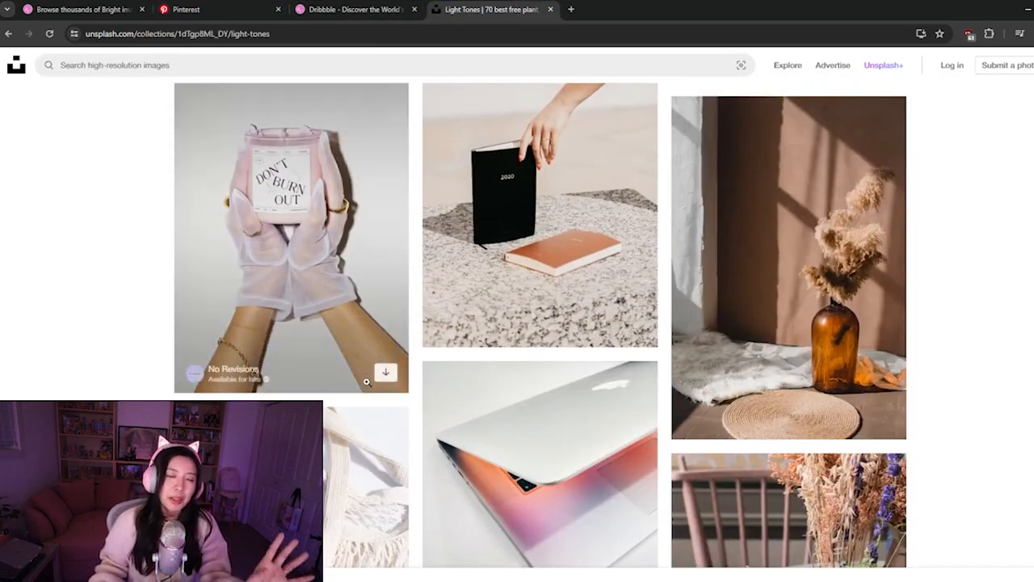
Browse the Light Tones collection and open the photo of the strawberry bowl on pink fabric in a new tab
{"action": "scroll", "coordinate": [395, 418], "scroll_direction": "down", "scroll_amount": 2}
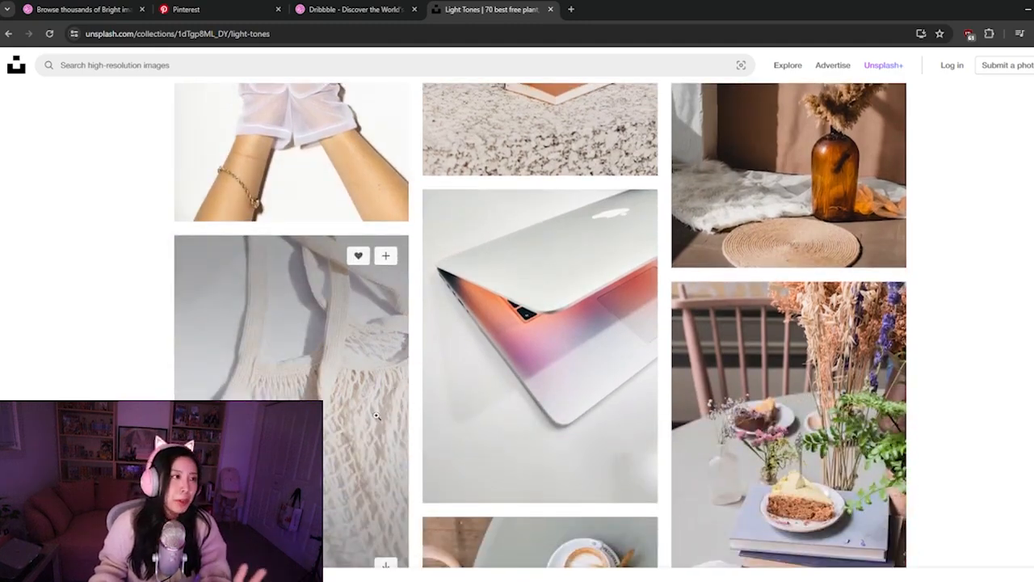
{"action": "scroll", "coordinate": [397, 441], "scroll_direction": "down", "scroll_amount": 2}
{"action": "scroll", "coordinate": [397, 441], "scroll_direction": "down", "scroll_amount": 2}
{"action": "scroll", "coordinate": [323, 418], "scroll_direction": "down", "scroll_amount": 3}
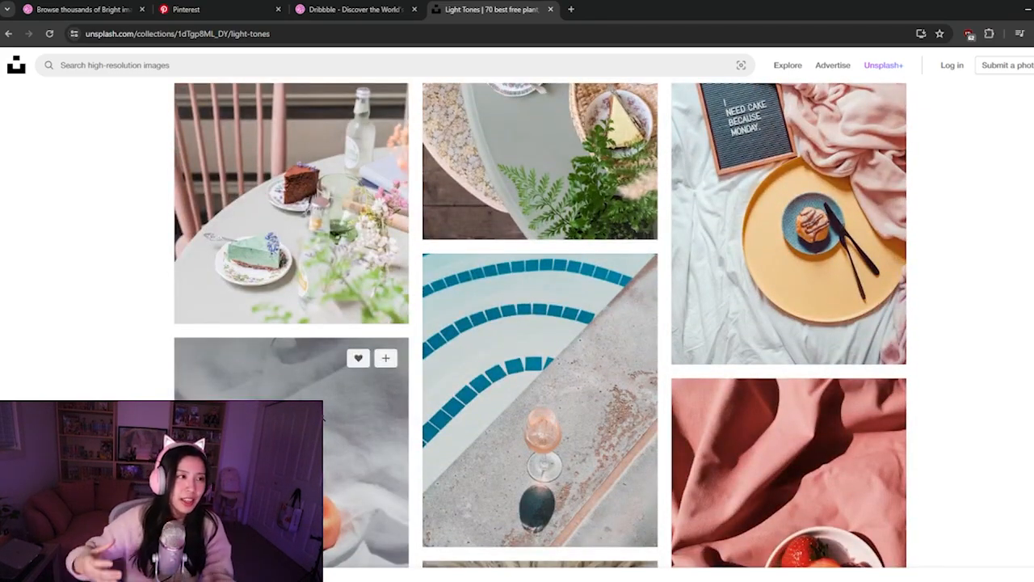
{"action": "scroll", "coordinate": [323, 418], "scroll_direction": "down", "scroll_amount": 3}
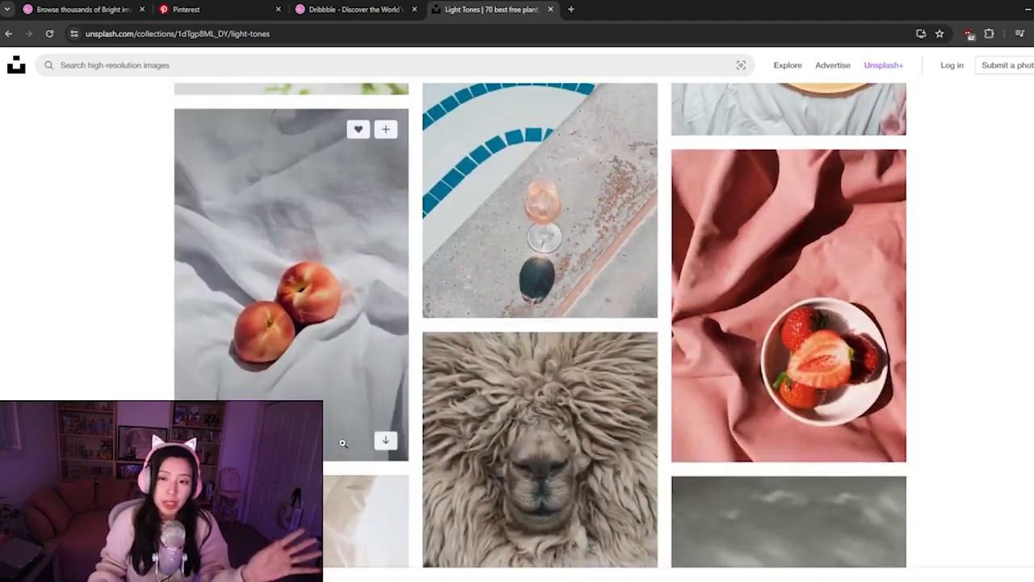
{"action": "scroll", "coordinate": [339, 440], "scroll_direction": "down", "scroll_amount": 2}
{"action": "scroll", "coordinate": [341, 433], "scroll_direction": "down", "scroll_amount": 4}
{"action": "scroll", "coordinate": [342, 433], "scroll_direction": "up", "scroll_amount": 5}
{"action": "right_click", "coordinate": [735, 284]}
{"action": "left_click", "coordinate": [755, 279]}
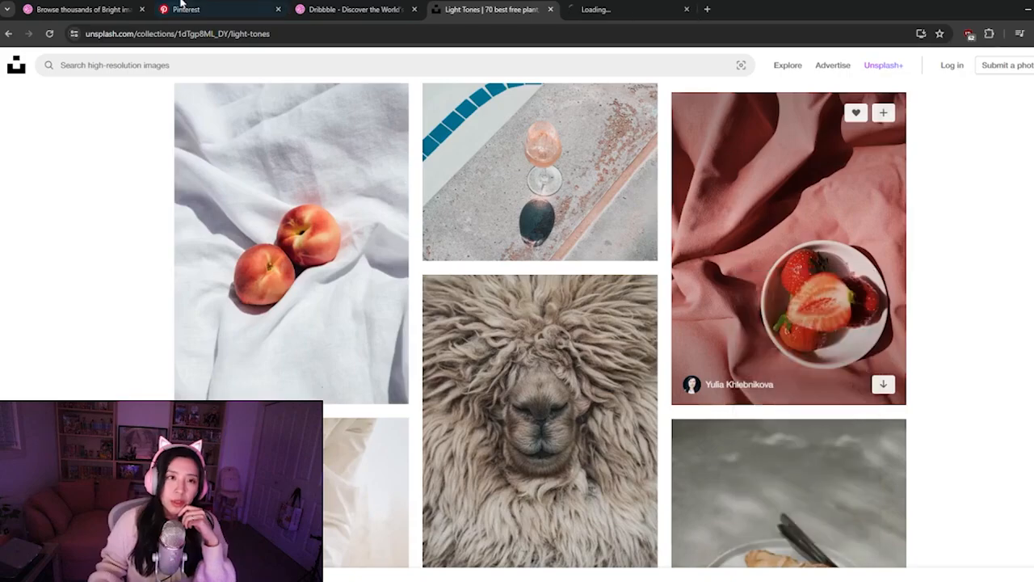
Return to the Dribbble search results for "bright" and filter the shots to the Web Design category
{"action": "left_click", "coordinate": [193, 10]}
{"action": "left_click", "coordinate": [119, 8]}
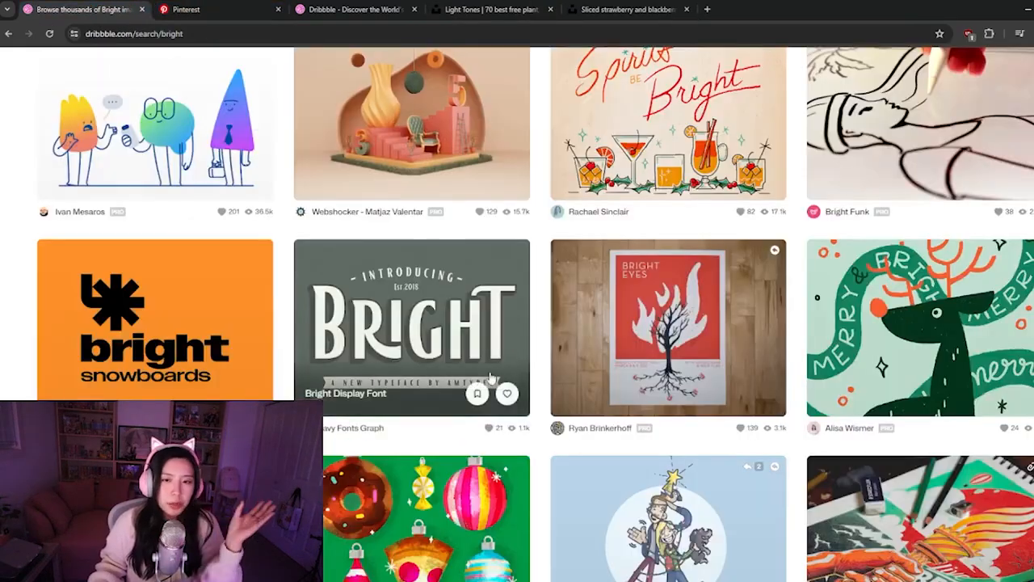
{"action": "scroll", "coordinate": [539, 359], "scroll_direction": "up", "scroll_amount": 15}
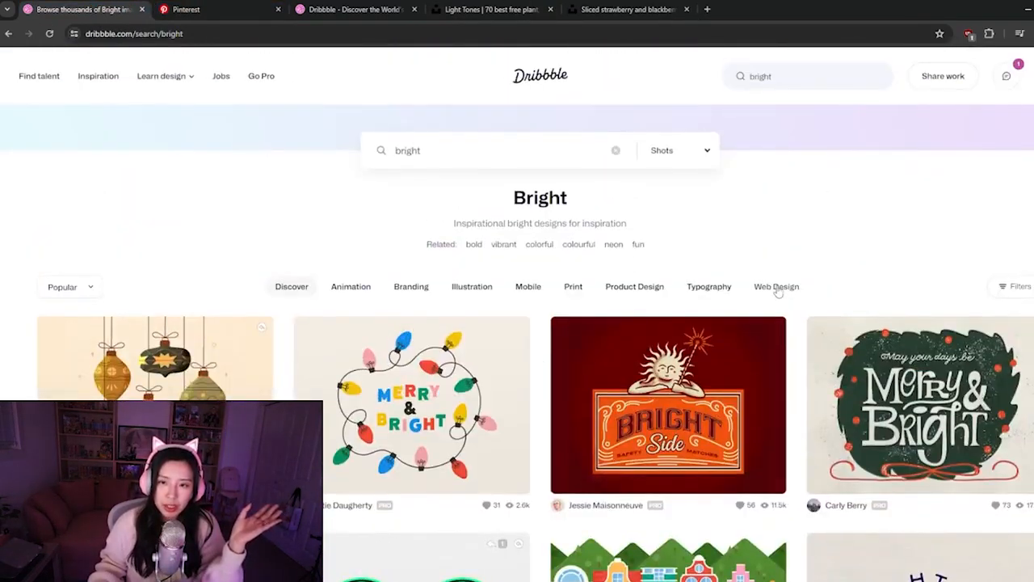
{"action": "left_click", "coordinate": [776, 288]}
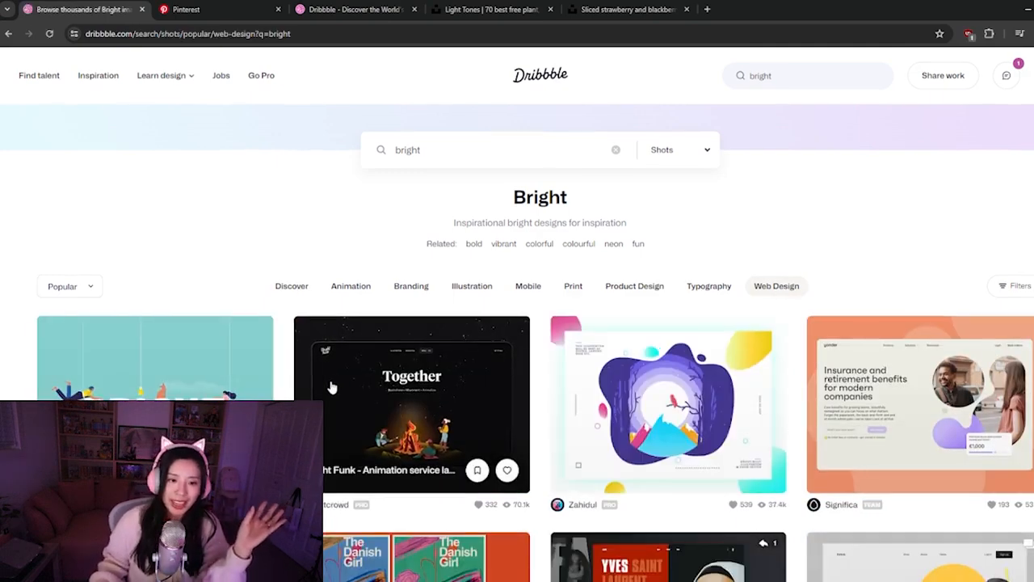
Look through the bright Web Design shots for colour and layout inspiration
{"action": "scroll", "coordinate": [330, 388], "scroll_direction": "down", "scroll_amount": 3}
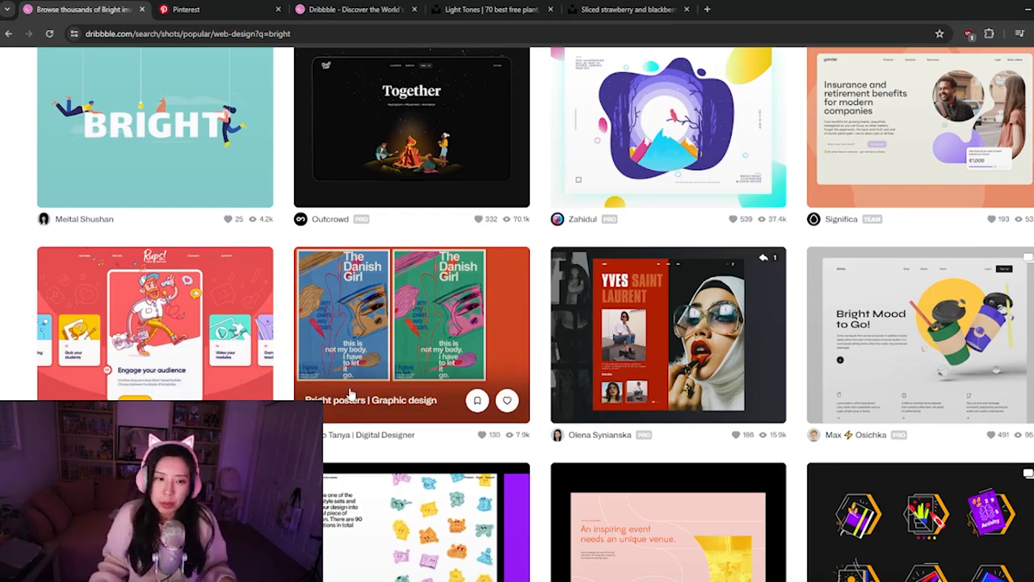
{"action": "scroll", "coordinate": [350, 393], "scroll_direction": "down", "scroll_amount": 2}
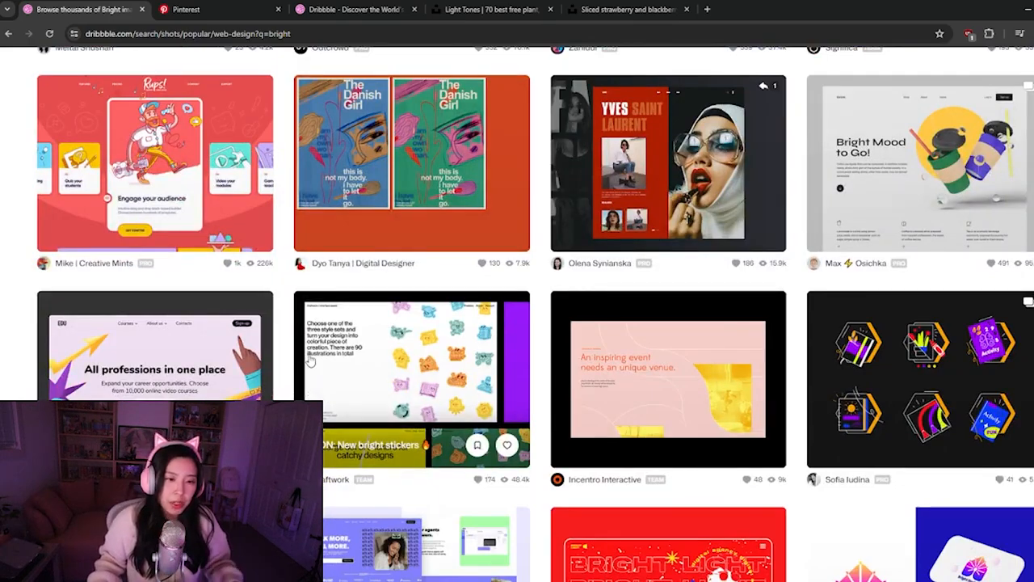
{"action": "scroll", "coordinate": [309, 362], "scroll_direction": "down", "scroll_amount": 3}
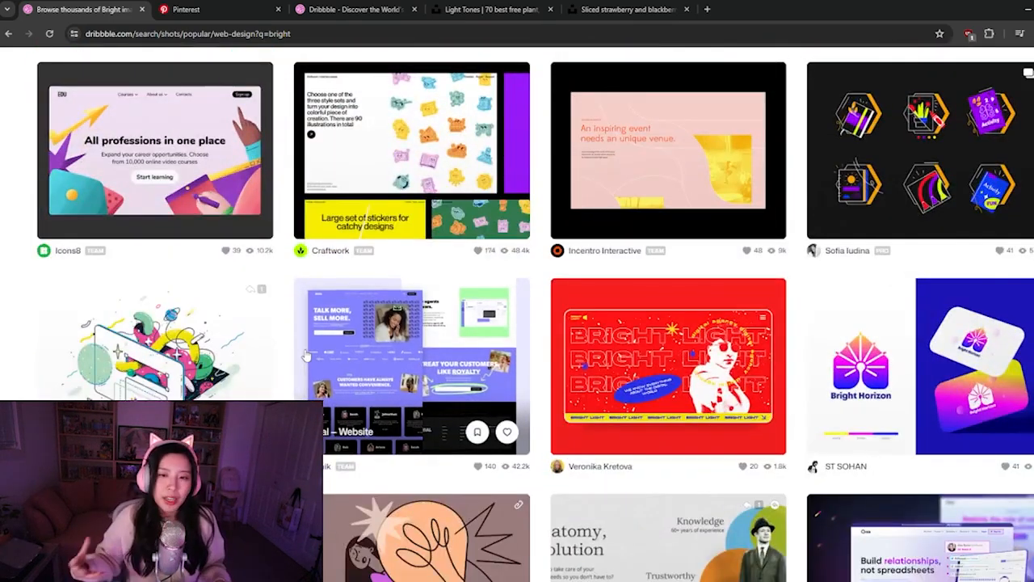
{"action": "scroll", "coordinate": [306, 355], "scroll_direction": "down", "scroll_amount": 3}
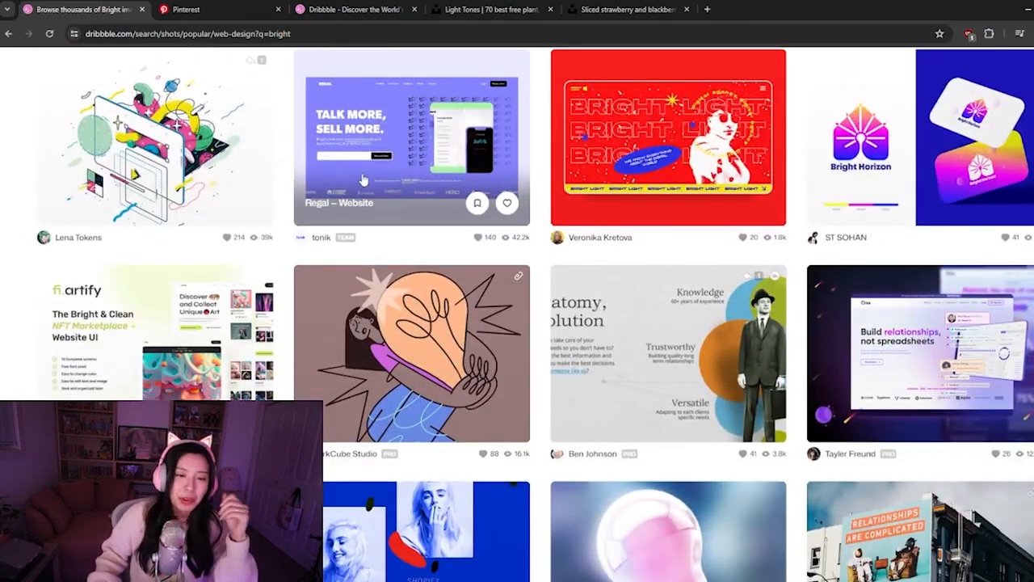
{"action": "scroll", "coordinate": [356, 186], "scroll_direction": "down", "scroll_amount": 2}
{"action": "scroll", "coordinate": [341, 176], "scroll_direction": "down", "scroll_amount": 3}
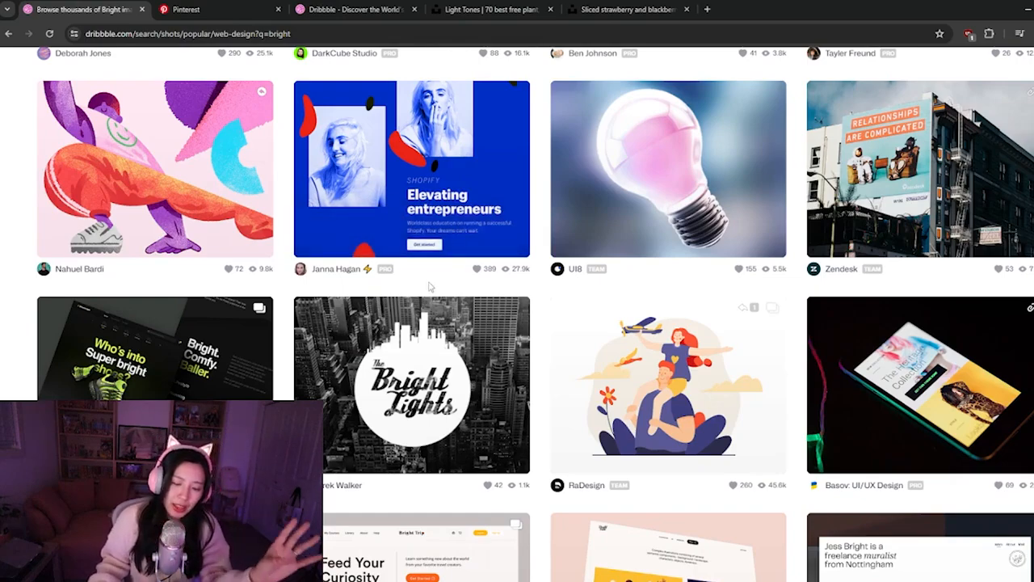
{"action": "scroll", "coordinate": [433, 293], "scroll_direction": "down", "scroll_amount": 3}
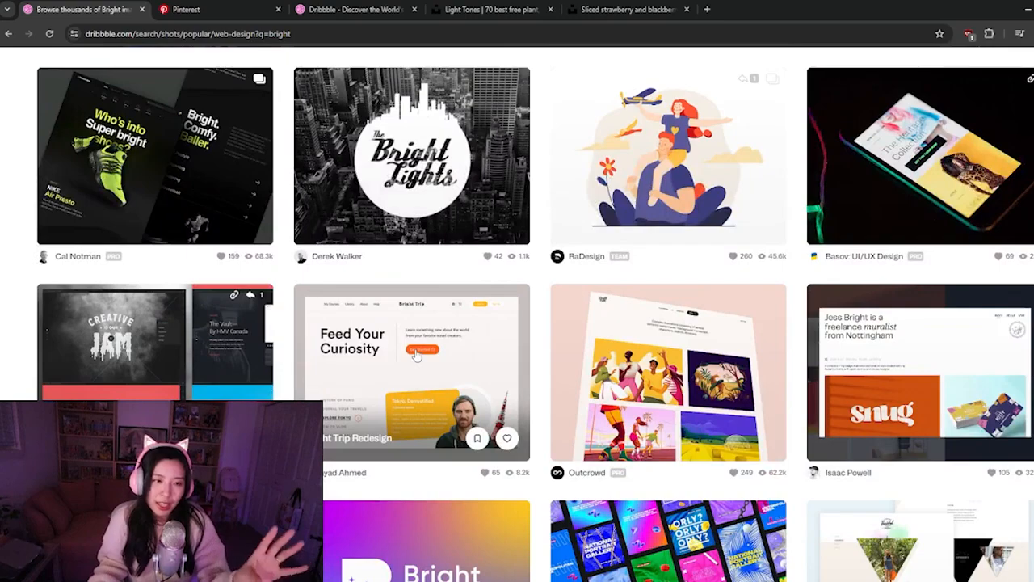
{"action": "scroll", "coordinate": [412, 343], "scroll_direction": "down", "scroll_amount": 2}
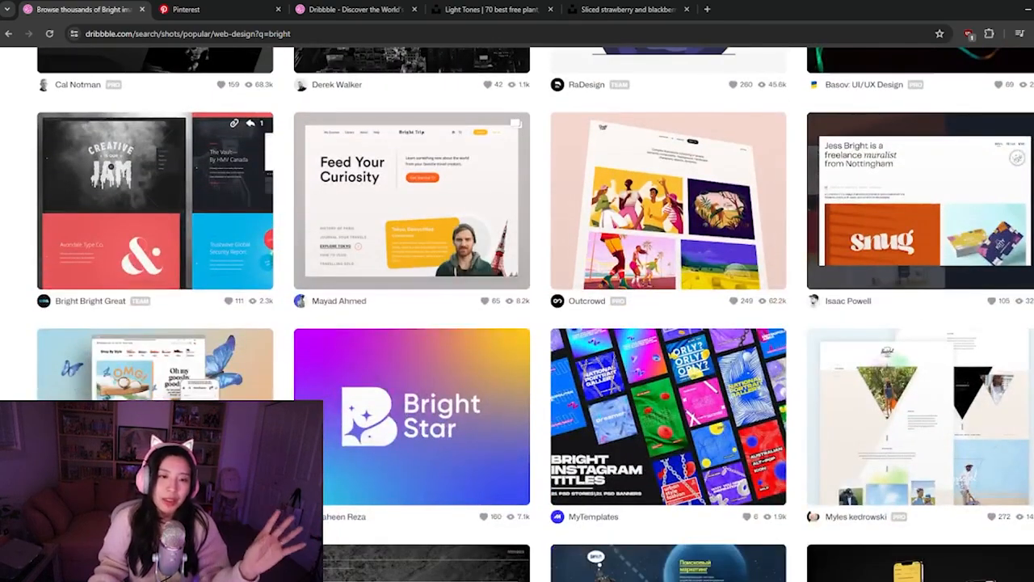
{"action": "scroll", "coordinate": [412, 404], "scroll_direction": "down", "scroll_amount": 2}
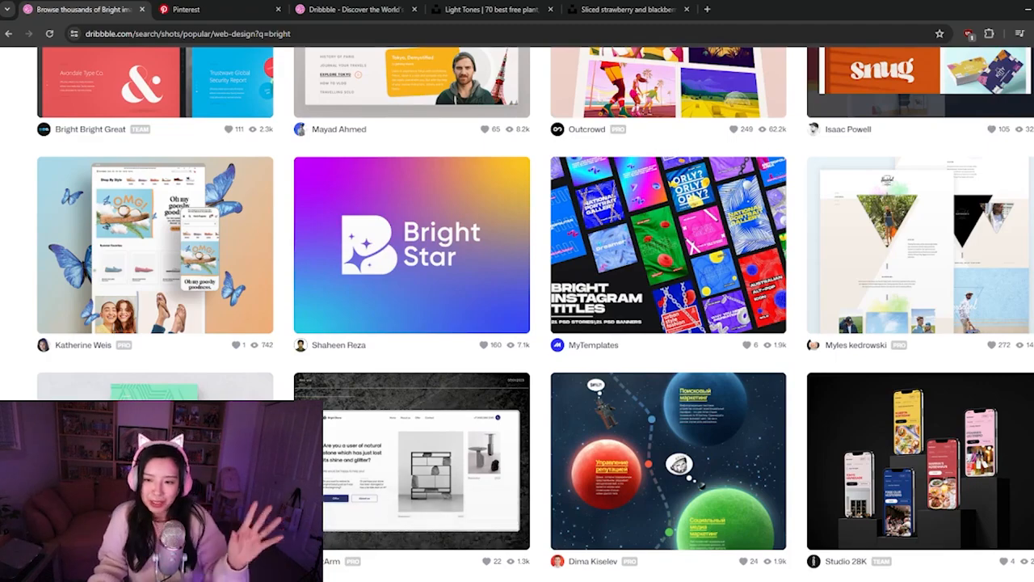
{"action": "scroll", "coordinate": [285, 381], "scroll_direction": "down", "scroll_amount": 1}
{"action": "scroll", "coordinate": [285, 381], "scroll_direction": "down", "scroll_amount": 2}
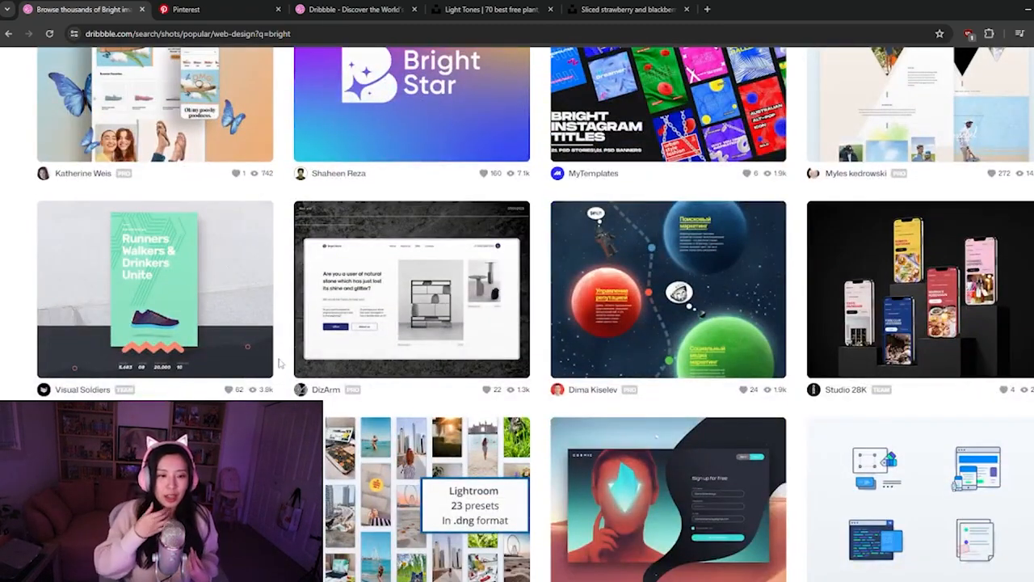
{"action": "scroll", "coordinate": [281, 364], "scroll_direction": "down", "scroll_amount": 5}
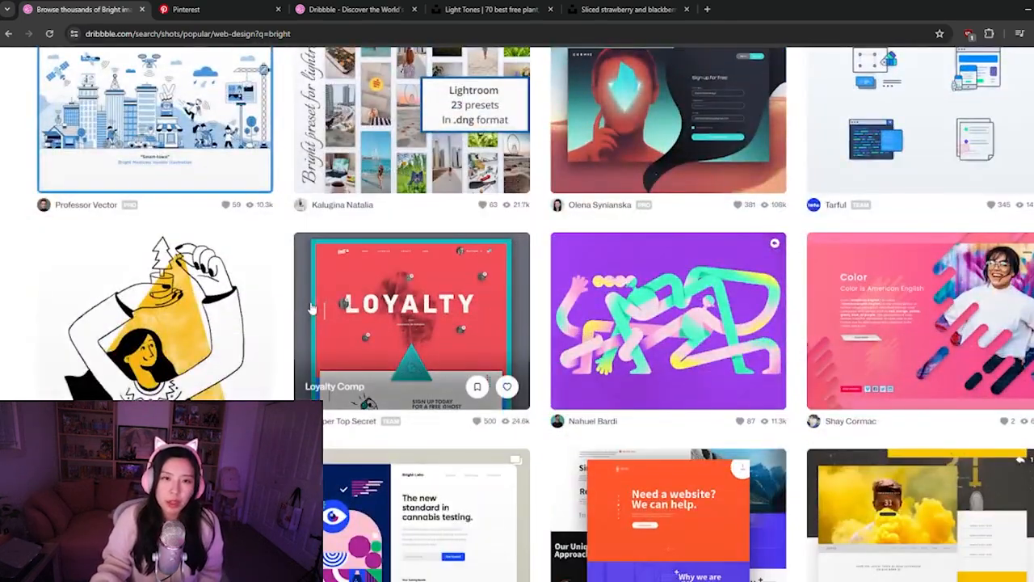
Switch the bright search to the Product Design category and look through its shots
{"action": "scroll", "coordinate": [312, 308], "scroll_direction": "up", "scroll_amount": 10}
{"action": "left_click", "coordinate": [636, 288]}
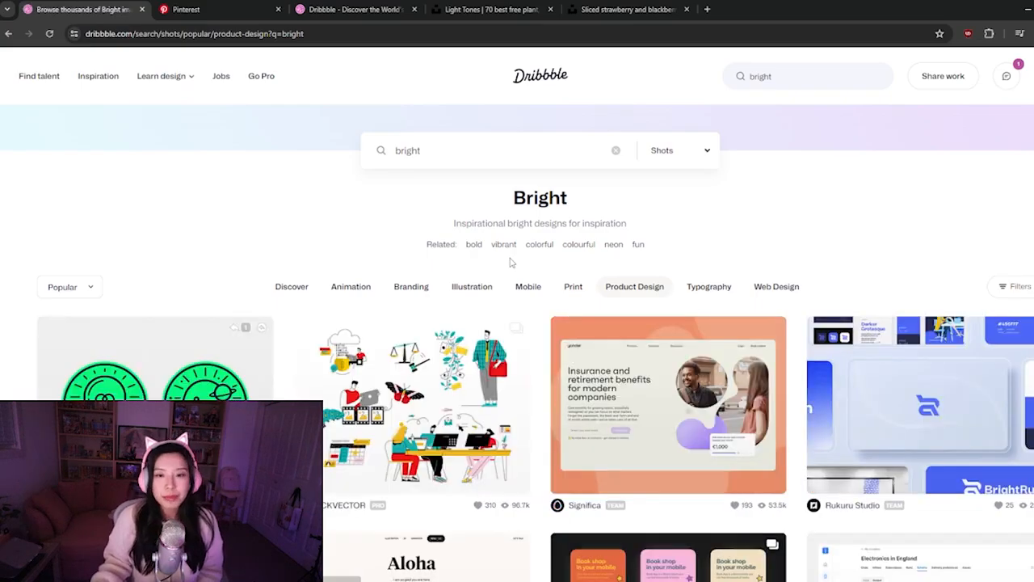
{"action": "scroll", "coordinate": [538, 351], "scroll_direction": "down", "scroll_amount": 7}
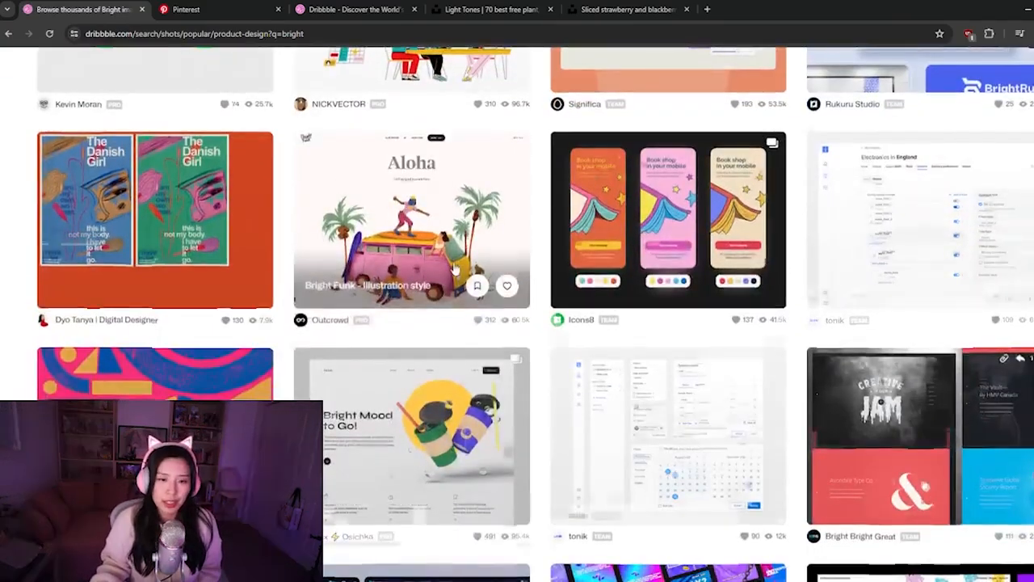
{"action": "scroll", "coordinate": [426, 330], "scroll_direction": "down", "scroll_amount": 6}
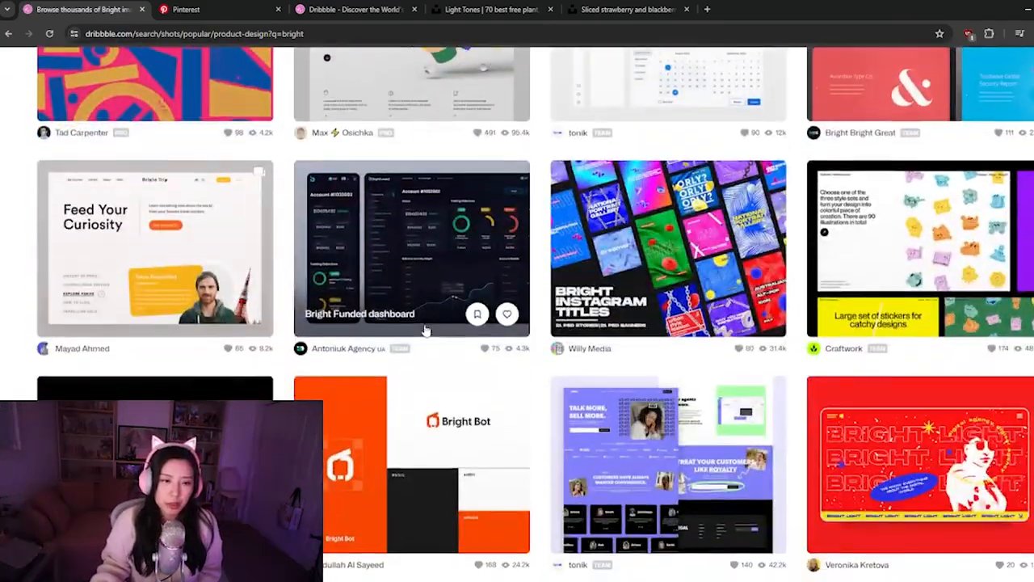
Search Dribbble for "desktop" and look through the shots for desktop interface references
{"action": "scroll", "coordinate": [422, 333], "scroll_direction": "up", "scroll_amount": 15}
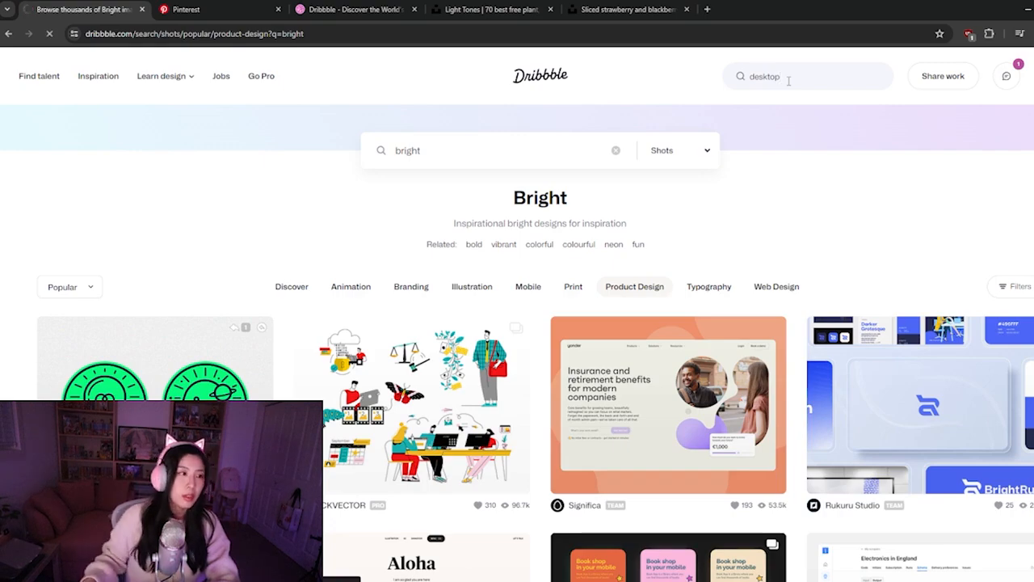
{"action": "scroll", "coordinate": [466, 210], "scroll_direction": "down", "scroll_amount": 2}
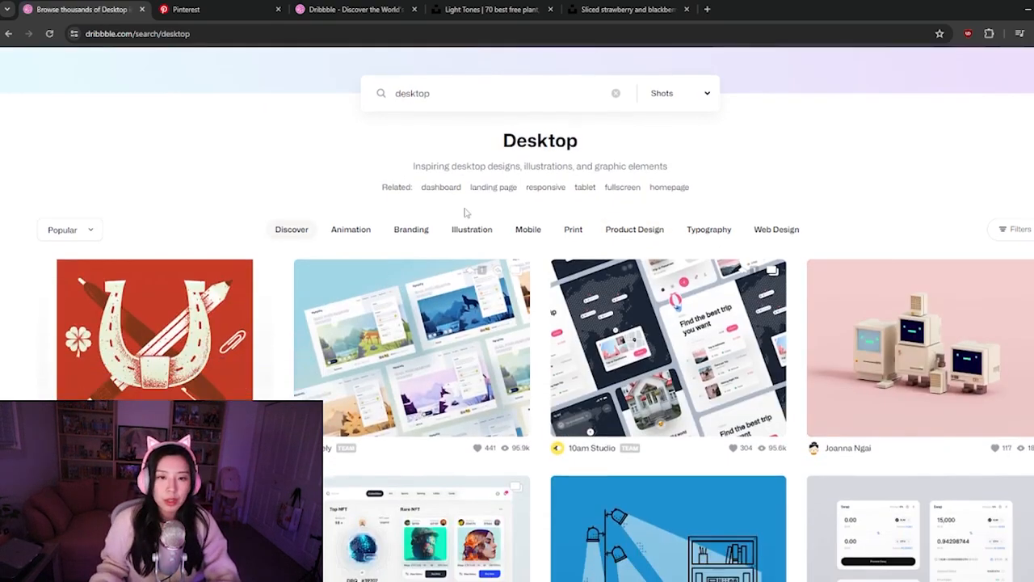
{"action": "scroll", "coordinate": [595, 430], "scroll_direction": "down", "scroll_amount": 2}
{"action": "scroll", "coordinate": [611, 362], "scroll_direction": "down", "scroll_amount": 3}
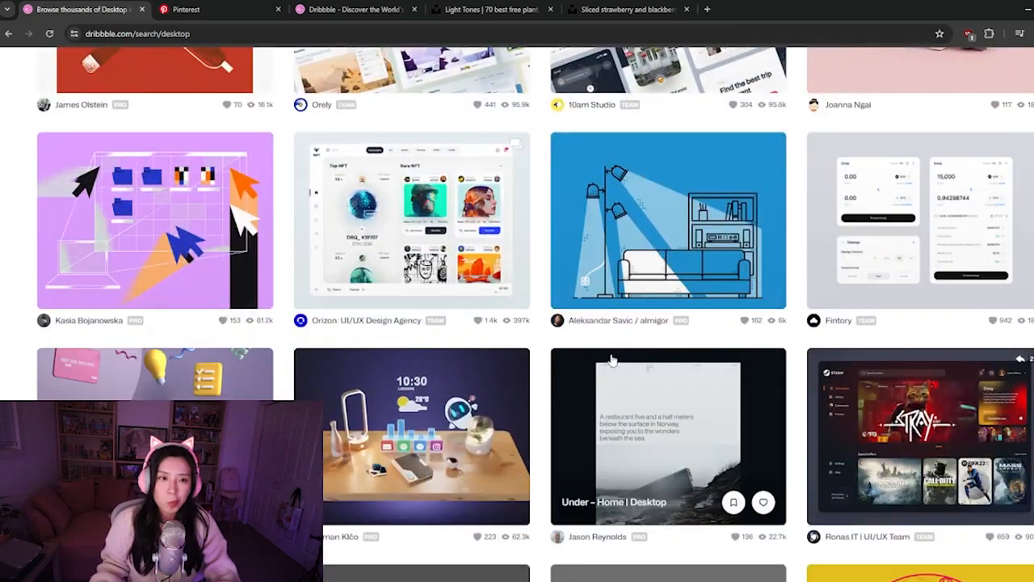
{"action": "scroll", "coordinate": [619, 350], "scroll_direction": "down", "scroll_amount": 1}
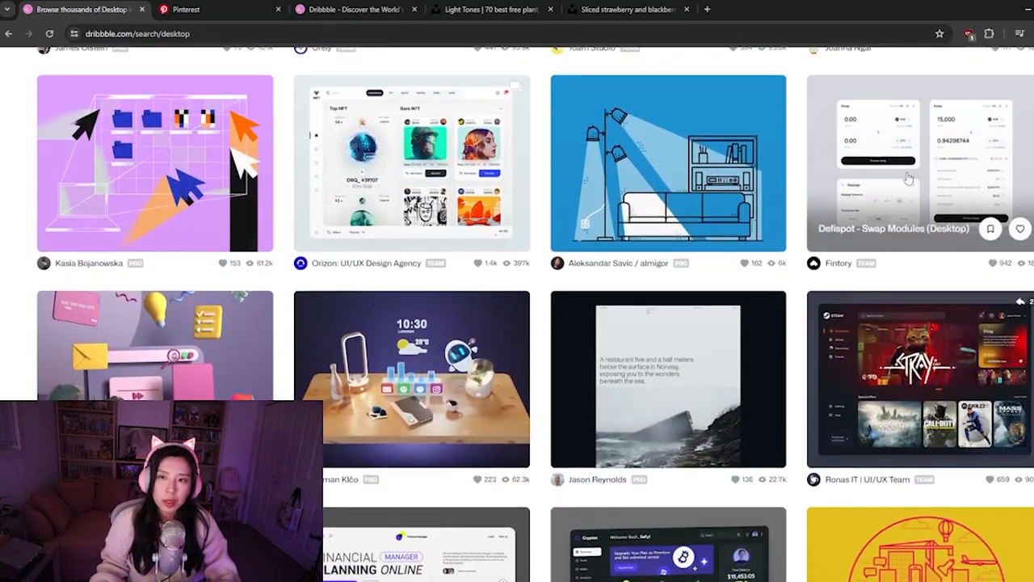
Open the Defispot - Swap Modules (Desktop) shot in its own tab and view its swap panels
{"action": "middle_click", "coordinate": [913, 160]}
{"action": "left_click", "coordinate": [230, 10]}
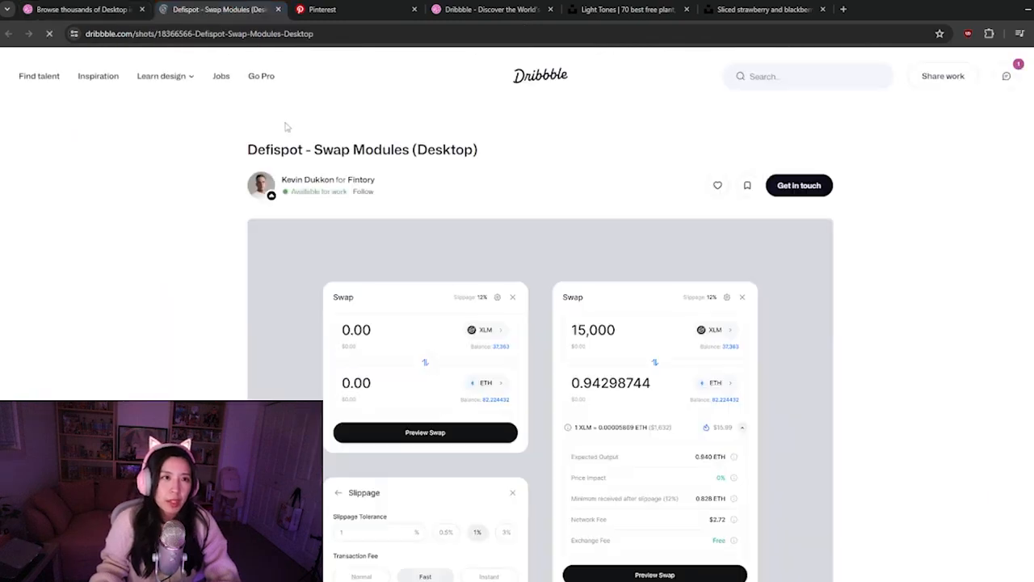
{"action": "scroll", "coordinate": [566, 434], "scroll_direction": "down", "scroll_amount": 3}
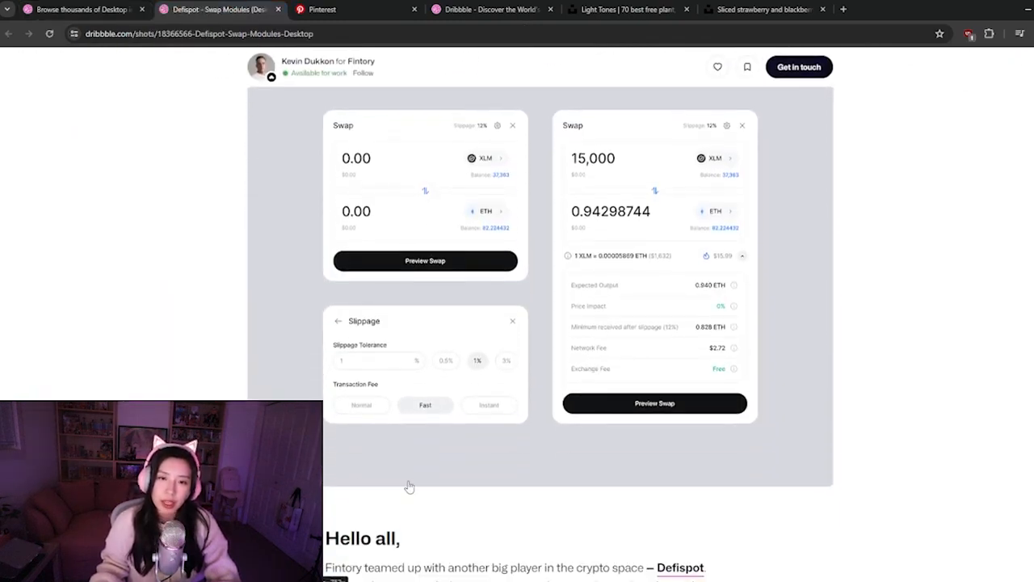
Copy the strawberry bowl photo from its Unsplash page and paste it into the Figma file First Stream UI Design
{"action": "left_click", "coordinate": [660, 9]}
{"action": "scroll", "coordinate": [774, 281], "scroll_direction": "up", "scroll_amount": 2}
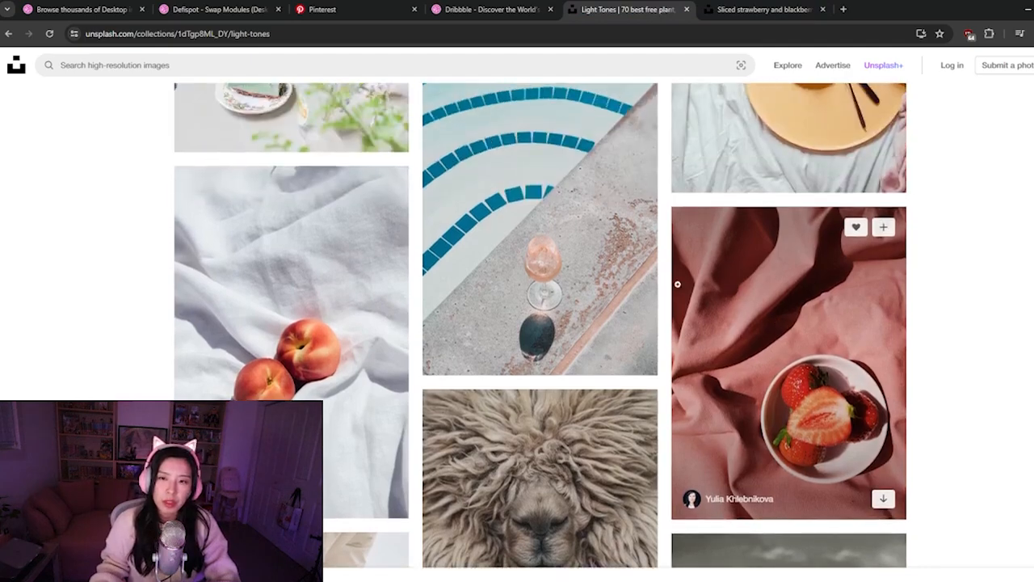
{"action": "left_click", "coordinate": [792, 8]}
{"action": "right_click", "coordinate": [554, 221]}
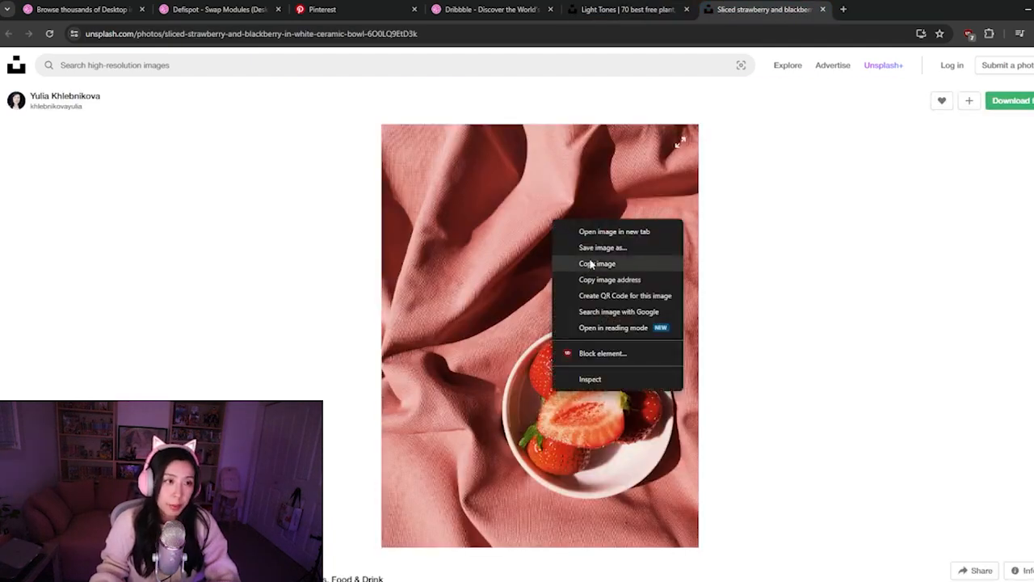
{"action": "left_click", "coordinate": [596, 264]}
{"action": "key", "text": "alt+Tab"}
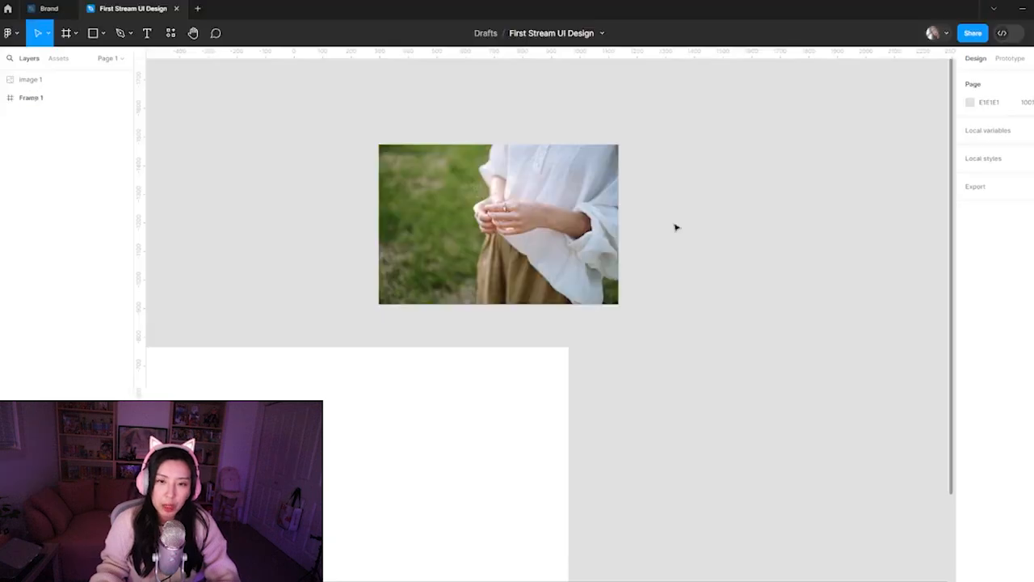
{"action": "key", "text": "ctrl+v"}
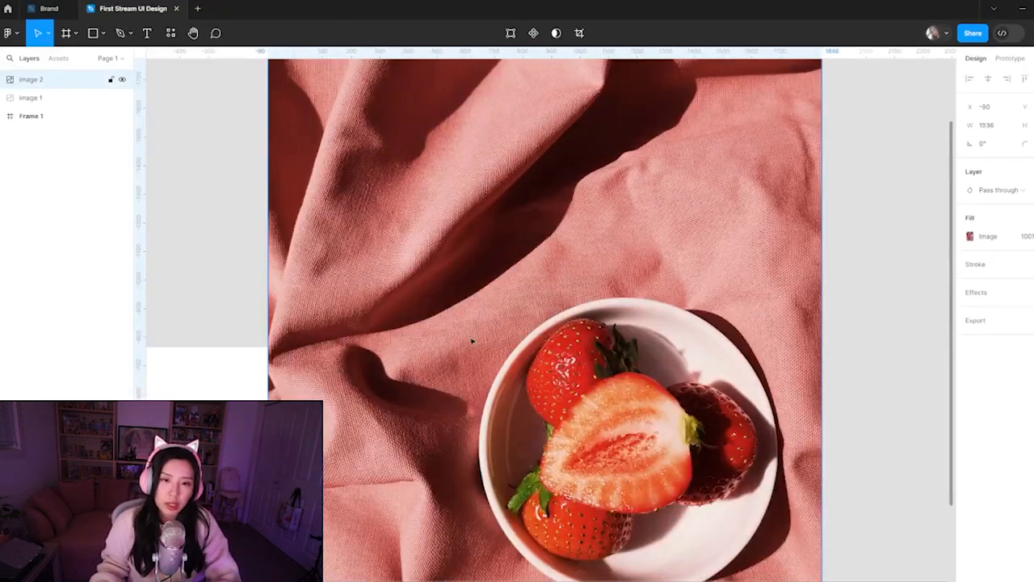
Scale the pasted strawberry photo down beside the right edge of Frame 1 and dismiss the suggestion to move the file
{"action": "scroll", "coordinate": [655, 308], "scroll_direction": "down", "scroll_amount": 3}
{"action": "scroll", "coordinate": [655, 308], "scroll_direction": "right", "scroll_amount": 3}
{"action": "left_click_drag", "start_coordinate": [516, 249], "coordinate": [606, 356]}
{"action": "left_click_drag", "start_coordinate": [408, 172], "coordinate": [323, 159]}
{"action": "left_click_drag", "start_coordinate": [593, 335], "coordinate": [572, 285]}
{"action": "left_click", "coordinate": [616, 426]}
{"action": "left_click_drag", "start_coordinate": [725, 547], "coordinate": [512, 261]}
{"action": "left_click", "coordinate": [515, 387]}
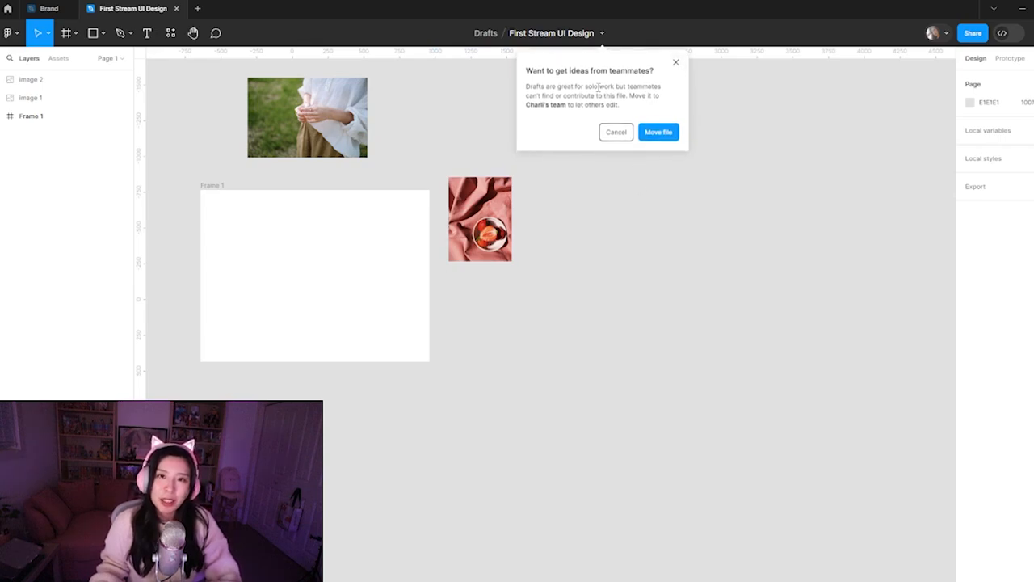
{"action": "left_click", "coordinate": [676, 64]}
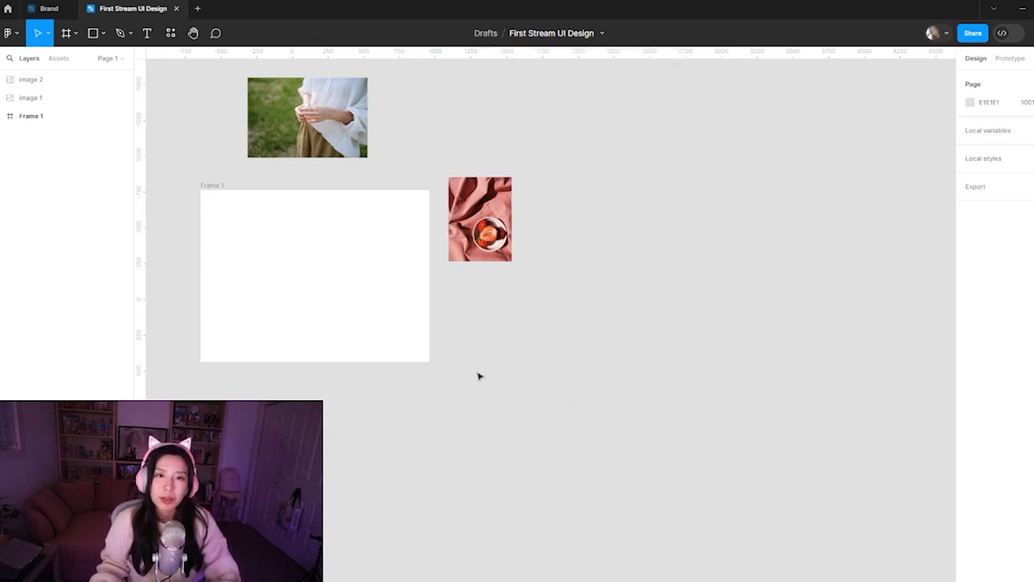
Rename Frame 1 as UI Design
{"action": "scroll", "coordinate": [293, 282], "scroll_direction": "up", "scroll_amount": 5}
{"action": "left_click_drag", "start_coordinate": [293, 282], "coordinate": [386, 329]}
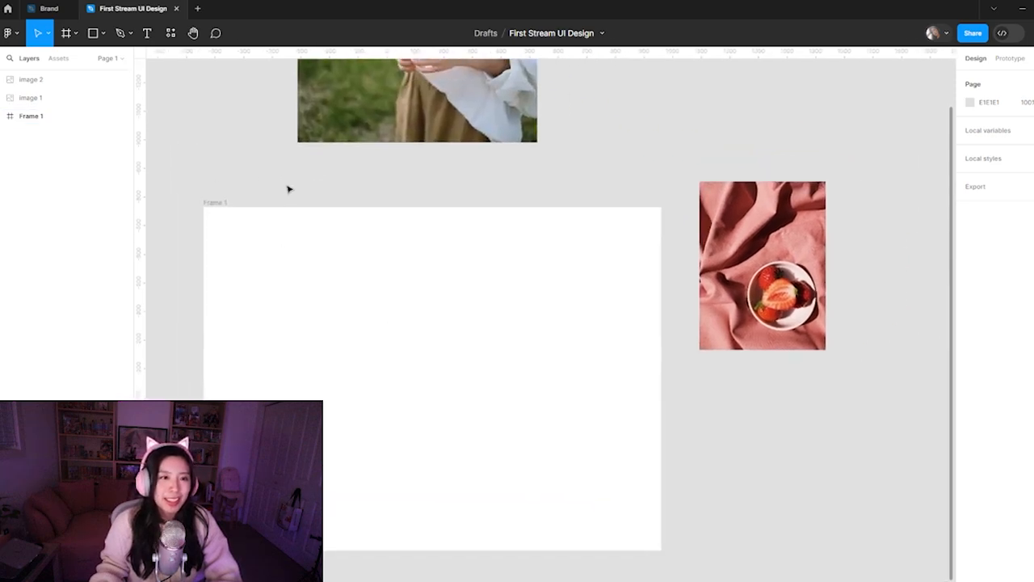
{"action": "left_click", "coordinate": [216, 201]}
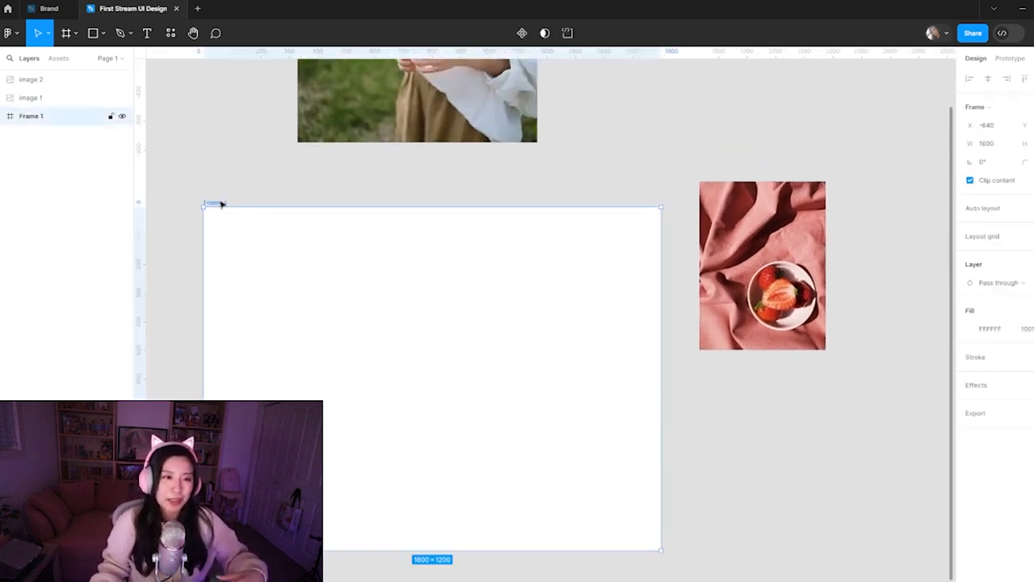
{"action": "double_click", "coordinate": [223, 203]}
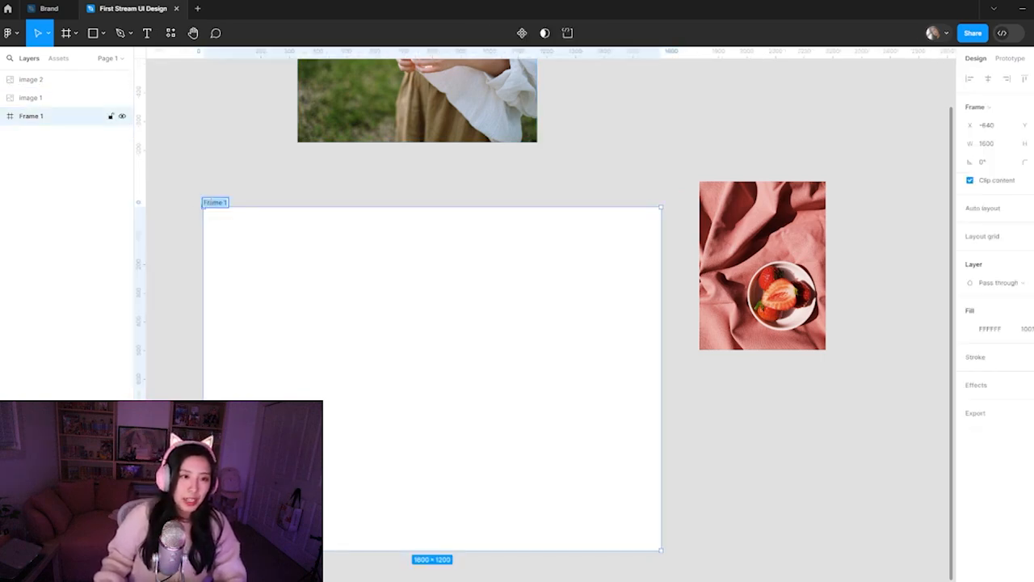
{"action": "type", "text": "UI Design"}
{"action": "key", "text": "Return"}
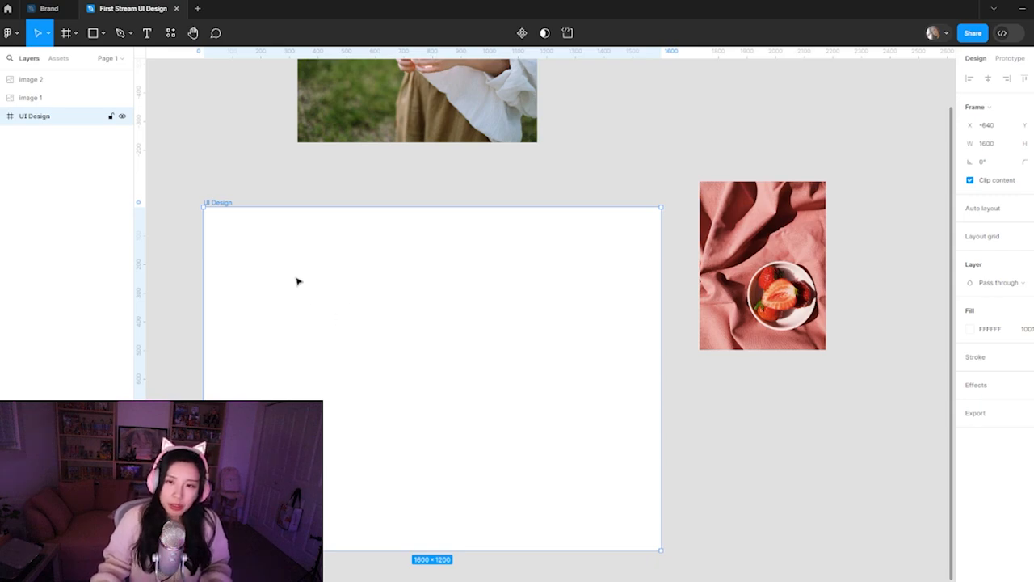
Fill the UI Design frame with the strawberry orange sampled from the bowl photo, hex EB8658
{"action": "left_click", "coordinate": [283, 188]}
{"action": "left_click", "coordinate": [441, 275]}
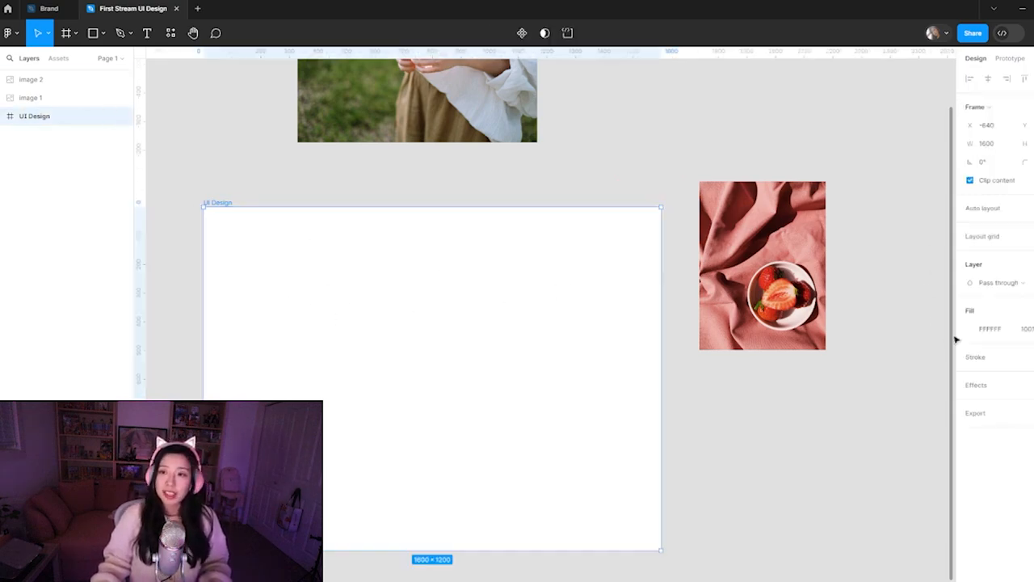
{"action": "left_click", "coordinate": [970, 328]}
{"action": "left_click", "coordinate": [834, 450]}
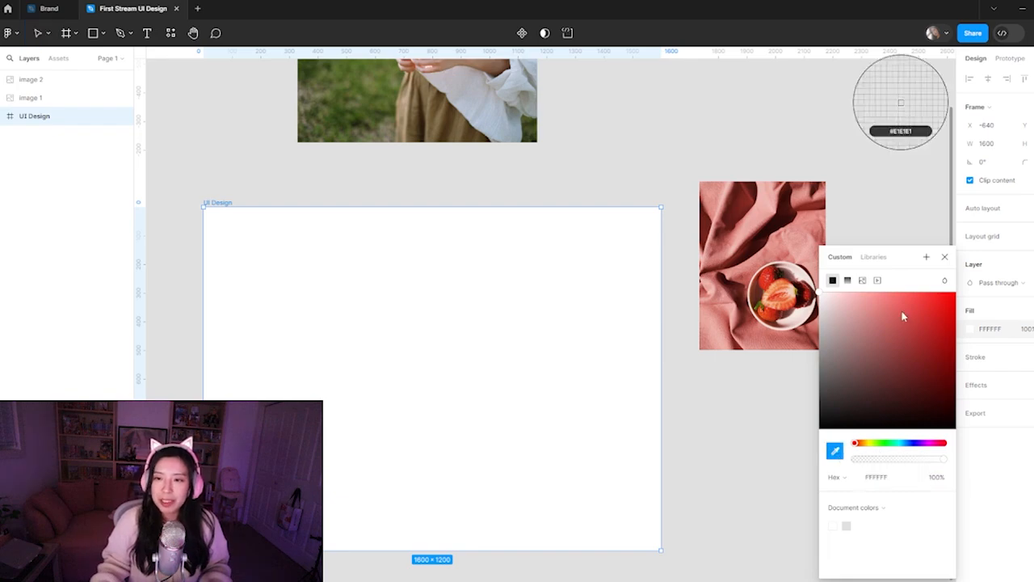
{"action": "left_click", "coordinate": [880, 327]}
{"action": "left_click", "coordinate": [782, 299]}
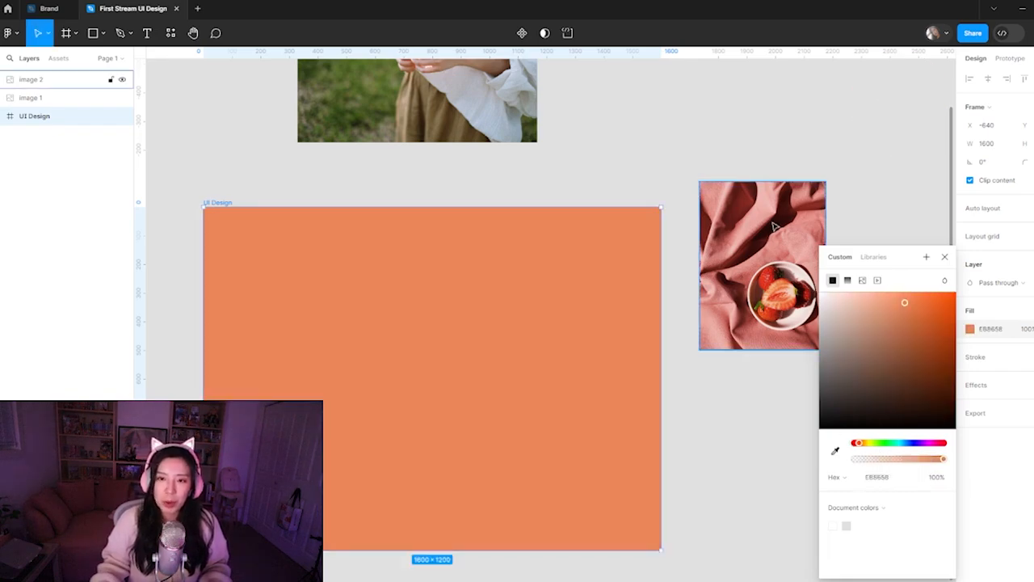
Resample the UI Design frame's fill from the pale bowl in the strawberry photo, hex F1E1DA
{"action": "left_click", "coordinate": [835, 450]}
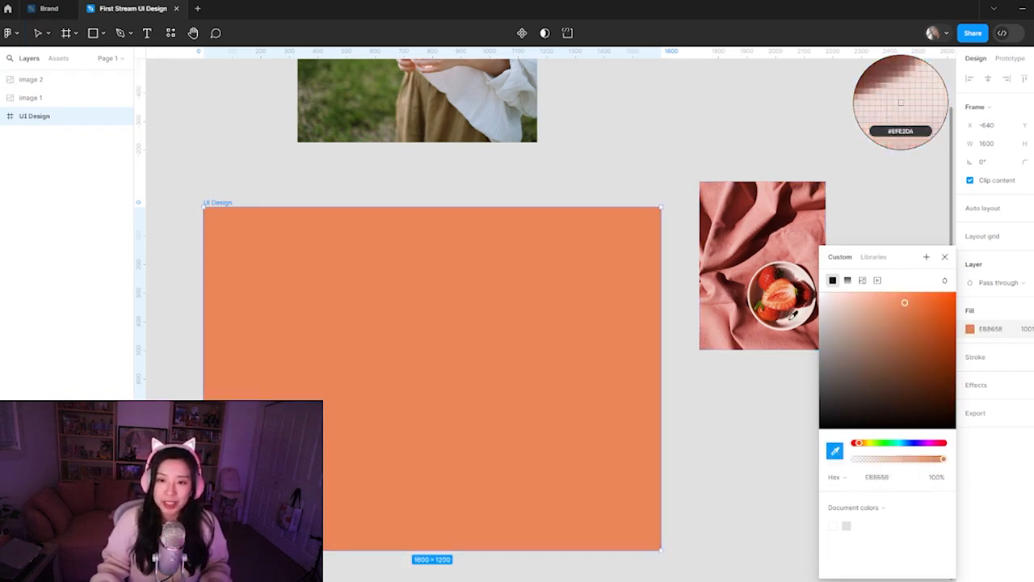
{"action": "left_click", "coordinate": [893, 97]}
{"action": "left_click", "coordinate": [692, 97]}
{"action": "left_click", "coordinate": [516, 445]}
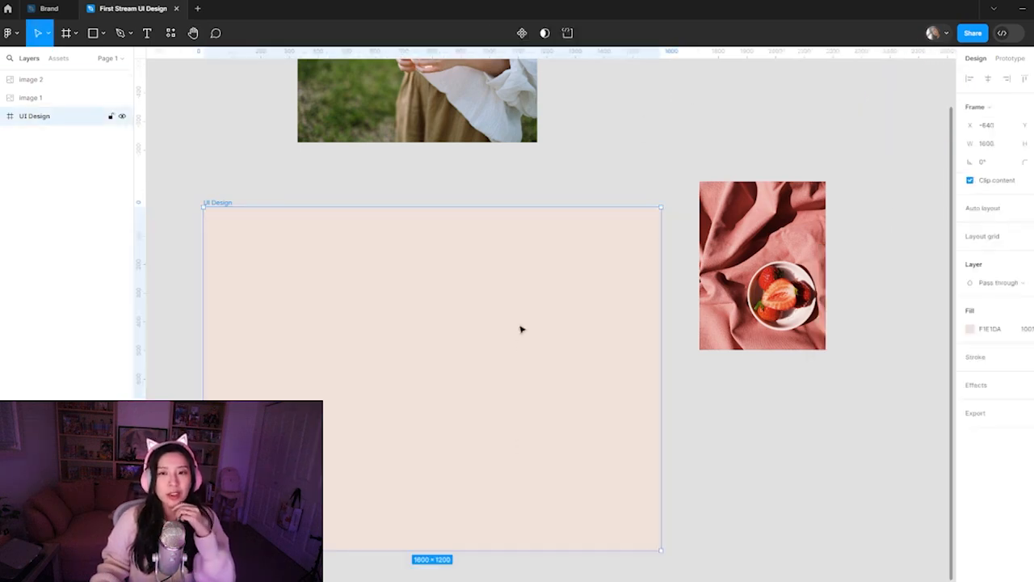
Add a MacBook Pro 14" frame and place it above the strawberry photo, beside the photo of the hands
{"action": "key", "text": "f"}
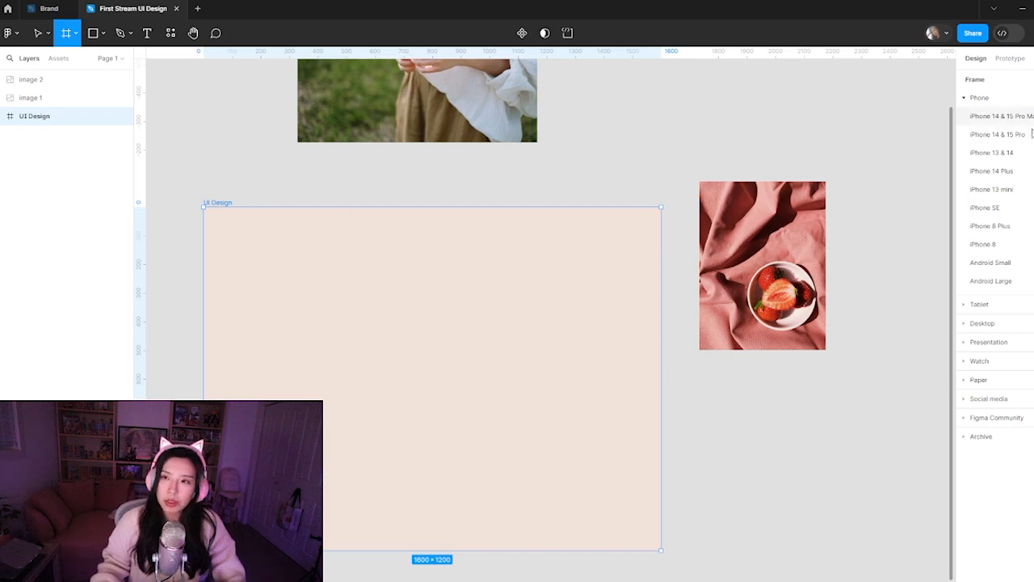
{"action": "left_click", "coordinate": [993, 328]}
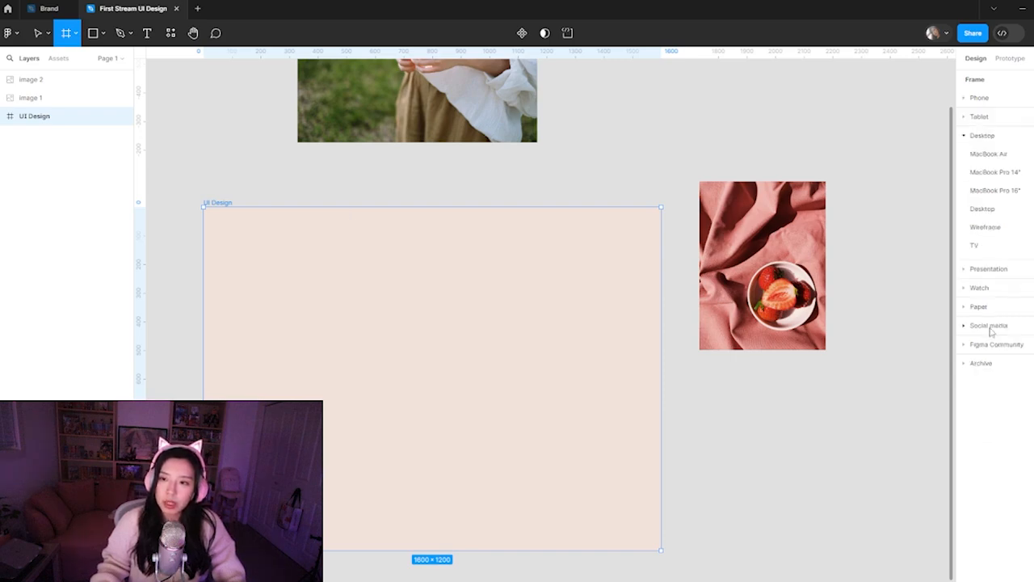
{"action": "left_click", "coordinate": [996, 172]}
{"action": "left_click_drag", "start_coordinate": [755, 339], "coordinate": [848, 420]}
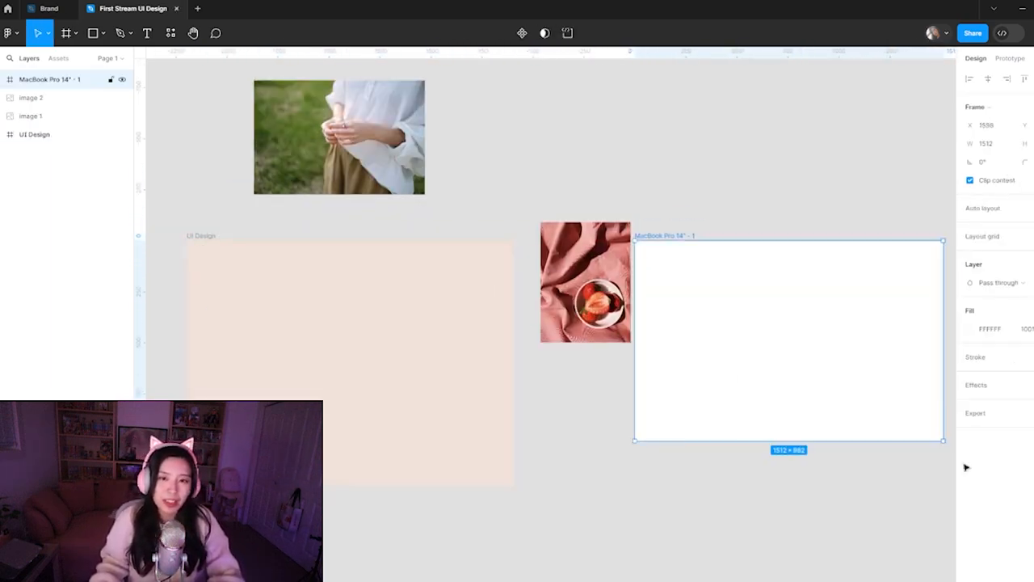
{"action": "left_click_drag", "start_coordinate": [778, 379], "coordinate": [669, 223]}
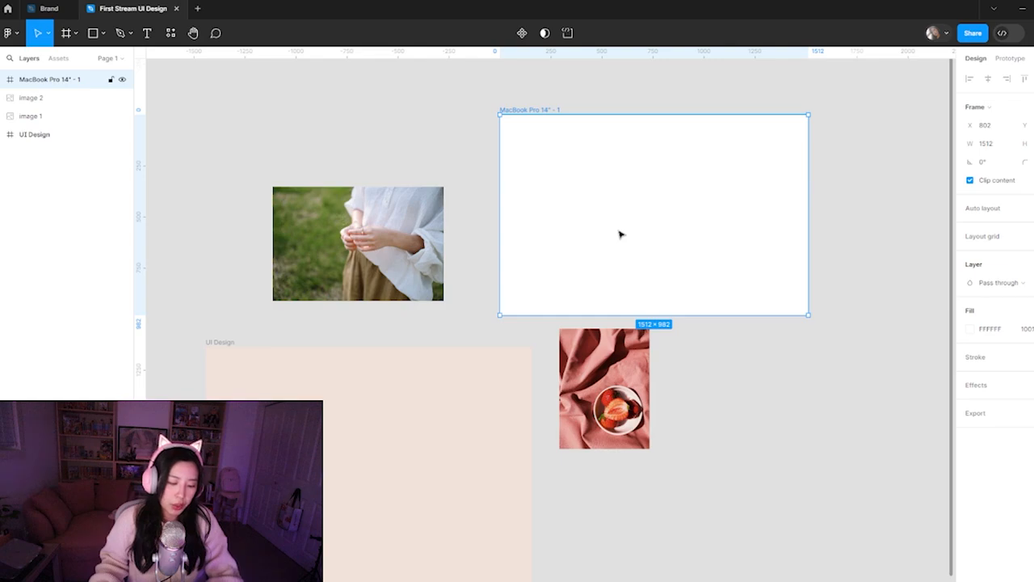
Paste a PNG copy of the MacBook frame over the UI Design frame and scale it down to about 724 × 470
{"action": "key", "text": "ctrl+shift+c"}
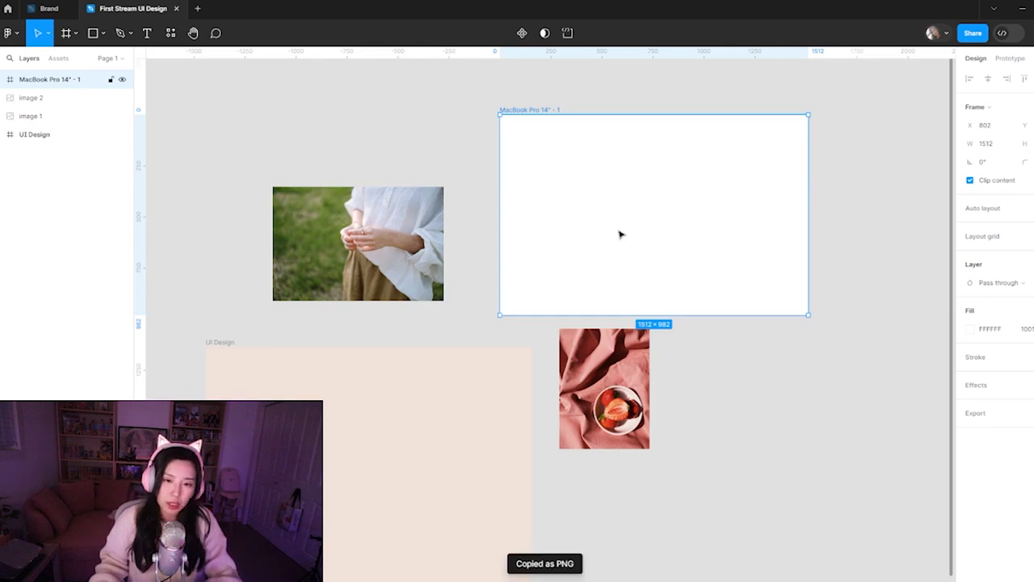
{"action": "left_click", "coordinate": [635, 514]}
{"action": "left_click_drag", "start_coordinate": [438, 512], "coordinate": [516, 389]}
{"action": "key", "text": "ctrl+v"}
{"action": "left_click_drag", "start_coordinate": [593, 305], "coordinate": [505, 318]}
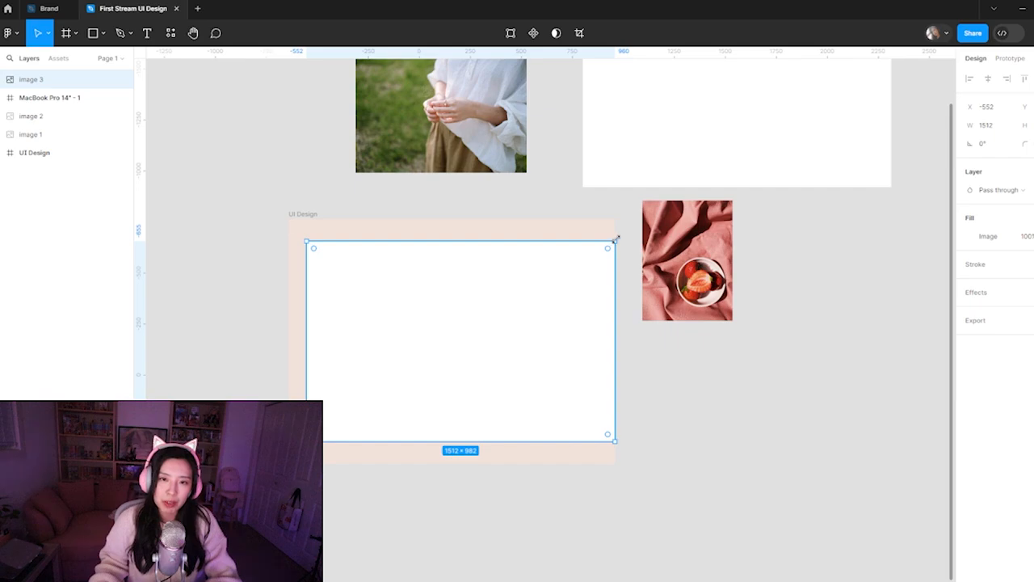
{"action": "left_click_drag", "start_coordinate": [611, 242], "coordinate": [455, 344]}
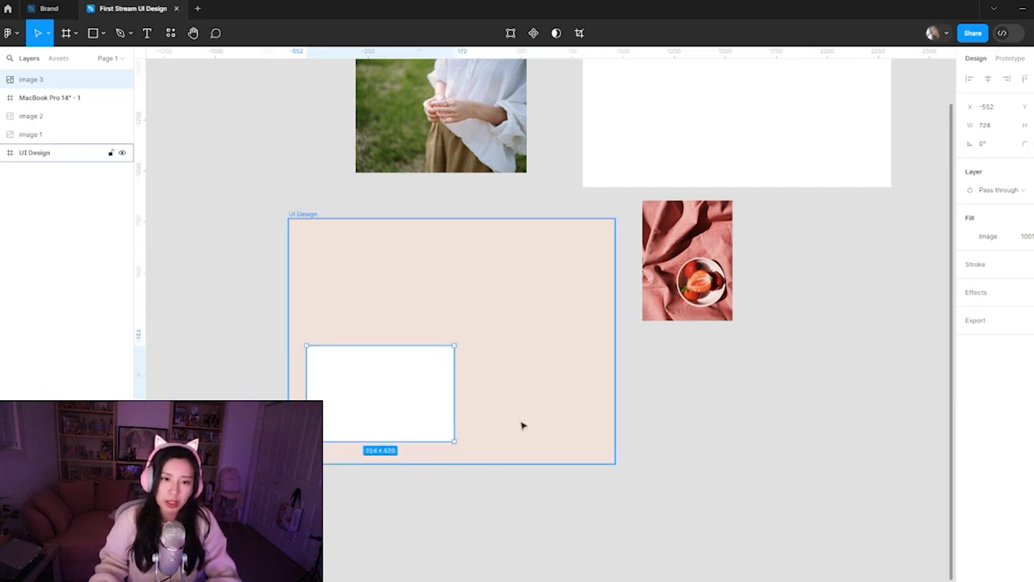
Rename the UI Design frame as Dribbble
{"action": "left_click", "coordinate": [306, 215]}
{"action": "type", "text": "Dribb"}
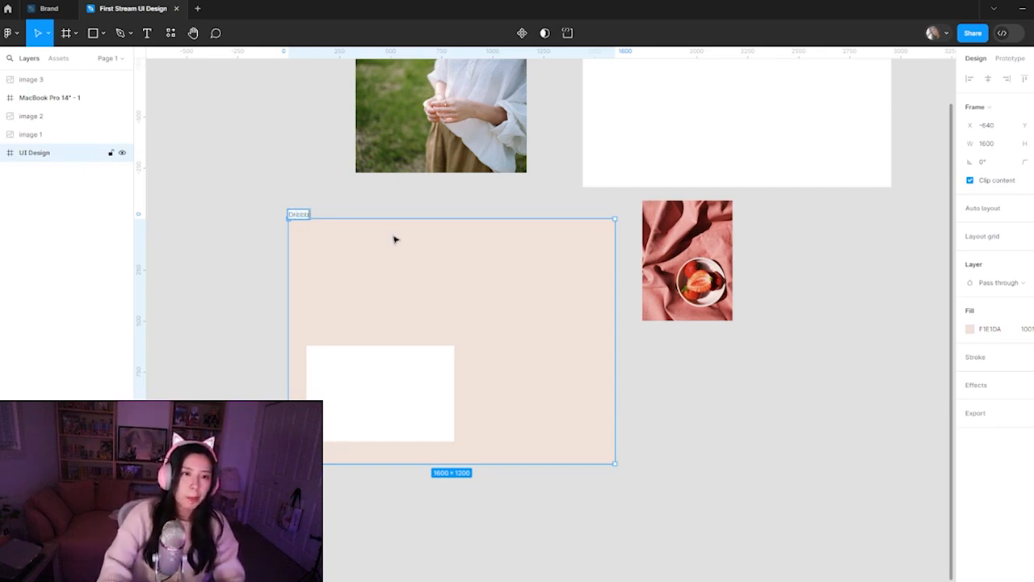
{"action": "type", "text": "ble"}
{"action": "key", "text": "Return"}
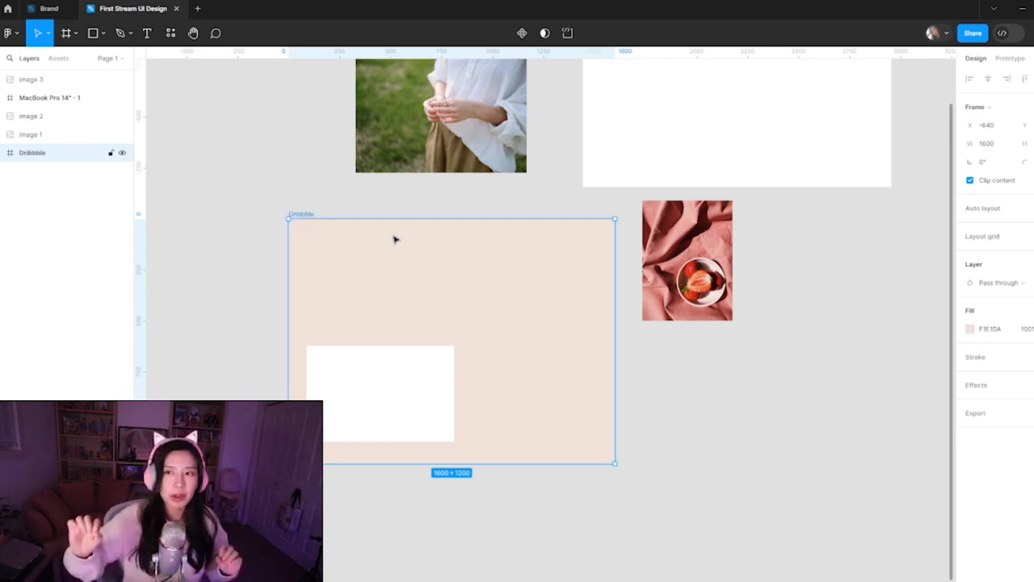
Move the pasted white image higher over the Dribbble frame and enlarge it to about 965 × 626
{"action": "left_click", "coordinate": [351, 387]}
{"action": "left_click_drag", "start_coordinate": [351, 387], "coordinate": [367, 308]}
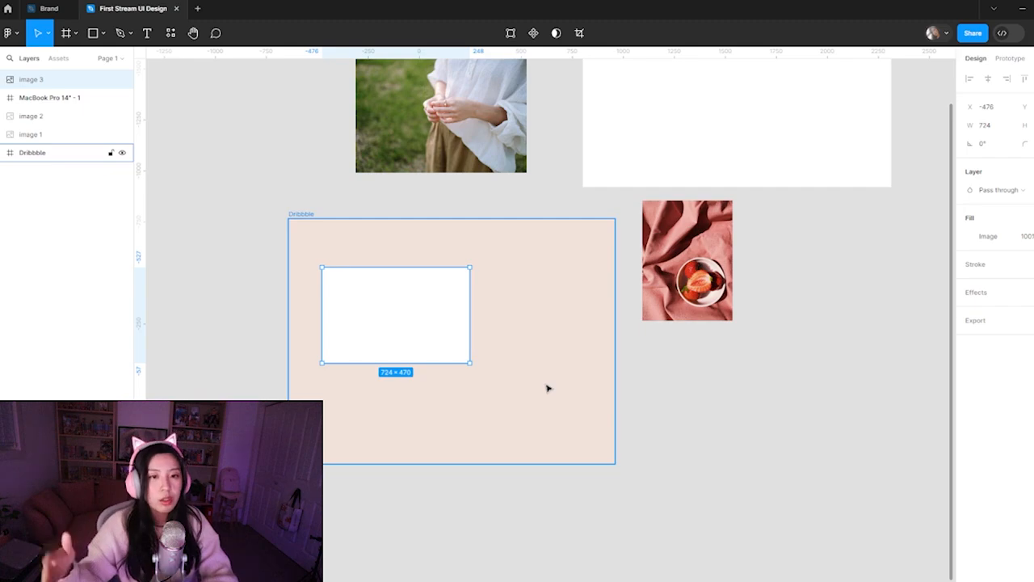
{"action": "left_click", "coordinate": [736, 398]}
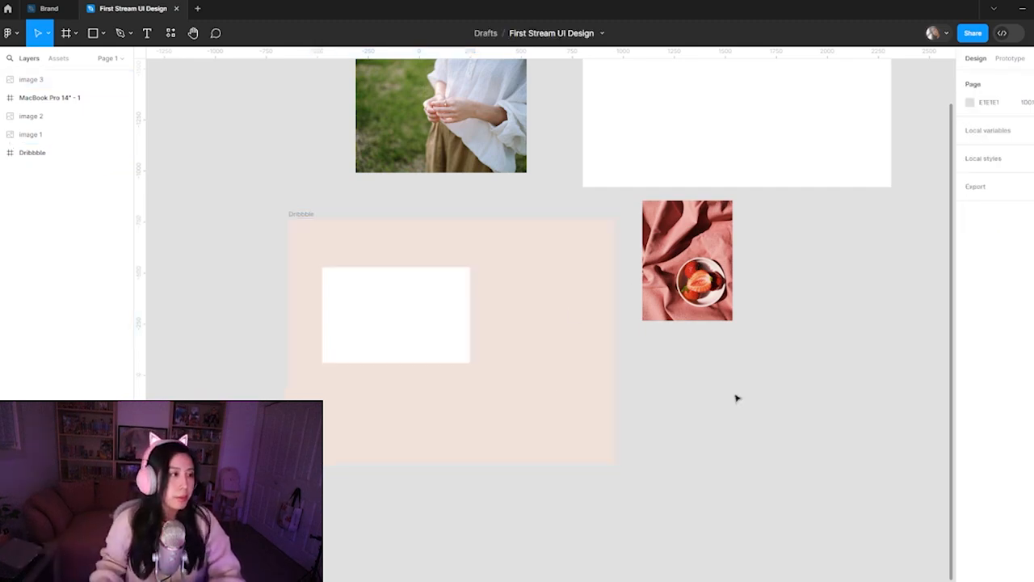
{"action": "left_click", "coordinate": [317, 367]}
{"action": "left_click", "coordinate": [398, 338]}
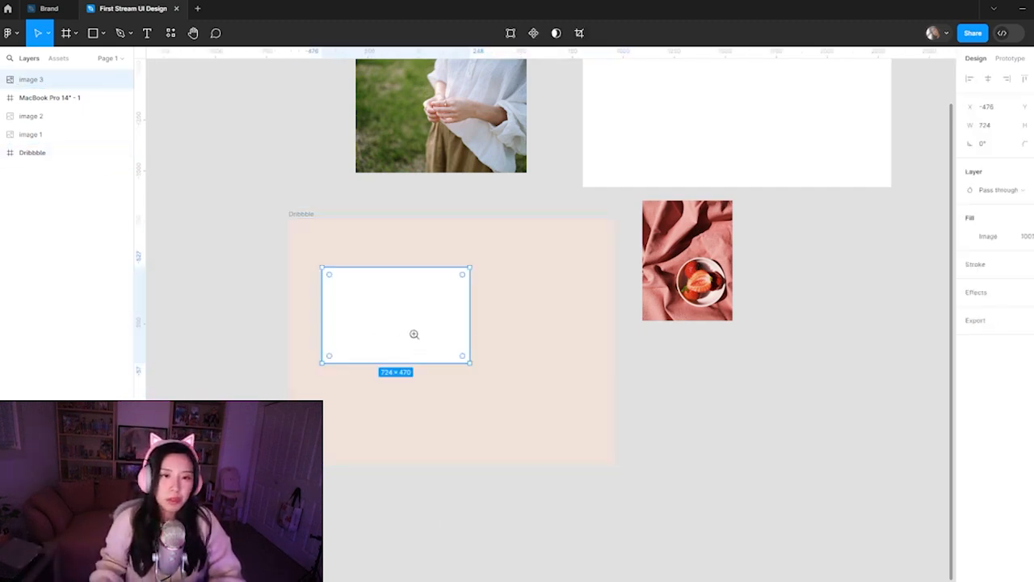
{"action": "left_click", "coordinate": [414, 334]}
{"action": "left_click_drag", "start_coordinate": [577, 331], "coordinate": [677, 361]}
{"action": "left_click_drag", "start_coordinate": [538, 402], "coordinate": [511, 351]}
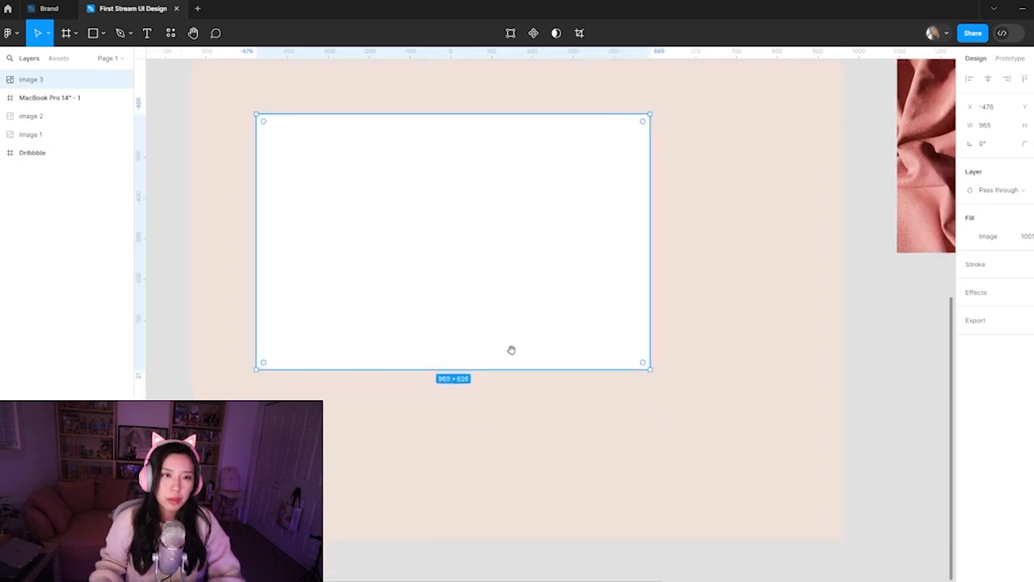
Move the strawberry photo and the pasted white image into the Dribbble frame as child layers
{"action": "scroll", "coordinate": [512, 350], "scroll_direction": "down", "scroll_amount": 3}
{"action": "scroll", "coordinate": [510, 348], "scroll_direction": "up", "scroll_amount": 5}
{"action": "scroll", "coordinate": [510, 348], "scroll_direction": "right", "scroll_amount": 3}
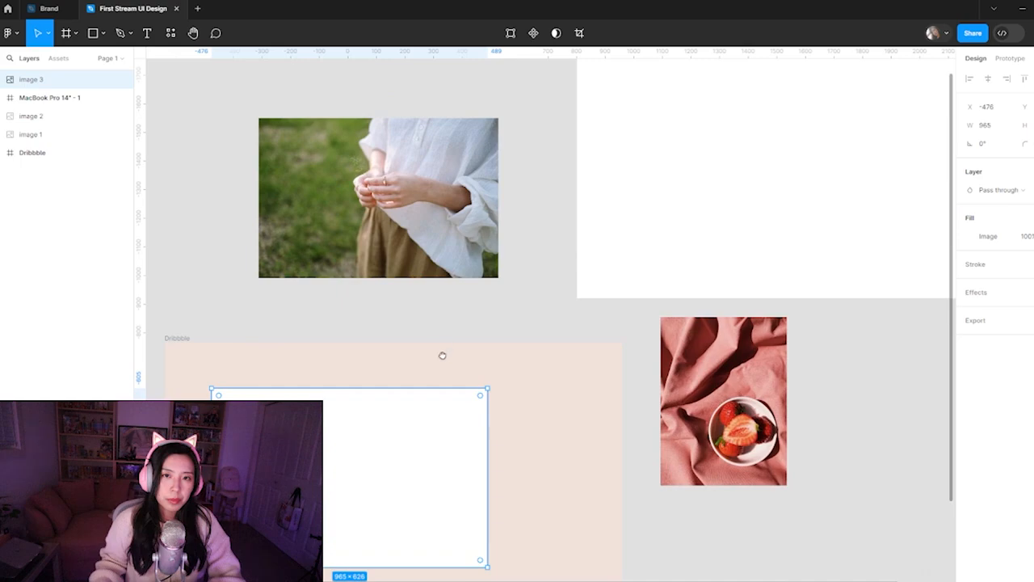
{"action": "scroll", "coordinate": [492, 363], "scroll_direction": "up", "scroll_amount": 3}
{"action": "scroll", "coordinate": [464, 388], "scroll_direction": "down", "scroll_amount": 6}
{"action": "scroll", "coordinate": [501, 271], "scroll_direction": "left", "scroll_amount": 2}
{"action": "left_click_drag", "start_coordinate": [502, 271], "coordinate": [499, 269]}
{"action": "left_click_drag", "start_coordinate": [742, 263], "coordinate": [321, 377]}
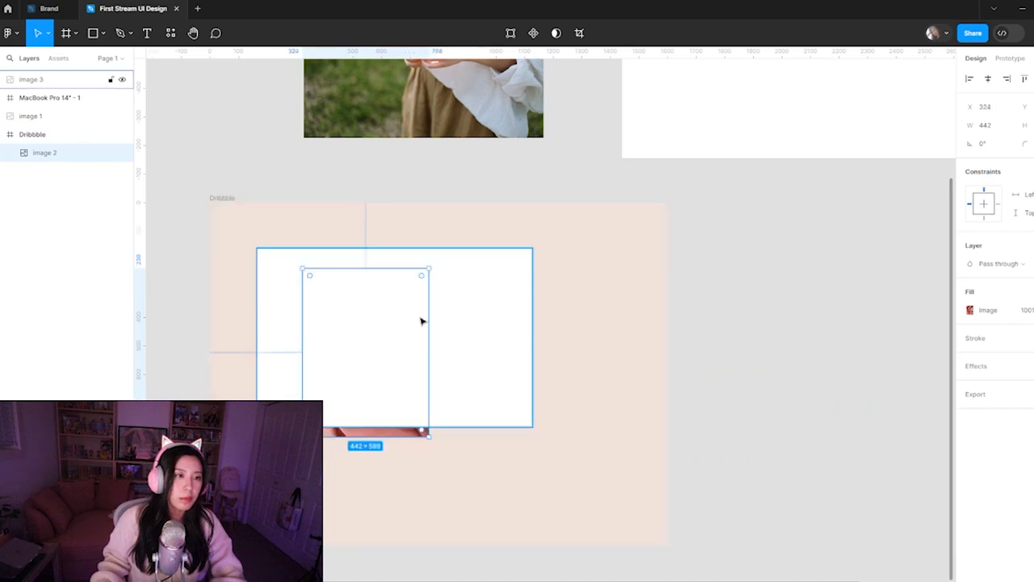
{"action": "left_click_drag", "start_coordinate": [81, 79], "coordinate": [84, 145]}
{"action": "left_click_drag", "start_coordinate": [439, 382], "coordinate": [446, 425]}
Bring the strawberry photo in front of the white image and place it just inside that image's left edge
{"action": "left_click", "coordinate": [388, 280]}
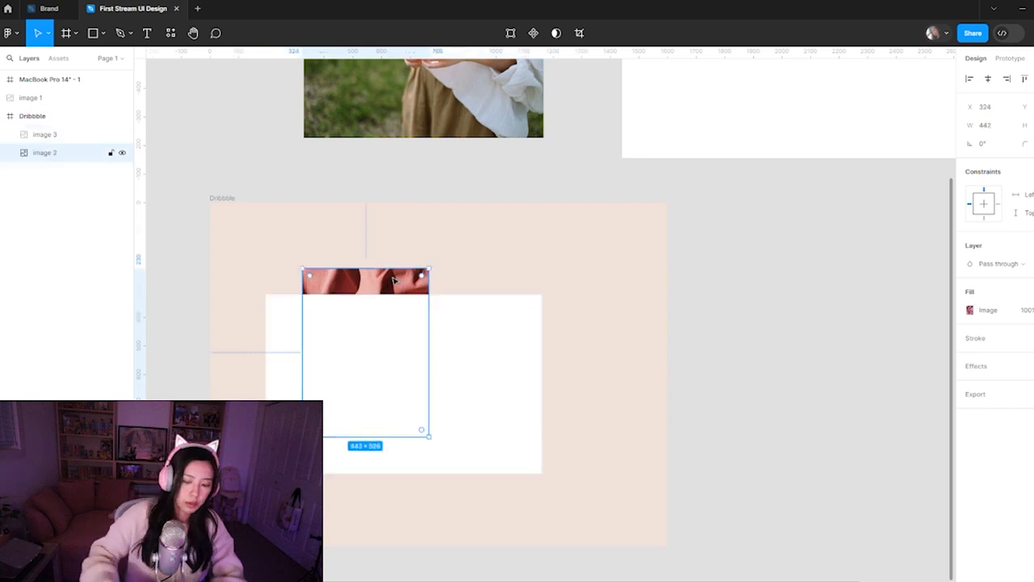
{"action": "key", "text": "ctrl+bracketright"}
{"action": "left_click_drag", "start_coordinate": [401, 374], "coordinate": [372, 402]}
{"action": "left_click", "coordinate": [468, 434]}
{"action": "left_click", "coordinate": [680, 480]}
Change the corner radius of the white image behind the strawberry photo
{"action": "left_click", "coordinate": [513, 428]}
{"action": "left_click", "coordinate": [1031, 143]}
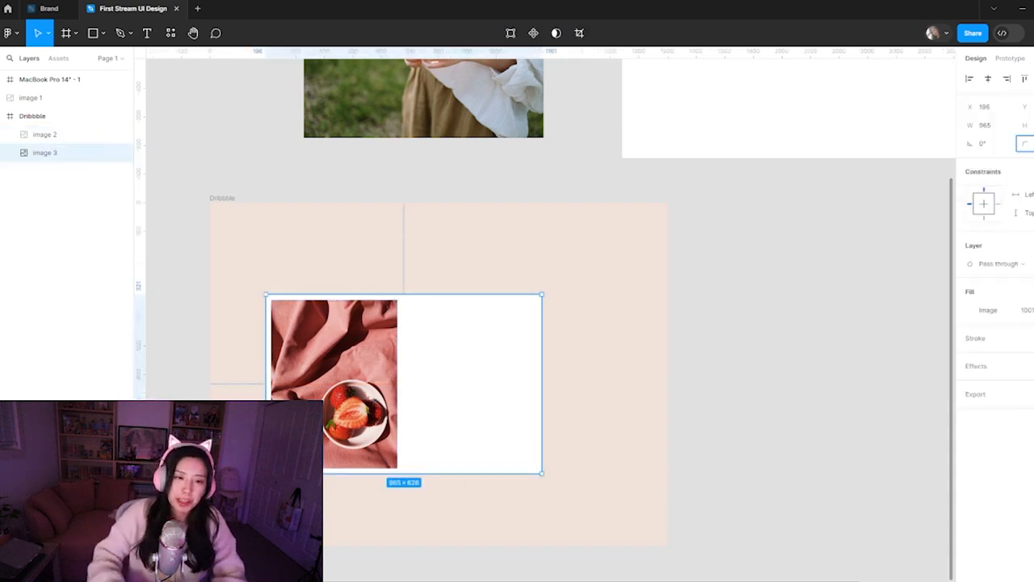
{"action": "key", "text": "Return"}
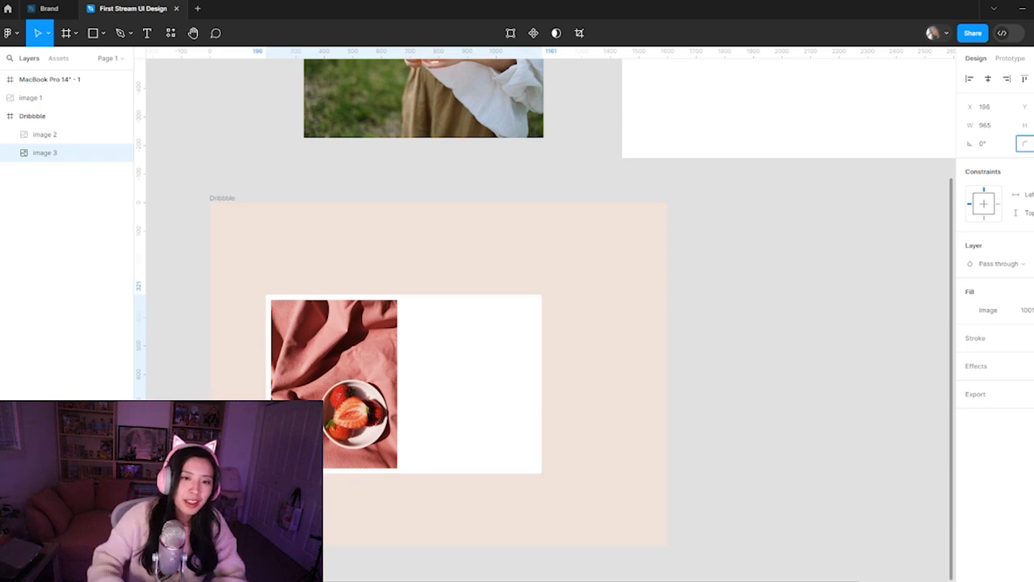
{"action": "left_click", "coordinate": [778, 381]}
Move the strawberry photo and the white image together toward the upper-left corner of the Dribbble frame
{"action": "left_click", "coordinate": [45, 135]}
{"action": "left_click", "coordinate": [447, 429], "text": "shift"}
{"action": "left_click_drag", "start_coordinate": [445, 448], "coordinate": [422, 396]}
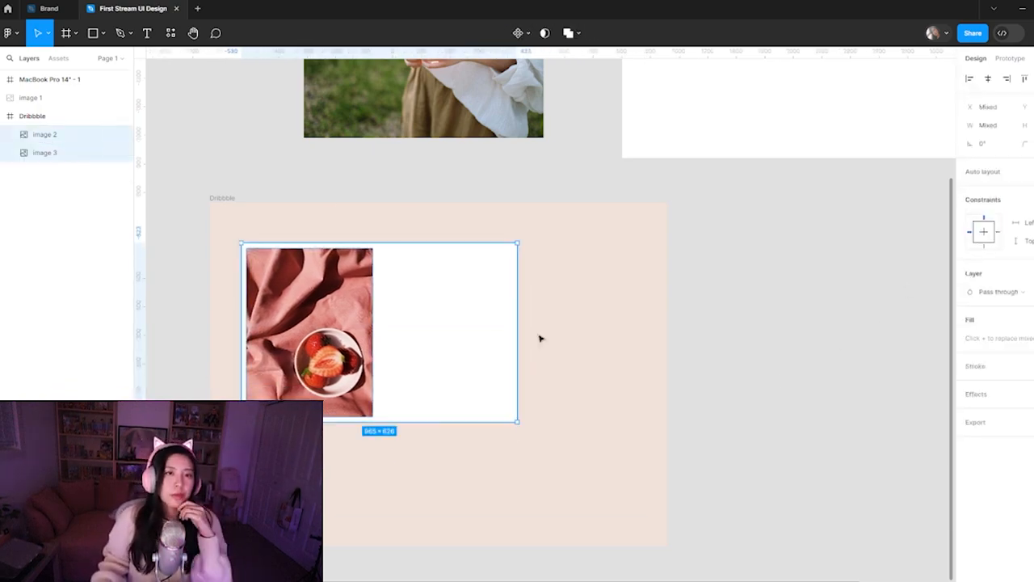
Lighten the Dribbble frame's fill to a warm near-white tone
{"action": "scroll", "coordinate": [540, 338], "scroll_direction": "up", "scroll_amount": 3}
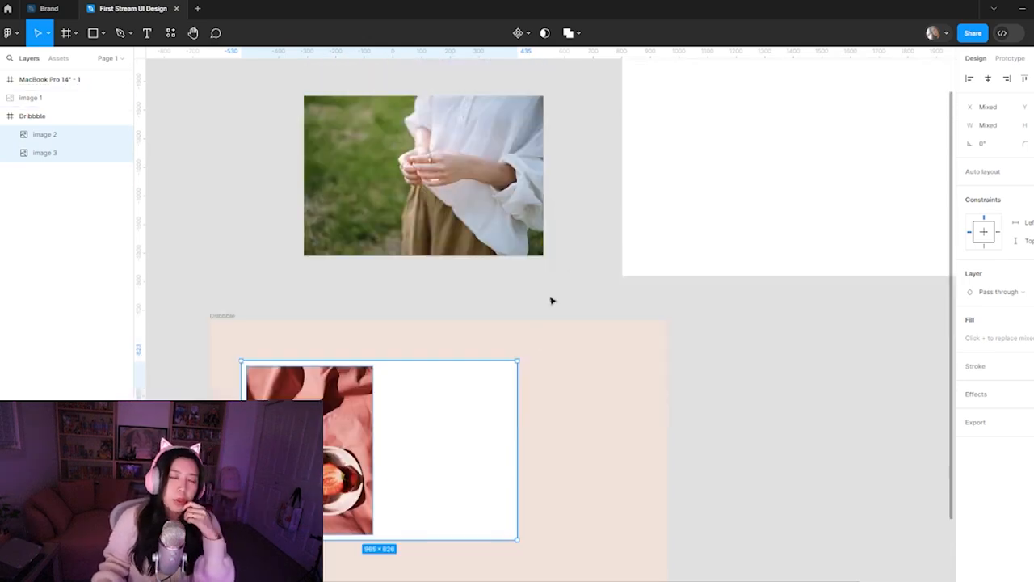
{"action": "left_click", "coordinate": [702, 310]}
{"action": "left_click", "coordinate": [247, 333]}
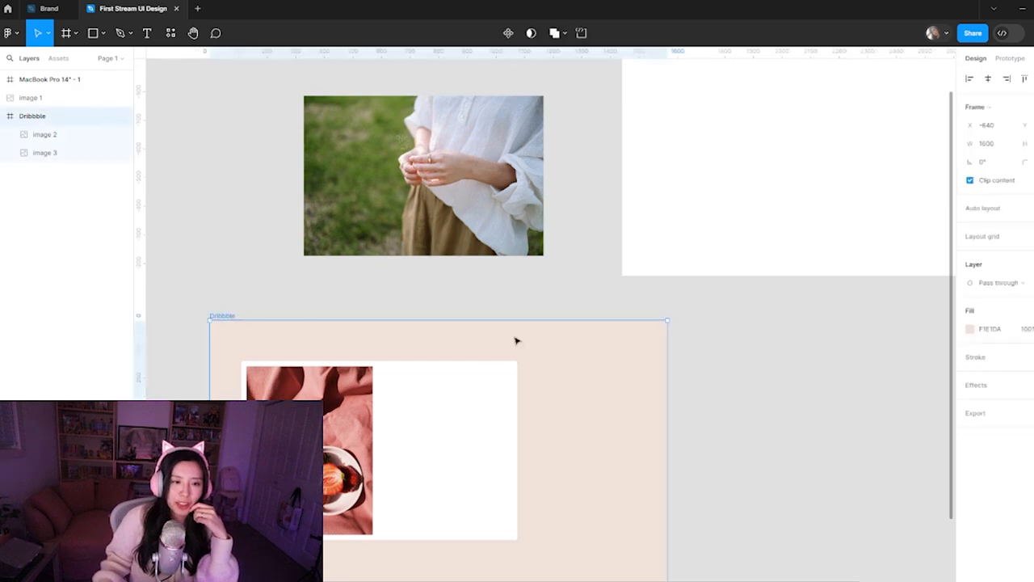
{"action": "left_click", "coordinate": [968, 329]}
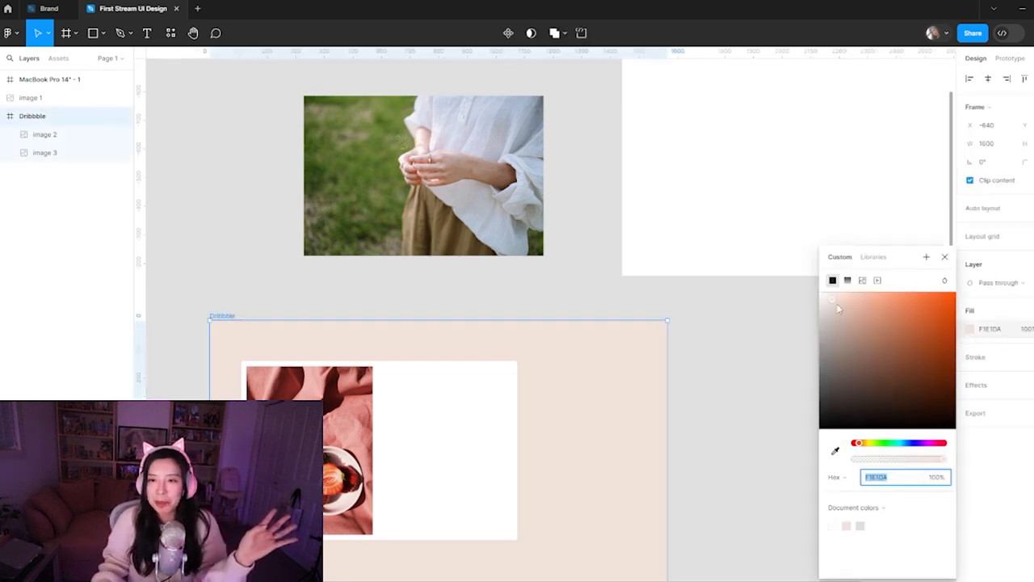
{"action": "left_click_drag", "start_coordinate": [839, 307], "coordinate": [828, 302]}
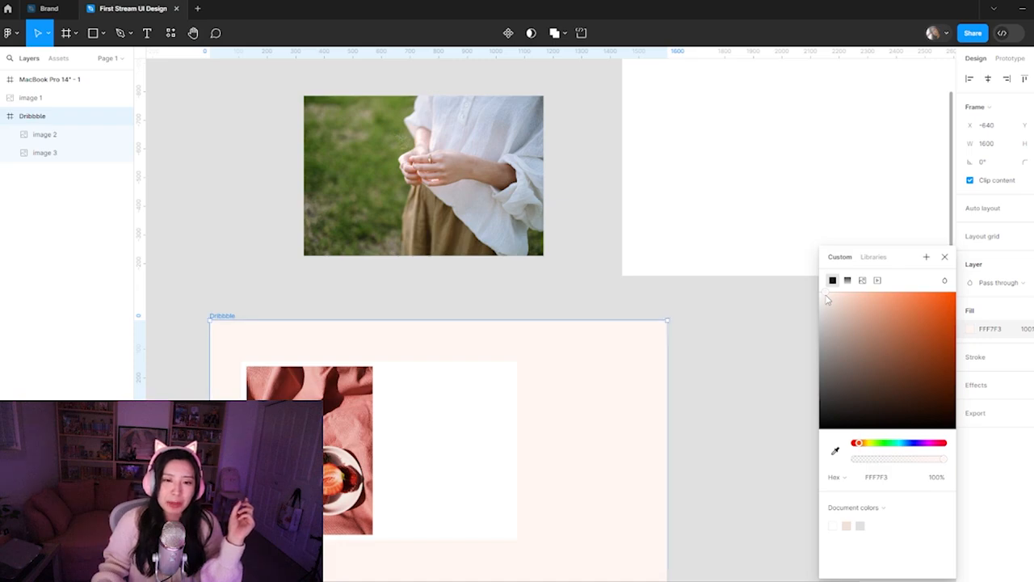
{"action": "left_click_drag", "start_coordinate": [827, 300], "coordinate": [824, 302]}
{"action": "left_click", "coordinate": [681, 437]}
{"action": "scroll", "coordinate": [706, 455], "scroll_direction": "down", "scroll_amount": 3}
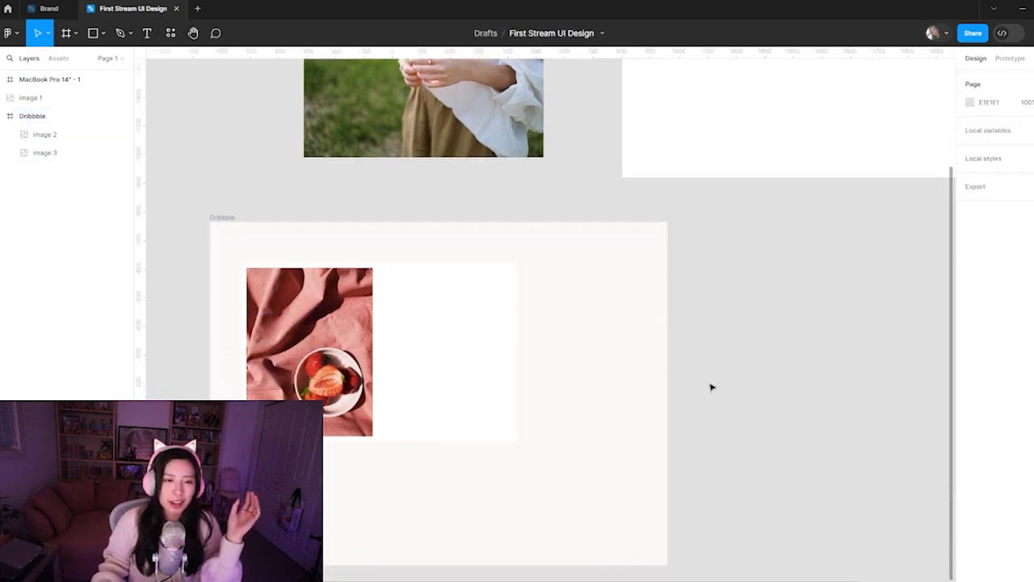
{"action": "left_click", "coordinate": [462, 433]}
{"action": "left_click", "coordinate": [442, 493]}
{"action": "left_click", "coordinate": [362, 407]}
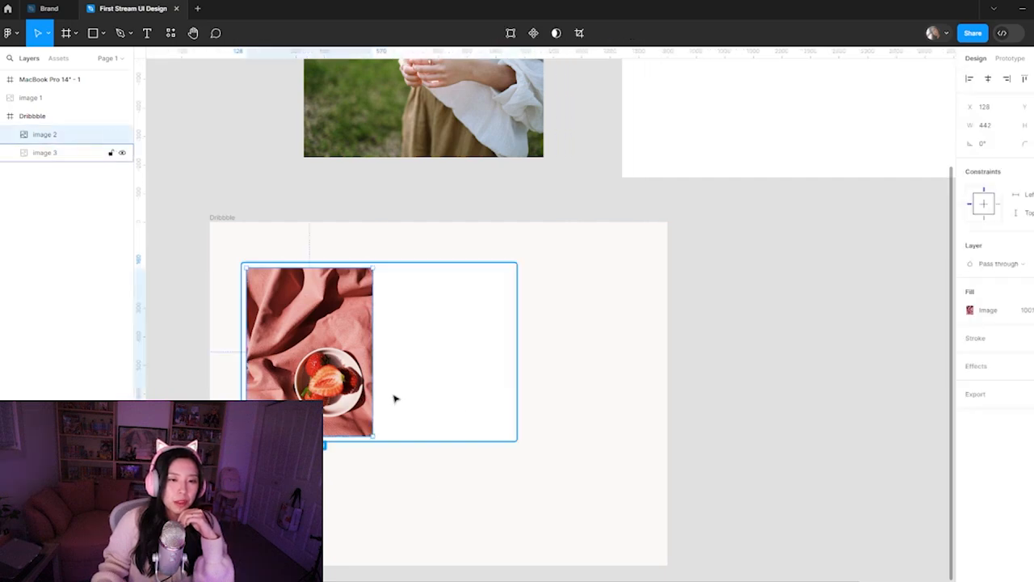
{"action": "left_click", "coordinate": [394, 400]}
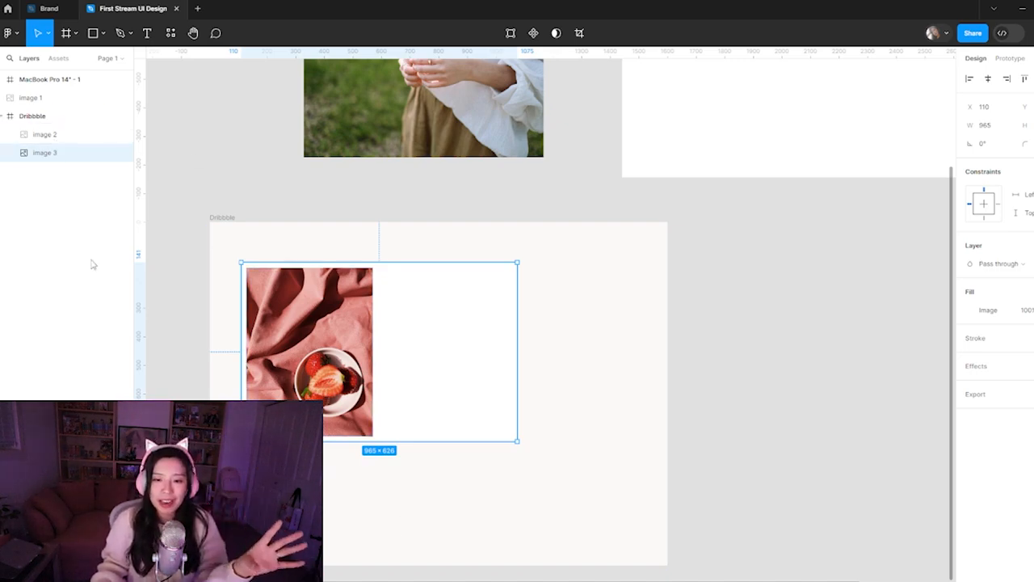
Look through the Dribbble page's layer list in the Brand file, then return to the First Stream UI Design file
{"action": "left_click", "coordinate": [71, 8]}
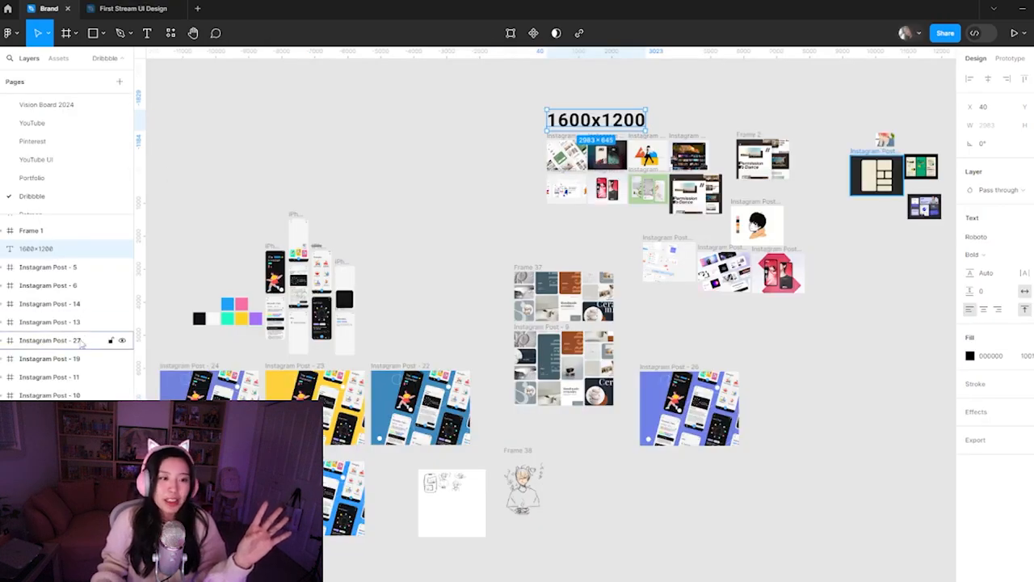
{"action": "scroll", "coordinate": [80, 335], "scroll_direction": "down", "scroll_amount": 10}
{"action": "scroll", "coordinate": [81, 323], "scroll_direction": "down", "scroll_amount": 10}
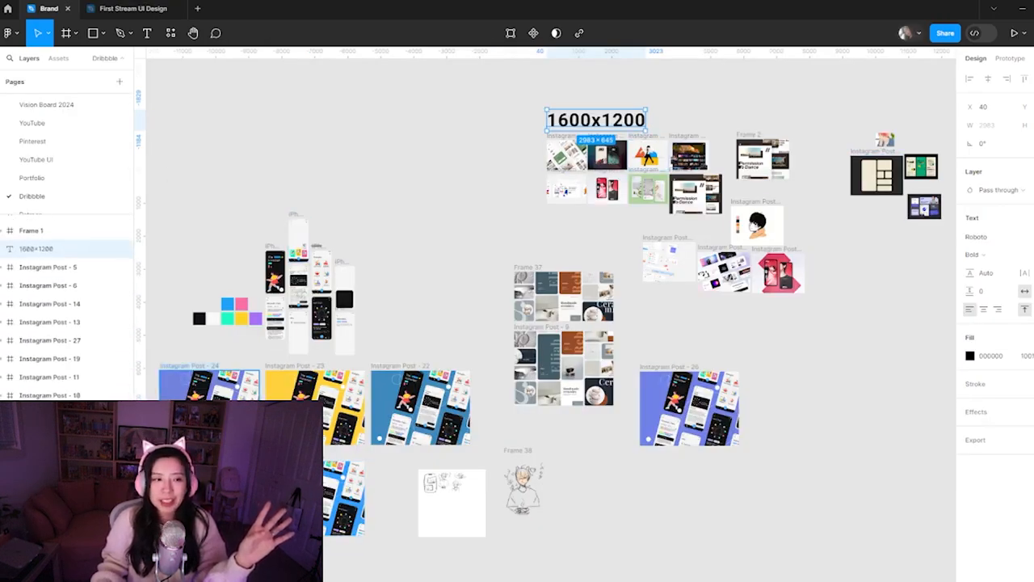
{"action": "scroll", "coordinate": [62, 388], "scroll_direction": "down", "scroll_amount": 10}
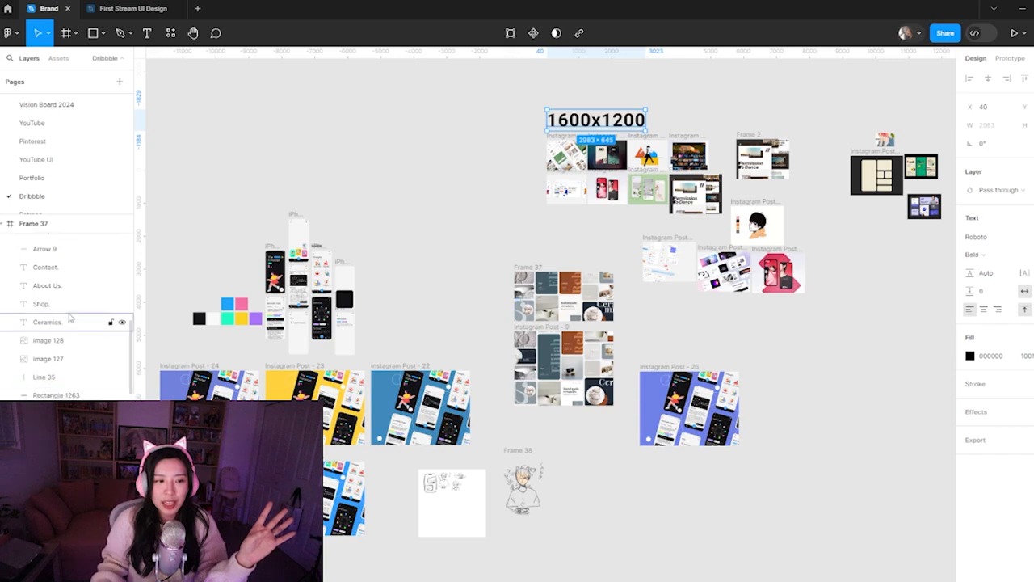
{"action": "scroll", "coordinate": [61, 380], "scroll_direction": "up", "scroll_amount": 15}
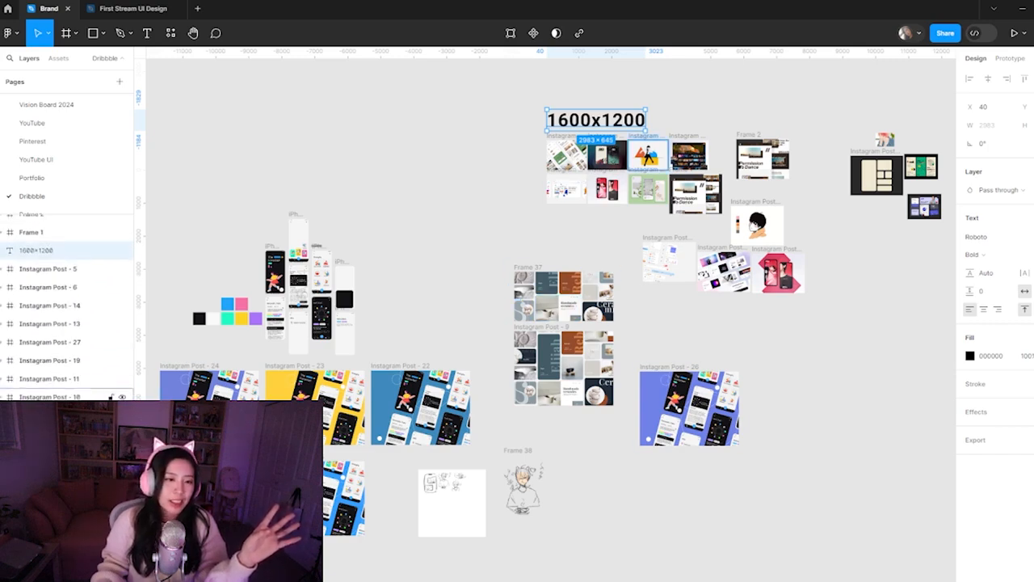
{"action": "left_click", "coordinate": [1, 323]}
{"action": "scroll", "coordinate": [48, 412], "scroll_direction": "down", "scroll_amount": 1}
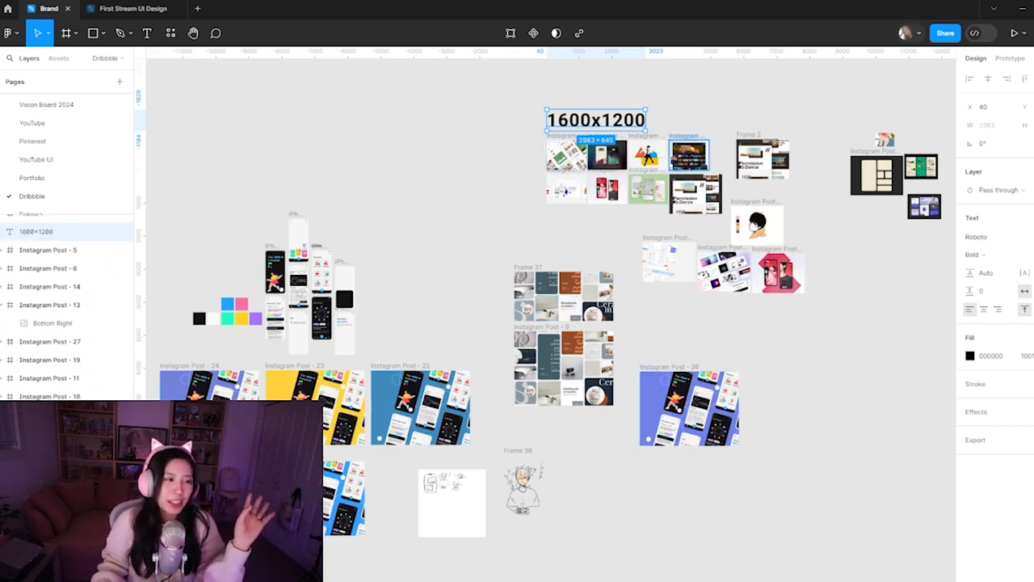
{"action": "scroll", "coordinate": [71, 362], "scroll_direction": "down", "scroll_amount": 5}
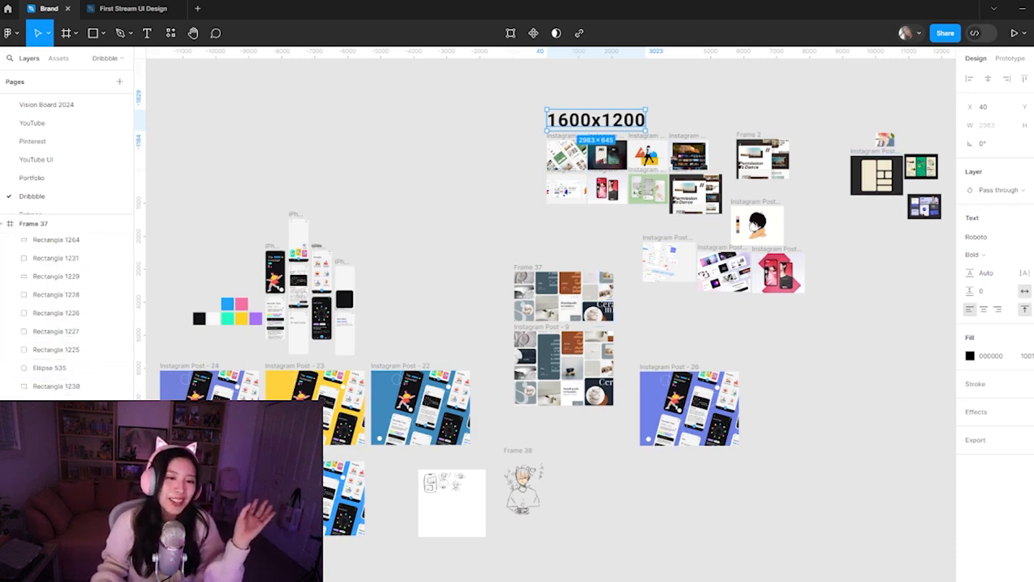
{"action": "left_click", "coordinate": [129, 8]}
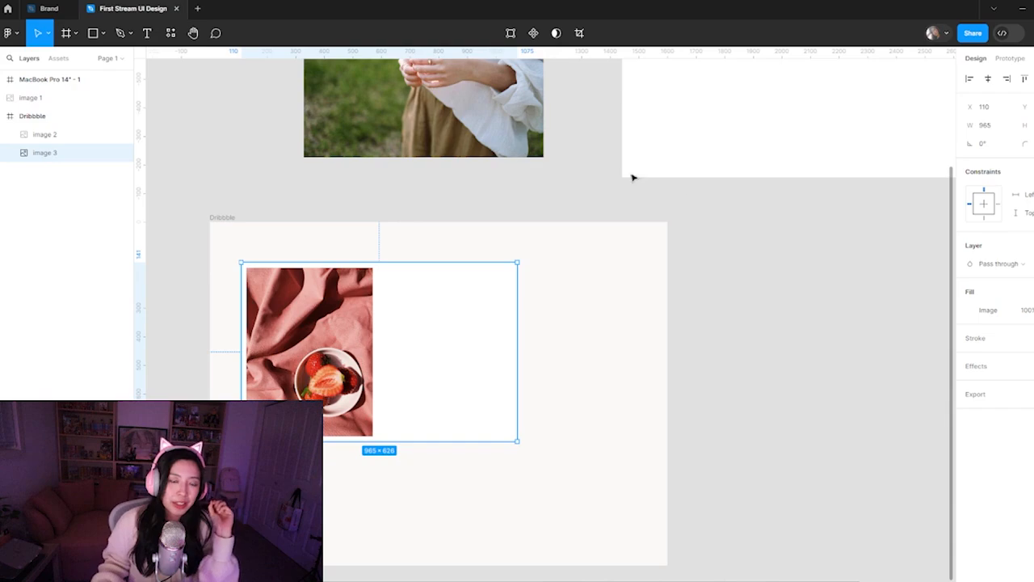
Move the photo of the person in the white blouse from above the Dribbble frame to the empty canvas on its right
{"action": "left_click", "coordinate": [509, 368]}
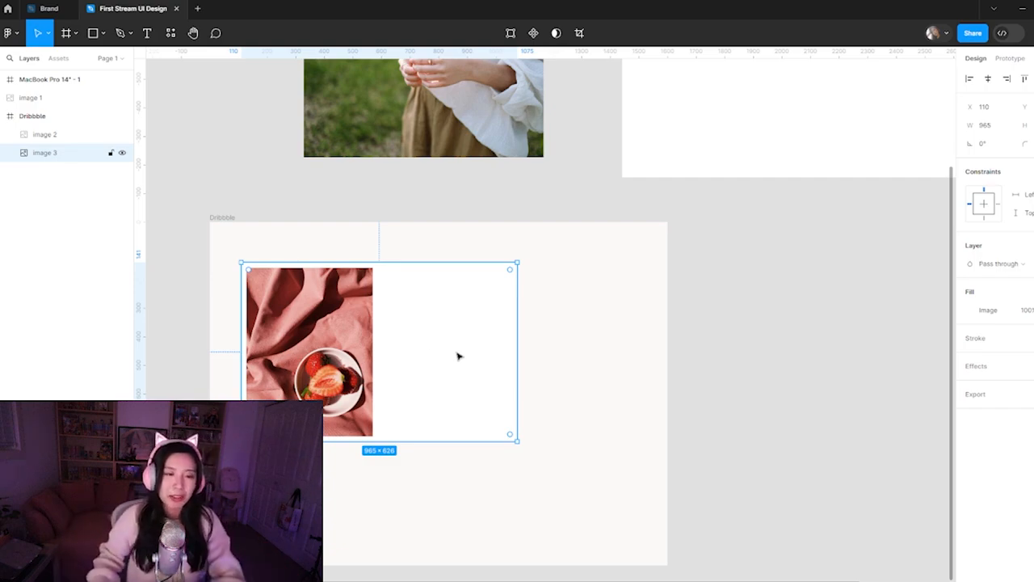
{"action": "left_click", "coordinate": [821, 361]}
{"action": "left_click", "coordinate": [441, 381]}
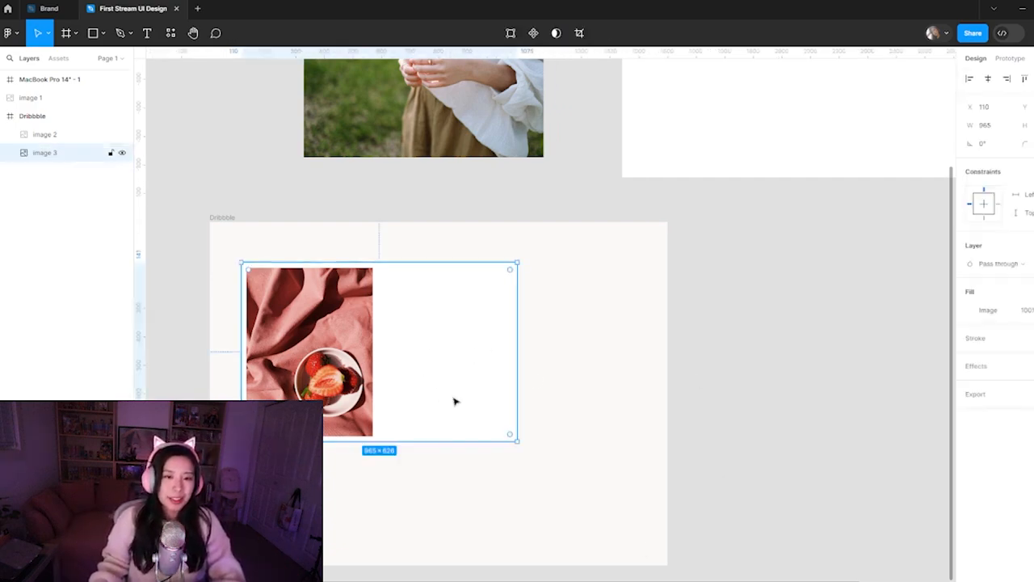
{"action": "left_click_drag", "start_coordinate": [479, 147], "coordinate": [880, 415]}
Duplicate the white image and place the copy in the lower-right part of the Dribbble frame
{"action": "left_click", "coordinate": [512, 421]}
{"action": "key", "text": "ctrl+d"}
{"action": "left_click_drag", "start_coordinate": [451, 318], "coordinate": [584, 426]}
{"action": "left_click", "coordinate": [386, 316]}
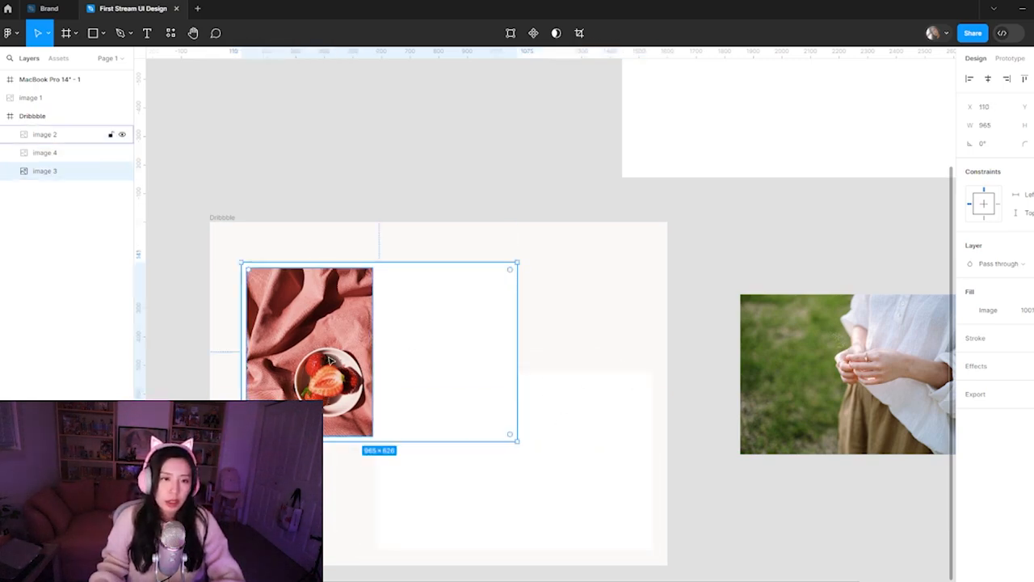
Scale the strawberry photo and its white image down together to about 704 × 457, keeping them in the Dribbble frame's upper-left area
{"action": "left_click", "coordinate": [352, 343], "text": "shift"}
{"action": "left_click_drag", "start_coordinate": [516, 441], "coordinate": [441, 391]}
{"action": "mouse_move", "coordinate": [358, 367]}
{"action": "left_mouse_down"}
{"action": "mouse_move", "coordinate": [365, 345]}
{"action": "mouse_move", "coordinate": [361, 369]}
{"action": "left_mouse_up"}
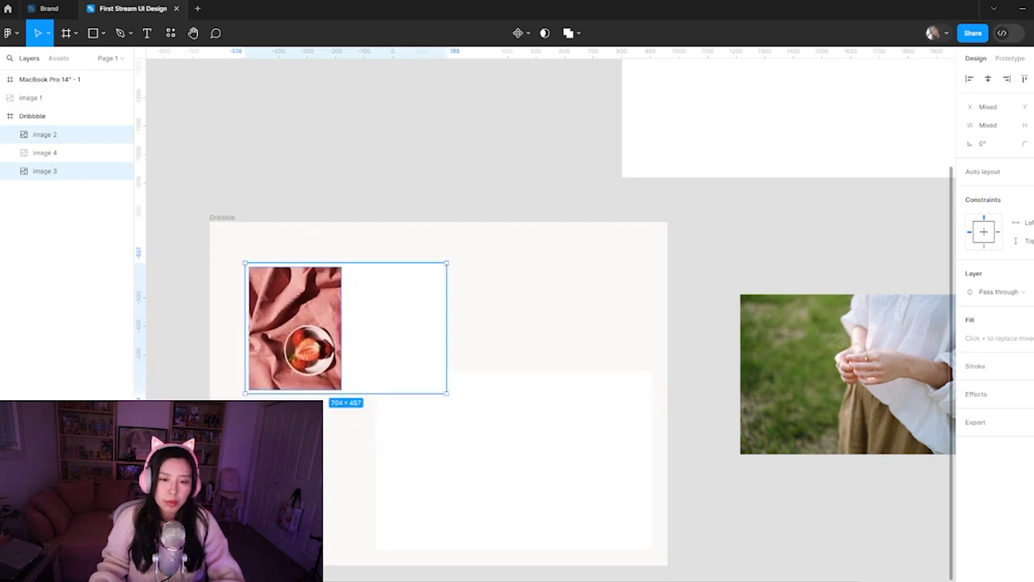
Switch to the browser, examine the Defispot swap modules shot on Dribbble for layout ideas, and close its tab
{"action": "mouse_move", "coordinate": [517, 556]}
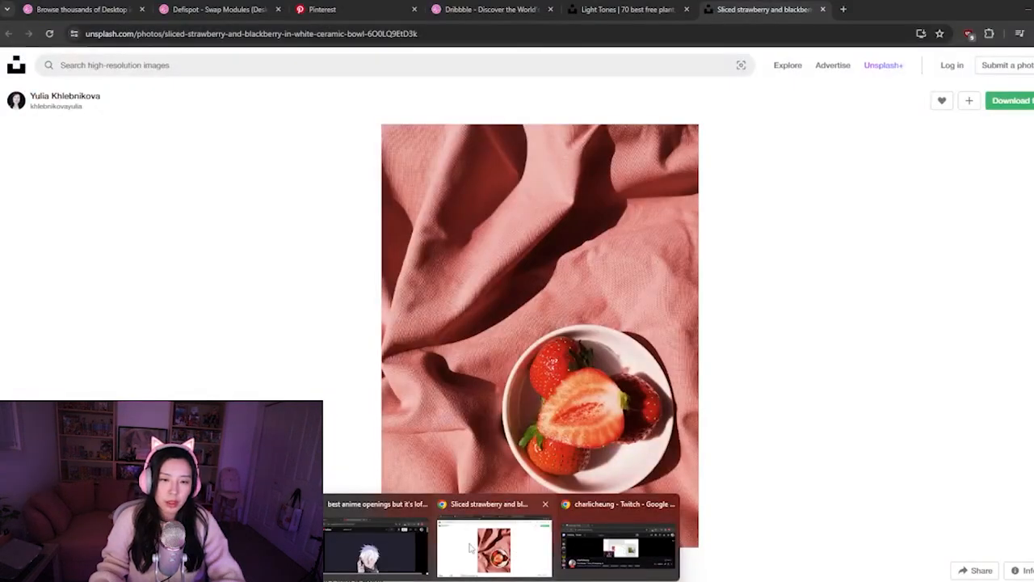
{"action": "left_click", "coordinate": [469, 543]}
{"action": "left_click", "coordinate": [626, 9]}
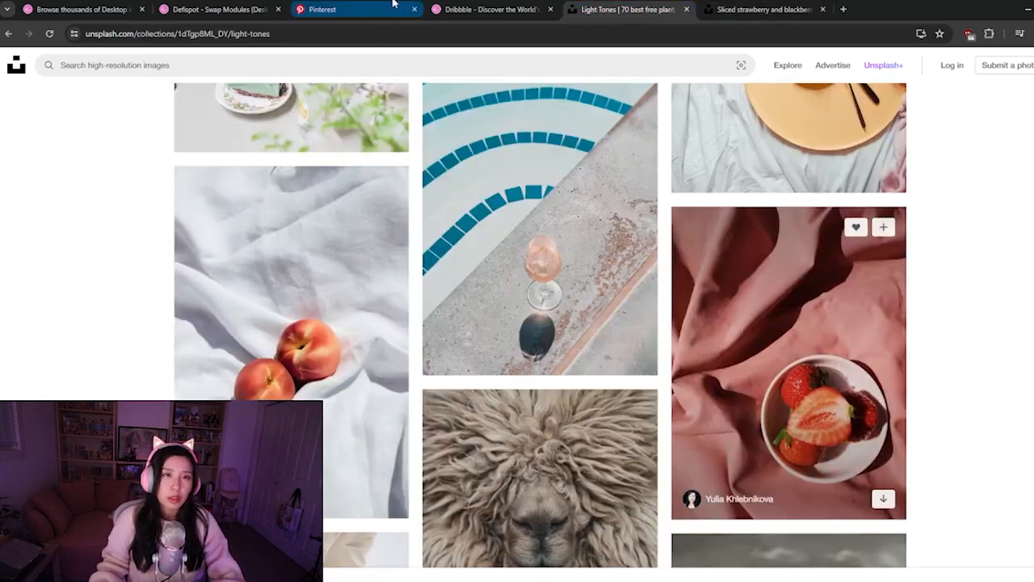
{"action": "left_click", "coordinate": [347, 6]}
{"action": "left_click", "coordinate": [474, 4]}
{"action": "left_click", "coordinate": [244, 6]}
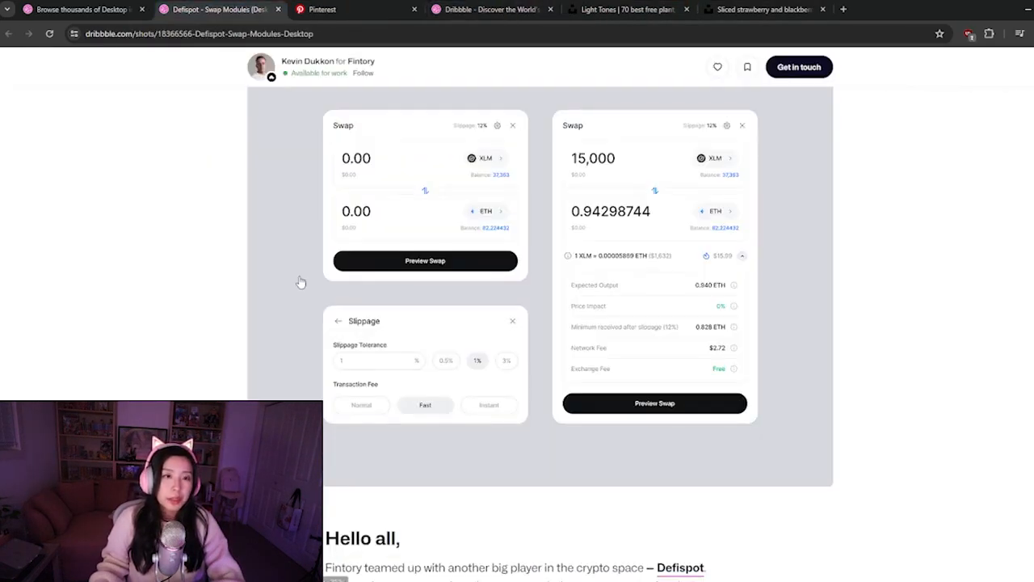
{"action": "scroll", "coordinate": [243, 300], "scroll_direction": "up", "scroll_amount": 2}
{"action": "scroll", "coordinate": [215, 282], "scroll_direction": "down", "scroll_amount": 3}
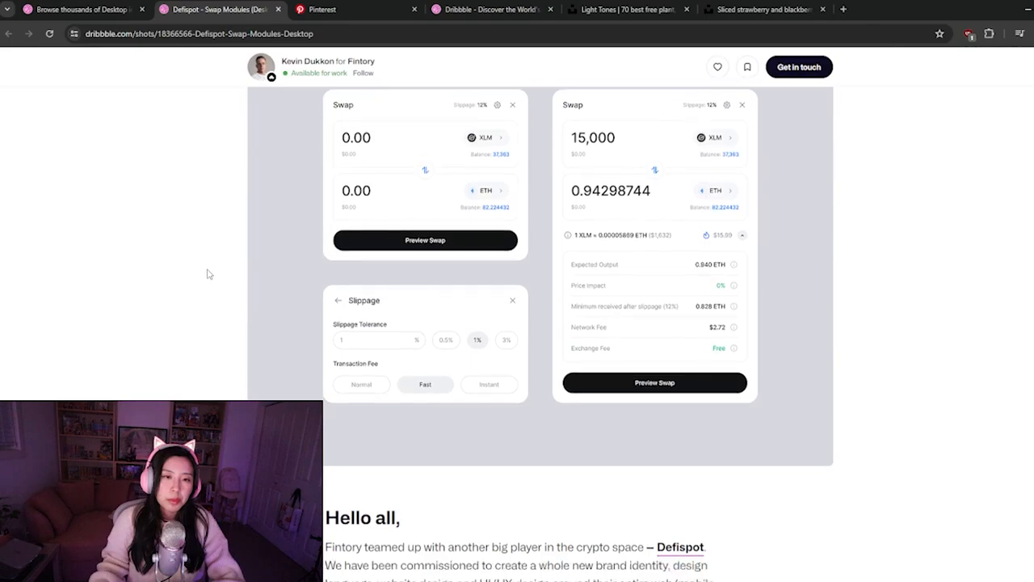
{"action": "scroll", "coordinate": [207, 275], "scroll_direction": "up", "scroll_amount": 3}
{"action": "left_click", "coordinate": [278, 9]}
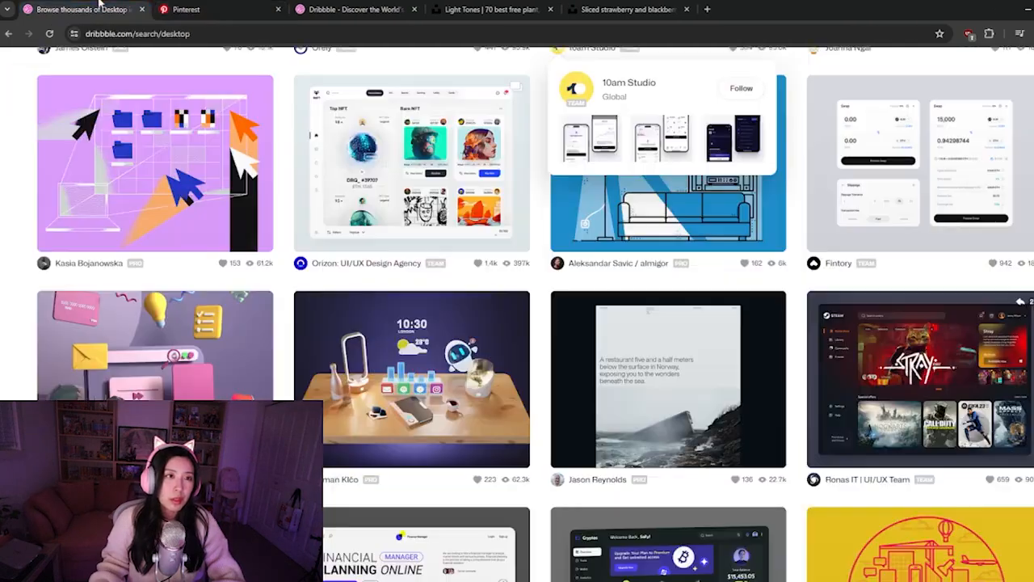
Browse the Dribbble desktop search results for layout inspiration
{"action": "scroll", "coordinate": [483, 306], "scroll_direction": "down", "scroll_amount": 5}
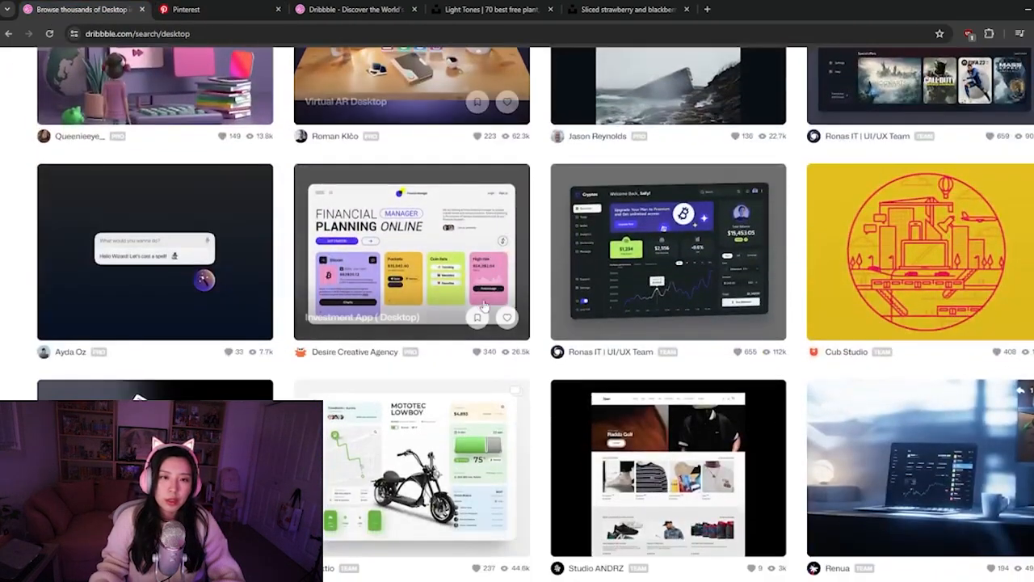
{"action": "scroll", "coordinate": [481, 304], "scroll_direction": "down", "scroll_amount": 3}
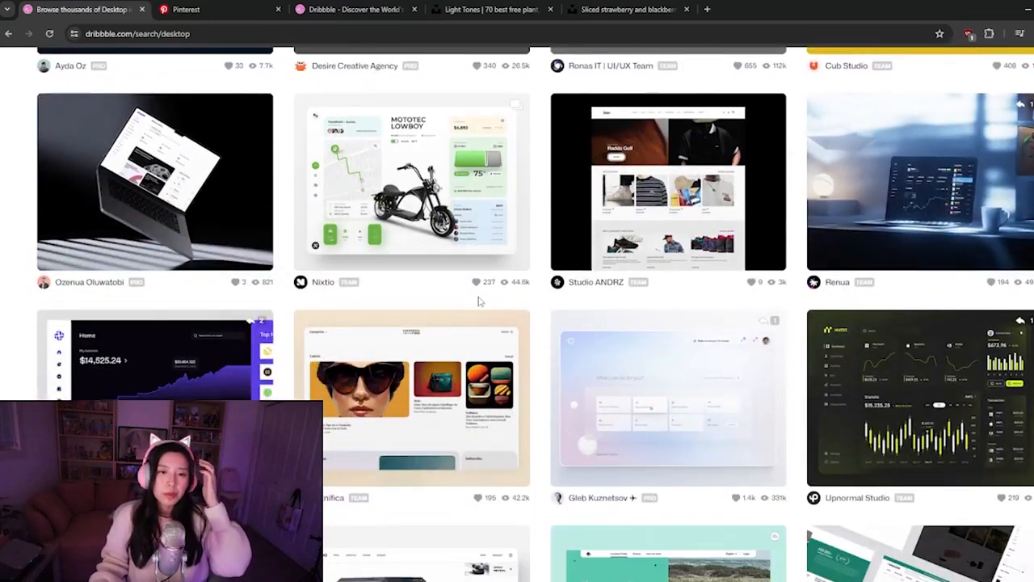
{"action": "scroll", "coordinate": [476, 299], "scroll_direction": "down", "scroll_amount": 3}
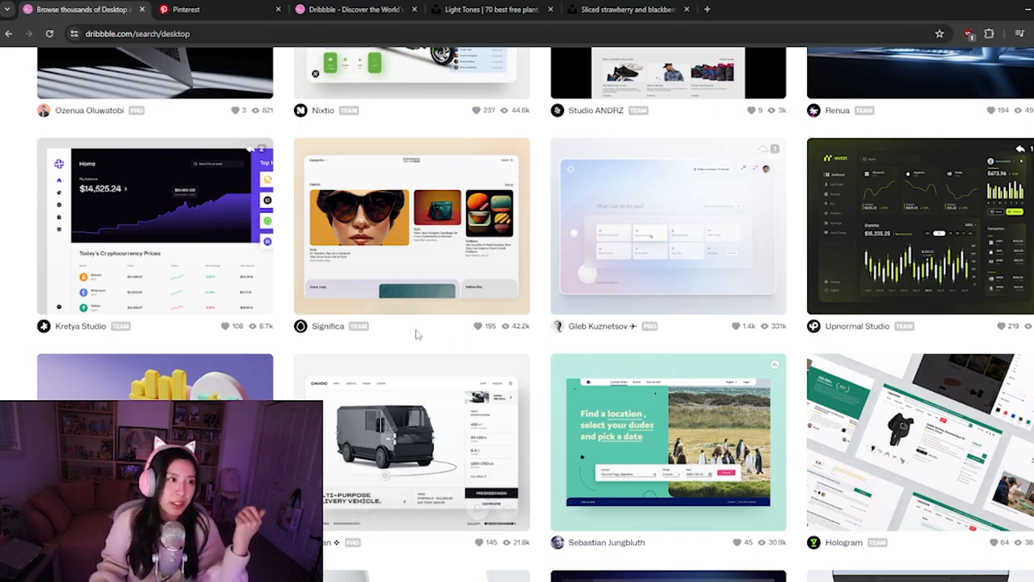
{"action": "scroll", "coordinate": [422, 329], "scroll_direction": "down", "scroll_amount": 5}
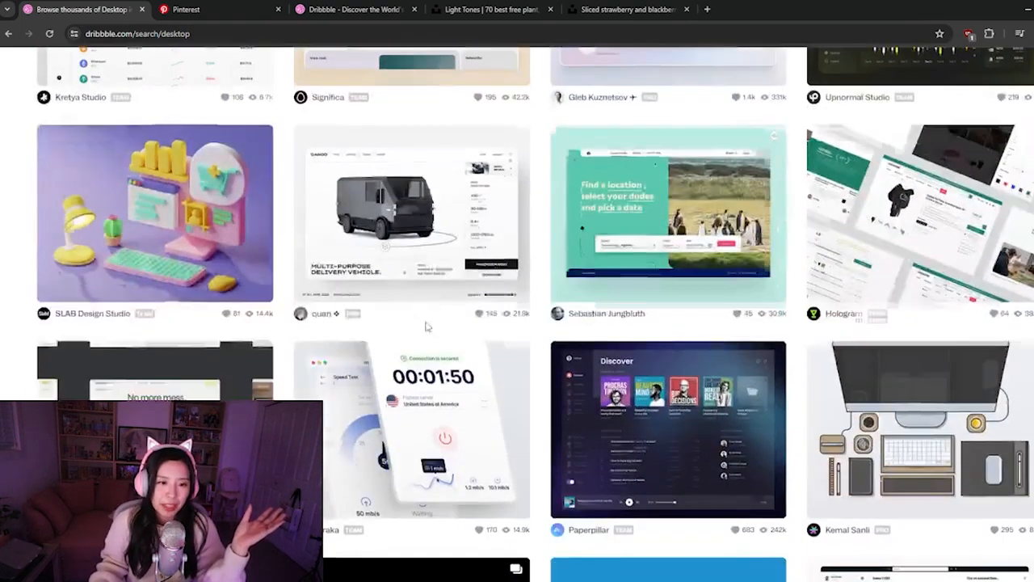
{"action": "scroll", "coordinate": [427, 327], "scroll_direction": "down", "scroll_amount": 1}
{"action": "scroll", "coordinate": [427, 328], "scroll_direction": "down", "scroll_amount": 1}
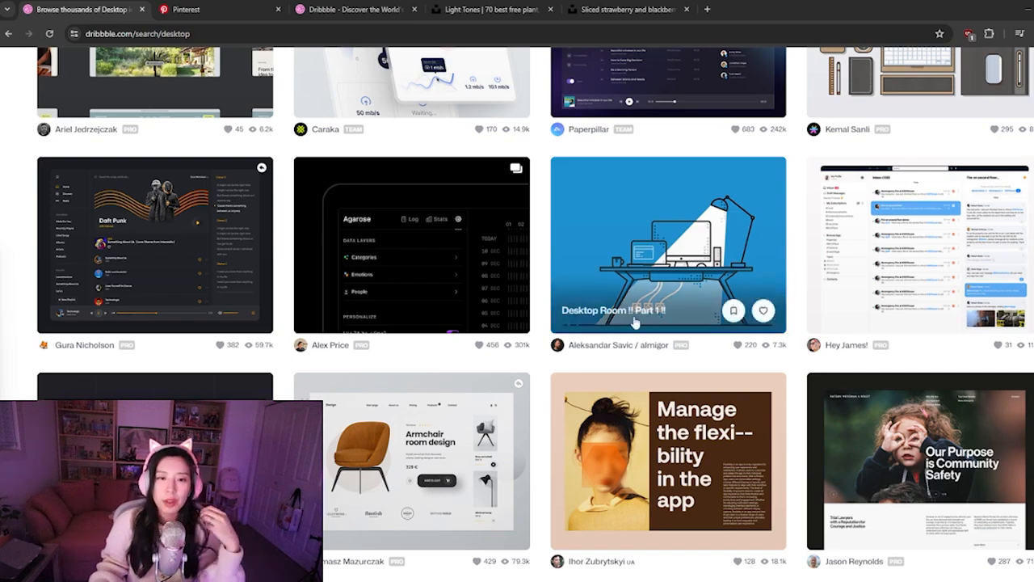
{"action": "scroll", "coordinate": [450, 266], "scroll_direction": "down", "scroll_amount": 2}
Open the Furniture - Board Desktop concept shot, examine its layout, and return to the search results
{"action": "left_click", "coordinate": [411, 393]}
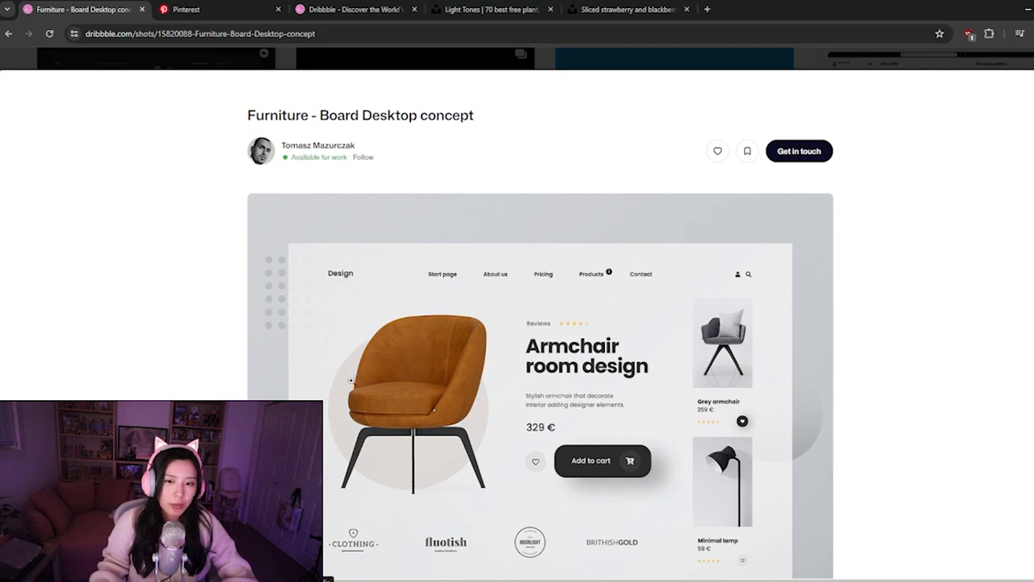
{"action": "scroll", "coordinate": [350, 380], "scroll_direction": "down", "scroll_amount": 2}
{"action": "scroll", "coordinate": [368, 420], "scroll_direction": "up", "scroll_amount": 2}
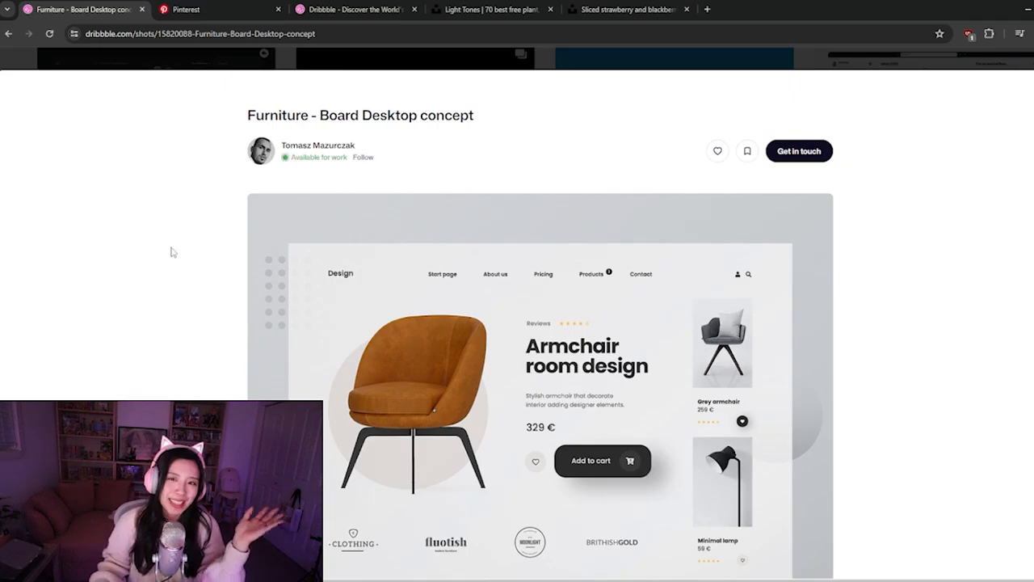
{"action": "key", "text": "alt+Left"}
Search Dribbble shots for "nature desktop" and glance through the results
{"action": "scroll", "coordinate": [540, 325], "scroll_direction": "down", "scroll_amount": 5}
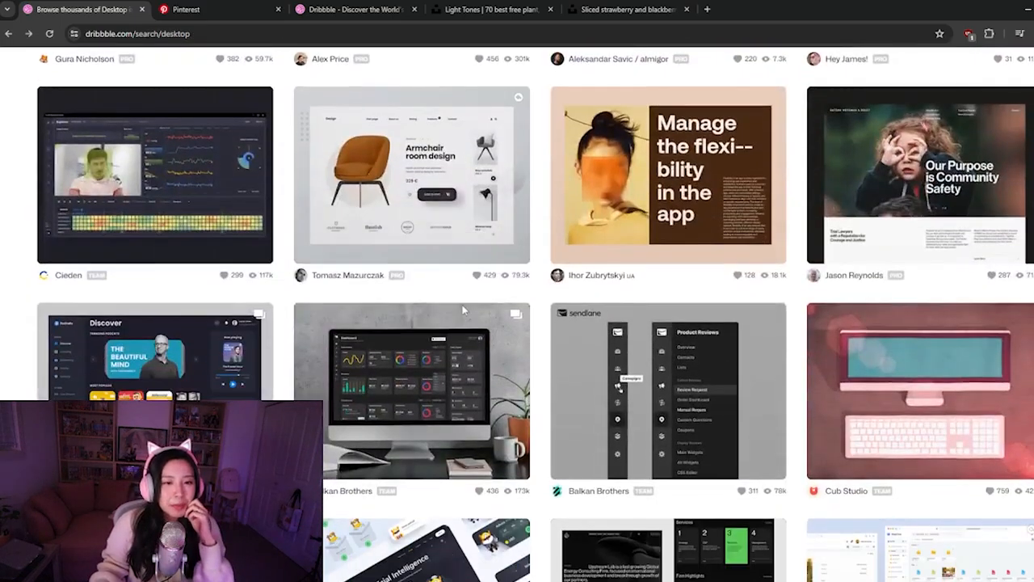
{"action": "scroll", "coordinate": [464, 310], "scroll_direction": "up", "scroll_amount": 20}
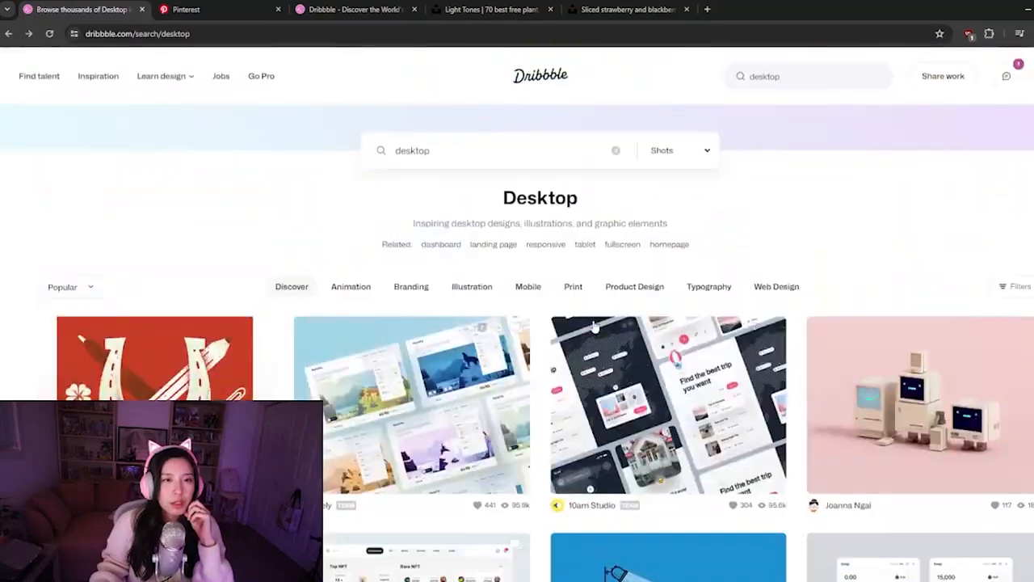
{"action": "left_click", "coordinate": [491, 145]}
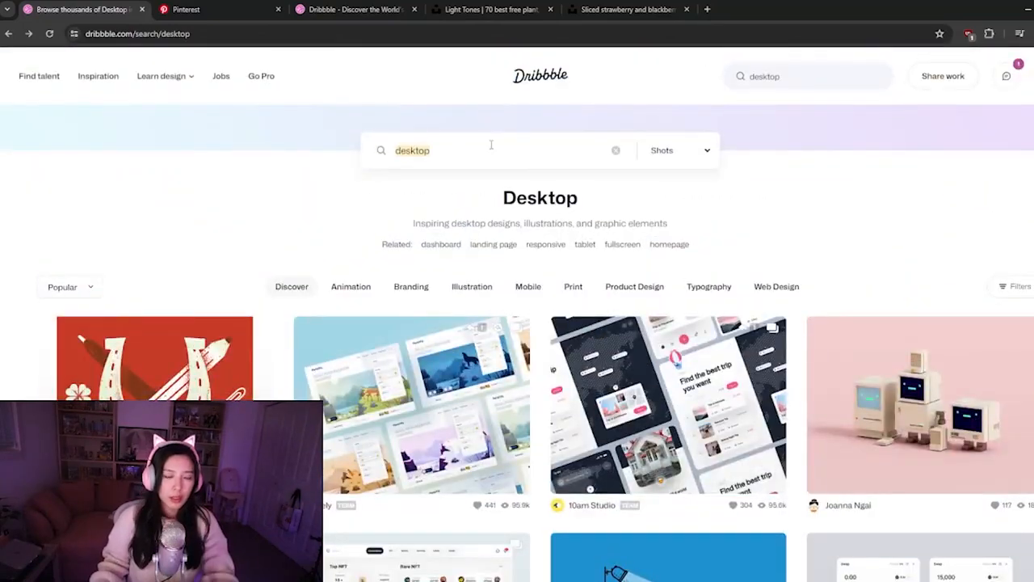
{"action": "type", "text": "nature"}
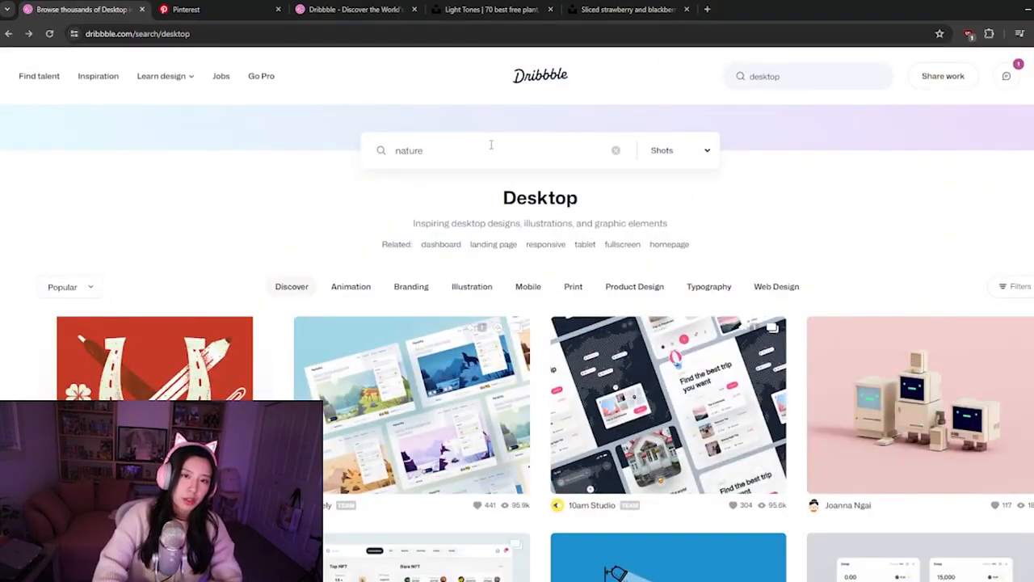
{"action": "type", "text": " desktop"}
{"action": "key", "text": "Return"}
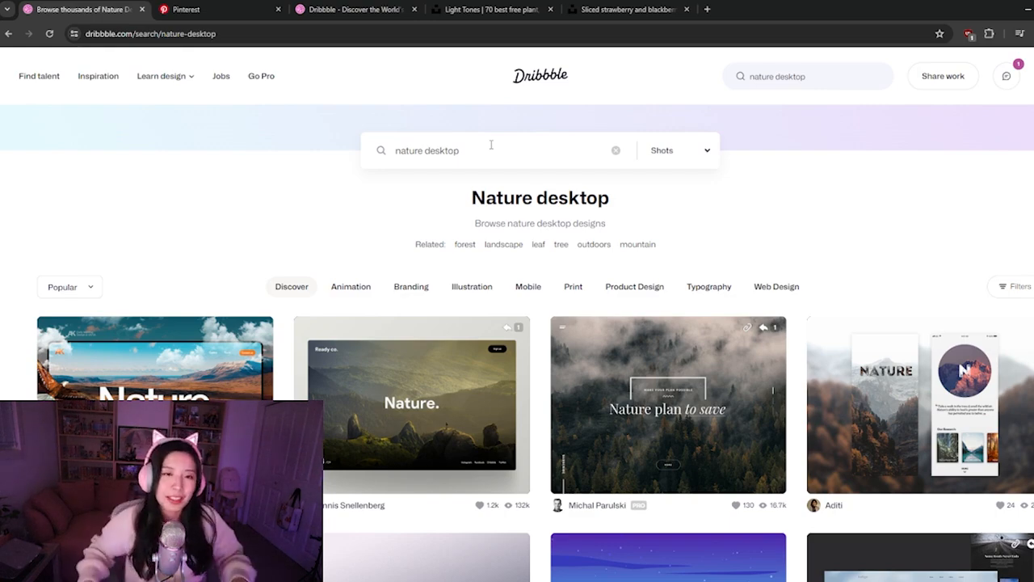
{"action": "scroll", "coordinate": [434, 231], "scroll_direction": "down", "scroll_amount": 3}
{"action": "scroll", "coordinate": [436, 234], "scroll_direction": "up", "scroll_amount": 3}
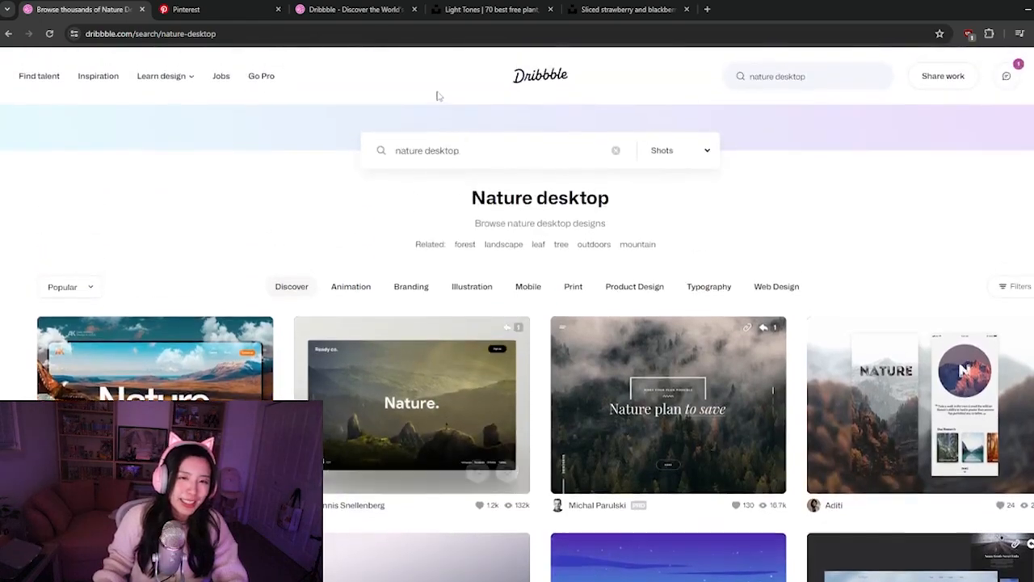
Search Dribbble shots for "minimalistic" and browse the results for design ideas
{"action": "double_click", "coordinate": [435, 152]}
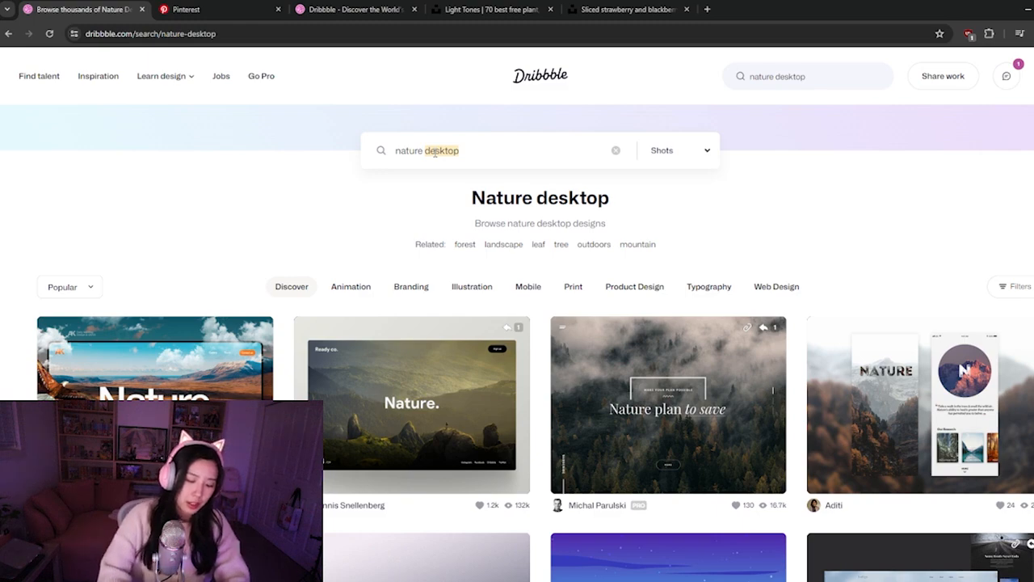
{"action": "key", "text": "ctrl+a"}
{"action": "type", "text": "minima"}
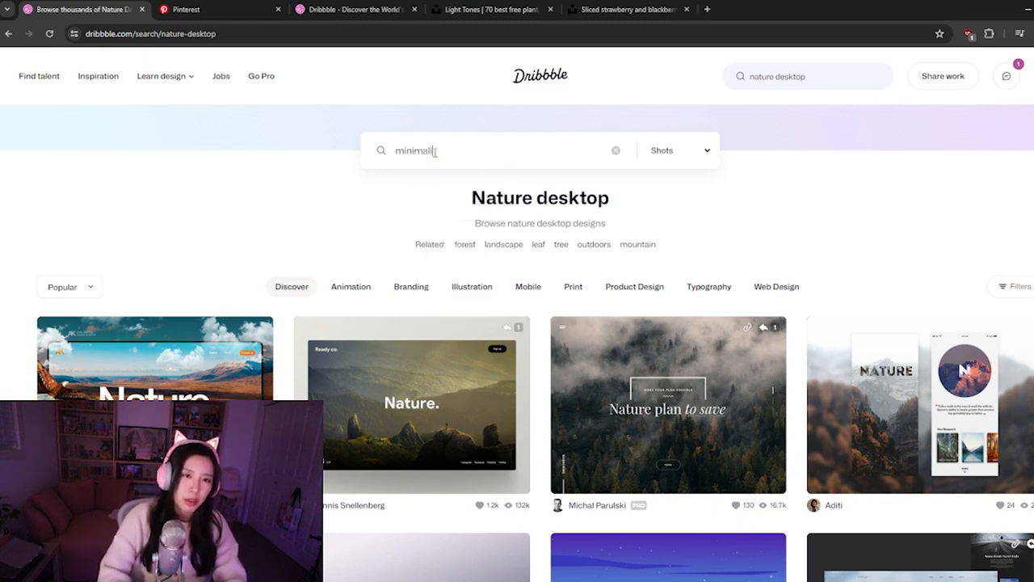
{"action": "type", "text": "listic"}
{"action": "key", "text": "Return"}
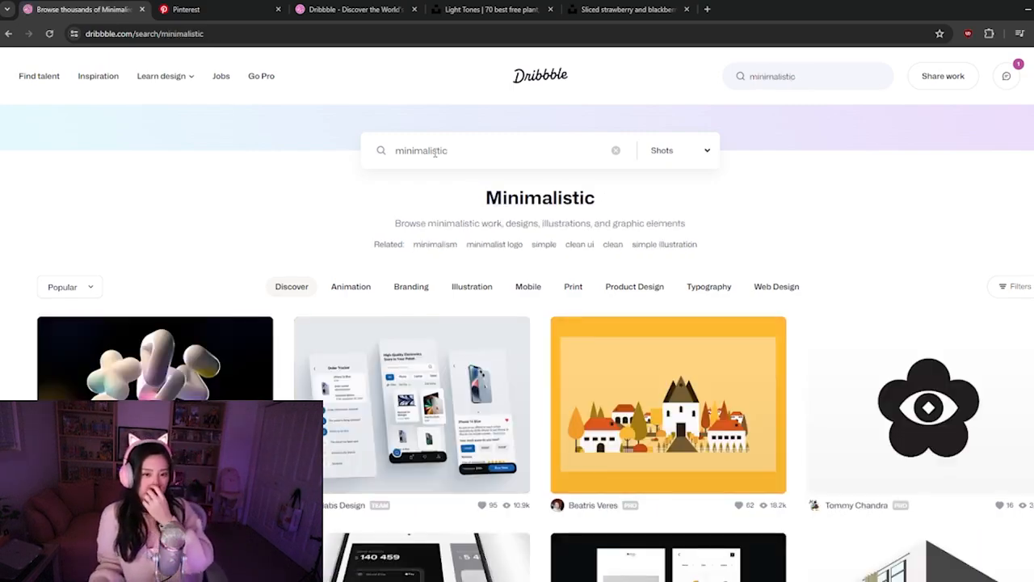
{"action": "scroll", "coordinate": [435, 154], "scroll_direction": "down", "scroll_amount": 5}
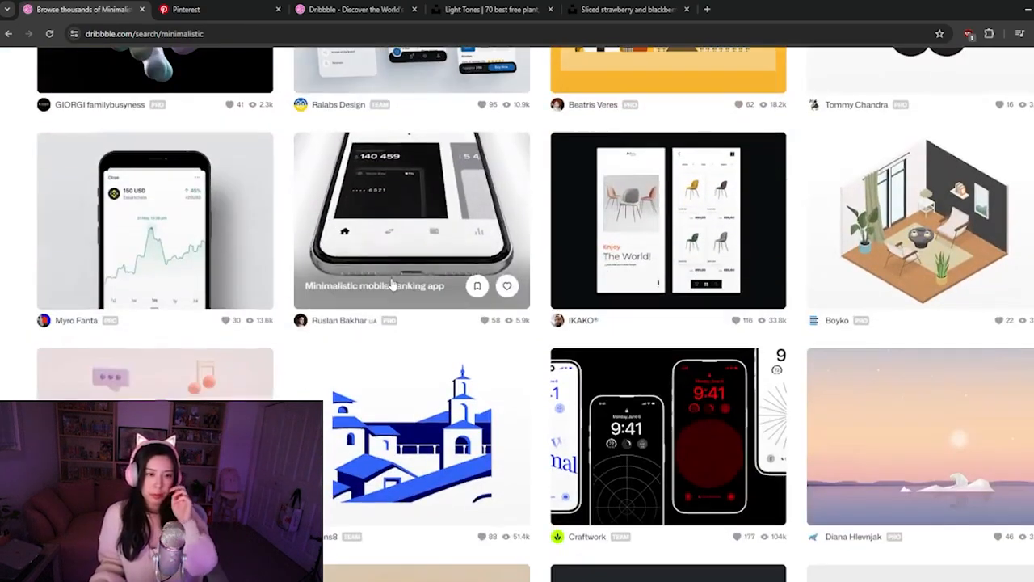
{"action": "scroll", "coordinate": [389, 288], "scroll_direction": "down", "scroll_amount": 5}
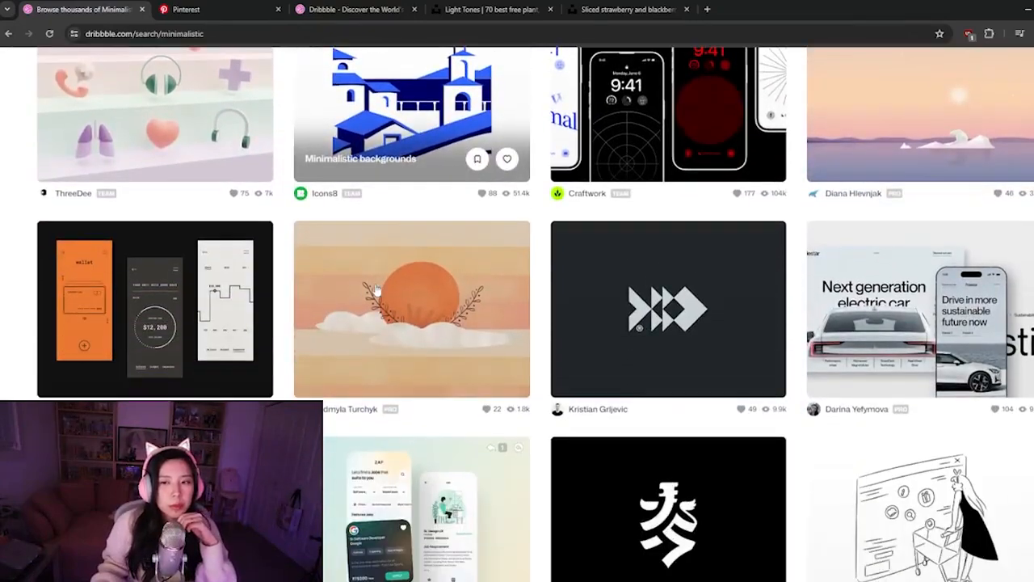
{"action": "scroll", "coordinate": [372, 287], "scroll_direction": "down", "scroll_amount": 3}
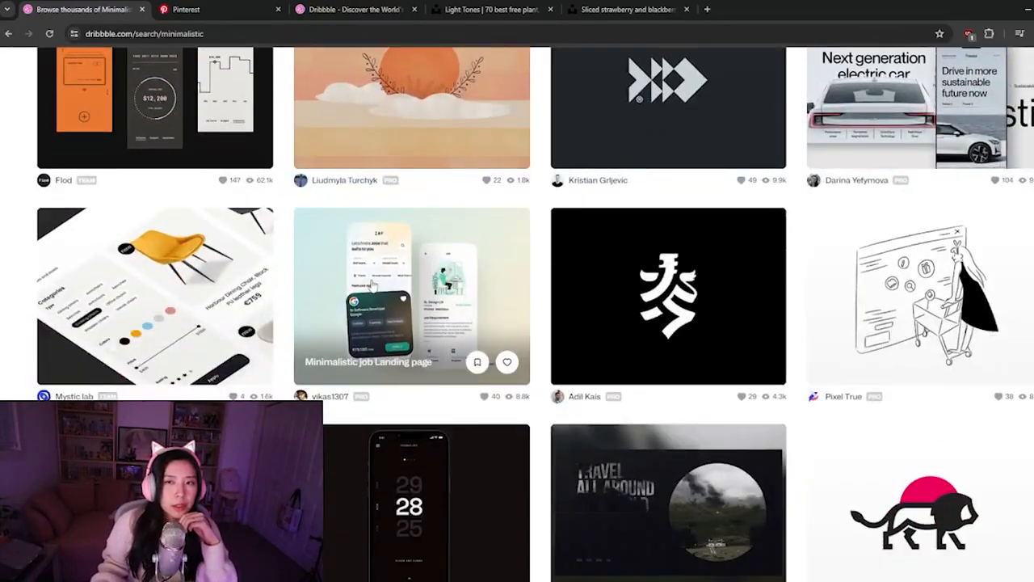
Browse the minimalistic results, open The Frames Minimalistic Landing Page shot, examine its layout, and return to the results
{"action": "scroll", "coordinate": [373, 285], "scroll_direction": "up", "scroll_amount": 1}
{"action": "scroll", "coordinate": [372, 284], "scroll_direction": "down", "scroll_amount": 8}
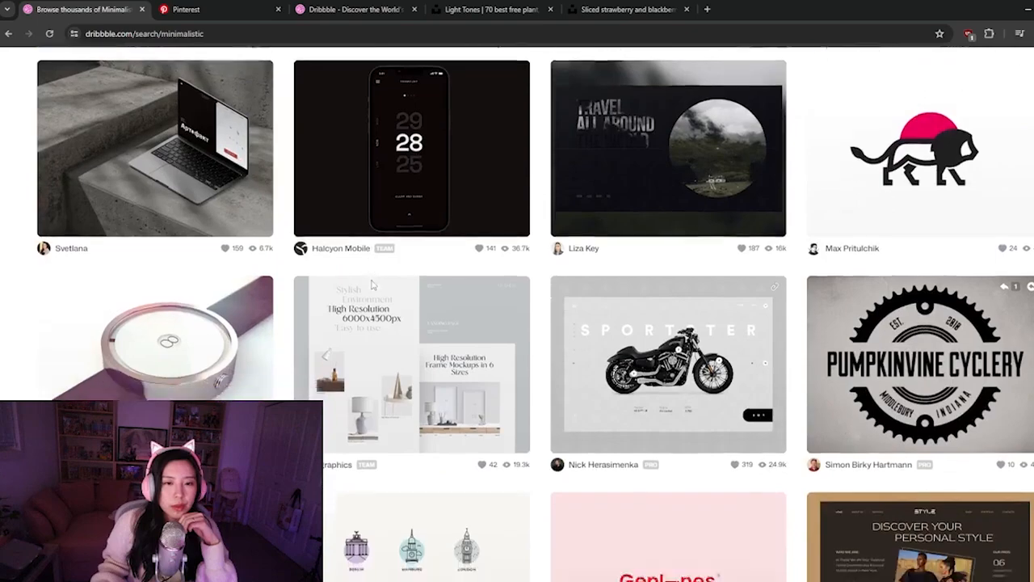
{"action": "scroll", "coordinate": [372, 285], "scroll_direction": "down", "scroll_amount": 2}
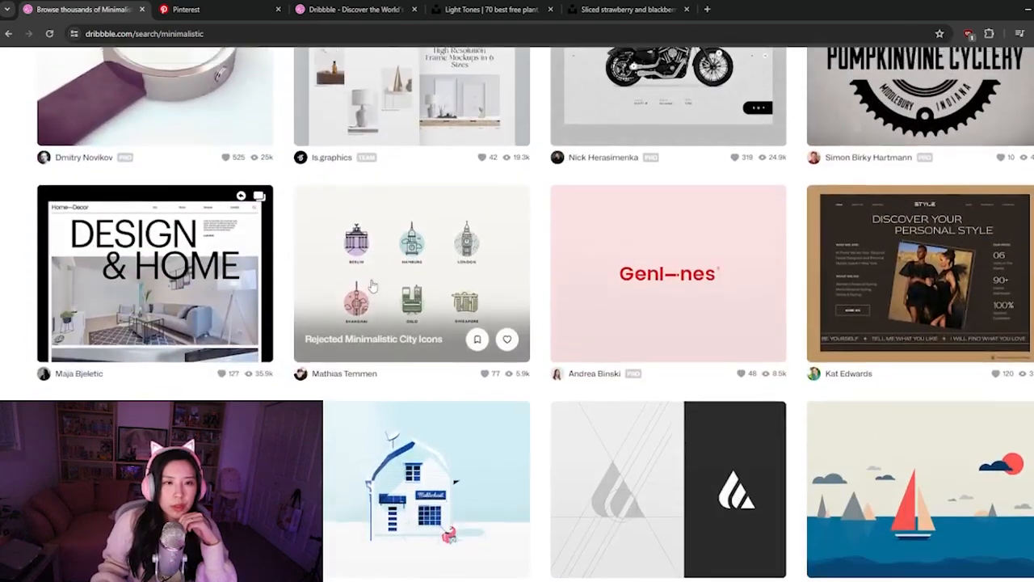
{"action": "scroll", "coordinate": [374, 288], "scroll_direction": "up", "scroll_amount": 4}
{"action": "left_click", "coordinate": [374, 291]}
{"action": "scroll", "coordinate": [473, 446], "scroll_direction": "down", "scroll_amount": 1}
{"action": "scroll", "coordinate": [473, 446], "scroll_direction": "down", "scroll_amount": 2}
{"action": "scroll", "coordinate": [473, 396], "scroll_direction": "up", "scroll_amount": 3}
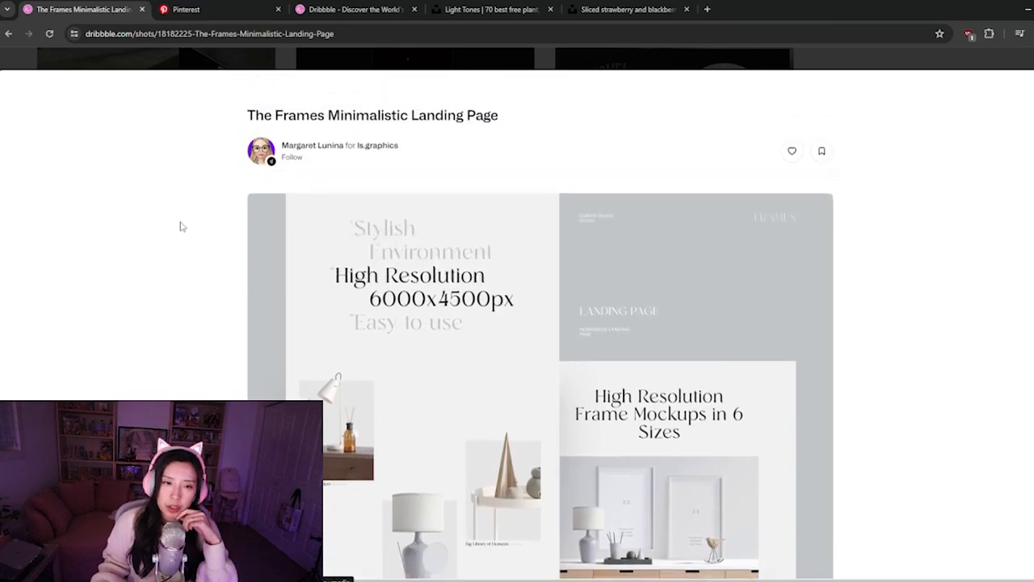
{"action": "key", "text": "alt+Left"}
Continue through the minimalistic results and open the Minimalistic E-Commerce Website shot
{"action": "scroll", "coordinate": [397, 318], "scroll_direction": "down", "scroll_amount": 5}
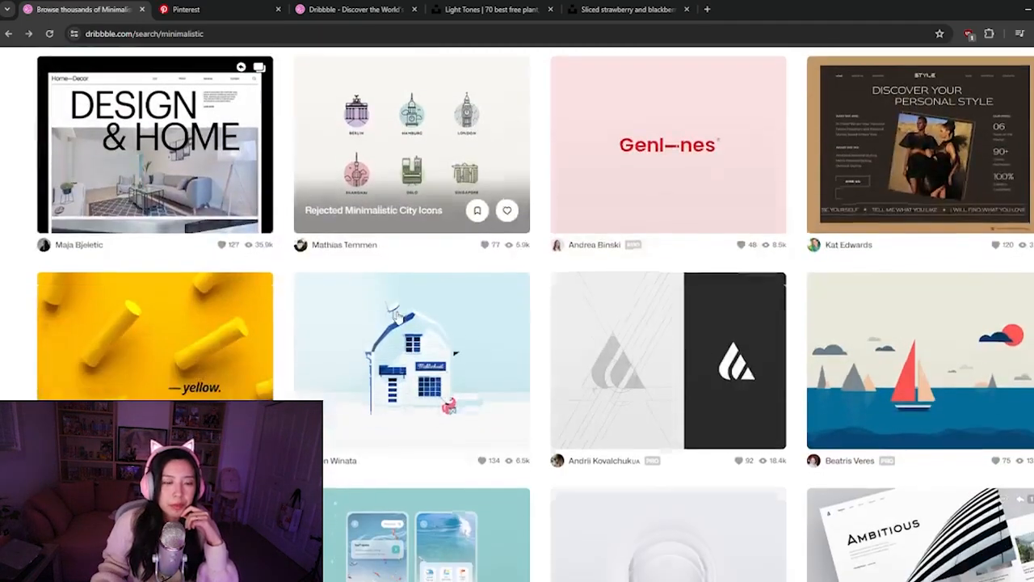
{"action": "scroll", "coordinate": [397, 318], "scroll_direction": "down", "scroll_amount": 7}
{"action": "scroll", "coordinate": [399, 318], "scroll_direction": "down", "scroll_amount": 4}
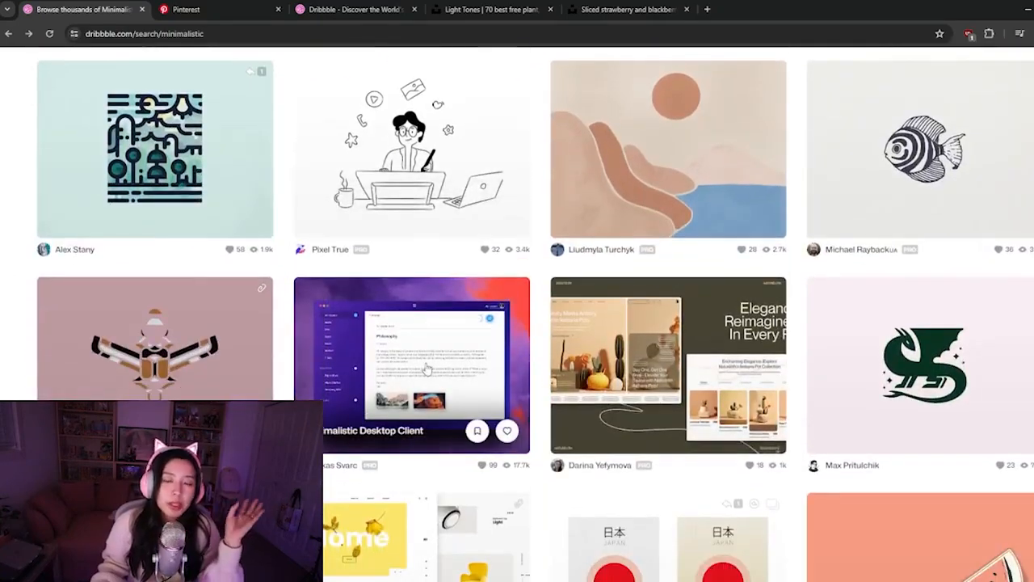
{"action": "scroll", "coordinate": [426, 369], "scroll_direction": "down", "scroll_amount": 2}
{"action": "left_click", "coordinate": [459, 386]}
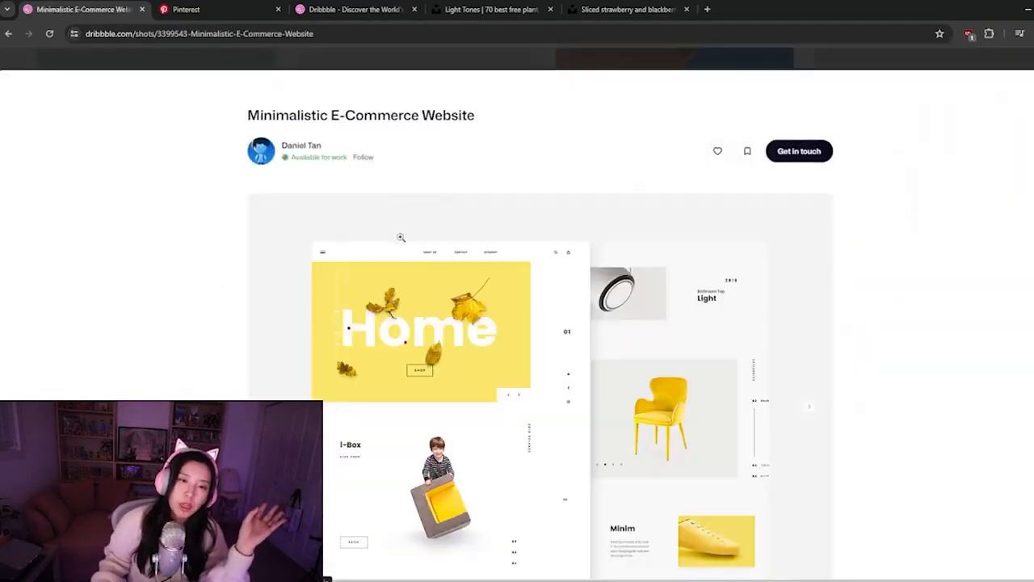
Examine all the images of the Minimalistic E-Commerce Website shot, then return to its overview image
{"action": "scroll", "coordinate": [288, 358], "scroll_direction": "down", "scroll_amount": 1}
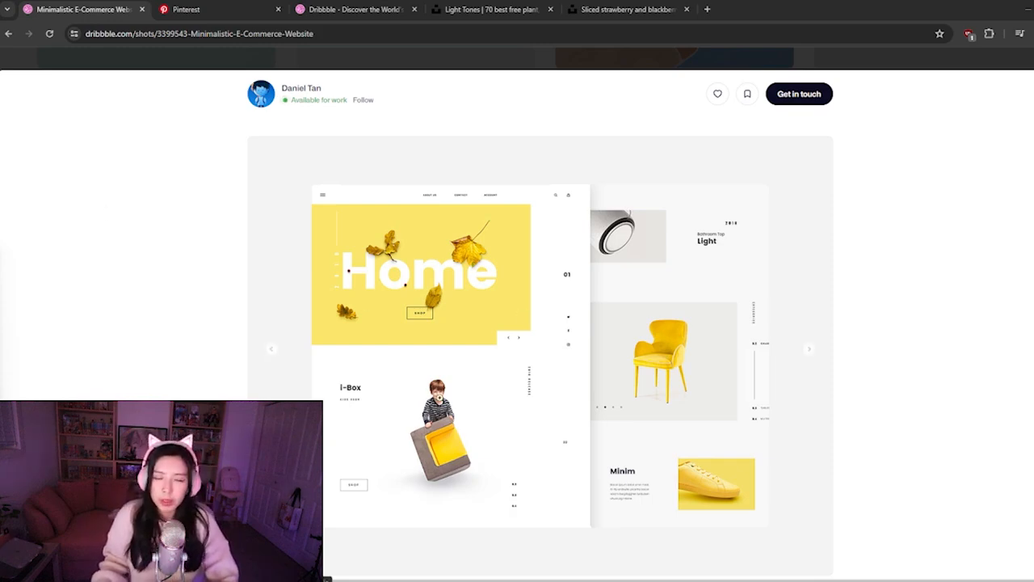
{"action": "left_click", "coordinate": [810, 356]}
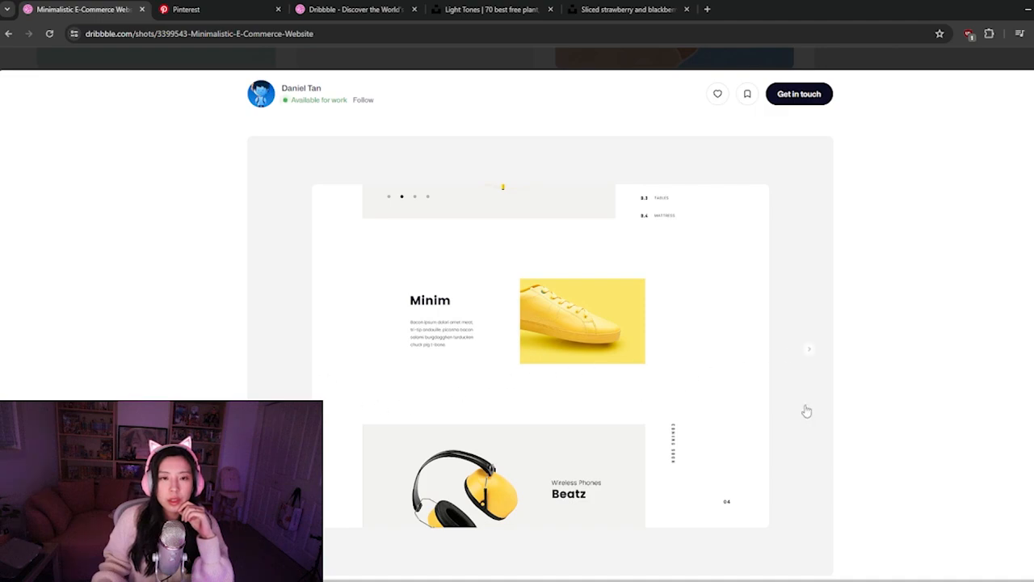
{"action": "left_click", "coordinate": [810, 355]}
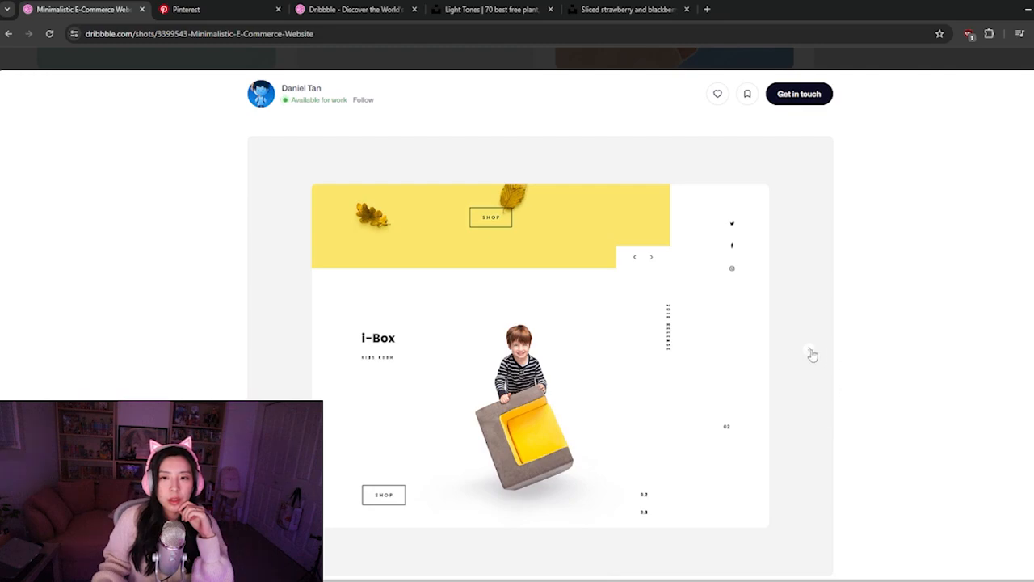
{"action": "left_click", "coordinate": [273, 356]}
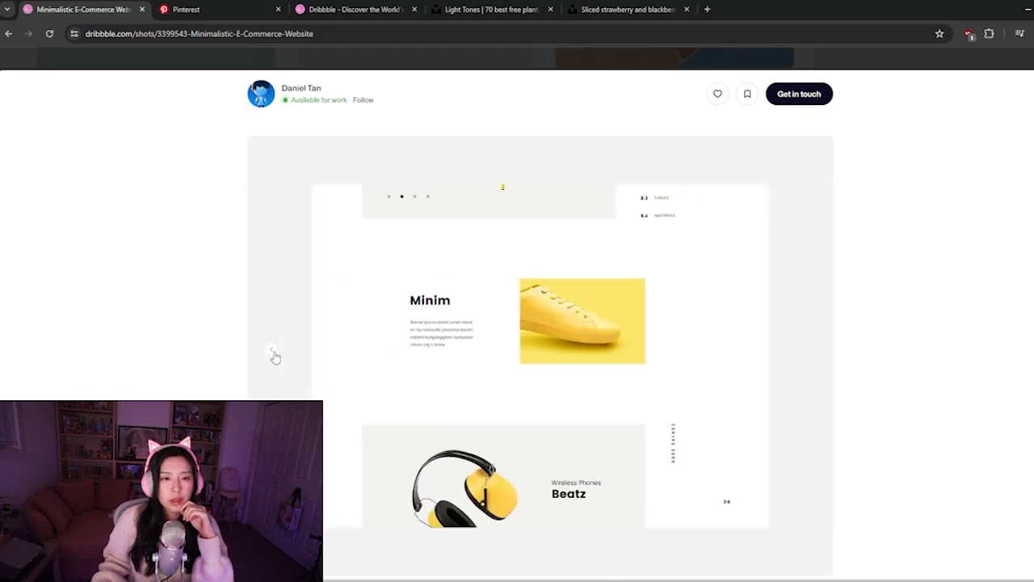
{"action": "left_click", "coordinate": [275, 357]}
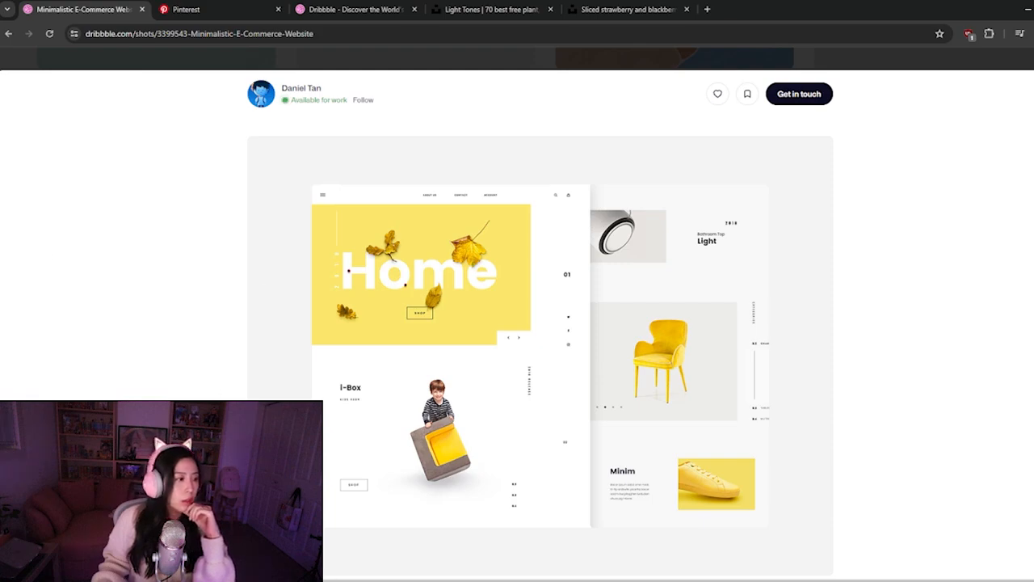
{"action": "scroll", "coordinate": [453, 388], "scroll_direction": "down", "scroll_amount": 3}
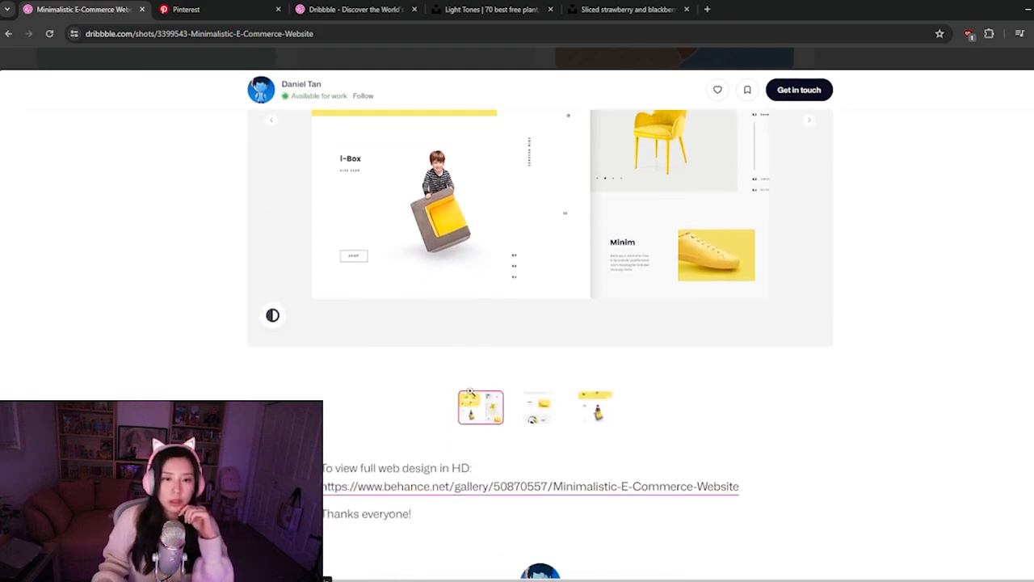
{"action": "scroll", "coordinate": [334, 453], "scroll_direction": "up", "scroll_amount": 3}
{"action": "scroll", "coordinate": [335, 452], "scroll_direction": "down", "scroll_amount": 1}
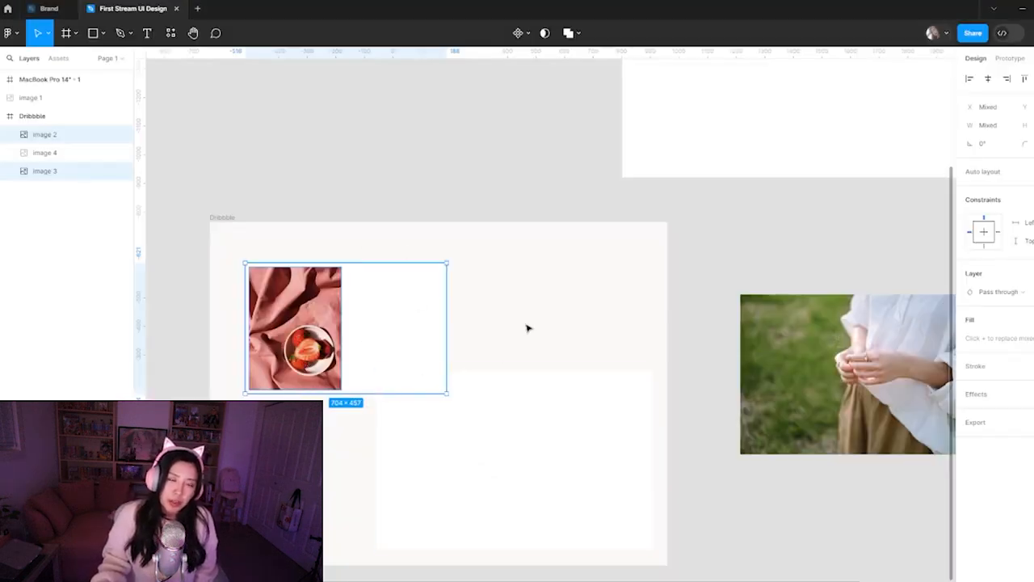
Switch to Figma and move the larger white placeholder out of the Dribbble frame onto the canvas above it
{"action": "left_click", "coordinate": [535, 307]}
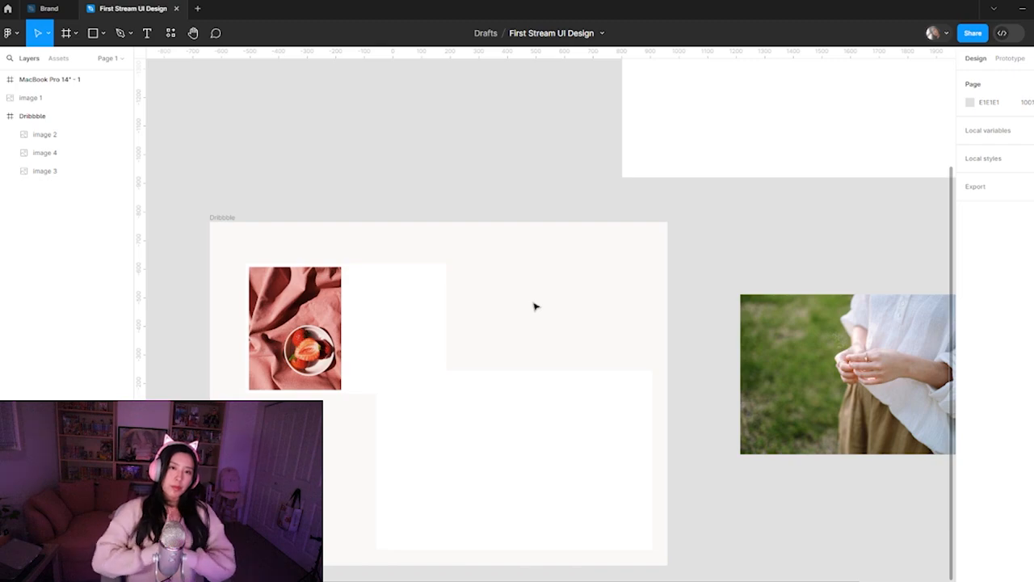
{"action": "left_click", "coordinate": [526, 429]}
{"action": "left_click_drag", "start_coordinate": [526, 429], "coordinate": [442, 93]}
{"action": "left_click_drag", "start_coordinate": [531, 284], "coordinate": [468, 206]}
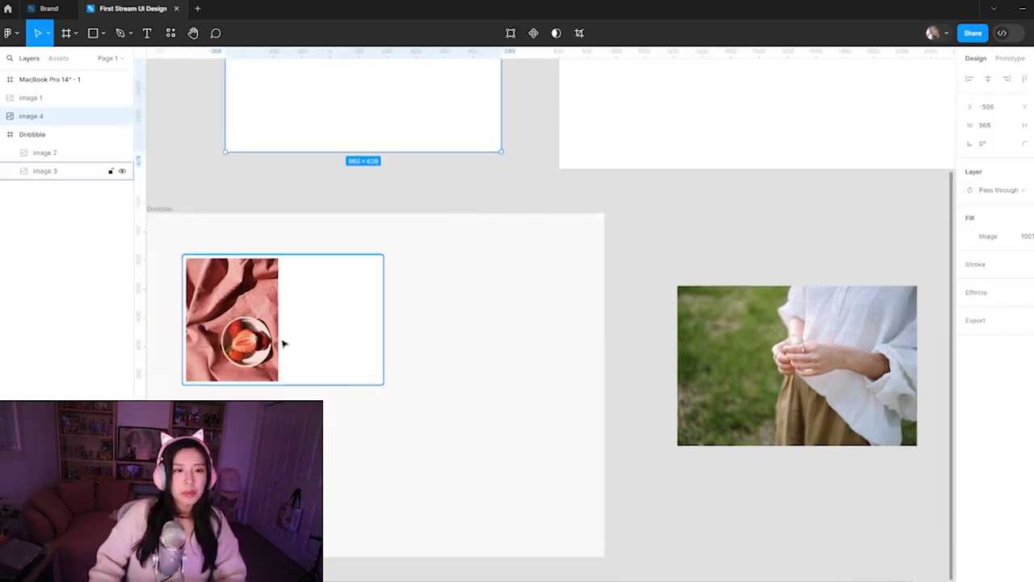
Reposition the remaining white placeholder in the Dribbble frame and enlarge it into a central panel of about 1040 × 825
{"action": "left_click", "coordinate": [325, 369]}
{"action": "left_click", "coordinate": [273, 339], "text": "shift"}
{"action": "left_click_drag", "start_coordinate": [334, 335], "coordinate": [390, 367]}
{"action": "left_click", "coordinate": [434, 415]}
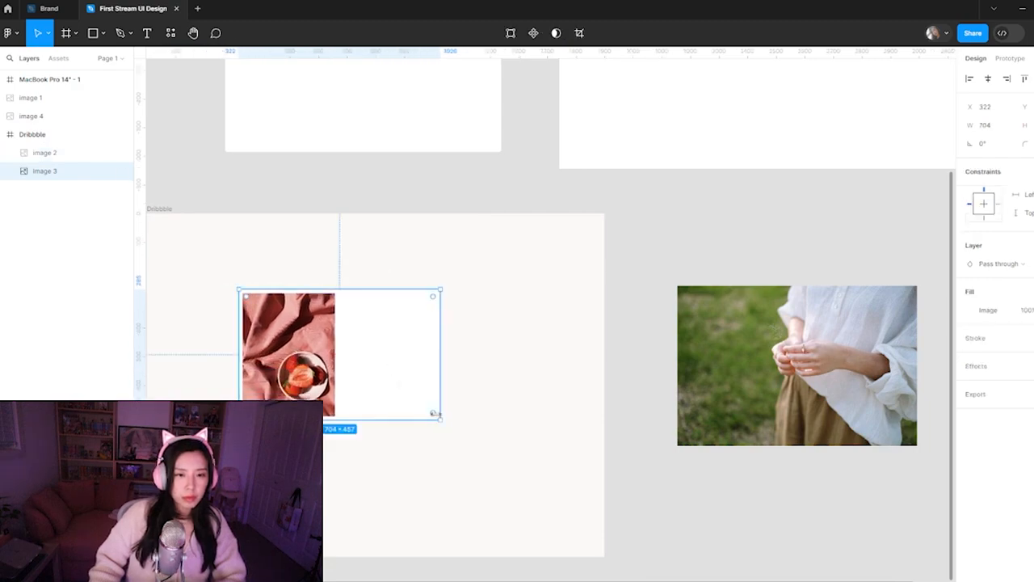
{"action": "left_click_drag", "start_coordinate": [439, 418], "coordinate": [538, 506]}
{"action": "left_click_drag", "start_coordinate": [332, 424], "coordinate": [237, 437]}
{"action": "left_click", "coordinate": [396, 365]}
{"action": "left_click_drag", "start_coordinate": [430, 366], "coordinate": [425, 382]}
{"action": "left_click", "coordinate": [233, 416]}
{"action": "left_click", "coordinate": [444, 437]}
{"action": "left_click_drag", "start_coordinate": [447, 445], "coordinate": [448, 466]}
{"action": "left_click_drag", "start_coordinate": [446, 415], "coordinate": [448, 408]}
Place the strawberry photo on the white panel and enlarge it to about 472 × 628
{"action": "left_click_drag", "start_coordinate": [209, 397], "coordinate": [386, 303]}
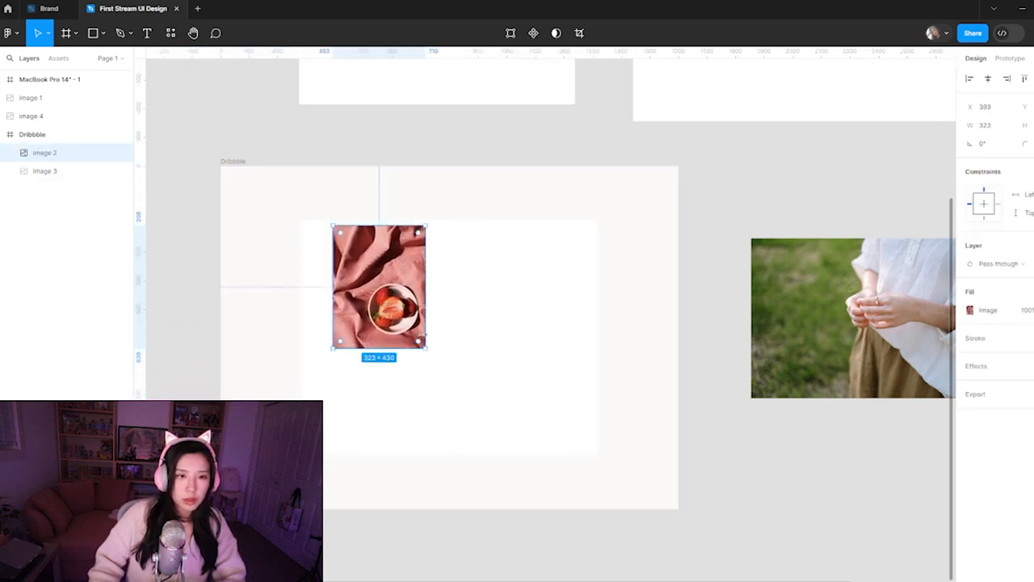
{"action": "mouse_move", "coordinate": [427, 350]}
{"action": "left_mouse_down"}
{"action": "mouse_move", "coordinate": [469, 406]}
{"action": "mouse_move", "coordinate": [410, 357]}
{"action": "left_mouse_up"}
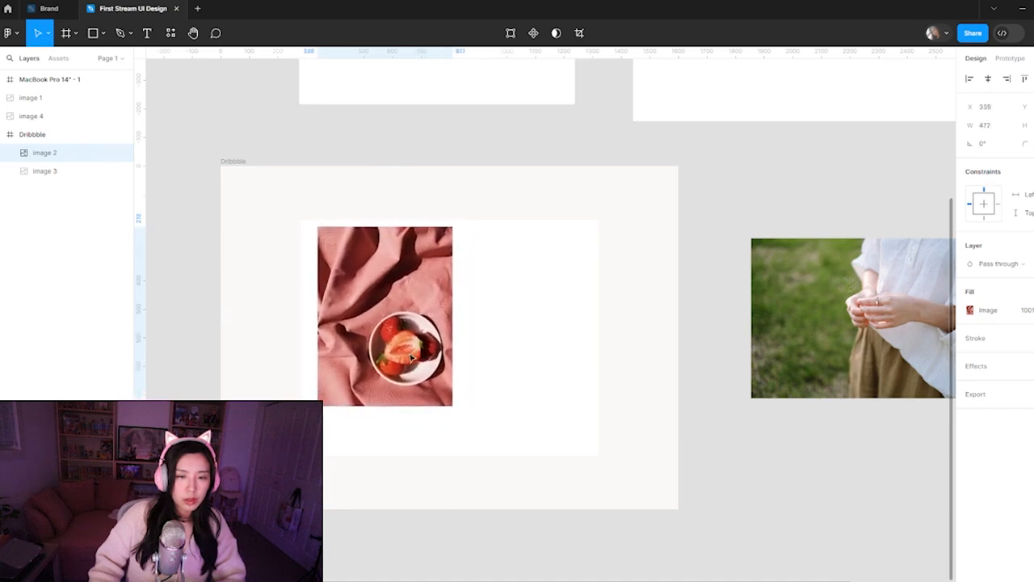
Scale the outdoor photo down to about 531 wide, try placing it in the Dribbble frame, and undo the placement
{"action": "left_click", "coordinate": [724, 383]}
{"action": "left_click", "coordinate": [832, 342]}
{"action": "left_click_drag", "start_coordinate": [839, 337], "coordinate": [716, 371]}
{"action": "left_click_drag", "start_coordinate": [782, 383], "coordinate": [410, 434]}
{"action": "left_click_drag", "start_coordinate": [257, 326], "coordinate": [363, 397]}
{"action": "key", "text": "ctrl+z"}
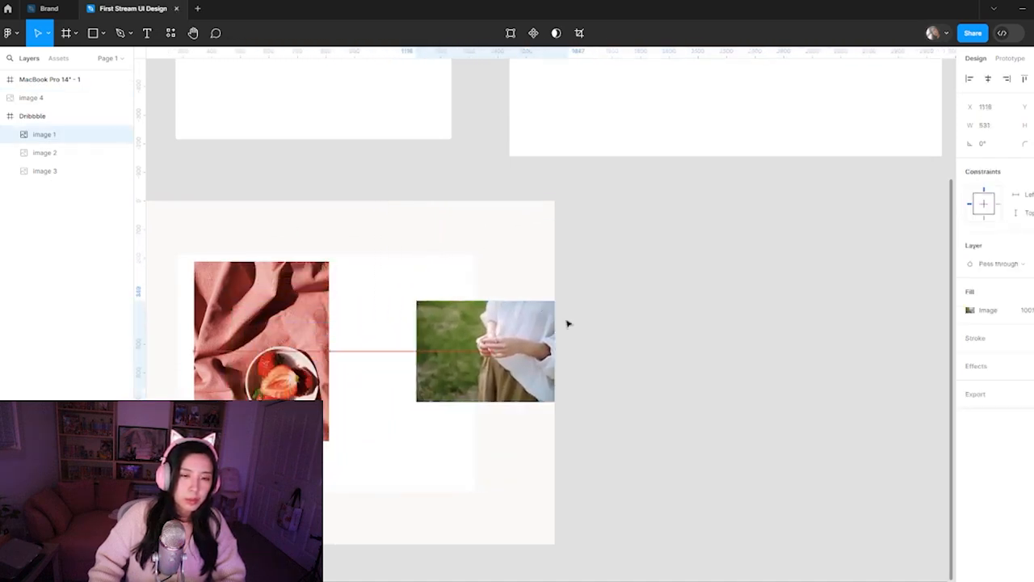
{"action": "key", "text": "ctrl+z"}
Duplicate the large white panel inside the Dribbble frame and change the copy's image fill to the solid dark colour 332929
{"action": "left_click", "coordinate": [335, 121]}
{"action": "left_click", "coordinate": [406, 367]}
{"action": "left_click_drag", "start_coordinate": [361, 357], "coordinate": [558, 366], "text": "alt"}
{"action": "left_click", "coordinate": [973, 313]}
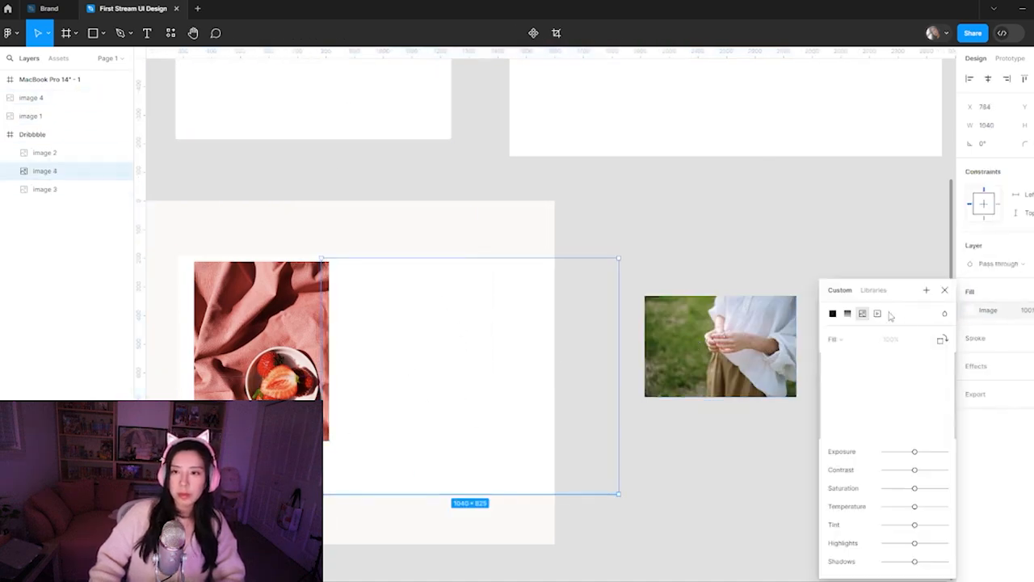
{"action": "left_click", "coordinate": [833, 313]}
{"action": "left_click_drag", "start_coordinate": [833, 299], "coordinate": [1029, 330]}
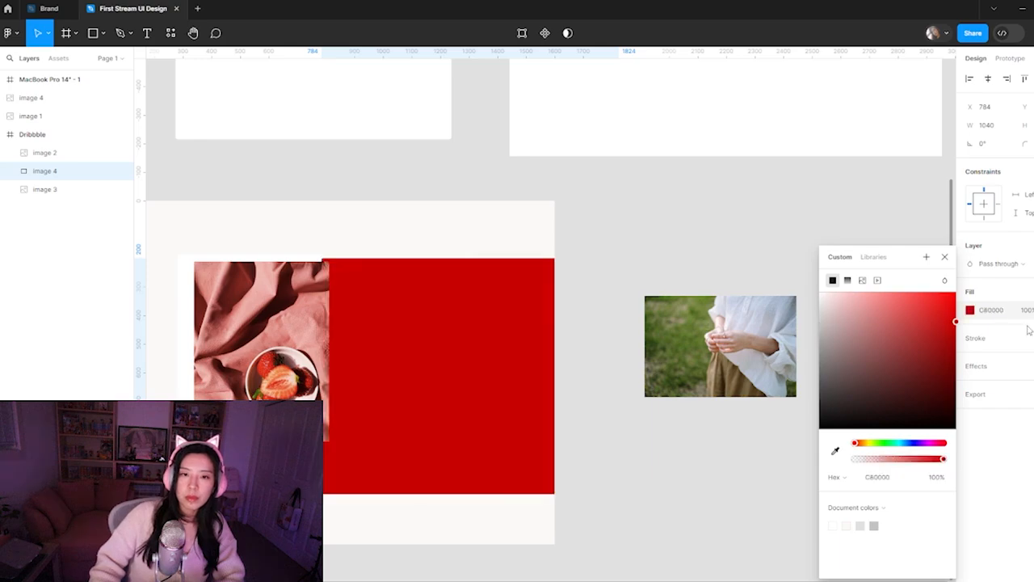
{"action": "left_click_drag", "start_coordinate": [911, 327], "coordinate": [846, 401]}
{"action": "left_click", "coordinate": [784, 226]}
Resize the dark panel to about 568 × 319 and place it near the lower-right corner of the Dribbble frame
{"action": "left_click_drag", "start_coordinate": [418, 366], "coordinate": [458, 381]}
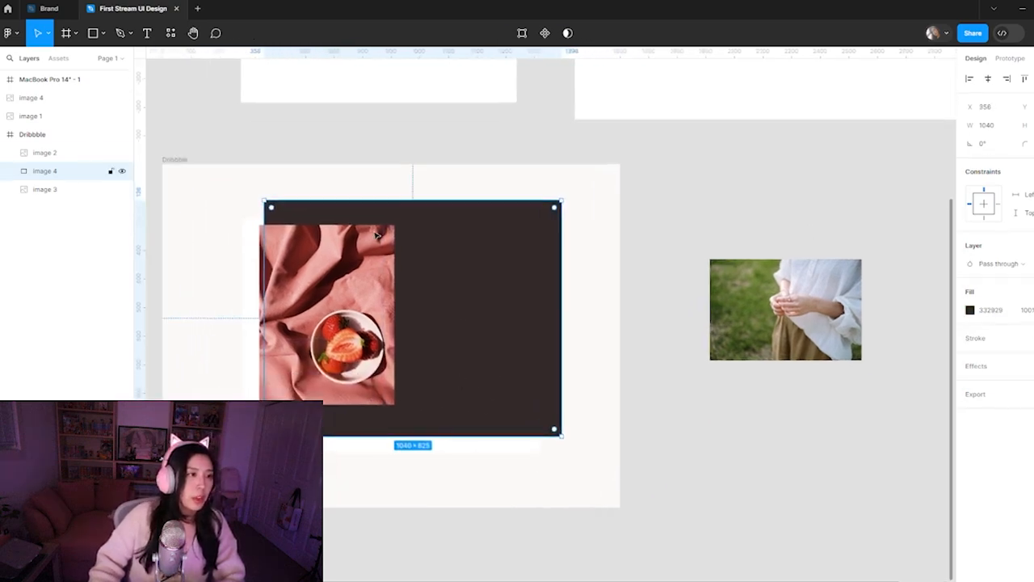
{"action": "left_click_drag", "start_coordinate": [458, 203], "coordinate": [457, 346]}
{"action": "left_click_drag", "start_coordinate": [261, 379], "coordinate": [441, 445]}
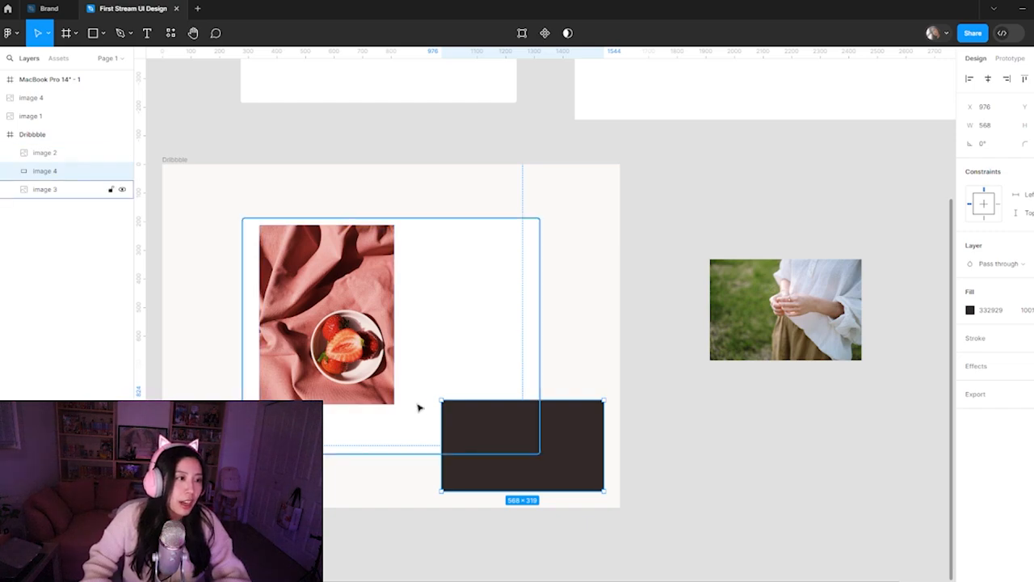
{"action": "left_click", "coordinate": [688, 478]}
{"action": "left_click", "coordinate": [530, 461]}
{"action": "left_click", "coordinate": [631, 494]}
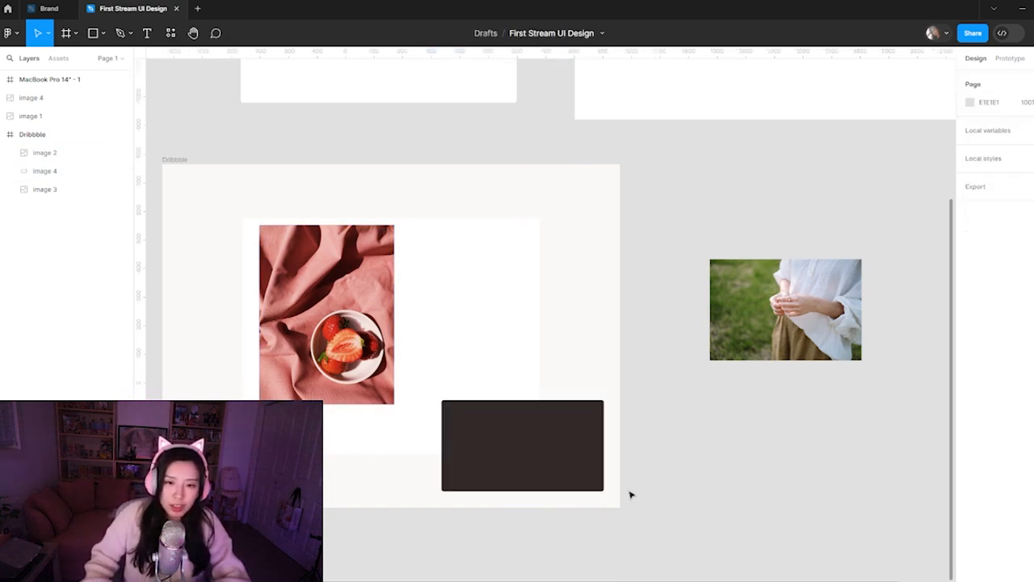
{"action": "left_click", "coordinate": [567, 451]}
{"action": "left_click_drag", "start_coordinate": [678, 430], "coordinate": [704, 423]}
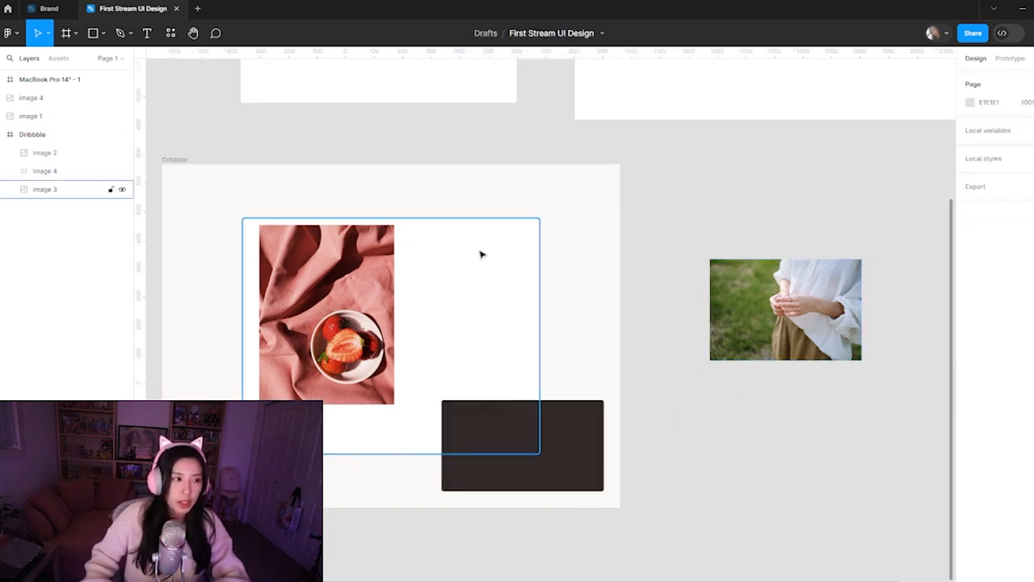
{"action": "left_click_drag", "start_coordinate": [548, 353], "coordinate": [581, 320]}
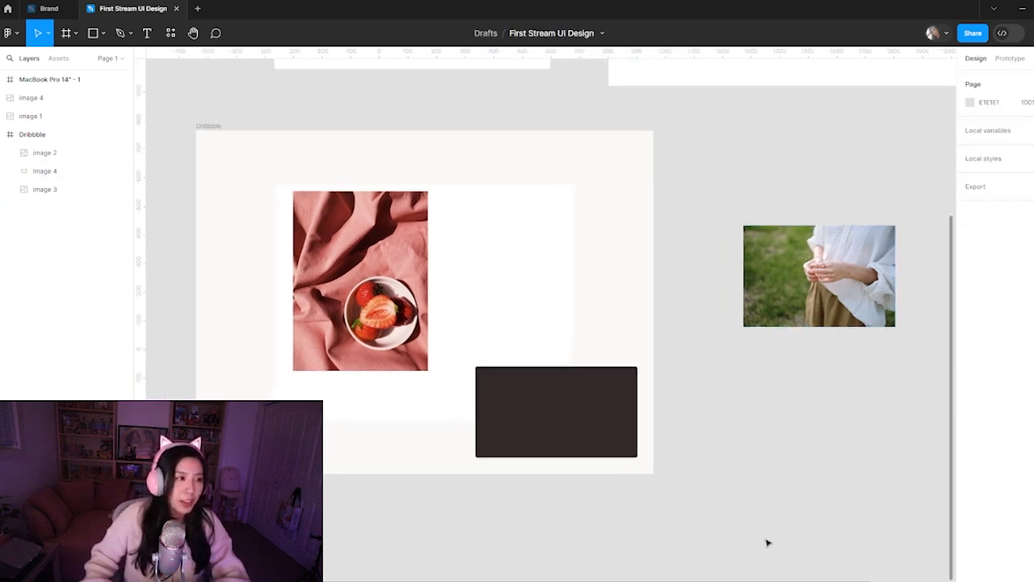
{"action": "left_click", "coordinate": [603, 441]}
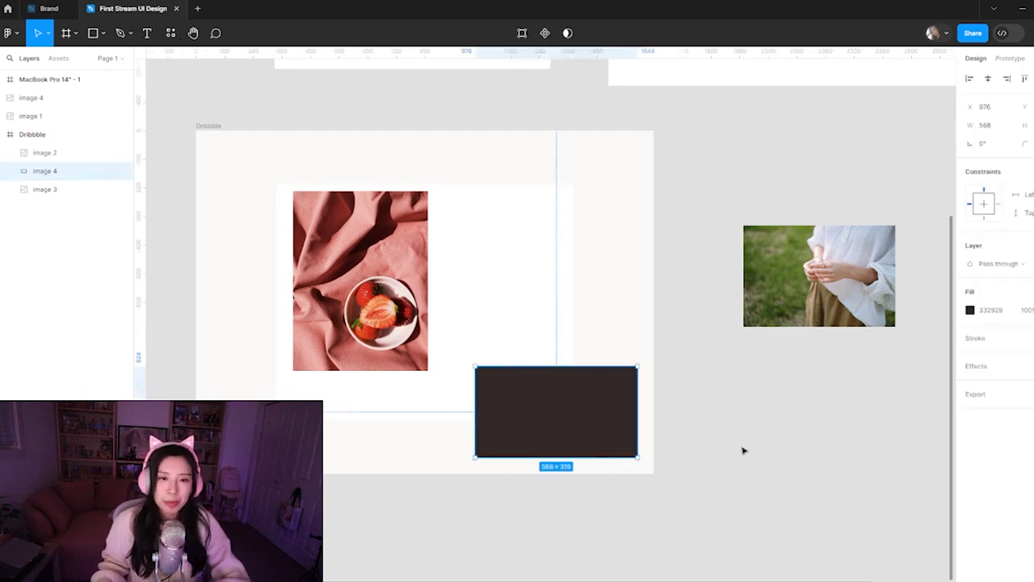
{"action": "left_click", "coordinate": [487, 345]}
Move the strawberry photo closer to the white panel's left edge and centre it vertically, undoing a trial stretch of its height
{"action": "left_click_drag", "start_coordinate": [379, 359], "coordinate": [372, 363]}
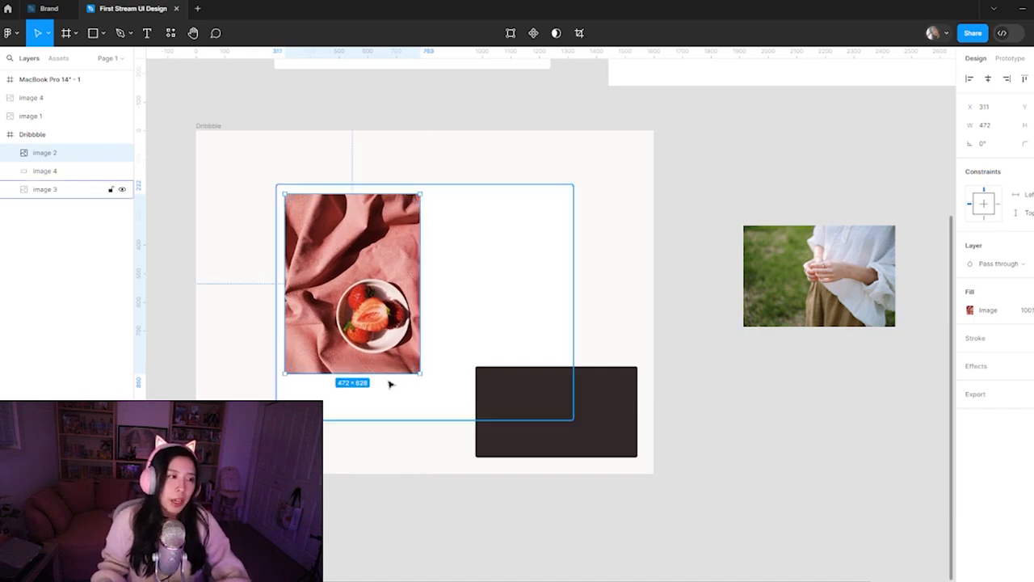
{"action": "left_click_drag", "start_coordinate": [377, 373], "coordinate": [377, 412]}
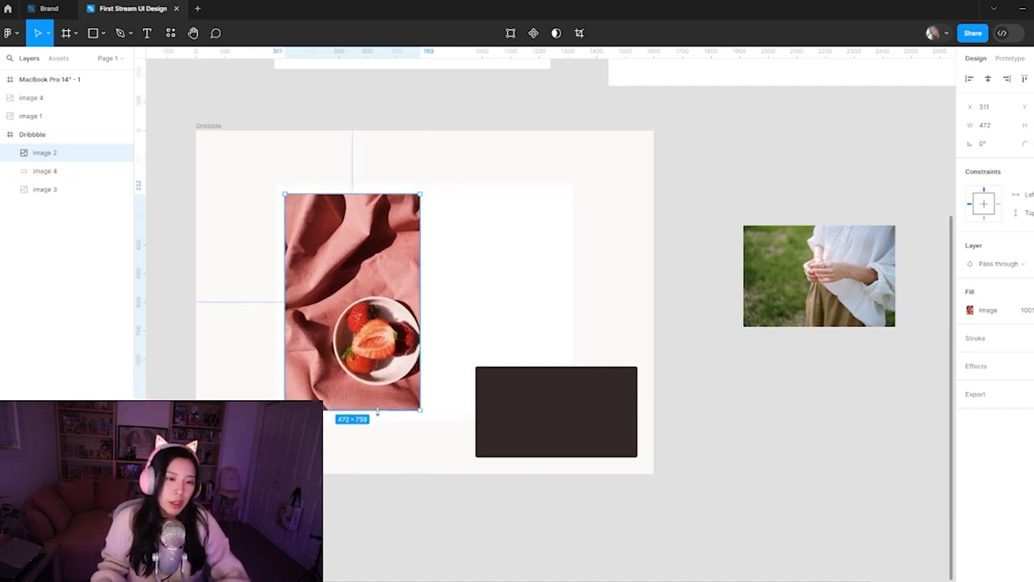
{"action": "key", "text": "ctrl+z"}
{"action": "left_click_drag", "start_coordinate": [404, 320], "coordinate": [401, 339]}
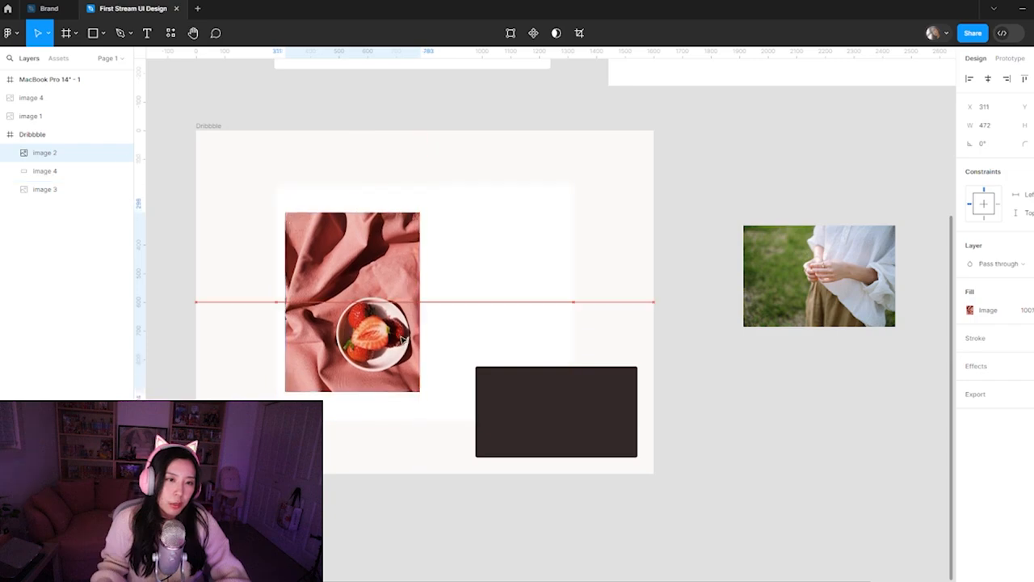
{"action": "left_click", "coordinate": [740, 525]}
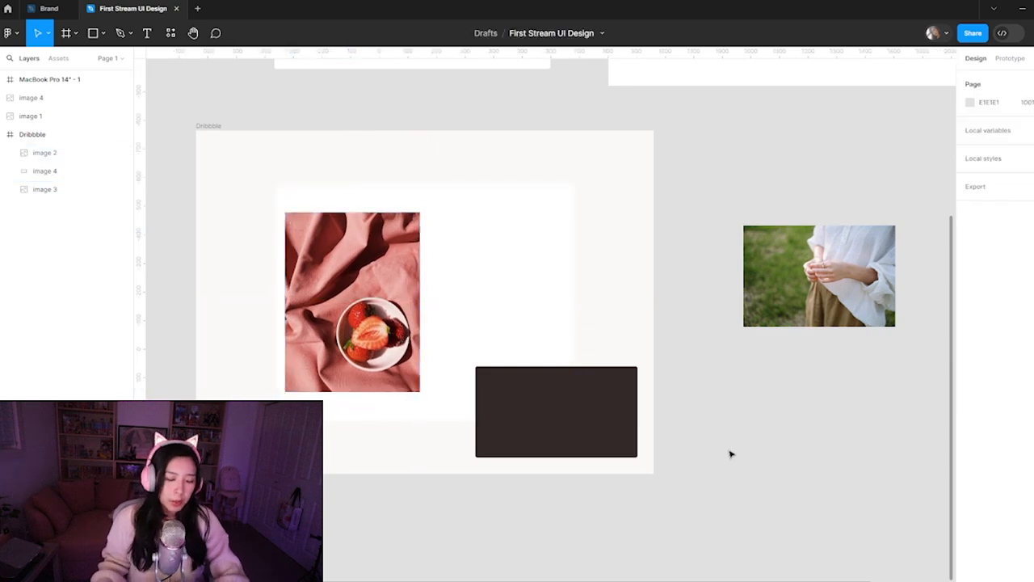
Add the text "picnic" across the upper part of the Dribbble frame
{"action": "key", "text": "t"}
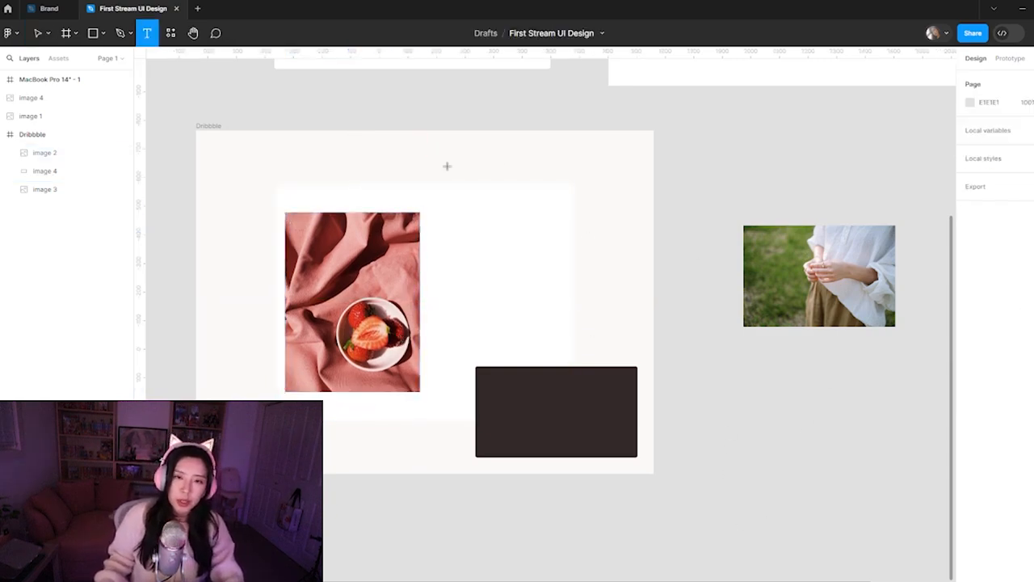
{"action": "left_click", "coordinate": [416, 164]}
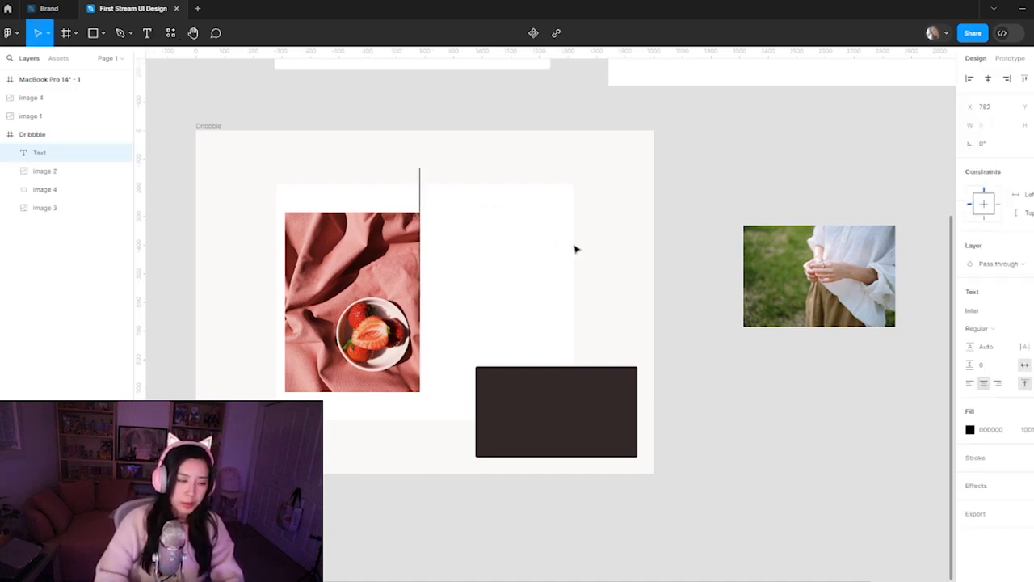
{"action": "type", "text": "picnic"}
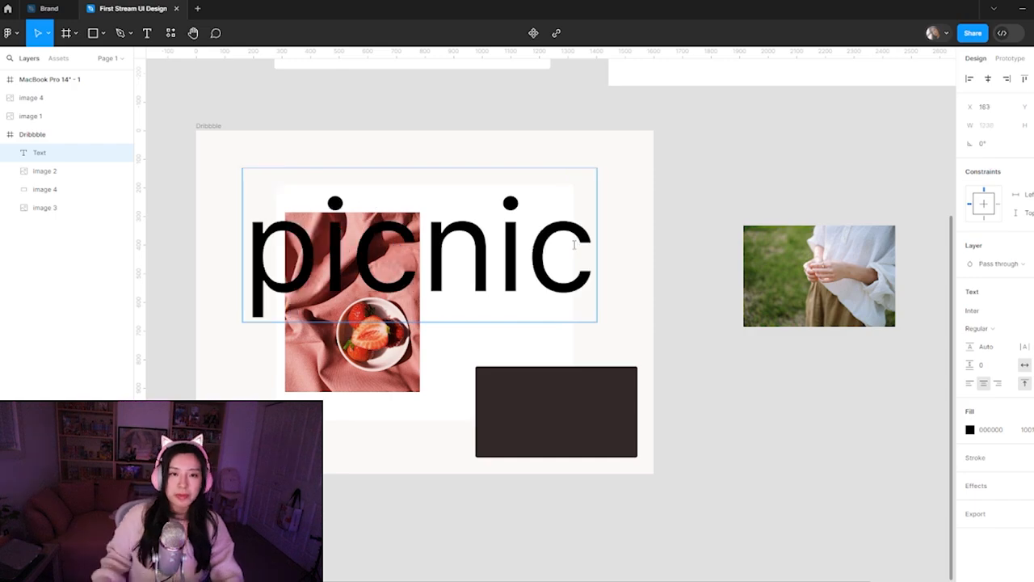
Change the font of the "picnic" text to Italiana
{"action": "key", "text": "ctrl+a"}
{"action": "left_click", "coordinate": [1024, 314]}
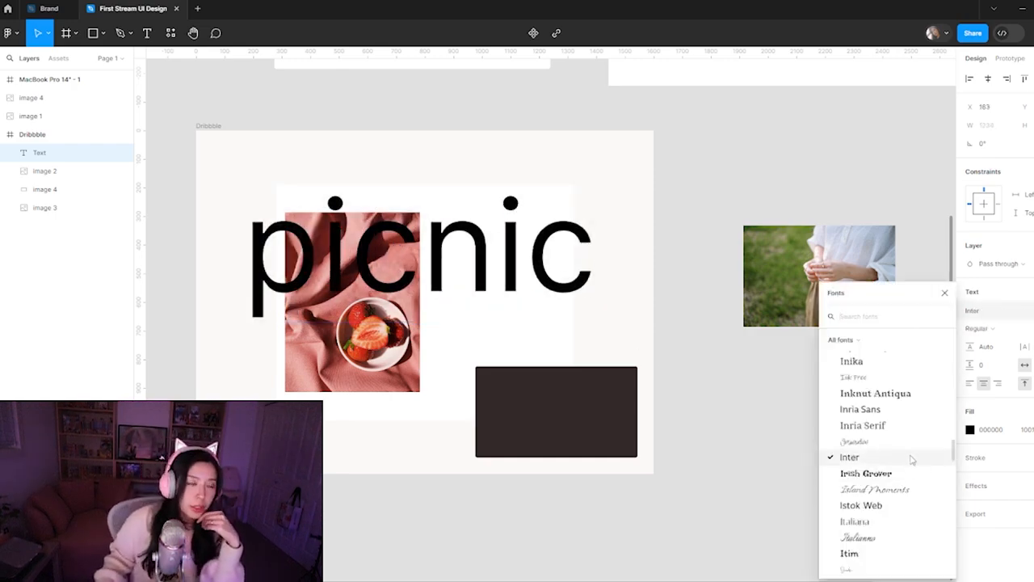
{"action": "left_click", "coordinate": [888, 524]}
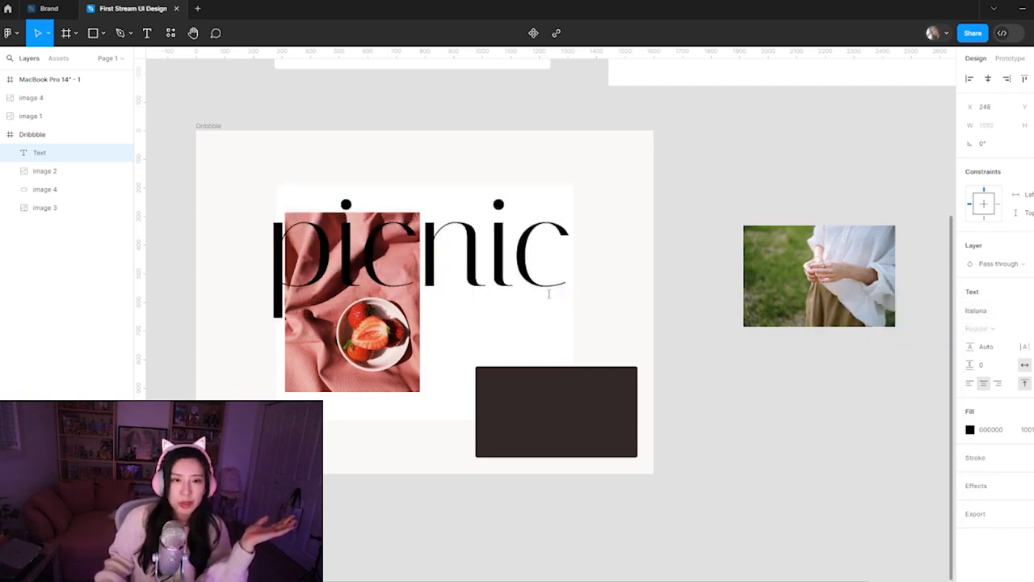
{"action": "key", "text": "Escape"}
Scale the "picnic" text down to about 780 × 382 and move it out of the Dribbble frame, above the photo of the hands
{"action": "left_click_drag", "start_coordinate": [505, 277], "coordinate": [535, 206]}
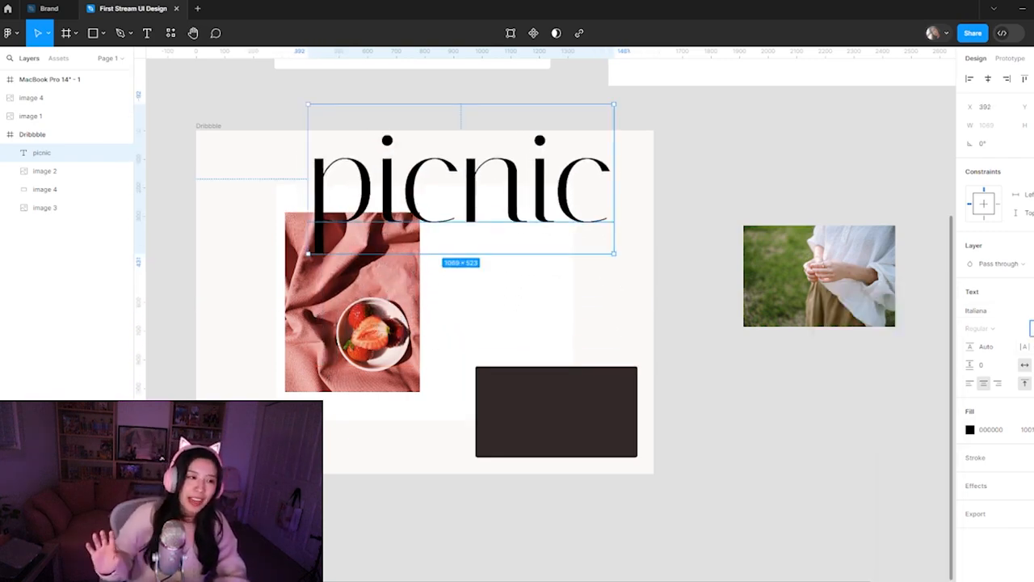
{"action": "key", "text": "shift+Down"}
{"action": "key", "text": "shift+Down"}
{"action": "key", "text": "shift+Down"}
{"action": "key", "text": "shift+Down"}
{"action": "key", "text": "shift+Down"}
{"action": "key", "text": "shift+Down"}
{"action": "key", "text": "shift+Down"}
{"action": "key", "text": "shift+Down"}
{"action": "key", "text": "shift+Down"}
{"action": "key", "text": "shift+Down"}
{"action": "key", "text": "shift+Down"}
{"action": "key", "text": "shift+Down"}
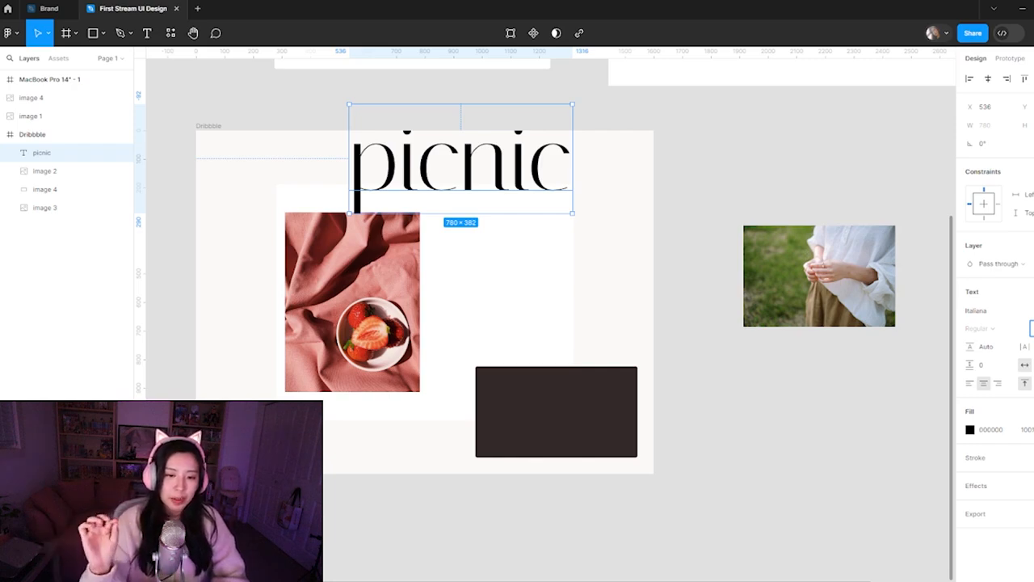
{"action": "left_click", "coordinate": [694, 245]}
{"action": "left_click_drag", "start_coordinate": [584, 193], "coordinate": [561, 243]}
{"action": "left_click_drag", "start_coordinate": [414, 246], "coordinate": [747, 242]}
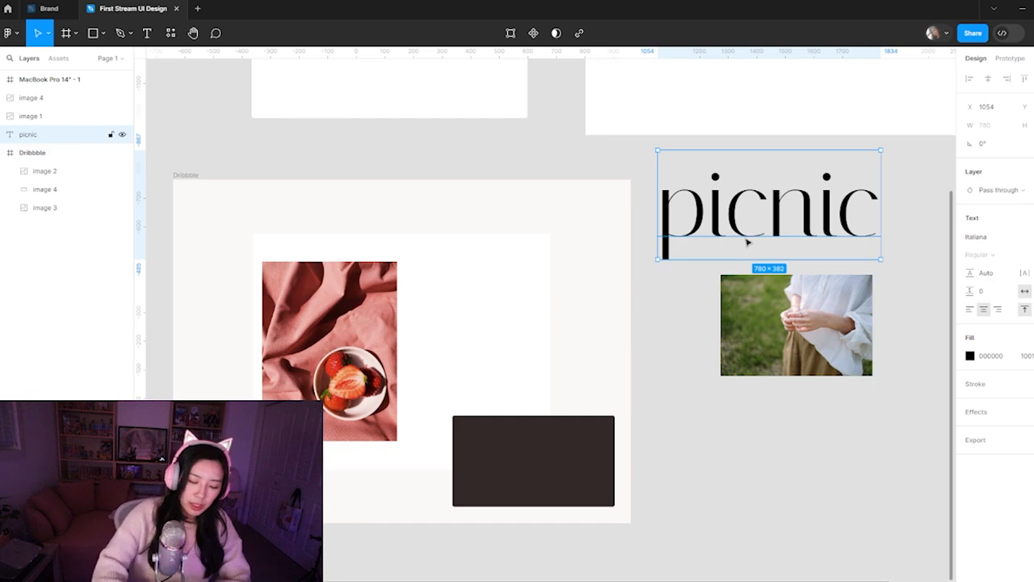
{"action": "left_click", "coordinate": [917, 228]}
{"action": "left_click", "coordinate": [838, 221]}
{"action": "left_click", "coordinate": [1033, 310]}
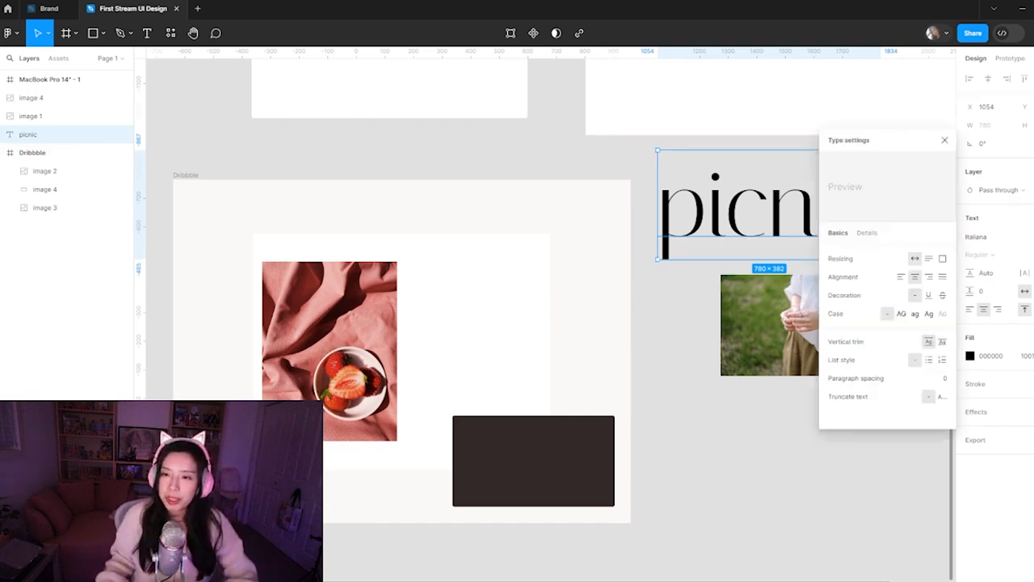
{"action": "left_click", "coordinate": [716, 292]}
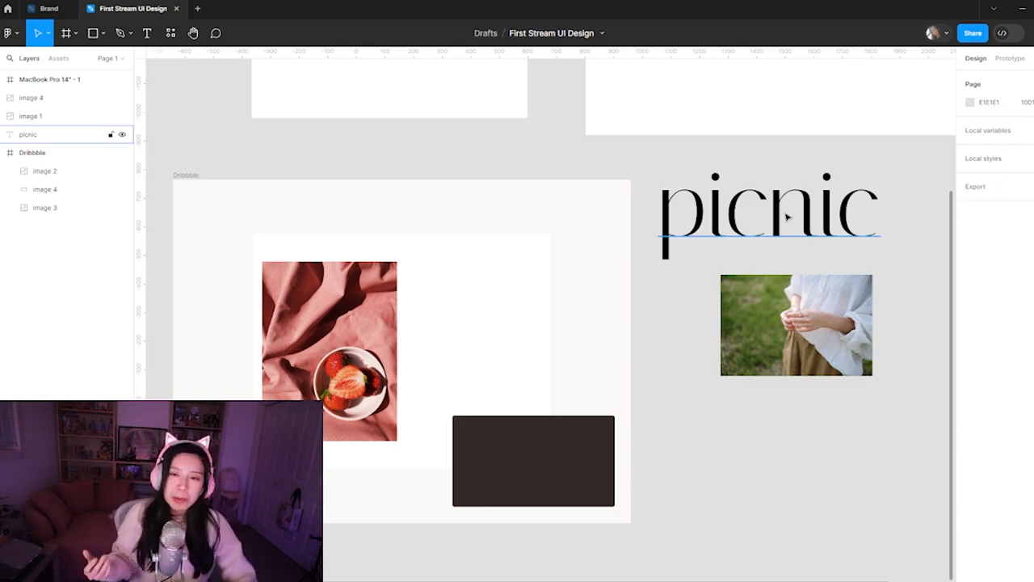
{"action": "left_click", "coordinate": [787, 217]}
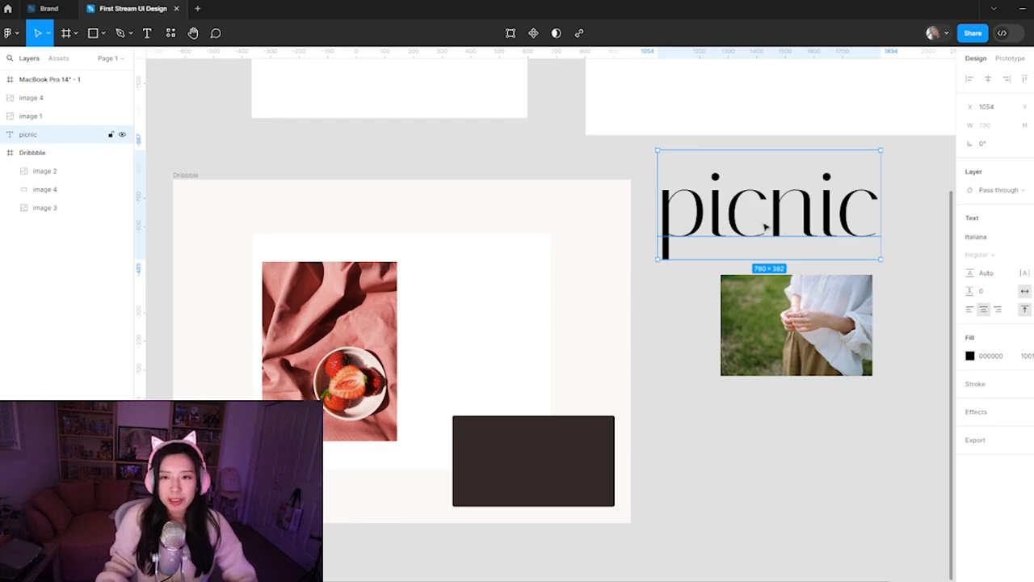
{"action": "left_click", "coordinate": [695, 365]}
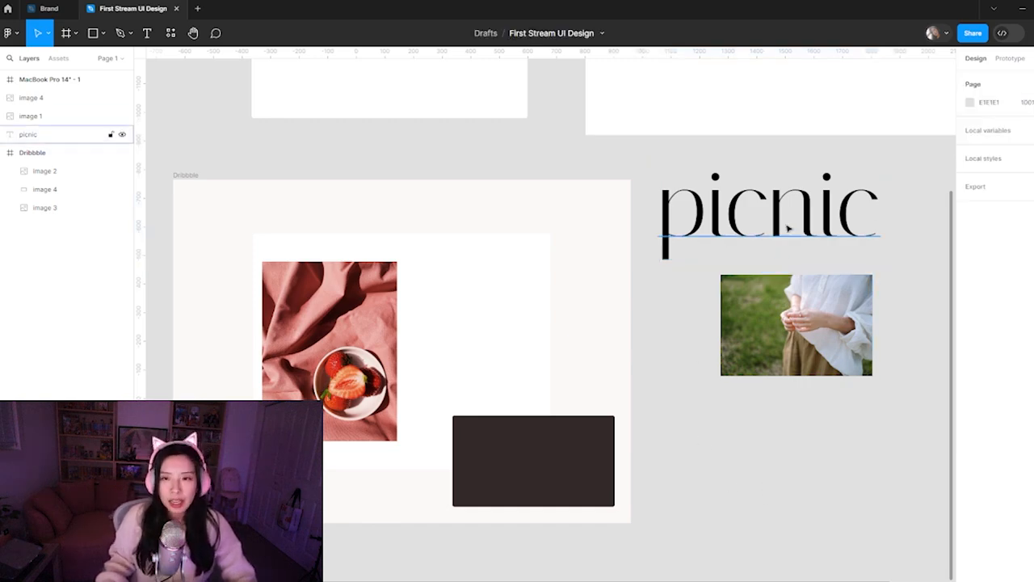
Set the font of the "picnic" text above the photo of the hands to Asteria
{"action": "left_click", "coordinate": [28, 135]}
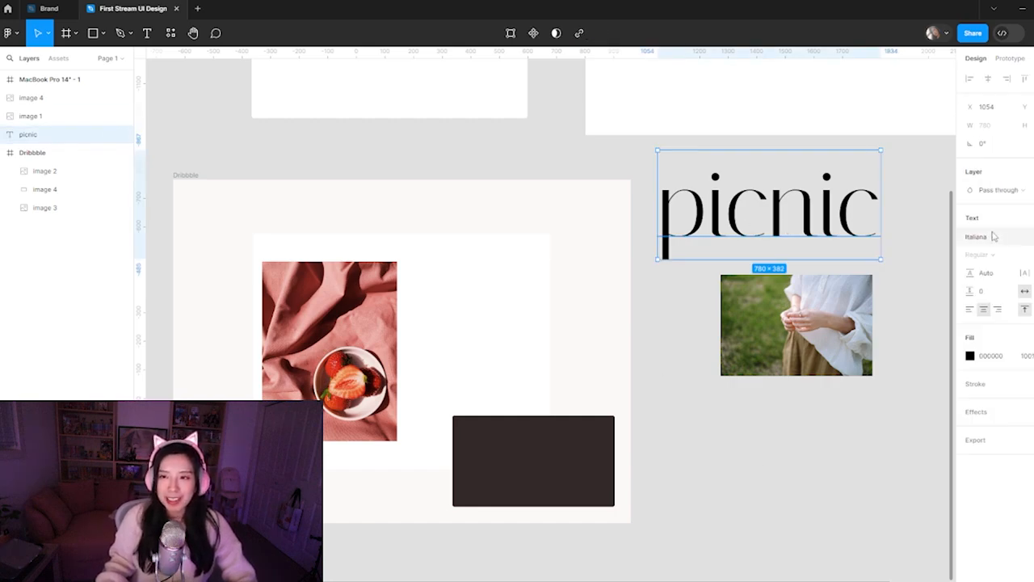
{"action": "left_click", "coordinate": [998, 241]}
{"action": "type", "text": "aster"}
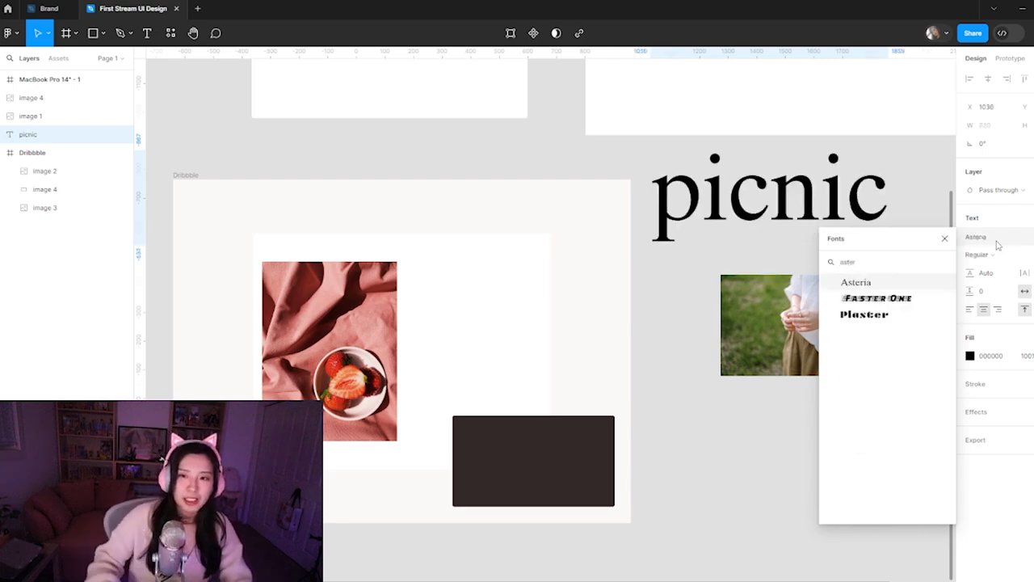
{"action": "left_click", "coordinate": [857, 282]}
{"action": "left_click", "coordinate": [665, 275]}
Try the "picnic" text inside the Dribbble frame, overlapping the strawberry photo, and return it to the canvas above the photo of the hands
{"action": "left_click_drag", "start_coordinate": [833, 205], "coordinate": [533, 319]}
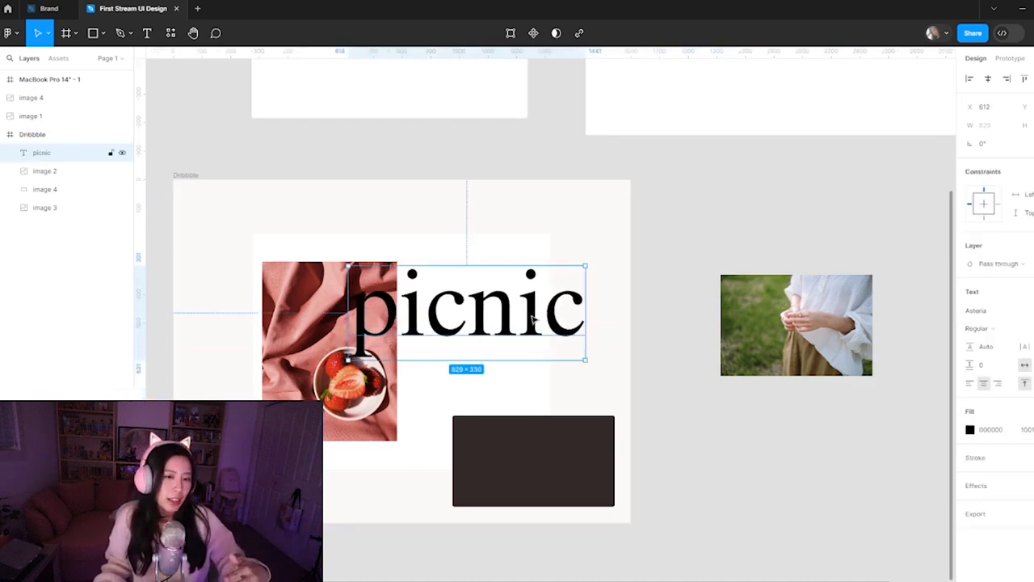
{"action": "left_click_drag", "start_coordinate": [533, 320], "coordinate": [834, 205]}
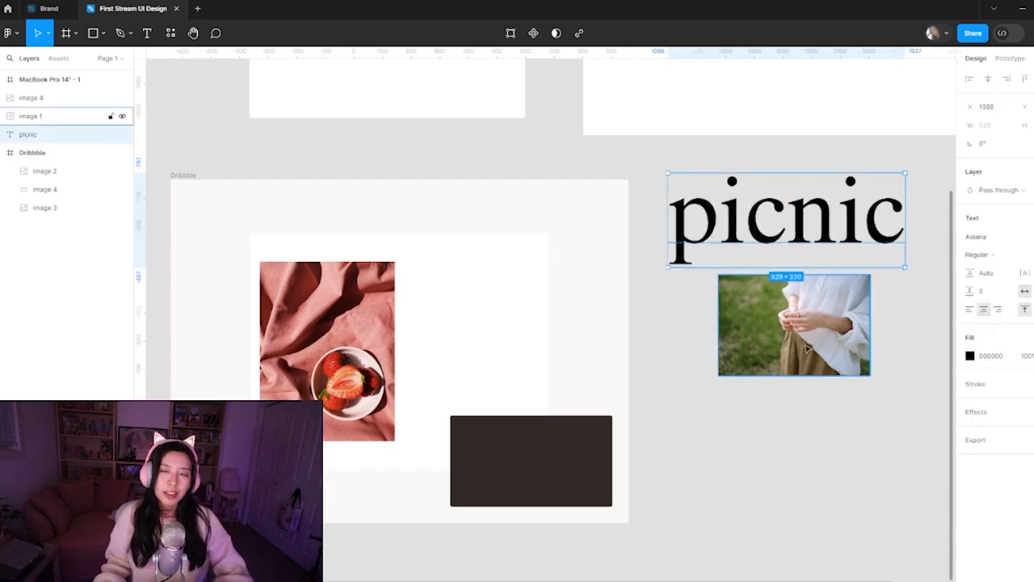
{"action": "left_click", "coordinate": [644, 554]}
Shift the dark panel slightly left within the Dribbble frame, away from the frame's right edge
{"action": "left_click_drag", "start_coordinate": [544, 483], "coordinate": [523, 486]}
{"action": "left_click", "coordinate": [339, 324]}
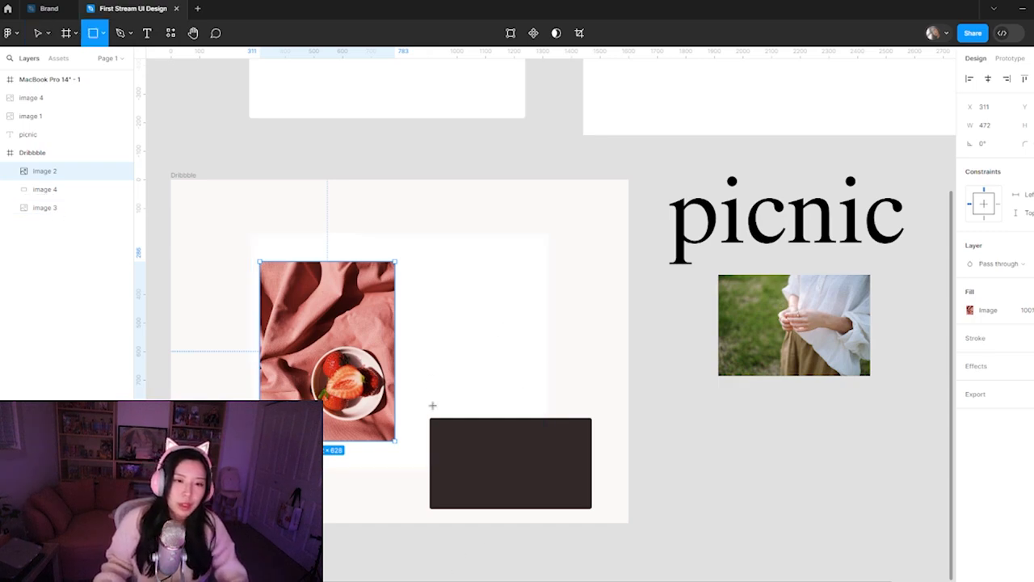
{"action": "key", "text": "f"}
{"action": "key", "text": "Escape"}
{"action": "left_click", "coordinate": [656, 358]}
{"action": "left_click_drag", "start_coordinate": [716, 464], "coordinate": [667, 441]}
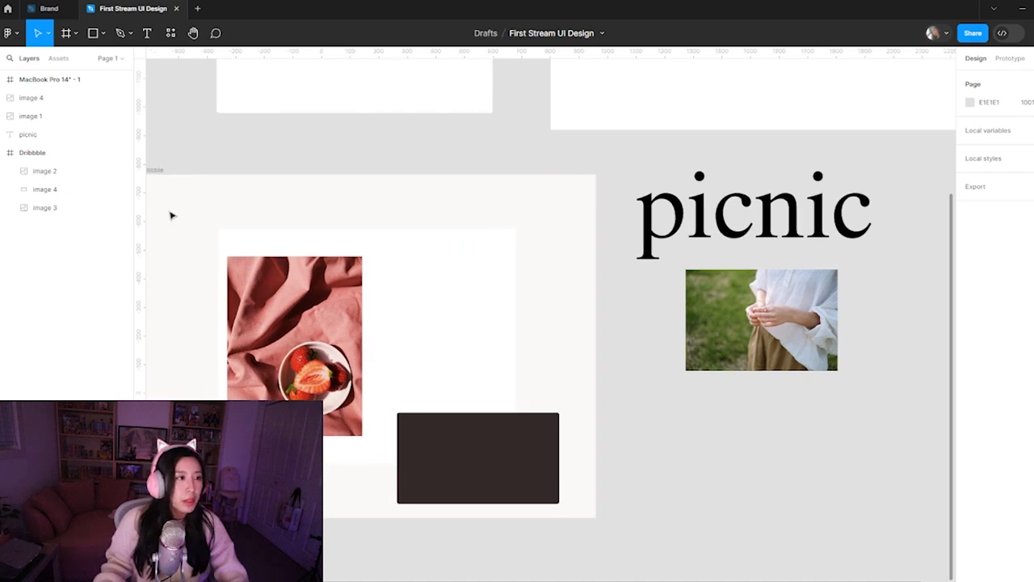
{"action": "left_click_drag", "start_coordinate": [270, 170], "coordinate": [345, 166]}
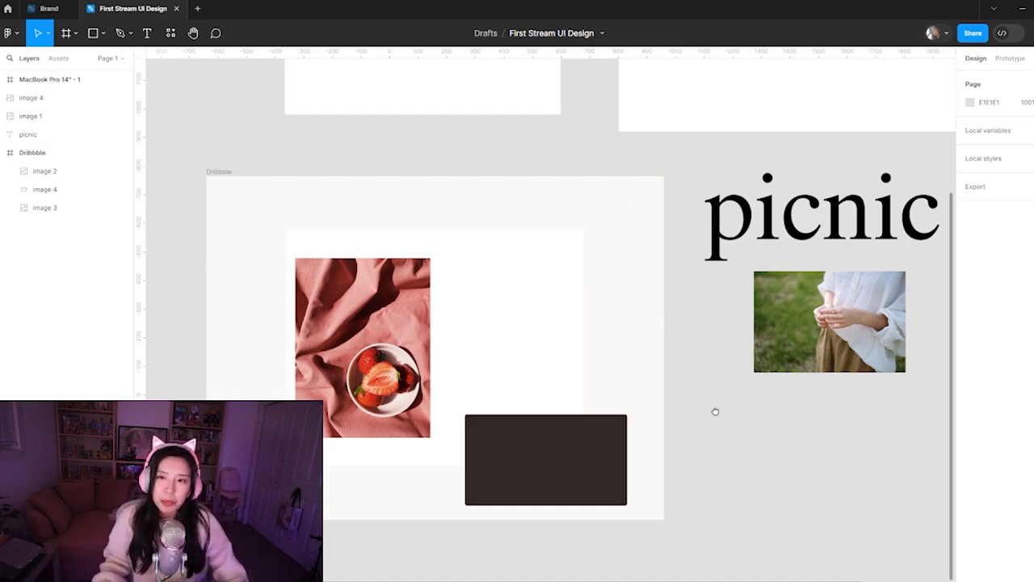
{"action": "left_click_drag", "start_coordinate": [716, 411], "coordinate": [678, 411]}
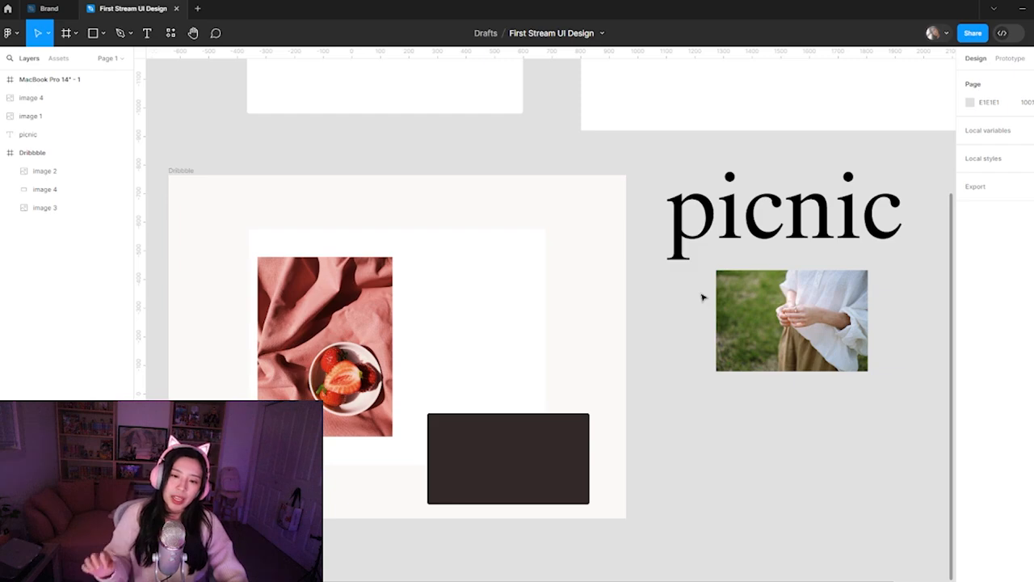
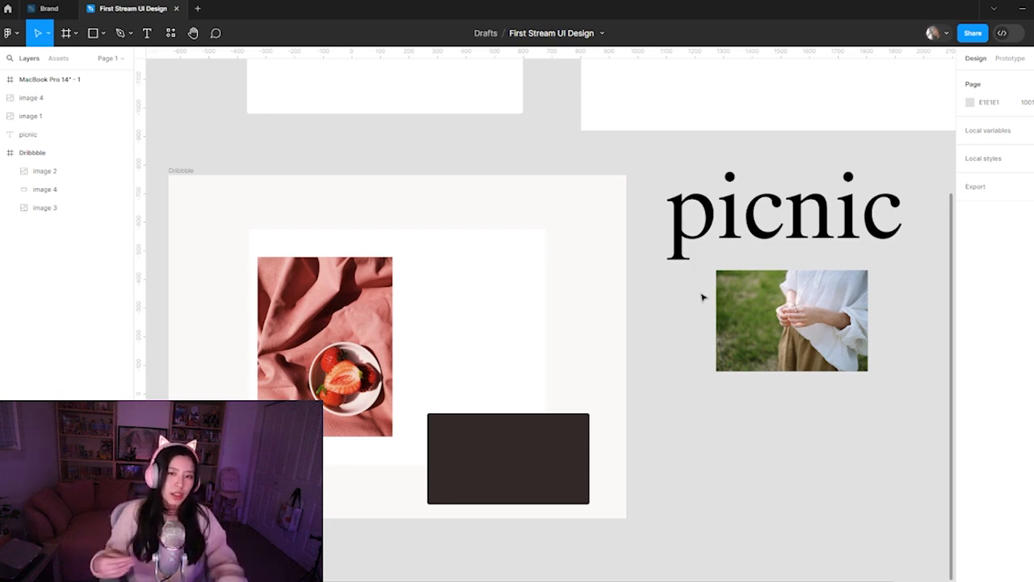
{"action": "left_click", "coordinate": [745, 330]}
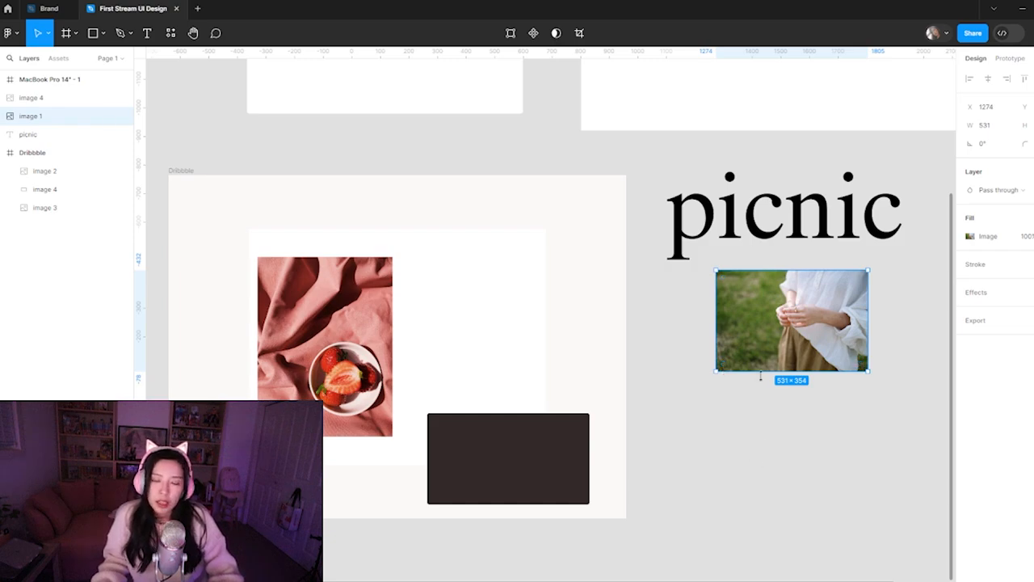
{"action": "left_click", "coordinate": [781, 422]}
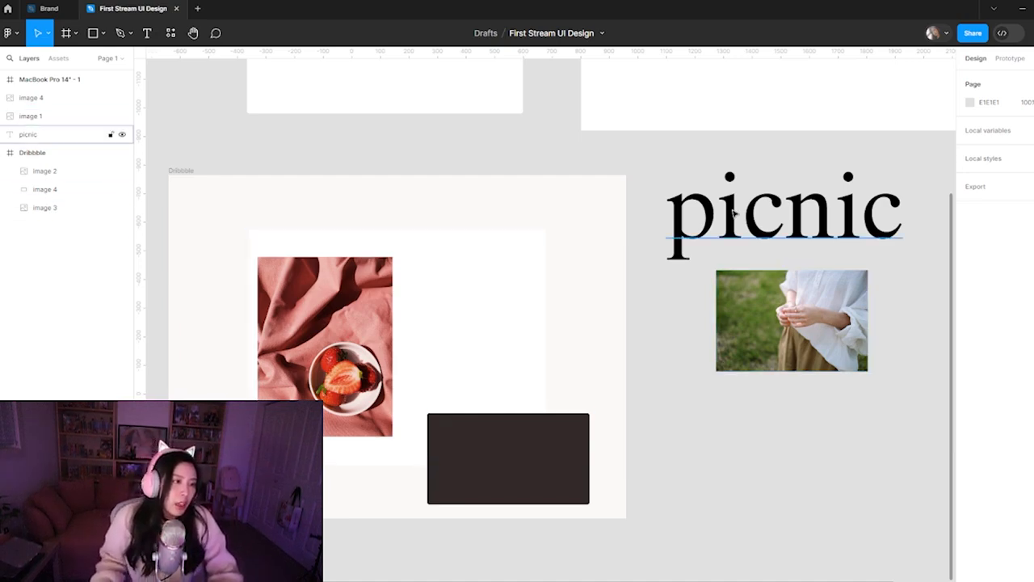
Preview alternative fonts on the "picnic" text above the photo of the hands and set it to Comic Sans MS
{"action": "left_click", "coordinate": [775, 219]}
{"action": "left_click", "coordinate": [1010, 238]}
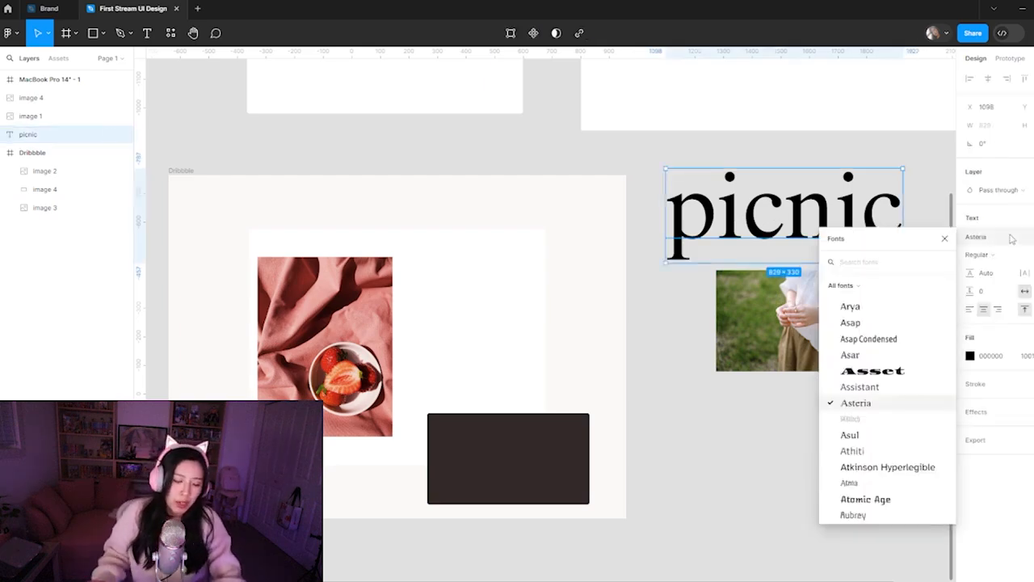
{"action": "type", "text": "cane"}
{"action": "key", "text": "BackSpace"}
{"action": "key", "text": "BackSpace"}
{"action": "key", "text": "BackSpace"}
{"action": "key", "text": "BackSpace"}
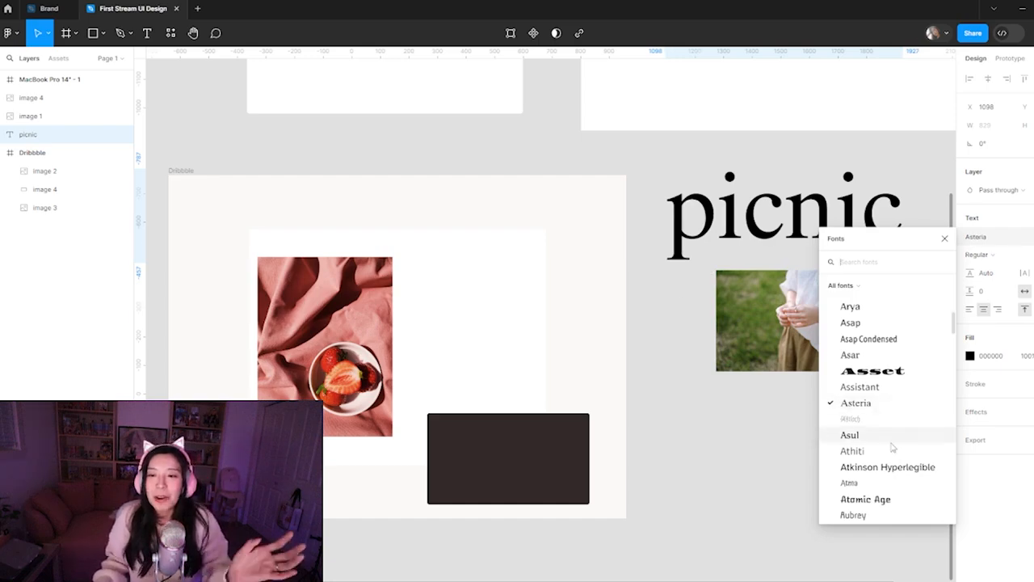
{"action": "scroll", "coordinate": [902, 440], "scroll_direction": "down", "scroll_amount": 1}
{"action": "scroll", "coordinate": [903, 441], "scroll_direction": "down", "scroll_amount": 10}
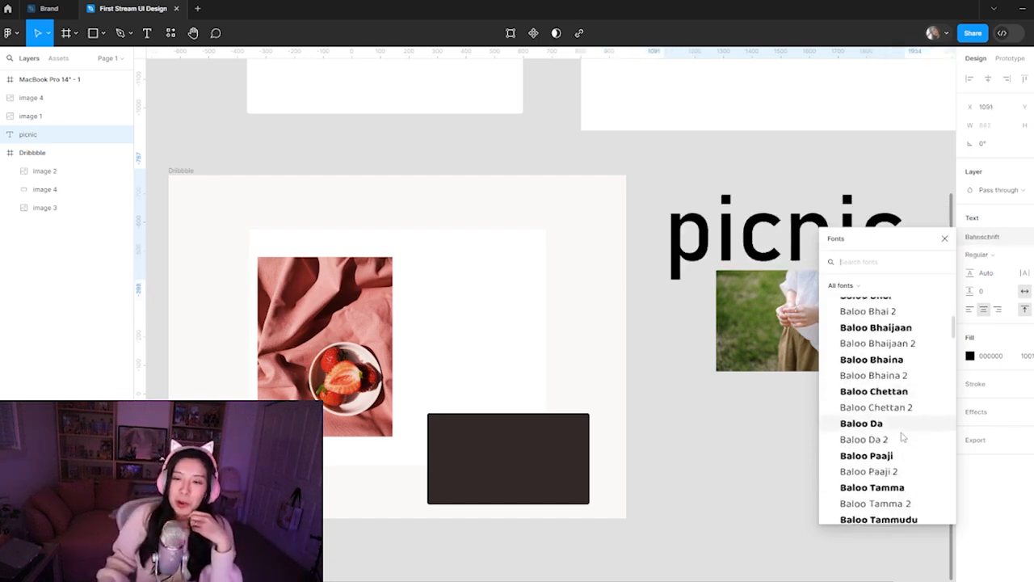
{"action": "scroll", "coordinate": [902, 437], "scroll_direction": "down", "scroll_amount": 10}
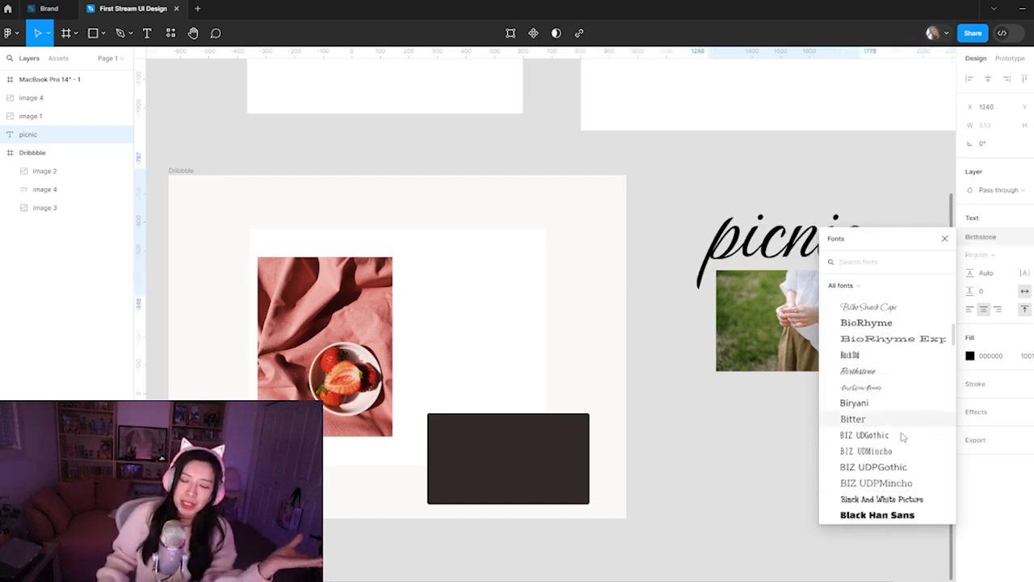
{"action": "scroll", "coordinate": [905, 473], "scroll_direction": "down", "scroll_amount": 10}
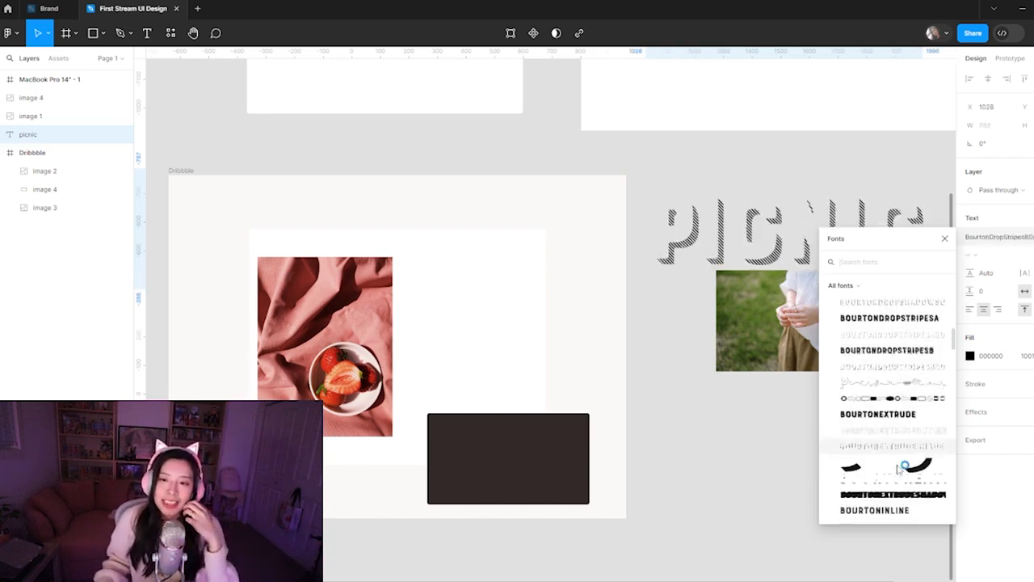
{"action": "scroll", "coordinate": [883, 482], "scroll_direction": "down", "scroll_amount": 10}
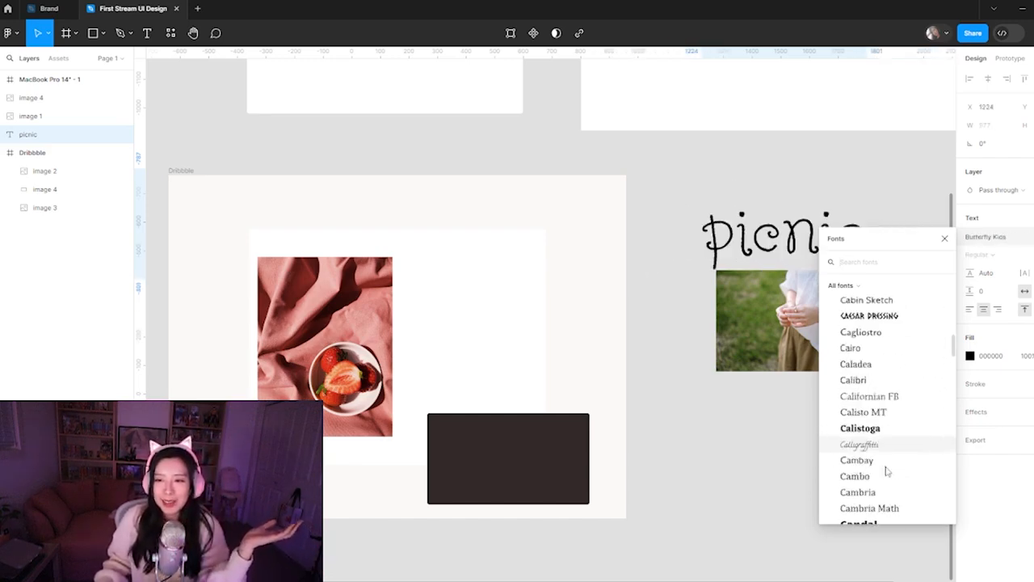
{"action": "scroll", "coordinate": [882, 435], "scroll_direction": "up", "scroll_amount": 3}
{"action": "scroll", "coordinate": [883, 436], "scroll_direction": "down", "scroll_amount": 2}
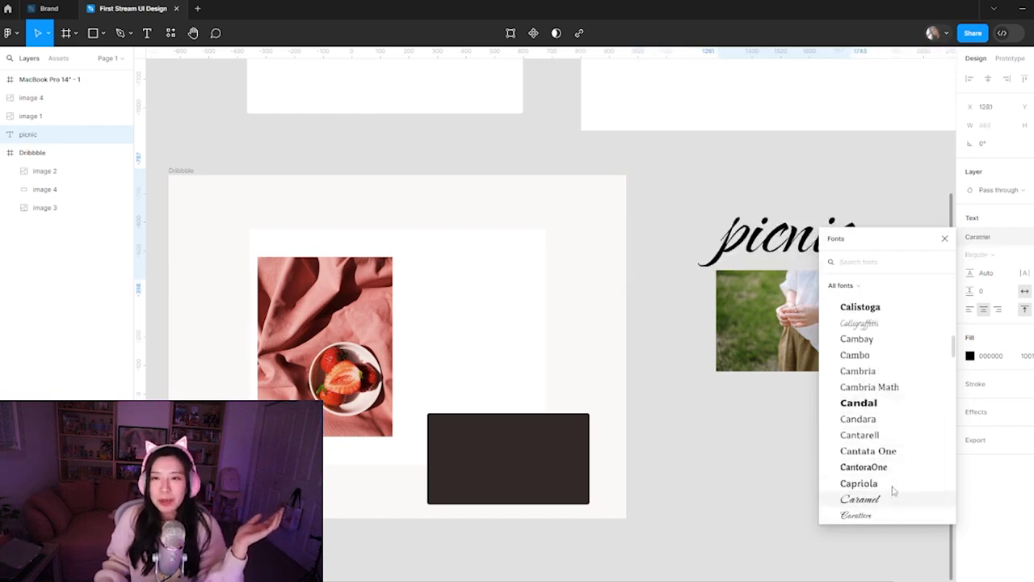
{"action": "scroll", "coordinate": [893, 485], "scroll_direction": "down", "scroll_amount": 5}
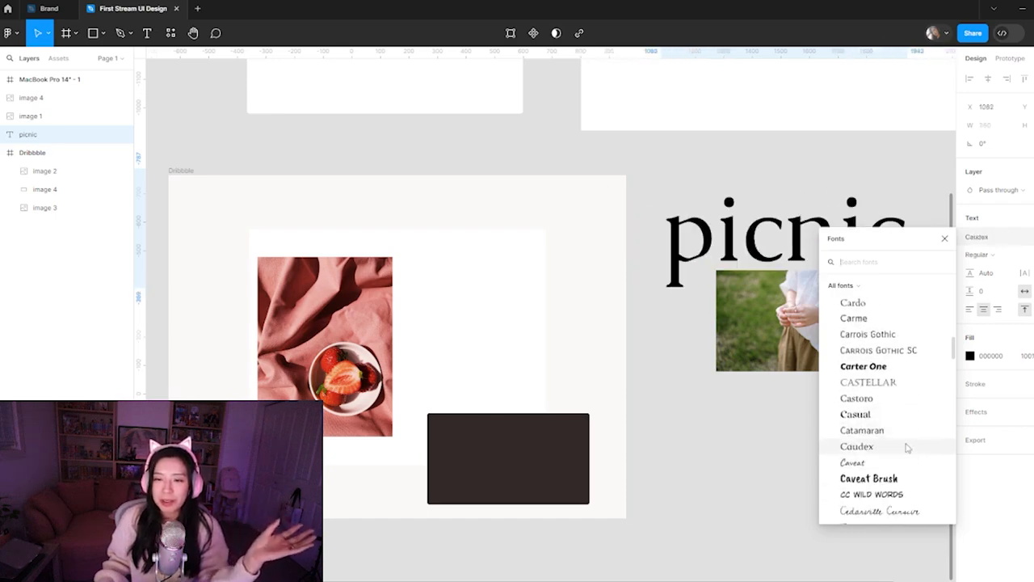
{"action": "scroll", "coordinate": [906, 444], "scroll_direction": "down", "scroll_amount": 5}
{"action": "scroll", "coordinate": [906, 447], "scroll_direction": "down", "scroll_amount": 5}
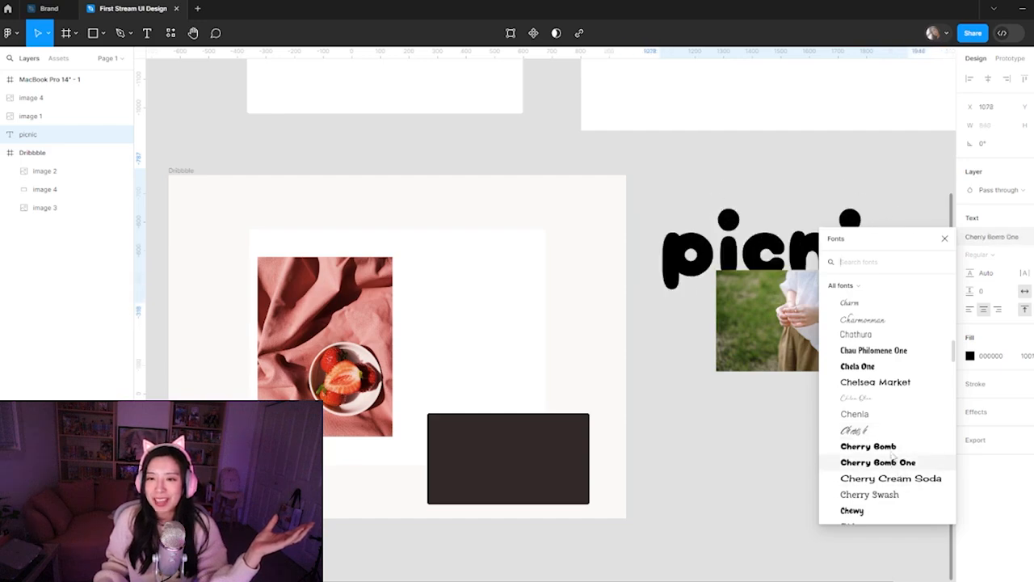
{"action": "scroll", "coordinate": [896, 436], "scroll_direction": "down", "scroll_amount": 2}
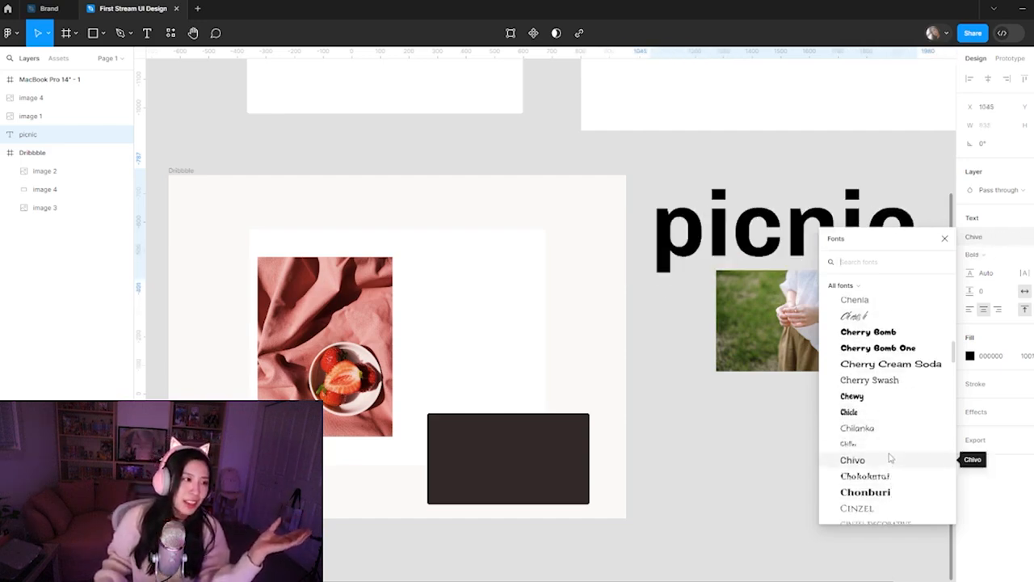
{"action": "scroll", "coordinate": [891, 462], "scroll_direction": "down", "scroll_amount": 3}
{"action": "scroll", "coordinate": [888, 476], "scroll_direction": "down", "scroll_amount": 5}
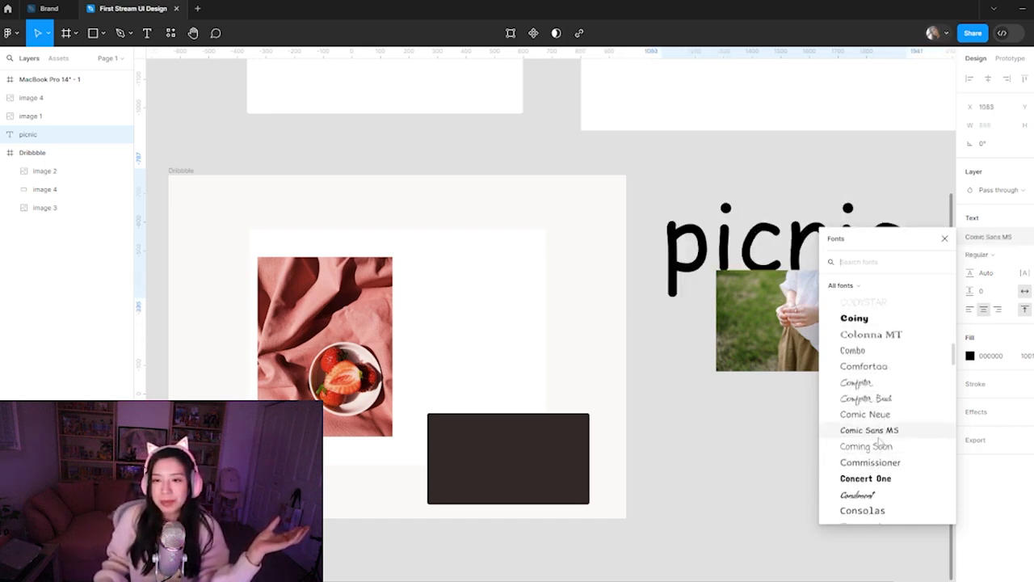
{"action": "left_click", "coordinate": [868, 430]}
{"action": "left_click", "coordinate": [795, 443]}
Move the "picnic" text up on the canvas so it sits clear of the photo of the hands
{"action": "left_click_drag", "start_coordinate": [800, 266], "coordinate": [812, 227]}
{"action": "left_click", "coordinate": [781, 496]}
{"action": "left_click", "coordinate": [798, 217]}
{"action": "left_click", "coordinate": [792, 434]}
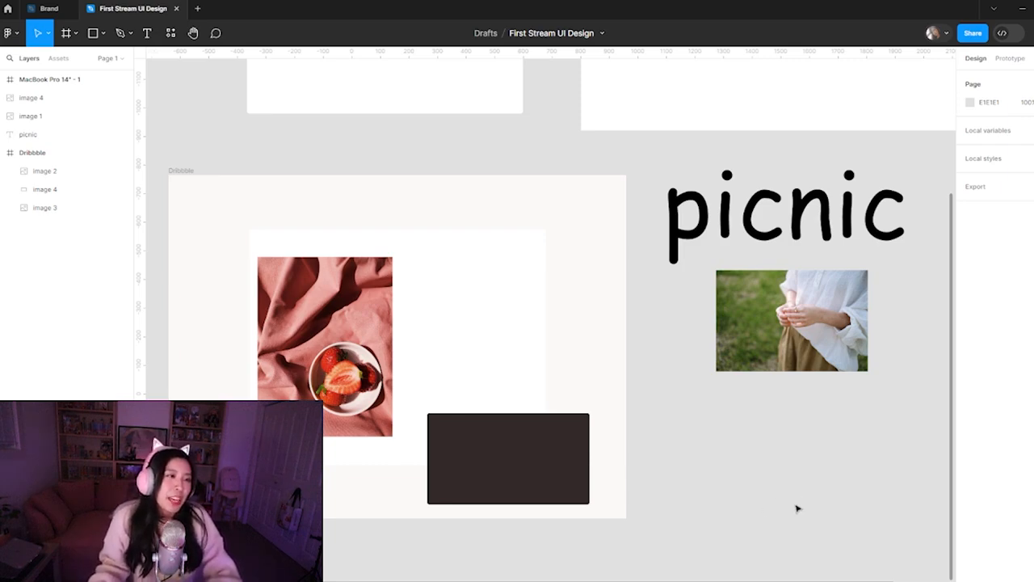
{"action": "left_click", "coordinate": [826, 247]}
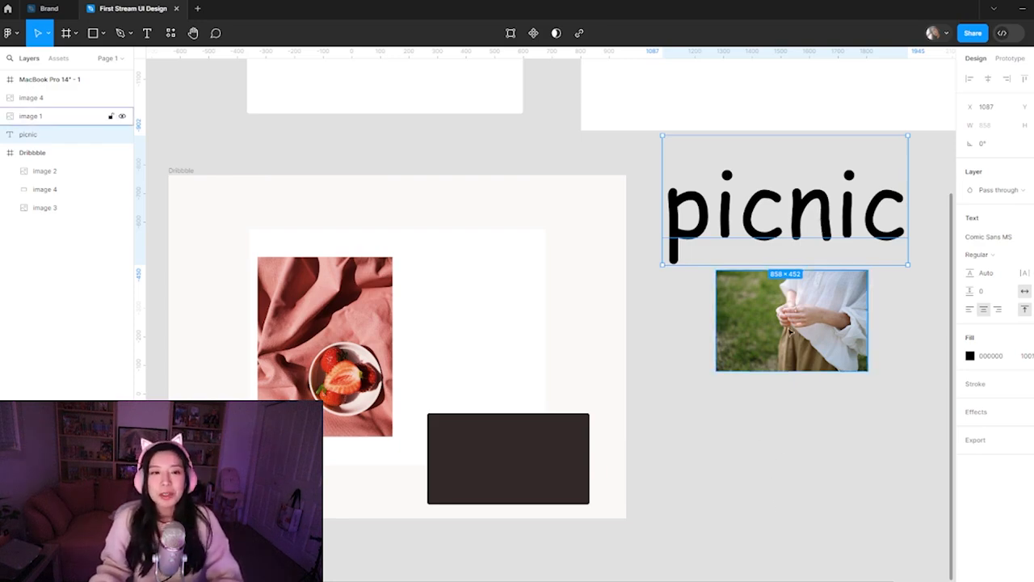
{"action": "left_click", "coordinate": [778, 469]}
Preview fonts alphabetically after Comic Sans MS on the "picnic" text, trying Eagle Lake
{"action": "left_click", "coordinate": [832, 230]}
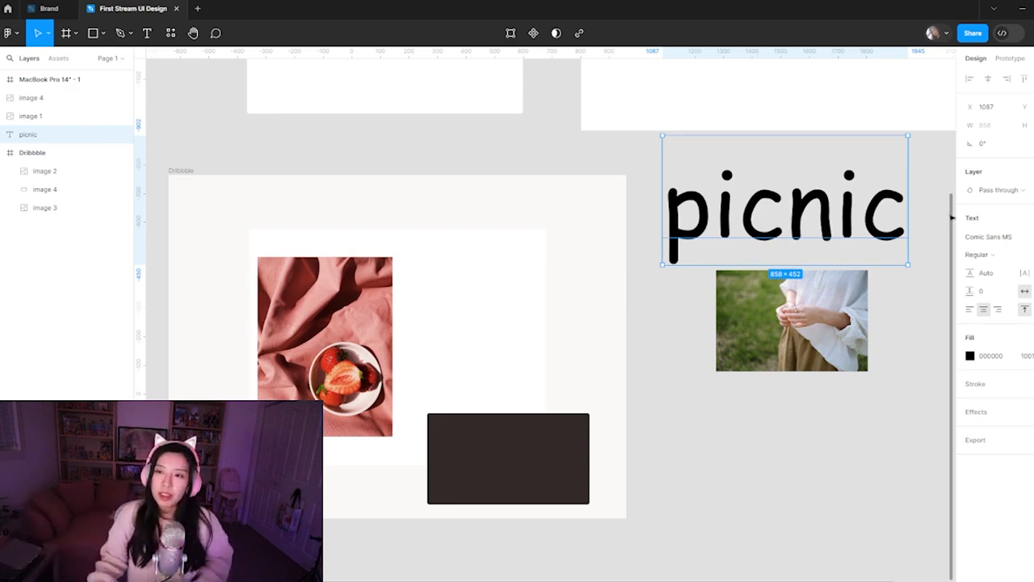
{"action": "left_click", "coordinate": [988, 237]}
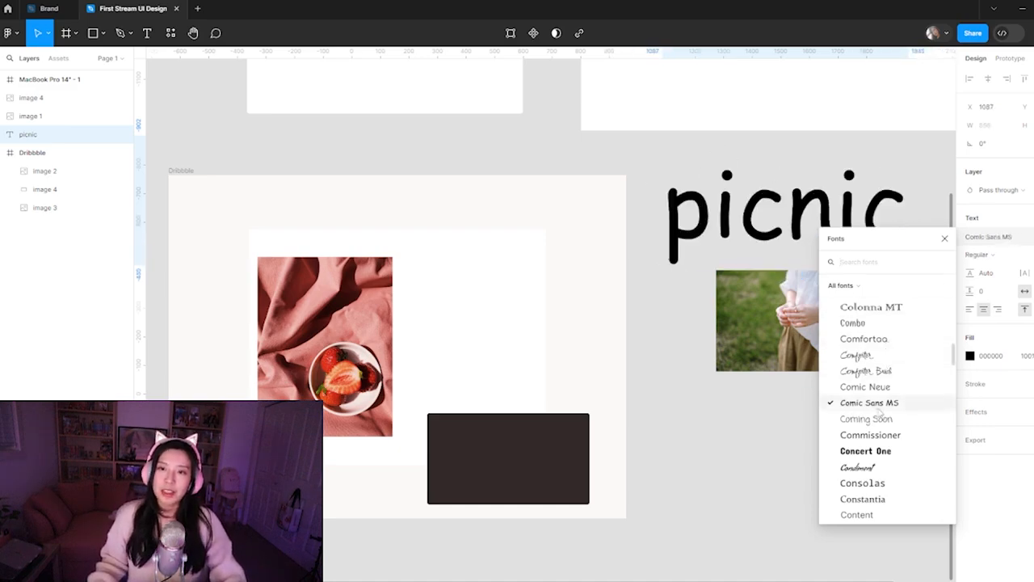
{"action": "scroll", "coordinate": [877, 404], "scroll_direction": "down", "scroll_amount": 6}
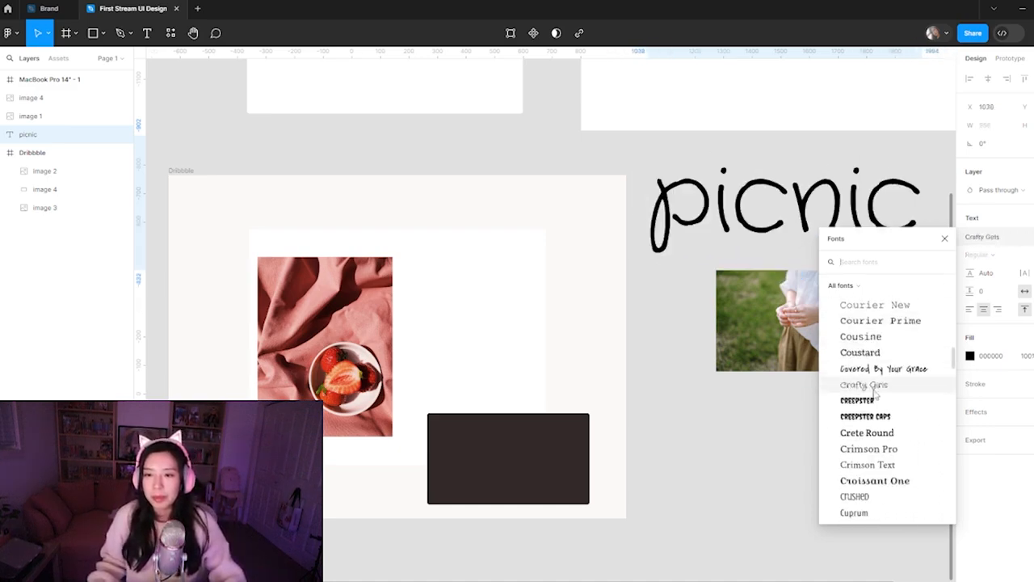
{"action": "scroll", "coordinate": [880, 400], "scroll_direction": "down", "scroll_amount": 3}
{"action": "scroll", "coordinate": [886, 408], "scroll_direction": "down", "scroll_amount": 10}
{"action": "scroll", "coordinate": [881, 396], "scroll_direction": "down", "scroll_amount": 5}
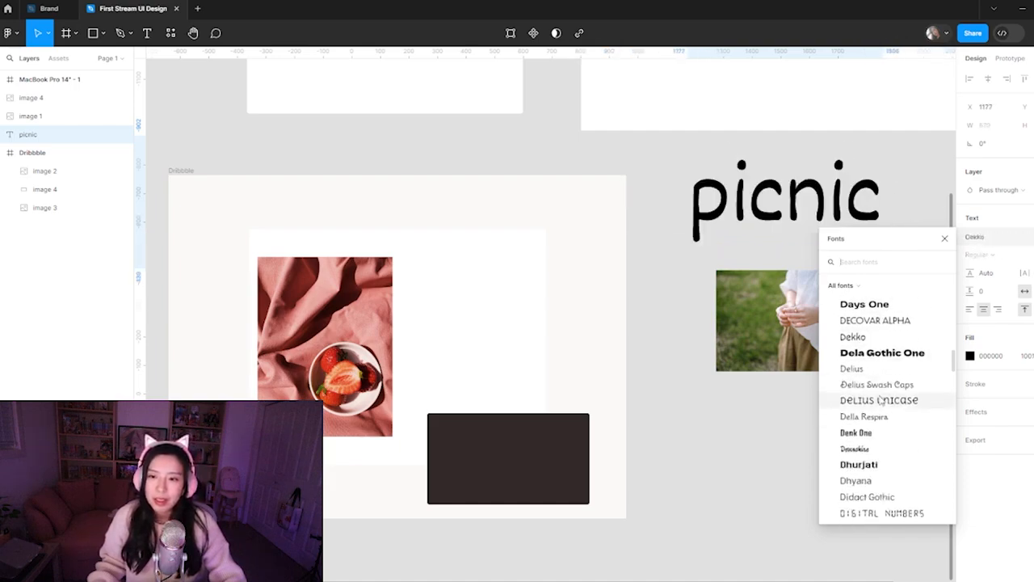
{"action": "scroll", "coordinate": [881, 400], "scroll_direction": "down", "scroll_amount": 8}
{"action": "left_click", "coordinate": [868, 409]}
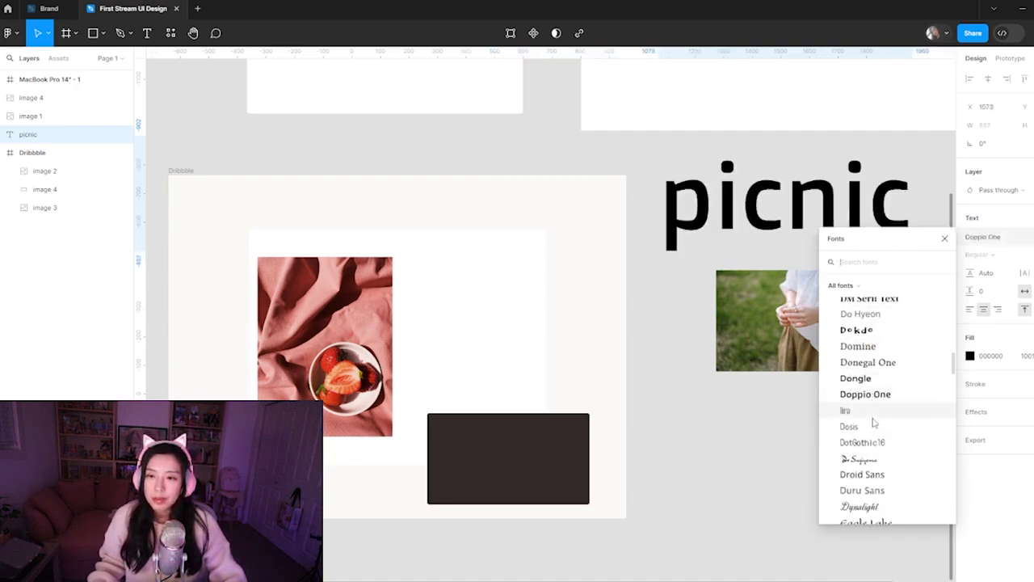
{"action": "scroll", "coordinate": [873, 421], "scroll_direction": "down", "scroll_amount": 10}
{"action": "left_click", "coordinate": [866, 318]}
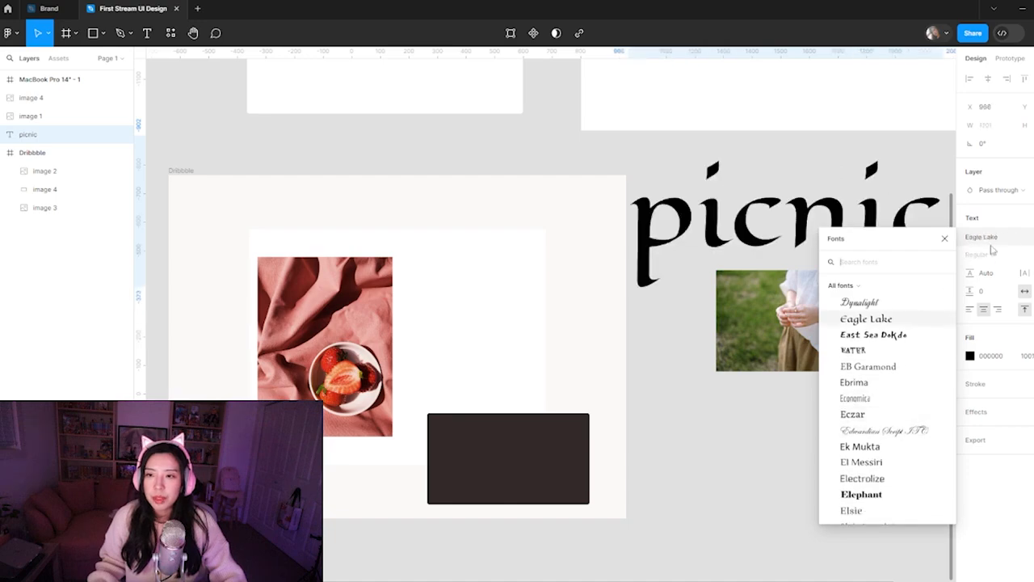
Search the fonts for "mango" and set the "picnic" text to Mango
{"action": "type", "text": "mango"}
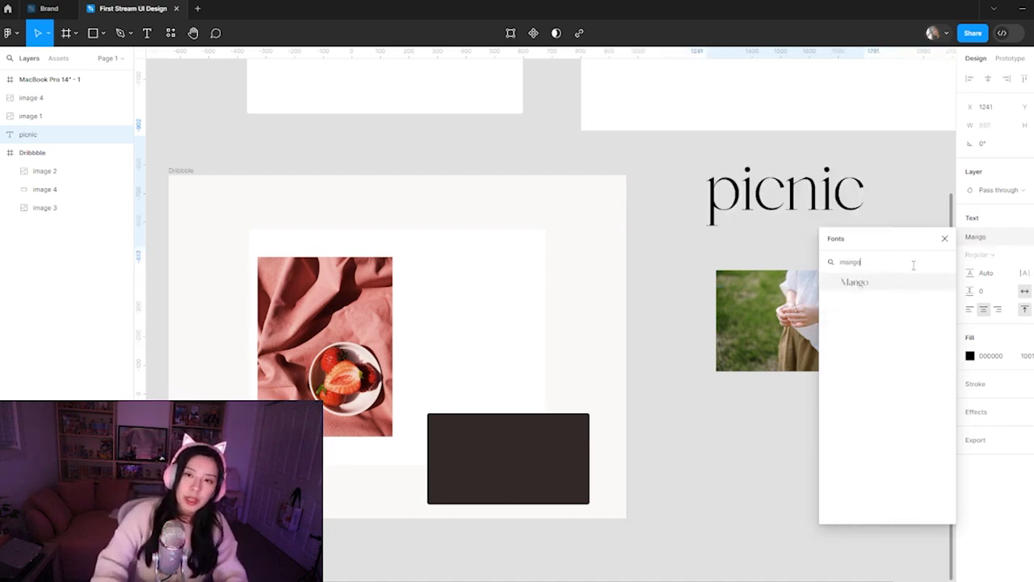
{"action": "left_click", "coordinate": [868, 283]}
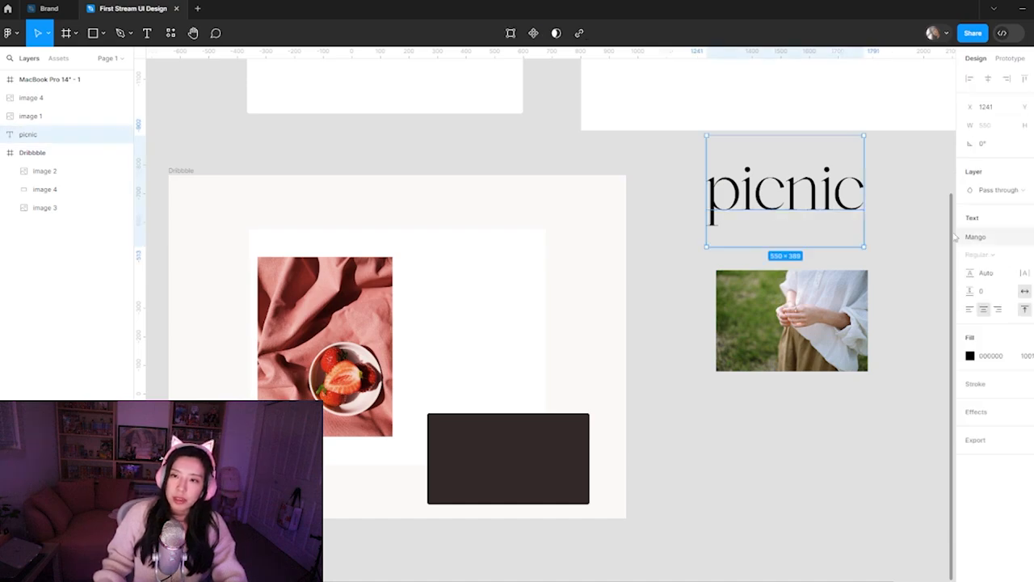
{"action": "key", "text": "shift+i"}
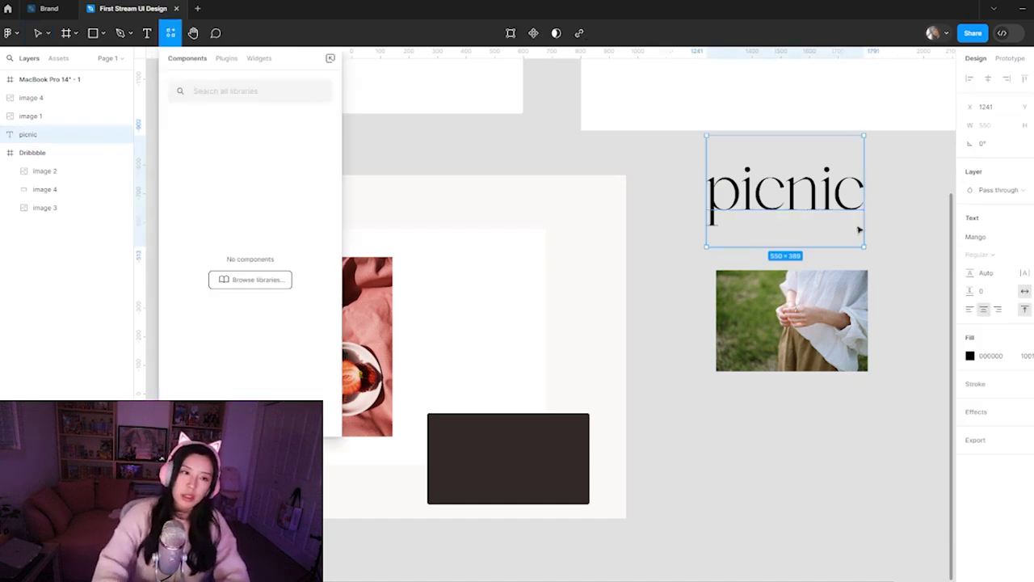
{"action": "left_click", "coordinate": [550, 131]}
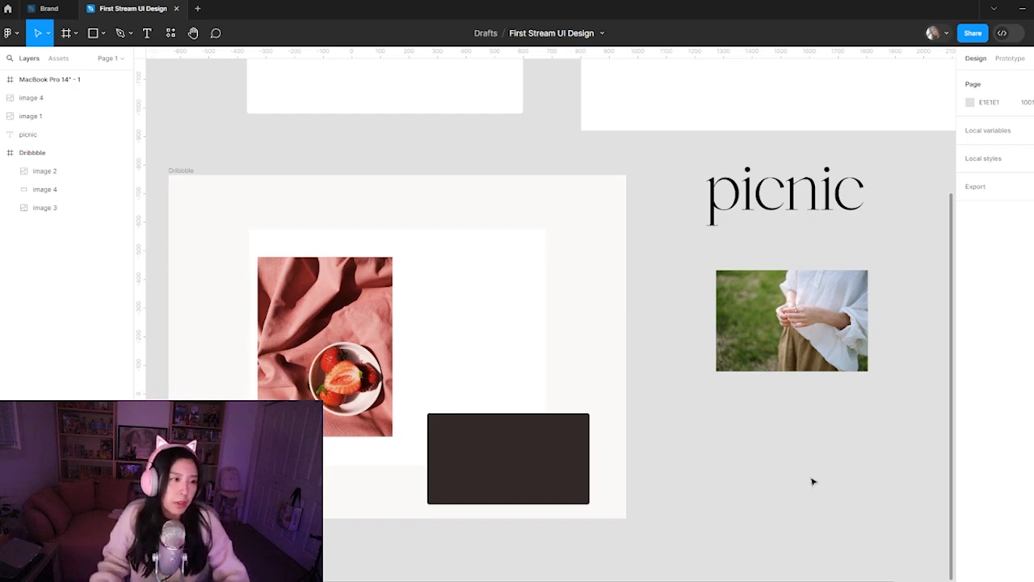
Shift the "picnic" text and the photo of the hands left and slightly down, closer to the Dribbble frame
{"action": "left_click", "coordinate": [816, 202]}
{"action": "left_click_drag", "start_coordinate": [816, 202], "coordinate": [766, 226]}
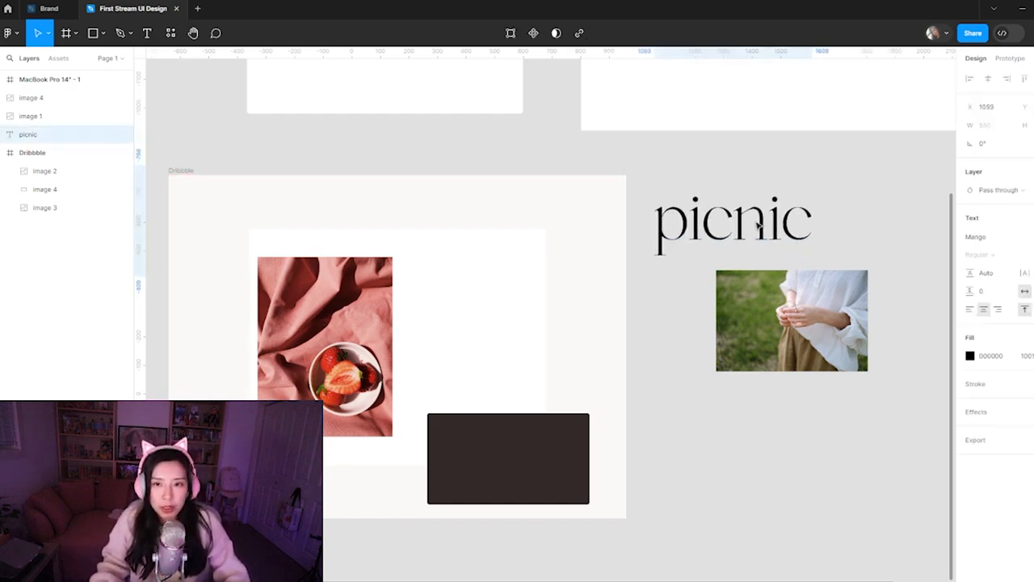
{"action": "left_click_drag", "start_coordinate": [772, 335], "coordinate": [731, 350]}
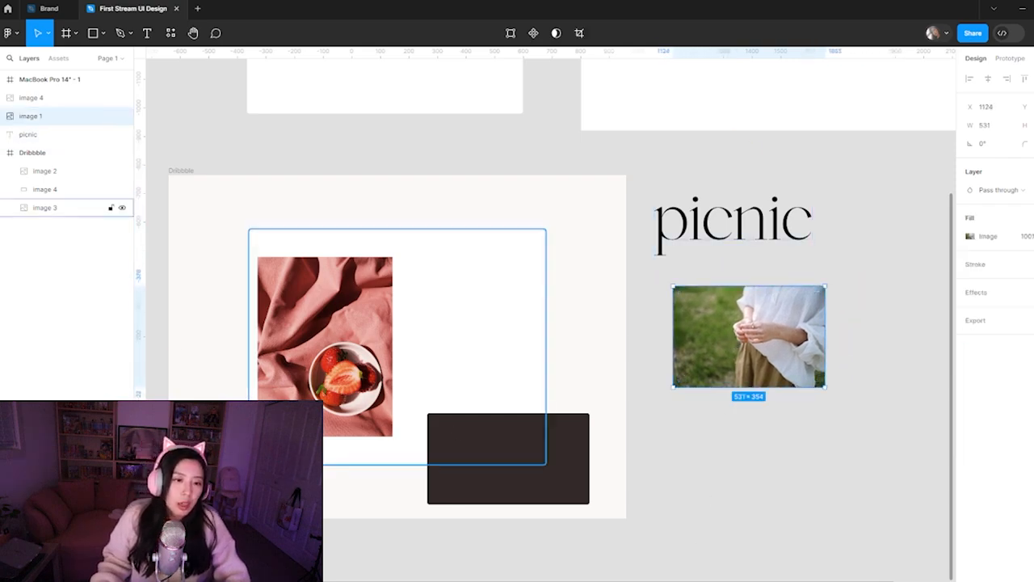
Move the strawberry photo up within the white panel and shorten the panel to 1040 × 700
{"action": "left_click", "coordinate": [539, 458]}
{"action": "left_click", "coordinate": [339, 372]}
{"action": "left_click_drag", "start_coordinate": [339, 372], "coordinate": [337, 356]}
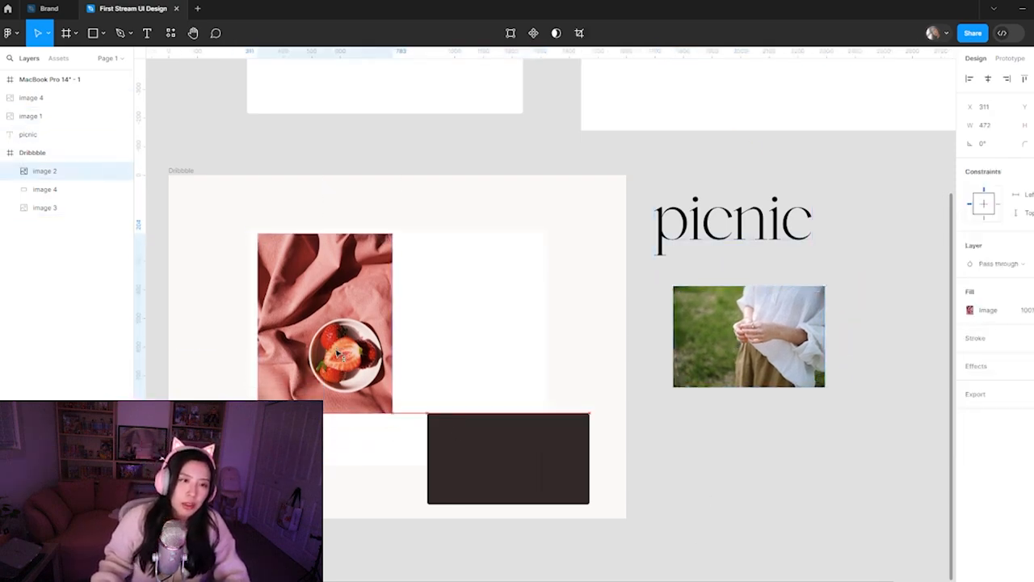
{"action": "left_click", "coordinate": [455, 372]}
{"action": "left_click_drag", "start_coordinate": [404, 422], "coordinate": [346, 430]}
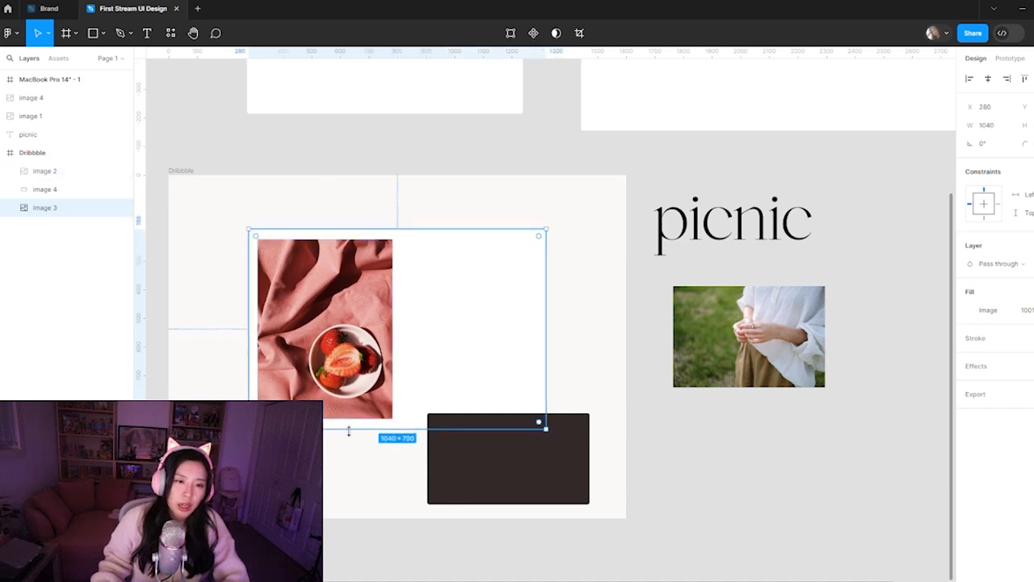
Try the white panel and strawberry photo together near the Dribbble frame's upper-left corner, with the panel at about X 92, Y 74
{"action": "left_click", "coordinate": [344, 519]}
{"action": "left_click", "coordinate": [367, 396]}
{"action": "left_click", "coordinate": [439, 351], "text": "shift"}
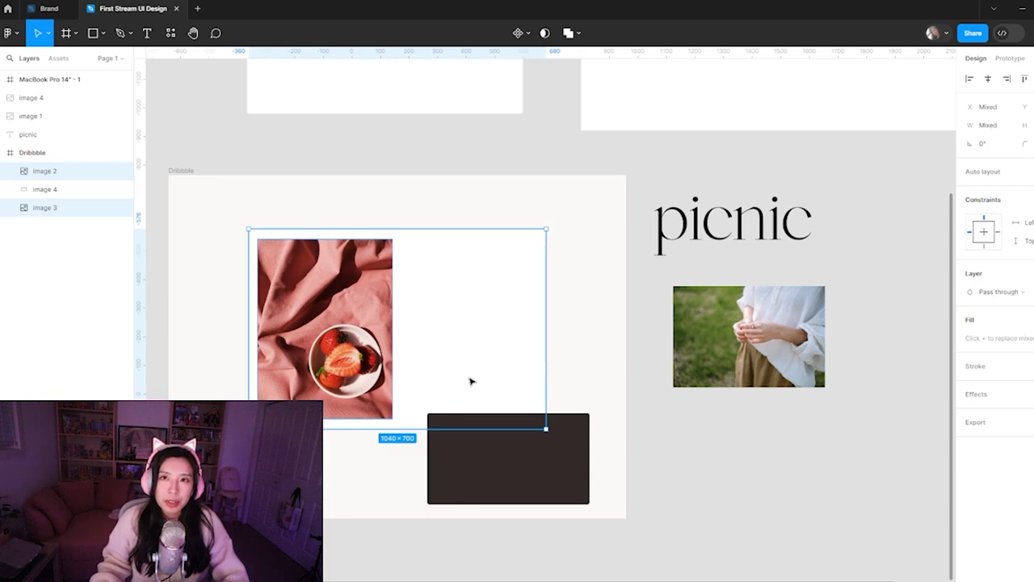
{"action": "left_click_drag", "start_coordinate": [433, 357], "coordinate": [374, 333]}
{"action": "left_click", "coordinate": [372, 448]}
{"action": "left_click", "coordinate": [363, 339]}
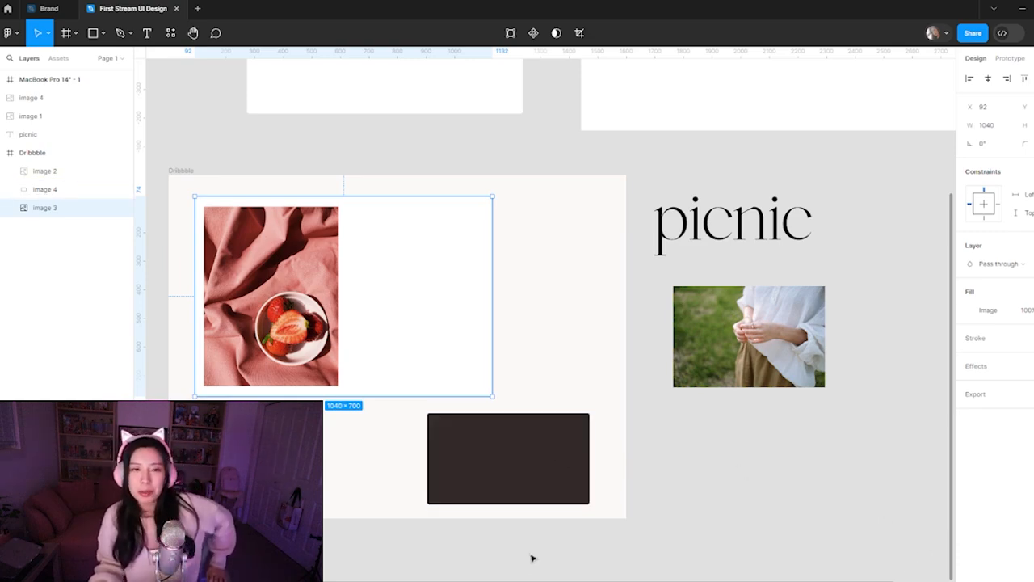
Move the dark panel out of the Dribbble frame onto the canvas below the photo of the hands
{"action": "left_click_drag", "start_coordinate": [488, 440], "coordinate": [786, 459]}
Center the white panel together with the strawberry photo in the Dribbble frame, with the panel at X 280, Y 250
{"action": "left_click", "coordinate": [429, 291]}
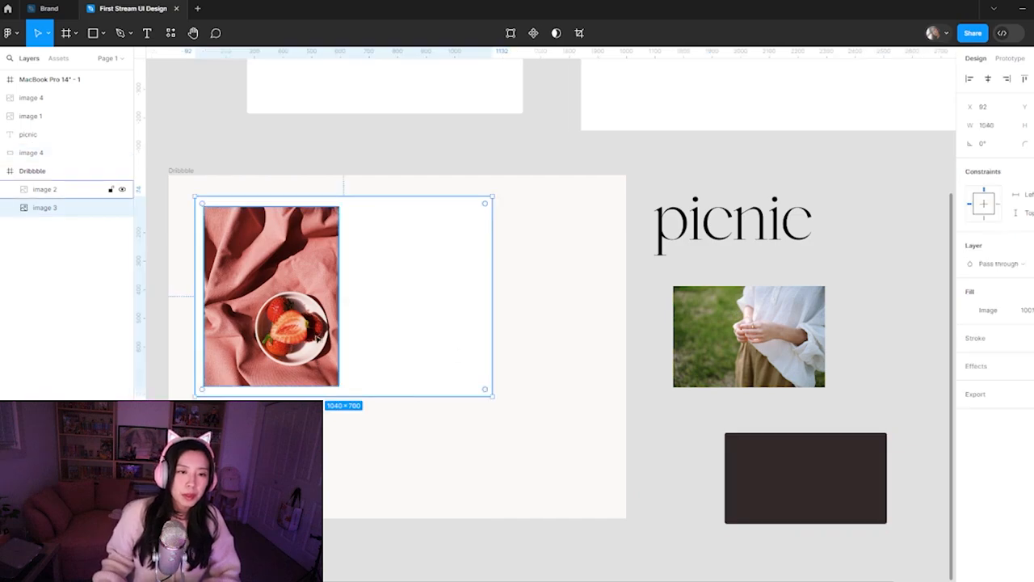
{"action": "left_click_drag", "start_coordinate": [429, 397], "coordinate": [416, 362]}
{"action": "left_click", "coordinate": [314, 323]}
{"action": "left_click", "coordinate": [381, 294], "text": "shift"}
{"action": "left_click_drag", "start_coordinate": [385, 291], "coordinate": [436, 340]}
{"action": "left_click", "coordinate": [462, 442]}
Try extending the white panel's bottom edge further below the strawberry photo and restore its 1040 × 700 size
{"action": "left_click", "coordinate": [443, 394]}
{"action": "left_click_drag", "start_coordinate": [429, 412], "coordinate": [428, 458]}
{"action": "left_click", "coordinate": [335, 380]}
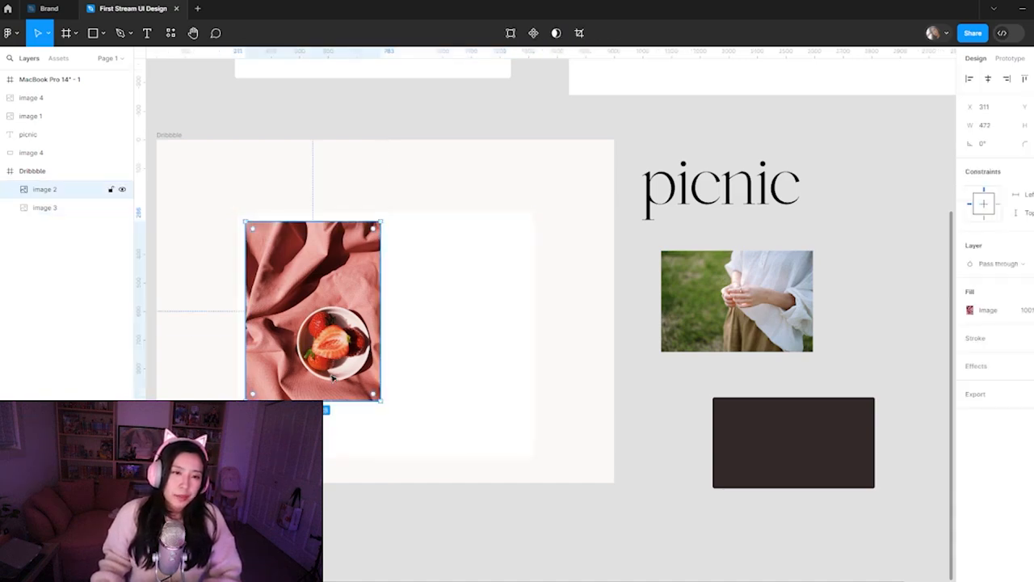
{"action": "left_click", "coordinate": [413, 431]}
{"action": "left_click", "coordinate": [767, 503]}
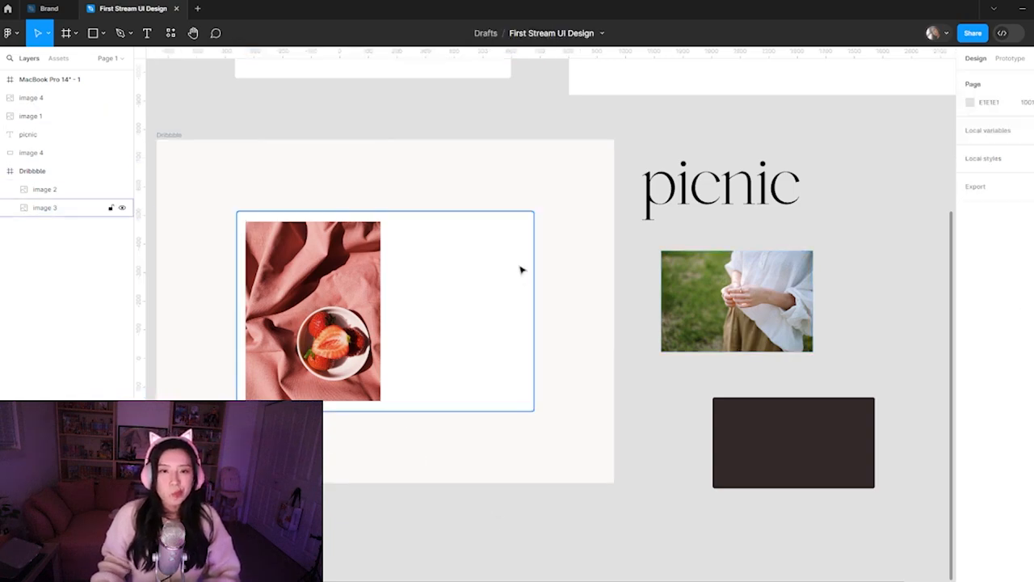
{"action": "left_click", "coordinate": [508, 306]}
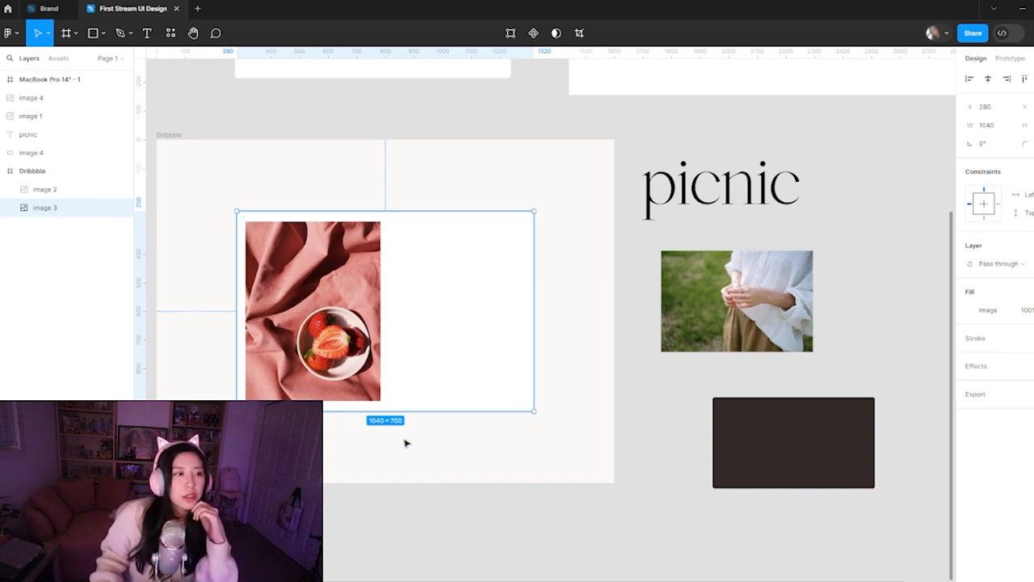
Move the "picnic" title onto the white panel beside the strawberry photo and shrink its text to about 387 × 274
{"action": "left_click", "coordinate": [480, 461]}
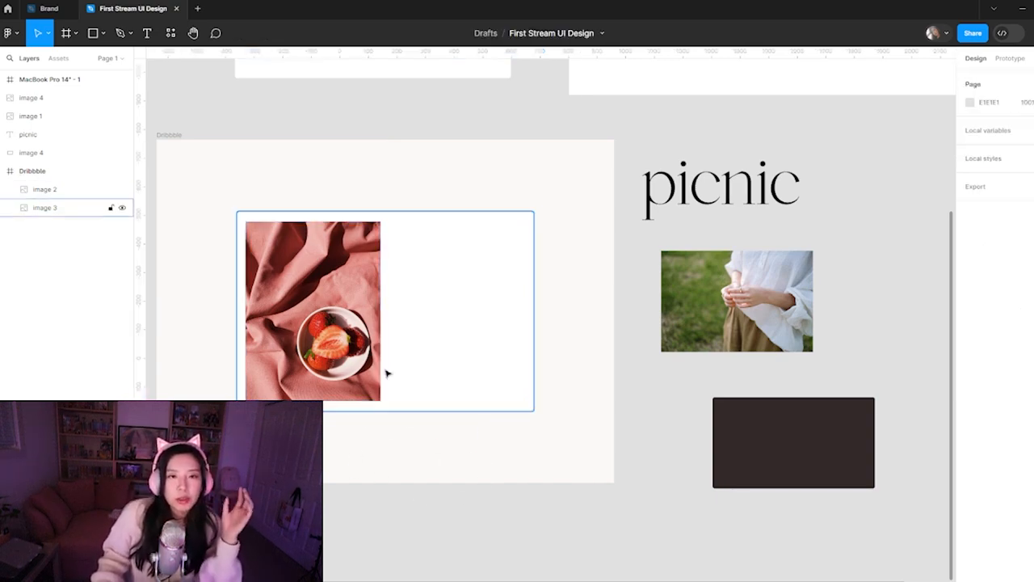
{"action": "left_click_drag", "start_coordinate": [728, 194], "coordinate": [471, 263]}
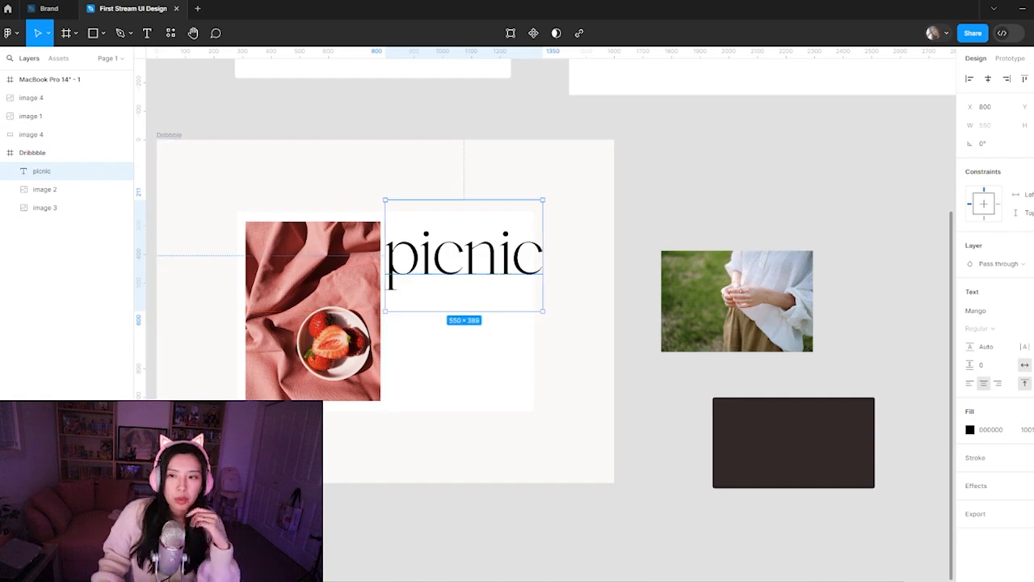
{"action": "key", "text": "shift+Down"}
{"action": "key", "text": "shift+Down"}
{"action": "key", "text": "shift+Down"}
{"action": "key", "text": "shift+Down"}
{"action": "key", "text": "shift+Down"}
{"action": "key", "text": "shift+Down"}
{"action": "key", "text": "shift+Down"}
{"action": "key", "text": "shift+Down"}
{"action": "key", "text": "shift+Down"}
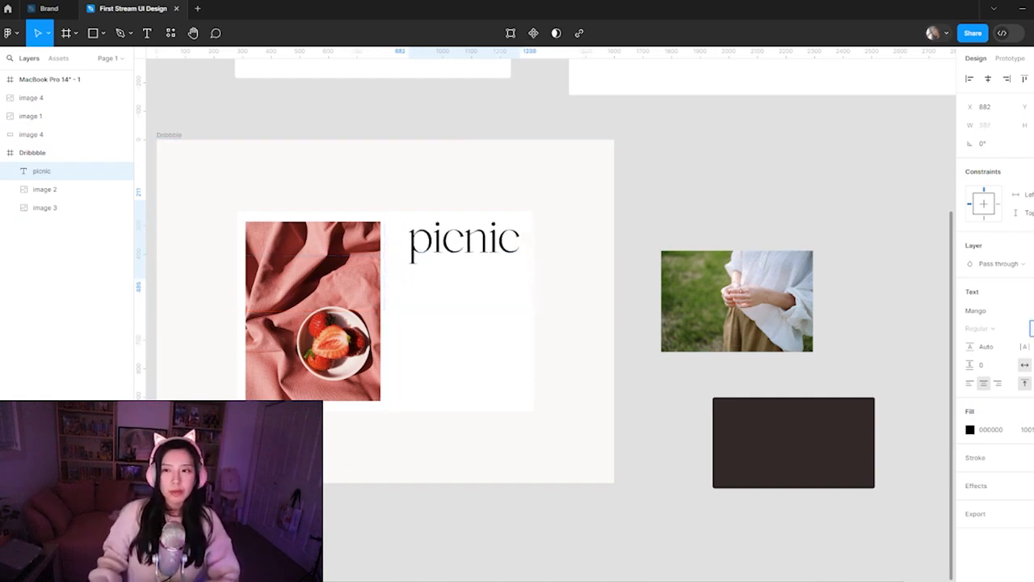
Reposition the "picnic" title at X 870, aligning its text box with the top edge of the strawberry photo
{"action": "left_click", "coordinate": [623, 290]}
{"action": "left_click", "coordinate": [493, 251]}
{"action": "left_click_drag", "start_coordinate": [493, 251], "coordinate": [487, 271]}
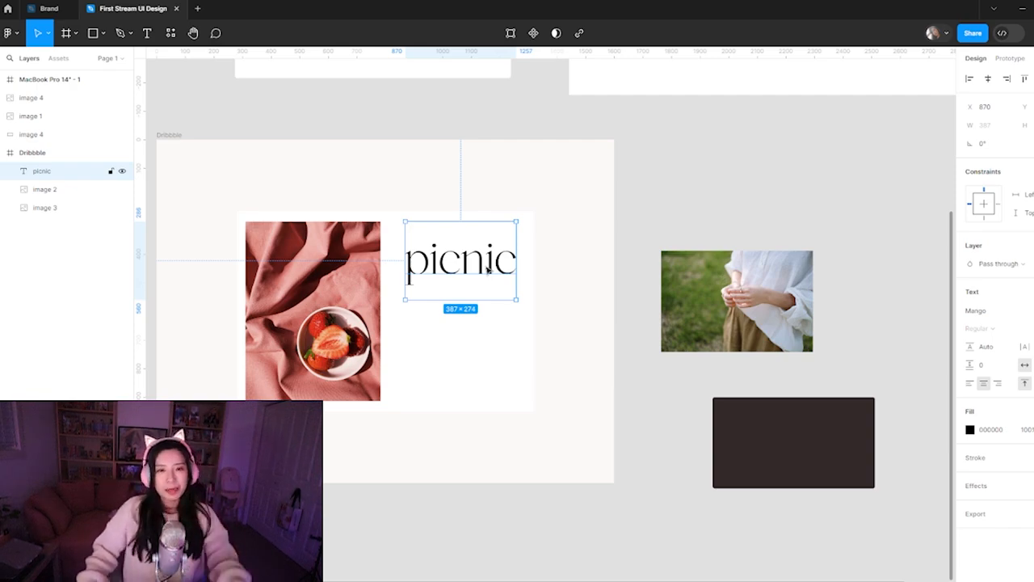
{"action": "left_click", "coordinate": [572, 317]}
{"action": "left_click", "coordinate": [495, 271]}
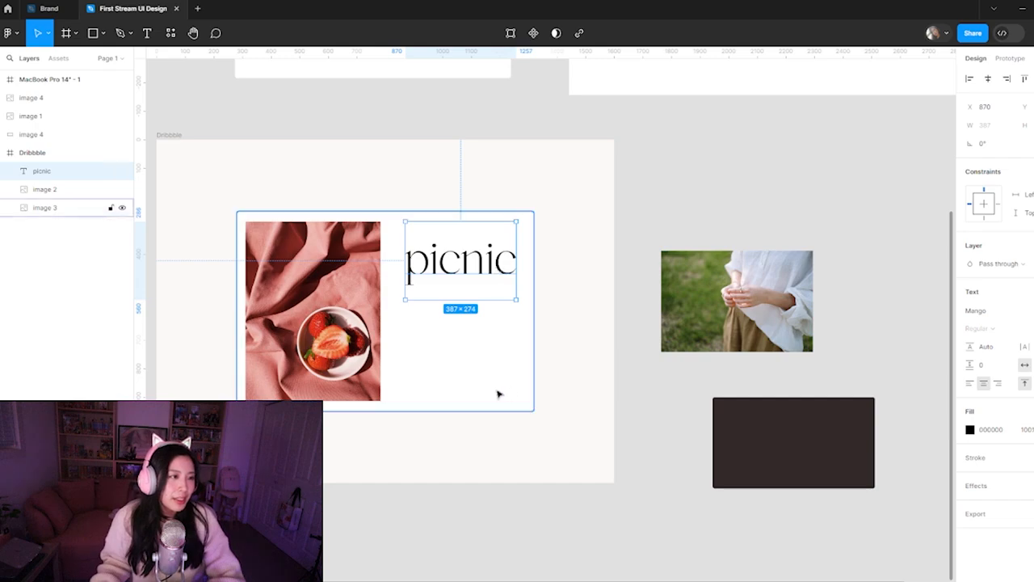
Shorten the "picnic" text box from its lower edge to 387 × 244
{"action": "left_click", "coordinate": [561, 339]}
{"action": "left_click", "coordinate": [489, 270]}
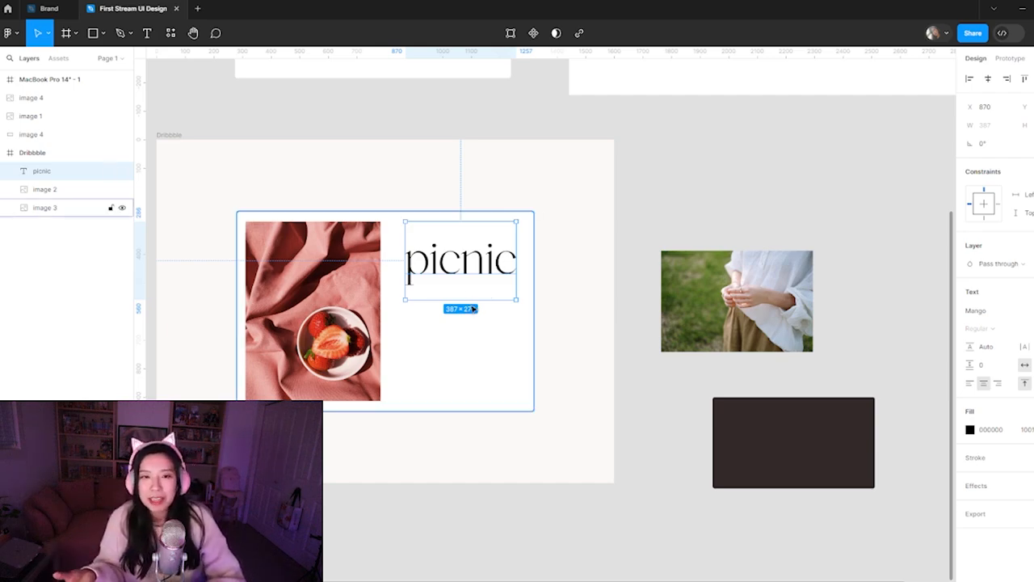
{"action": "left_click_drag", "start_coordinate": [476, 298], "coordinate": [470, 289]}
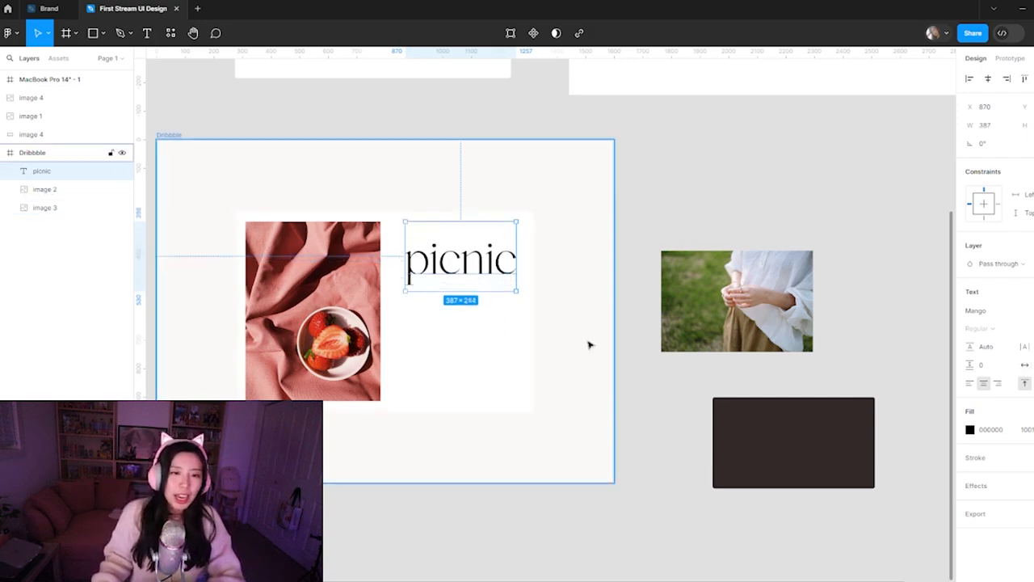
{"action": "left_click", "coordinate": [692, 191]}
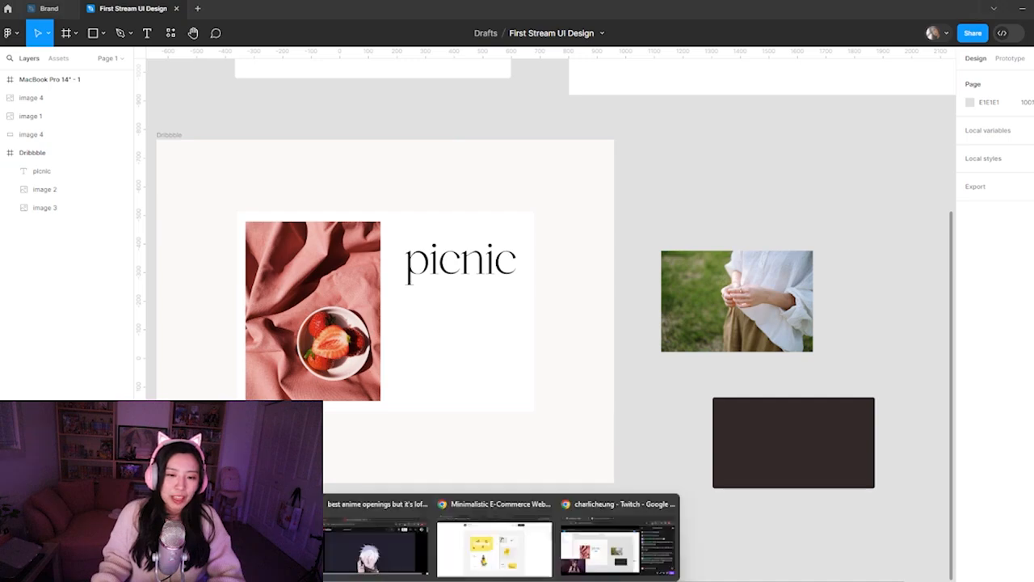
Switch to Chrome, examine the preview images of the Minimalistic E-Commerce Website shot and return to the Dribbble search results
{"action": "left_click", "coordinate": [494, 556]}
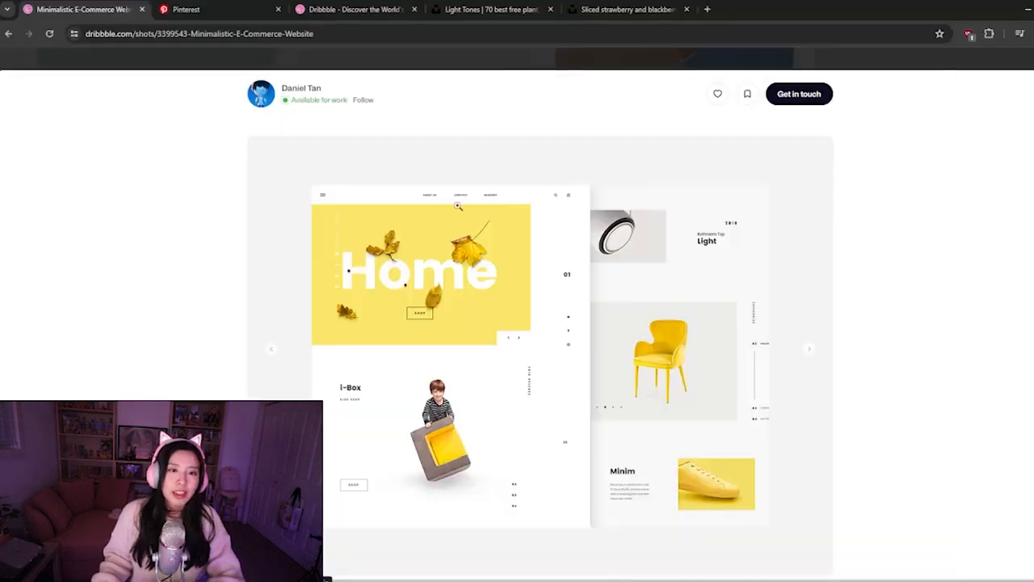
{"action": "scroll", "coordinate": [421, 244], "scroll_direction": "down", "scroll_amount": 2}
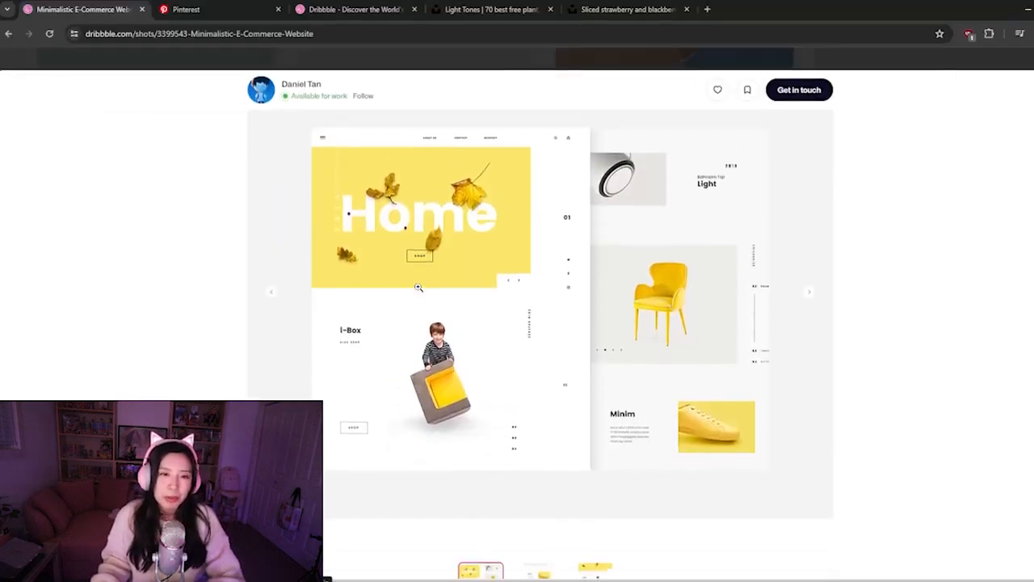
{"action": "left_click", "coordinate": [539, 521]}
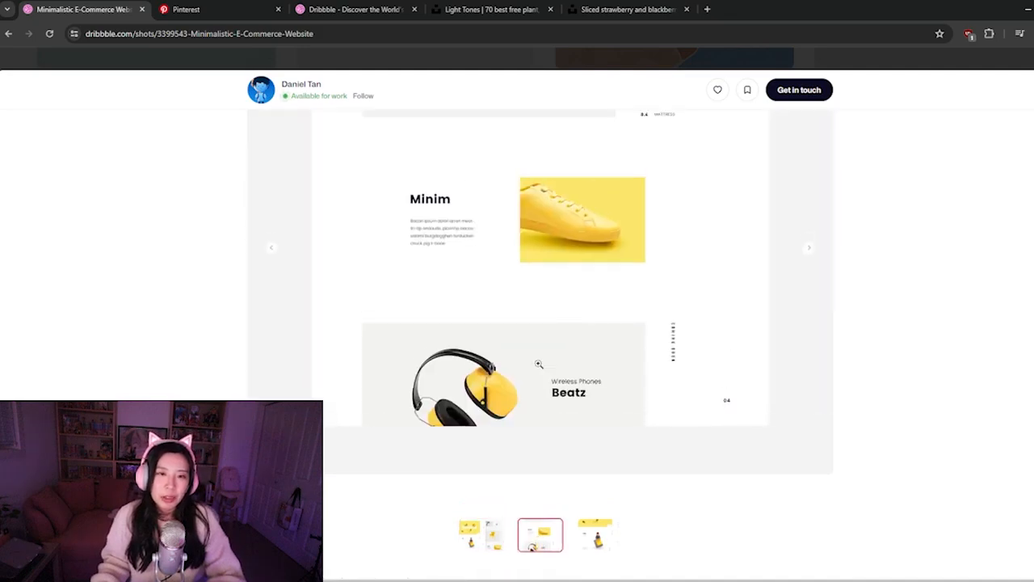
{"action": "left_click", "coordinate": [608, 572]}
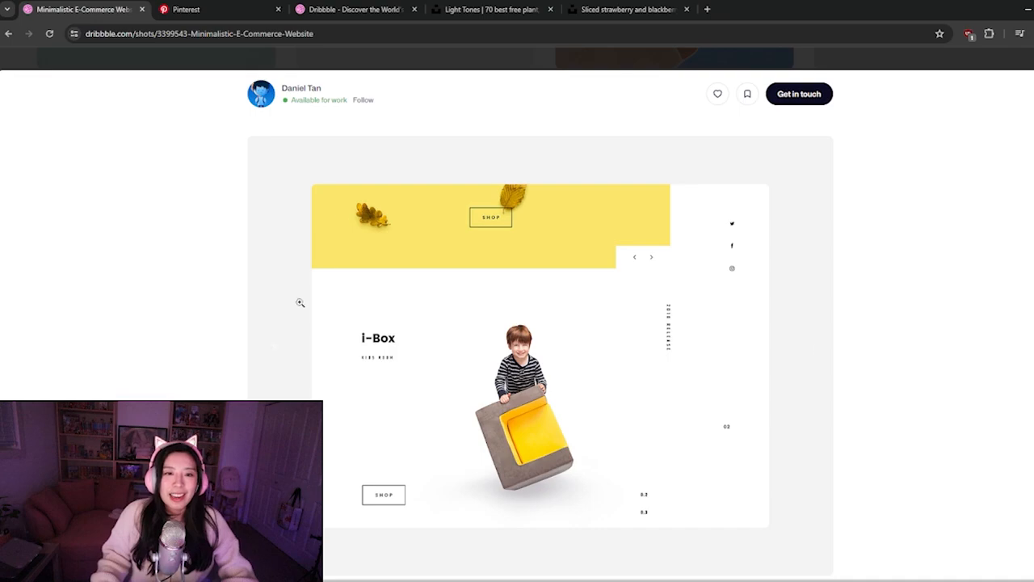
{"action": "left_click", "coordinate": [8, 33]}
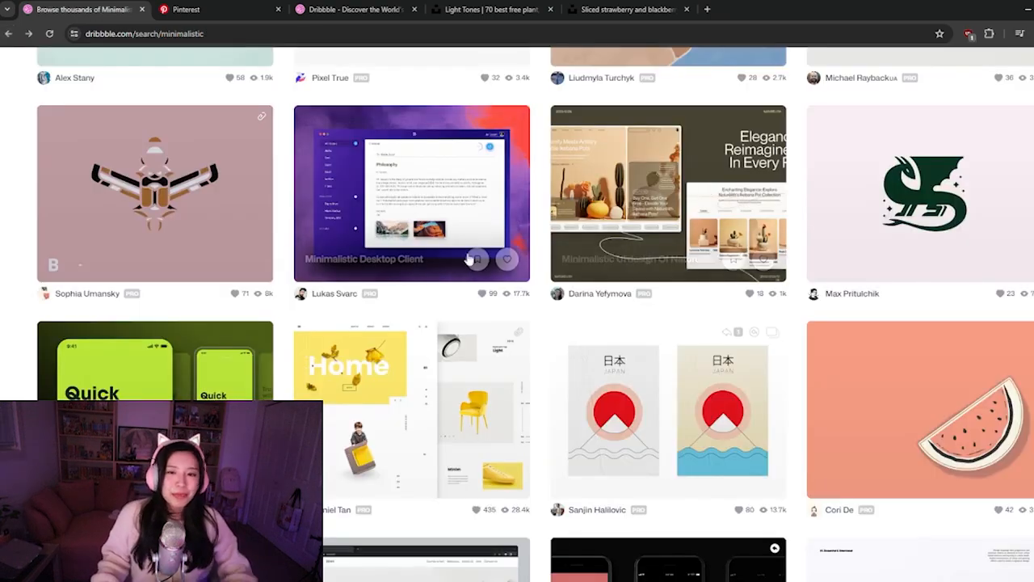
Browse the Dribbble results for "minimalistic" down to the end of the loaded shots, looking for layout inspiration
{"action": "scroll", "coordinate": [470, 243], "scroll_direction": "down", "scroll_amount": 5}
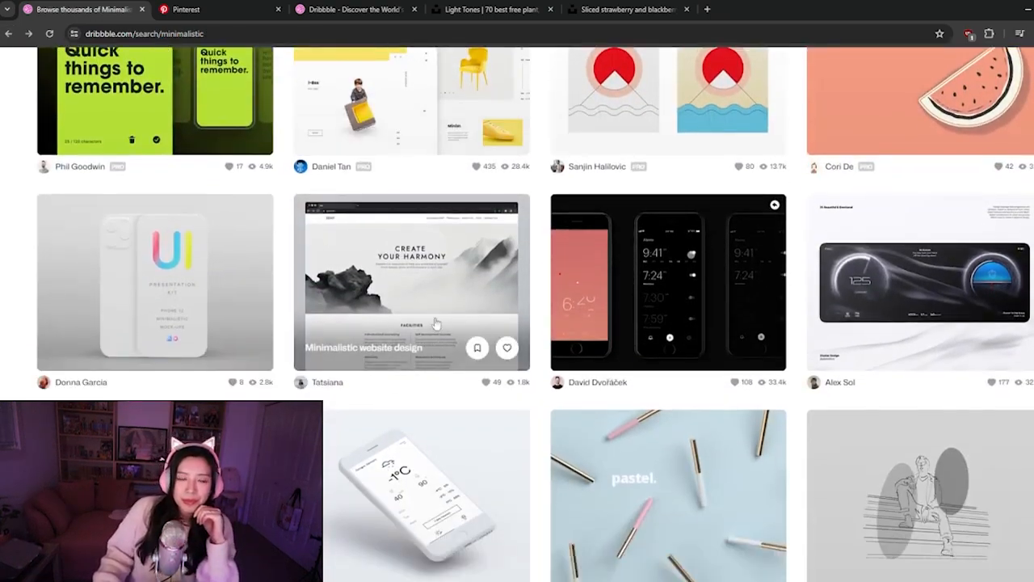
{"action": "scroll", "coordinate": [380, 256], "scroll_direction": "down", "scroll_amount": 1}
{"action": "scroll", "coordinate": [380, 256], "scroll_direction": "down", "scroll_amount": 1}
{"action": "scroll", "coordinate": [404, 242], "scroll_direction": "down", "scroll_amount": 3}
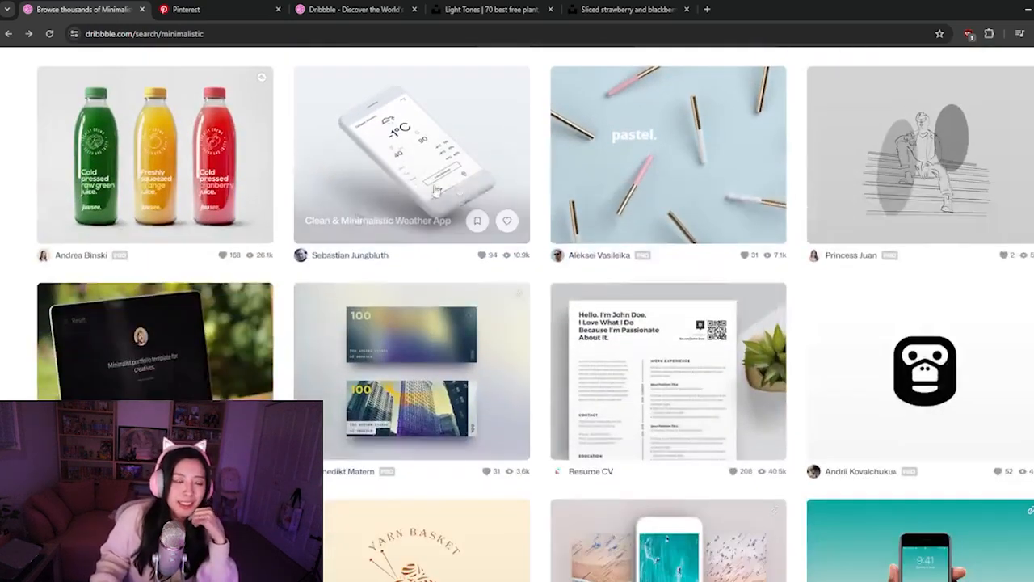
{"action": "scroll", "coordinate": [453, 218], "scroll_direction": "down", "scroll_amount": 2}
{"action": "scroll", "coordinate": [454, 253], "scroll_direction": "down", "scroll_amount": 1}
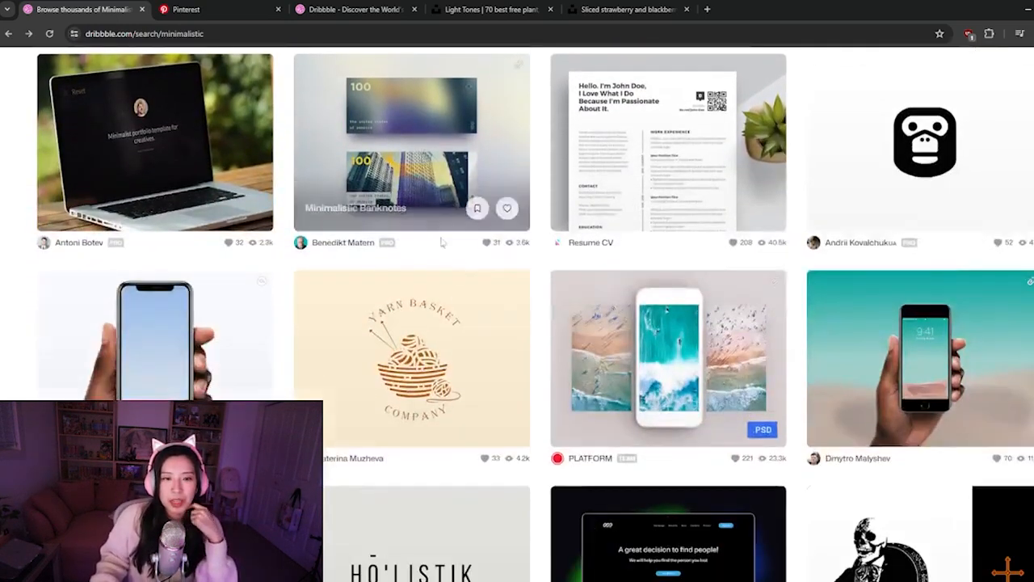
{"action": "scroll", "coordinate": [450, 257], "scroll_direction": "down", "scroll_amount": 1}
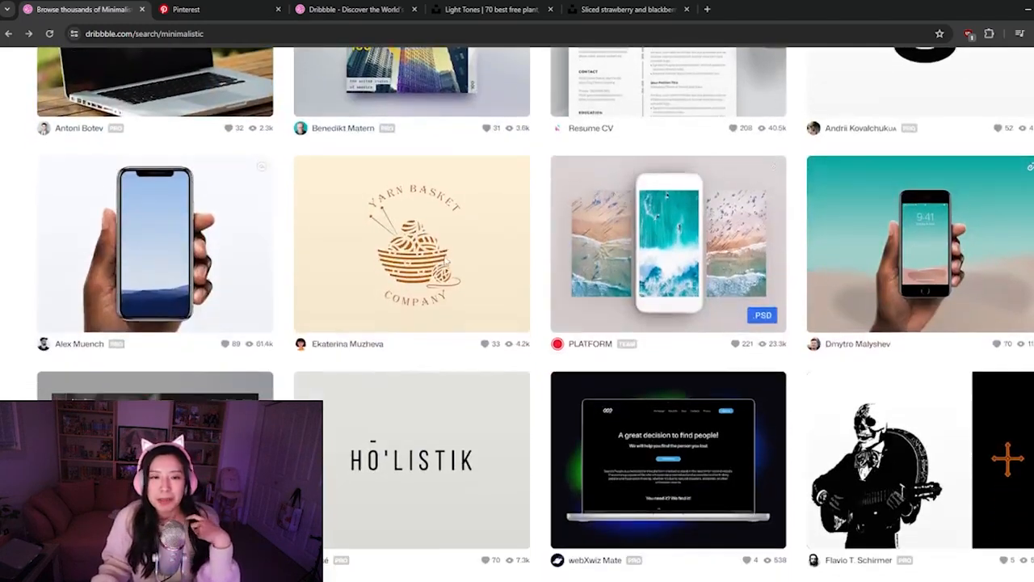
{"action": "mouse_move", "coordinate": [445, 262]}
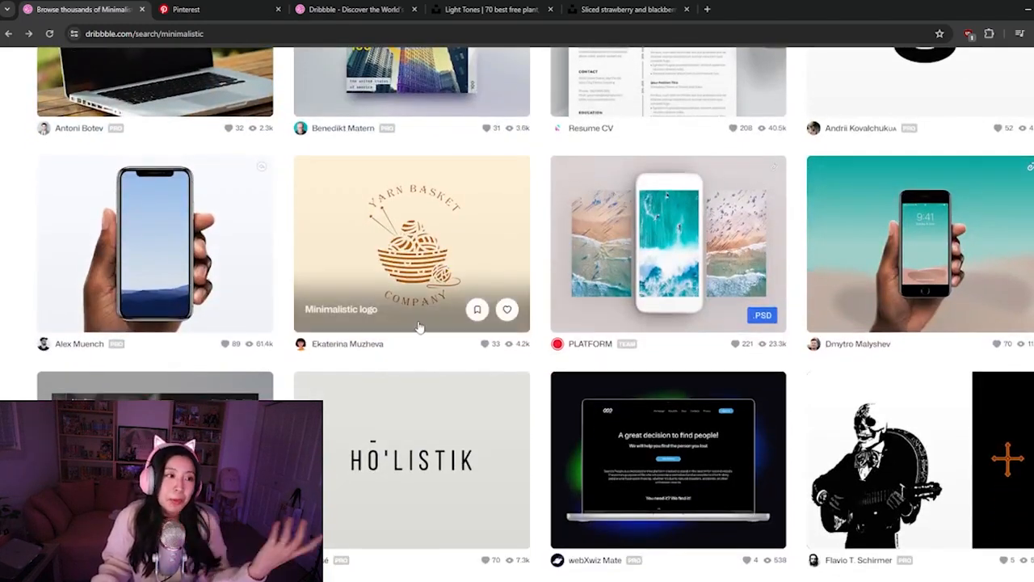
{"action": "scroll", "coordinate": [417, 325], "scroll_direction": "down", "scroll_amount": 1}
{"action": "scroll", "coordinate": [420, 358], "scroll_direction": "down", "scroll_amount": 2}
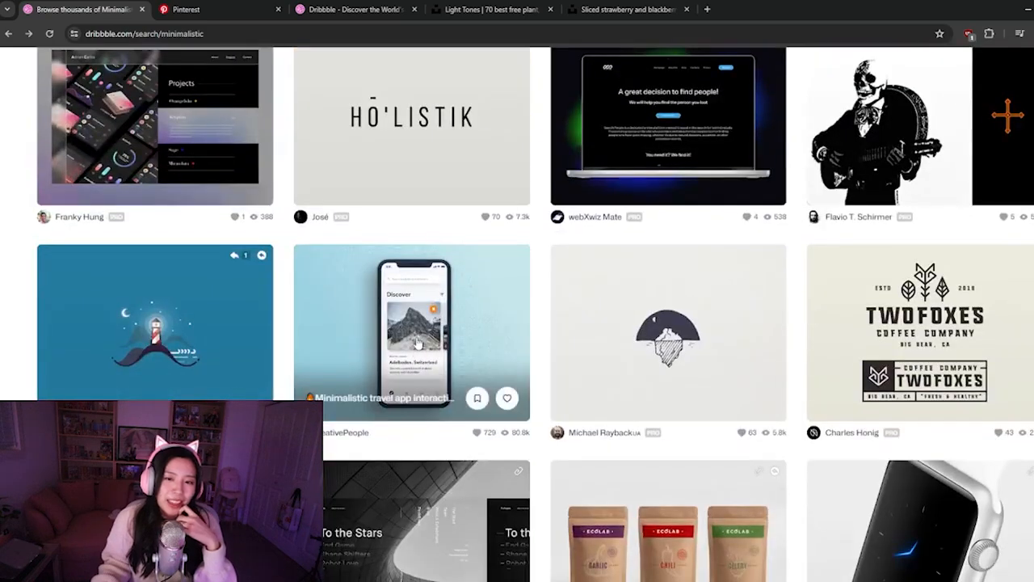
{"action": "scroll", "coordinate": [418, 343], "scroll_direction": "down", "scroll_amount": 1}
{"action": "scroll", "coordinate": [418, 343], "scroll_direction": "down", "scroll_amount": 1}
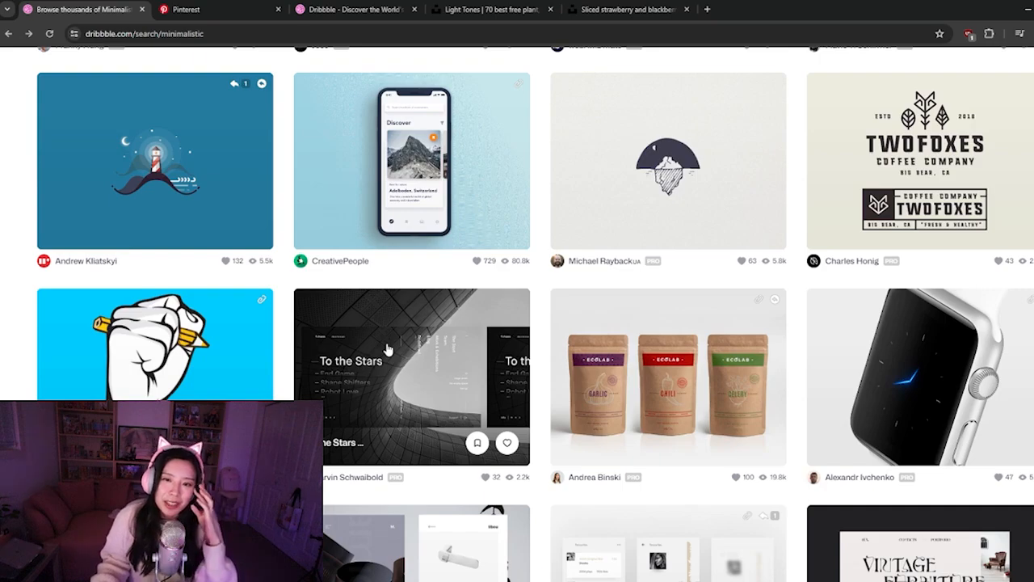
{"action": "scroll", "coordinate": [388, 349], "scroll_direction": "down", "scroll_amount": 3}
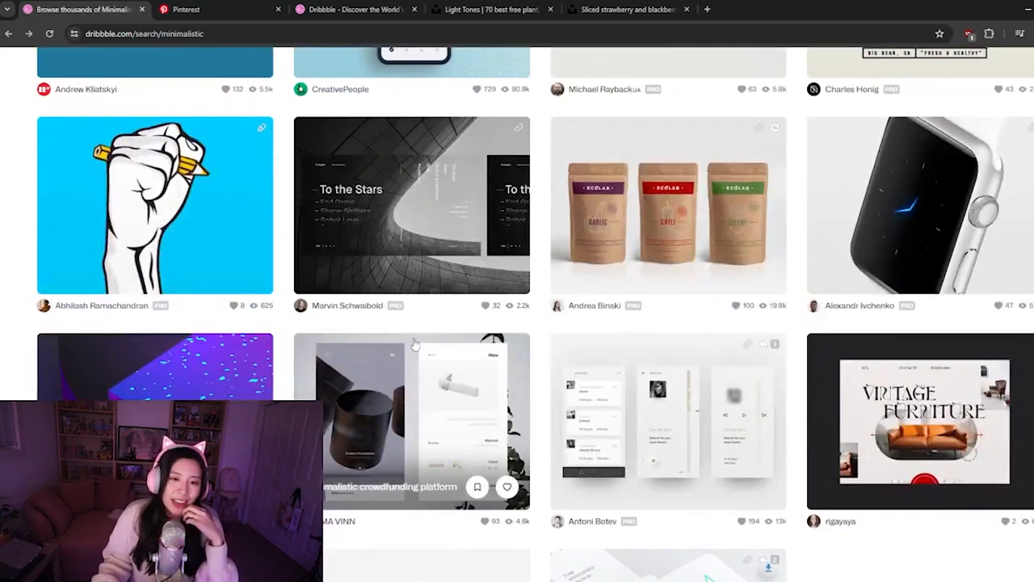
{"action": "scroll", "coordinate": [419, 341], "scroll_direction": "down", "scroll_amount": 2}
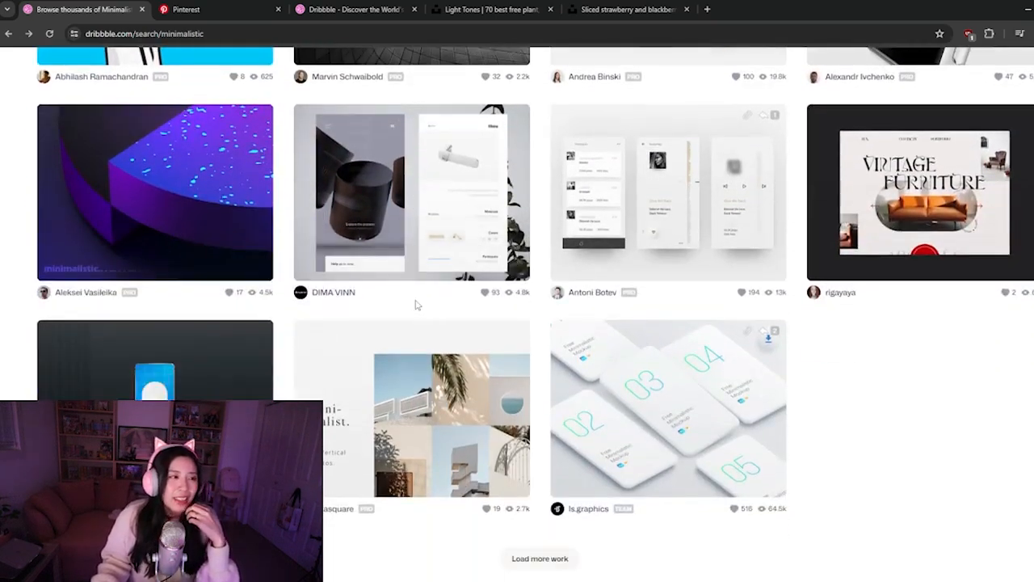
Load more "minimalistic" results, view the Minimalistic Storefront Interaction shot and close it again
{"action": "left_click", "coordinate": [543, 561]}
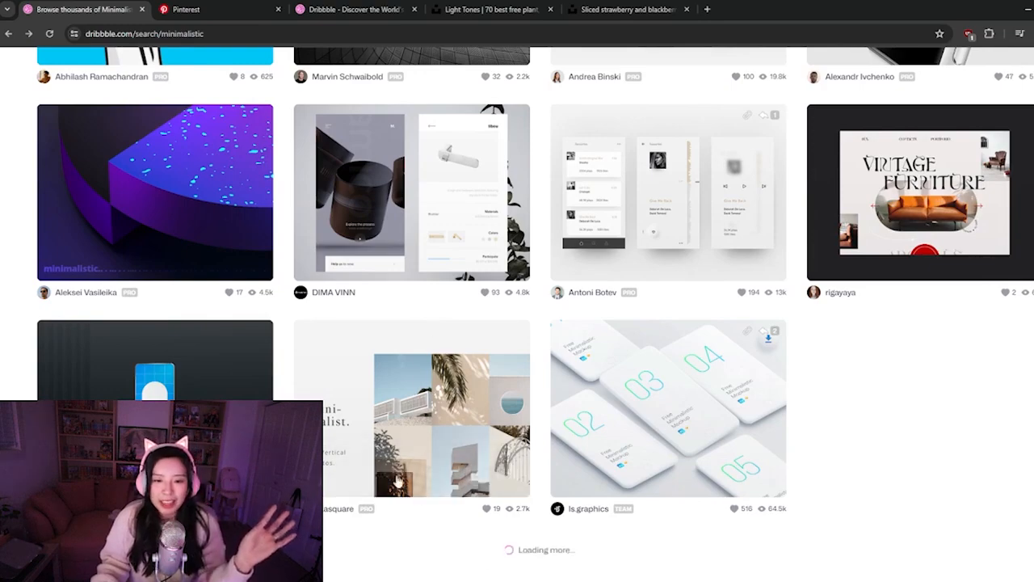
{"action": "scroll", "coordinate": [396, 437], "scroll_direction": "down", "scroll_amount": 2}
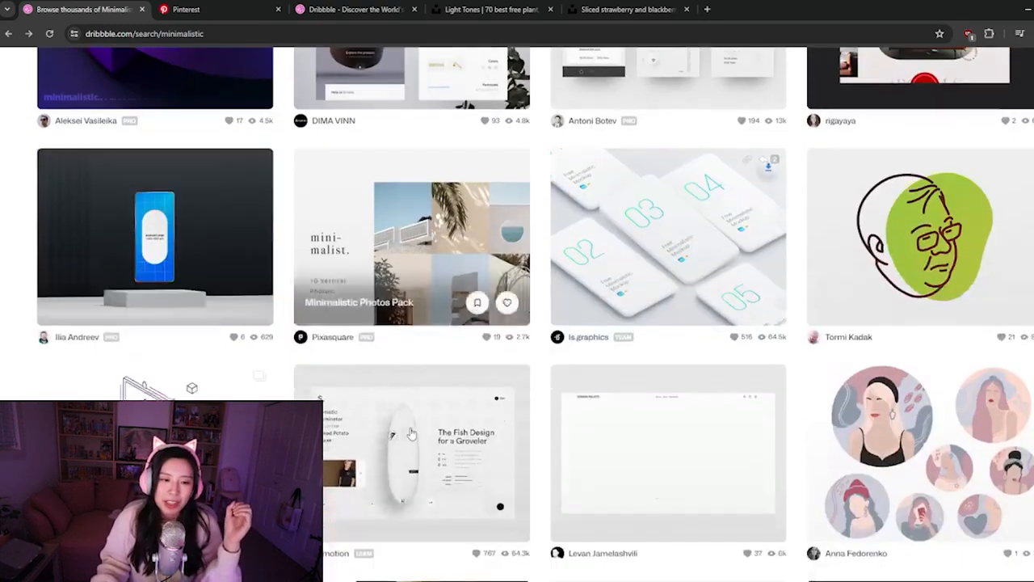
{"action": "scroll", "coordinate": [392, 434], "scroll_direction": "down", "scroll_amount": 1}
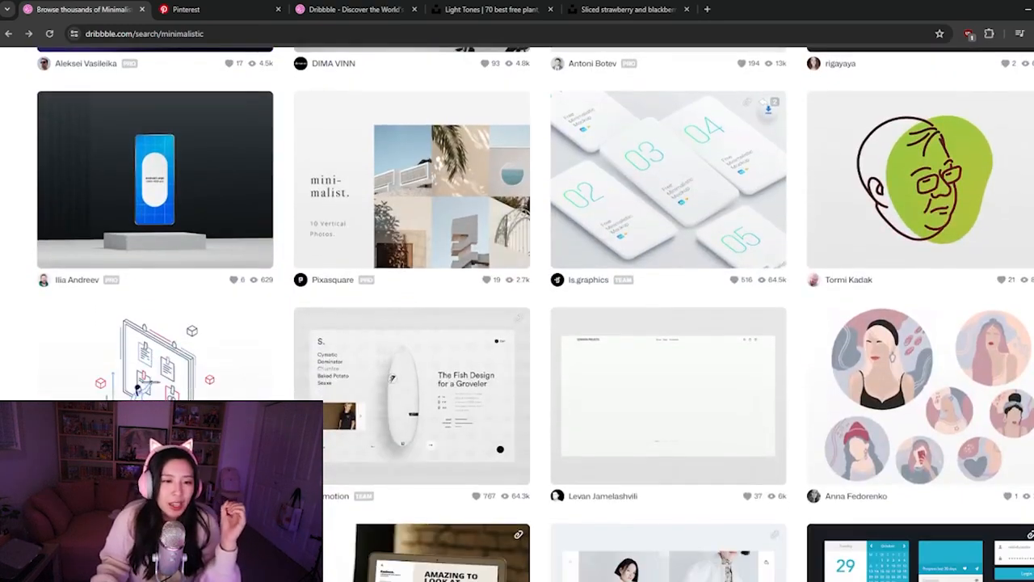
{"action": "left_click", "coordinate": [396, 381]}
{"action": "scroll", "coordinate": [166, 364], "scroll_direction": "down", "scroll_amount": 1}
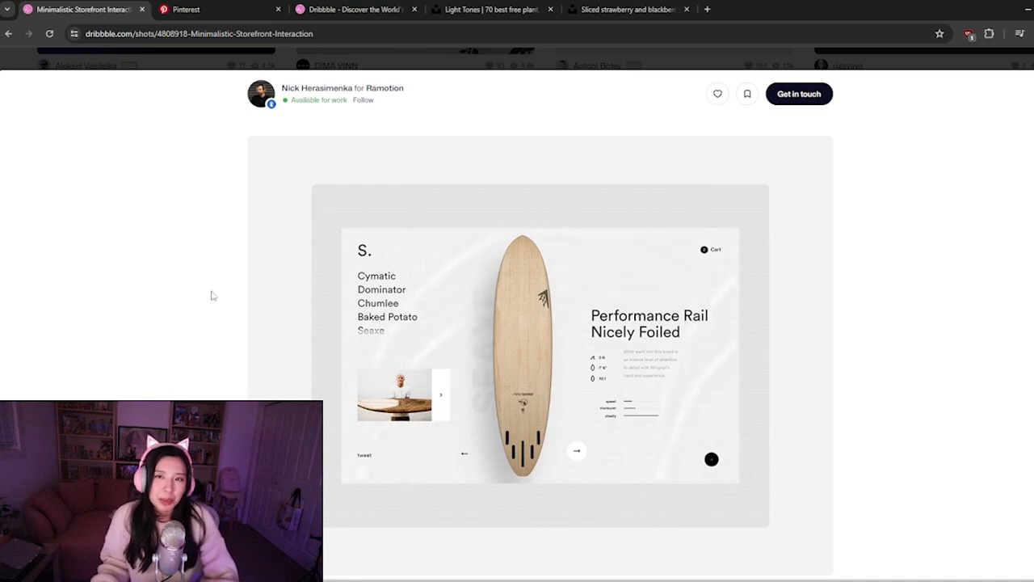
{"action": "key", "text": "Escape"}
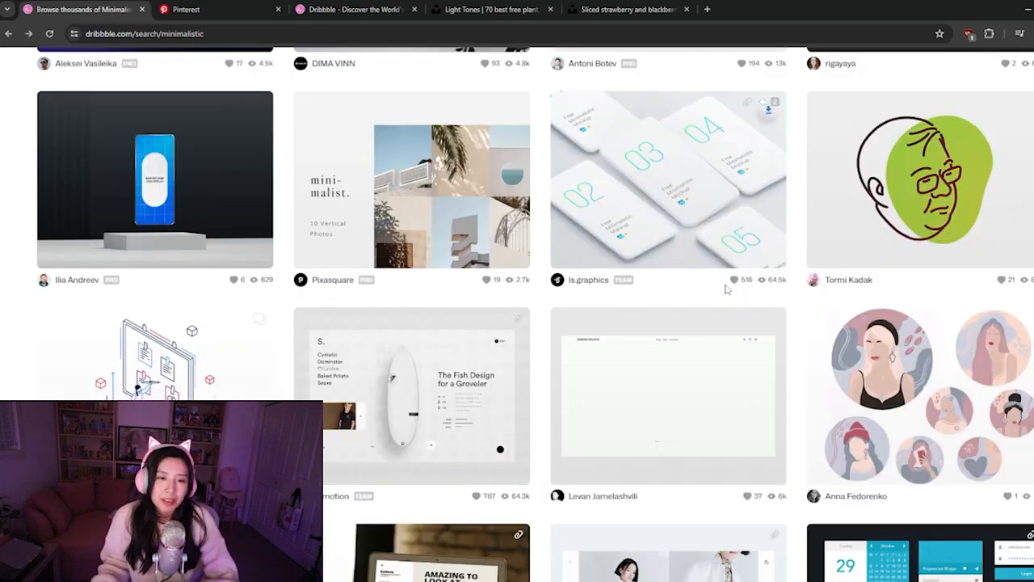
Open the Minimalistic Product Page shot from further down the results and examine its layout
{"action": "scroll", "coordinate": [726, 289], "scroll_direction": "down", "scroll_amount": 2}
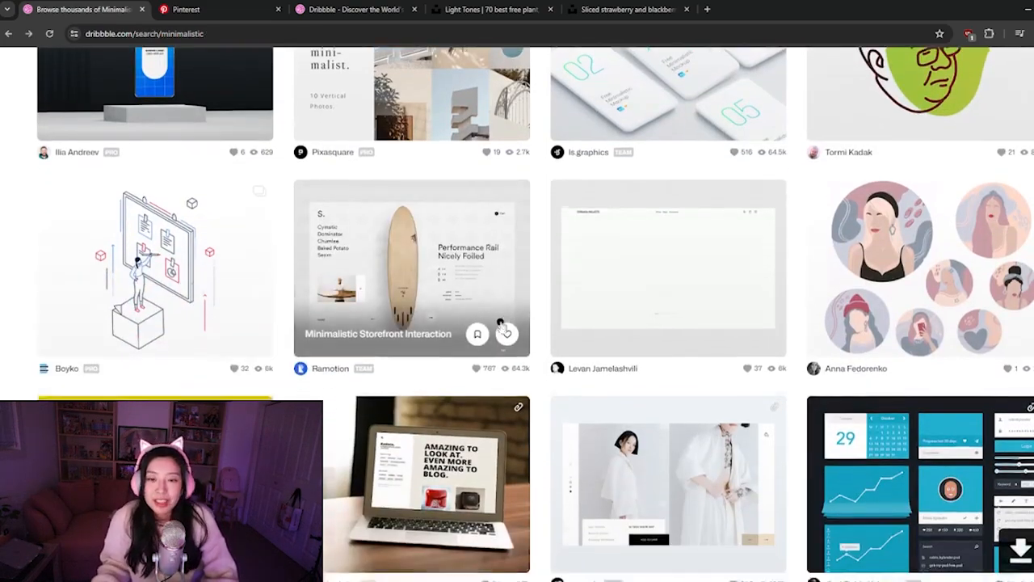
{"action": "scroll", "coordinate": [502, 327], "scroll_direction": "down", "scroll_amount": 2}
{"action": "left_click", "coordinate": [646, 379]}
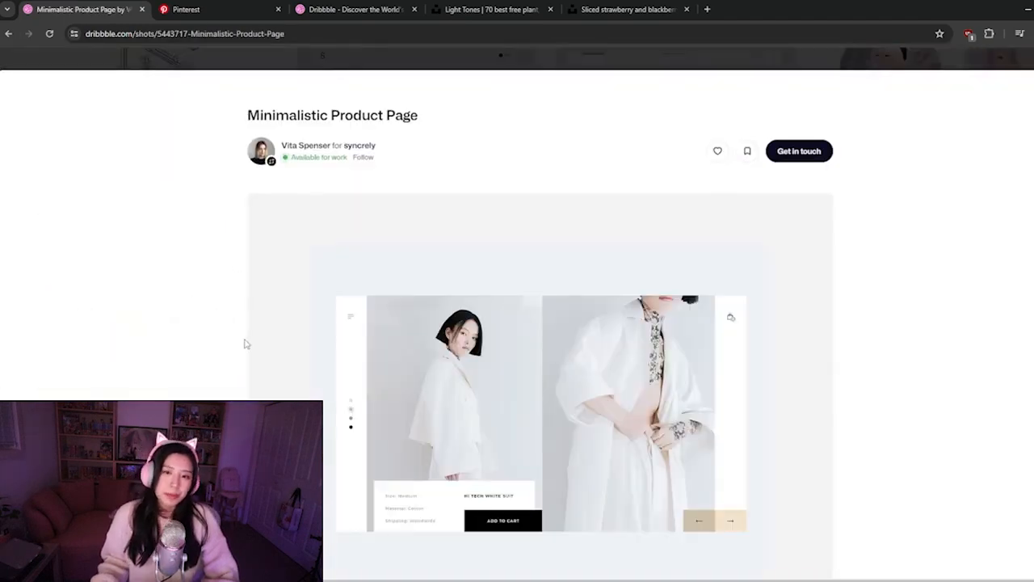
{"action": "scroll", "coordinate": [246, 343], "scroll_direction": "down", "scroll_amount": 1}
{"action": "scroll", "coordinate": [246, 344], "scroll_direction": "down", "scroll_amount": 2}
{"action": "scroll", "coordinate": [246, 344], "scroll_direction": "up", "scroll_amount": 1}
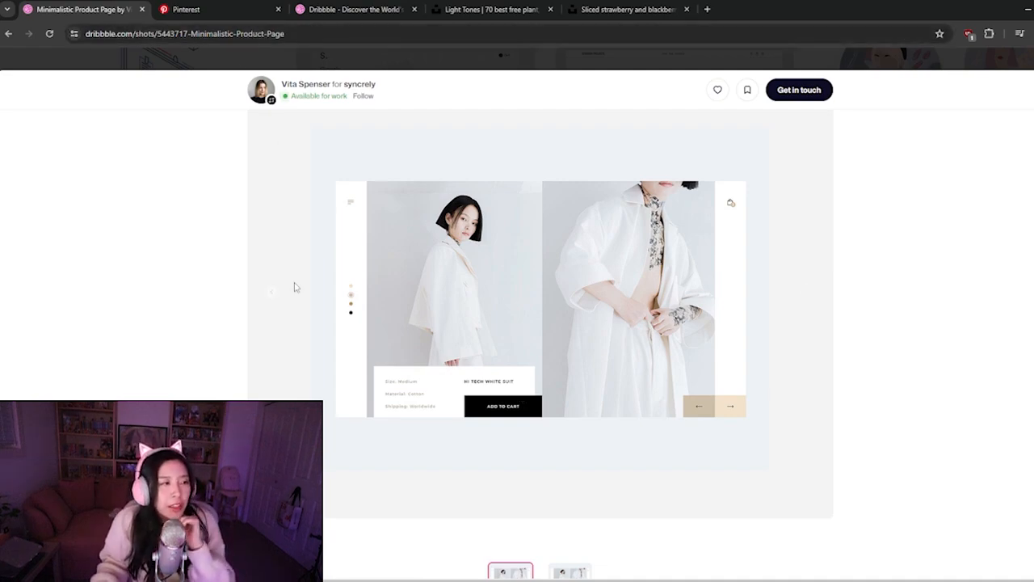
Switch to Pinterest and search for "color palette"
{"action": "left_click", "coordinate": [233, 17]}
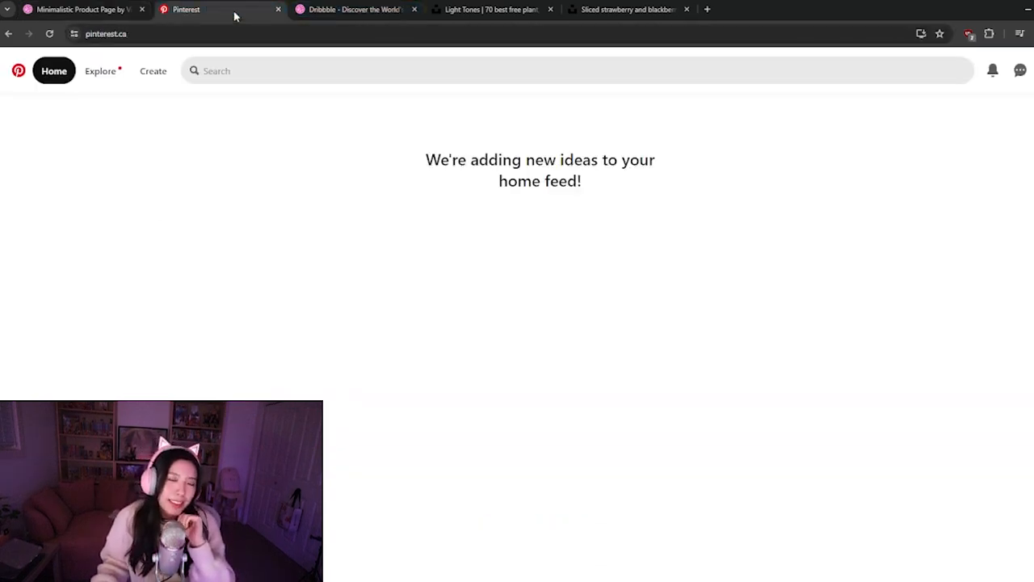
{"action": "left_click", "coordinate": [293, 71]}
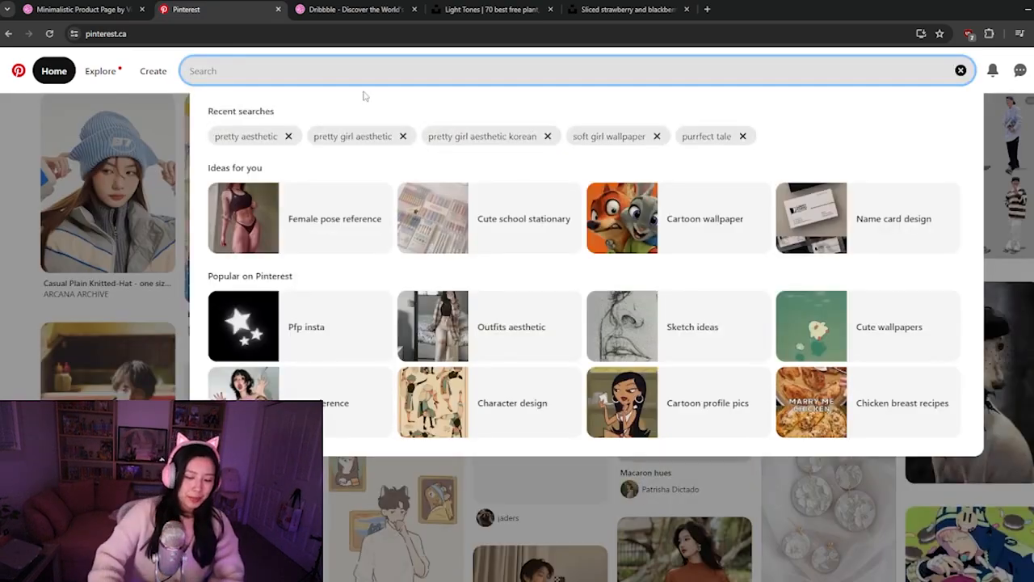
{"action": "type", "text": "color palette"}
{"action": "key", "text": "Return"}
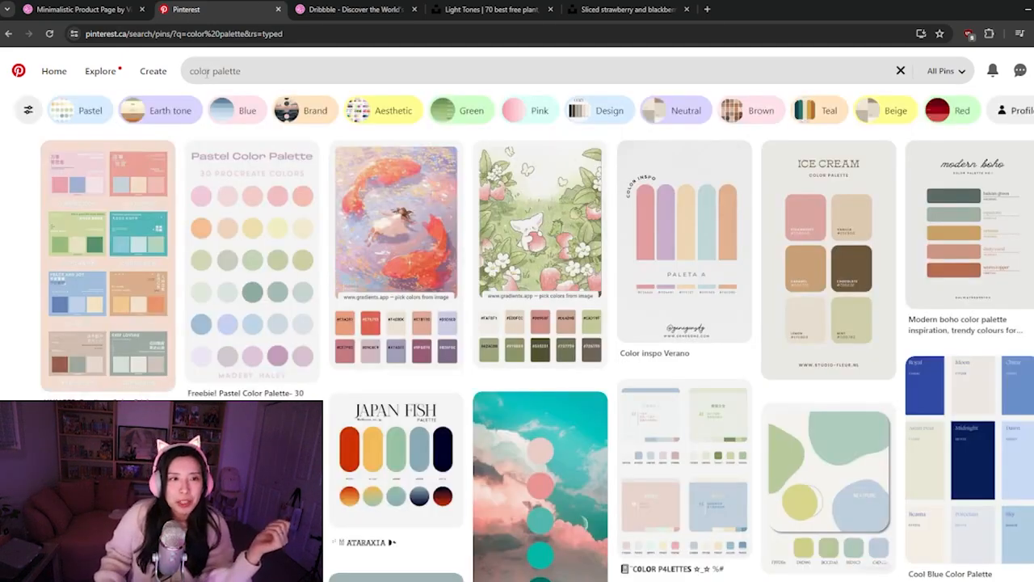
Change the Pinterest search to the spelling "colour palette" and run it
{"action": "left_click", "coordinate": [208, 71]}
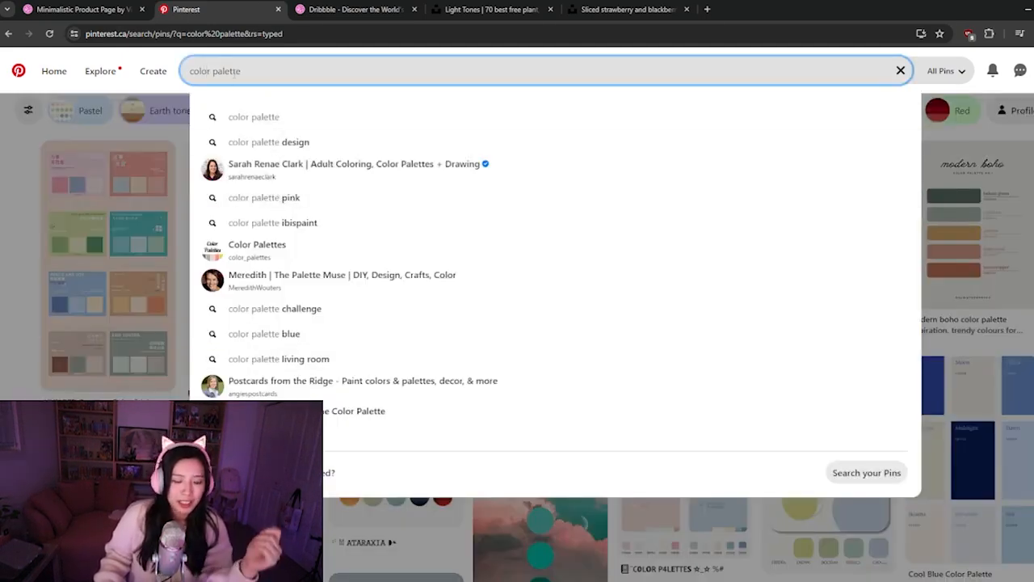
{"action": "type", "text": "u"}
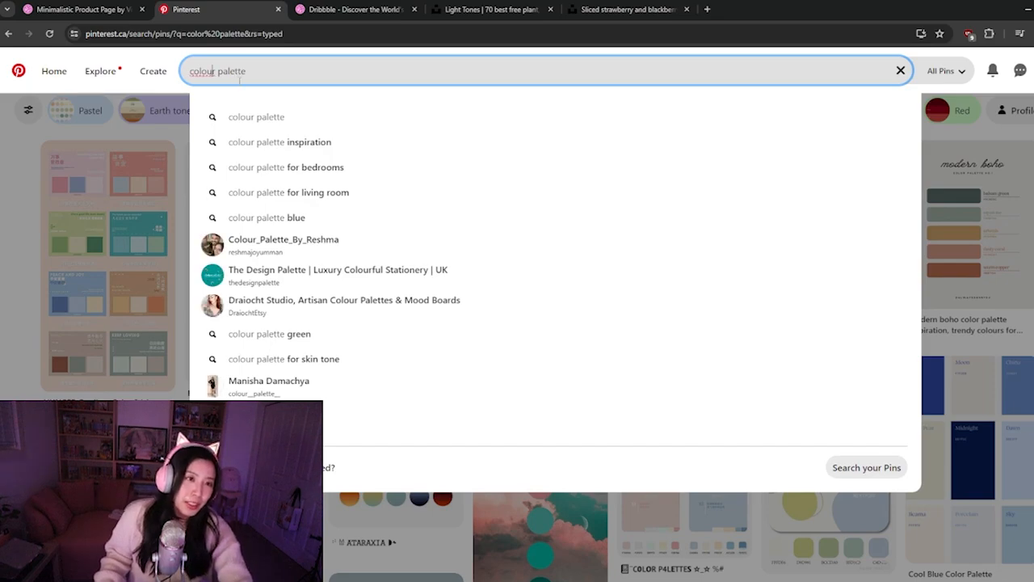
{"action": "key", "text": "Return"}
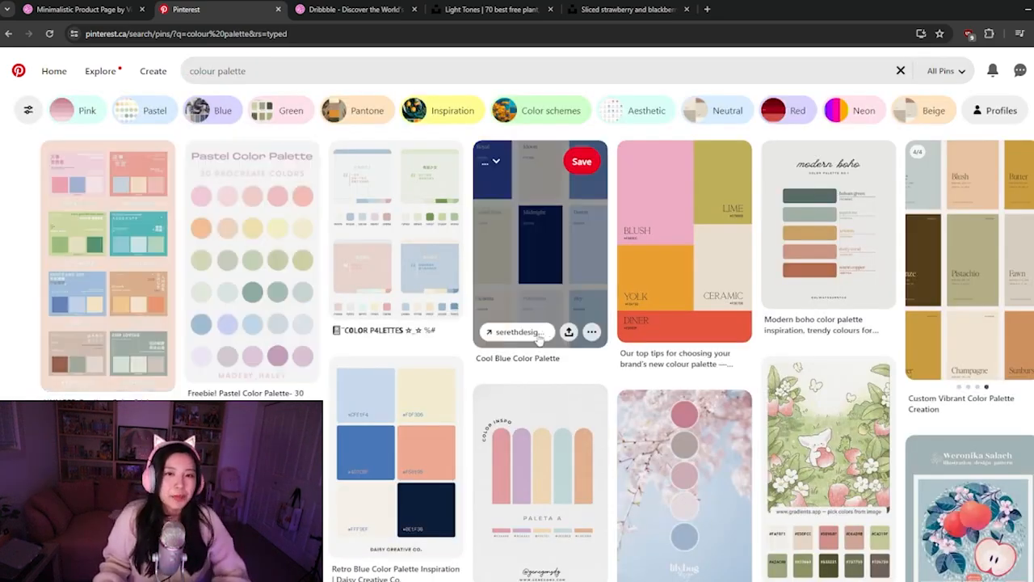
Find the Color Palette: Pretty in Pink pin among the colour palette results and copy its image
{"action": "scroll", "coordinate": [323, 301], "scroll_direction": "down", "scroll_amount": 1}
{"action": "scroll", "coordinate": [319, 303], "scroll_direction": "up", "scroll_amount": 1}
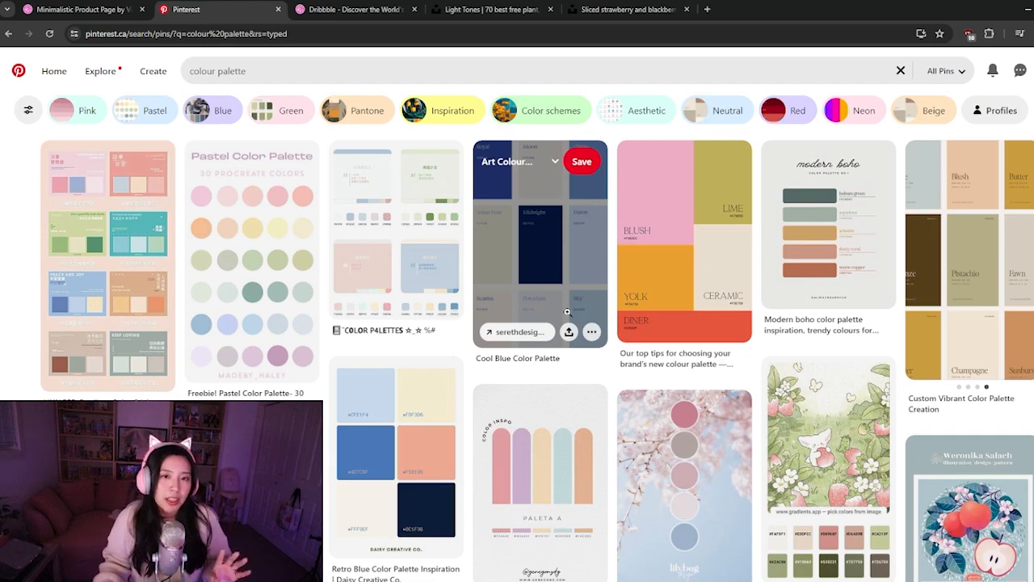
{"action": "left_click", "coordinate": [356, 9]}
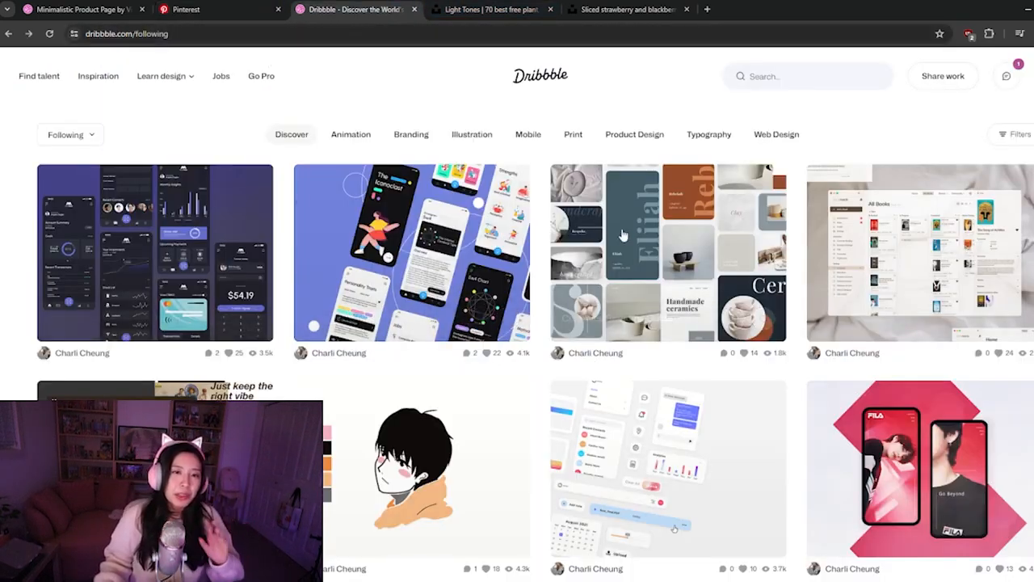
{"action": "left_click", "coordinate": [234, 11]}
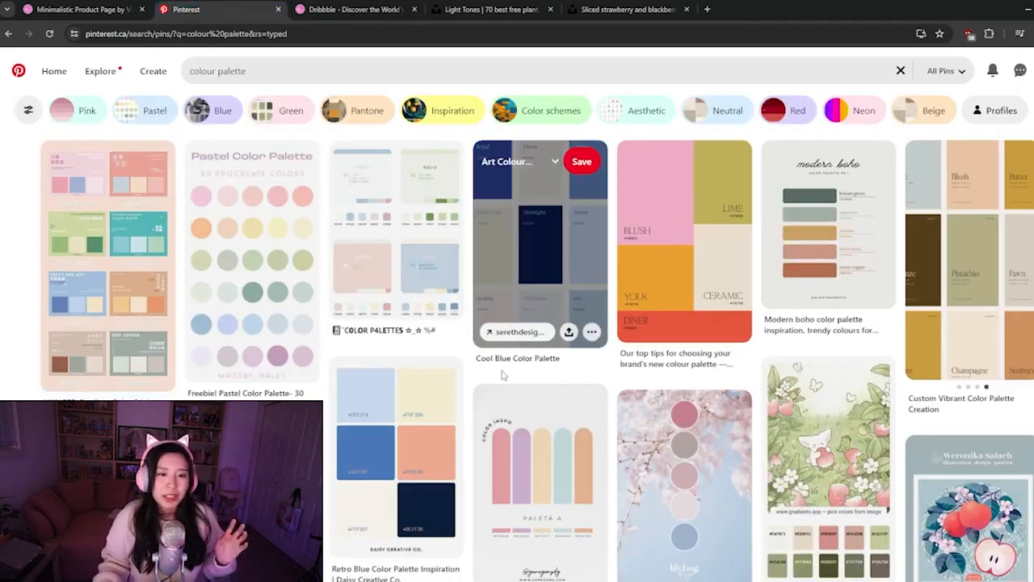
{"action": "scroll", "coordinate": [452, 339], "scroll_direction": "down", "scroll_amount": 4}
{"action": "scroll", "coordinate": [457, 343], "scroll_direction": "down", "scroll_amount": 4}
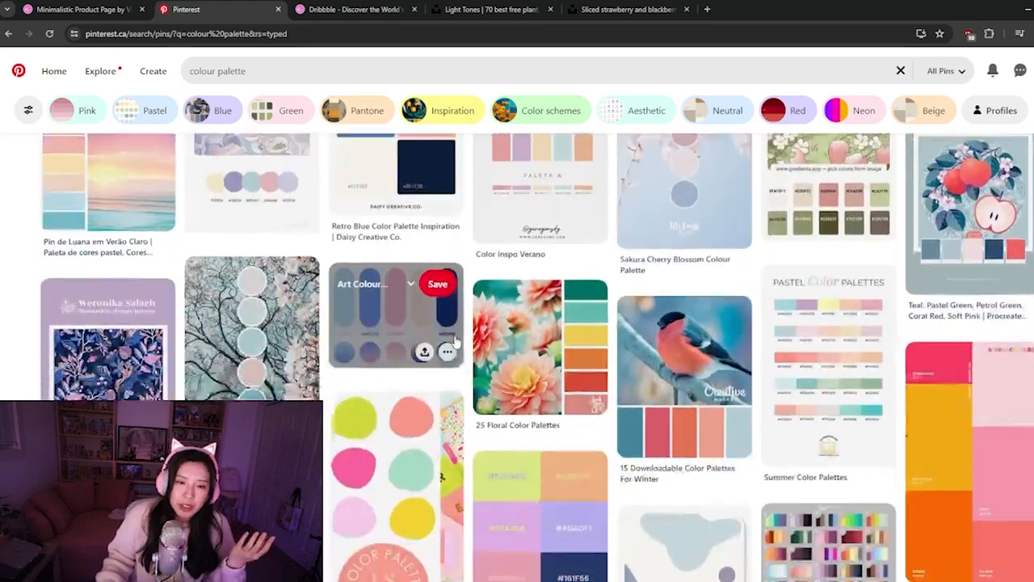
{"action": "scroll", "coordinate": [475, 344], "scroll_direction": "down", "scroll_amount": 2}
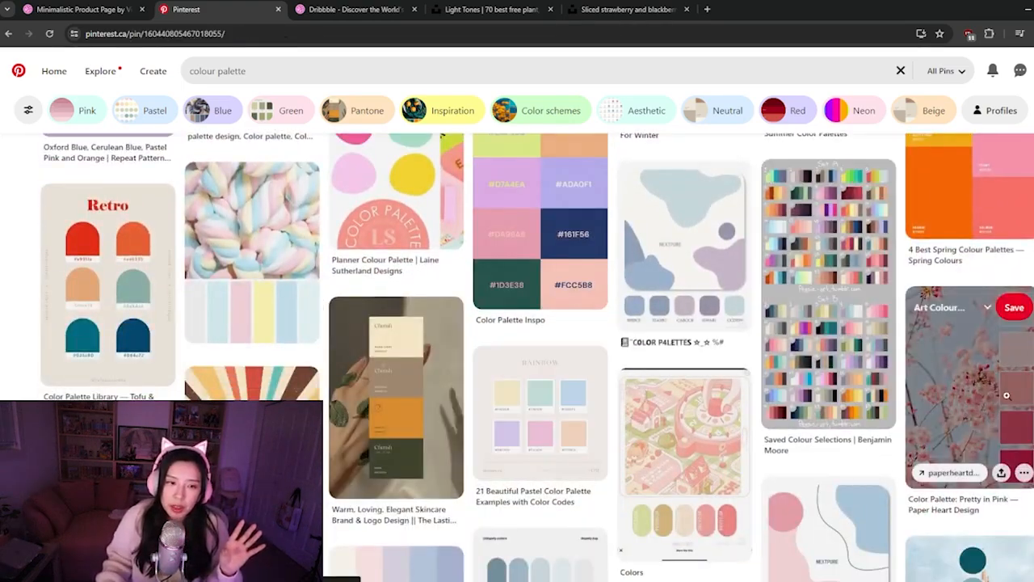
{"action": "left_click", "coordinate": [1008, 400]}
{"action": "right_click", "coordinate": [455, 278]}
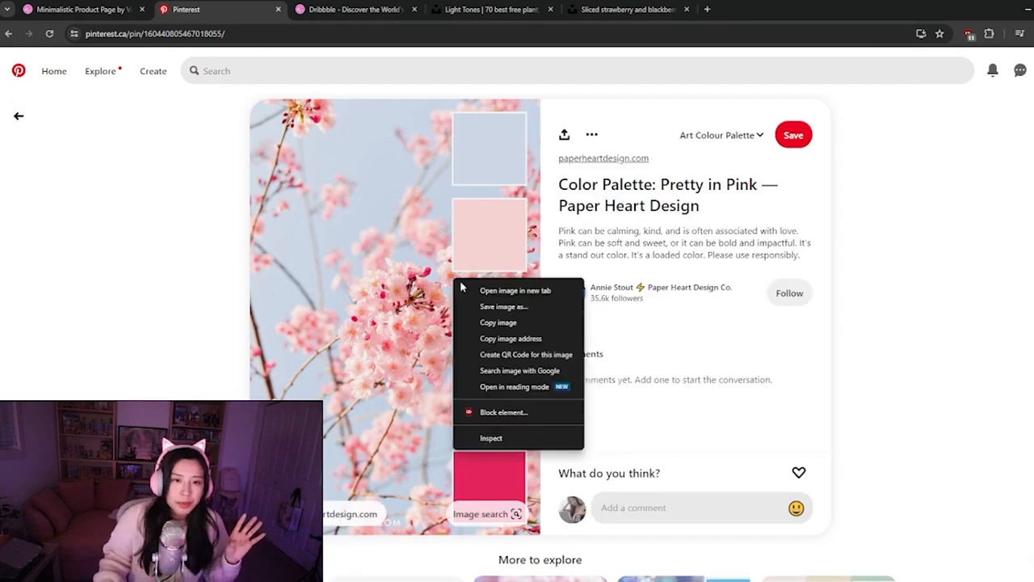
{"action": "left_click", "coordinate": [501, 325]}
Switch to Figma and paste the copied palette image onto the canvas between the picnic text and the grass photo
{"action": "key", "text": "alt+Tab"}
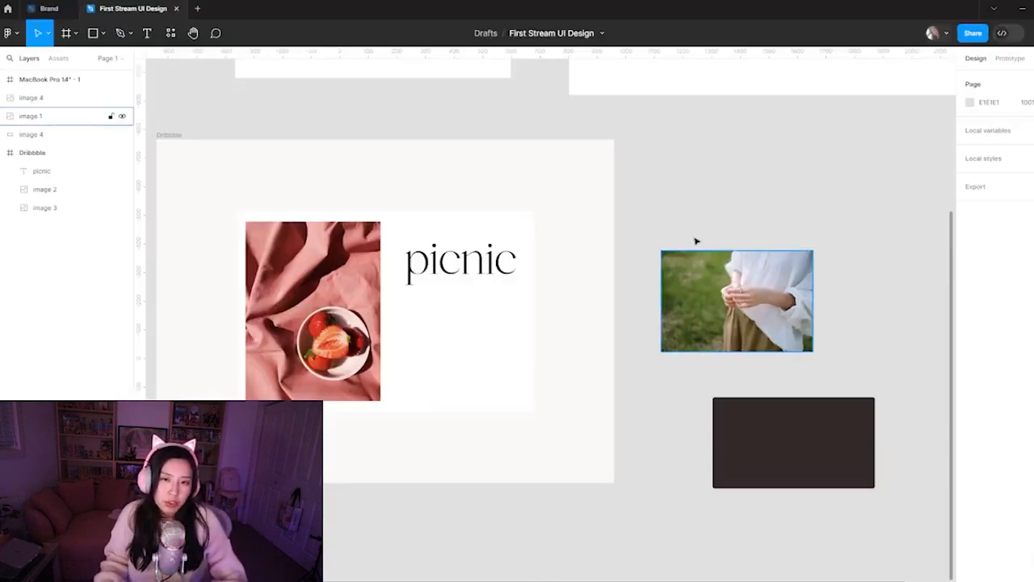
{"action": "key", "text": "ctrl+v"}
{"action": "left_click_drag", "start_coordinate": [591, 313], "coordinate": [604, 262]}
{"action": "left_click_drag", "start_coordinate": [667, 200], "coordinate": [514, 280]}
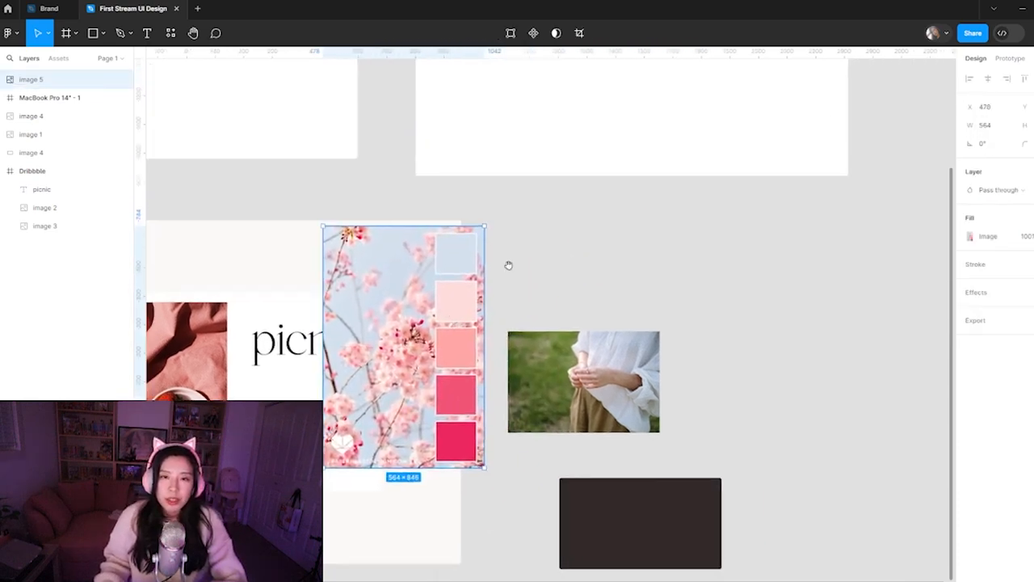
{"action": "left_click", "coordinate": [544, 250]}
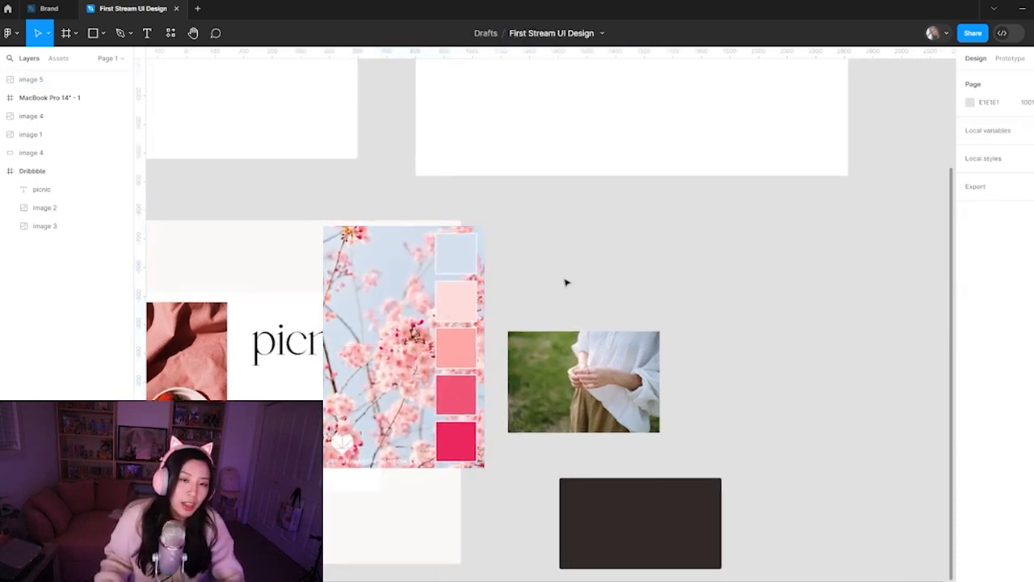
Draw a 100 × 100 square beside the palette image and duplicate it into an evenly spaced row of five
{"action": "scroll", "coordinate": [558, 264], "scroll_direction": "up", "scroll_amount": 3}
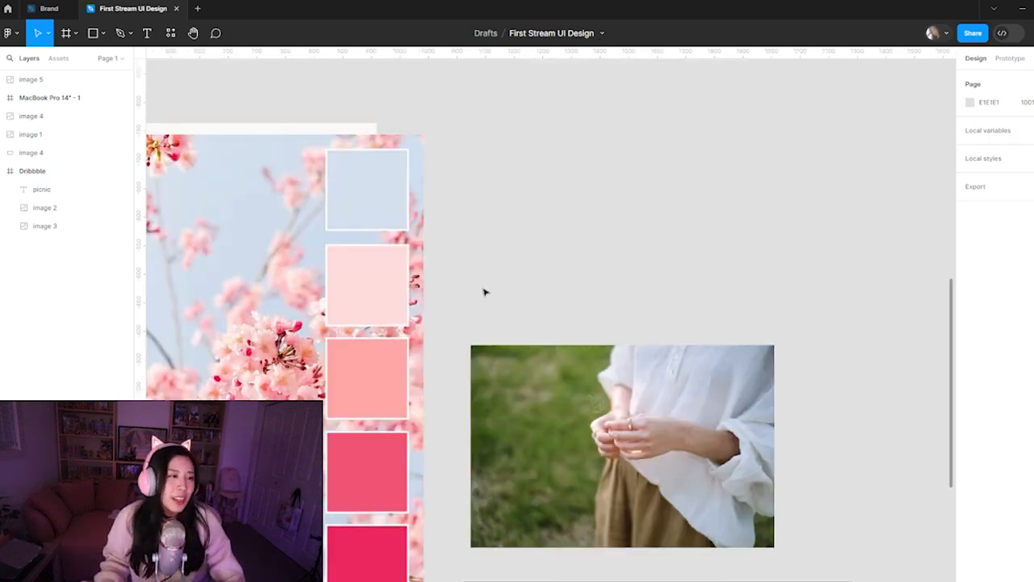
{"action": "key", "text": "r"}
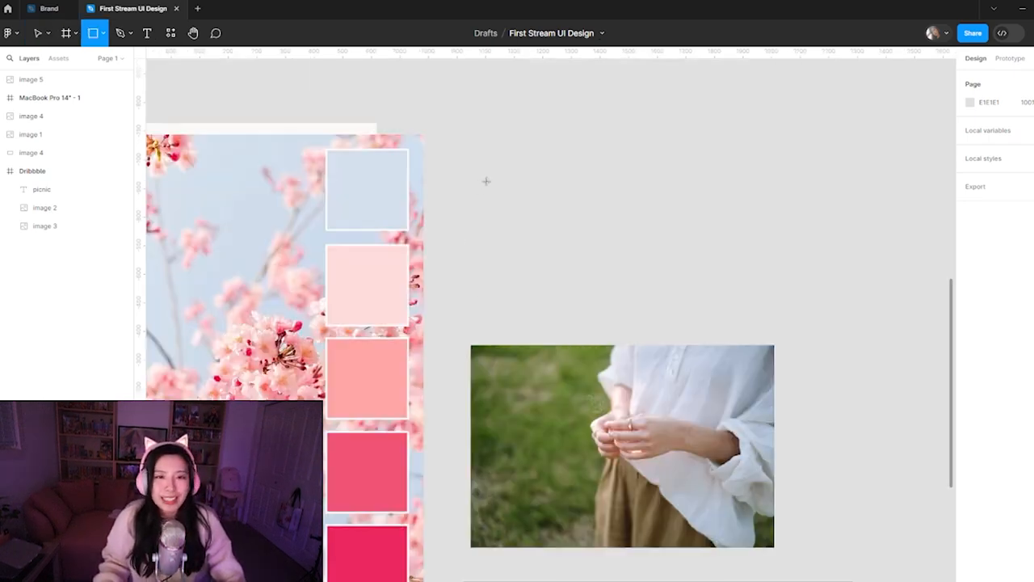
{"action": "left_click", "coordinate": [463, 141]}
{"action": "left_click_drag", "start_coordinate": [493, 177], "coordinate": [548, 160]}
{"action": "key", "text": "ctrl+d"}
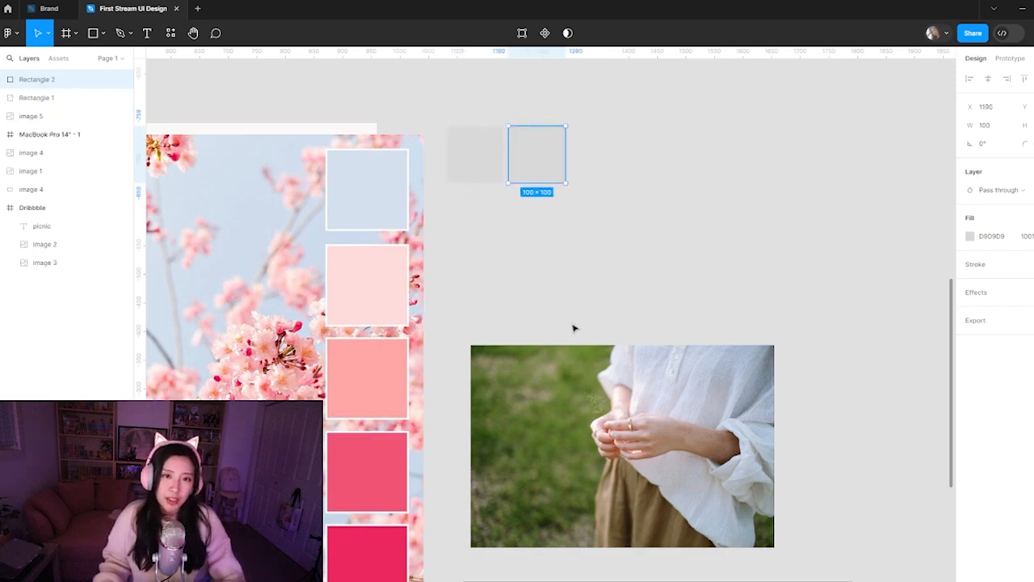
{"action": "key", "text": "ctrl+d"}
{"action": "key", "text": "ctrl+d"}
{"action": "key", "text": "ctrl+d"}
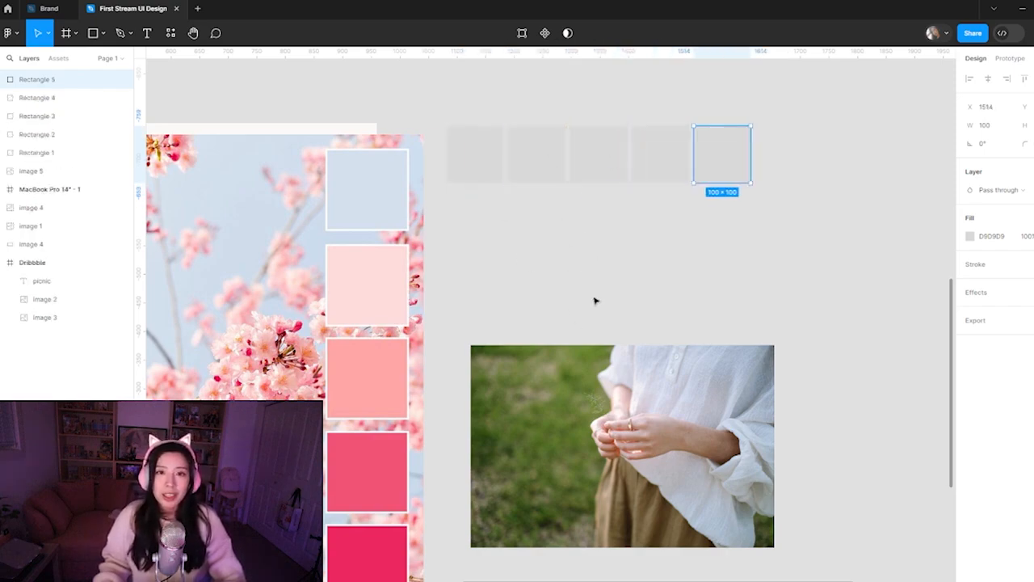
{"action": "left_click", "coordinate": [595, 300]}
Fill the first square with the pale blue sampled from the palette image
{"action": "left_click", "coordinate": [416, 420]}
{"action": "left_click_drag", "start_coordinate": [424, 513], "coordinate": [409, 460]}
{"action": "scroll", "coordinate": [409, 460], "scroll_direction": "up", "scroll_amount": 1}
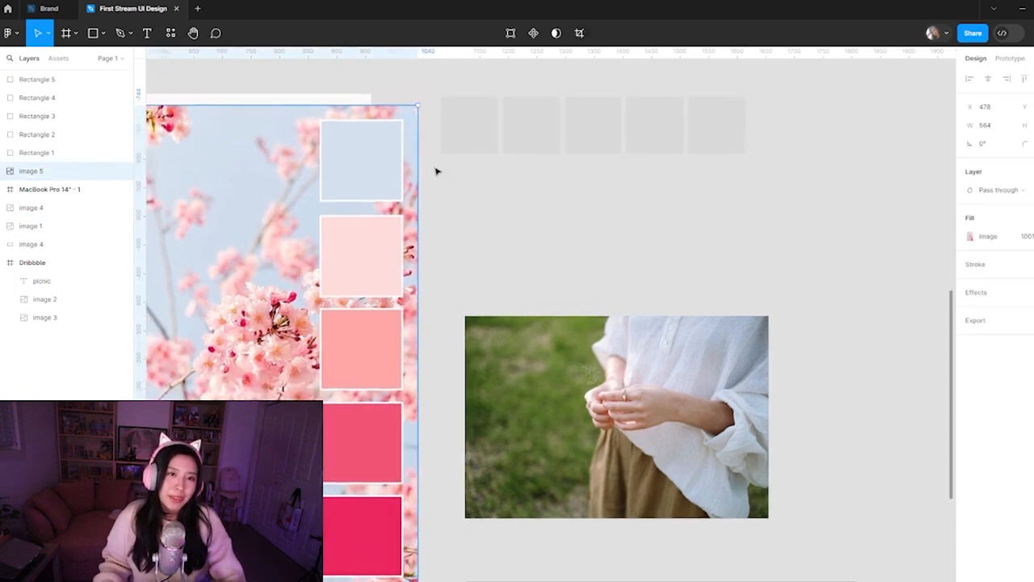
{"action": "left_click", "coordinate": [461, 129]}
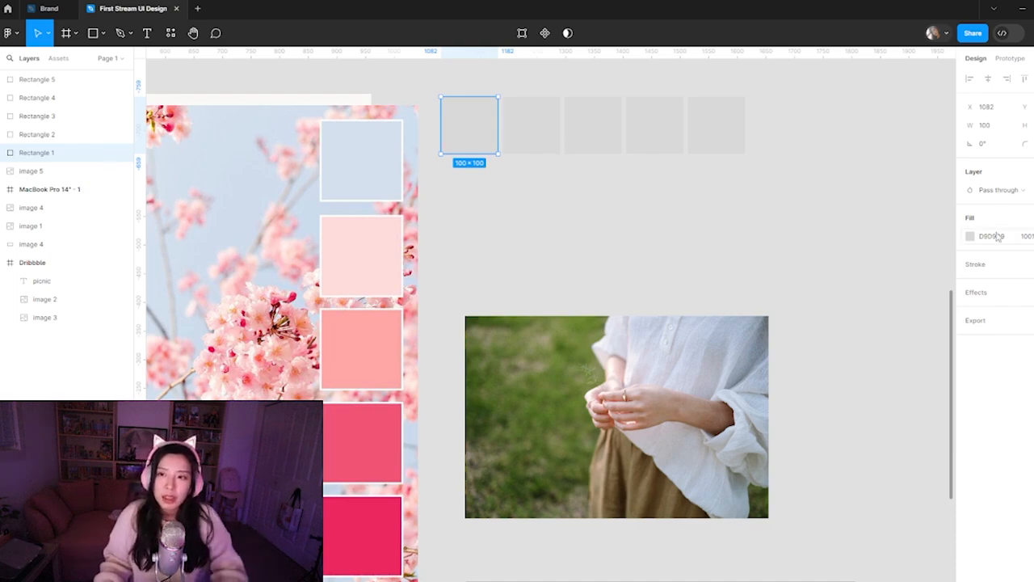
{"action": "left_click", "coordinate": [970, 236]}
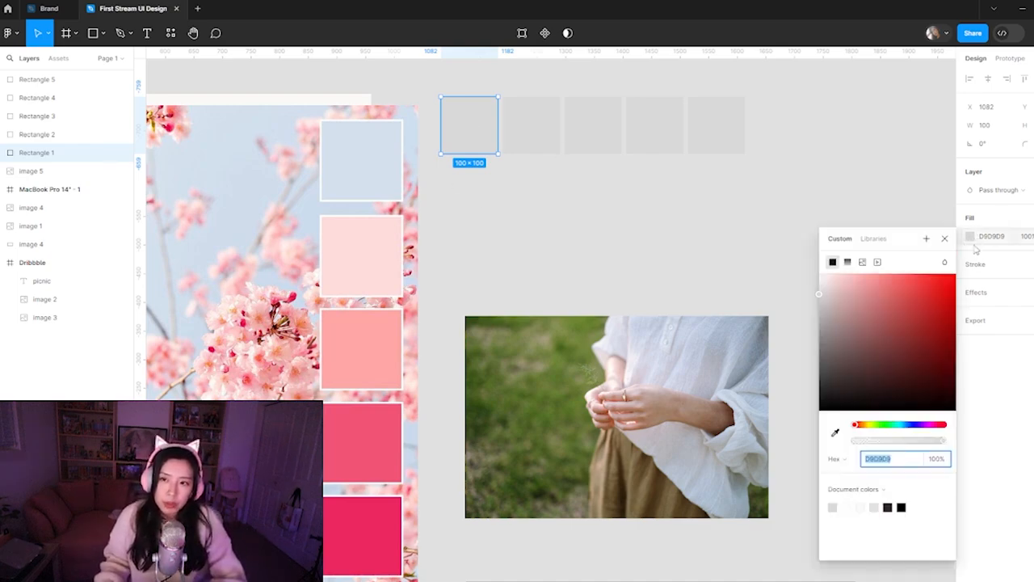
{"action": "left_click", "coordinate": [836, 434]}
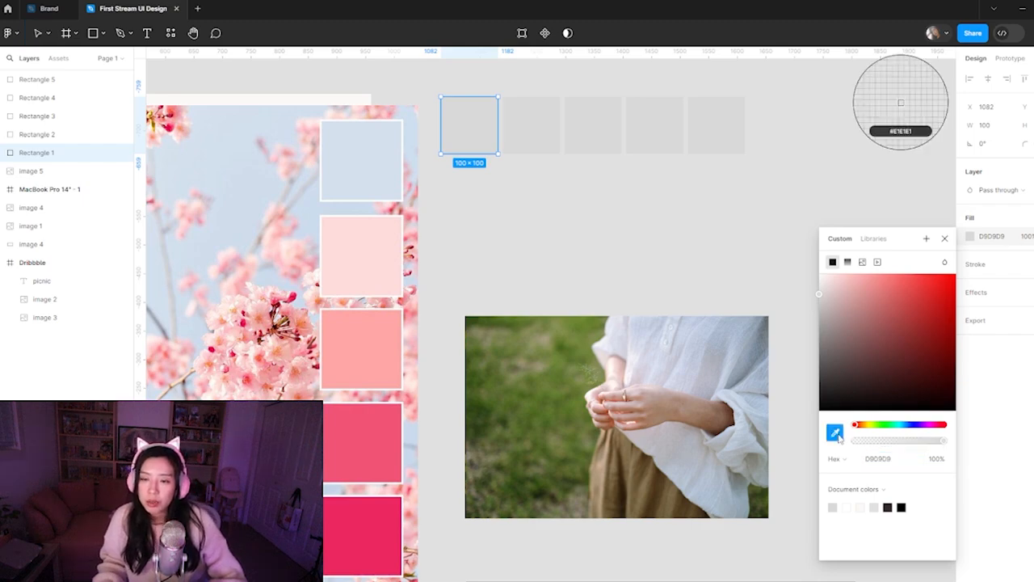
{"action": "left_click", "coordinate": [362, 162]}
Fill the second square with the palette image's lightest pink and the third with its salmon pink, FFA7A6
{"action": "left_click", "coordinate": [531, 125]}
{"action": "left_click", "coordinate": [970, 236]}
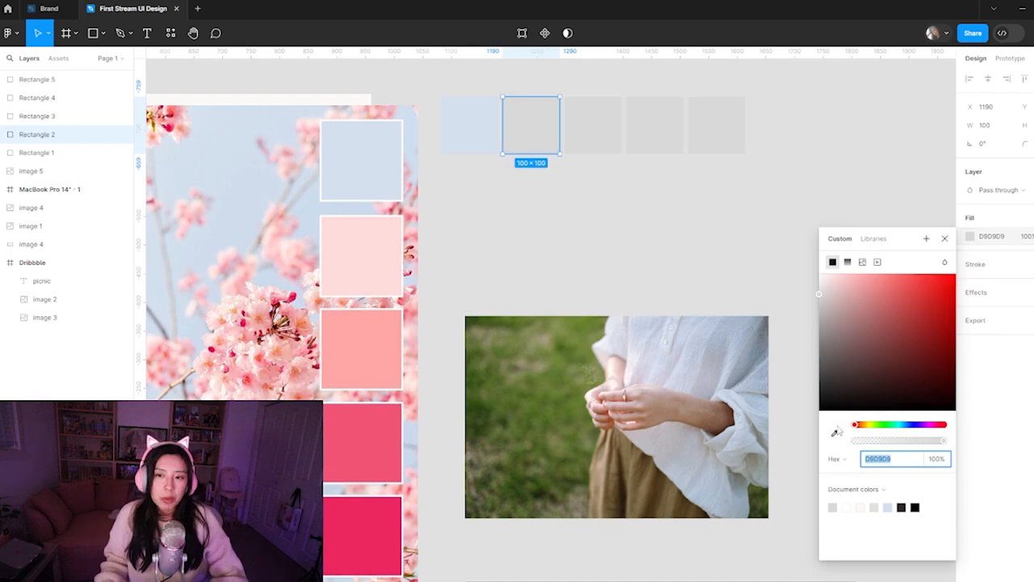
{"action": "left_click", "coordinate": [836, 432]}
{"action": "left_click", "coordinate": [393, 261]}
{"action": "left_click", "coordinate": [589, 129]}
{"action": "left_click", "coordinate": [971, 236]}
{"action": "left_click", "coordinate": [836, 434]}
{"action": "left_click", "coordinate": [381, 343]}
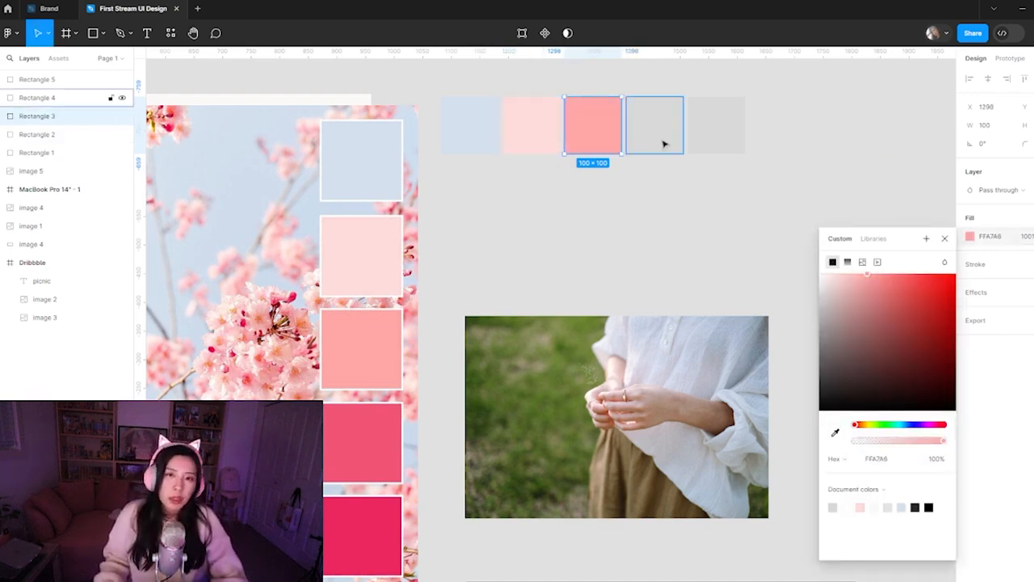
Fill the fourth square with the palette image's deep pink and the fifth with its darkest pink, EC275F
{"action": "left_click", "coordinate": [664, 143]}
{"action": "left_click", "coordinate": [970, 236]}
{"action": "left_click", "coordinate": [835, 433]}
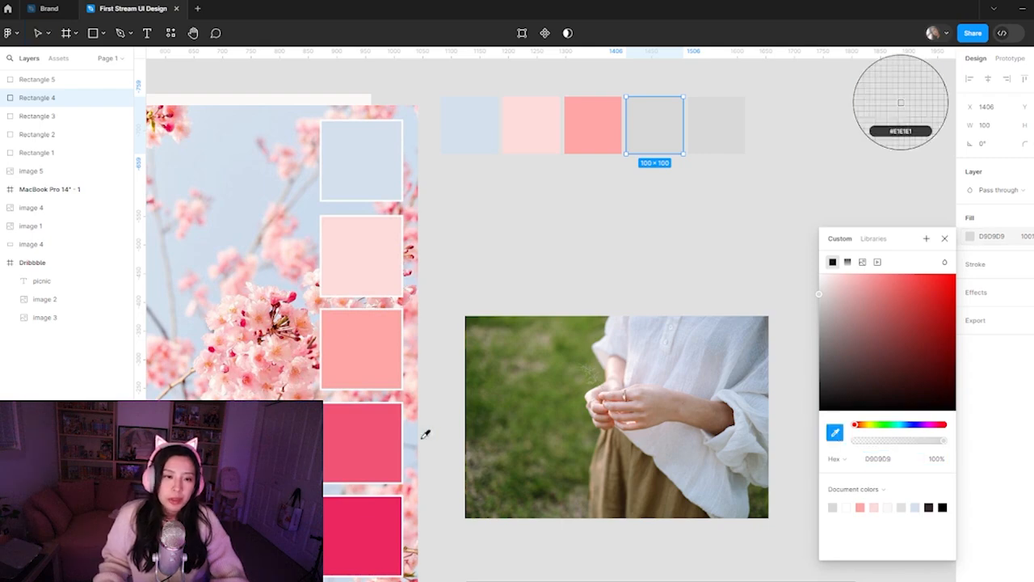
{"action": "left_click", "coordinate": [362, 440]}
{"action": "left_click", "coordinate": [716, 125]}
{"action": "left_click", "coordinate": [970, 236]}
{"action": "left_click", "coordinate": [835, 433]}
{"action": "left_click", "coordinate": [358, 531]}
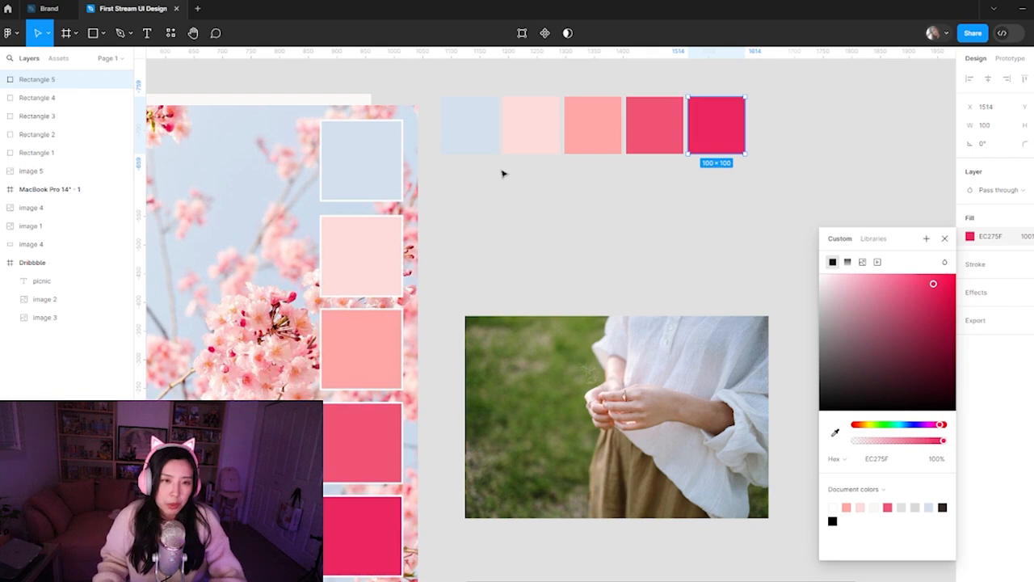
Delete the pasted cherry blossom palette image, keeping the row of five colour swatches
{"action": "key", "text": "ctrl+minus"}
{"action": "left_click", "coordinate": [434, 306]}
{"action": "key", "text": "Delete"}
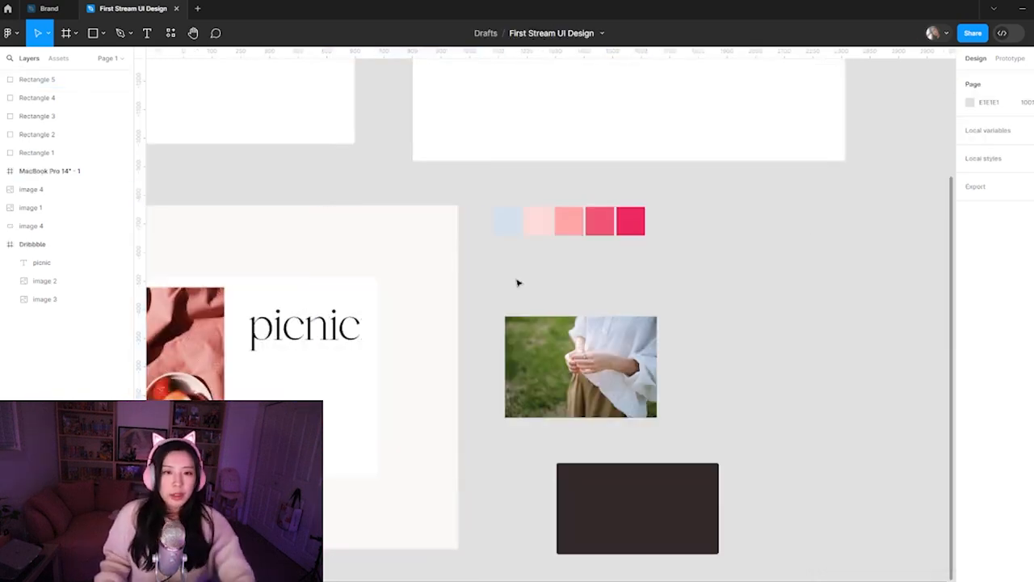
Fill the Dribbble frame with light pink FEDCDB sampled from the second swatch
{"action": "scroll", "coordinate": [455, 468], "scroll_direction": "left", "scroll_amount": 5}
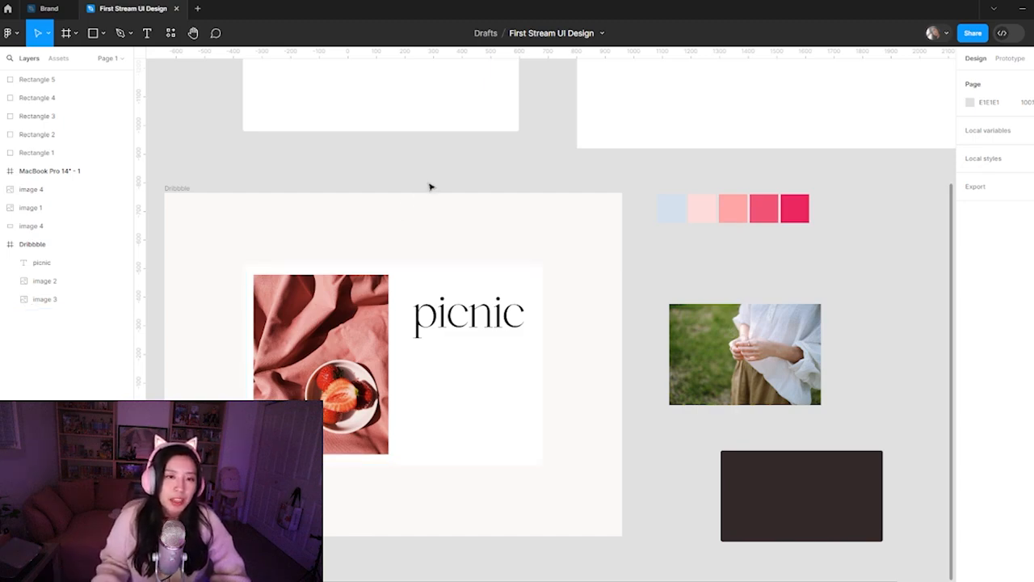
{"action": "left_click", "coordinate": [179, 188]}
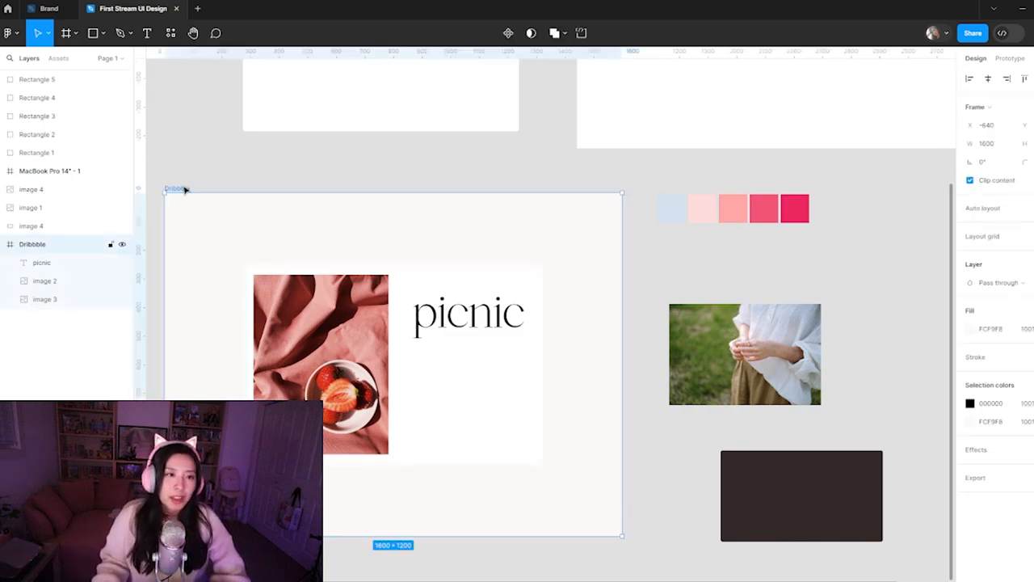
{"action": "left_click", "coordinate": [971, 330]}
{"action": "left_click", "coordinate": [834, 451]}
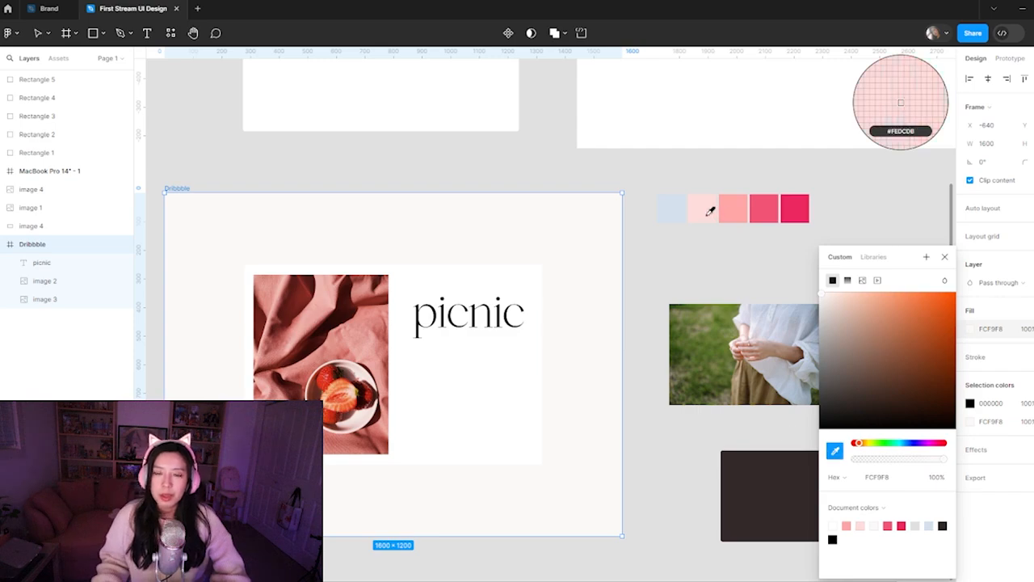
{"action": "left_click", "coordinate": [710, 204]}
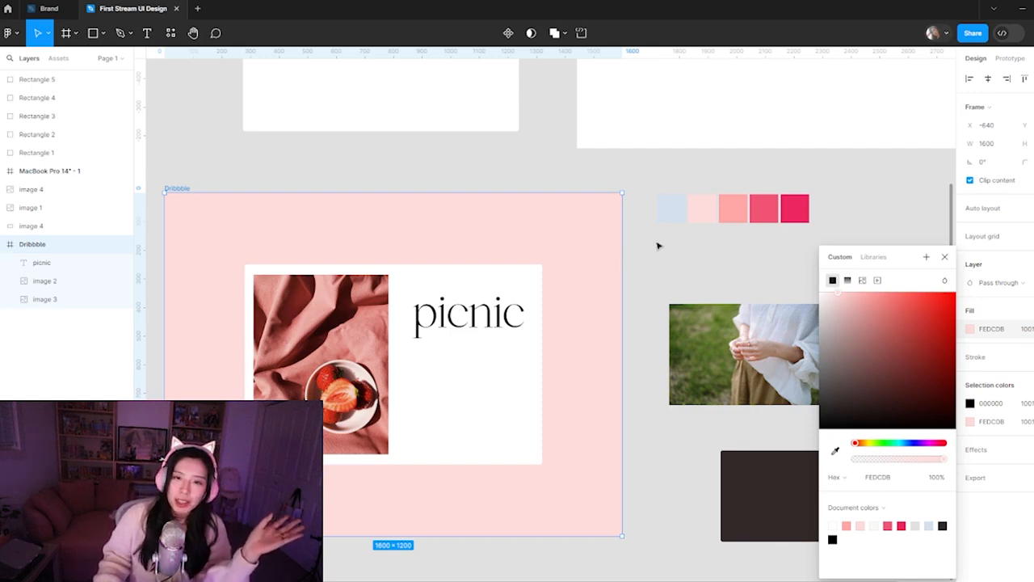
{"action": "left_click", "coordinate": [653, 245]}
Lighten the Dribbble frame's fill to the near-white pink FFFBFB
{"action": "left_click", "coordinate": [352, 414]}
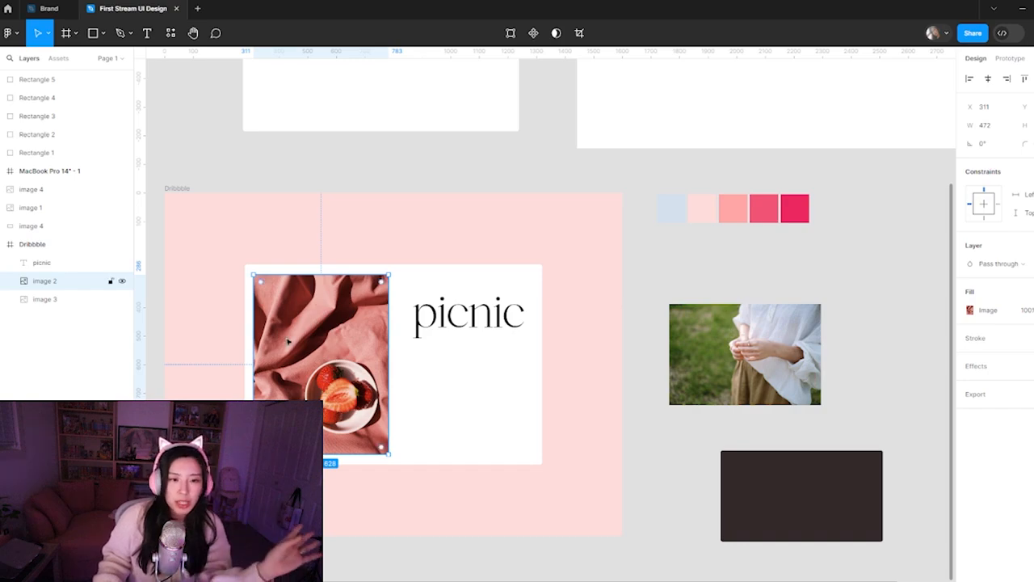
{"action": "left_click", "coordinate": [181, 189]}
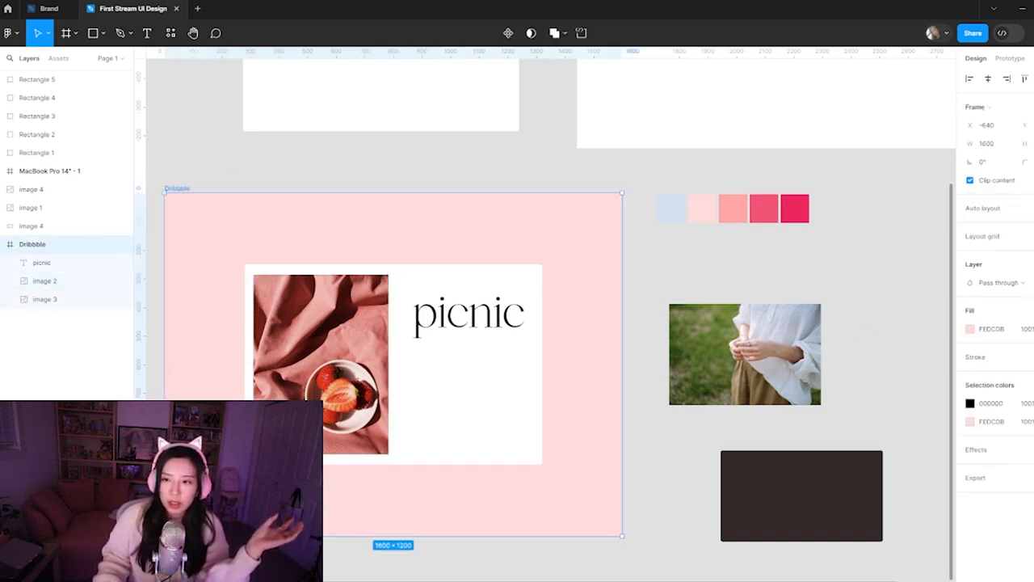
{"action": "left_click", "coordinate": [970, 329]}
{"action": "left_click_drag", "start_coordinate": [830, 301], "coordinate": [826, 300]}
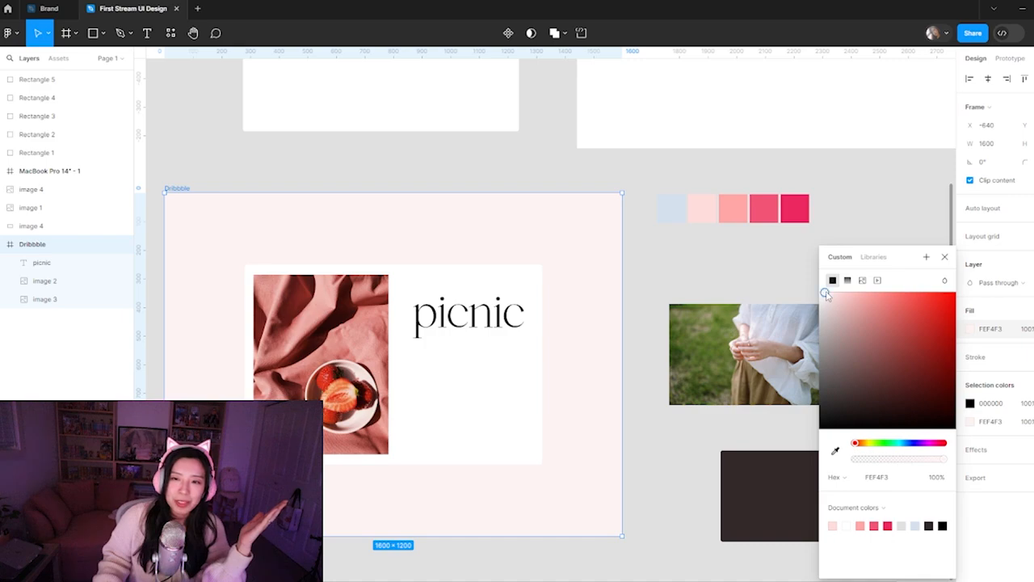
{"action": "left_click_drag", "start_coordinate": [825, 294], "coordinate": [821, 292]}
{"action": "left_click", "coordinate": [686, 263]}
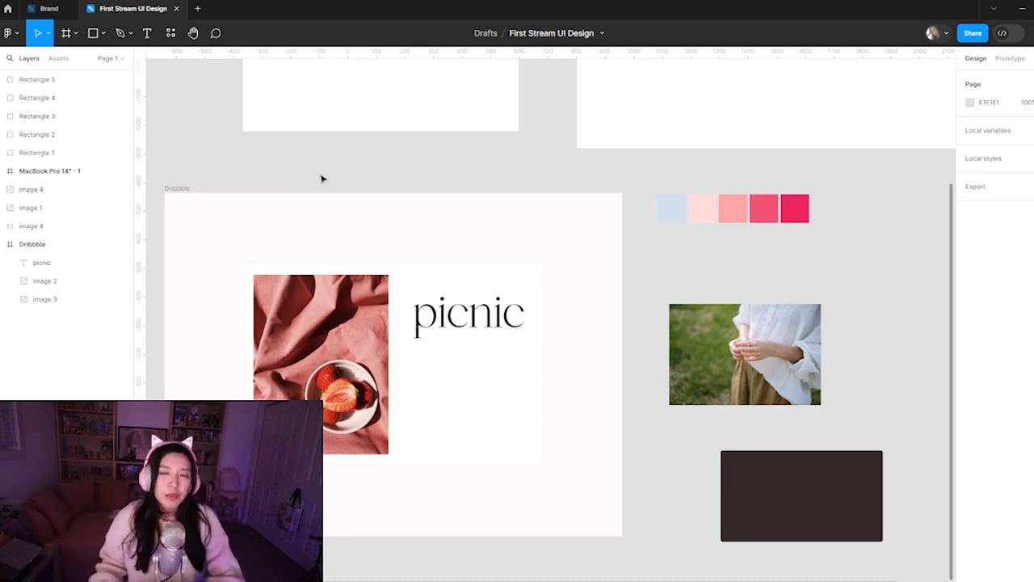
{"action": "left_click", "coordinate": [184, 187]}
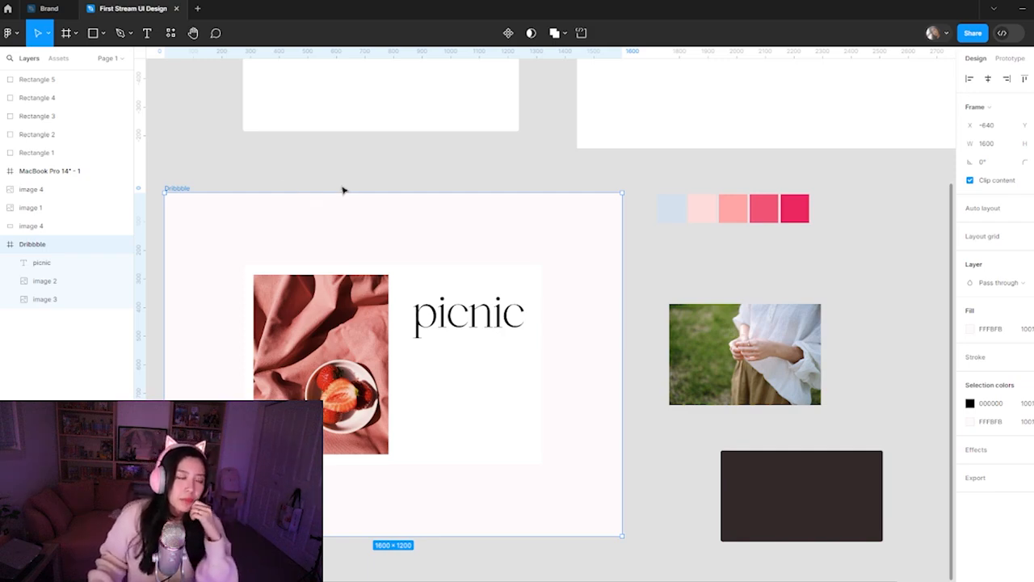
{"action": "left_click", "coordinate": [373, 186]}
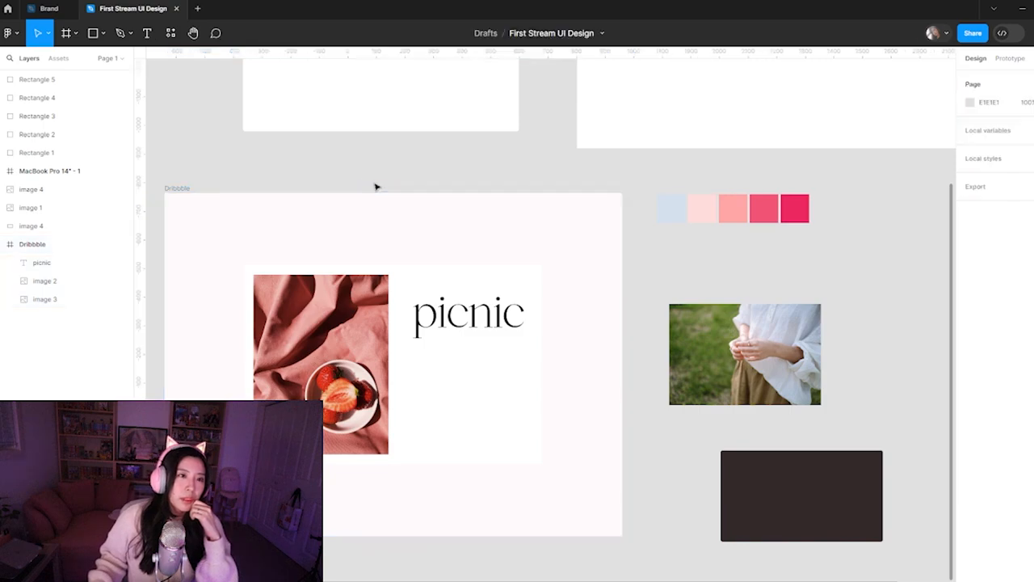
{"action": "left_click", "coordinate": [185, 189]}
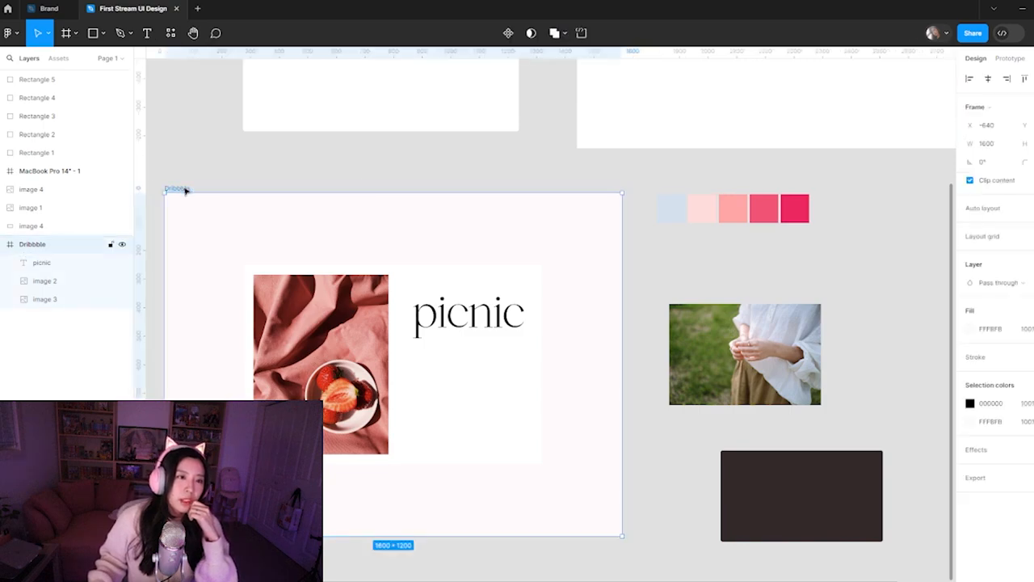
{"action": "left_click", "coordinate": [236, 181]}
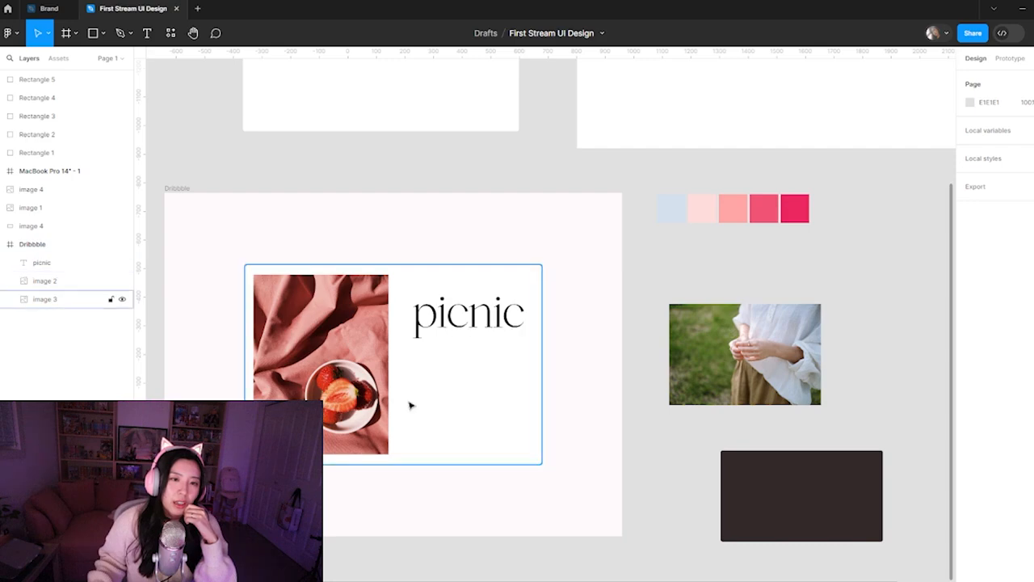
Move the picnic text slightly up and left on the white card, to about X 848 and Y 226
{"action": "left_click", "coordinate": [460, 385]}
{"action": "left_click", "coordinate": [460, 305]}
{"action": "mouse_move", "coordinate": [478, 325]}
{"action": "left_mouse_down"}
{"action": "mouse_move", "coordinate": [463, 316]}
{"action": "mouse_move", "coordinate": [470, 306]}
{"action": "left_mouse_up"}
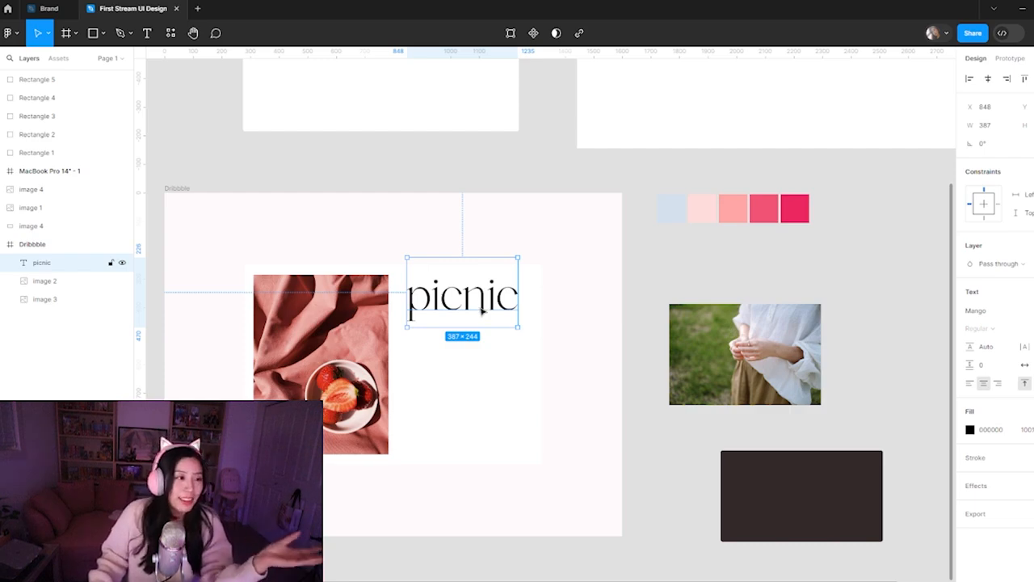
Shorten the picnic text box to 387 × 240 and move it slightly down and right, to about X 862 and Y 286
{"action": "left_click_drag", "start_coordinate": [476, 258], "coordinate": [476, 259]}
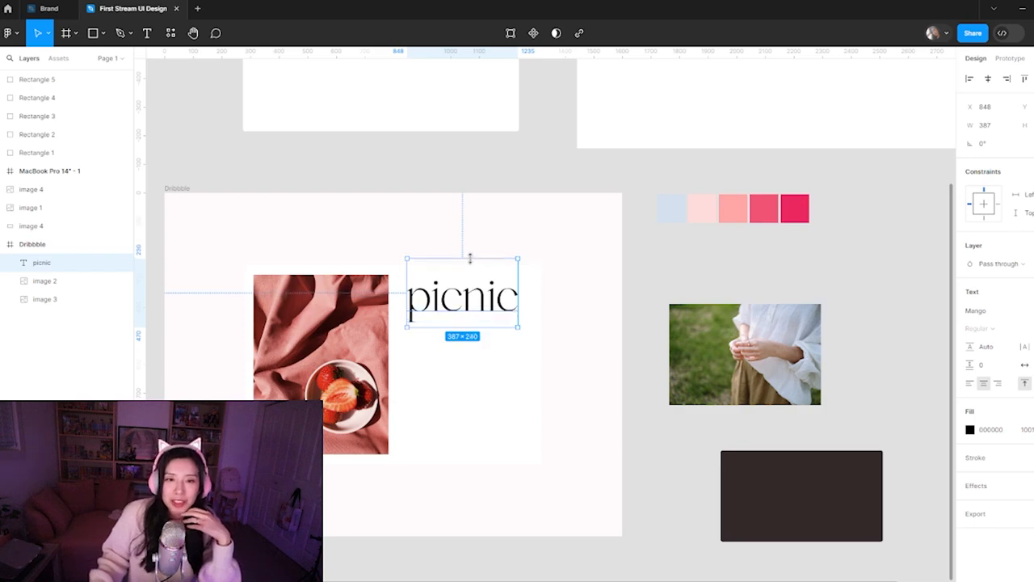
{"action": "left_click", "coordinate": [546, 396]}
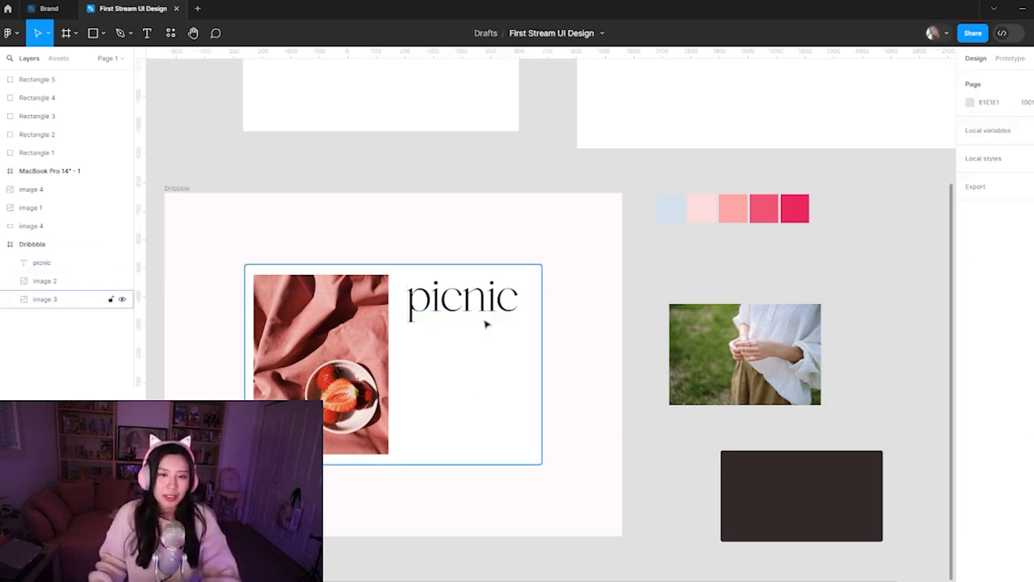
{"action": "mouse_move", "coordinate": [480, 312]}
{"action": "left_mouse_down"}
{"action": "mouse_move", "coordinate": [487, 332]}
{"action": "mouse_move", "coordinate": [471, 328]}
{"action": "left_mouse_up"}
{"action": "double_click", "coordinate": [474, 313]}
{"action": "left_click", "coordinate": [464, 315]}
{"action": "key", "text": "Escape"}
{"action": "left_click", "coordinate": [582, 395]}
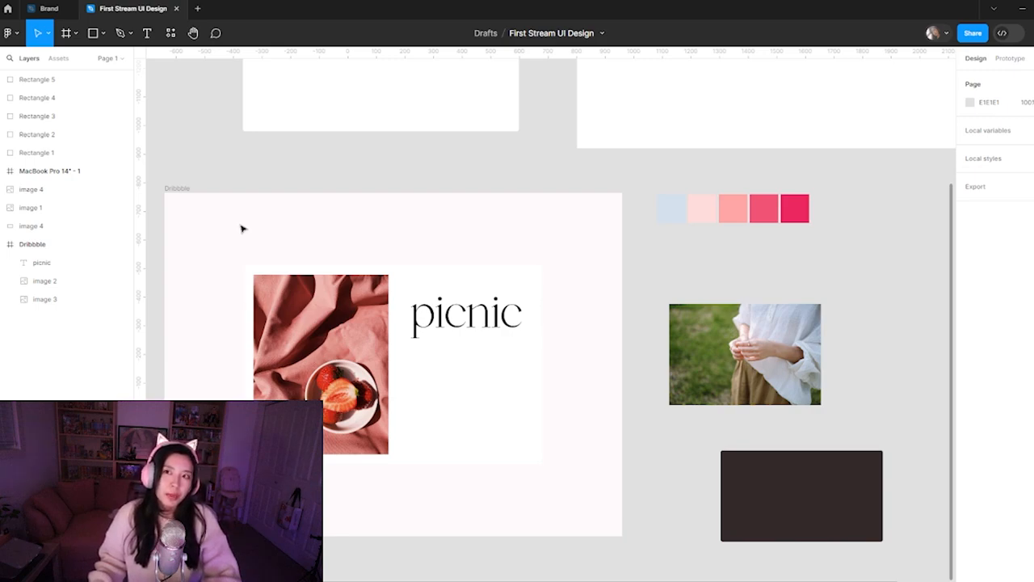
Nudge the Dribbble frame down and right, then stack the grass photo and dark rectangle below the swatches, aligned with their left edge
{"action": "left_click_drag", "start_coordinate": [177, 188], "coordinate": [182, 190]}
{"action": "left_click", "coordinate": [648, 311]}
{"action": "left_click_drag", "start_coordinate": [703, 359], "coordinate": [691, 321]}
{"action": "left_click_drag", "start_coordinate": [768, 496], "coordinate": [706, 429]}
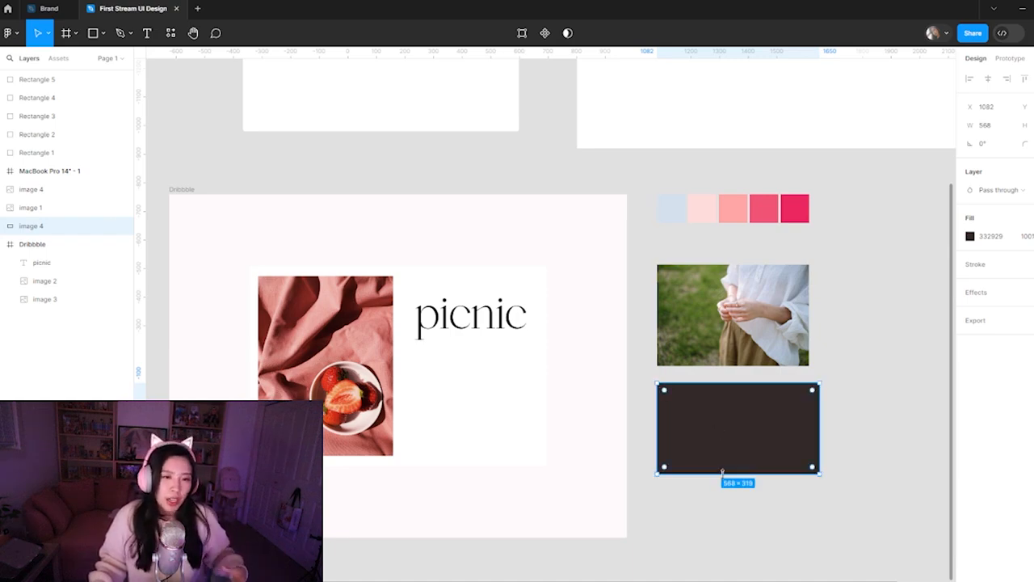
{"action": "left_click", "coordinate": [699, 529]}
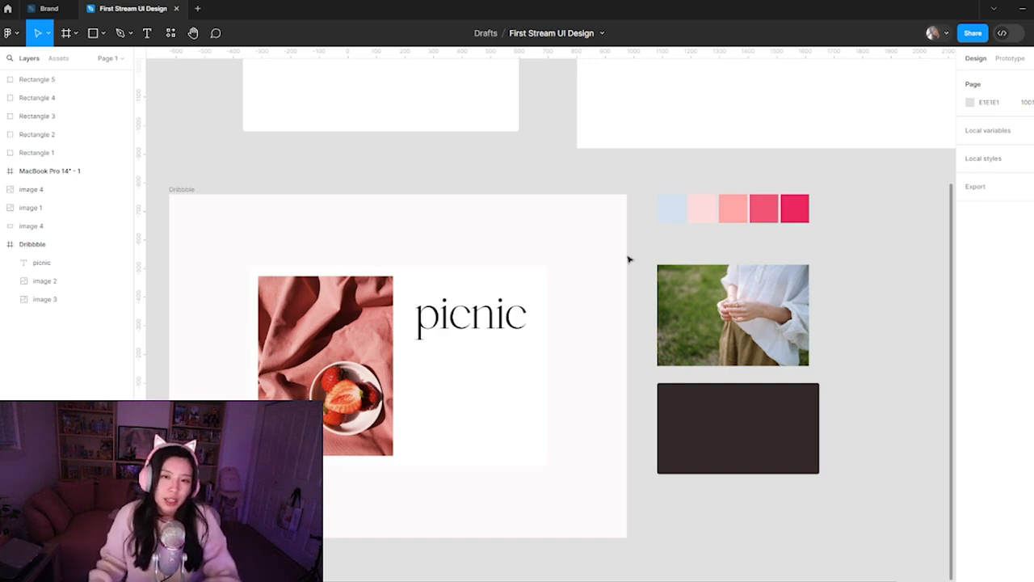
{"action": "left_click", "coordinate": [498, 327]}
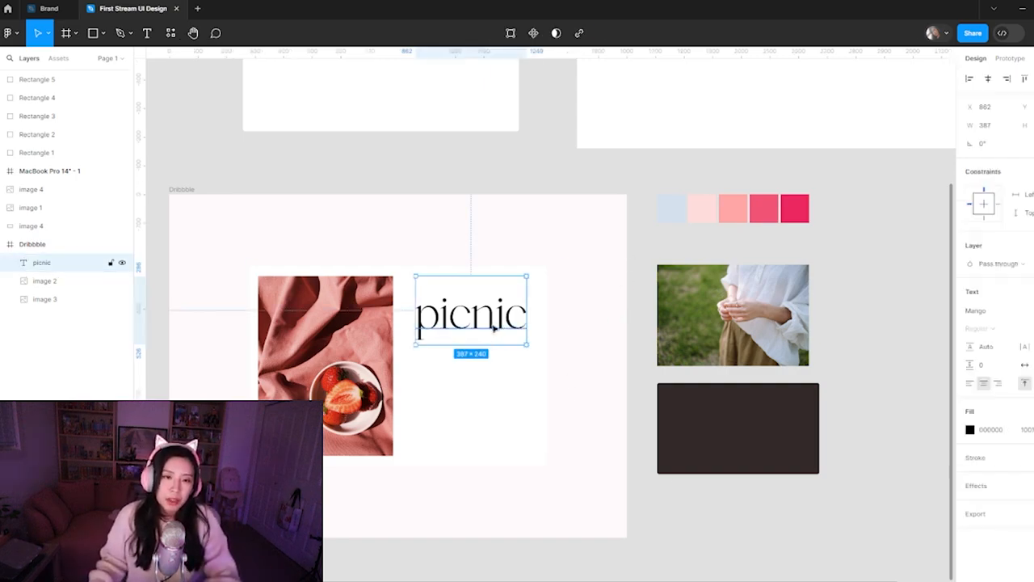
{"action": "left_click", "coordinate": [577, 434]}
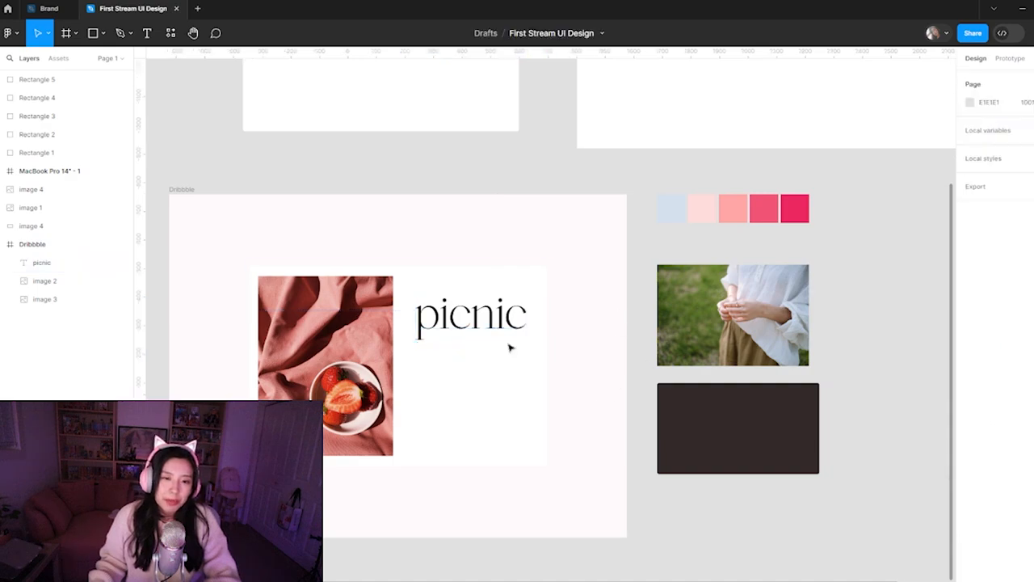
{"action": "left_click", "coordinate": [356, 390]}
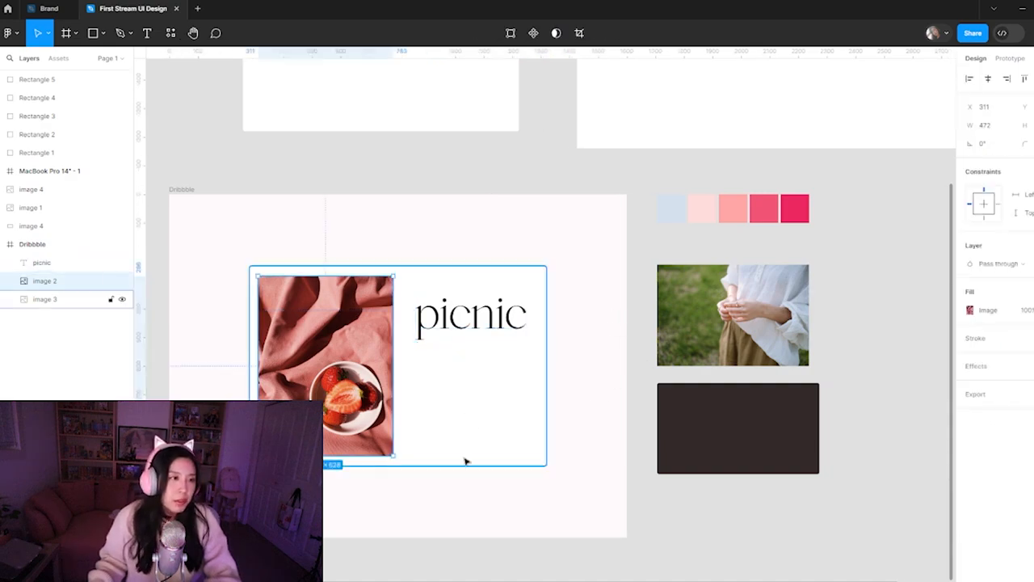
{"action": "left_click", "coordinate": [466, 436]}
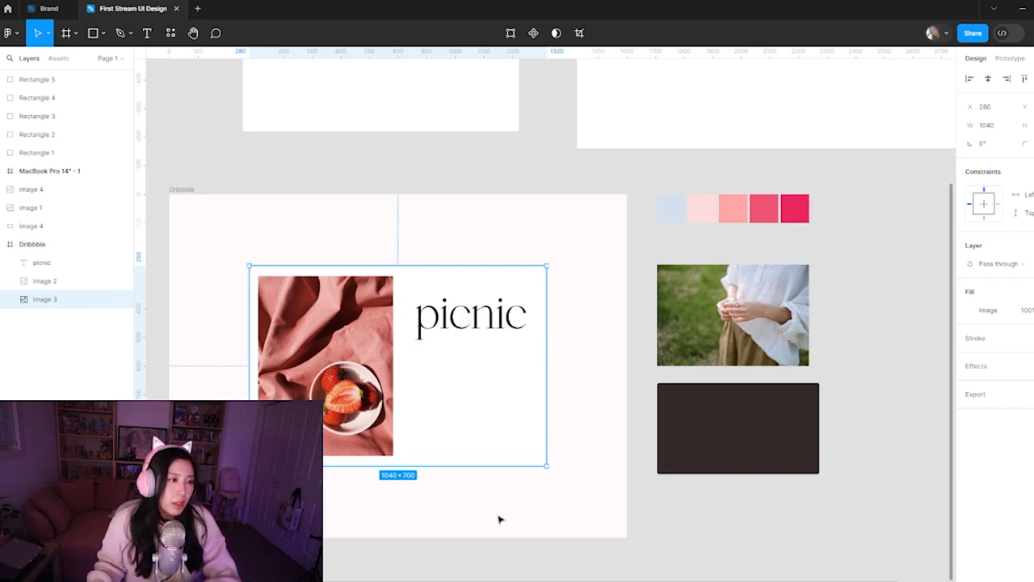
{"action": "left_click", "coordinate": [499, 518]}
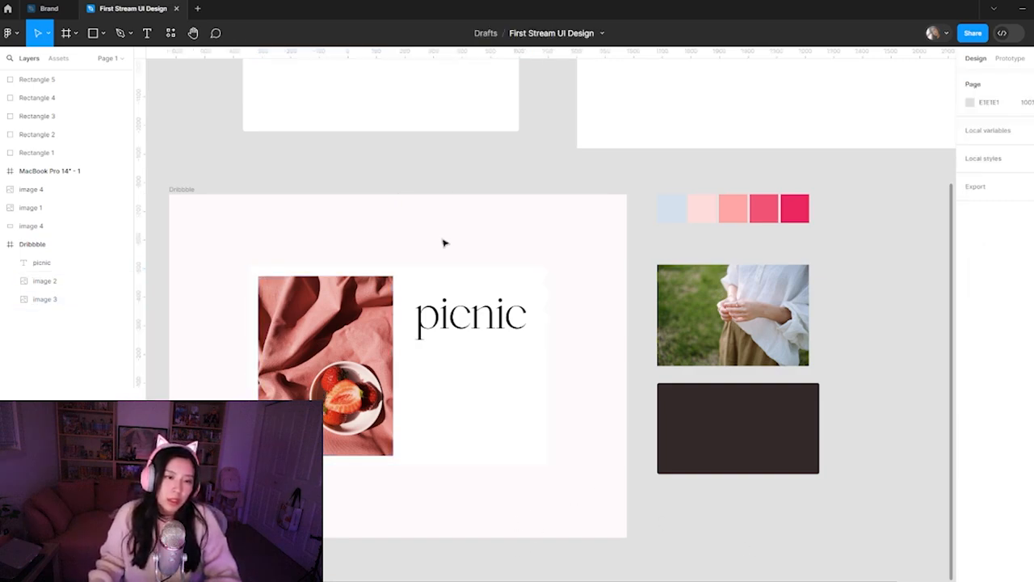
{"action": "left_click", "coordinate": [468, 432]}
{"action": "left_click_drag", "start_coordinate": [416, 495], "coordinate": [491, 480]}
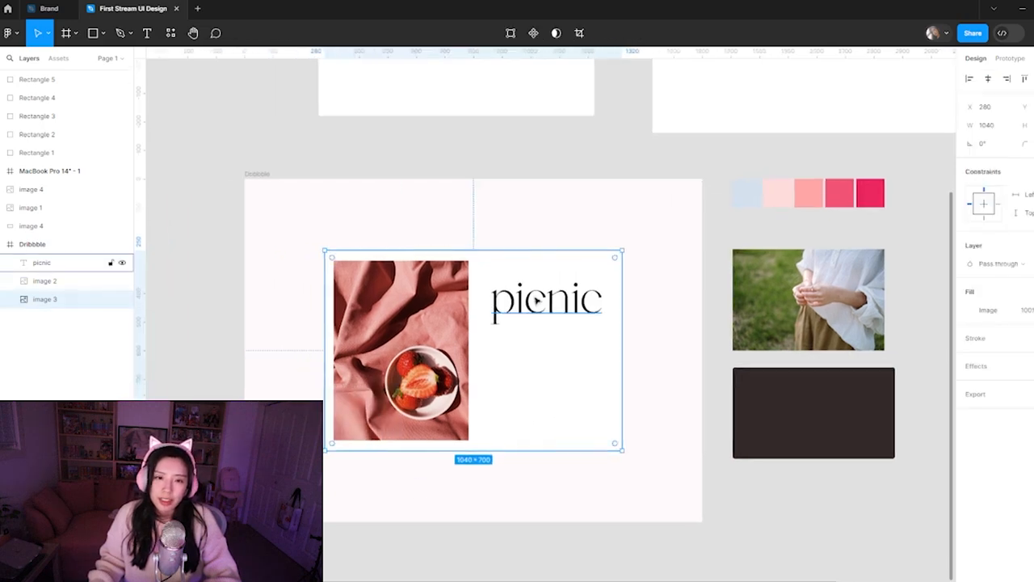
{"action": "left_click", "coordinate": [584, 205]}
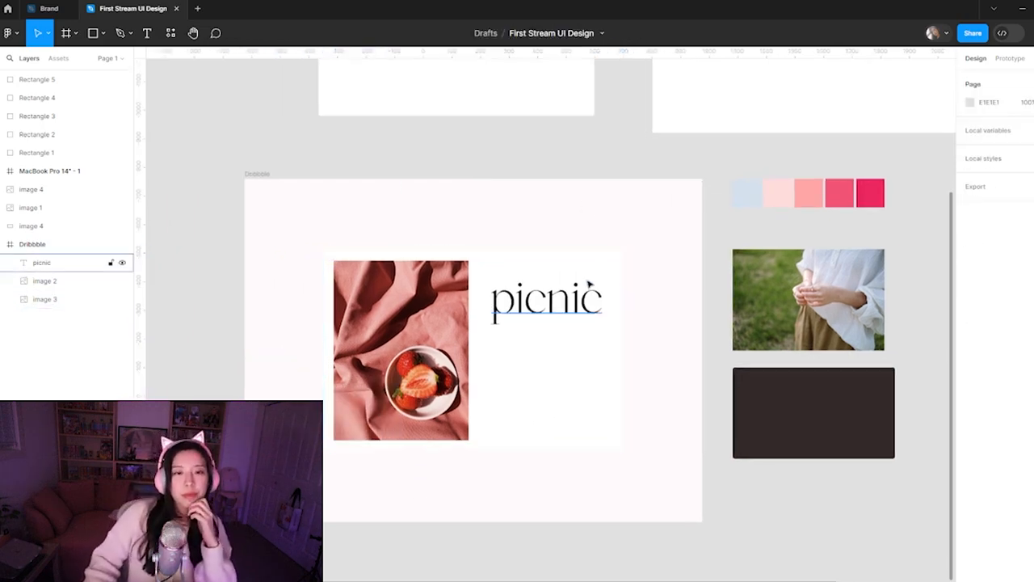
{"action": "left_click", "coordinate": [554, 385]}
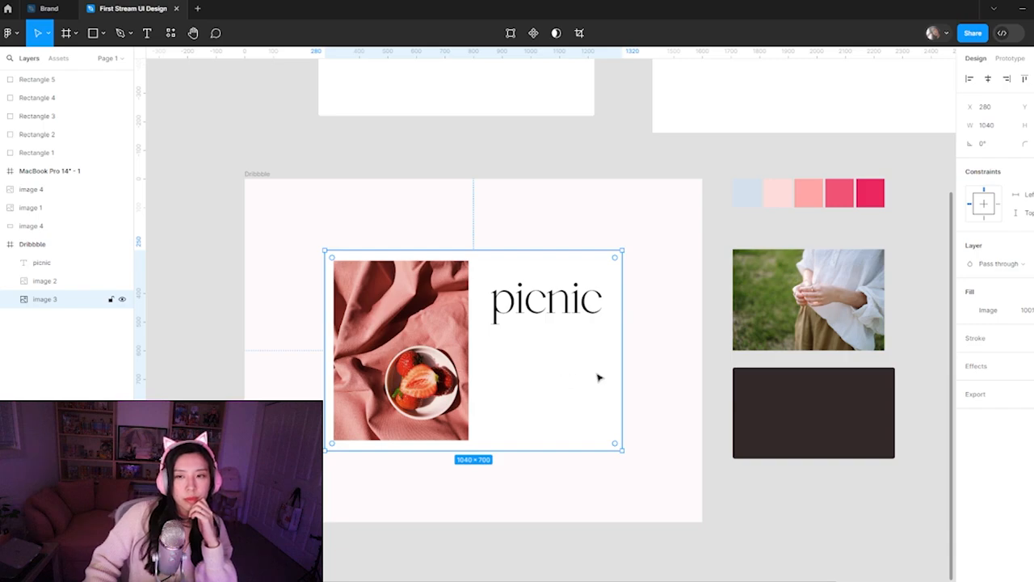
Switch to Chrome and review the Pretty in Pink palette on Pinterest and the Minimalistic Product Page shot on Dribbble for layout ideas
{"action": "mouse_move", "coordinate": [517, 579]}
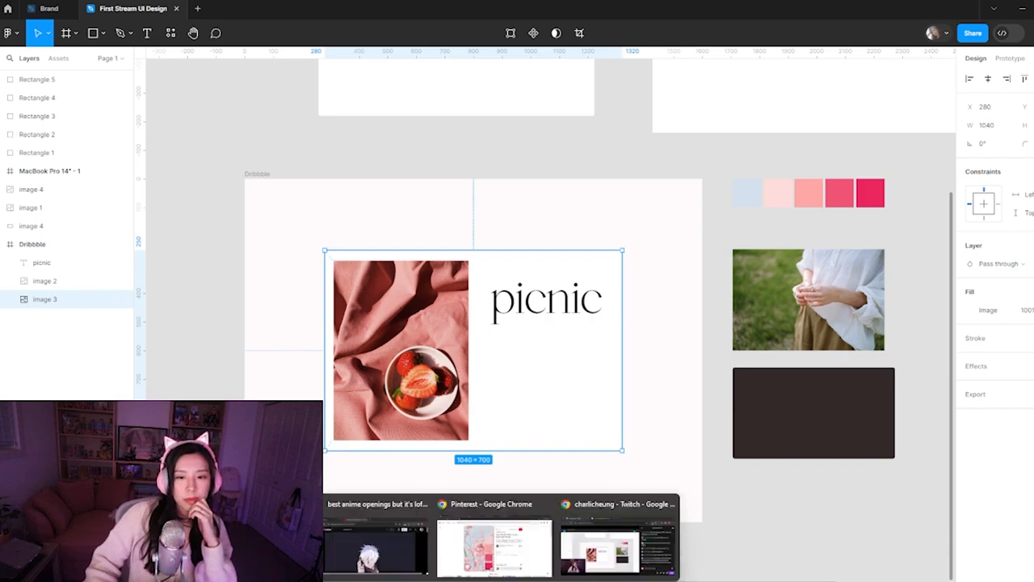
{"action": "left_click", "coordinate": [494, 541]}
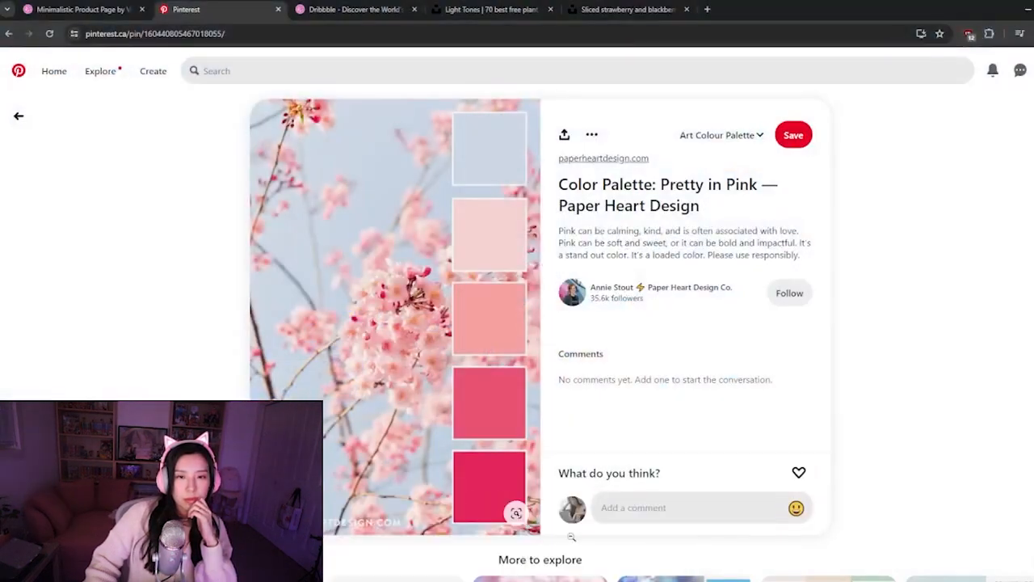
{"action": "scroll", "coordinate": [302, 230], "scroll_direction": "down", "scroll_amount": 1}
{"action": "scroll", "coordinate": [301, 230], "scroll_direction": "down", "scroll_amount": 5}
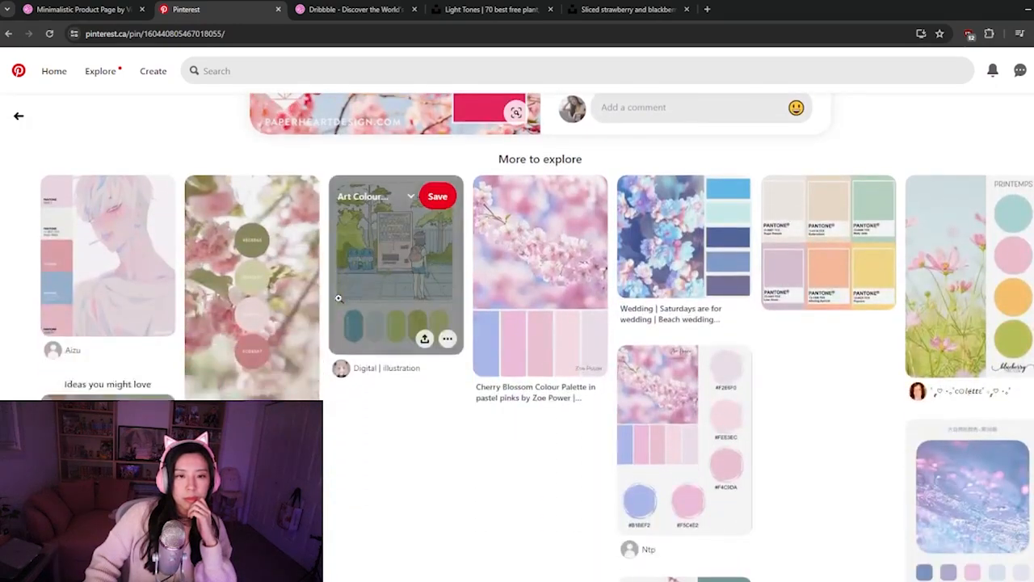
{"action": "scroll", "coordinate": [301, 230], "scroll_direction": "up", "scroll_amount": 2}
{"action": "left_click", "coordinate": [356, 8]}
{"action": "left_click", "coordinate": [81, 9]}
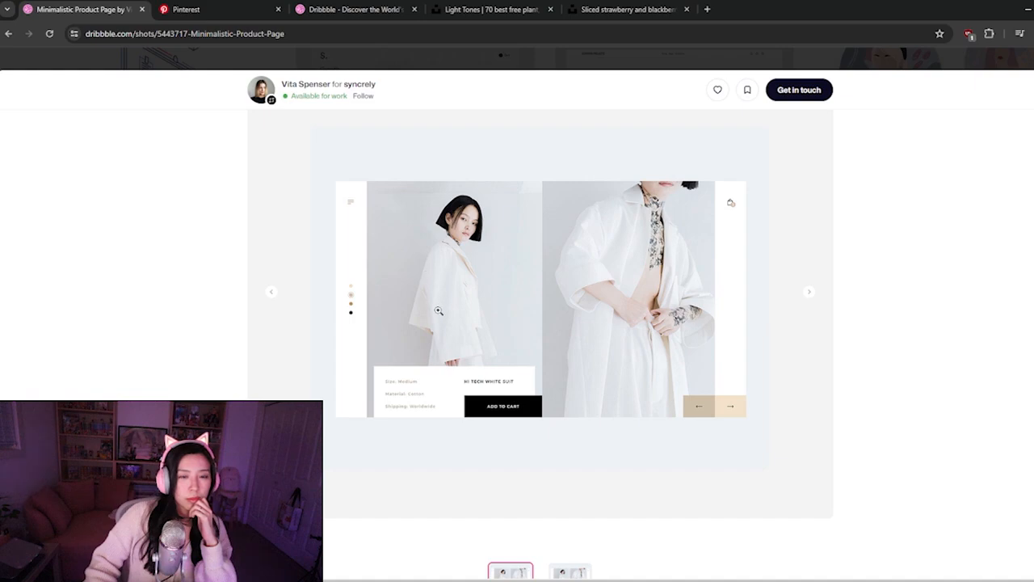
{"action": "scroll", "coordinate": [439, 310], "scroll_direction": "down", "scroll_amount": 1}
{"action": "scroll", "coordinate": [512, 404], "scroll_direction": "up", "scroll_amount": 2}
{"action": "scroll", "coordinate": [512, 404], "scroll_direction": "down", "scroll_amount": 2}
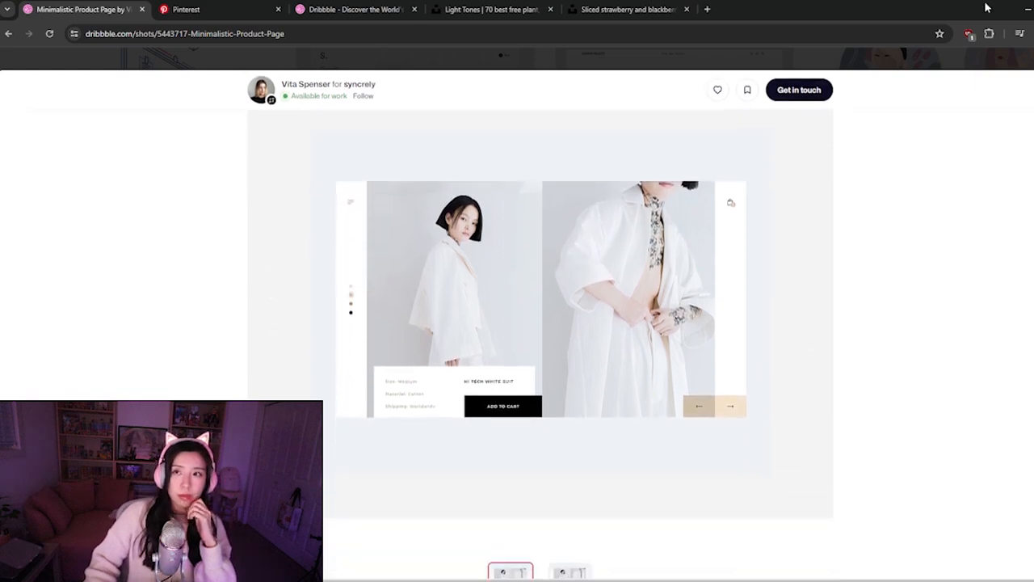
{"action": "left_click", "coordinate": [1029, 10]}
Duplicate the crimson EC275F swatch and place the copy at the right end of the swatch row, at X 1622
{"action": "left_click", "coordinate": [767, 507]}
{"action": "left_click_drag", "start_coordinate": [781, 536], "coordinate": [592, 493]}
{"action": "left_click_drag", "start_coordinate": [630, 136], "coordinate": [682, 252]}
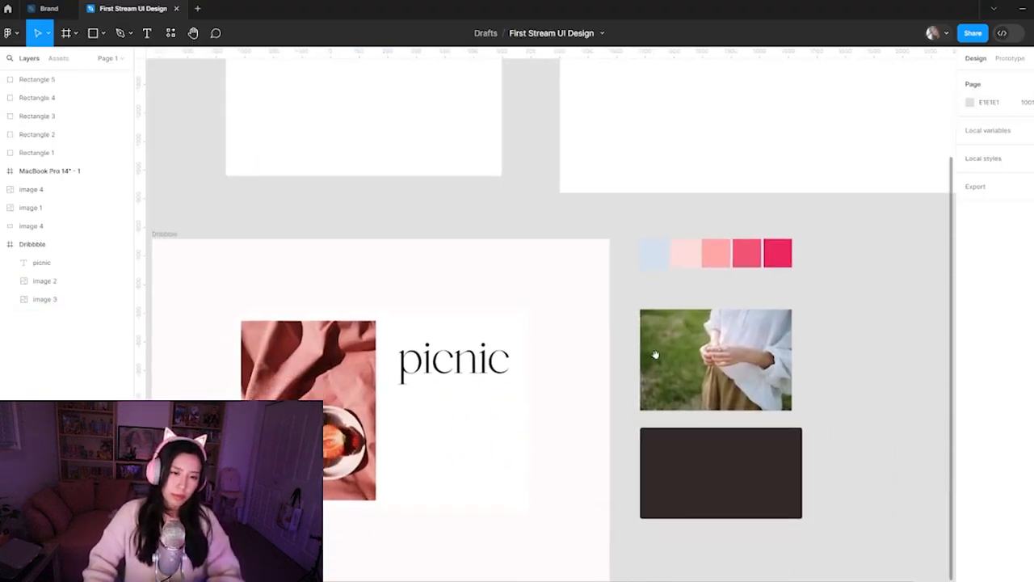
{"action": "left_click_drag", "start_coordinate": [495, 481], "coordinate": [540, 416]}
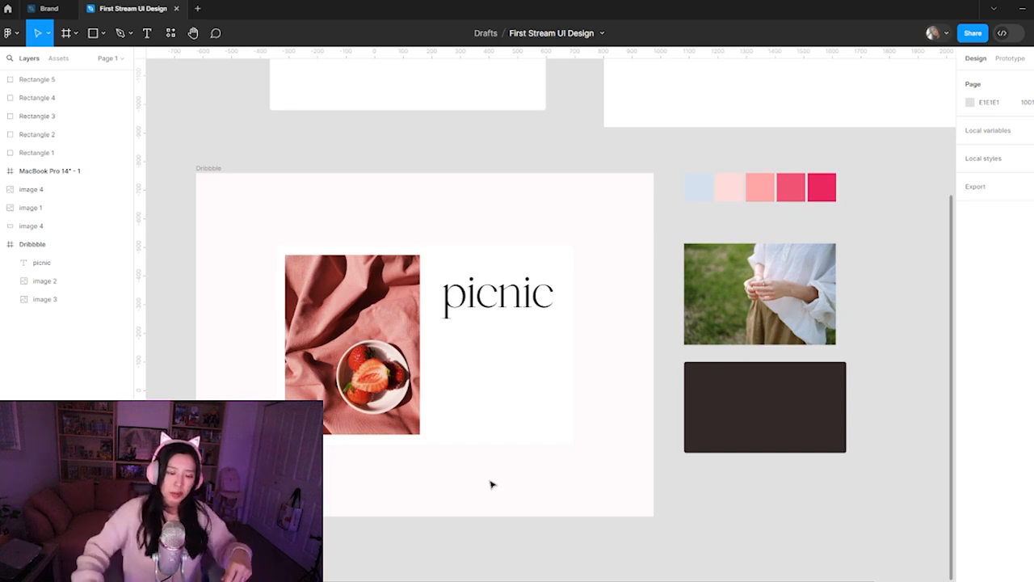
{"action": "left_click", "coordinate": [828, 190]}
{"action": "scroll", "coordinate": [733, 261], "scroll_direction": "right", "scroll_amount": 2}
{"action": "scroll", "coordinate": [733, 261], "scroll_direction": "right", "scroll_amount": 3}
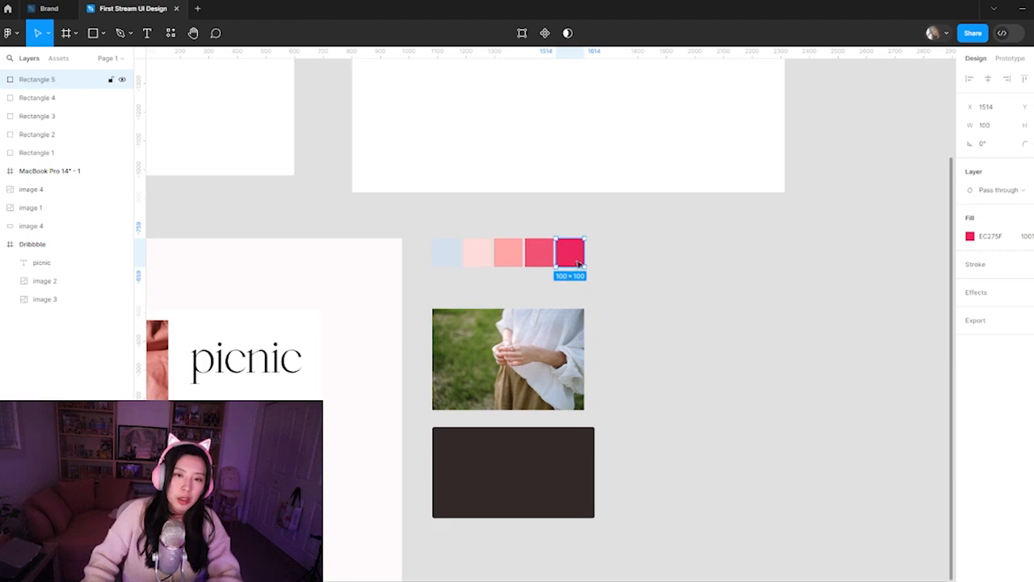
{"action": "left_click_drag", "start_coordinate": [572, 257], "coordinate": [598, 258]}
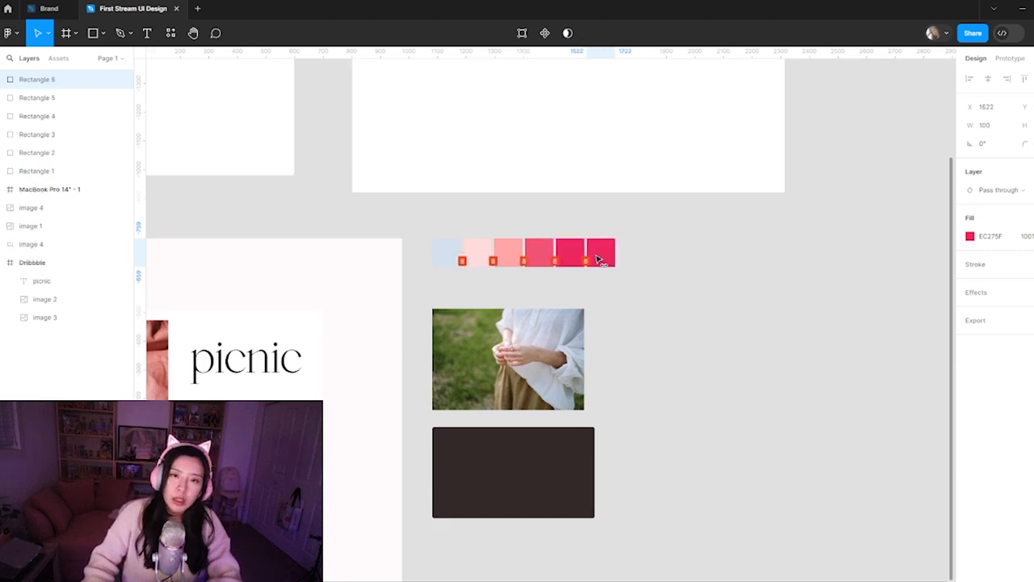
{"action": "left_click", "coordinate": [626, 316]}
{"action": "left_click_drag", "start_coordinate": [368, 399], "coordinate": [524, 345]}
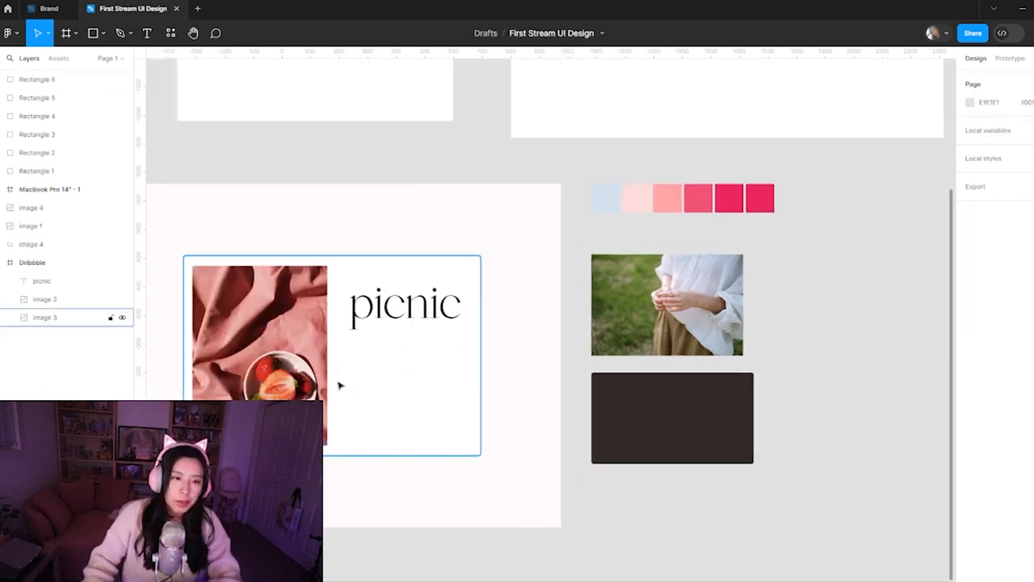
Fill the new sixth swatch with dark brown 2D0D0B sampled from a shadow in the strawberry photo
{"action": "left_click", "coordinate": [759, 198]}
{"action": "left_click", "coordinate": [970, 236]}
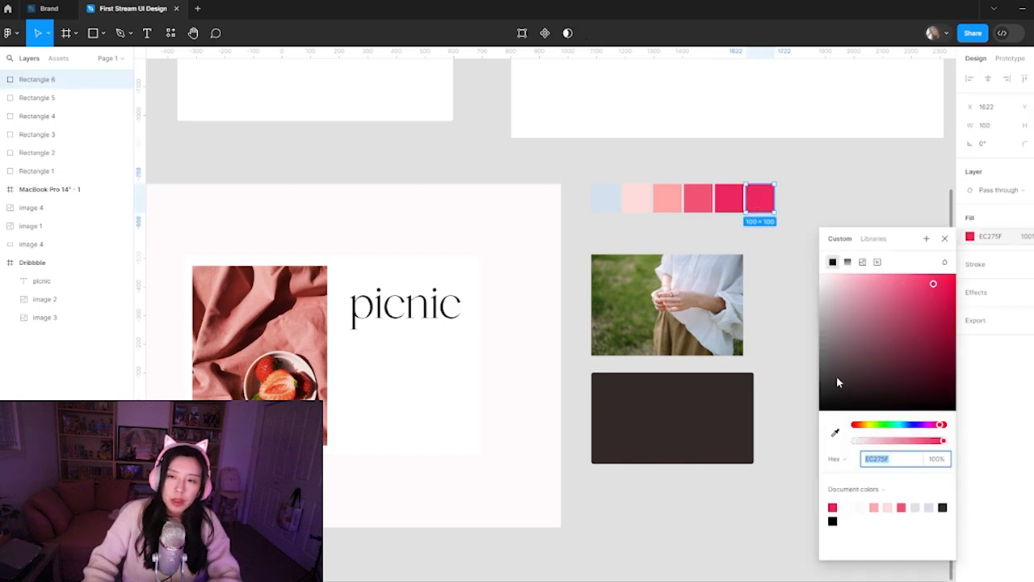
{"action": "left_click", "coordinate": [835, 432]}
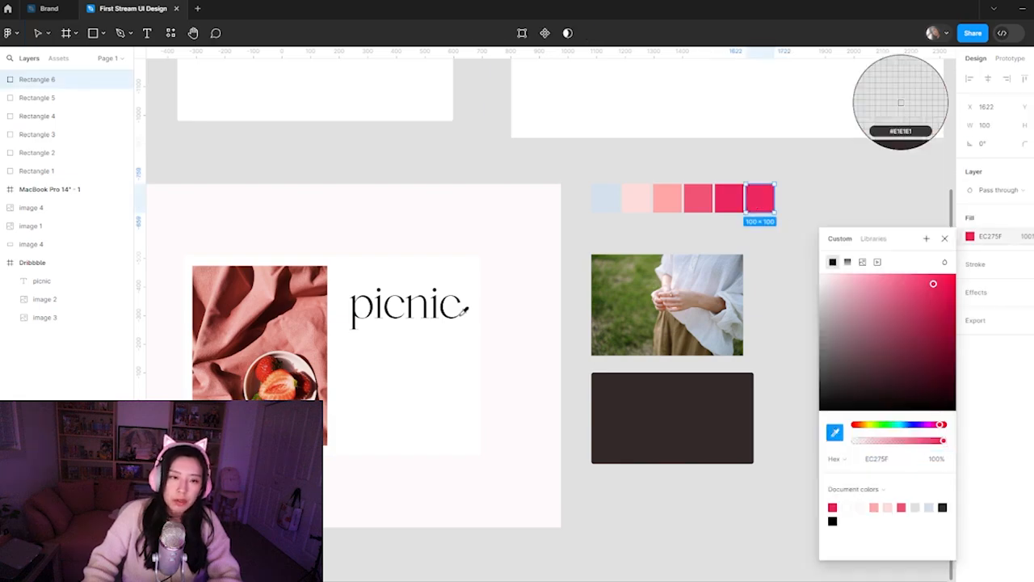
{"action": "left_click", "coordinate": [220, 374]}
{"action": "left_click", "coordinate": [774, 240]}
{"action": "left_click", "coordinate": [766, 204]}
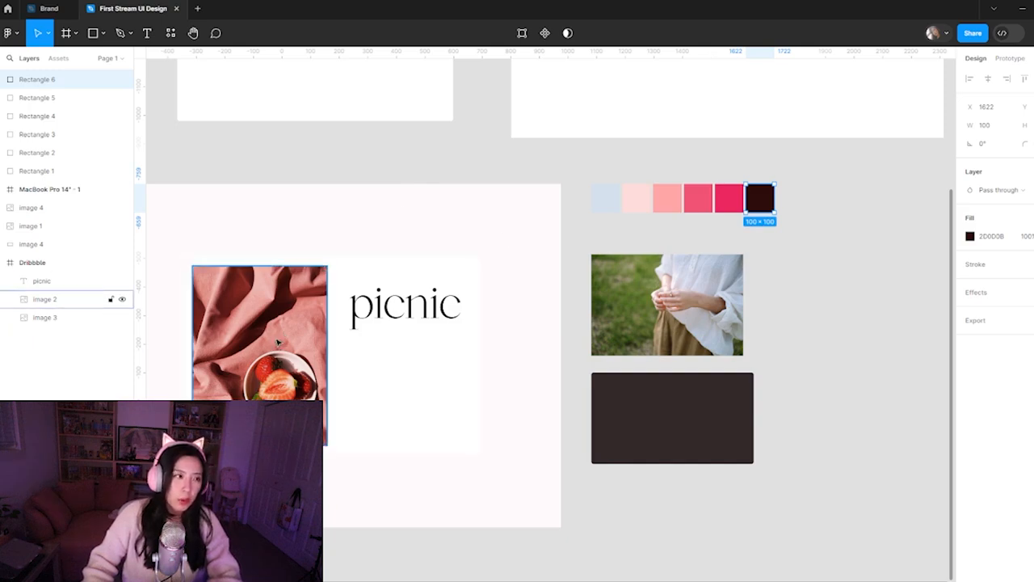
{"action": "left_click", "coordinate": [762, 263]}
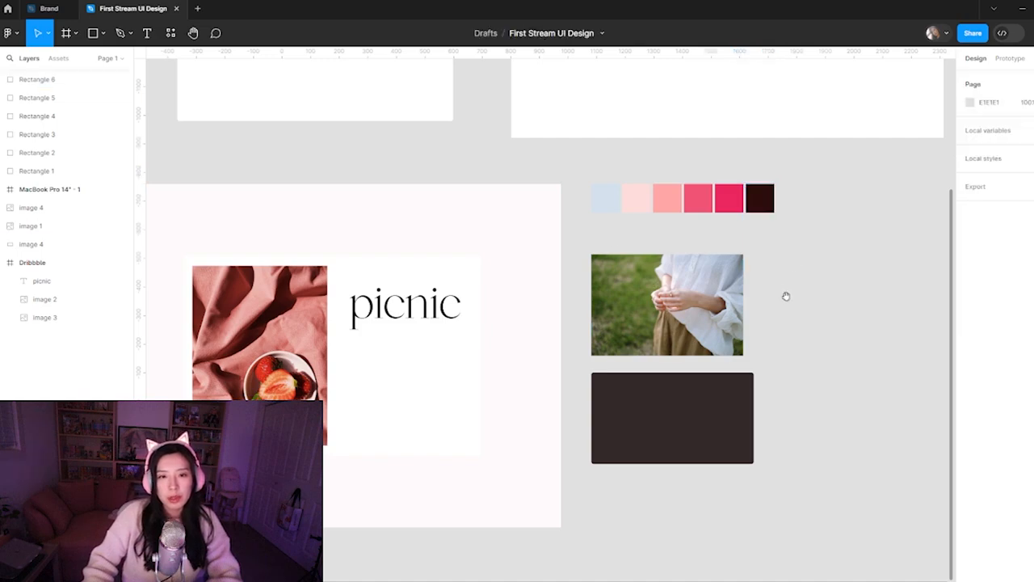
Move the Dribbble frame up into the empty canvas above the other items and place the MacBook Pro 14" - 1 frame to its right
{"action": "scroll", "coordinate": [437, 456], "scroll_direction": "up", "scroll_amount": 1}
{"action": "left_click", "coordinate": [327, 473]}
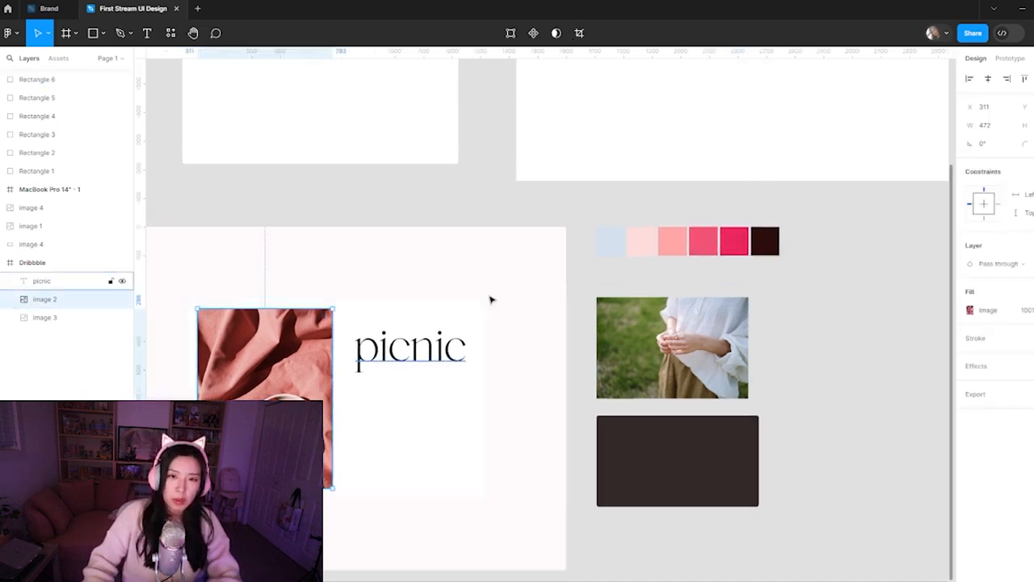
{"action": "key", "text": "ctrl+minus"}
{"action": "left_click", "coordinate": [339, 267]}
{"action": "left_click_drag", "start_coordinate": [332, 307], "coordinate": [242, 102]}
{"action": "left_click", "coordinate": [185, 136]}
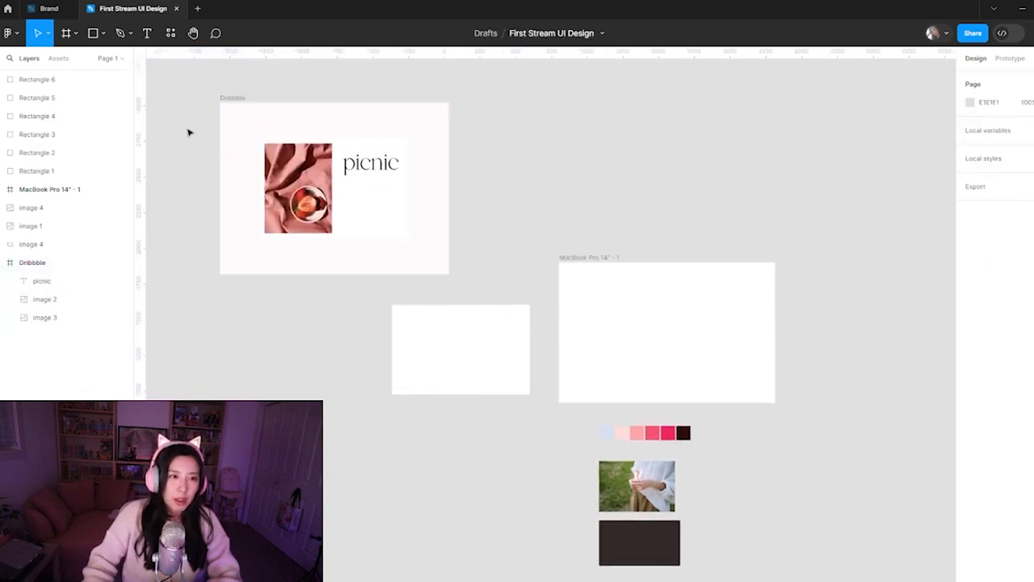
{"action": "left_click_drag", "start_coordinate": [572, 277], "coordinate": [549, 155]}
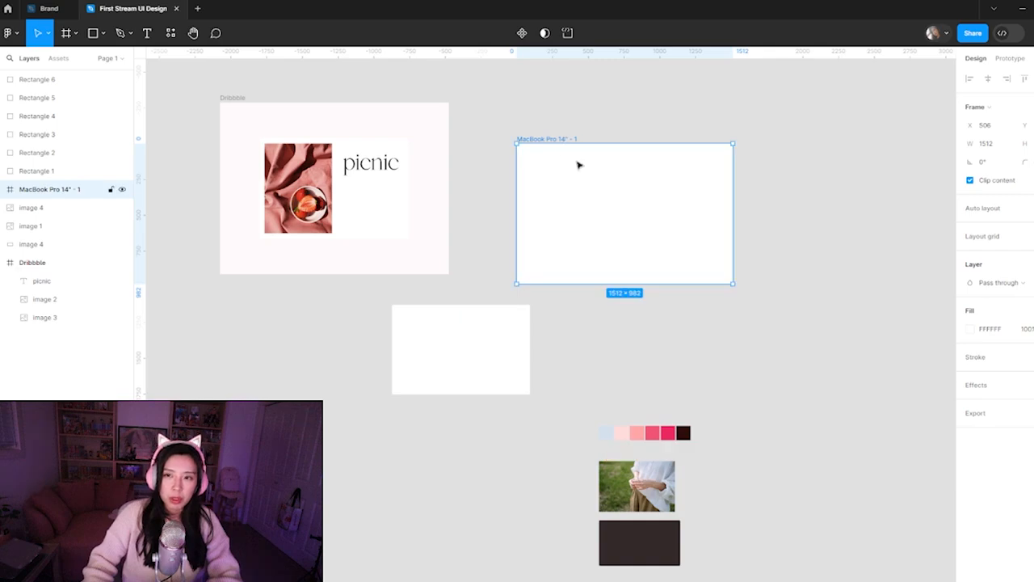
Delete the loose blank white card and move the swatches, grass photo and dark rectangle to the right of the MacBook Pro frame
{"action": "left_click_drag", "start_coordinate": [476, 360], "coordinate": [457, 381]}
{"action": "key", "text": "Delete"}
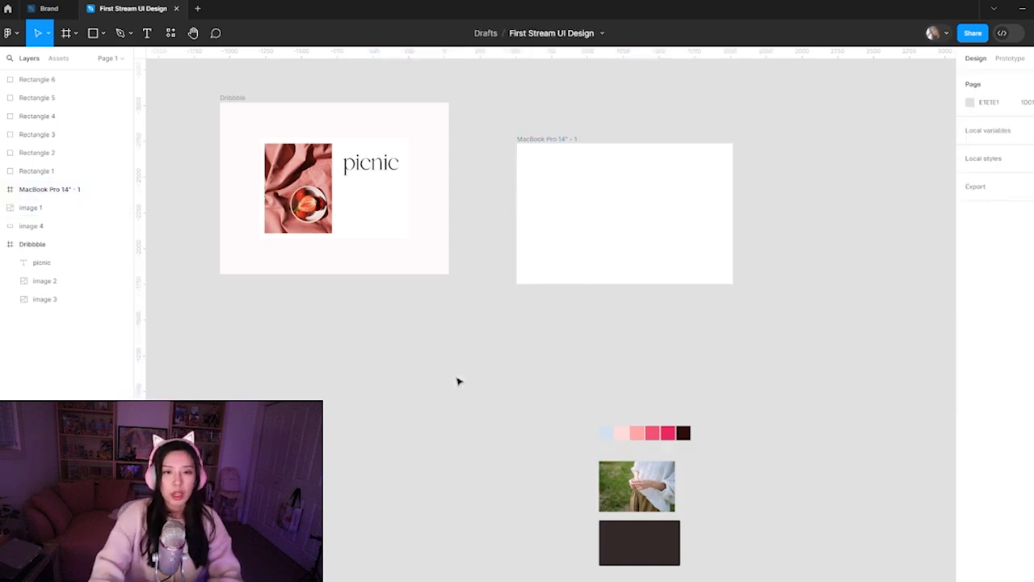
{"action": "left_click_drag", "start_coordinate": [535, 354], "coordinate": [715, 557]}
{"action": "left_click_drag", "start_coordinate": [658, 535], "coordinate": [815, 232]}
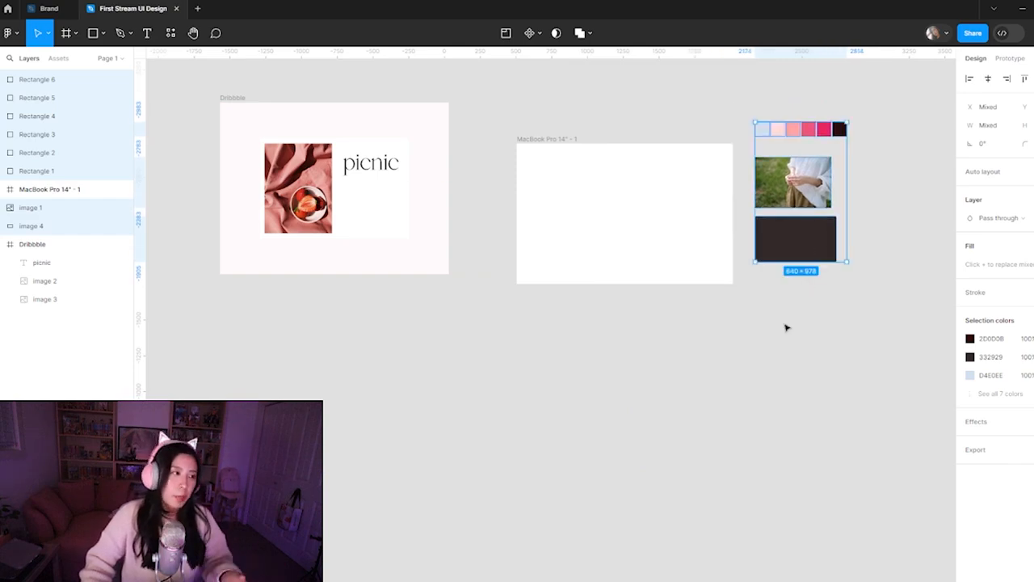
{"action": "left_click", "coordinate": [773, 351]}
Rename the MacBook Pro 14" - 1 frame to Desktop
{"action": "left_click", "coordinate": [320, 212]}
{"action": "left_click", "coordinate": [568, 136]}
{"action": "left_click", "coordinate": [606, 165]}
{"action": "double_click", "coordinate": [547, 139]}
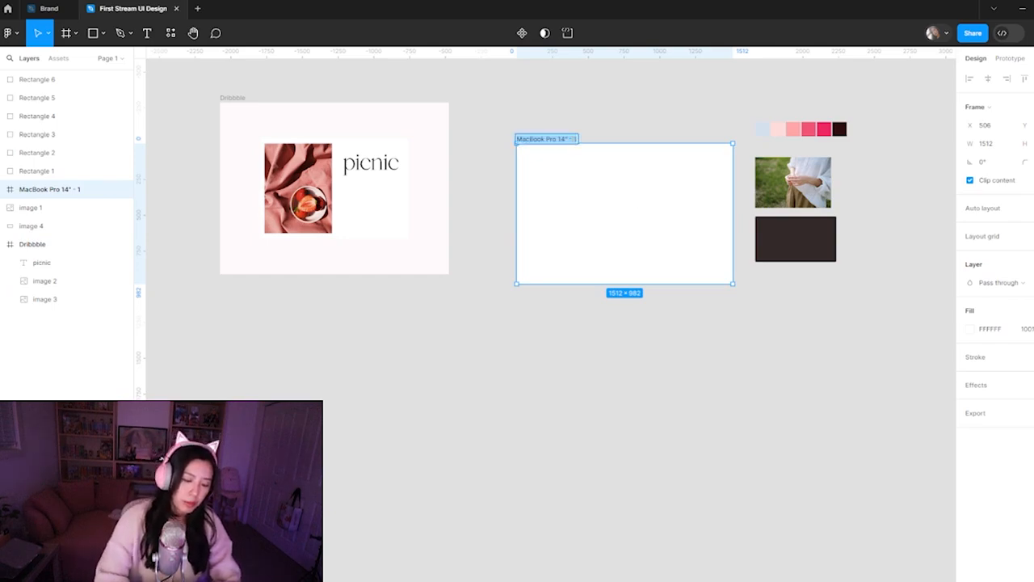
{"action": "type", "text": "Desktop"}
{"action": "key", "text": "Return"}
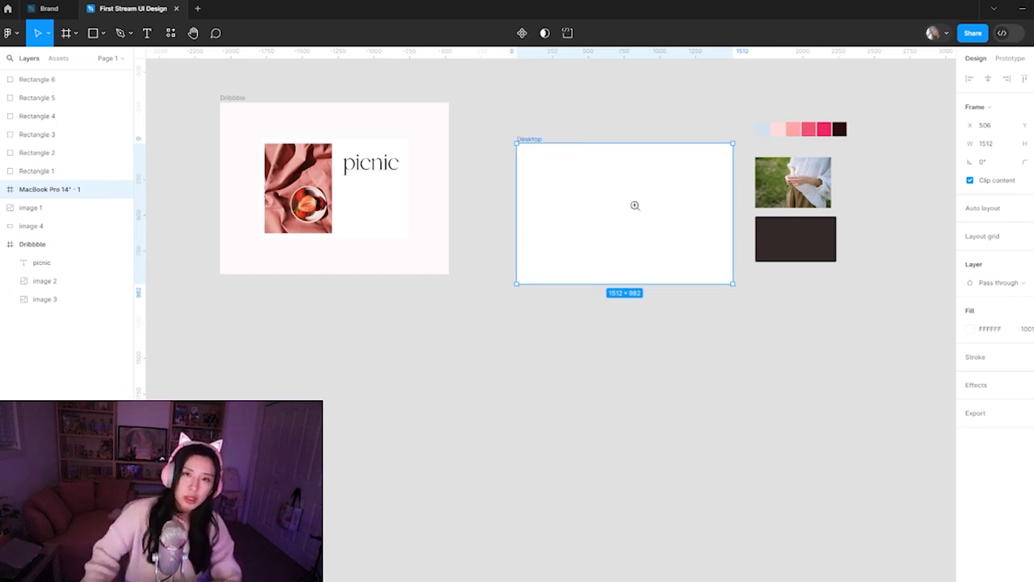
{"action": "left_click", "coordinate": [623, 109]}
{"action": "scroll", "coordinate": [545, 201], "scroll_direction": "left", "scroll_amount": 3}
{"action": "scroll", "coordinate": [642, 202], "scroll_direction": "right", "scroll_amount": 5}
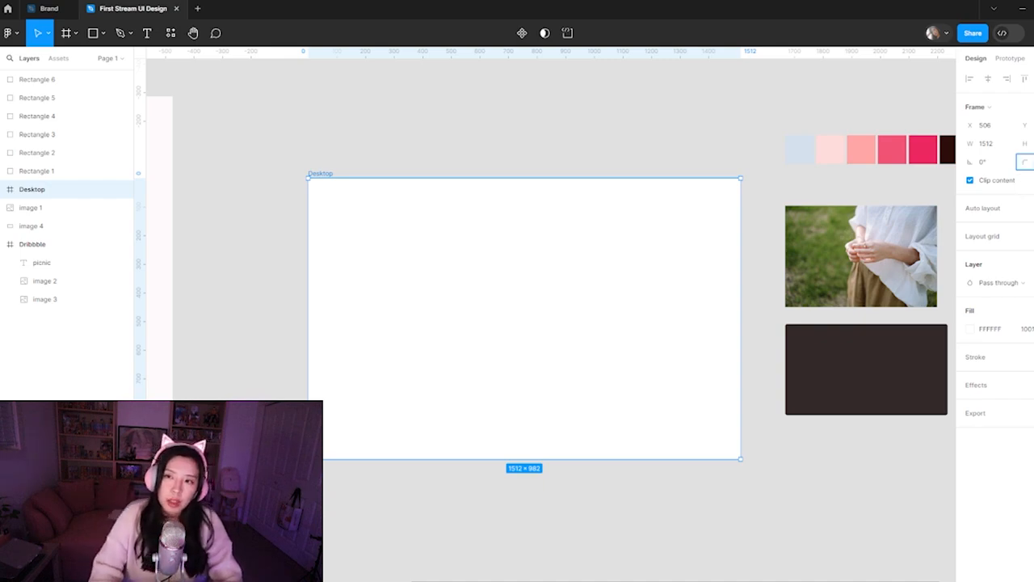
Give the Desktop frame a small corner radius
{"action": "key", "text": "Return"}
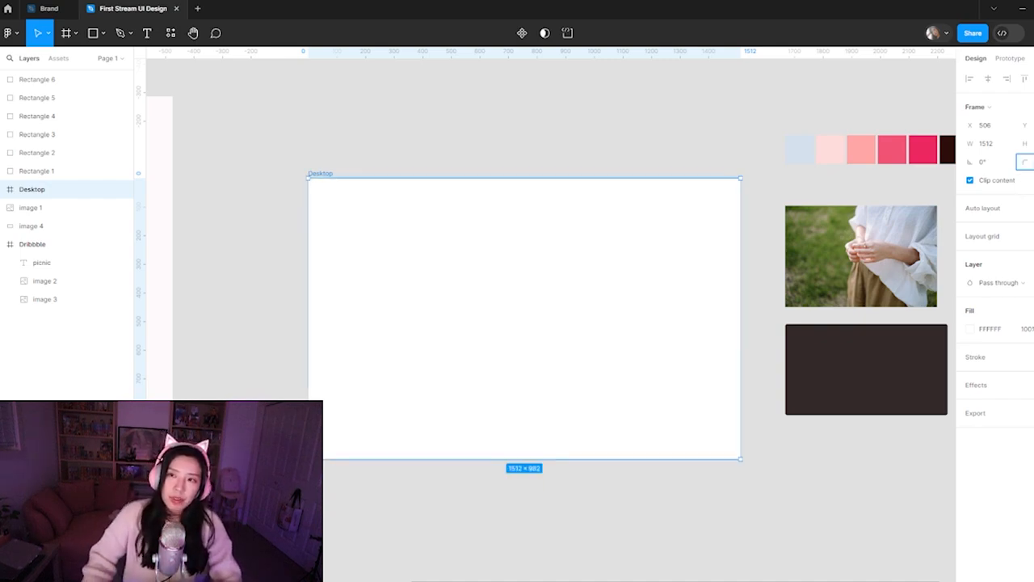
{"action": "left_click", "coordinate": [432, 106]}
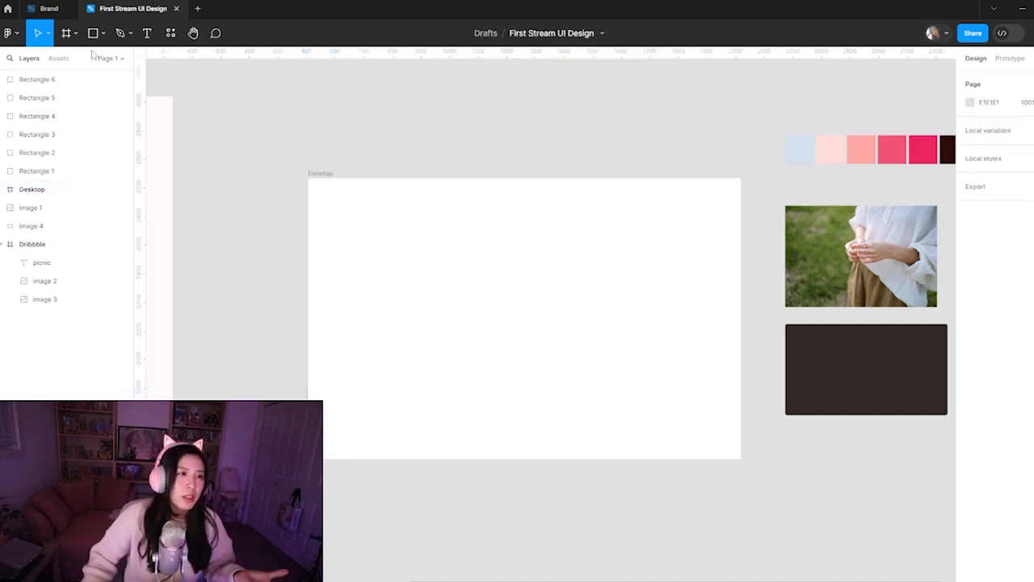
Open the nudge amount preferences and check the big nudge value
{"action": "left_click", "coordinate": [12, 33]}
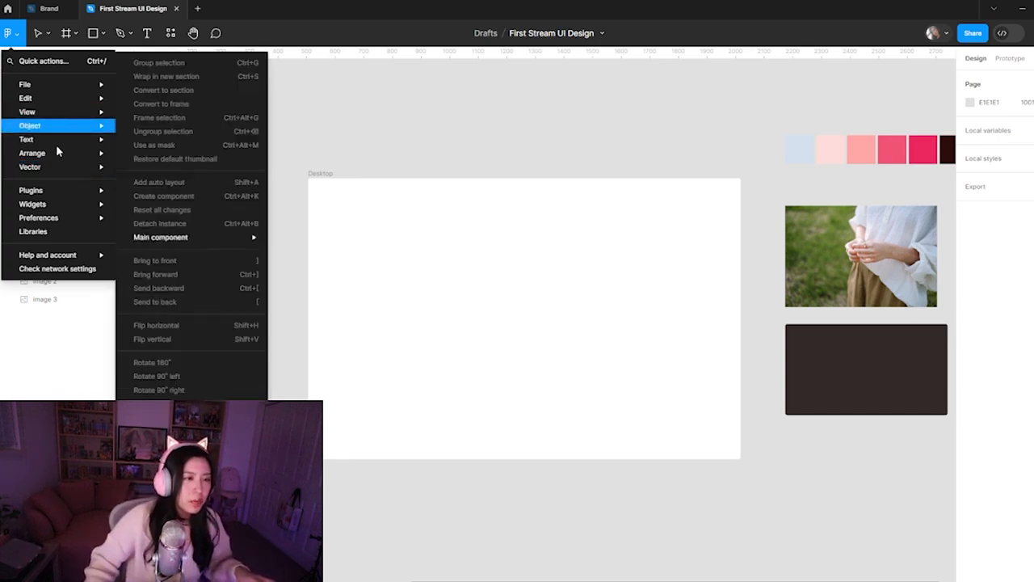
{"action": "mouse_move", "coordinate": [42, 223]}
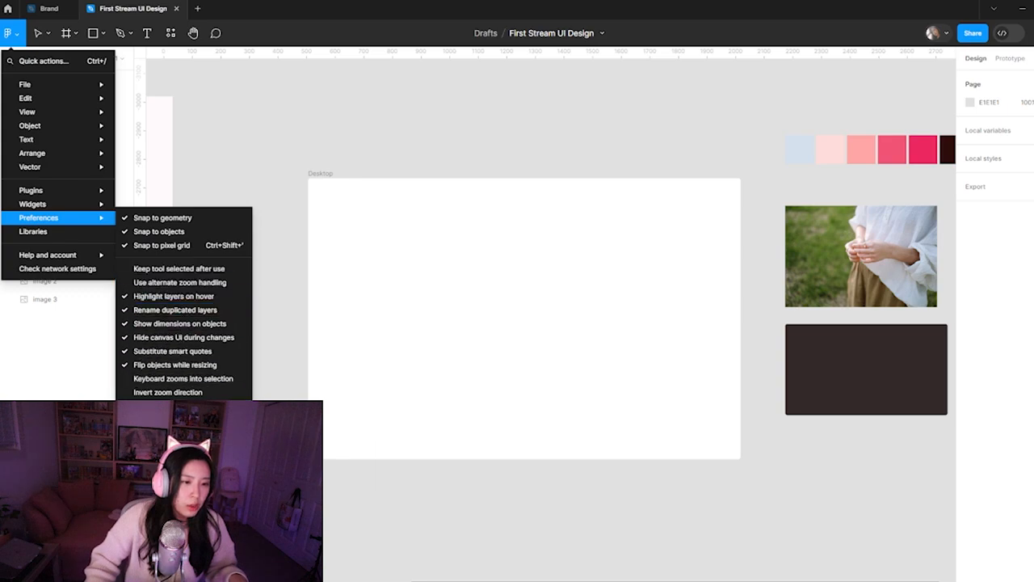
{"action": "left_click", "coordinate": [162, 484]}
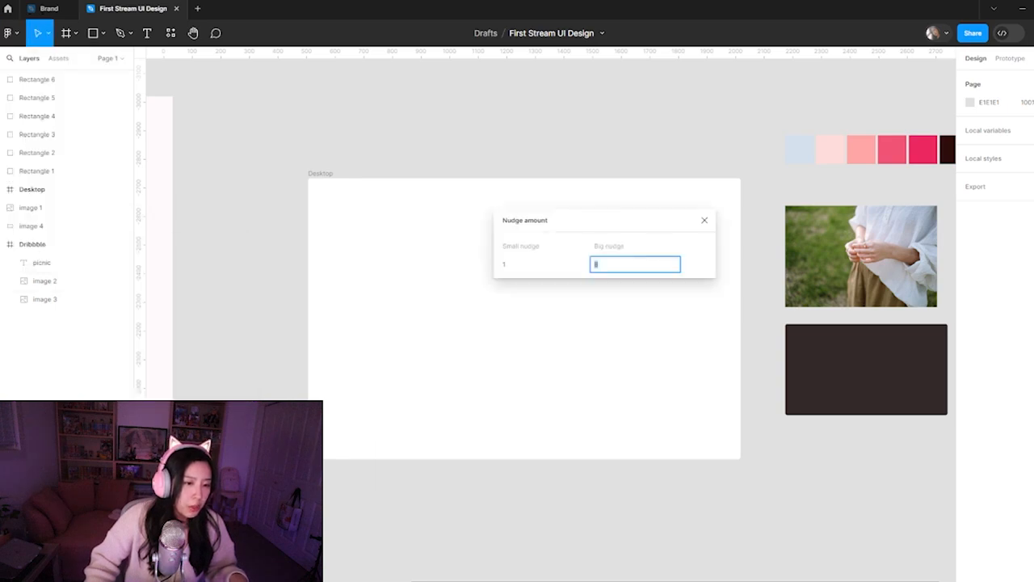
{"action": "key", "text": "Return"}
{"action": "left_click", "coordinate": [609, 271]}
{"action": "left_click", "coordinate": [469, 153]}
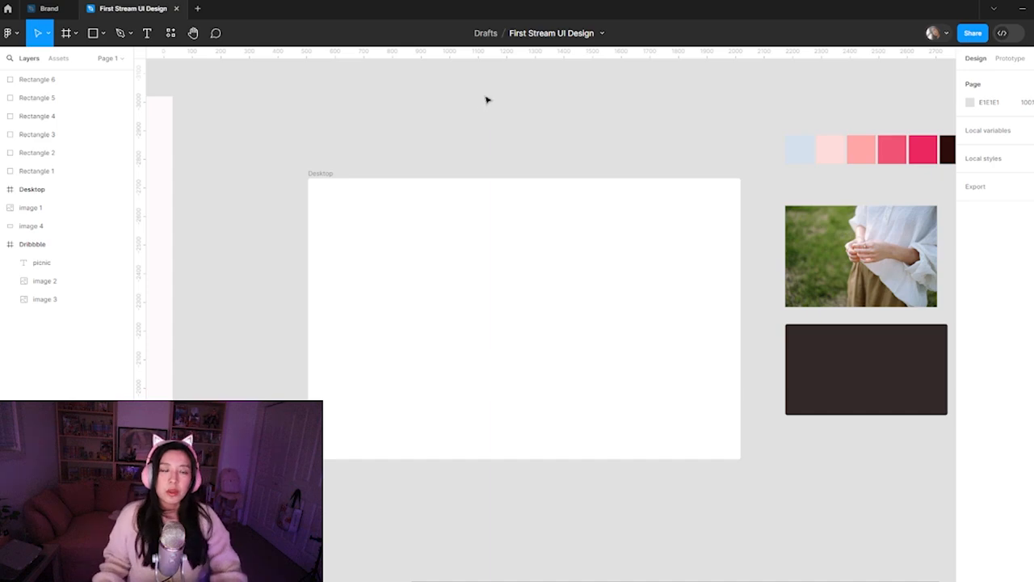
Increase the Desktop frame's corner radius so its corners are more visibly rounded
{"action": "left_click_drag", "start_coordinate": [619, 143], "coordinate": [558, 148]}
{"action": "scroll", "coordinate": [625, 388], "scroll_direction": "left", "scroll_amount": 4}
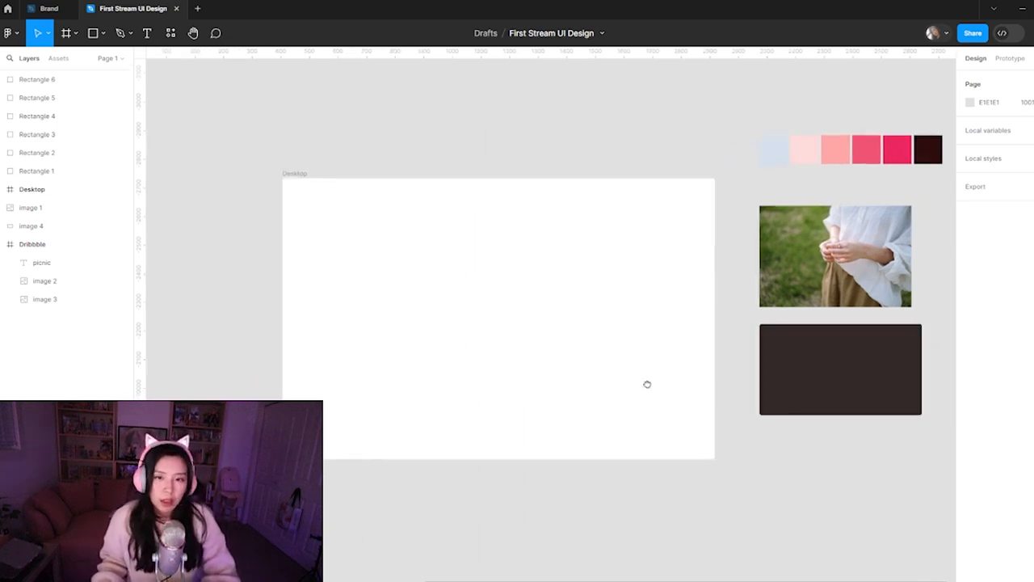
{"action": "left_click", "coordinate": [348, 199]}
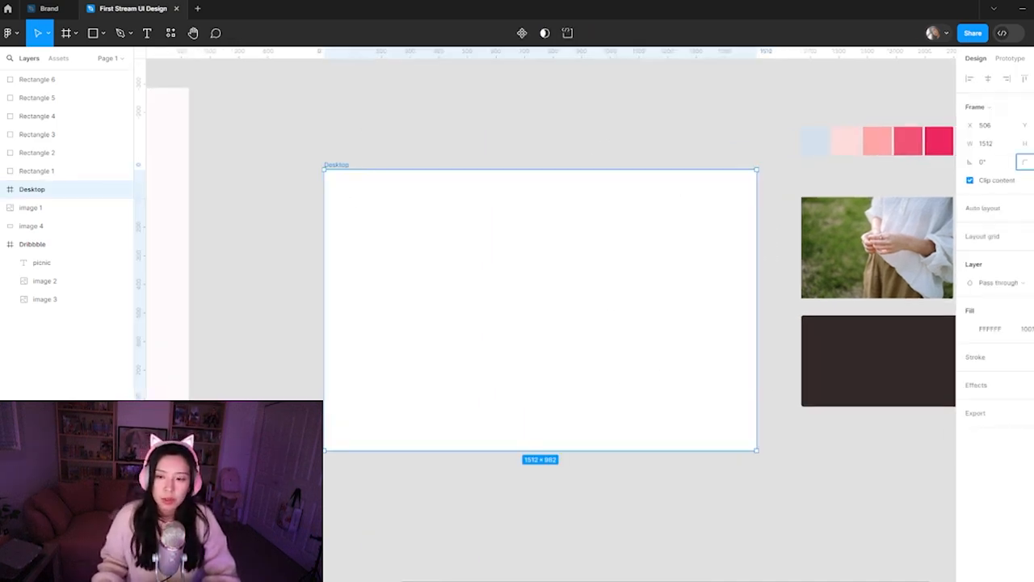
{"action": "key", "text": "Return"}
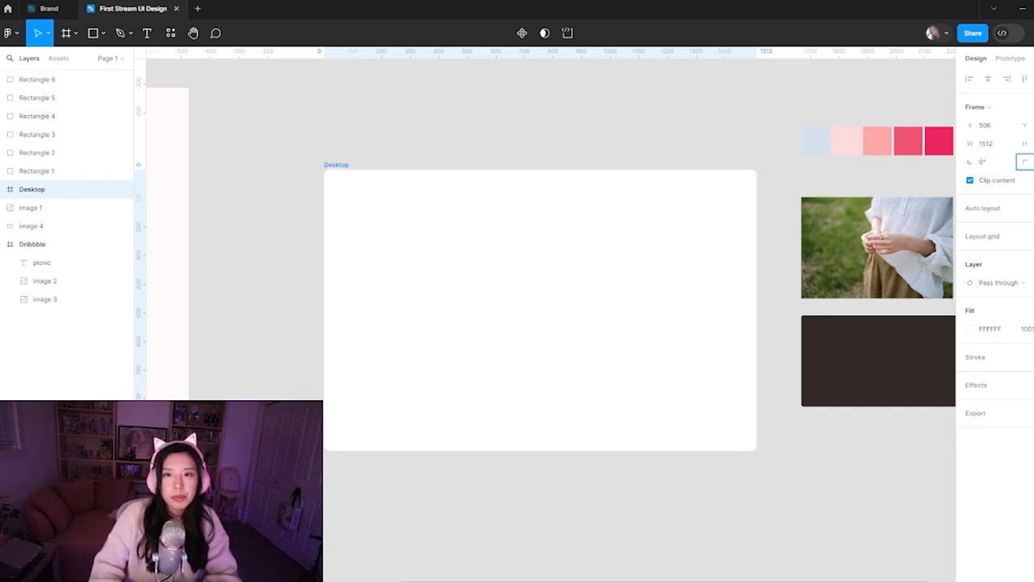
{"action": "left_click", "coordinate": [542, 136]}
Copy the strawberry photo from the Dribbble frame into the Desktop frame and place it in the frame's left half
{"action": "scroll", "coordinate": [402, 213], "scroll_direction": "left", "scroll_amount": 6}
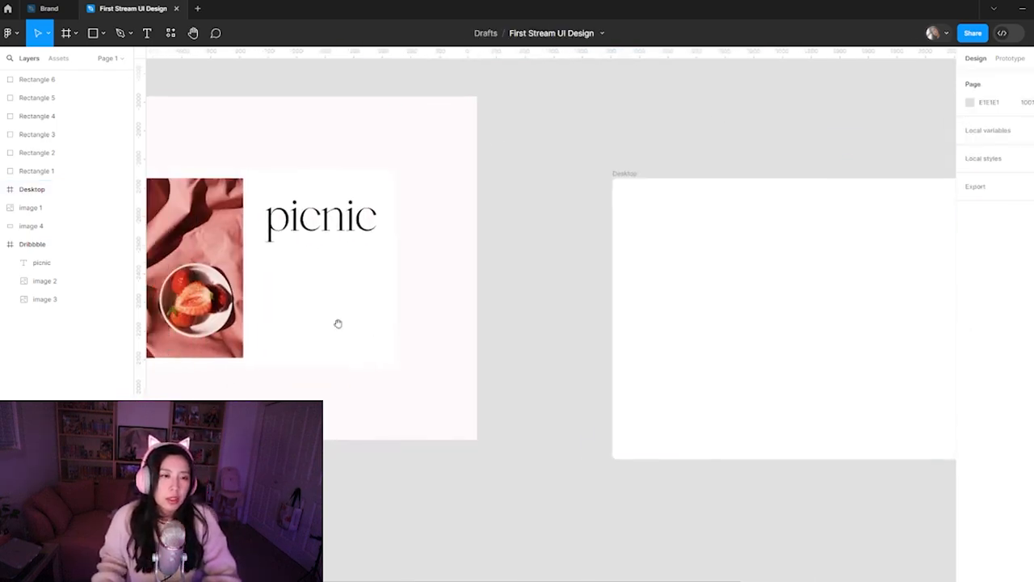
{"action": "left_click", "coordinate": [221, 333]}
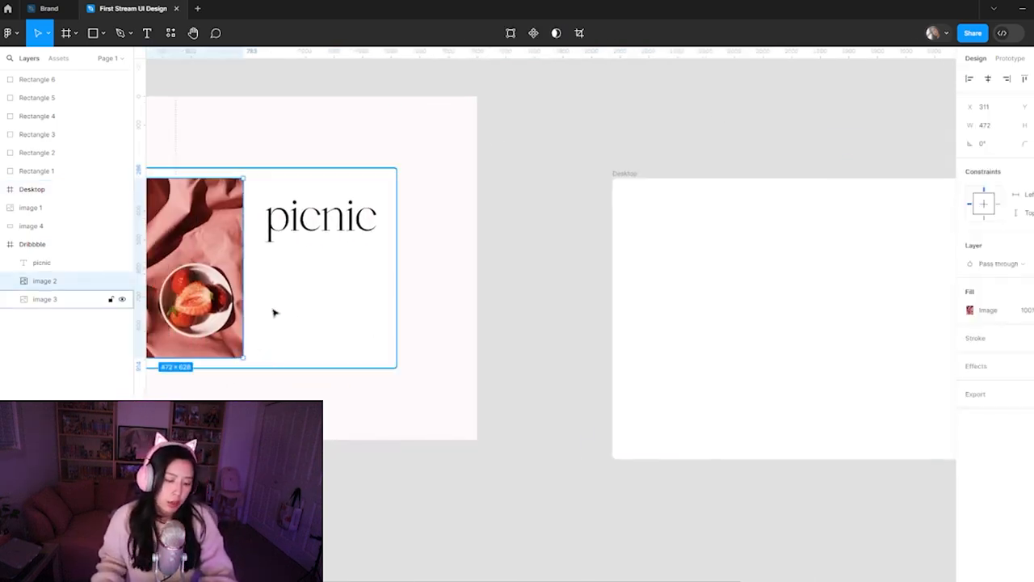
{"action": "left_click", "coordinate": [574, 264]}
{"action": "scroll", "coordinate": [508, 326], "scroll_direction": "right", "scroll_amount": 5}
{"action": "key", "text": "ctrl+v"}
{"action": "left_click_drag", "start_coordinate": [558, 321], "coordinate": [529, 300]}
Enlarge the pasted strawberry photo to 738 × 982 so it spans the Desktop frame's full height, set in from the frame's left edge
{"action": "mouse_move", "coordinate": [558, 385]}
{"action": "left_mouse_down"}
{"action": "mouse_move", "coordinate": [578, 440]}
{"action": "mouse_move", "coordinate": [542, 396]}
{"action": "mouse_move", "coordinate": [554, 428]}
{"action": "mouse_move", "coordinate": [542, 254]}
{"action": "mouse_move", "coordinate": [524, 351]}
{"action": "mouse_move", "coordinate": [732, 437]}
{"action": "mouse_move", "coordinate": [746, 355]}
{"action": "mouse_move", "coordinate": [573, 376]}
{"action": "mouse_move", "coordinate": [578, 420]}
{"action": "mouse_move", "coordinate": [545, 380]}
{"action": "left_mouse_up"}
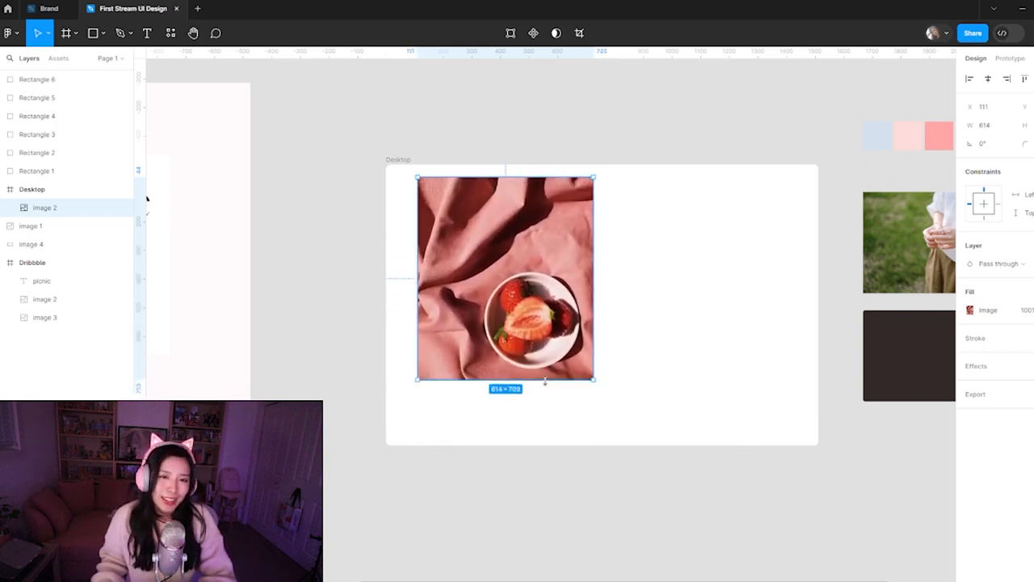
{"action": "key", "text": "ctrl+z"}
{"action": "left_click_drag", "start_coordinate": [487, 279], "coordinate": [480, 290]}
{"action": "left_click_drag", "start_coordinate": [483, 415], "coordinate": [512, 445]}
{"action": "mouse_move", "coordinate": [471, 342]}
{"action": "left_mouse_down"}
{"action": "mouse_move", "coordinate": [497, 342]}
{"action": "mouse_move", "coordinate": [483, 345]}
{"action": "left_mouse_up"}
{"action": "left_click", "coordinate": [617, 525]}
{"action": "left_click_drag", "start_coordinate": [780, 279], "coordinate": [698, 296]}
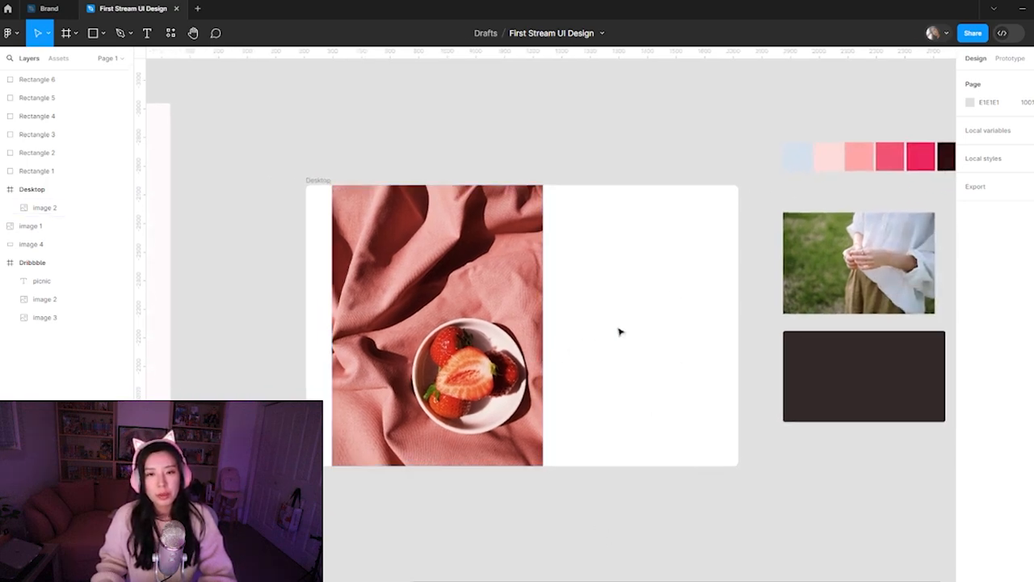
Draw a rectangle about 640 × 182 across the photo's right edge and fill it with white sampled from the Desktop frame
{"action": "key", "text": "r"}
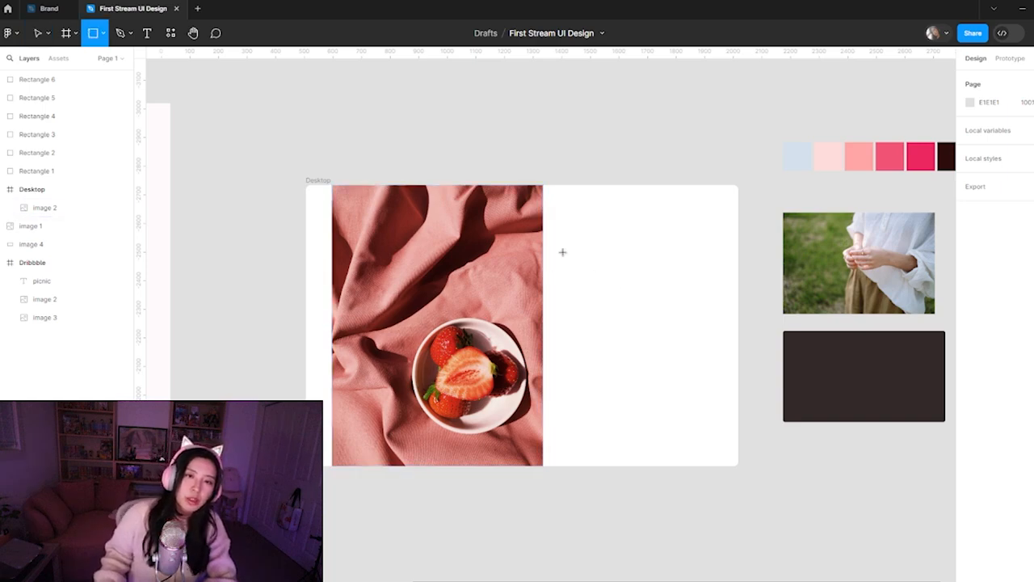
{"action": "mouse_move", "coordinate": [480, 239]}
{"action": "left_mouse_down"}
{"action": "mouse_move", "coordinate": [666, 299]}
{"action": "mouse_move", "coordinate": [663, 290]}
{"action": "left_mouse_up"}
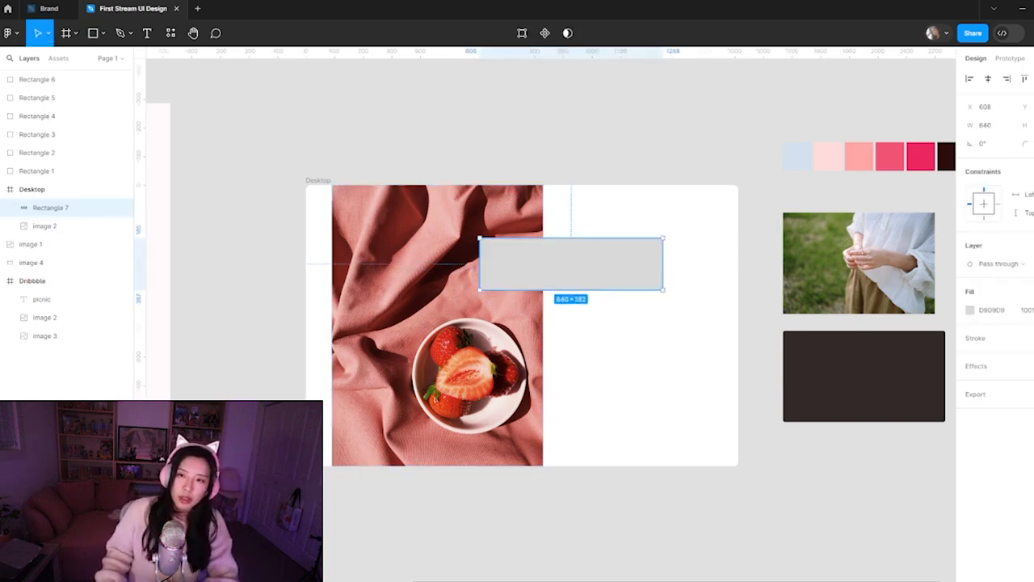
{"action": "left_click", "coordinate": [970, 311]}
{"action": "left_click", "coordinate": [836, 450]}
{"action": "left_click", "coordinate": [706, 378]}
{"action": "left_click", "coordinate": [735, 148]}
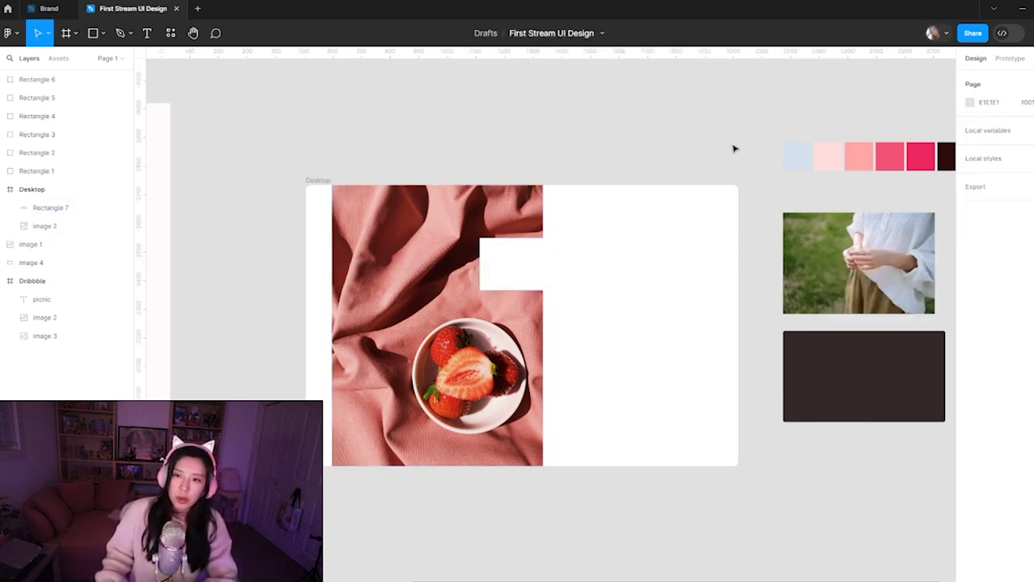
Fill the Desktop frame with FFFBFB, sampled from the Dribbble frame's background
{"action": "left_click", "coordinate": [667, 184]}
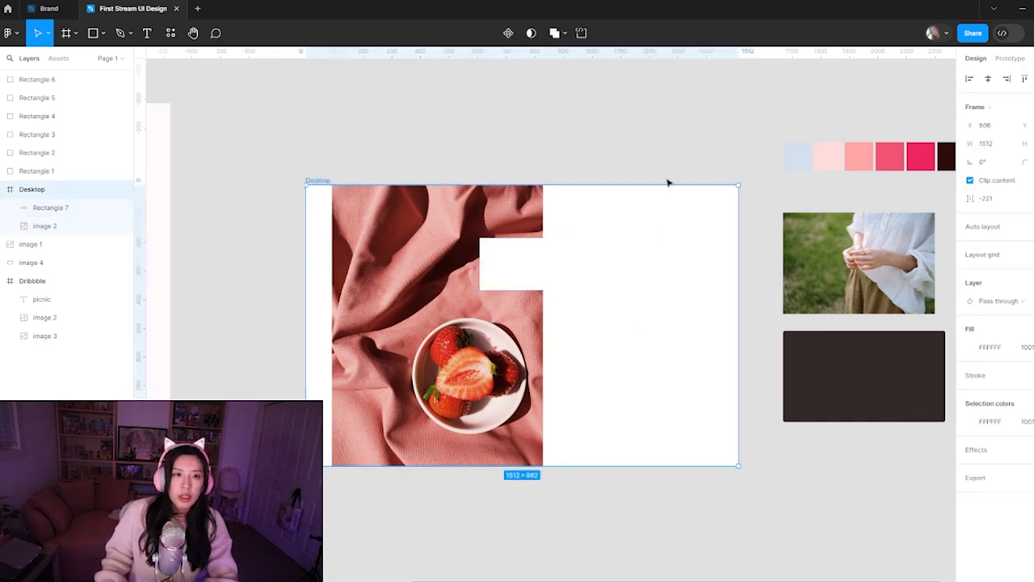
{"action": "left_click", "coordinate": [978, 348]}
{"action": "left_click", "coordinate": [836, 450]}
{"action": "left_click", "coordinate": [162, 334]}
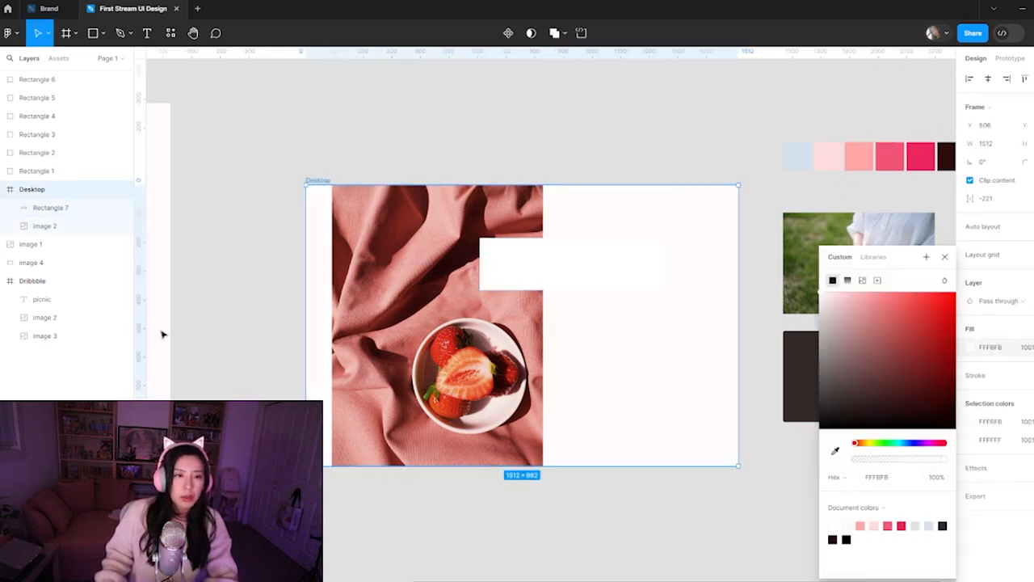
{"action": "left_click_drag", "start_coordinate": [307, 309], "coordinate": [672, 310]}
{"action": "left_click", "coordinate": [323, 311]}
{"action": "left_click", "coordinate": [391, 312]}
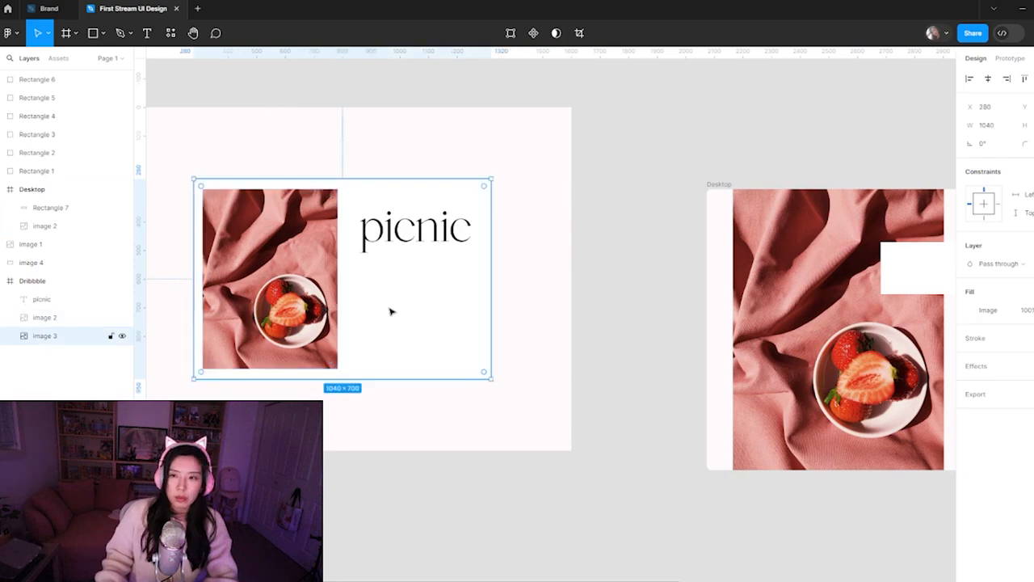
{"action": "left_click_drag", "start_coordinate": [812, 281], "coordinate": [457, 282]}
{"action": "left_click", "coordinate": [719, 294]}
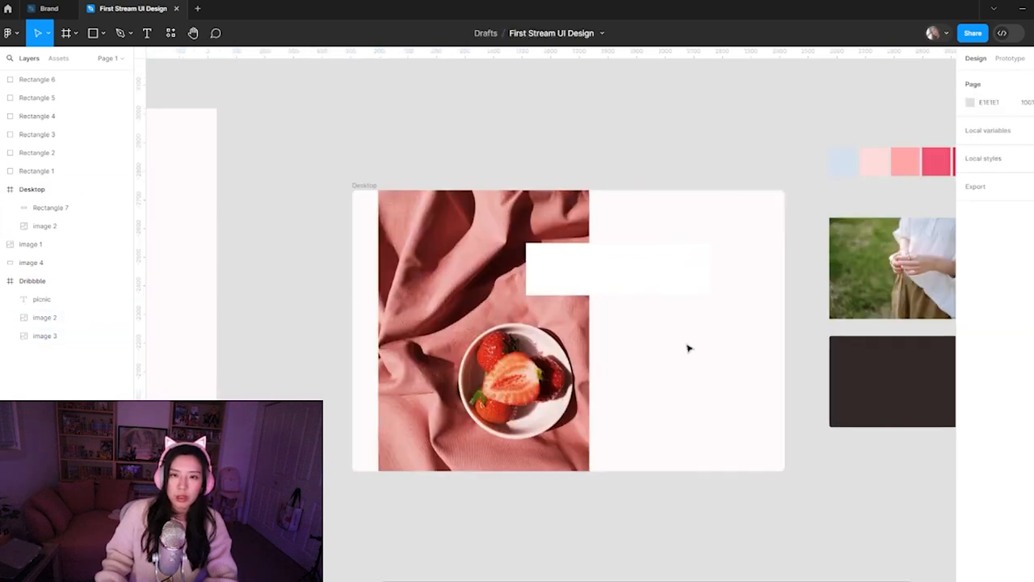
Move the white rectangle slightly left and down, keeping it across the photo's right edge
{"action": "scroll", "coordinate": [654, 243], "scroll_direction": "up", "scroll_amount": 5, "text": "ctrl"}
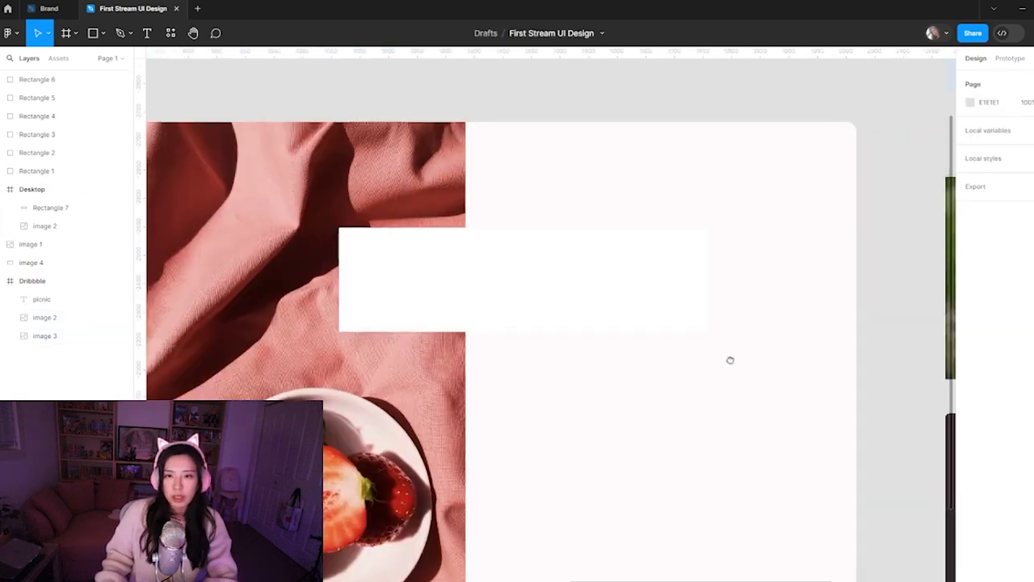
{"action": "scroll", "coordinate": [735, 358], "scroll_direction": "right", "scroll_amount": 3}
{"action": "left_click", "coordinate": [545, 275]}
{"action": "left_click_drag", "start_coordinate": [521, 291], "coordinate": [475, 303]}
{"action": "left_click", "coordinate": [630, 275]}
{"action": "scroll", "coordinate": [509, 406], "scroll_direction": "down", "scroll_amount": 3}
{"action": "scroll", "coordinate": [508, 406], "scroll_direction": "left", "scroll_amount": 3}
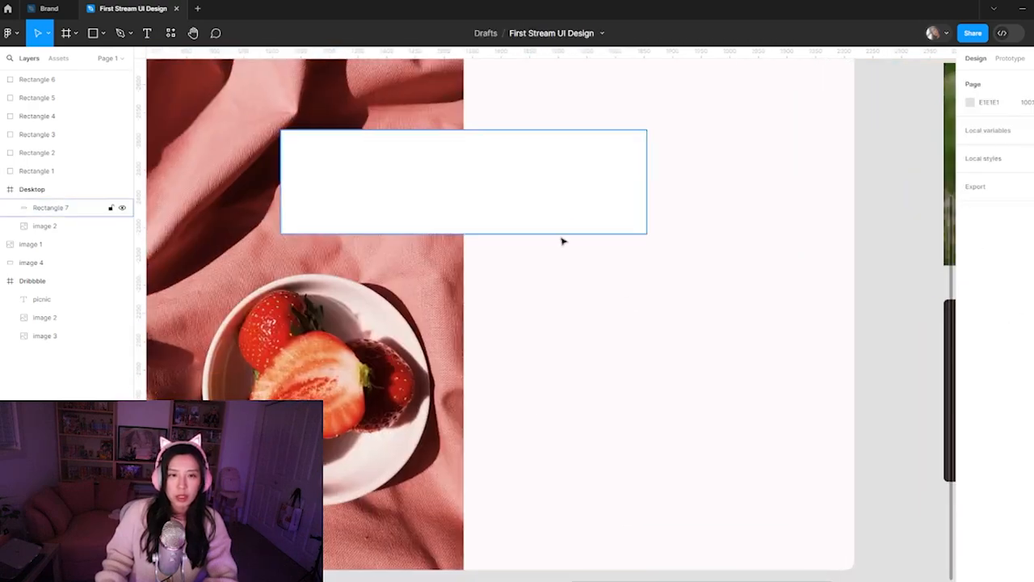
Sample an off-white from the strawberry plate for the Desktop frame's fill and lighten it to FFFDFD
{"action": "left_click", "coordinate": [362, 485]}
{"action": "scroll", "coordinate": [540, 278], "scroll_direction": "down", "scroll_amount": 5, "text": "ctrl"}
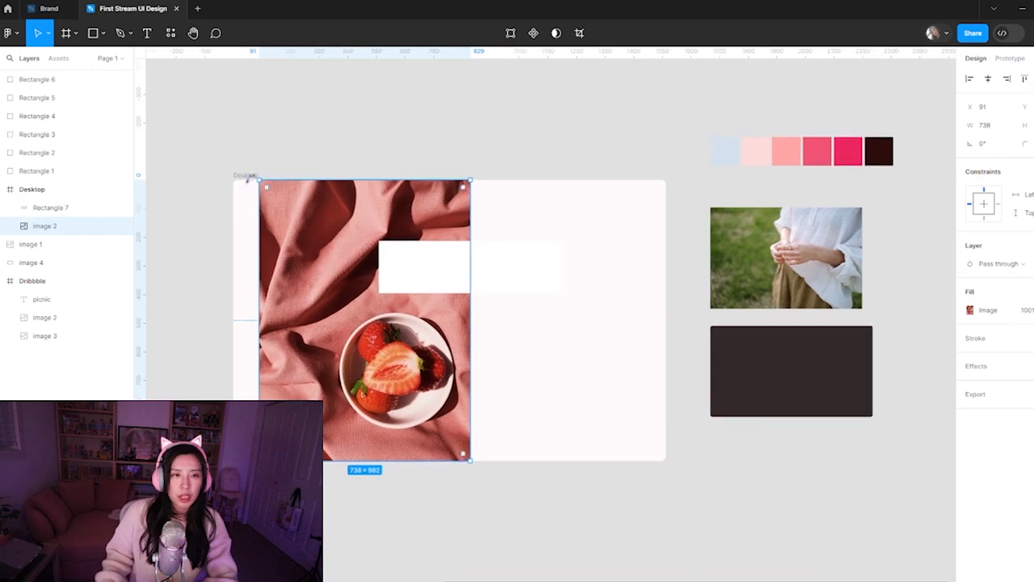
{"action": "left_click", "coordinate": [244, 176]}
{"action": "left_click", "coordinate": [970, 347]}
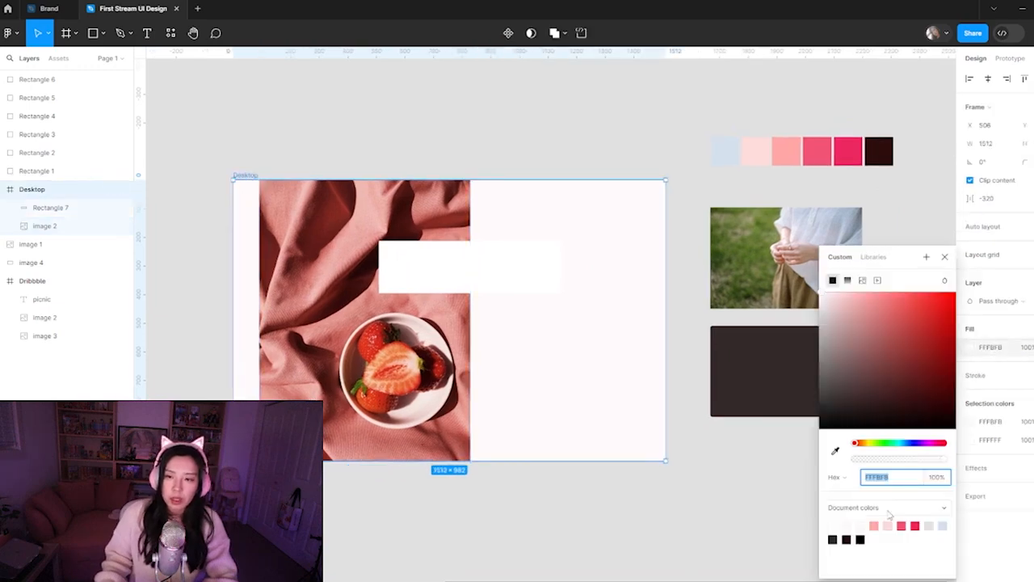
{"action": "left_click", "coordinate": [834, 450]}
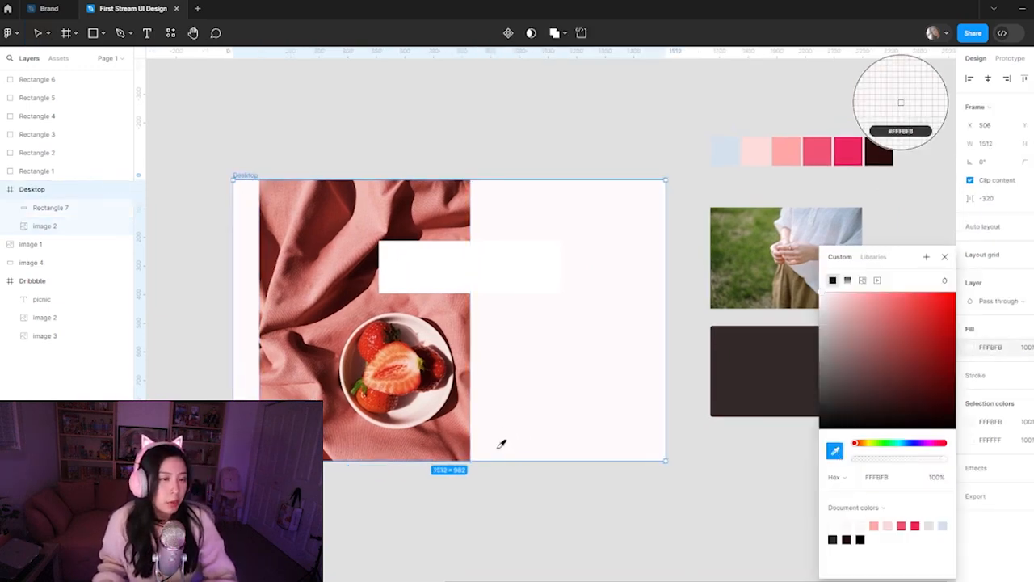
{"action": "left_click", "coordinate": [427, 407]}
{"action": "left_click_drag", "start_coordinate": [831, 299], "coordinate": [821, 300]}
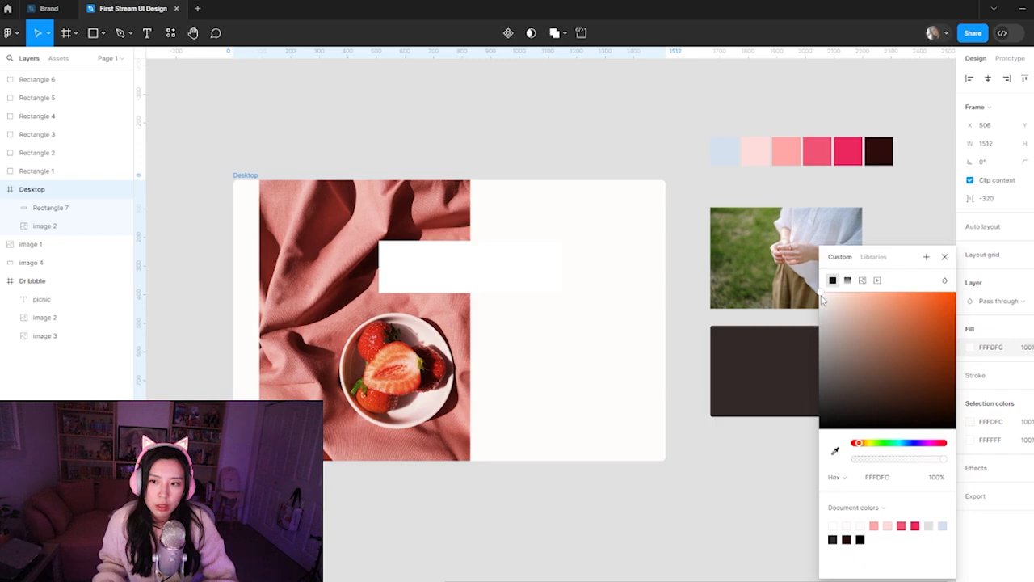
Set the white rectangle's fill to FFFDFD to match the Desktop frame's background
{"action": "left_click", "coordinate": [885, 477]}
{"action": "left_click", "coordinate": [496, 256]}
{"action": "type", "text": "FFFDFD"}
{"action": "key", "text": "Return"}
{"action": "left_click", "coordinate": [621, 121]}
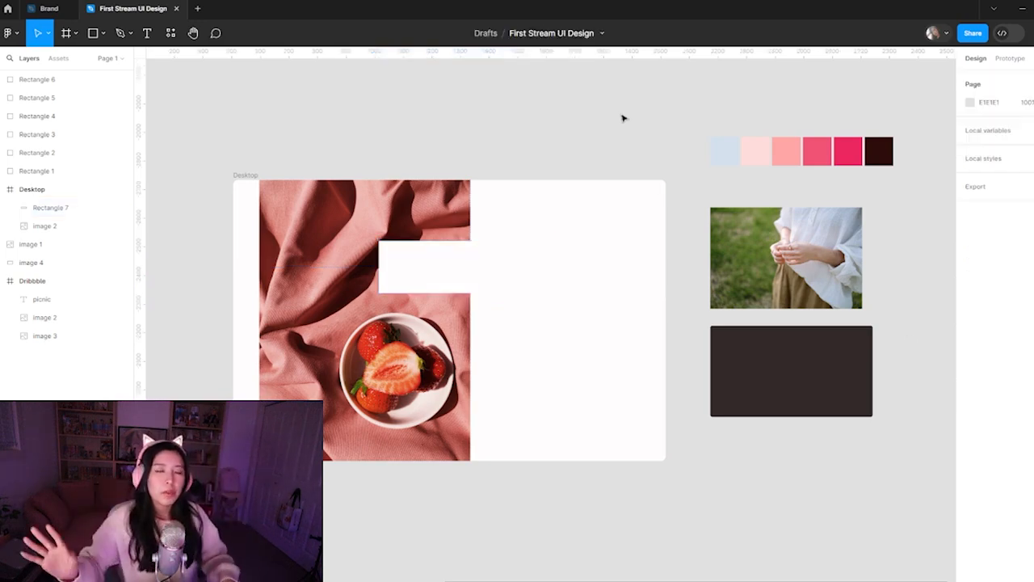
Move the white rectangle onto the photo's upper part and place a copy of the picnic heading in the blank area beside the photo
{"action": "left_click_drag", "start_coordinate": [522, 272], "coordinate": [414, 240]}
{"action": "key", "text": "ctrl+minus"}
{"action": "left_click_drag", "start_coordinate": [451, 473], "coordinate": [408, 284]}
{"action": "left_click_drag", "start_coordinate": [356, 243], "coordinate": [662, 251]}
{"action": "key", "text": "ctrl+plus"}
{"action": "left_click_drag", "start_coordinate": [682, 320], "coordinate": [649, 343]}
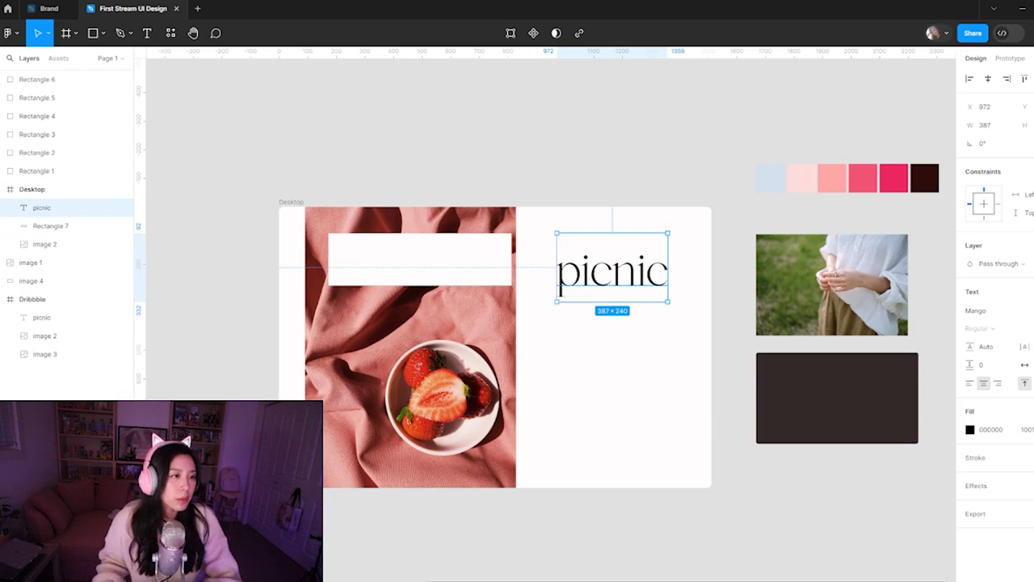
{"action": "left_click", "coordinate": [396, 126]}
Reshape the white rectangle to about 317 × 278 and fit it into the strawberry photo's upper-right corner
{"action": "key", "text": "ctrl+plus"}
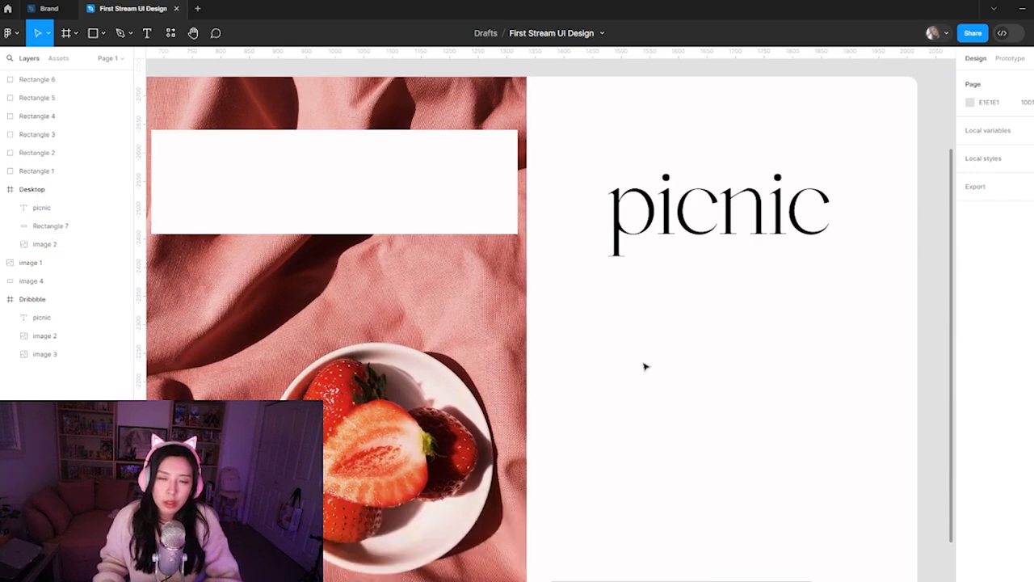
{"action": "left_click_drag", "start_coordinate": [675, 334], "coordinate": [750, 286]}
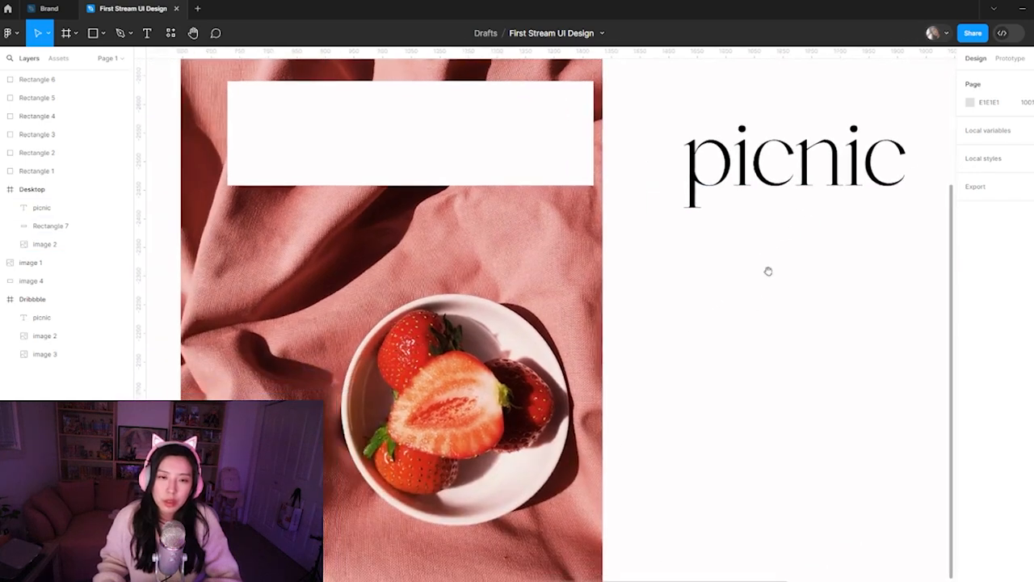
{"action": "key", "text": "ctrl+minus"}
{"action": "scroll", "coordinate": [687, 315], "scroll_direction": "right", "scroll_amount": 2}
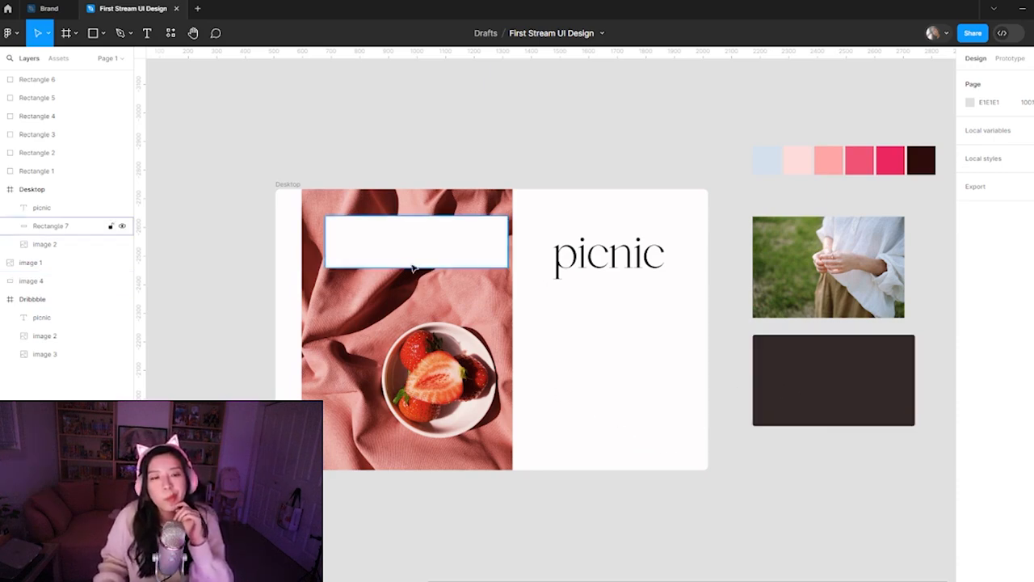
{"action": "mouse_move", "coordinate": [423, 255]}
{"action": "left_mouse_down"}
{"action": "mouse_move", "coordinate": [573, 434]}
{"action": "mouse_move", "coordinate": [538, 411]}
{"action": "mouse_move", "coordinate": [404, 420]}
{"action": "mouse_move", "coordinate": [403, 294]}
{"action": "mouse_move", "coordinate": [418, 247]}
{"action": "left_mouse_up"}
{"action": "left_click_drag", "start_coordinate": [319, 261], "coordinate": [453, 264]}
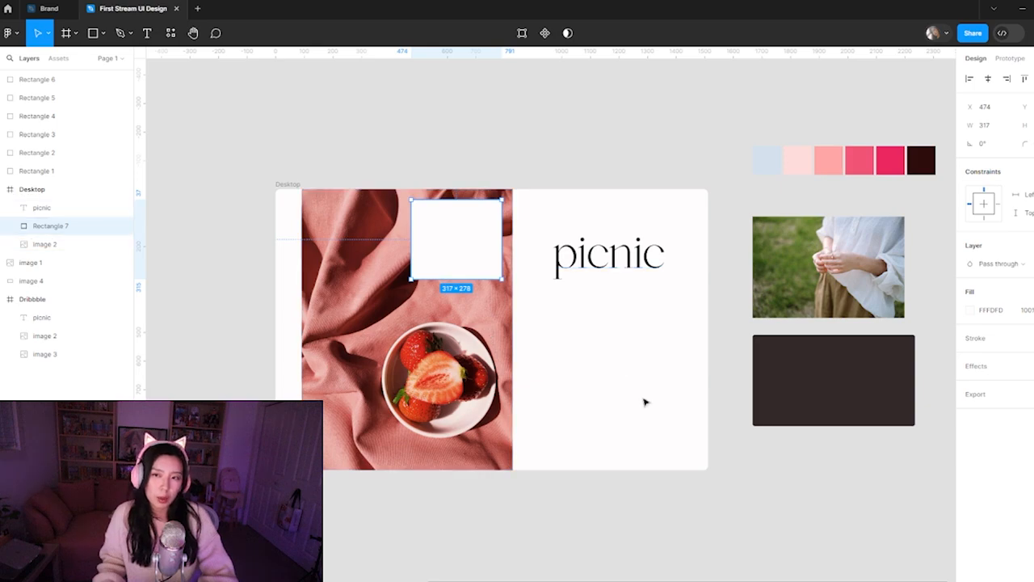
Set a corner radius on the white rectangle over the strawberry photo
{"action": "left_click", "coordinate": [1031, 144]}
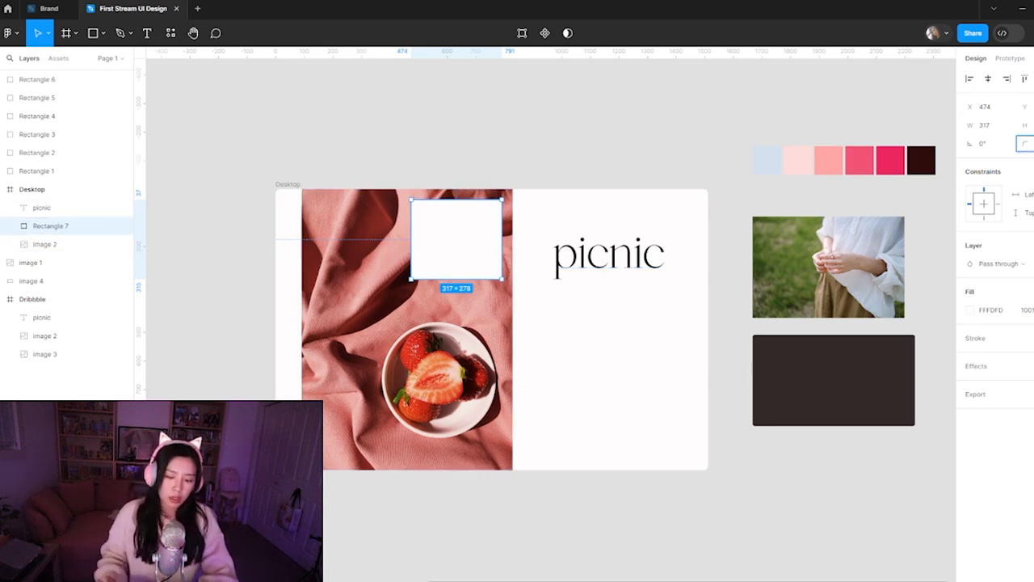
{"action": "key", "text": "Return"}
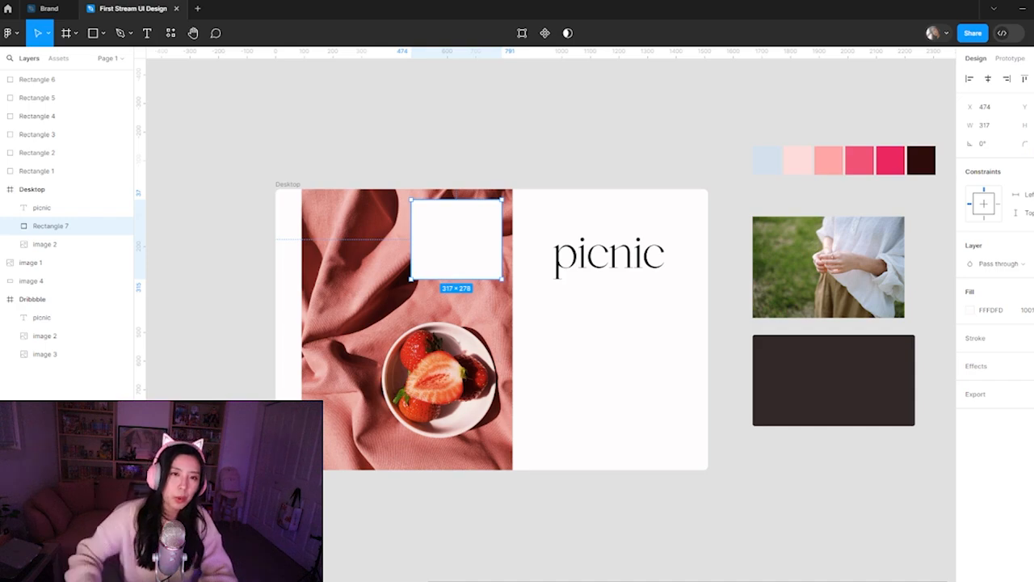
{"action": "left_click", "coordinate": [661, 118]}
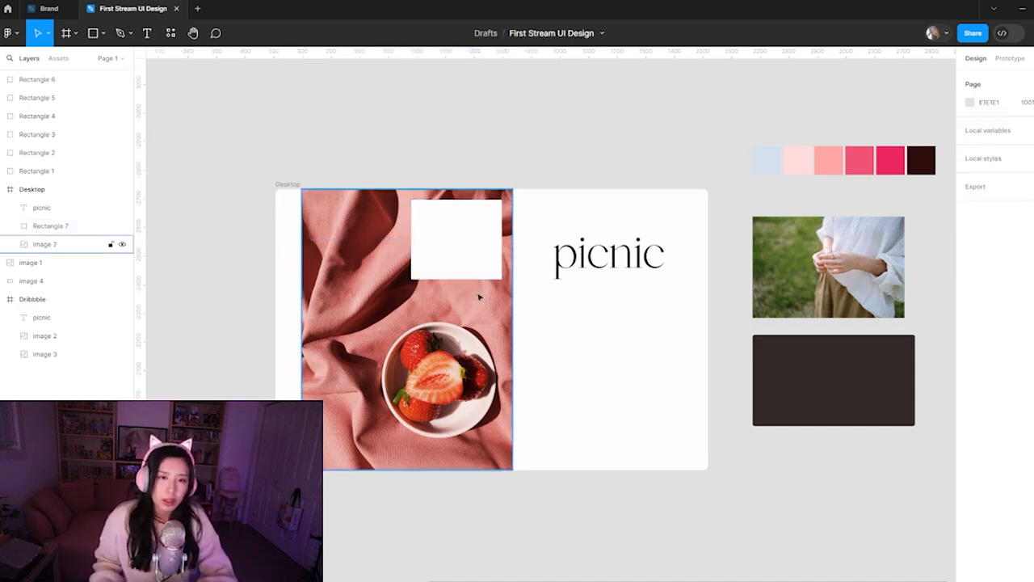
Preview the layer blend modes on the white rectangle over the strawberry photo and choose Normal
{"action": "left_click", "coordinate": [479, 254]}
{"action": "left_click", "coordinate": [485, 161]}
{"action": "left_click", "coordinate": [447, 255]}
{"action": "left_click", "coordinate": [463, 203]}
{"action": "left_click_drag", "start_coordinate": [493, 279], "coordinate": [493, 281]}
{"action": "left_click", "coordinate": [627, 238]}
{"action": "left_click", "coordinate": [492, 265]}
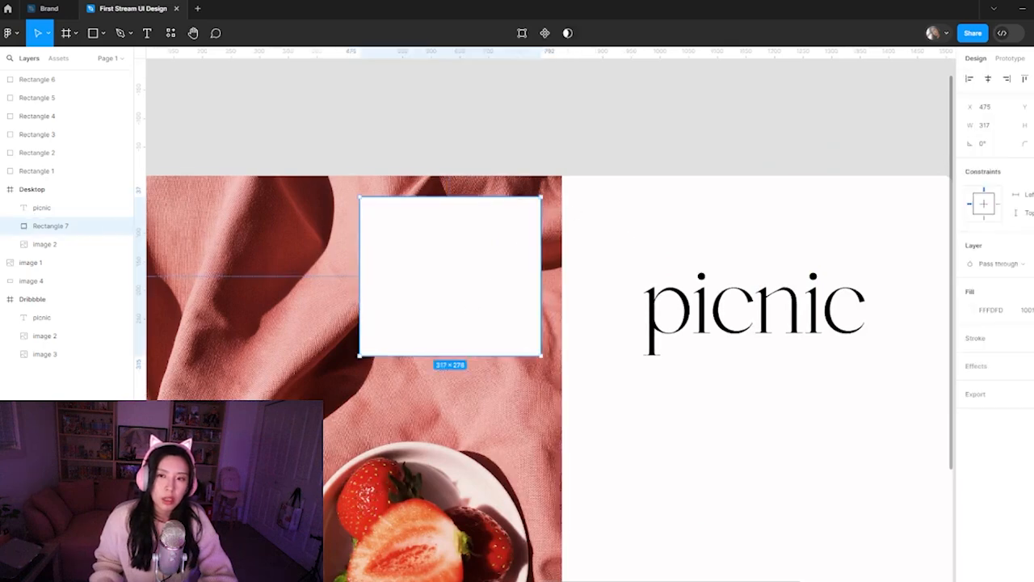
{"action": "left_click", "coordinate": [1000, 264]}
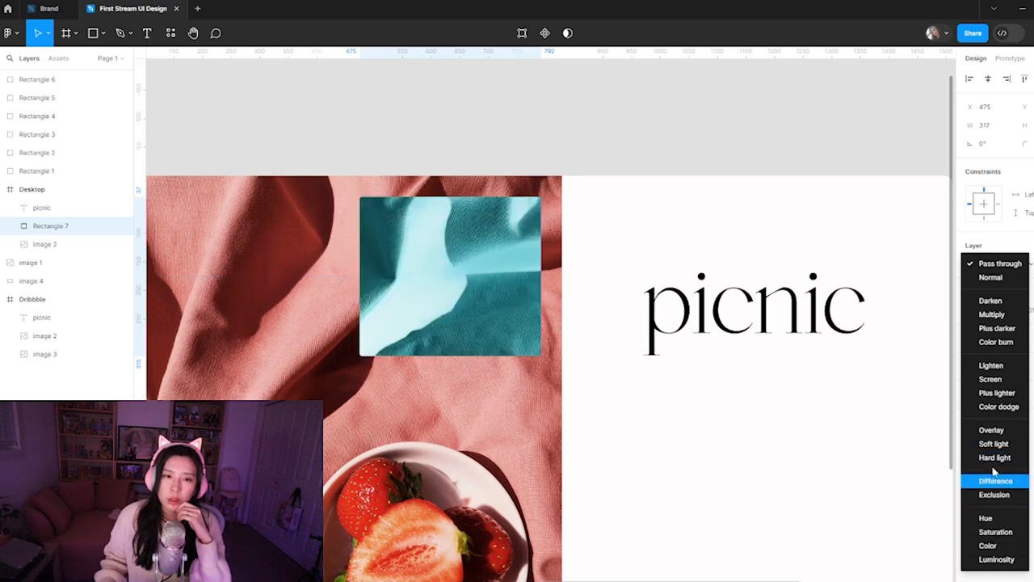
{"action": "left_click", "coordinate": [985, 280]}
{"action": "left_click", "coordinate": [701, 138]}
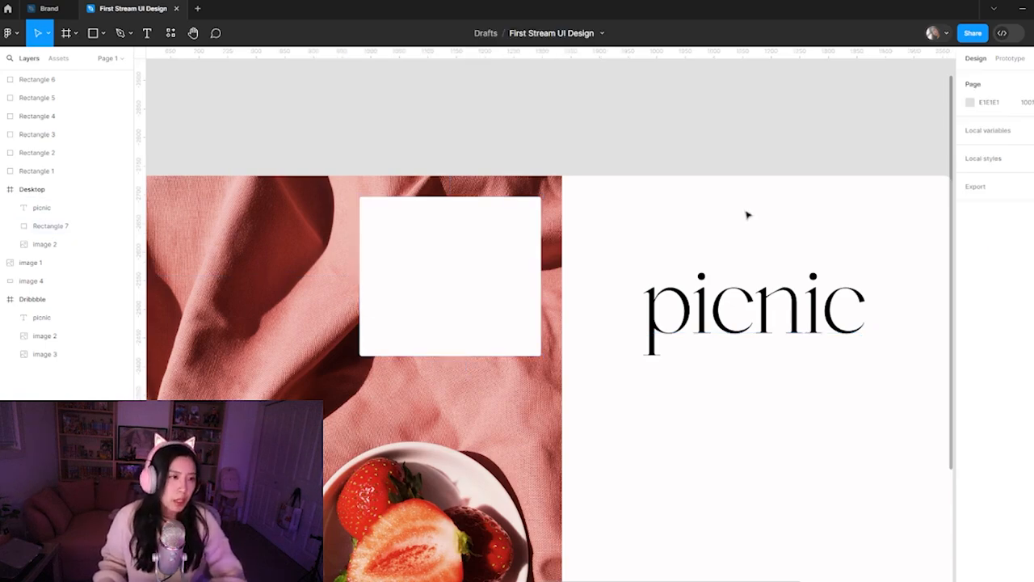
Shrink the white rectangle slightly from its lower-left side, keeping it in the strawberry photo's upper-right corner
{"action": "key", "text": "ctrl+minus"}
{"action": "left_click_drag", "start_coordinate": [727, 284], "coordinate": [603, 234]}
{"action": "left_click_drag", "start_coordinate": [570, 319], "coordinate": [646, 270]}
{"action": "scroll", "coordinate": [623, 332], "scroll_direction": "up", "scroll_amount": 2}
{"action": "scroll", "coordinate": [624, 332], "scroll_direction": "left", "scroll_amount": 1}
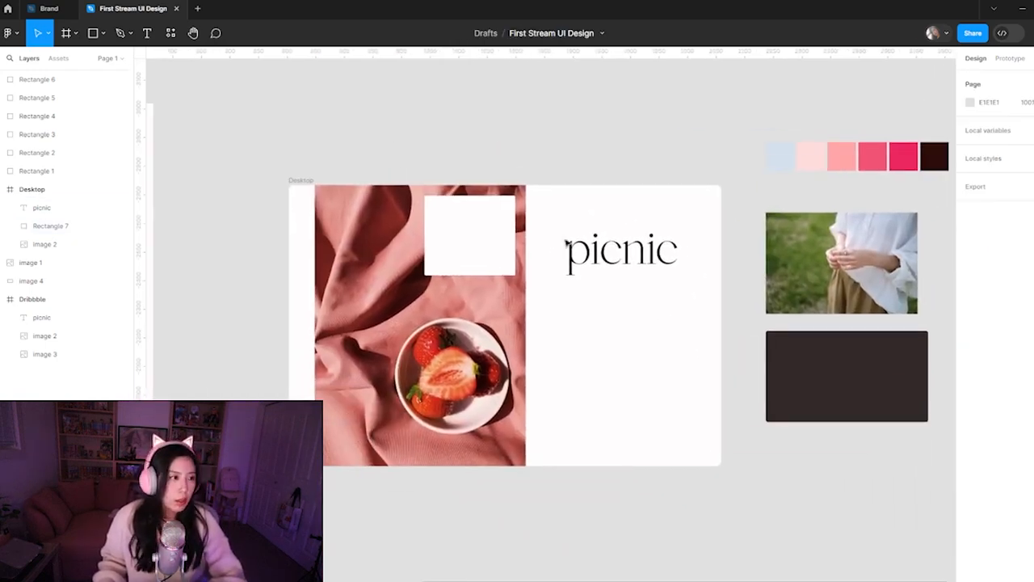
{"action": "left_click", "coordinate": [466, 258]}
{"action": "left_click_drag", "start_coordinate": [466, 282], "coordinate": [486, 258]}
{"action": "left_click", "coordinate": [486, 258]}
{"action": "left_click_drag", "start_coordinate": [406, 270], "coordinate": [424, 249]}
{"action": "left_click", "coordinate": [719, 370]}
{"action": "left_click_drag", "start_coordinate": [755, 232], "coordinate": [682, 191]}
{"action": "key", "text": "ctrl+minus"}
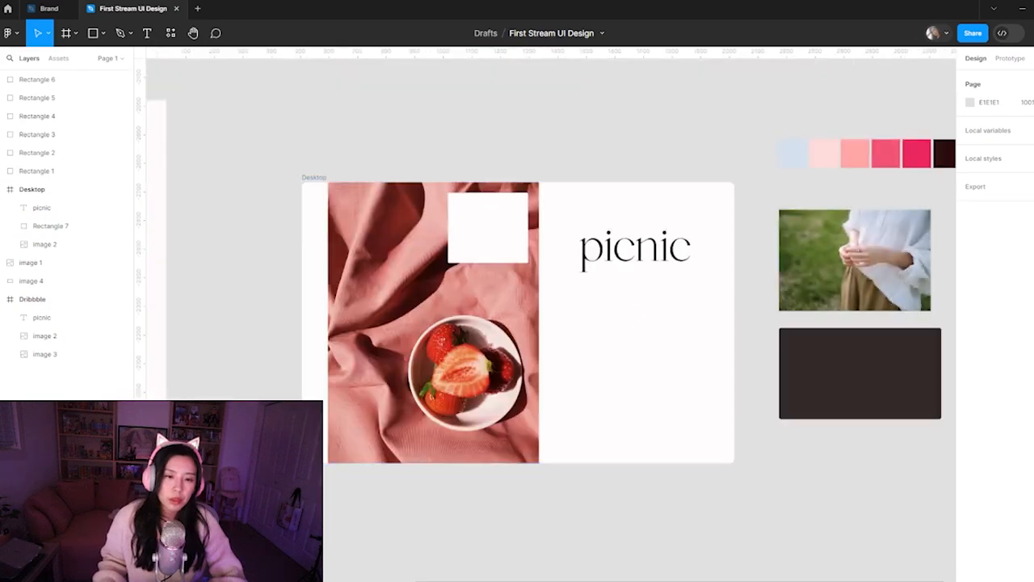
Open a new Chrome window and move it away from the design canvas
{"action": "right_click", "coordinate": [494, 580]}
{"action": "left_click", "coordinate": [449, 491]}
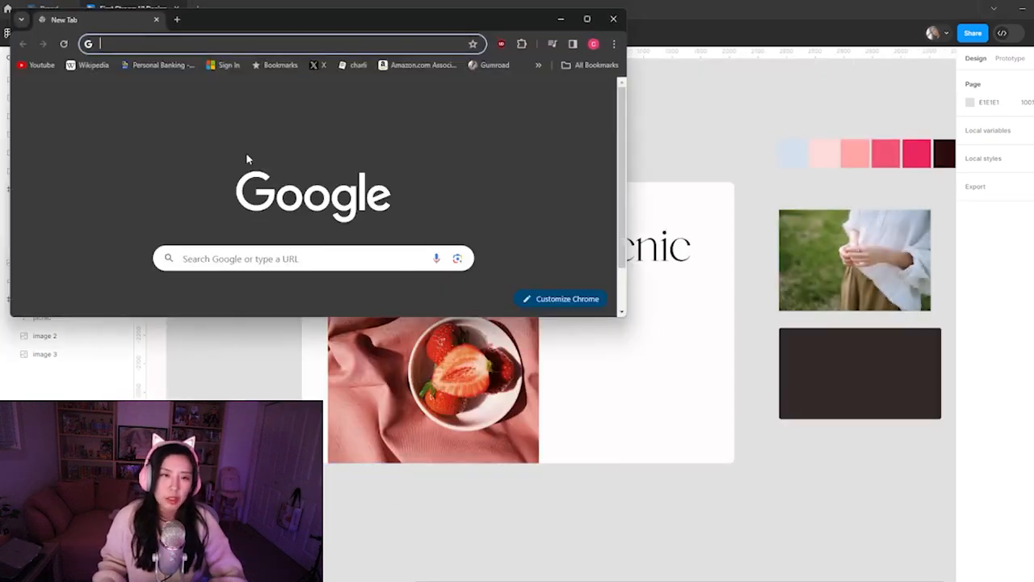
{"action": "left_click_drag", "start_coordinate": [304, 23], "coordinate": [0, 186]}
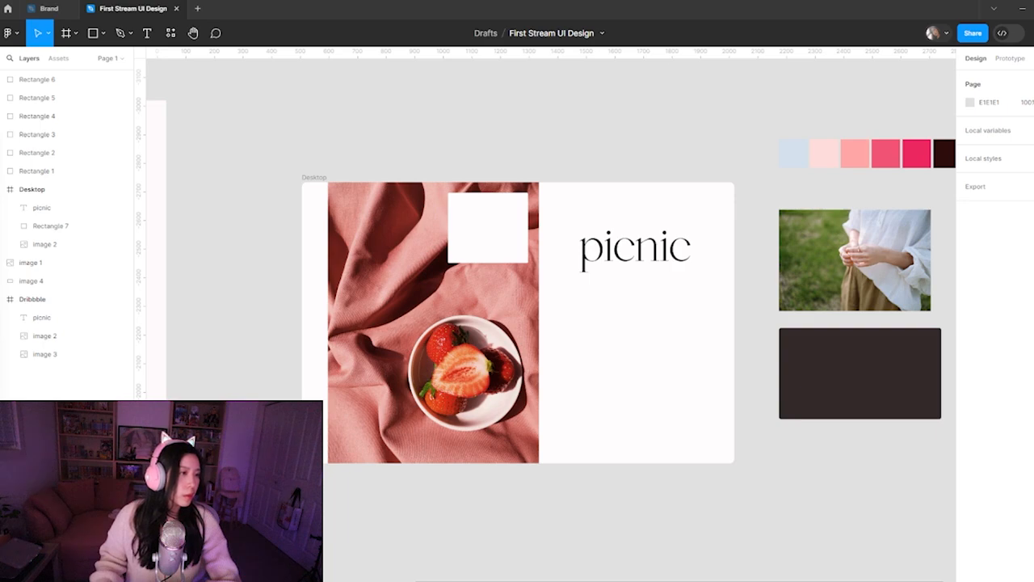
Duplicate the picnic heading, change the copy's text to Gentle, and move it over the white rectangle
{"action": "left_click", "coordinate": [653, 239]}
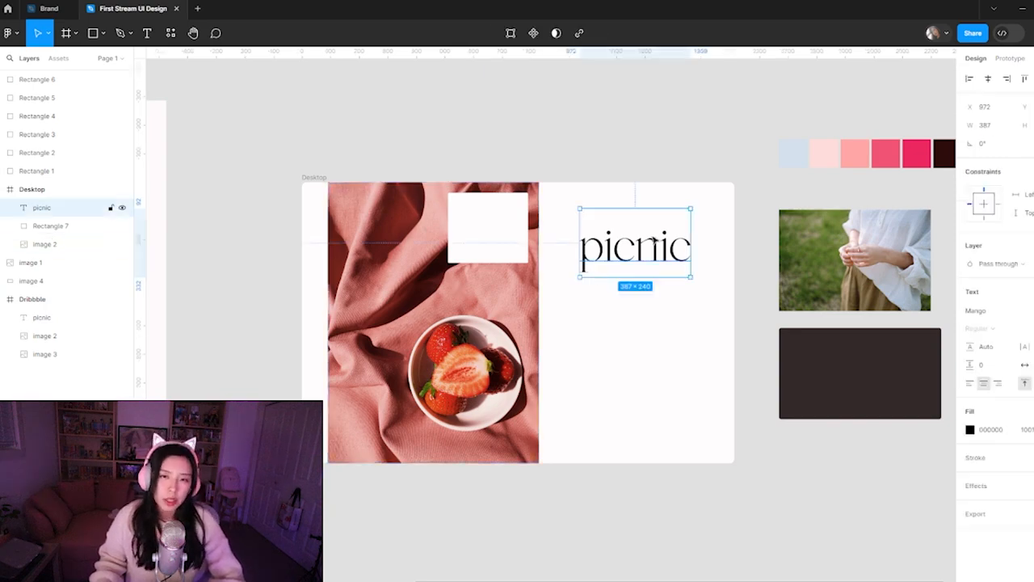
{"action": "left_click_drag", "start_coordinate": [653, 239], "coordinate": [636, 325]}
{"action": "double_click", "coordinate": [636, 326]}
{"action": "type", "text": "Gentle"}
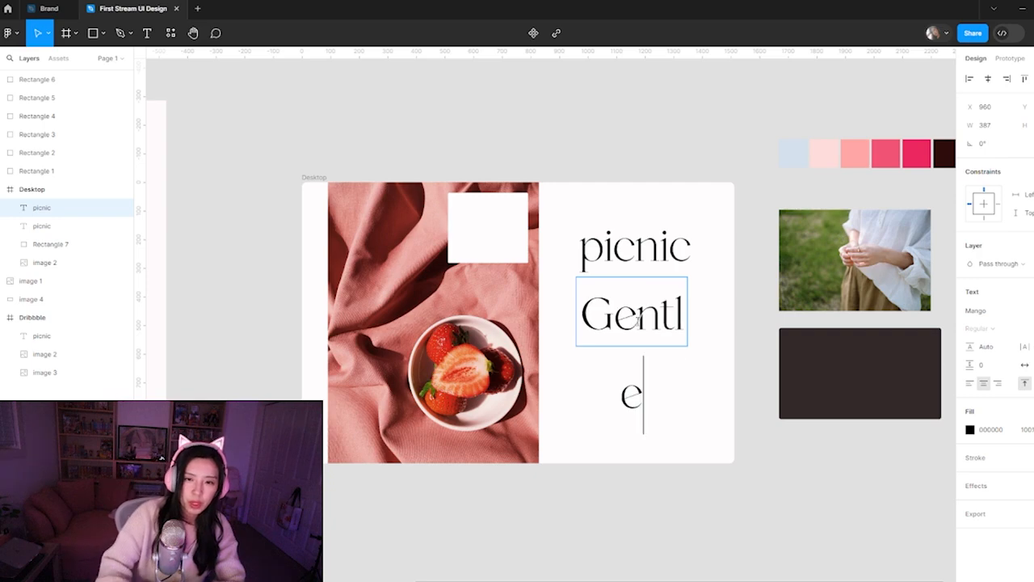
{"action": "key", "text": "Escape"}
{"action": "left_click_drag", "start_coordinate": [576, 326], "coordinate": [460, 222]}
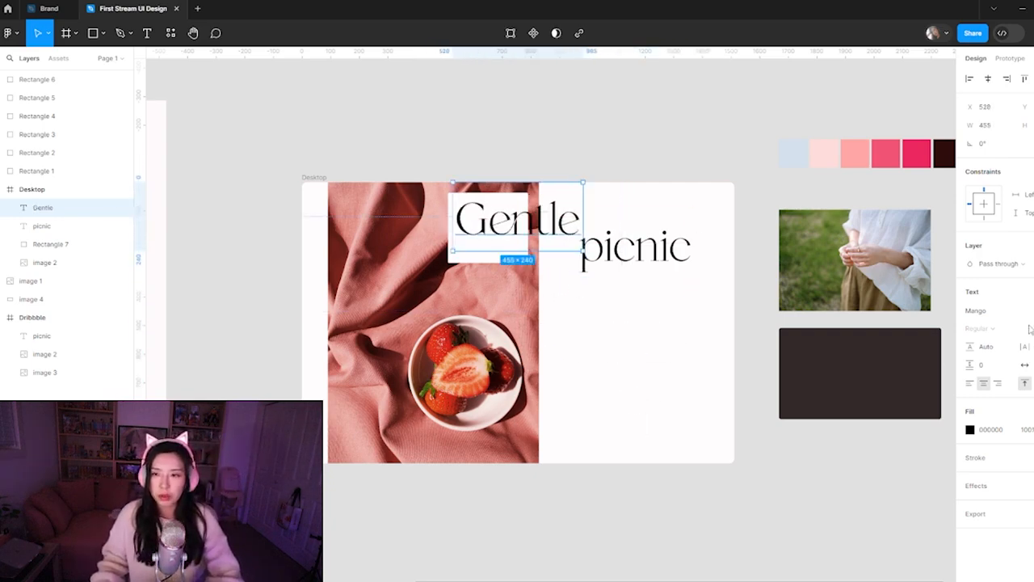
Reduce the Gentle text's font size, fit its text box to the word, and place it in the white rectangle's upper-left corner
{"action": "key", "text": "shift+Down"}
{"action": "key", "text": "shift+Down"}
{"action": "key", "text": "shift+Down"}
{"action": "key", "text": "shift+Down"}
{"action": "key", "text": "shift+Down"}
{"action": "key", "text": "shift+Down"}
{"action": "key", "text": "shift+Down"}
{"action": "key", "text": "shift+Down"}
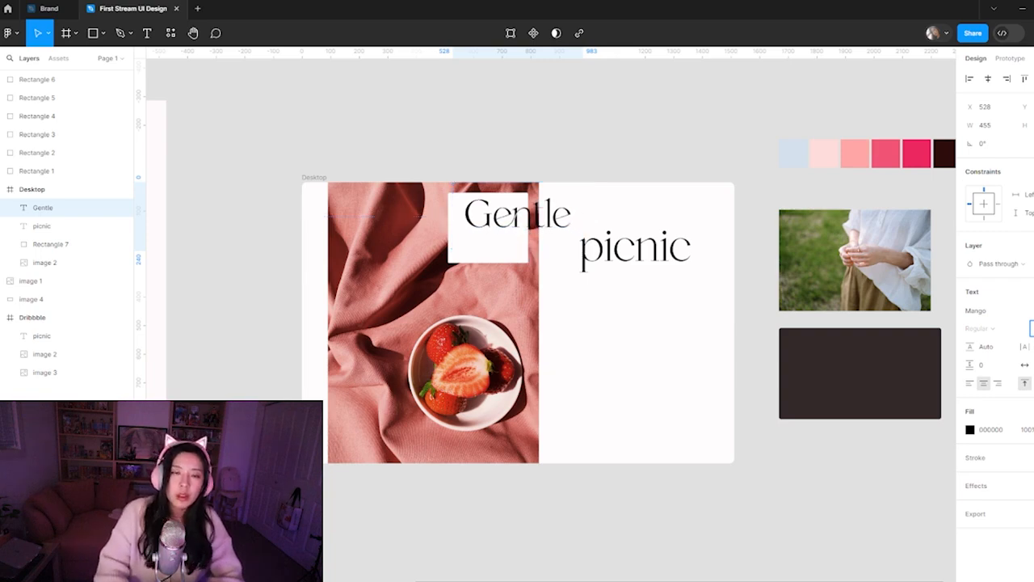
{"action": "key", "text": "shift+Down"}
{"action": "key", "text": "shift+Down"}
{"action": "key", "text": "shift+Down"}
{"action": "left_click", "coordinate": [610, 176]}
{"action": "left_click", "coordinate": [526, 205]}
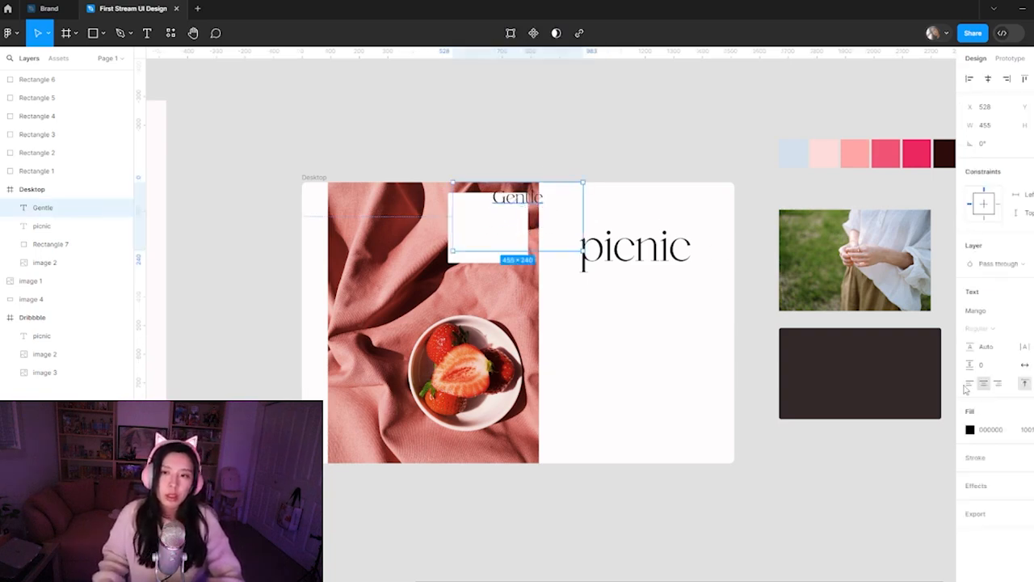
{"action": "double_click", "coordinate": [583, 226]}
{"action": "left_click_drag", "start_coordinate": [529, 201], "coordinate": [490, 212]}
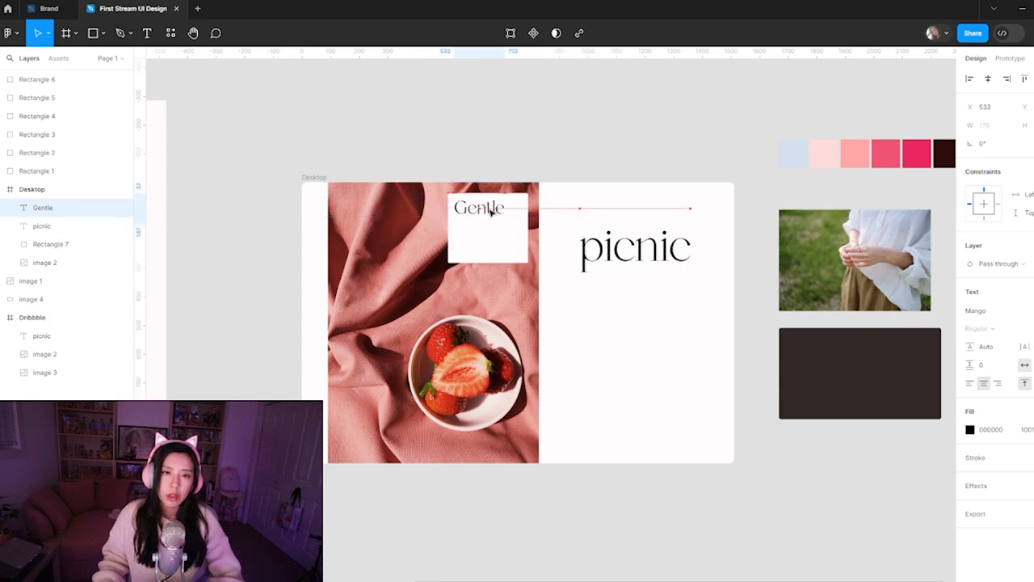
{"action": "left_click", "coordinate": [633, 427]}
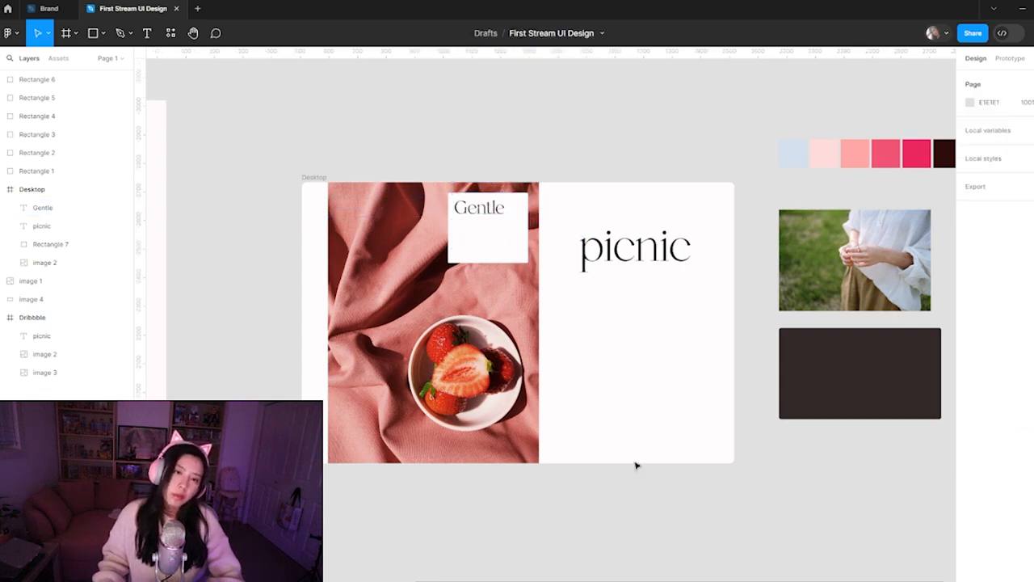
Move the white rectangle and its Gentle text out of the Desktop frame, above its upper edge
{"action": "left_click", "coordinate": [535, 432]}
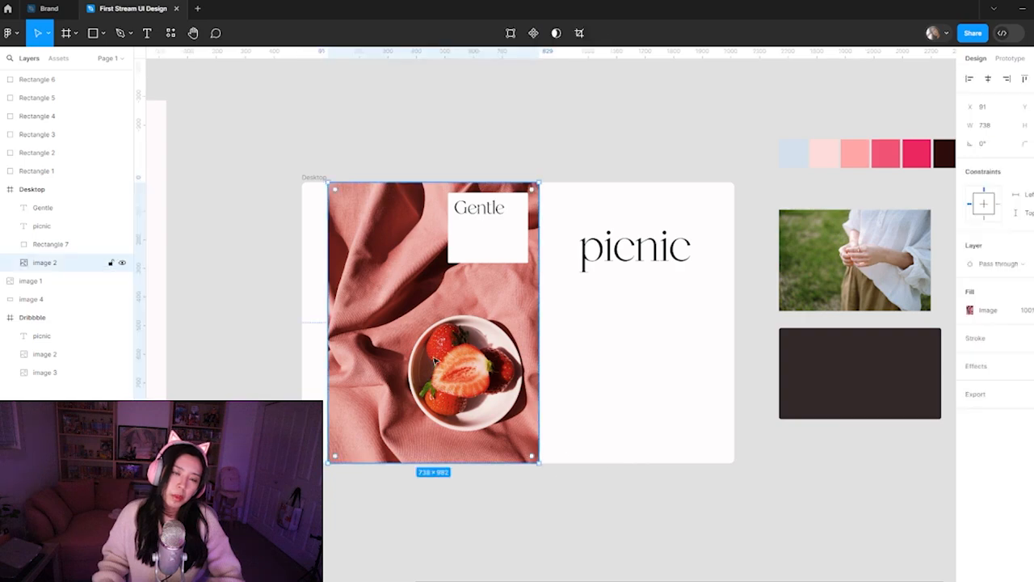
{"action": "left_click", "coordinate": [492, 226]}
{"action": "left_click", "coordinate": [493, 206], "text": "shift"}
{"action": "left_click_drag", "start_coordinate": [491, 231], "coordinate": [592, 147]}
Crop the strawberry photo in the Desktop frame from its left edge to a width of about 671
{"action": "left_click", "coordinate": [391, 277]}
{"action": "double_click", "coordinate": [408, 252]}
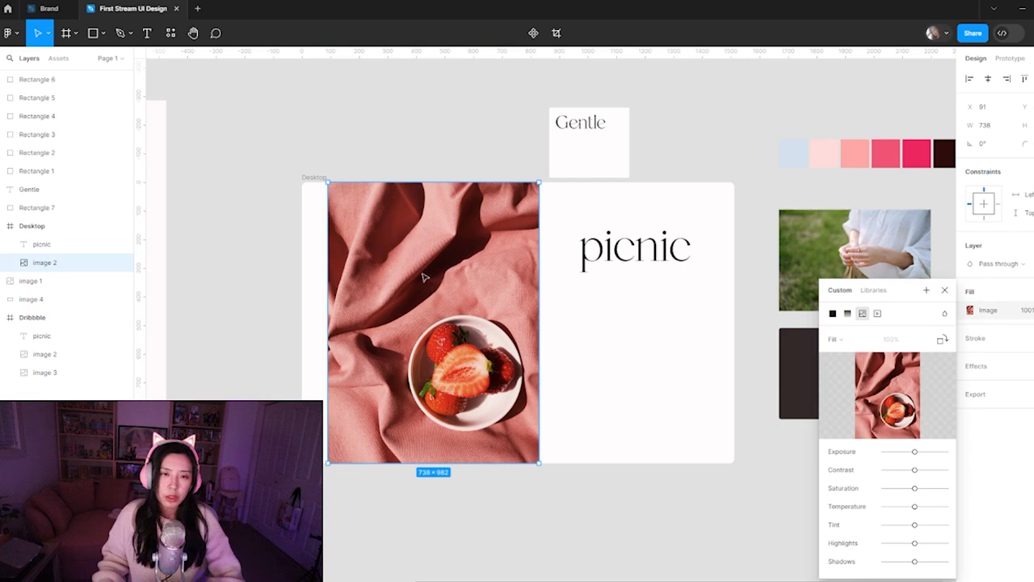
{"action": "left_click", "coordinate": [844, 339]}
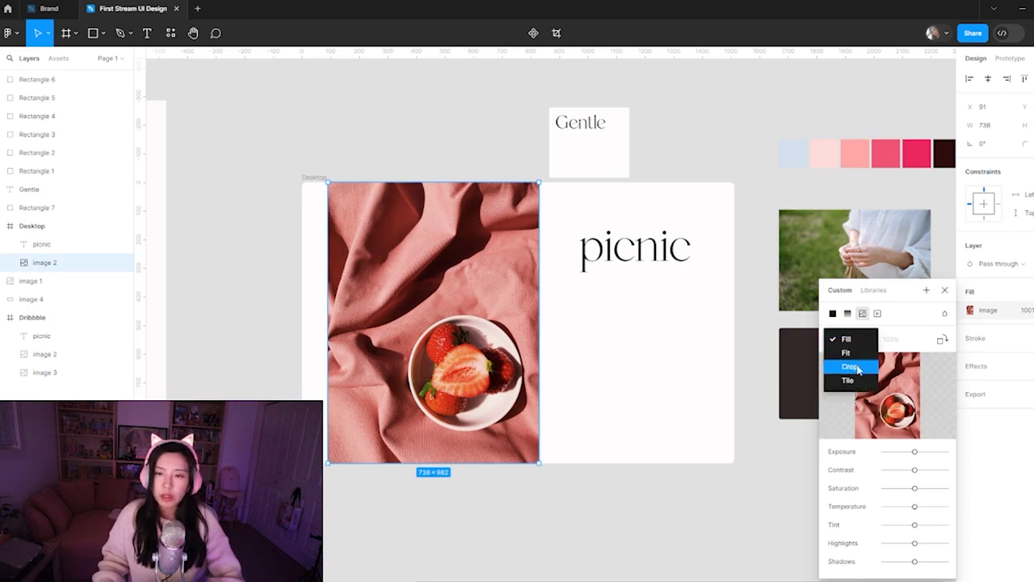
{"action": "left_click", "coordinate": [856, 366]}
{"action": "left_click_drag", "start_coordinate": [328, 322], "coordinate": [342, 323]}
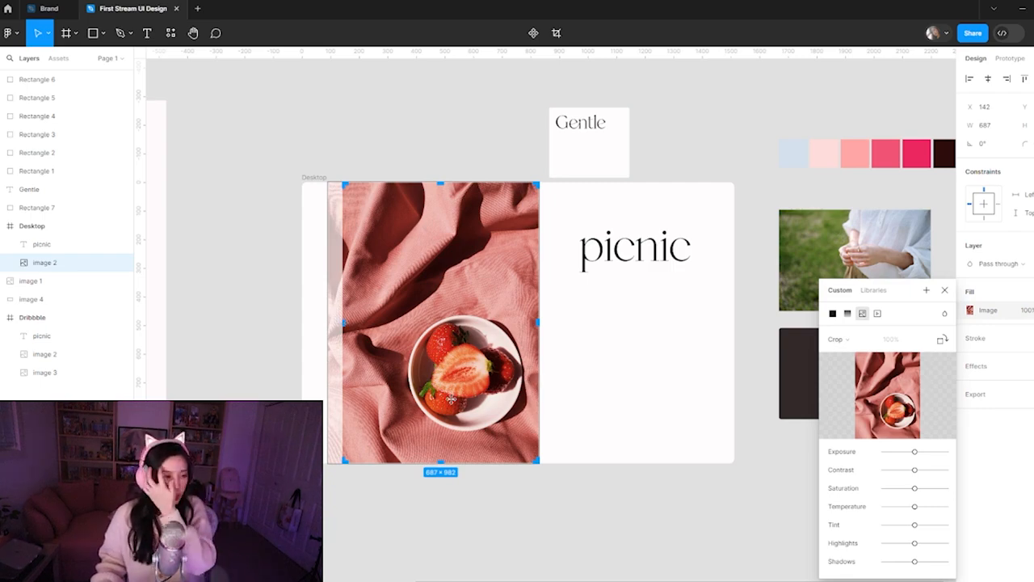
{"action": "left_click_drag", "start_coordinate": [345, 324], "coordinate": [348, 326]}
{"action": "left_click", "coordinate": [672, 383]}
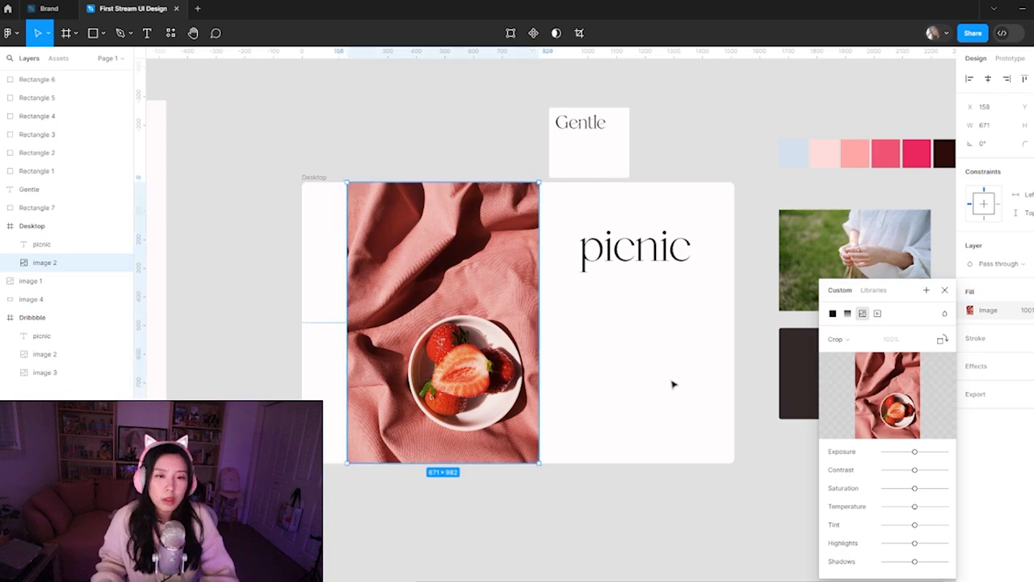
Move the cropped strawberry photo left within the Desktop frame to about X 85
{"action": "left_click", "coordinate": [452, 410]}
{"action": "left_click_drag", "start_coordinate": [452, 410], "coordinate": [431, 409]}
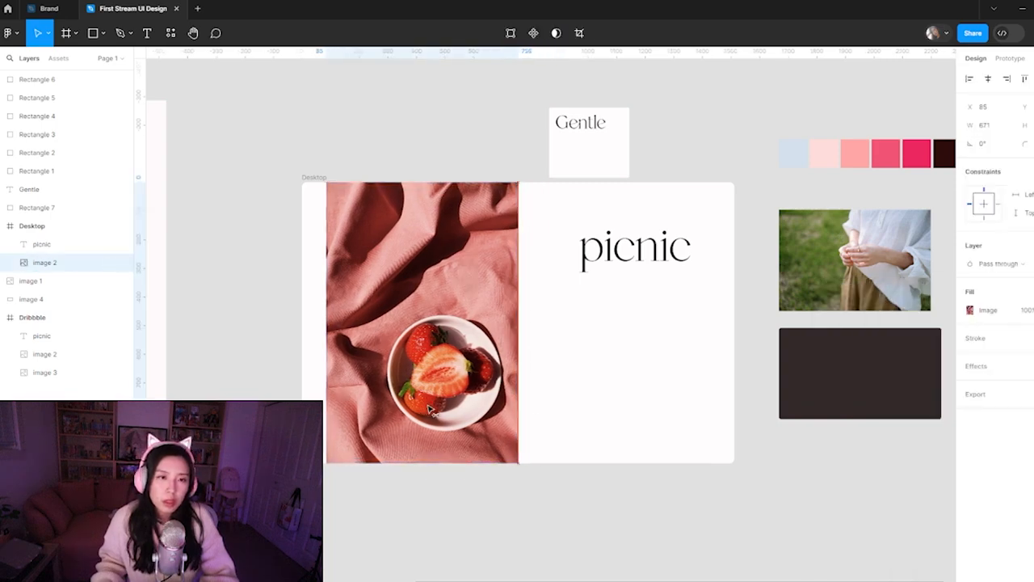
{"action": "left_click", "coordinate": [565, 526]}
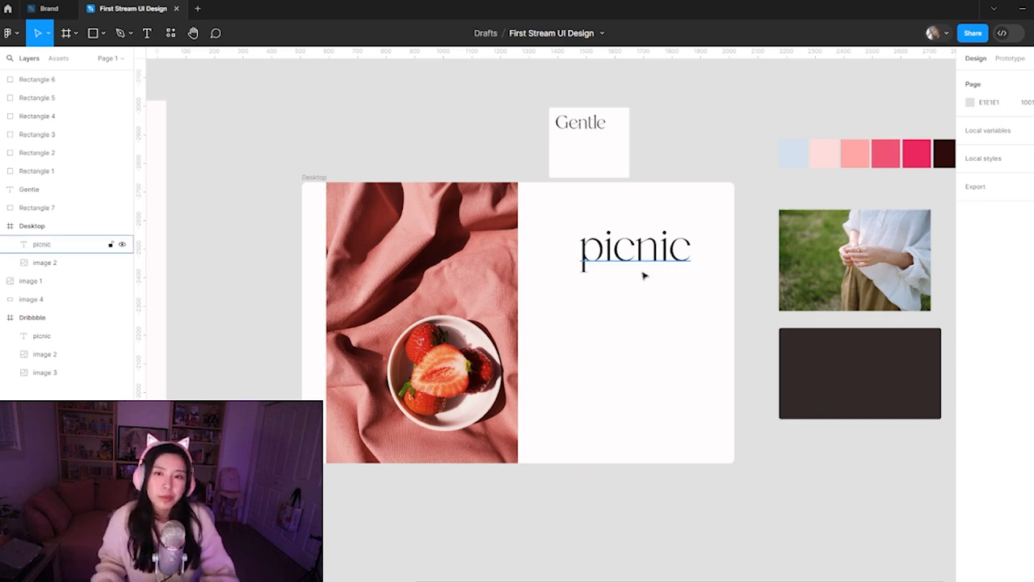
Move the picnic heading down and slightly left in the blank area beside the photo, to about X 914
{"action": "left_click_drag", "start_coordinate": [644, 280], "coordinate": [628, 320]}
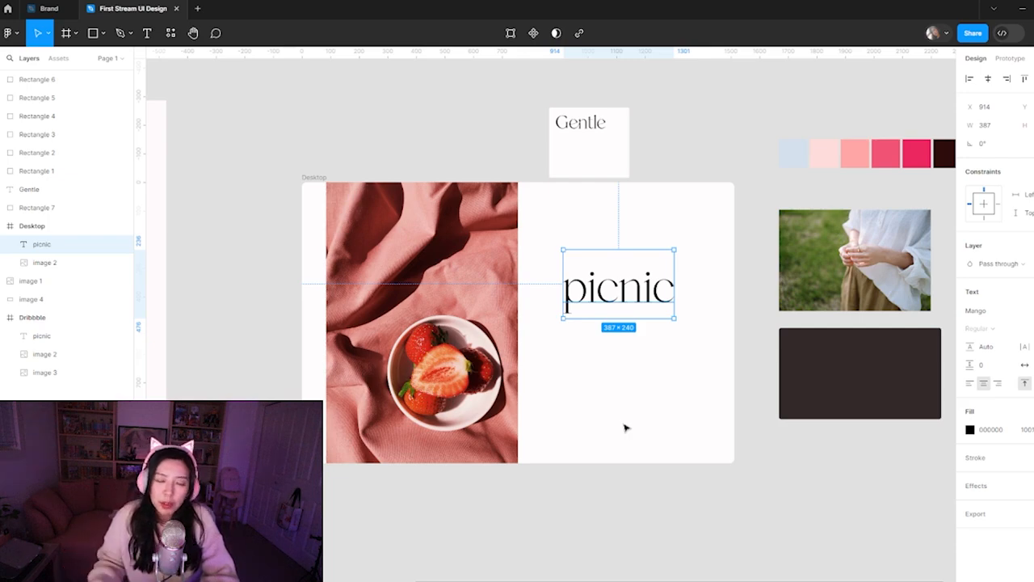
{"action": "left_click", "coordinate": [560, 463]}
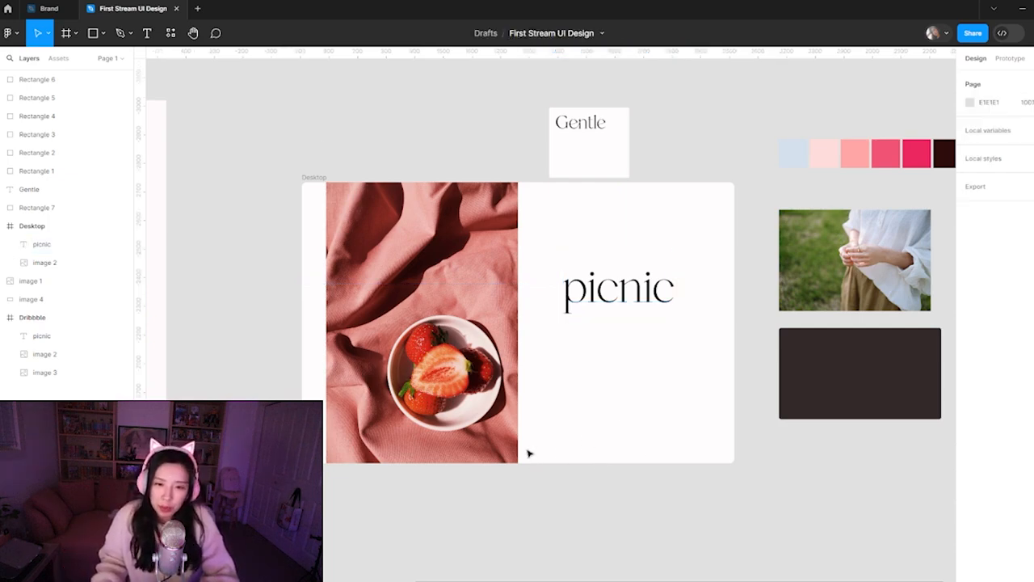
{"action": "left_click", "coordinate": [591, 445], "text": "ctrl"}
Draw a horizontal right-pointing arrow about 179 long in the lower-left corner of the blank area beside the photo
{"action": "left_click_drag", "start_coordinate": [507, 465], "coordinate": [475, 403]}
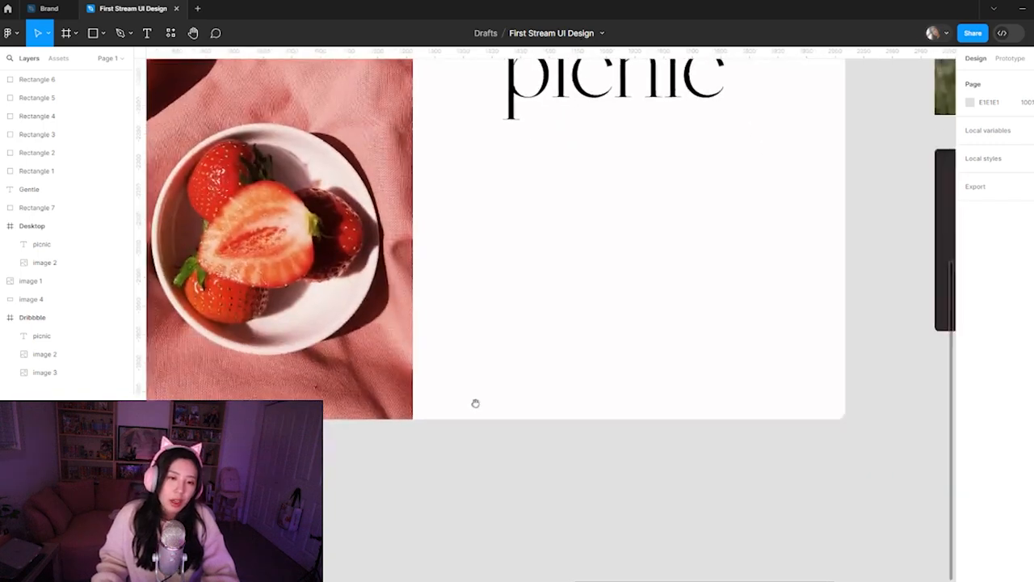
{"action": "key", "text": "l"}
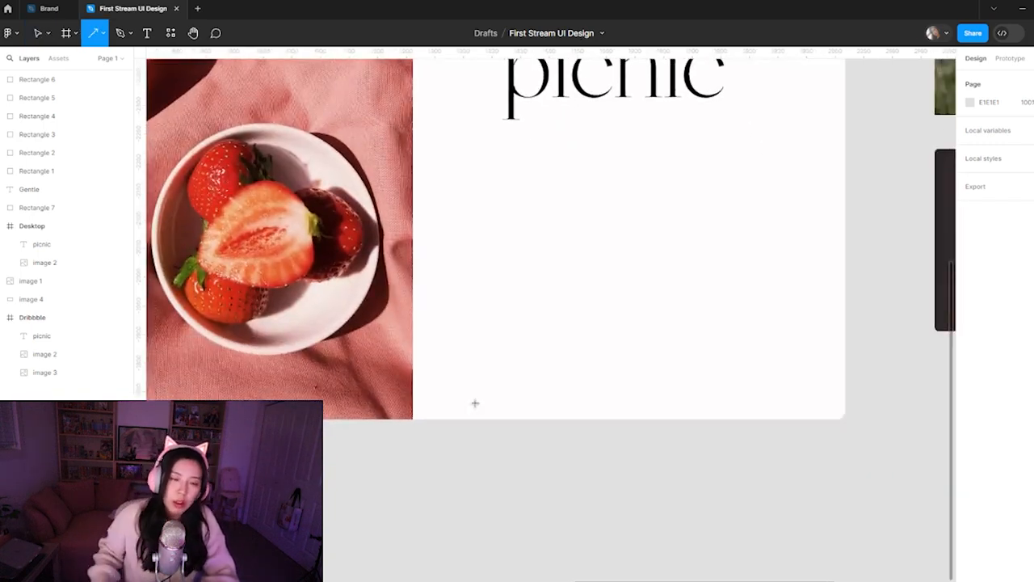
{"action": "left_click_drag", "start_coordinate": [434, 397], "coordinate": [534, 396]}
{"action": "left_click", "coordinate": [580, 425]}
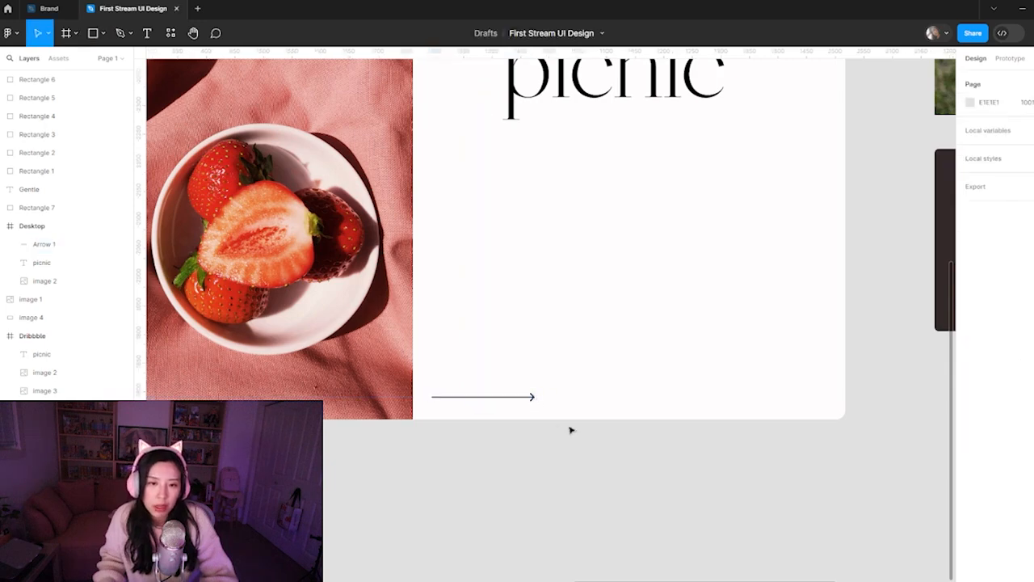
Examine the new arrow up close and how it sits with the strawberry photo and picnic heading in the Desktop frame
{"action": "scroll", "coordinate": [493, 401], "scroll_direction": "up", "scroll_amount": 5}
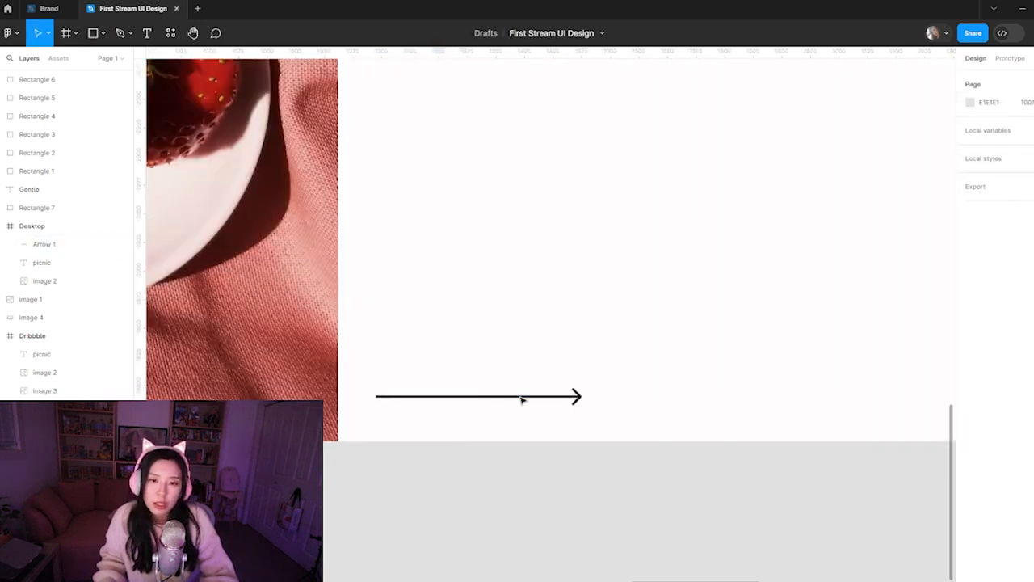
{"action": "left_click", "coordinate": [520, 400]}
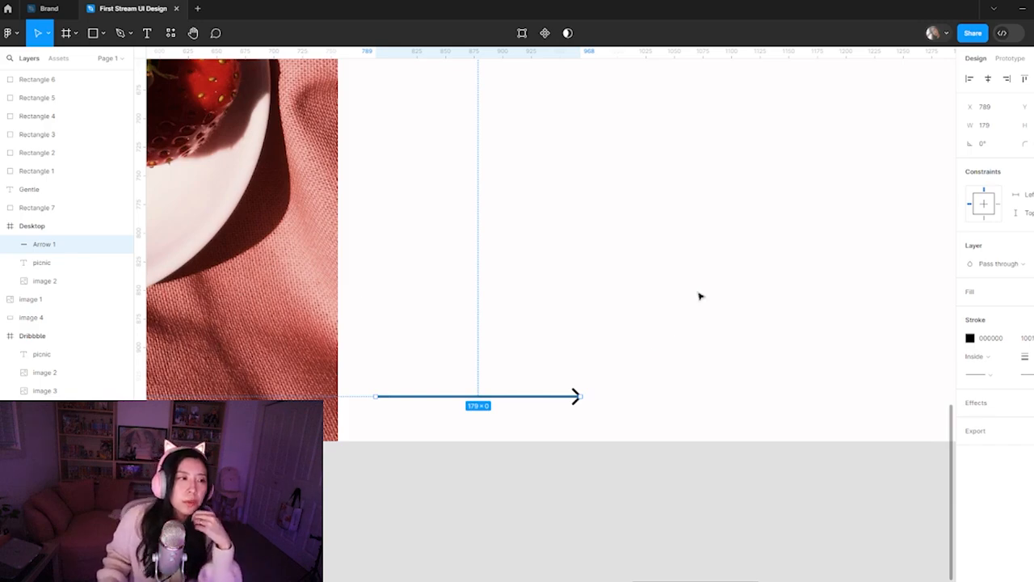
{"action": "key", "text": "minus"}
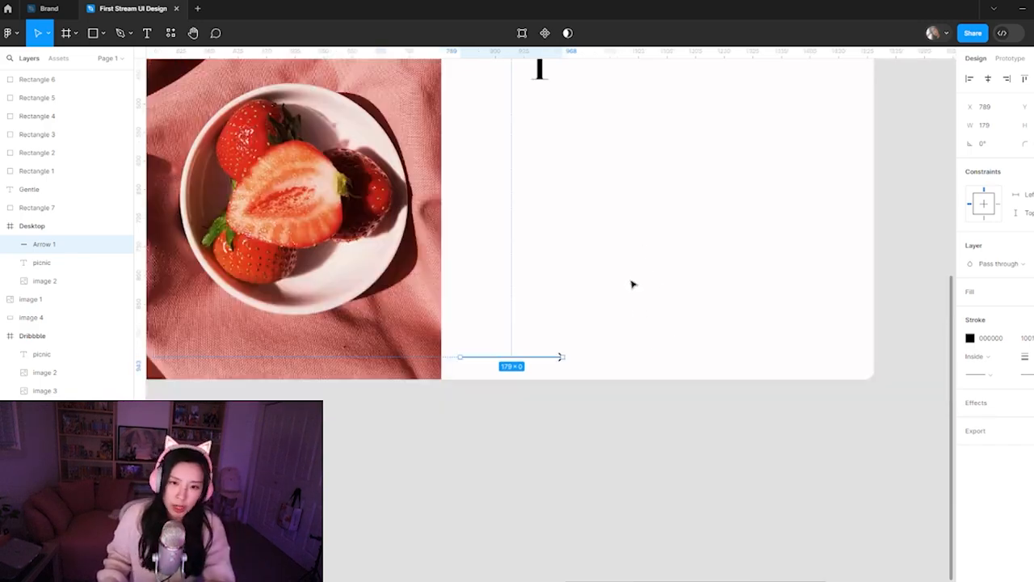
{"action": "scroll", "coordinate": [607, 302], "scroll_direction": "up", "scroll_amount": 4}
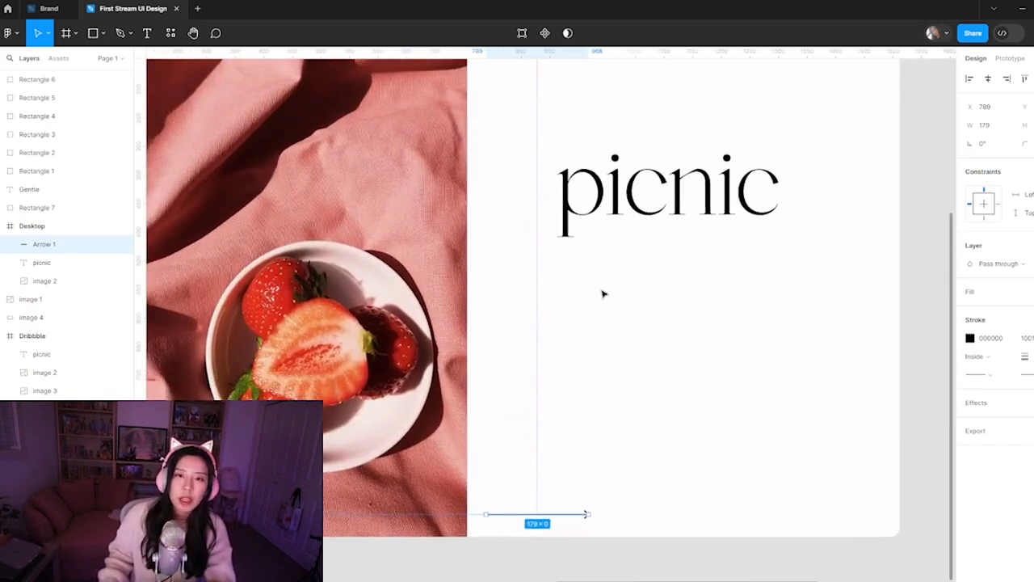
{"action": "left_click", "coordinate": [341, 303]}
{"action": "scroll", "coordinate": [598, 329], "scroll_direction": "down", "scroll_amount": 3}
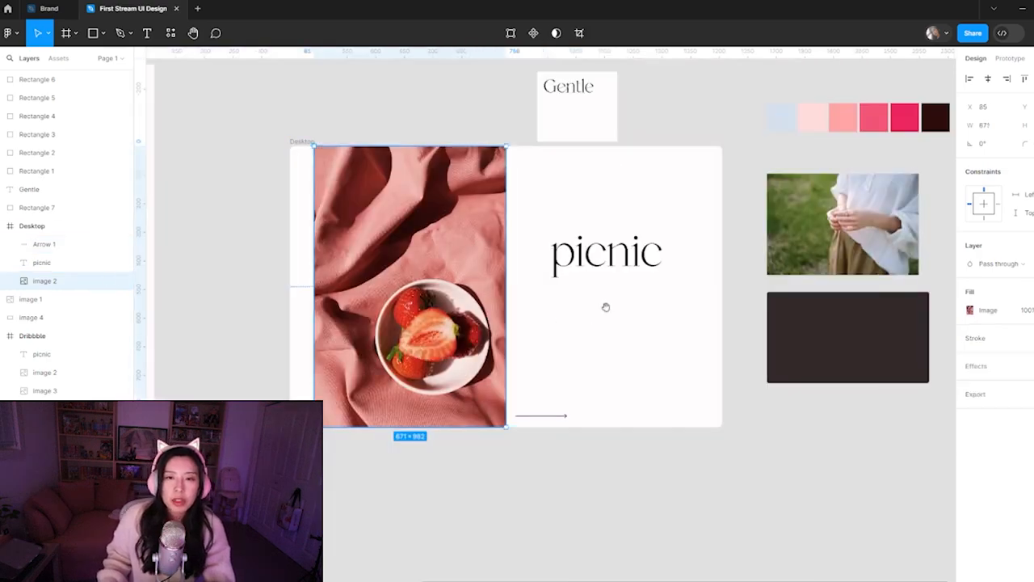
{"action": "scroll", "coordinate": [614, 315], "scroll_direction": "right", "scroll_amount": 2}
{"action": "scroll", "coordinate": [582, 318], "scroll_direction": "up", "scroll_amount": 3}
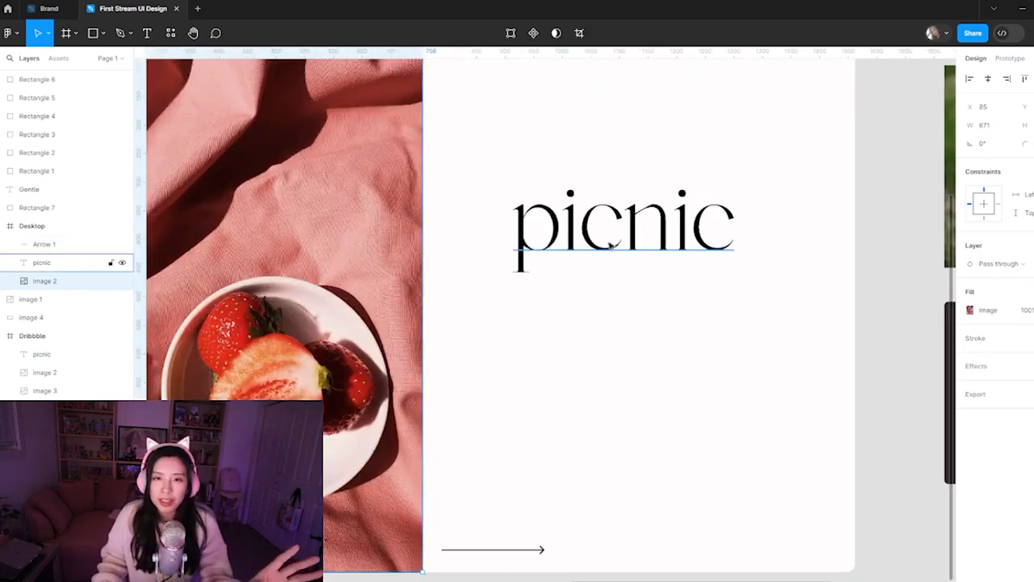
{"action": "left_click", "coordinate": [618, 267]}
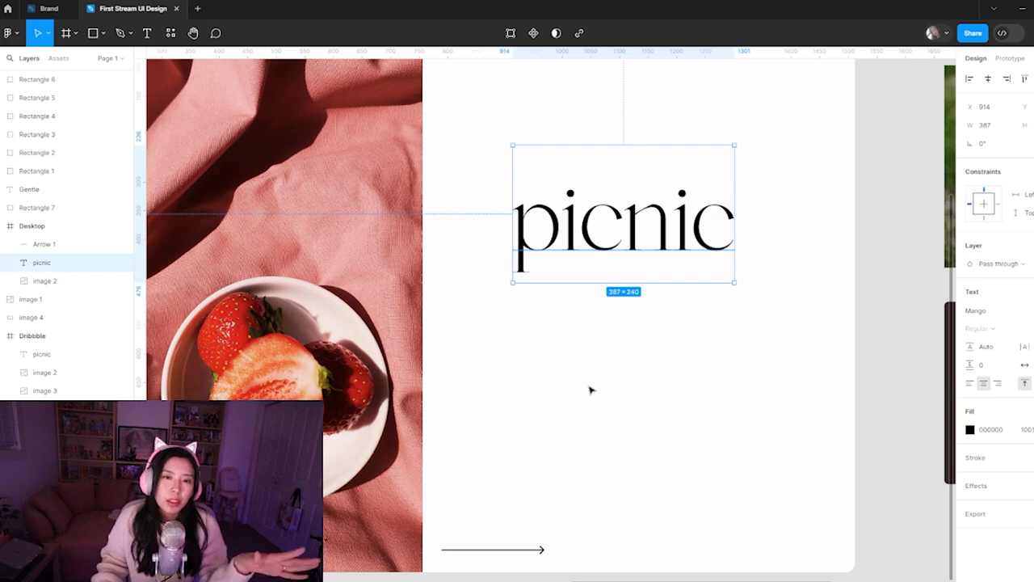
{"action": "left_click", "coordinate": [584, 561]}
{"action": "scroll", "coordinate": [565, 549], "scroll_direction": "up", "scroll_amount": 5}
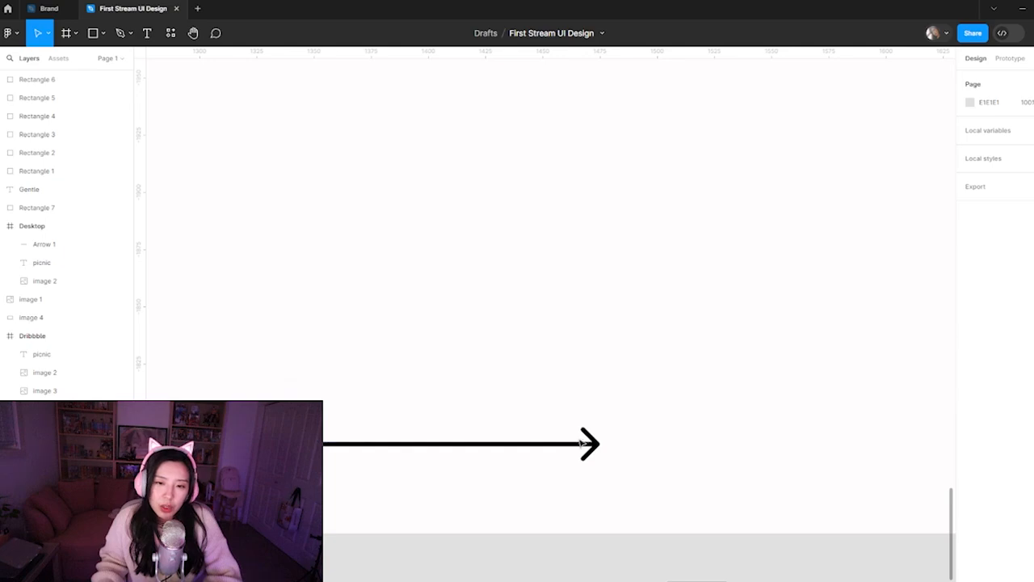
{"action": "left_click", "coordinate": [598, 444]}
{"action": "left_click", "coordinate": [648, 460]}
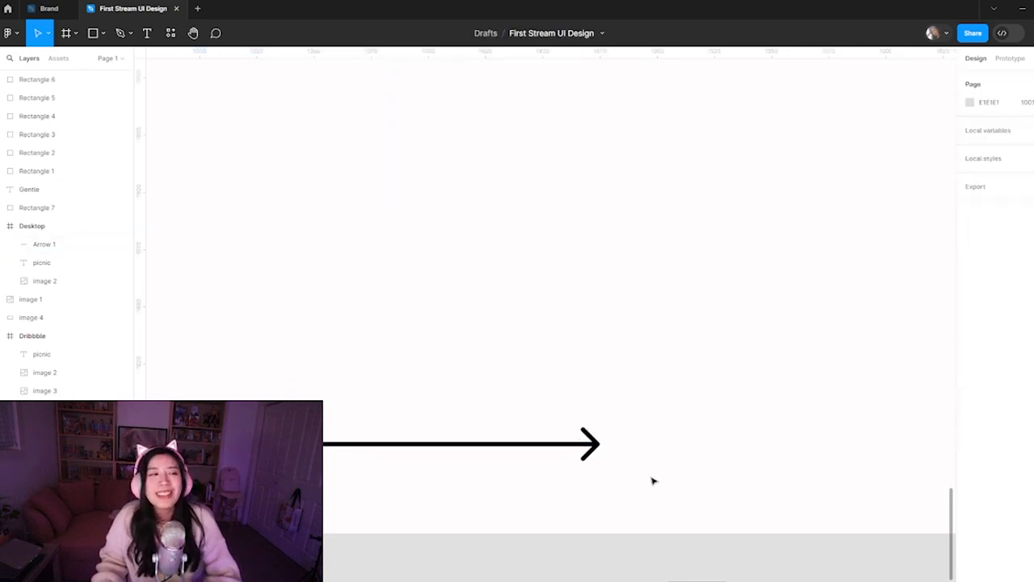
Select the arrow and review its endpoint styles, keeping Line arrow at the end and None at the start
{"action": "scroll", "coordinate": [614, 456], "scroll_direction": "down", "scroll_amount": 2}
{"action": "scroll", "coordinate": [558, 372], "scroll_direction": "up", "scroll_amount": 3}
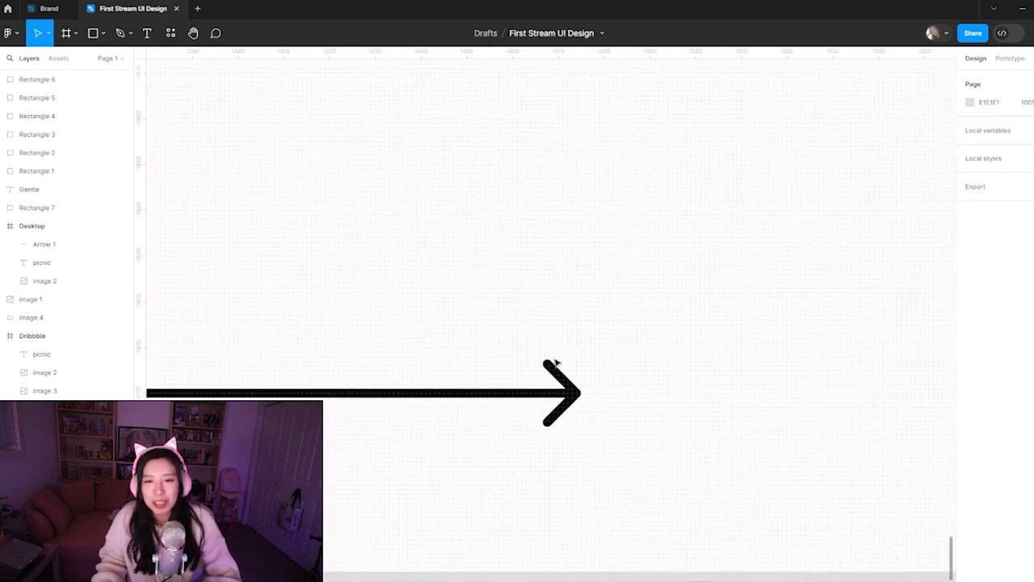
{"action": "left_click", "coordinate": [564, 404]}
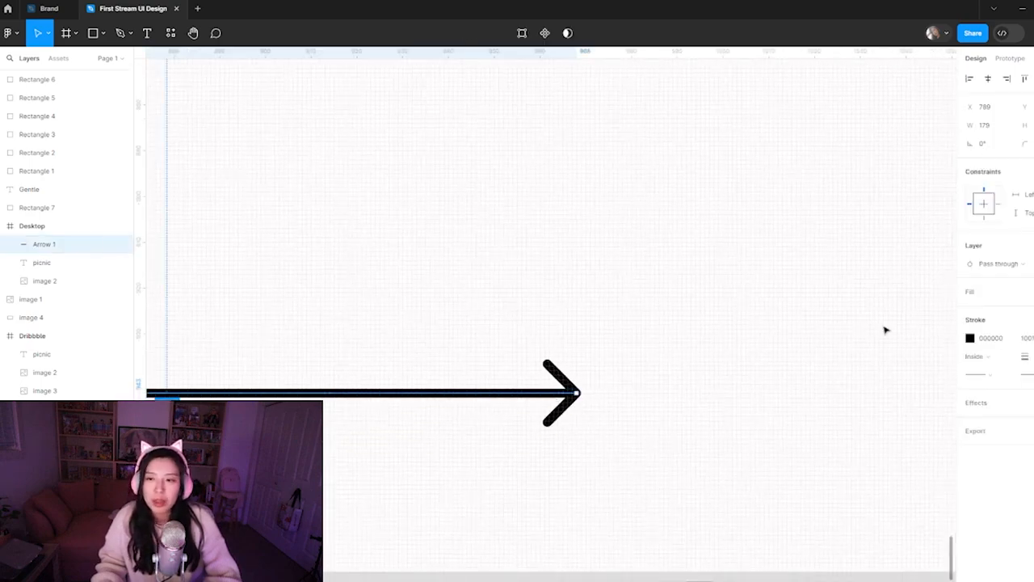
{"action": "left_click", "coordinate": [989, 375]}
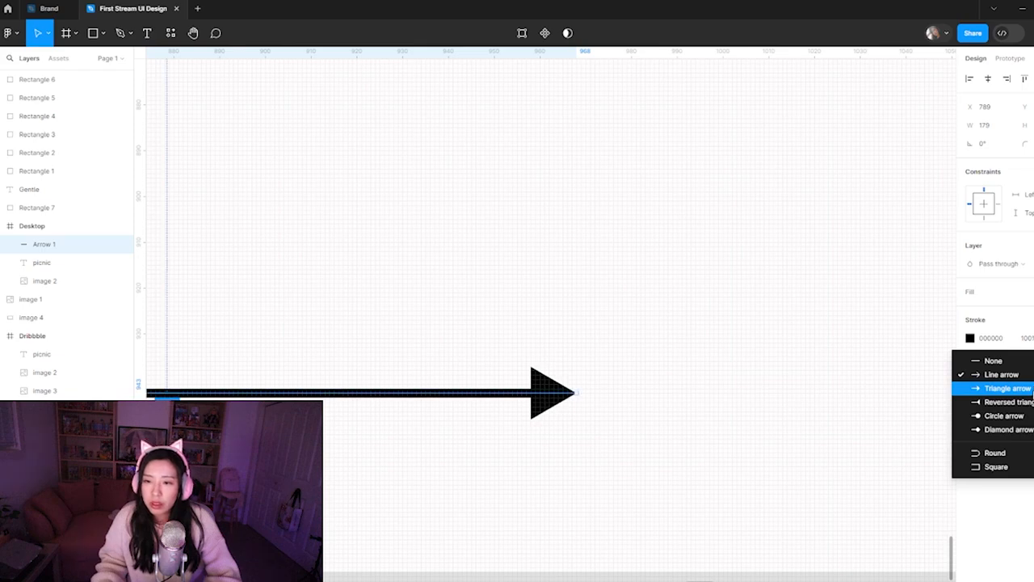
{"action": "left_click", "coordinate": [1021, 376]}
{"action": "left_click", "coordinate": [990, 375]}
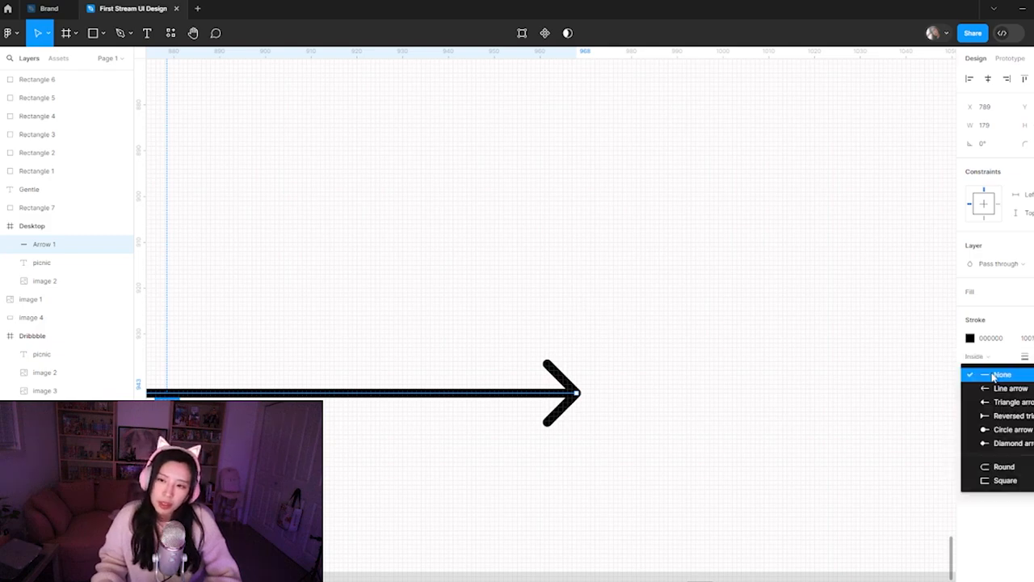
{"action": "left_click", "coordinate": [993, 376]}
Reduce the arrow's stroke weight so it becomes a thinner line
{"action": "key", "text": "ctrl+minus"}
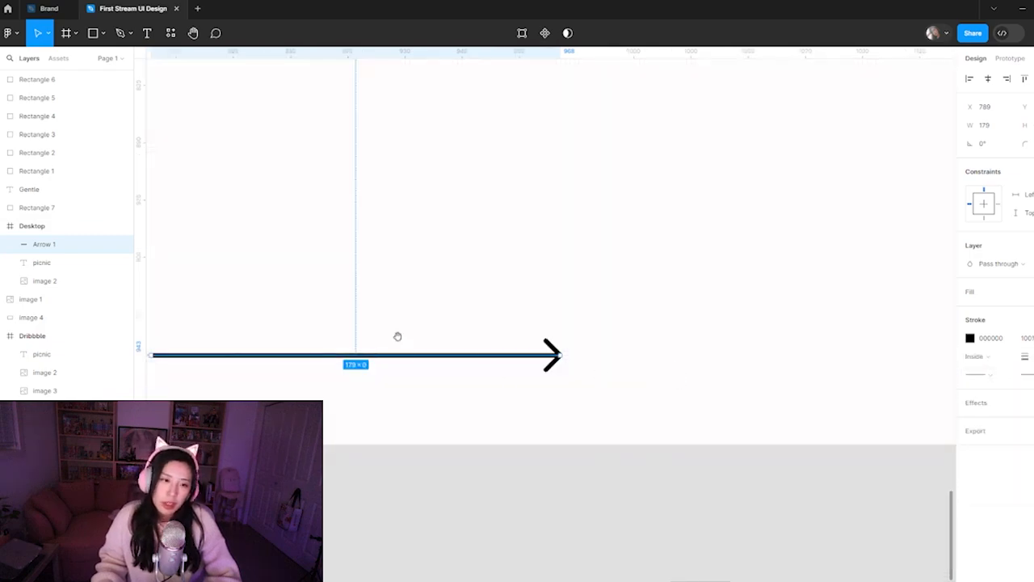
{"action": "left_click_drag", "start_coordinate": [397, 342], "coordinate": [565, 312]}
{"action": "left_click", "coordinate": [454, 293]}
{"action": "left_click", "coordinate": [411, 326]}
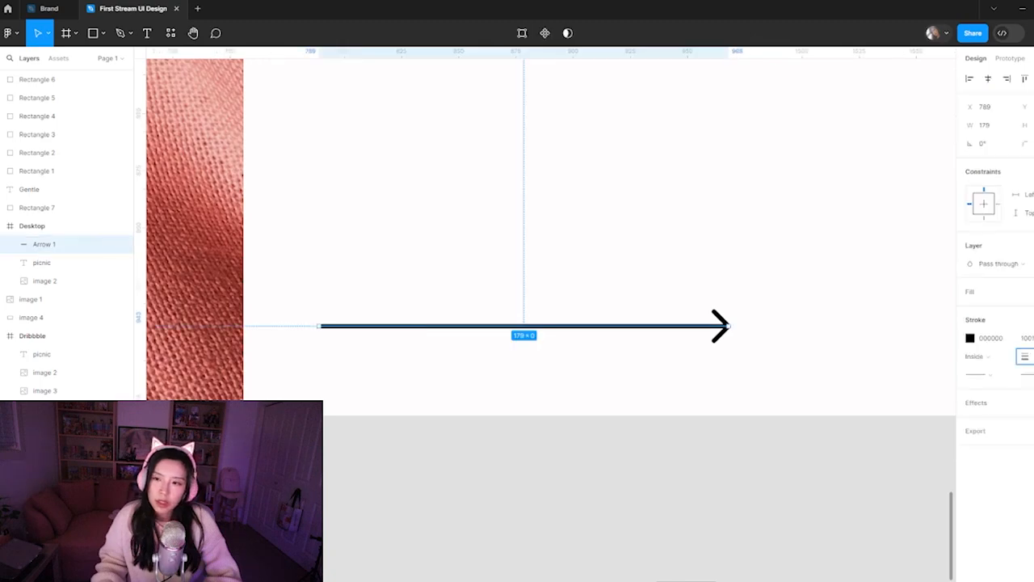
{"action": "key", "text": "Down"}
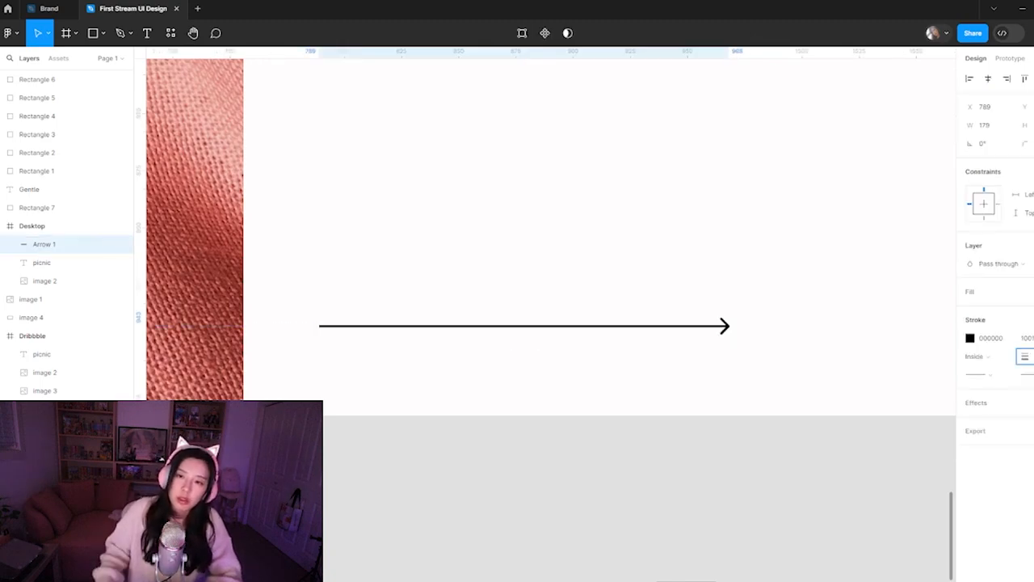
Change the arrow's end point style to Triangle arrow
{"action": "left_click", "coordinate": [1025, 357]}
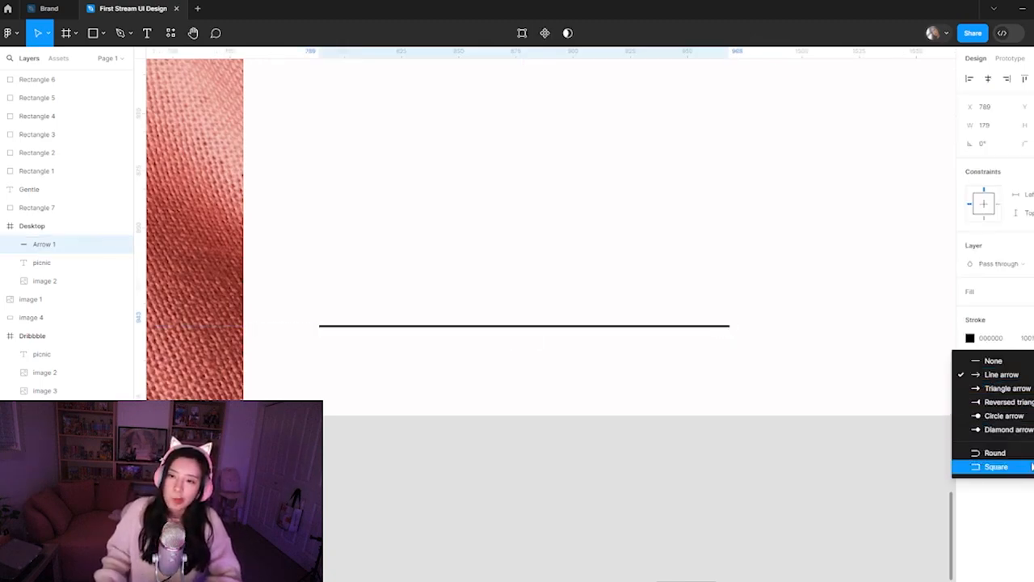
{"action": "left_click", "coordinate": [1006, 388]}
{"action": "left_click", "coordinate": [810, 369]}
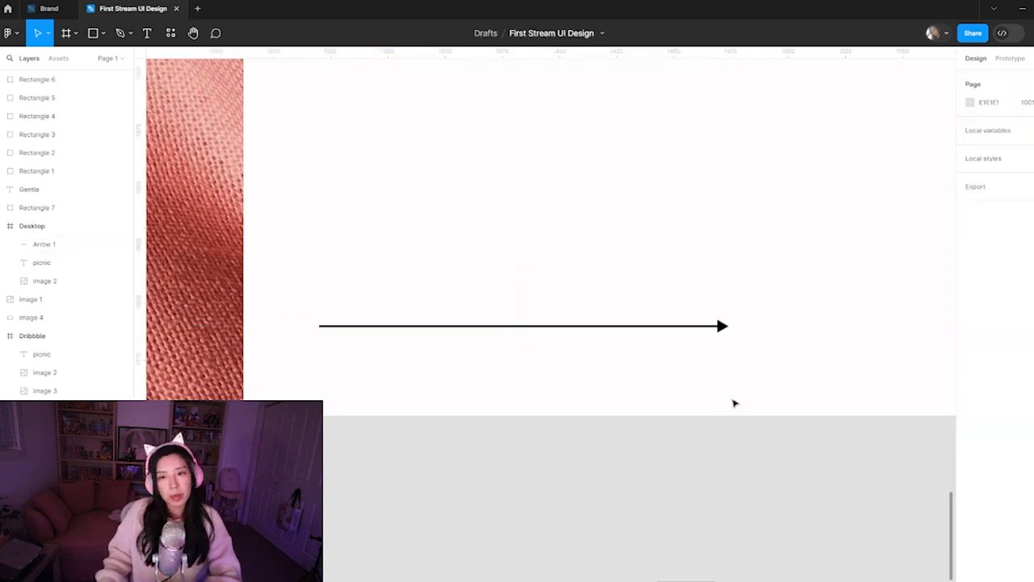
Recolour the arrow's stroke to 2D0D0B by sampling the darkest swatch of the colour palette beside the Desktop frame
{"action": "scroll", "coordinate": [733, 402], "scroll_direction": "down", "scroll_amount": 5}
{"action": "scroll", "coordinate": [744, 361], "scroll_direction": "up", "scroll_amount": 3}
{"action": "scroll", "coordinate": [700, 450], "scroll_direction": "up", "scroll_amount": 2}
{"action": "left_click", "coordinate": [556, 459]}
{"action": "left_click", "coordinate": [970, 337]}
{"action": "left_click", "coordinate": [835, 451]}
{"action": "key", "text": "ctrl+minus"}
{"action": "key", "text": "ctrl+minus"}
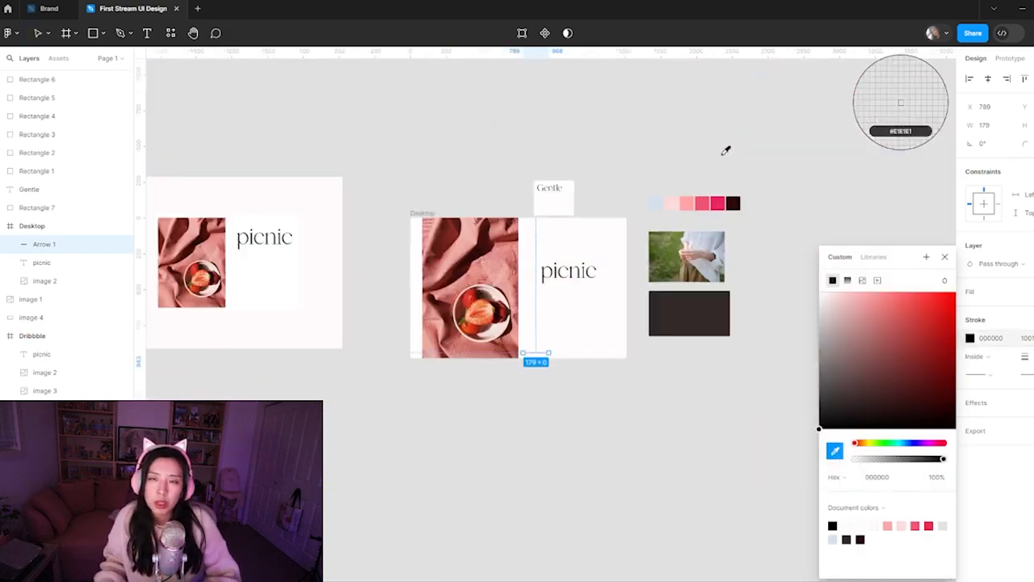
{"action": "left_click_drag", "start_coordinate": [723, 124], "coordinate": [668, 211]}
{"action": "key", "text": "Escape"}
{"action": "key", "text": "Escape"}
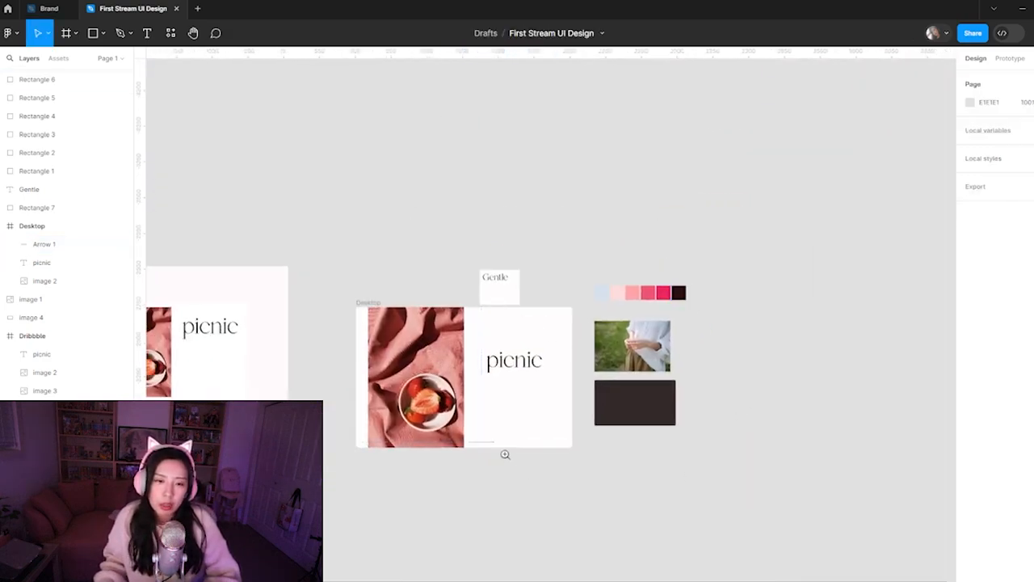
Move the arrow right, away from the strawberry photo's edge, to about X 814
{"action": "scroll", "coordinate": [505, 455], "scroll_direction": "up", "scroll_amount": 5}
{"action": "left_click_drag", "start_coordinate": [337, 366], "coordinate": [488, 355]}
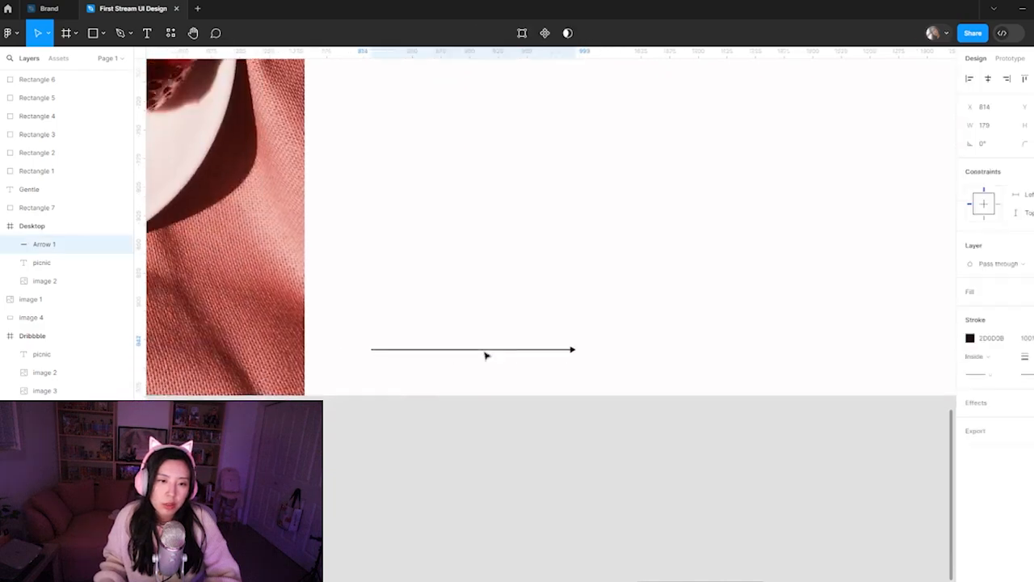
{"action": "left_click", "coordinate": [670, 332]}
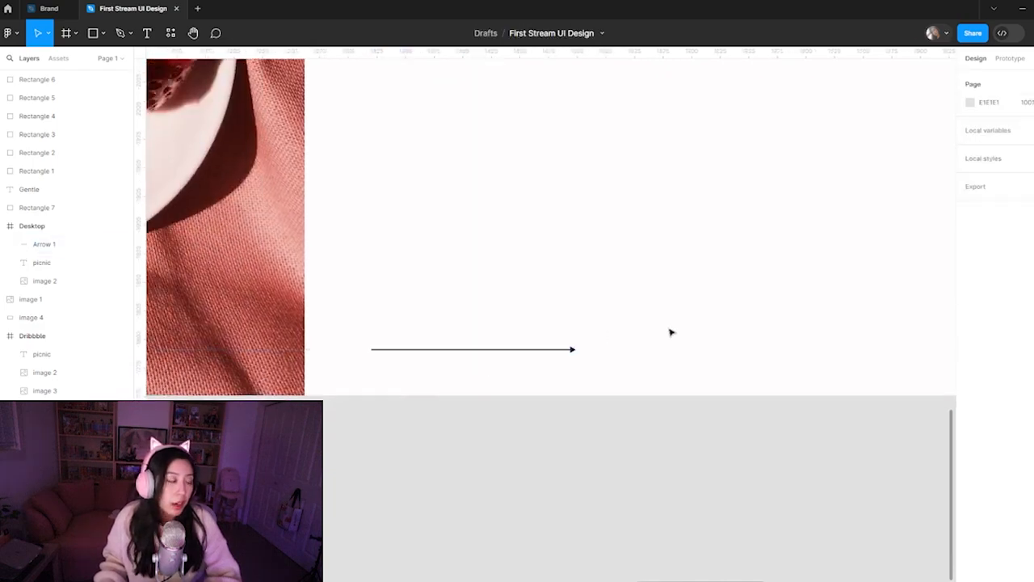
Examine the restyled arrow's balance with the strawberry photo and picnic heading in the Desktop frame
{"action": "scroll", "coordinate": [672, 328], "scroll_direction": "down", "scroll_amount": 5}
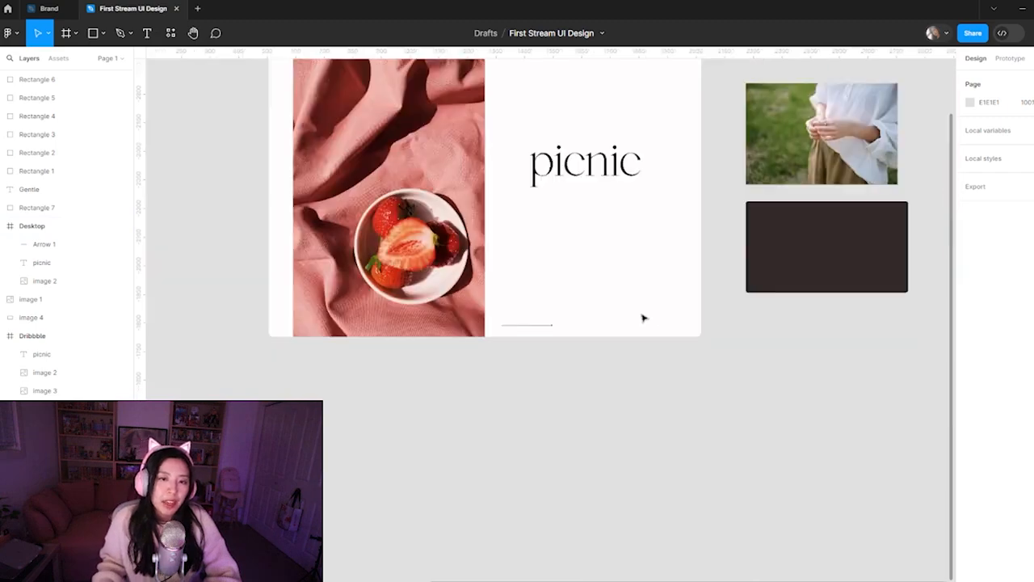
{"action": "scroll", "coordinate": [636, 288], "scroll_direction": "up", "scroll_amount": 3}
{"action": "left_click_drag", "start_coordinate": [634, 448], "coordinate": [598, 458]}
{"action": "left_click_drag", "start_coordinate": [552, 492], "coordinate": [518, 492]}
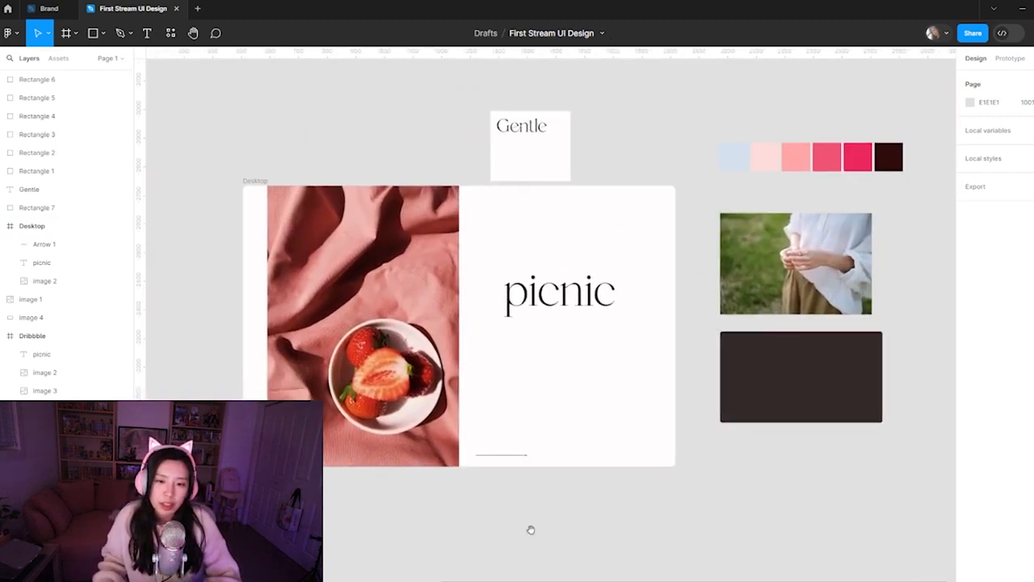
{"action": "scroll", "coordinate": [515, 464], "scroll_direction": "up", "scroll_amount": 5}
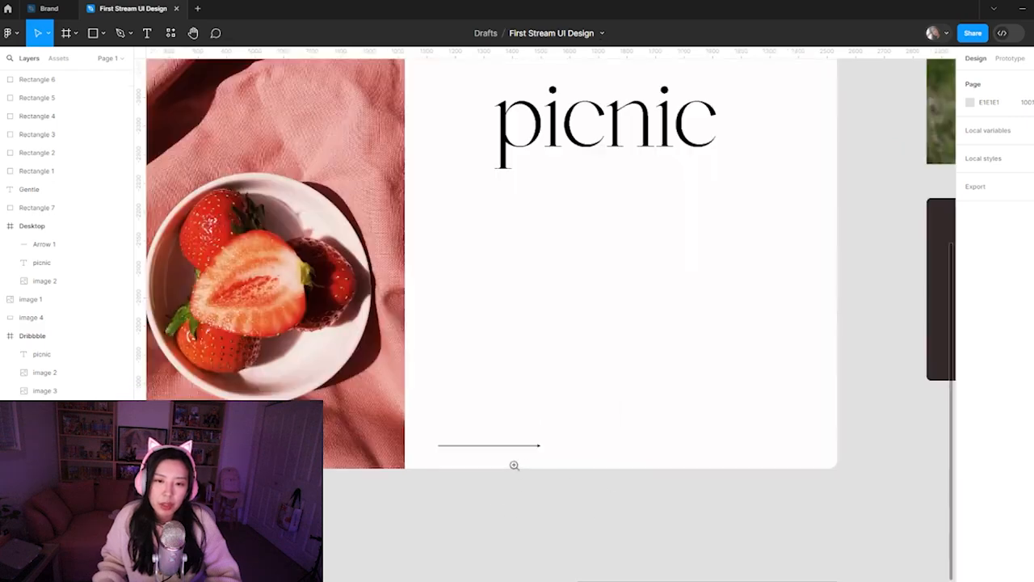
{"action": "left_click_drag", "start_coordinate": [517, 516], "coordinate": [506, 524]}
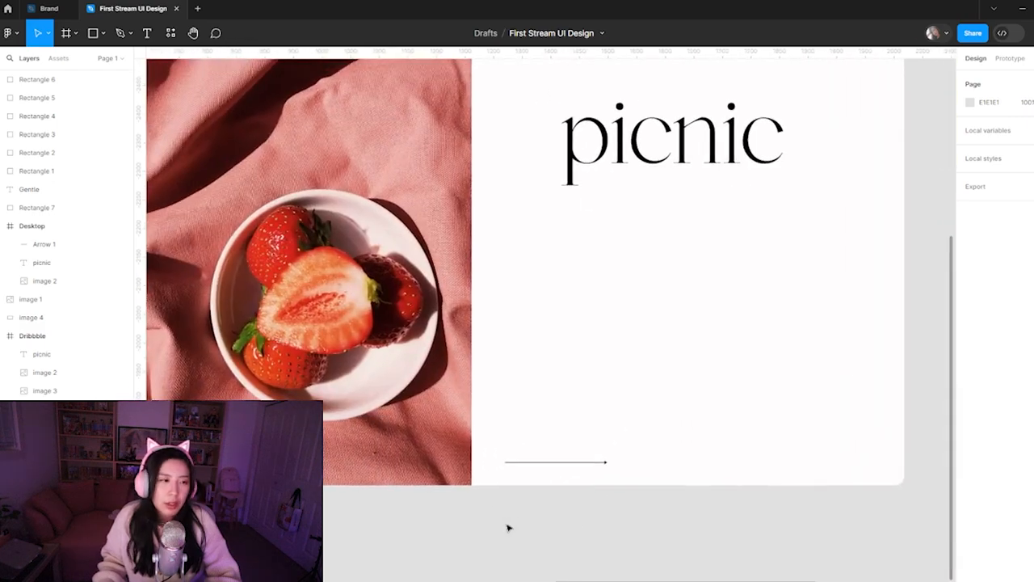
{"action": "scroll", "coordinate": [601, 521], "scroll_direction": "down", "scroll_amount": 4}
{"action": "left_click_drag", "start_coordinate": [688, 363], "coordinate": [614, 494]}
{"action": "mouse_move", "coordinate": [494, 547]}
{"action": "left_mouse_down"}
{"action": "mouse_move", "coordinate": [513, 529]}
{"action": "mouse_move", "coordinate": [632, 514]}
{"action": "mouse_move", "coordinate": [727, 467]}
{"action": "mouse_move", "coordinate": [601, 494]}
{"action": "mouse_move", "coordinate": [499, 536]}
{"action": "left_mouse_up"}
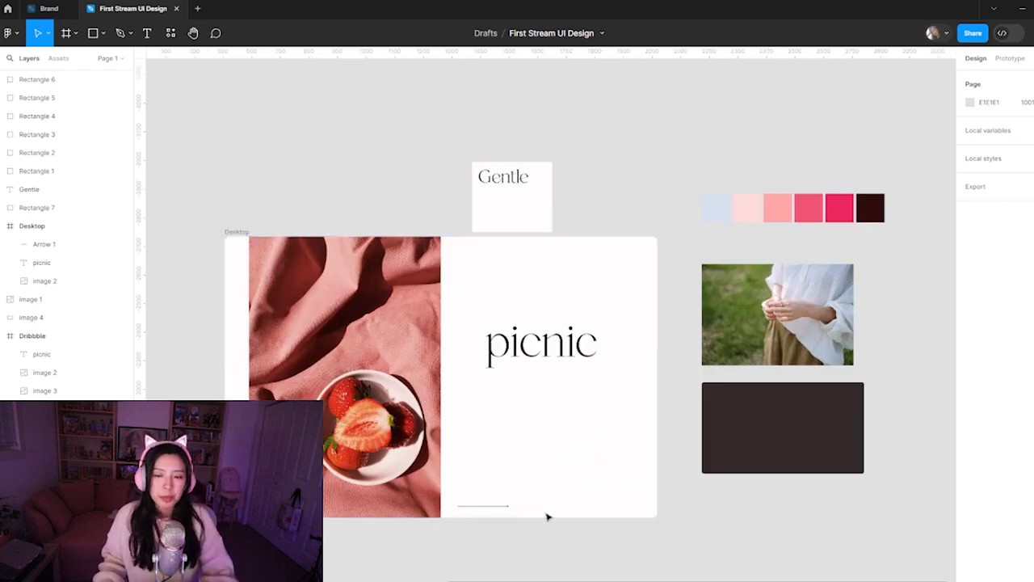
{"action": "scroll", "coordinate": [548, 512], "scroll_direction": "down", "scroll_amount": 5}
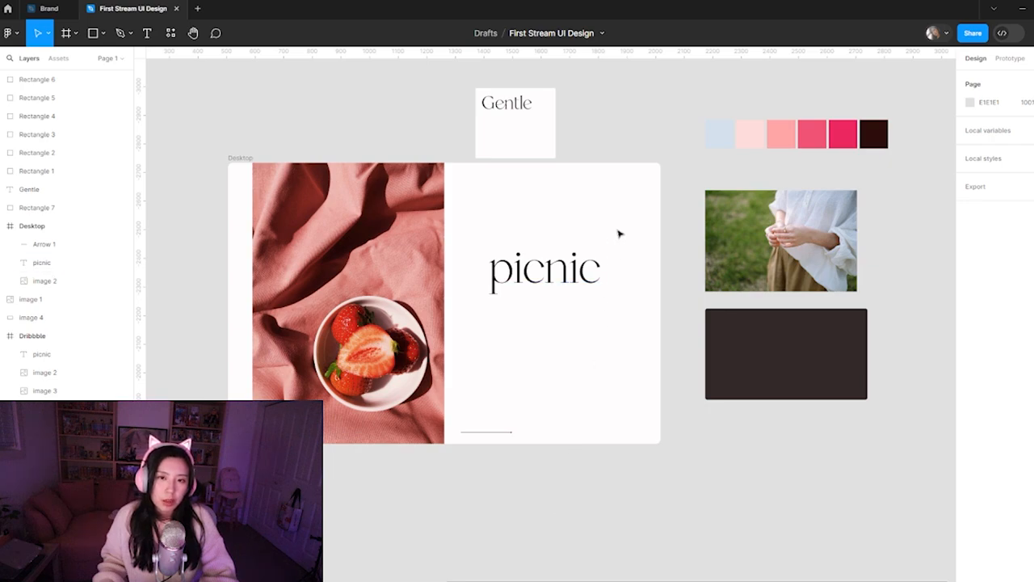
Move the picnic heading down and left, closer to the strawberry photo, to about X 838
{"action": "left_click", "coordinate": [540, 275]}
{"action": "left_click", "coordinate": [547, 399]}
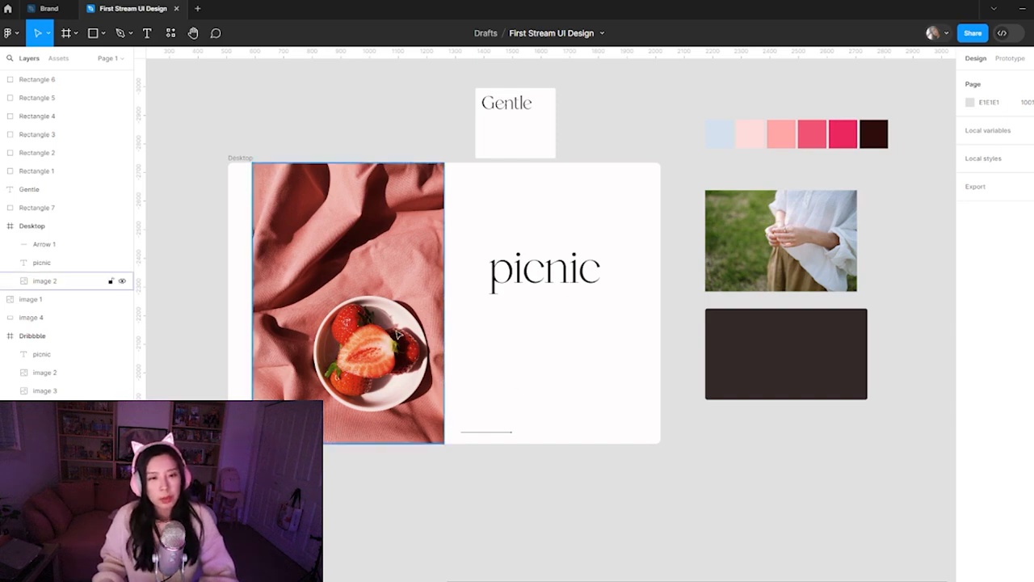
{"action": "left_click_drag", "start_coordinate": [565, 301], "coordinate": [543, 319]}
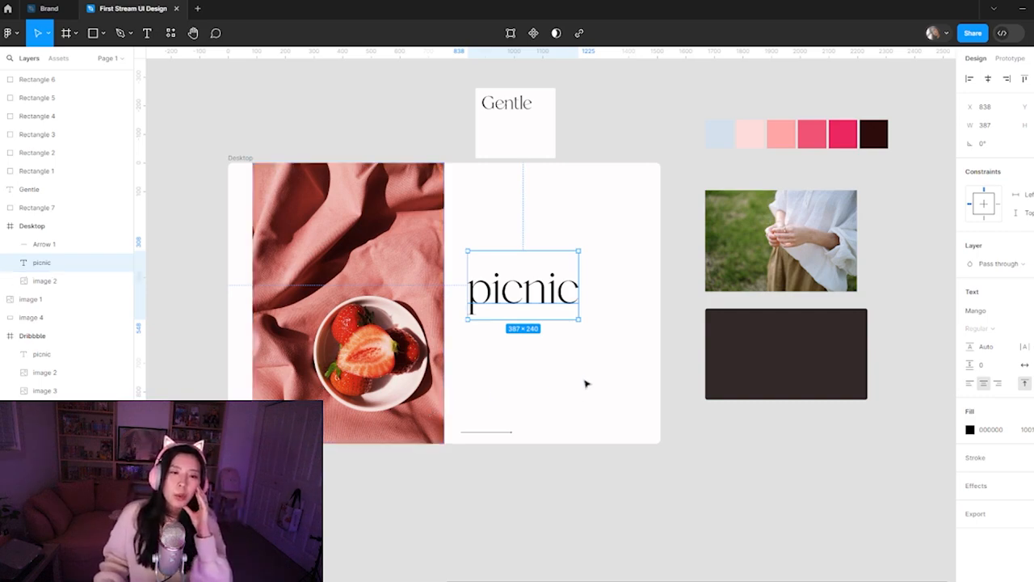
{"action": "left_click", "coordinate": [563, 403]}
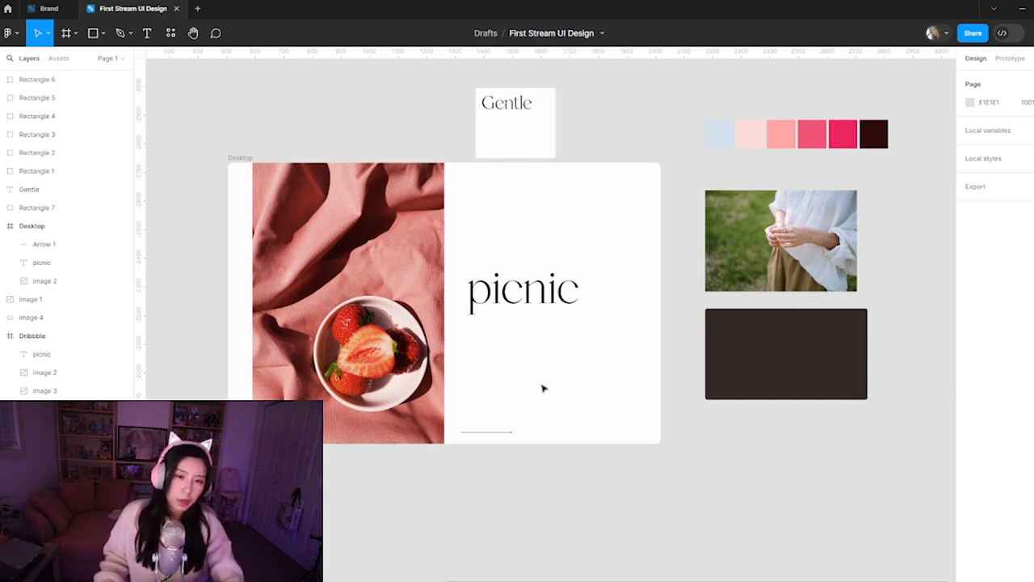
Switch to Dribbble in the browser, view both images of the Minimalistic Product Page shot, and close it
{"action": "scroll", "coordinate": [542, 389], "scroll_direction": "up", "scroll_amount": 5}
{"action": "left_click_drag", "start_coordinate": [693, 210], "coordinate": [621, 452]}
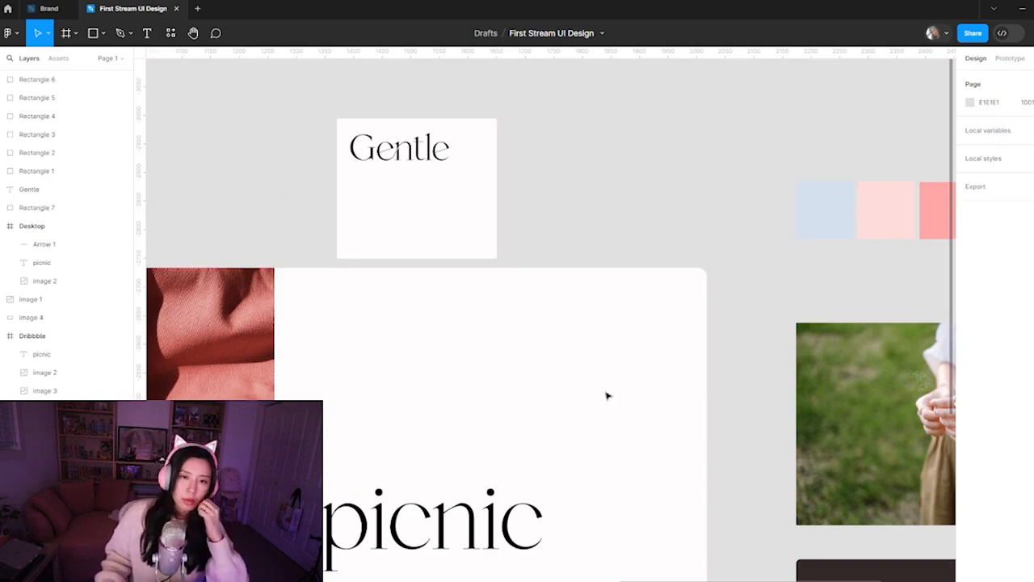
{"action": "mouse_move", "coordinate": [533, 581]}
{"action": "left_click", "coordinate": [455, 535]}
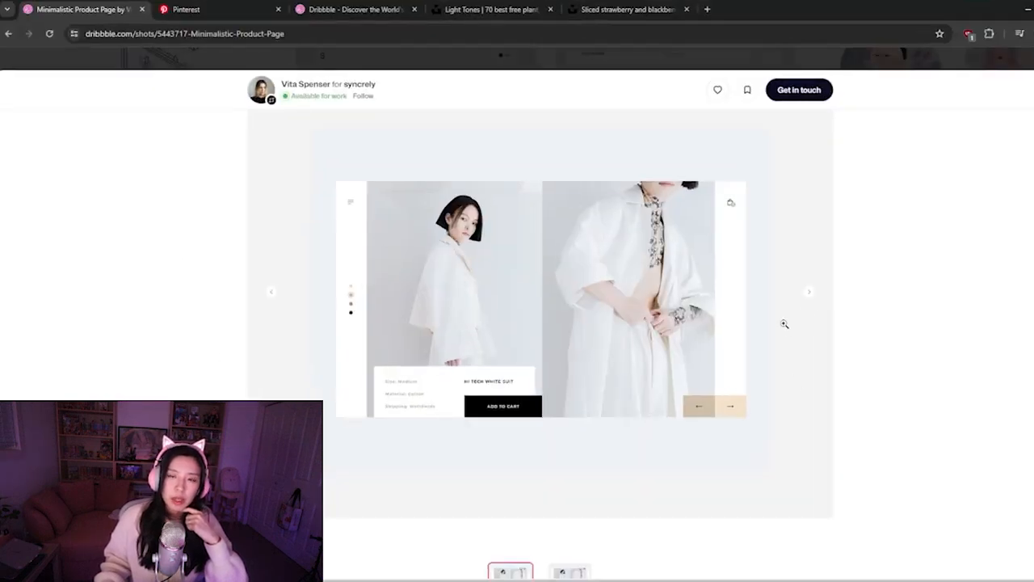
{"action": "left_click", "coordinate": [809, 298]}
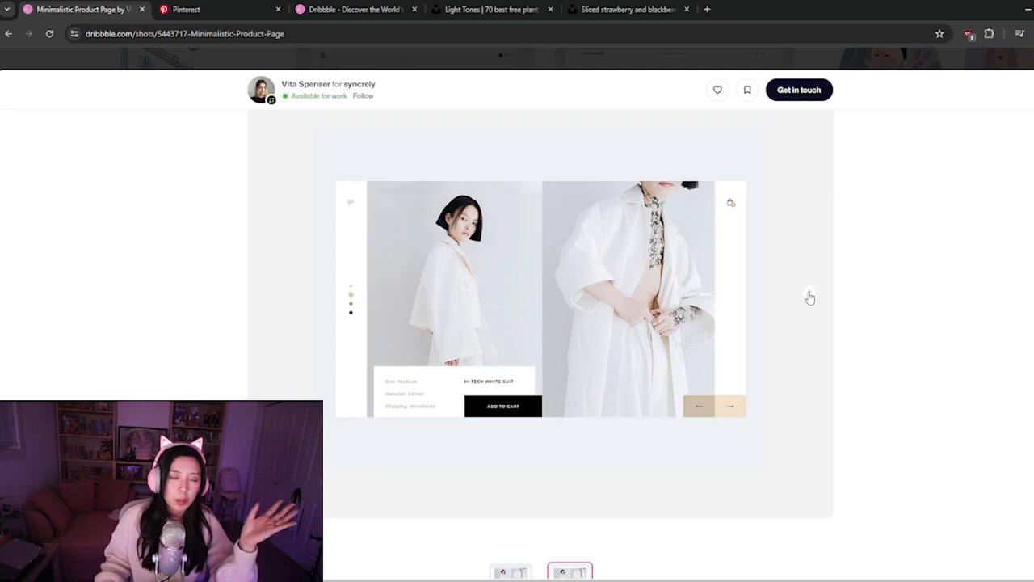
{"action": "left_click", "coordinate": [272, 295]}
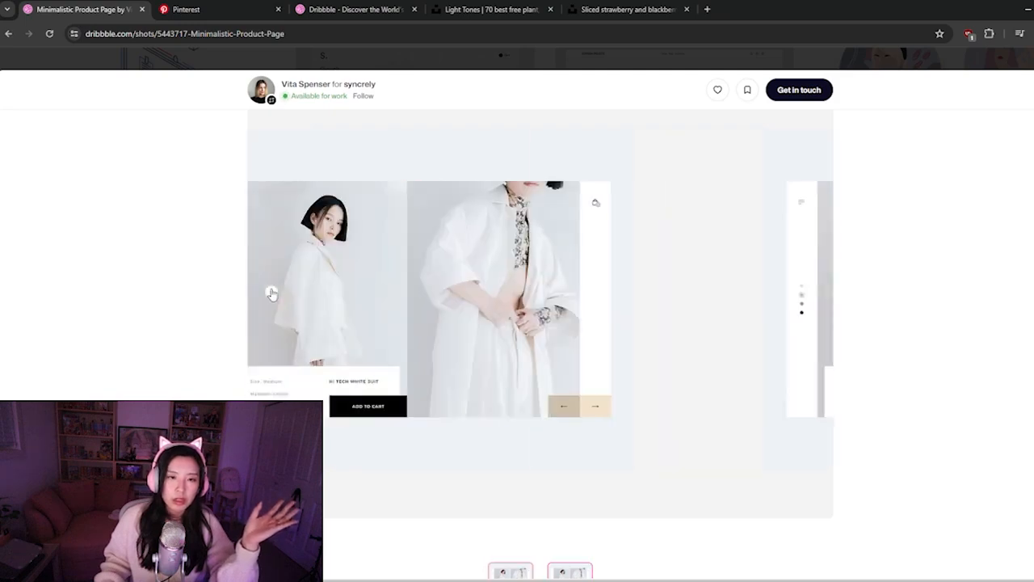
{"action": "left_click", "coordinate": [885, 51]}
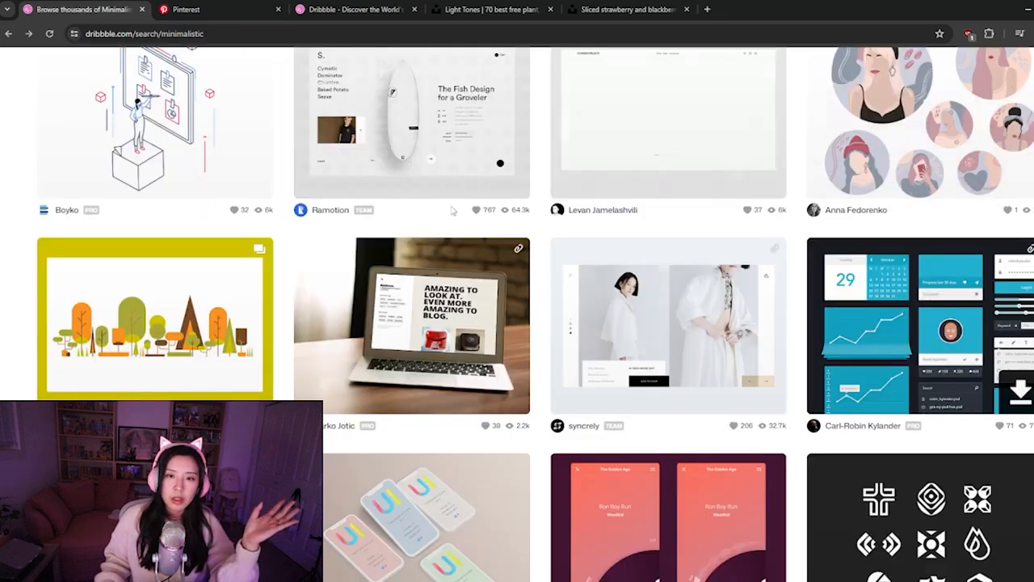
Browse the Dribbble search results for minimalistic, looking for web layouts to use as inspiration
{"action": "scroll", "coordinate": [446, 279], "scroll_direction": "down", "scroll_amount": 2}
{"action": "scroll", "coordinate": [446, 281], "scroll_direction": "down", "scroll_amount": 2}
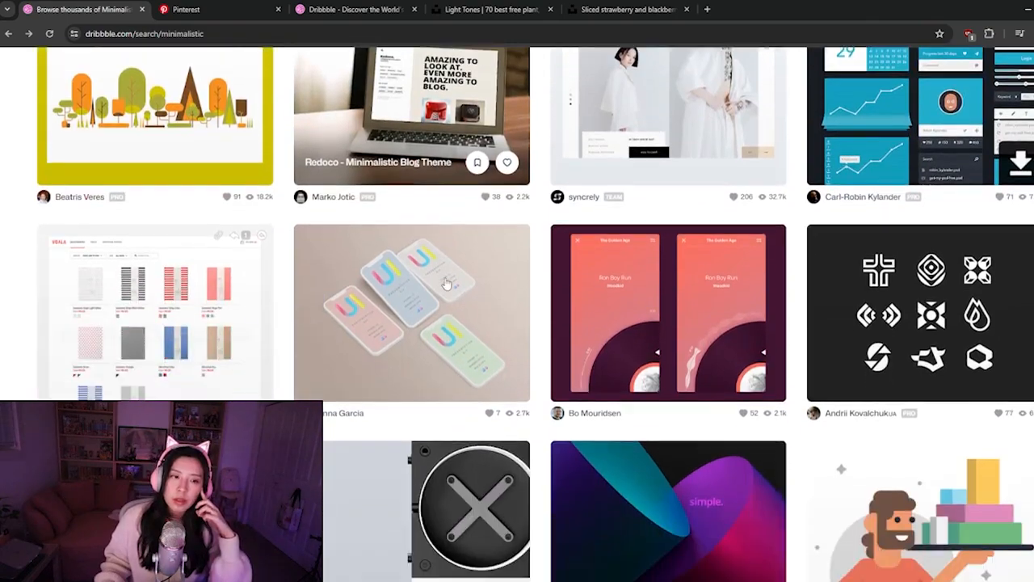
{"action": "scroll", "coordinate": [259, 397], "scroll_direction": "down", "scroll_amount": 2}
{"action": "scroll", "coordinate": [258, 284], "scroll_direction": "down", "scroll_amount": 9}
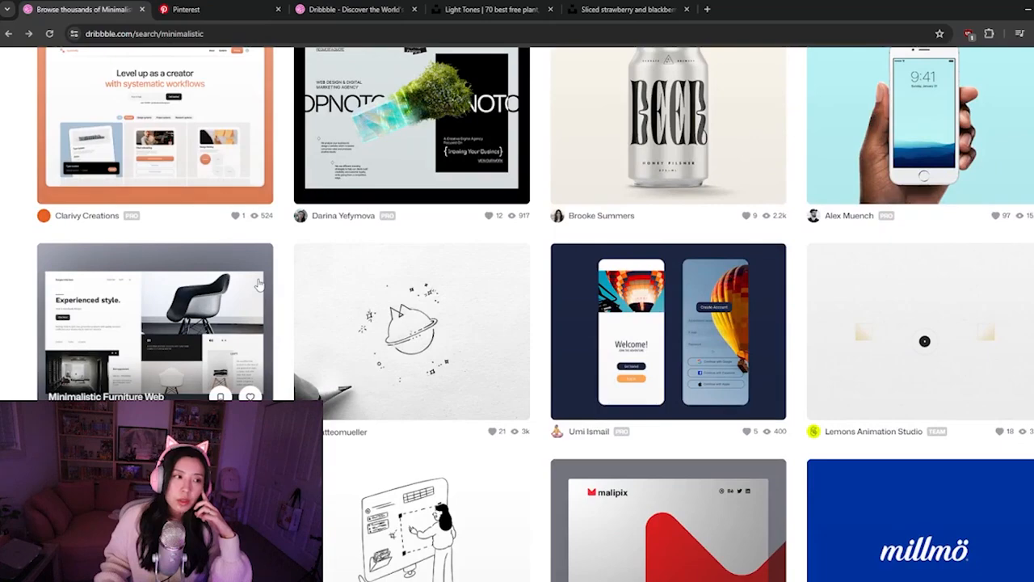
{"action": "scroll", "coordinate": [258, 284], "scroll_direction": "down", "scroll_amount": 1}
{"action": "scroll", "coordinate": [165, 274], "scroll_direction": "down", "scroll_amount": 1}
{"action": "scroll", "coordinate": [183, 254], "scroll_direction": "down", "scroll_amount": 1}
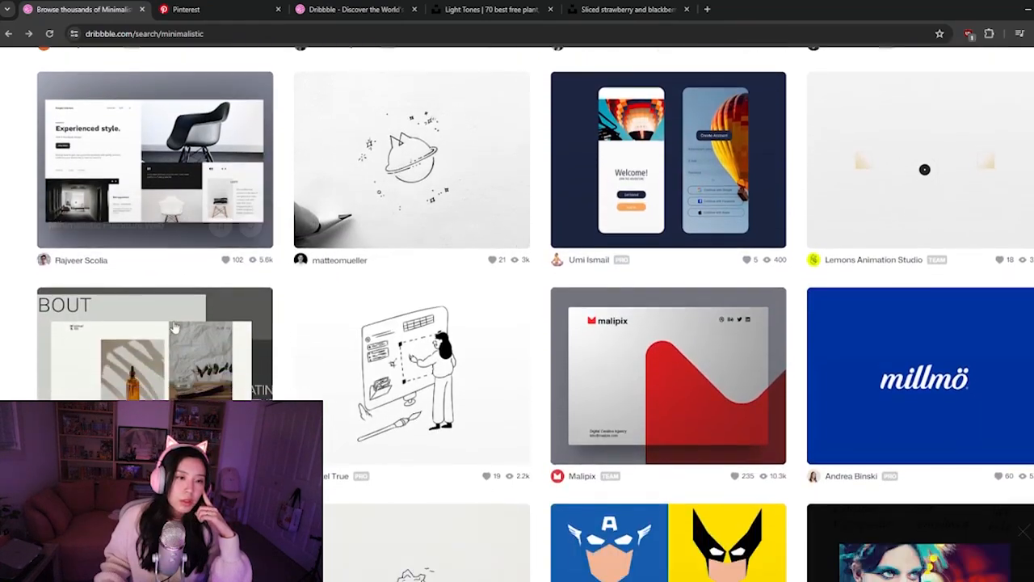
{"action": "scroll", "coordinate": [173, 364], "scroll_direction": "down", "scroll_amount": 5}
{"action": "scroll", "coordinate": [173, 369], "scroll_direction": "down", "scroll_amount": 3}
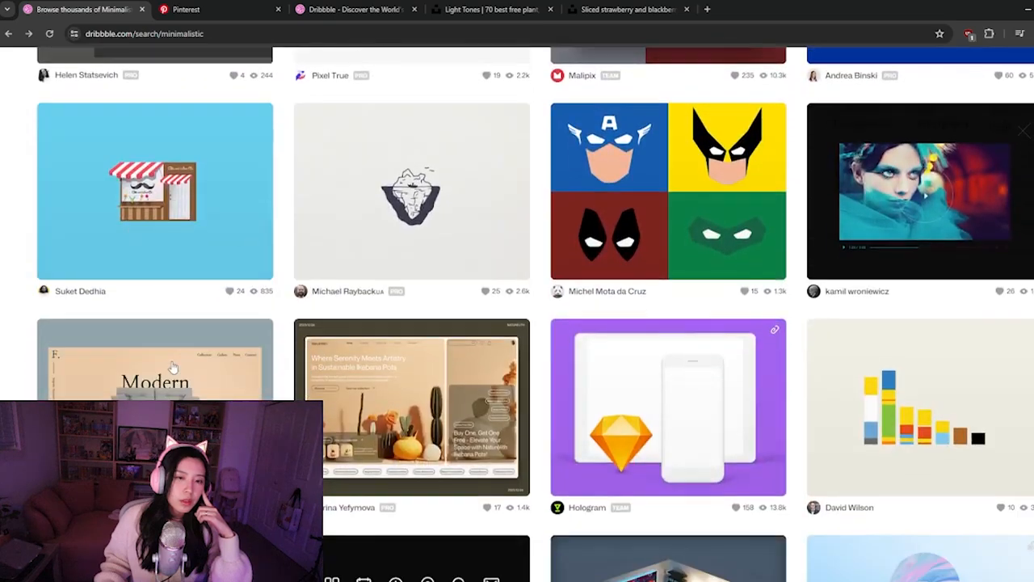
{"action": "scroll", "coordinate": [173, 369], "scroll_direction": "down", "scroll_amount": 5}
Open the Minimalistic Museum Website shot and examine its hero card, image and navigation arrow layout
{"action": "left_click", "coordinate": [173, 368]}
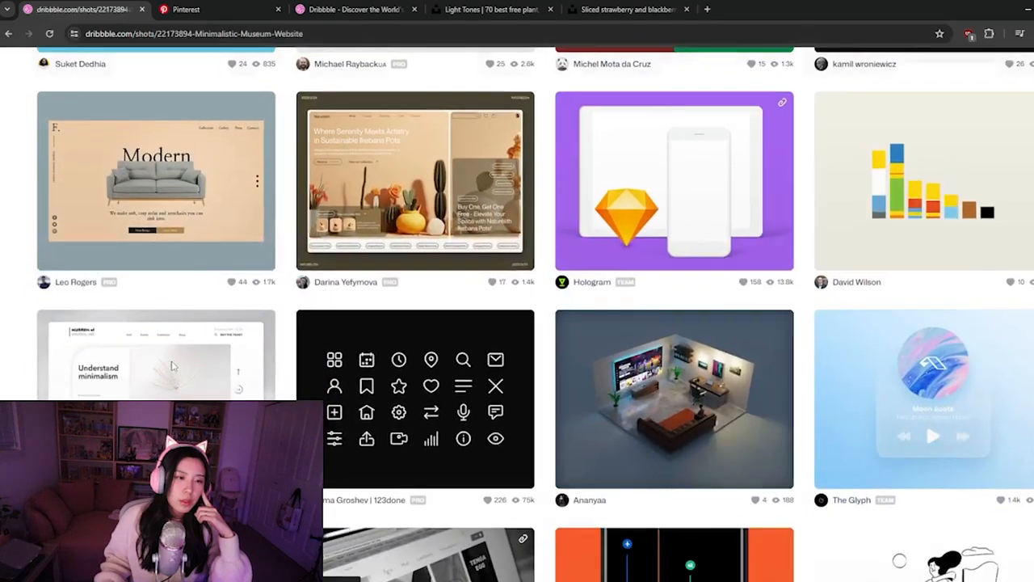
{"action": "scroll", "coordinate": [261, 374], "scroll_direction": "down", "scroll_amount": 2}
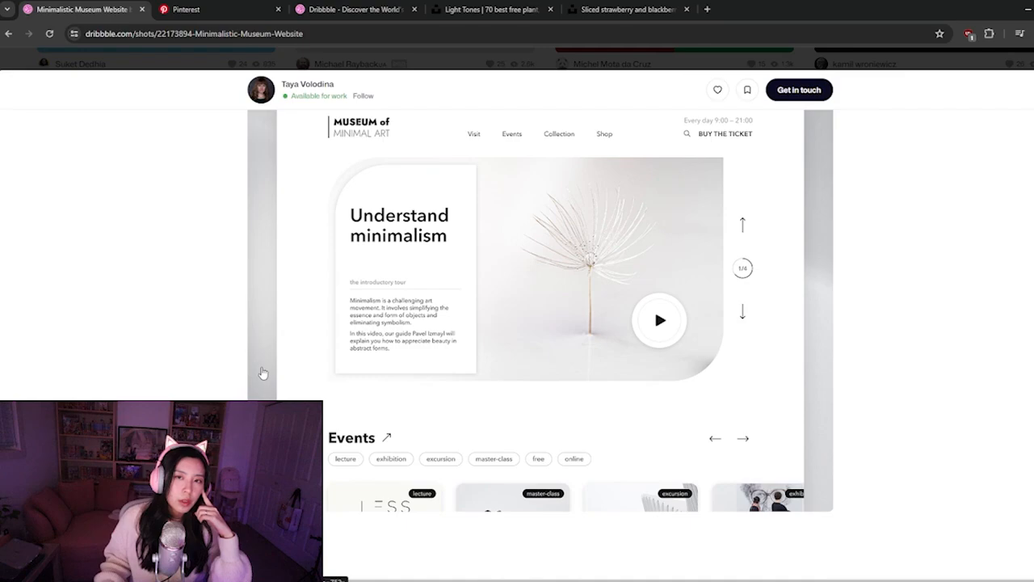
{"action": "scroll", "coordinate": [261, 374], "scroll_direction": "down", "scroll_amount": 1}
{"action": "scroll", "coordinate": [261, 374], "scroll_direction": "up", "scroll_amount": 2}
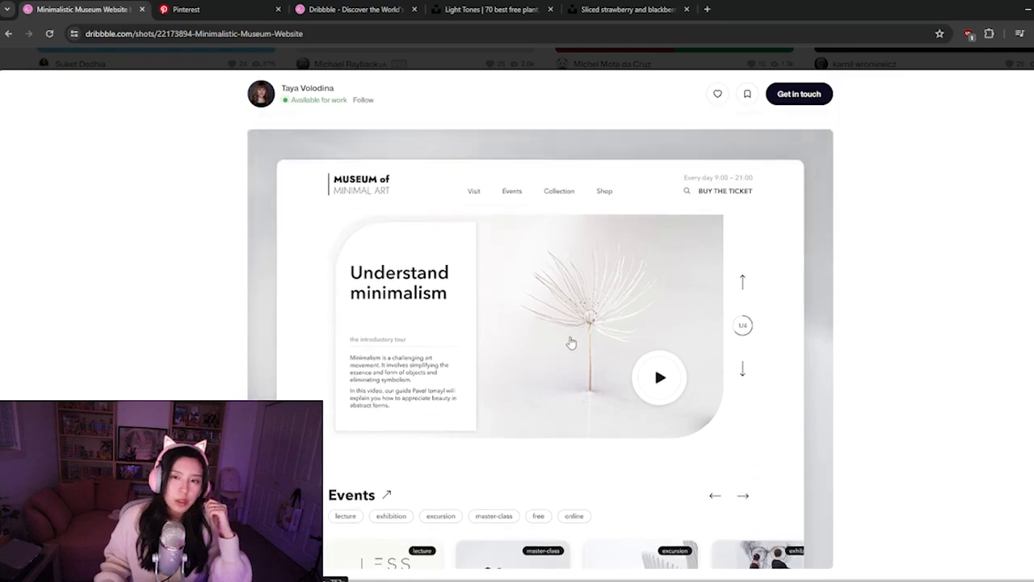
{"action": "scroll", "coordinate": [571, 343], "scroll_direction": "down", "scroll_amount": 4}
{"action": "scroll", "coordinate": [571, 343], "scroll_direction": "down", "scroll_amount": 2}
{"action": "scroll", "coordinate": [570, 341], "scroll_direction": "up", "scroll_amount": 7}
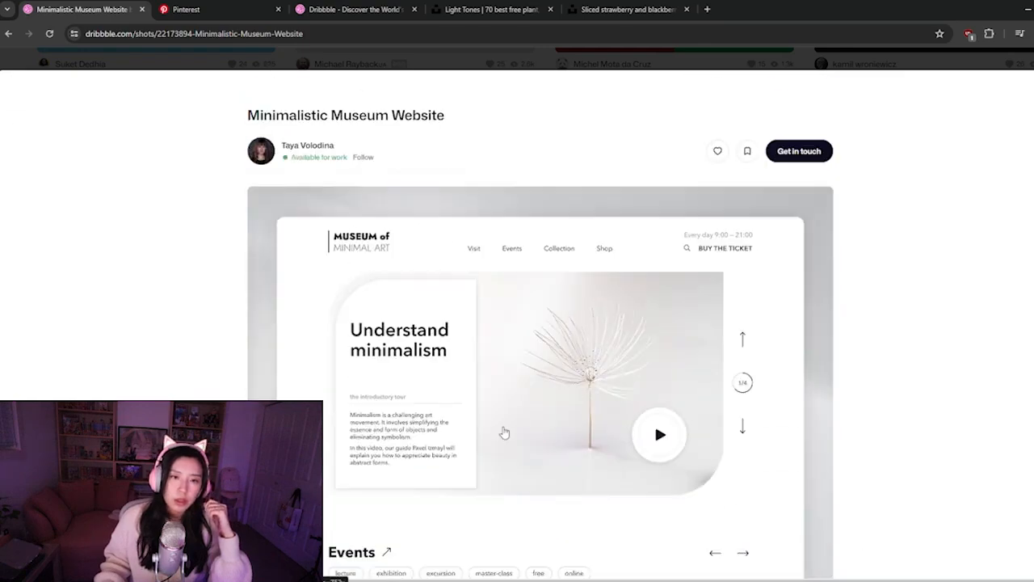
Look over the hero section and Events area of the Minimalistic Museum Website shot, and close the shot
{"action": "scroll", "coordinate": [386, 401], "scroll_direction": "down", "scroll_amount": 2}
{"action": "scroll", "coordinate": [386, 401], "scroll_direction": "up", "scroll_amount": 2}
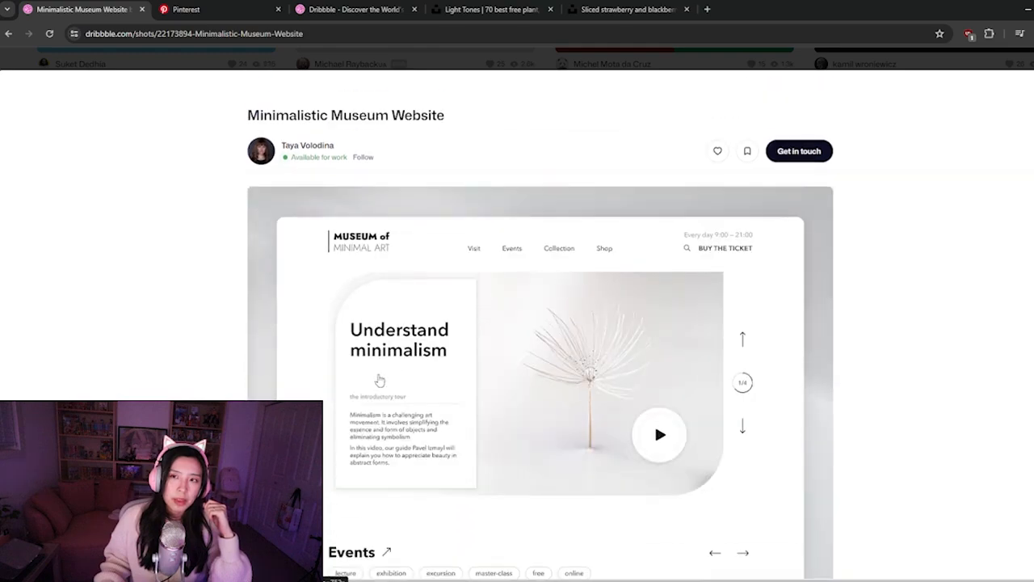
{"action": "key", "text": "Escape"}
Continue through the minimalistic search results on Dribbble, looking for more web layout references
{"action": "scroll", "coordinate": [497, 299], "scroll_direction": "down", "scroll_amount": 4}
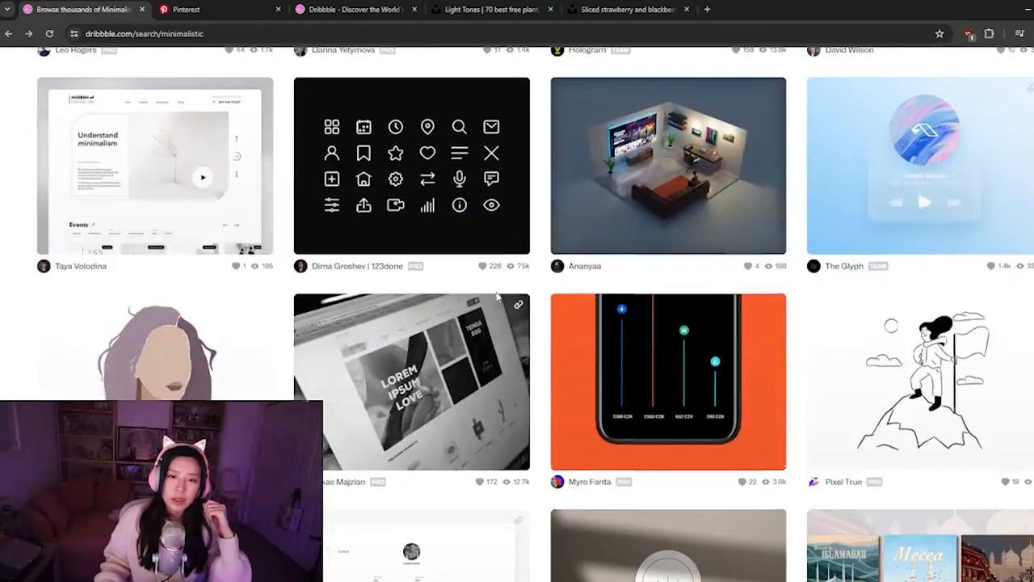
{"action": "scroll", "coordinate": [497, 299], "scroll_direction": "down", "scroll_amount": 4}
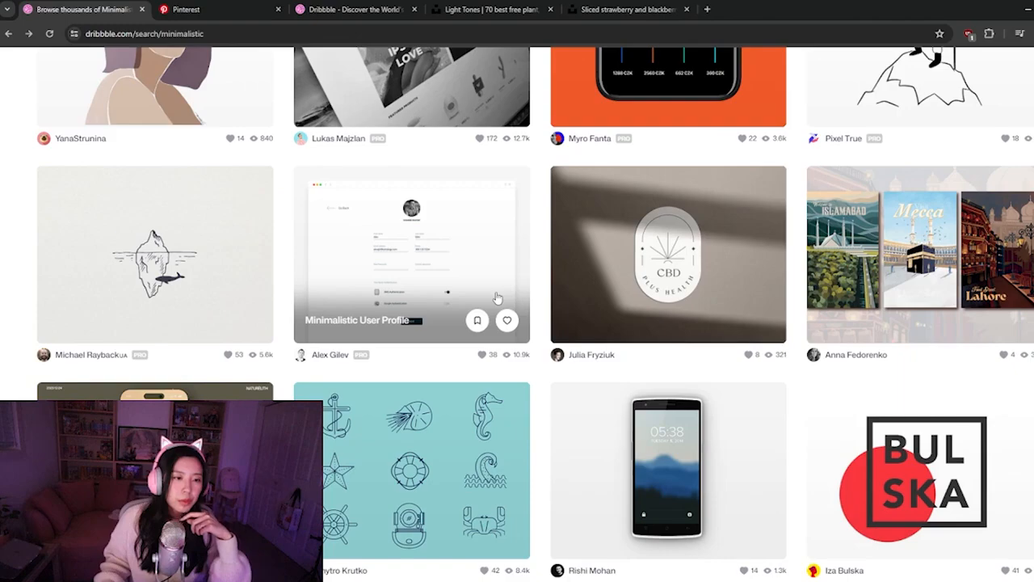
{"action": "scroll", "coordinate": [497, 298], "scroll_direction": "down", "scroll_amount": 5}
{"action": "scroll", "coordinate": [497, 298], "scroll_direction": "down", "scroll_amount": 1}
{"action": "scroll", "coordinate": [497, 298], "scroll_direction": "down", "scroll_amount": 2}
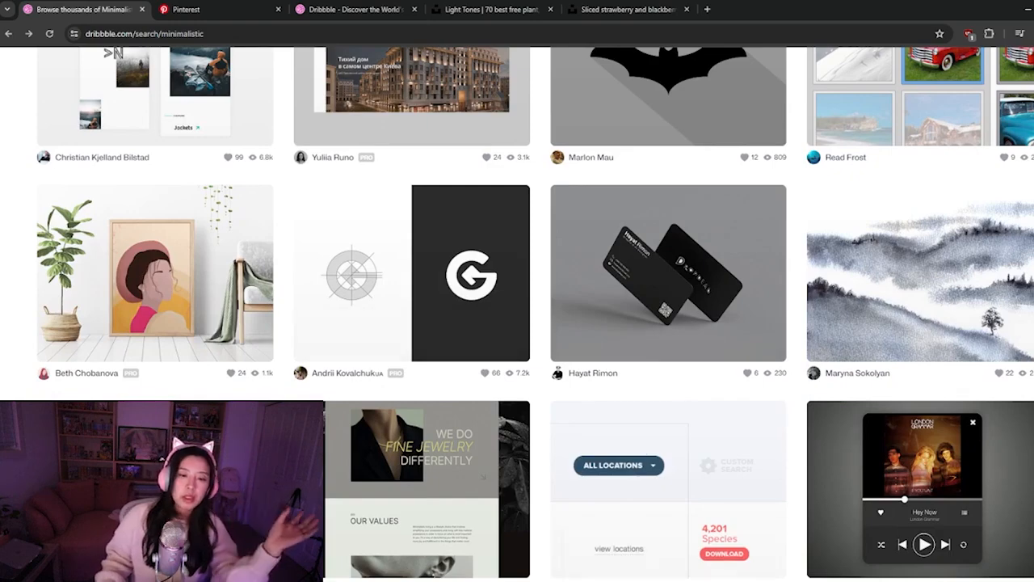
Switch to Figma and review the Desktop frame, checking the strawberry photo and the picnic heading against the references
{"action": "key", "text": "alt+Tab"}
{"action": "key", "text": "ctrl+minus"}
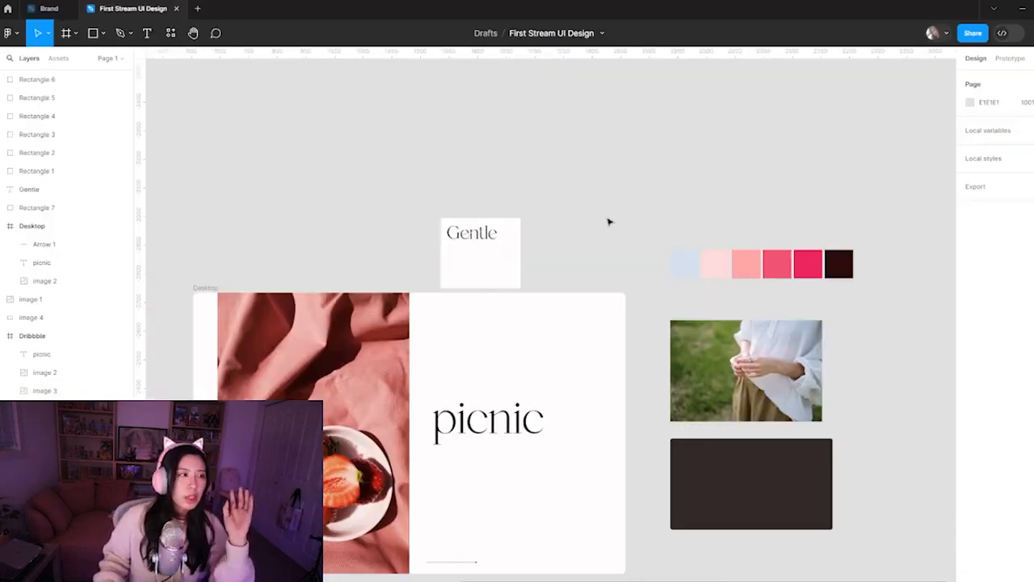
{"action": "left_click_drag", "start_coordinate": [583, 435], "coordinate": [618, 364]}
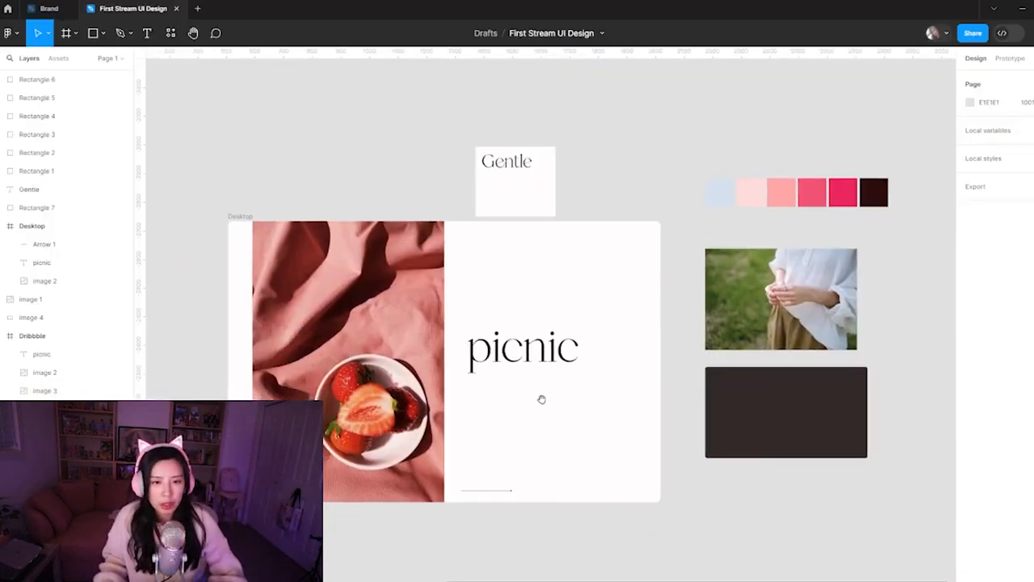
{"action": "left_click", "coordinate": [380, 428]}
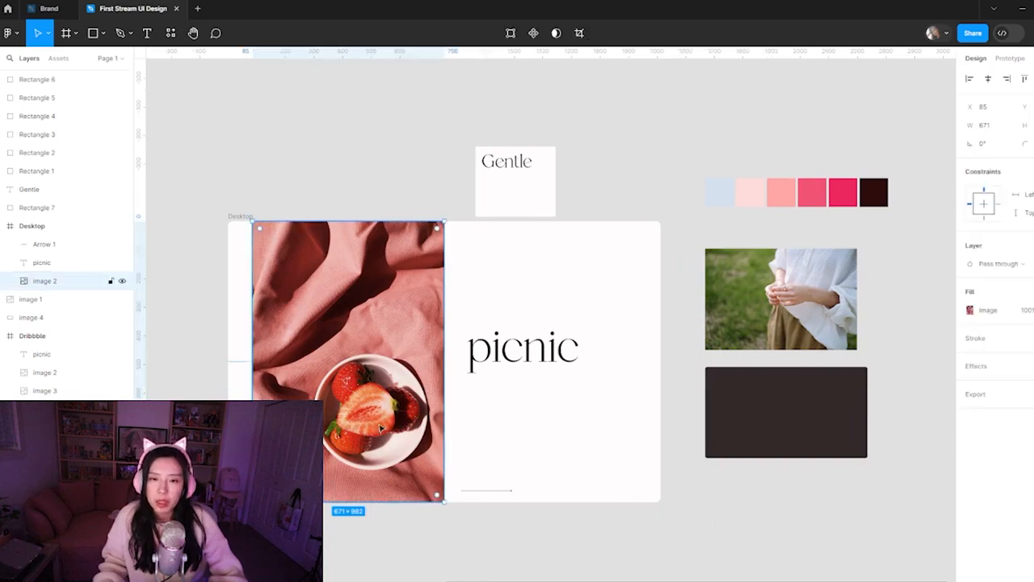
{"action": "left_click", "coordinate": [572, 369]}
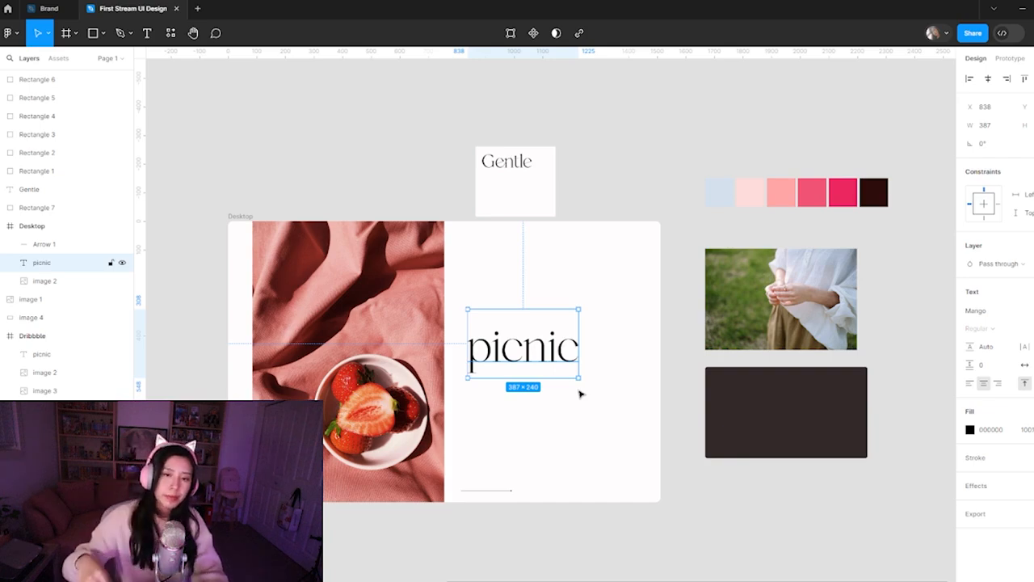
{"action": "left_click", "coordinate": [582, 411]}
Switch back to Dribbble in the browser and browse the remaining loaded minimalistic results for layout inspiration
{"action": "left_click", "coordinate": [515, 581]}
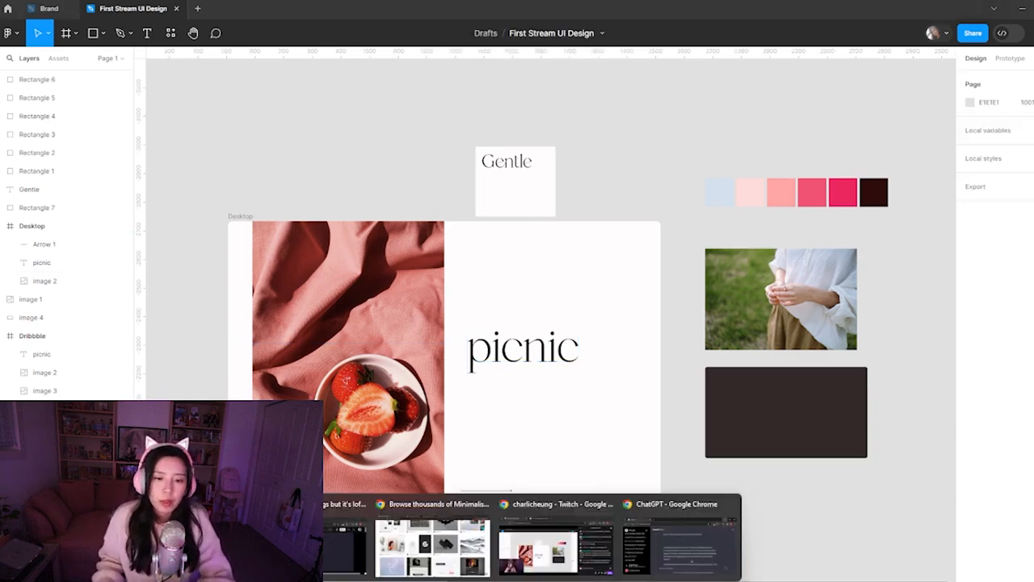
{"action": "left_click", "coordinate": [444, 551]}
{"action": "scroll", "coordinate": [456, 308], "scroll_direction": "down", "scroll_amount": 5}
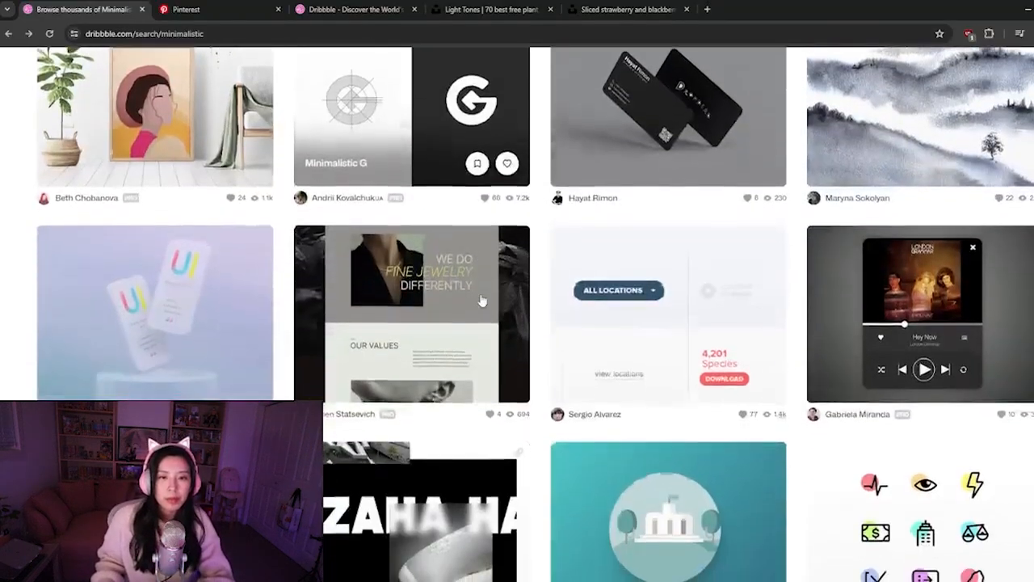
{"action": "scroll", "coordinate": [483, 240], "scroll_direction": "down", "scroll_amount": 2}
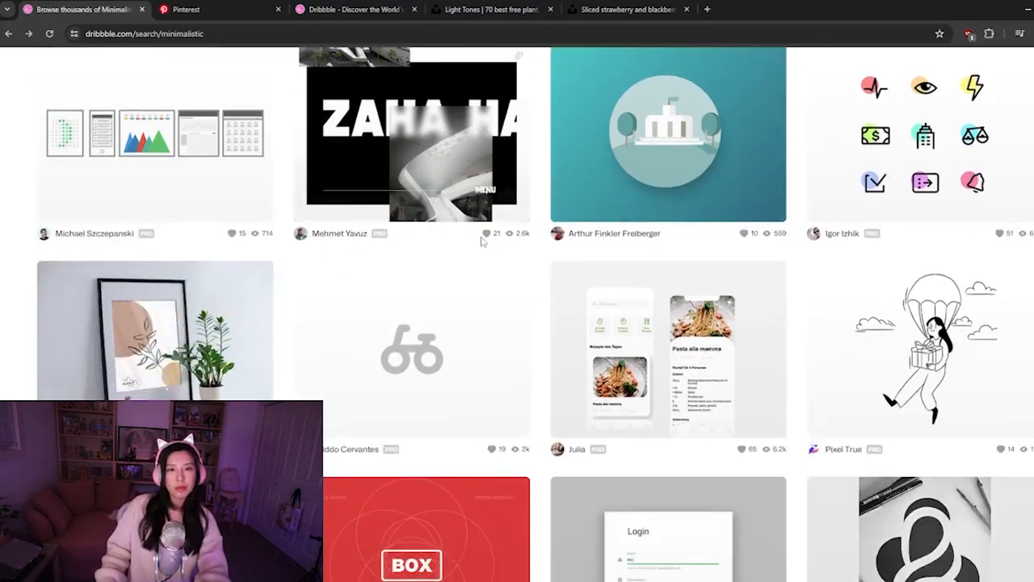
{"action": "scroll", "coordinate": [481, 241], "scroll_direction": "down", "scroll_amount": 3}
{"action": "scroll", "coordinate": [481, 267], "scroll_direction": "down", "scroll_amount": 3}
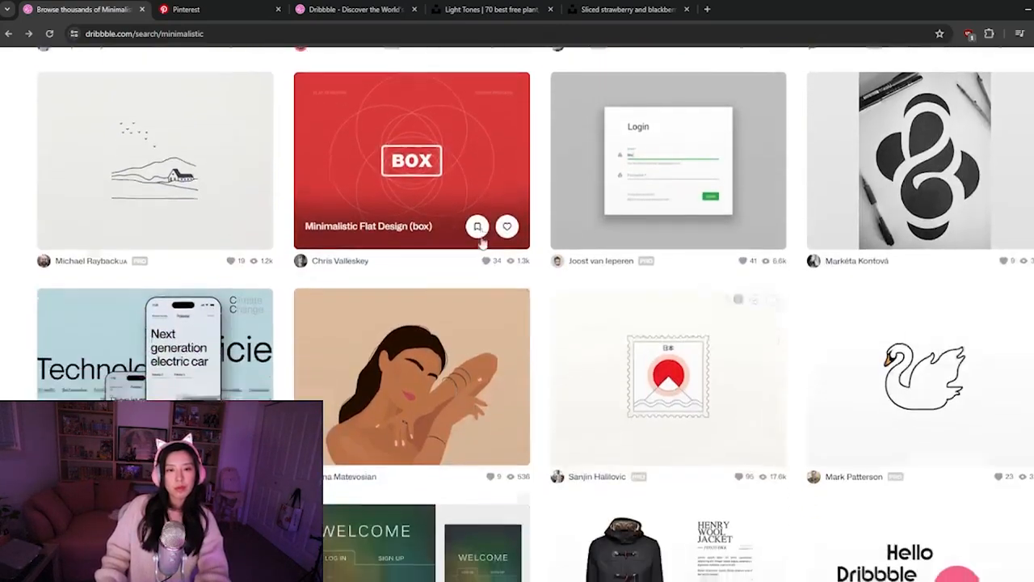
{"action": "scroll", "coordinate": [485, 298], "scroll_direction": "down", "scroll_amount": 3}
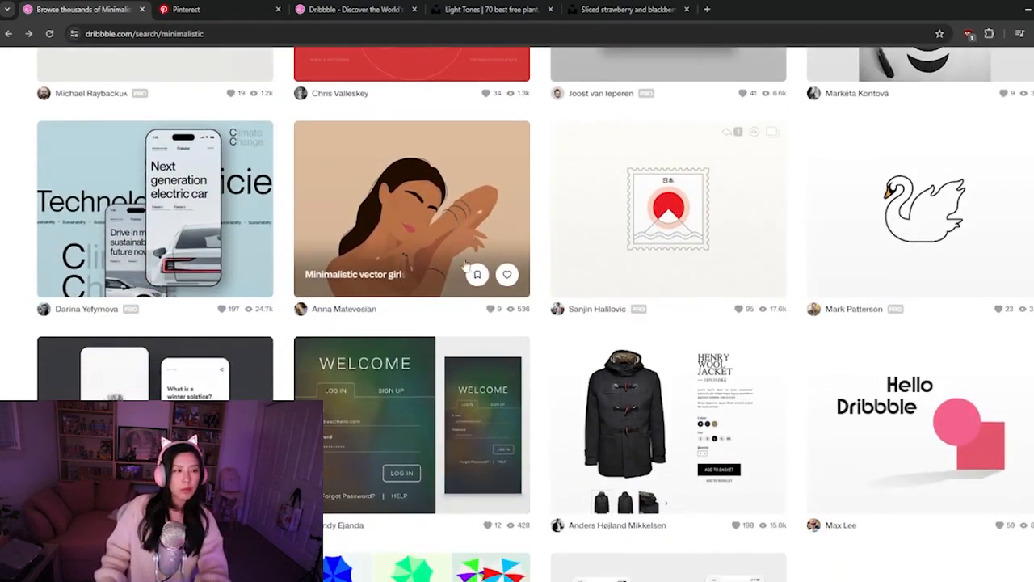
{"action": "scroll", "coordinate": [465, 304], "scroll_direction": "down", "scroll_amount": 2}
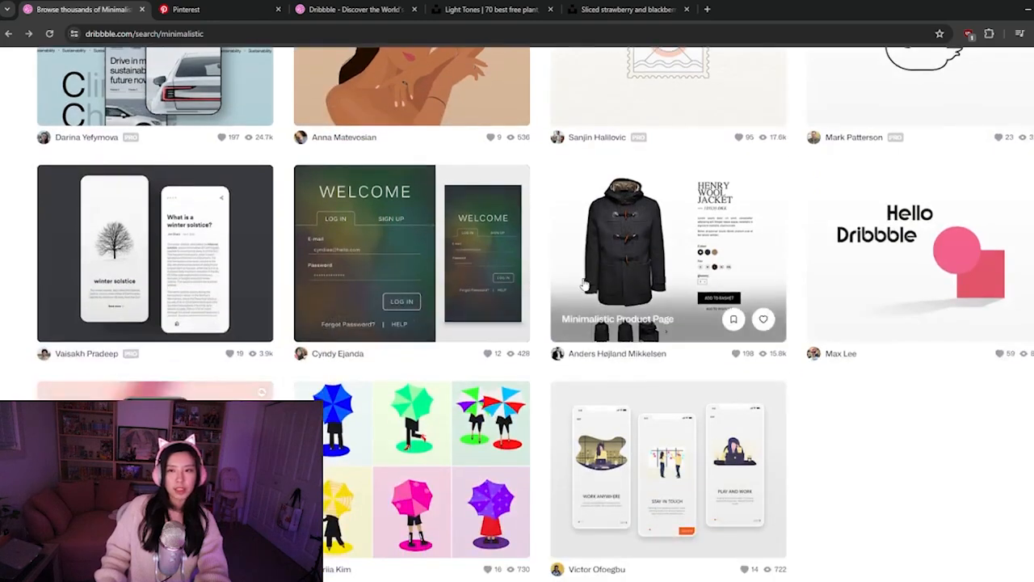
{"action": "scroll", "coordinate": [484, 307], "scroll_direction": "down", "scroll_amount": 3}
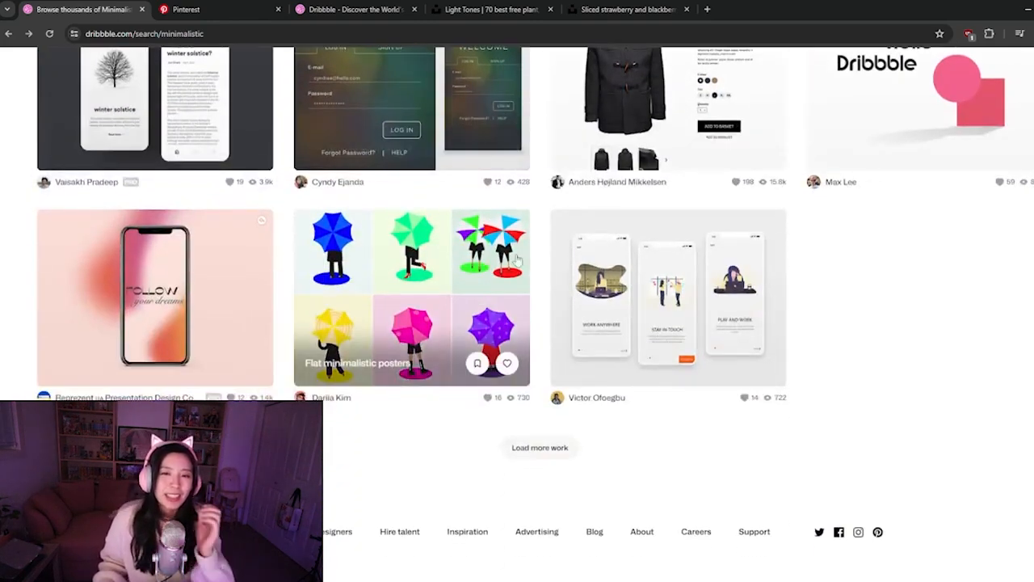
Load more minimalistic work on Dribbble and scan the added shots for website layouts combining images and headings
{"action": "left_click", "coordinate": [541, 448]}
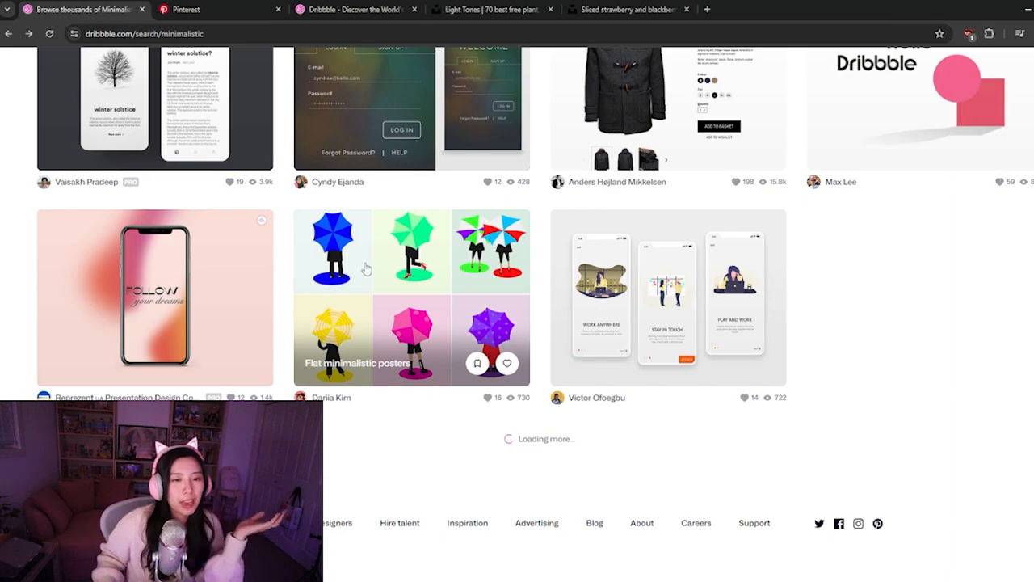
{"action": "scroll", "coordinate": [472, 265], "scroll_direction": "down", "scroll_amount": 3}
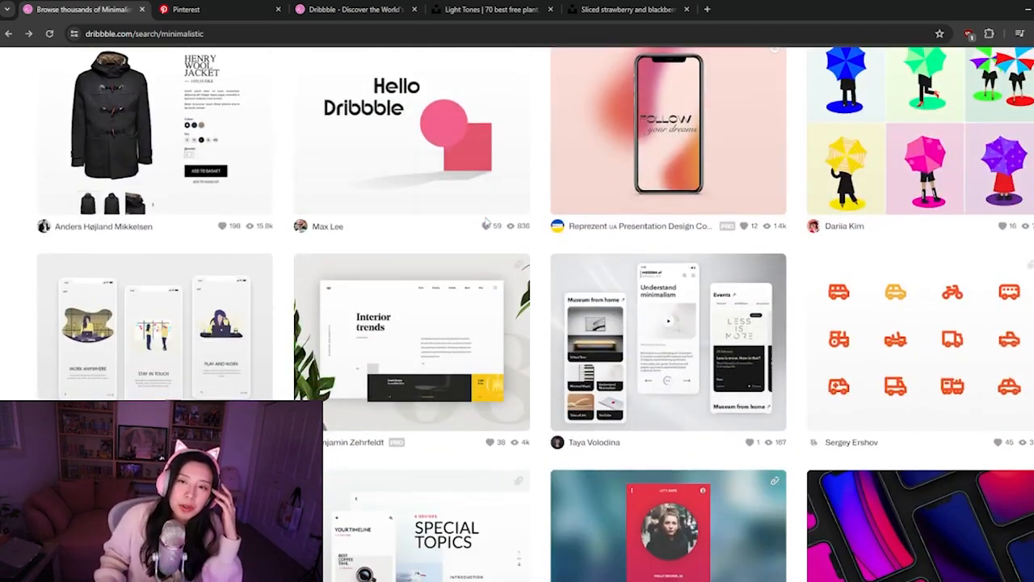
{"action": "scroll", "coordinate": [485, 220], "scroll_direction": "down", "scroll_amount": 3}
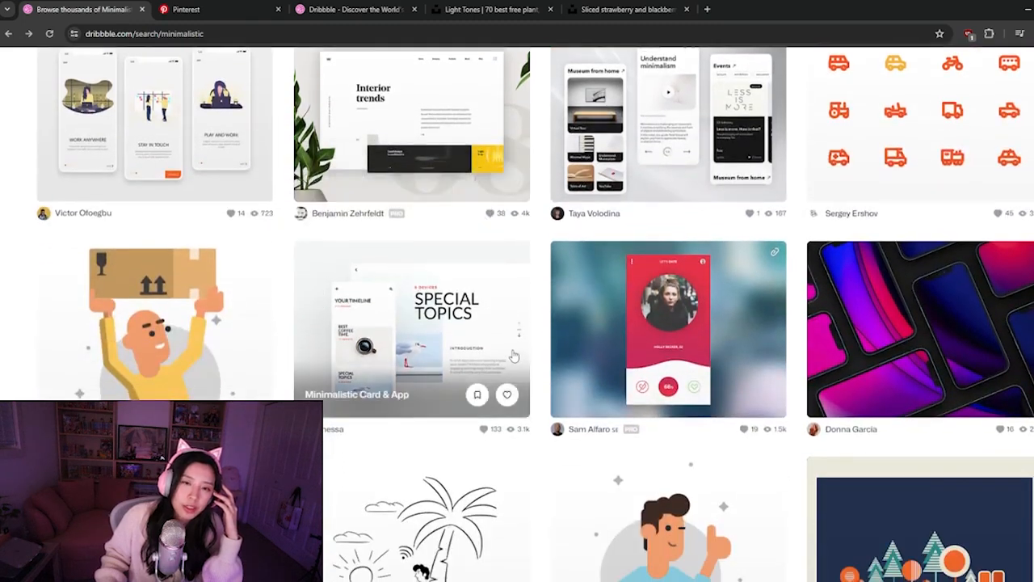
{"action": "scroll", "coordinate": [508, 355], "scroll_direction": "down", "scroll_amount": 2}
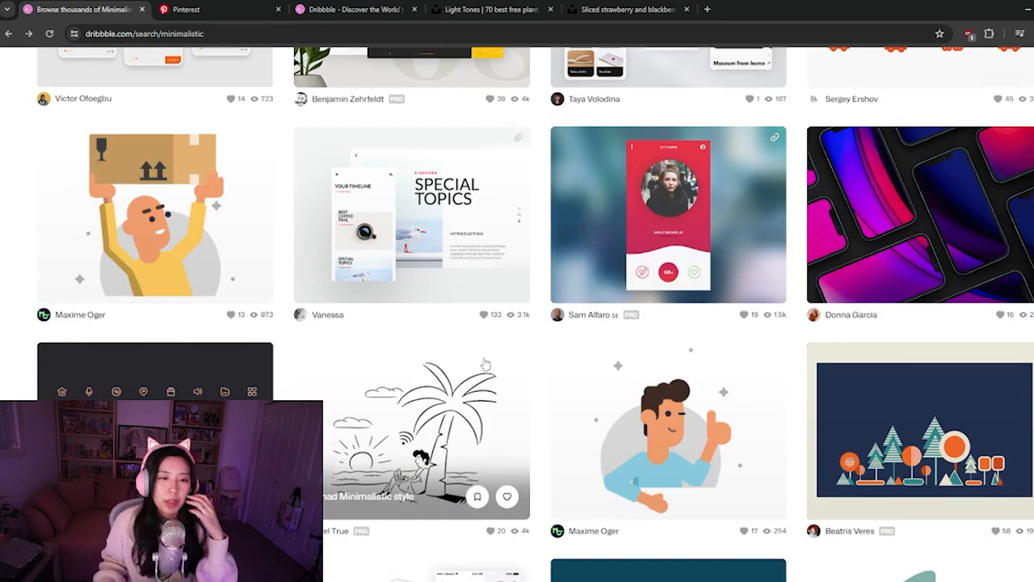
{"action": "scroll", "coordinate": [483, 365], "scroll_direction": "down", "scroll_amount": 1}
{"action": "scroll", "coordinate": [483, 364], "scroll_direction": "down", "scroll_amount": 4}
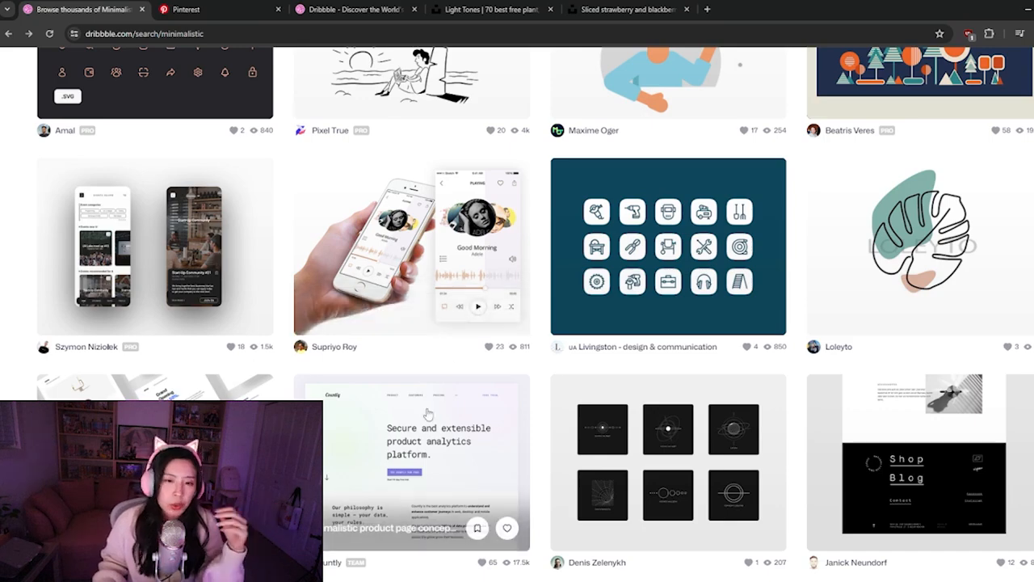
{"action": "scroll", "coordinate": [450, 334], "scroll_direction": "down", "scroll_amount": 2}
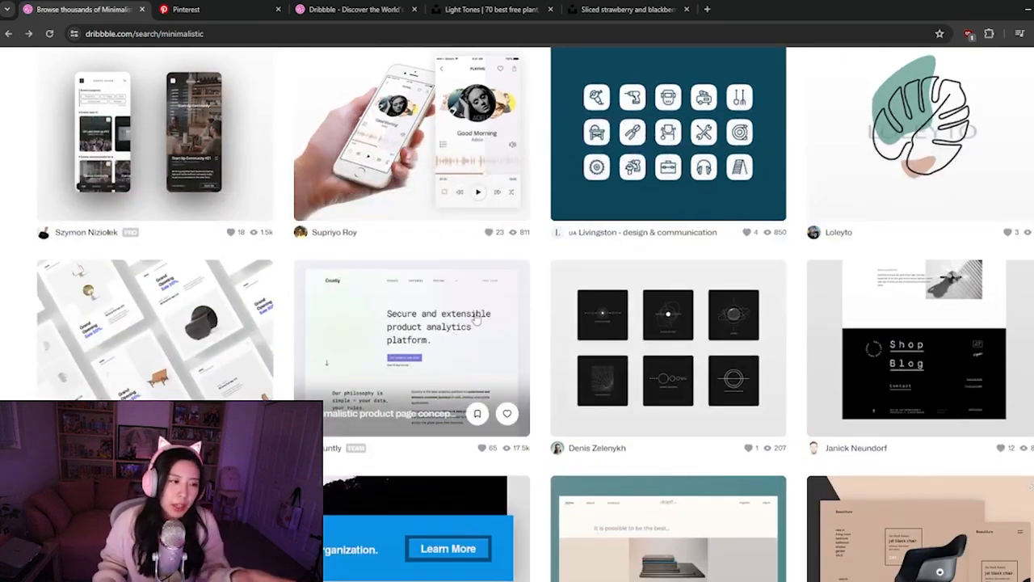
{"action": "scroll", "coordinate": [476, 307], "scroll_direction": "down", "scroll_amount": 1}
{"action": "scroll", "coordinate": [475, 297], "scroll_direction": "down", "scroll_amount": 4}
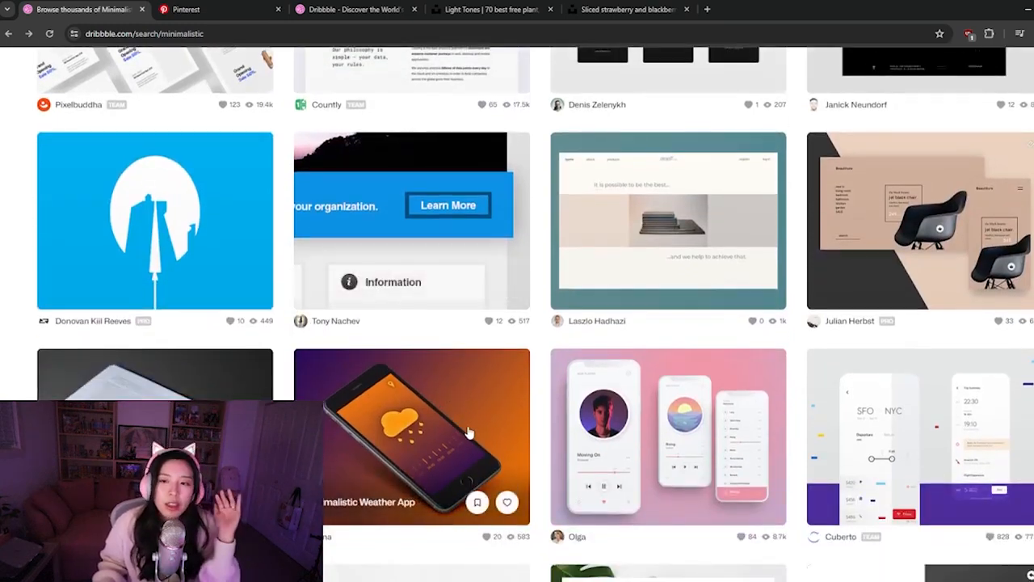
{"action": "scroll", "coordinate": [472, 432], "scroll_direction": "down", "scroll_amount": 2}
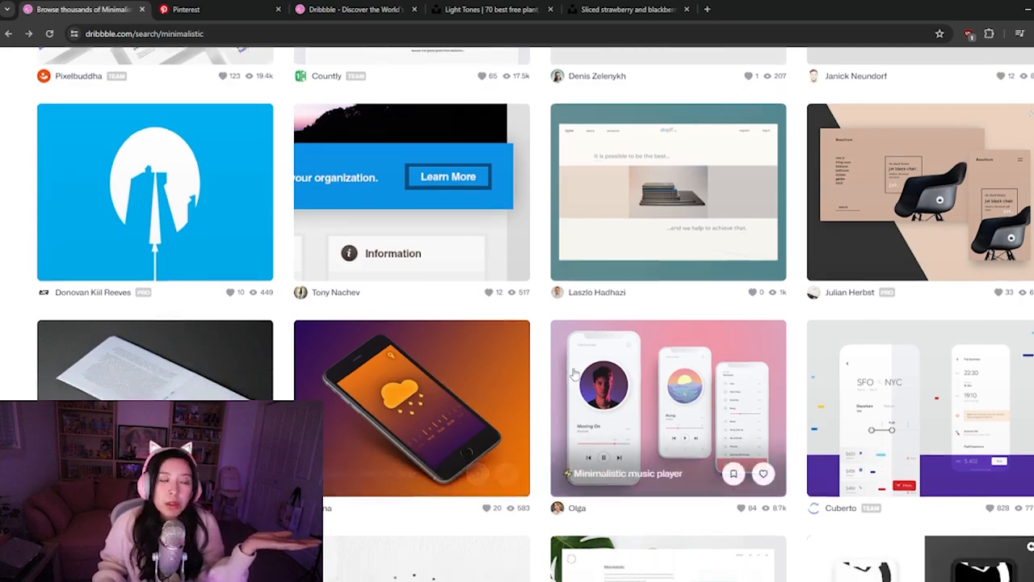
{"action": "scroll", "coordinate": [481, 430], "scroll_direction": "down", "scroll_amount": 1}
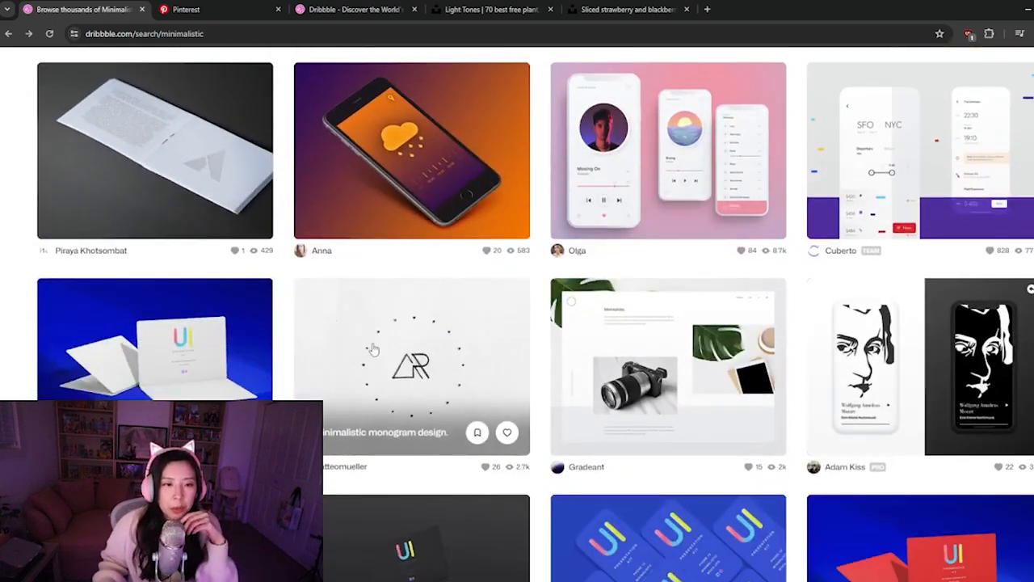
{"action": "scroll", "coordinate": [372, 349], "scroll_direction": "down", "scroll_amount": 2}
{"action": "scroll", "coordinate": [376, 349], "scroll_direction": "down", "scroll_amount": 3}
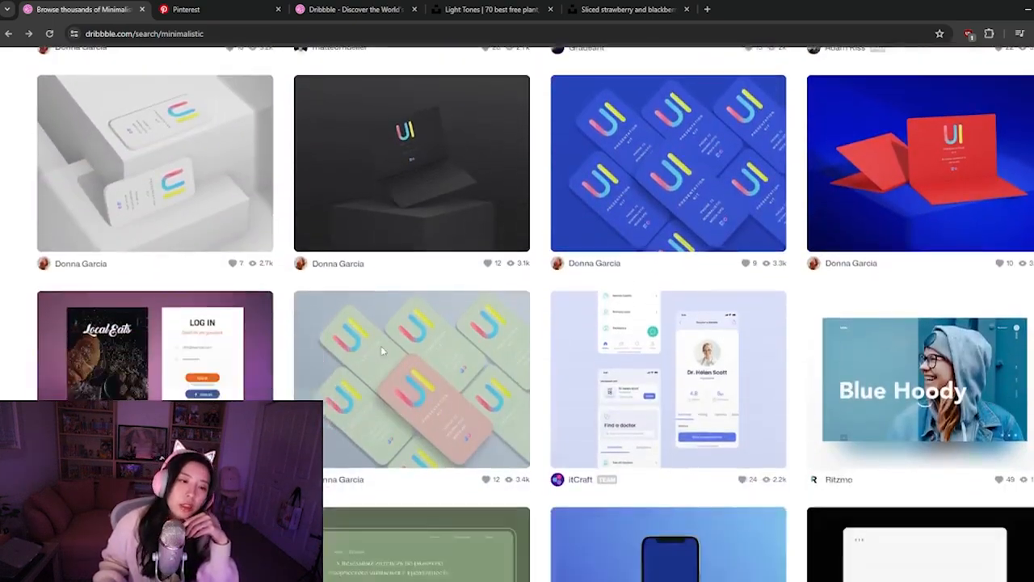
{"action": "scroll", "coordinate": [383, 349], "scroll_direction": "down", "scroll_amount": 7}
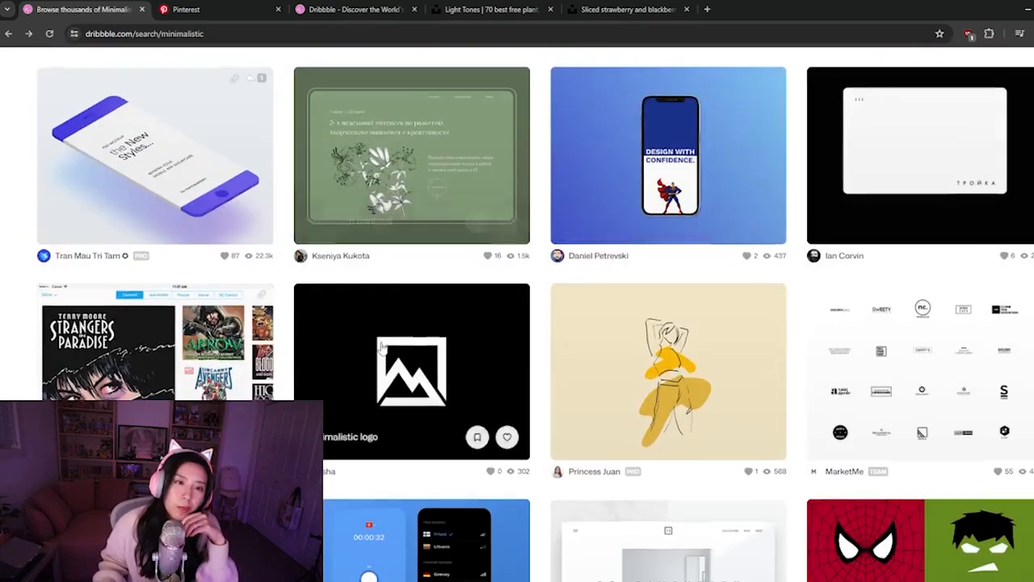
{"action": "scroll", "coordinate": [383, 349], "scroll_direction": "down", "scroll_amount": 1}
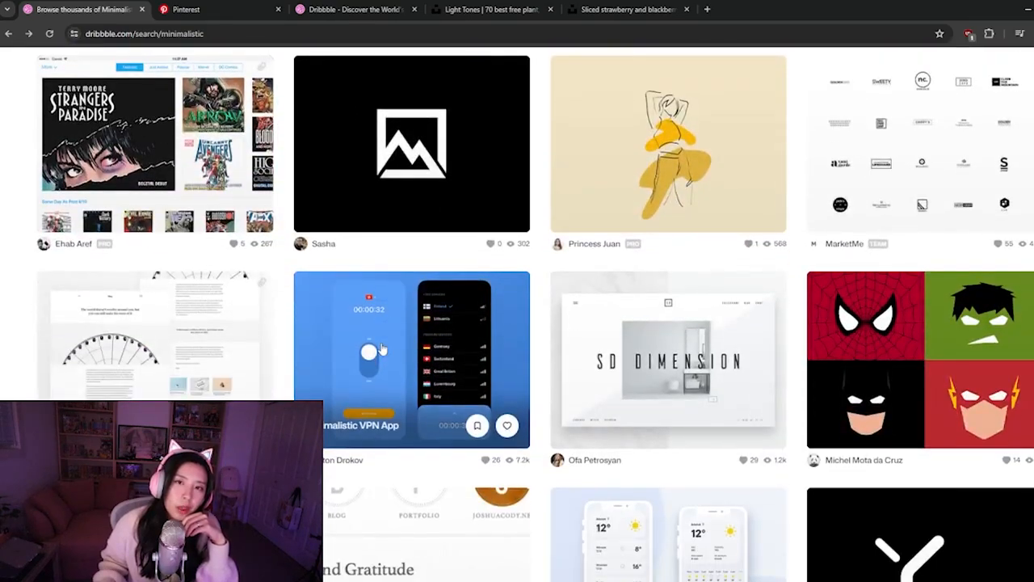
{"action": "scroll", "coordinate": [383, 349], "scroll_direction": "down", "scroll_amount": 1}
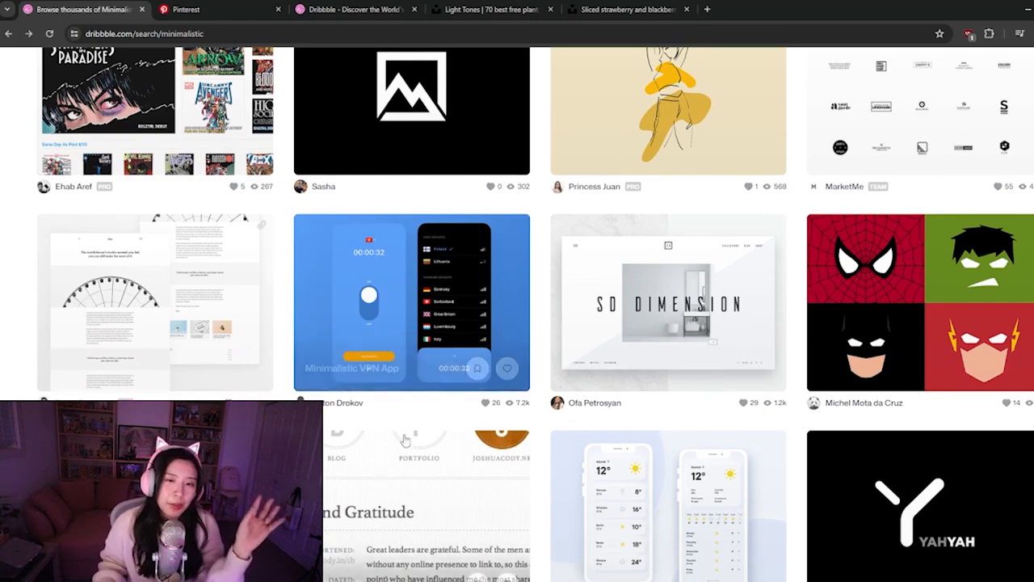
Open the SD Dimension furniture website shot, examine how its heading overlaps the central photo, and close it
{"action": "left_click", "coordinate": [665, 312]}
{"action": "scroll", "coordinate": [209, 348], "scroll_direction": "down", "scroll_amount": 2}
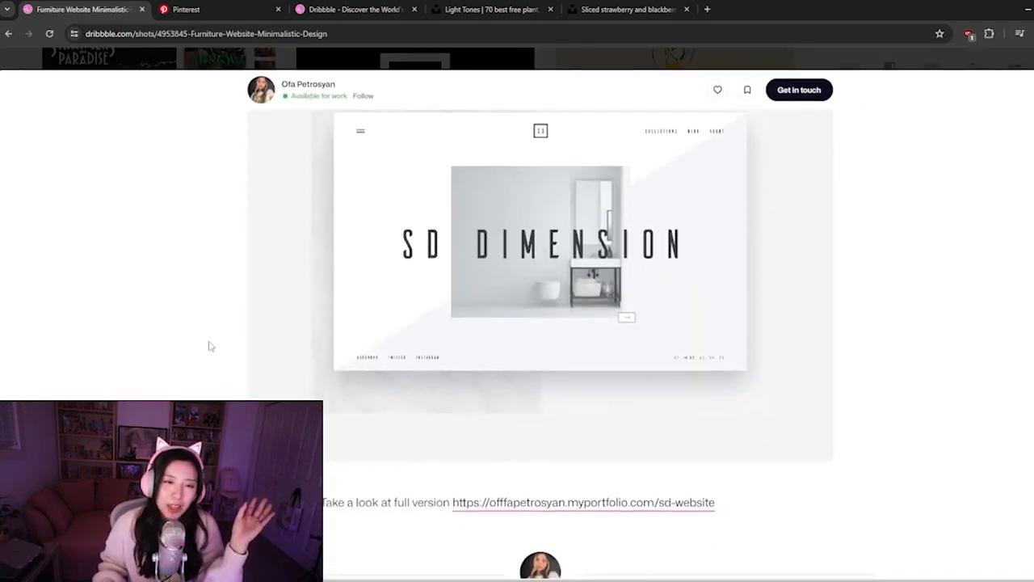
{"action": "scroll", "coordinate": [208, 346], "scroll_direction": "up", "scroll_amount": 1}
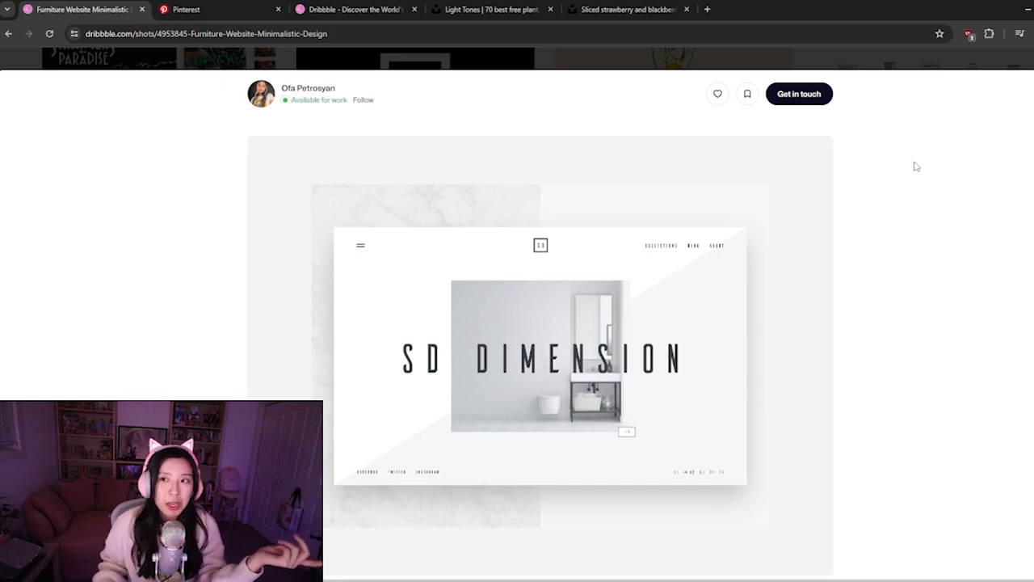
{"action": "left_click", "coordinate": [1033, 59]}
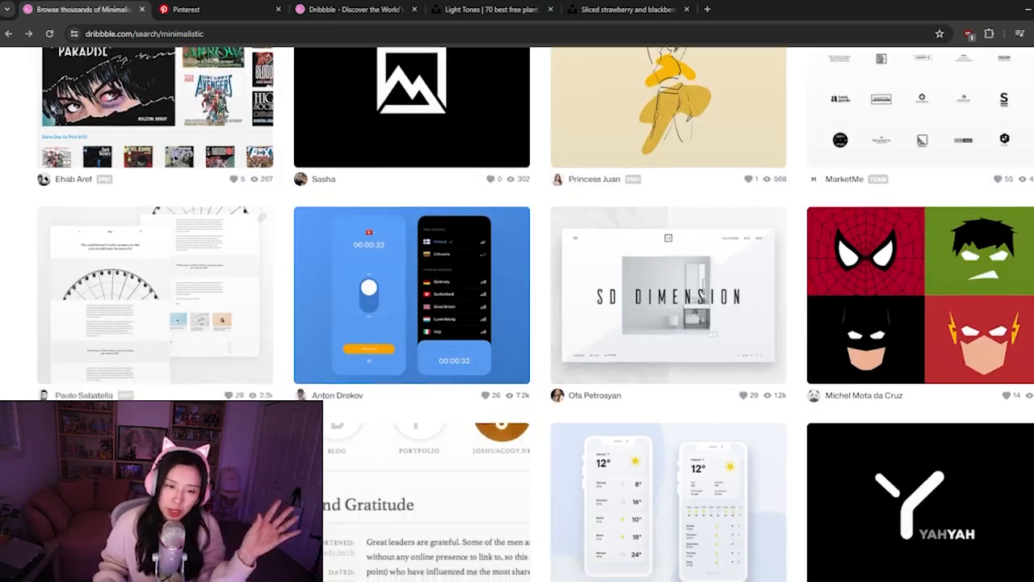
Browse the minimalistic shots below SD Dimension to the end of the results and load another batch
{"action": "scroll", "coordinate": [535, 314], "scroll_direction": "down", "scroll_amount": 3}
{"action": "scroll", "coordinate": [535, 314], "scroll_direction": "down", "scroll_amount": 2}
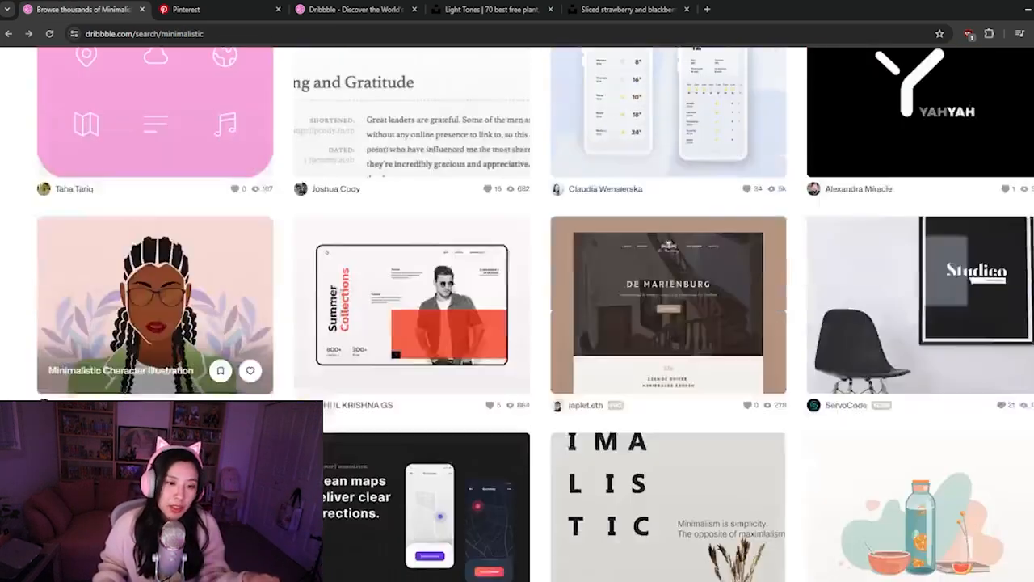
{"action": "scroll", "coordinate": [534, 314], "scroll_direction": "down", "scroll_amount": 1}
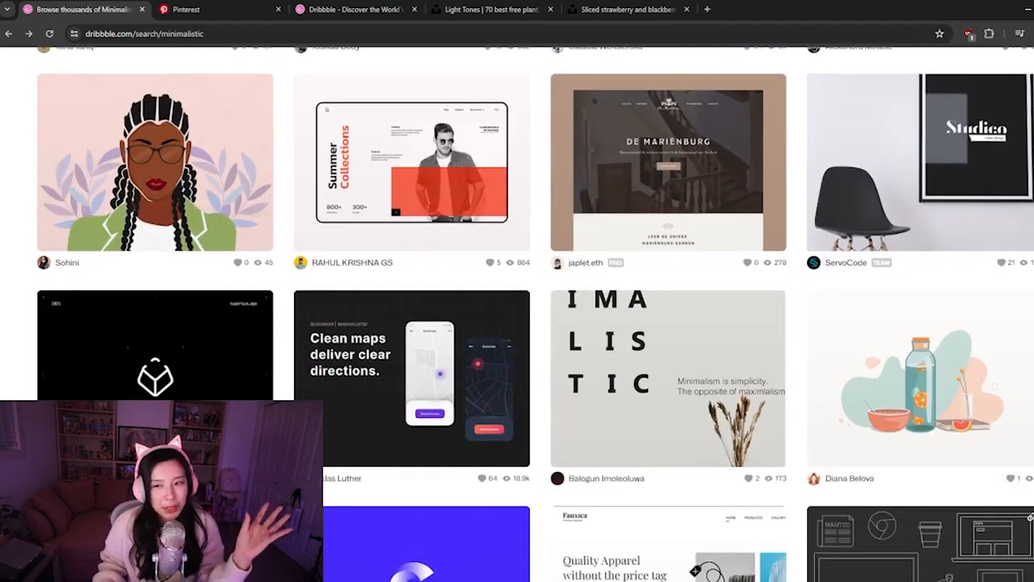
{"action": "scroll", "coordinate": [251, 315], "scroll_direction": "down", "scroll_amount": 6}
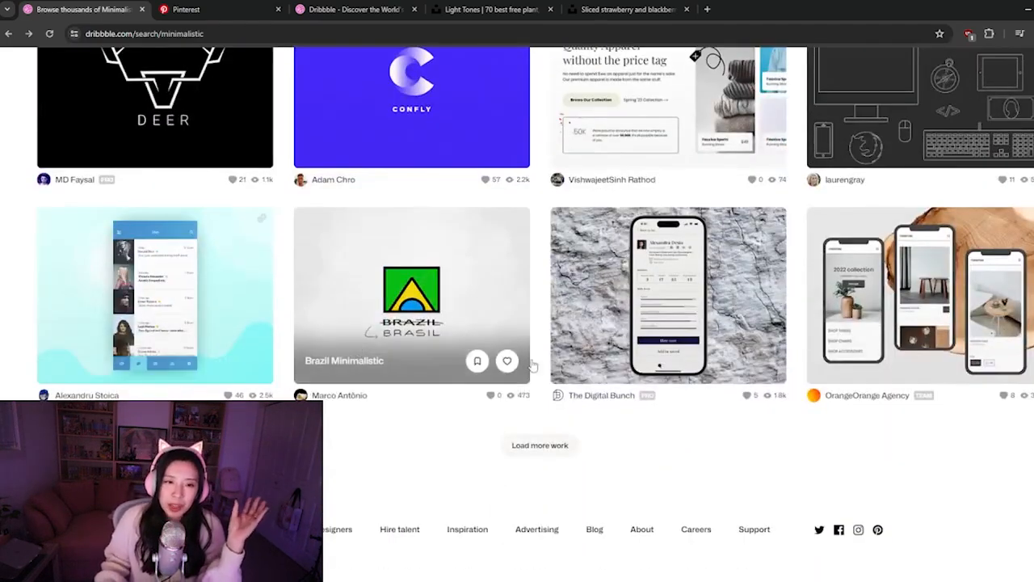
{"action": "left_click", "coordinate": [554, 441]}
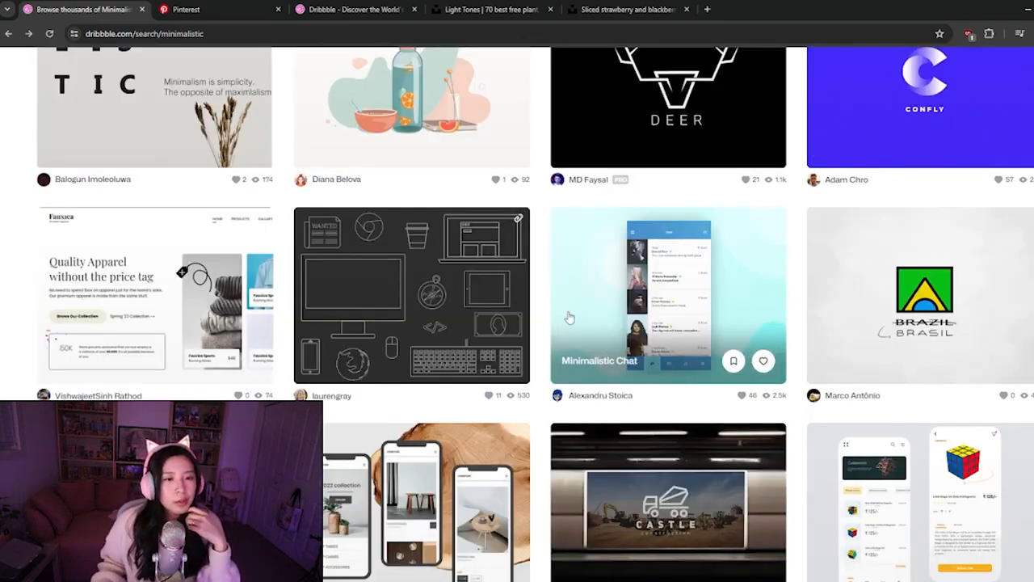
Browse a little further through the minimalistic shots, switch to Figma, and duplicate the Desktop frame's picnic heading above the original
{"action": "scroll", "coordinate": [567, 321], "scroll_direction": "down", "scroll_amount": 6}
{"action": "scroll", "coordinate": [570, 317], "scroll_direction": "down", "scroll_amount": 4}
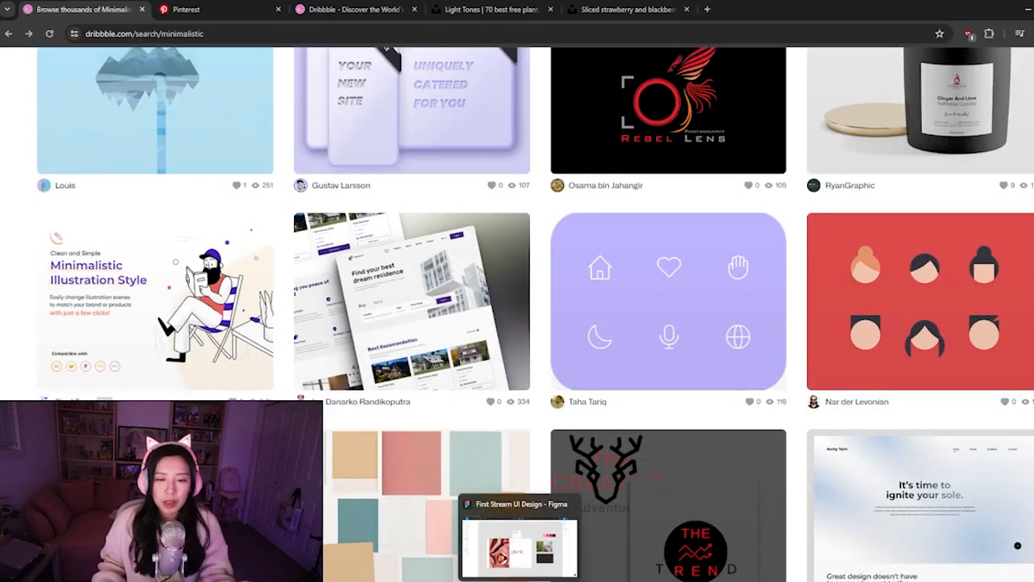
{"action": "left_click", "coordinate": [520, 539]}
{"action": "left_click", "coordinate": [558, 356]}
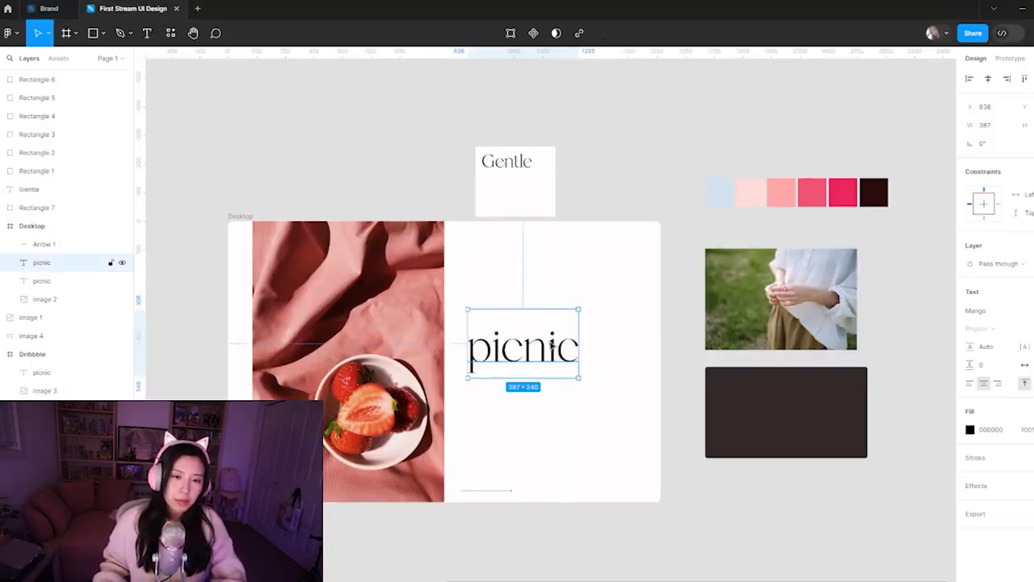
{"action": "left_click_drag", "start_coordinate": [552, 355], "coordinate": [553, 290]}
Replace the text of the upper picnic heading copy with "home"
{"action": "scroll", "coordinate": [549, 285], "scroll_direction": "up", "scroll_amount": 3}
{"action": "double_click", "coordinate": [535, 283]}
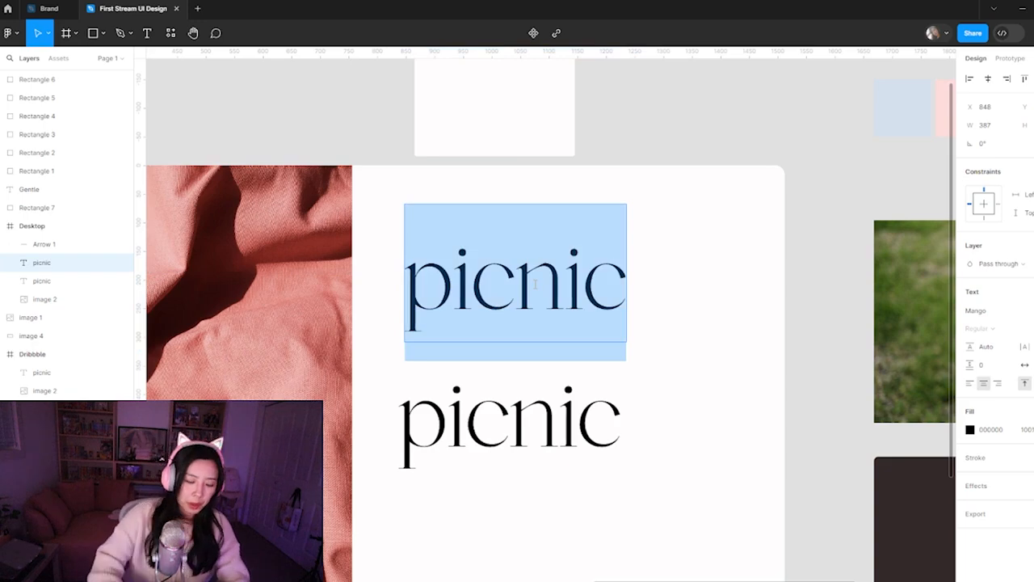
{"action": "type", "text": "home"}
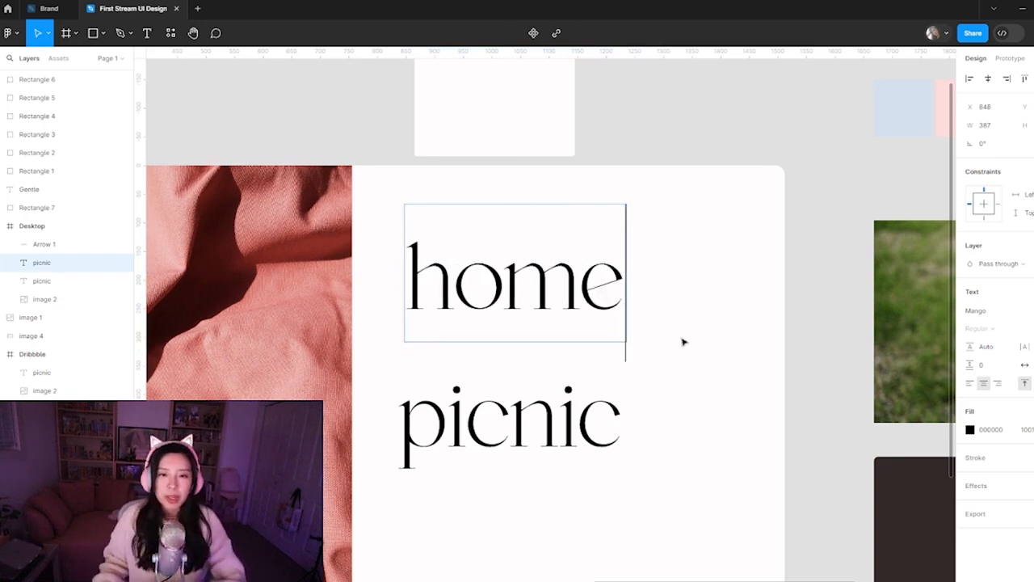
{"action": "key", "text": "Escape"}
Position the home heading above picnic, offset slightly to its right, at about X 859 and Y 44 in the Desktop frame
{"action": "left_click_drag", "start_coordinate": [570, 306], "coordinate": [599, 283]}
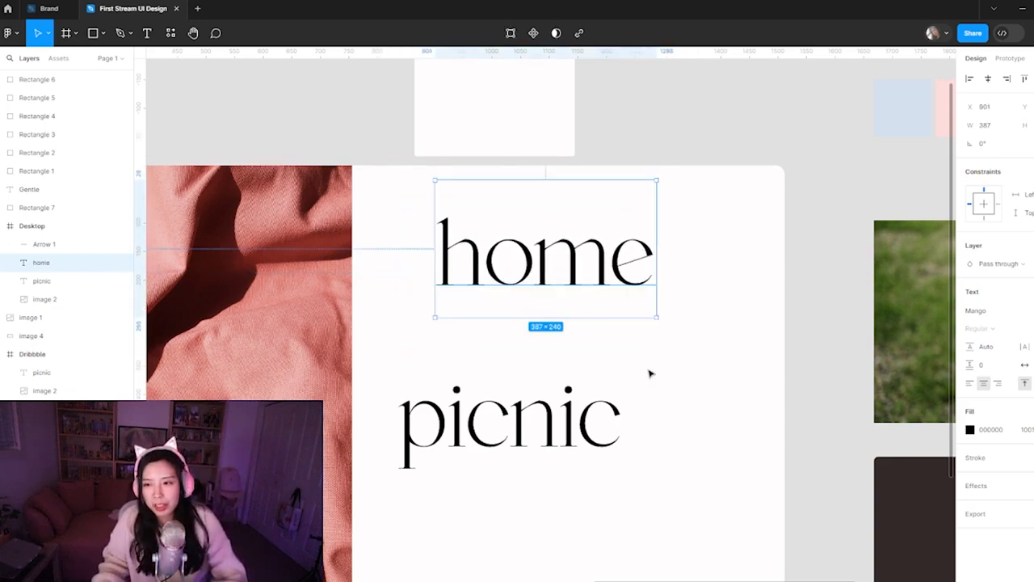
{"action": "key", "text": "ctrl+minus"}
{"action": "left_click_drag", "start_coordinate": [595, 342], "coordinate": [619, 369]}
{"action": "left_click_drag", "start_coordinate": [551, 323], "coordinate": [540, 329]}
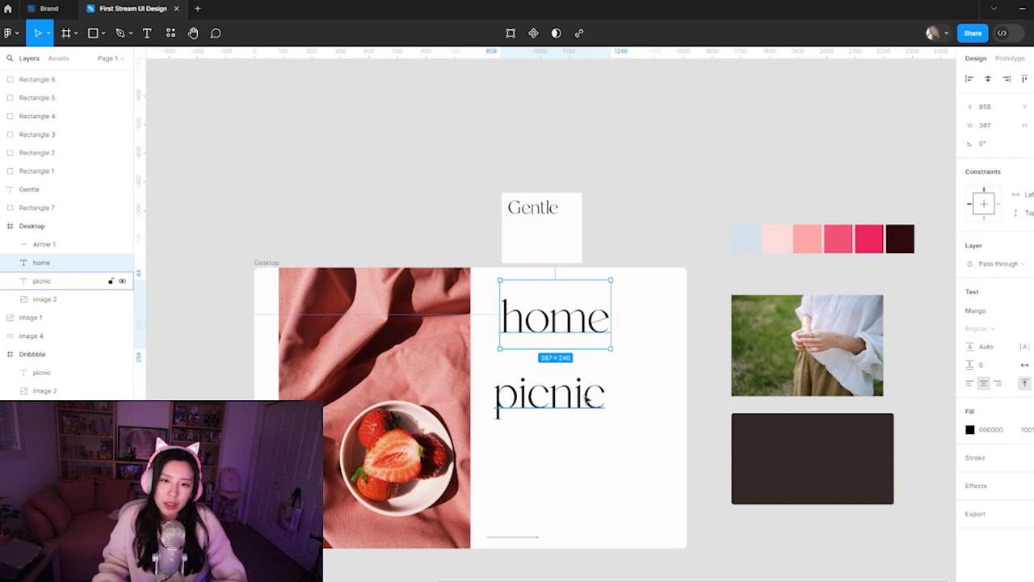
{"action": "scroll", "coordinate": [588, 391], "scroll_direction": "up", "scroll_amount": 5}
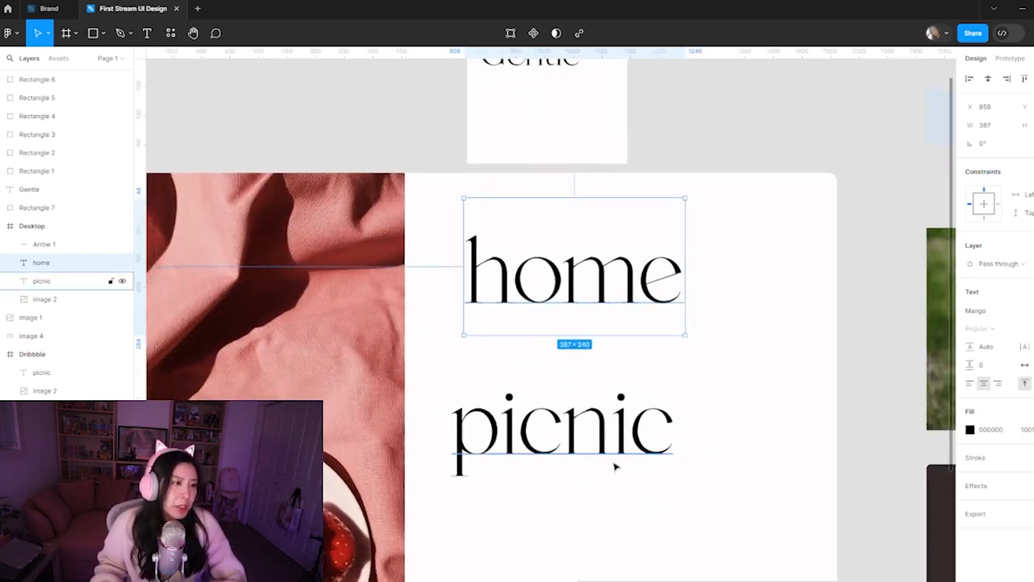
{"action": "left_click_drag", "start_coordinate": [558, 506], "coordinate": [661, 443]}
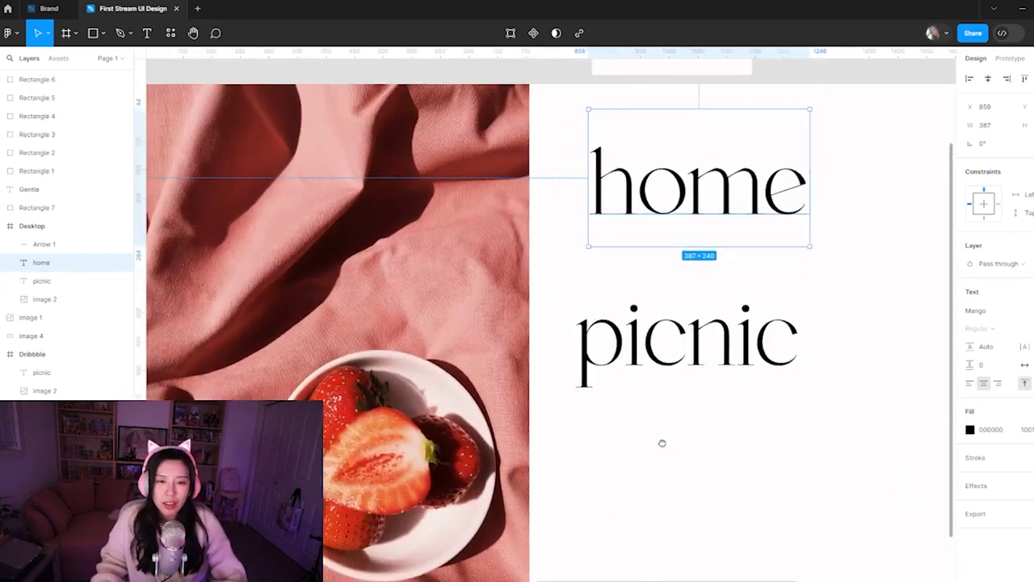
{"action": "scroll", "coordinate": [662, 443], "scroll_direction": "down", "scroll_amount": 5}
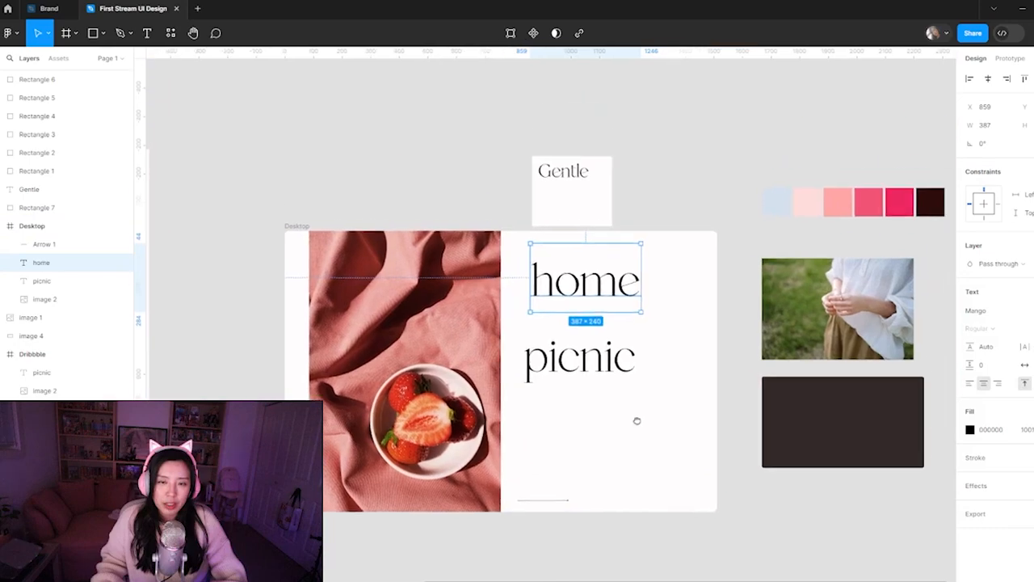
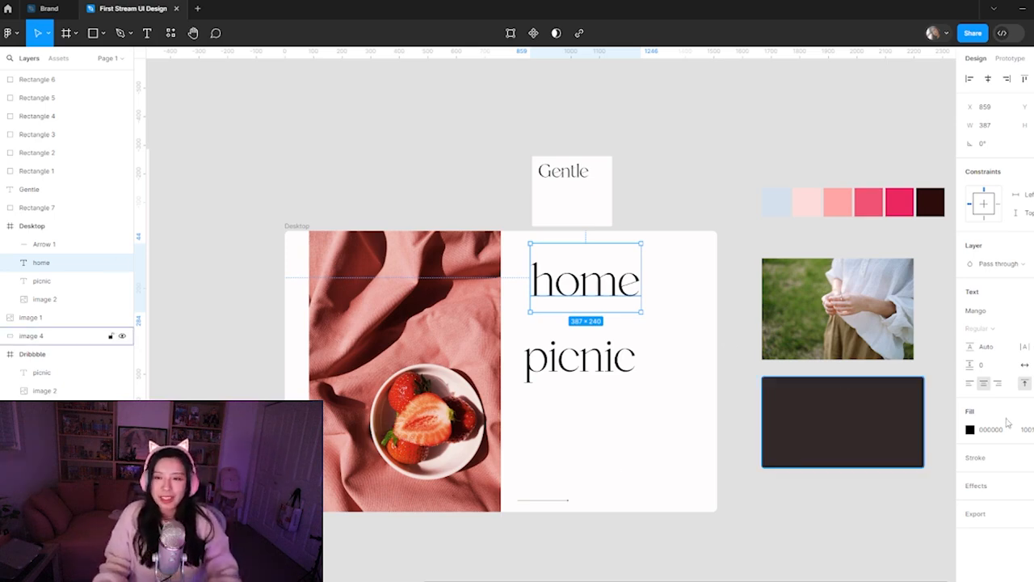
Shrink the home heading above picnic to small navigation-label size and fit its text box tightly around the text
{"action": "key", "text": "shift+Down"}
{"action": "key", "text": "shift+Down"}
{"action": "key", "text": "shift+Down"}
{"action": "key", "text": "shift+Down"}
{"action": "key", "text": "shift+Down"}
{"action": "key", "text": "shift+Down"}
{"action": "key", "text": "shift+Down"}
{"action": "key", "text": "shift+Down"}
{"action": "key", "text": "shift+Down"}
{"action": "key", "text": "shift+Down"}
{"action": "key", "text": "shift+Down"}
{"action": "key", "text": "shift+Down"}
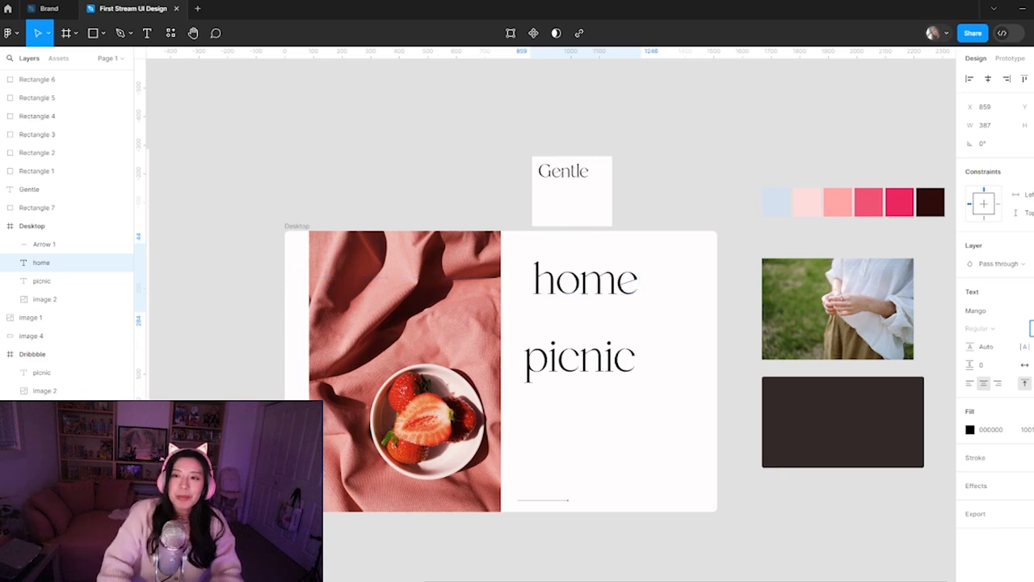
{"action": "key", "text": "shift+Down"}
{"action": "key", "text": "shift+Down"}
{"action": "key", "text": "shift+Down"}
{"action": "key", "text": "shift+Down"}
{"action": "key", "text": "shift+Down"}
{"action": "key", "text": "shift+Down"}
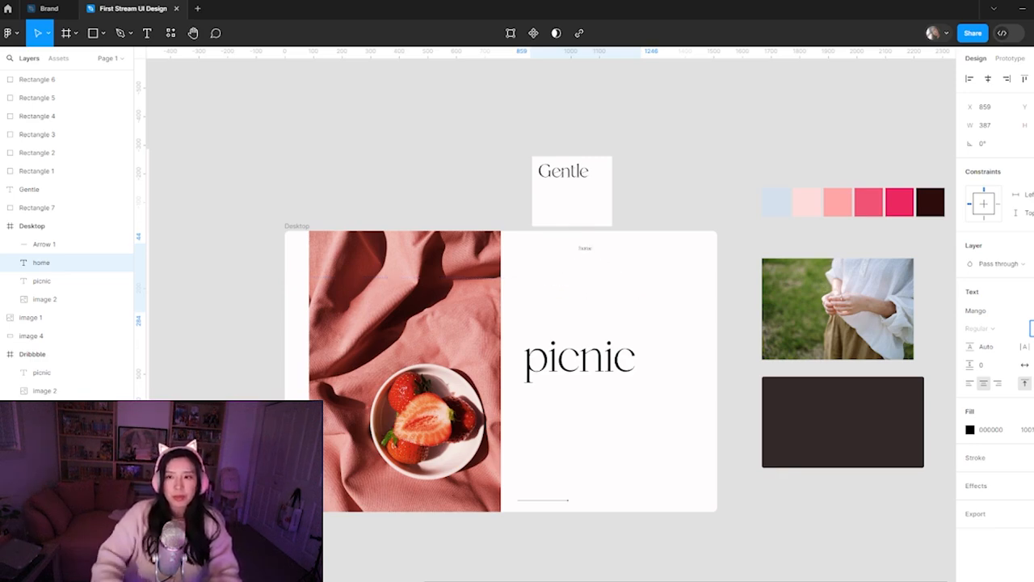
{"action": "left_click", "coordinate": [649, 197]}
{"action": "left_click", "coordinate": [583, 267]}
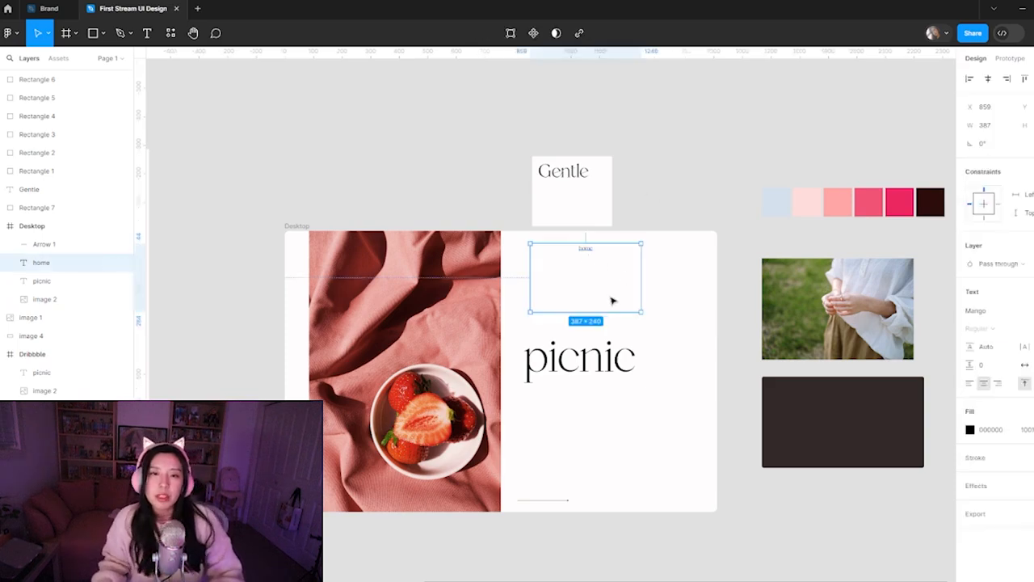
{"action": "double_click", "coordinate": [642, 271]}
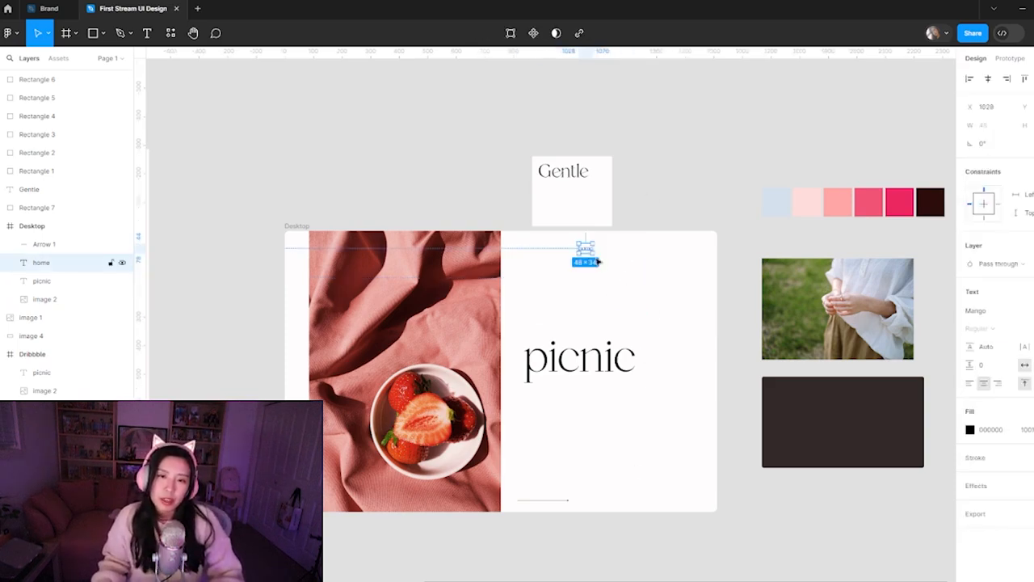
Reduce the home label further to about 36 × 25 and move it to about X 1095, Y 21 in the Desktop frame
{"action": "scroll", "coordinate": [619, 272], "scroll_direction": "up", "scroll_amount": 6}
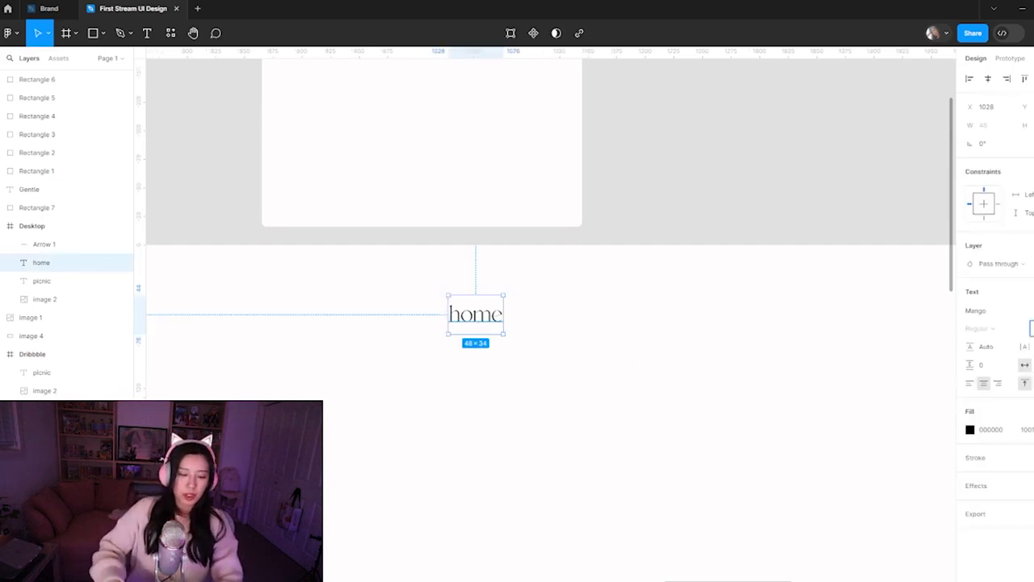
{"action": "key", "text": "Return"}
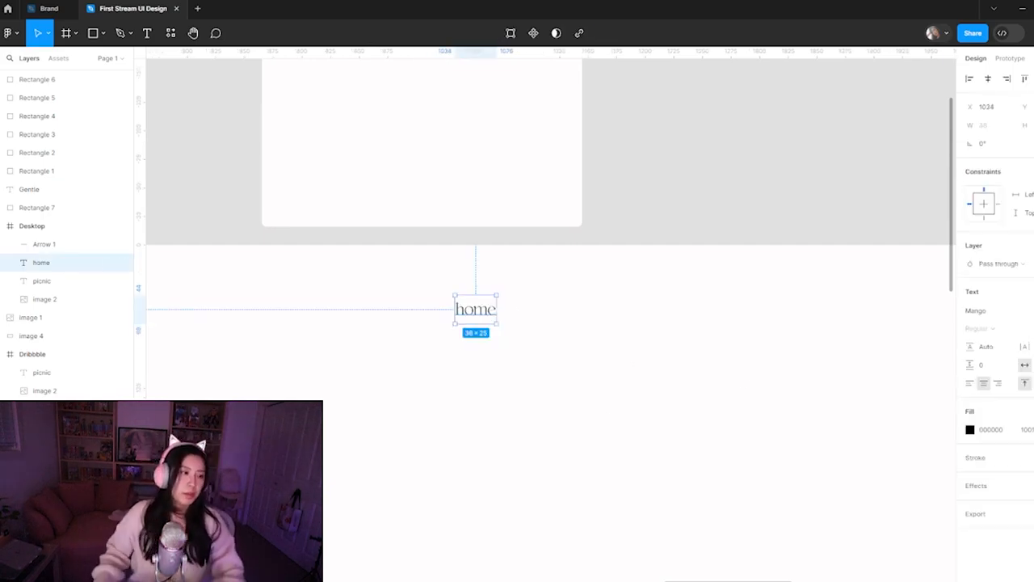
{"action": "left_click", "coordinate": [621, 409]}
{"action": "left_click", "coordinate": [476, 309]}
{"action": "left_click_drag", "start_coordinate": [477, 313], "coordinate": [547, 288]}
{"action": "key", "text": "ctrl+minus"}
{"action": "key", "text": "ctrl+minus"}
{"action": "left_click_drag", "start_coordinate": [562, 369], "coordinate": [581, 298]}
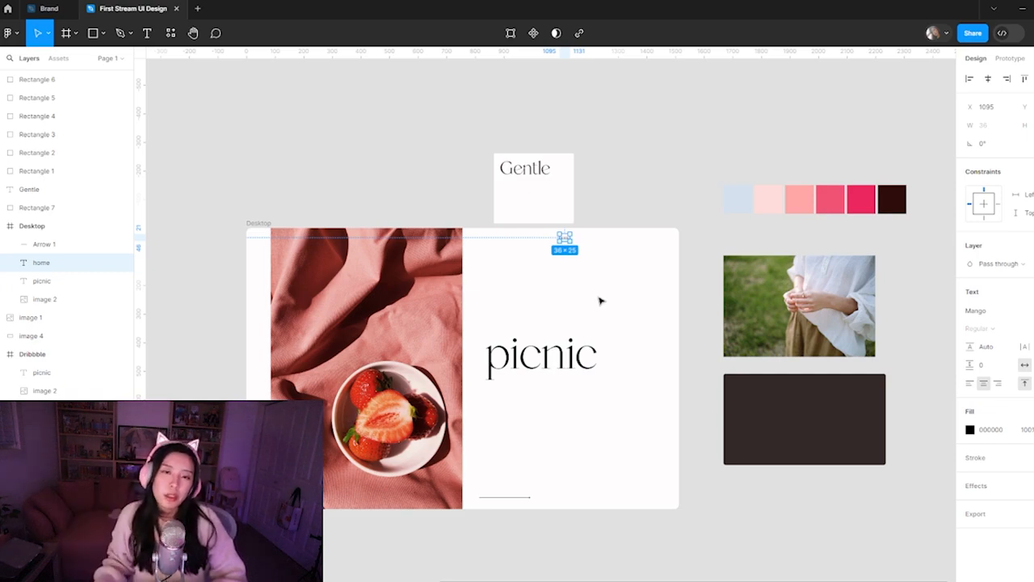
Duplicate the home label three times to its right, forming an evenly spaced navigation row with 75 px steps
{"action": "left_click", "coordinate": [596, 277]}
{"action": "left_click", "coordinate": [563, 240]}
{"action": "key", "text": "z"}
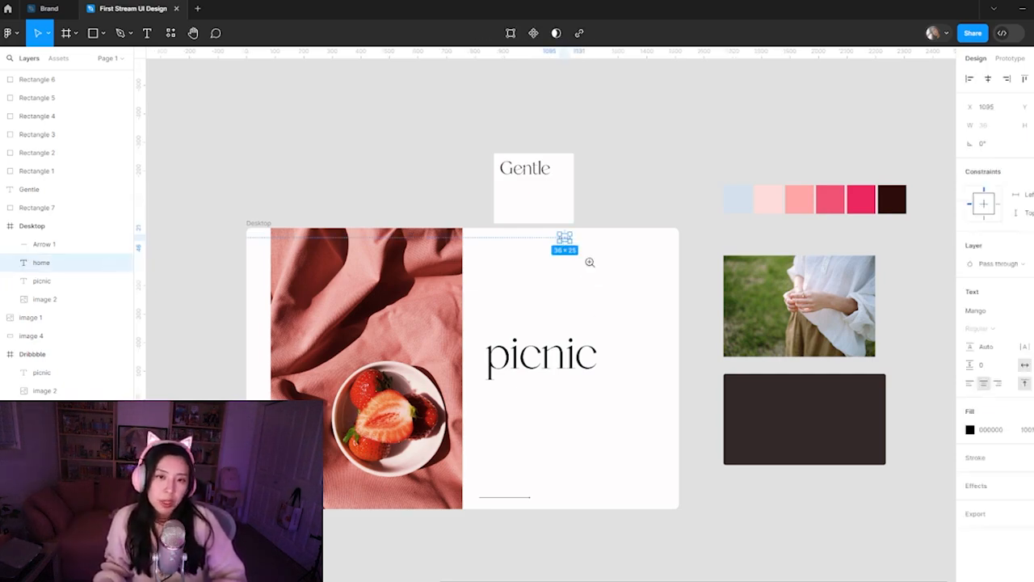
{"action": "left_click", "coordinate": [590, 262]}
{"action": "left_click_drag", "start_coordinate": [540, 219], "coordinate": [583, 220]}
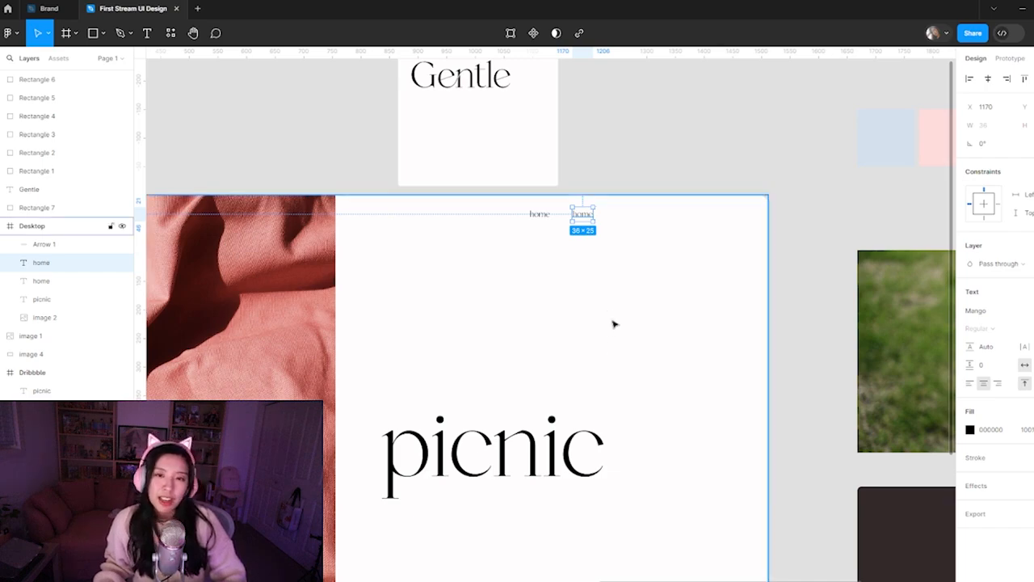
{"action": "key", "text": "ctrl+d"}
{"action": "key", "text": "ctrl+d"}
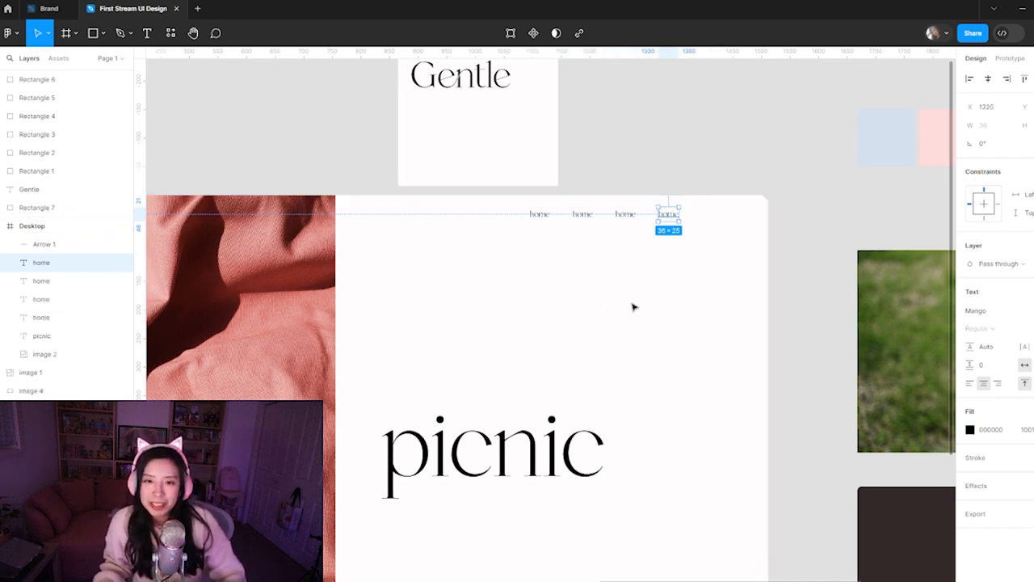
{"action": "left_click", "coordinate": [689, 295]}
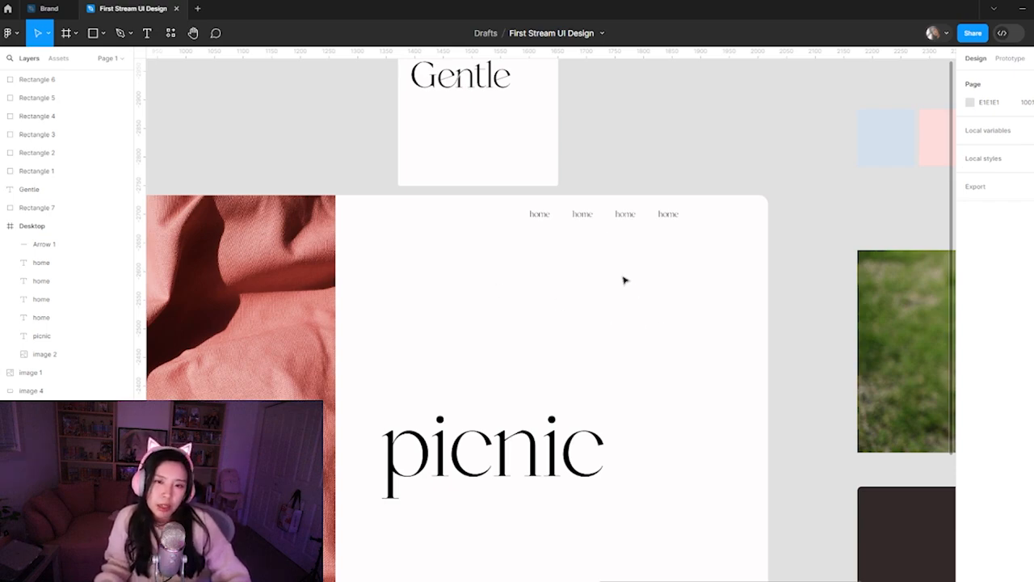
Replace the text of the second navigation label with "shop" and the last one with "contact us"
{"action": "double_click", "coordinate": [593, 220]}
{"action": "type", "text": "shop"}
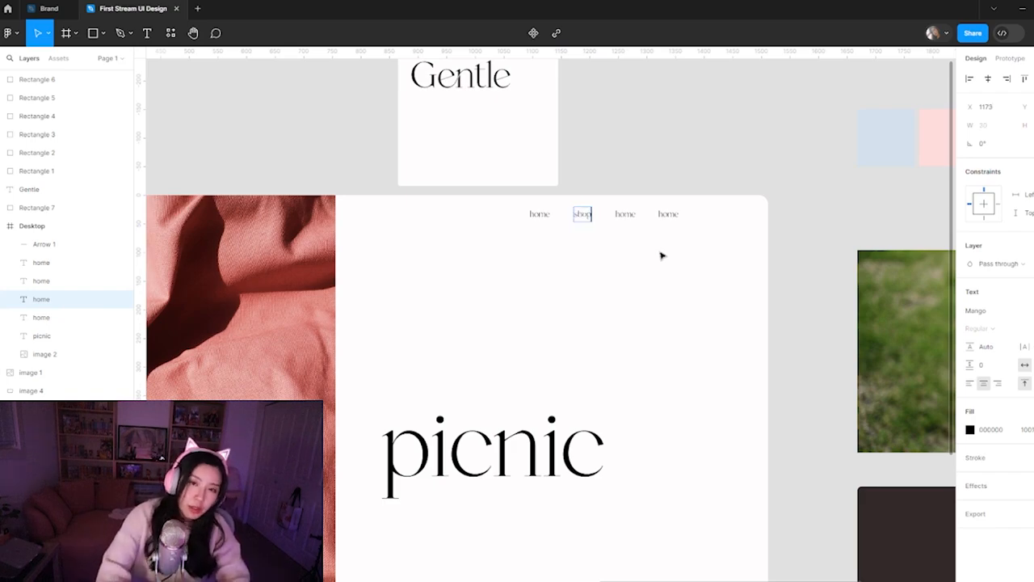
{"action": "key", "text": "Escape"}
{"action": "double_click", "coordinate": [669, 214]}
{"action": "type", "text": "c"}
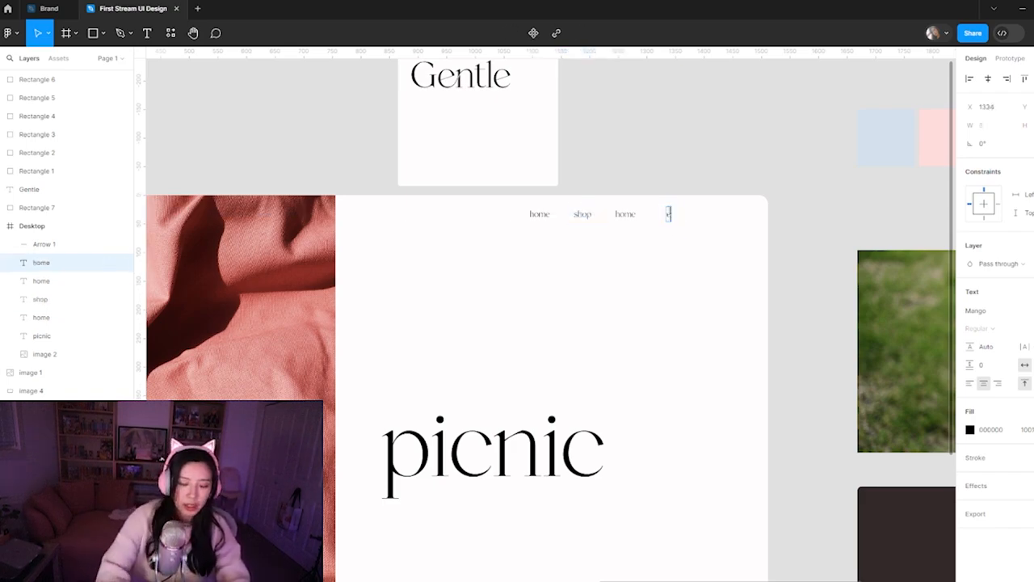
{"action": "type", "text": "ontact us"}
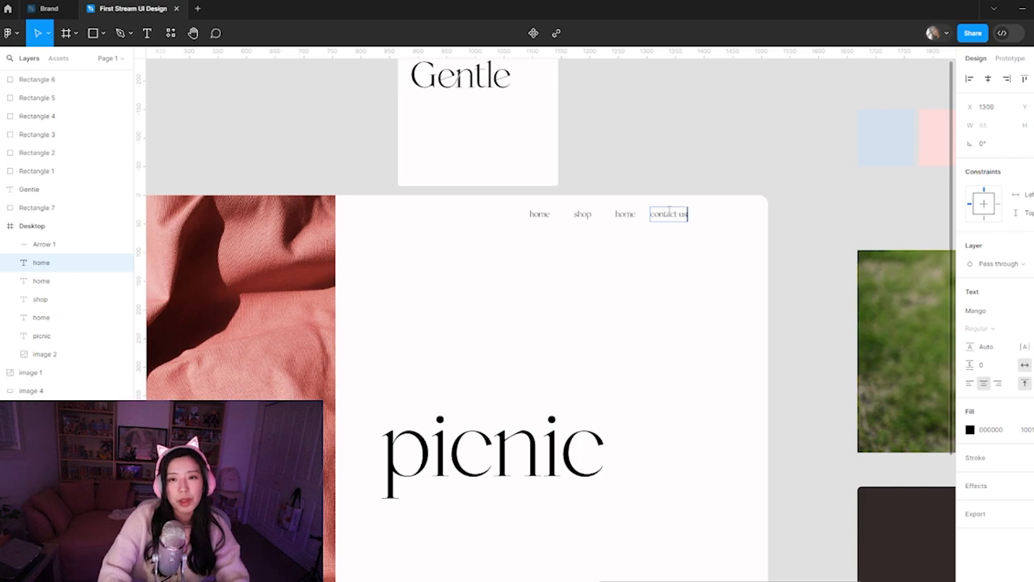
{"action": "key", "text": "Escape"}
{"action": "scroll", "coordinate": [612, 327], "scroll_direction": "down", "scroll_amount": 5}
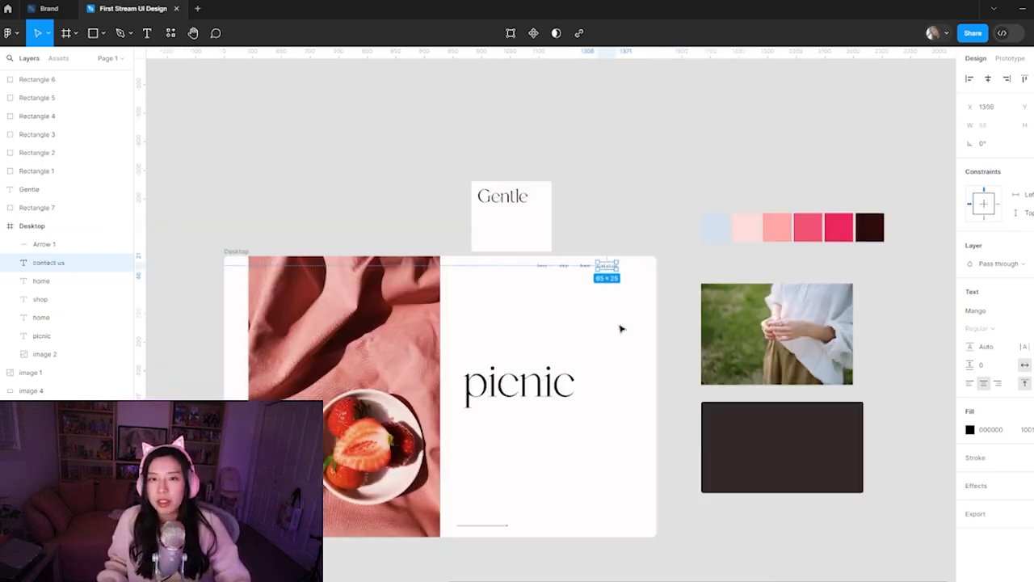
{"action": "left_click", "coordinate": [676, 275]}
Paste the Instagram icon image onto the canvas and place it above the Desktop frame, beside the Gentle card
{"action": "left_click", "coordinate": [362, 453]}
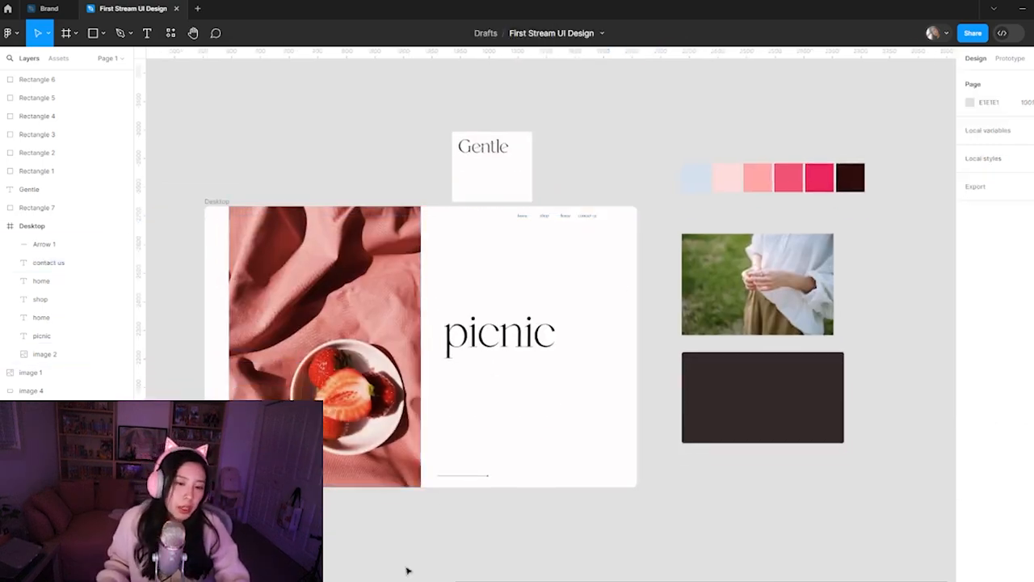
{"action": "mouse_move", "coordinate": [416, 580]}
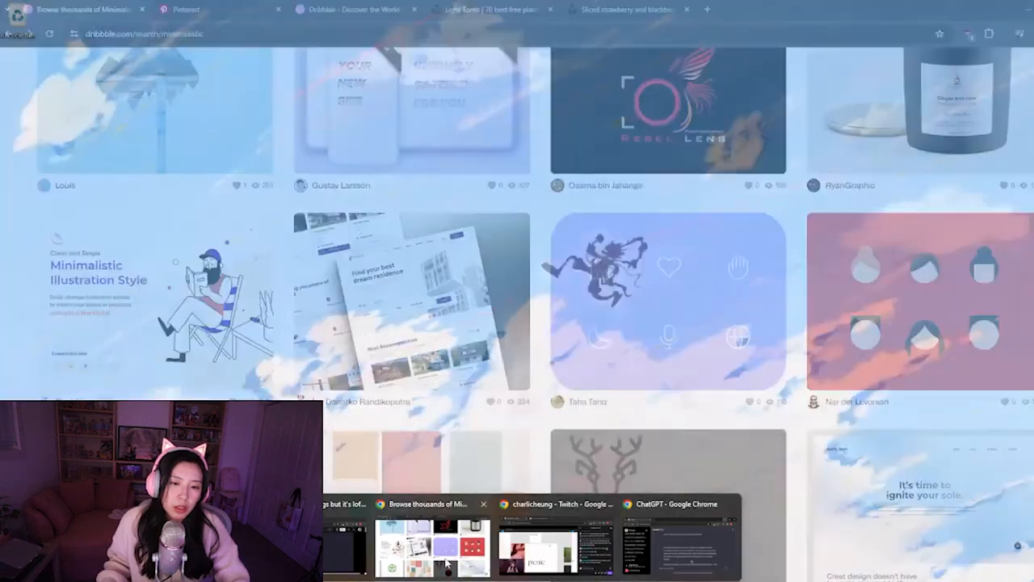
{"action": "mouse_move", "coordinate": [447, 564]}
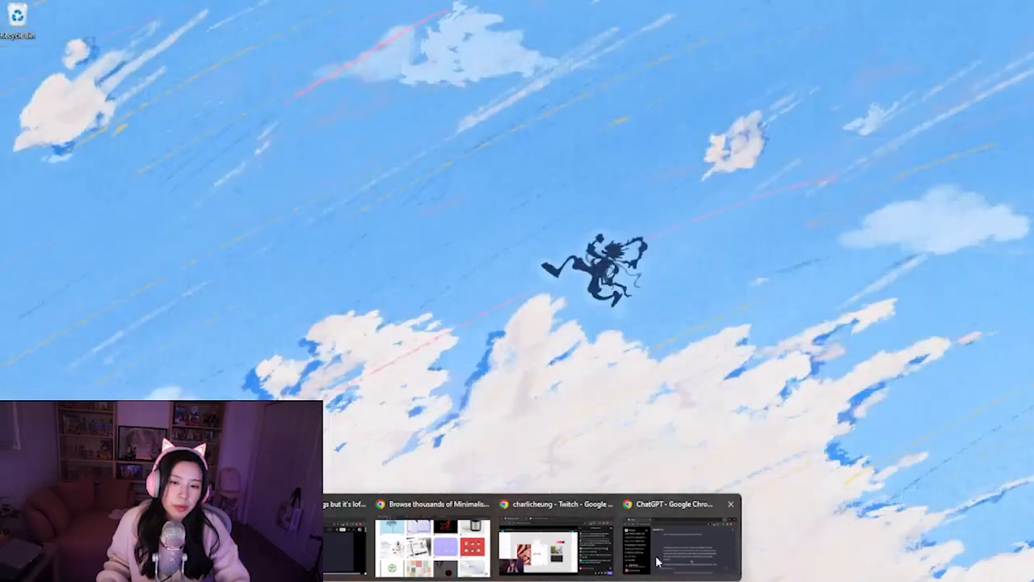
{"action": "left_click", "coordinate": [658, 561]}
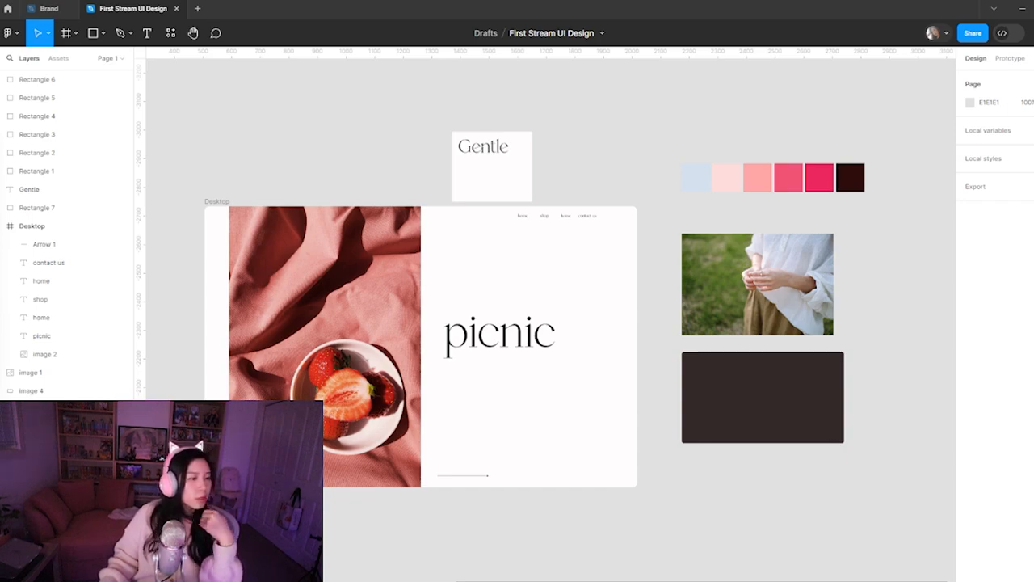
{"action": "left_click", "coordinate": [656, 128]}
{"action": "key", "text": "ctrl+v"}
{"action": "left_click_drag", "start_coordinate": [567, 338], "coordinate": [617, 152]}
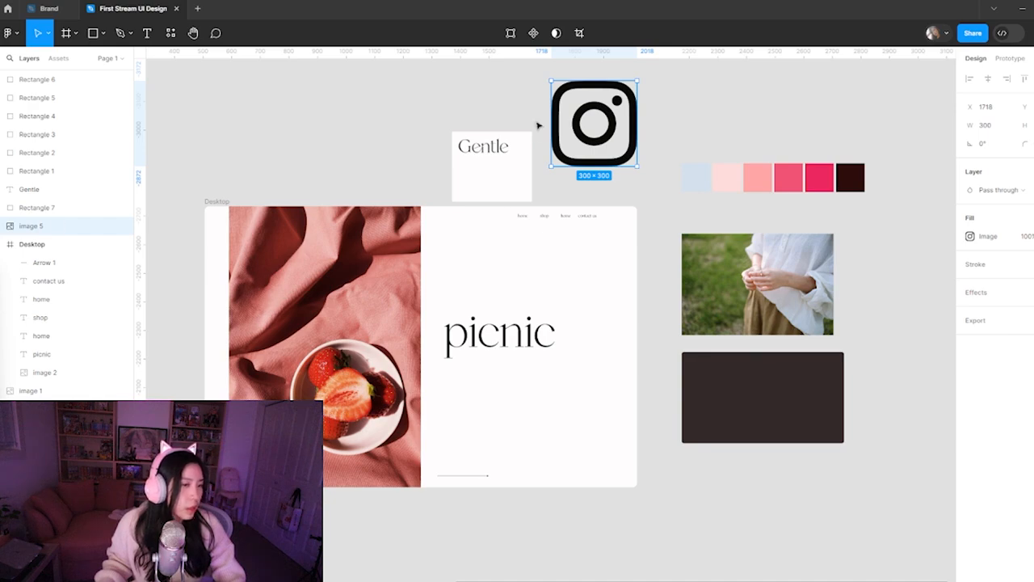
Paste the TikTok icon image, scale it down to about 185 × 212, and place it beside the Instagram icon
{"action": "left_click", "coordinate": [728, 132]}
{"action": "key", "text": "ctrl+v"}
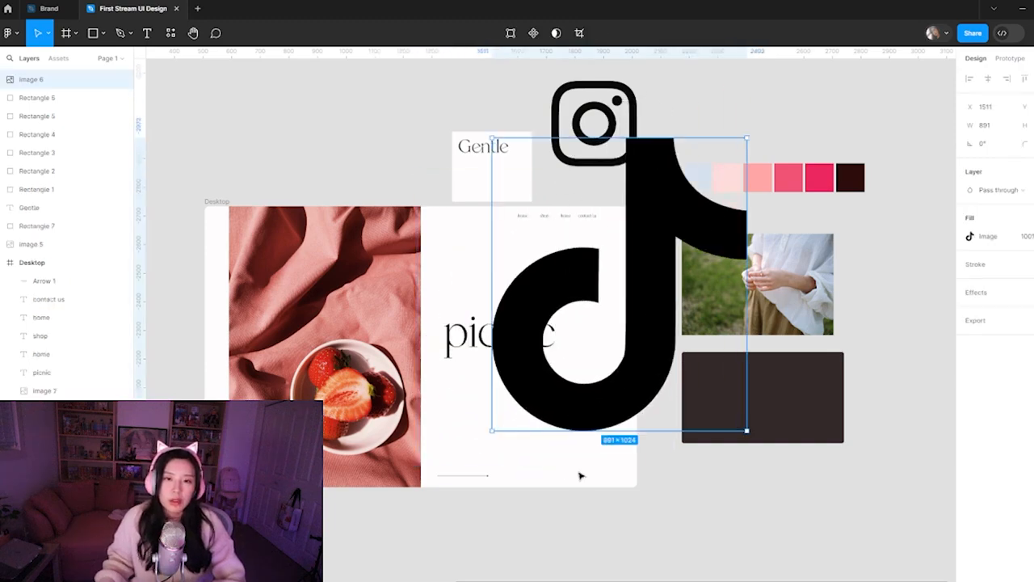
{"action": "left_click_drag", "start_coordinate": [582, 431], "coordinate": [682, 136]}
{"action": "key", "text": "Escape"}
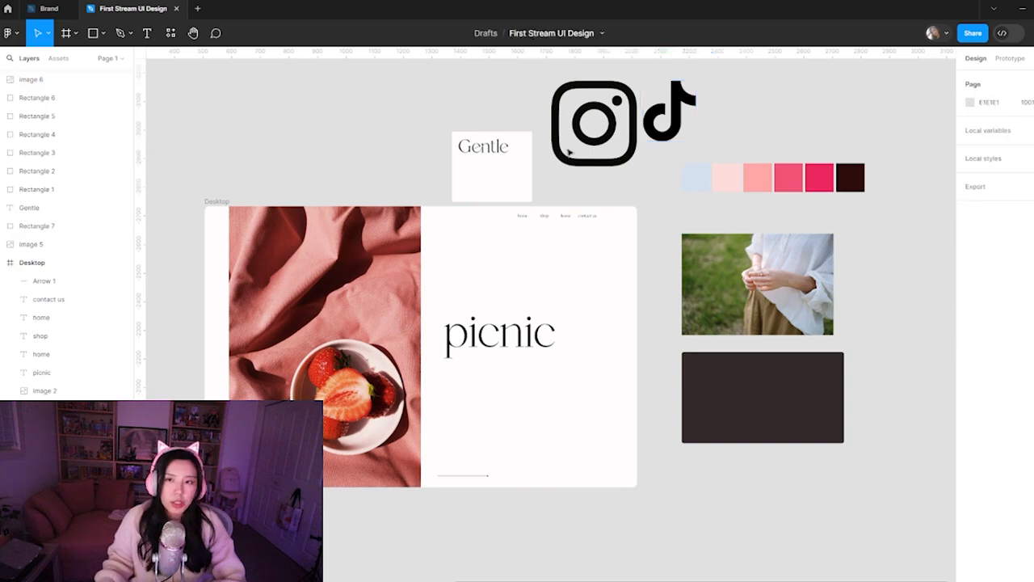
Spread the Instagram and TikTok icons apart in the empty canvas area above the Gentle card and color swatches
{"action": "scroll", "coordinate": [485, 283], "scroll_direction": "up", "scroll_amount": 3}
{"action": "scroll", "coordinate": [484, 283], "scroll_direction": "right", "scroll_amount": 2}
{"action": "left_click", "coordinate": [497, 301]}
{"action": "left_click_drag", "start_coordinate": [497, 301], "coordinate": [455, 232]}
{"action": "left_click_drag", "start_coordinate": [565, 254], "coordinate": [607, 223]}
{"action": "left_click", "coordinate": [706, 251]}
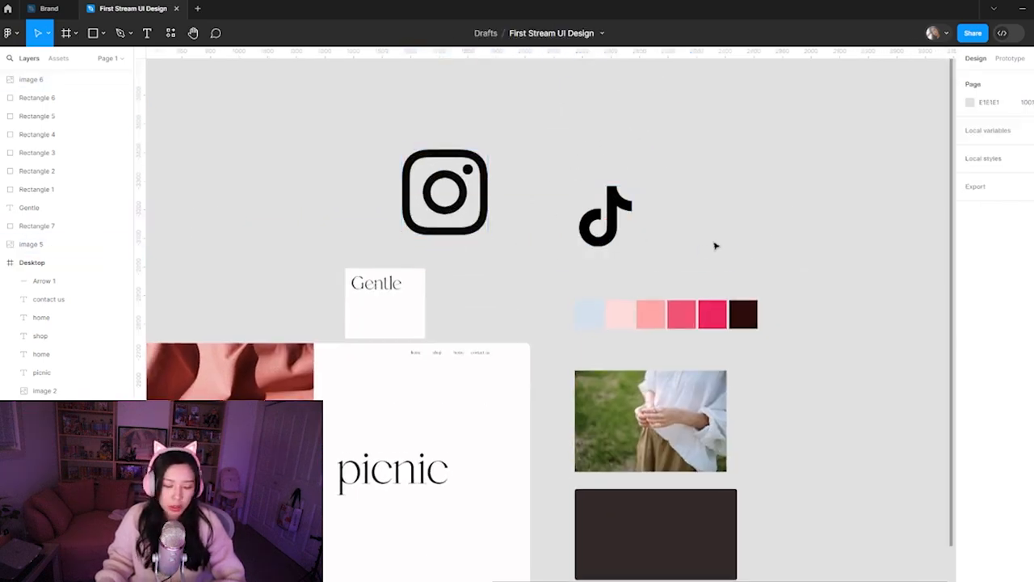
Try replacing the TikTok icon's image fill with a solid color, and undo the fill change
{"action": "key", "text": "r"}
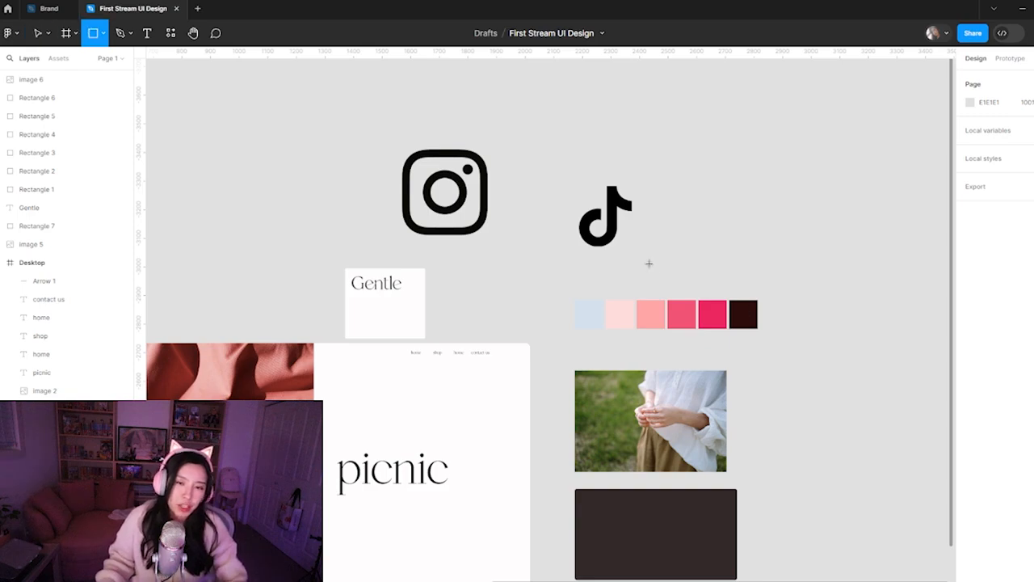
{"action": "key", "text": "v"}
{"action": "left_click", "coordinate": [608, 232]}
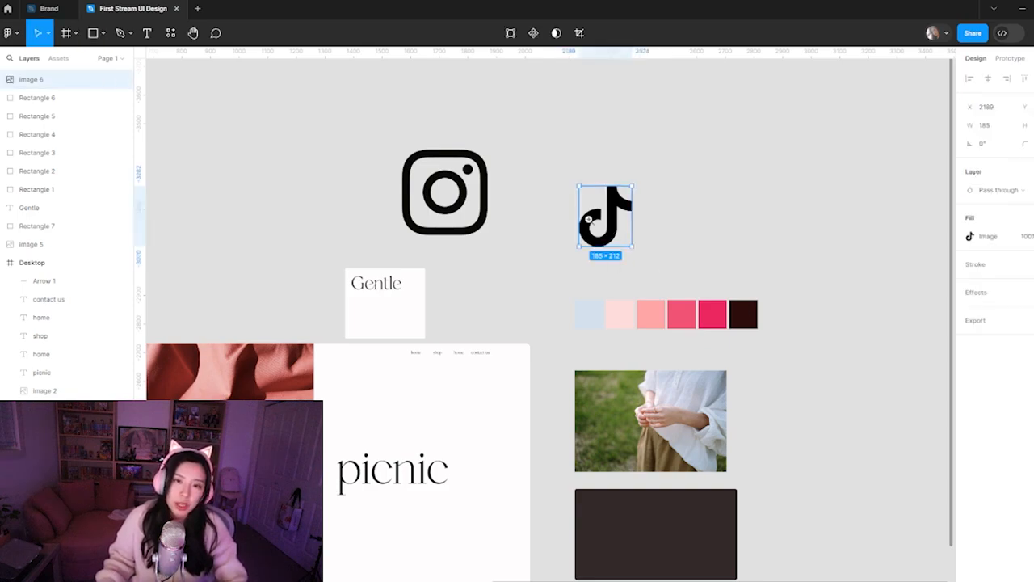
{"action": "scroll", "coordinate": [608, 230], "scroll_direction": "up", "scroll_amount": 5}
{"action": "double_click", "coordinate": [706, 267]}
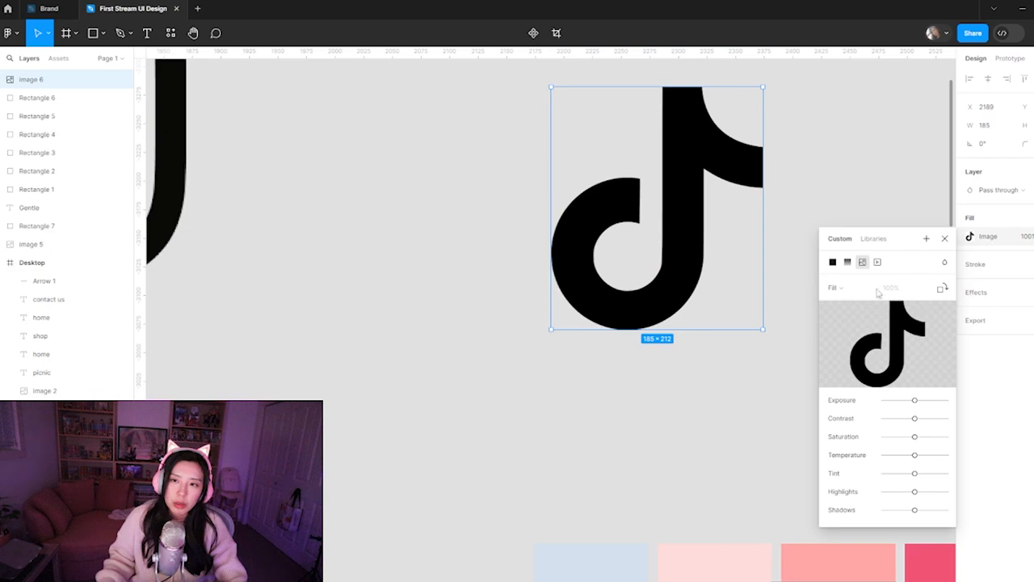
{"action": "left_click", "coordinate": [835, 287]}
{"action": "left_click", "coordinate": [833, 262]}
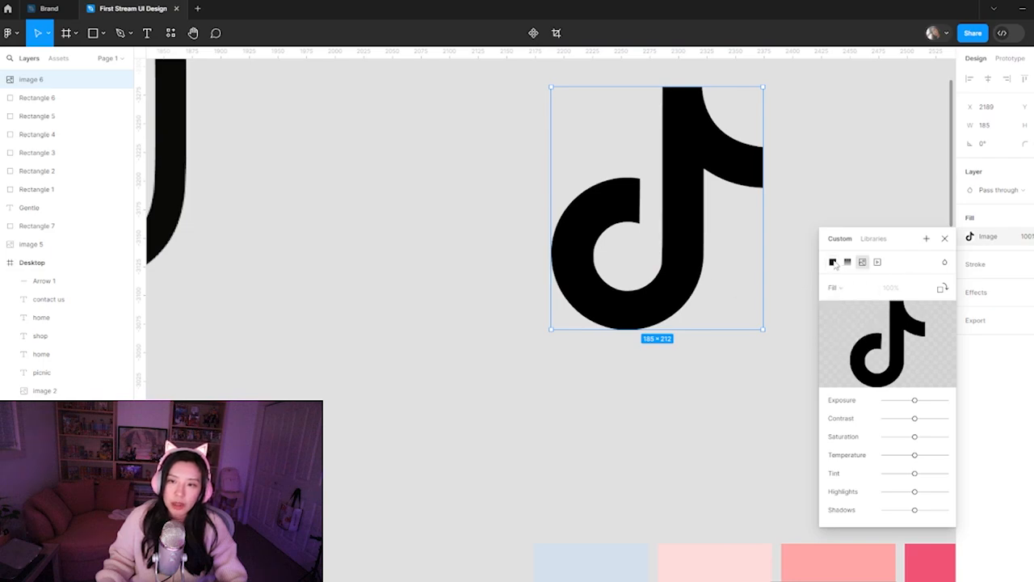
{"action": "left_click", "coordinate": [833, 262]}
{"action": "left_click_drag", "start_coordinate": [894, 355], "coordinate": [867, 273]}
{"action": "key", "text": "ctrl+z"}
{"action": "key", "text": "ctrl+z"}
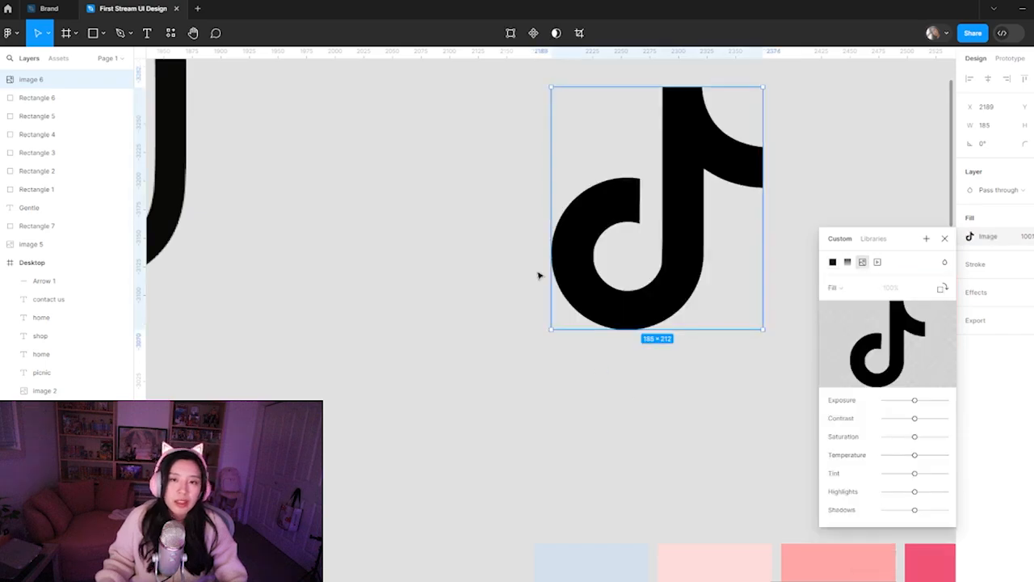
{"action": "left_click", "coordinate": [867, 242]}
{"action": "key", "text": "minus"}
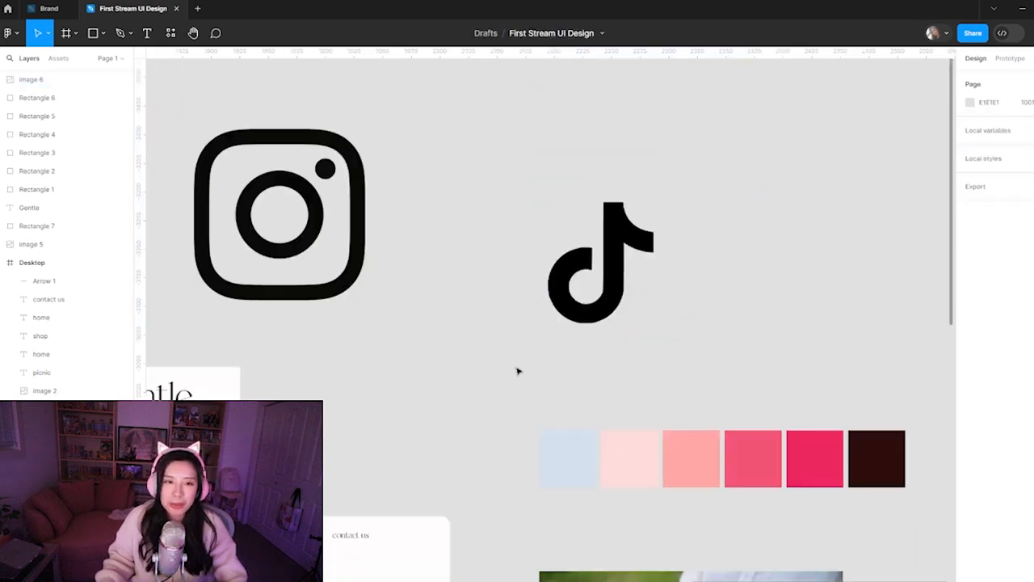
Move the TikTok icon closer to the Instagram icon, roughly level with its center
{"action": "scroll", "coordinate": [595, 420], "scroll_direction": "left", "scroll_amount": 2}
{"action": "scroll", "coordinate": [595, 420], "scroll_direction": "up", "scroll_amount": 1}
{"action": "left_click", "coordinate": [691, 368]}
{"action": "left_click_drag", "start_coordinate": [691, 367], "coordinate": [651, 316]}
{"action": "key", "text": "Escape"}
Draw a rectangle about 239 × 269 covering the TikTok icon and fill it with coral red
{"action": "key", "text": "r"}
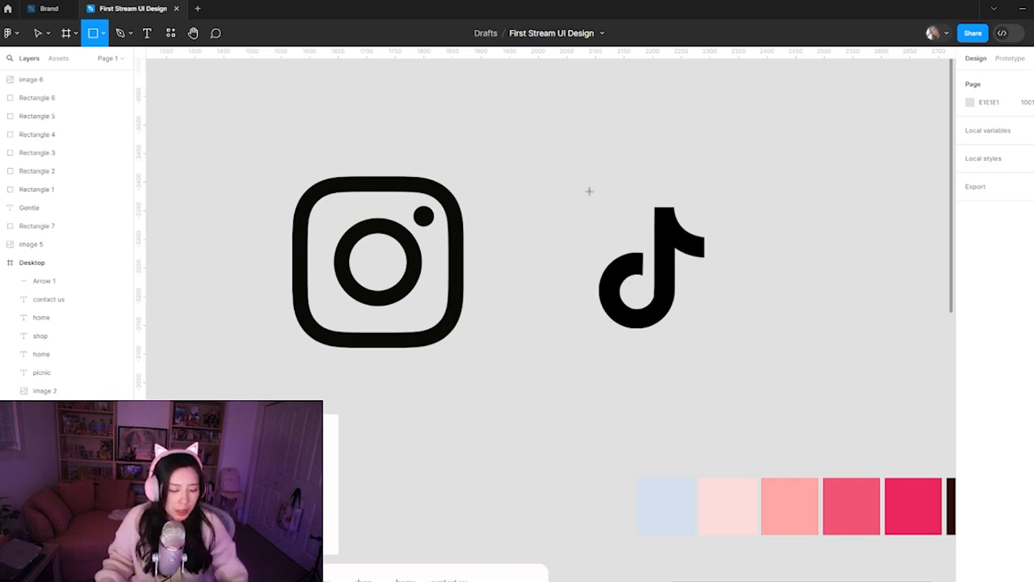
{"action": "mouse_move", "coordinate": [590, 190]}
{"action": "left_mouse_down"}
{"action": "mouse_move", "coordinate": [686, 369]}
{"action": "mouse_move", "coordinate": [723, 323]}
{"action": "mouse_move", "coordinate": [724, 343]}
{"action": "left_mouse_up"}
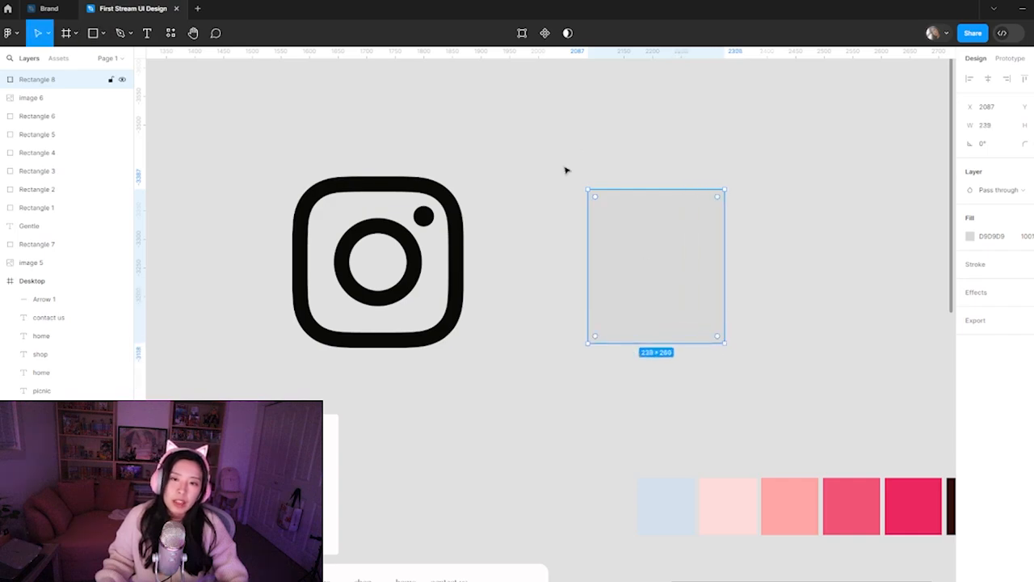
{"action": "left_click_drag", "start_coordinate": [689, 276], "coordinate": [677, 298]}
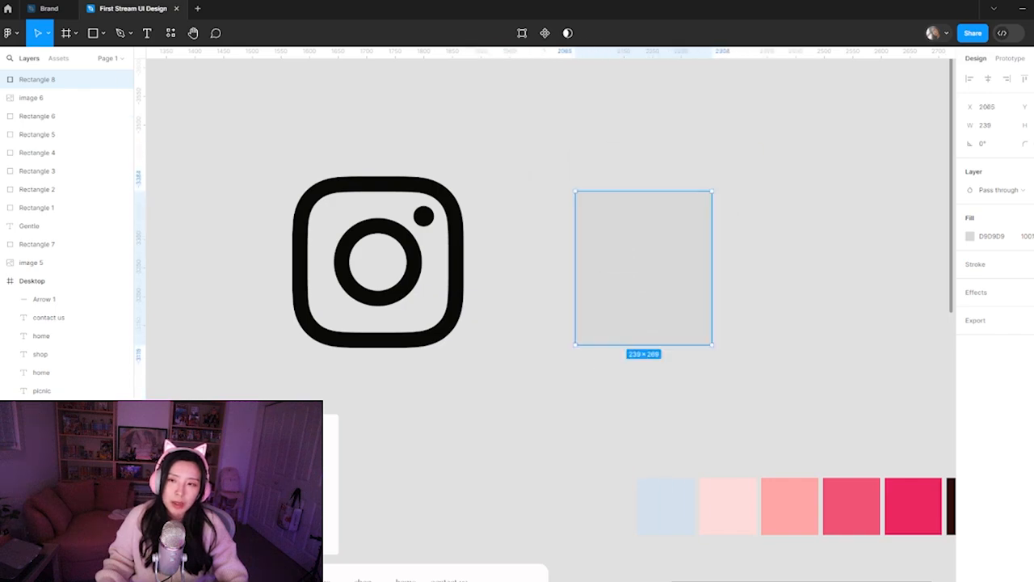
{"action": "left_click", "coordinate": [970, 237]}
{"action": "left_click_drag", "start_coordinate": [887, 367], "coordinate": [911, 282]}
{"action": "left_click", "coordinate": [827, 148]}
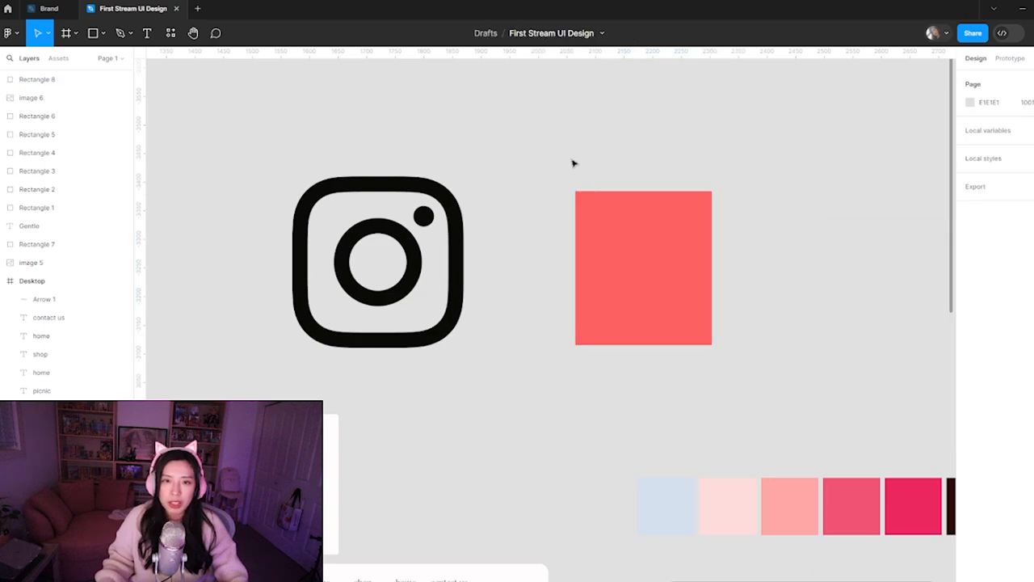
Select the coral red rectangle together with the TikTok icon beneath it
{"action": "left_click_drag", "start_coordinate": [557, 163], "coordinate": [611, 347]}
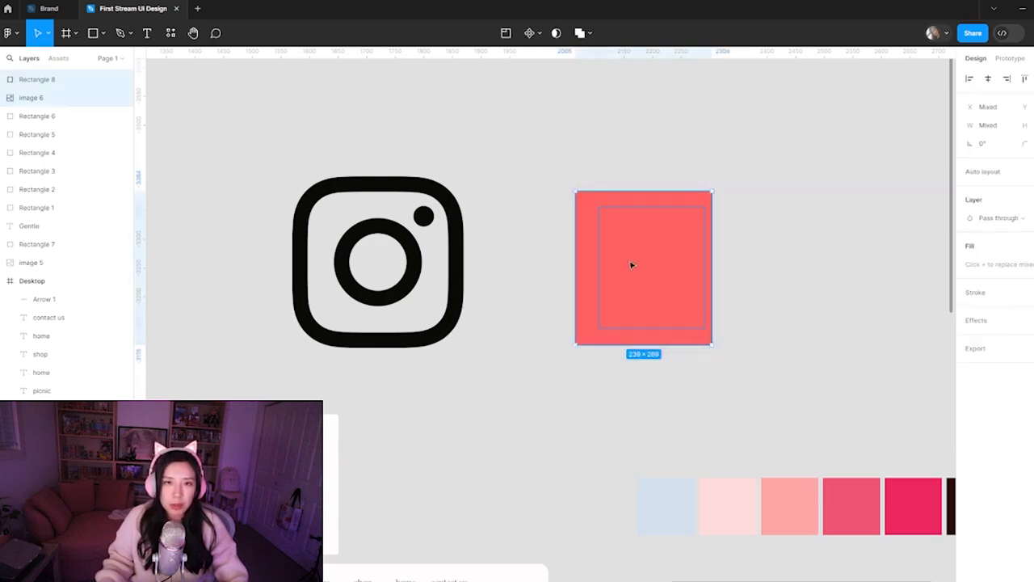
{"action": "key", "text": "alt+Tab"}
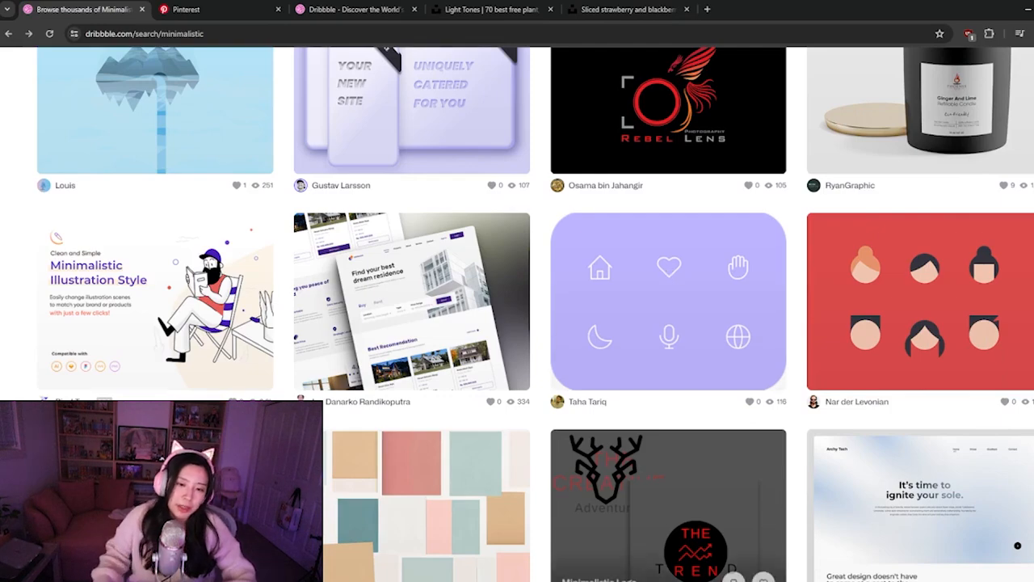
{"action": "key", "text": "alt+Tab"}
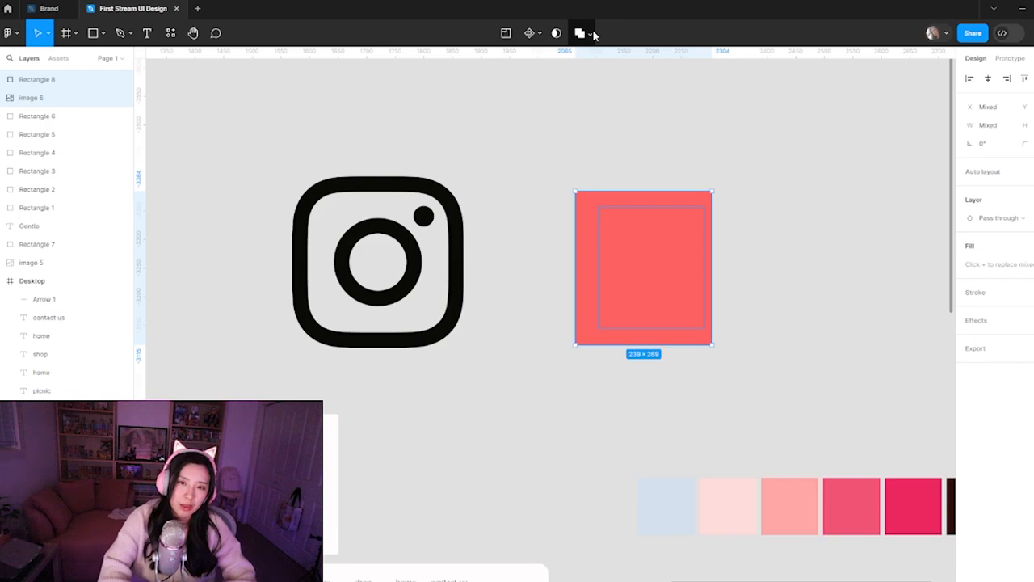
{"action": "left_click", "coordinate": [684, 140]}
{"action": "left_click_drag", "start_coordinate": [585, 150], "coordinate": [689, 332]}
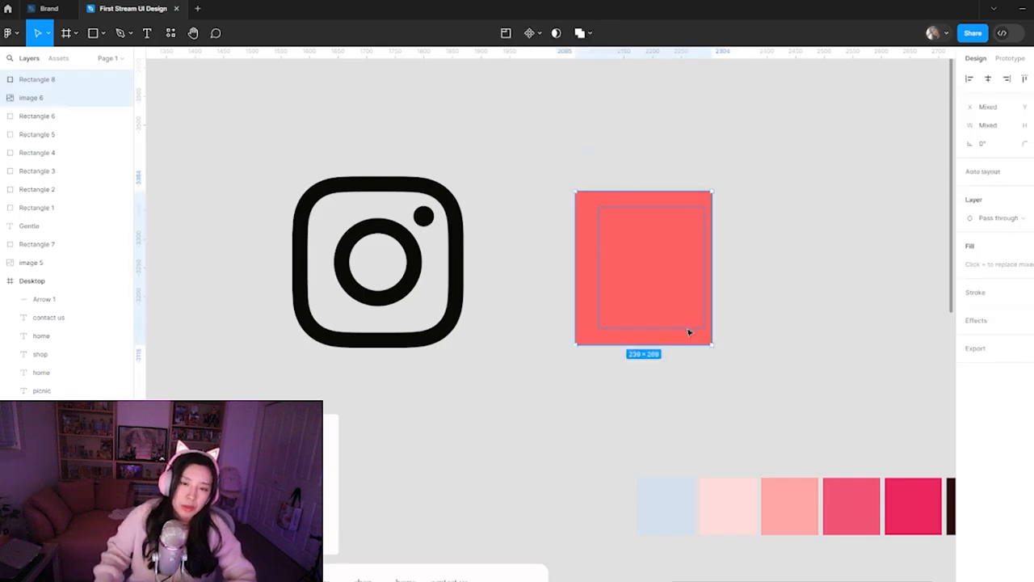
{"action": "key", "text": "super+d"}
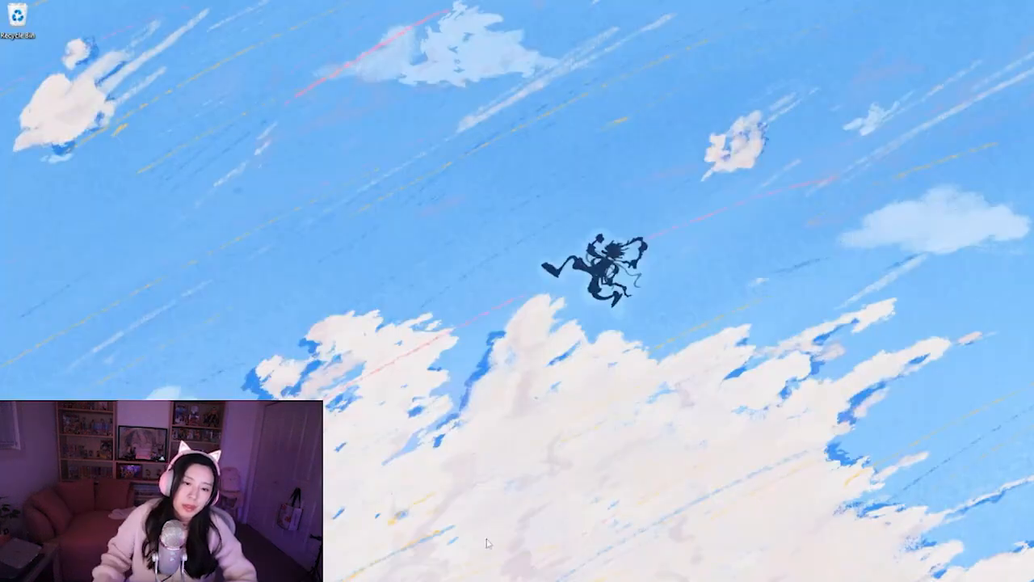
{"action": "mouse_move", "coordinate": [494, 581]}
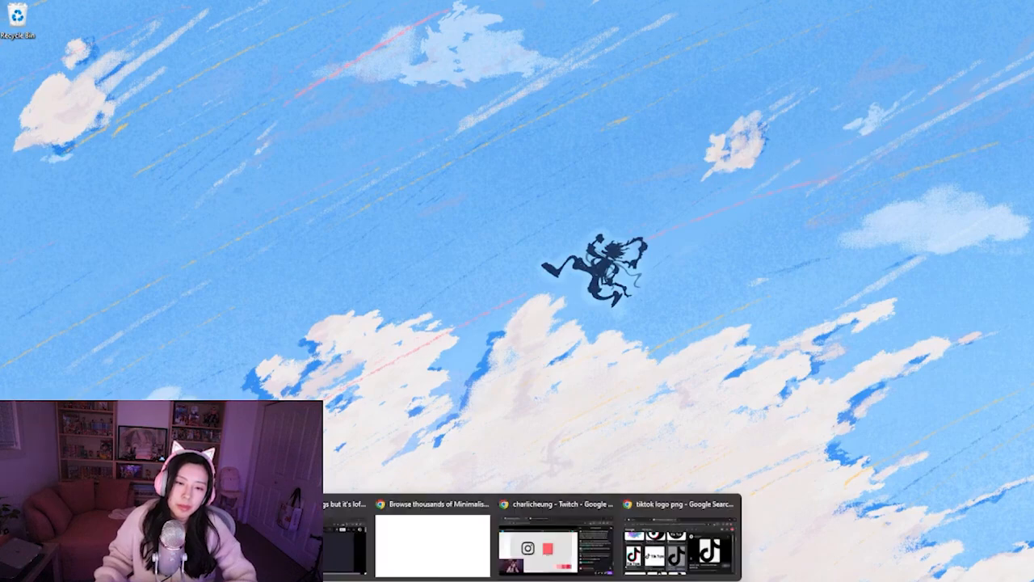
{"action": "left_click", "coordinate": [436, 550]}
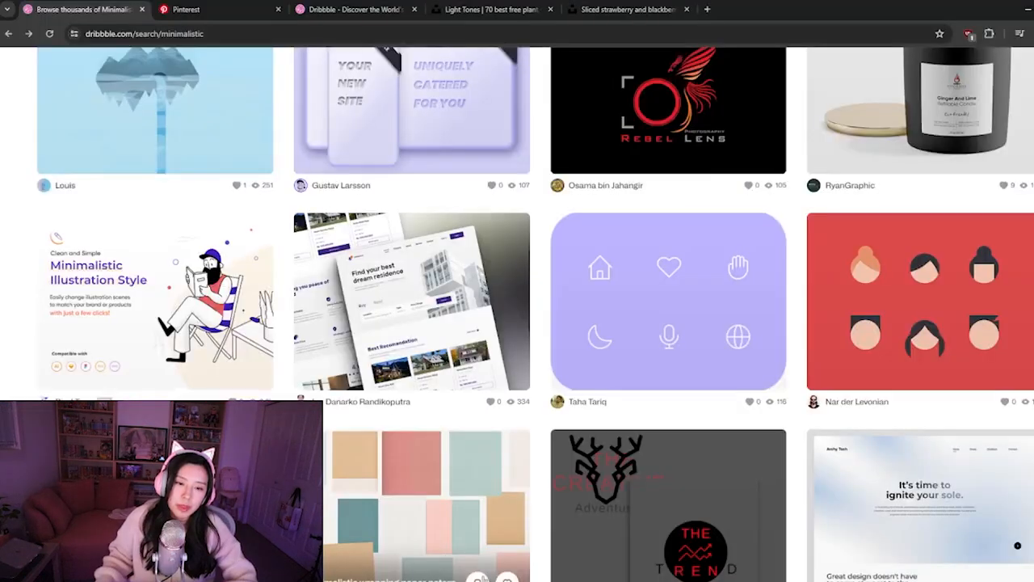
{"action": "left_click", "coordinate": [523, 581]}
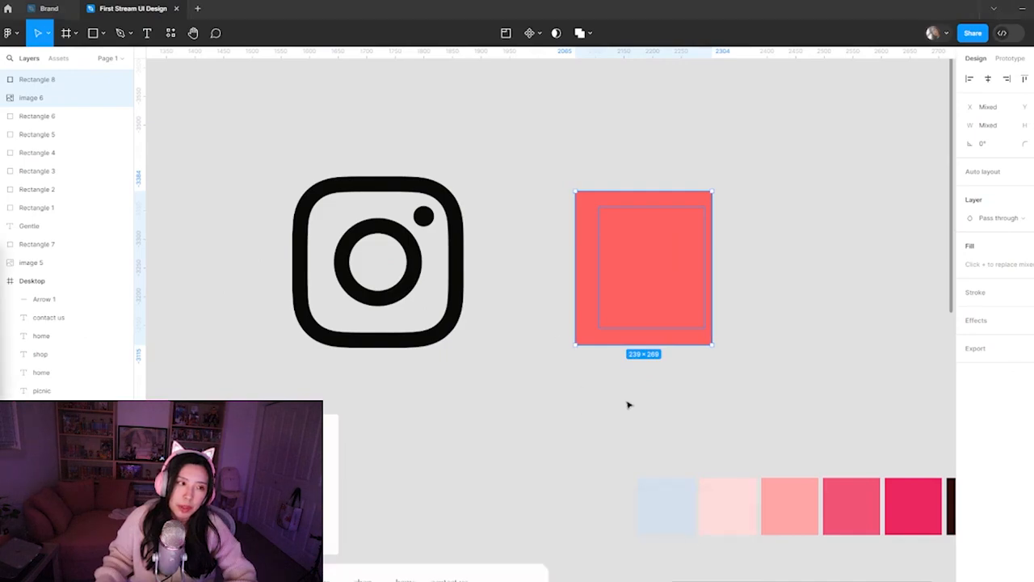
Try the Intersect, Exclude and Subtract operations on the coral rectangle and TikTok icon, undoing each one
{"action": "left_click", "coordinate": [591, 33]}
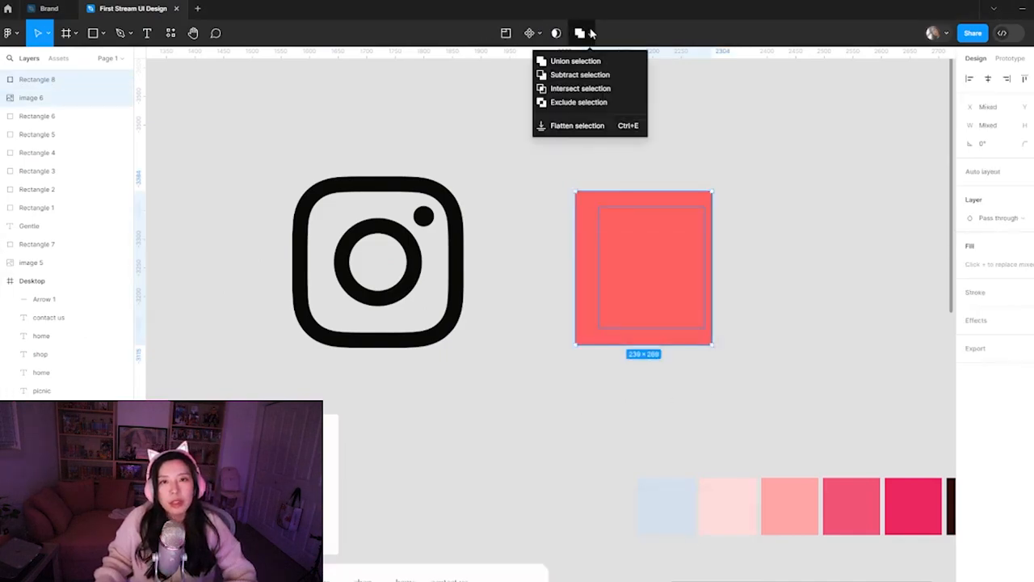
{"action": "left_click", "coordinate": [585, 89]}
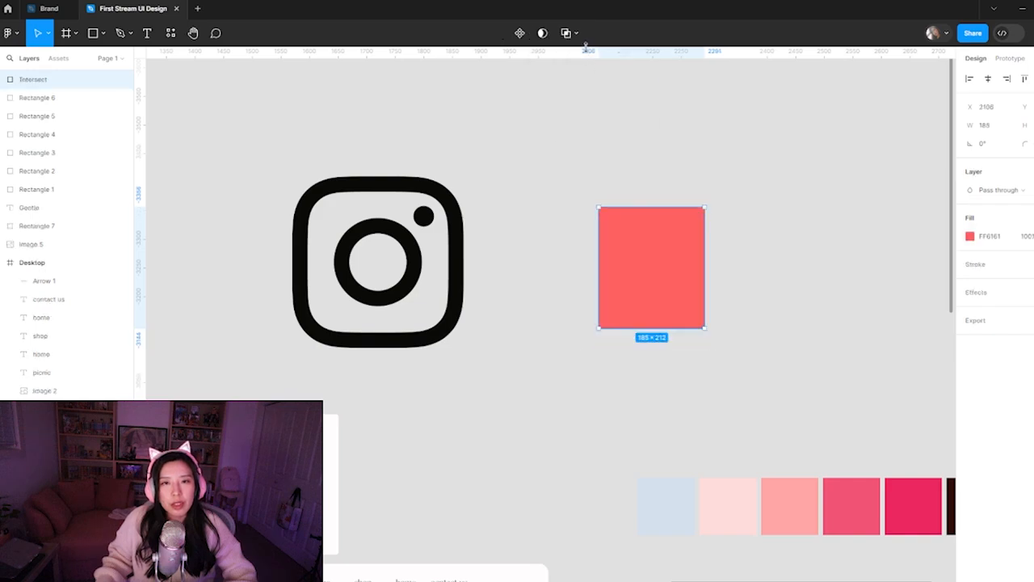
{"action": "key", "text": "ctrl+z"}
{"action": "left_click", "coordinate": [589, 33]}
{"action": "left_click", "coordinate": [575, 101]}
{"action": "key", "text": "ctrl+z"}
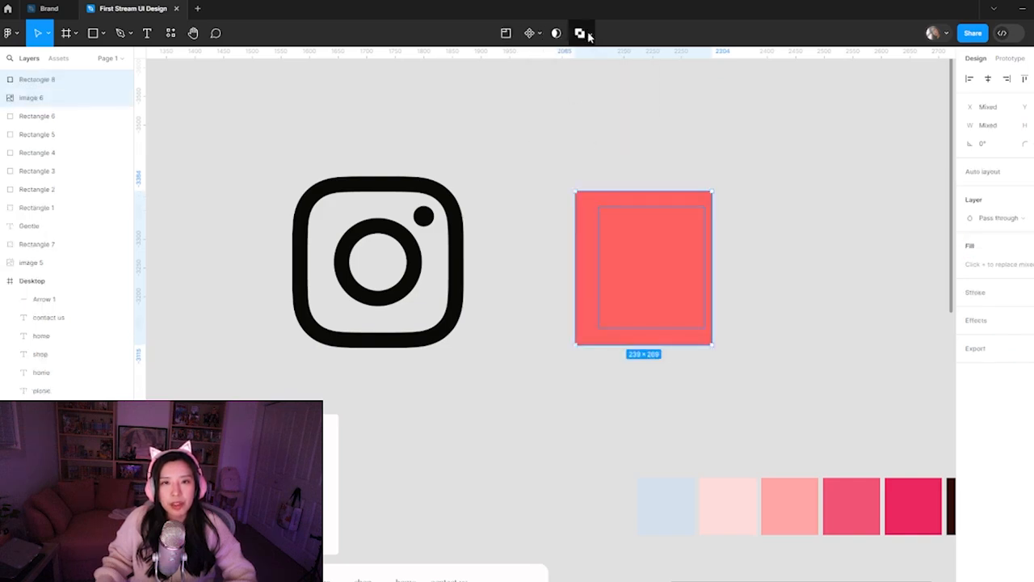
{"action": "left_click", "coordinate": [590, 33]}
{"action": "left_click", "coordinate": [587, 73]}
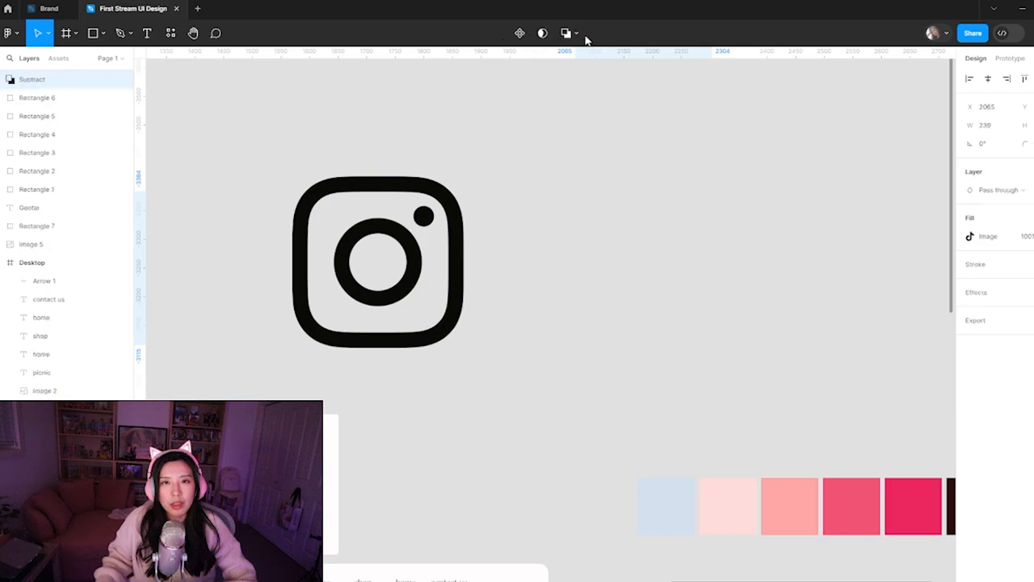
{"action": "key", "text": "ctrl+z"}
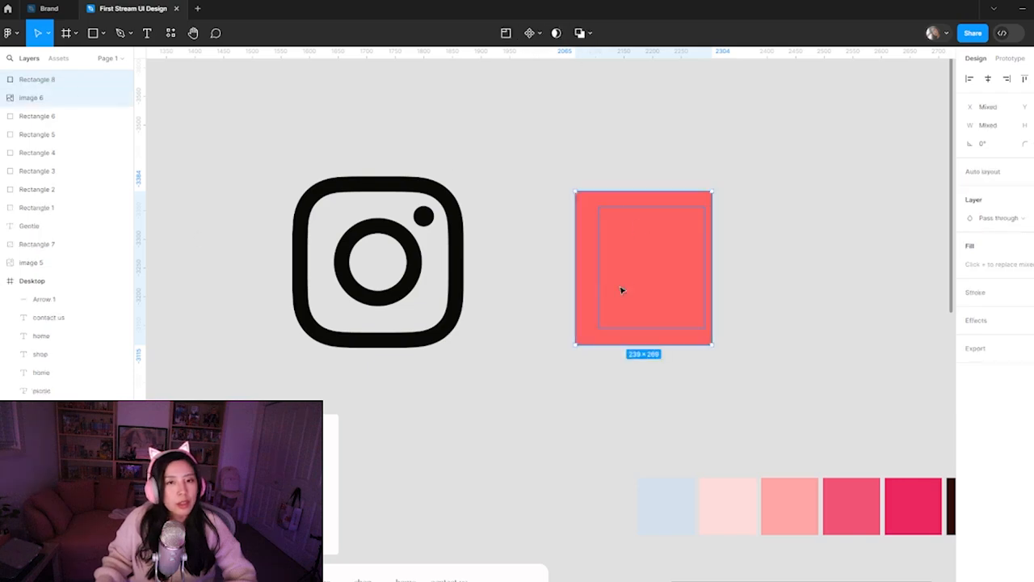
Turn the selected coral rectangle and TikTok icon into a mask group so the icon's shape clips the color
{"action": "right_click", "coordinate": [639, 239]}
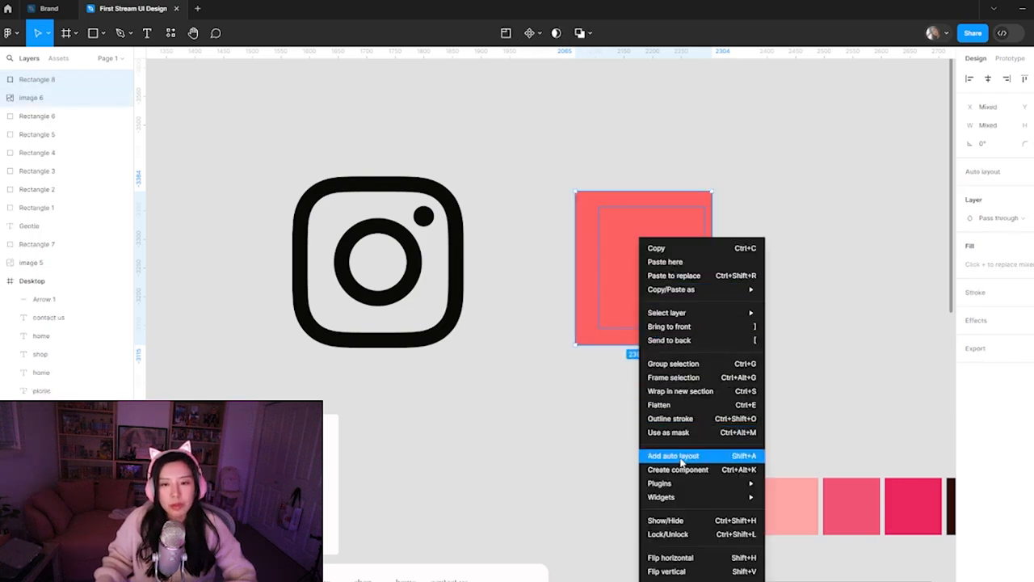
{"action": "left_click", "coordinate": [684, 434]}
{"action": "left_click", "coordinate": [833, 275]}
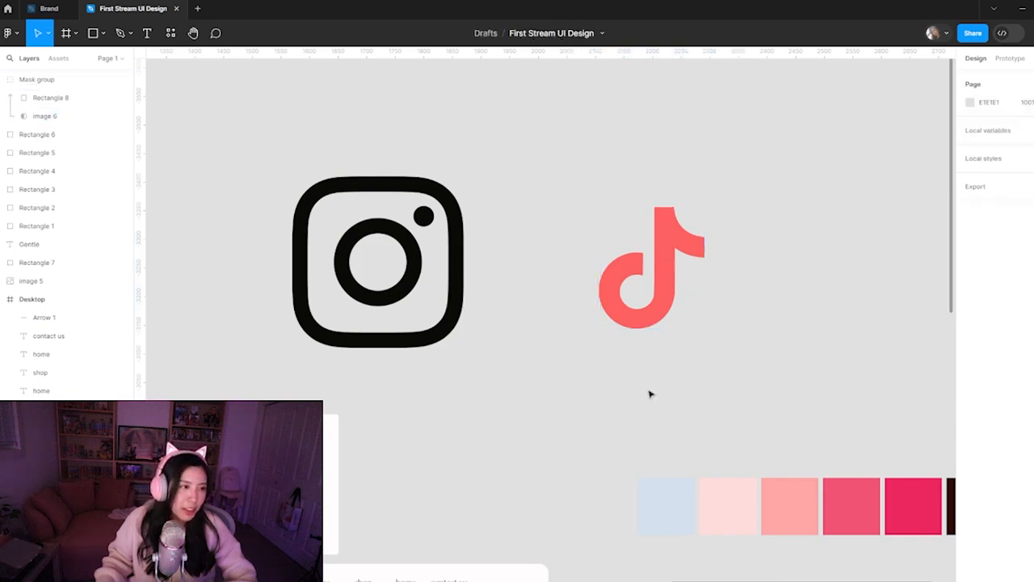
{"action": "left_click", "coordinate": [639, 272]}
{"action": "left_click", "coordinate": [561, 434]}
Recolor the masked TikTok icon light blue (7BDFFF) and move it closer to the Instagram icon
{"action": "left_click", "coordinate": [656, 304]}
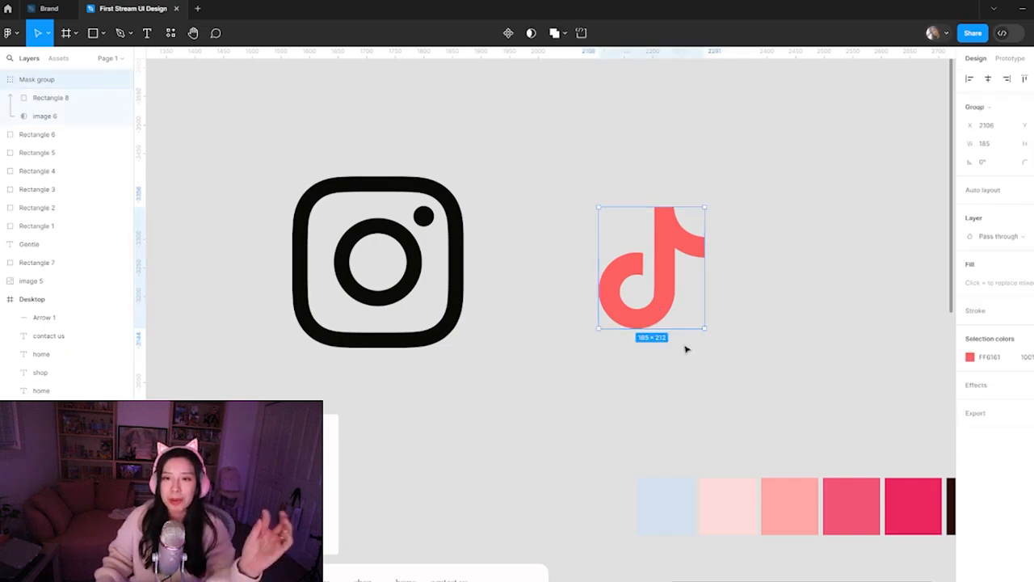
{"action": "left_click", "coordinate": [971, 357]}
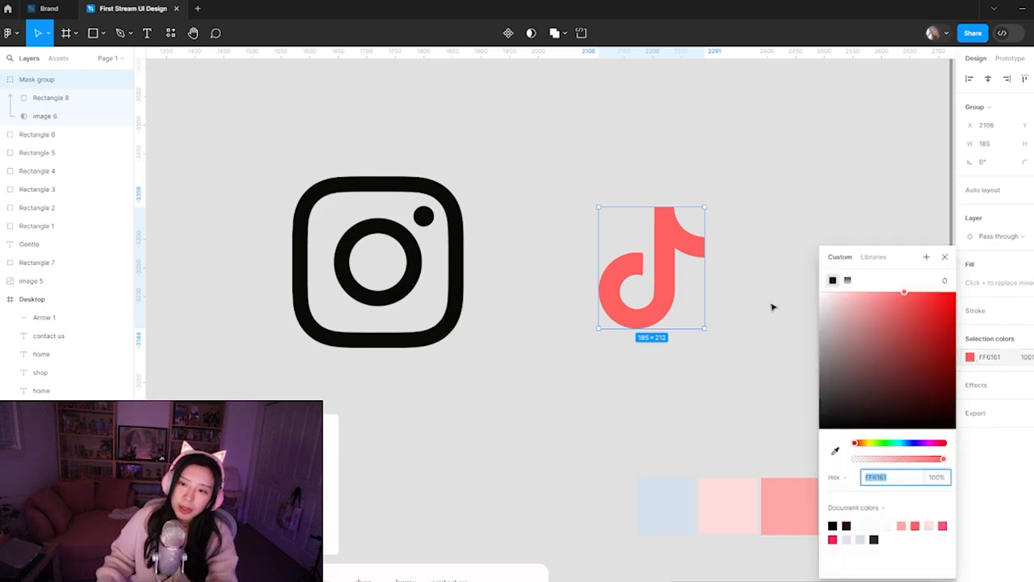
{"action": "left_click_drag", "start_coordinate": [891, 443], "coordinate": [903, 444]}
{"action": "left_click_drag", "start_coordinate": [903, 313], "coordinate": [890, 284]}
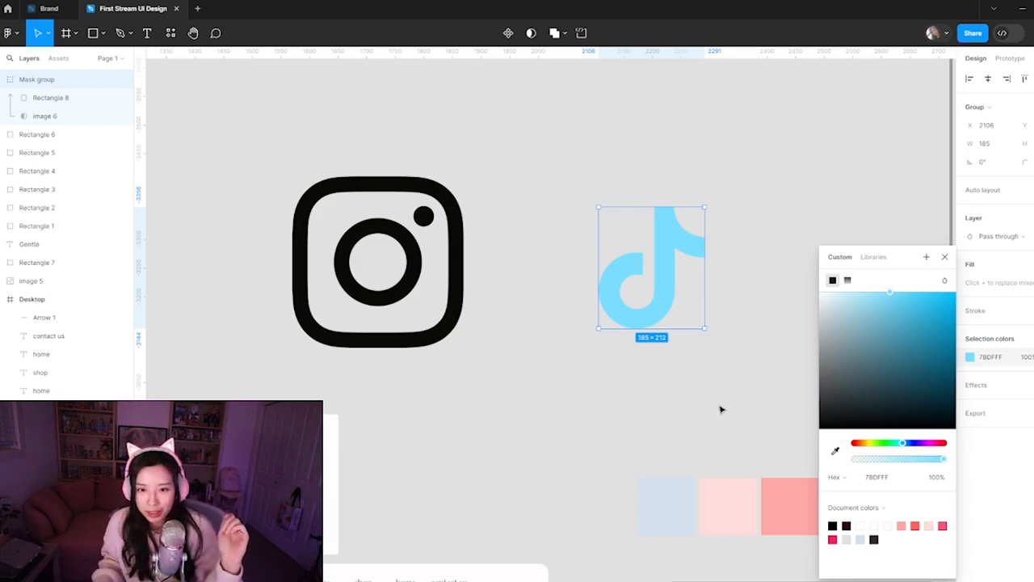
{"action": "left_click", "coordinate": [679, 416]}
{"action": "left_click_drag", "start_coordinate": [676, 291], "coordinate": [600, 285]}
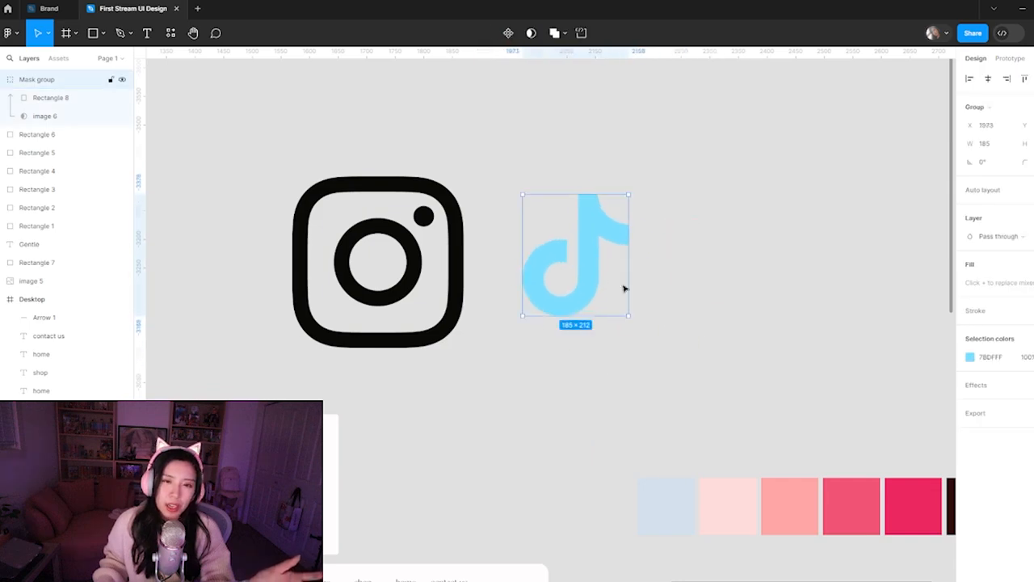
Draw a rectangle about 372 × 315 covering the Instagram icon, undoing the accidental paste of the TikTok image into it
{"action": "left_click", "coordinate": [513, 420]}
{"action": "left_click", "coordinate": [431, 292]}
{"action": "left_click", "coordinate": [460, 367]}
{"action": "key", "text": "r"}
{"action": "left_click_drag", "start_coordinate": [268, 177], "coordinate": [481, 356]}
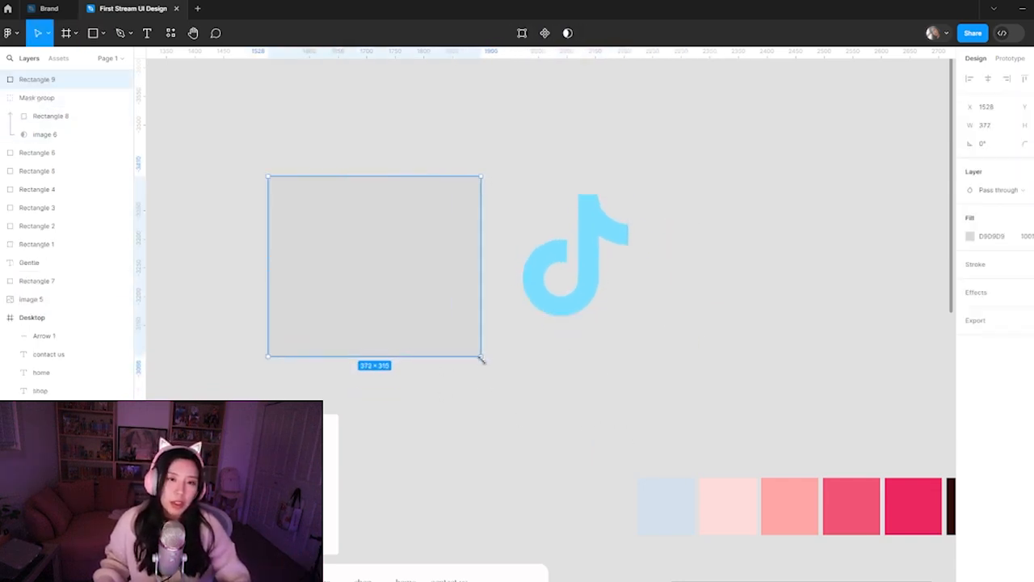
{"action": "key", "text": "ctrl+v"}
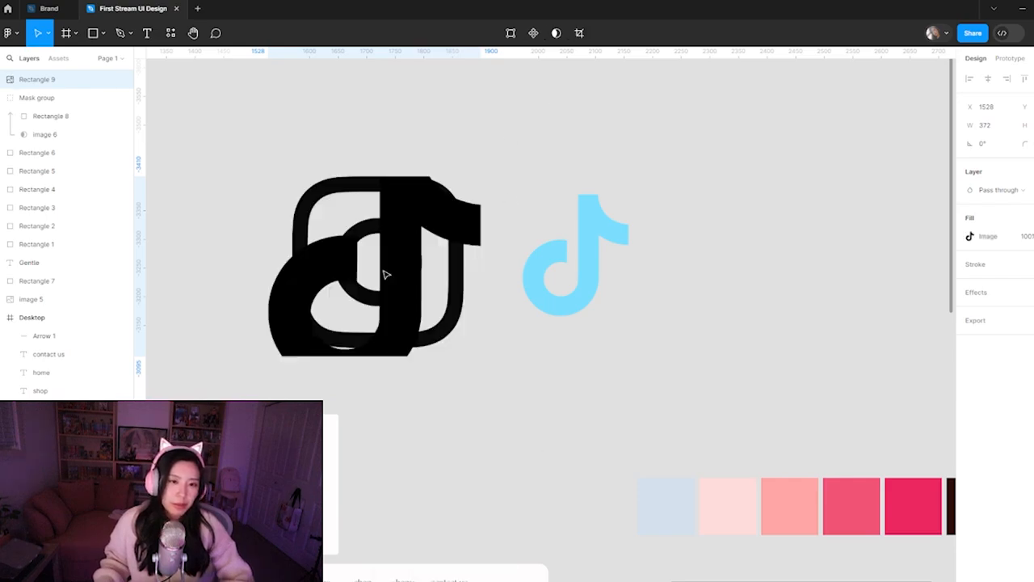
{"action": "key", "text": "ctrl+z"}
Select the new gray rectangle with the Instagram icon beneath it and mask the rectangle with the icon's shape
{"action": "left_click_drag", "start_coordinate": [342, 105], "coordinate": [428, 369]}
{"action": "right_click", "coordinate": [402, 239]}
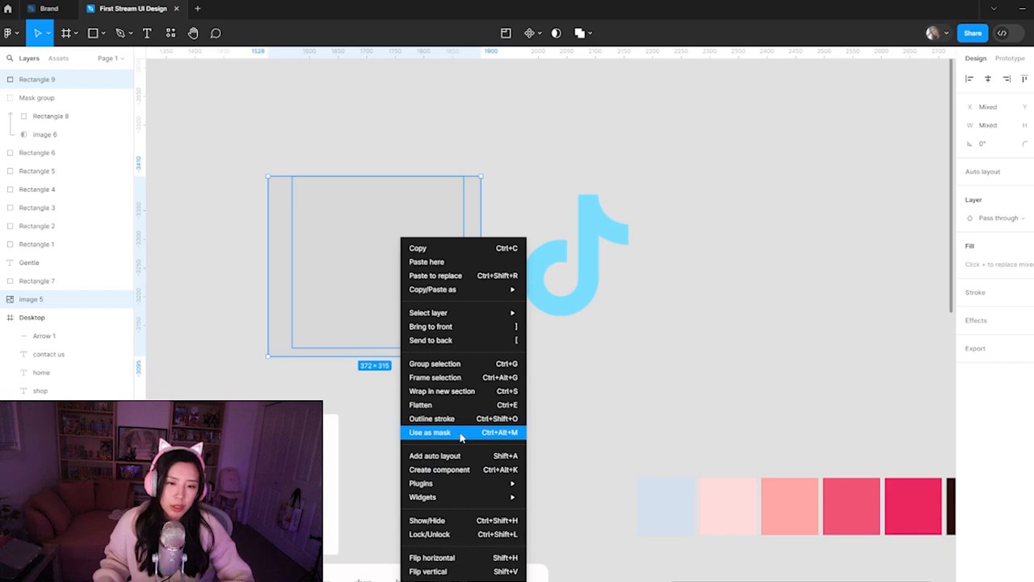
{"action": "left_click", "coordinate": [670, 440]}
{"action": "key", "text": "ctrl+super+m"}
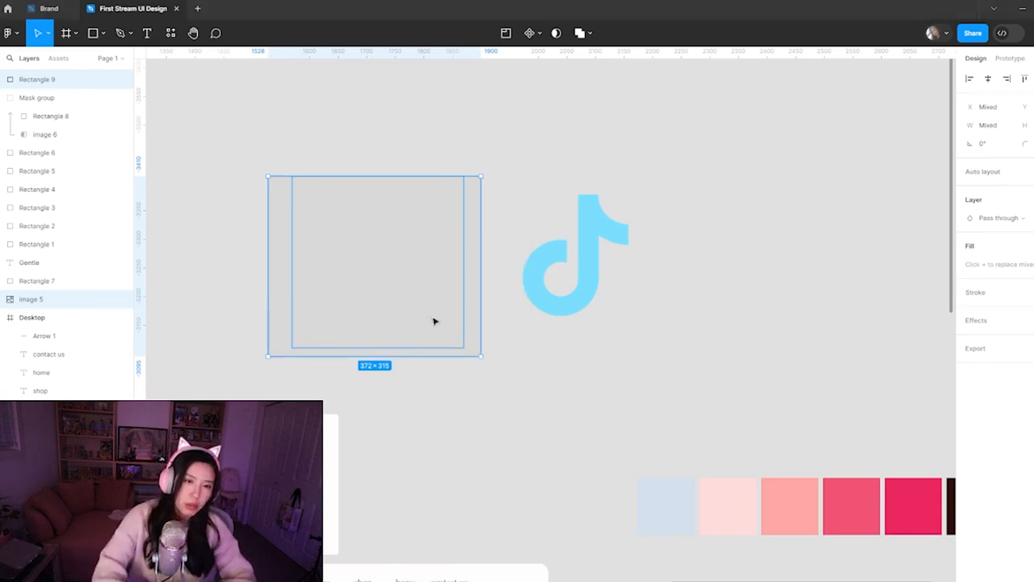
{"action": "left_click", "coordinate": [889, 56]}
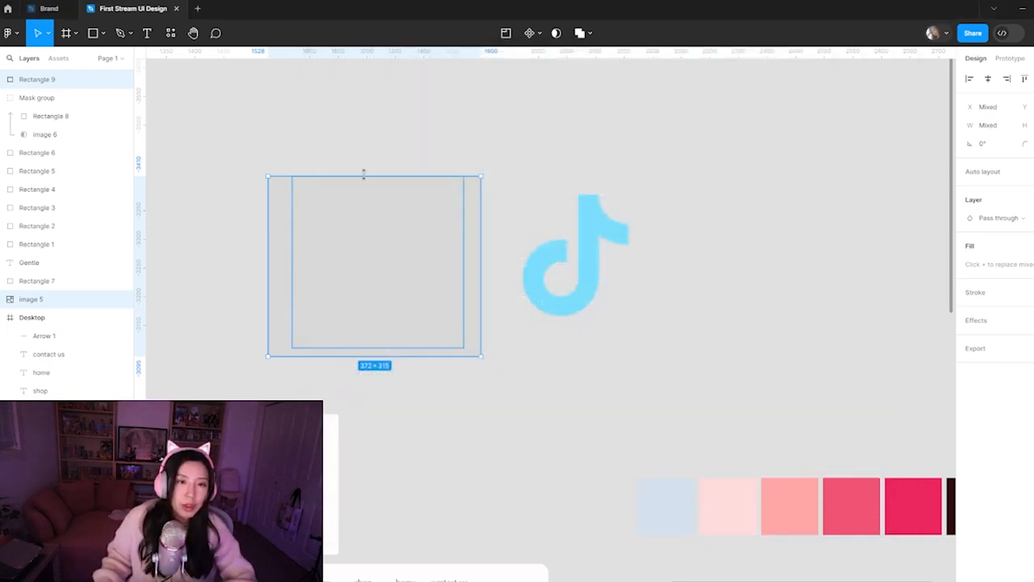
{"action": "right_click", "coordinate": [369, 237]}
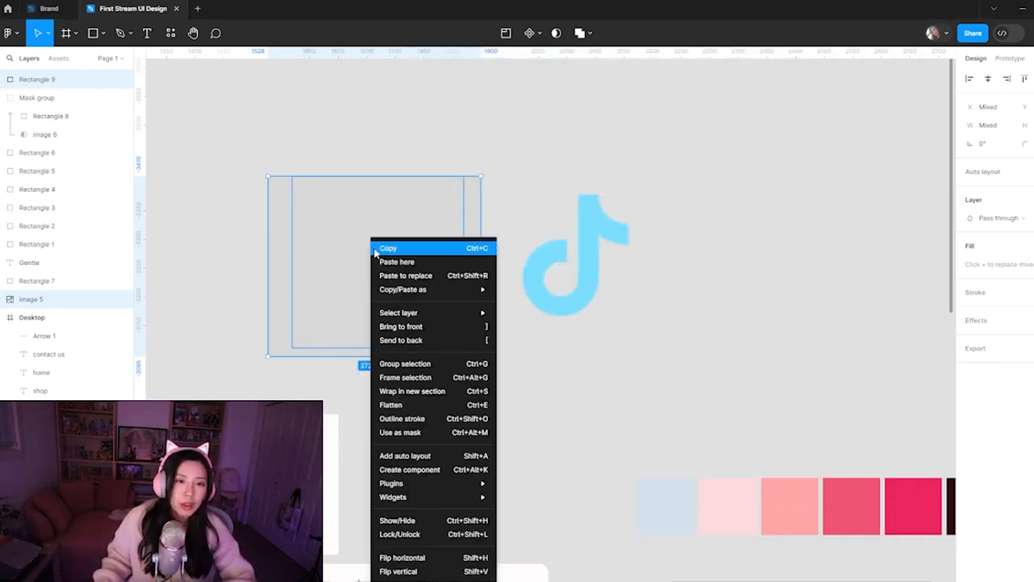
{"action": "left_click", "coordinate": [418, 433]}
{"action": "left_click", "coordinate": [680, 352]}
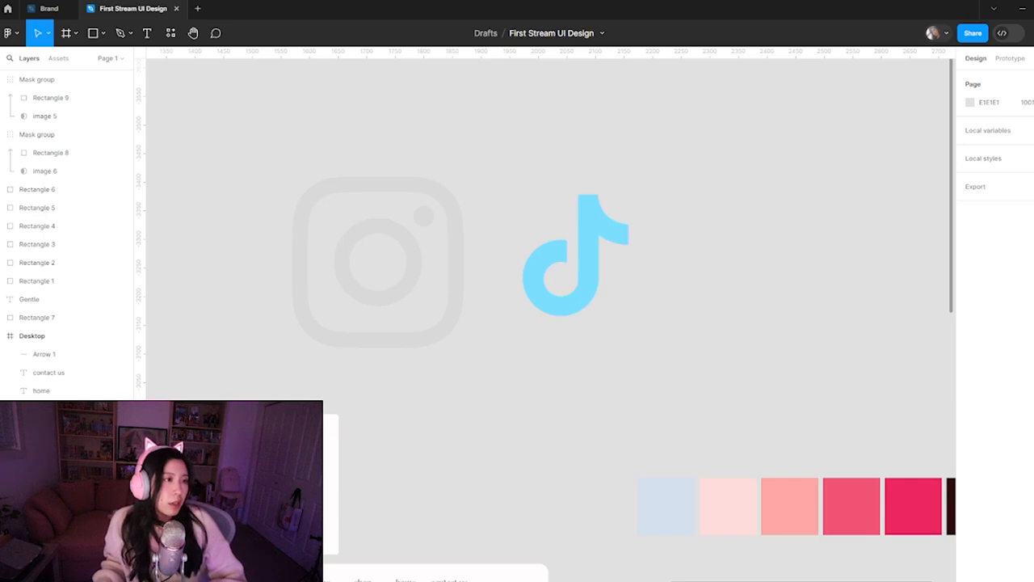
Recolor the masked Instagram icon green (679749)
{"action": "left_click", "coordinate": [394, 291]}
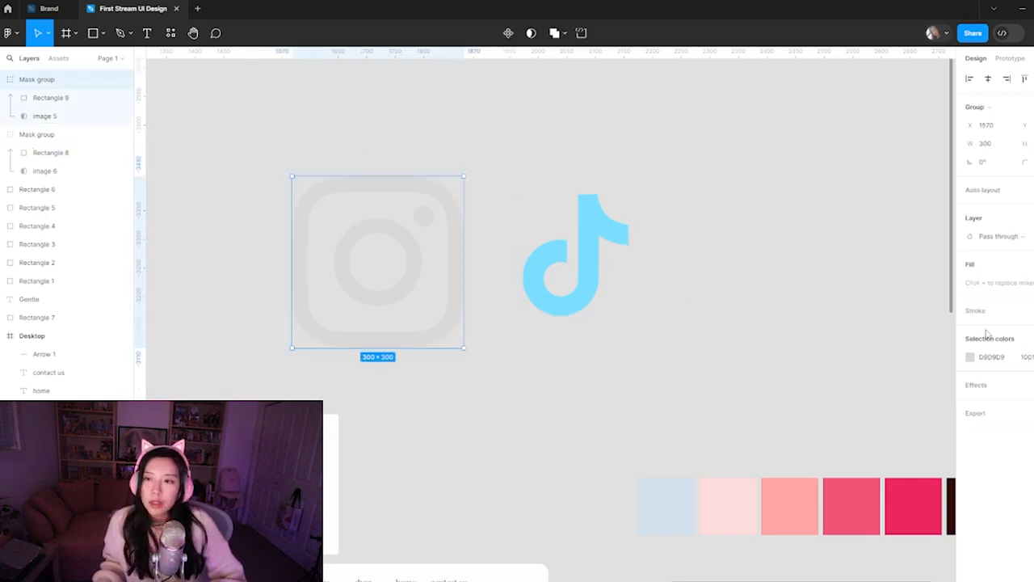
{"action": "left_click", "coordinate": [971, 357]}
{"action": "left_click", "coordinate": [878, 444]}
{"action": "mouse_move", "coordinate": [909, 349]}
{"action": "left_mouse_down"}
{"action": "mouse_move", "coordinate": [954, 242]}
{"action": "mouse_move", "coordinate": [905, 346]}
{"action": "mouse_move", "coordinate": [890, 348]}
{"action": "left_mouse_up"}
{"action": "left_click", "coordinate": [566, 312]}
Move both social icons into the Desktop frame and shrink them to a small pair beneath the picnic heading's first letters
{"action": "scroll", "coordinate": [545, 317], "scroll_direction": "down", "scroll_amount": 3}
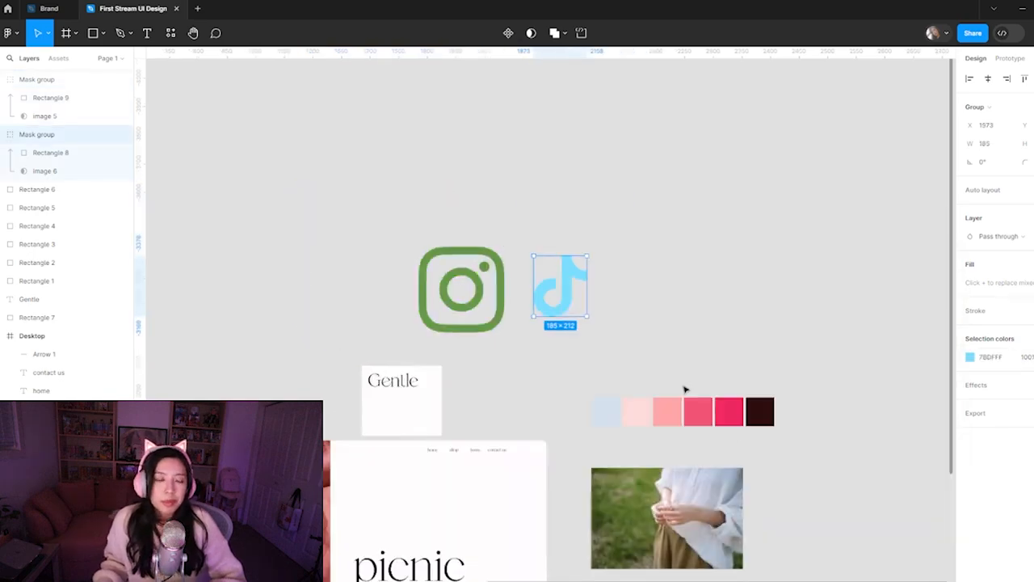
{"action": "left_click", "coordinate": [600, 449]}
{"action": "left_click_drag", "start_coordinate": [521, 439], "coordinate": [599, 263]}
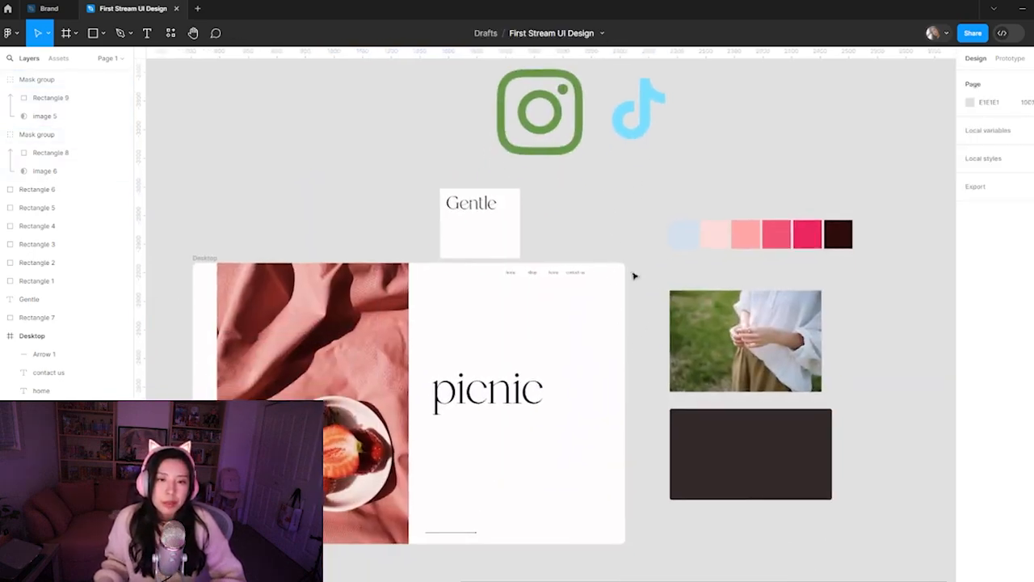
{"action": "left_click_drag", "start_coordinate": [646, 166], "coordinate": [505, 467]}
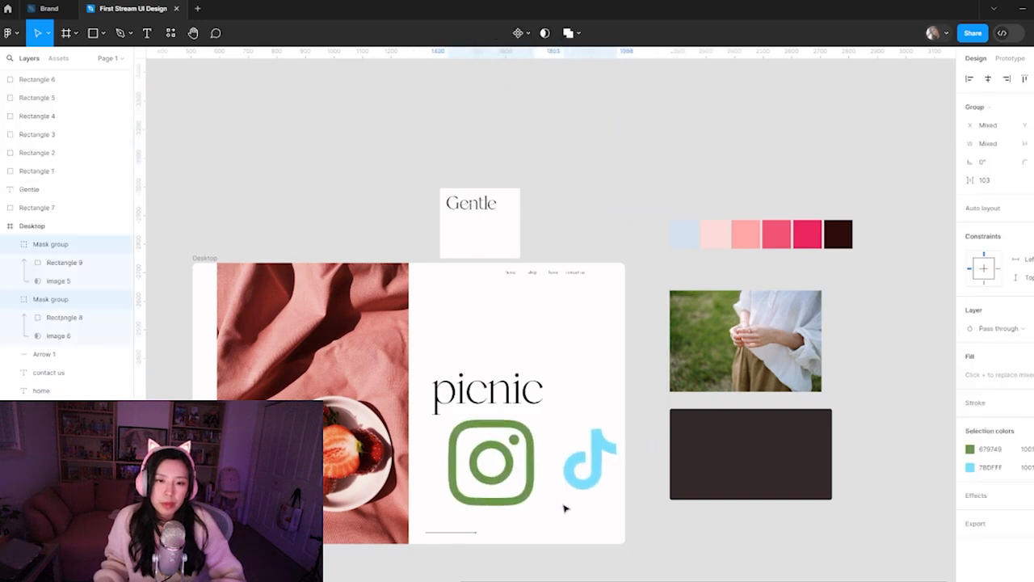
{"action": "left_click_drag", "start_coordinate": [582, 503], "coordinate": [454, 449]}
{"action": "left_click", "coordinate": [491, 470]}
{"action": "scroll", "coordinate": [508, 503], "scroll_direction": "down", "scroll_amount": 3}
{"action": "scroll", "coordinate": [508, 503], "scroll_direction": "left", "scroll_amount": 2}
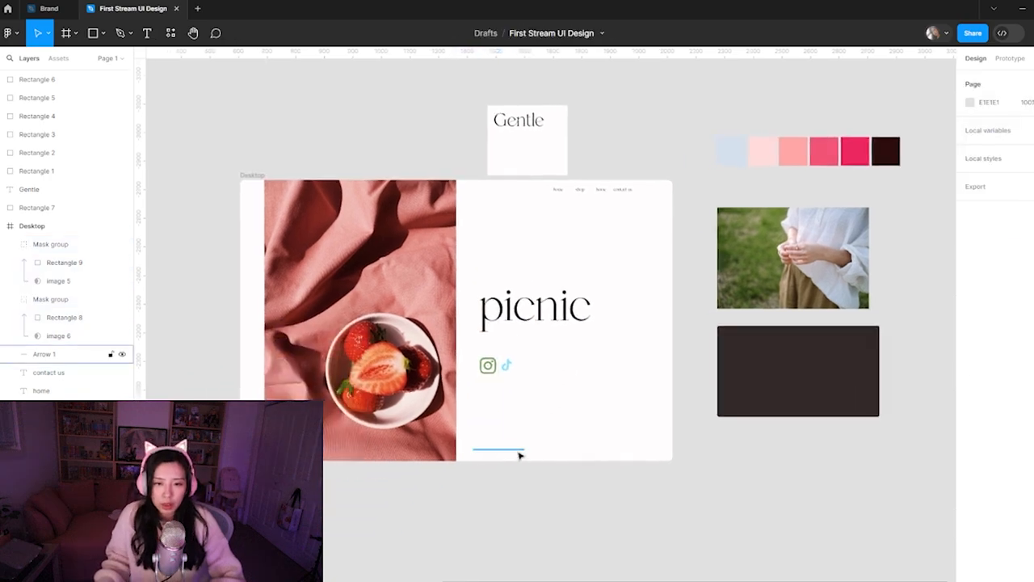
Lighten the stroke color of the arrow near the Desktop frame's lower edge to gray (998F8E)
{"action": "left_click", "coordinate": [519, 452]}
{"action": "scroll", "coordinate": [519, 465], "scroll_direction": "up", "scroll_amount": 5}
{"action": "left_click", "coordinate": [583, 433]}
{"action": "left_click", "coordinate": [532, 403]}
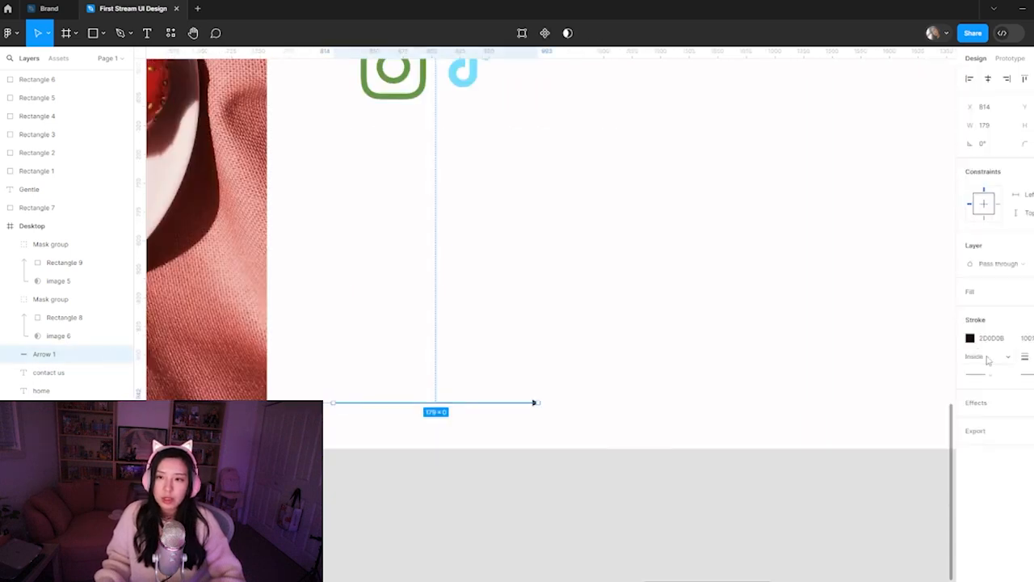
{"action": "left_click", "coordinate": [970, 337]}
{"action": "left_click_drag", "start_coordinate": [841, 393], "coordinate": [829, 347]}
Set the arrow's stroke to the darkest palette swatch (2D0D0B) by sampling it with the eyedropper
{"action": "left_click", "coordinate": [835, 450]}
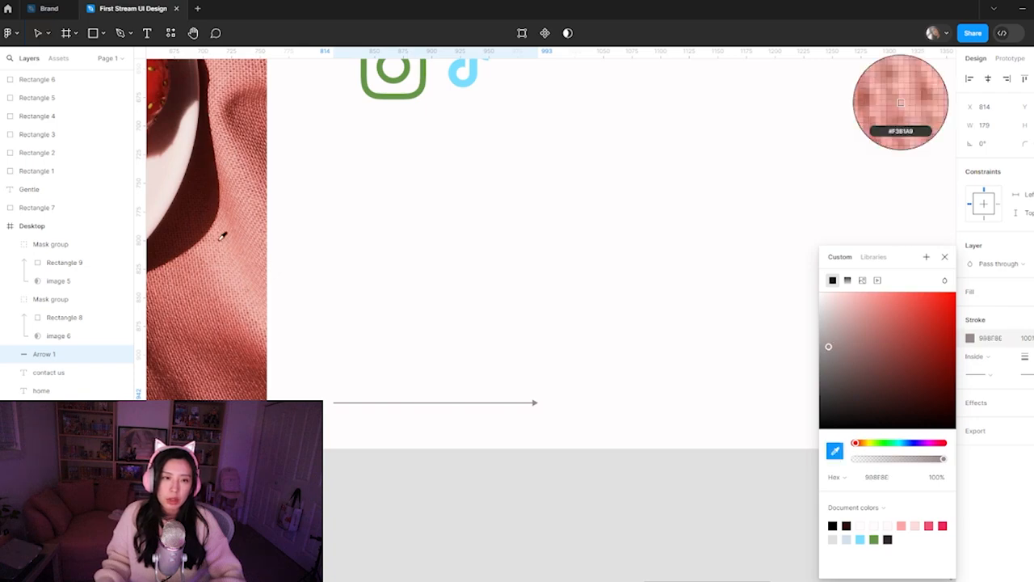
{"action": "key", "text": "ctrl+minus"}
{"action": "key", "text": "ctrl+minus"}
{"action": "left_click_drag", "start_coordinate": [685, 199], "coordinate": [551, 410]}
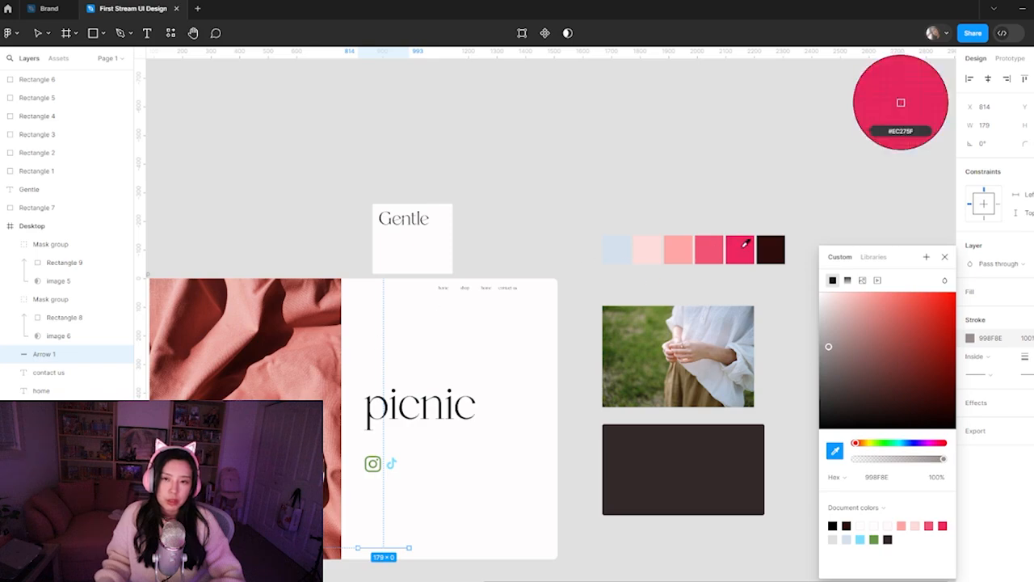
{"action": "left_click", "coordinate": [777, 246]}
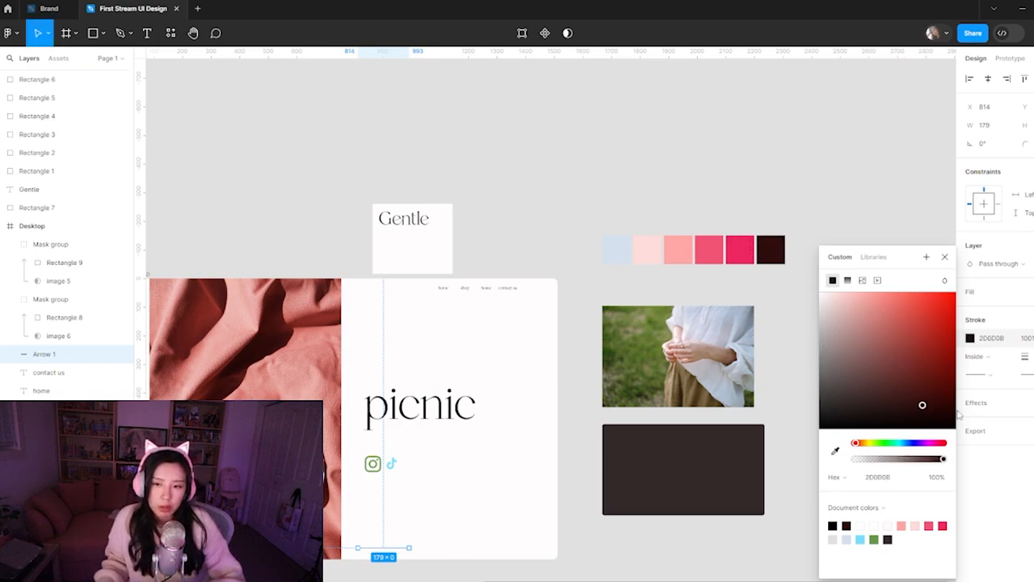
Lighten the stroke of the arrow near the Desktop frame's lower edge to a neutral gray using the color picker
{"action": "left_click_drag", "start_coordinate": [875, 384], "coordinate": [849, 337]}
{"action": "left_click", "coordinate": [419, 550], "text": "ctrl"}
{"action": "left_click", "coordinate": [419, 551], "text": "ctrl"}
{"action": "left_click", "coordinate": [419, 550], "text": "ctrl"}
{"action": "left_click_drag", "start_coordinate": [417, 551], "coordinate": [630, 313]}
{"action": "left_click_drag", "start_coordinate": [510, 362], "coordinate": [615, 443]}
{"action": "left_click_drag", "start_coordinate": [849, 338], "coordinate": [821, 345]}
{"action": "left_click", "coordinate": [696, 460]}
{"action": "key", "text": "ctrl+minus"}
{"action": "key", "text": "ctrl+minus"}
{"action": "key", "text": "ctrl+minus"}
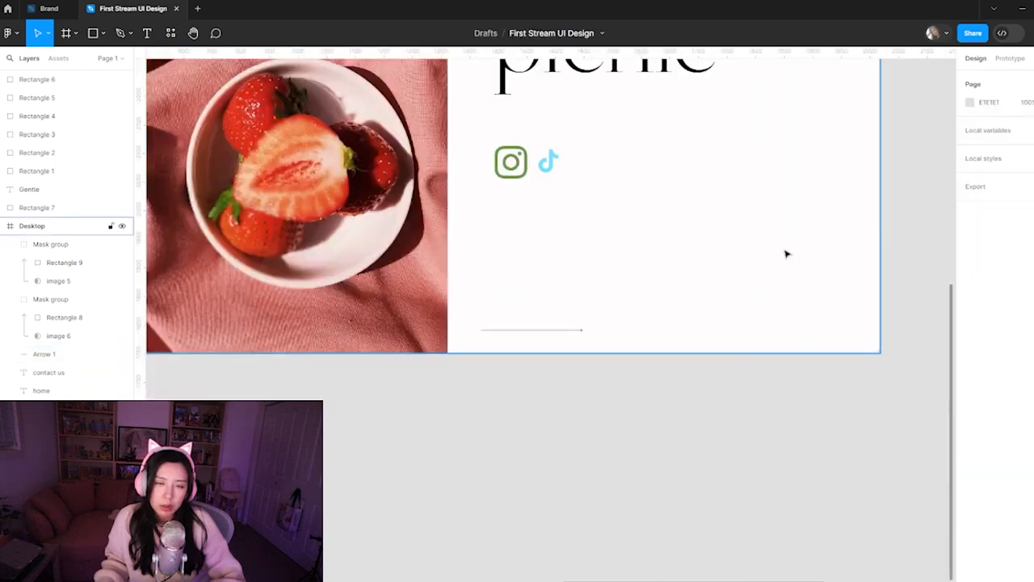
{"action": "left_click_drag", "start_coordinate": [628, 256], "coordinate": [618, 402]}
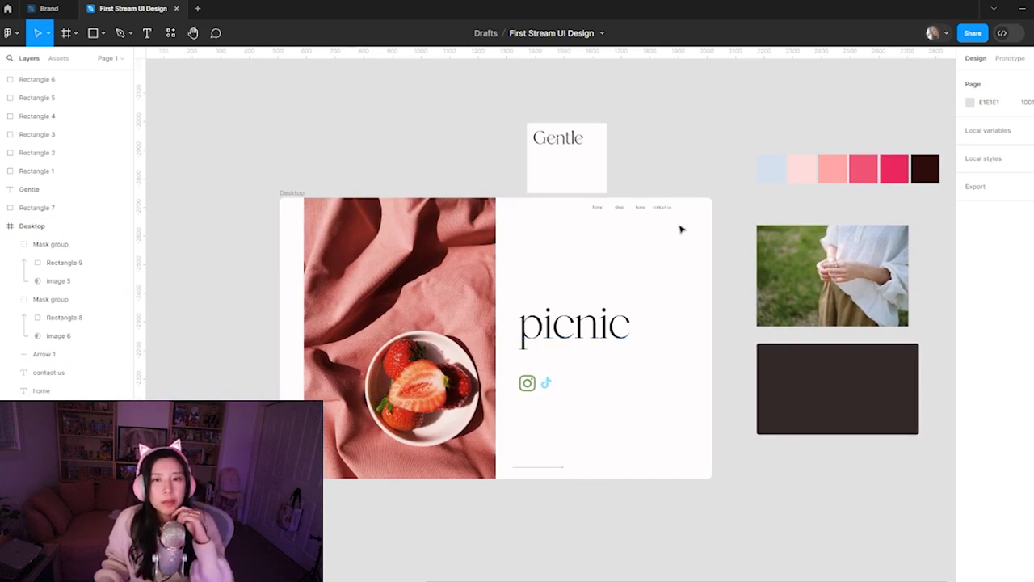
Change the third navigation label, the duplicate home between shop and contact us, to "events"
{"action": "key", "text": "z"}
{"action": "left_click", "coordinate": [631, 218]}
{"action": "key", "text": "space"}
{"action": "left_click_drag", "start_coordinate": [677, 224], "coordinate": [639, 259]}
{"action": "key", "text": "z"}
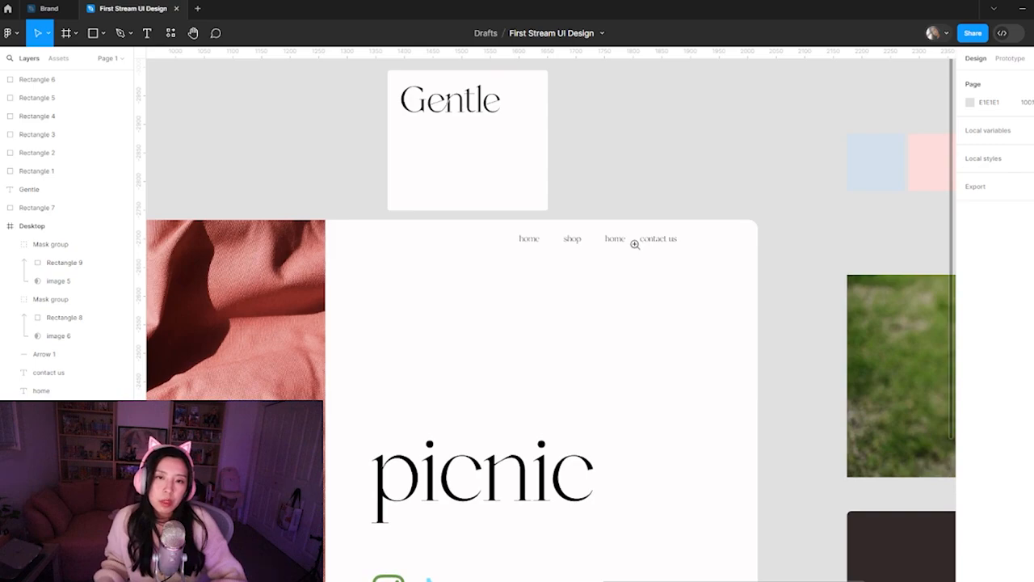
{"action": "left_click", "coordinate": [634, 243]}
{"action": "left_click", "coordinate": [627, 268]}
{"action": "double_click", "coordinate": [557, 208]}
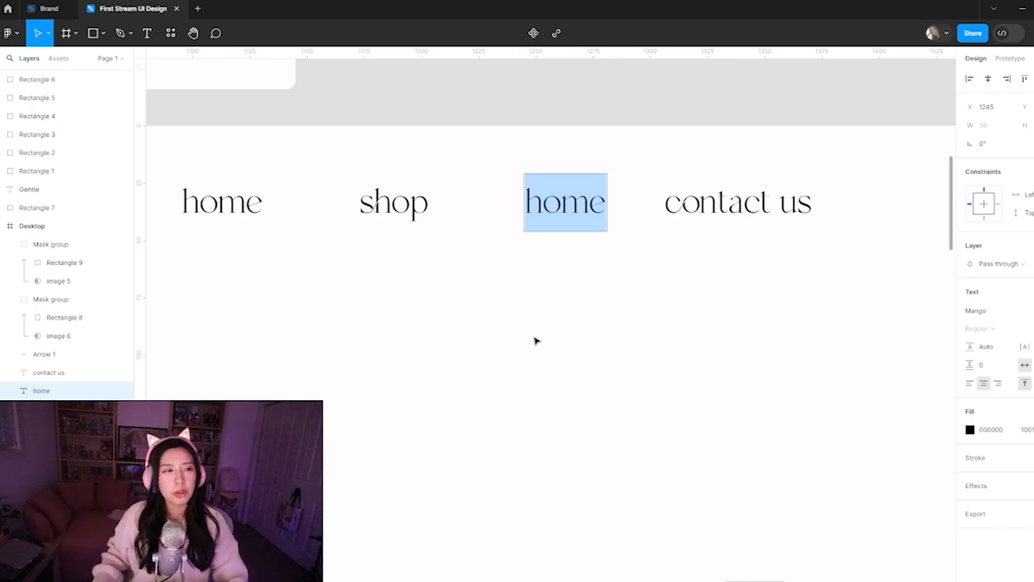
{"action": "key", "text": "Escape"}
{"action": "left_click", "coordinate": [399, 201]}
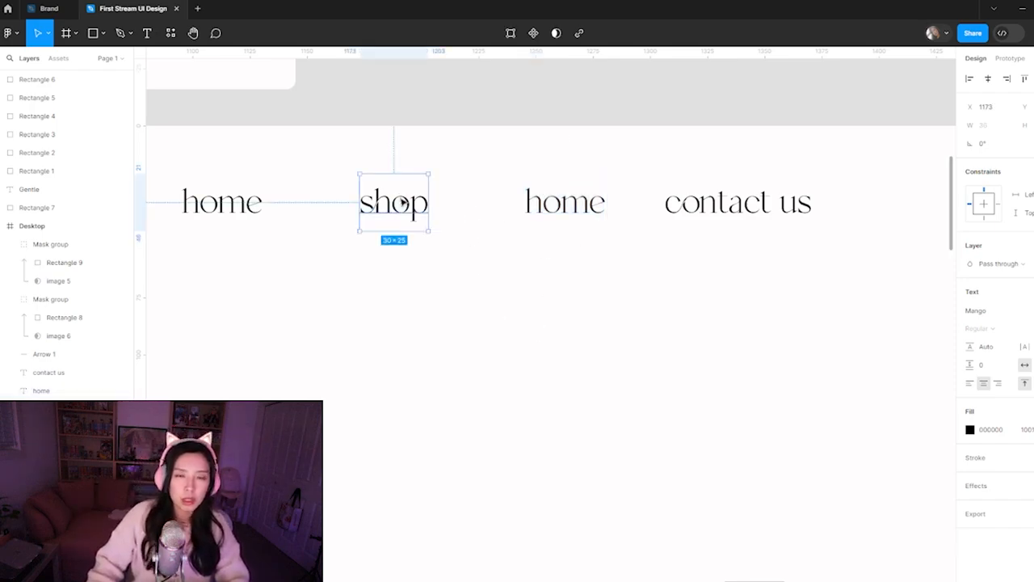
{"action": "double_click", "coordinate": [399, 201]}
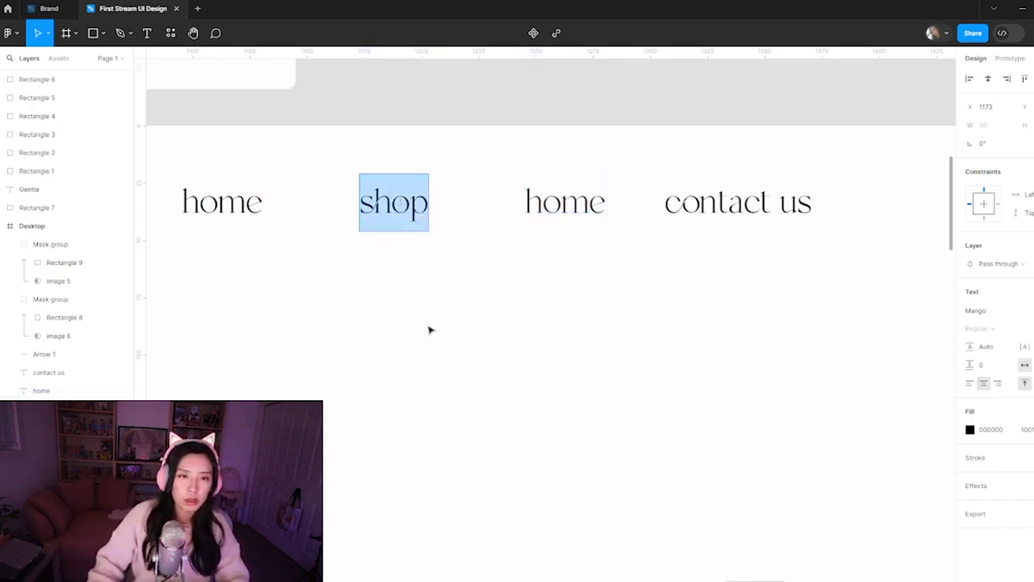
{"action": "left_click", "coordinate": [590, 226]}
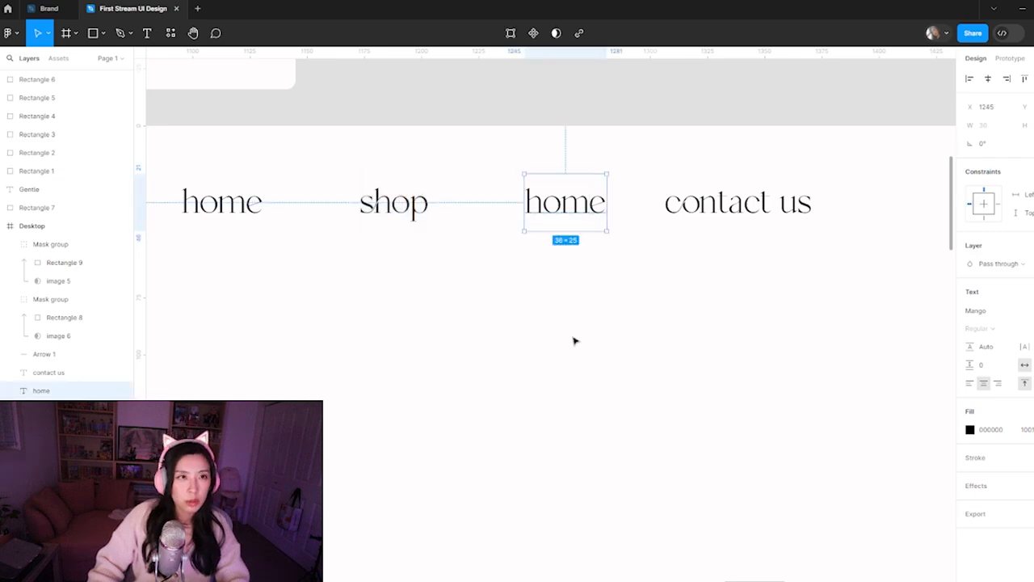
{"action": "double_click", "coordinate": [564, 207]}
{"action": "type", "text": "events"}
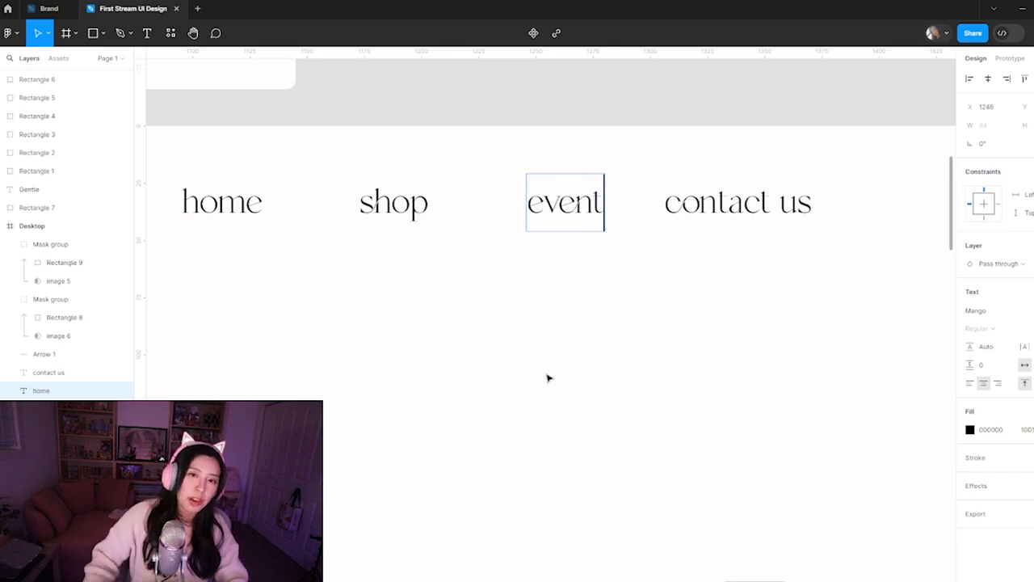
{"action": "key", "text": "Escape"}
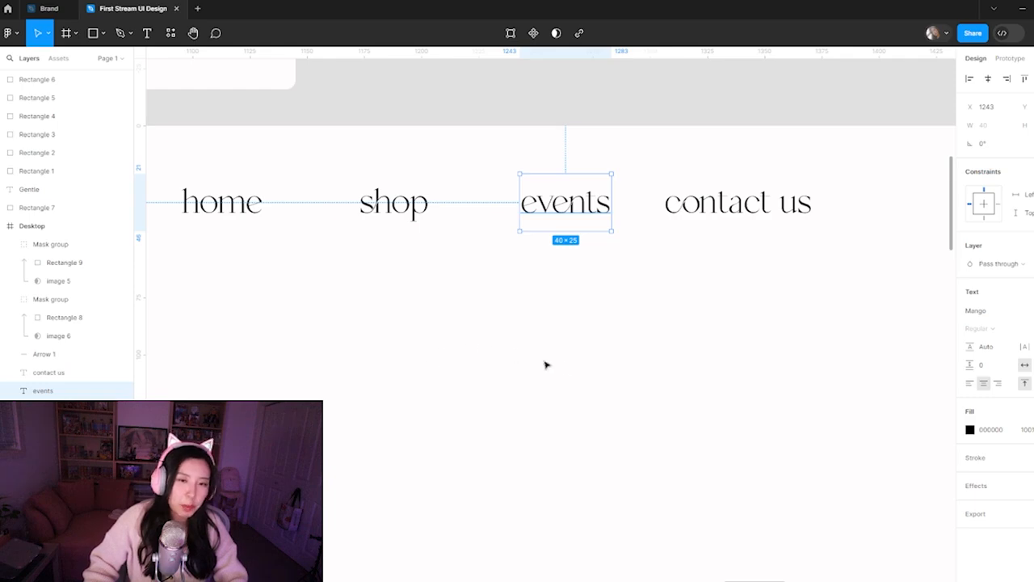
Shift the events label slightly left to widen its gap from contact us
{"action": "left_click", "coordinate": [490, 327]}
{"action": "scroll", "coordinate": [623, 318], "scroll_direction": "down", "scroll_amount": 5}
{"action": "scroll", "coordinate": [585, 295], "scroll_direction": "up", "scroll_amount": 2}
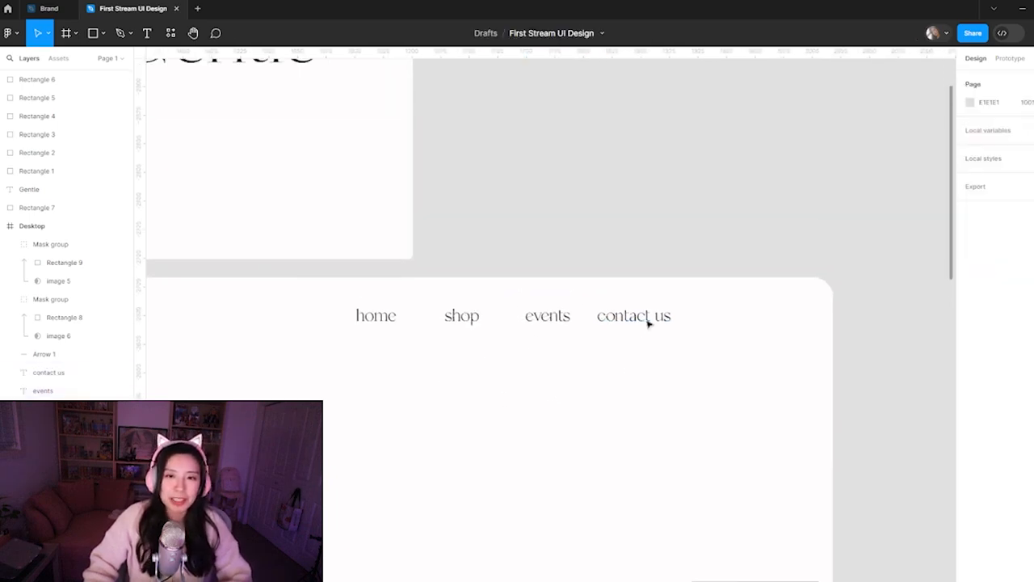
{"action": "left_click", "coordinate": [606, 319]}
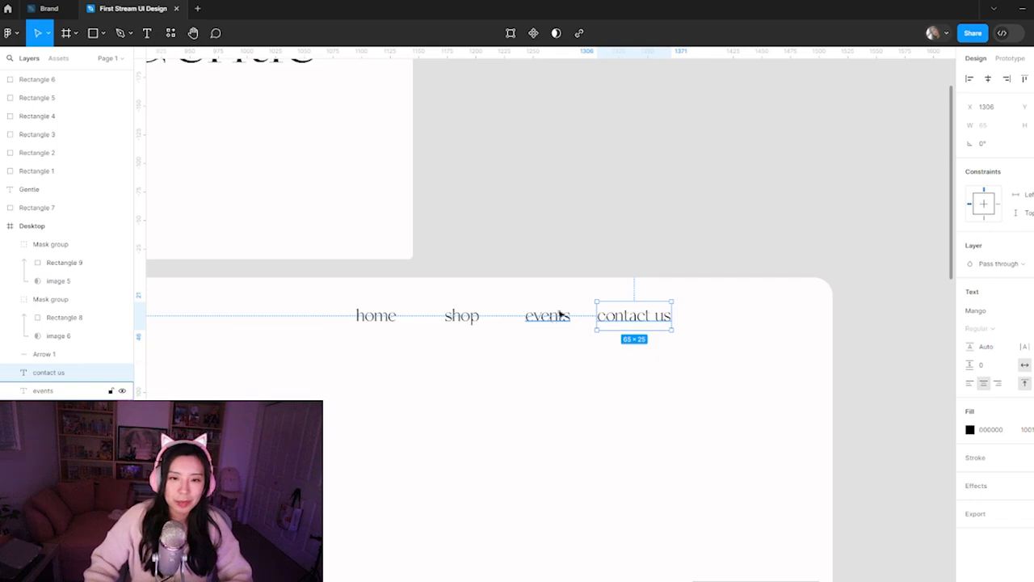
{"action": "left_click", "coordinate": [561, 315]}
{"action": "scroll", "coordinate": [612, 315], "scroll_direction": "up", "scroll_amount": 5}
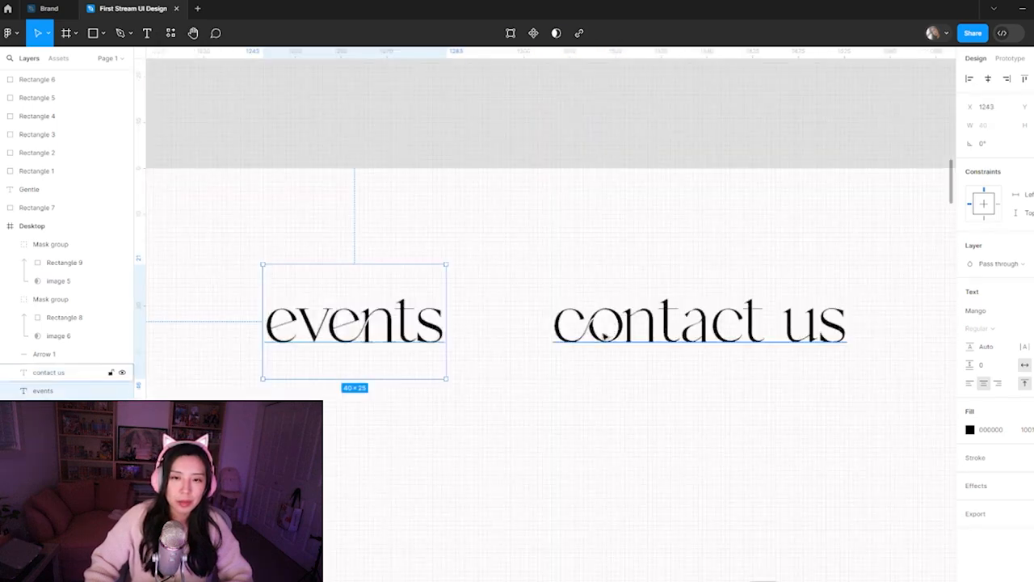
{"action": "left_click", "coordinate": [612, 317]}
{"action": "left_click_drag", "start_coordinate": [395, 327], "coordinate": [382, 339]}
{"action": "left_click", "coordinate": [582, 324]}
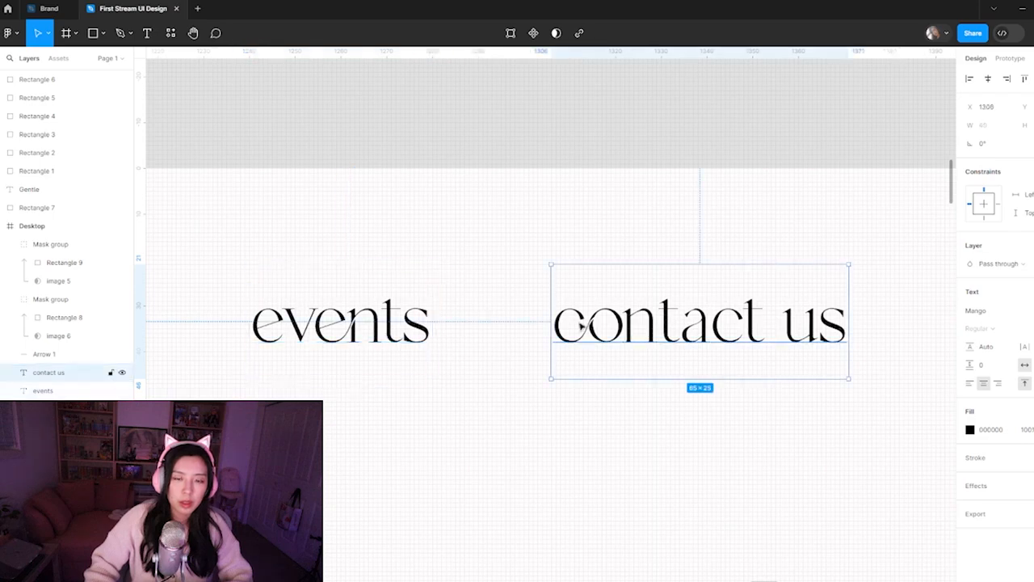
{"action": "scroll", "coordinate": [519, 412], "scroll_direction": "down", "scroll_amount": 5}
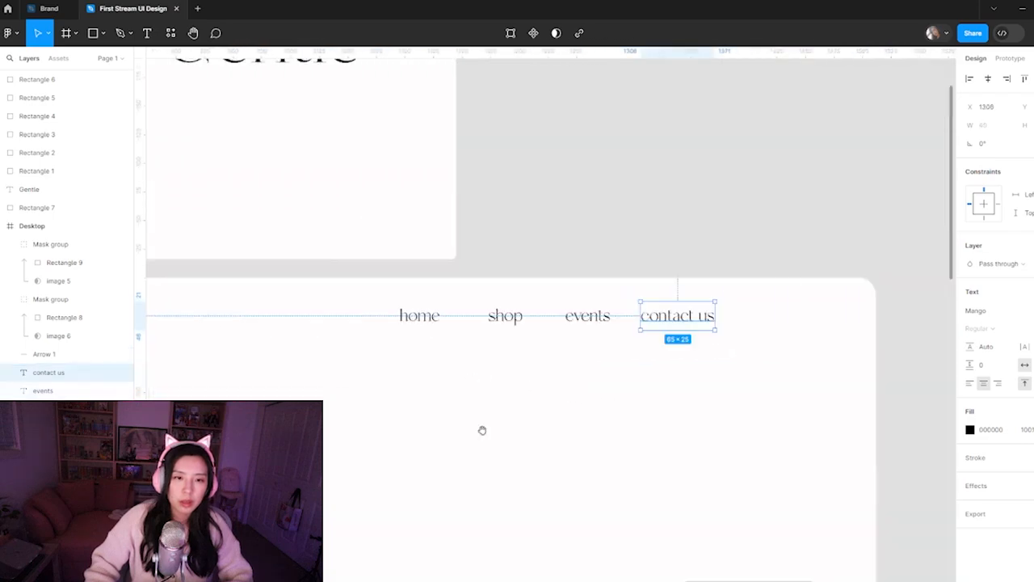
{"action": "left_click", "coordinate": [524, 385]}
Draw a horizontal line about 34 px wide beneath the home navigation label and set its stroke weight to 0.5
{"action": "scroll", "coordinate": [413, 358], "scroll_direction": "up", "scroll_amount": 5}
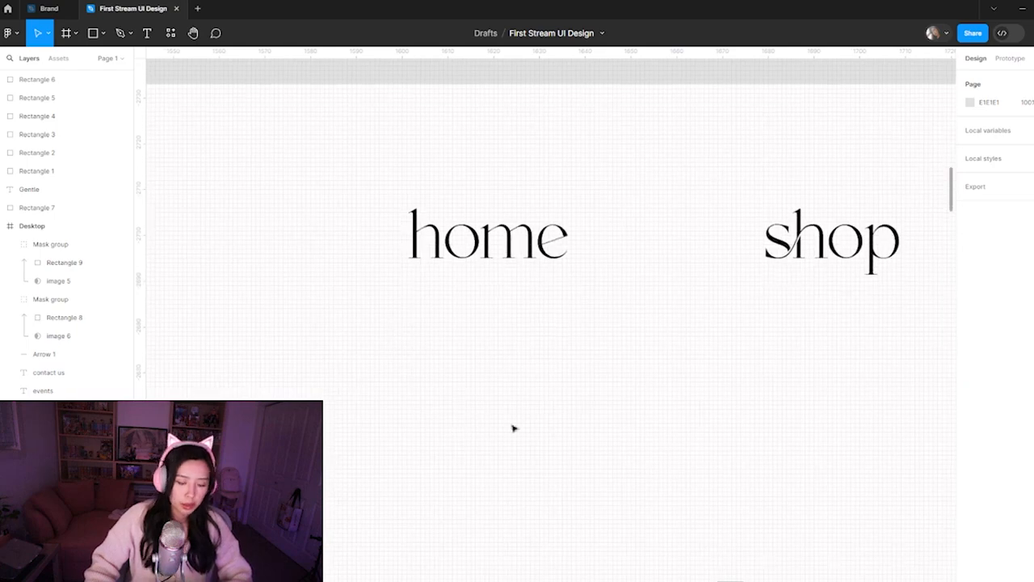
{"action": "key", "text": "l"}
{"action": "left_click_drag", "start_coordinate": [412, 281], "coordinate": [565, 282]}
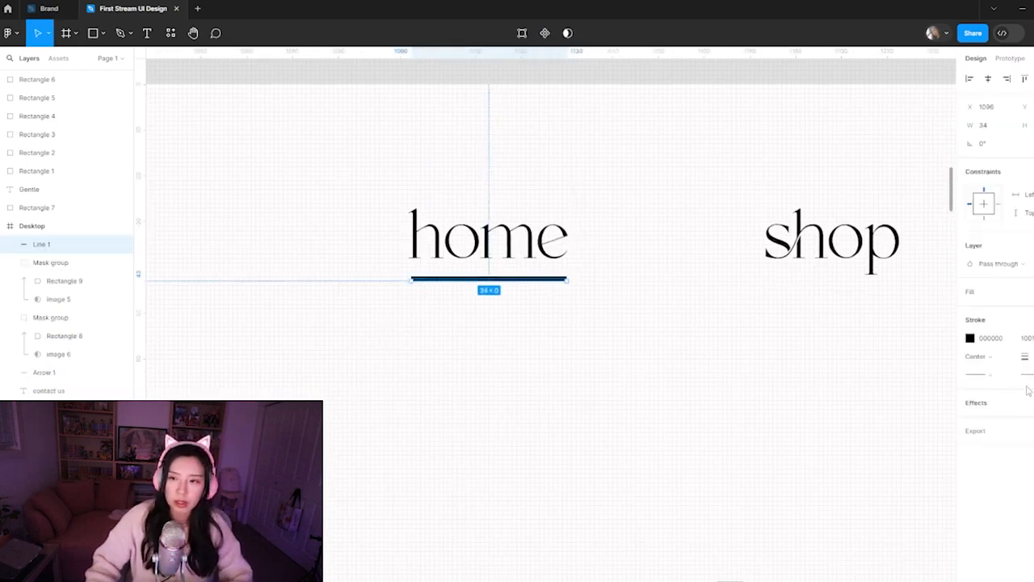
{"action": "left_click", "coordinate": [1025, 356]}
{"action": "type", "text": "0.5"}
{"action": "key", "text": "Return"}
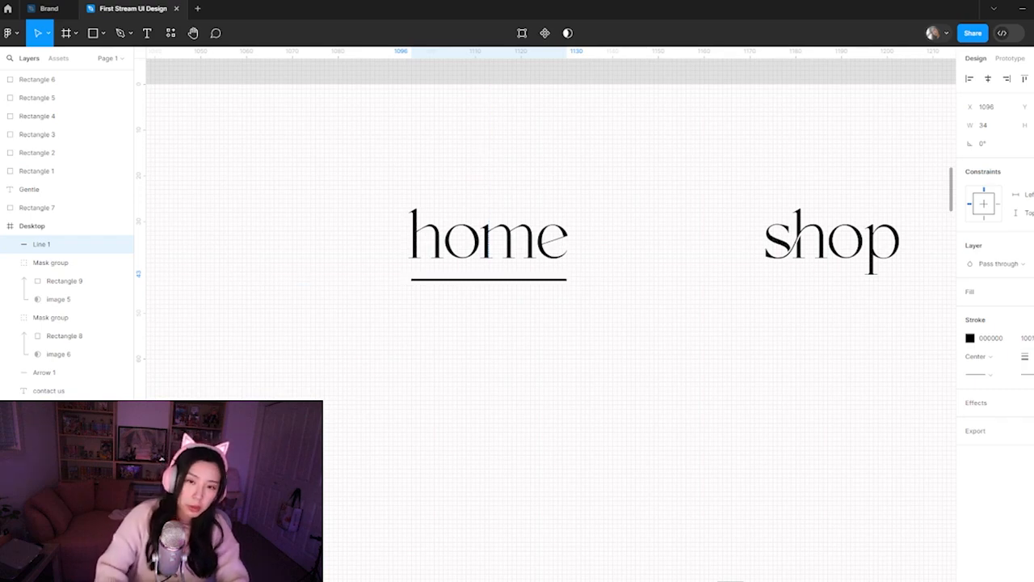
Recolor the underline beneath the home label to the dark document color 2D0D0B
{"action": "left_click", "coordinate": [971, 338]}
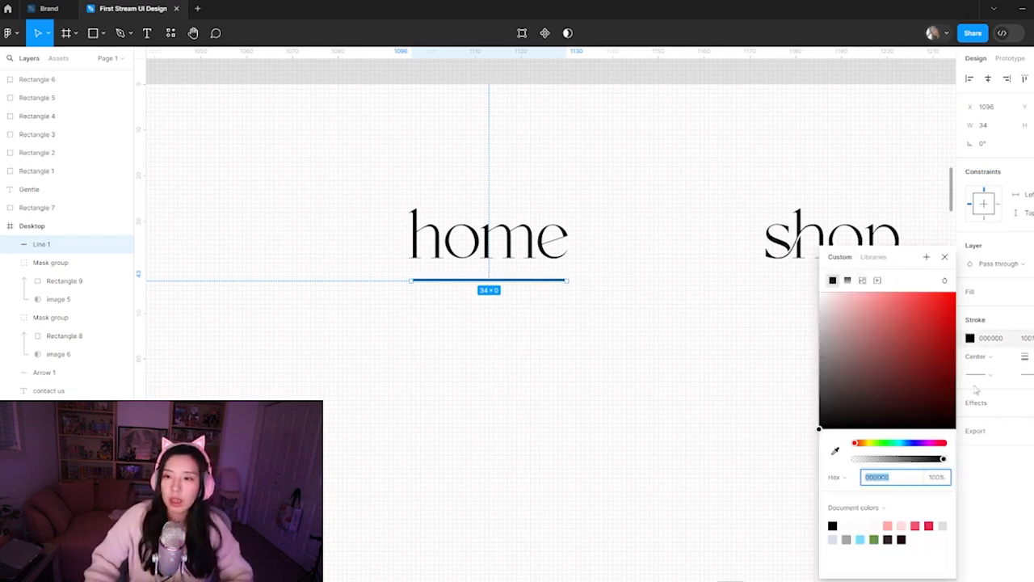
{"action": "left_click", "coordinate": [902, 527]}
{"action": "left_click", "coordinate": [542, 425]}
{"action": "key", "text": "ctrl+minus"}
{"action": "key", "text": "ctrl+minus"}
{"action": "left_click_drag", "start_coordinate": [570, 333], "coordinate": [552, 347]}
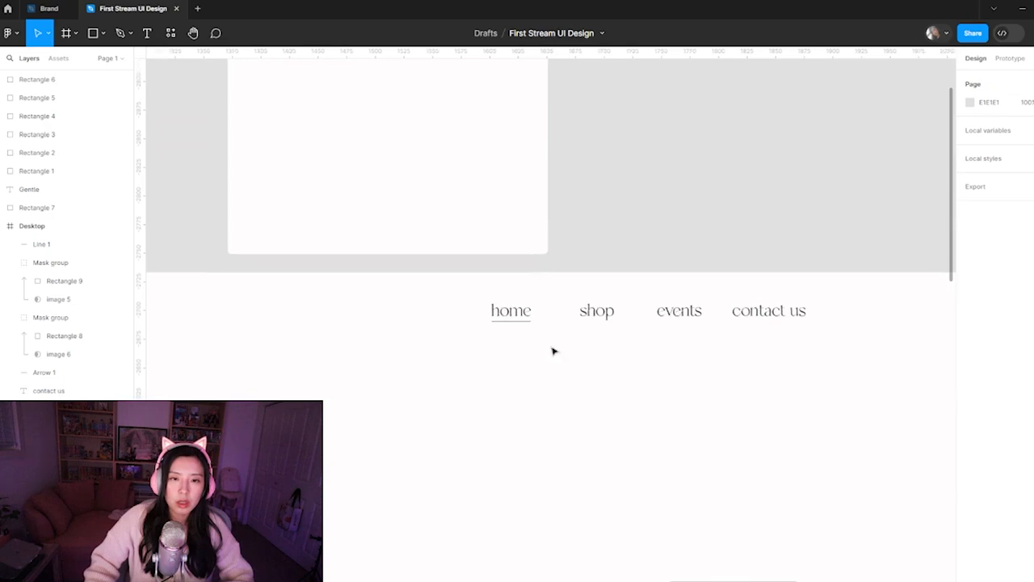
Place a horizontal guide along the home label's baseline to check the underline against it, and hide the rulers
{"action": "left_click", "coordinate": [516, 327]}
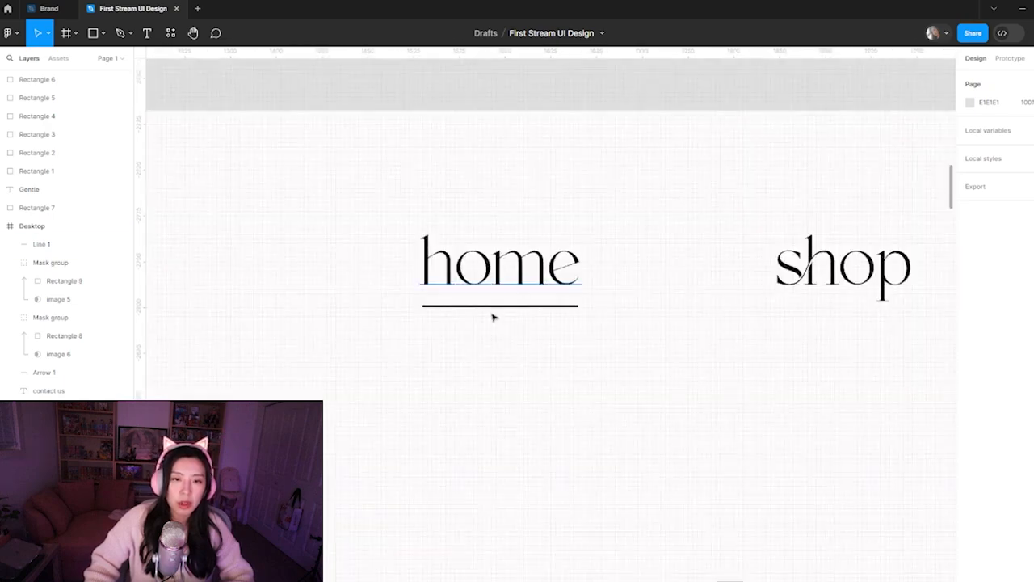
{"action": "left_click", "coordinate": [486, 307]}
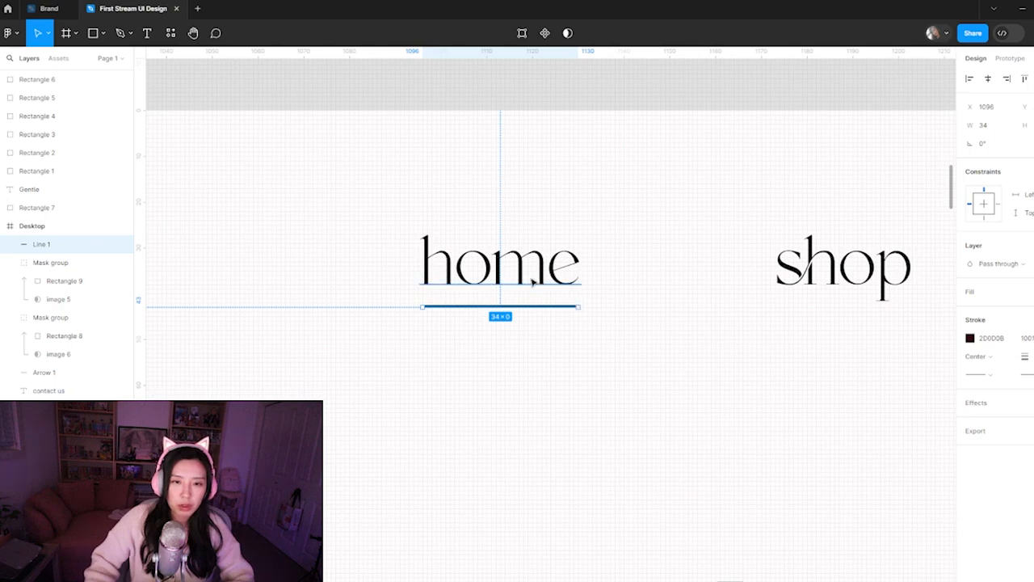
{"action": "left_click", "coordinate": [529, 399]}
{"action": "left_click_drag", "start_coordinate": [484, 56], "coordinate": [485, 285]}
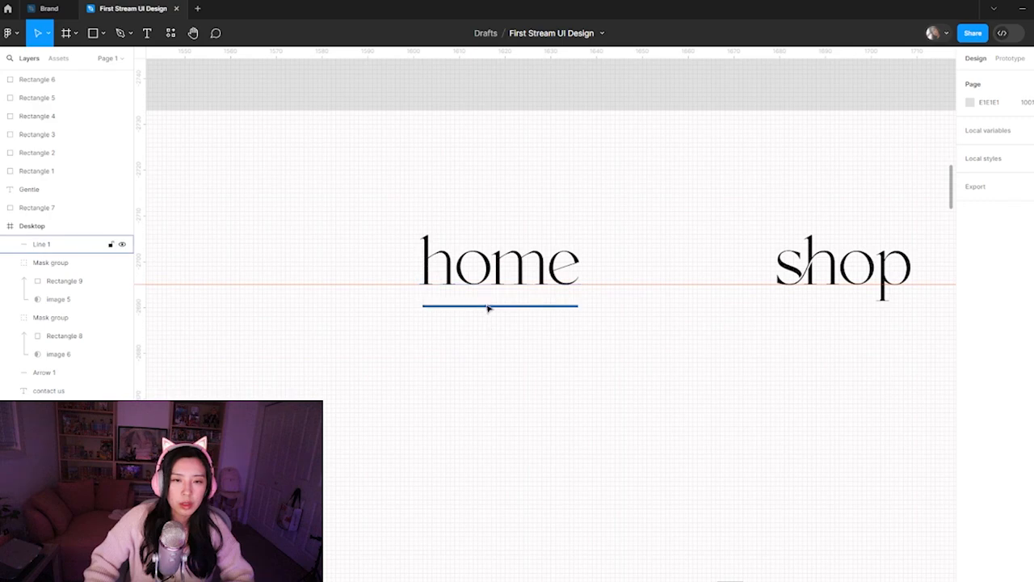
{"action": "left_click", "coordinate": [485, 312]}
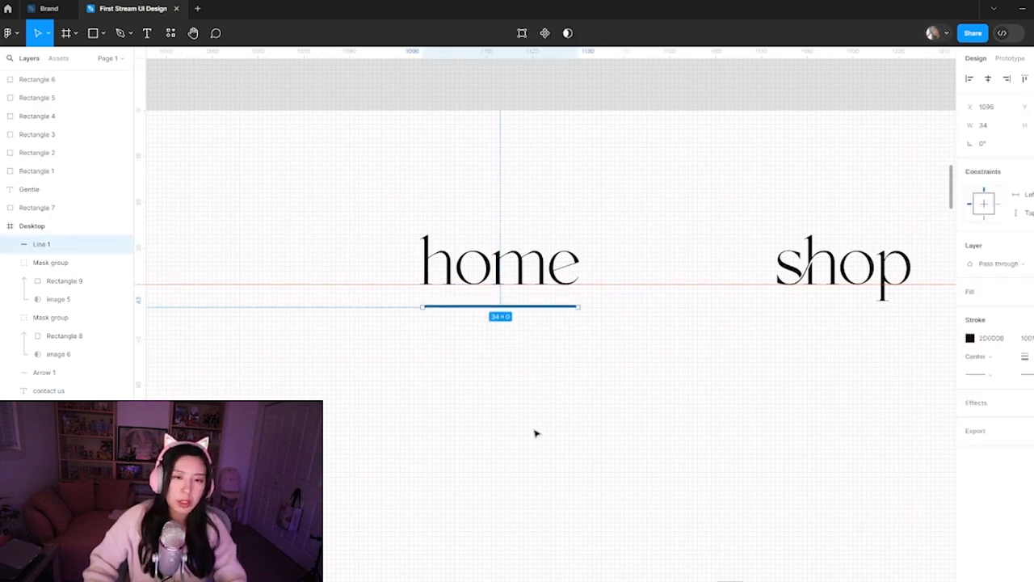
{"action": "key", "text": "shift+r"}
{"action": "left_click", "coordinate": [573, 335]}
{"action": "scroll", "coordinate": [531, 404], "scroll_direction": "down", "scroll_amount": 6}
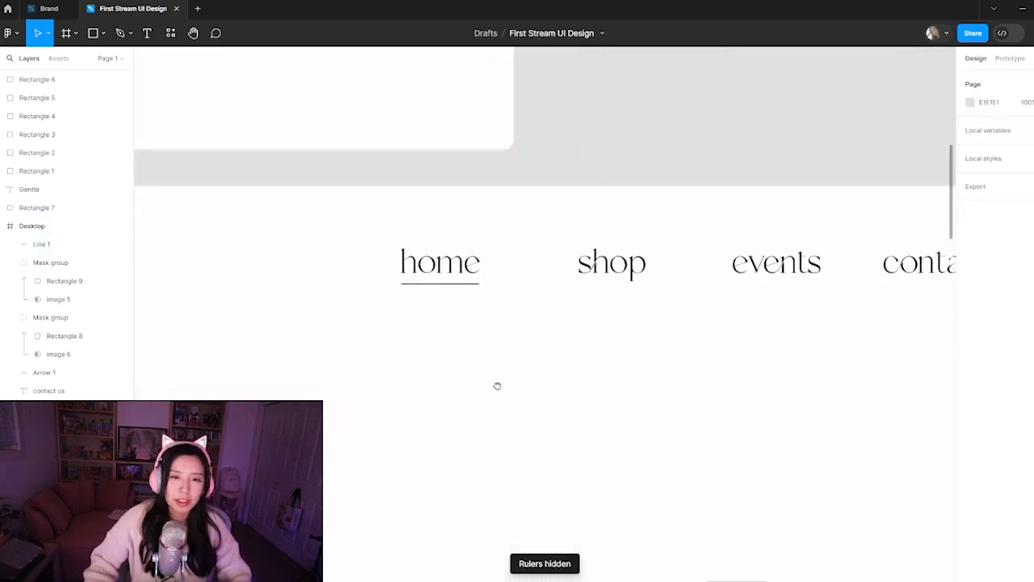
Shift the shop label left to X 1170 so it sits evenly between home and events
{"action": "left_click_drag", "start_coordinate": [498, 282], "coordinate": [492, 281]}
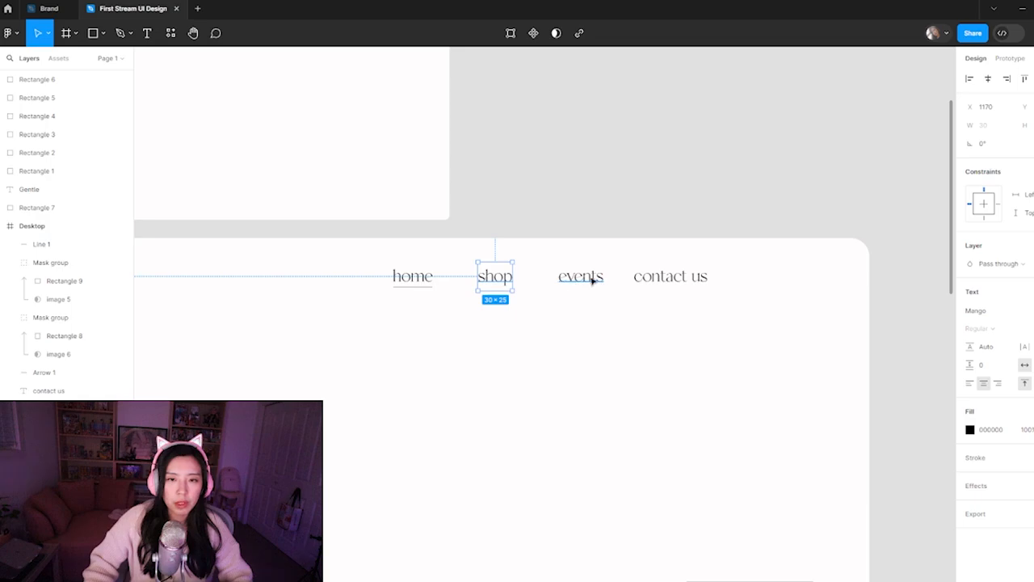
{"action": "left_click", "coordinate": [594, 277]}
{"action": "left_click", "coordinate": [651, 282], "text": "shift"}
{"action": "left_click_drag", "start_coordinate": [651, 283], "coordinate": [646, 280]}
{"action": "left_click", "coordinate": [652, 310]}
{"action": "left_click", "coordinate": [650, 282]}
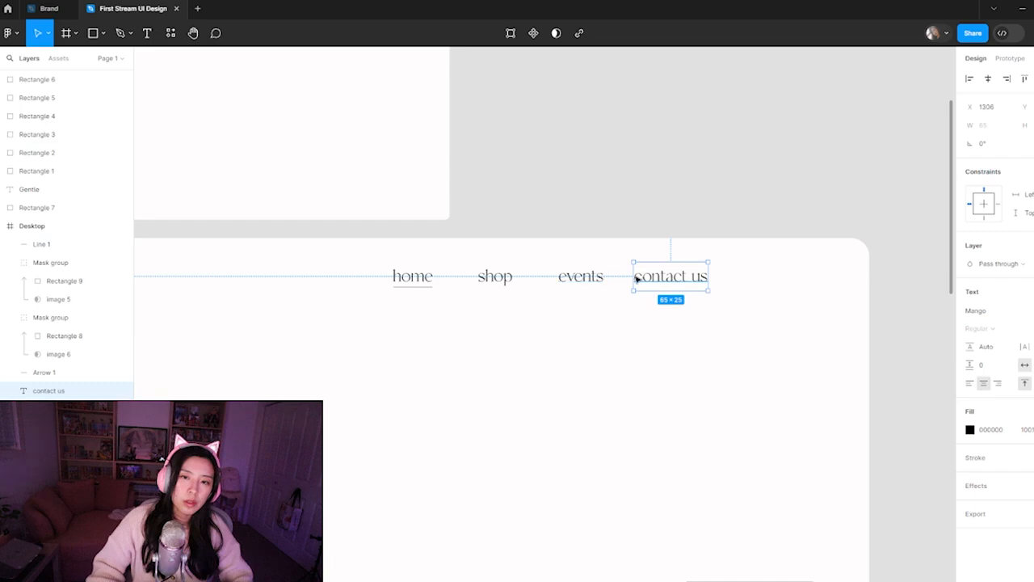
Move the contact us label right to X 1314 to match the spacing of the other navigation labels
{"action": "scroll", "coordinate": [641, 274], "scroll_direction": "up", "scroll_amount": 3}
{"action": "left_click", "coordinate": [522, 272]}
{"action": "left_click", "coordinate": [666, 283]}
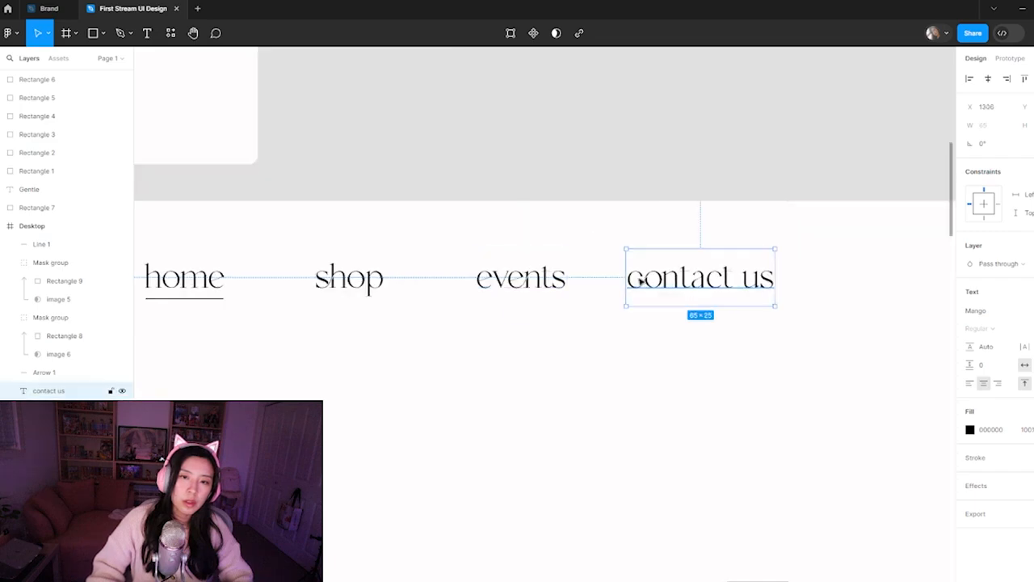
{"action": "left_click_drag", "start_coordinate": [638, 279], "coordinate": [656, 279]}
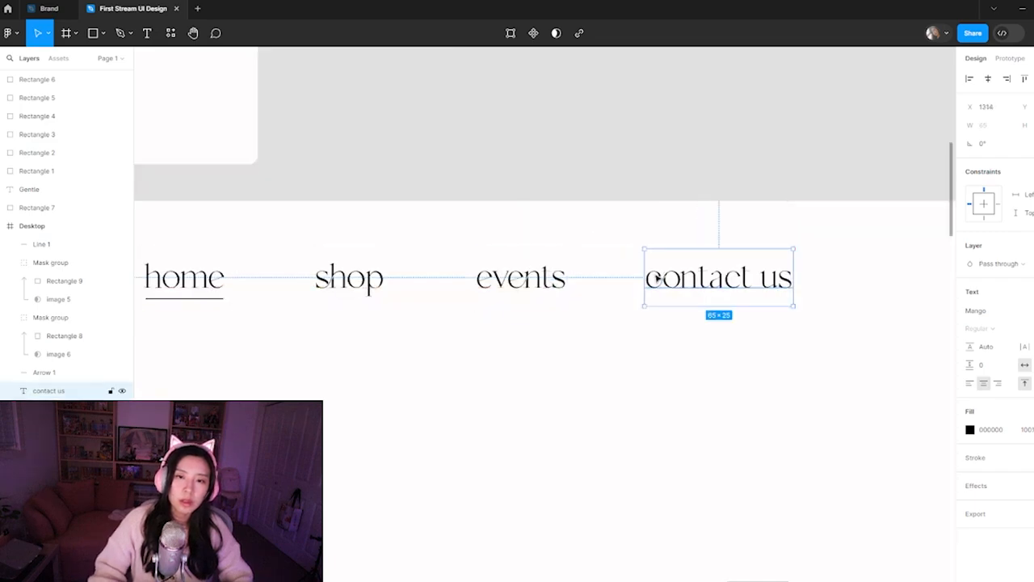
{"action": "key", "text": "Left"}
{"action": "key", "text": "Right"}
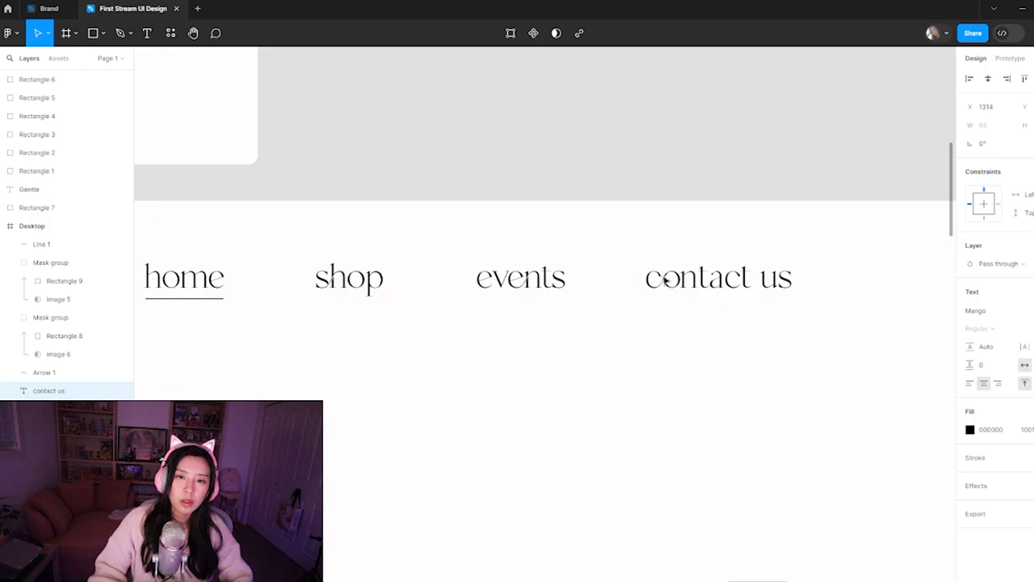
Move all four navigation labels and the home underline together toward the Desktop frame's upper-right corner
{"action": "key", "text": "ctrl+minus"}
{"action": "key", "text": "ctrl+minus"}
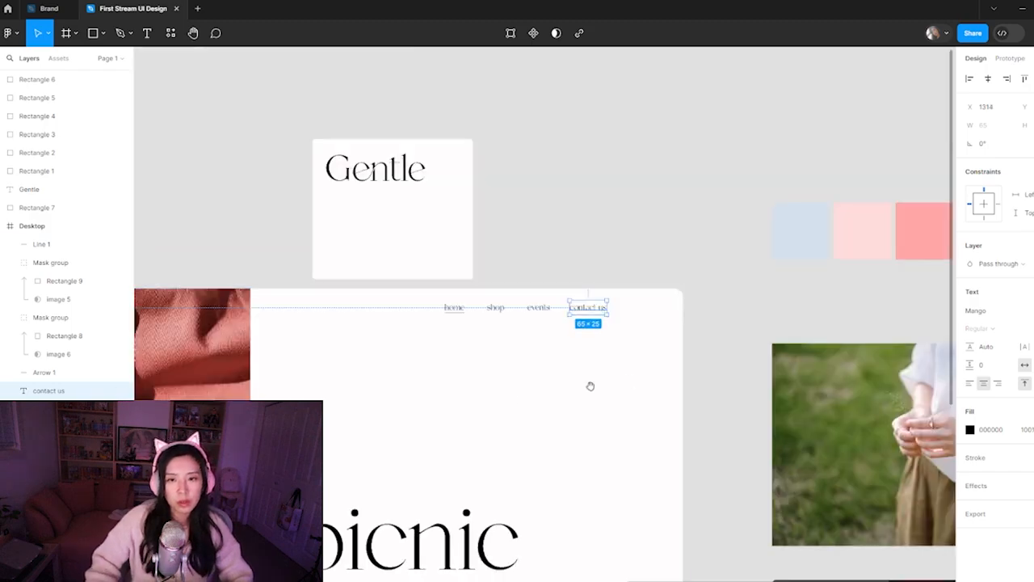
{"action": "left_click_drag", "start_coordinate": [577, 342], "coordinate": [653, 300]}
{"action": "left_click", "coordinate": [529, 269], "text": "shift"}
{"action": "left_click_drag", "start_coordinate": [561, 272], "coordinate": [627, 266]}
{"action": "left_click", "coordinate": [656, 422]}
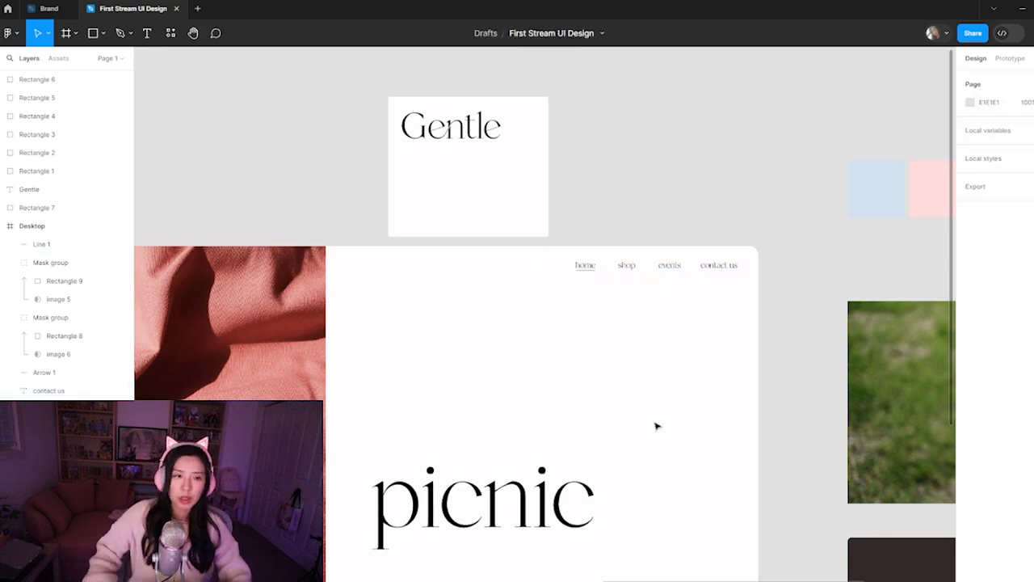
Duplicate the picnic heading in the Desktop frame and place the copy above and to the right of the original at X 970
{"action": "left_click_drag", "start_coordinate": [642, 480], "coordinate": [708, 309]}
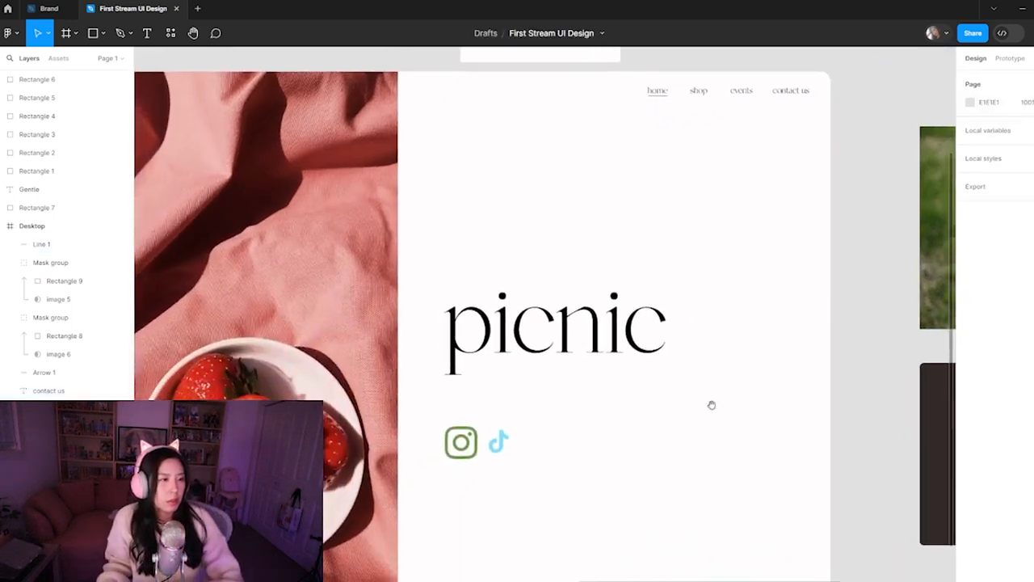
{"action": "left_click_drag", "start_coordinate": [706, 400], "coordinate": [733, 373]}
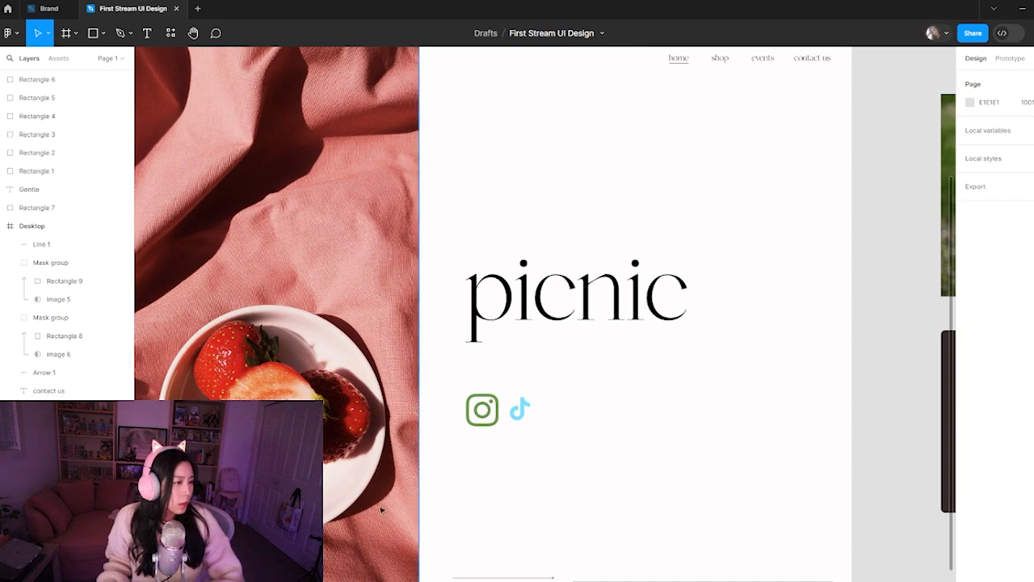
{"action": "scroll", "coordinate": [681, 496], "scroll_direction": "down", "scroll_amount": 5, "text": "ctrl"}
{"action": "left_click_drag", "start_coordinate": [795, 340], "coordinate": [708, 396]}
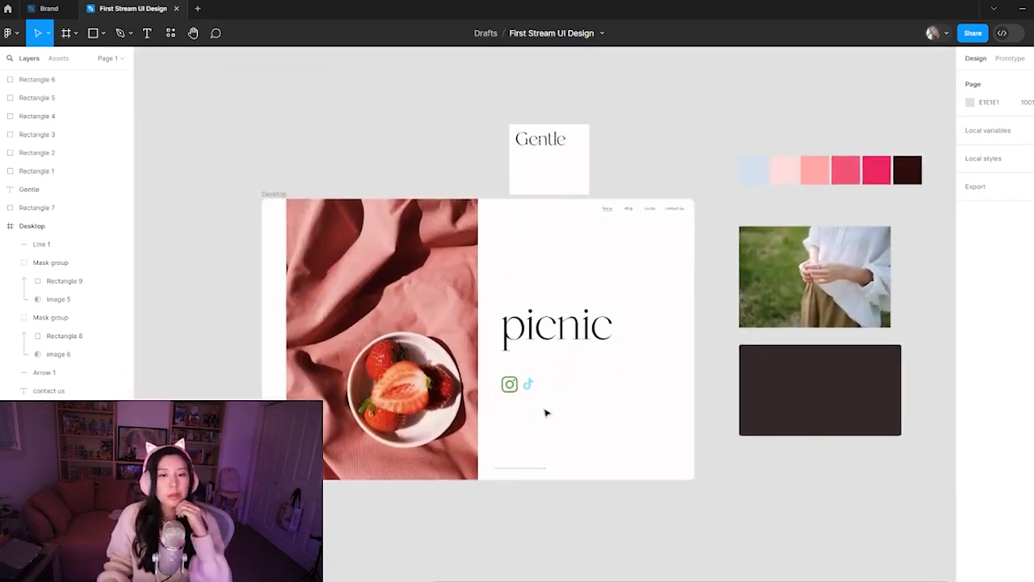
{"action": "left_click", "coordinate": [575, 328]}
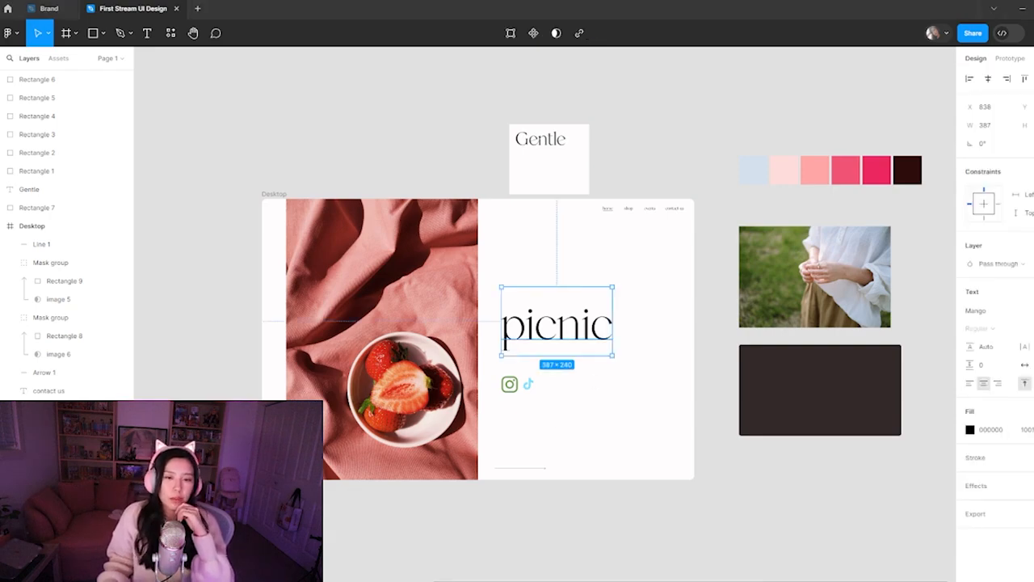
{"action": "mouse_move", "coordinate": [529, 578]}
{"action": "left_click", "coordinate": [453, 546]}
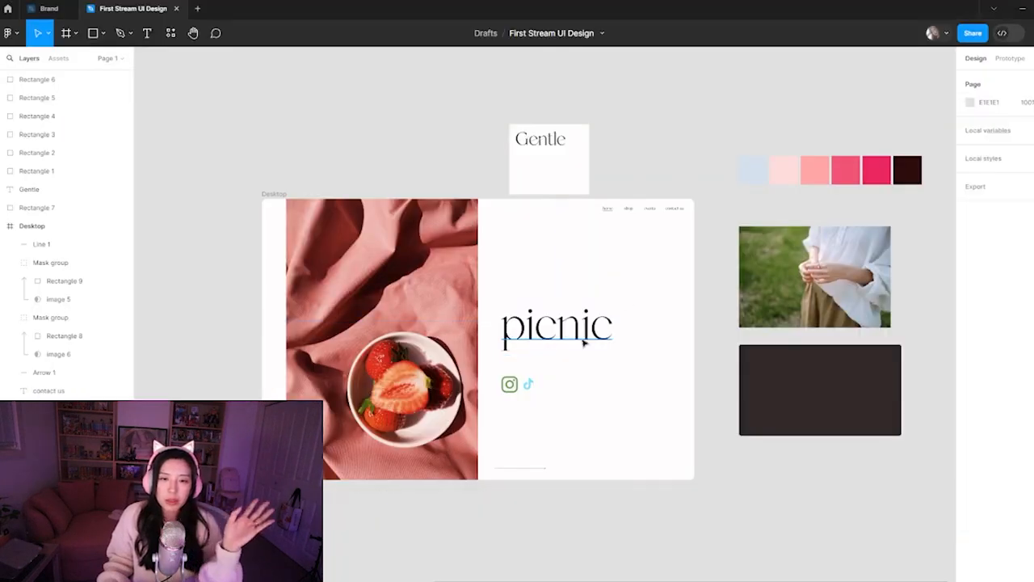
{"action": "left_click", "coordinate": [978, 311]}
{"action": "left_click", "coordinate": [646, 293]}
{"action": "left_click", "coordinate": [604, 330]}
{"action": "left_click_drag", "start_coordinate": [586, 333], "coordinate": [624, 268]}
Preview fonts on the heading copy, apply Over the Rainbow, and widen its text box to 570 with its left edge at X 833
{"action": "left_click", "coordinate": [1000, 310]}
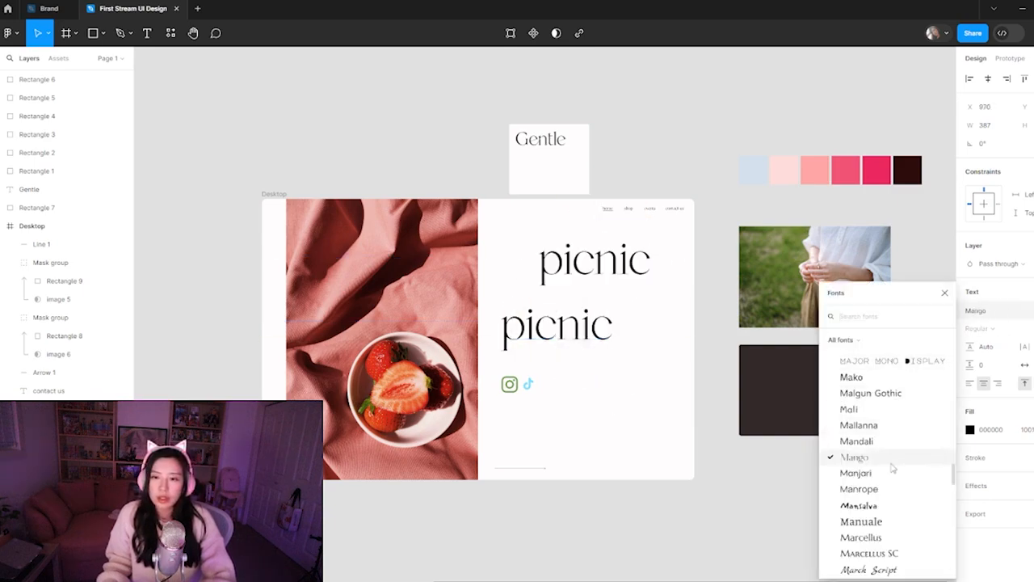
{"action": "scroll", "coordinate": [889, 461], "scroll_direction": "down", "scroll_amount": 2}
{"action": "scroll", "coordinate": [887, 454], "scroll_direction": "down", "scroll_amount": 2}
{"action": "scroll", "coordinate": [887, 456], "scroll_direction": "down", "scroll_amount": 3}
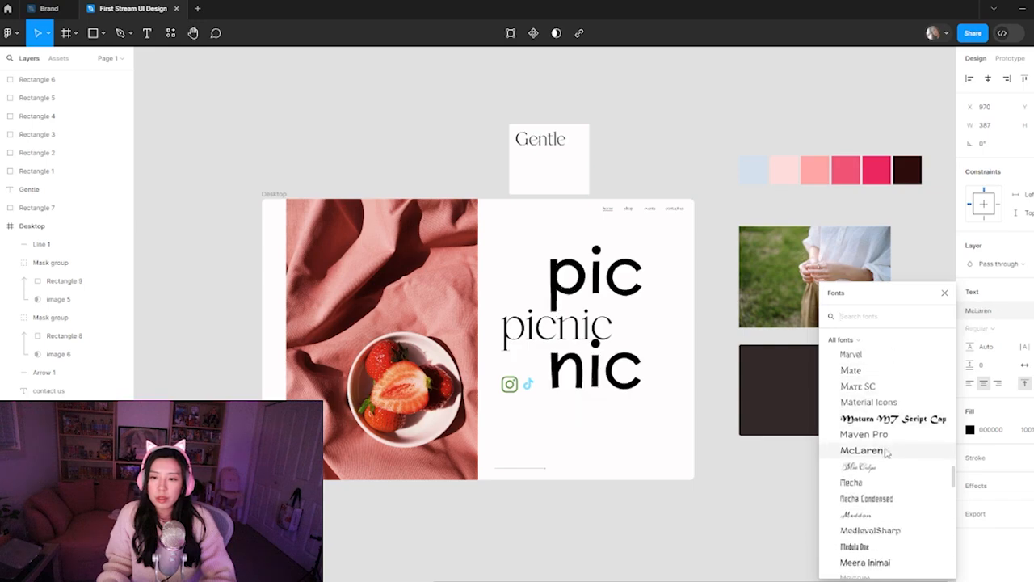
{"action": "scroll", "coordinate": [890, 473], "scroll_direction": "down", "scroll_amount": 1}
{"action": "scroll", "coordinate": [889, 473], "scroll_direction": "down", "scroll_amount": 2}
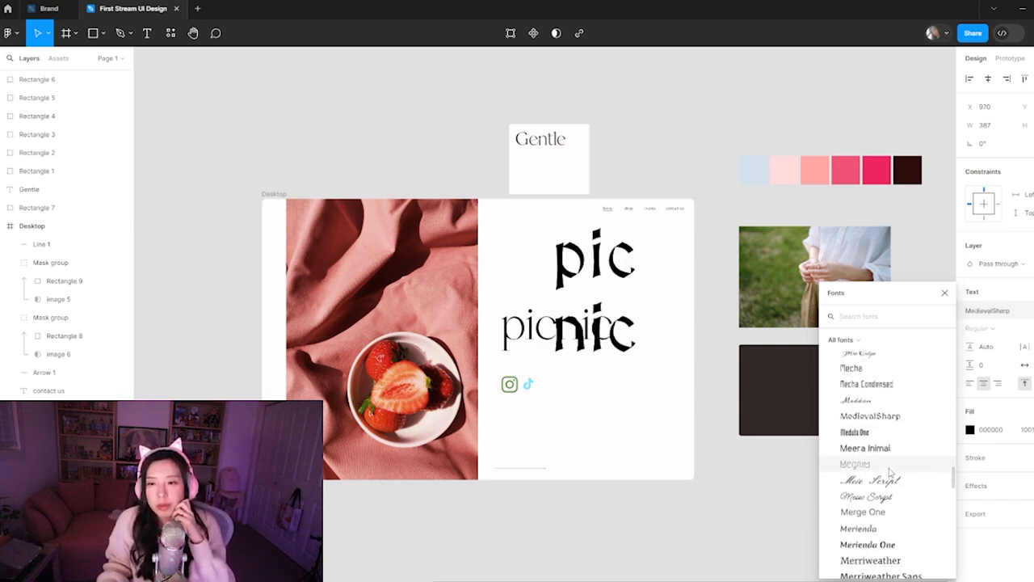
{"action": "scroll", "coordinate": [886, 513], "scroll_direction": "down", "scroll_amount": 5}
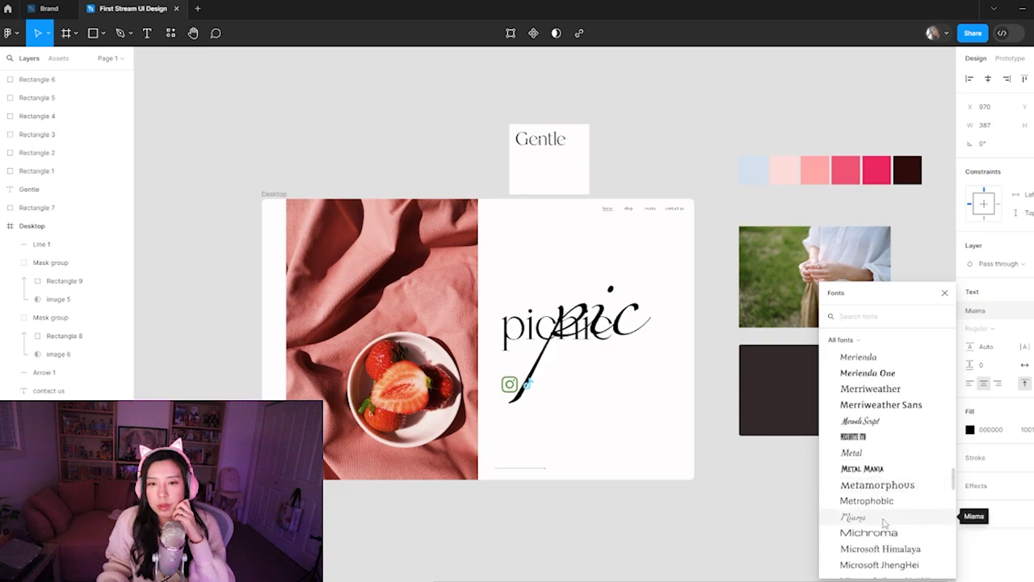
{"action": "scroll", "coordinate": [883, 524], "scroll_direction": "down", "scroll_amount": 5}
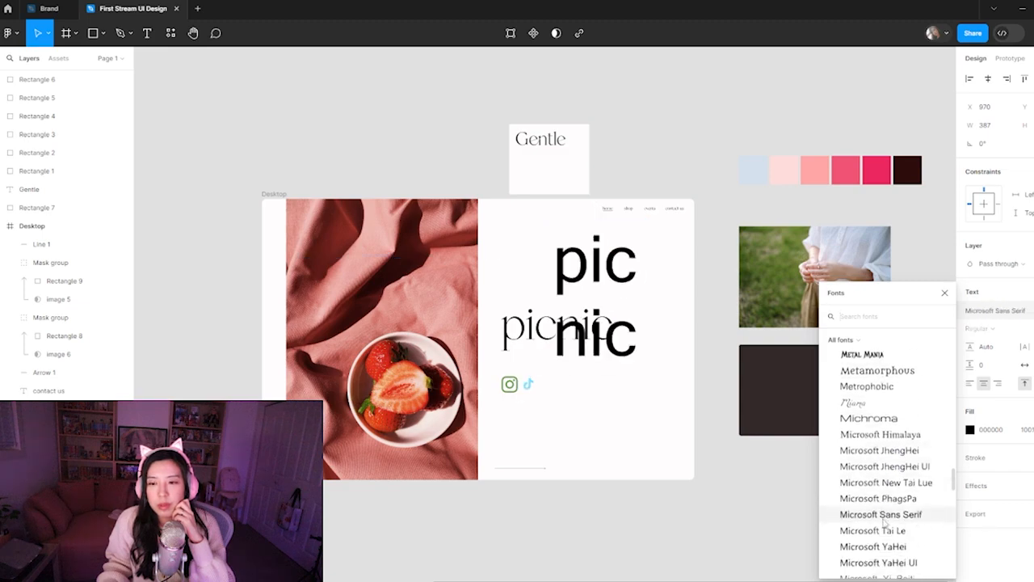
{"action": "scroll", "coordinate": [881, 508], "scroll_direction": "down", "scroll_amount": 6}
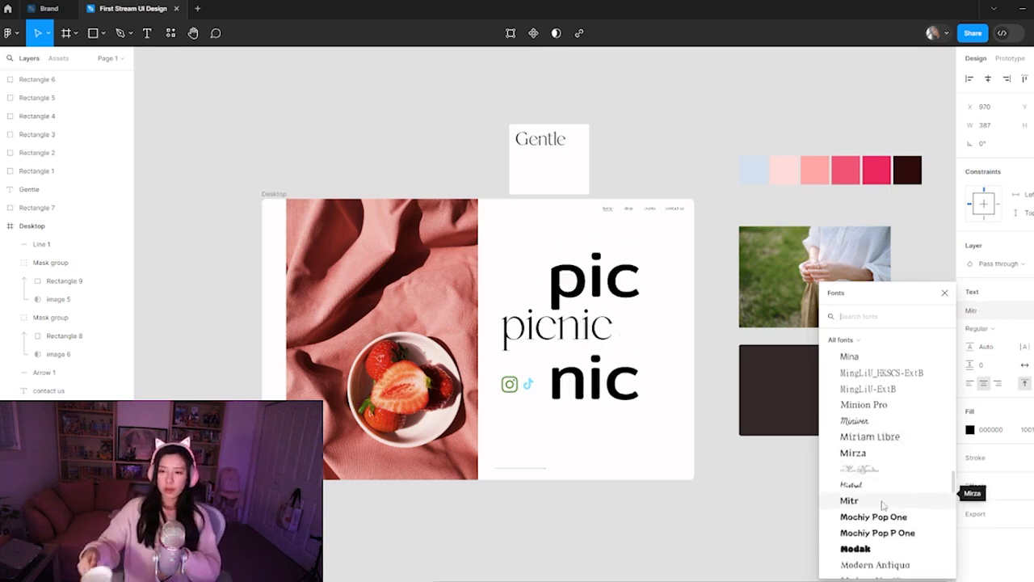
{"action": "scroll", "coordinate": [883, 505], "scroll_direction": "down", "scroll_amount": 5}
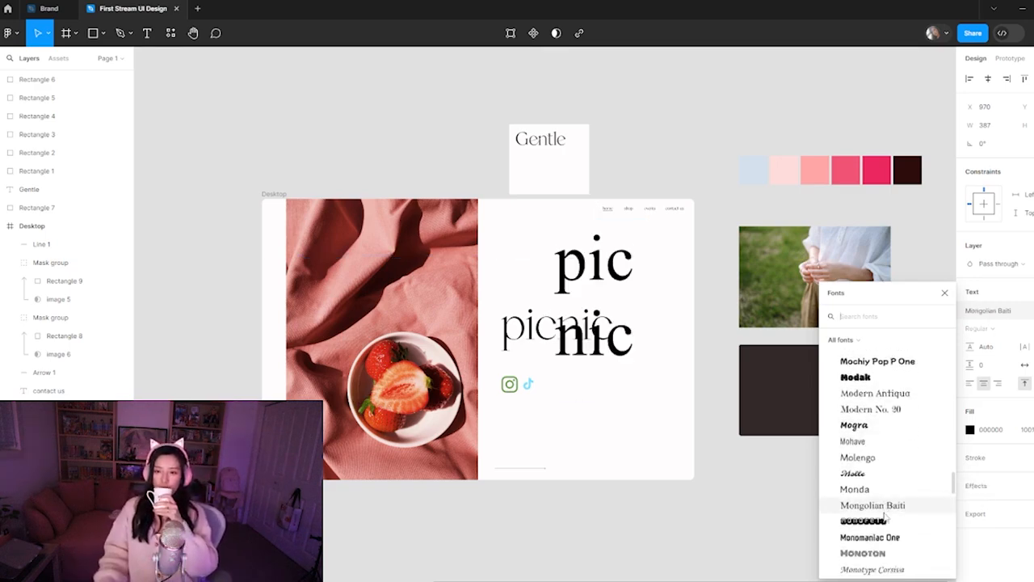
{"action": "scroll", "coordinate": [888, 477], "scroll_direction": "down", "scroll_amount": 3}
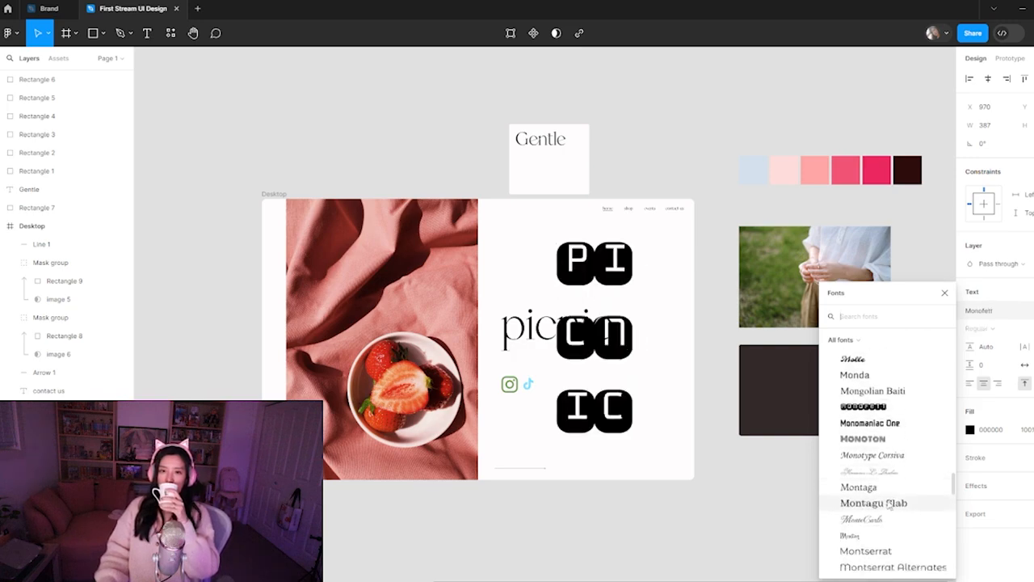
{"action": "scroll", "coordinate": [889, 491], "scroll_direction": "down", "scroll_amount": 2}
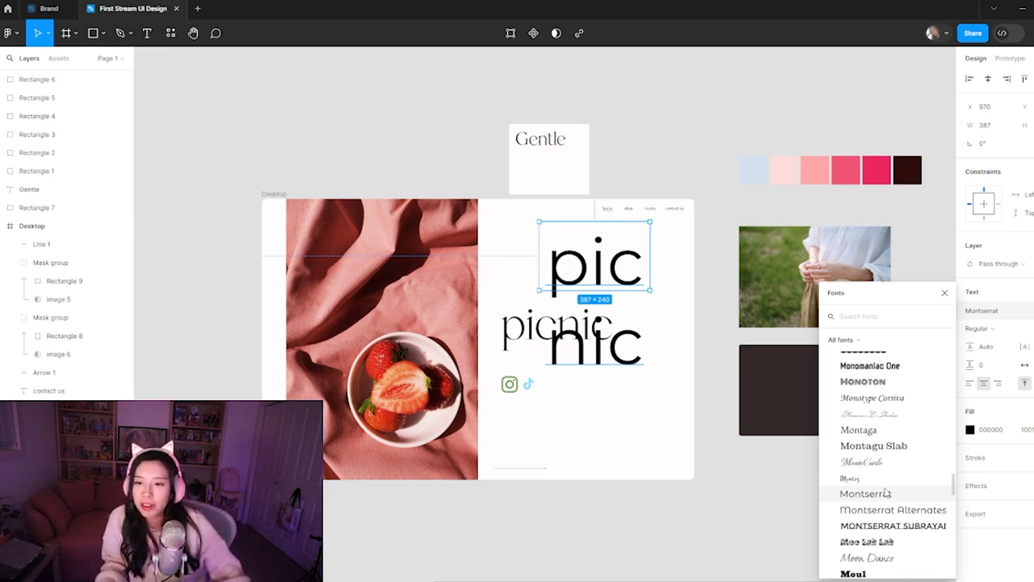
{"action": "scroll", "coordinate": [886, 493], "scroll_direction": "down", "scroll_amount": 1}
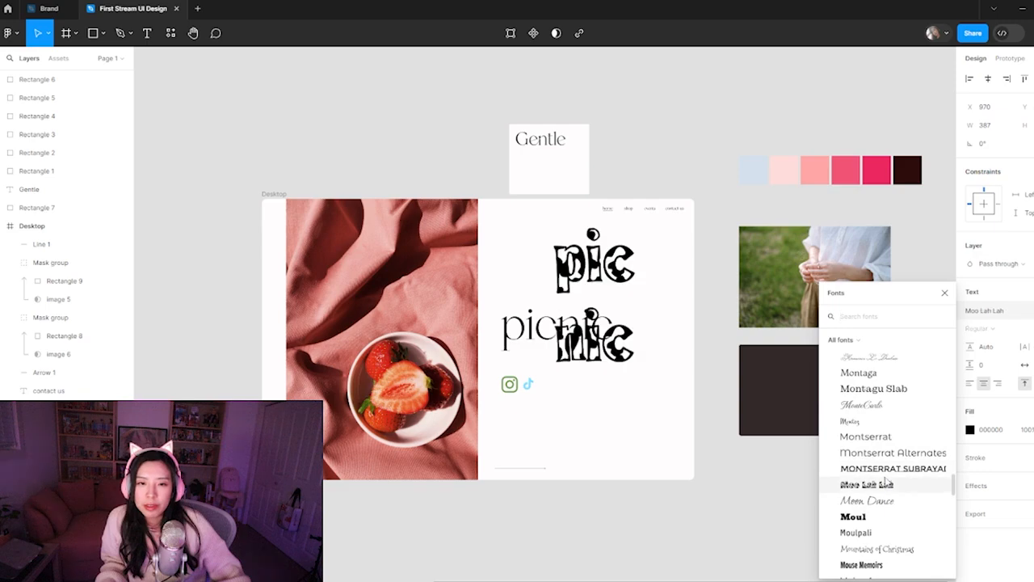
{"action": "scroll", "coordinate": [877, 497], "scroll_direction": "down", "scroll_amount": 2}
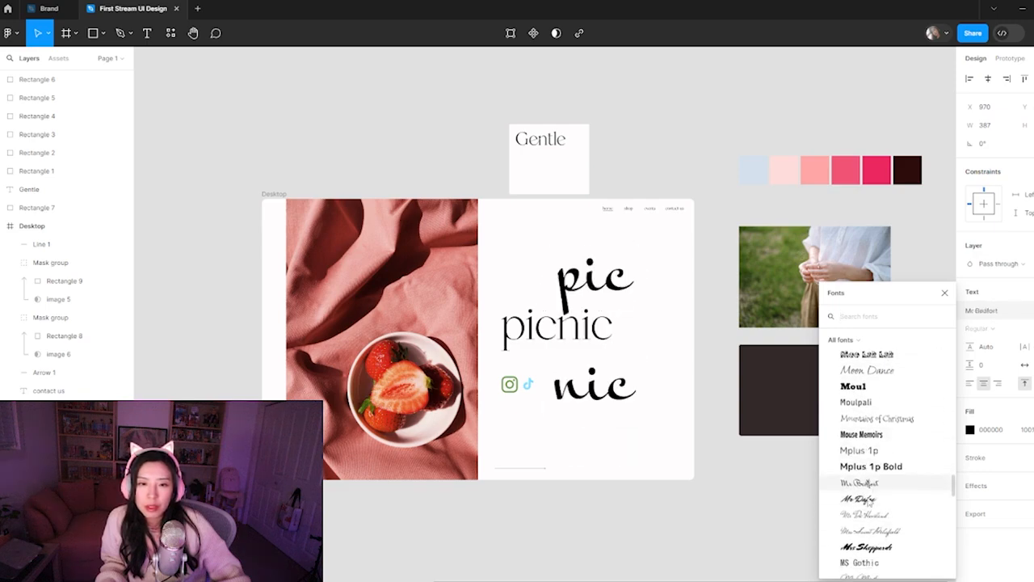
{"action": "scroll", "coordinate": [871, 497], "scroll_direction": "down", "scroll_amount": 2}
{"action": "scroll", "coordinate": [879, 545], "scroll_direction": "down", "scroll_amount": 1}
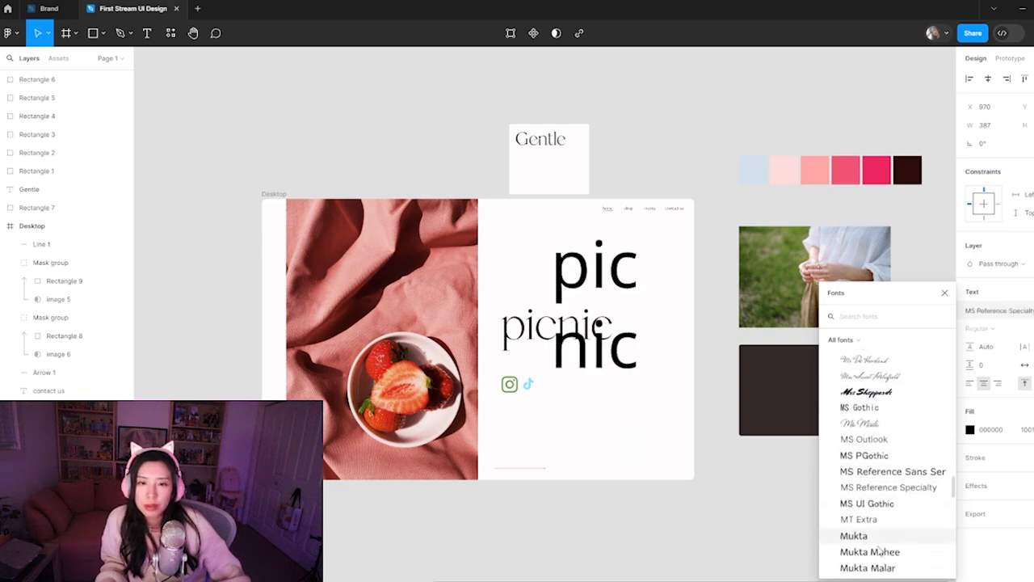
{"action": "scroll", "coordinate": [878, 550], "scroll_direction": "down", "scroll_amount": 4}
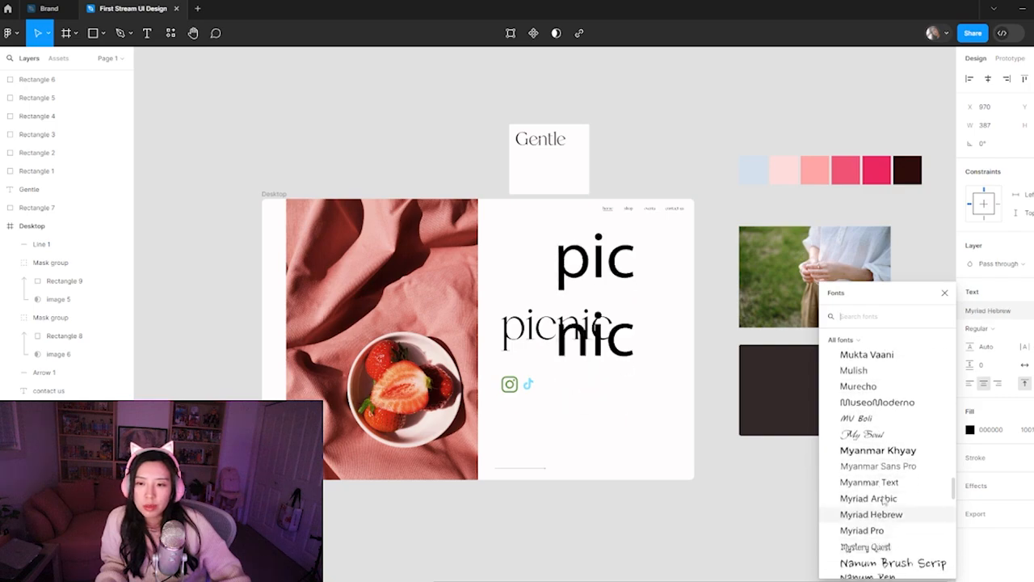
{"action": "scroll", "coordinate": [885, 540], "scroll_direction": "down", "scroll_amount": 3}
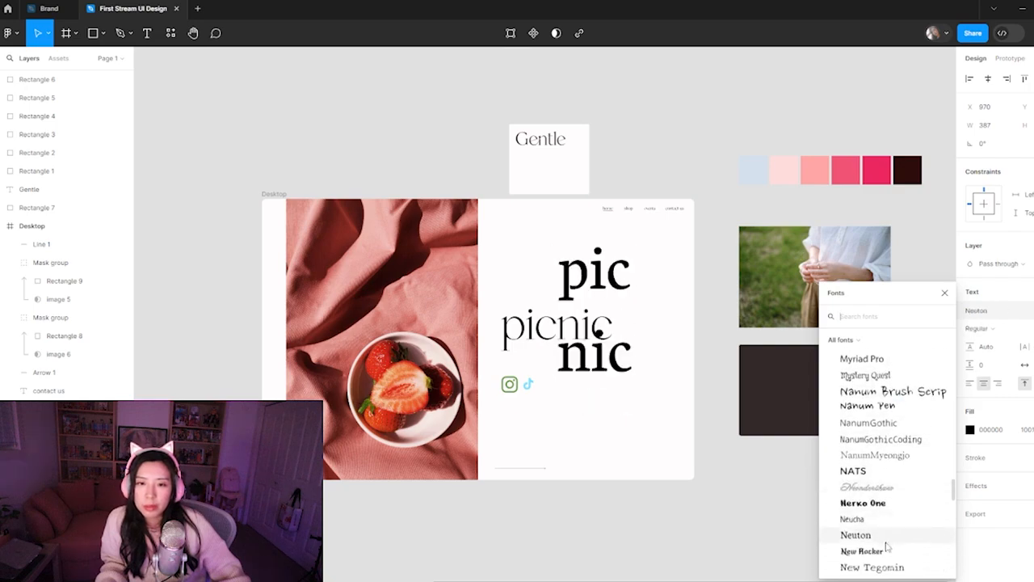
{"action": "left_click", "coordinate": [880, 522]}
{"action": "scroll", "coordinate": [881, 521], "scroll_direction": "down", "scroll_amount": 3}
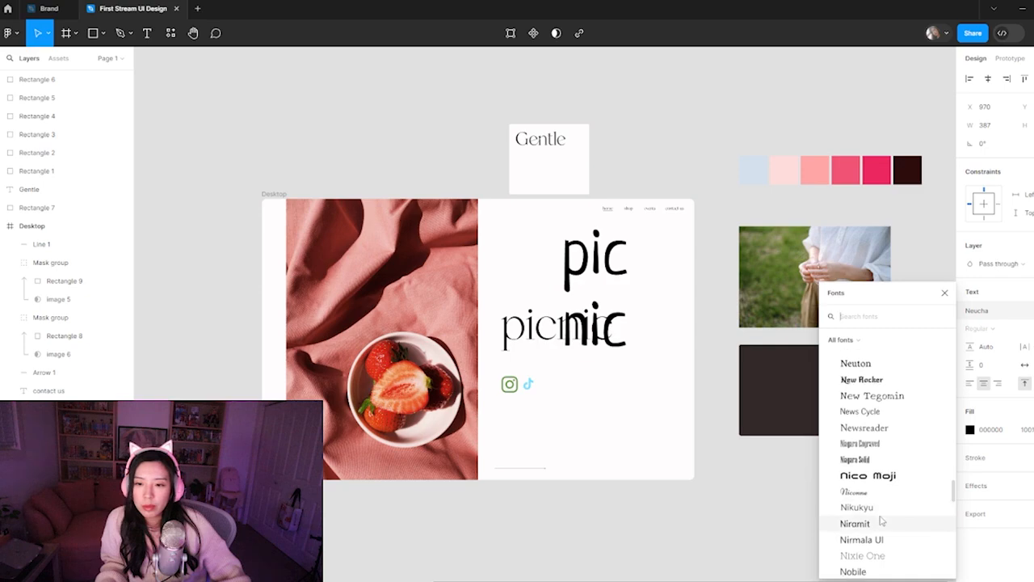
{"action": "left_click", "coordinate": [877, 541]}
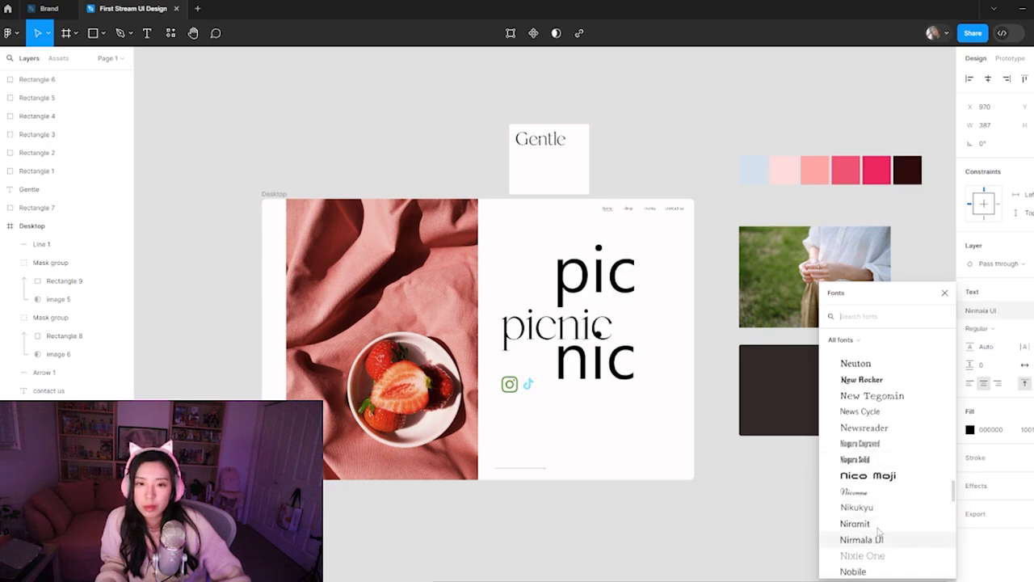
{"action": "scroll", "coordinate": [879, 549], "scroll_direction": "down", "scroll_amount": 2}
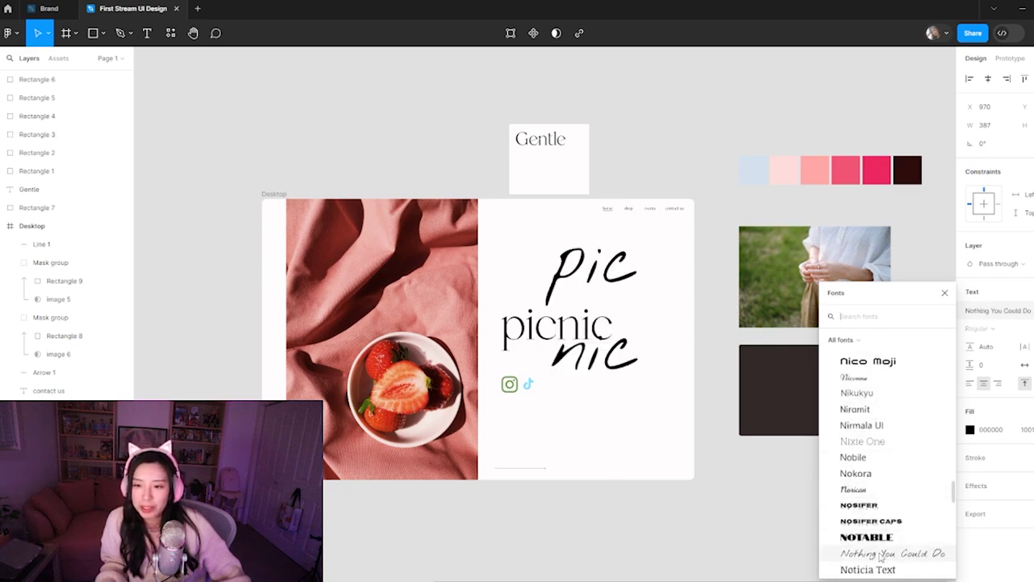
{"action": "scroll", "coordinate": [885, 468], "scroll_direction": "down", "scroll_amount": 7}
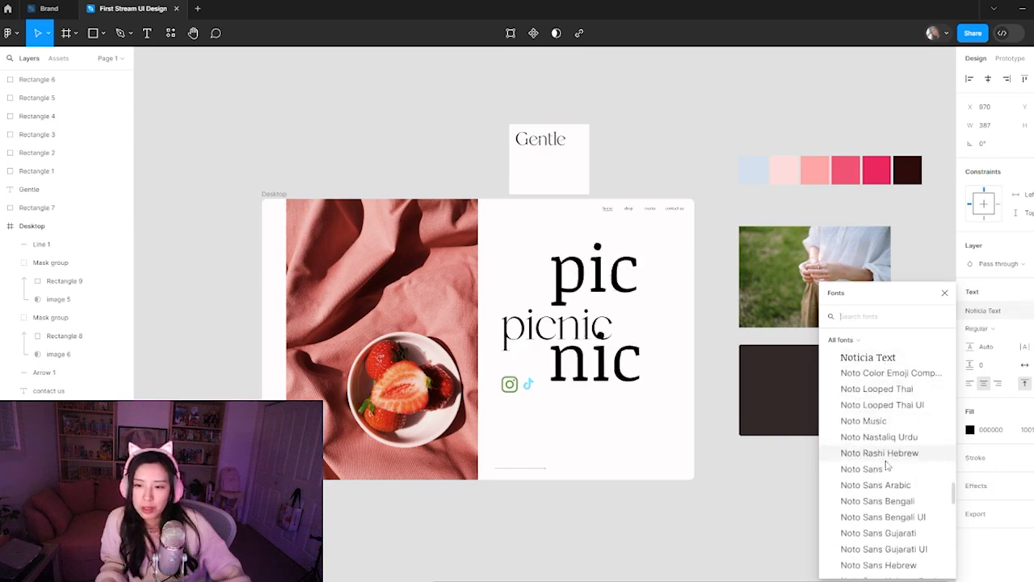
{"action": "scroll", "coordinate": [888, 469], "scroll_direction": "down", "scroll_amount": 15}
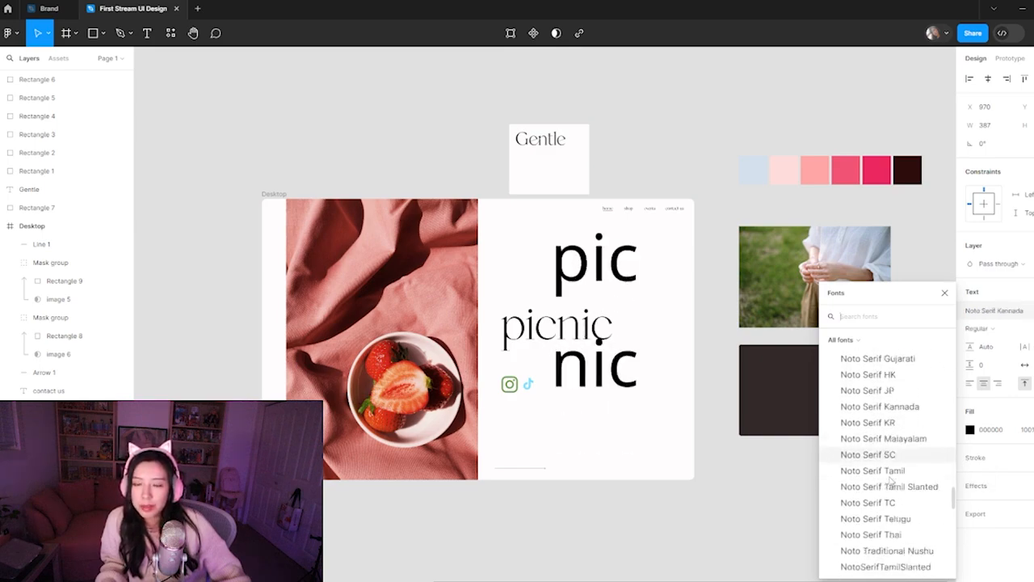
{"action": "scroll", "coordinate": [888, 478], "scroll_direction": "down", "scroll_amount": 8}
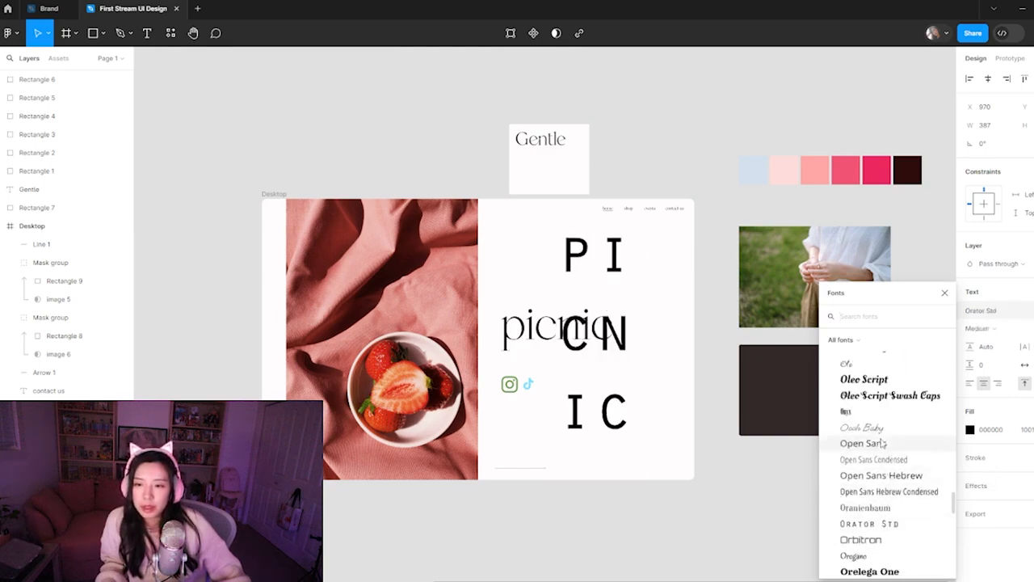
{"action": "scroll", "coordinate": [877, 558], "scroll_direction": "down", "scroll_amount": 3}
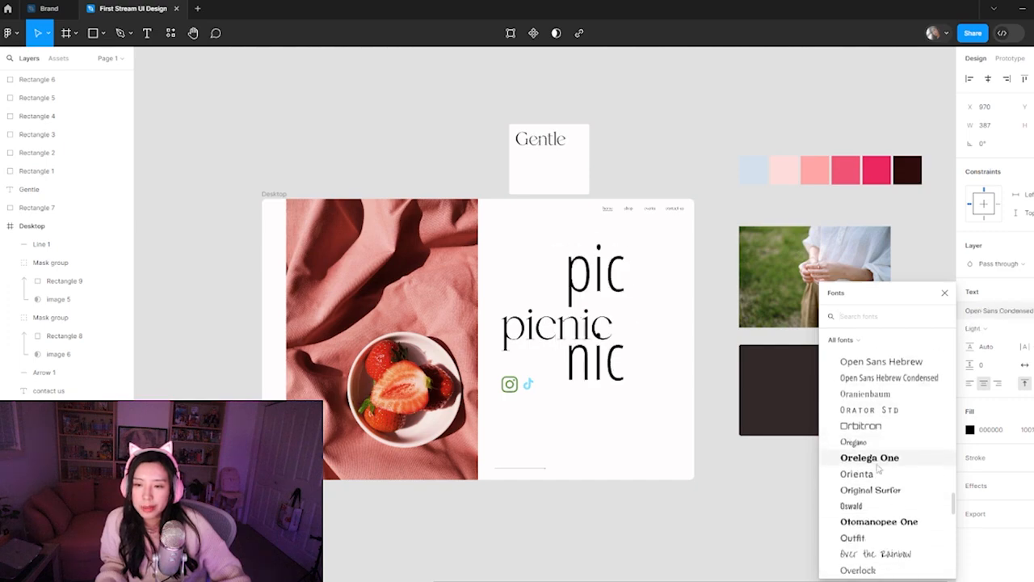
{"action": "scroll", "coordinate": [871, 489], "scroll_direction": "down", "scroll_amount": 3}
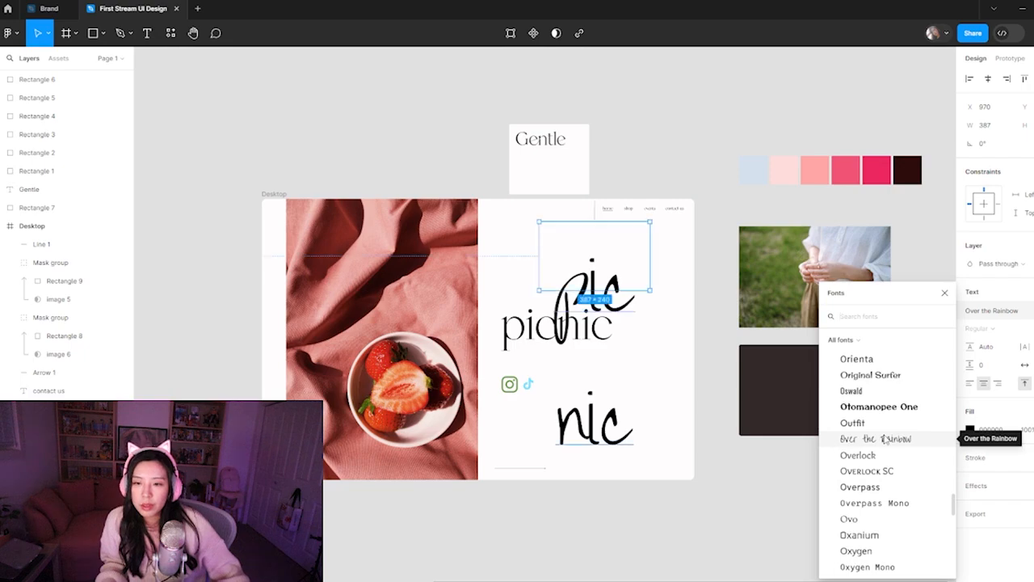
{"action": "left_click", "coordinate": [886, 440]}
{"action": "left_click_drag", "start_coordinate": [647, 266], "coordinate": [611, 257]}
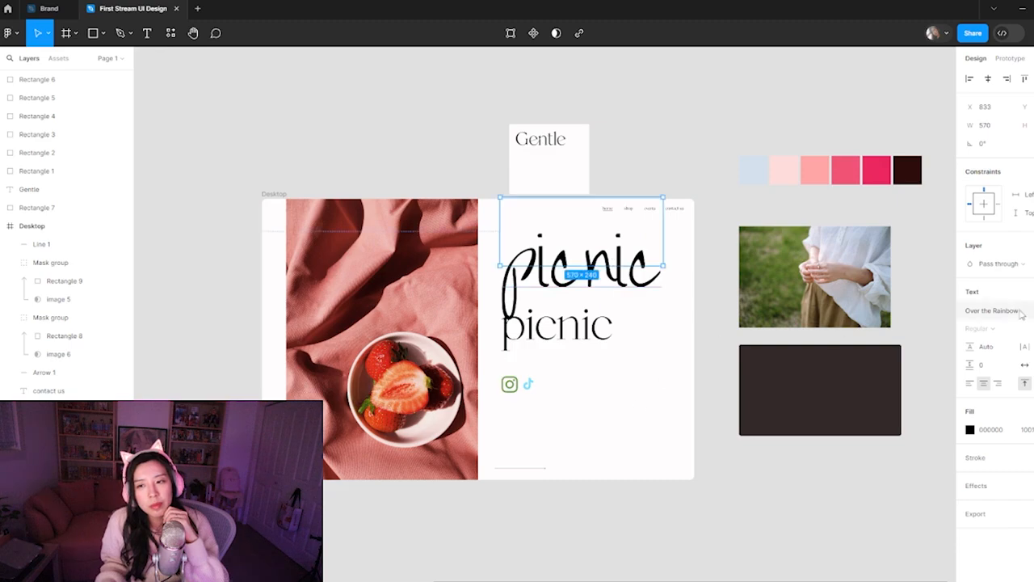
Set the heading copy's font to Palace Script MT and move it down to just above the original heading, at X 774
{"action": "left_click", "coordinate": [991, 310]}
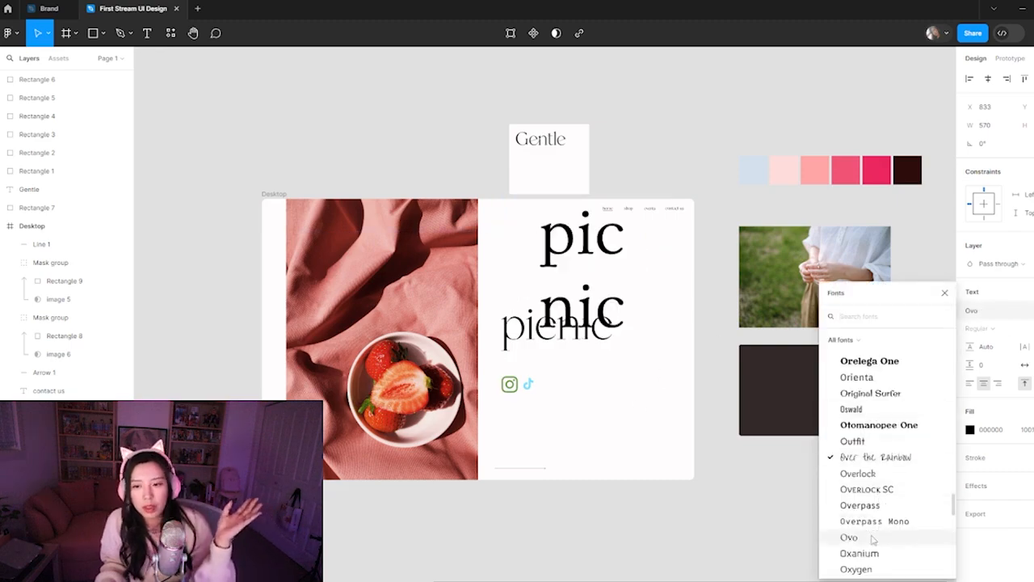
{"action": "scroll", "coordinate": [870, 534], "scroll_direction": "down", "scroll_amount": 3}
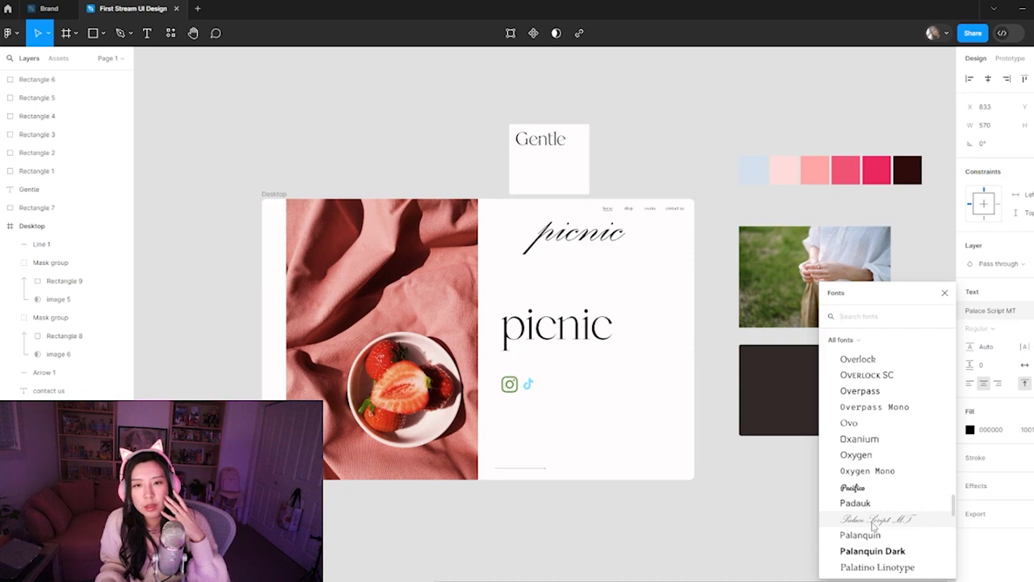
{"action": "left_click", "coordinate": [873, 524]}
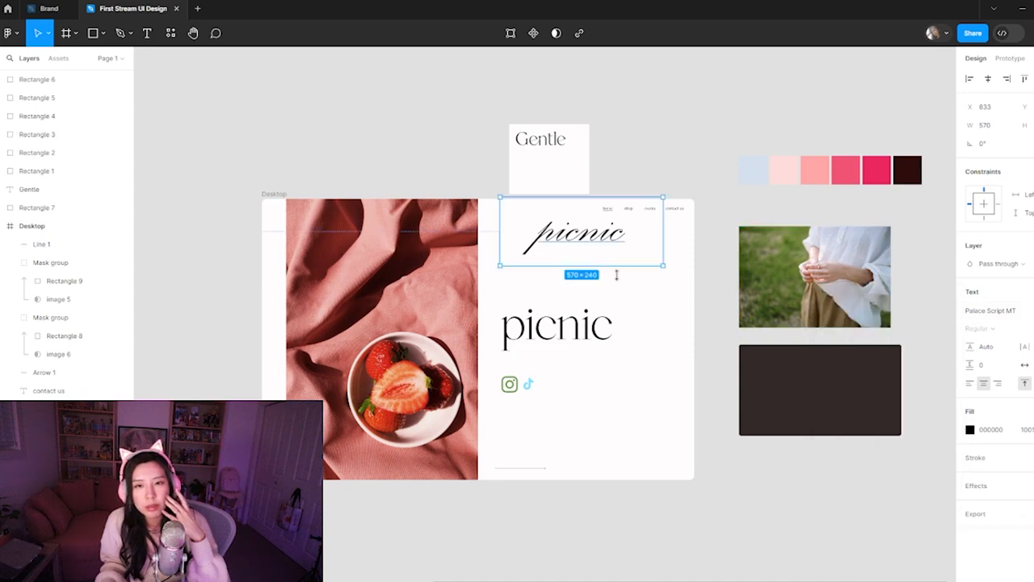
{"action": "left_click_drag", "start_coordinate": [614, 240], "coordinate": [597, 281]}
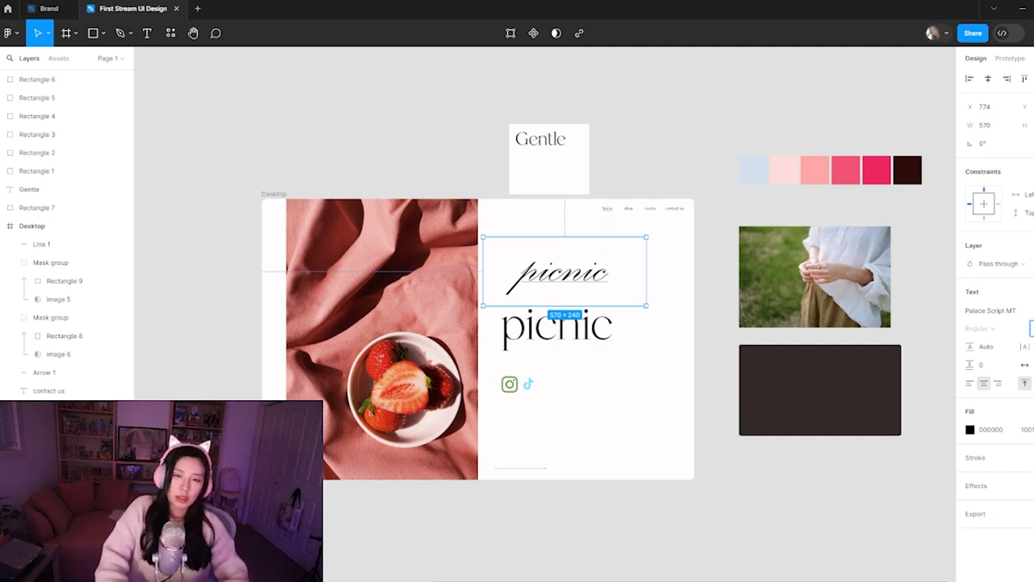
Increase the script heading copy's font size until the word is slightly wider than the original picnic heading
{"action": "key", "text": "shift+Up"}
{"action": "key", "text": "shift+Up"}
{"action": "key", "text": "shift+Up"}
{"action": "key", "text": "shift+Up"}
{"action": "key", "text": "shift+Up"}
{"action": "key", "text": "shift+Up"}
{"action": "key", "text": "shift+Up"}
{"action": "key", "text": "shift+Up"}
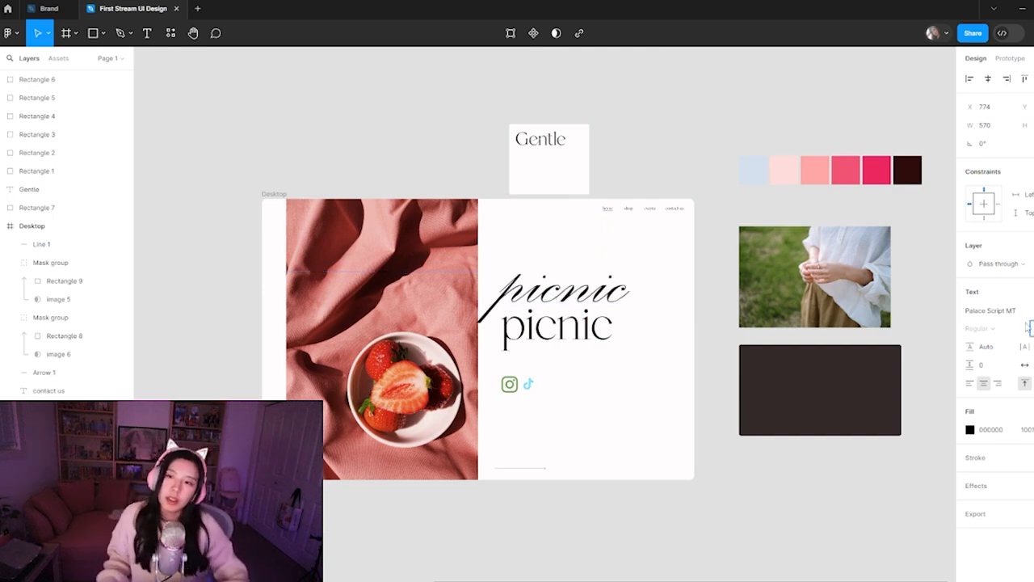
Preview further fonts on the picnic heading copy and apply Petit Formal Script
{"action": "left_click", "coordinate": [990, 310]}
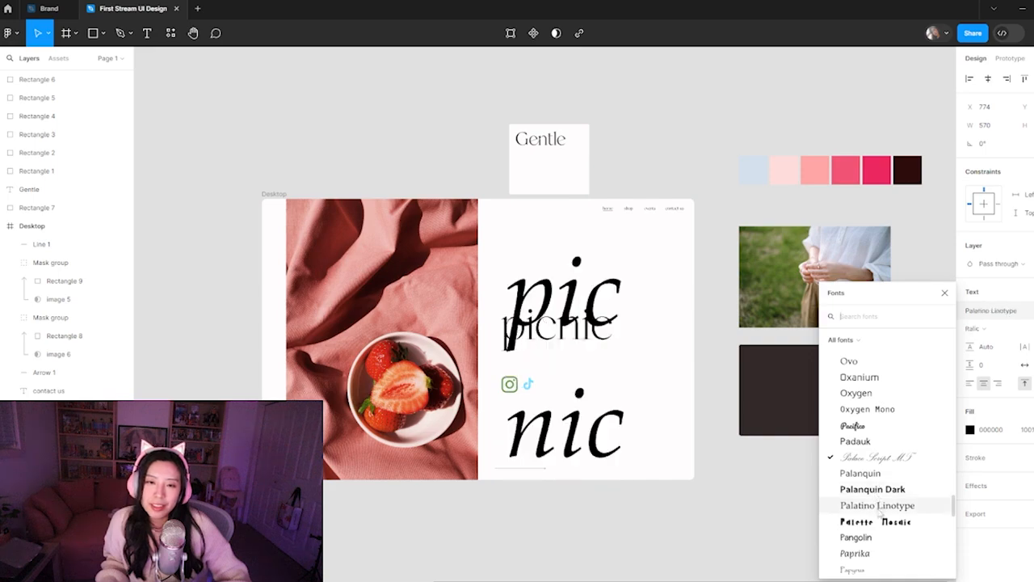
{"action": "scroll", "coordinate": [887, 517], "scroll_direction": "down", "scroll_amount": 2}
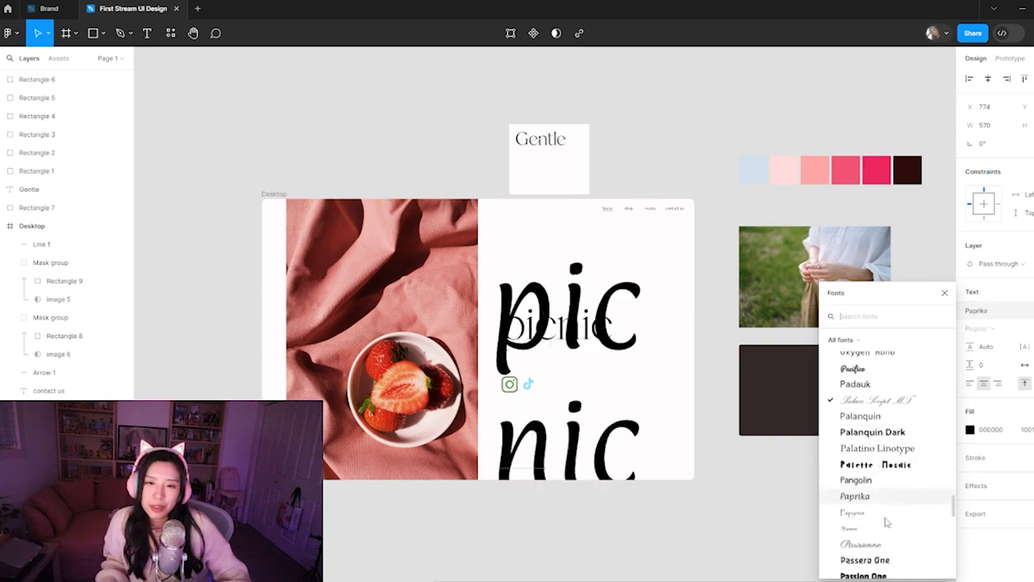
{"action": "scroll", "coordinate": [889, 515], "scroll_direction": "down", "scroll_amount": 2}
{"action": "scroll", "coordinate": [884, 490], "scroll_direction": "down", "scroll_amount": 2}
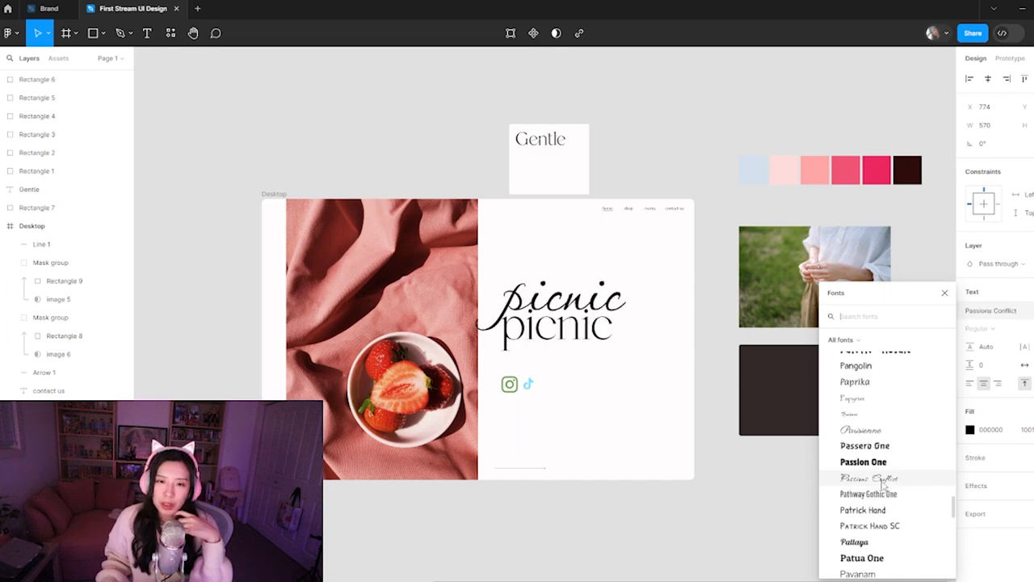
{"action": "scroll", "coordinate": [879, 508], "scroll_direction": "down", "scroll_amount": 4}
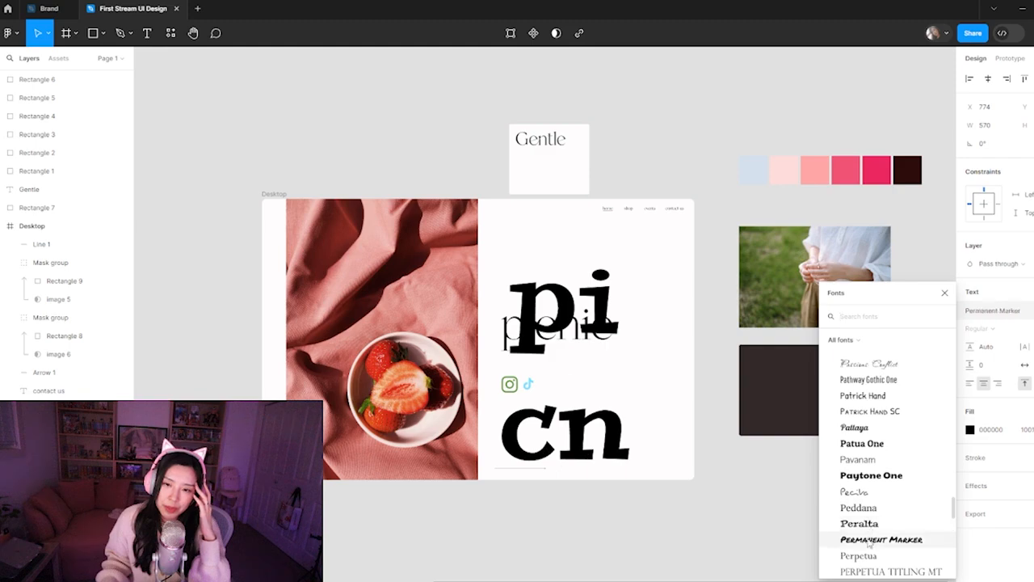
{"action": "scroll", "coordinate": [869, 525], "scroll_direction": "down", "scroll_amount": 3}
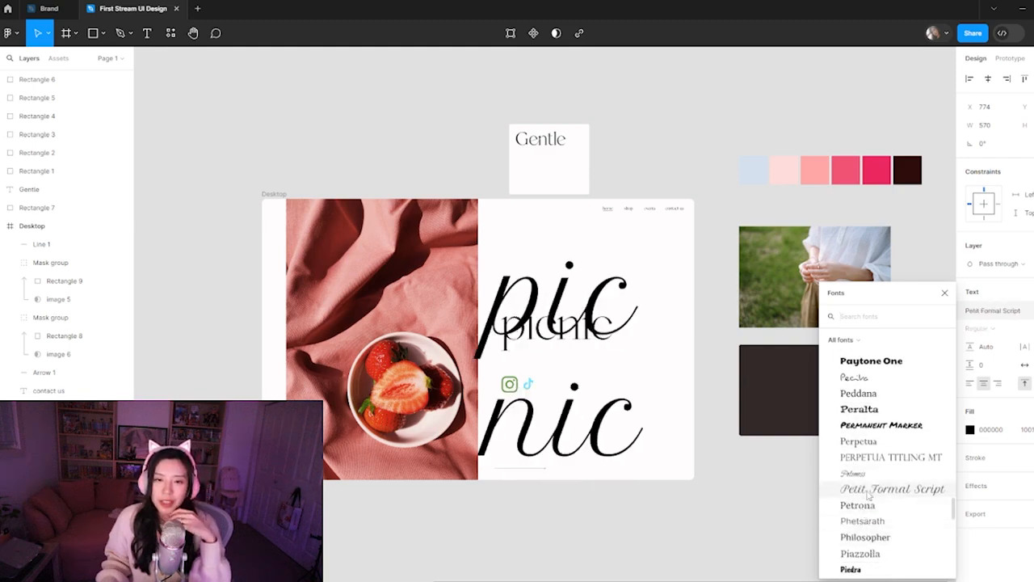
{"action": "left_click", "coordinate": [869, 489]}
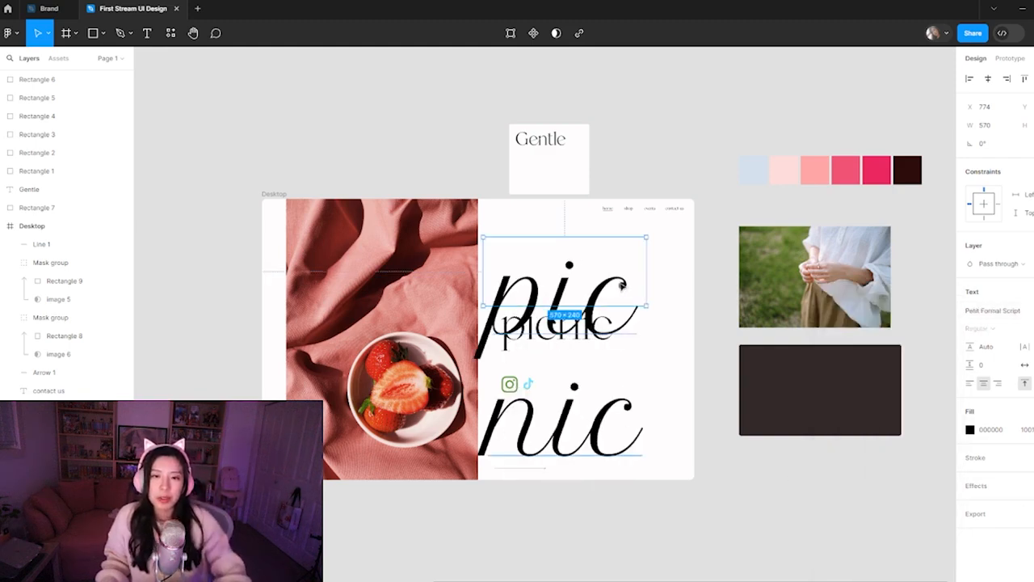
Fit the script heading copy's text box to its word on one line and move it out below the Desktop frame
{"action": "double_click", "coordinate": [648, 278]}
{"action": "left_click_drag", "start_coordinate": [599, 317], "coordinate": [537, 546]}
{"action": "scroll", "coordinate": [651, 394], "scroll_direction": "down", "scroll_amount": 2}
{"action": "left_click", "coordinate": [651, 394]}
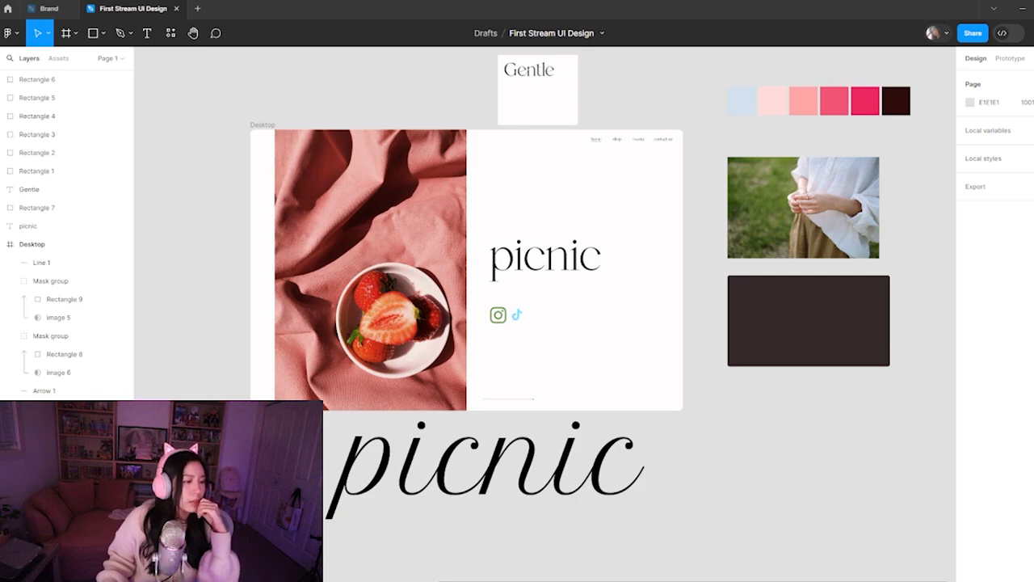
{"action": "key", "text": "super+d"}
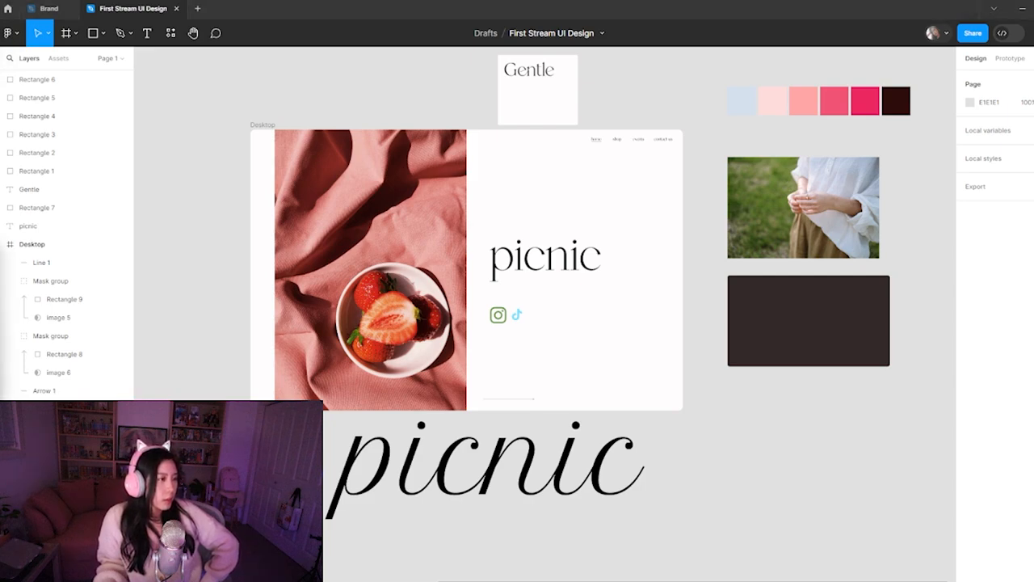
{"action": "left_click", "coordinate": [565, 503]}
{"action": "left_click", "coordinate": [672, 545]}
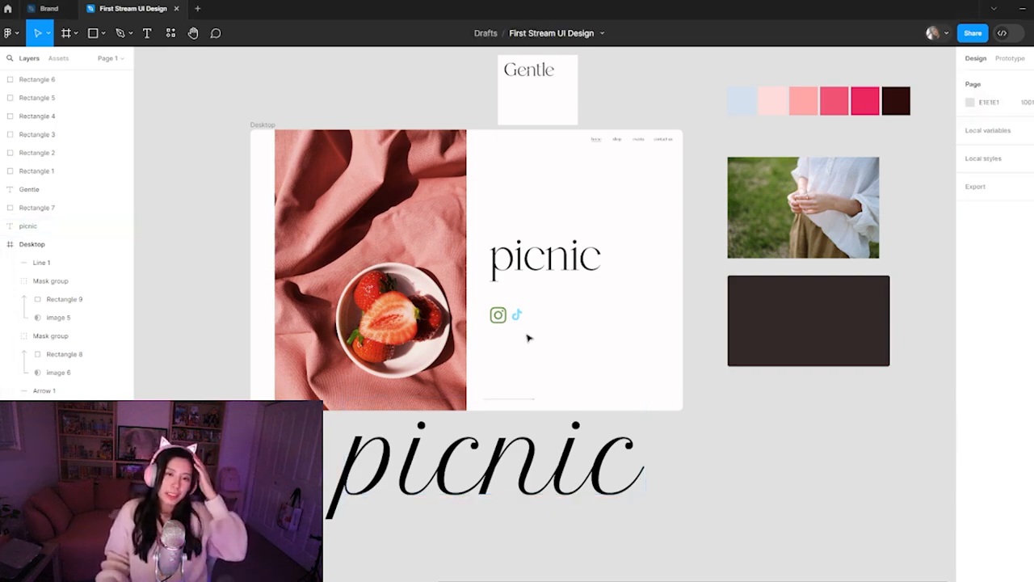
Select both social icons and recolour the Instagram icon's green with the darkest palette swatch, sampled with the eyedropper
{"action": "left_click_drag", "start_coordinate": [528, 338], "coordinate": [487, 303]}
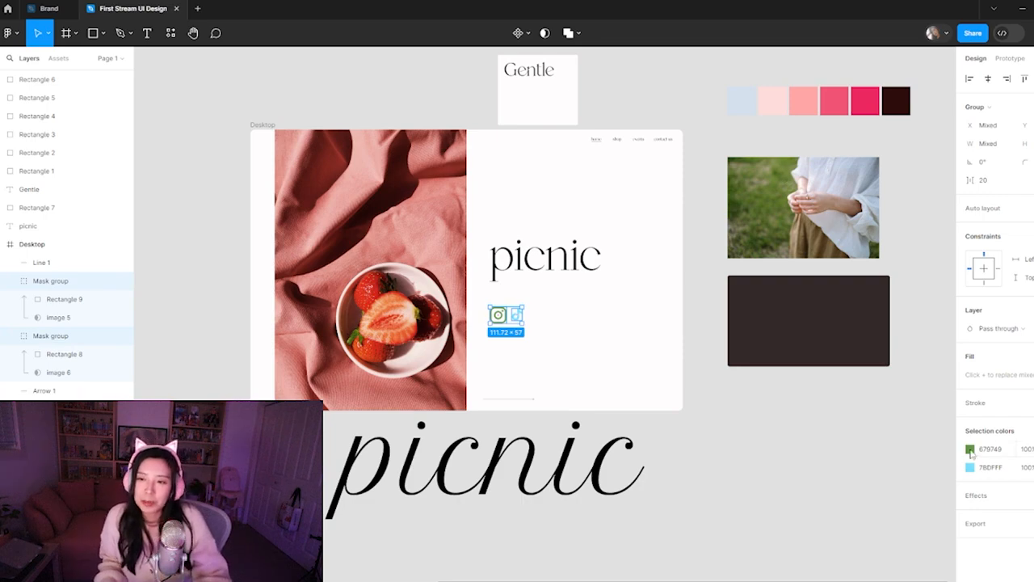
{"action": "left_click", "coordinate": [970, 451]}
{"action": "left_click", "coordinate": [836, 450]}
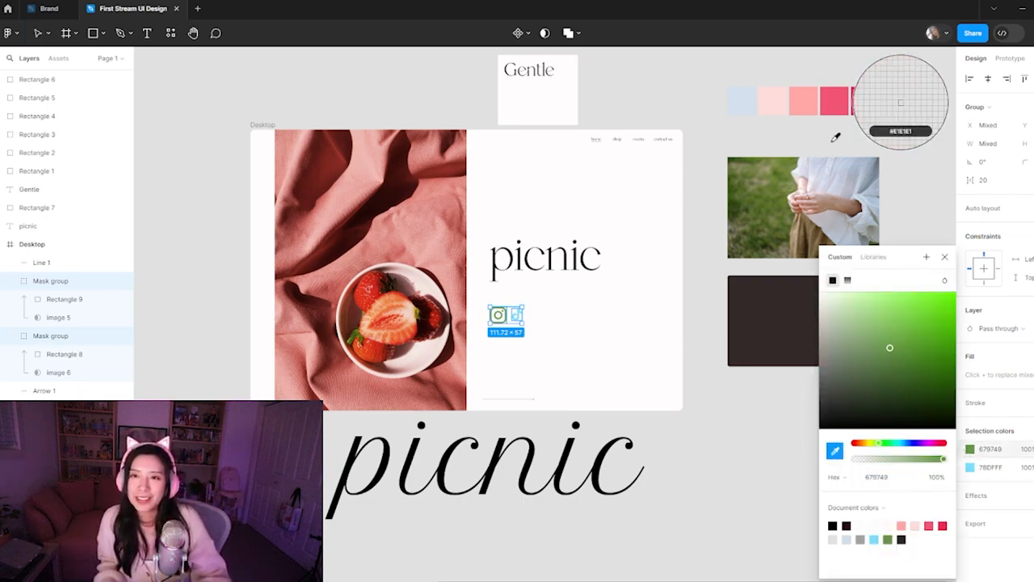
{"action": "left_click_drag", "start_coordinate": [829, 130], "coordinate": [720, 153]}
{"action": "left_click", "coordinate": [791, 127]}
{"action": "left_click", "coordinate": [470, 301]}
Recolour the TikTok icon with the darkest palette swatch, sampled with the eyedropper
{"action": "left_click", "coordinate": [410, 340]}
{"action": "left_click", "coordinate": [970, 433]}
{"action": "left_click", "coordinate": [835, 450]}
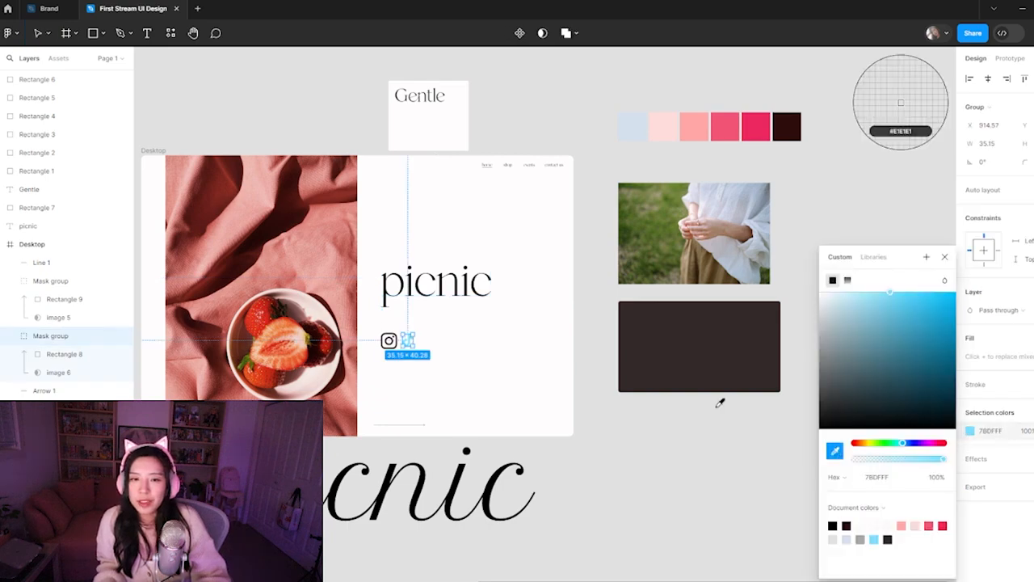
{"action": "left_click", "coordinate": [788, 126]}
{"action": "left_click", "coordinate": [772, 78]}
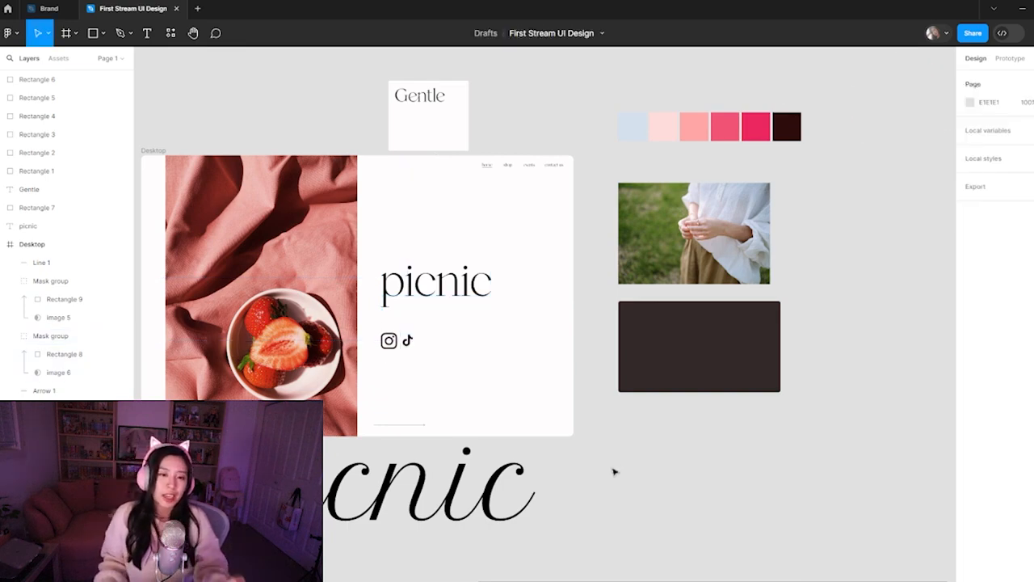
Switch to the browser and look through the Dribbble following feed for earlier UI shots
{"action": "mouse_move", "coordinate": [533, 579]}
{"action": "left_click", "coordinate": [426, 554]}
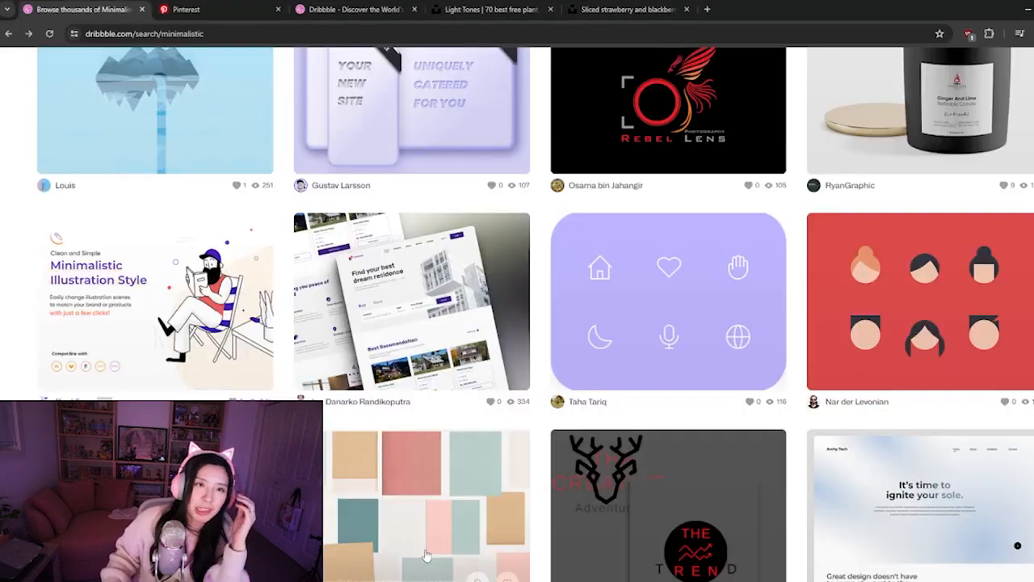
{"action": "left_click", "coordinate": [381, 6]}
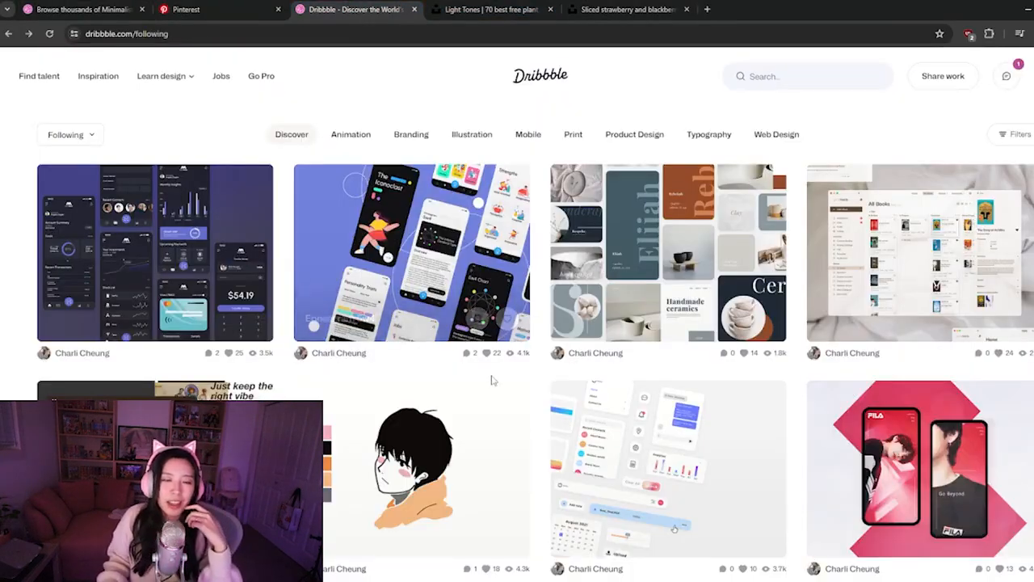
{"action": "scroll", "coordinate": [499, 365], "scroll_direction": "down", "scroll_amount": 2}
{"action": "scroll", "coordinate": [674, 356], "scroll_direction": "down", "scroll_amount": 5}
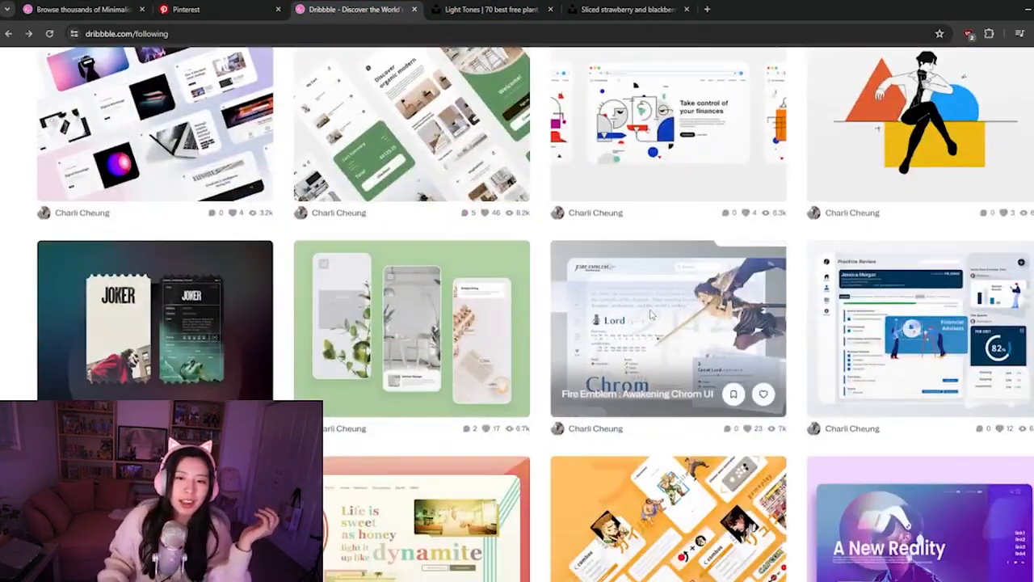
Open the Fire Emblem : Awakening Chrom UI shot, examine its layout and lettering, and return to the feed
{"action": "left_click", "coordinate": [671, 347]}
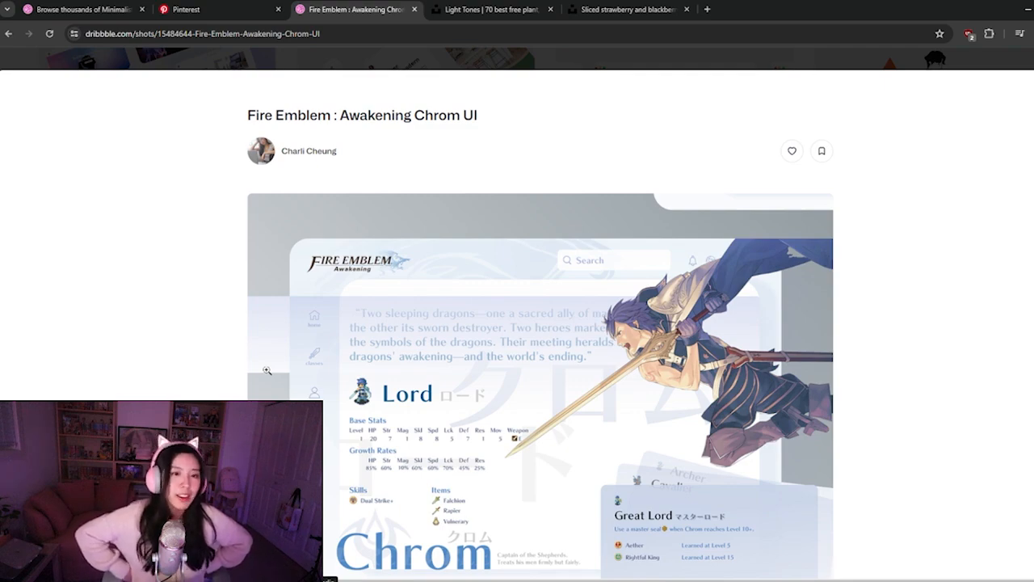
{"action": "scroll", "coordinate": [455, 327], "scroll_direction": "down", "scroll_amount": 2}
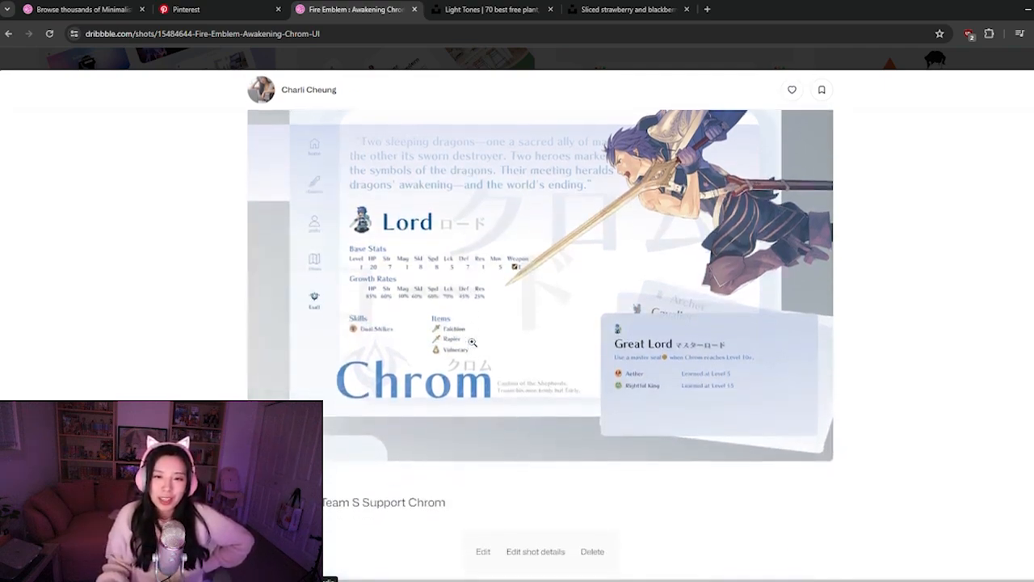
{"action": "scroll", "coordinate": [460, 331], "scroll_direction": "up", "scroll_amount": 1}
{"action": "scroll", "coordinate": [473, 344], "scroll_direction": "down", "scroll_amount": 1}
{"action": "scroll", "coordinate": [471, 342], "scroll_direction": "down", "scroll_amount": 2}
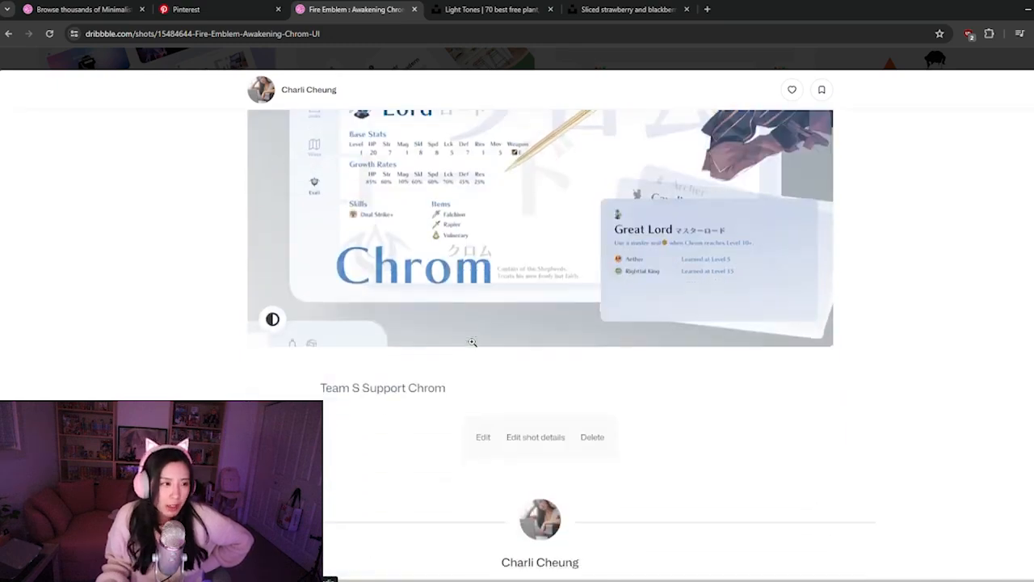
{"action": "scroll", "coordinate": [390, 395], "scroll_direction": "down", "scroll_amount": 4}
{"action": "scroll", "coordinate": [272, 393], "scroll_direction": "up", "scroll_amount": 6}
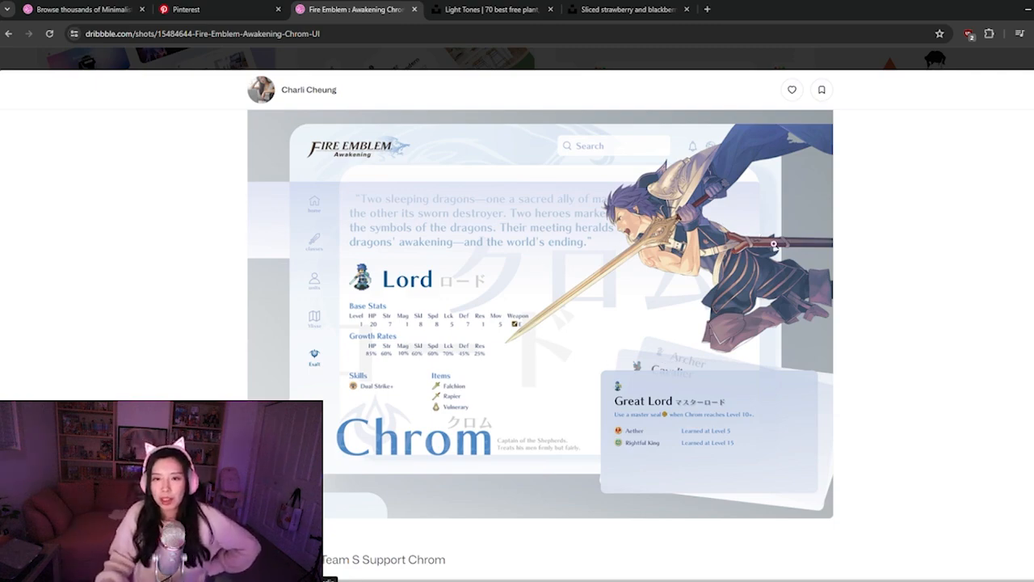
{"action": "left_click", "coordinate": [1026, 58]}
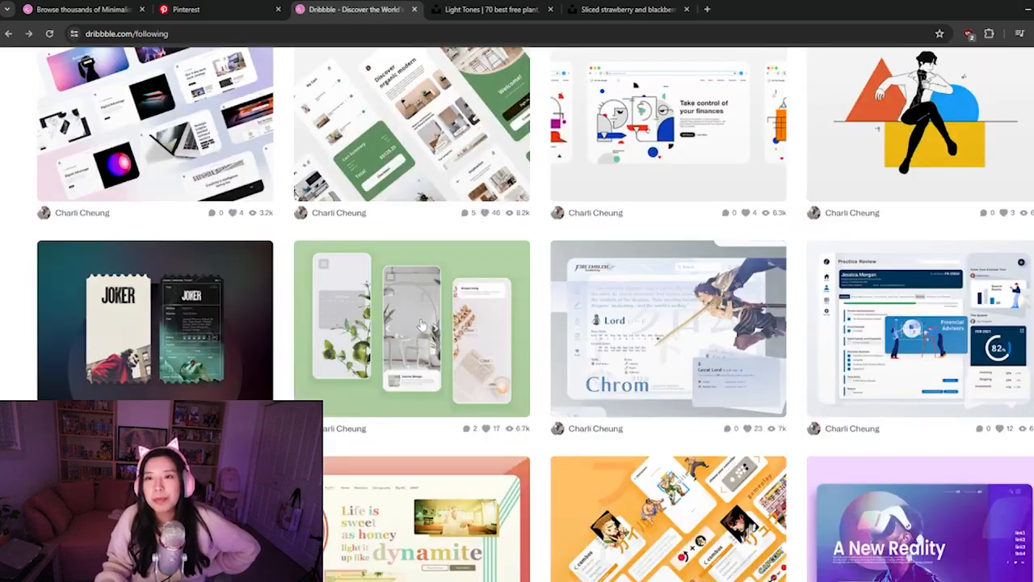
Return to the Dribbble search results for minimalistic and look through the shots down to the end of the page
{"action": "scroll", "coordinate": [400, 318], "scroll_direction": "up", "scroll_amount": 8}
{"action": "left_click", "coordinate": [229, 6]}
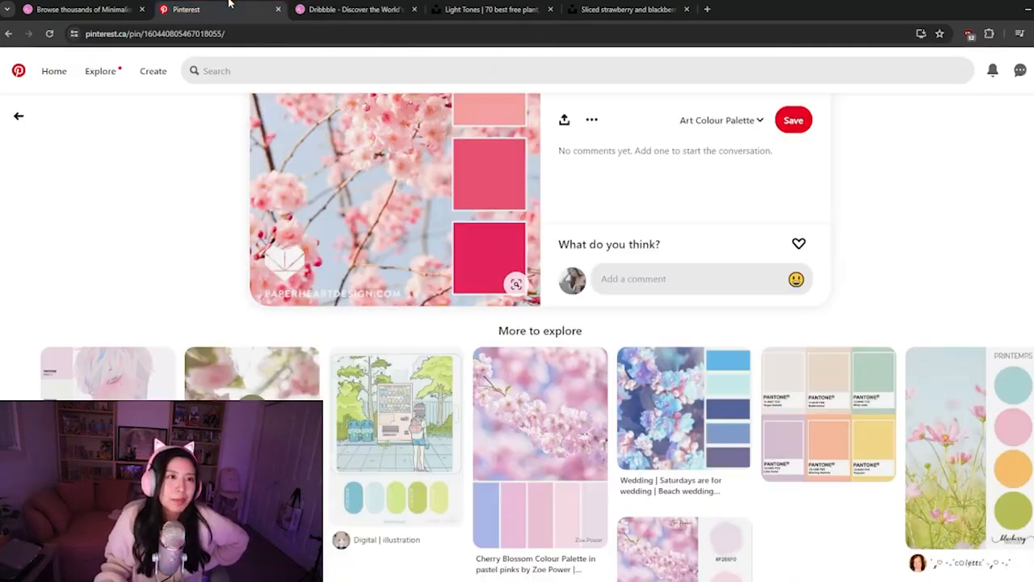
{"action": "left_click", "coordinate": [102, 8]}
{"action": "scroll", "coordinate": [522, 450], "scroll_direction": "down", "scroll_amount": 8}
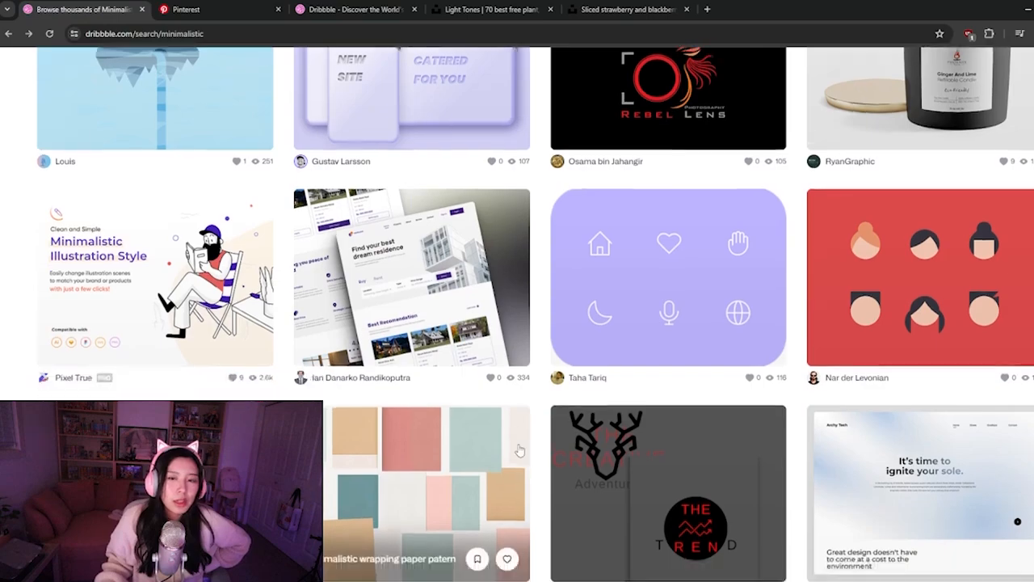
{"action": "scroll", "coordinate": [521, 450], "scroll_direction": "up", "scroll_amount": 2}
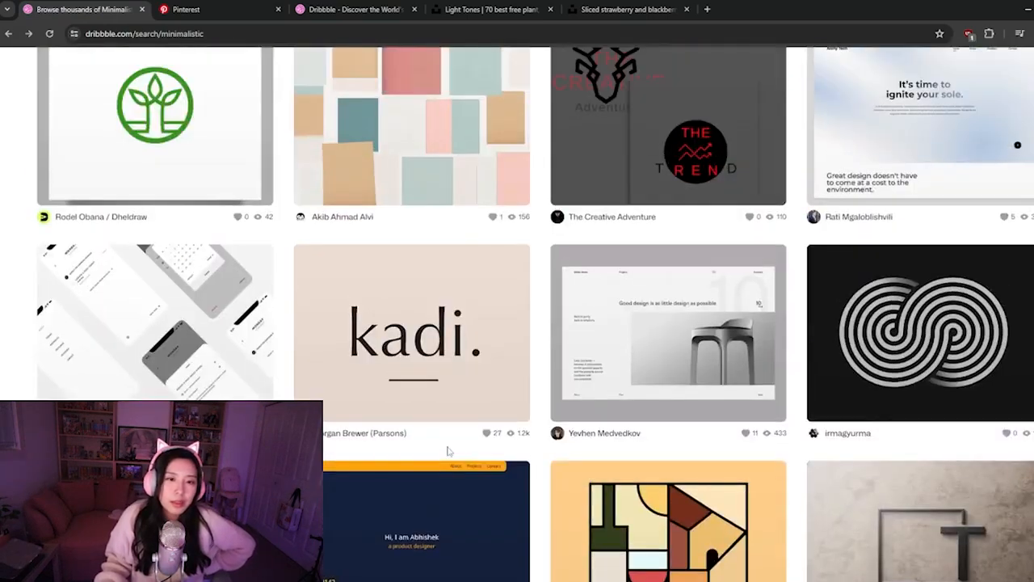
{"action": "scroll", "coordinate": [453, 465], "scroll_direction": "down", "scroll_amount": 2}
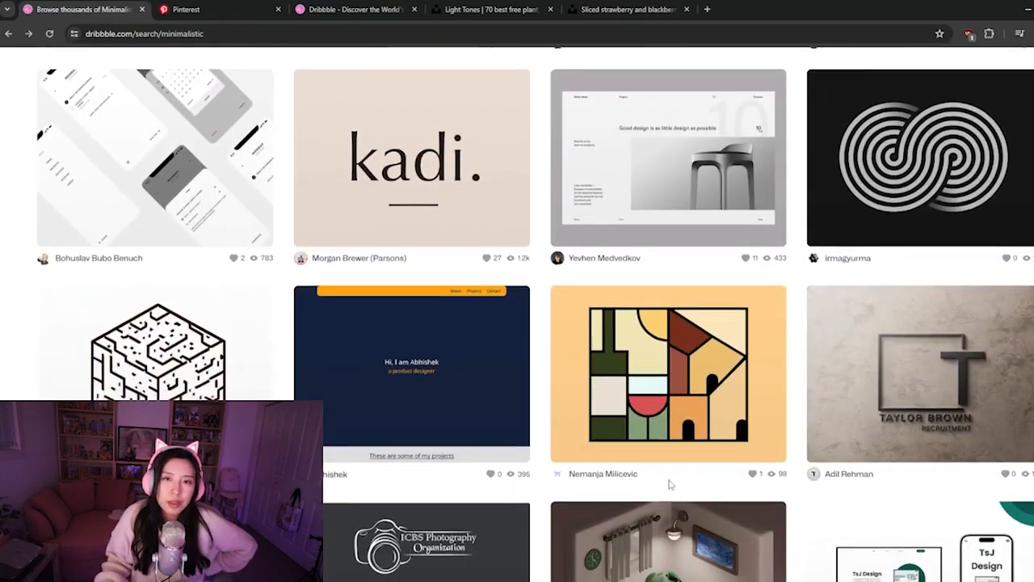
{"action": "scroll", "coordinate": [669, 485], "scroll_direction": "down", "scroll_amount": 2}
{"action": "scroll", "coordinate": [669, 484], "scroll_direction": "down", "scroll_amount": 9}
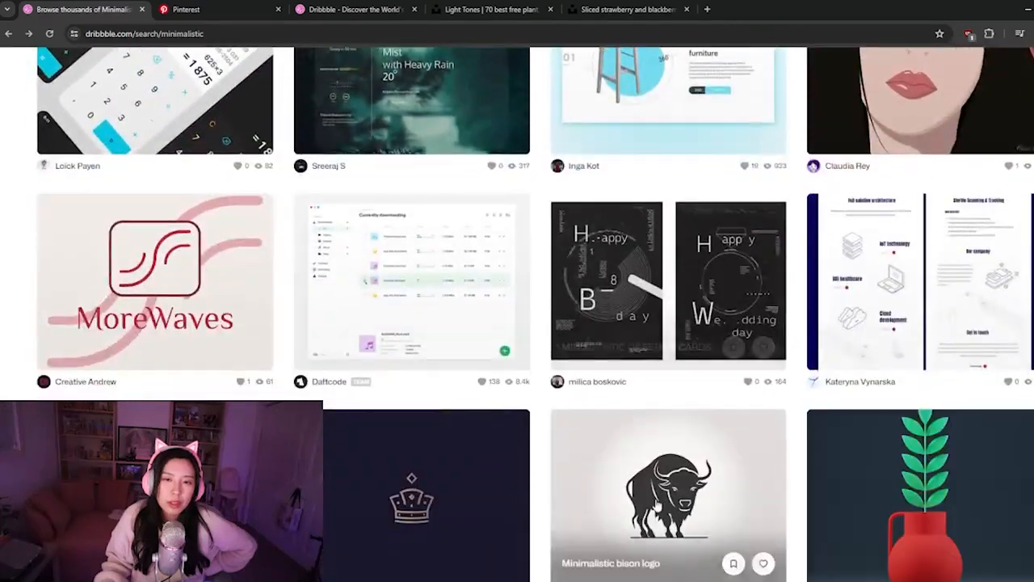
{"action": "scroll", "coordinate": [640, 450], "scroll_direction": "down", "scroll_amount": 11}
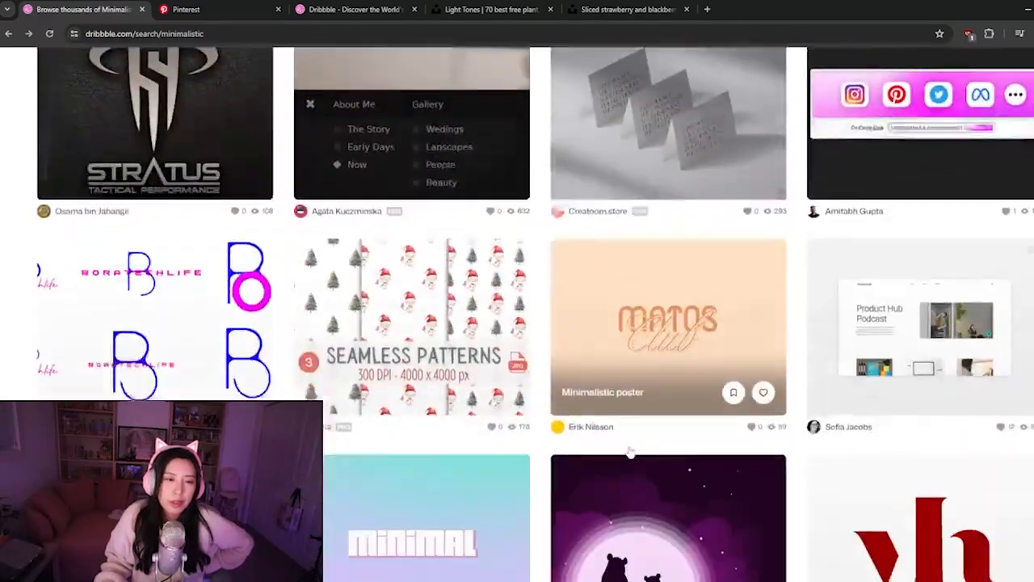
{"action": "scroll", "coordinate": [630, 451], "scroll_direction": "down", "scroll_amount": 5}
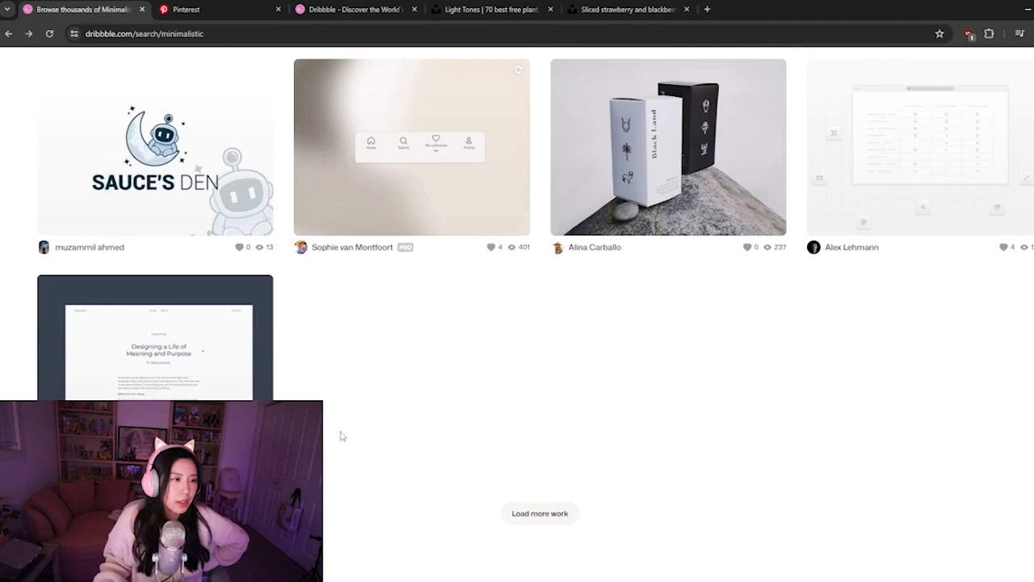
{"action": "scroll", "coordinate": [459, 393], "scroll_direction": "down", "scroll_amount": 1}
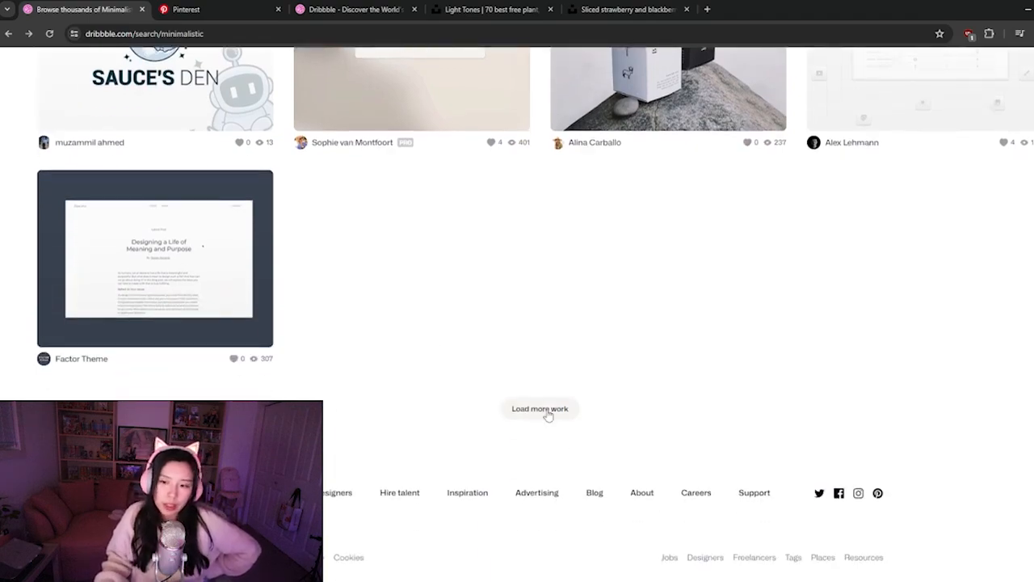
Load more minimalistic search results and look through the new shots for layout and typography references
{"action": "left_click", "coordinate": [548, 413]}
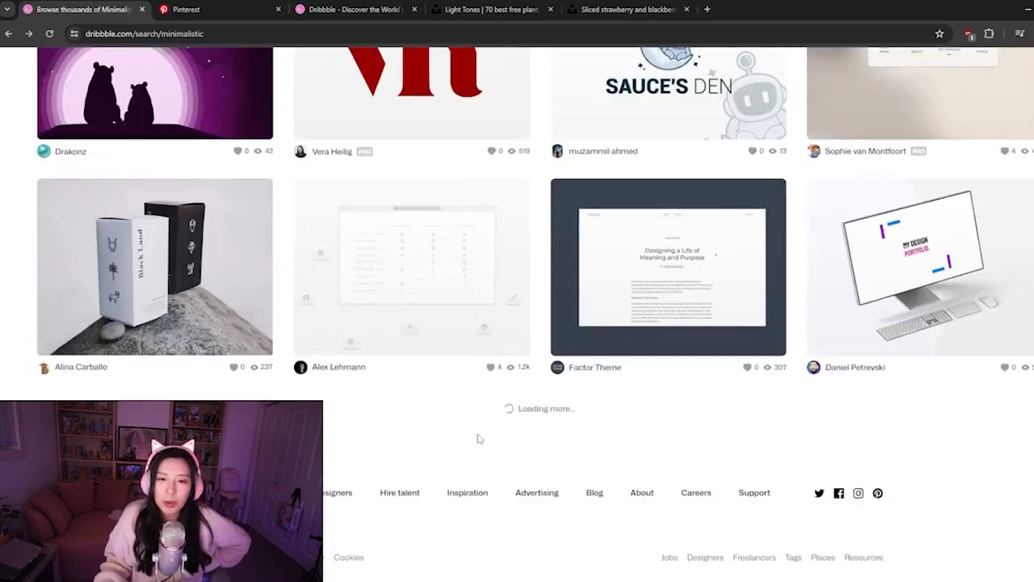
{"action": "scroll", "coordinate": [498, 450], "scroll_direction": "down", "scroll_amount": 6}
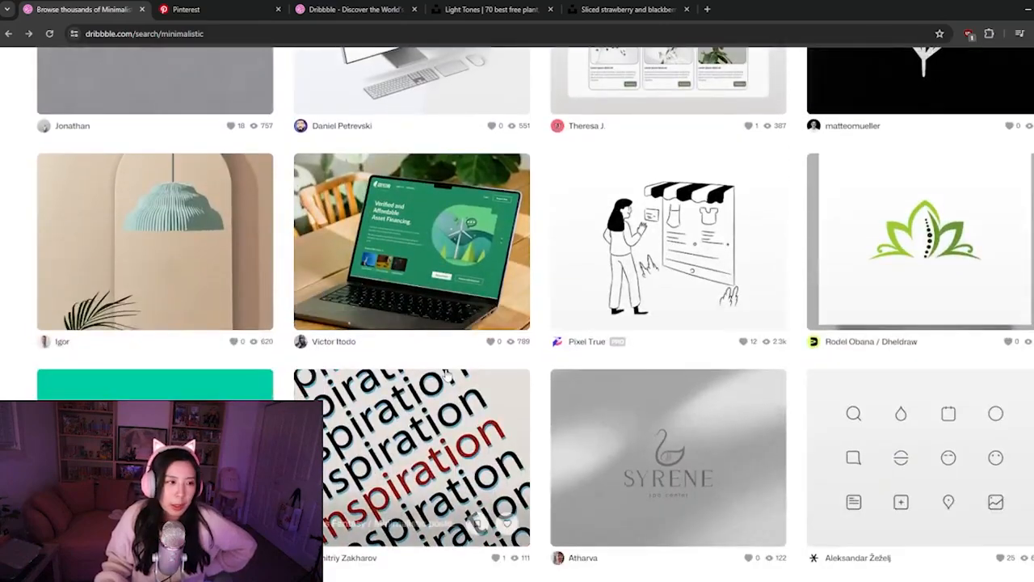
{"action": "scroll", "coordinate": [445, 374], "scroll_direction": "down", "scroll_amount": 1}
{"action": "scroll", "coordinate": [327, 240], "scroll_direction": "down", "scroll_amount": 2}
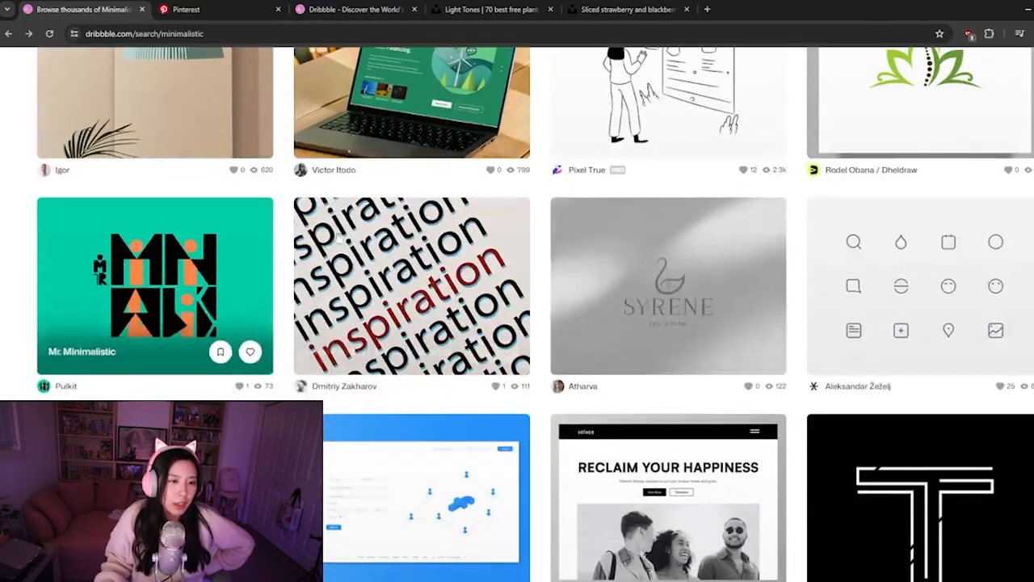
{"action": "scroll", "coordinate": [381, 292], "scroll_direction": "down", "scroll_amount": 2}
{"action": "scroll", "coordinate": [402, 315], "scroll_direction": "down", "scroll_amount": 1}
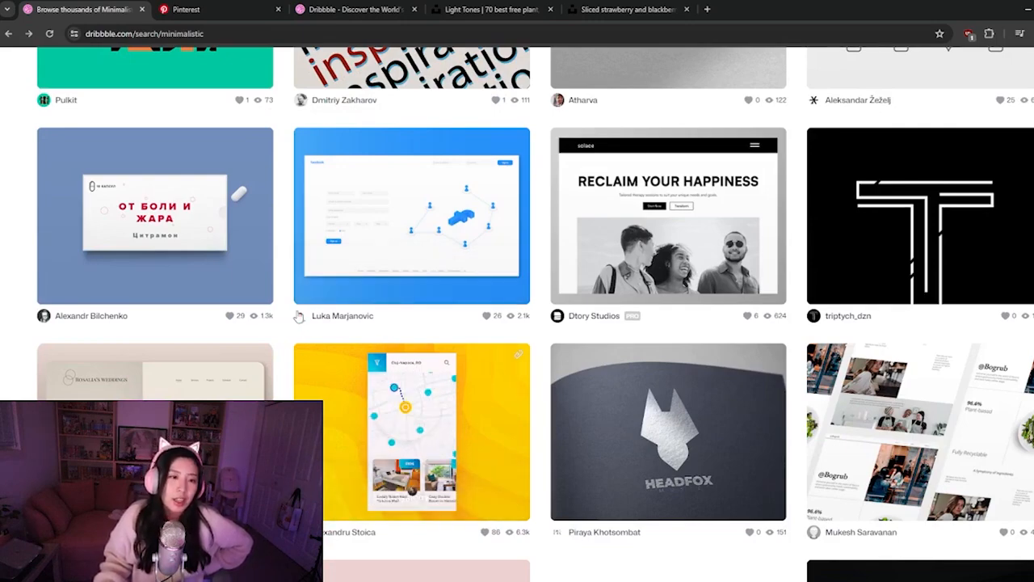
{"action": "mouse_move", "coordinate": [299, 316]}
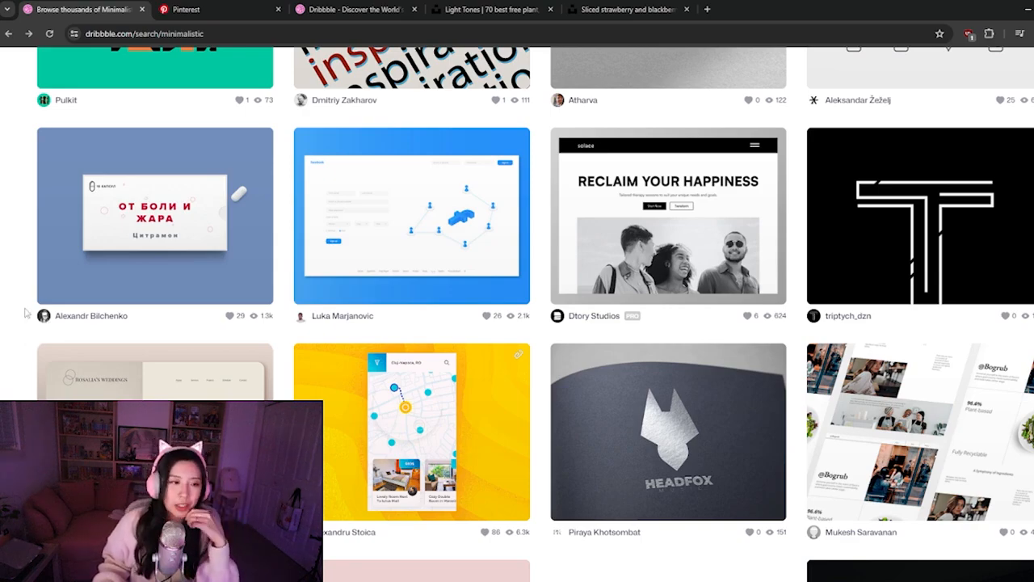
{"action": "scroll", "coordinate": [26, 317], "scroll_direction": "down", "scroll_amount": 3}
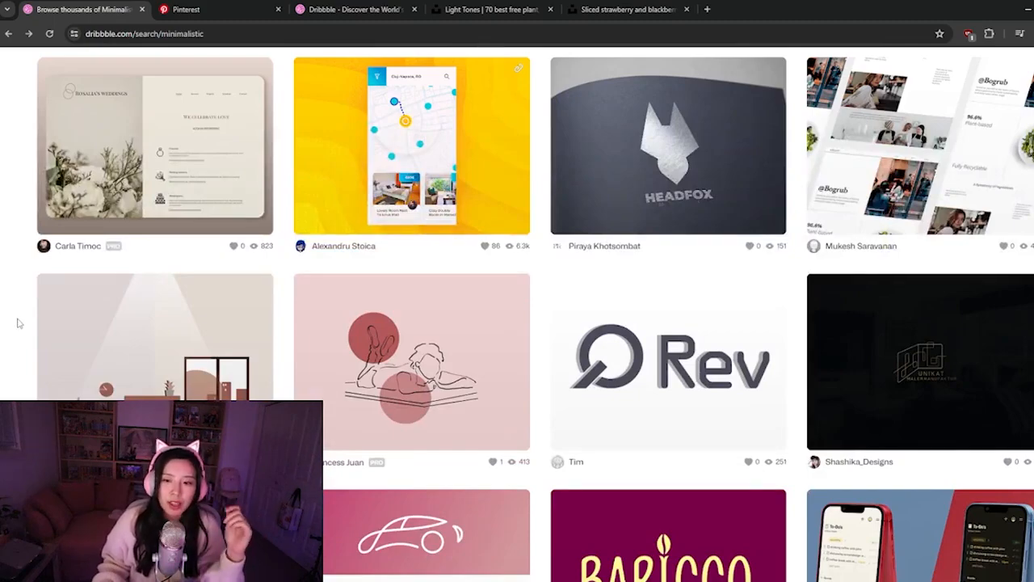
{"action": "scroll", "coordinate": [18, 321], "scroll_direction": "down", "scroll_amount": 4}
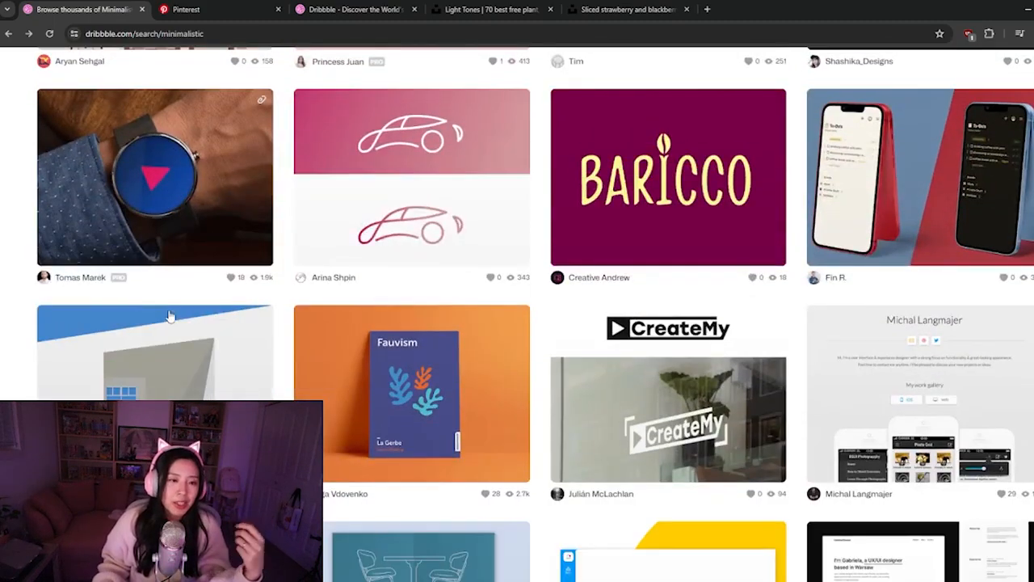
{"action": "scroll", "coordinate": [169, 319], "scroll_direction": "down", "scroll_amount": 4}
{"action": "scroll", "coordinate": [170, 327], "scroll_direction": "down", "scroll_amount": 5}
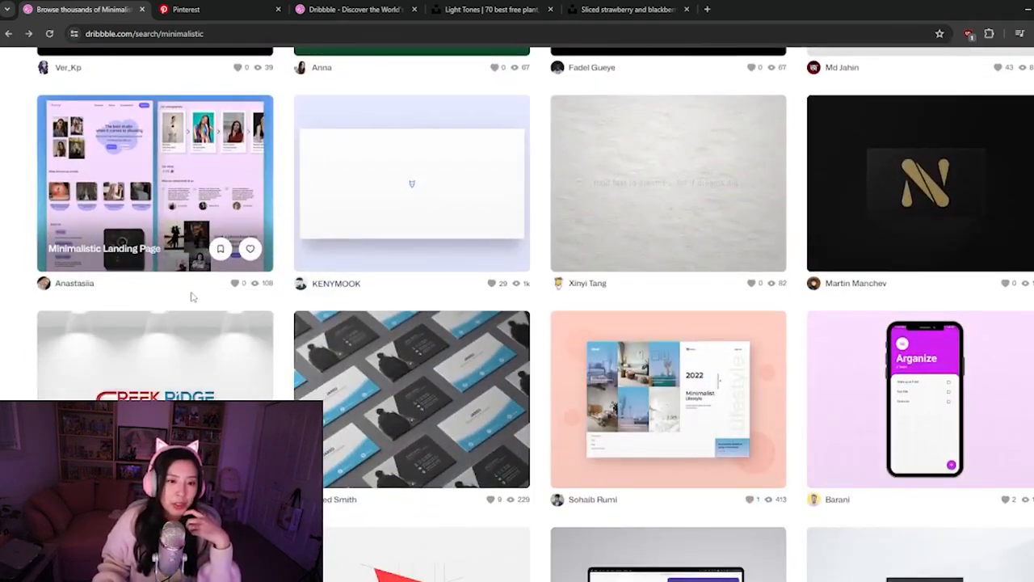
{"action": "scroll", "coordinate": [191, 295], "scroll_direction": "down", "scroll_amount": 3}
{"action": "scroll", "coordinate": [235, 252], "scroll_direction": "down", "scroll_amount": 4}
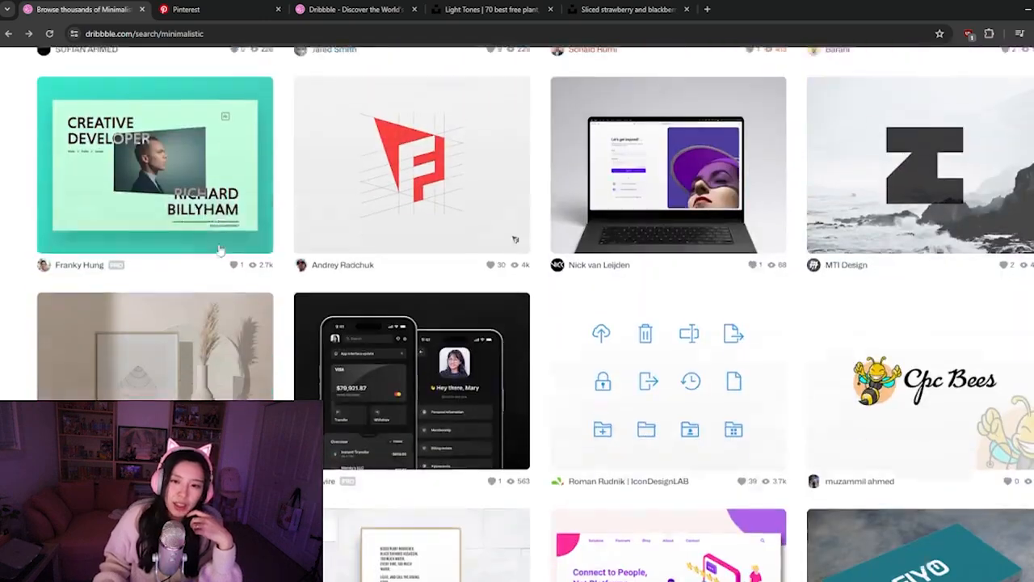
{"action": "scroll", "coordinate": [218, 251], "scroll_direction": "down", "scroll_amount": 2}
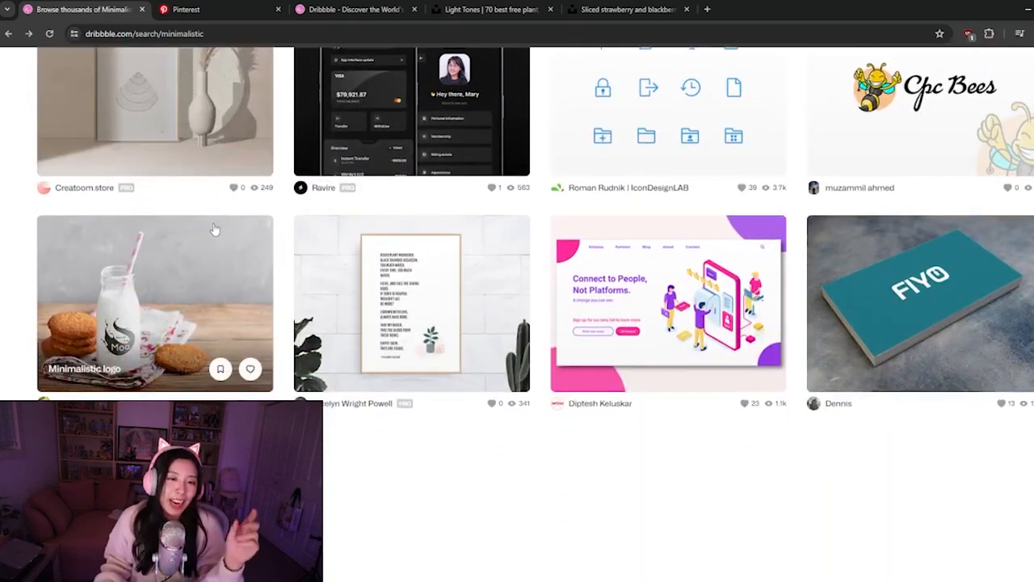
{"action": "scroll", "coordinate": [213, 257], "scroll_direction": "down", "scroll_amount": 3}
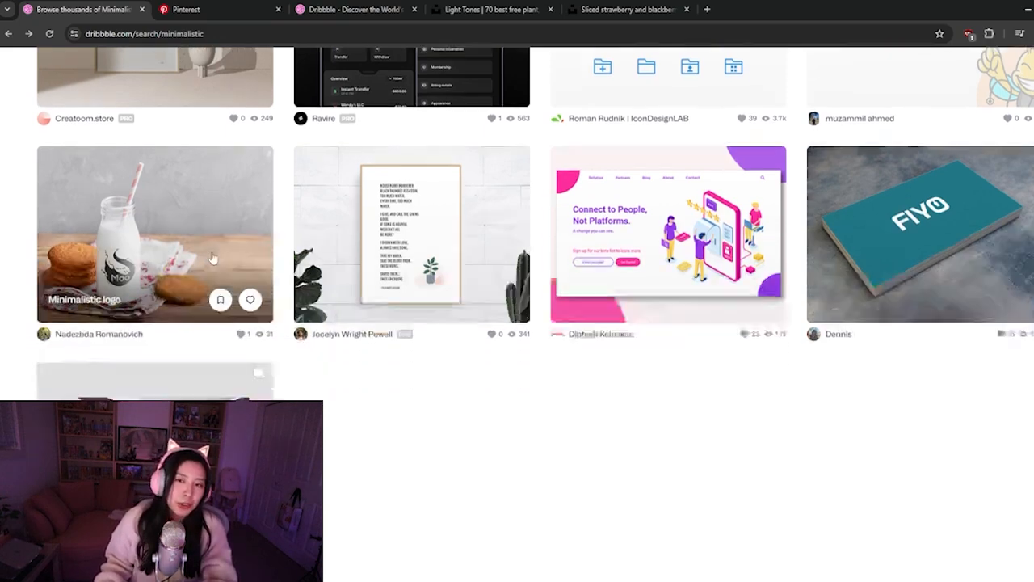
Load a further batch of minimalistic shots and scan it down to the end of the results
{"action": "left_click", "coordinate": [544, 410]}
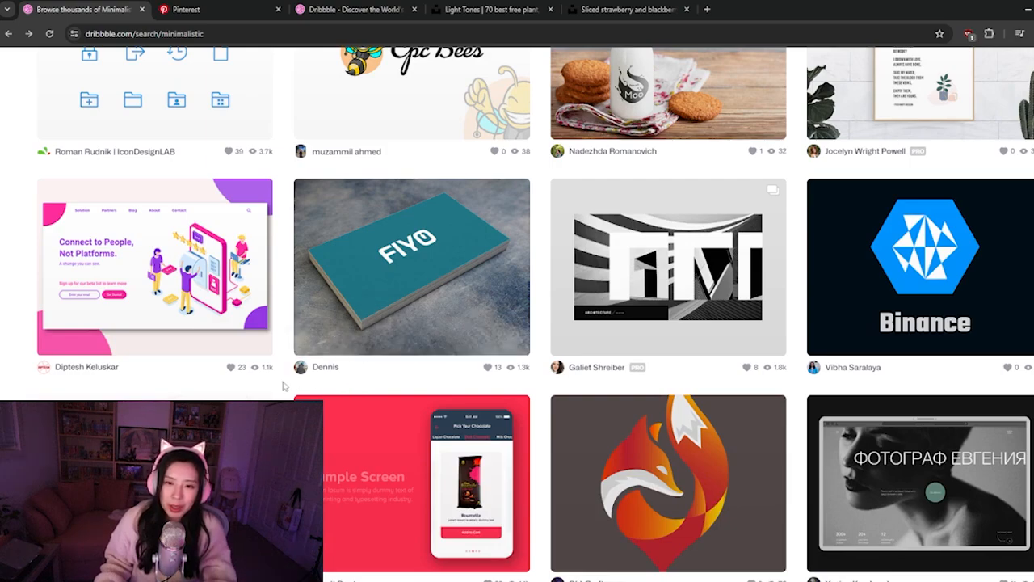
{"action": "scroll", "coordinate": [303, 355], "scroll_direction": "down", "scroll_amount": 2}
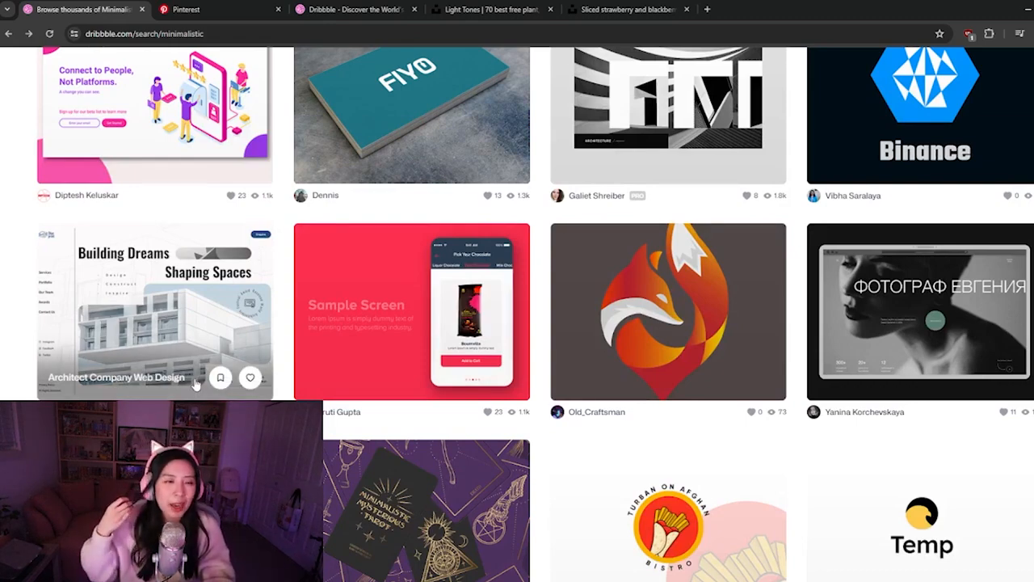
{"action": "scroll", "coordinate": [194, 384], "scroll_direction": "down", "scroll_amount": 2}
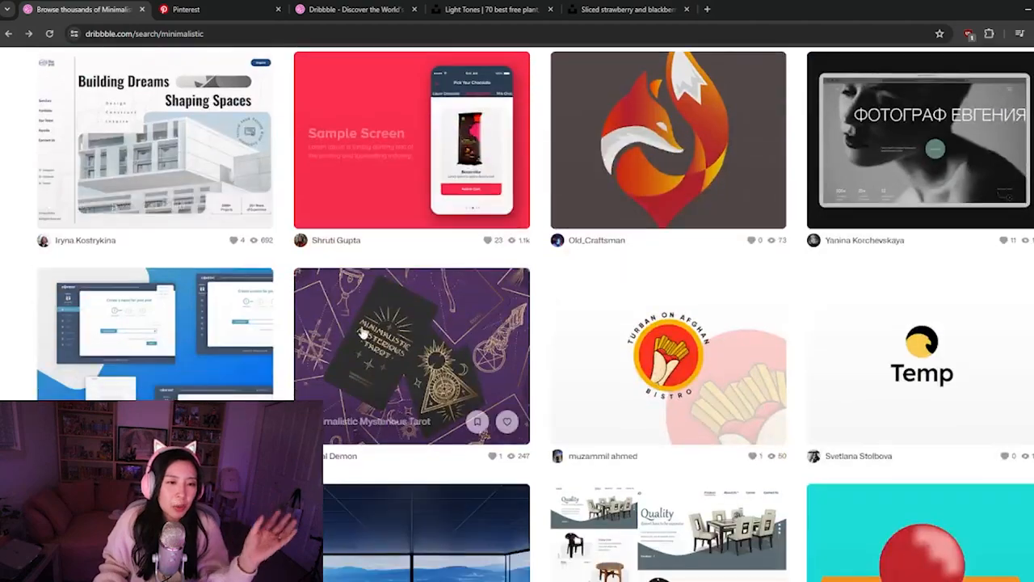
{"action": "scroll", "coordinate": [369, 323], "scroll_direction": "down", "scroll_amount": 2}
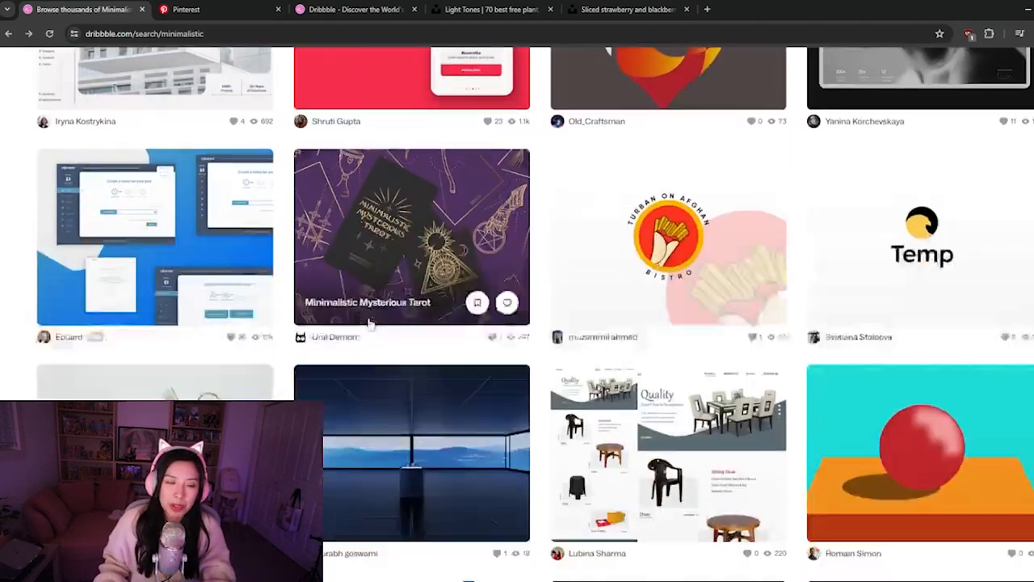
{"action": "scroll", "coordinate": [369, 324], "scroll_direction": "down", "scroll_amount": 2}
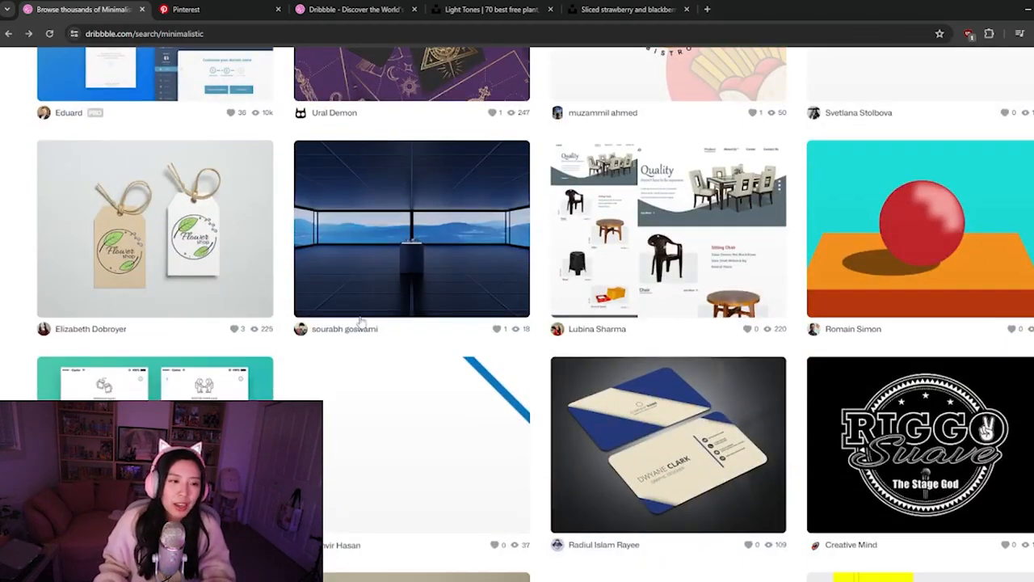
{"action": "scroll", "coordinate": [322, 397], "scroll_direction": "down", "scroll_amount": 6}
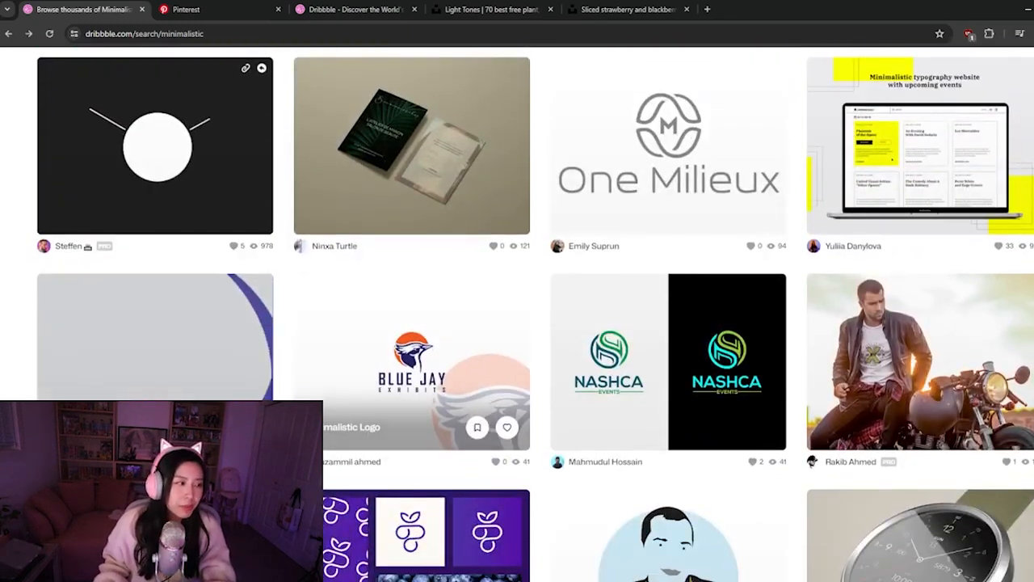
{"action": "scroll", "coordinate": [443, 404], "scroll_direction": "down", "scroll_amount": 5}
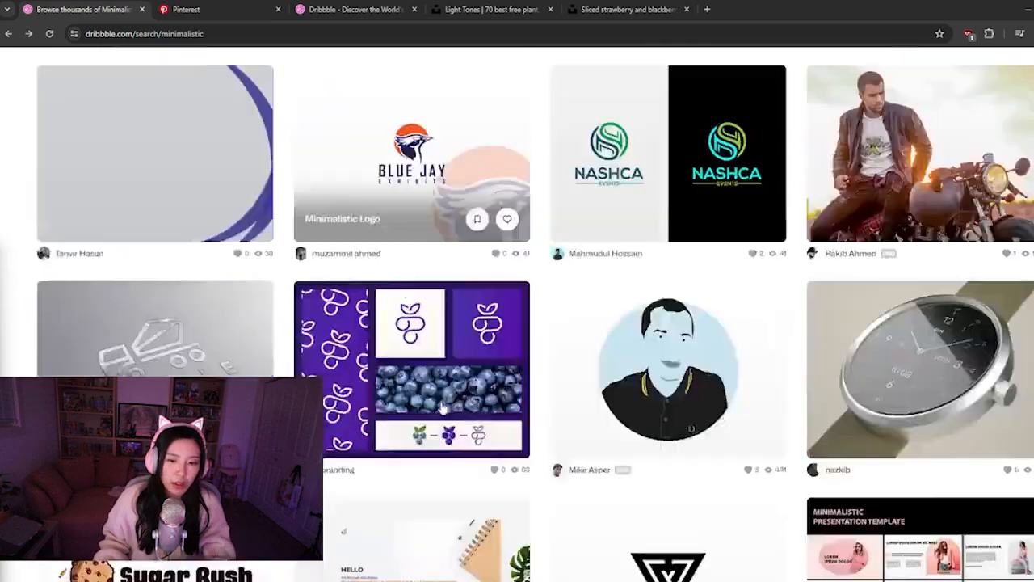
{"action": "scroll", "coordinate": [489, 384], "scroll_direction": "down", "scroll_amount": 2}
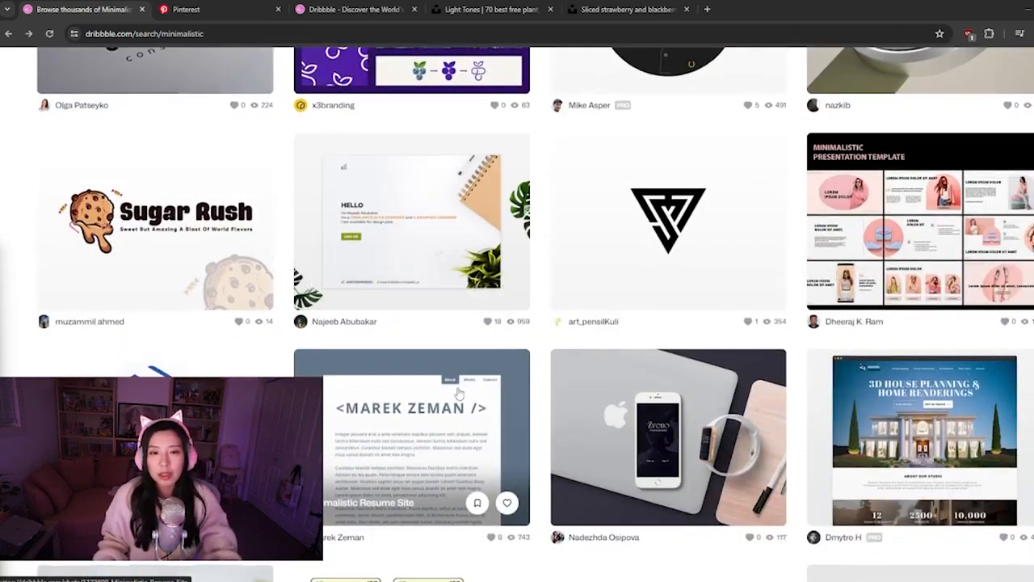
{"action": "scroll", "coordinate": [493, 339], "scroll_direction": "down", "scroll_amount": 4}
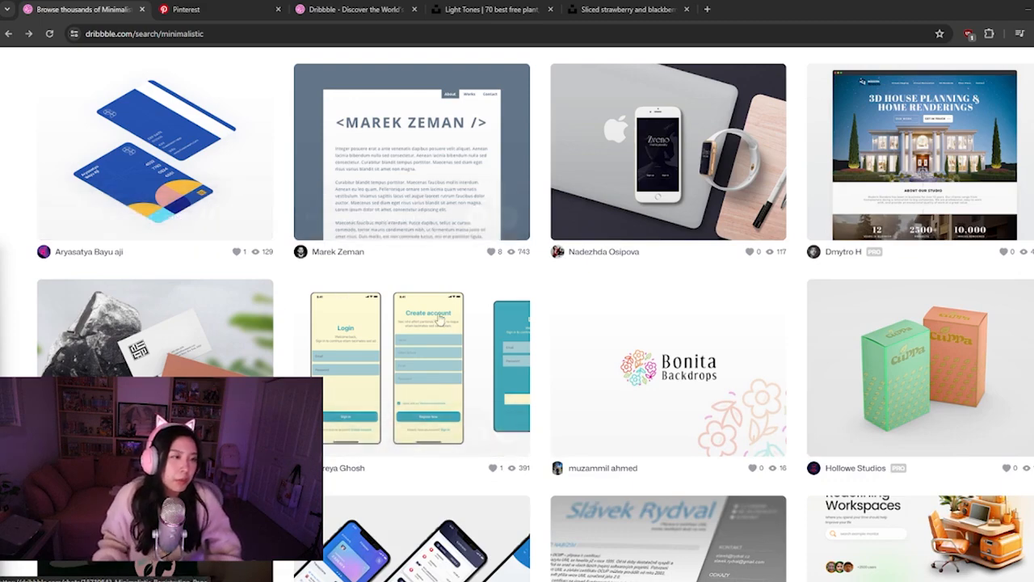
{"action": "scroll", "coordinate": [455, 324], "scroll_direction": "down", "scroll_amount": 6}
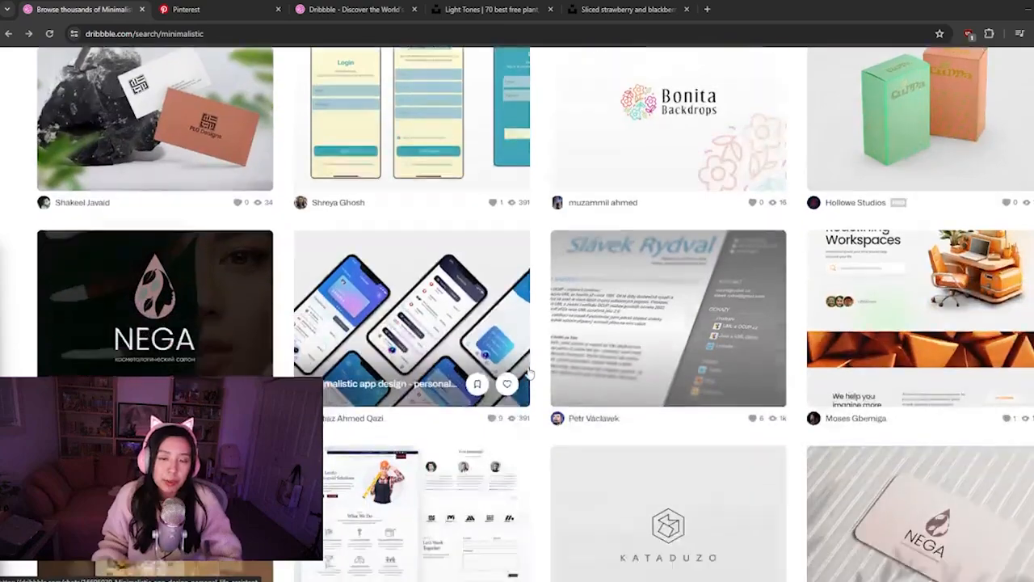
{"action": "scroll", "coordinate": [533, 289], "scroll_direction": "down", "scroll_amount": 3}
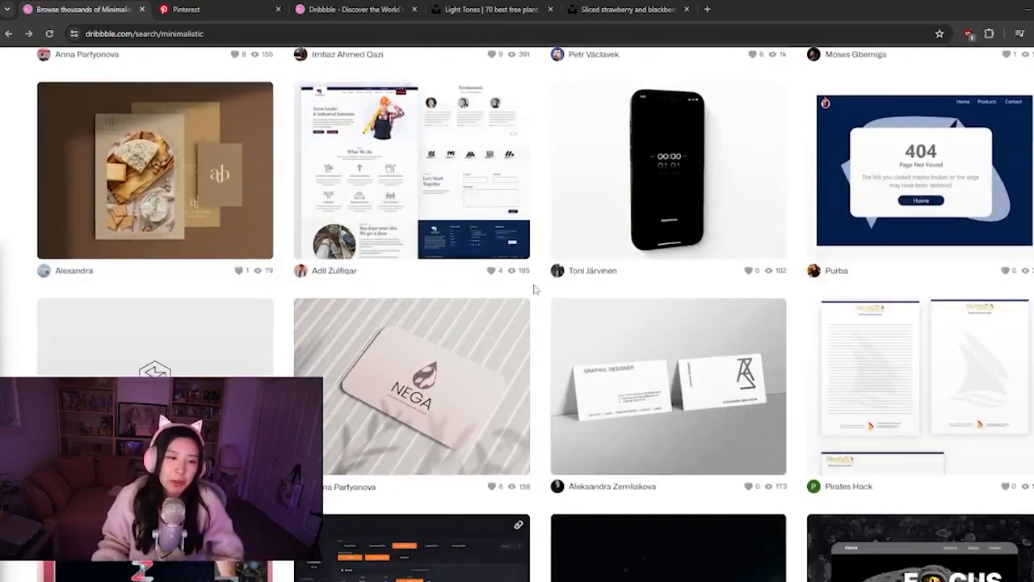
{"action": "scroll", "coordinate": [533, 288], "scroll_direction": "down", "scroll_amount": 10}
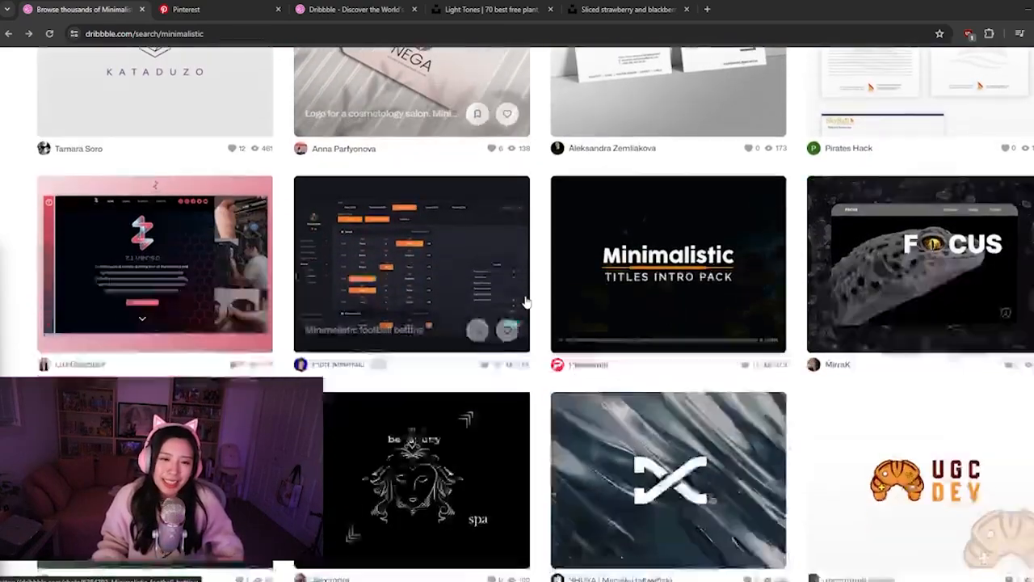
{"action": "scroll", "coordinate": [423, 329], "scroll_direction": "down", "scroll_amount": 9}
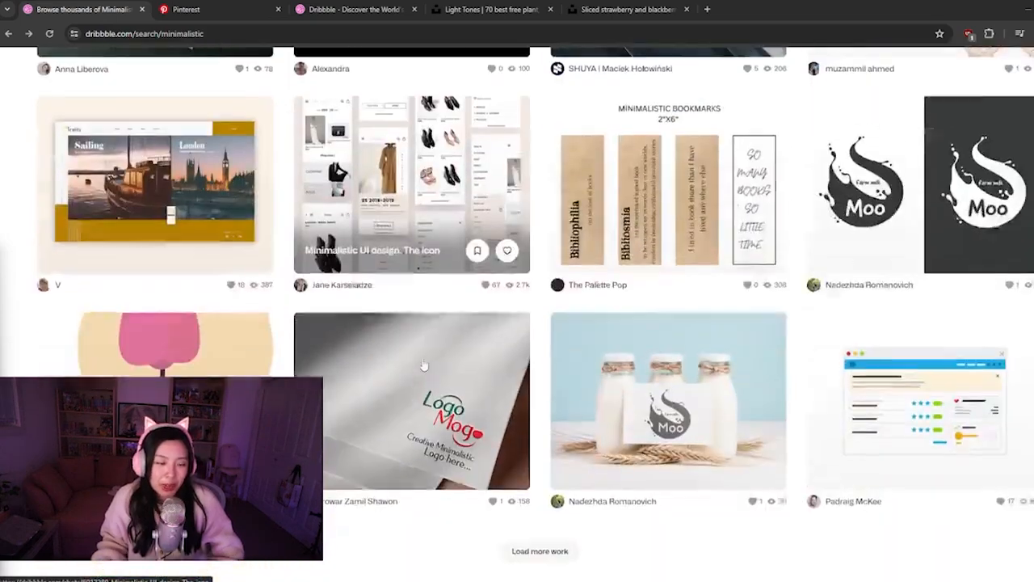
{"action": "scroll", "coordinate": [422, 366], "scroll_direction": "down", "scroll_amount": 3}
Load another batch of results, examine the layout of the Minimalistic website of Home decor shot, and return to the results
{"action": "left_click", "coordinate": [533, 428]}
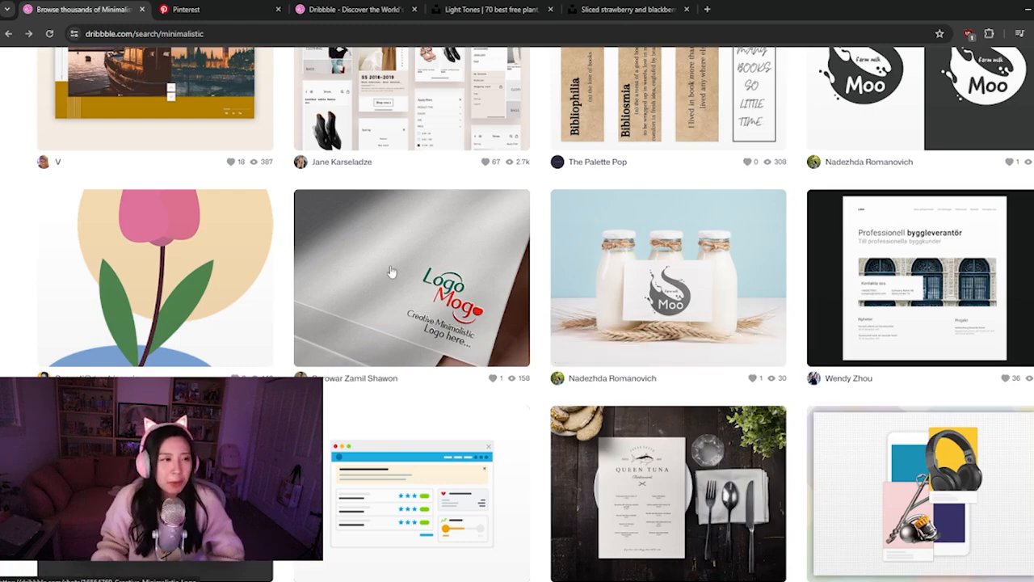
{"action": "scroll", "coordinate": [374, 295], "scroll_direction": "down", "scroll_amount": 5}
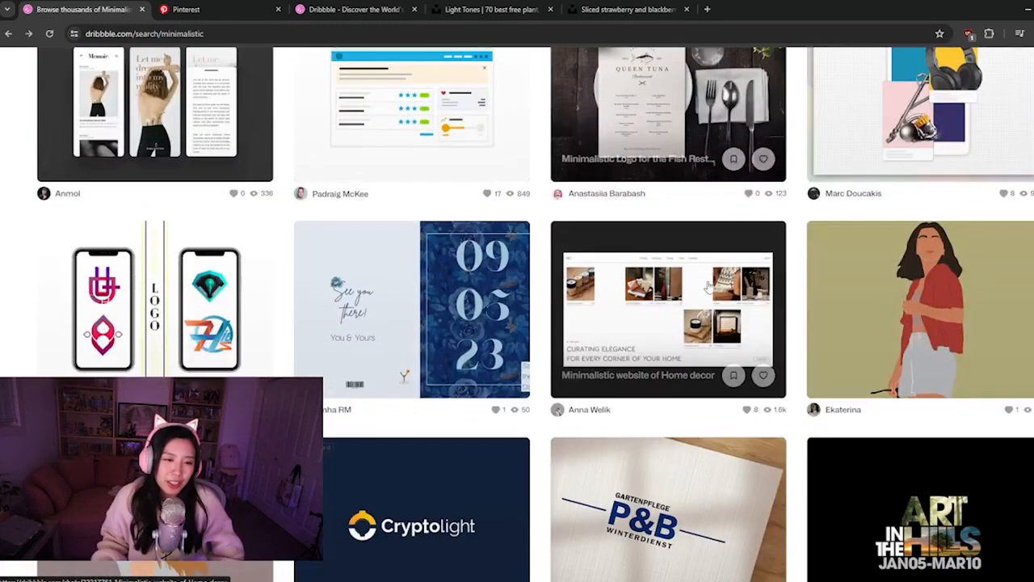
{"action": "scroll", "coordinate": [708, 286], "scroll_direction": "down", "scroll_amount": 3}
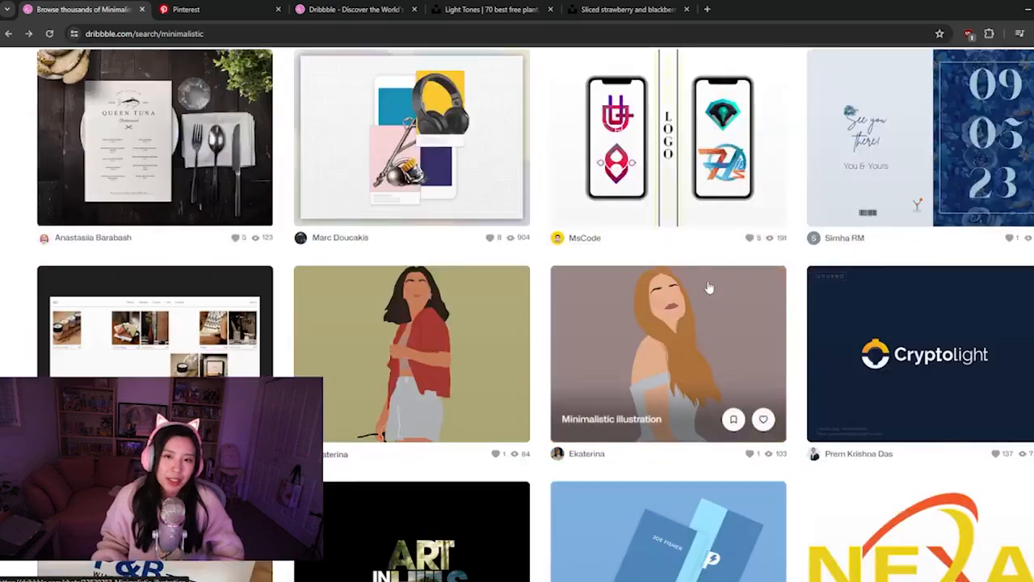
{"action": "scroll", "coordinate": [501, 321], "scroll_direction": "down", "scroll_amount": 3}
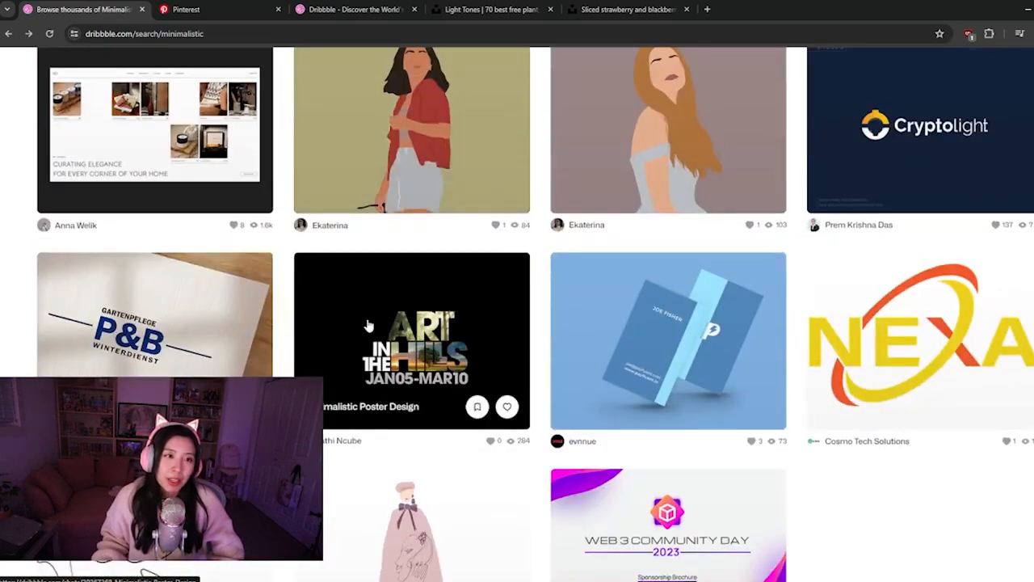
{"action": "left_click", "coordinate": [154, 129]}
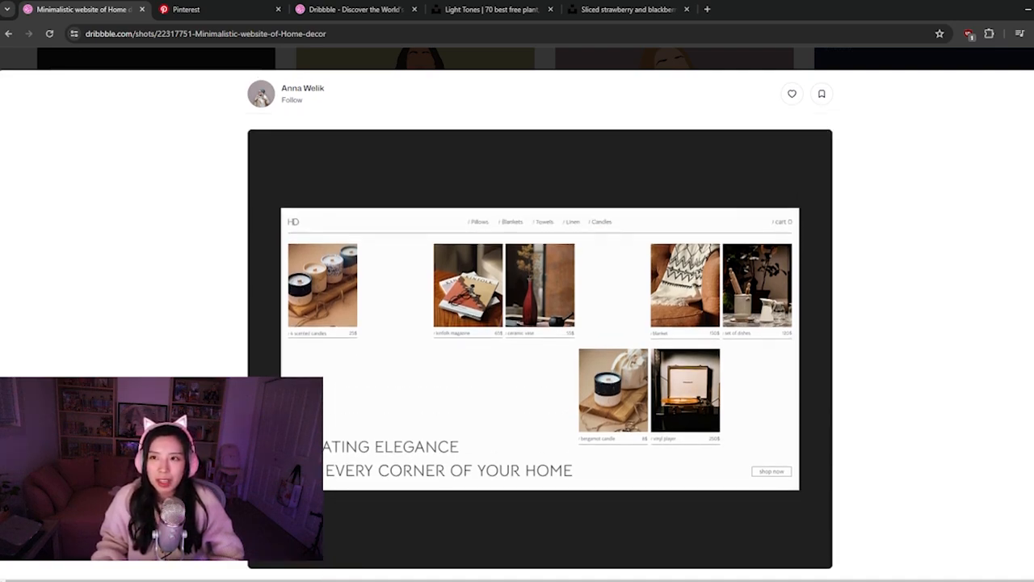
{"action": "key", "text": "alt+Left"}
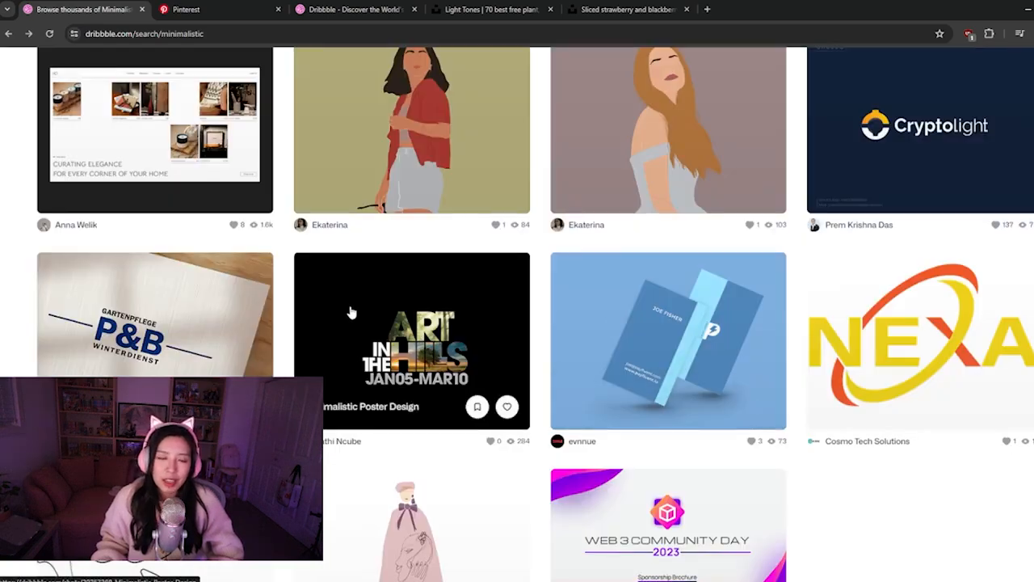
Go back to the start of the results, filter the minimalistic shots to Illustration, and look through them
{"action": "scroll", "coordinate": [352, 312], "scroll_direction": "down", "scroll_amount": 4}
{"action": "scroll", "coordinate": [634, 396], "scroll_direction": "up", "scroll_amount": 5}
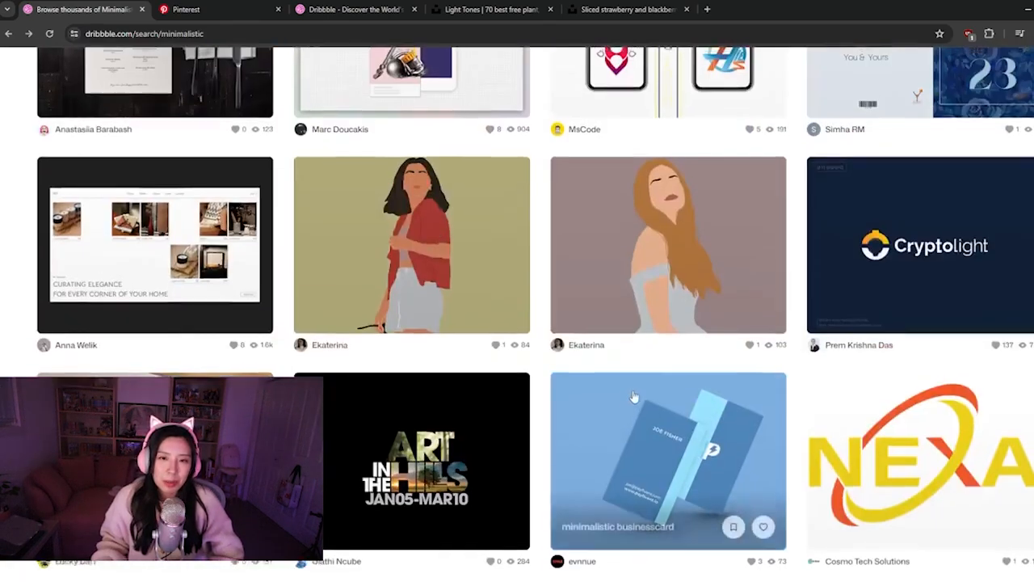
{"action": "scroll", "coordinate": [635, 396], "scroll_direction": "up", "scroll_amount": 10}
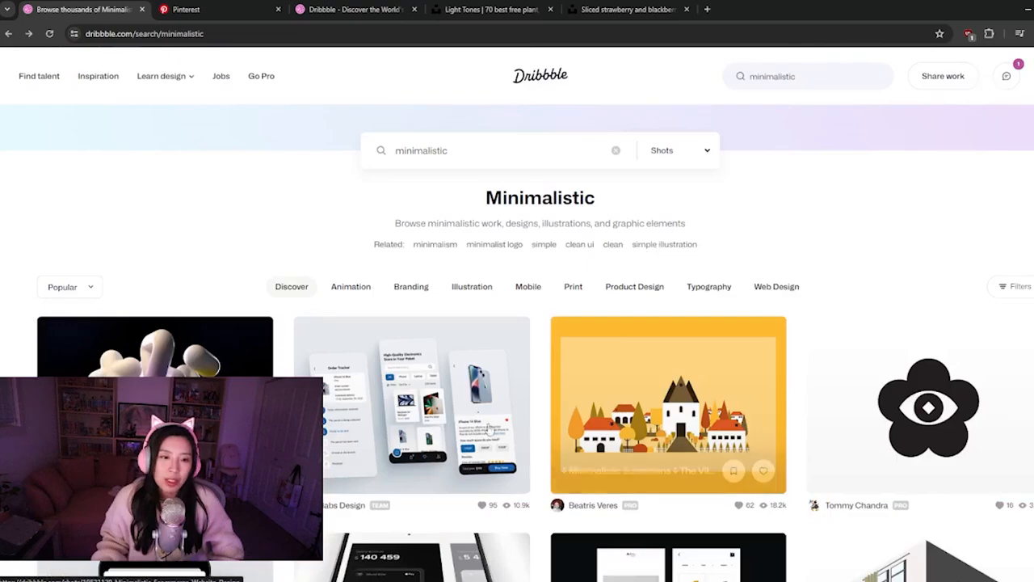
{"action": "scroll", "coordinate": [453, 396], "scroll_direction": "down", "scroll_amount": 2}
{"action": "scroll", "coordinate": [442, 326], "scroll_direction": "up", "scroll_amount": 2}
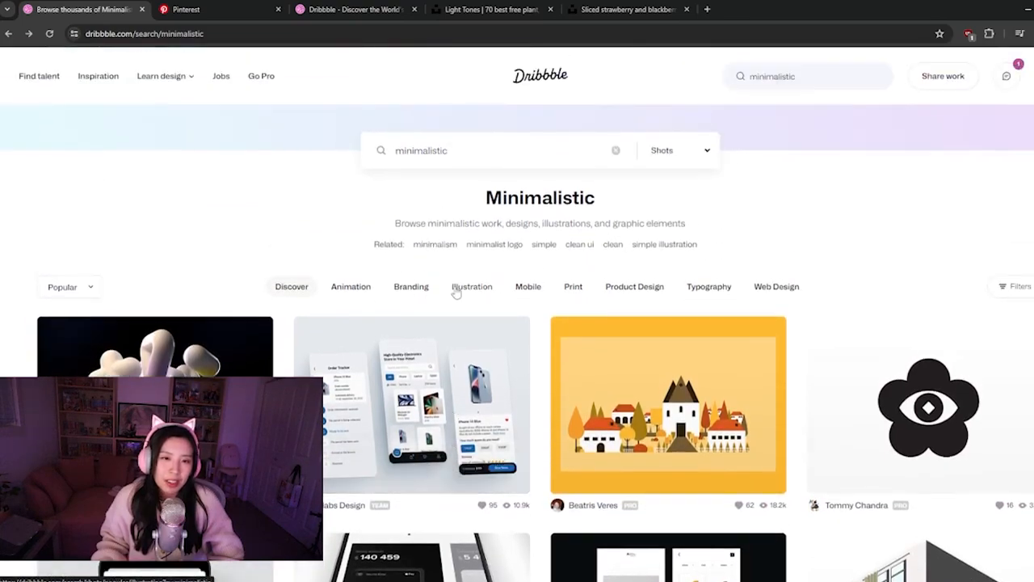
{"action": "left_click", "coordinate": [465, 294]}
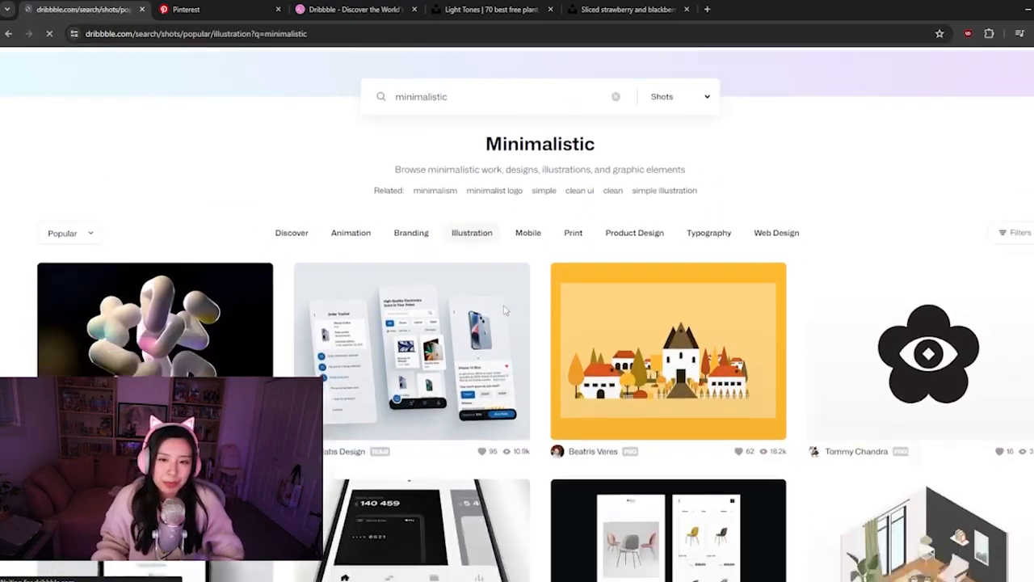
{"action": "scroll", "coordinate": [502, 308], "scroll_direction": "down", "scroll_amount": 4}
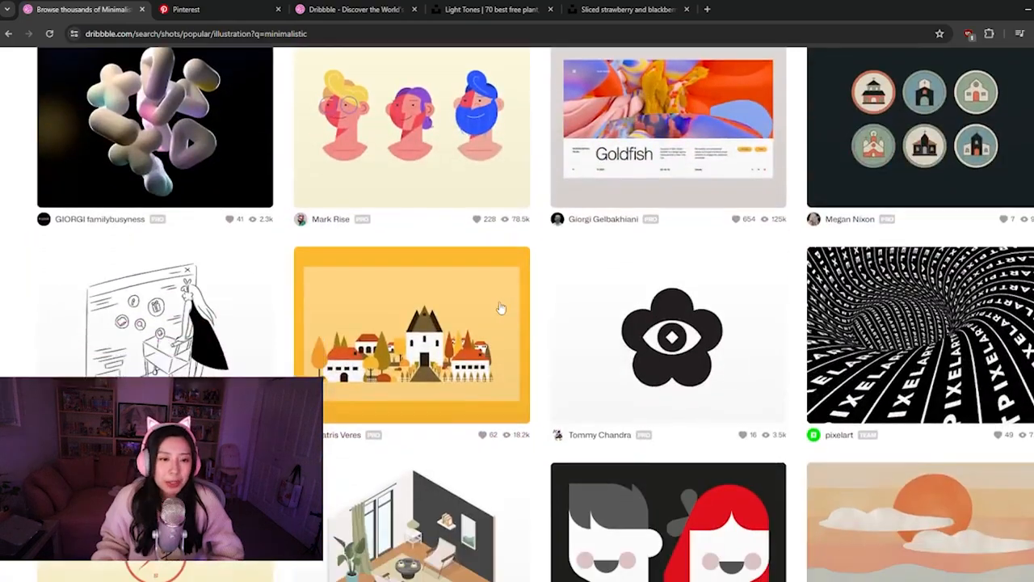
Continue through the minimalistic Illustration shots, examining their colours, typography and compositions for references
{"action": "scroll", "coordinate": [502, 331], "scroll_direction": "down", "scroll_amount": 5}
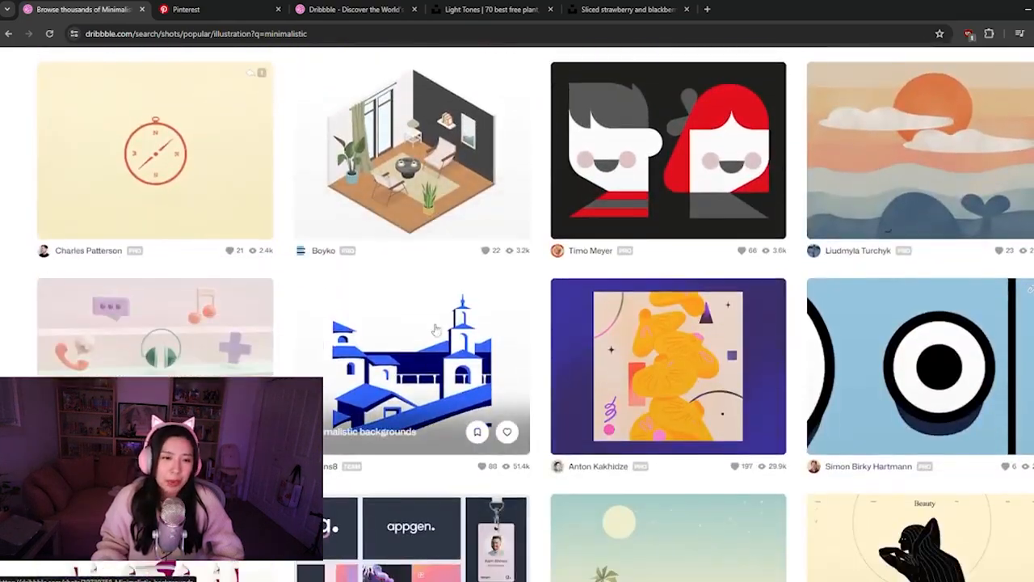
{"action": "scroll", "coordinate": [412, 312], "scroll_direction": "down", "scroll_amount": 2}
{"action": "scroll", "coordinate": [428, 404], "scroll_direction": "down", "scroll_amount": 3}
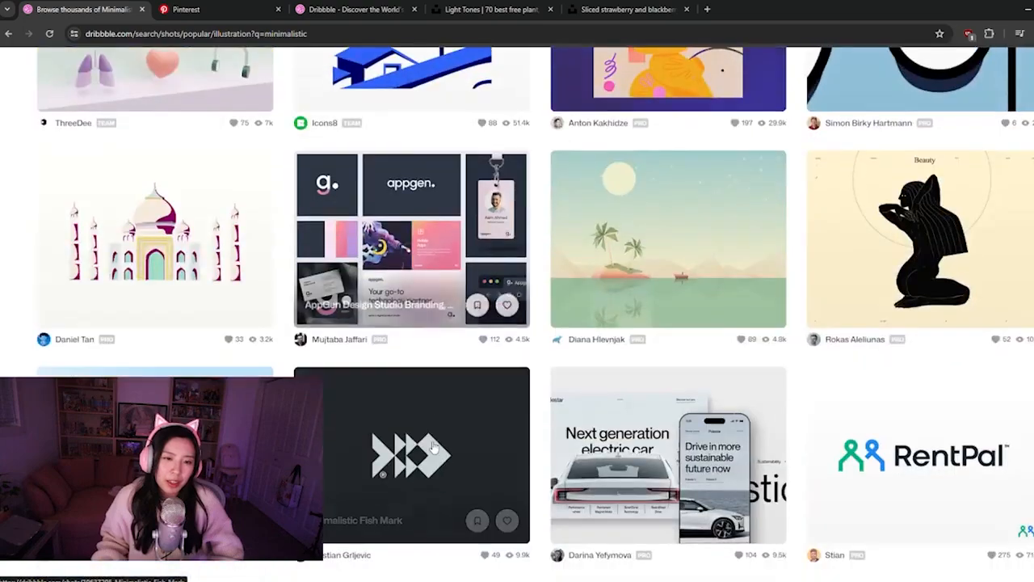
{"action": "scroll", "coordinate": [434, 447], "scroll_direction": "down", "scroll_amount": 2}
{"action": "scroll", "coordinate": [630, 321], "scroll_direction": "down", "scroll_amount": 1}
{"action": "scroll", "coordinate": [629, 321], "scroll_direction": "down", "scroll_amount": 4}
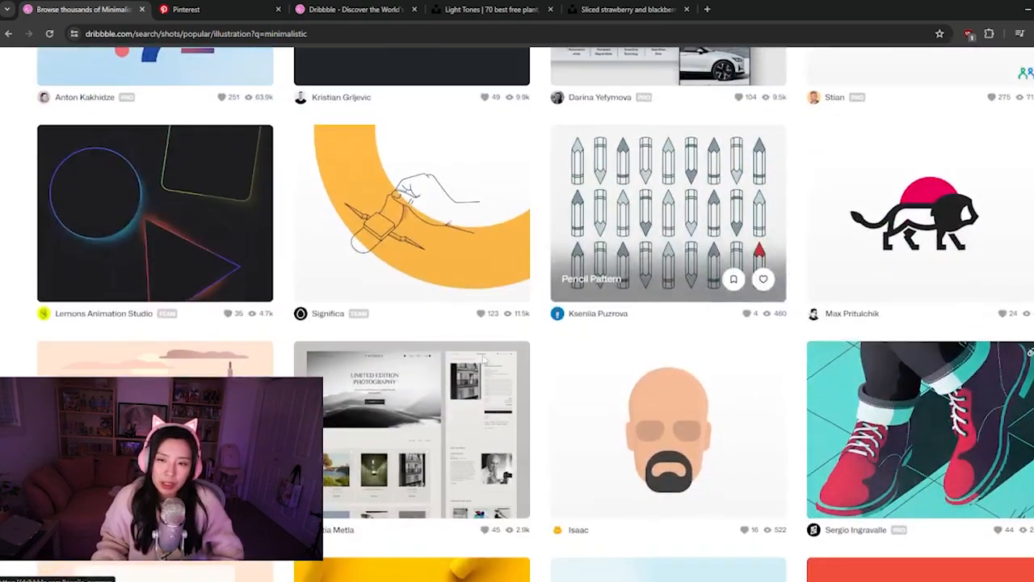
{"action": "scroll", "coordinate": [416, 339], "scroll_direction": "down", "scroll_amount": 1}
{"action": "scroll", "coordinate": [520, 299], "scroll_direction": "down", "scroll_amount": 2}
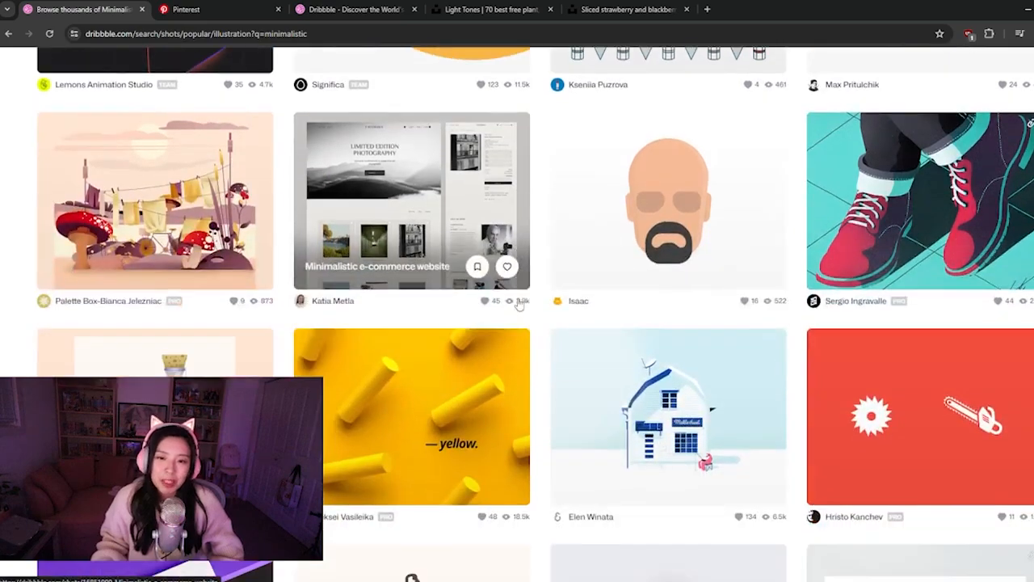
{"action": "scroll", "coordinate": [520, 295], "scroll_direction": "down", "scroll_amount": 3}
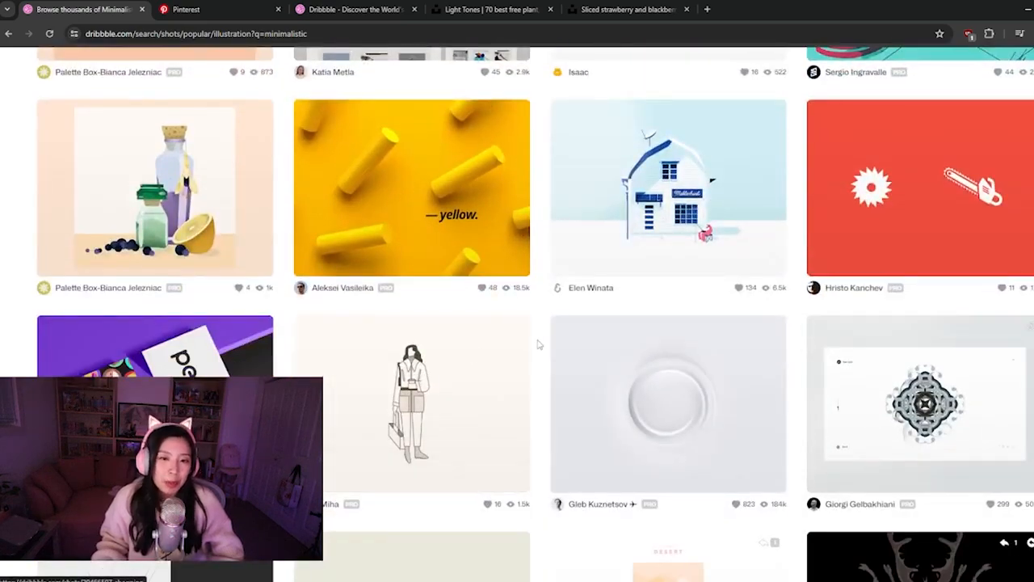
Switch to Figma and move the large script-font picnic text away from the Desktop frame to the empty canvas below the dark rectangle
{"action": "left_click", "coordinate": [1024, 10]}
{"action": "left_click", "coordinate": [533, 497]}
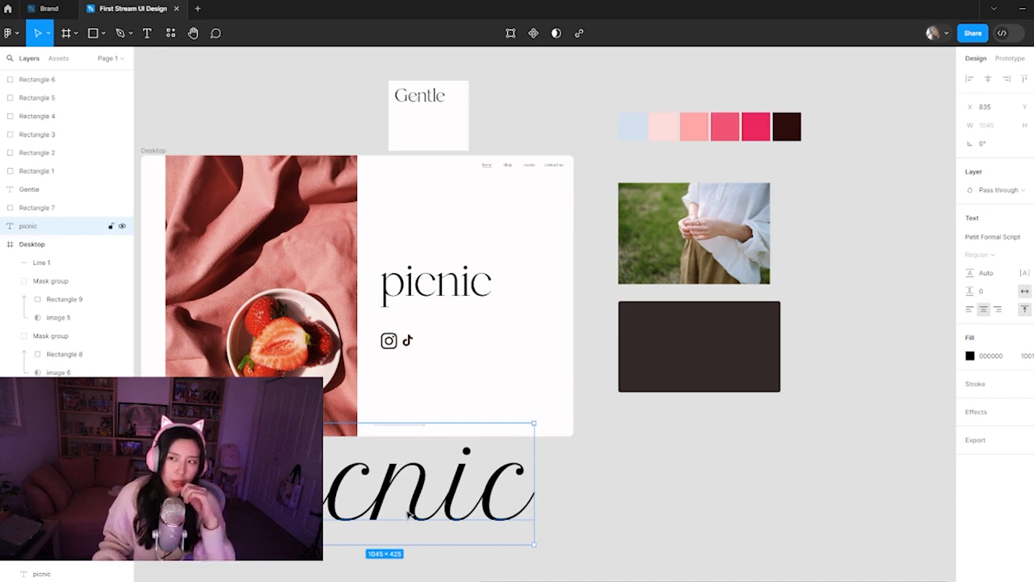
{"action": "left_click_drag", "start_coordinate": [404, 499], "coordinate": [751, 503]}
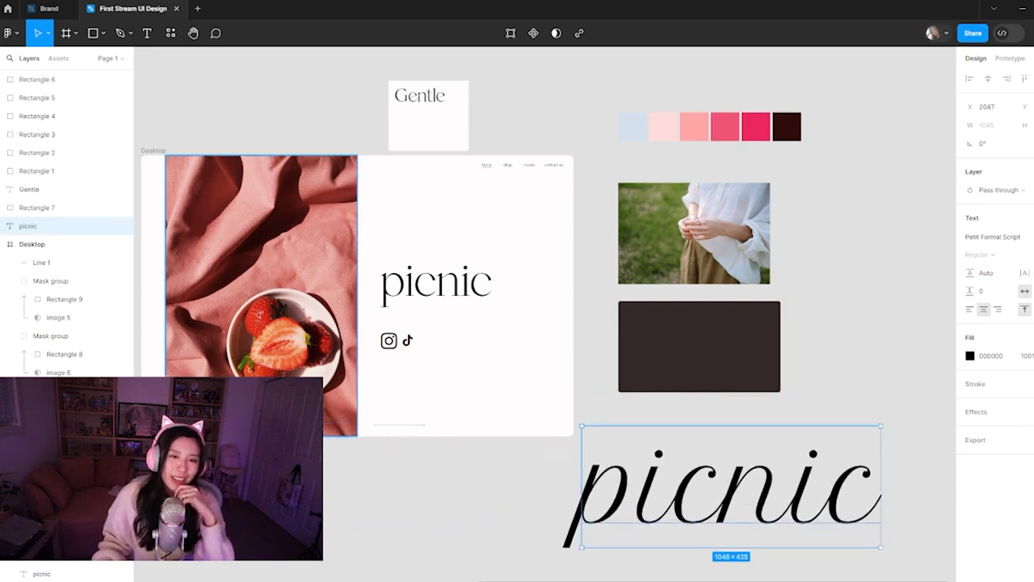
{"action": "left_click", "coordinate": [435, 284]}
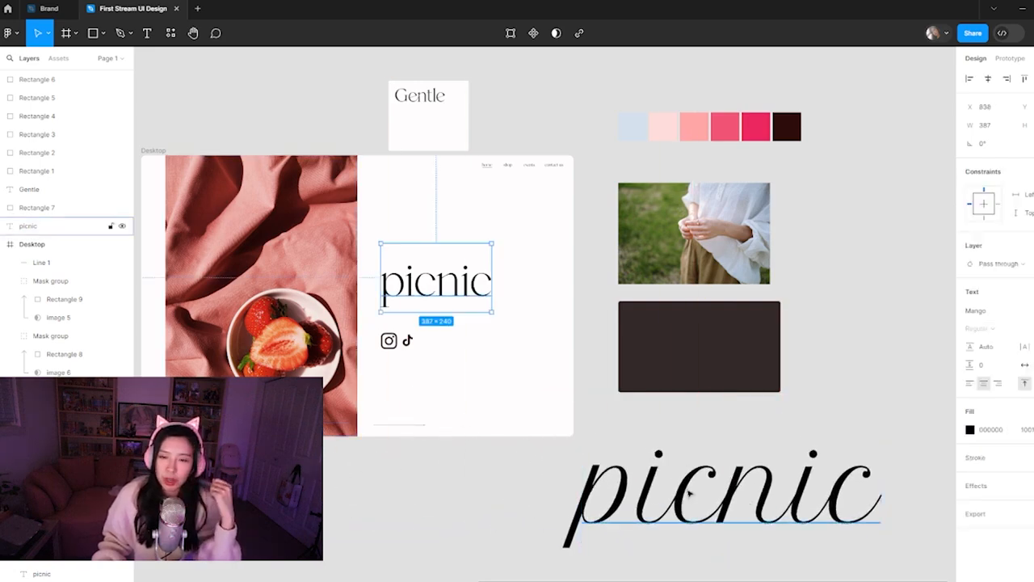
{"action": "left_click", "coordinate": [751, 491]}
{"action": "left_click_drag", "start_coordinate": [731, 516], "coordinate": [749, 499]}
Move the Instagram and TikTok icons down and to the right, and shift the picnic heading up and left to X 814
{"action": "left_click_drag", "start_coordinate": [469, 447], "coordinate": [548, 453]}
{"action": "left_click_drag", "start_coordinate": [505, 370], "coordinate": [550, 356]}
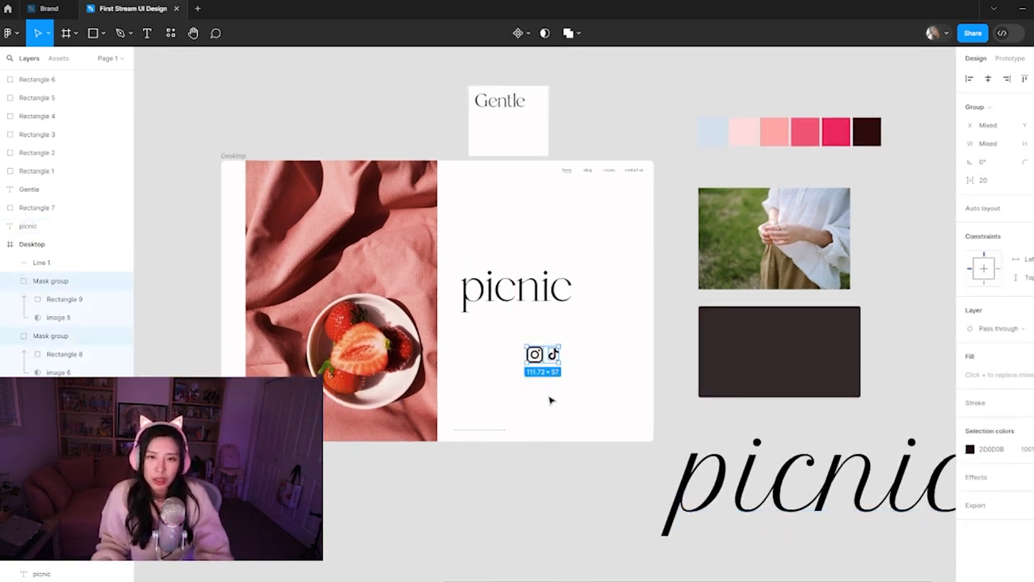
{"action": "left_click", "coordinate": [564, 249]}
{"action": "left_click_drag", "start_coordinate": [579, 141], "coordinate": [481, 91]}
{"action": "left_click", "coordinate": [587, 134]}
{"action": "left_click_drag", "start_coordinate": [533, 298], "coordinate": [525, 276]}
{"action": "left_click", "coordinate": [572, 412]}
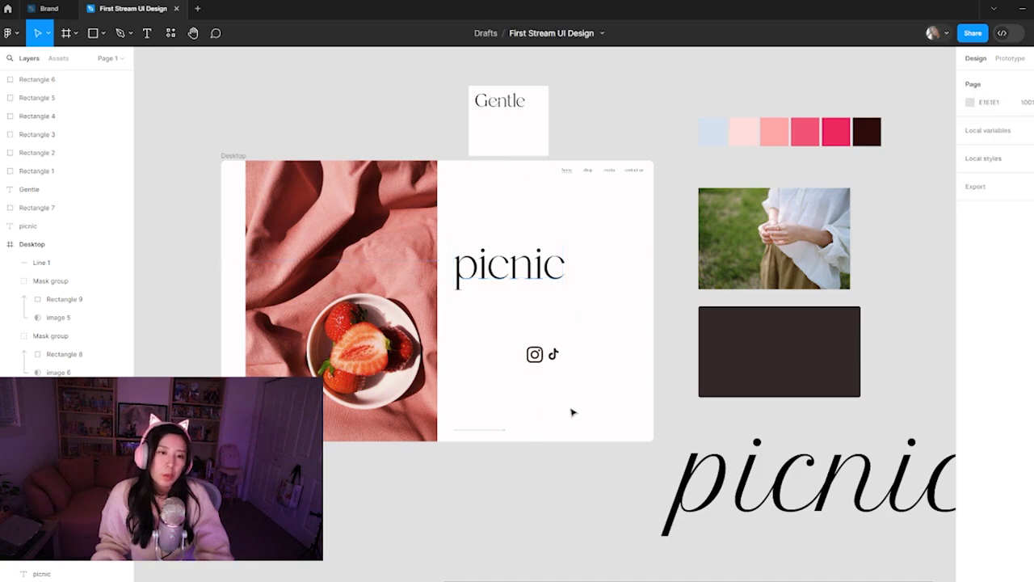
{"action": "left_click", "coordinate": [505, 274]}
{"action": "key", "text": "Return"}
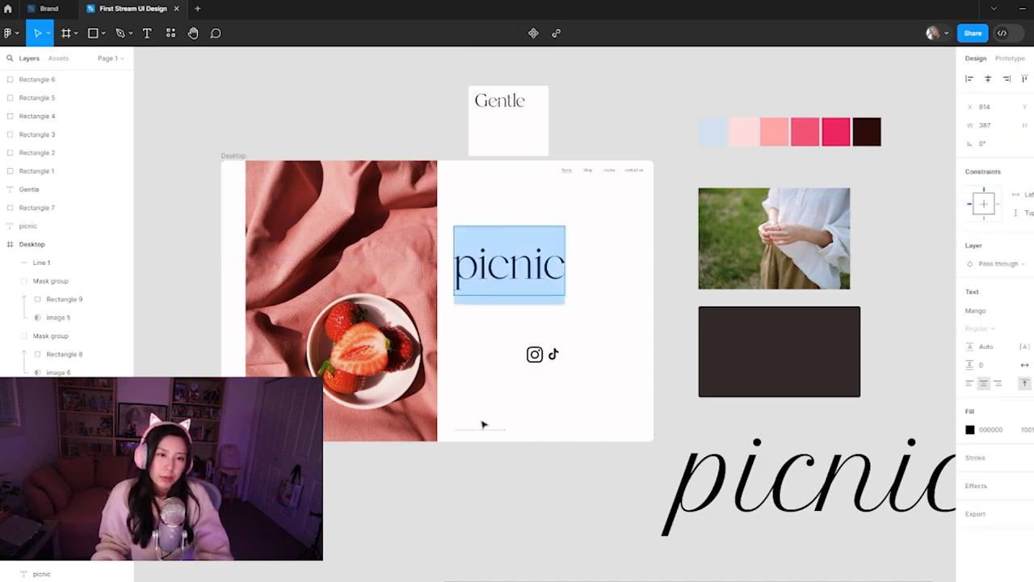
{"action": "key", "text": "Escape"}
{"action": "left_click", "coordinate": [600, 411]}
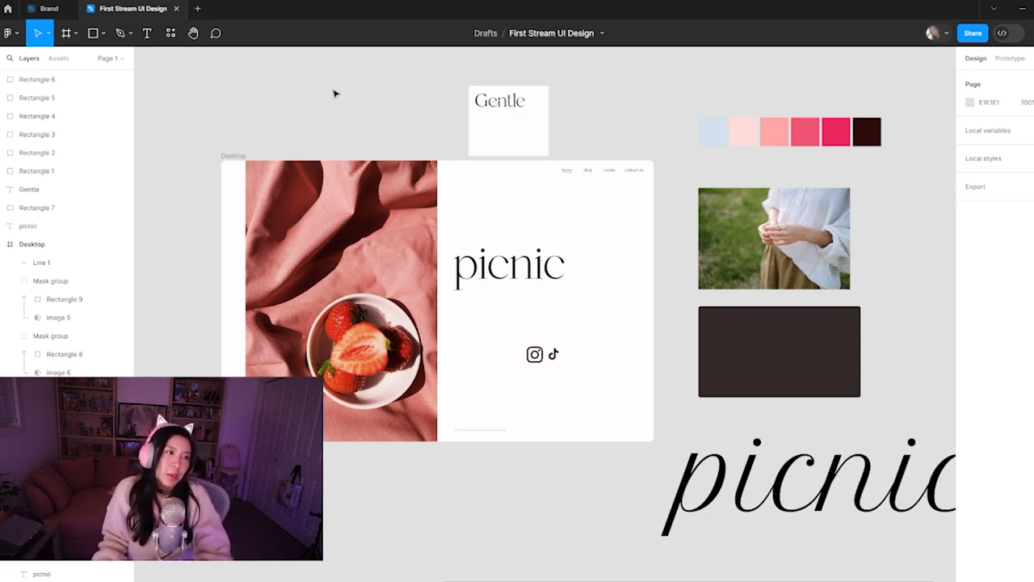
{"action": "left_click", "coordinate": [533, 283]}
{"action": "left_click", "coordinate": [492, 403]}
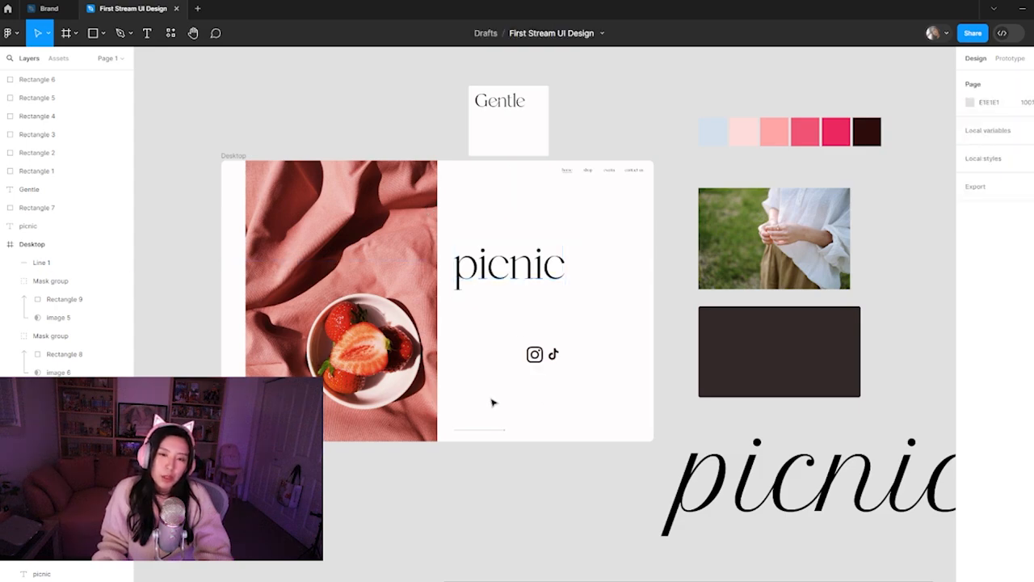
{"action": "left_click", "coordinate": [512, 290]}
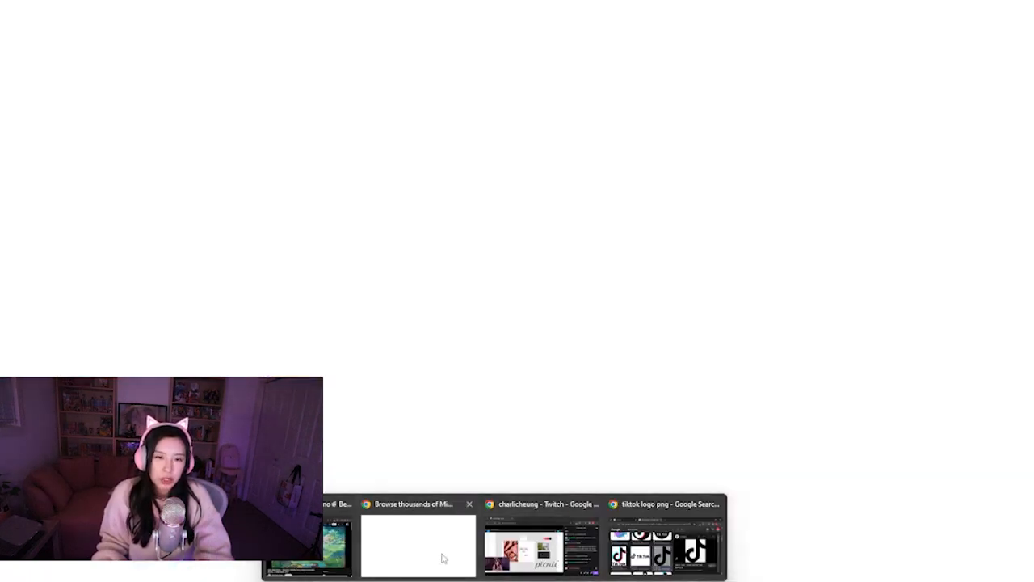
Switch back to Dribbble in the browser and look through more of the minimalistic Illustration shots for layout ideas
{"action": "left_click", "coordinate": [443, 557]}
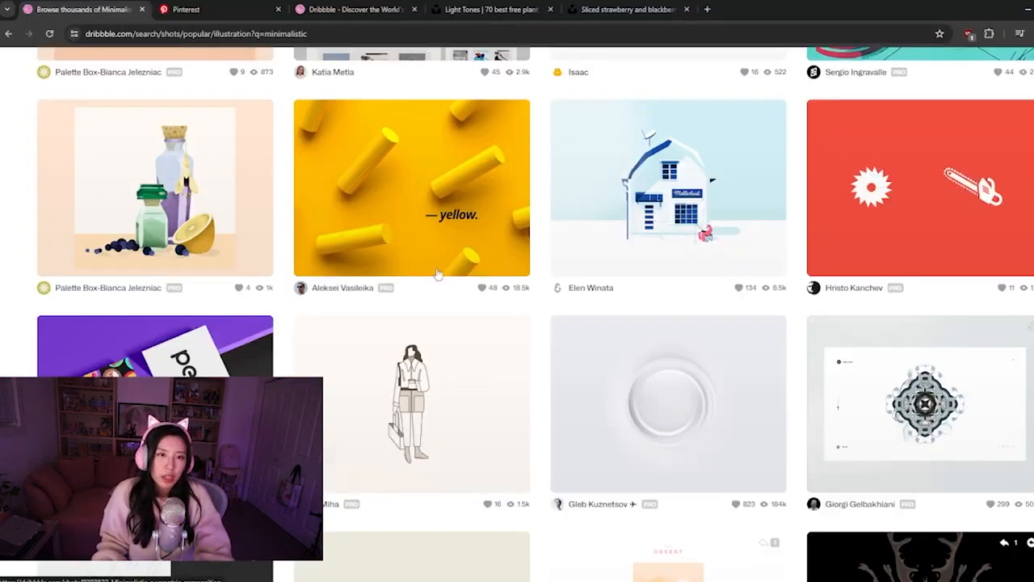
{"action": "scroll", "coordinate": [420, 412], "scroll_direction": "down", "scroll_amount": 5}
{"action": "scroll", "coordinate": [426, 400], "scroll_direction": "down", "scroll_amount": 8}
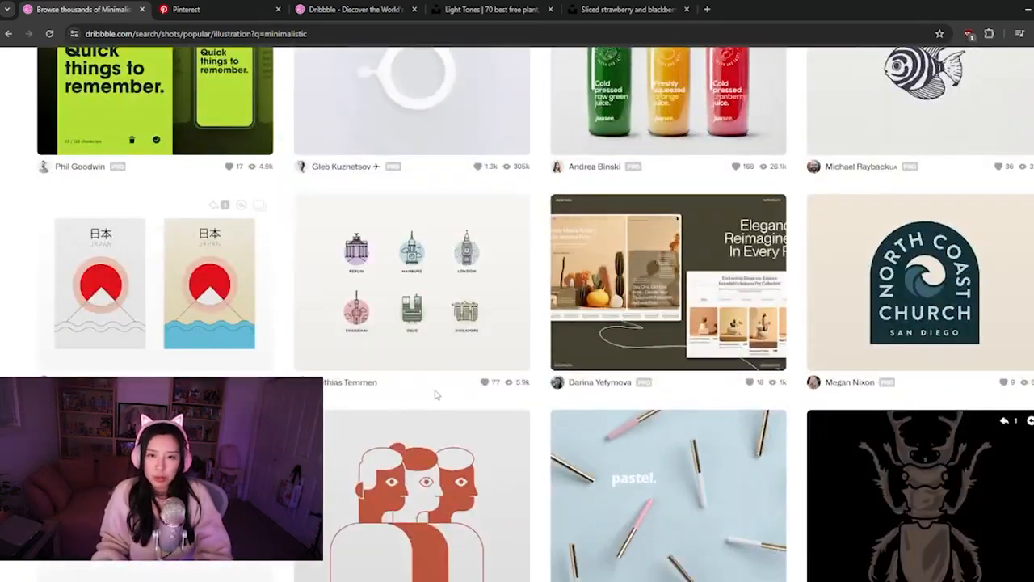
{"action": "scroll", "coordinate": [444, 384], "scroll_direction": "down", "scroll_amount": 3}
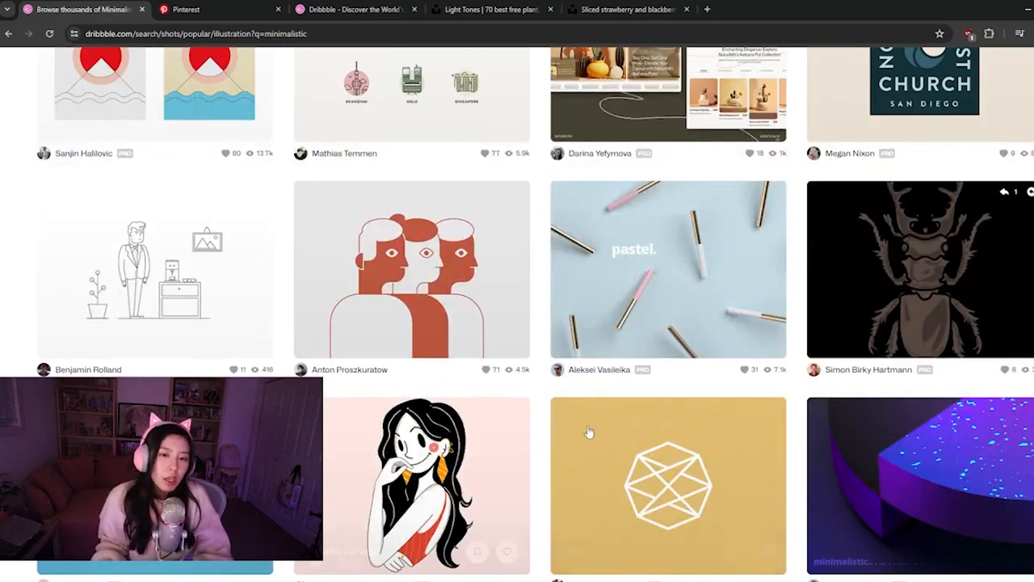
{"action": "scroll", "coordinate": [606, 421], "scroll_direction": "down", "scroll_amount": 2}
{"action": "scroll", "coordinate": [627, 408], "scroll_direction": "down", "scroll_amount": 2}
{"action": "scroll", "coordinate": [590, 363], "scroll_direction": "down", "scroll_amount": 4}
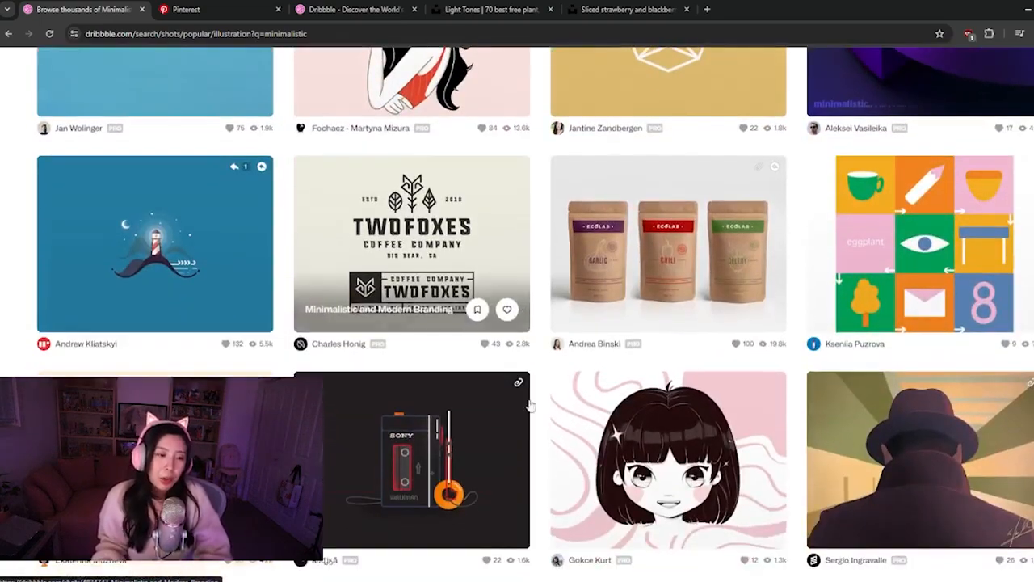
{"action": "scroll", "coordinate": [565, 343], "scroll_direction": "down", "scroll_amount": 2}
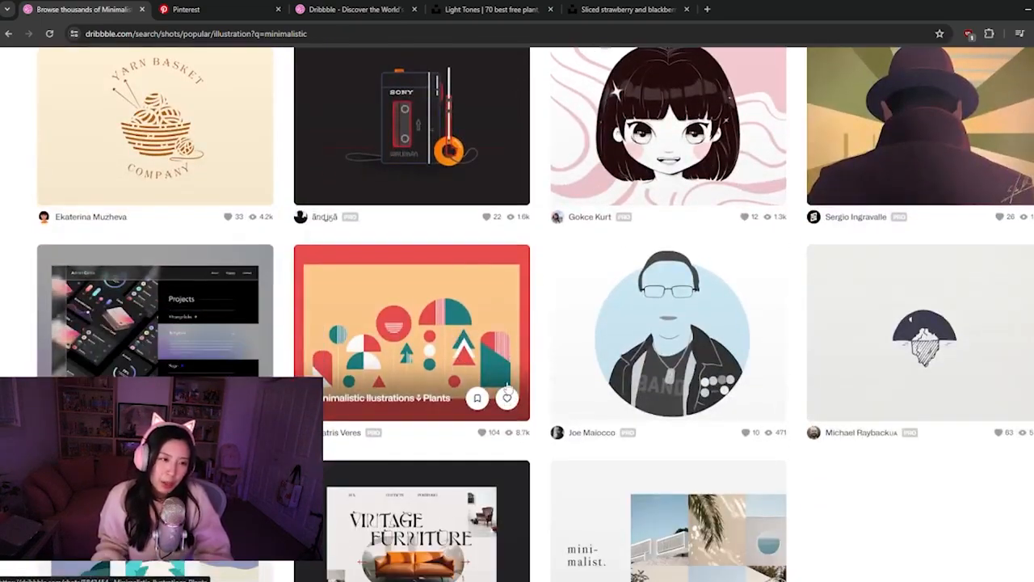
Open the Minimalistic Designer Portfolio shot, examine its split layout and navigation, and return to the results
{"action": "left_click", "coordinate": [136, 349]}
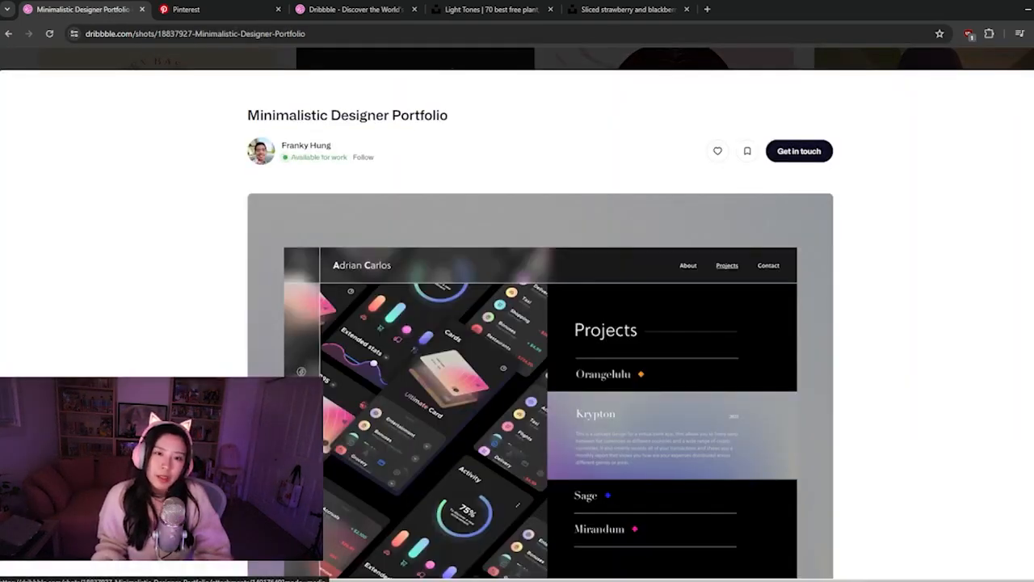
{"action": "scroll", "coordinate": [539, 323], "scroll_direction": "down", "scroll_amount": 4}
{"action": "scroll", "coordinate": [539, 323], "scroll_direction": "up", "scroll_amount": 2}
{"action": "scroll", "coordinate": [539, 324], "scroll_direction": "up", "scroll_amount": 2}
{"action": "scroll", "coordinate": [540, 323], "scroll_direction": "down", "scroll_amount": 1}
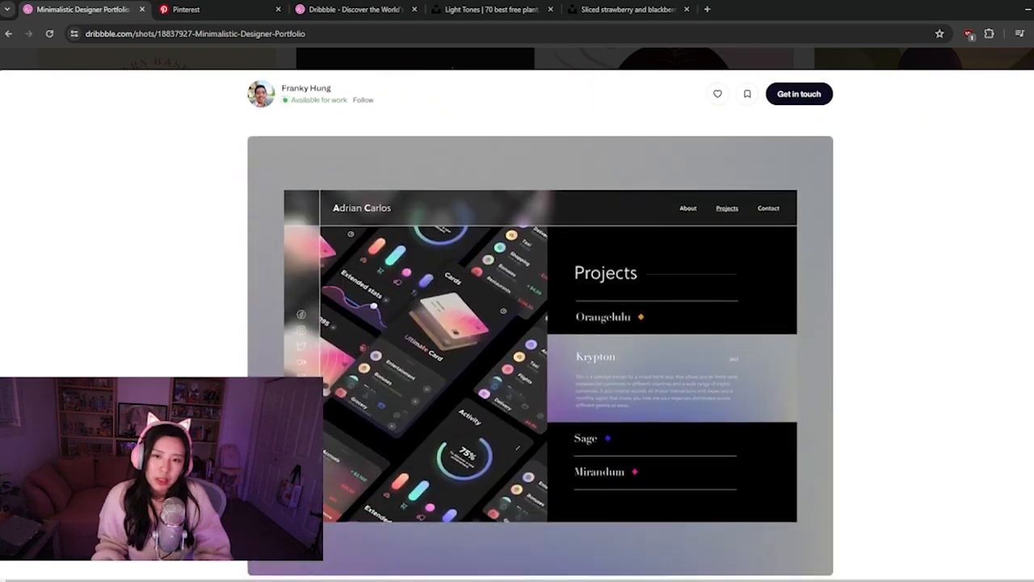
{"action": "key", "text": "Escape"}
Check the end of the minimalistic results, and search the shots for picnic instead
{"action": "scroll", "coordinate": [860, 413], "scroll_direction": "down", "scroll_amount": 4}
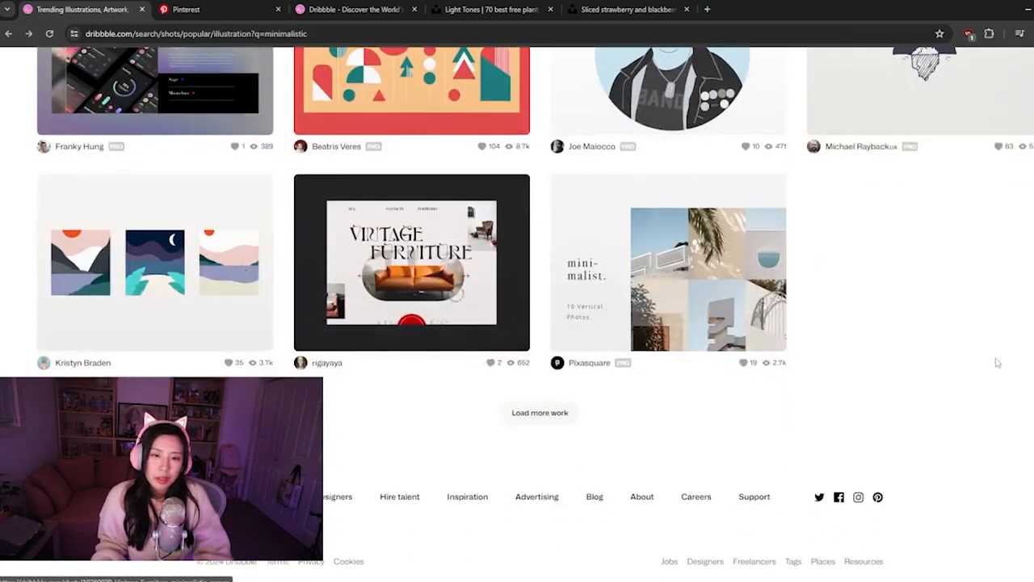
{"action": "scroll", "coordinate": [861, 414], "scroll_direction": "up", "scroll_amount": 10}
{"action": "double_click", "coordinate": [455, 147]}
{"action": "type", "text": "p"}
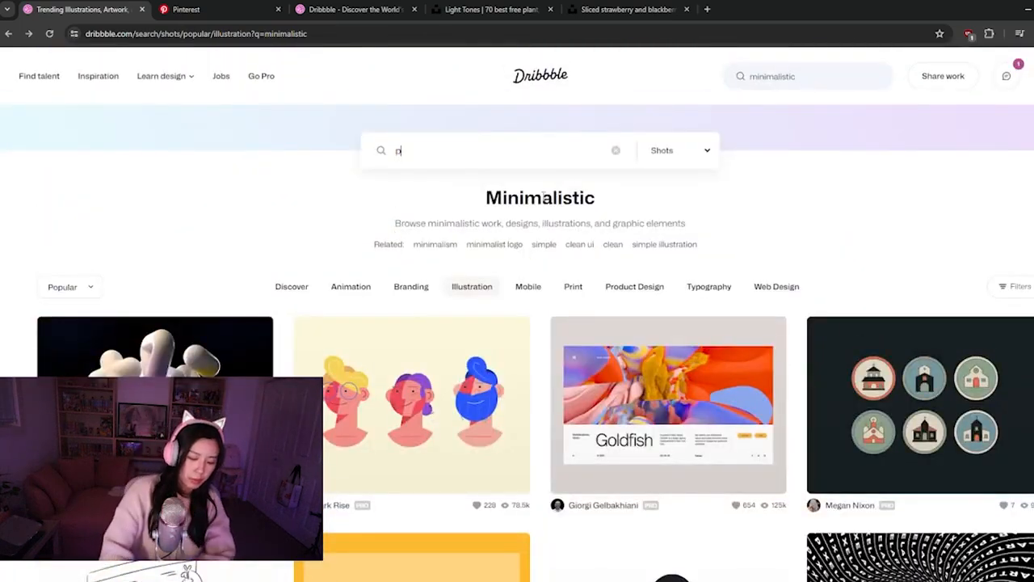
{"action": "type", "text": "icnic"}
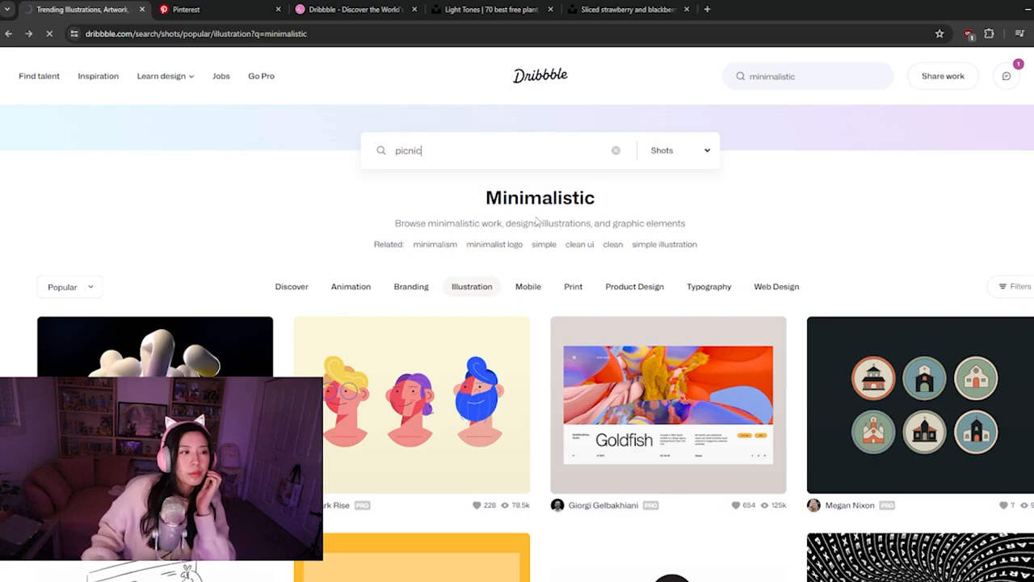
{"action": "key", "text": "Return"}
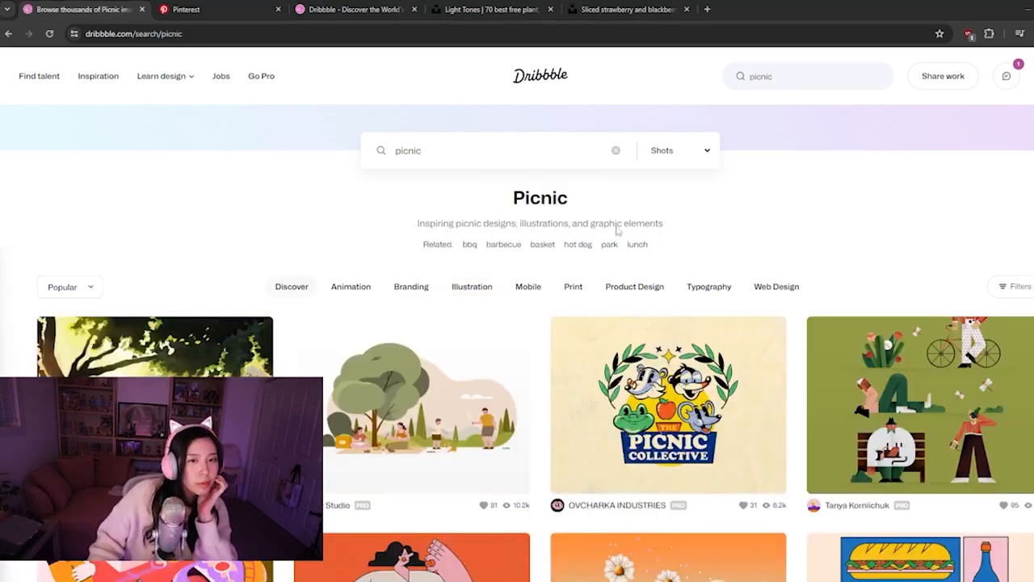
Filter the picnic shots to Mobile and look through them for picnic-themed layouts
{"action": "scroll", "coordinate": [616, 212], "scroll_direction": "down", "scroll_amount": 2}
{"action": "scroll", "coordinate": [663, 275], "scroll_direction": "up", "scroll_amount": 2}
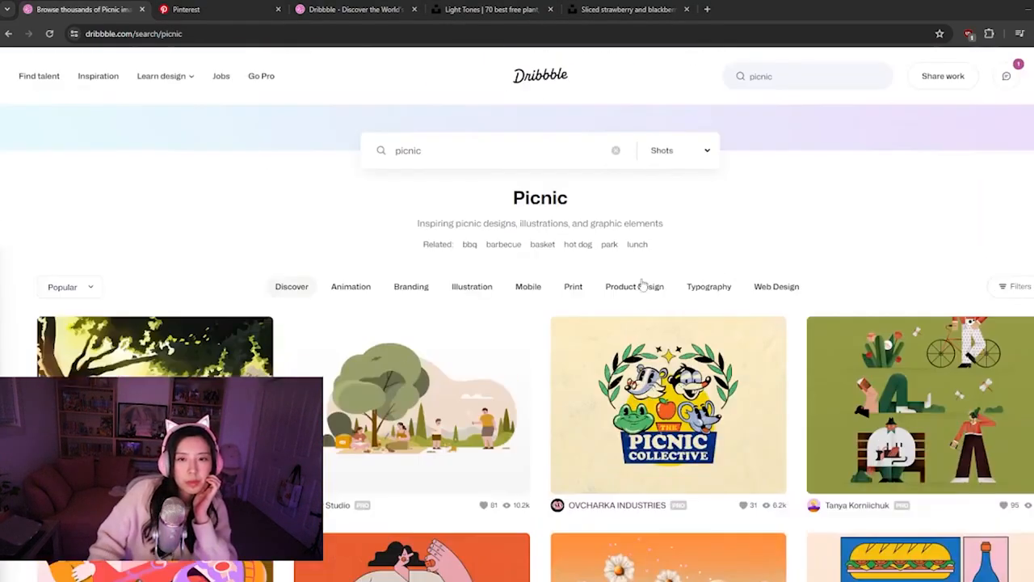
{"action": "left_click", "coordinate": [529, 287]}
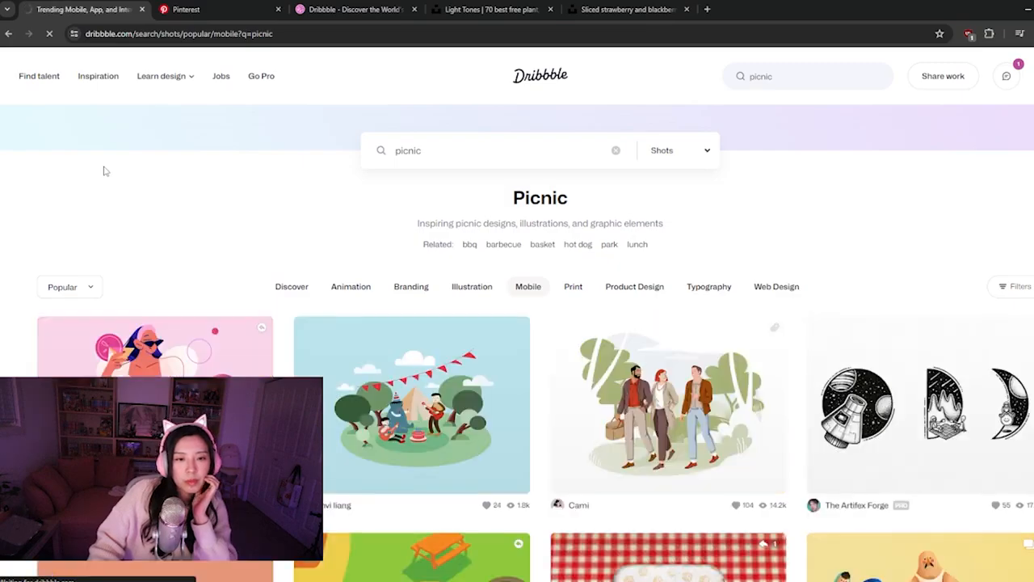
{"action": "scroll", "coordinate": [104, 171], "scroll_direction": "down", "scroll_amount": 1}
{"action": "scroll", "coordinate": [103, 171], "scroll_direction": "down", "scroll_amount": 3}
{"action": "scroll", "coordinate": [103, 172], "scroll_direction": "up", "scroll_amount": 3}
{"action": "scroll", "coordinate": [103, 171], "scroll_direction": "down", "scroll_amount": 5}
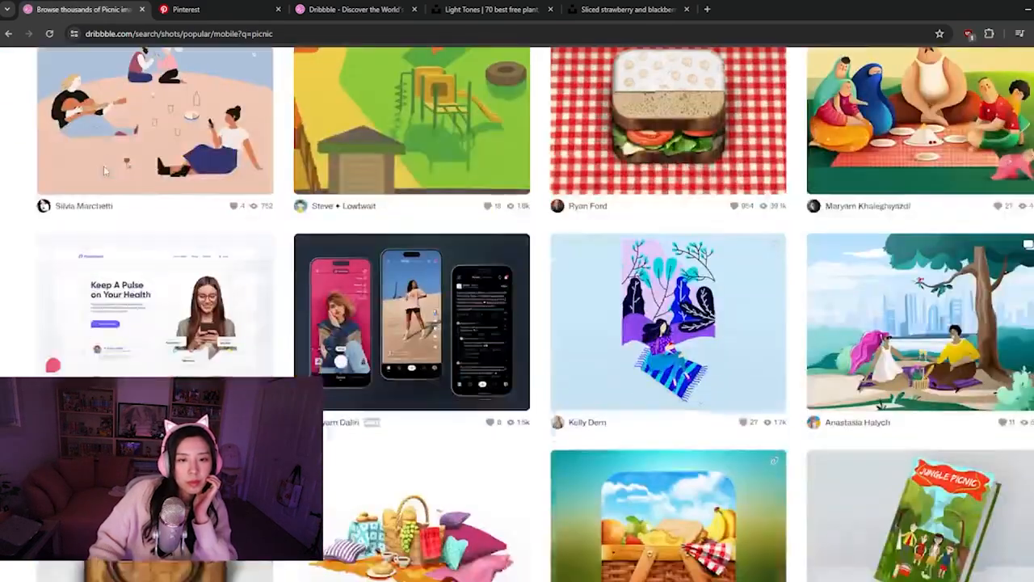
{"action": "scroll", "coordinate": [104, 171], "scroll_direction": "down", "scroll_amount": 7}
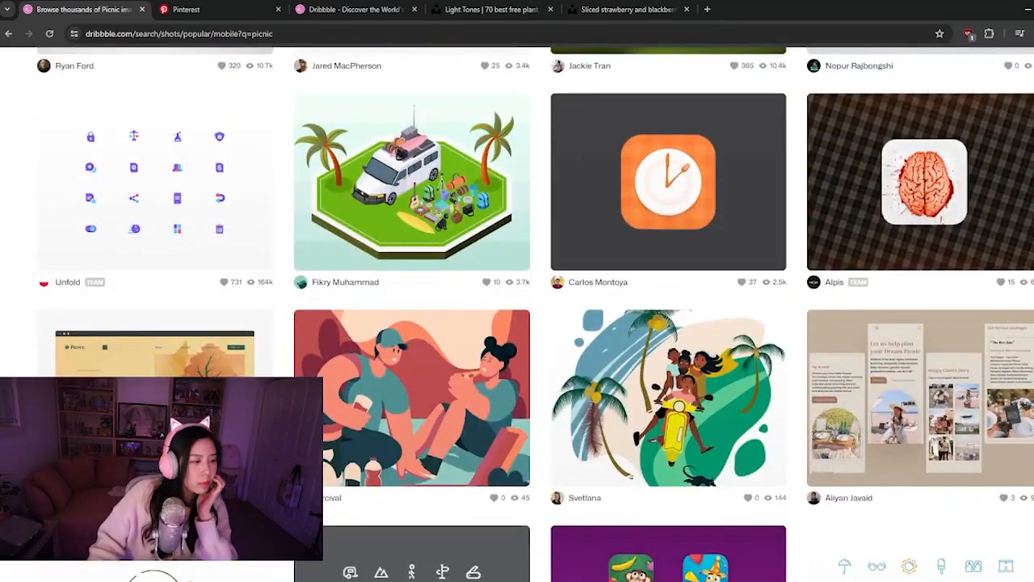
{"action": "scroll", "coordinate": [479, 291], "scroll_direction": "down", "scroll_amount": 3}
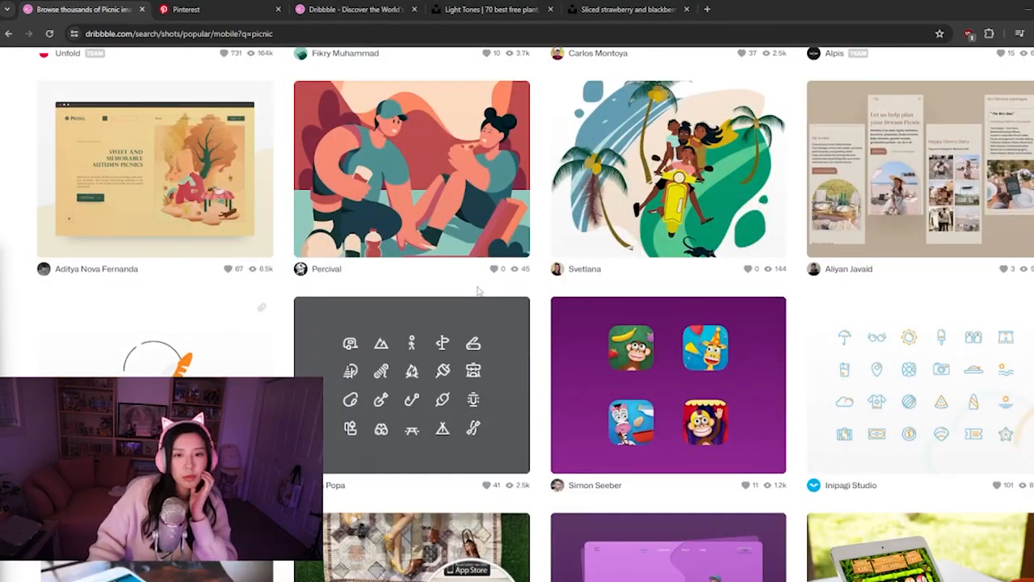
Scan further down the picnic Mobile shots, and switch to the sliced strawberry photo page on Unsplash
{"action": "scroll", "coordinate": [479, 291], "scroll_direction": "down", "scroll_amount": 3}
{"action": "scroll", "coordinate": [413, 344], "scroll_direction": "down", "scroll_amount": 5}
{"action": "scroll", "coordinate": [413, 344], "scroll_direction": "down", "scroll_amount": 7}
{"action": "scroll", "coordinate": [396, 349], "scroll_direction": "down", "scroll_amount": 5}
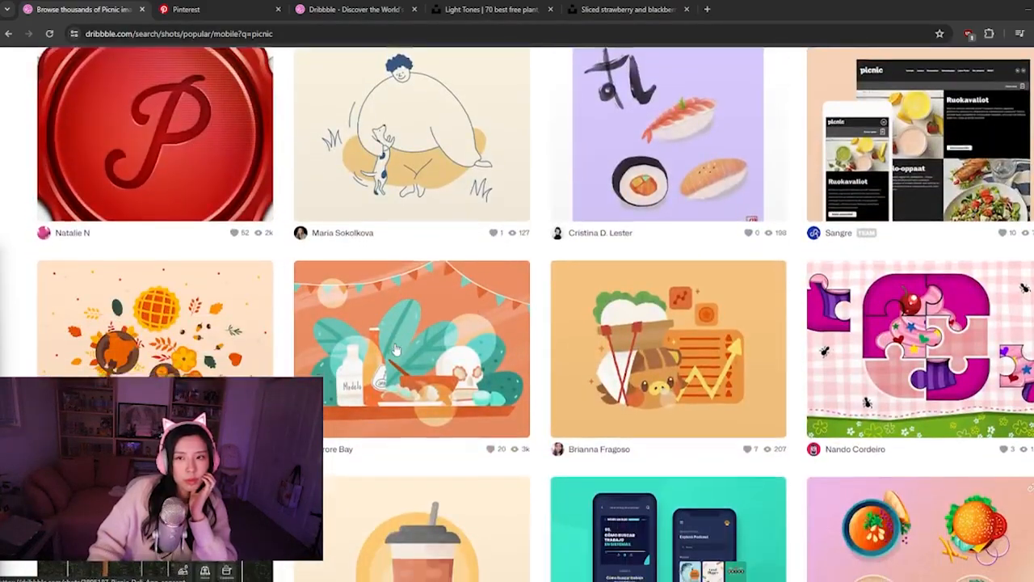
{"action": "scroll", "coordinate": [396, 349], "scroll_direction": "down", "scroll_amount": 6}
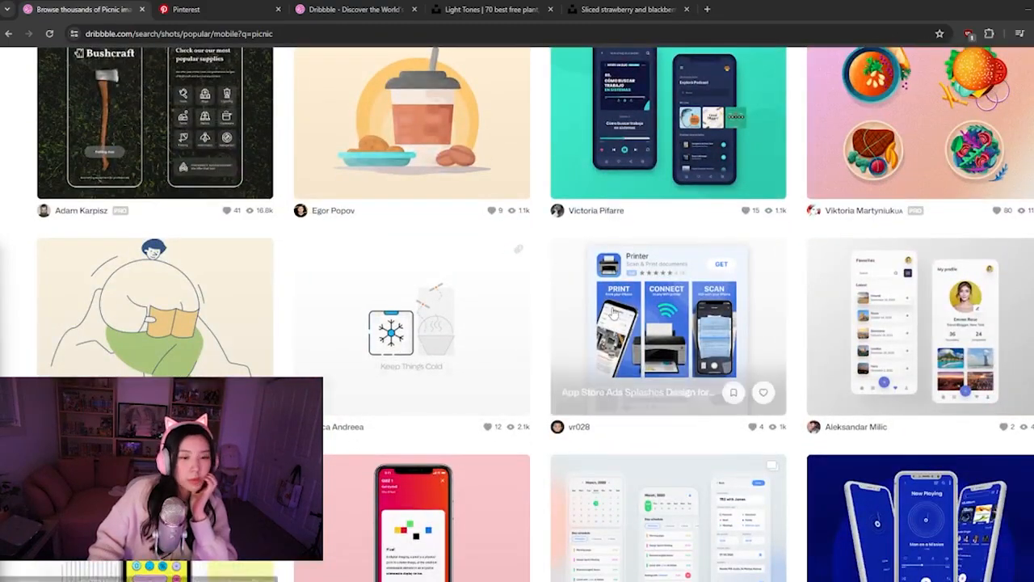
{"action": "scroll", "coordinate": [509, 400], "scroll_direction": "down", "scroll_amount": 3}
{"action": "scroll", "coordinate": [509, 400], "scroll_direction": "down", "scroll_amount": 6}
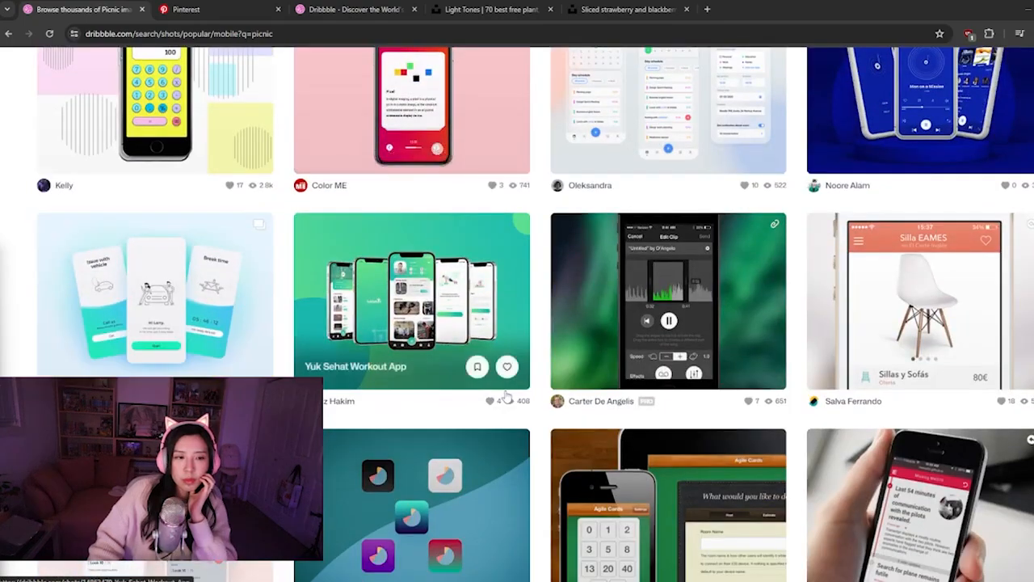
{"action": "scroll", "coordinate": [493, 413], "scroll_direction": "down", "scroll_amount": 3}
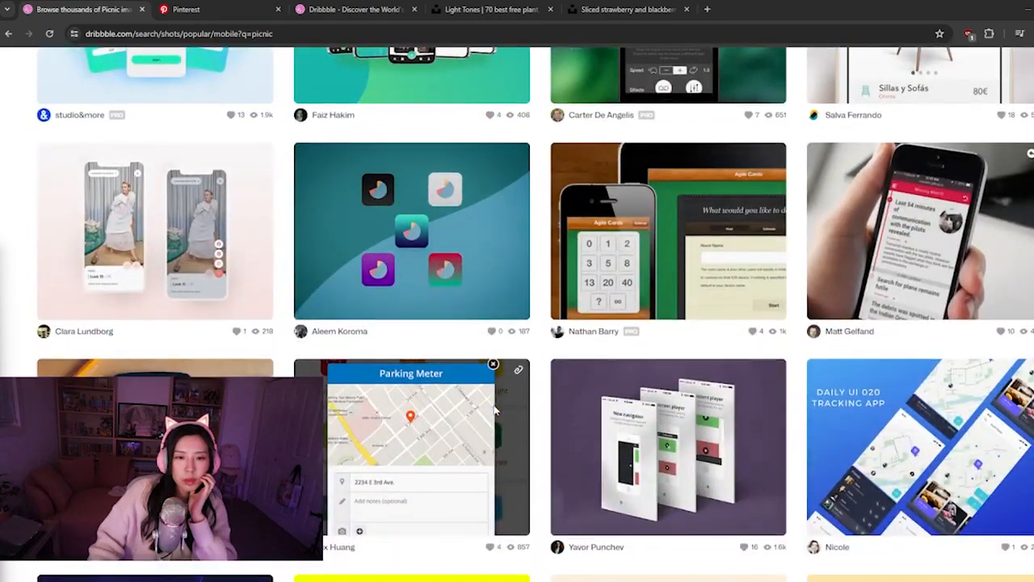
{"action": "left_click", "coordinate": [580, 7]}
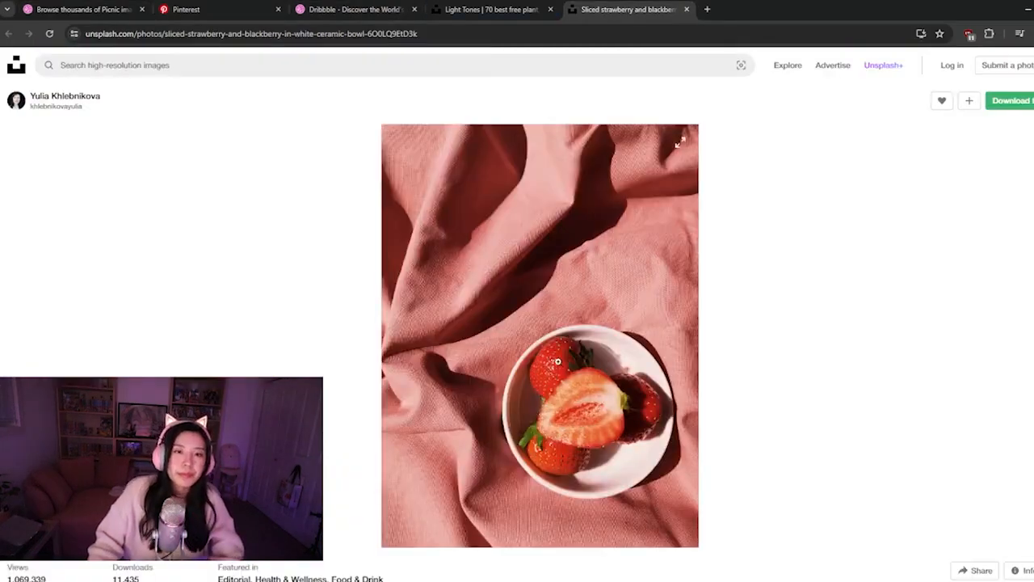
Look through the related strawberry photos below the sliced strawberry photo on Unsplash, and return to the main photo
{"action": "scroll", "coordinate": [557, 364], "scroll_direction": "down", "scroll_amount": 10}
{"action": "scroll", "coordinate": [557, 361], "scroll_direction": "down", "scroll_amount": 5}
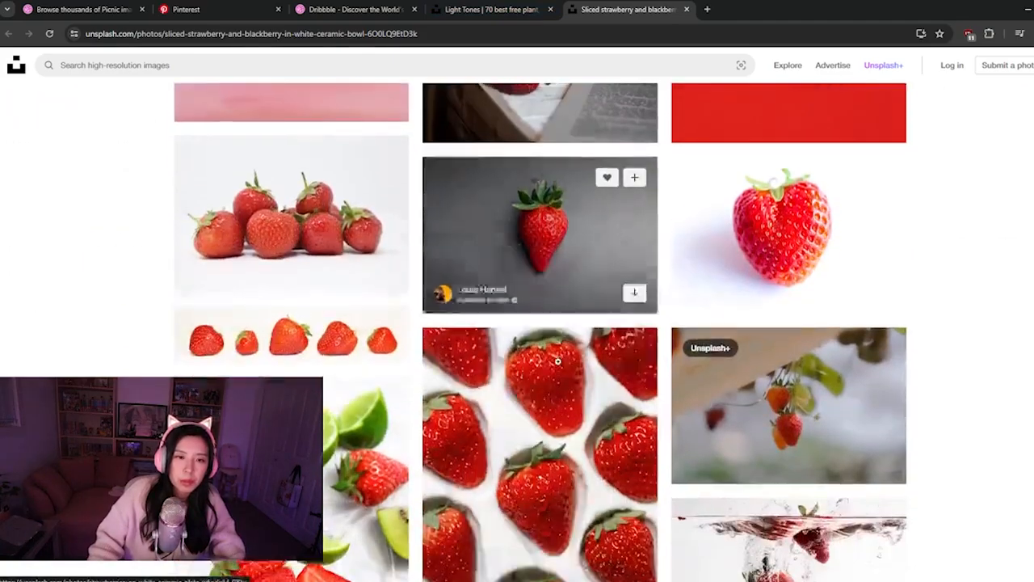
{"action": "scroll", "coordinate": [558, 362], "scroll_direction": "down", "scroll_amount": 6}
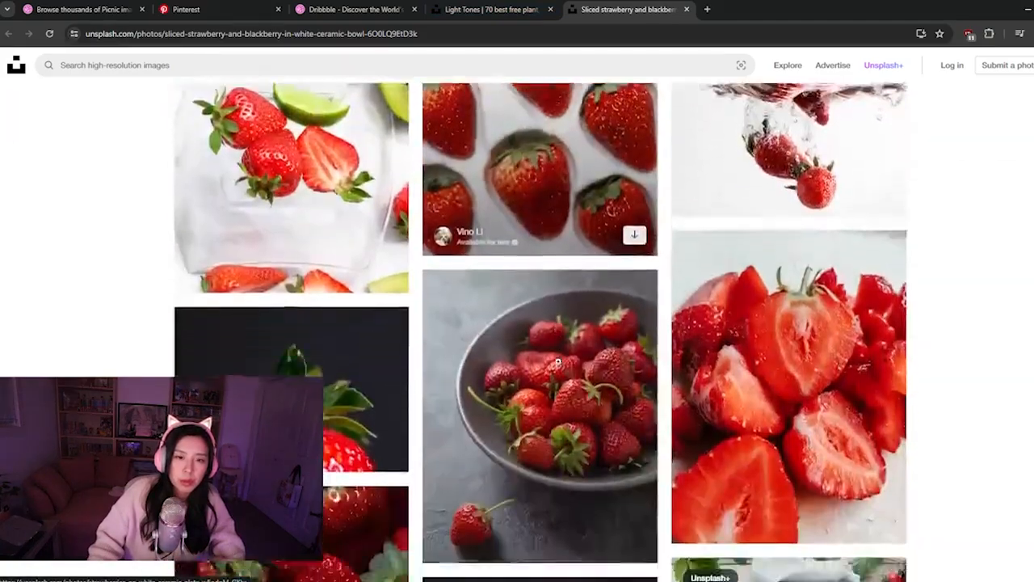
{"action": "scroll", "coordinate": [558, 361], "scroll_direction": "down", "scroll_amount": 6}
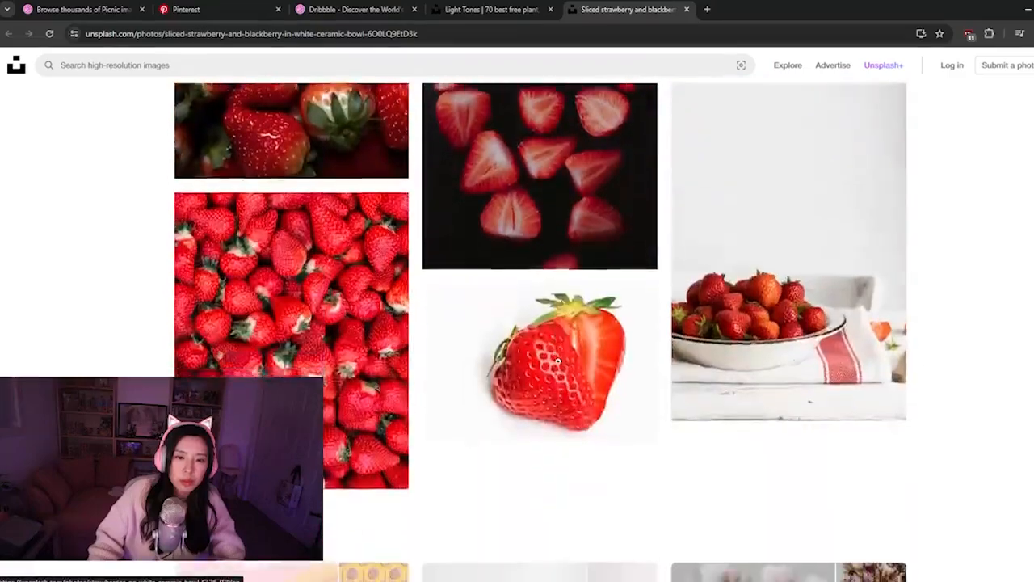
{"action": "scroll", "coordinate": [558, 361], "scroll_direction": "up", "scroll_amount": 10}
{"action": "scroll", "coordinate": [557, 360], "scroll_direction": "up", "scroll_amount": 10}
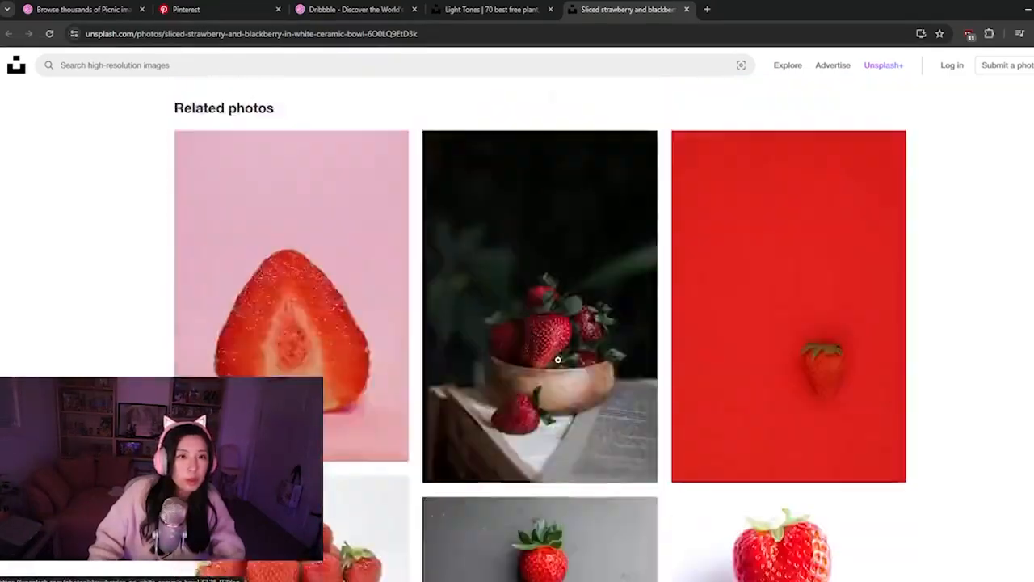
{"action": "left_click", "coordinate": [322, 64]}
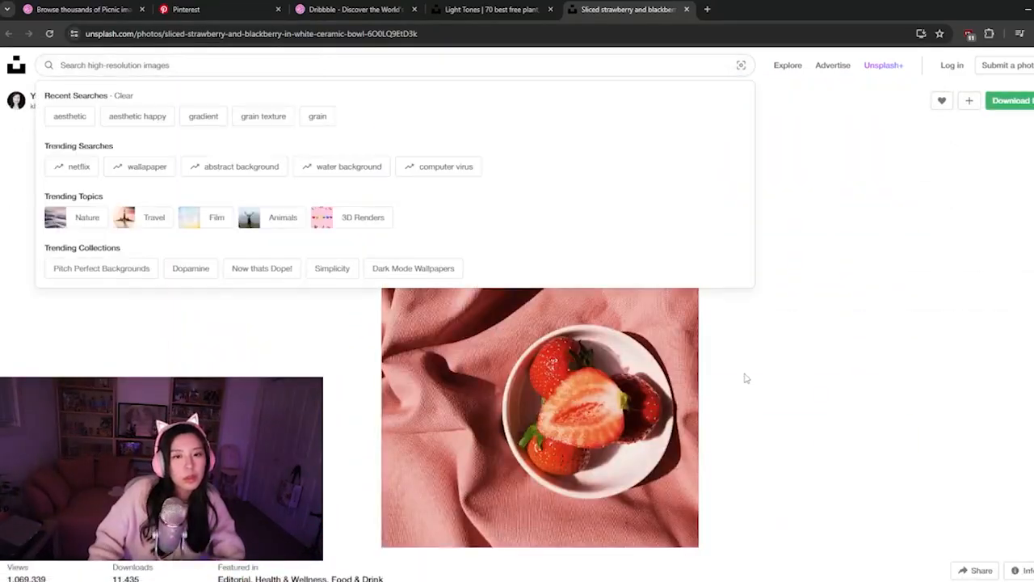
{"action": "left_click", "coordinate": [806, 370]}
Enlarge the sliced strawberry photo, copy its image, and close the photo's page
{"action": "left_click", "coordinate": [497, 192]}
{"action": "right_click", "coordinate": [510, 253]}
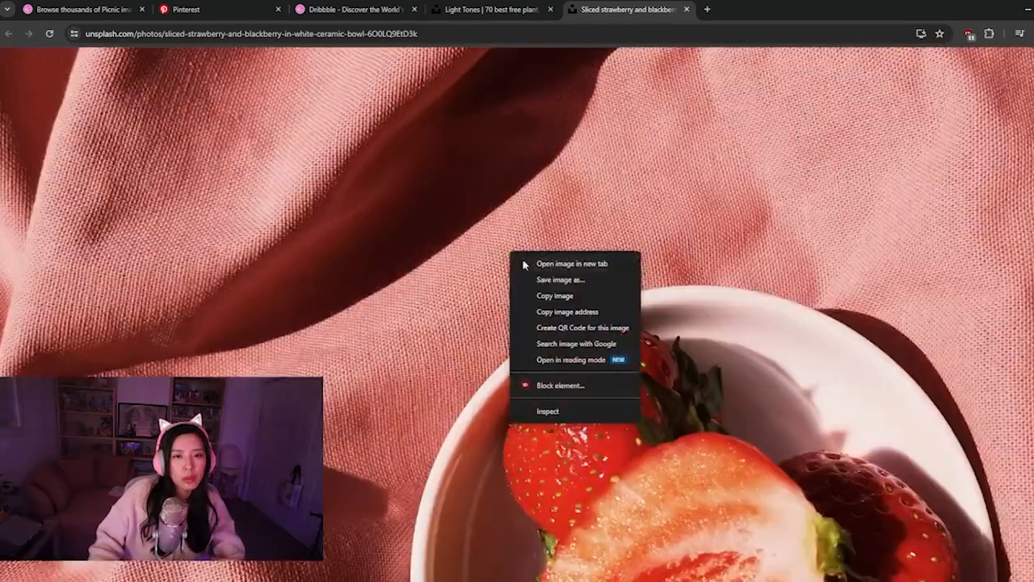
{"action": "left_click", "coordinate": [548, 294]}
{"action": "key", "text": "ctrl+minus"}
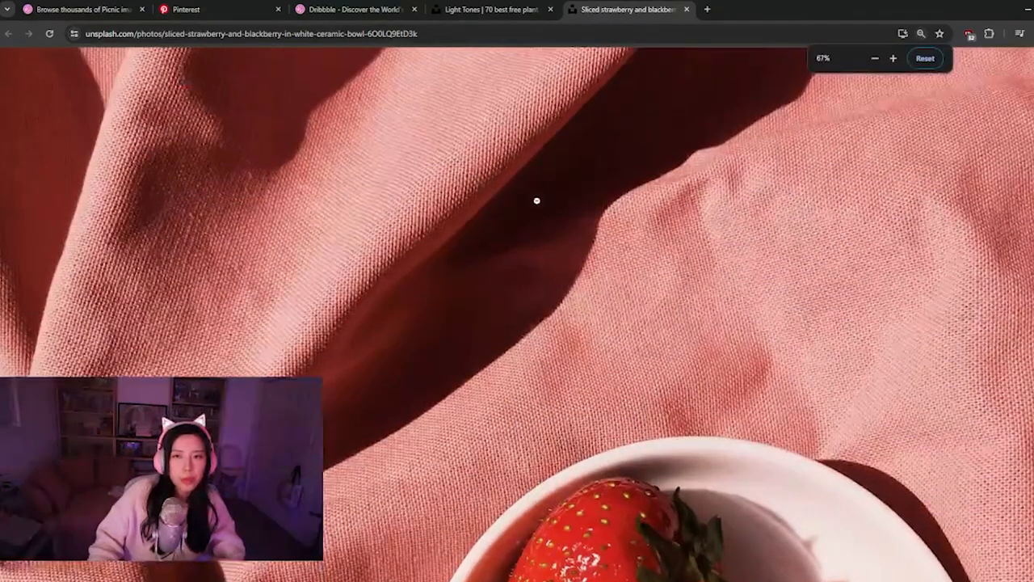
{"action": "left_click", "coordinate": [925, 58]}
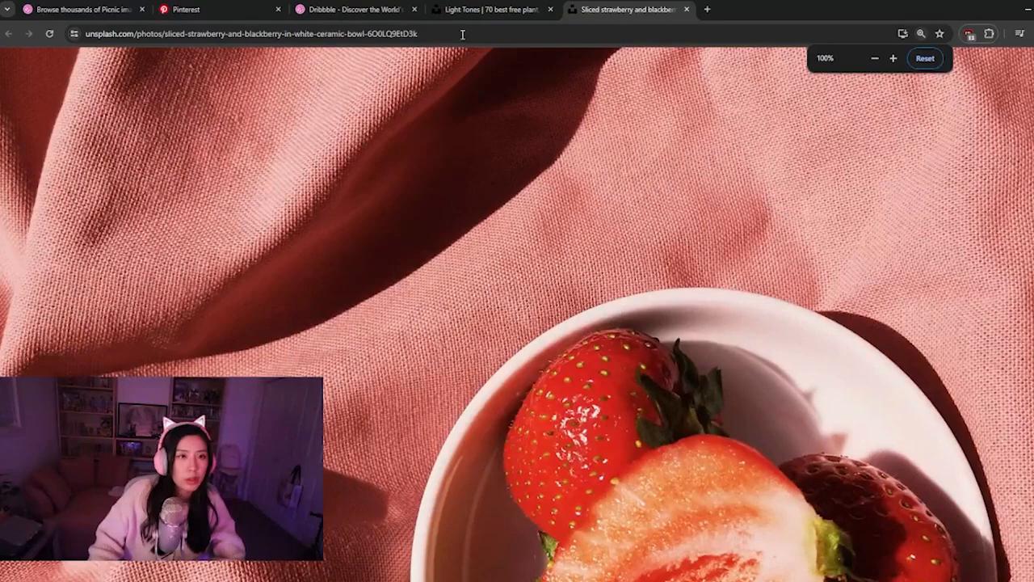
{"action": "left_click", "coordinate": [686, 9]}
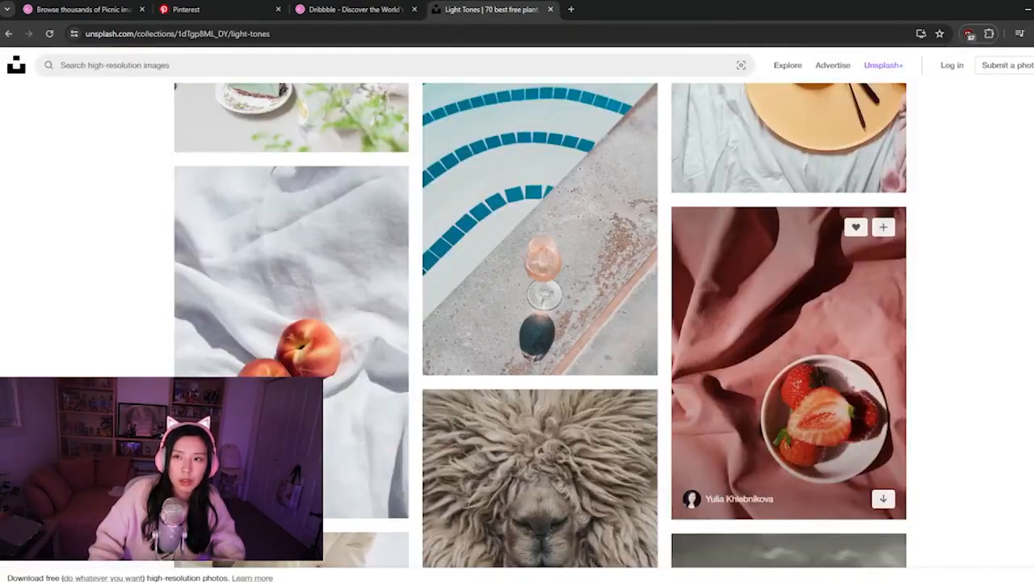
Switch to Figma and paste the copied strawberry photo onto the empty canvas
{"action": "left_click", "coordinate": [695, 542]}
{"action": "left_click", "coordinate": [713, 131]}
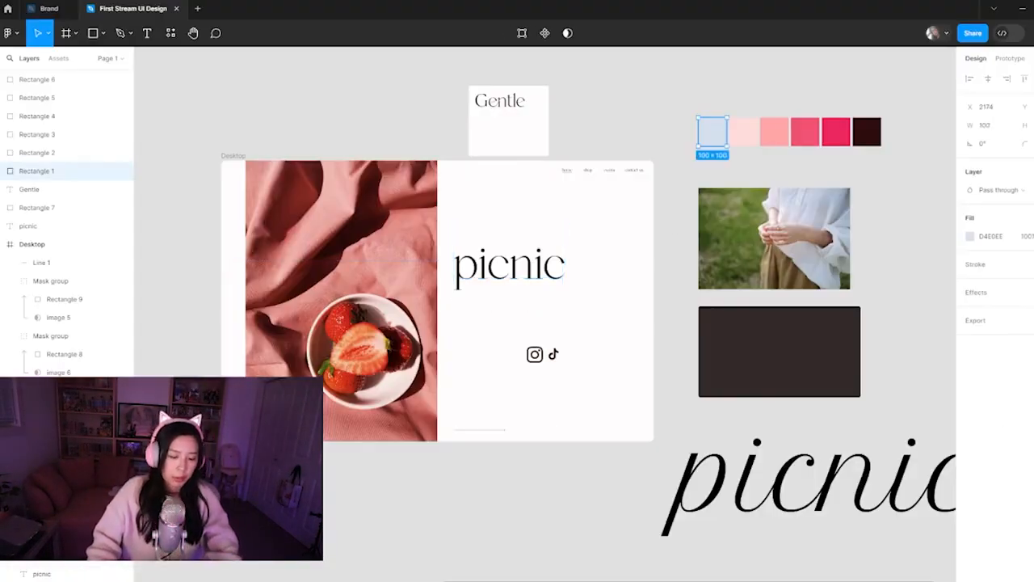
{"action": "key", "text": "ctrl+v"}
{"action": "key", "text": "ctrl+z"}
{"action": "left_click", "coordinate": [571, 416]}
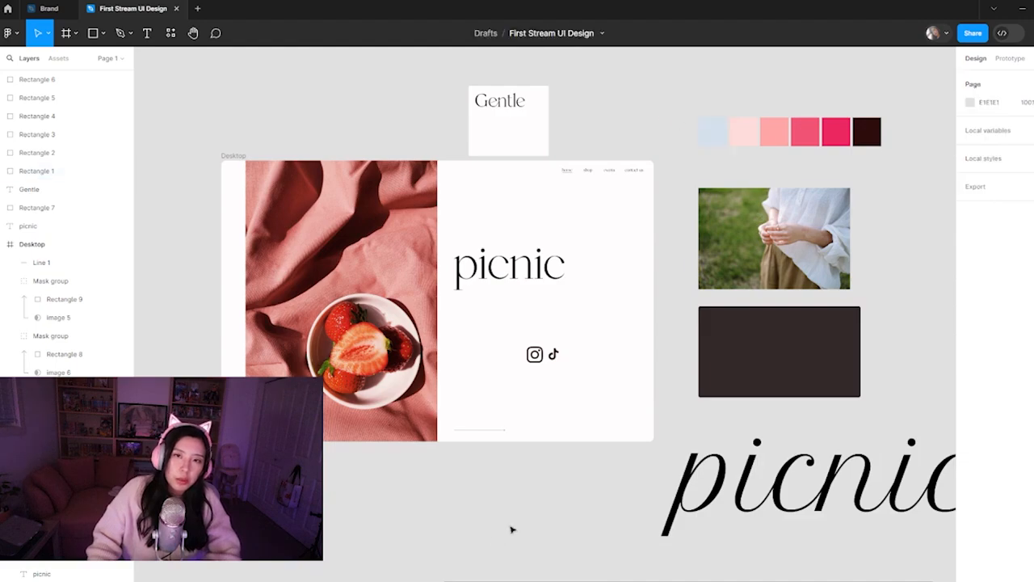
{"action": "key", "text": "ctrl+v"}
{"action": "scroll", "coordinate": [668, 398], "scroll_direction": "down", "scroll_amount": 5}
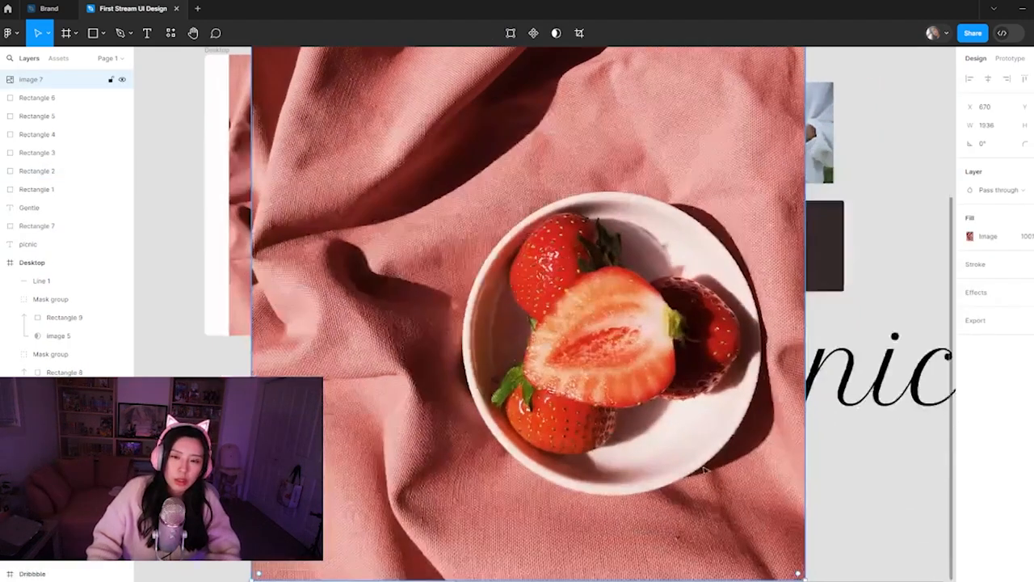
Fit the pasted photo over the Desktop frame behind the picnic heading, scaled to about 1277 × 1702 and rotated 90°
{"action": "left_click_drag", "start_coordinate": [677, 453], "coordinate": [695, 158]}
{"action": "left_click_drag", "start_coordinate": [524, 334], "coordinate": [431, 300]}
{"action": "left_click_drag", "start_coordinate": [741, 54], "coordinate": [619, 150]}
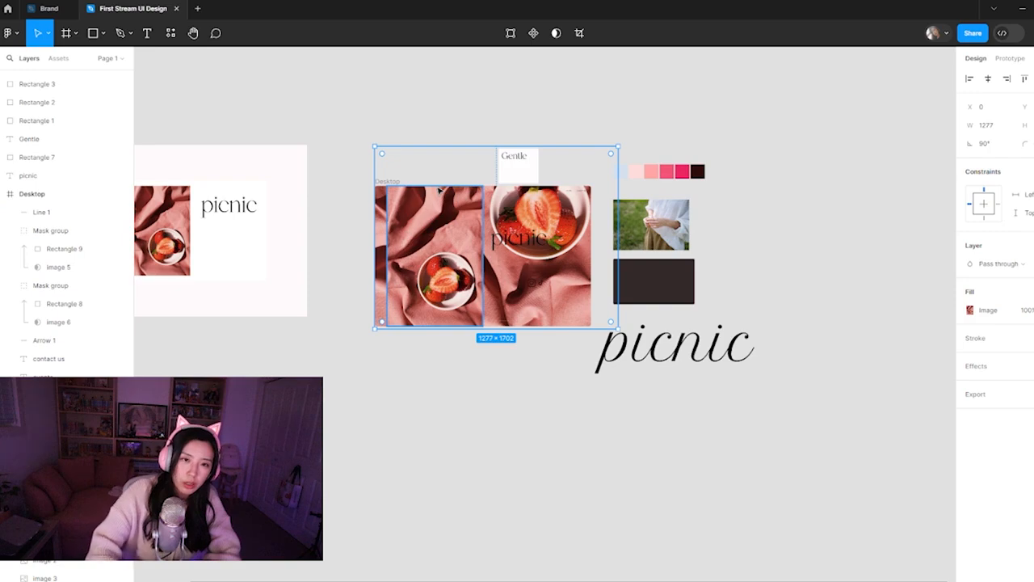
Set the rotated strawberry photo's blend mode to Overlay and check its effect on the Desktop frame
{"action": "left_click", "coordinate": [1012, 266]}
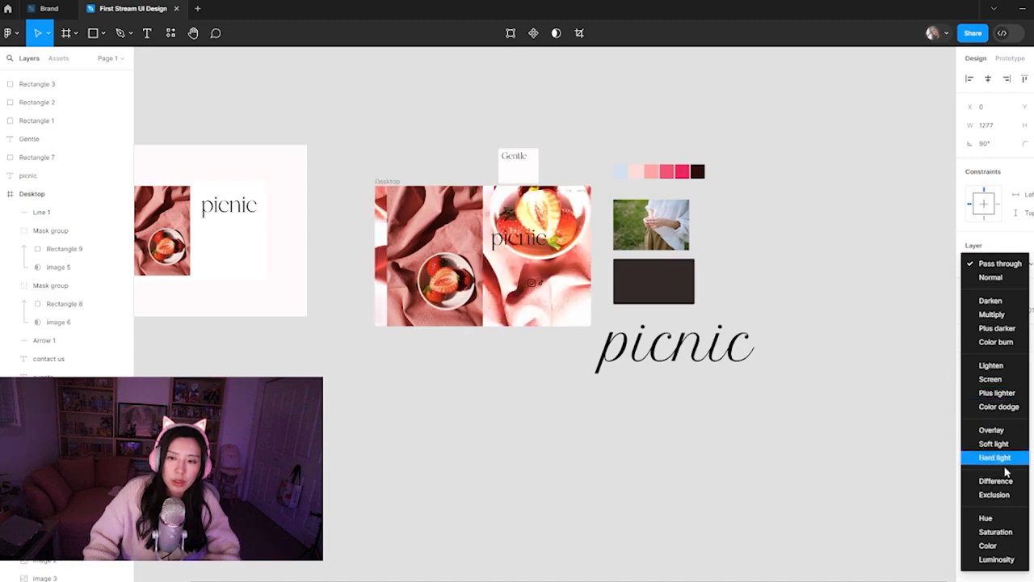
{"action": "left_click", "coordinate": [1007, 430]}
{"action": "left_click", "coordinate": [517, 348]}
{"action": "scroll", "coordinate": [501, 250], "scroll_direction": "up", "scroll_amount": 5}
{"action": "scroll", "coordinate": [501, 251], "scroll_direction": "down", "scroll_amount": 5}
Change the overlaid photo's blend mode to Soft light and check the Desktop frame without a selection
{"action": "left_click", "coordinate": [670, 328]}
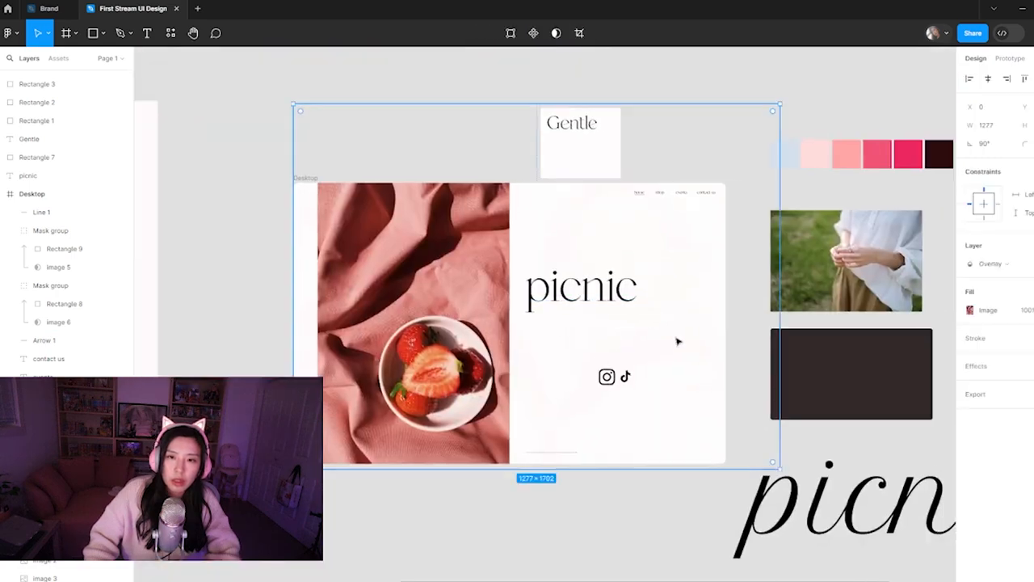
{"action": "left_click", "coordinate": [993, 264]}
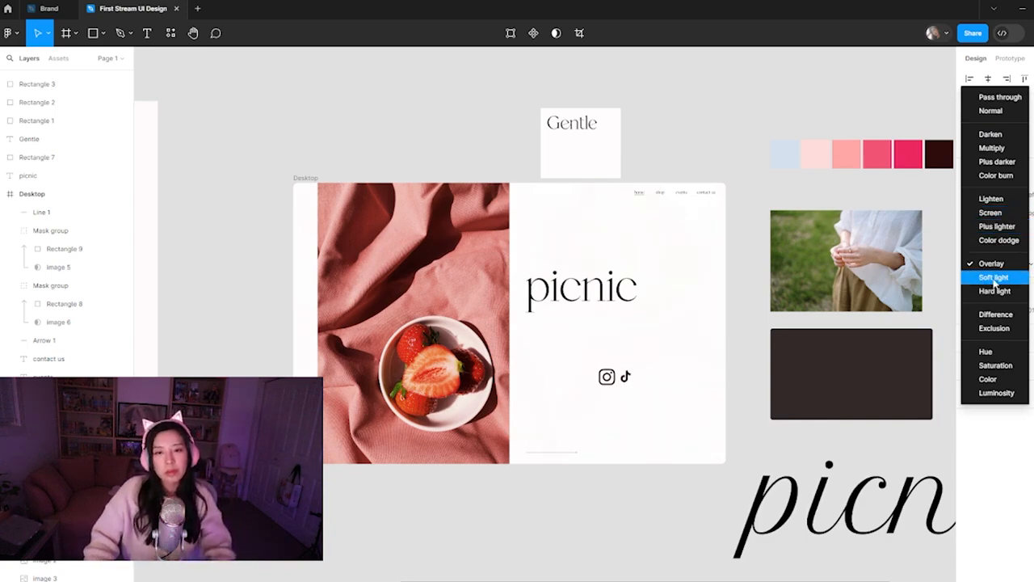
{"action": "left_click", "coordinate": [1000, 282]}
{"action": "left_click", "coordinate": [716, 74]}
{"action": "key", "text": "z"}
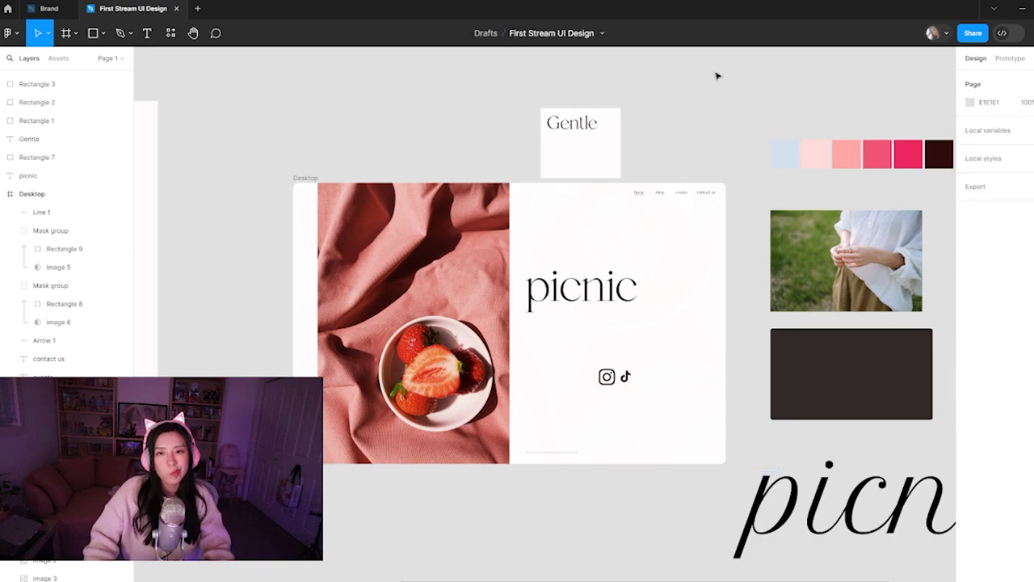
{"action": "left_click", "coordinate": [538, 371]}
{"action": "scroll", "coordinate": [645, 510], "scroll_direction": "down", "scroll_amount": 5}
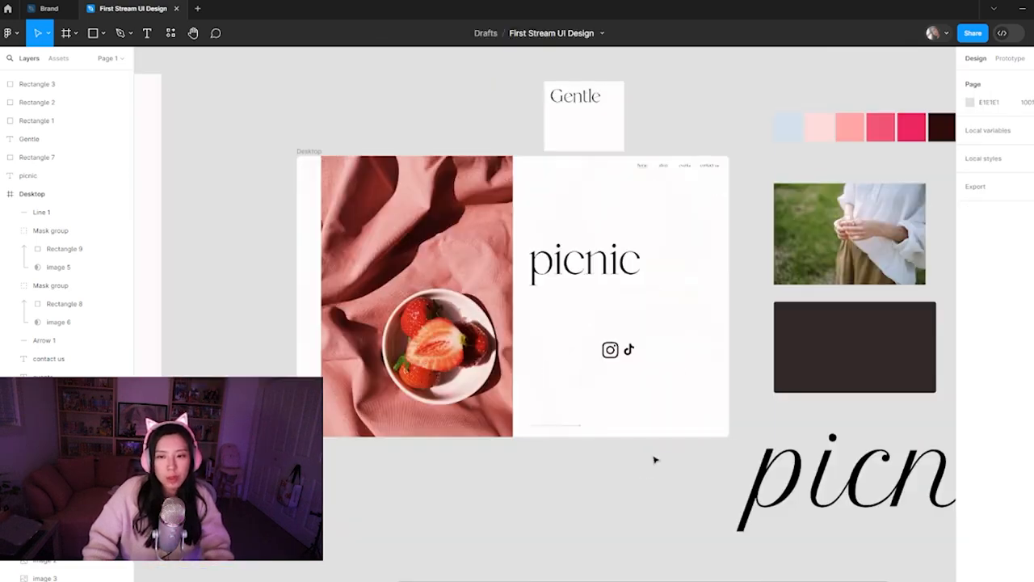
Delete the rotated soft-light strawberry photo from the Desktop frame
{"action": "left_click", "coordinate": [612, 406]}
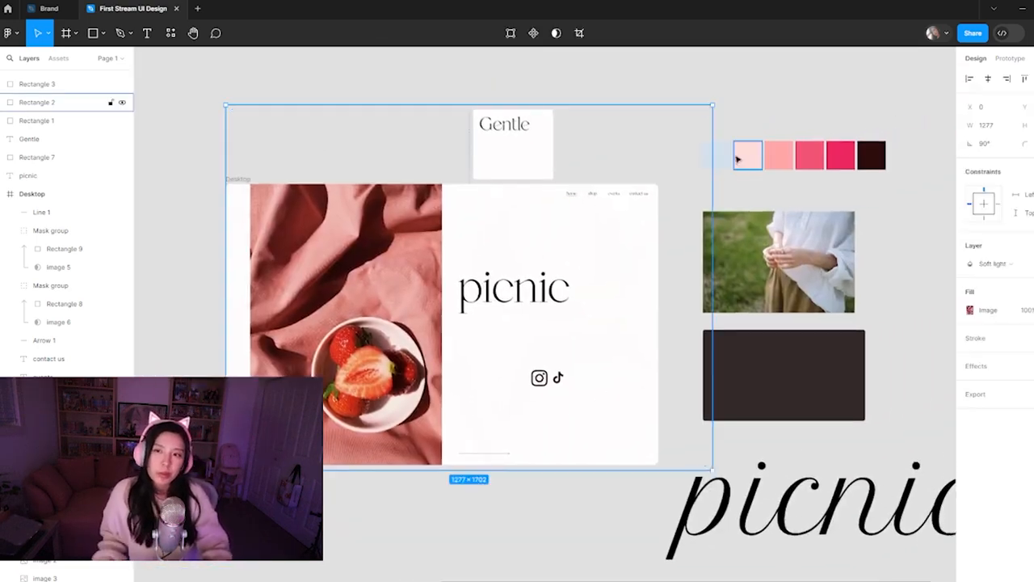
{"action": "mouse_move", "coordinate": [710, 107]}
{"action": "left_mouse_down"}
{"action": "mouse_move", "coordinate": [695, 166]}
{"action": "mouse_move", "coordinate": [693, 150]}
{"action": "mouse_move", "coordinate": [711, 154]}
{"action": "left_mouse_up"}
{"action": "left_click_drag", "start_coordinate": [618, 451], "coordinate": [538, 469]}
{"action": "scroll", "coordinate": [590, 485], "scroll_direction": "down", "scroll_amount": 2}
{"action": "key", "text": "Delete"}
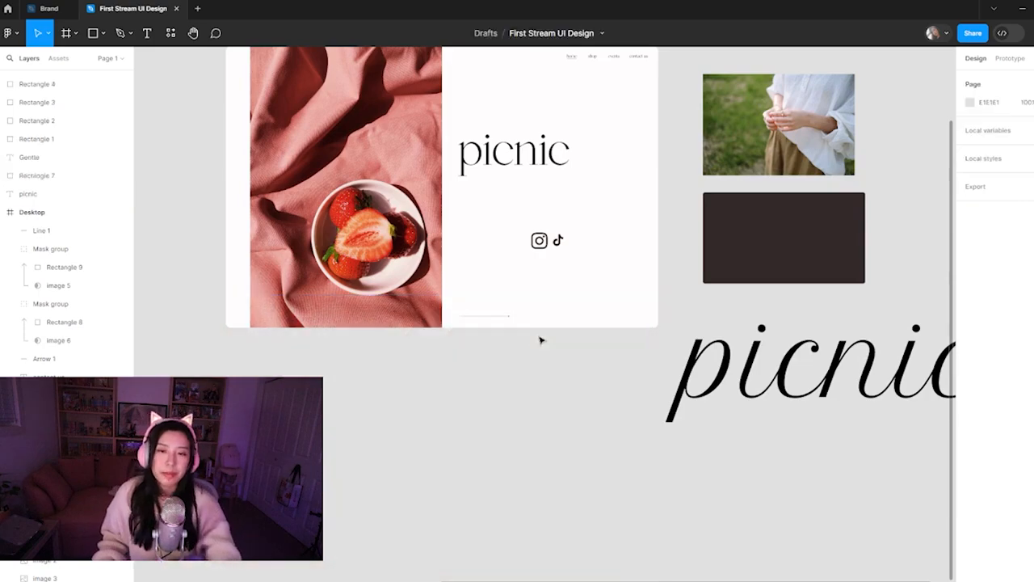
{"action": "scroll", "coordinate": [599, 515], "scroll_direction": "up", "scroll_amount": 3}
{"action": "scroll", "coordinate": [598, 514], "scroll_direction": "up", "scroll_amount": 2}
{"action": "scroll", "coordinate": [639, 392], "scroll_direction": "right", "scroll_amount": 2}
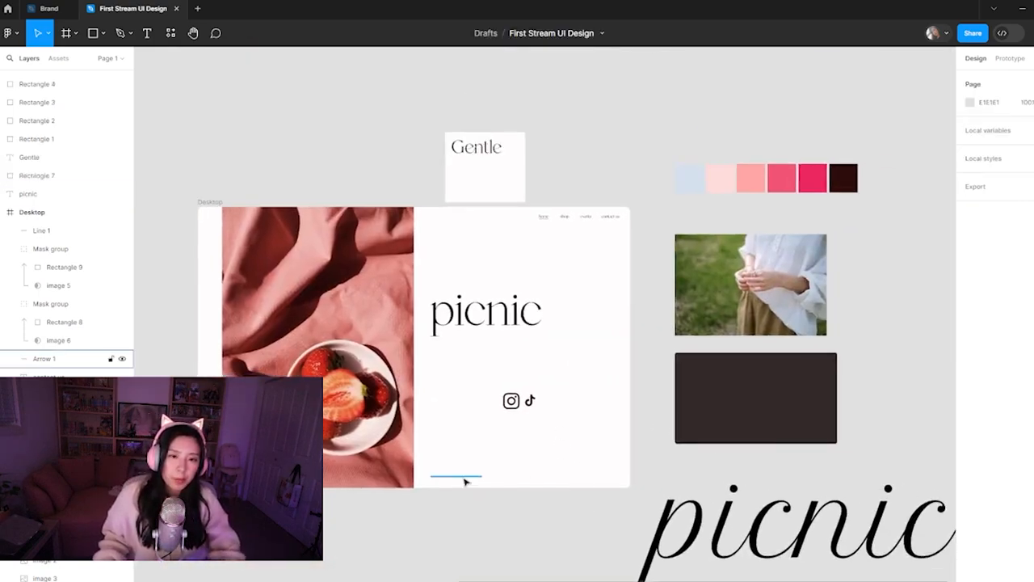
{"action": "left_click_drag", "start_coordinate": [466, 480], "coordinate": [463, 482]}
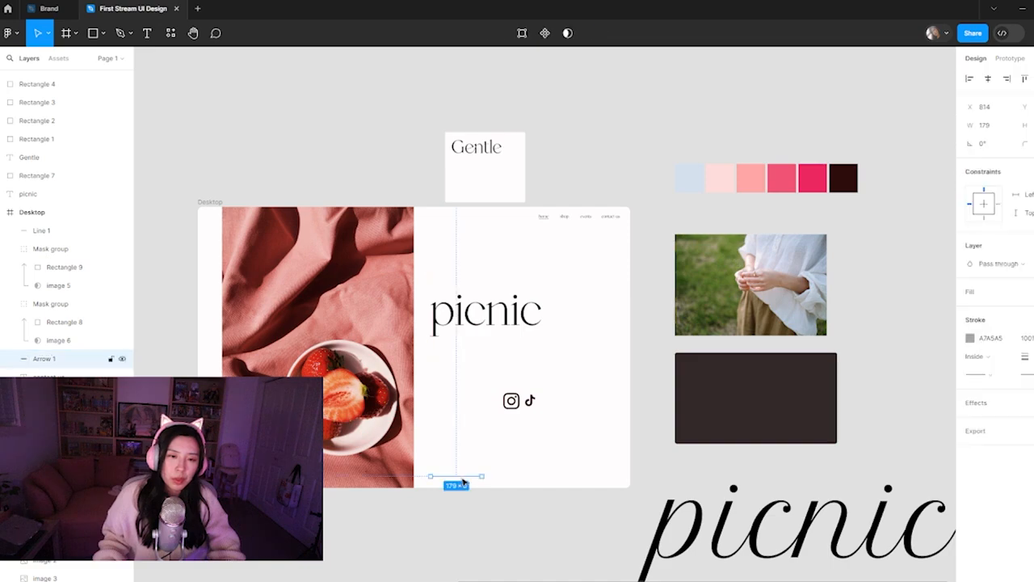
{"action": "left_click", "coordinate": [483, 538]}
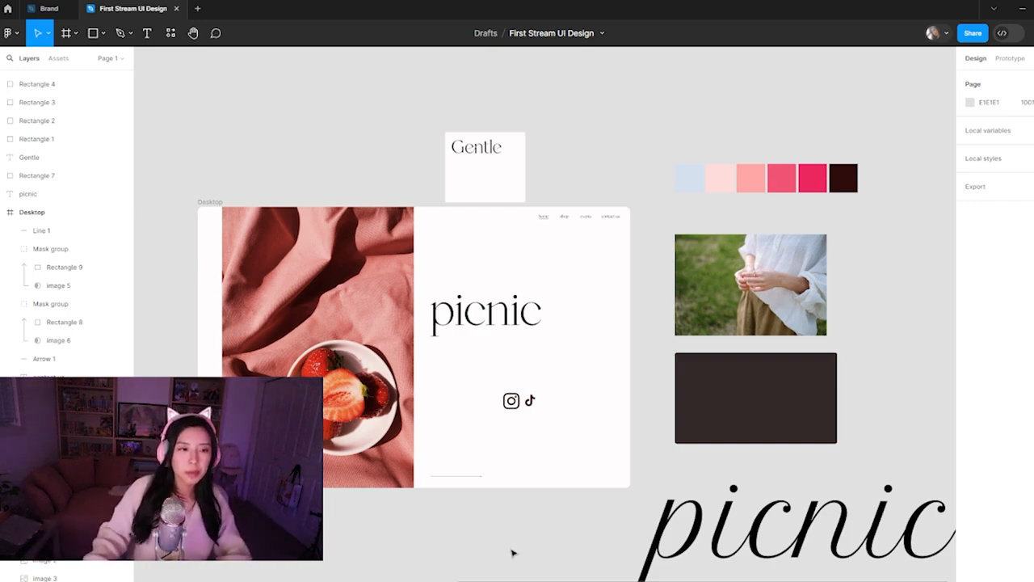
{"action": "scroll", "coordinate": [480, 539], "scroll_direction": "down", "scroll_amount": 2}
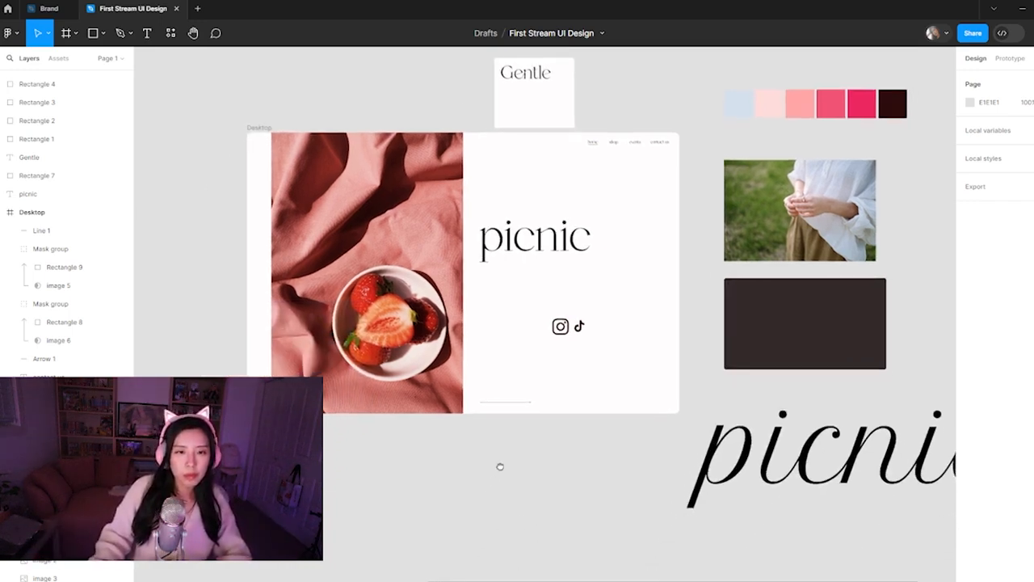
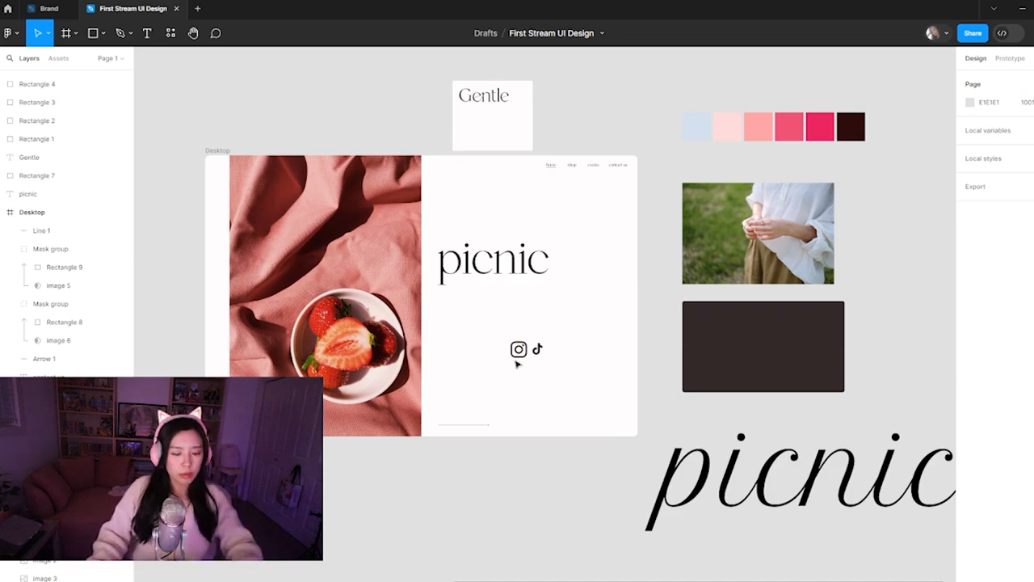
Draw a 16 × 16 square beside the strawberry bowl photo's upper right edge and duplicate it into an evenly spaced column of five
{"action": "left_click", "coordinate": [456, 199], "text": "ctrl"}
{"action": "left_click", "coordinate": [457, 199], "text": "ctrl"}
{"action": "left_click_drag", "start_coordinate": [415, 166], "coordinate": [475, 315]}
{"action": "key", "text": "r"}
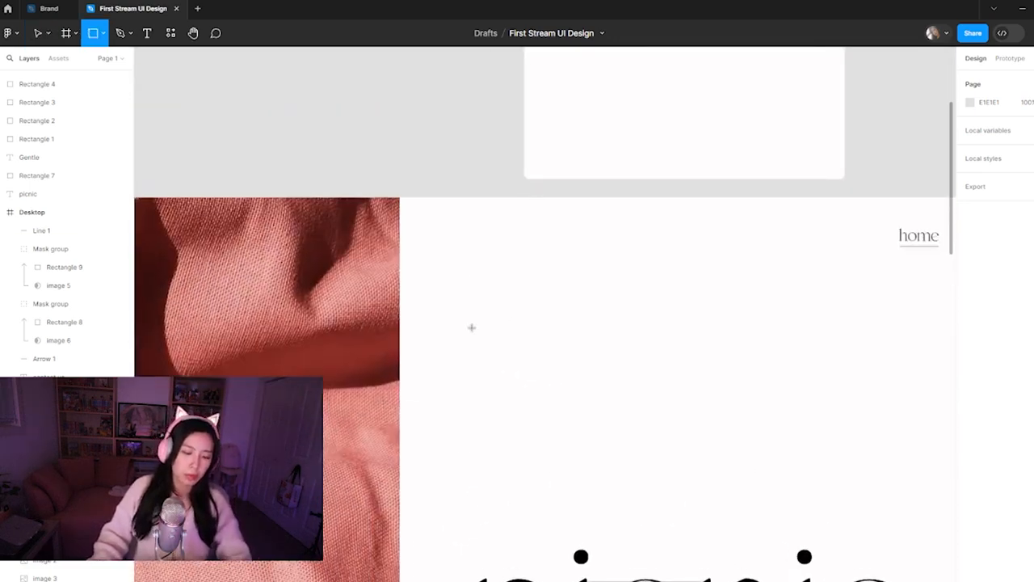
{"action": "left_click_drag", "start_coordinate": [408, 207], "coordinate": [423, 254]}
{"action": "key", "text": "ctrl+d"}
{"action": "key", "text": "ctrl+d"}
{"action": "key", "text": "ctrl+d"}
{"action": "left_click", "coordinate": [508, 390]}
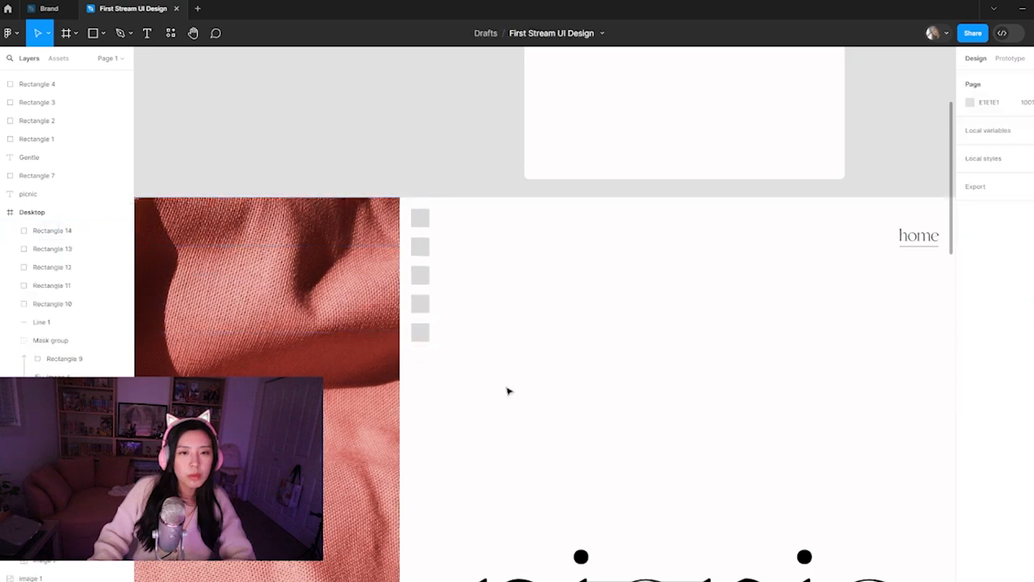
Fill the topmost square with the pink E2918B sampled from the cloth in the photo
{"action": "key", "text": "ctrl+minus"}
{"action": "left_click_drag", "start_coordinate": [530, 388], "coordinate": [516, 354]}
{"action": "left_click", "coordinate": [470, 235]}
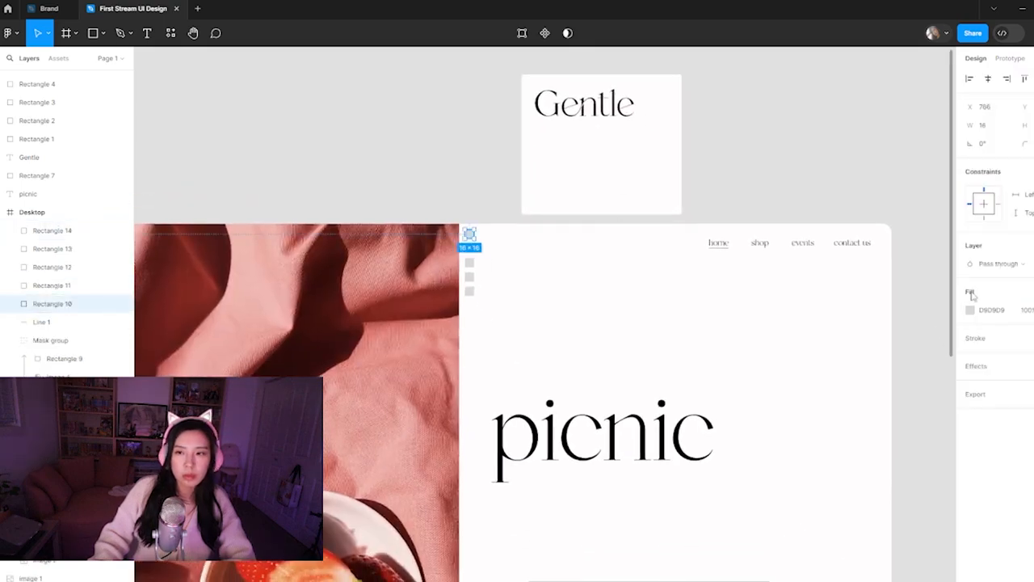
{"action": "left_click", "coordinate": [970, 310]}
{"action": "left_click", "coordinate": [836, 450]}
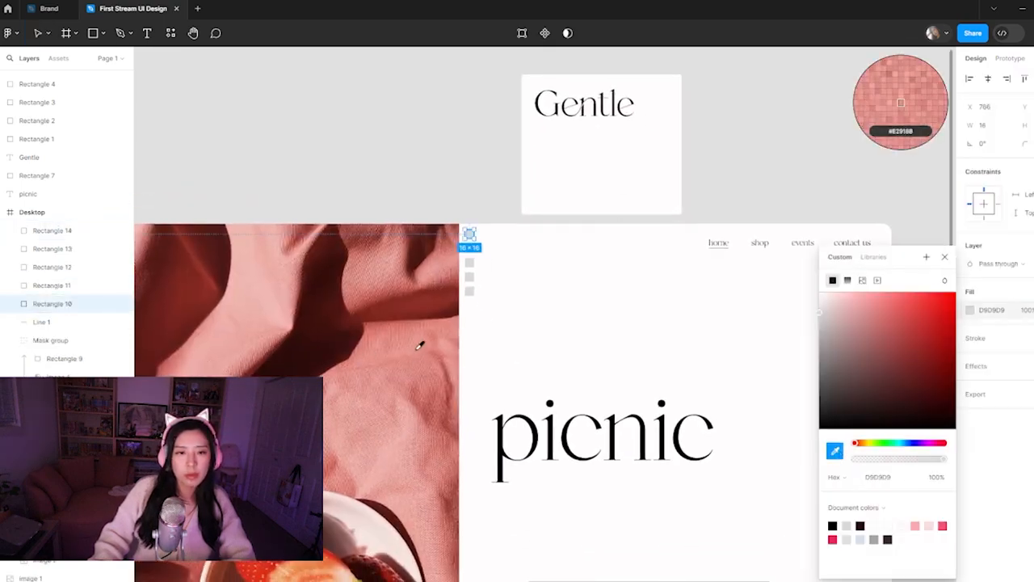
{"action": "left_click", "coordinate": [420, 342]}
{"action": "left_click", "coordinate": [510, 330]}
{"action": "left_click", "coordinate": [469, 249]}
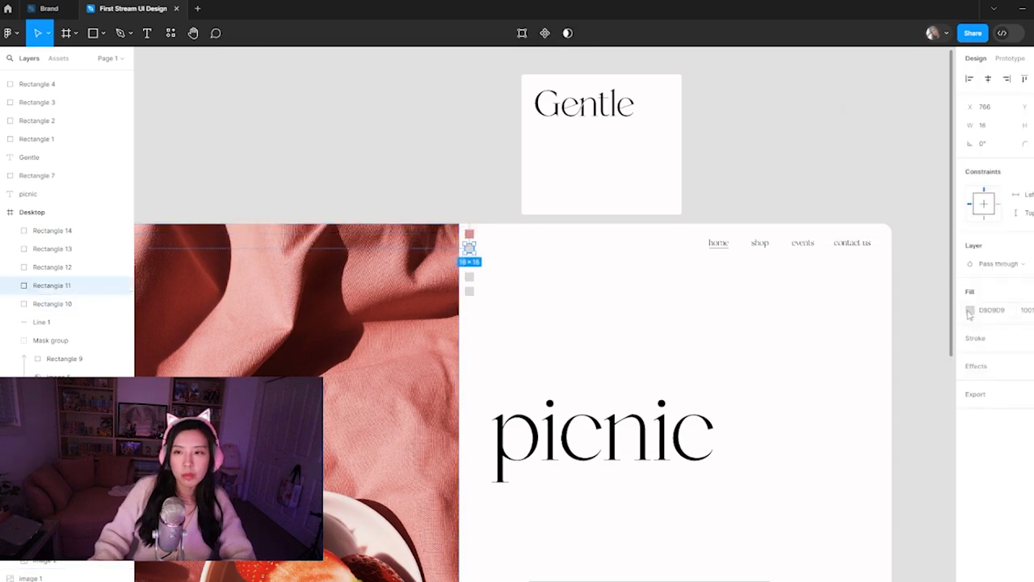
{"action": "left_click", "coordinate": [971, 311]}
{"action": "left_click", "coordinate": [835, 451]}
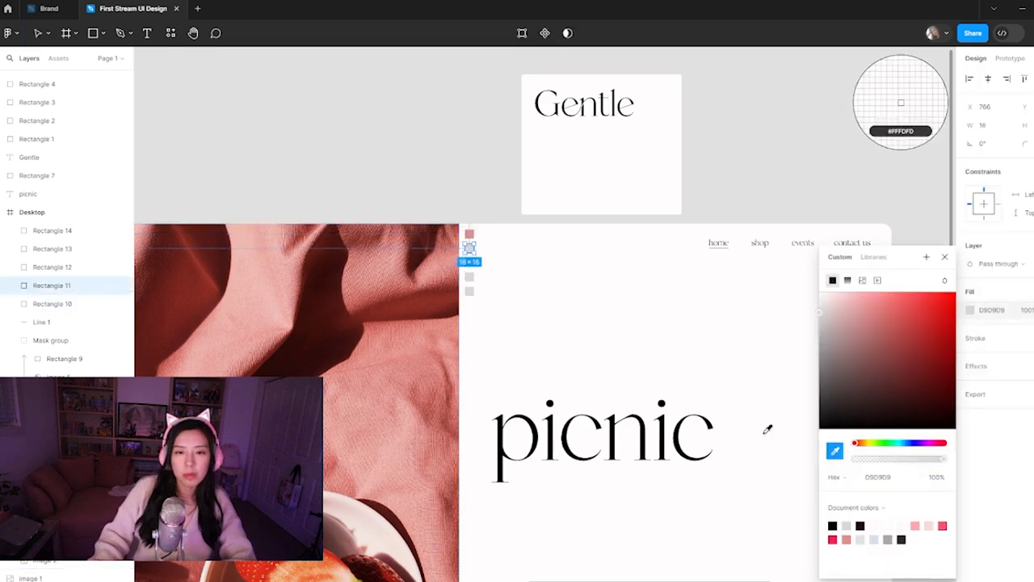
{"action": "left_click", "coordinate": [944, 257]}
{"action": "left_click", "coordinate": [475, 189]}
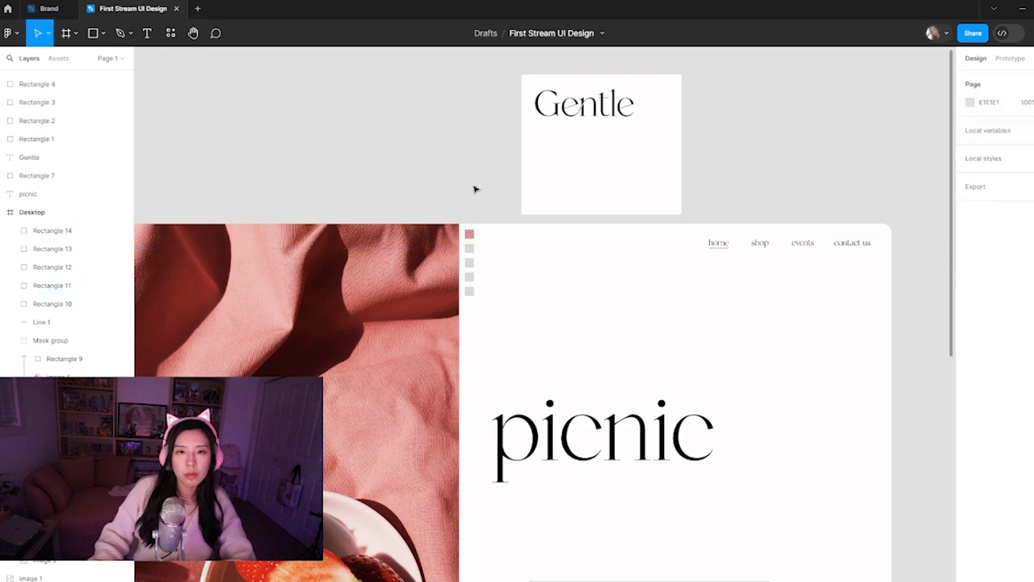
Fill the four remaining grey squares together with the pink sampled from the topmost square
{"action": "scroll", "coordinate": [493, 257], "scroll_direction": "up", "scroll_amount": 3}
{"action": "left_click_drag", "start_coordinate": [436, 228], "coordinate": [493, 382]}
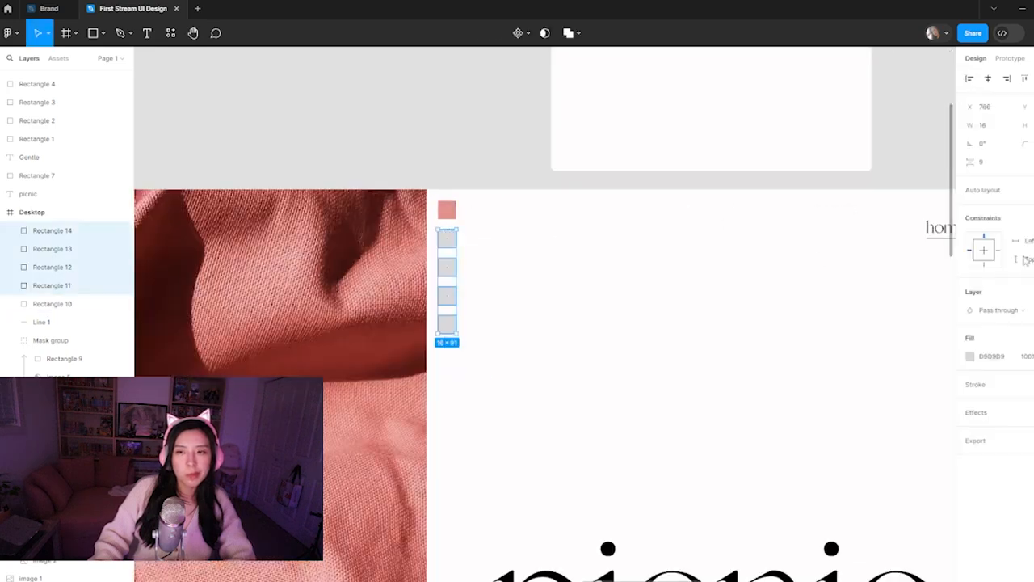
{"action": "left_click", "coordinate": [970, 357]}
{"action": "left_click", "coordinate": [836, 451]}
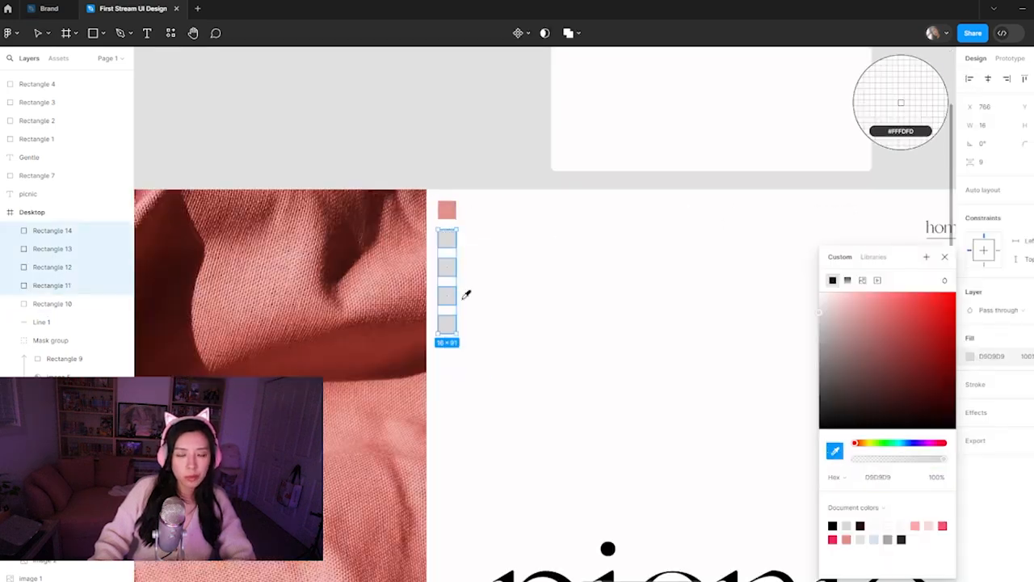
{"action": "left_click", "coordinate": [447, 210]}
{"action": "left_click", "coordinate": [485, 378]}
{"action": "left_click_drag", "start_coordinate": [485, 378], "coordinate": [431, 236]}
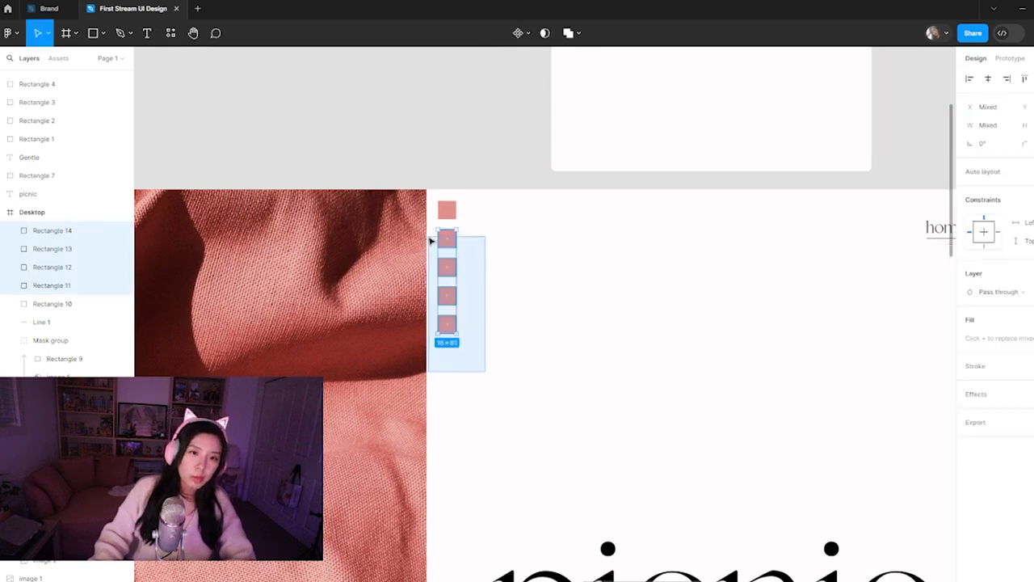
Set the second square's layer opacity to 80% and the third square's to 60%
{"action": "left_click", "coordinate": [447, 237]}
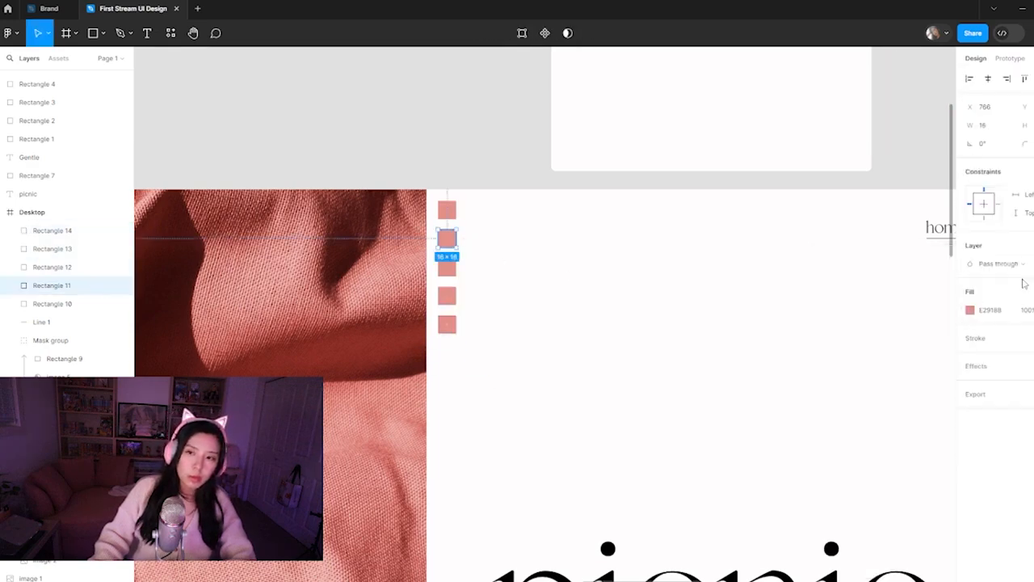
{"action": "key", "text": "8"}
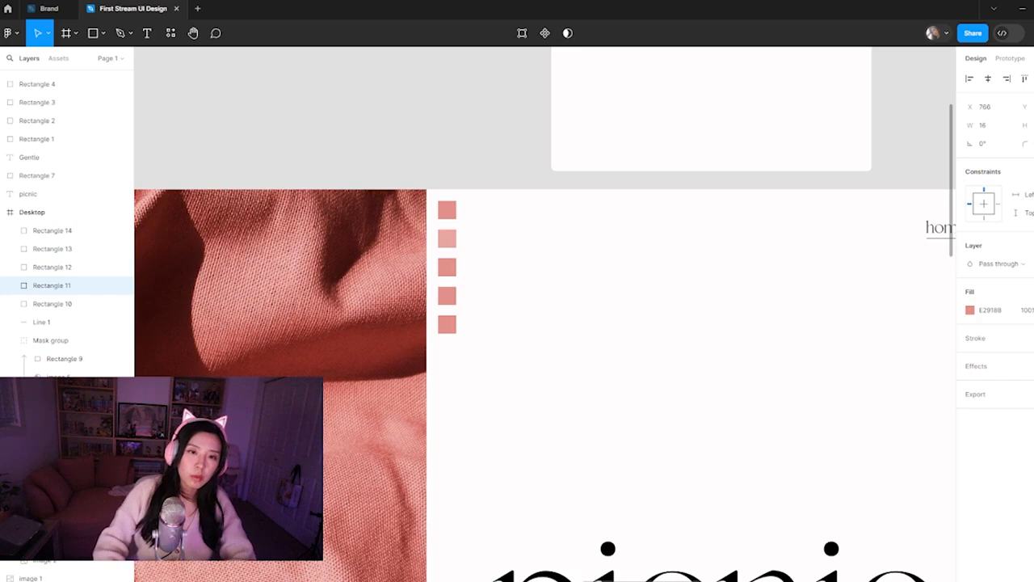
{"action": "left_click", "coordinate": [449, 269]}
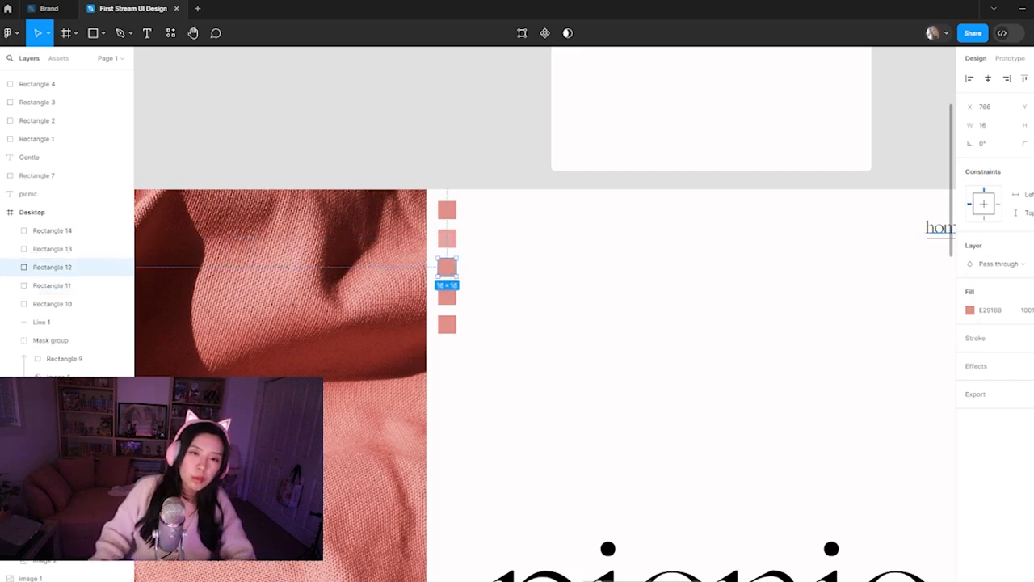
{"action": "key", "text": "6"}
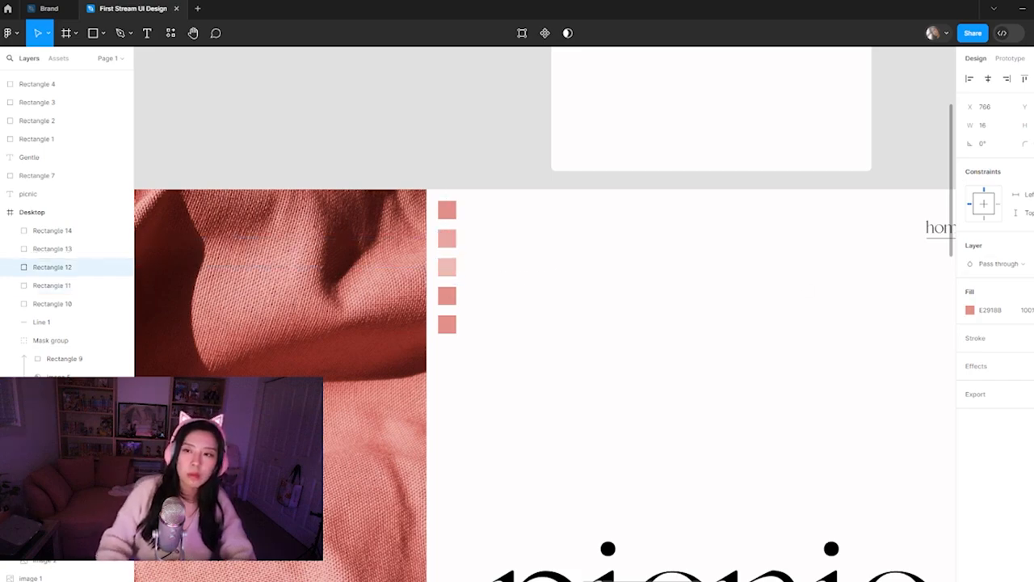
{"action": "left_click", "coordinate": [630, 320]}
Set the fourth square's layer opacity to 40% and the fifth square's to 20%
{"action": "left_click", "coordinate": [450, 296]}
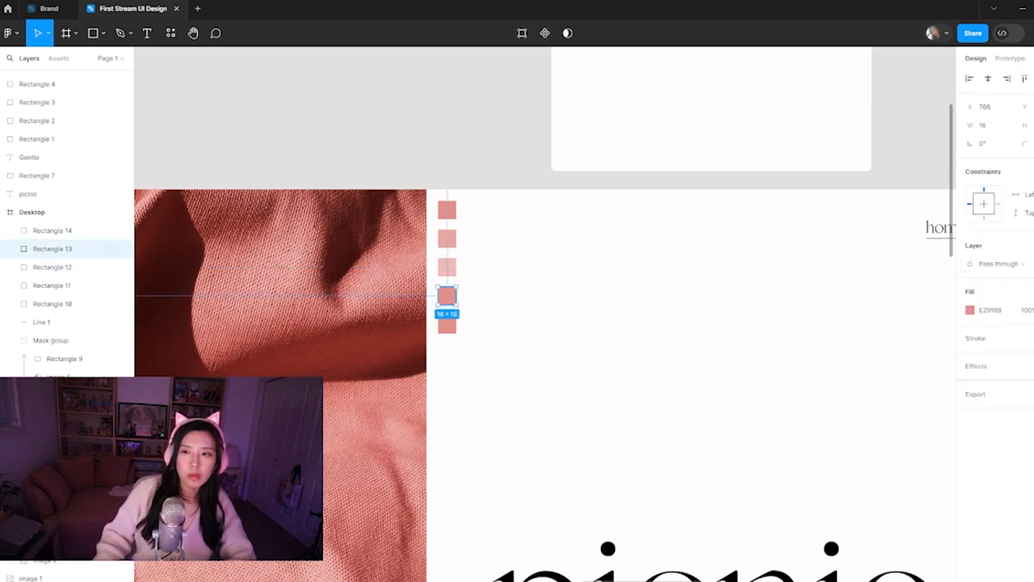
{"action": "key", "text": "4"}
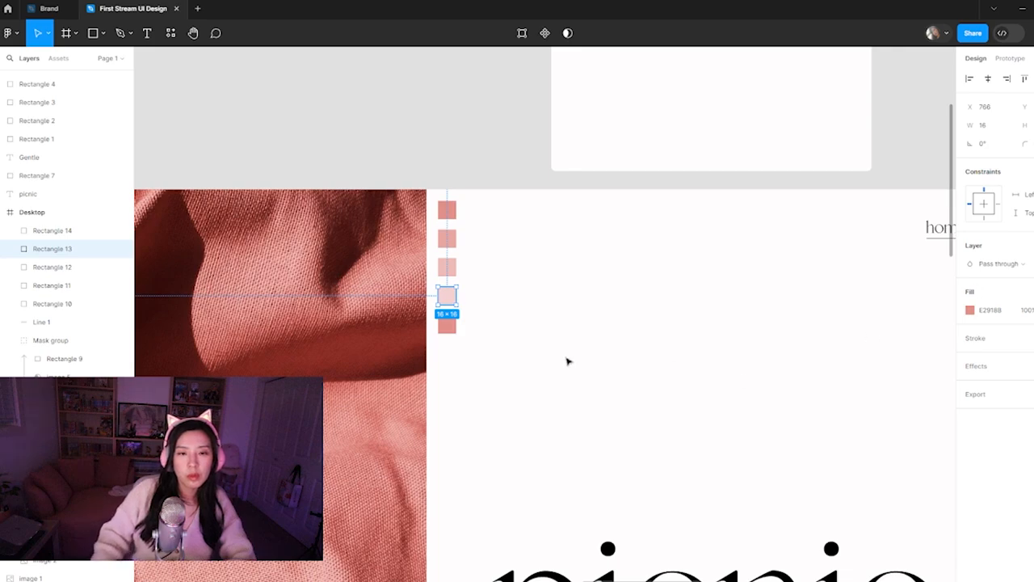
{"action": "left_click", "coordinate": [449, 326]}
{"action": "key", "text": "2"}
{"action": "left_click", "coordinate": [718, 323]}
{"action": "key", "text": "ctrl+minus"}
{"action": "key", "text": "ctrl+minus"}
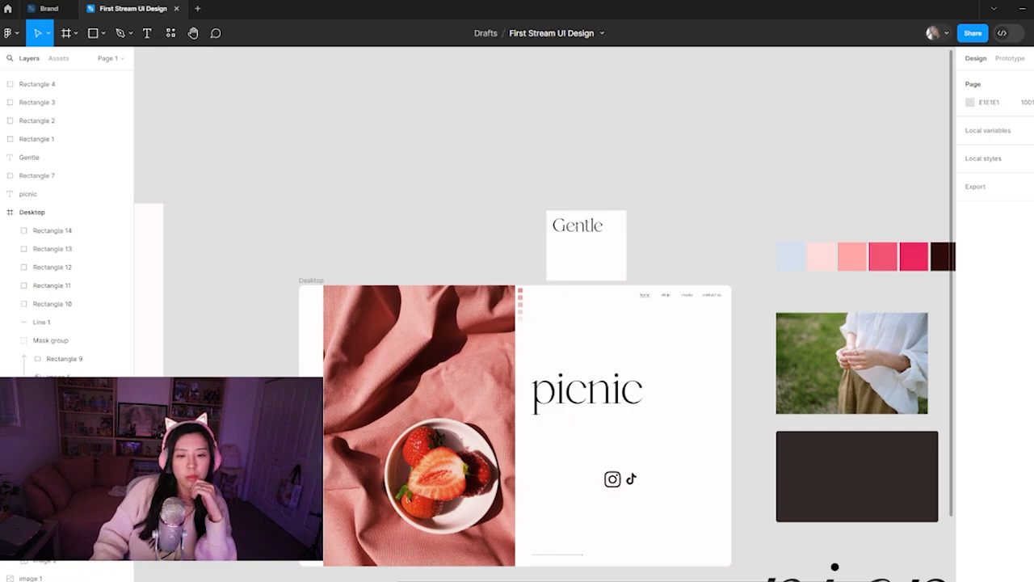
Switch to the browser and look over the Ceramics Branding Guide shot on Dribbble for layout inspiration
{"action": "mouse_move", "coordinate": [494, 580]}
{"action": "left_click", "coordinate": [443, 546]}
{"action": "left_click", "coordinate": [378, 13]}
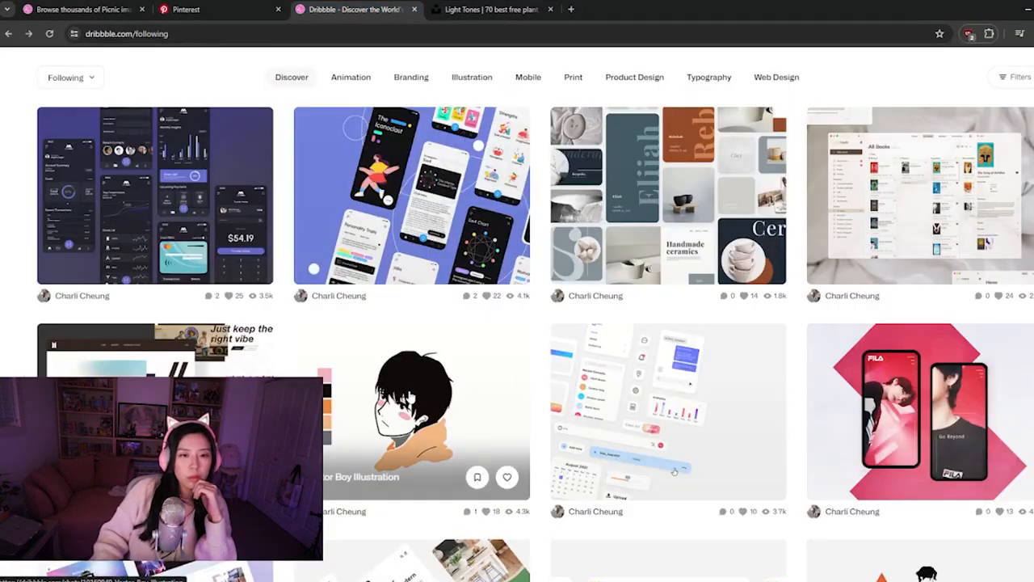
{"action": "left_click", "coordinate": [638, 234]}
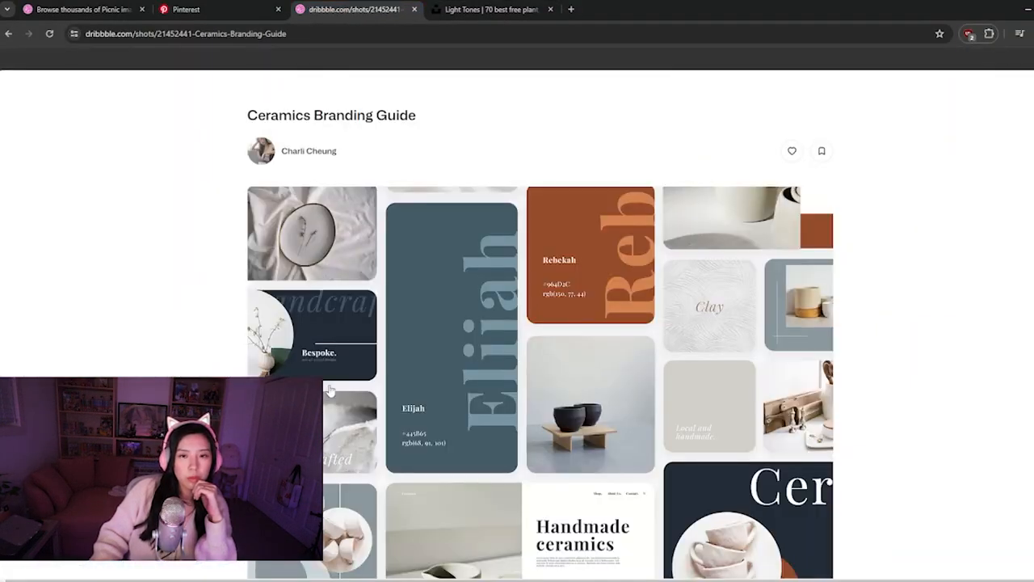
{"action": "scroll", "coordinate": [246, 332], "scroll_direction": "down", "scroll_amount": 2}
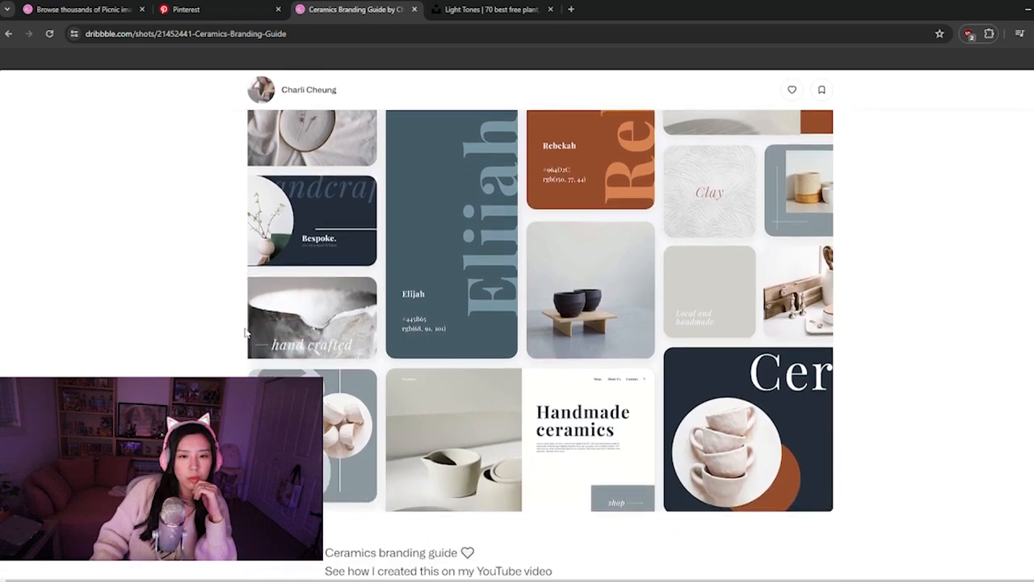
{"action": "scroll", "coordinate": [246, 332], "scroll_direction": "up", "scroll_amount": 1}
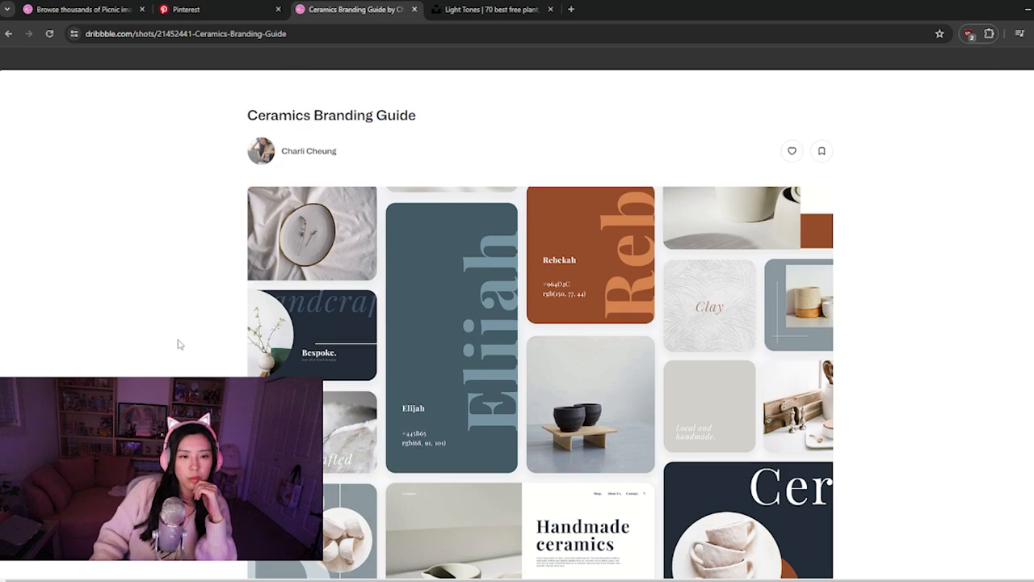
Search Unsplash for "fruit" photos
{"action": "left_click", "coordinate": [448, 9]}
{"action": "scroll", "coordinate": [421, 115], "scroll_direction": "down", "scroll_amount": 10}
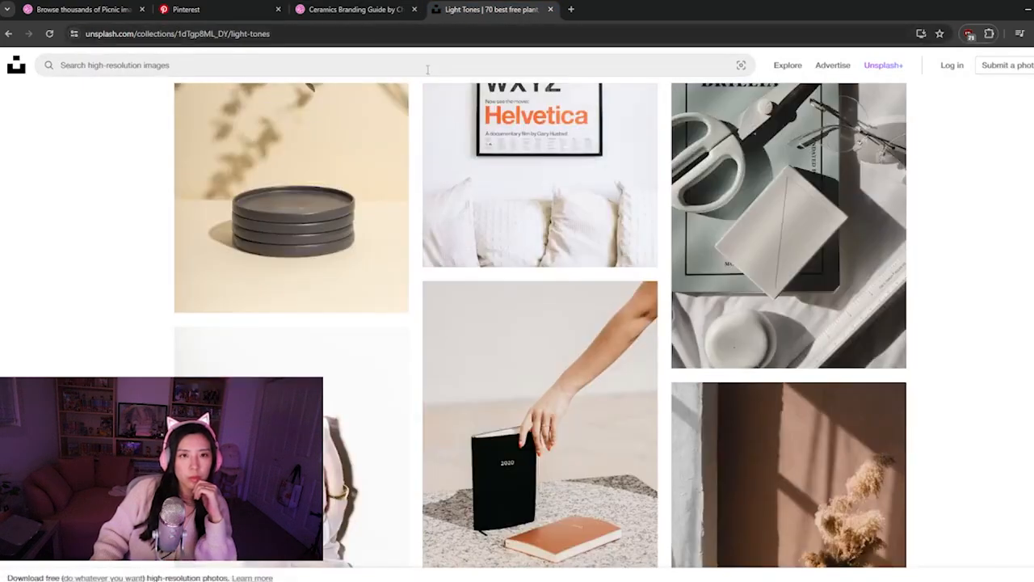
{"action": "left_click", "coordinate": [428, 67]}
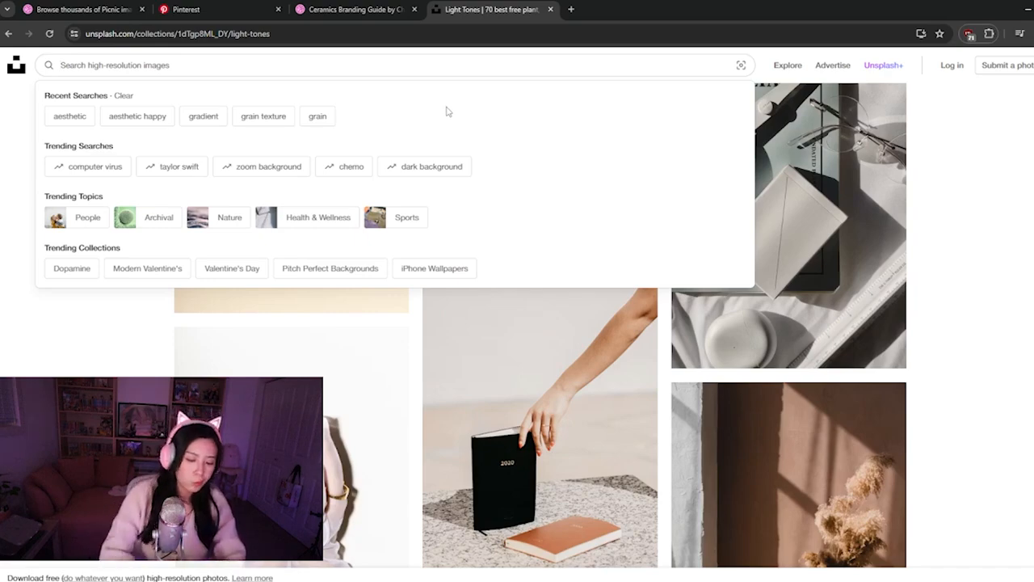
{"action": "type", "text": "fruit"}
{"action": "key", "text": "Return"}
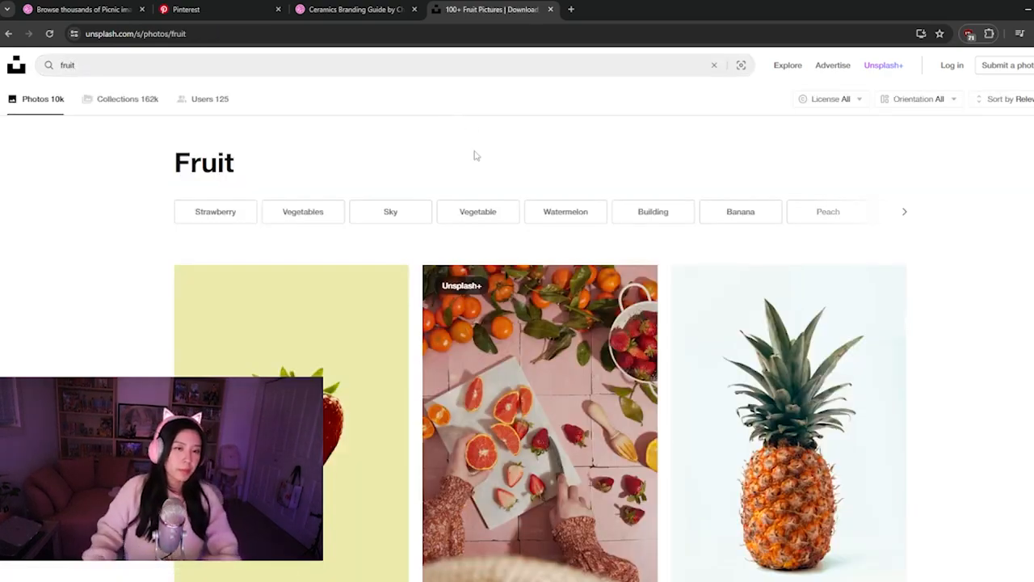
Browse the fruit results, open the photo filled with a bunch of strawberries and copy the image
{"action": "scroll", "coordinate": [520, 252], "scroll_direction": "down", "scroll_amount": 3}
{"action": "scroll", "coordinate": [520, 252], "scroll_direction": "down", "scroll_amount": 4}
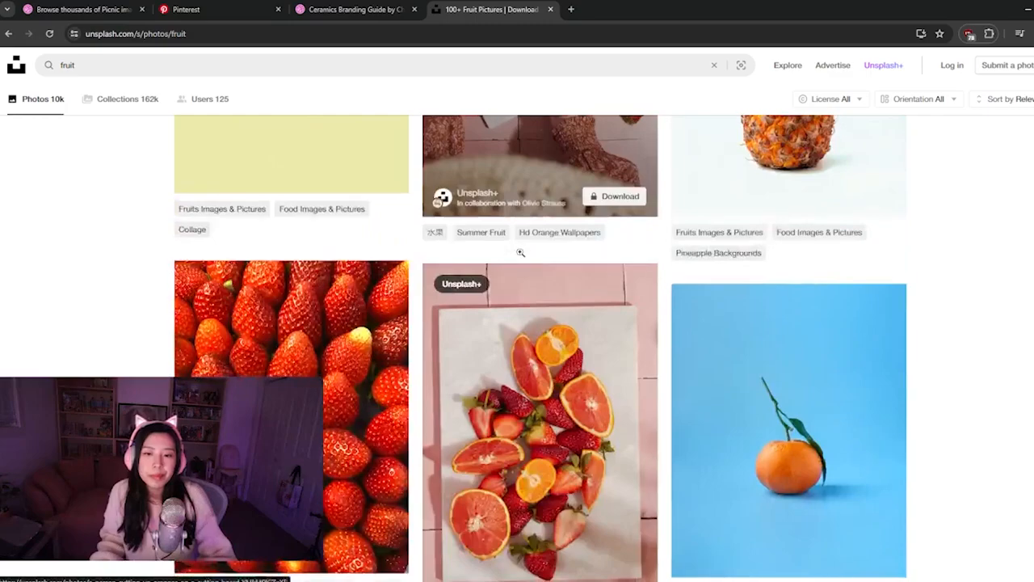
{"action": "scroll", "coordinate": [519, 252], "scroll_direction": "down", "scroll_amount": 5}
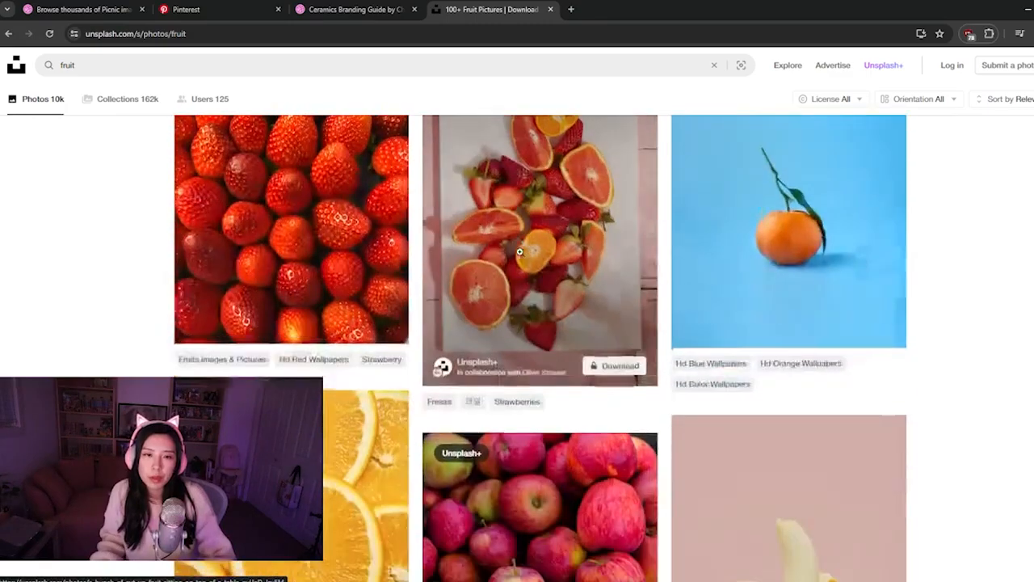
{"action": "scroll", "coordinate": [519, 257], "scroll_direction": "down", "scroll_amount": 3}
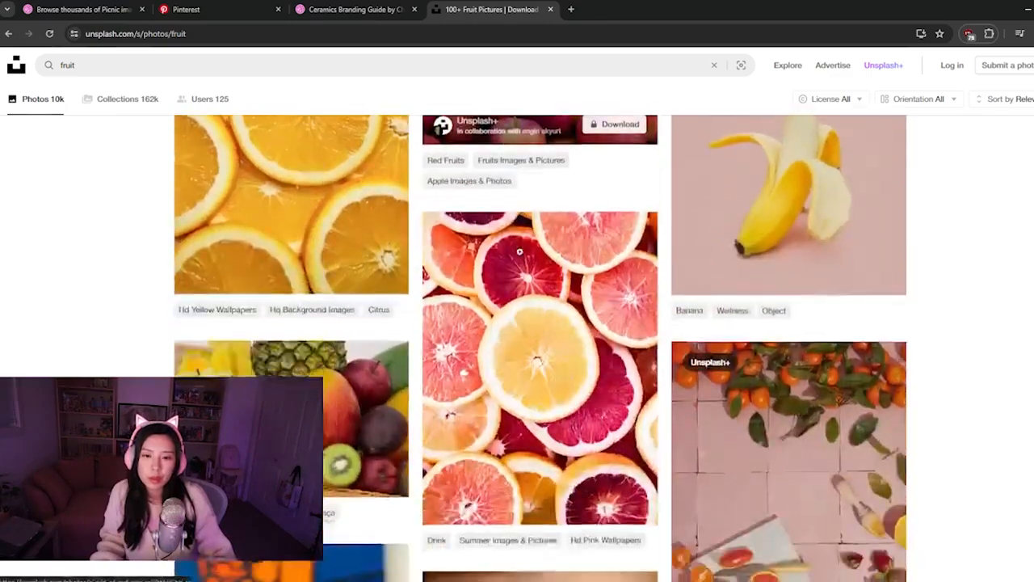
{"action": "scroll", "coordinate": [255, 277], "scroll_direction": "up", "scroll_amount": 8}
{"action": "left_click", "coordinate": [254, 277]}
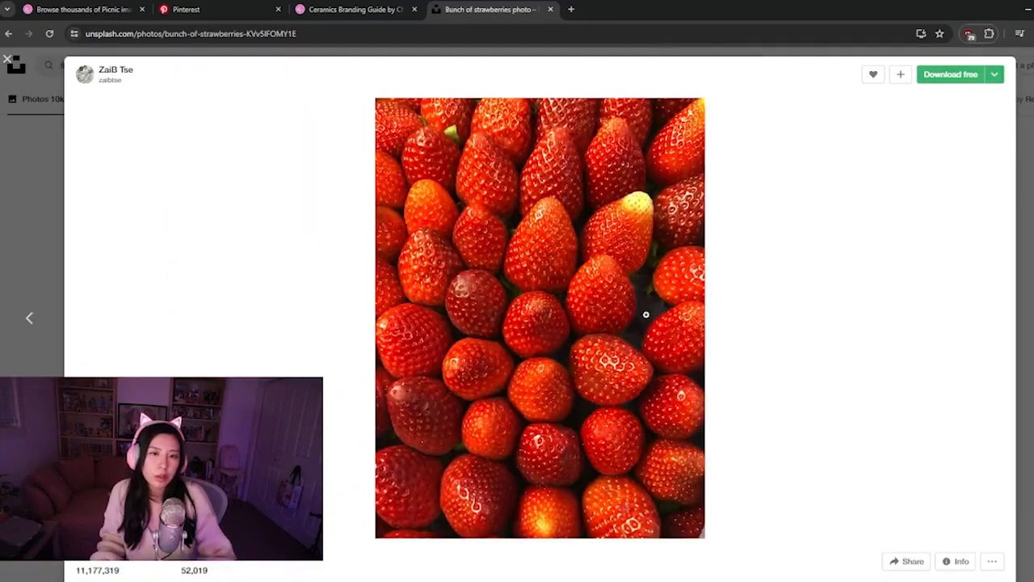
{"action": "right_click", "coordinate": [647, 313]}
{"action": "left_click", "coordinate": [683, 356]}
Switch to Figma, paste the strawberries photo and scale it down to about 634 × 846 at the Desktop frame's upper left corner
{"action": "key", "text": "alt+Tab"}
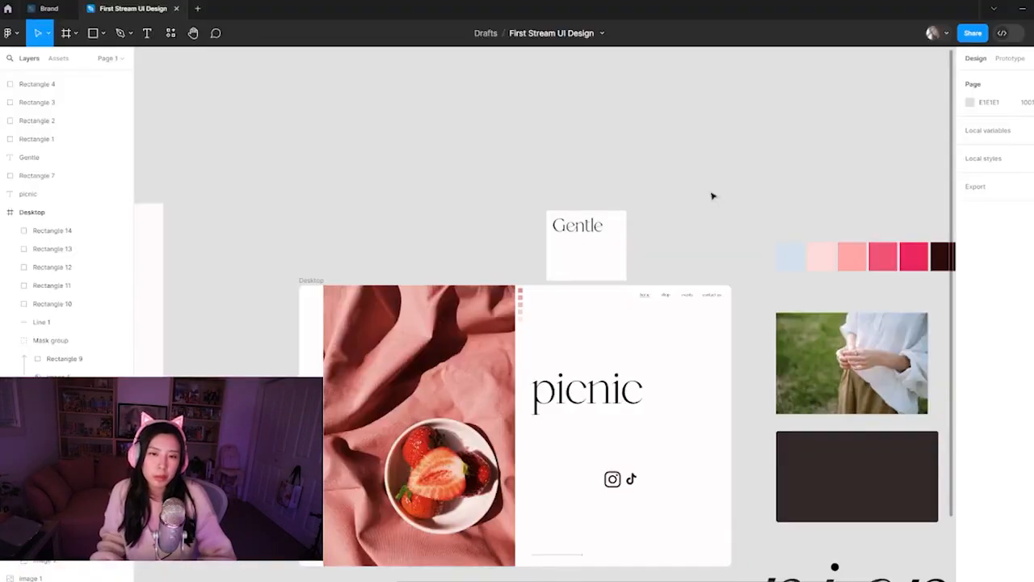
{"action": "key", "text": "ctrl+v"}
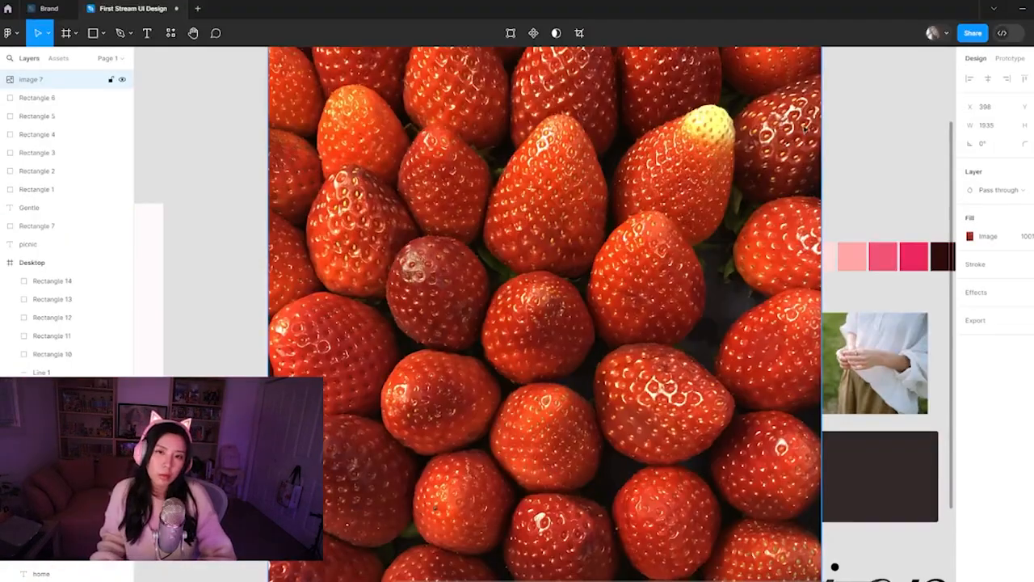
{"action": "left_click_drag", "start_coordinate": [823, 172], "coordinate": [448, 244]}
{"action": "left_click_drag", "start_coordinate": [387, 258], "coordinate": [411, 348]}
{"action": "scroll", "coordinate": [409, 371], "scroll_direction": "down", "scroll_amount": 3}
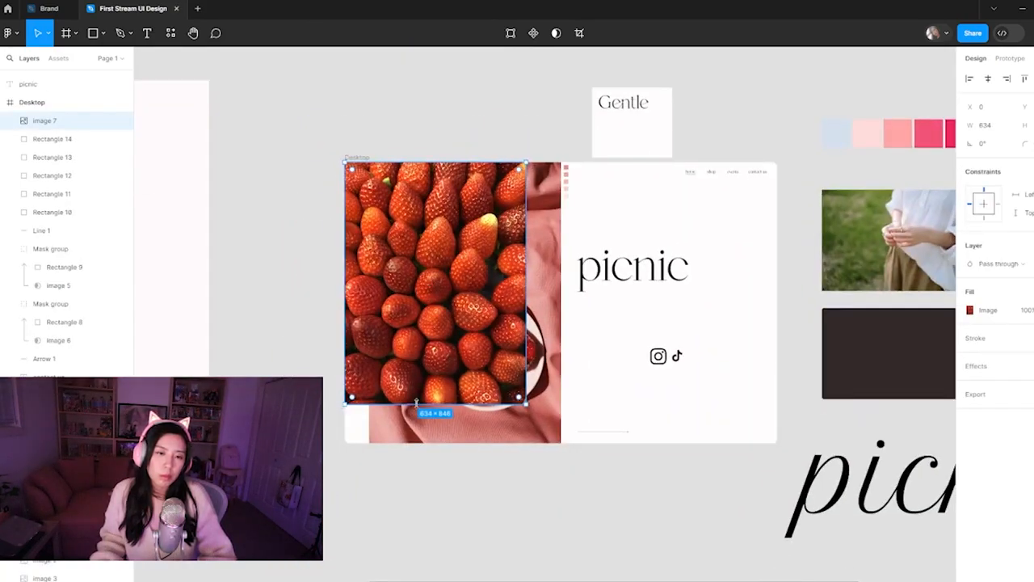
Enlarge the strawberries image to 736 × 982 to span the frame's height, send it behind the bowl photo and shift it right to X -9
{"action": "left_click_drag", "start_coordinate": [416, 401], "coordinate": [416, 442]}
{"action": "key", "text": "Delete"}
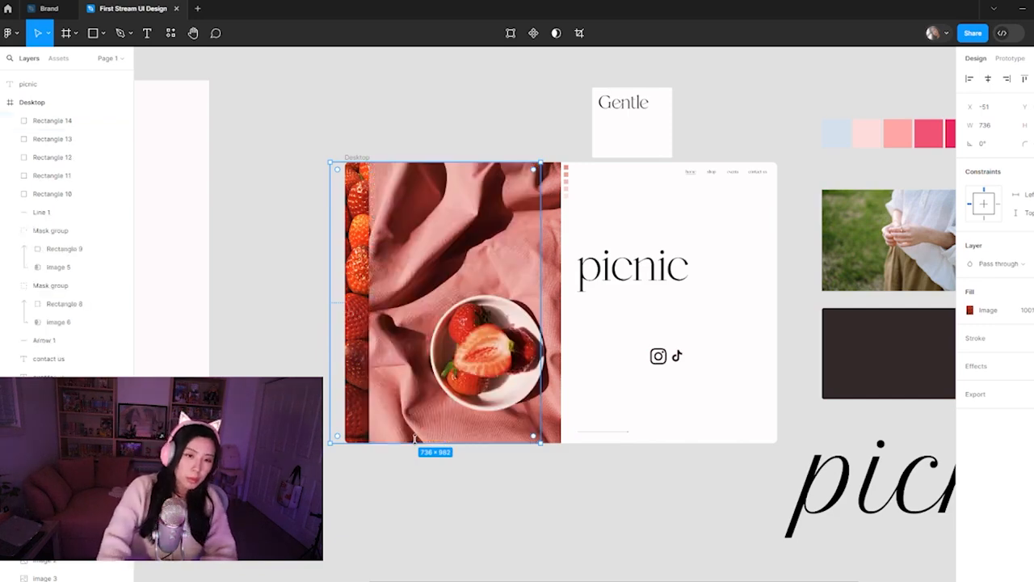
{"action": "left_click_drag", "start_coordinate": [365, 381], "coordinate": [377, 381]}
Lower the fill opacity of the strawberries image behind the bowl photo to 14%
{"action": "left_click", "coordinate": [999, 263]}
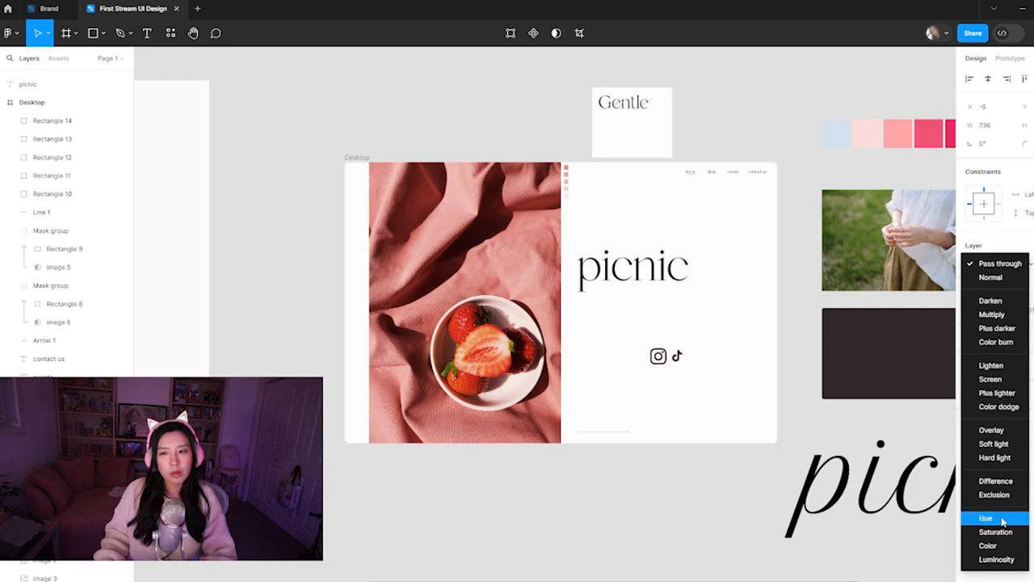
{"action": "left_click", "coordinate": [1002, 264]}
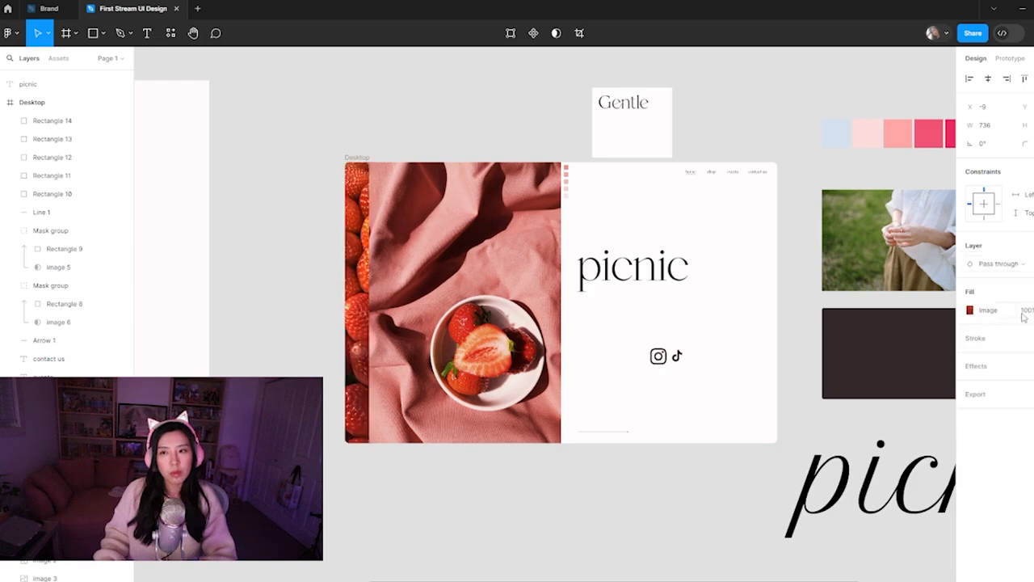
{"action": "left_click", "coordinate": [1031, 312]}
{"action": "key", "text": "shift+Down"}
{"action": "key", "text": "shift+Down"}
{"action": "key", "text": "shift+Down"}
{"action": "key", "text": "shift+Down"}
{"action": "key", "text": "shift+Down"}
{"action": "key", "text": "shift+Down"}
{"action": "key", "text": "shift+Down"}
{"action": "key", "text": "shift+Down"}
{"action": "key", "text": "shift+Down"}
{"action": "key", "text": "shift+Down"}
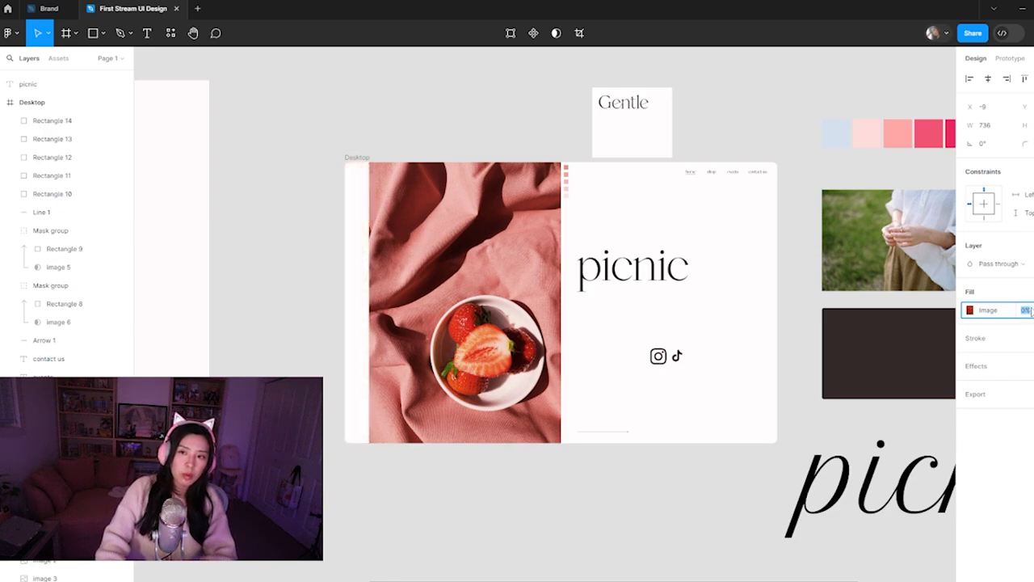
{"action": "key", "text": "shift+Up"}
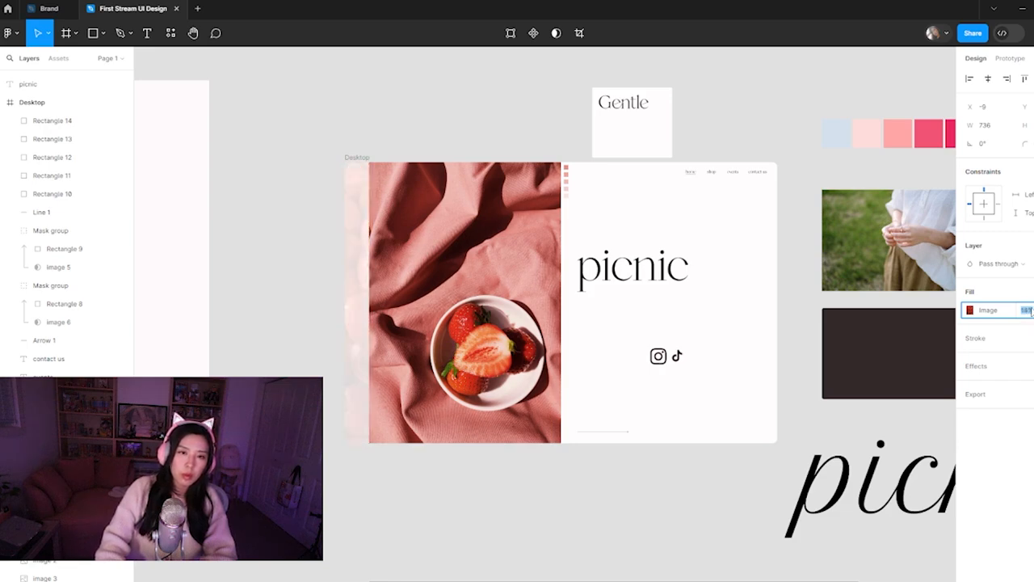
{"action": "key", "text": "Return"}
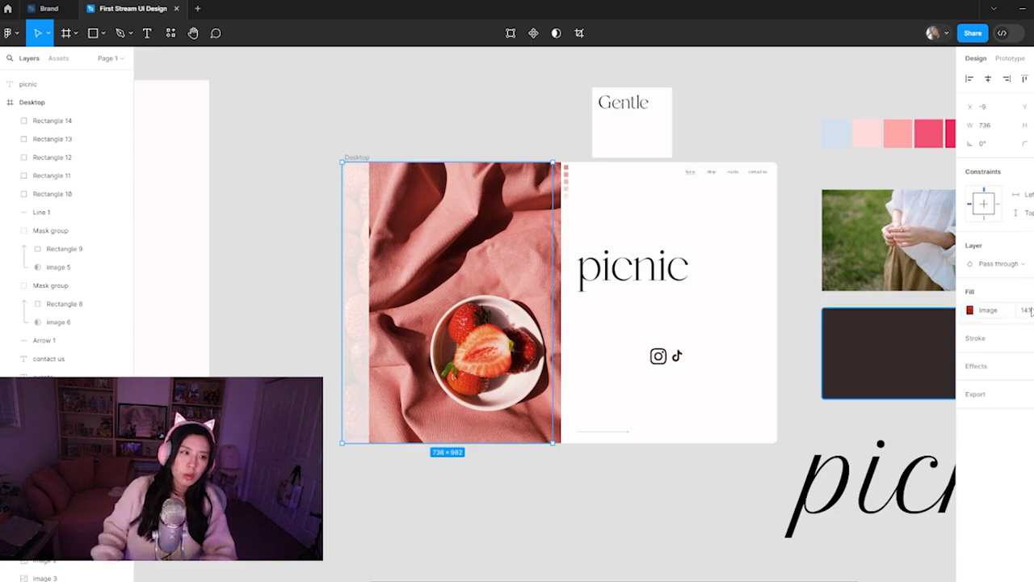
{"action": "left_click", "coordinate": [578, 495]}
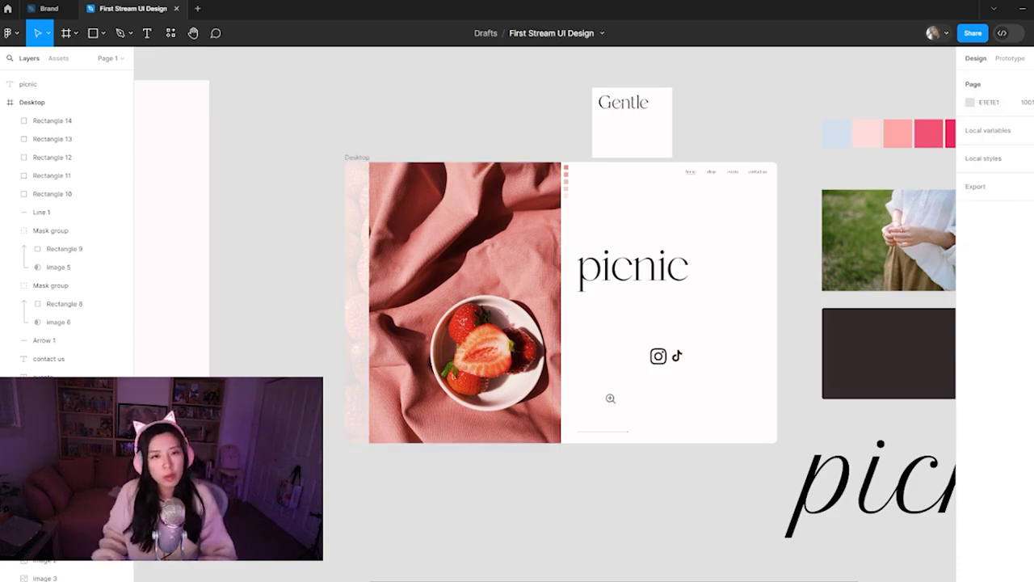
{"action": "left_click_drag", "start_coordinate": [599, 401], "coordinate": [571, 431]}
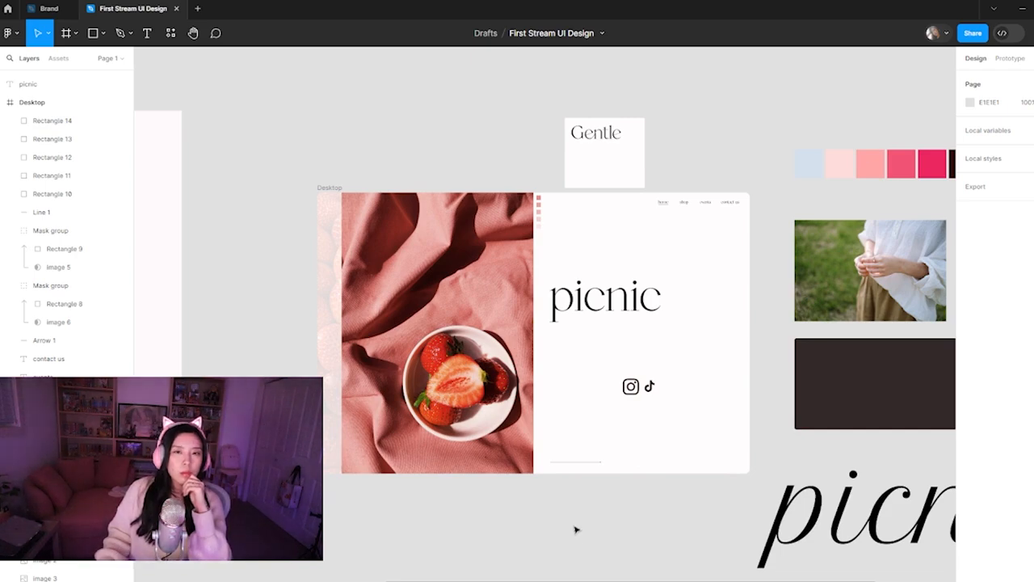
Move the white 280 × 245 card from above the frame onto the upper right area of the bowl photo, at X 447
{"action": "left_click_drag", "start_coordinate": [598, 169], "coordinate": [489, 251]}
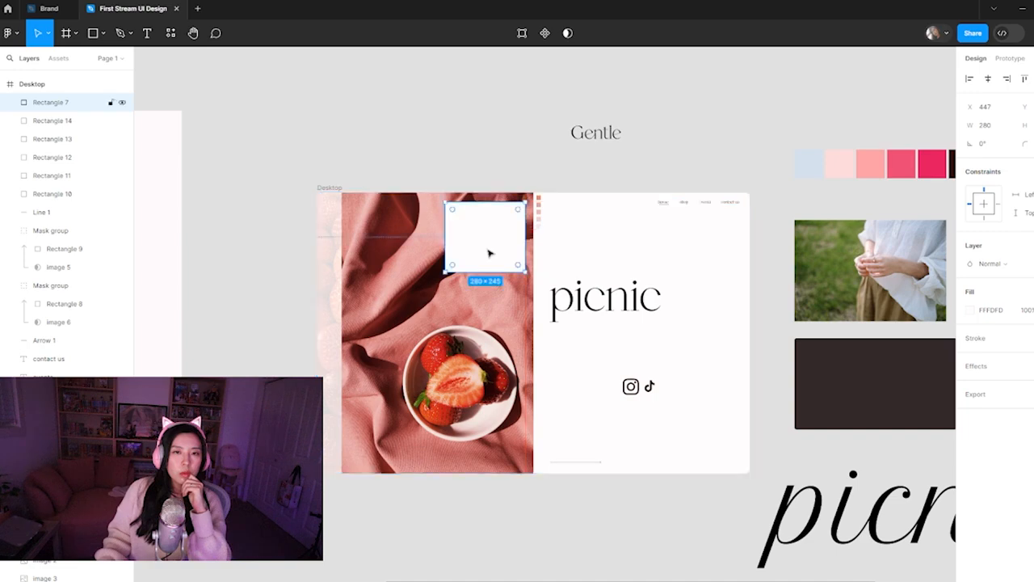
{"action": "left_click", "coordinate": [675, 150]}
{"action": "scroll", "coordinate": [588, 242], "scroll_direction": "up", "scroll_amount": 5}
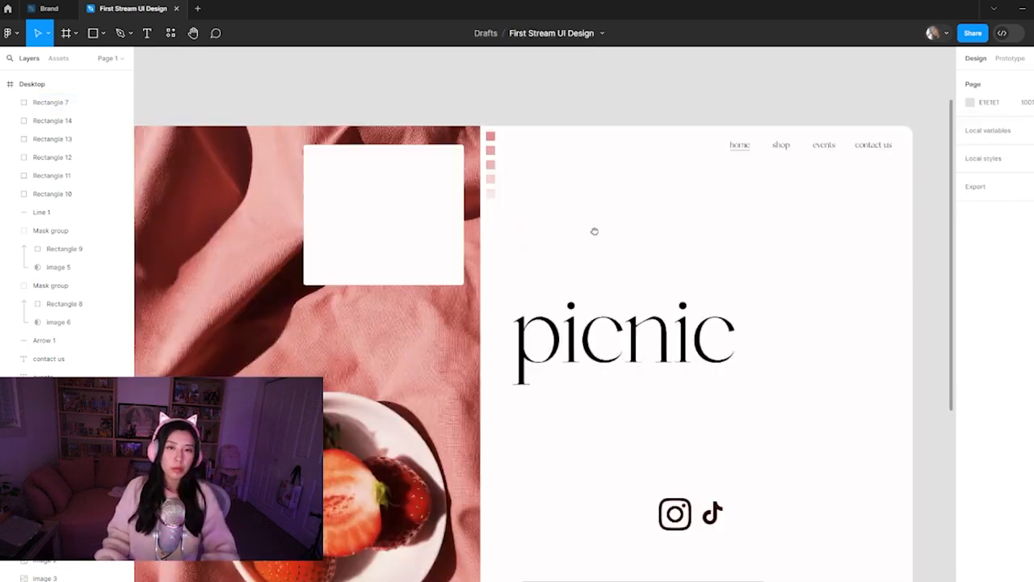
{"action": "scroll", "coordinate": [614, 226], "scroll_direction": "up", "scroll_amount": 2}
Replace the "Gentle" text with "Summer" and place it centred near the upper edge of the white card
{"action": "left_click", "coordinate": [664, 80]}
{"action": "type", "text": "Summer"}
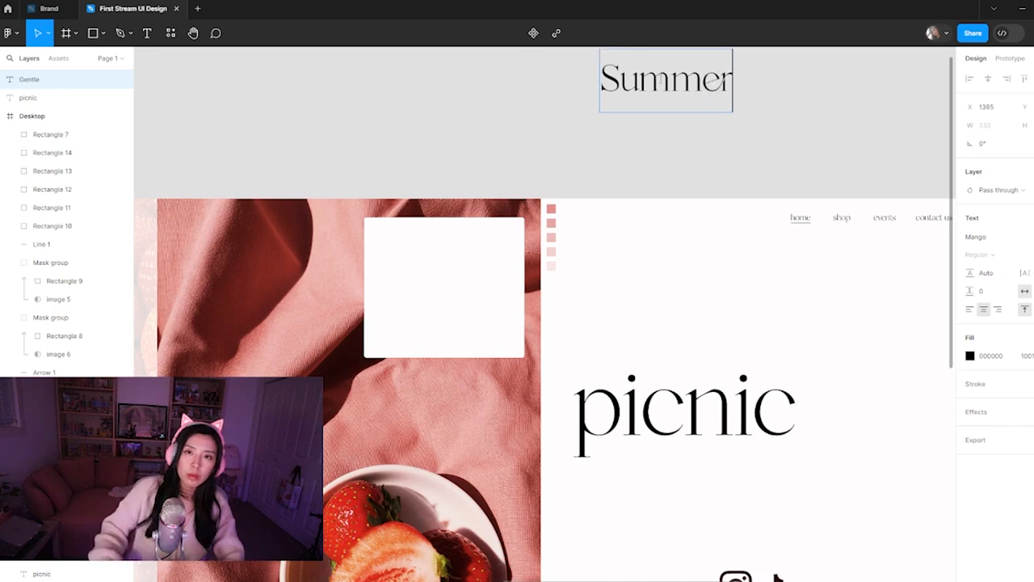
{"action": "key", "text": "Escape"}
{"action": "left_click_drag", "start_coordinate": [699, 100], "coordinate": [477, 261]}
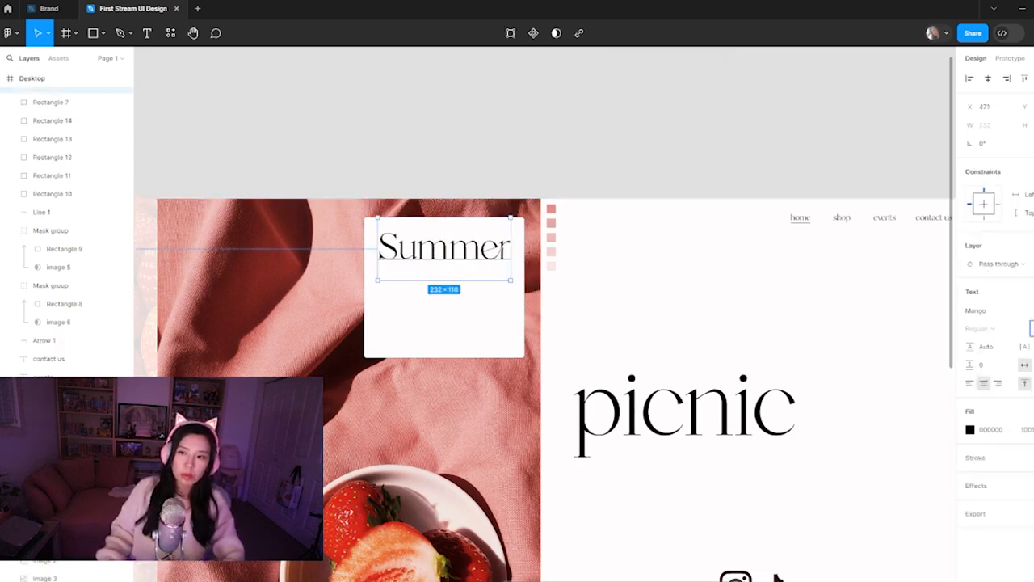
Reduce the Summer text's font size and move it into the white card's upper left corner
{"action": "key", "text": "shift+Down"}
{"action": "key", "text": "shift+Down"}
{"action": "key", "text": "shift+Down"}
{"action": "key", "text": "shift+Down"}
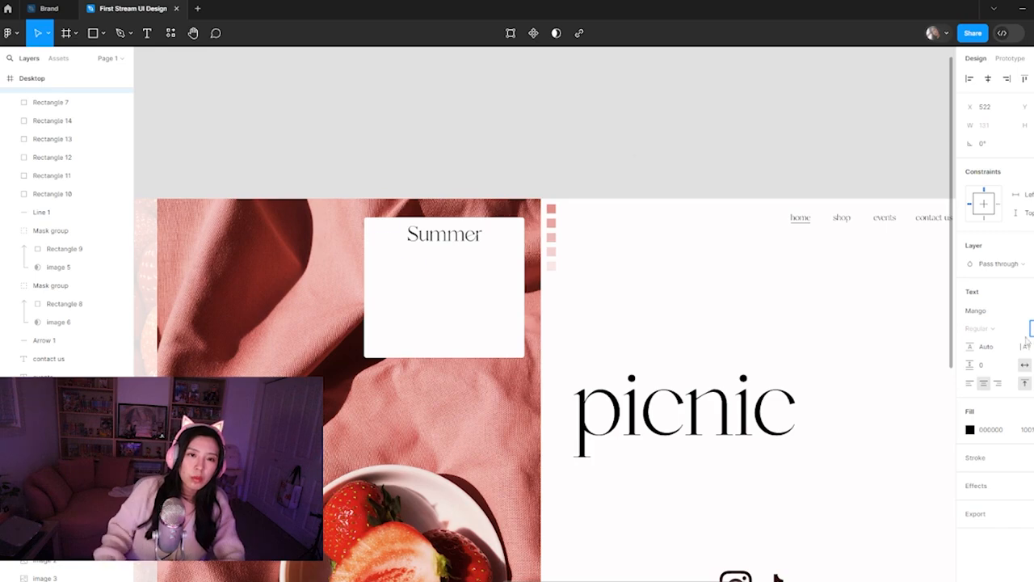
{"action": "left_click", "coordinate": [619, 143]}
{"action": "left_click_drag", "start_coordinate": [461, 235], "coordinate": [429, 246]}
{"action": "left_click", "coordinate": [603, 142]}
{"action": "key", "text": "ctrl+minus"}
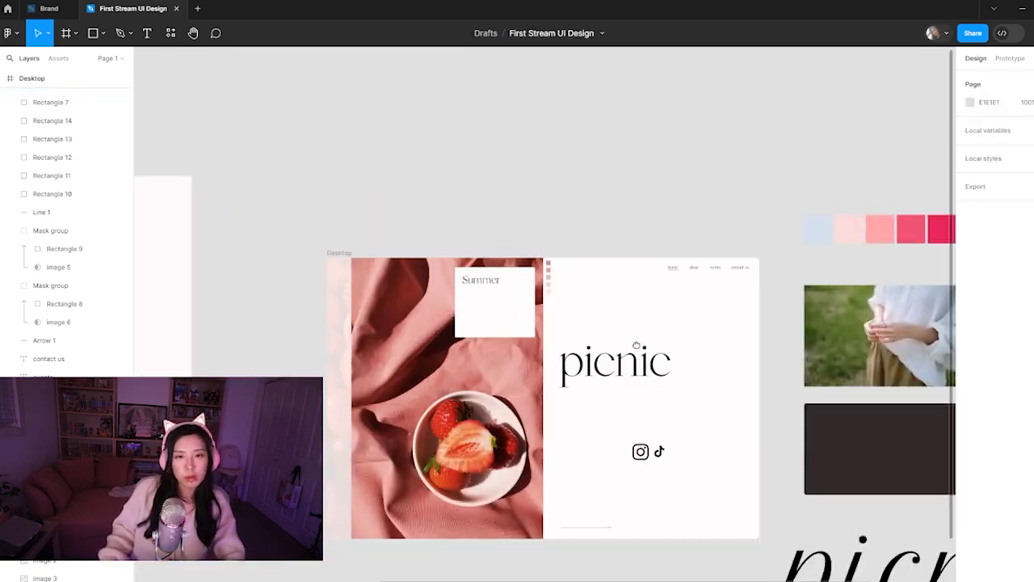
{"action": "left_click_drag", "start_coordinate": [639, 345], "coordinate": [576, 335]}
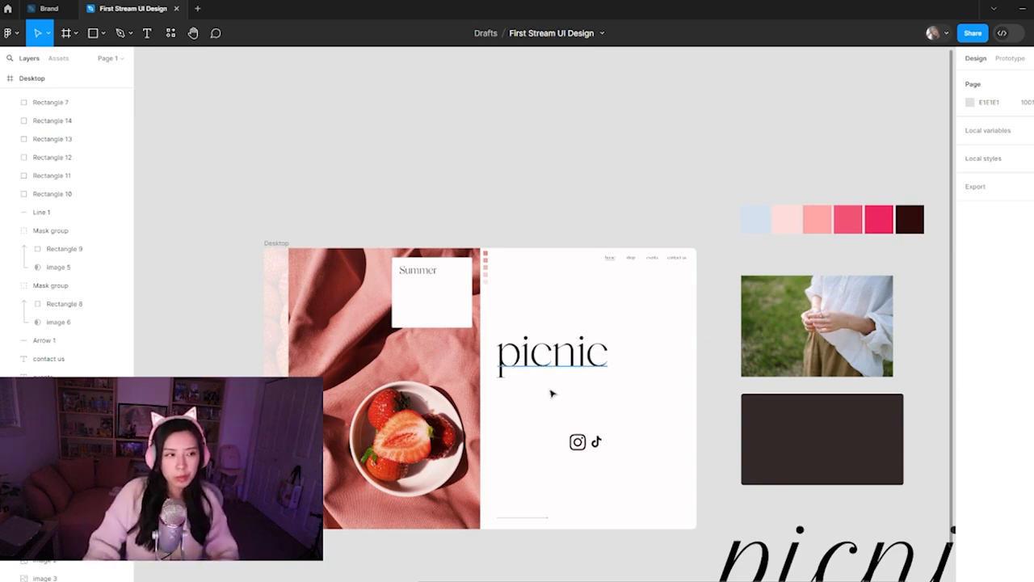
{"action": "left_click", "coordinate": [551, 394]}
{"action": "scroll", "coordinate": [408, 319], "scroll_direction": "up", "scroll_amount": 3}
{"action": "key", "text": "Return"}
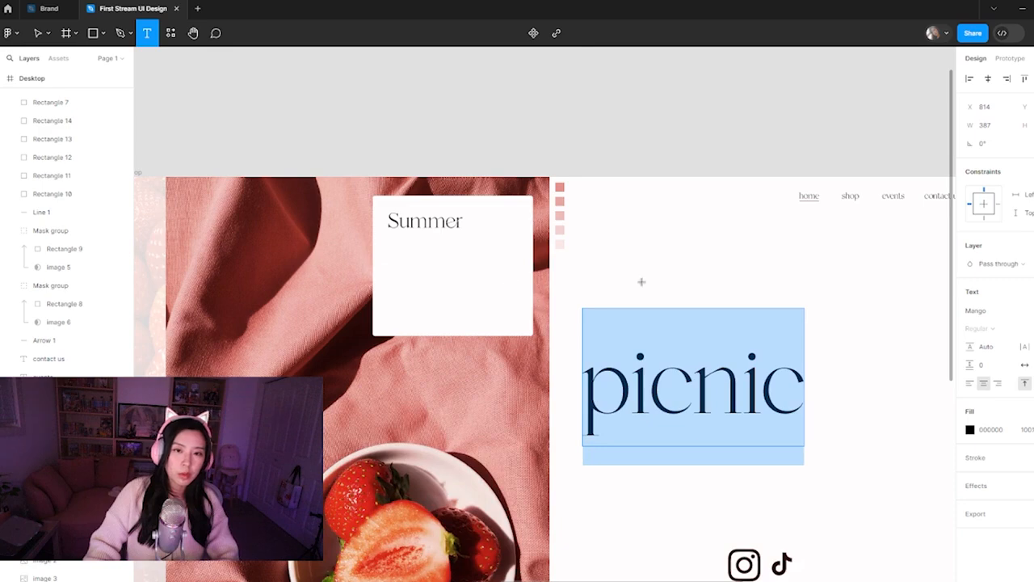
{"action": "type", "text": "V"}
{"action": "key", "text": "ctrl+z"}
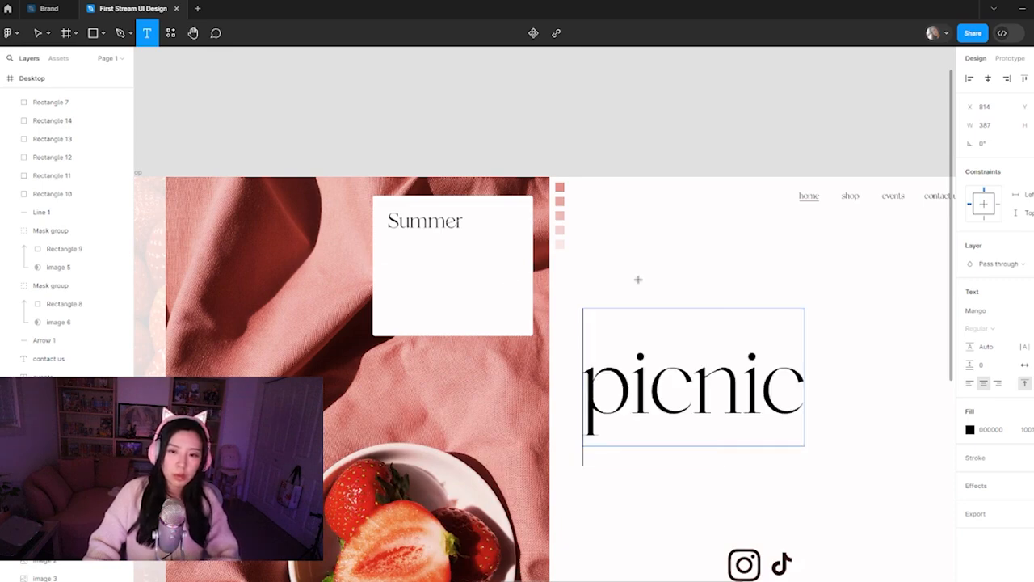
{"action": "left_click", "coordinate": [626, 224]}
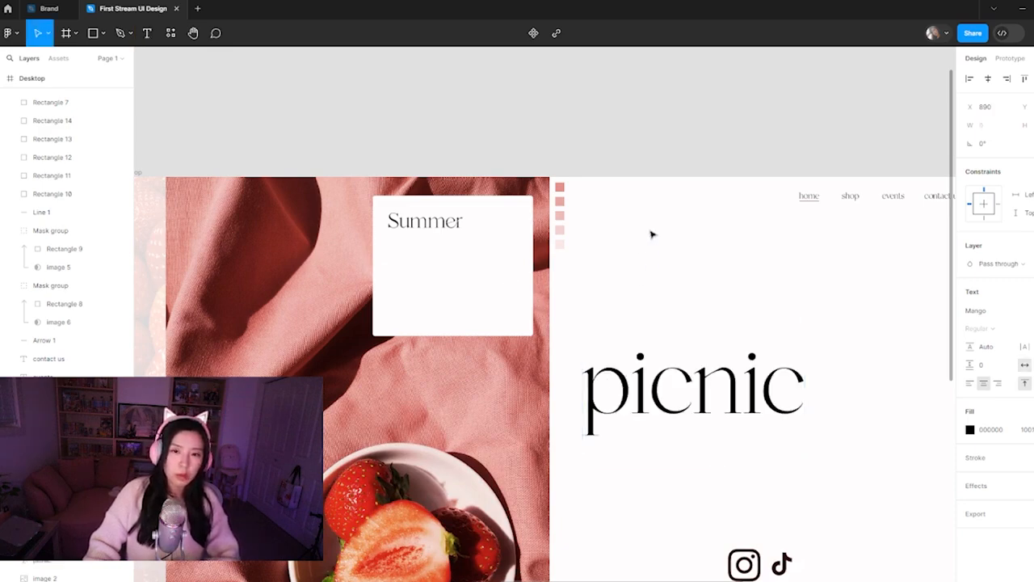
{"action": "left_click", "coordinate": [688, 118]}
Shrink the white card toward its upper right corner, make the Summer text smaller and bring it back inside the card
{"action": "key", "text": "ctrl+minus"}
{"action": "key", "text": "ctrl+minus"}
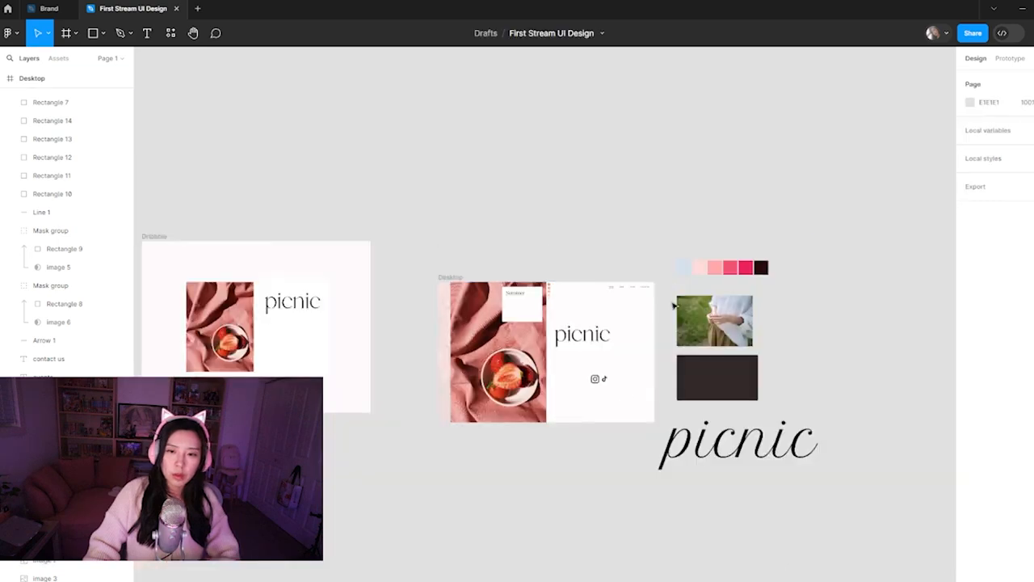
{"action": "left_click_drag", "start_coordinate": [622, 404], "coordinate": [601, 376]}
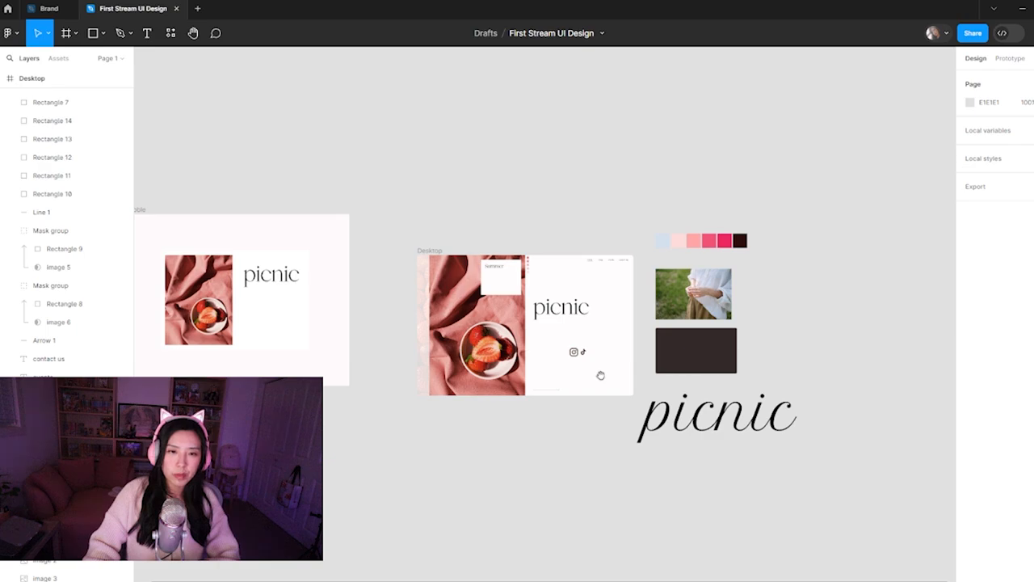
{"action": "scroll", "coordinate": [514, 311], "scroll_direction": "up", "scroll_amount": 5}
{"action": "left_click", "coordinate": [482, 262]}
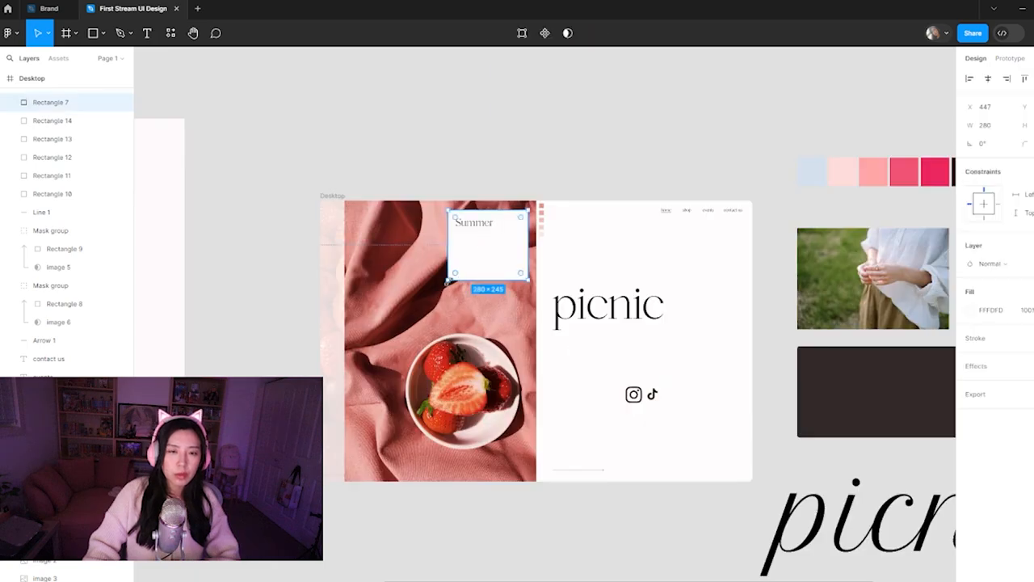
{"action": "left_click_drag", "start_coordinate": [449, 279], "coordinate": [465, 267]}
{"action": "mouse_move", "coordinate": [478, 225]}
{"action": "left_mouse_down"}
{"action": "mouse_move", "coordinate": [497, 223]}
{"action": "mouse_move", "coordinate": [489, 219]}
{"action": "left_mouse_up"}
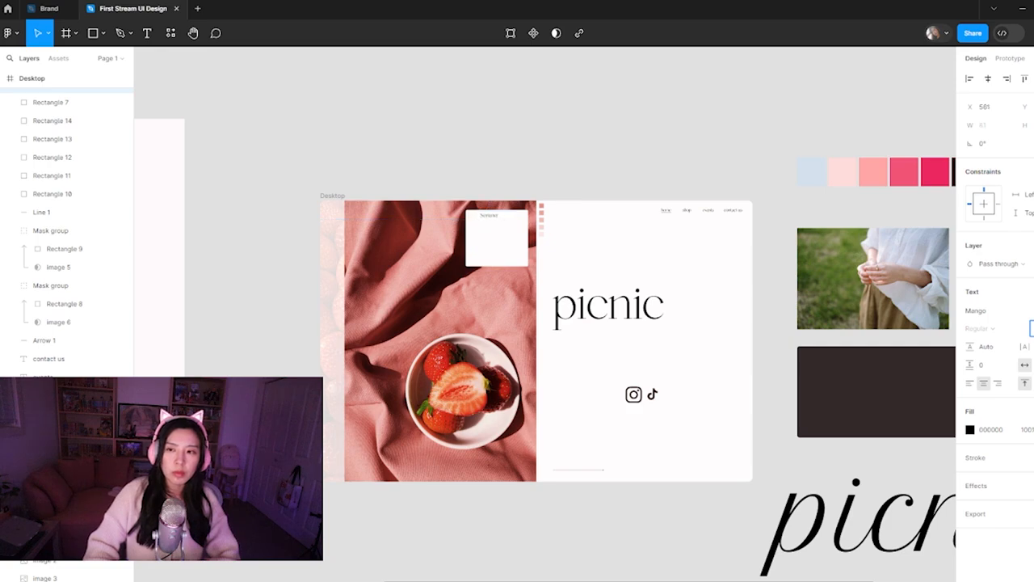
Align the reduced Summer text in the upper left corner of the smaller white card
{"action": "left_click", "coordinate": [526, 167]}
{"action": "scroll", "coordinate": [510, 170], "scroll_direction": "up", "scroll_amount": 5}
{"action": "left_click_drag", "start_coordinate": [475, 261], "coordinate": [457, 267]}
{"action": "left_click", "coordinate": [614, 153]}
{"action": "scroll", "coordinate": [622, 347], "scroll_direction": "down", "scroll_amount": 5}
{"action": "left_click_drag", "start_coordinate": [616, 382], "coordinate": [583, 397]}
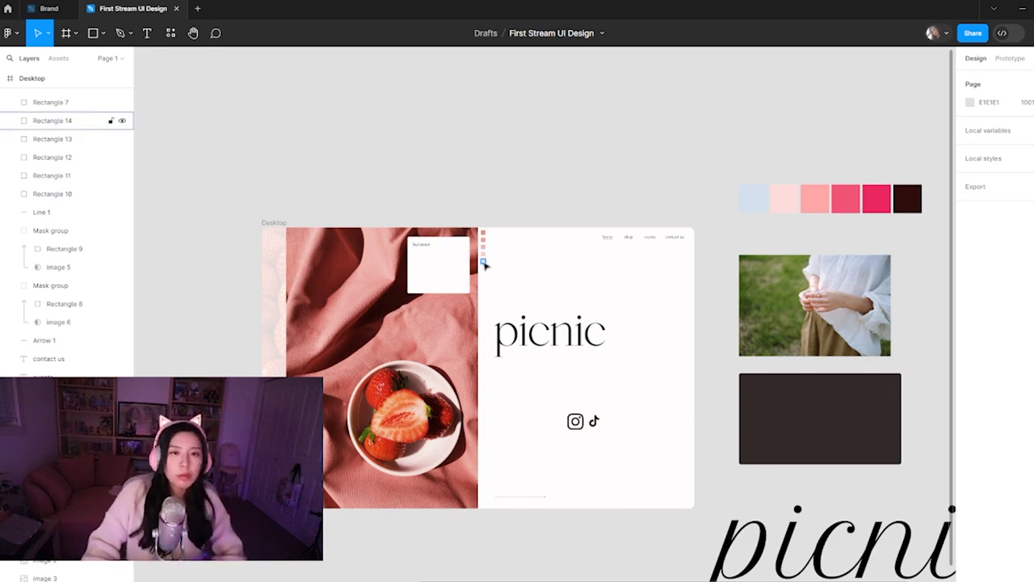
Duplicate the lowest, faintest pink square and place the copy over the lower left part of the bowl photo
{"action": "left_click", "coordinate": [484, 261]}
{"action": "key", "text": "ctrl+d"}
{"action": "left_click_drag", "start_coordinate": [484, 262], "coordinate": [318, 484]}
{"action": "key", "text": "]"}
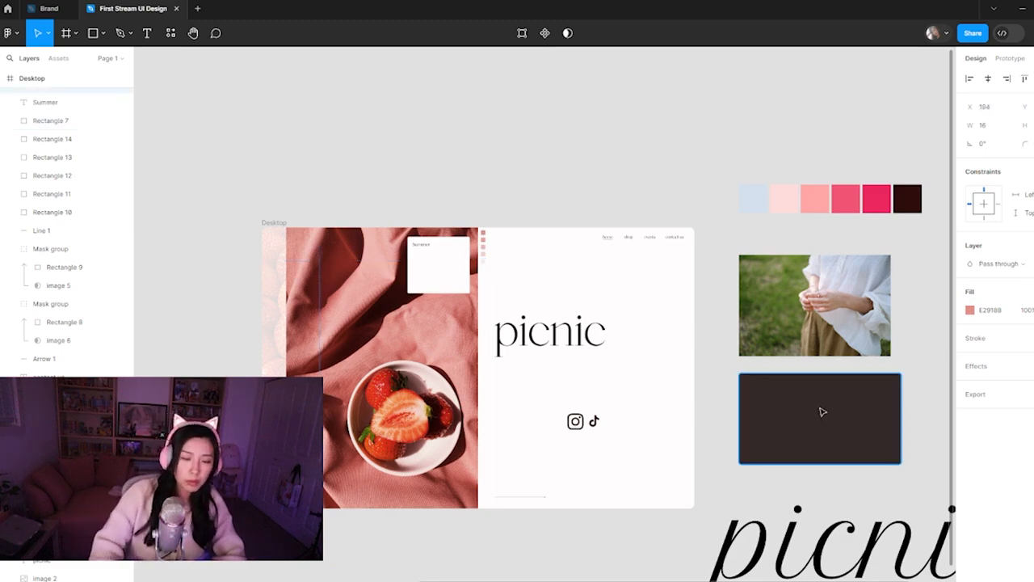
Change the copied square's fill colour to white FFFFFF
{"action": "left_click", "coordinate": [972, 310]}
{"action": "key", "text": "i"}
{"action": "left_click", "coordinate": [784, 202]}
{"action": "left_click", "coordinate": [737, 228]}
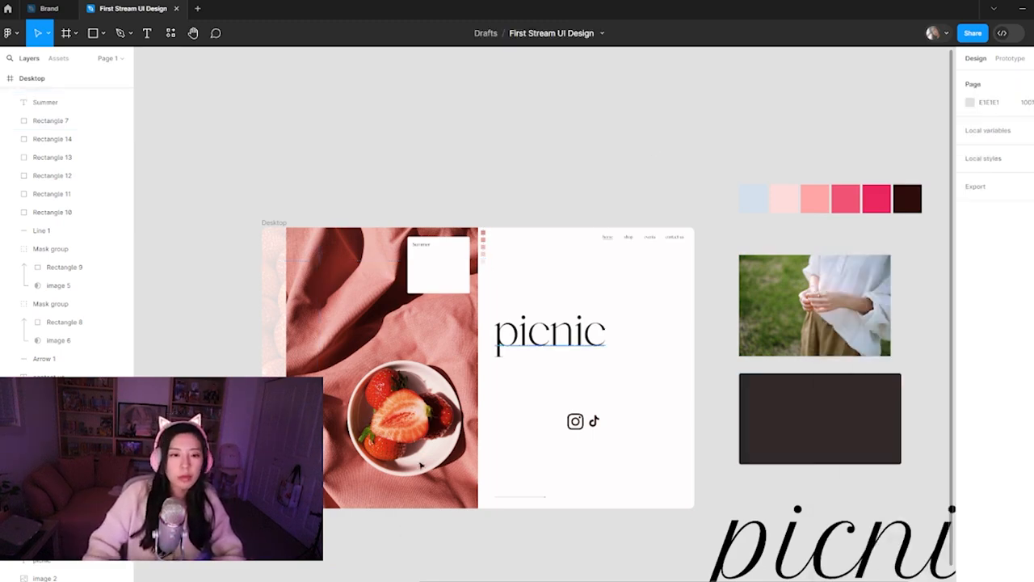
Stretch the faint white square upward into a tall 16-wide bar and move it to the photo's lower left corner
{"action": "left_click", "coordinate": [324, 484]}
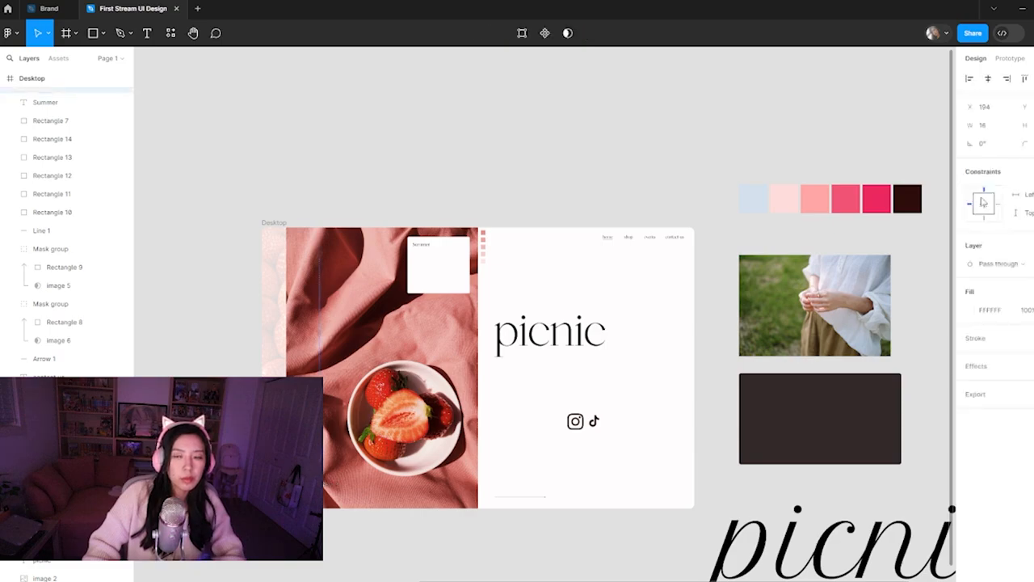
{"action": "scroll", "coordinate": [352, 461], "scroll_direction": "up", "scroll_amount": 5}
{"action": "left_click_drag", "start_coordinate": [649, 297], "coordinate": [662, 292]}
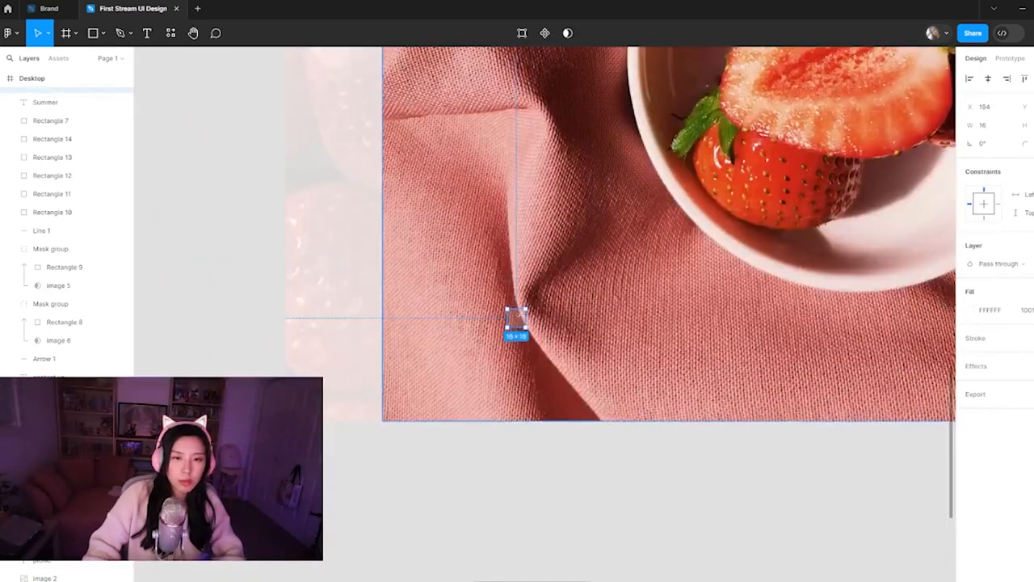
{"action": "left_click_drag", "start_coordinate": [518, 309], "coordinate": [517, 177]}
{"action": "left_click_drag", "start_coordinate": [522, 279], "coordinate": [442, 361]}
{"action": "key", "text": "ctrl+minus"}
{"action": "key", "text": "ctrl+minus"}
{"action": "left_click", "coordinate": [577, 392]}
{"action": "left_click_drag", "start_coordinate": [580, 390], "coordinate": [355, 523]}
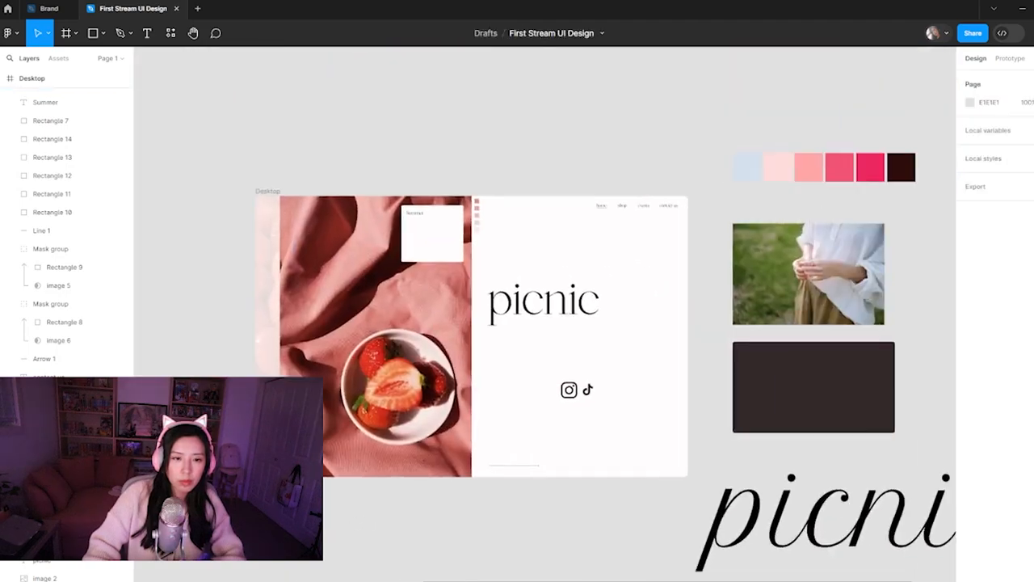
Duplicate the white vertical bar twice to the right to make an evenly spaced row of three bars
{"action": "key", "text": "ctrl+plus"}
{"action": "left_click_drag", "start_coordinate": [293, 464], "coordinate": [309, 465]}
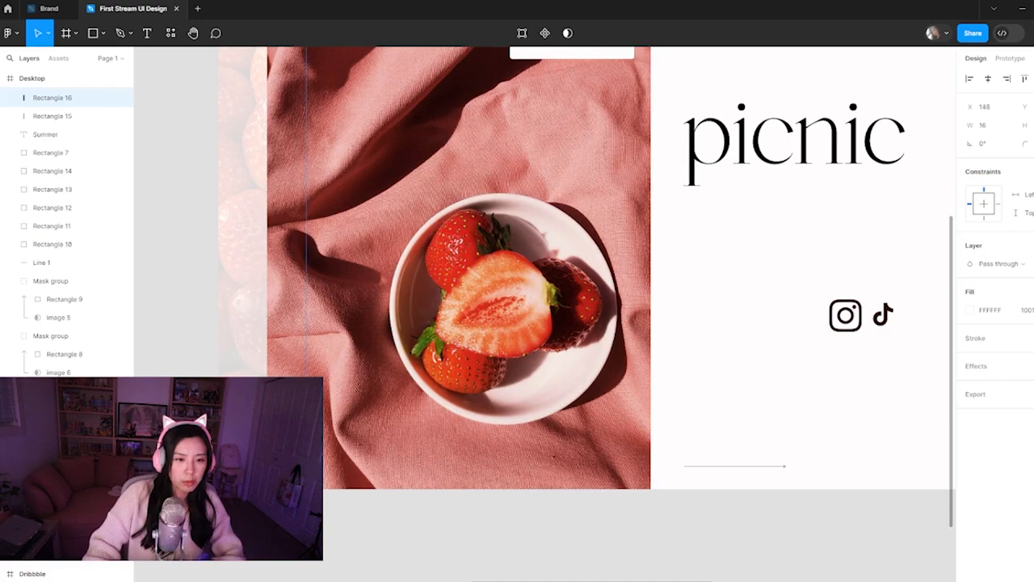
{"action": "key", "text": "ctrl+d"}
{"action": "left_click", "coordinate": [344, 510]}
{"action": "key", "text": "ctrl+minus"}
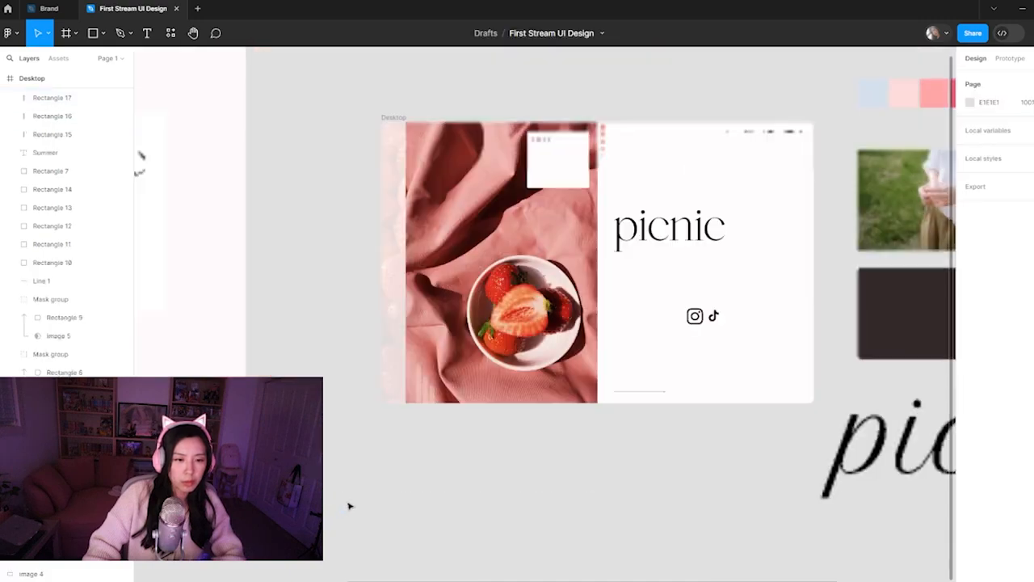
{"action": "left_click_drag", "start_coordinate": [511, 442], "coordinate": [345, 523]}
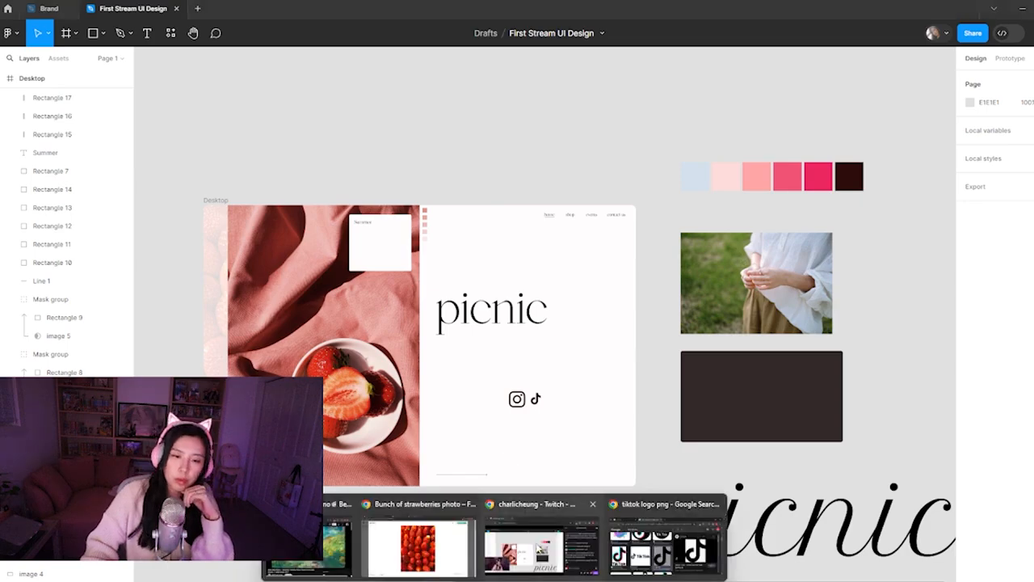
Switch to the browser and examine the open branding guide, the Pinterest colour palette and the Dribbble picnic shots for design ideas
{"action": "left_click", "coordinate": [411, 547]}
{"action": "left_click", "coordinate": [348, 6]}
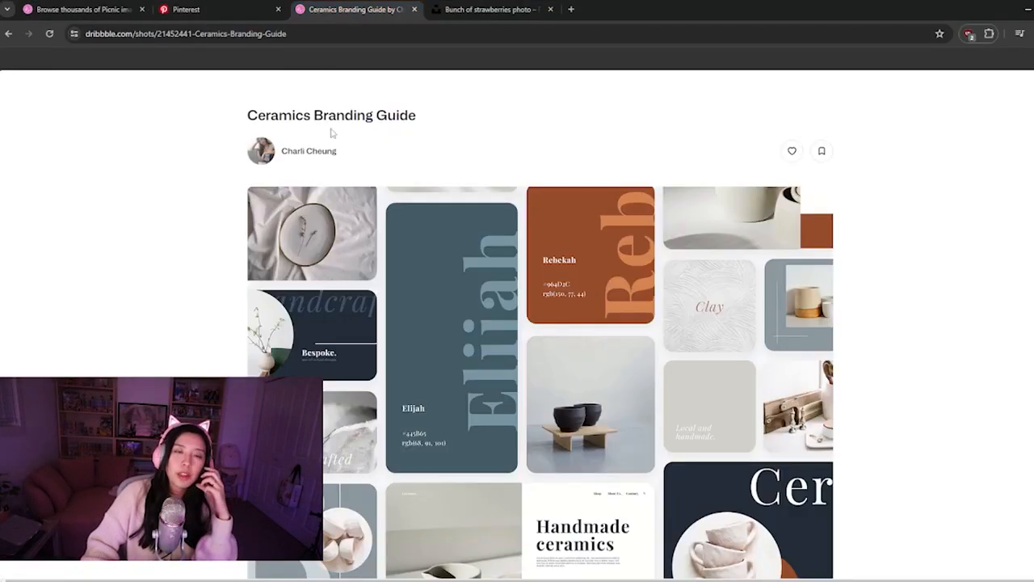
{"action": "left_click", "coordinate": [253, 6]}
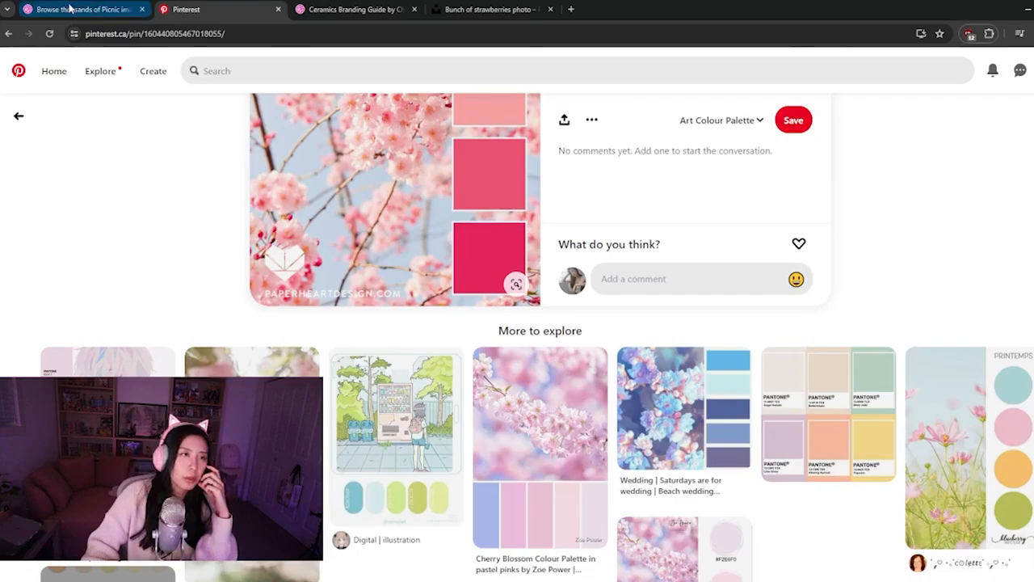
{"action": "left_click", "coordinate": [105, 9]}
{"action": "scroll", "coordinate": [638, 290], "scroll_direction": "down", "scroll_amount": 3}
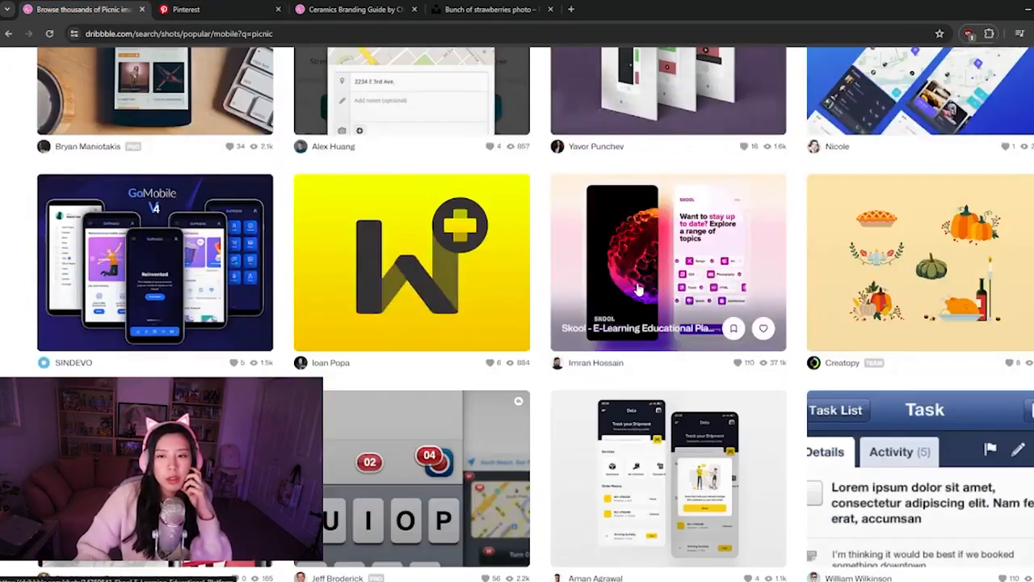
{"action": "scroll", "coordinate": [638, 290], "scroll_direction": "up", "scroll_amount": 3}
{"action": "scroll", "coordinate": [893, 198], "scroll_direction": "down", "scroll_amount": 10}
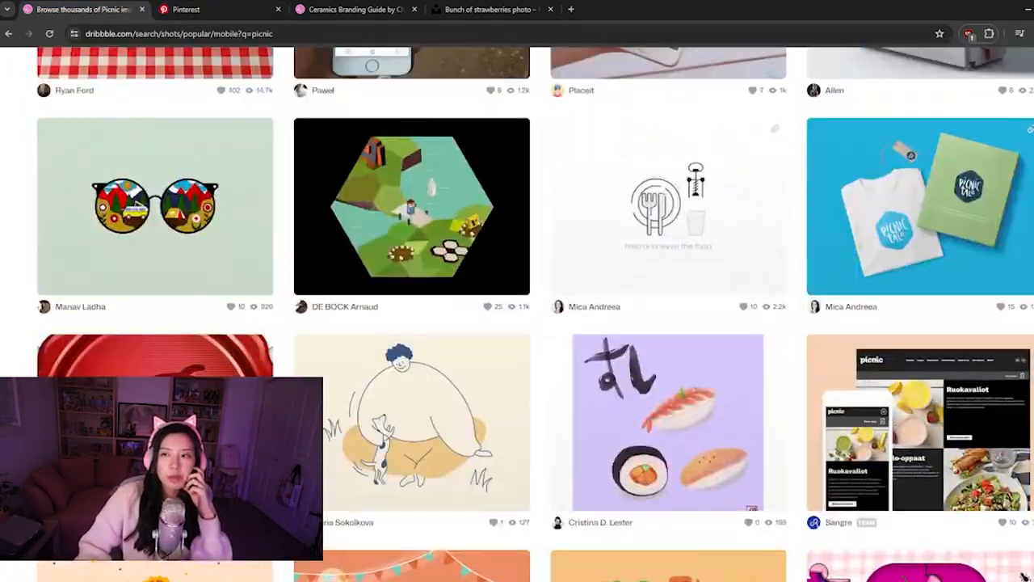
{"action": "scroll", "coordinate": [893, 198], "scroll_direction": "up", "scroll_amount": 10}
Search Dribbble for "farmers market" and narrow the shots to the Web Design category
{"action": "left_click", "coordinate": [498, 146]}
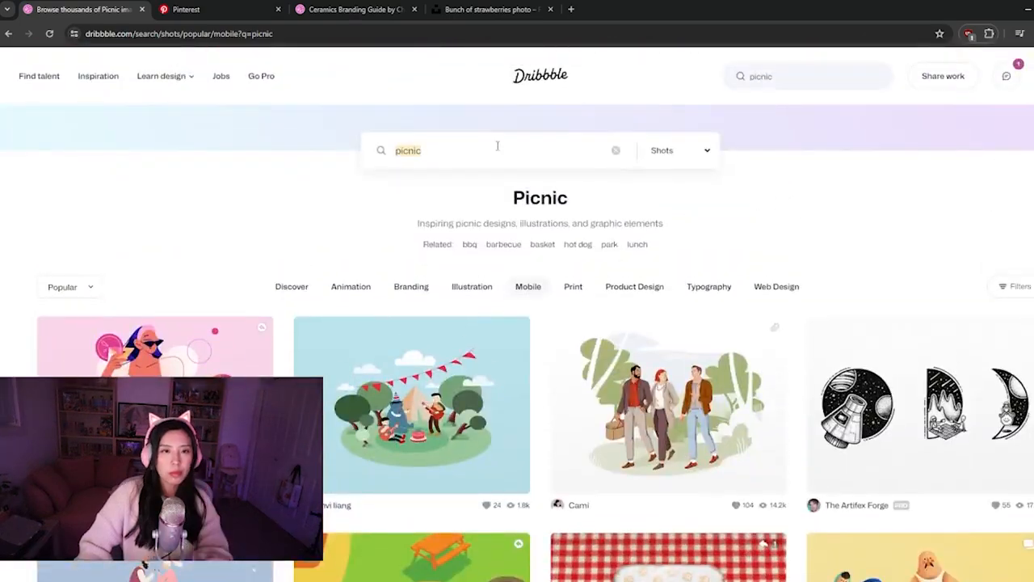
{"action": "type", "text": "farmers market"}
{"action": "key", "text": "Return"}
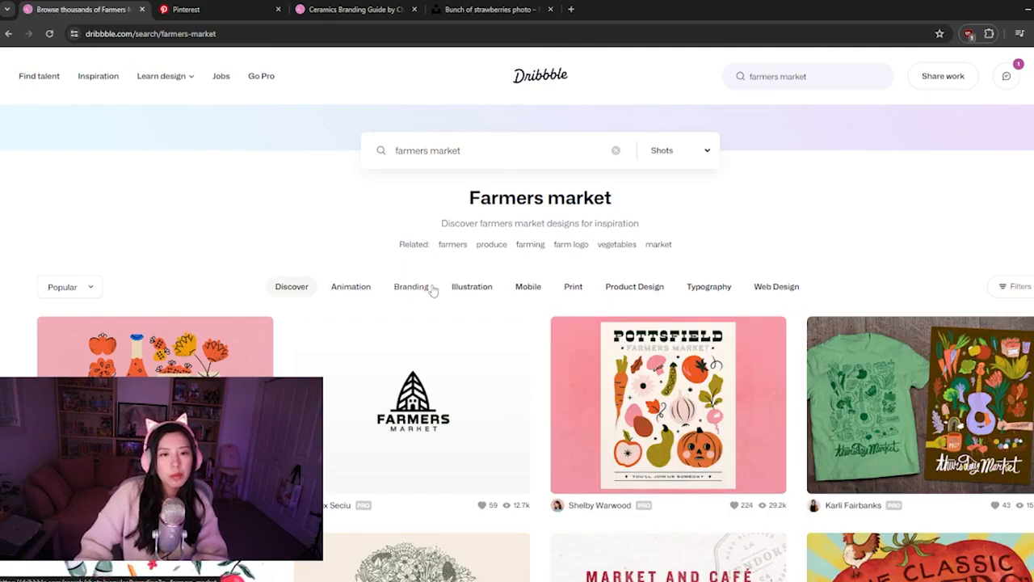
{"action": "left_click", "coordinate": [528, 287]}
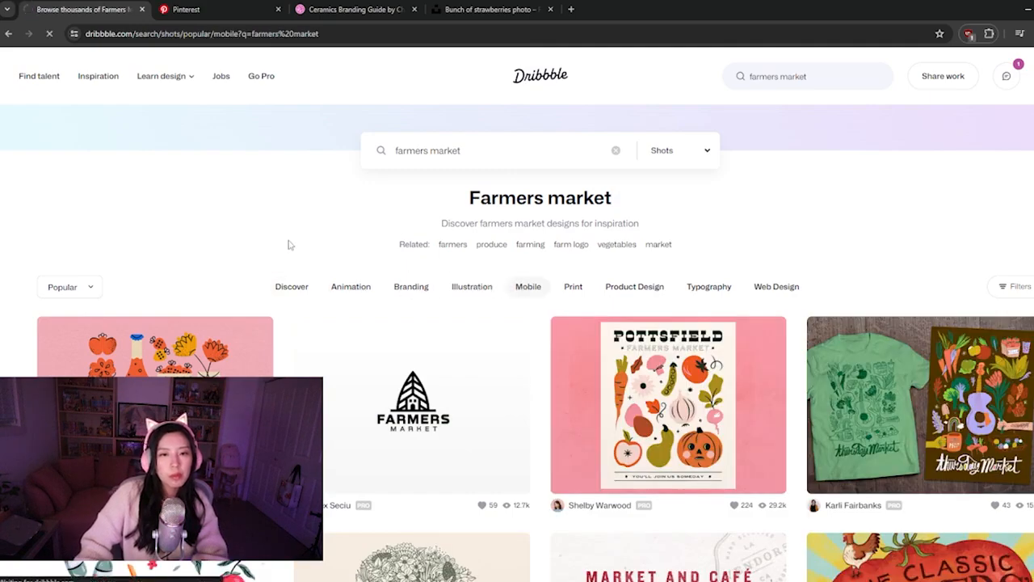
{"action": "left_click", "coordinate": [768, 291]}
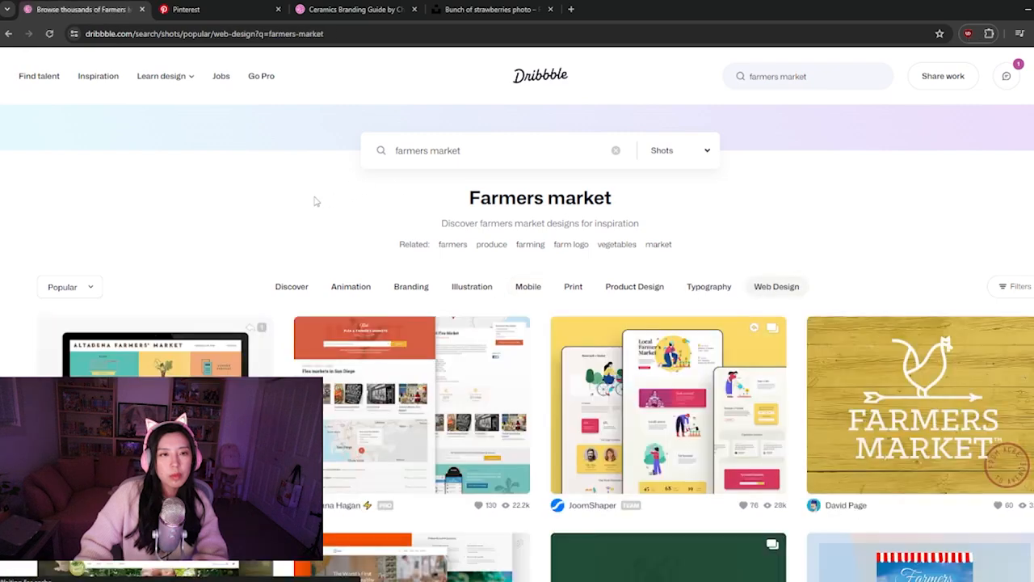
Open the Local Farmer Market Website Landing Page shot, examine its layout and return to the results
{"action": "scroll", "coordinate": [316, 206], "scroll_direction": "down", "scroll_amount": 1}
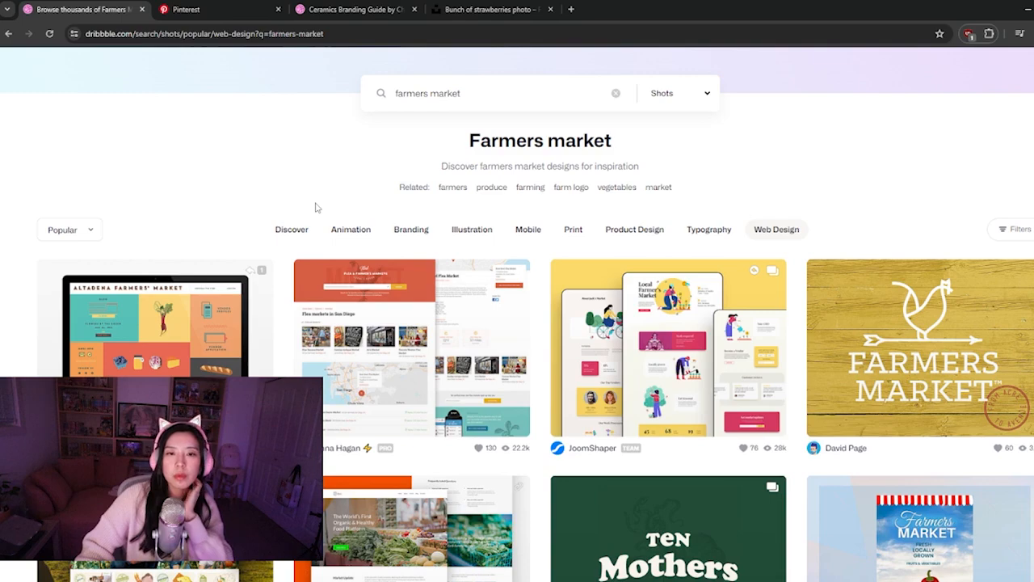
{"action": "scroll", "coordinate": [316, 206], "scroll_direction": "down", "scroll_amount": 3}
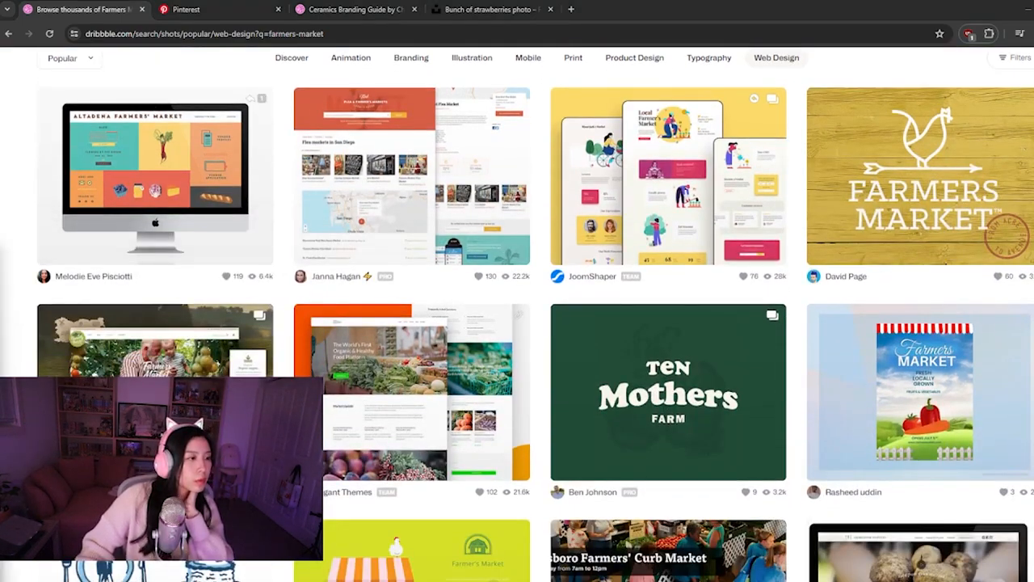
{"action": "key", "text": "super+d"}
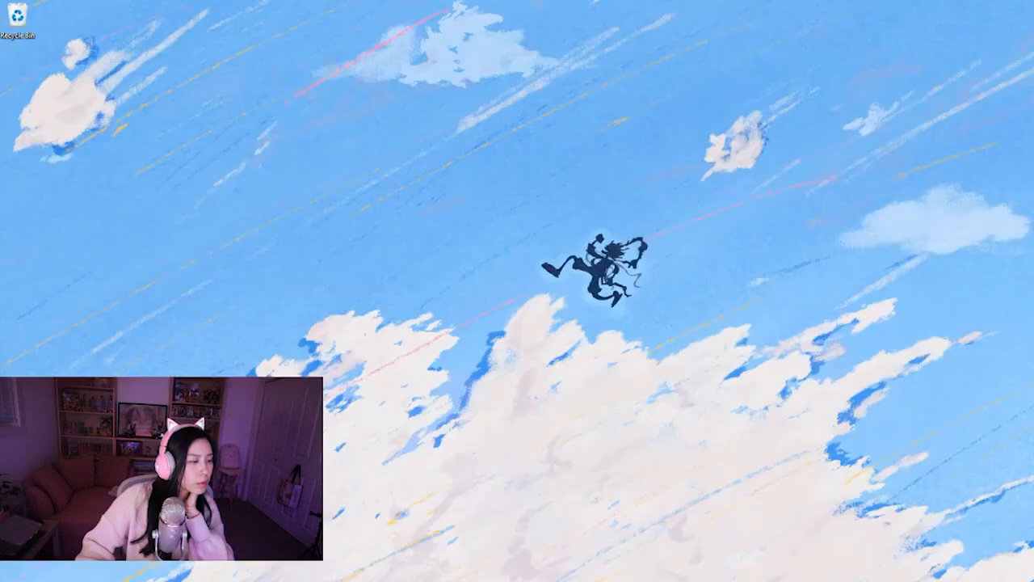
{"action": "key", "text": "super+d"}
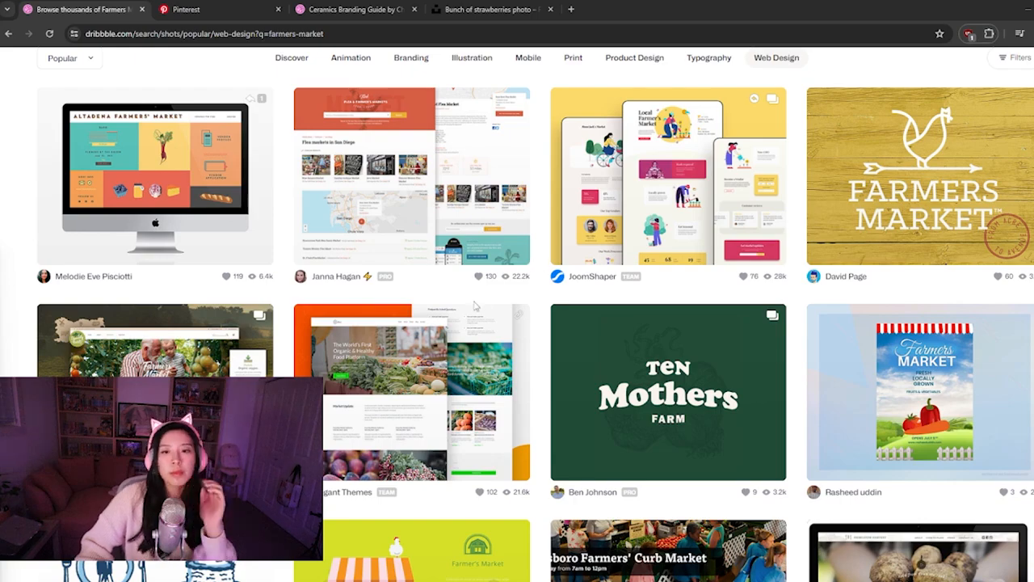
{"action": "scroll", "coordinate": [385, 358], "scroll_direction": "down", "scroll_amount": 1}
{"action": "left_click", "coordinate": [385, 359]}
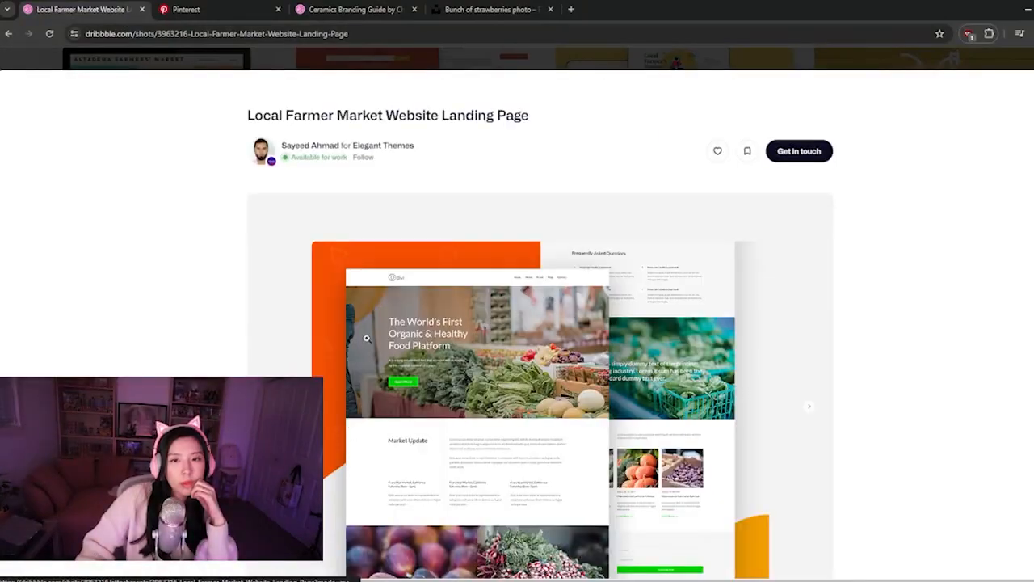
{"action": "scroll", "coordinate": [447, 279], "scroll_direction": "down", "scroll_amount": 1}
{"action": "scroll", "coordinate": [447, 278], "scroll_direction": "down", "scroll_amount": 2}
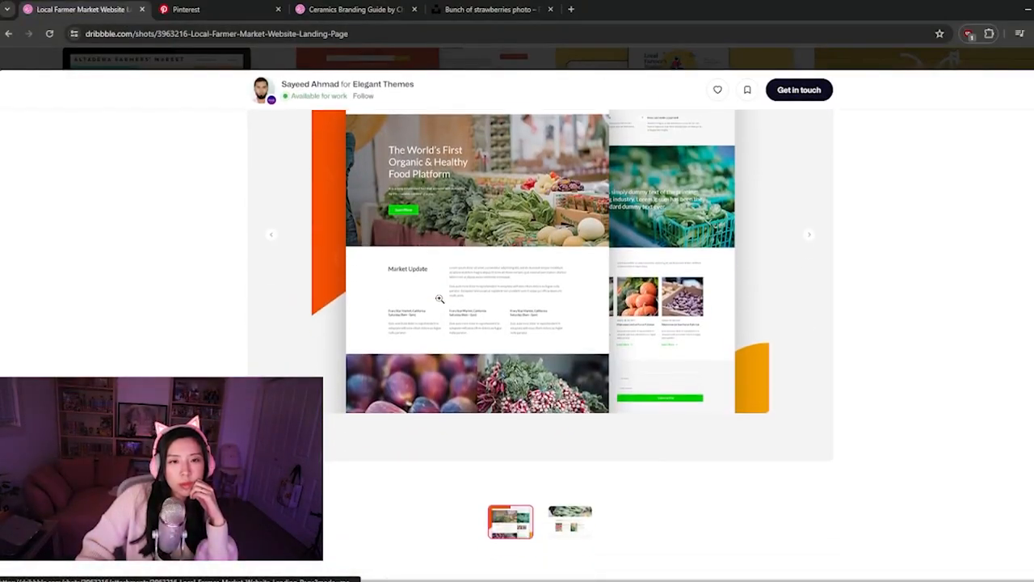
{"action": "scroll", "coordinate": [439, 298], "scroll_direction": "down", "scroll_amount": 3}
{"action": "scroll", "coordinate": [439, 299], "scroll_direction": "up", "scroll_amount": 2}
{"action": "key", "text": "Escape"}
Find and open the "Landing Page for a local organic farm" shot, study its composition and return to the results
{"action": "scroll", "coordinate": [350, 338], "scroll_direction": "down", "scroll_amount": 4}
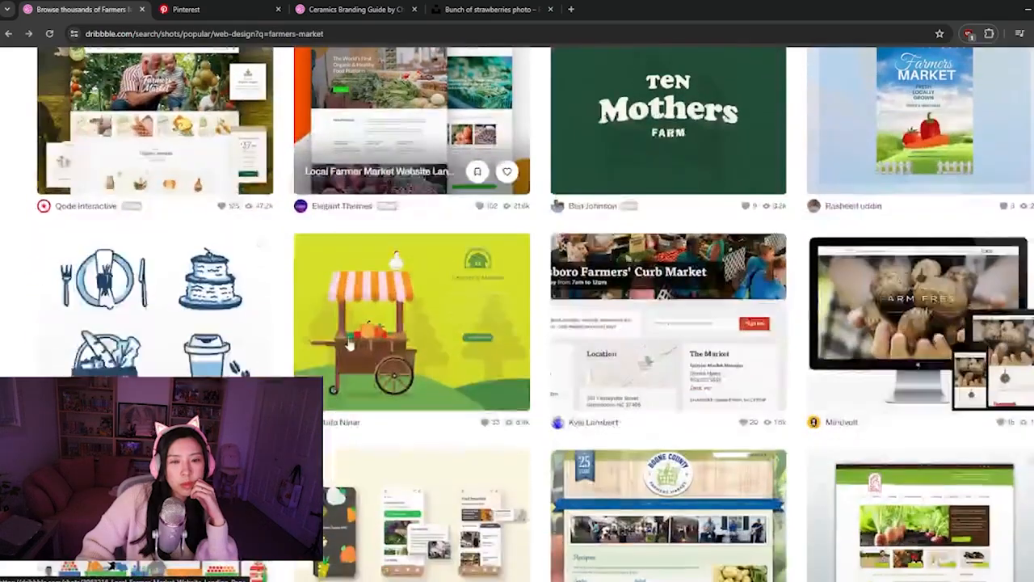
{"action": "scroll", "coordinate": [350, 338], "scroll_direction": "down", "scroll_amount": 4}
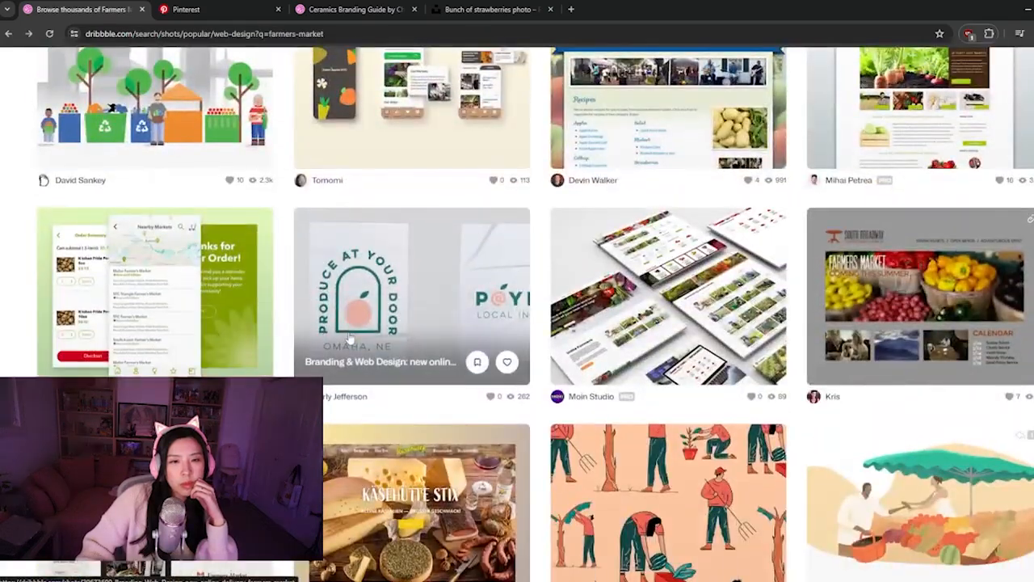
{"action": "scroll", "coordinate": [349, 337], "scroll_direction": "down", "scroll_amount": 2}
{"action": "scroll", "coordinate": [349, 338], "scroll_direction": "down", "scroll_amount": 3}
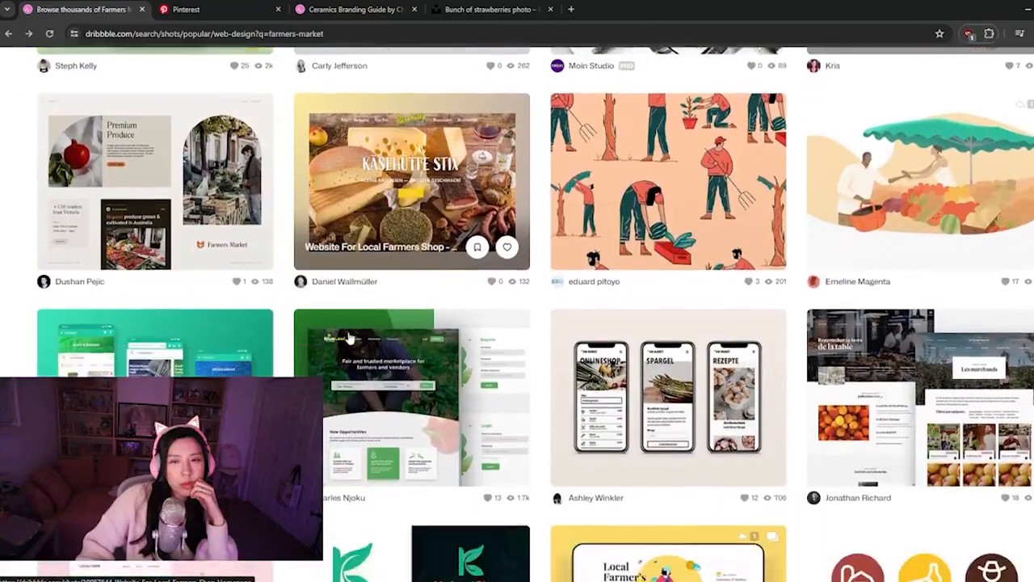
{"action": "scroll", "coordinate": [350, 338], "scroll_direction": "down", "scroll_amount": 2}
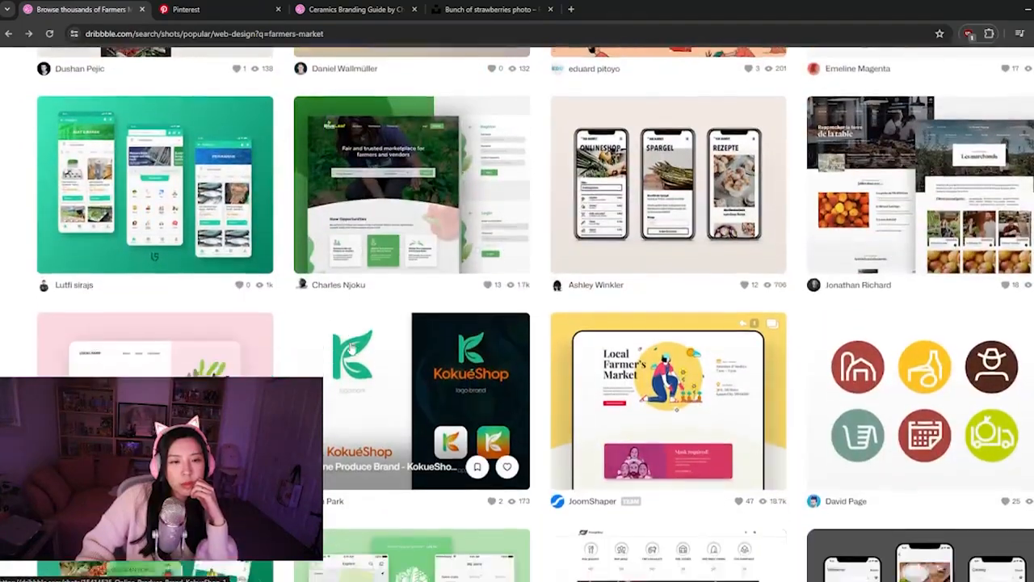
{"action": "scroll", "coordinate": [350, 346], "scroll_direction": "down", "scroll_amount": 1}
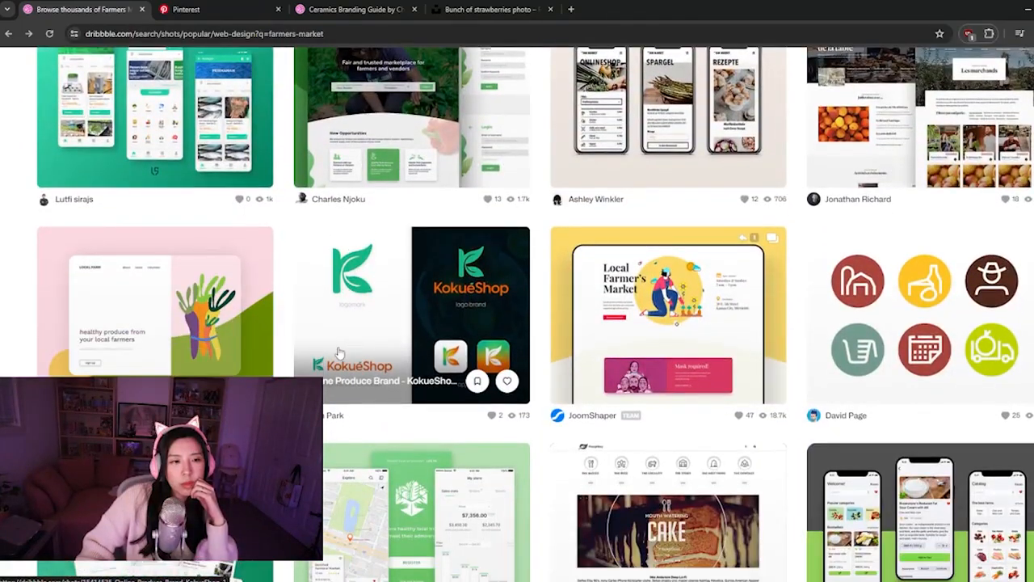
{"action": "scroll", "coordinate": [338, 353], "scroll_direction": "down", "scroll_amount": 1}
{"action": "left_click", "coordinate": [153, 259]}
{"action": "scroll", "coordinate": [495, 366], "scroll_direction": "down", "scroll_amount": 2}
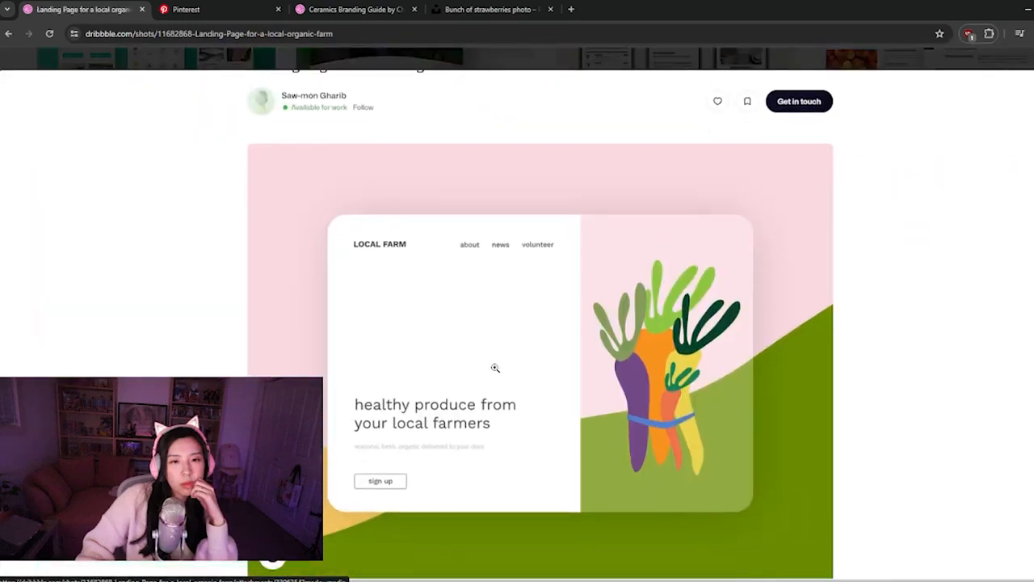
{"action": "scroll", "coordinate": [495, 368], "scroll_direction": "down", "scroll_amount": 1}
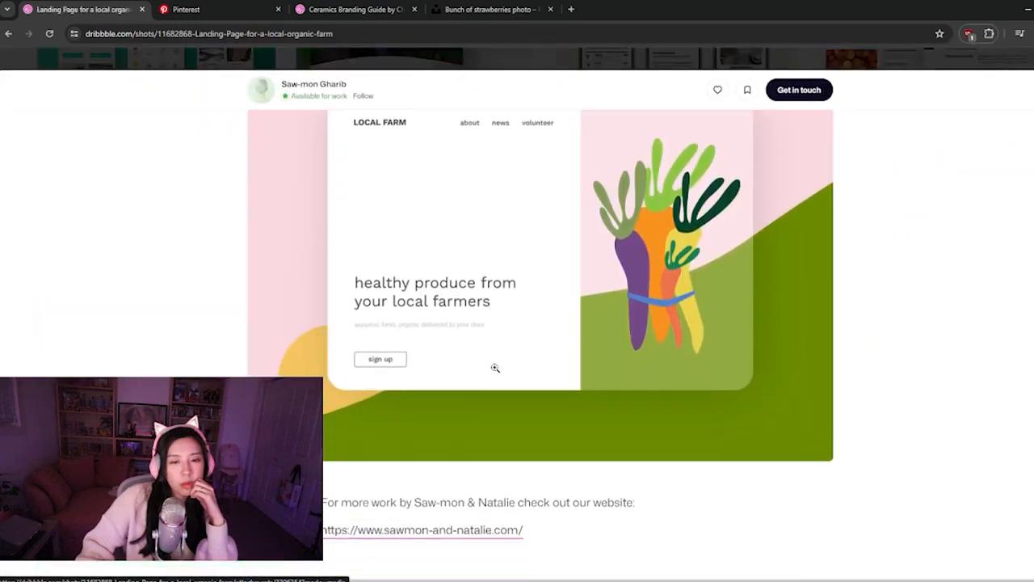
{"action": "scroll", "coordinate": [495, 368], "scroll_direction": "up", "scroll_amount": 3}
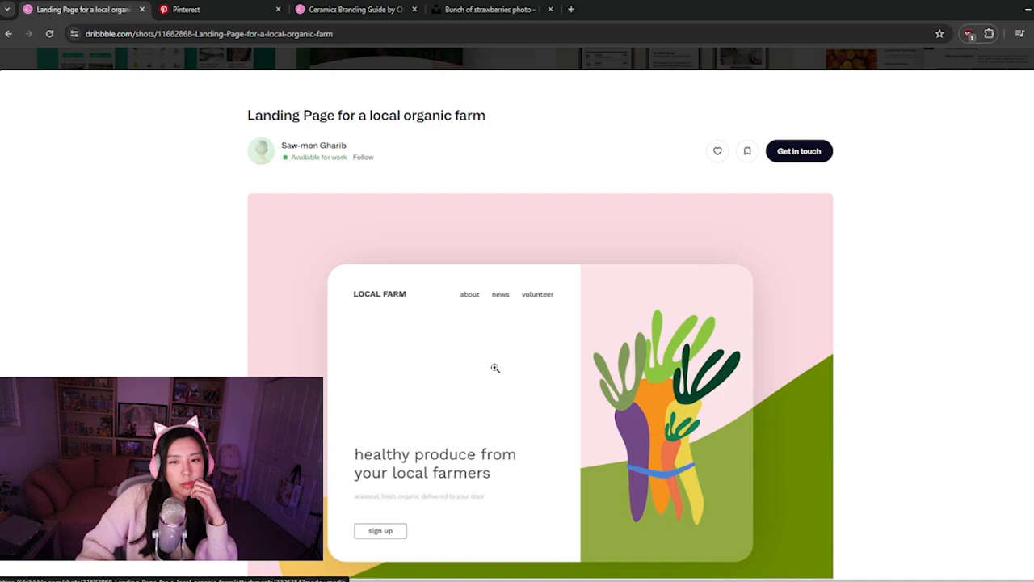
{"action": "scroll", "coordinate": [495, 368], "scroll_direction": "down", "scroll_amount": 2}
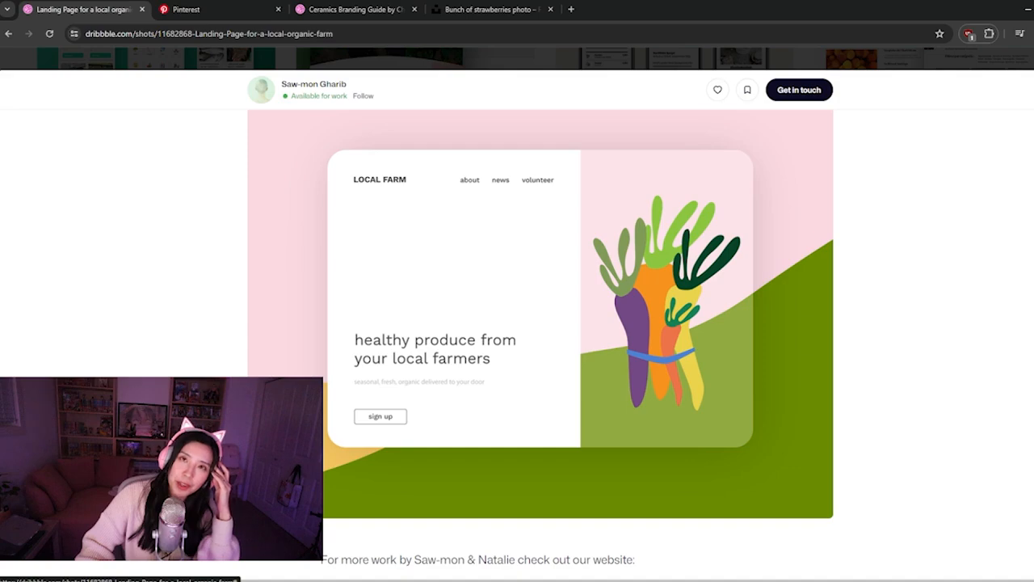
{"action": "key", "text": "alt+Left"}
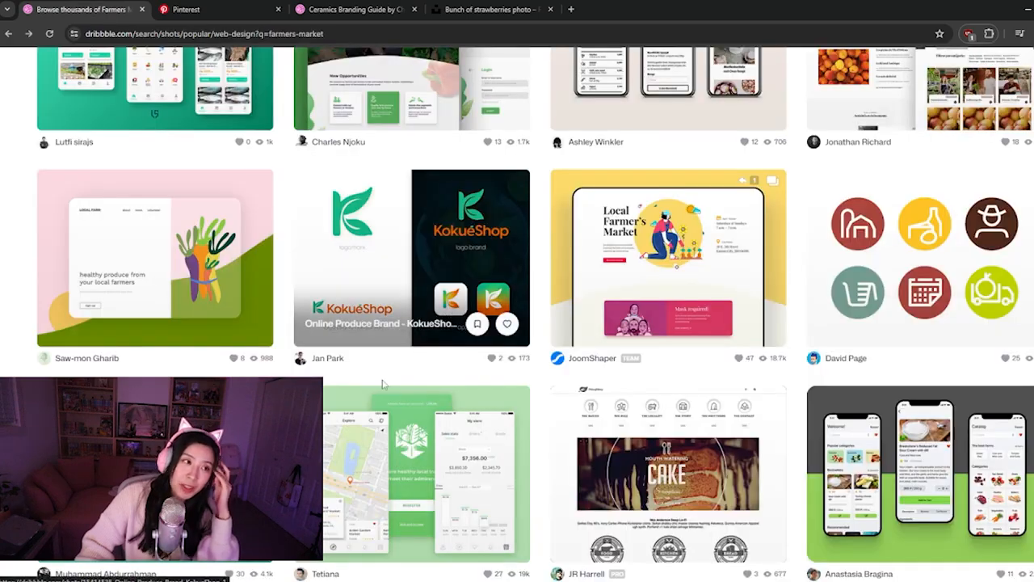
Browse the remaining farmers market web design shots for layout inspiration
{"action": "scroll", "coordinate": [474, 389], "scroll_direction": "down", "scroll_amount": 2}
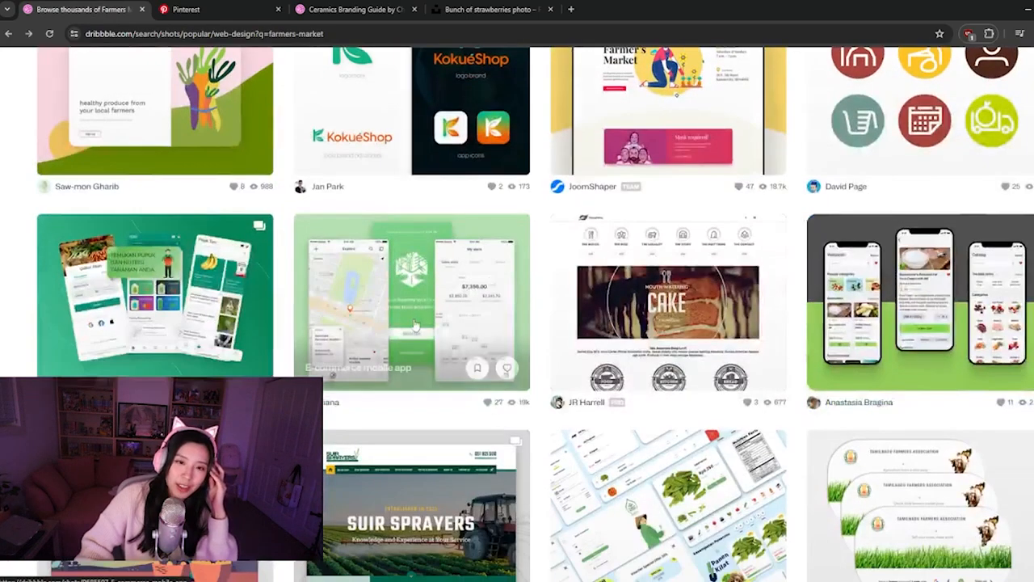
{"action": "scroll", "coordinate": [436, 311], "scroll_direction": "down", "scroll_amount": 3}
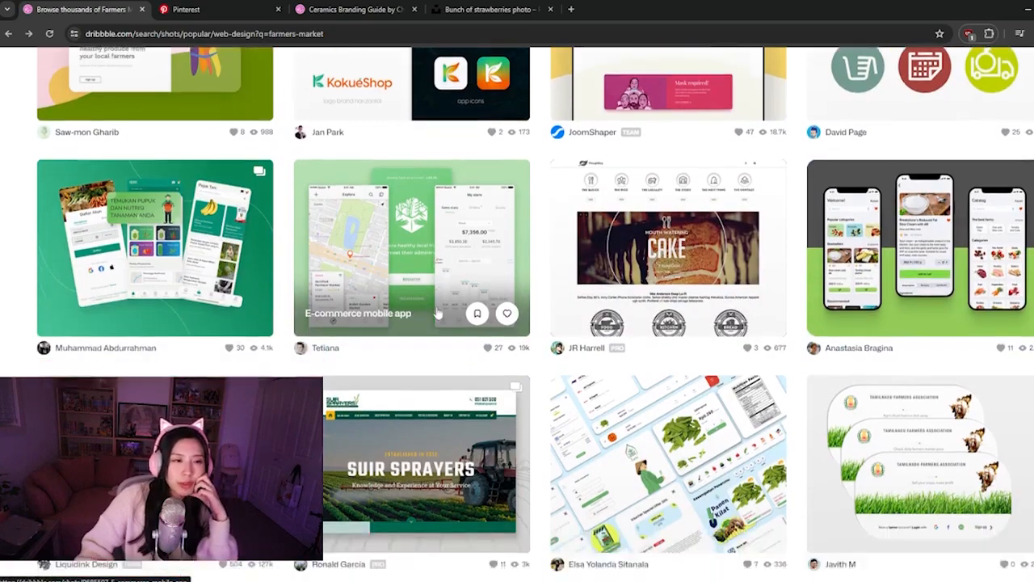
{"action": "scroll", "coordinate": [439, 311], "scroll_direction": "down", "scroll_amount": 3}
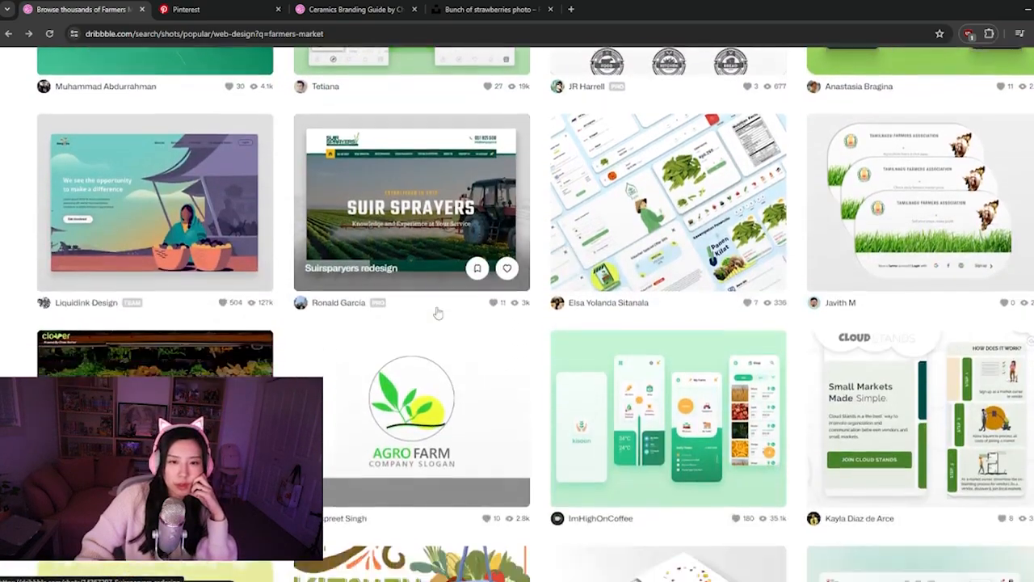
{"action": "scroll", "coordinate": [438, 312], "scroll_direction": "down", "scroll_amount": 5}
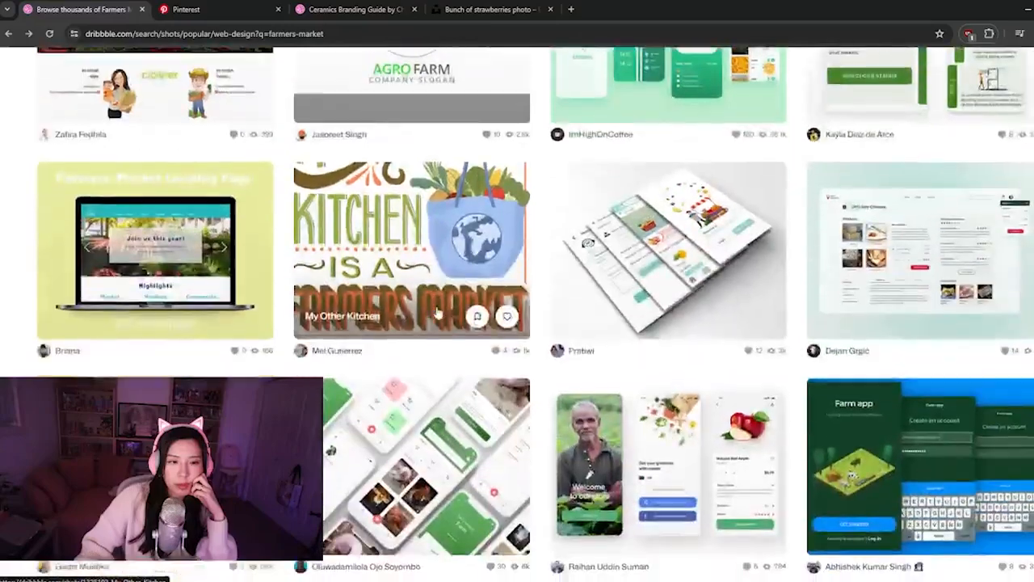
{"action": "scroll", "coordinate": [439, 311], "scroll_direction": "down", "scroll_amount": 2}
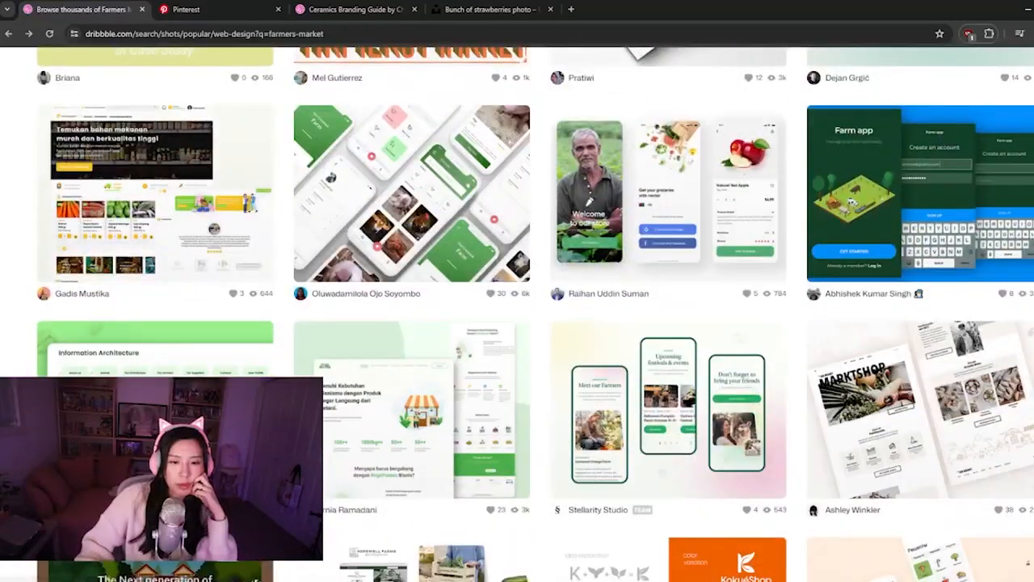
Switch back to Figma, move the Instagram and TikTok icons above the picnic title and place the white-shirt photo below it
{"action": "left_click", "coordinate": [468, 581]}
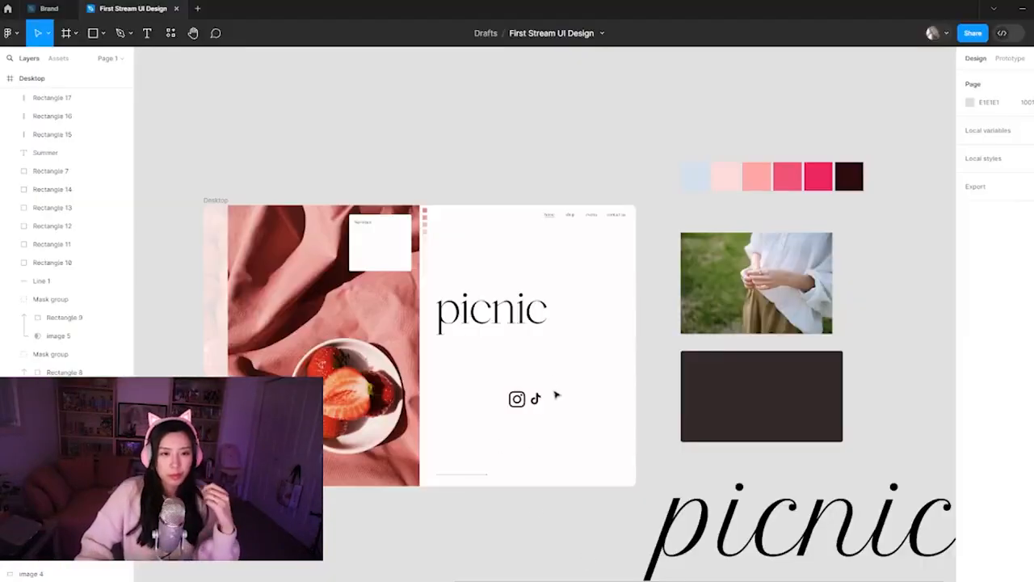
{"action": "left_click_drag", "start_coordinate": [543, 400], "coordinate": [596, 395]}
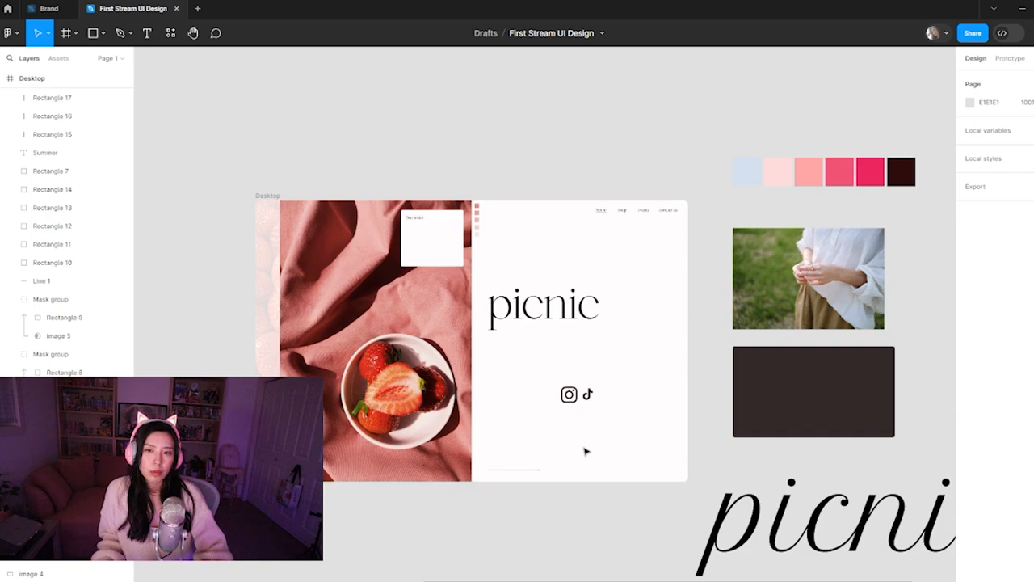
{"action": "scroll", "coordinate": [586, 452], "scroll_direction": "down", "scroll_amount": 8}
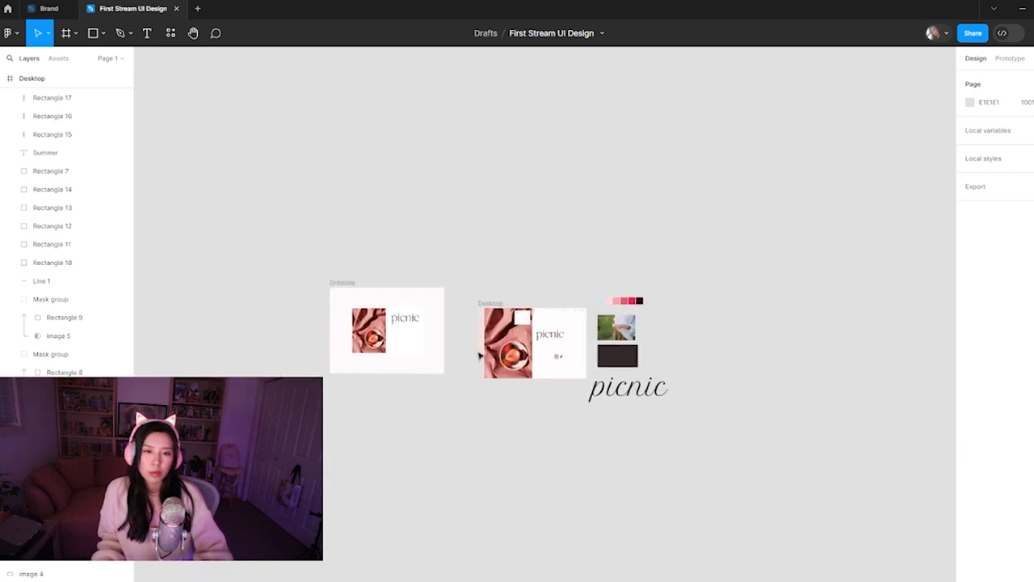
{"action": "scroll", "coordinate": [500, 347], "scroll_direction": "up", "scroll_amount": 10}
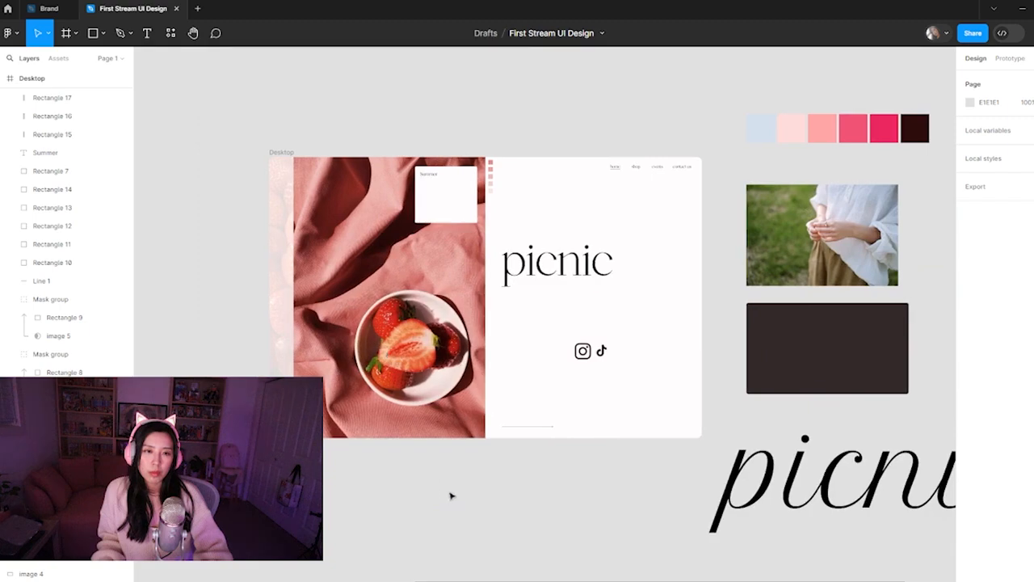
{"action": "left_click_drag", "start_coordinate": [636, 386], "coordinate": [542, 327]}
{"action": "left_click_drag", "start_coordinate": [839, 242], "coordinate": [629, 355]}
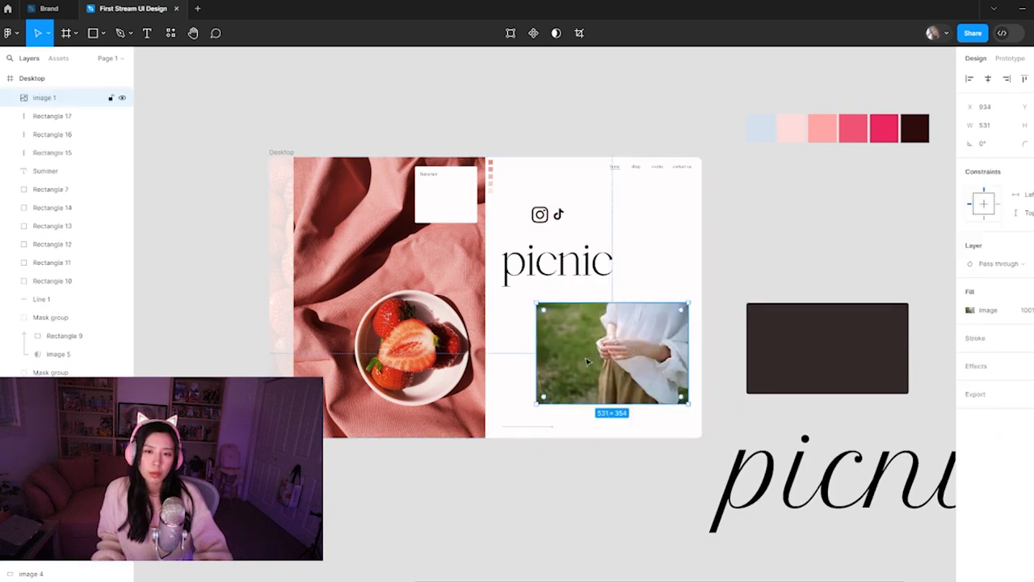
{"action": "left_click", "coordinate": [614, 417]}
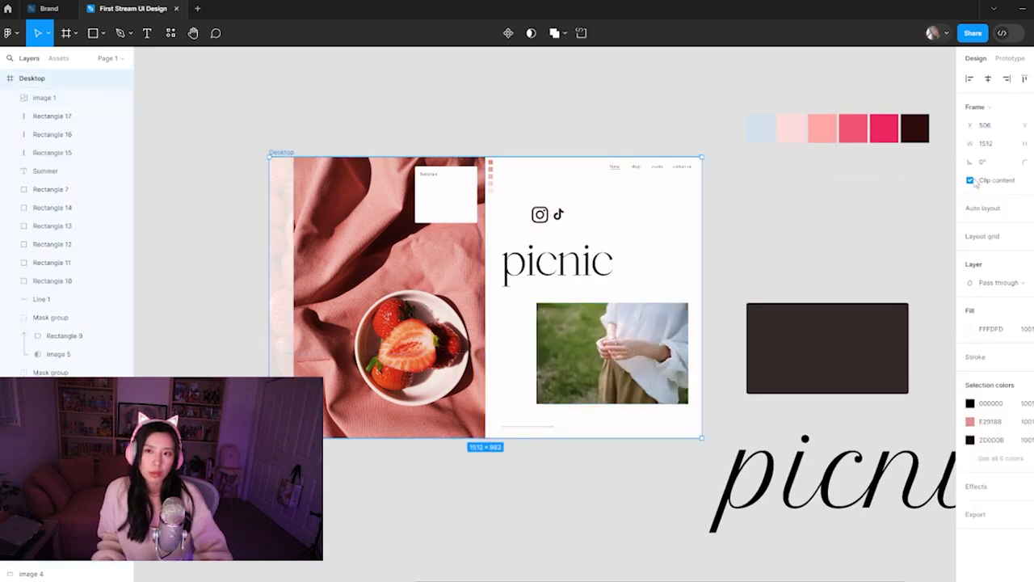
Resize the white-shirt photo to 429 × 286 and position it overlapping the landing page's lower right edge
{"action": "left_click_drag", "start_coordinate": [646, 380], "coordinate": [622, 364]}
{"action": "left_click", "coordinate": [577, 371]}
{"action": "left_click_drag", "start_coordinate": [514, 289], "coordinate": [538, 306]}
{"action": "left_click_drag", "start_coordinate": [566, 368], "coordinate": [585, 379]}
Round the white-shirt photo's corners with a radius of 5
{"action": "left_click", "coordinate": [1027, 144]}
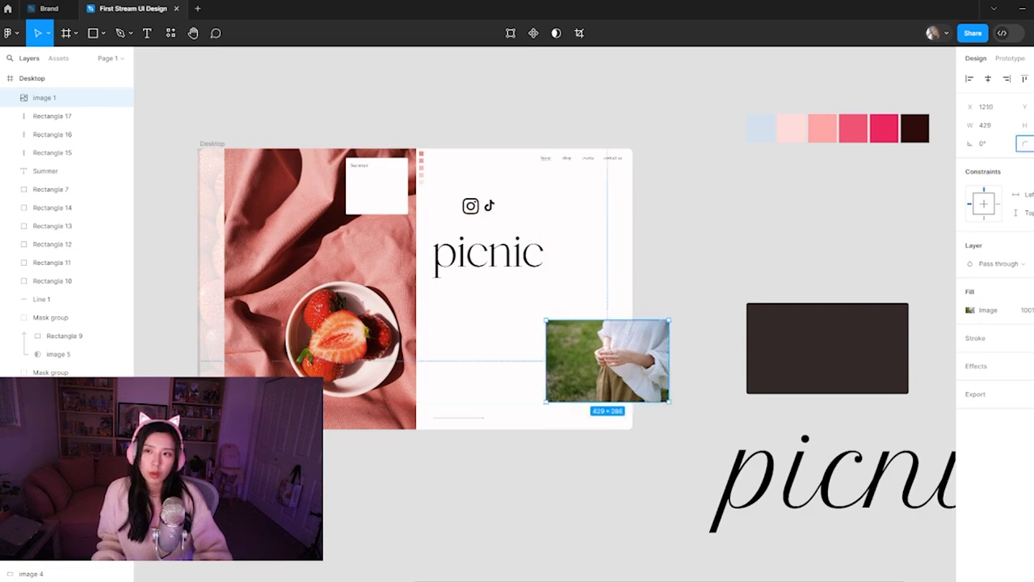
{"action": "type", "text": "5"}
{"action": "key", "text": "Return"}
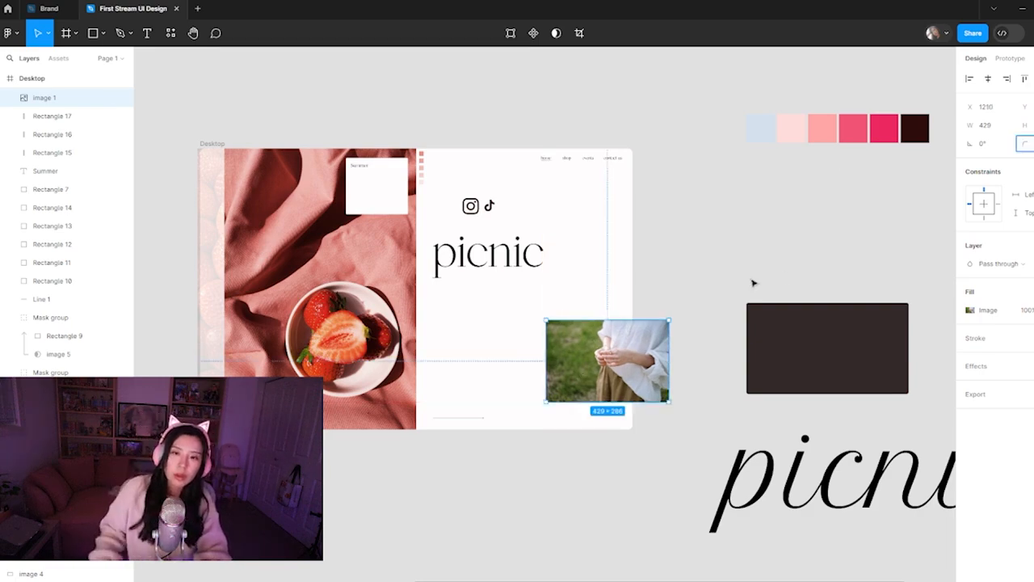
Move the dark rectangle onto the landing page and layer it behind the white-shirt photo
{"action": "left_click_drag", "start_coordinate": [831, 386], "coordinate": [531, 358]}
{"action": "key", "text": "bracketleft"}
{"action": "left_click", "coordinate": [716, 314]}
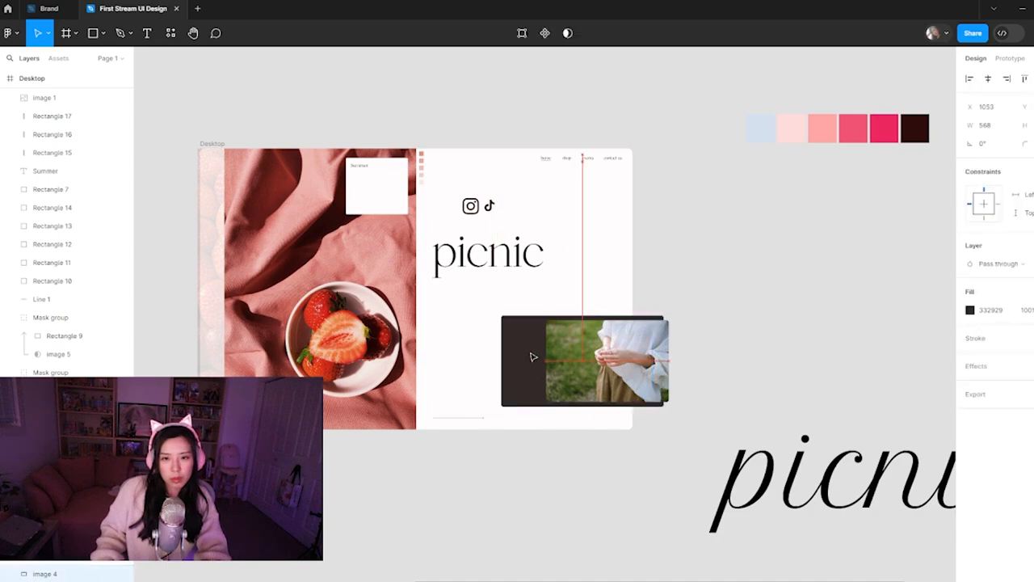
{"action": "left_click", "coordinate": [757, 262]}
Switch to Unsplash in the browser, close the open strawberry photo, search for "farmers market" and look over the photos
{"action": "mouse_move", "coordinate": [497, 579]}
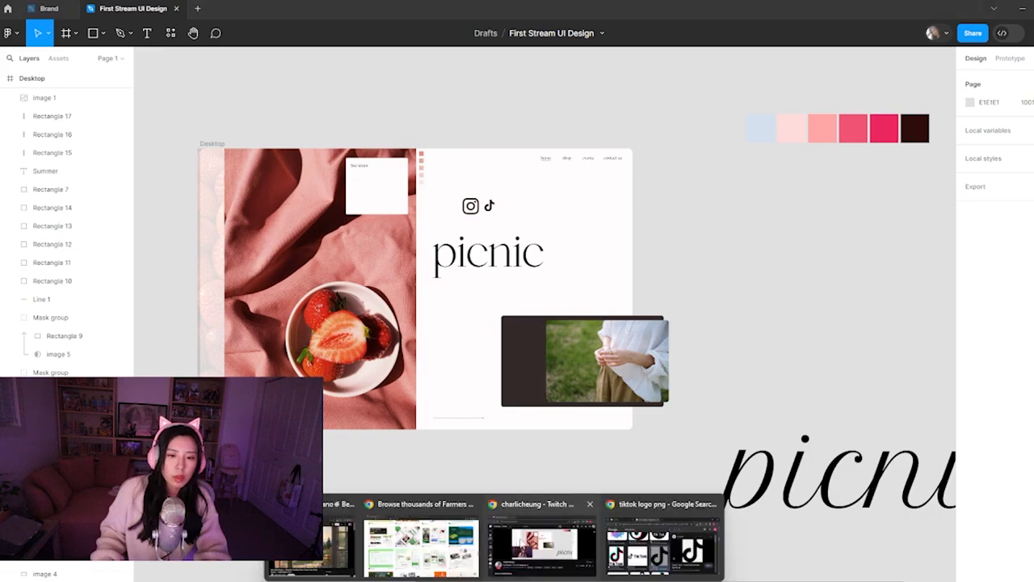
{"action": "left_click", "coordinate": [420, 530]}
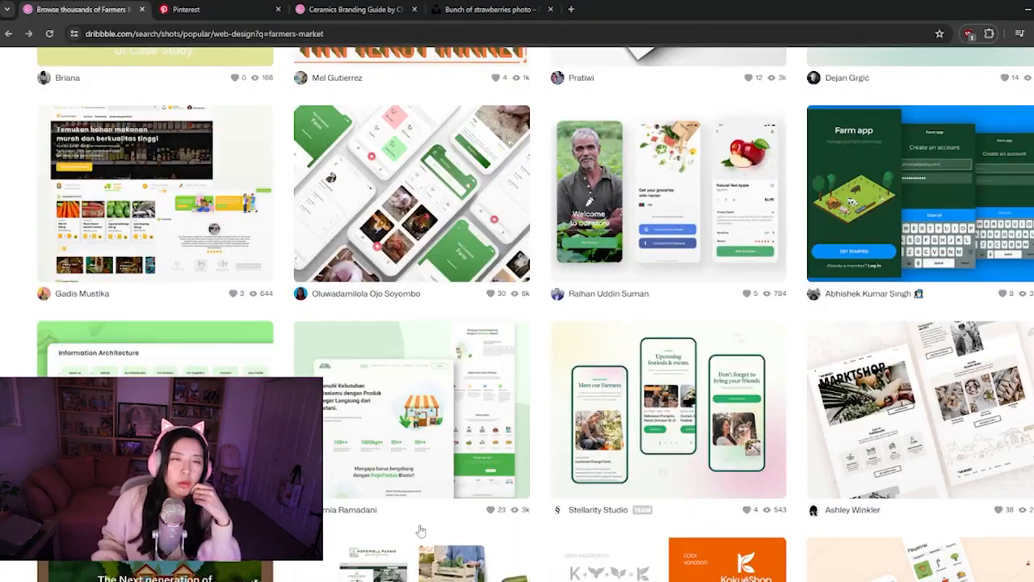
{"action": "left_click", "coordinate": [484, 9]}
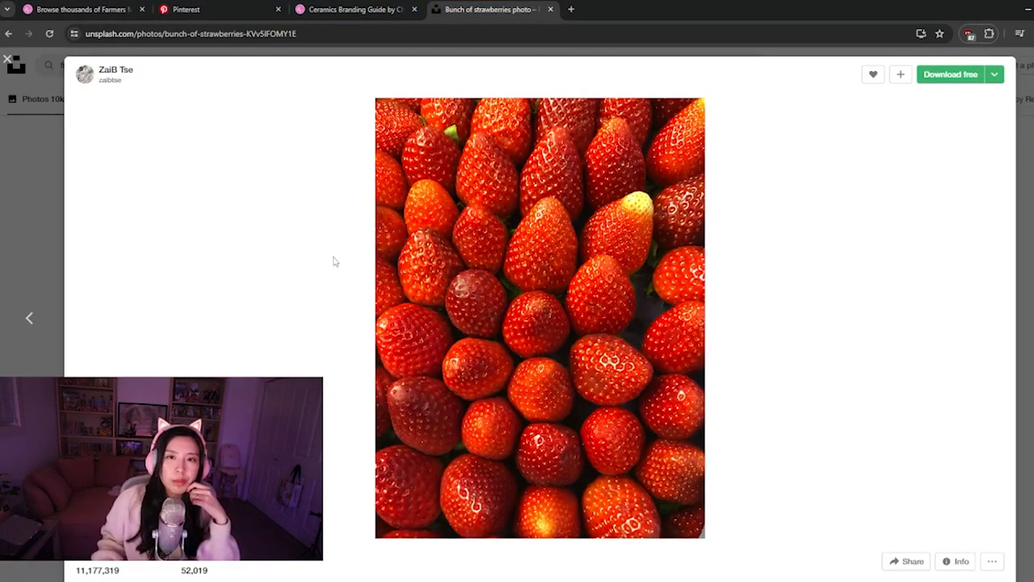
{"action": "left_click", "coordinate": [7, 60]}
{"action": "scroll", "coordinate": [356, 263], "scroll_direction": "up", "scroll_amount": 6}
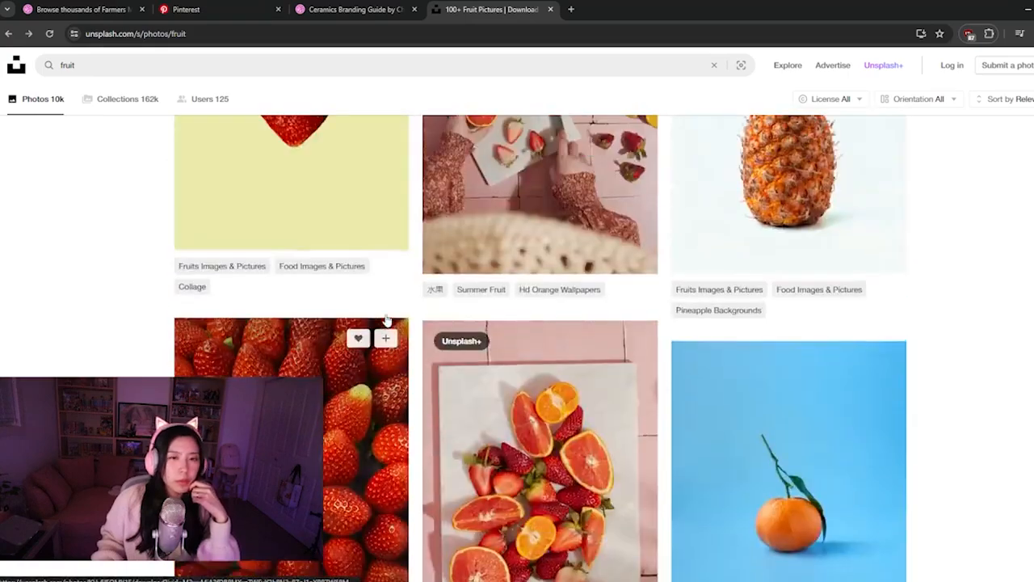
{"action": "triple_click", "coordinate": [376, 65]}
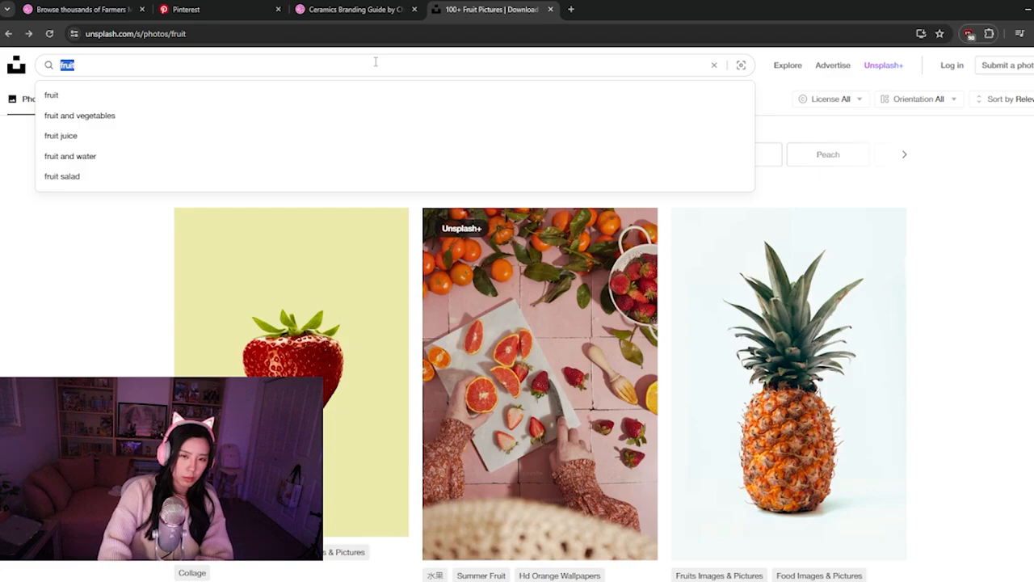
{"action": "type", "text": "farmer"}
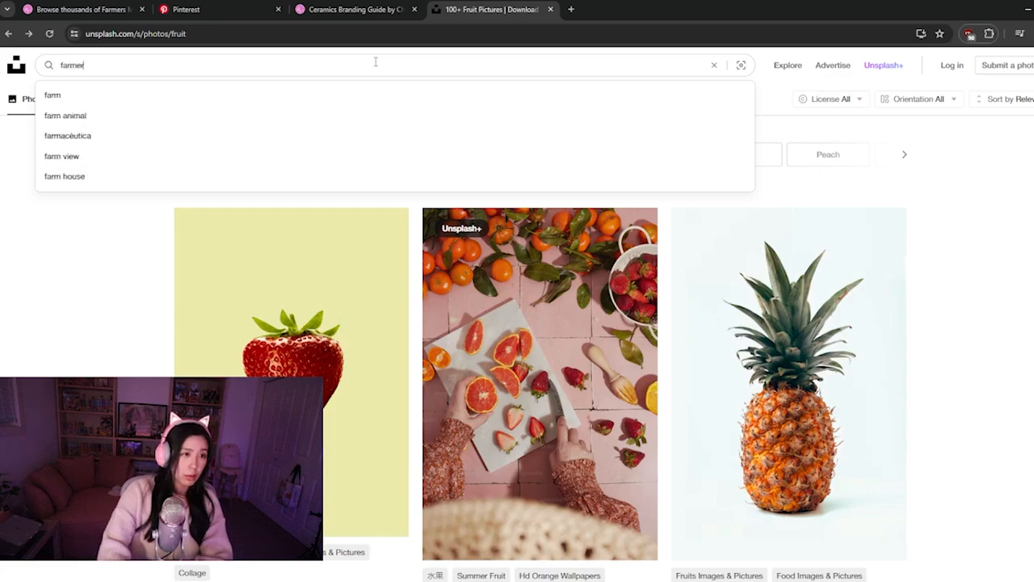
{"action": "type", "text": "s market"}
{"action": "key", "text": "Return"}
{"action": "scroll", "coordinate": [505, 356], "scroll_direction": "down", "scroll_amount": 5}
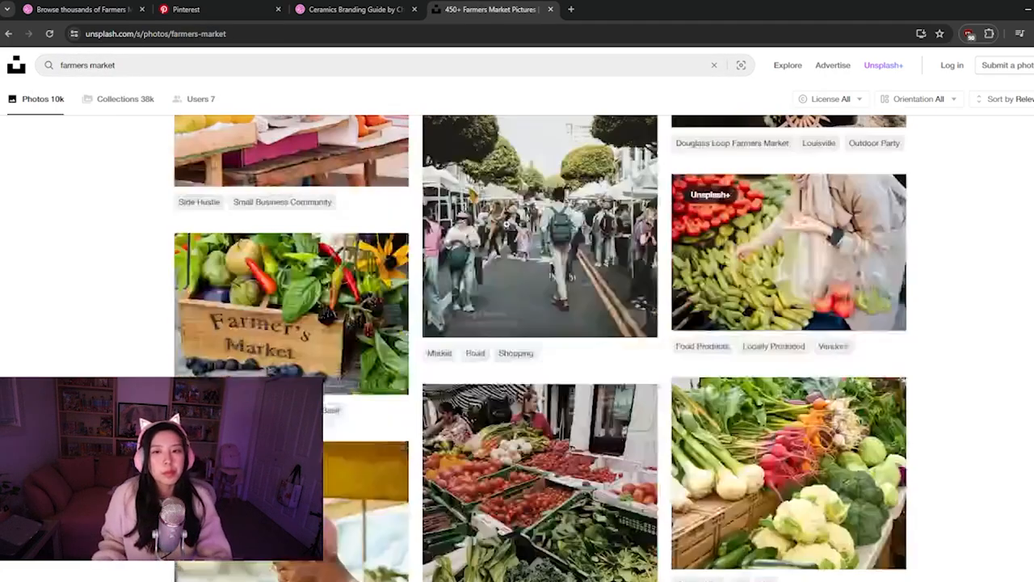
{"action": "scroll", "coordinate": [506, 356], "scroll_direction": "up", "scroll_amount": 5}
Search Unsplash for "minimalist nature" and skim the resulting photos
{"action": "triple_click", "coordinate": [160, 66]}
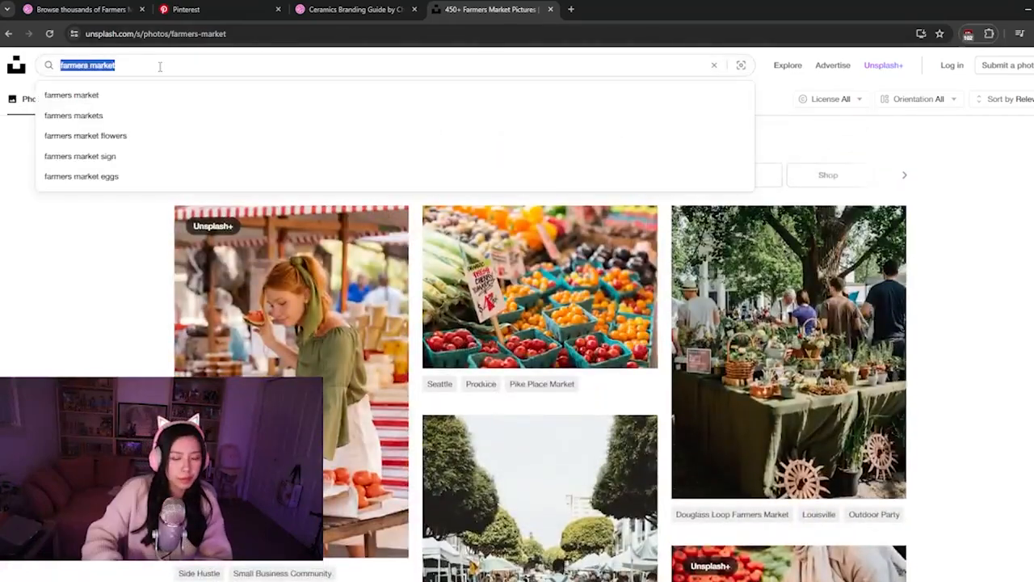
{"action": "type", "text": "minimalist nature"}
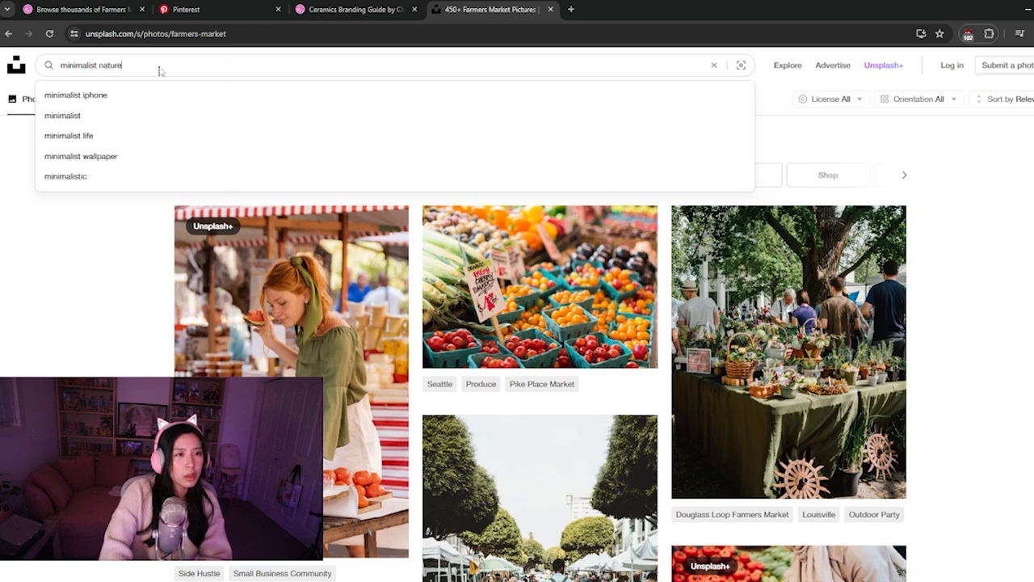
{"action": "key", "text": "Return"}
{"action": "scroll", "coordinate": [503, 319], "scroll_direction": "down", "scroll_amount": 7}
{"action": "scroll", "coordinate": [503, 318], "scroll_direction": "down", "scroll_amount": 10}
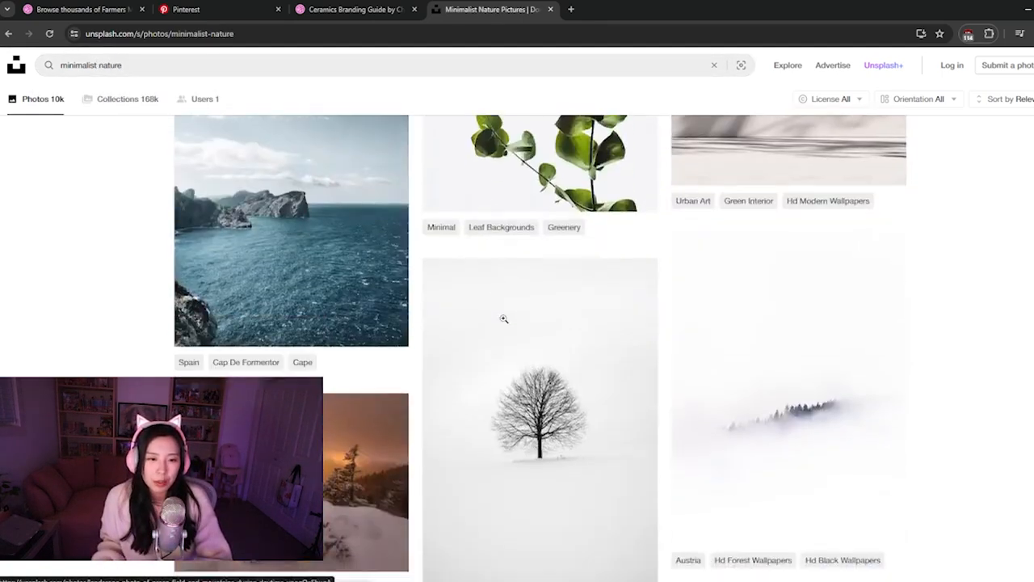
{"action": "scroll", "coordinate": [492, 346], "scroll_direction": "up", "scroll_amount": 2}
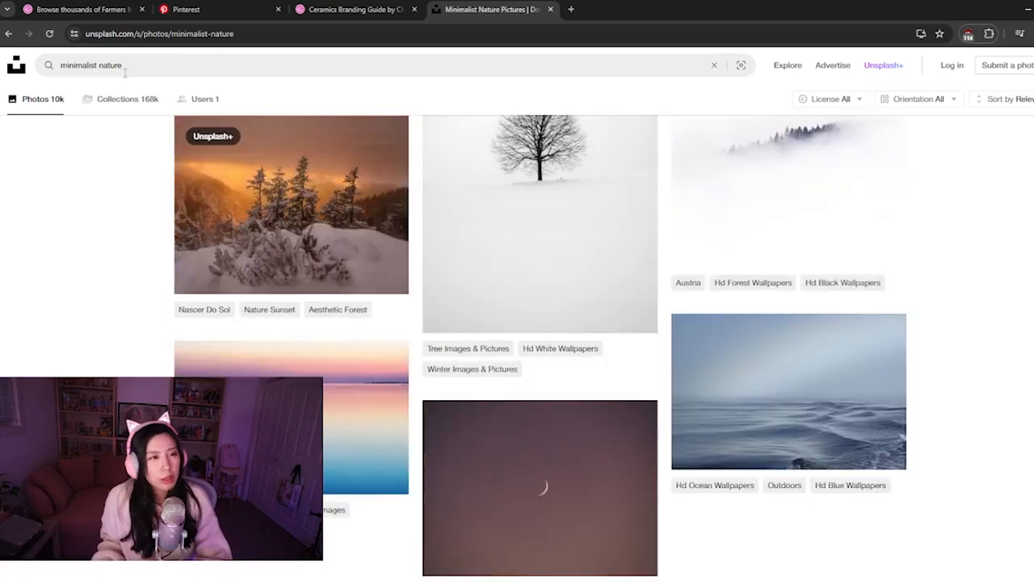
Narrow the photo search to "minimalist nature grass"
{"action": "left_click", "coordinate": [277, 66]}
{"action": "type", "text": "grass"}
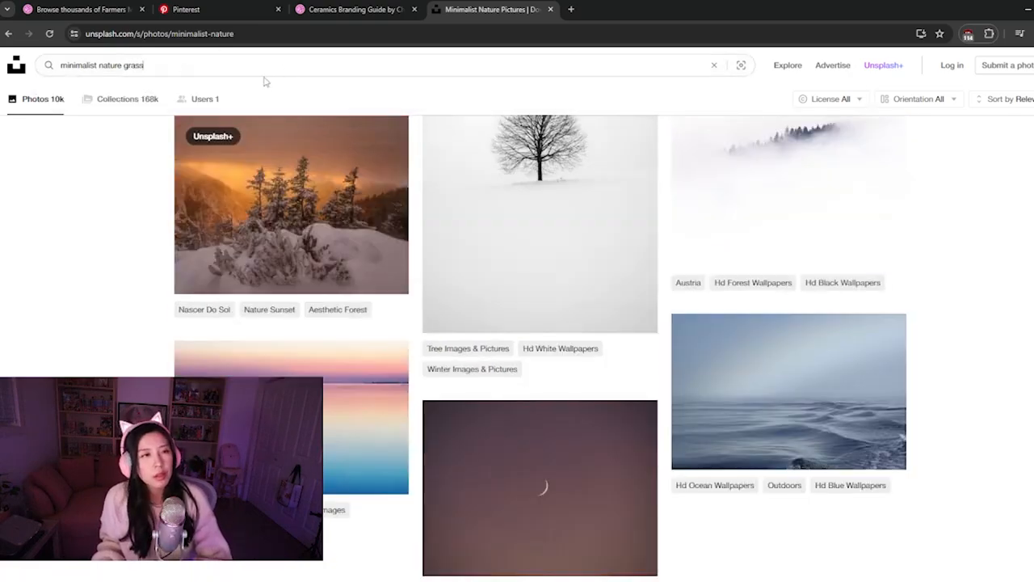
{"action": "key", "text": "Return"}
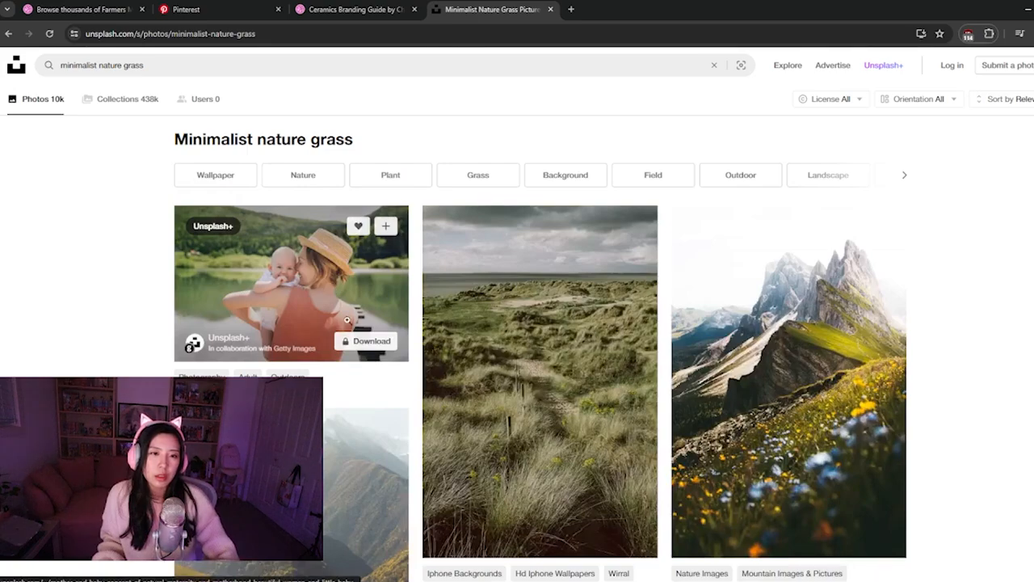
Extend the search to "minimalist nature grass linen" and look through the photos
{"action": "left_click", "coordinate": [286, 64]}
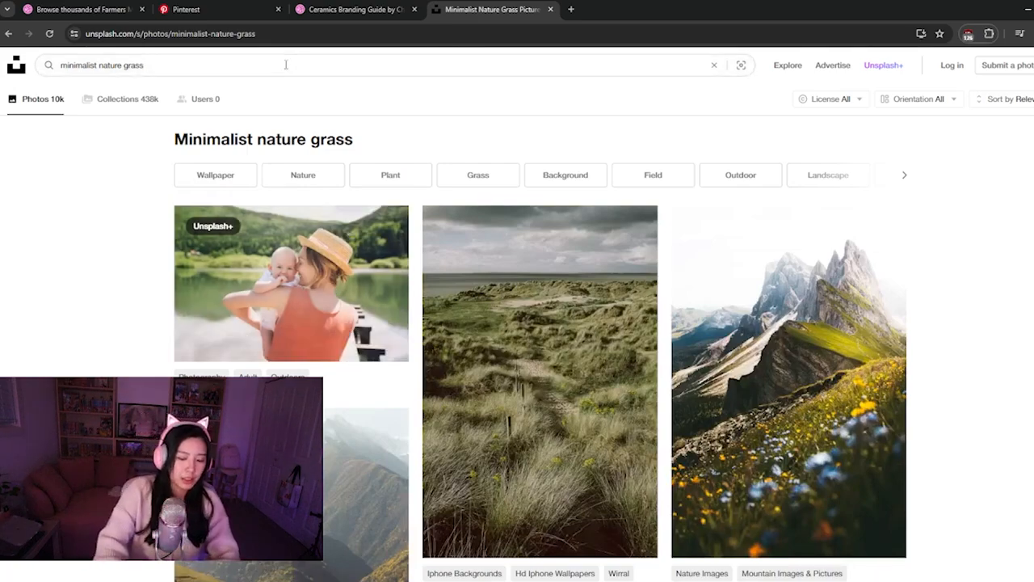
{"action": "key", "text": "Return"}
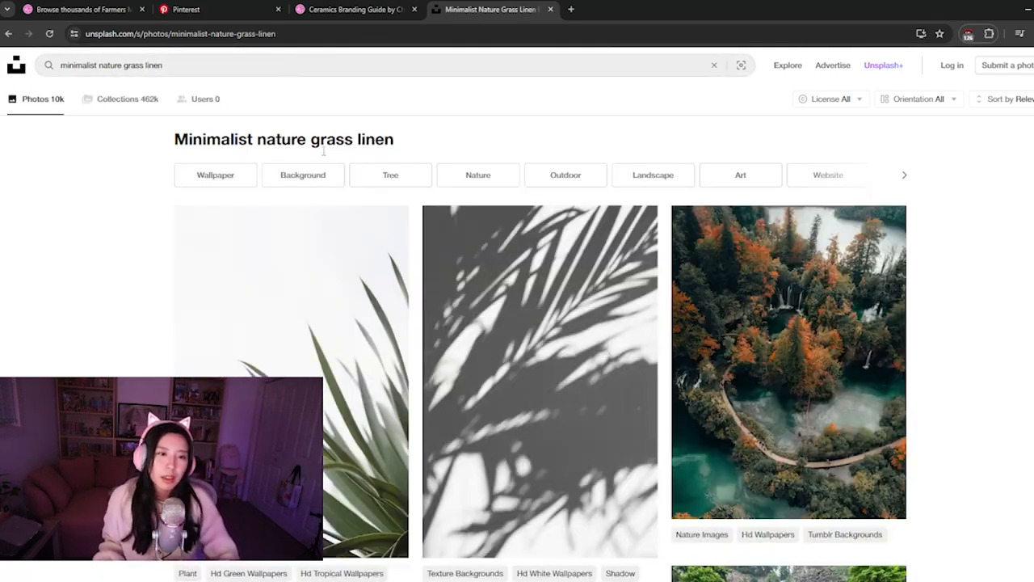
{"action": "scroll", "coordinate": [292, 284], "scroll_direction": "down", "scroll_amount": 5}
{"action": "scroll", "coordinate": [293, 284], "scroll_direction": "down", "scroll_amount": 15}
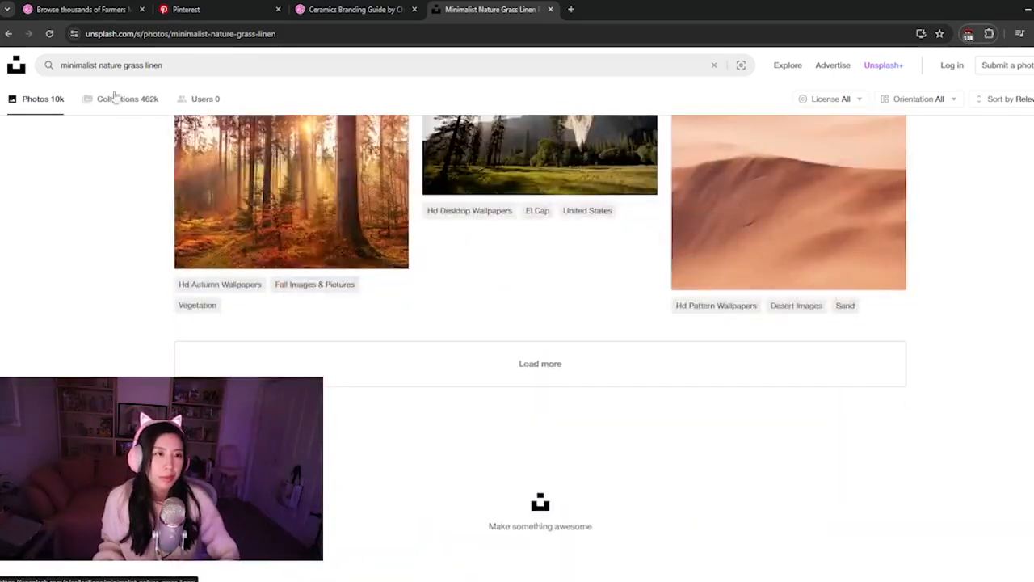
Shorten the search to "nature grass linen" and browse the photos for a suitable picnic image
{"action": "left_click_drag", "start_coordinate": [97, 65], "coordinate": [57, 68]}
{"action": "key", "text": "BackSpace"}
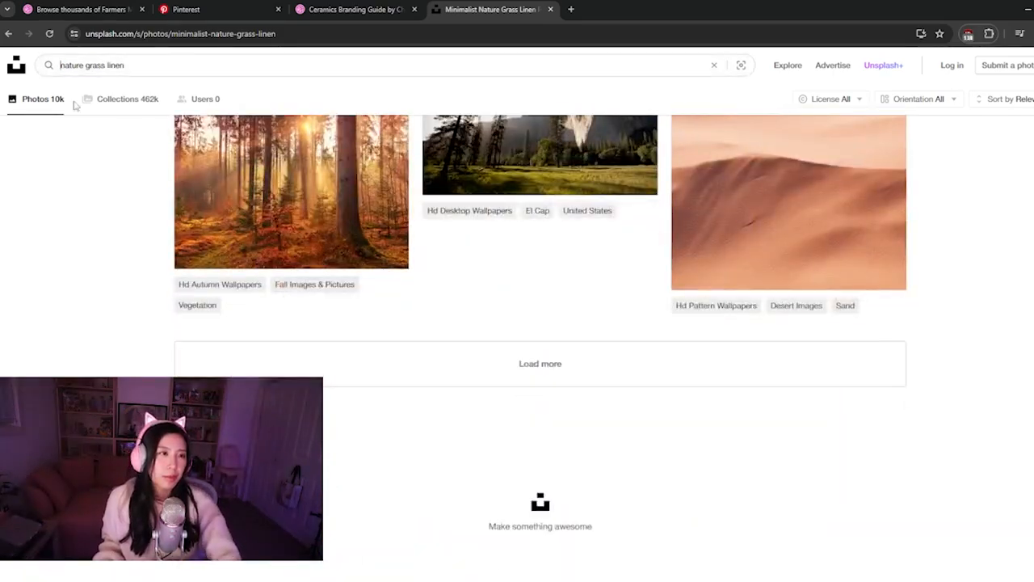
{"action": "key", "text": "Return"}
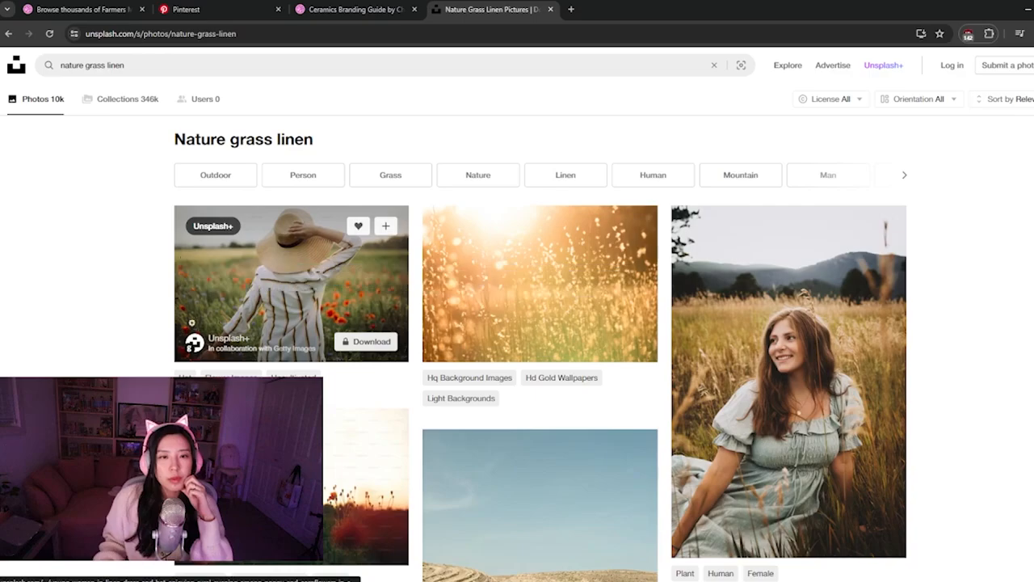
{"action": "scroll", "coordinate": [121, 273], "scroll_direction": "down", "scroll_amount": 3}
{"action": "scroll", "coordinate": [121, 273], "scroll_direction": "down", "scroll_amount": 10}
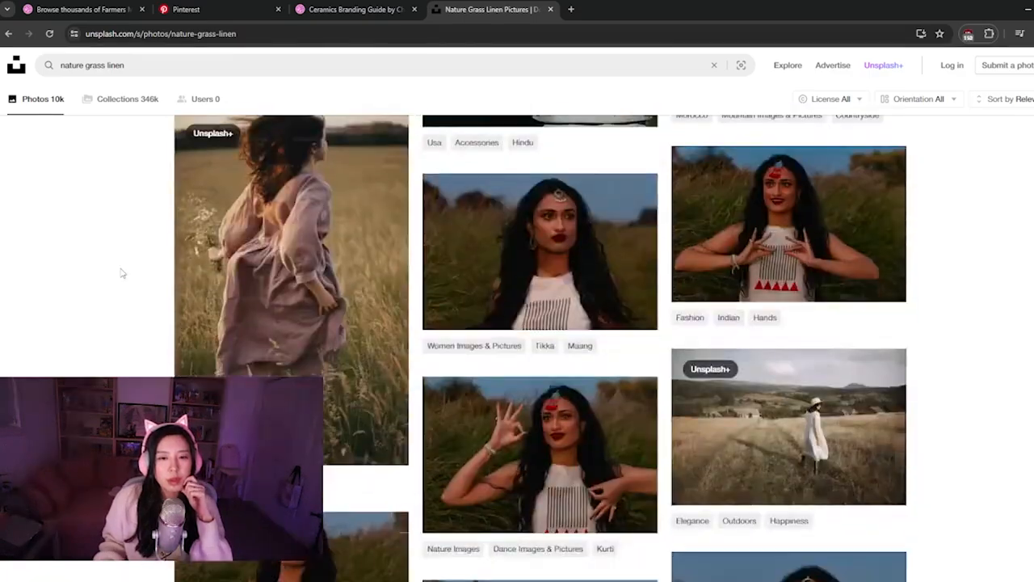
{"action": "scroll", "coordinate": [121, 273], "scroll_direction": "down", "scroll_amount": 10}
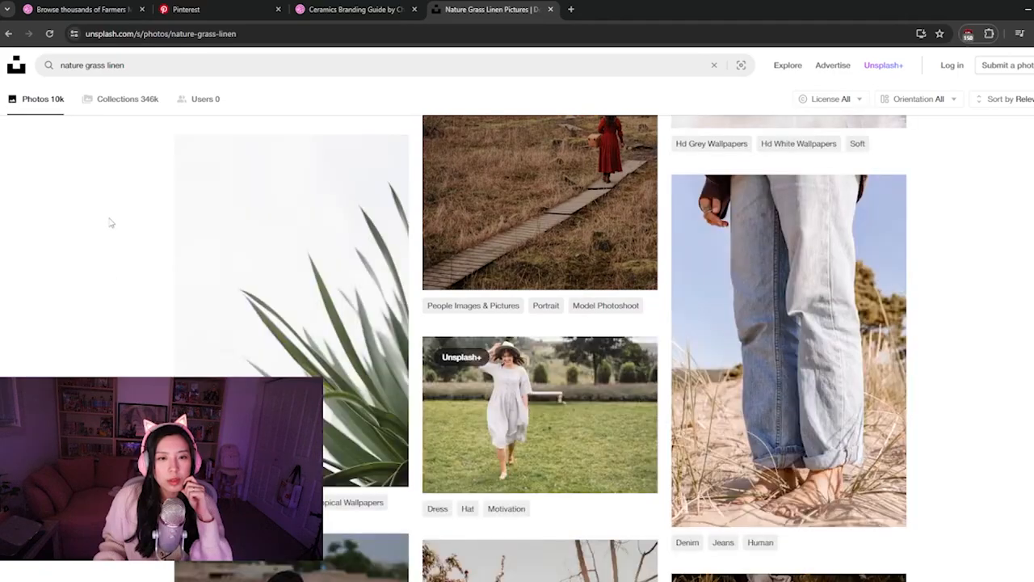
{"action": "scroll", "coordinate": [111, 223], "scroll_direction": "down", "scroll_amount": 10}
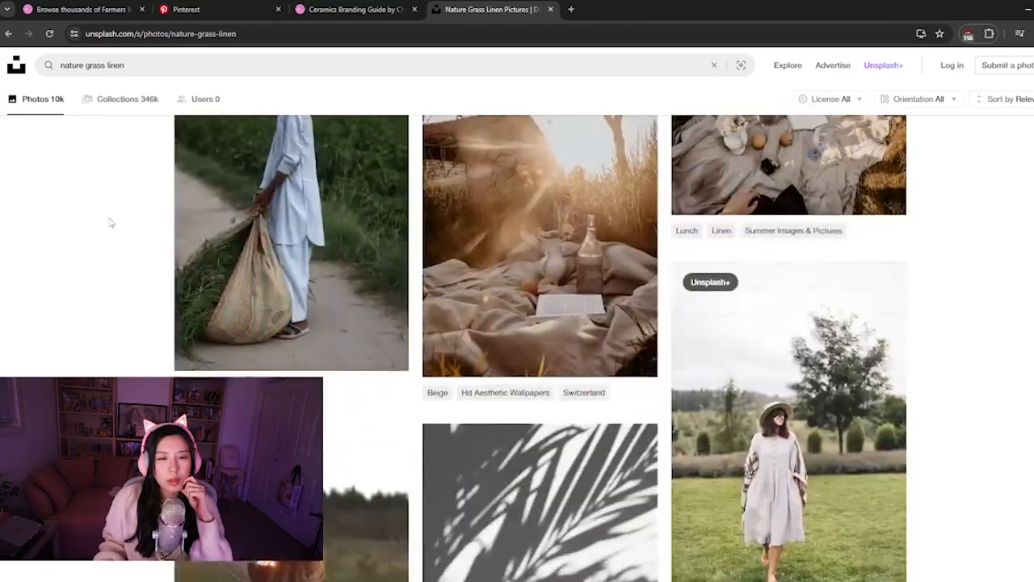
{"action": "scroll", "coordinate": [111, 223], "scroll_direction": "down", "scroll_amount": 3}
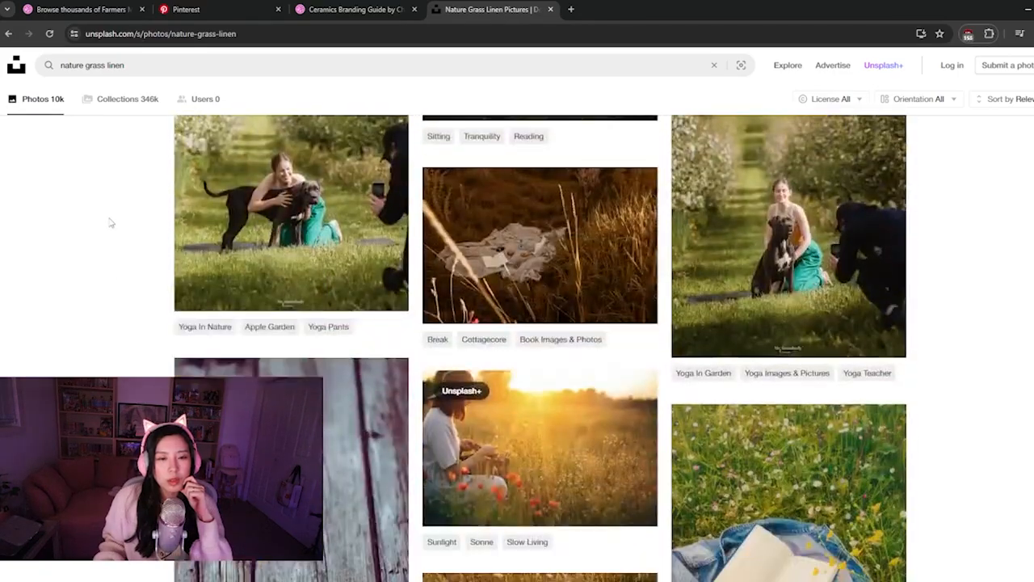
{"action": "scroll", "coordinate": [110, 223], "scroll_direction": "down", "scroll_amount": 3}
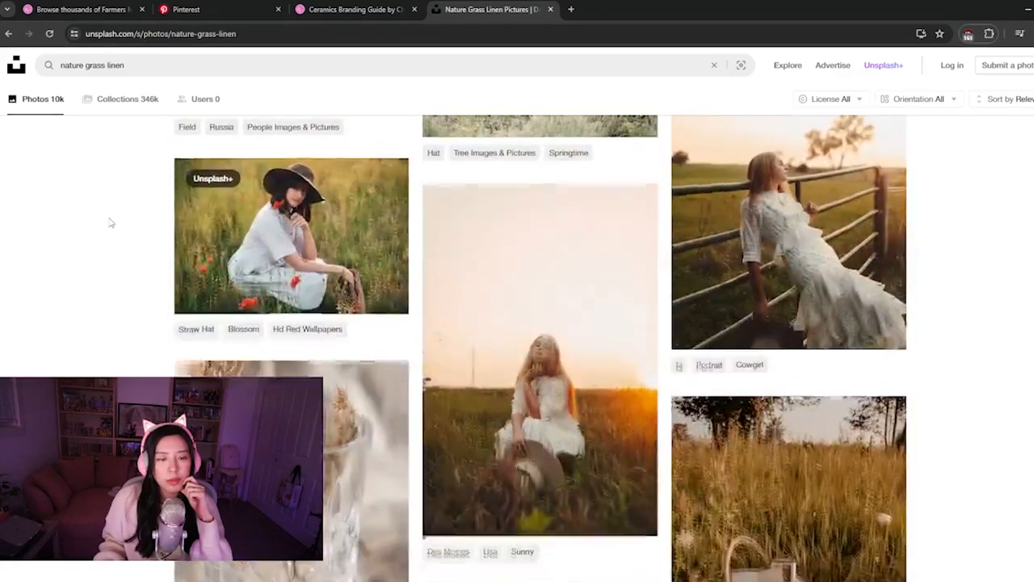
Open the photo of the woman in a linen dress among poppies, review its related images and close it
{"action": "left_click", "coordinate": [187, 247]}
{"action": "scroll", "coordinate": [169, 255], "scroll_direction": "down", "scroll_amount": 4}
{"action": "scroll", "coordinate": [170, 255], "scroll_direction": "down", "scroll_amount": 6}
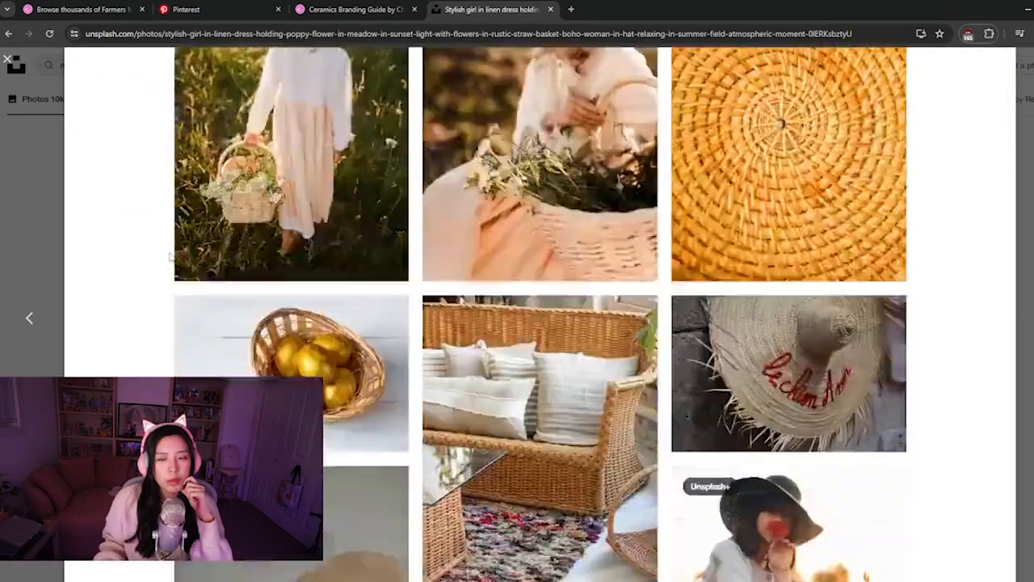
{"action": "scroll", "coordinate": [170, 257], "scroll_direction": "down", "scroll_amount": 6}
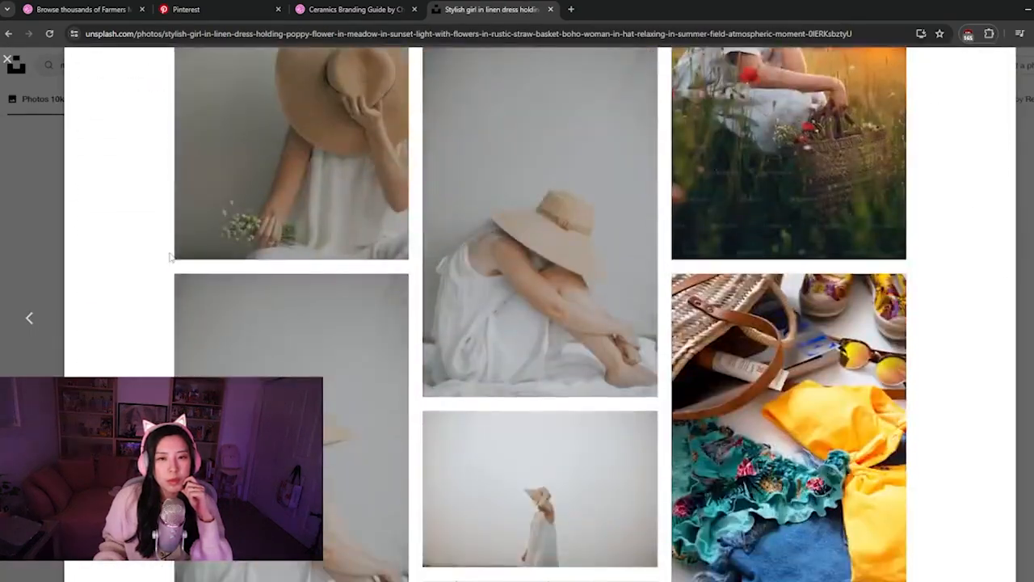
{"action": "scroll", "coordinate": [170, 257], "scroll_direction": "down", "scroll_amount": 10}
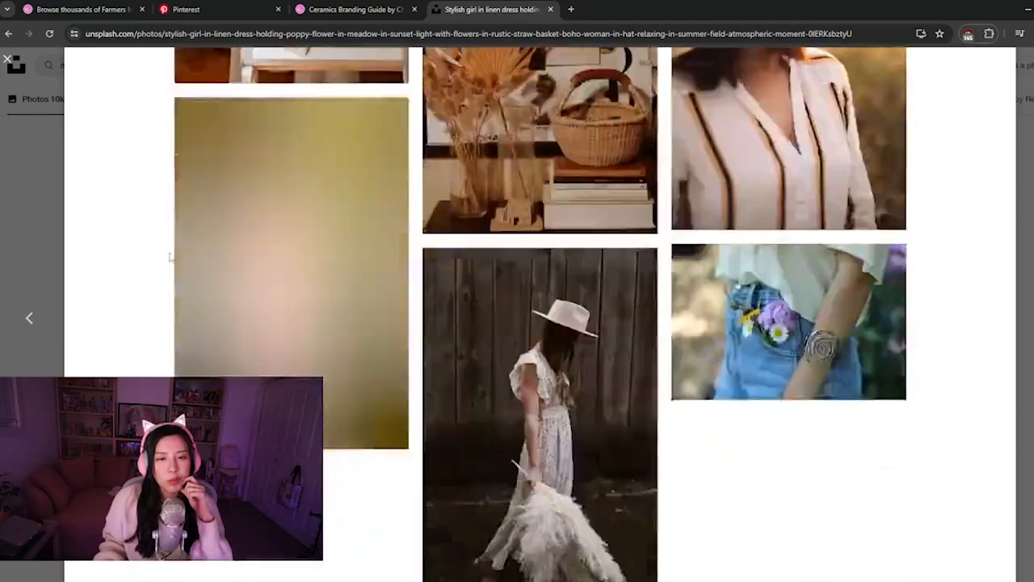
{"action": "scroll", "coordinate": [170, 257], "scroll_direction": "down", "scroll_amount": 3}
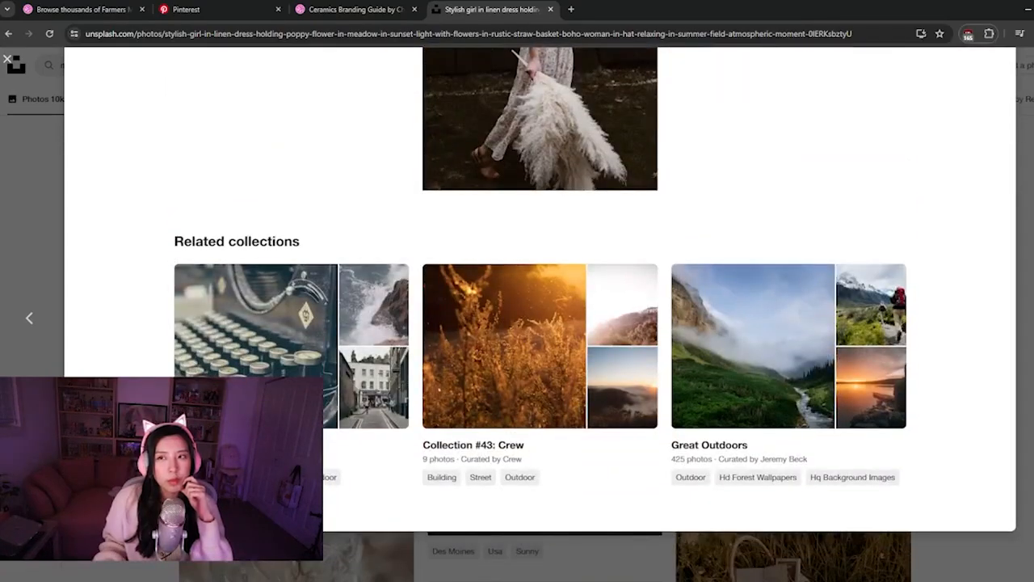
{"action": "key", "text": "Escape"}
Browse further down the "nature grass linen" results, then return to the Figma design
{"action": "scroll", "coordinate": [371, 323], "scroll_direction": "down", "scroll_amount": 9}
{"action": "scroll", "coordinate": [371, 323], "scroll_direction": "down", "scroll_amount": 7}
{"action": "scroll", "coordinate": [370, 322], "scroll_direction": "down", "scroll_amount": 10}
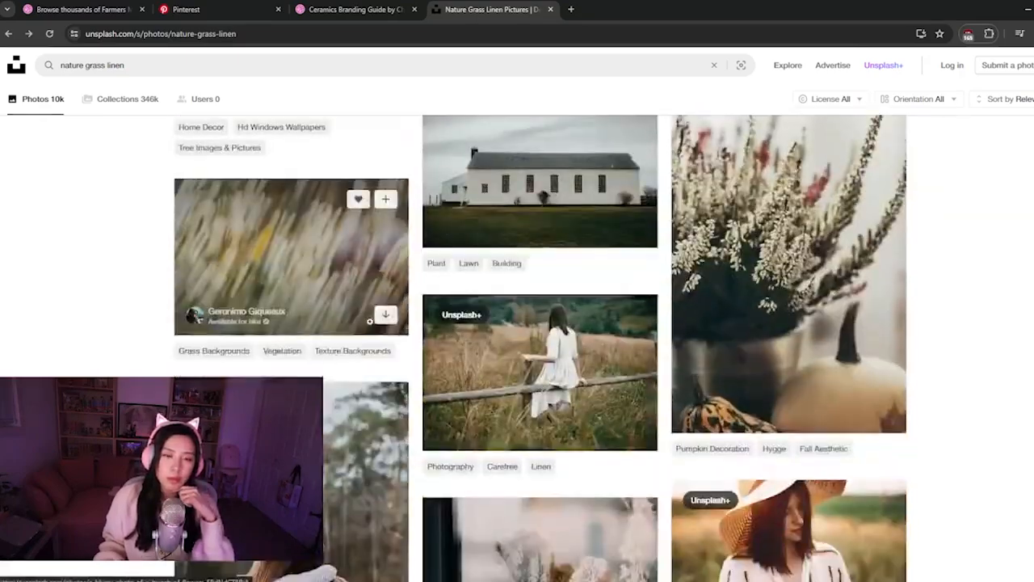
{"action": "left_click", "coordinate": [525, 580]}
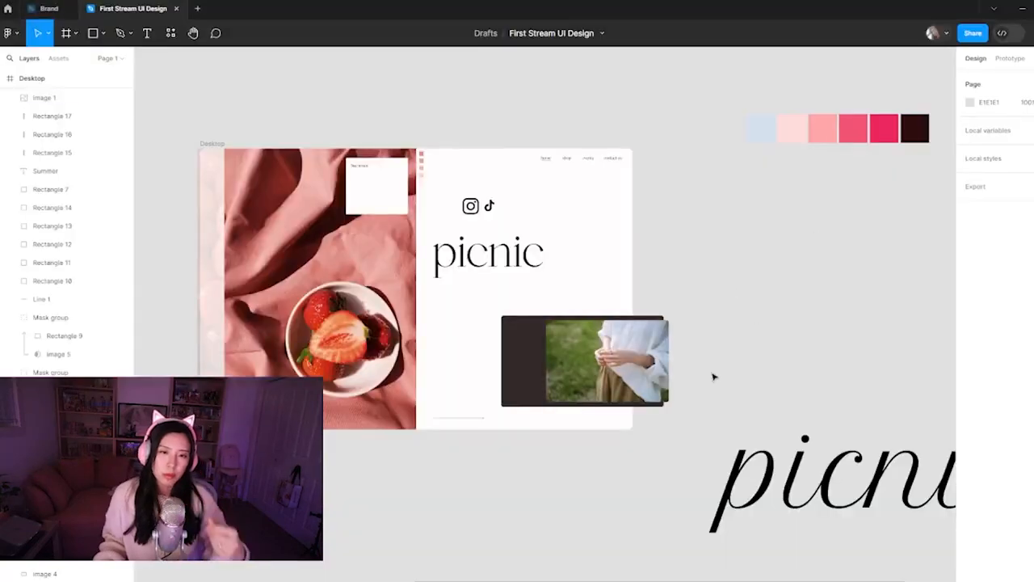
Try to shorten the white-shirt photo and the dark rectangle together from their upper edge
{"action": "left_click", "coordinate": [593, 362]}
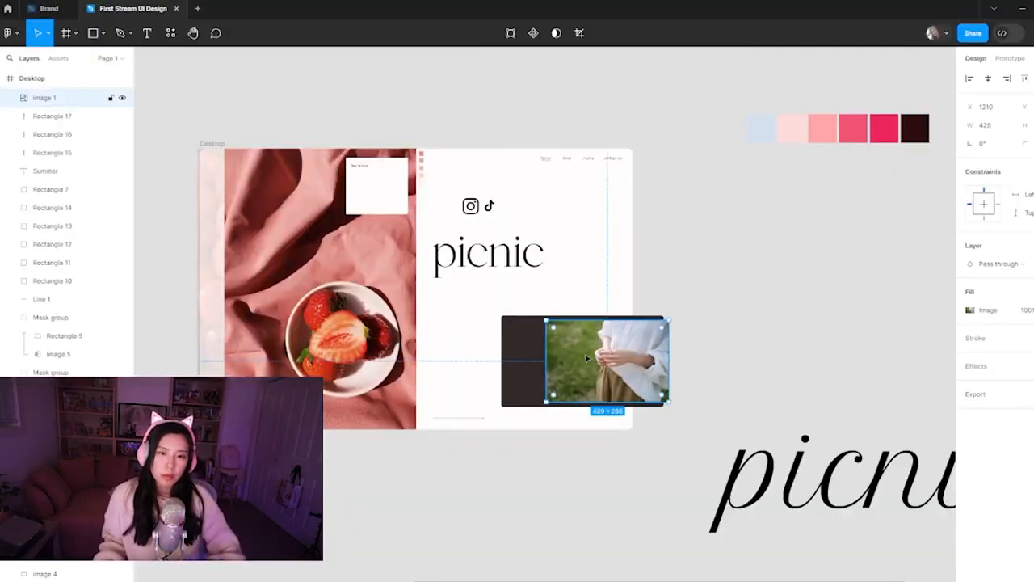
{"action": "left_click", "coordinate": [520, 341], "text": "shift"}
{"action": "left_click_drag", "start_coordinate": [518, 316], "coordinate": [523, 325]}
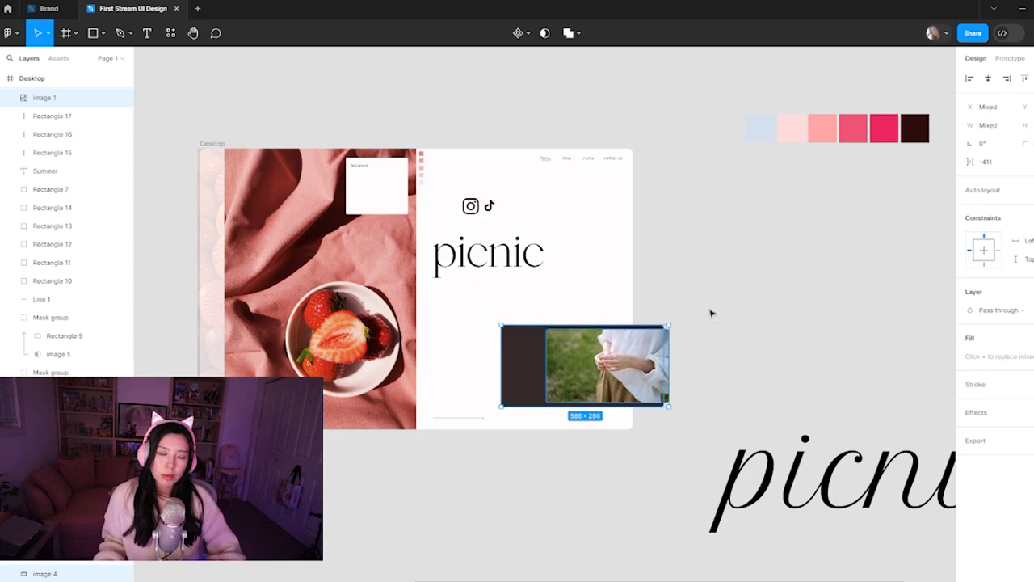
{"action": "left_click", "coordinate": [728, 312]}
Move the large script "picnic" text up beside the landing page, beneath the colour palette
{"action": "scroll", "coordinate": [828, 457], "scroll_direction": "down", "scroll_amount": 2}
{"action": "left_click_drag", "start_coordinate": [828, 457], "coordinate": [762, 219]}
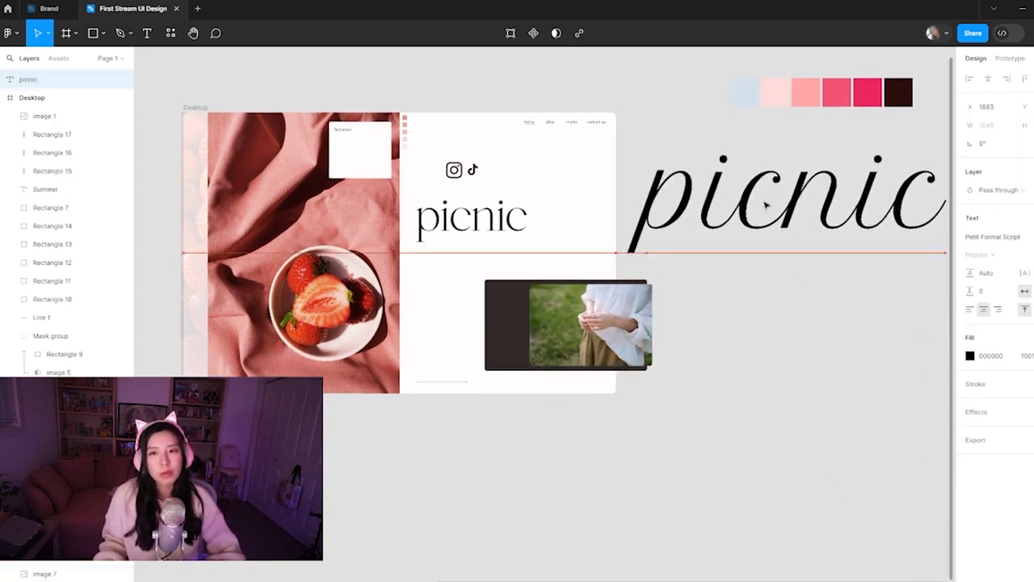
Move the six palette colour swatches left so they sit above the landing page's navigation
{"action": "left_click", "coordinate": [692, 323]}
{"action": "scroll", "coordinate": [706, 375], "scroll_direction": "up", "scroll_amount": 3}
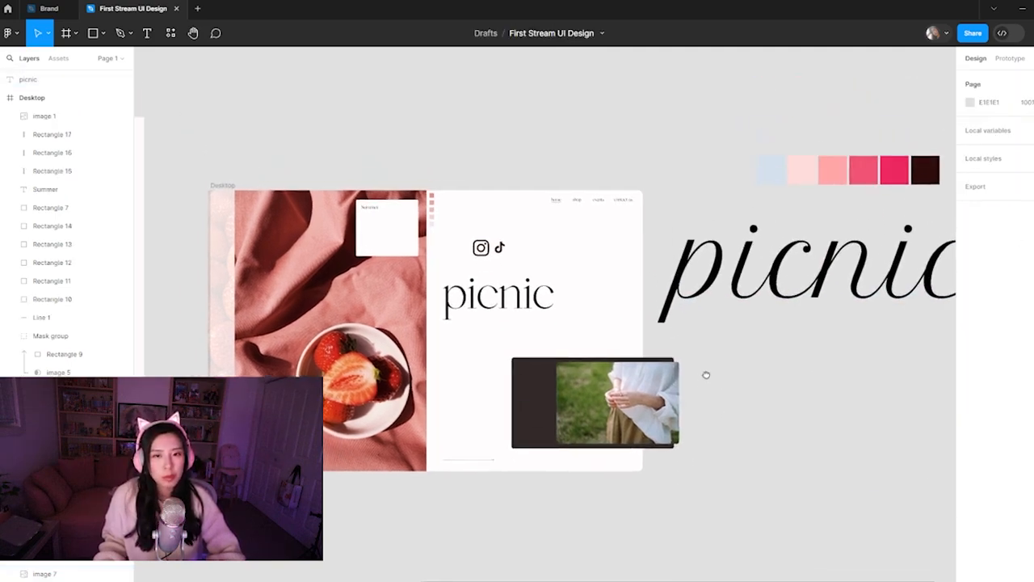
{"action": "left_click_drag", "start_coordinate": [703, 130], "coordinate": [714, 165]}
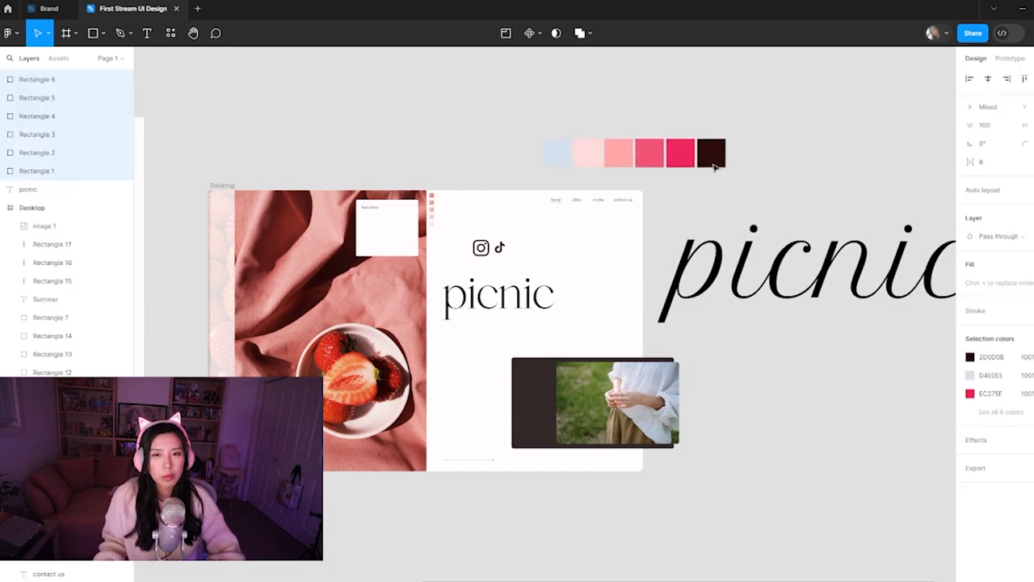
{"action": "left_click", "coordinate": [767, 409]}
{"action": "key", "text": "ctrl+minus"}
{"action": "left_click_drag", "start_coordinate": [496, 359], "coordinate": [548, 341]}
{"action": "left_click", "coordinate": [277, 300]}
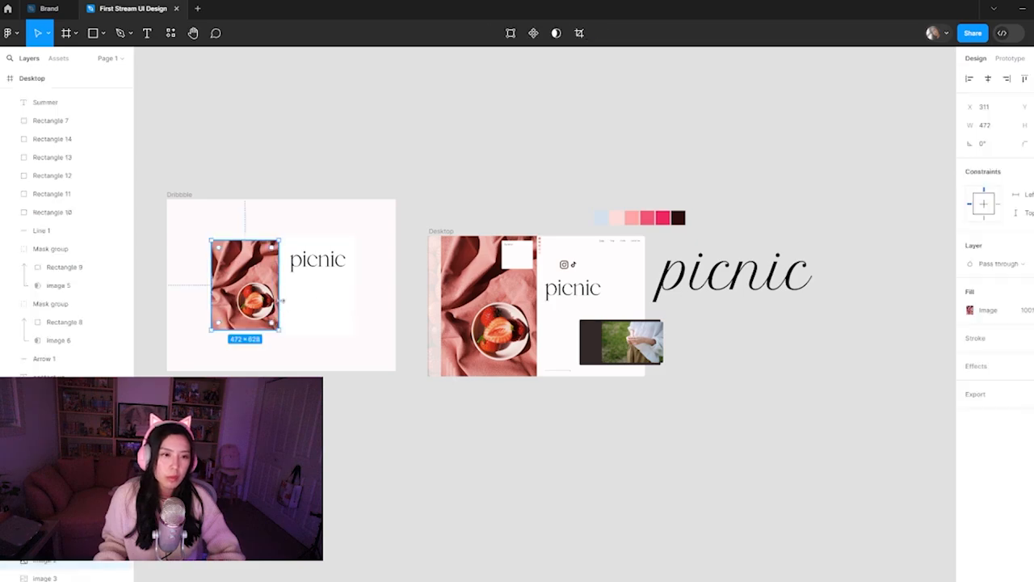
{"action": "left_click", "coordinate": [316, 302]}
{"action": "left_click", "coordinate": [365, 396]}
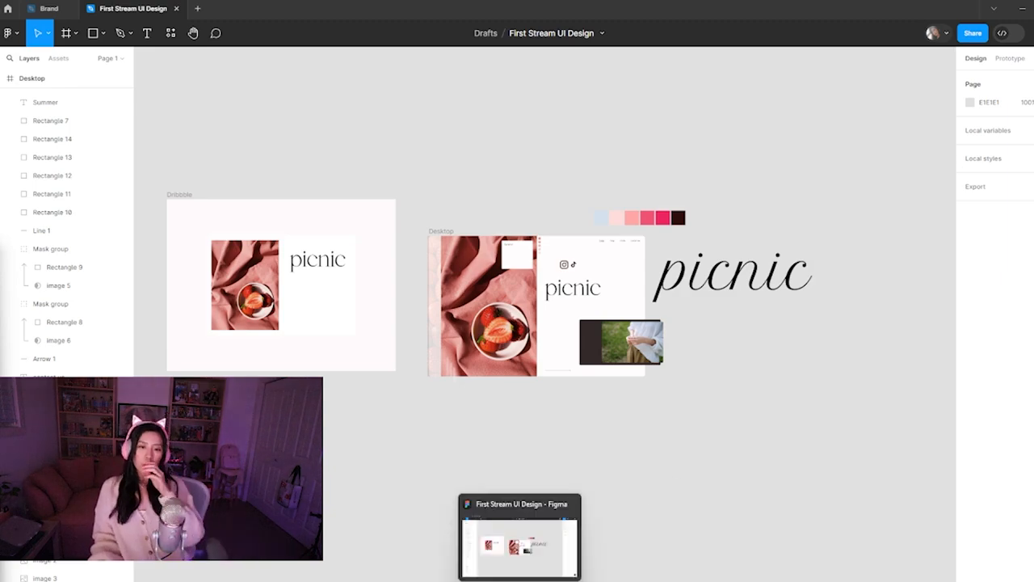
Switch to the browser, look over the Ceramics Branding Guide shot on Dribbble and close it
{"action": "left_click", "coordinate": [455, 556]}
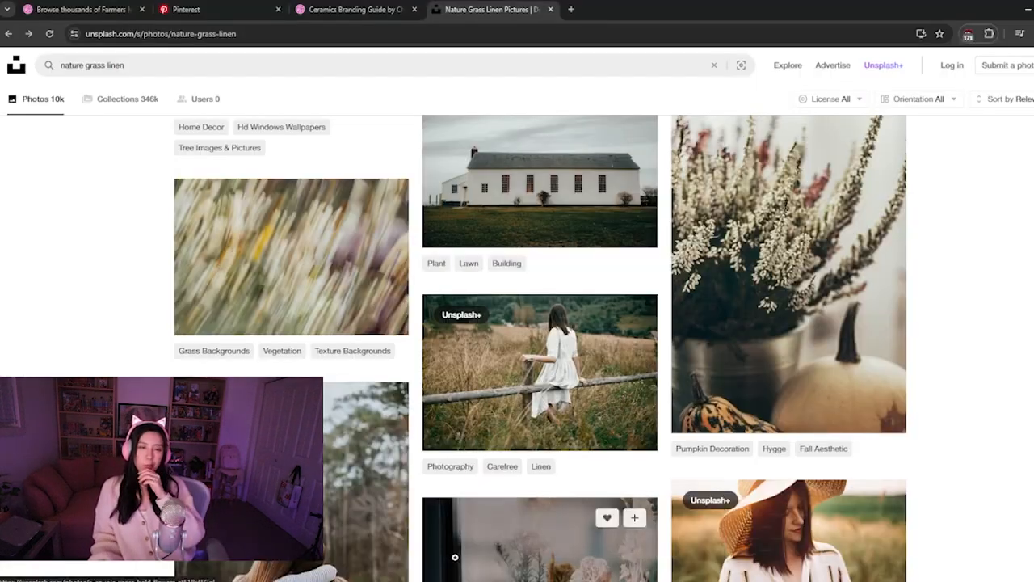
{"action": "left_click", "coordinate": [308, 9]}
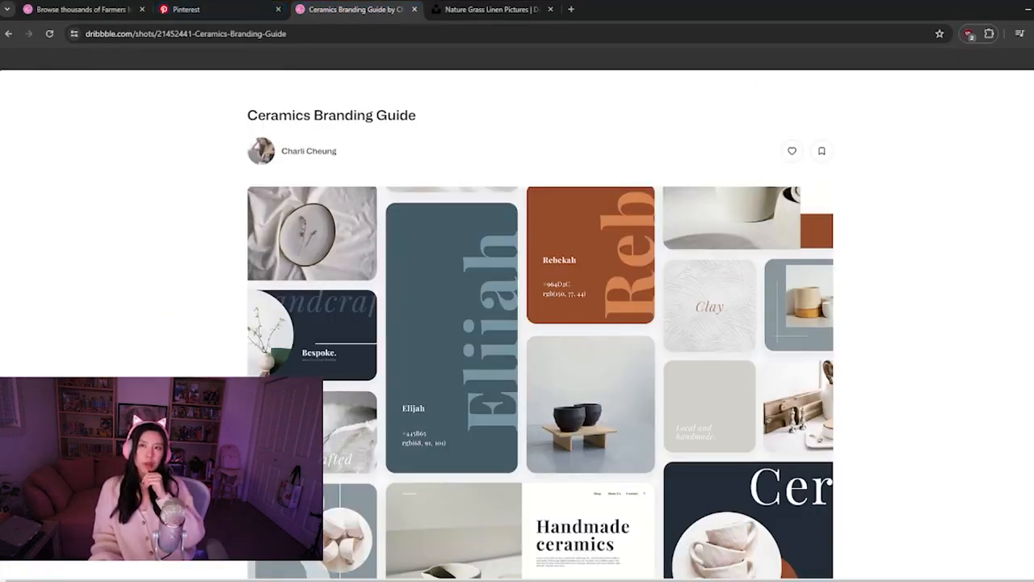
{"action": "key", "text": "Escape"}
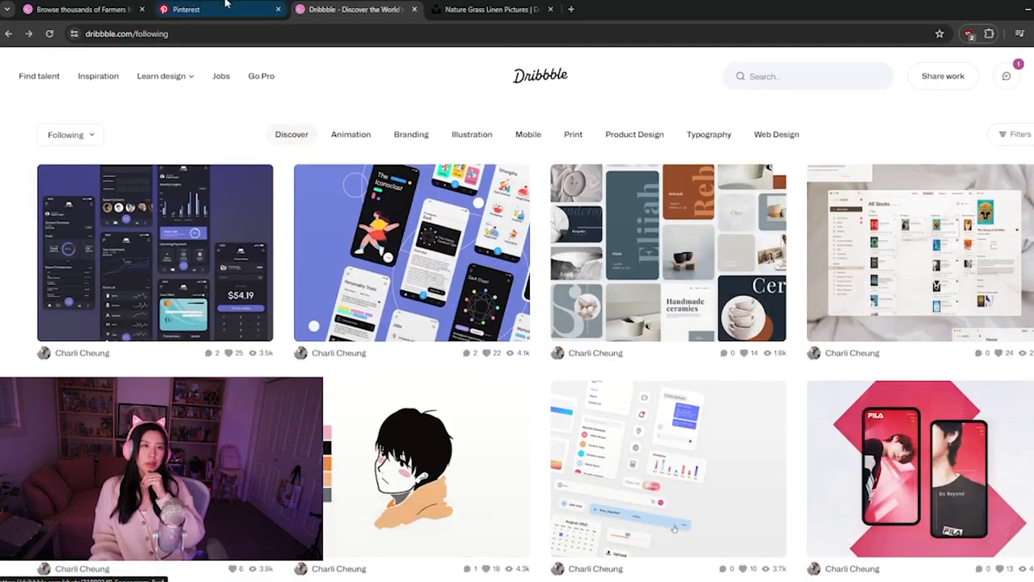
Return to the "colour palette" search results on Pinterest and browse them for palette ideas
{"action": "left_click", "coordinate": [159, 8]}
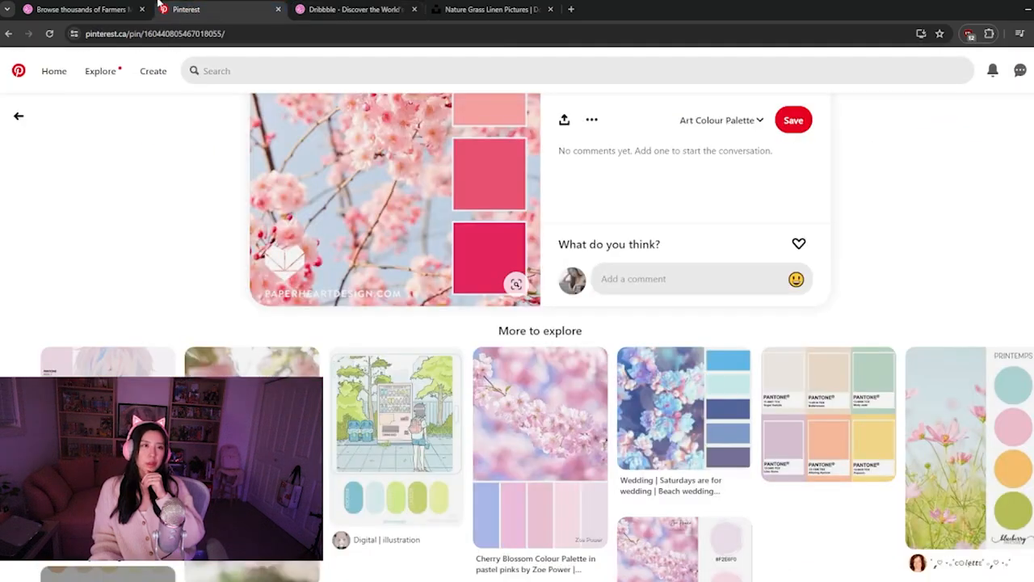
{"action": "left_click", "coordinate": [18, 115]}
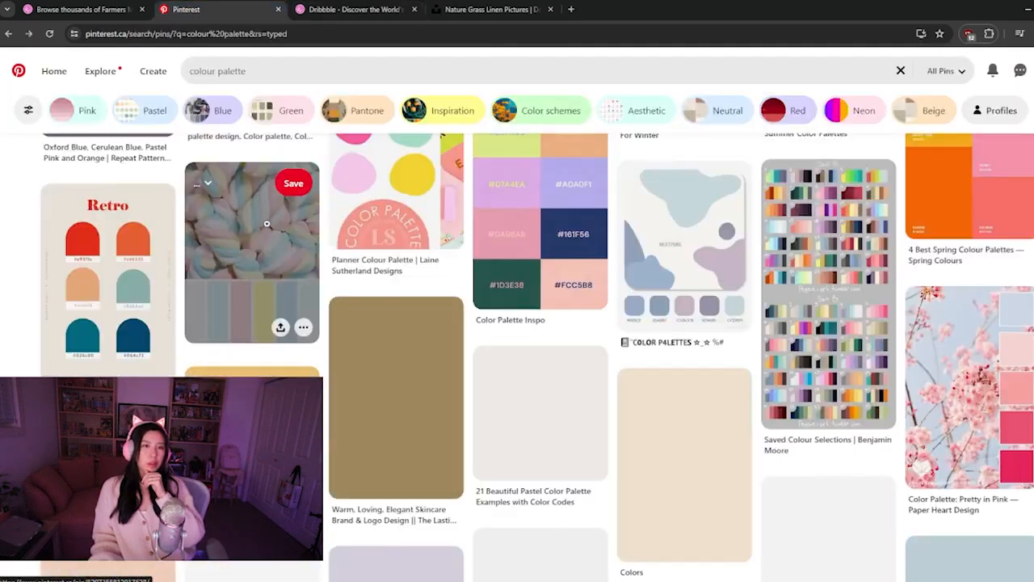
{"action": "scroll", "coordinate": [267, 224], "scroll_direction": "down", "scroll_amount": 3}
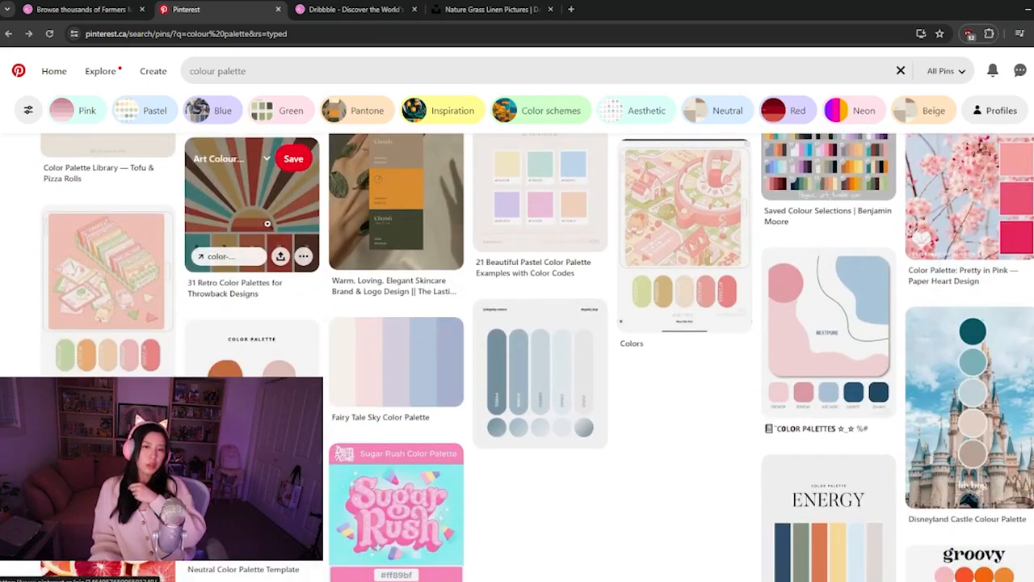
{"action": "scroll", "coordinate": [267, 224], "scroll_direction": "down", "scroll_amount": 4}
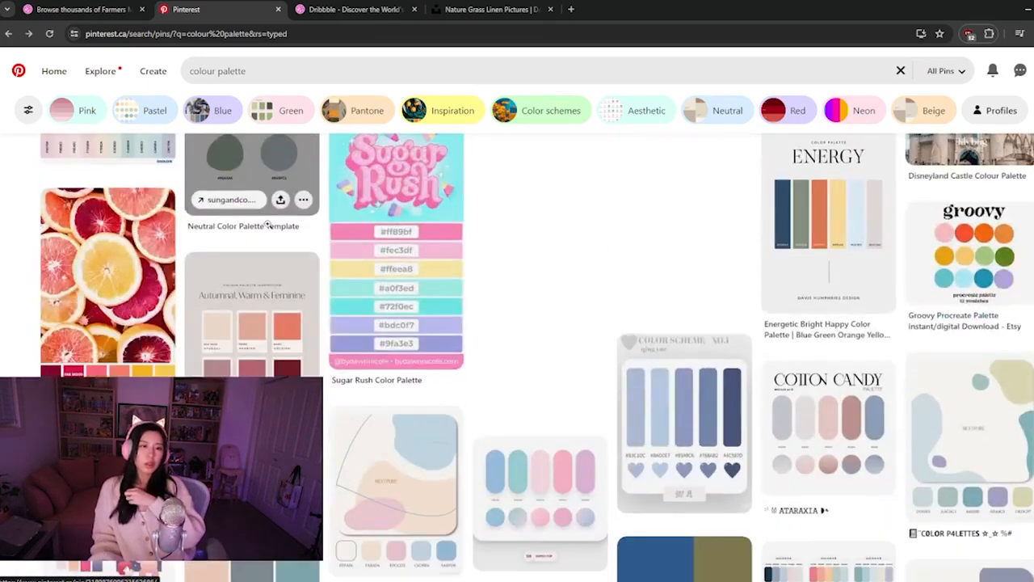
{"action": "scroll", "coordinate": [268, 224], "scroll_direction": "down", "scroll_amount": 3}
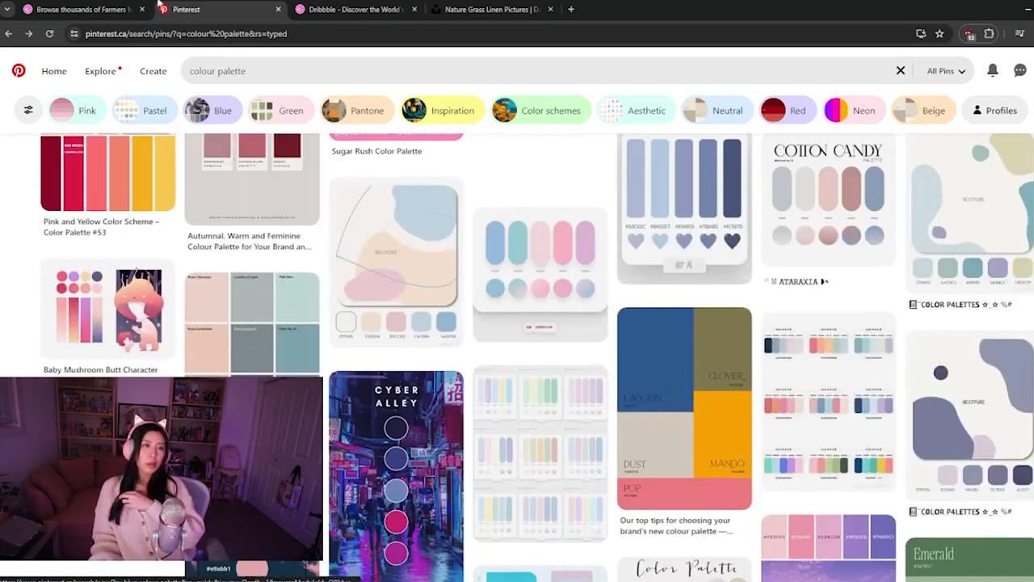
Browse the Dribbble "farmers-market" web design results for layout inspiration, then return to the Figma design
{"action": "left_click", "coordinate": [121, 9]}
{"action": "scroll", "coordinate": [348, 367], "scroll_direction": "down", "scroll_amount": 2}
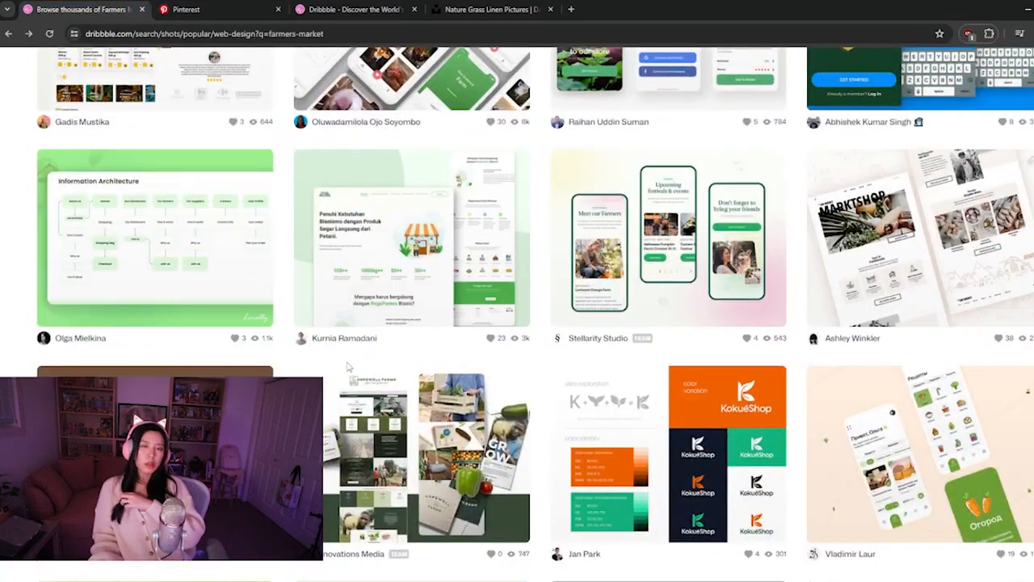
{"action": "scroll", "coordinate": [348, 366], "scroll_direction": "down", "scroll_amount": 5}
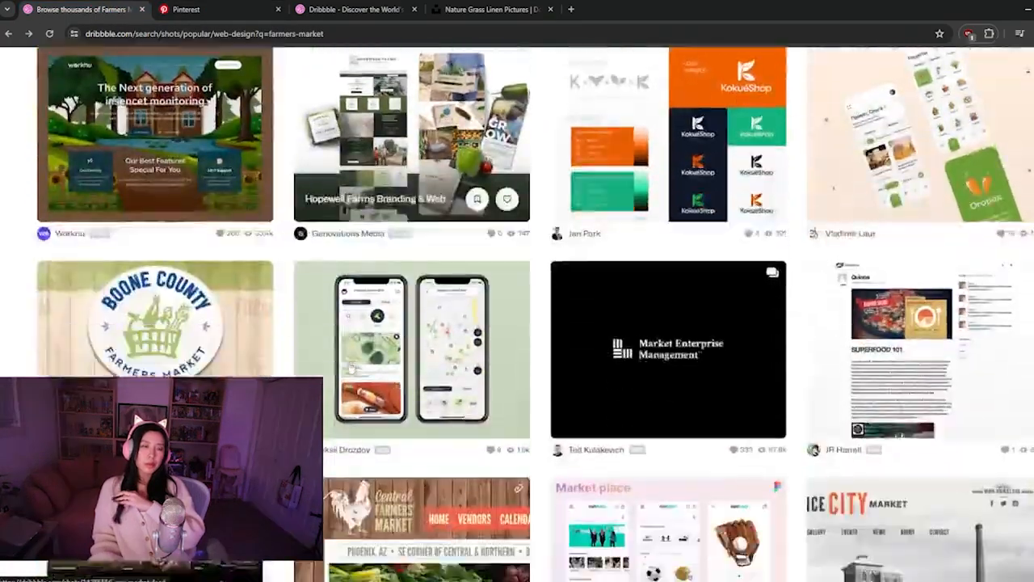
{"action": "scroll", "coordinate": [348, 367], "scroll_direction": "down", "scroll_amount": 5}
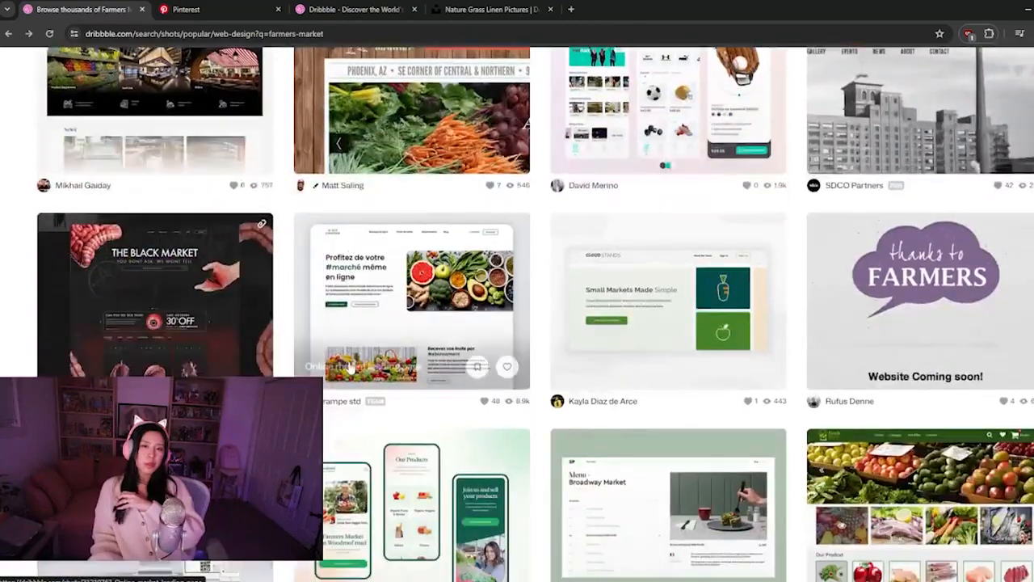
{"action": "scroll", "coordinate": [348, 367], "scroll_direction": "down", "scroll_amount": 2}
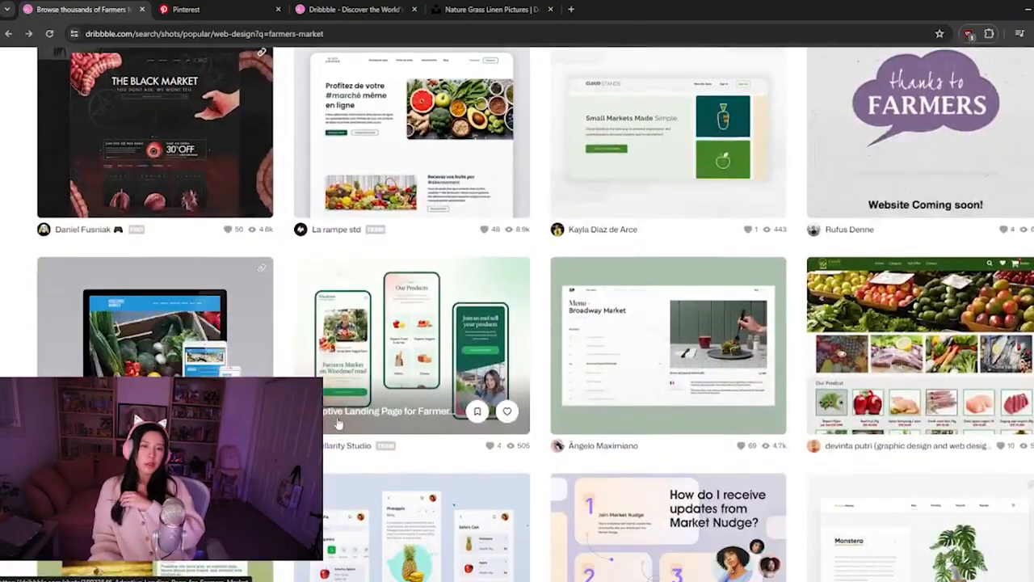
{"action": "scroll", "coordinate": [338, 421], "scroll_direction": "down", "scroll_amount": 1}
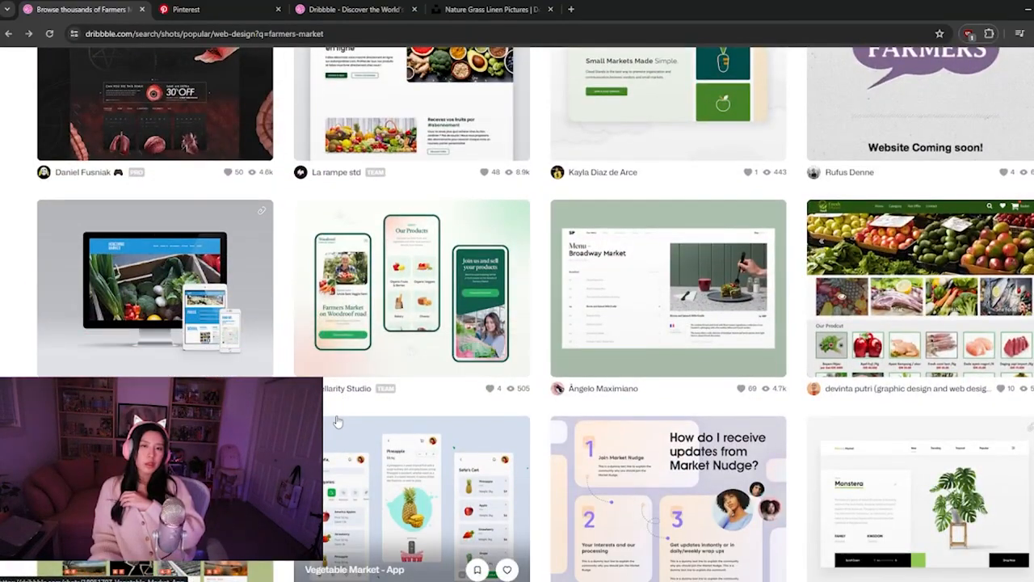
{"action": "scroll", "coordinate": [337, 421], "scroll_direction": "down", "scroll_amount": 5}
{"action": "scroll", "coordinate": [337, 421], "scroll_direction": "down", "scroll_amount": 3}
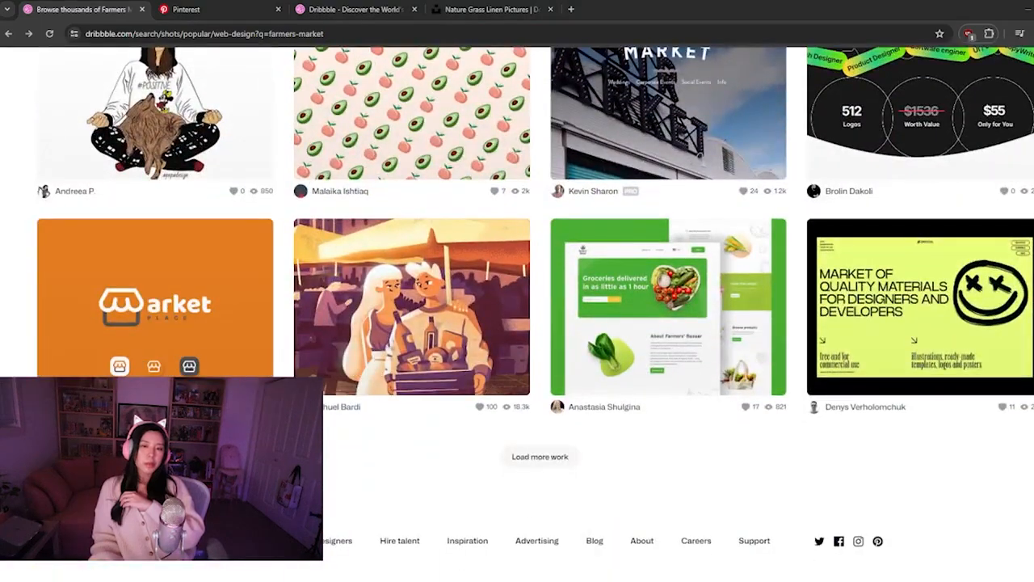
{"action": "key", "text": "alt+Tab"}
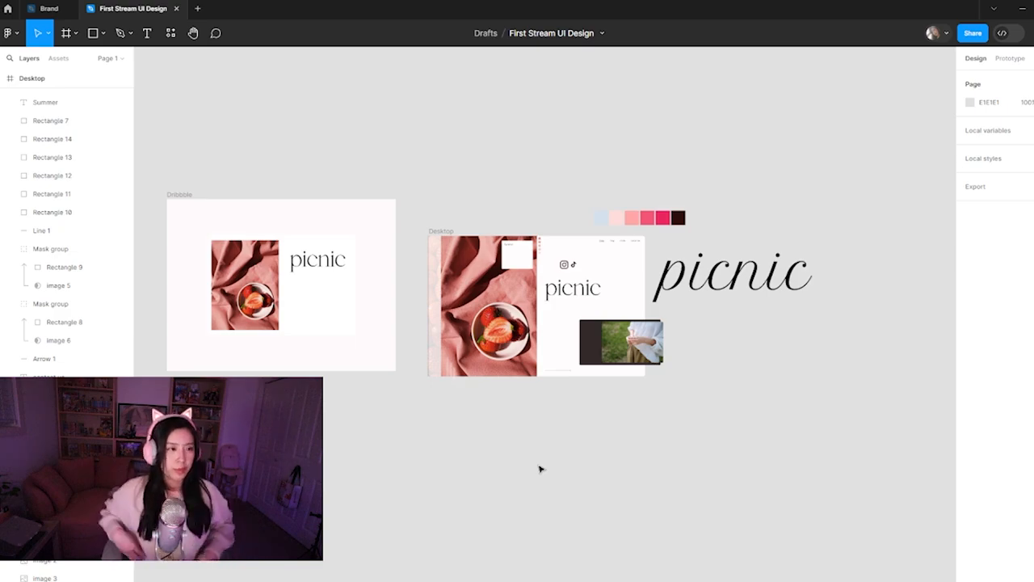
Load more Dribbble "farmers-market" results, examine their page layouts and return to the Figma design
{"action": "left_click", "coordinate": [495, 581]}
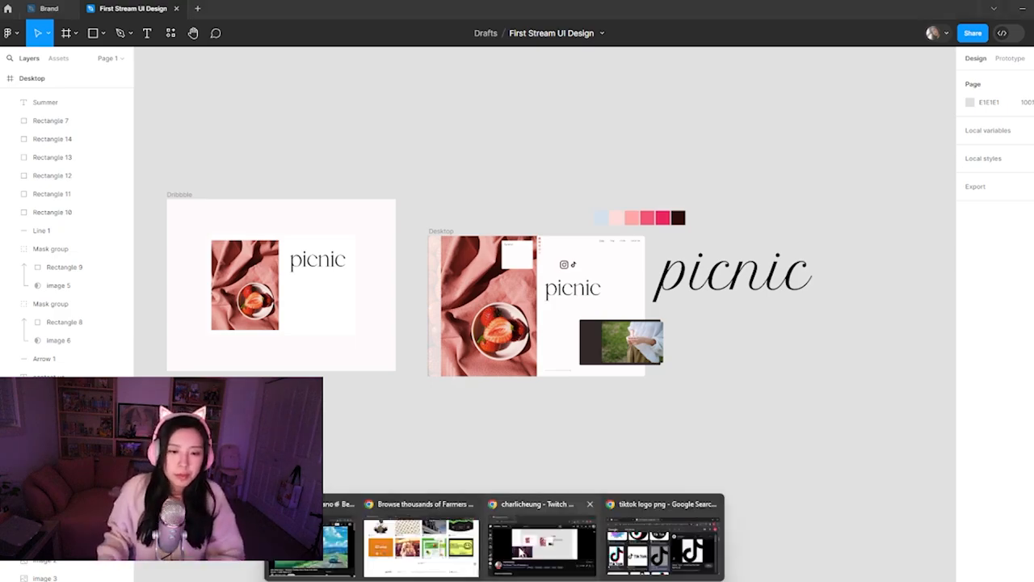
{"action": "left_click", "coordinate": [420, 546]}
{"action": "left_click", "coordinate": [543, 457]}
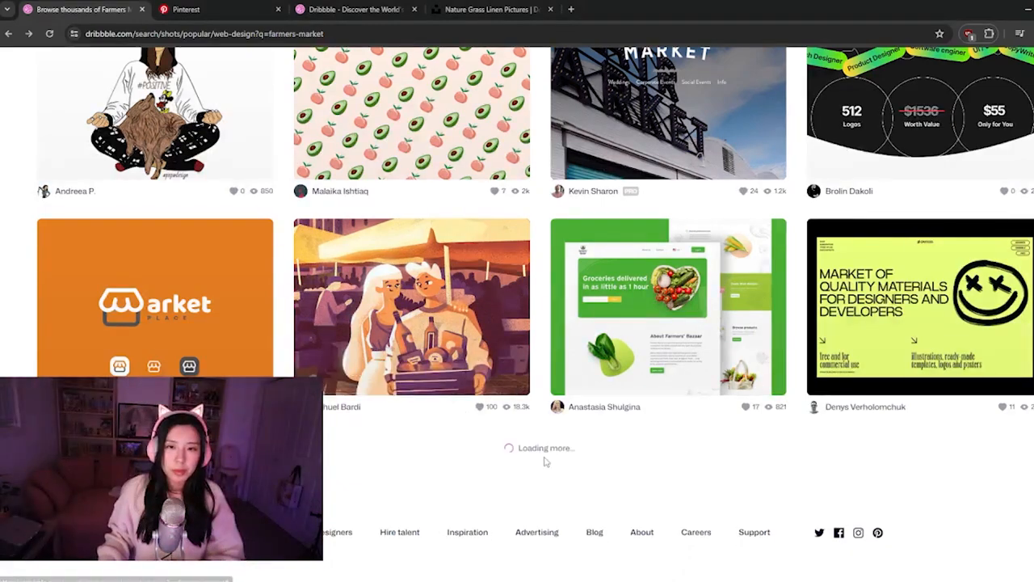
{"action": "scroll", "coordinate": [434, 315], "scroll_direction": "down", "scroll_amount": 4}
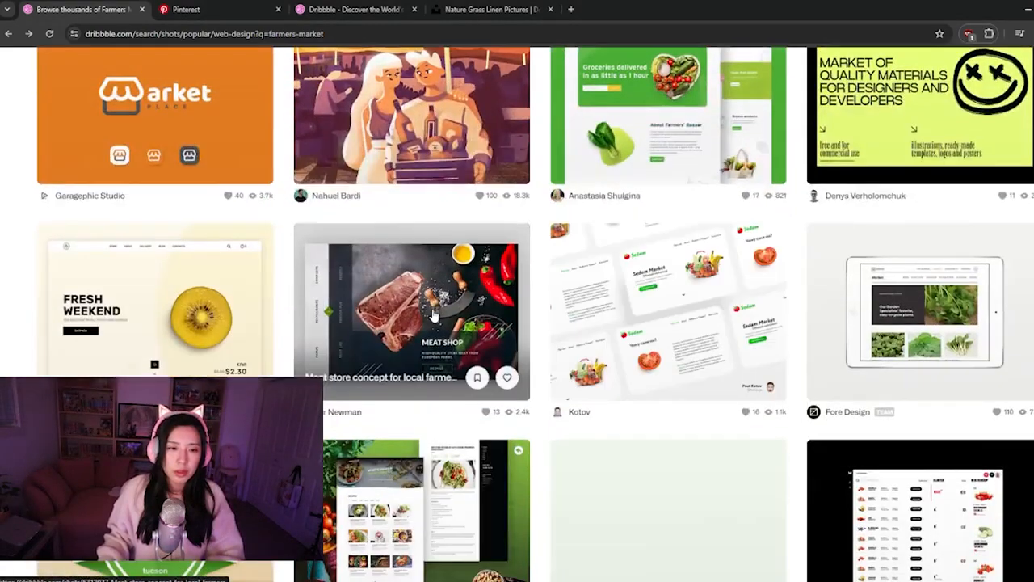
{"action": "scroll", "coordinate": [433, 315], "scroll_direction": "down", "scroll_amount": 3}
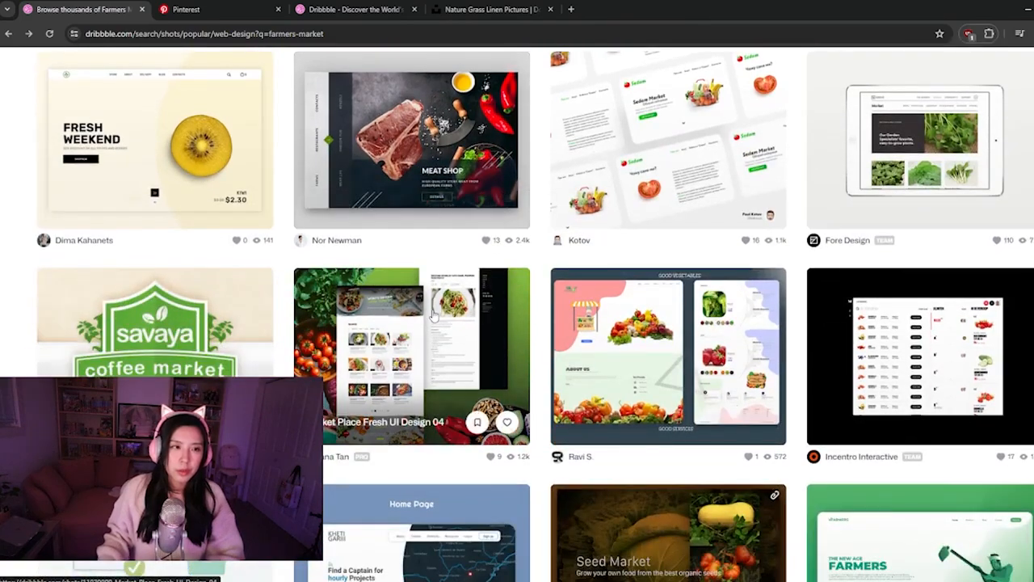
{"action": "scroll", "coordinate": [434, 315], "scroll_direction": "down", "scroll_amount": 6}
{"action": "scroll", "coordinate": [434, 315], "scroll_direction": "down", "scroll_amount": 4}
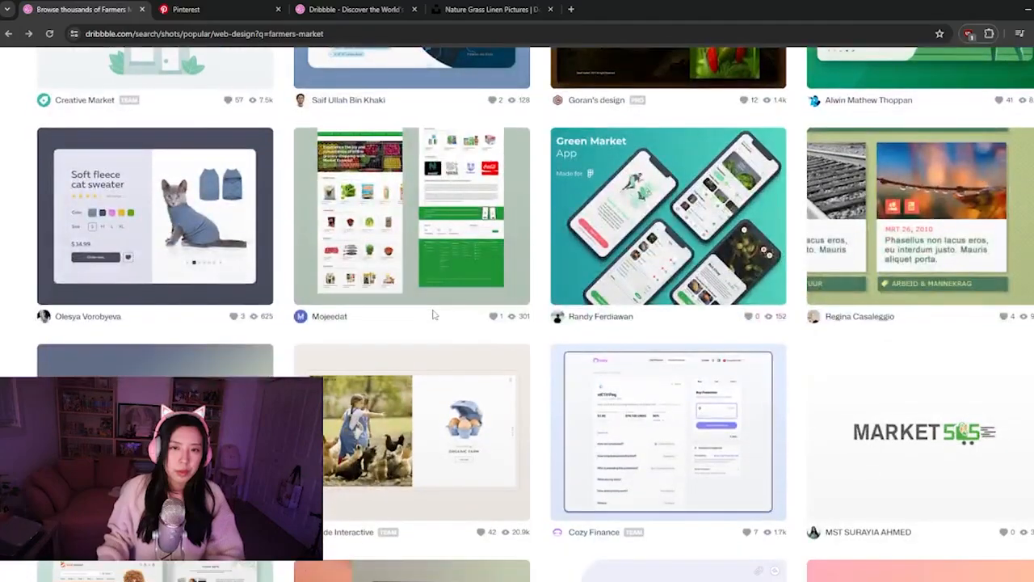
{"action": "scroll", "coordinate": [434, 315], "scroll_direction": "down", "scroll_amount": 3}
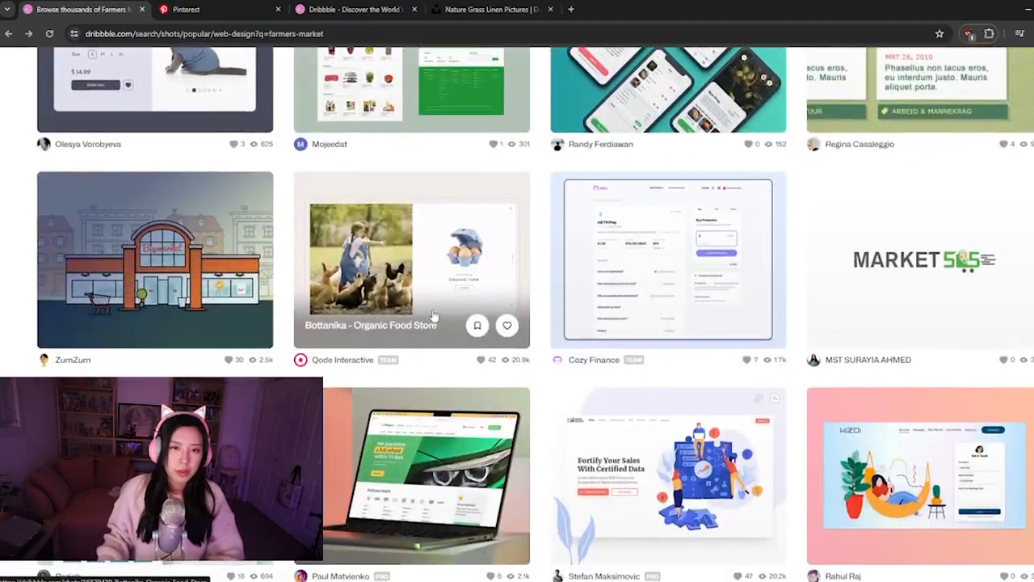
{"action": "scroll", "coordinate": [434, 315], "scroll_direction": "down", "scroll_amount": 4}
{"action": "scroll", "coordinate": [434, 316], "scroll_direction": "down", "scroll_amount": 2}
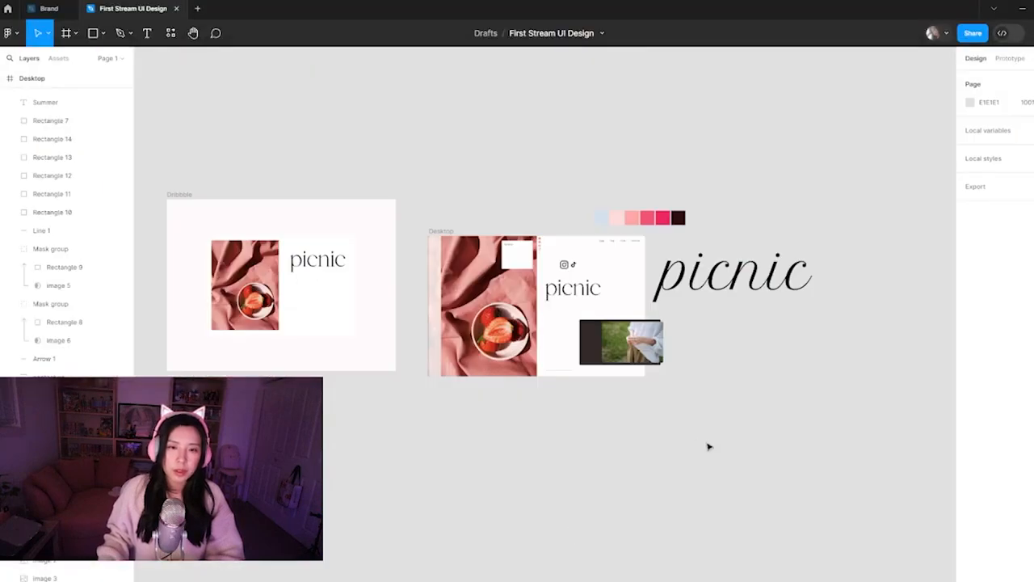
Replace the wording of the large script "picnic" text beside the landing page with "strawberry"
{"action": "scroll", "coordinate": [579, 295], "scroll_direction": "up", "scroll_amount": 3}
{"action": "left_click_drag", "start_coordinate": [576, 354], "coordinate": [379, 419]}
{"action": "left_click_drag", "start_coordinate": [676, 341], "coordinate": [788, 312]}
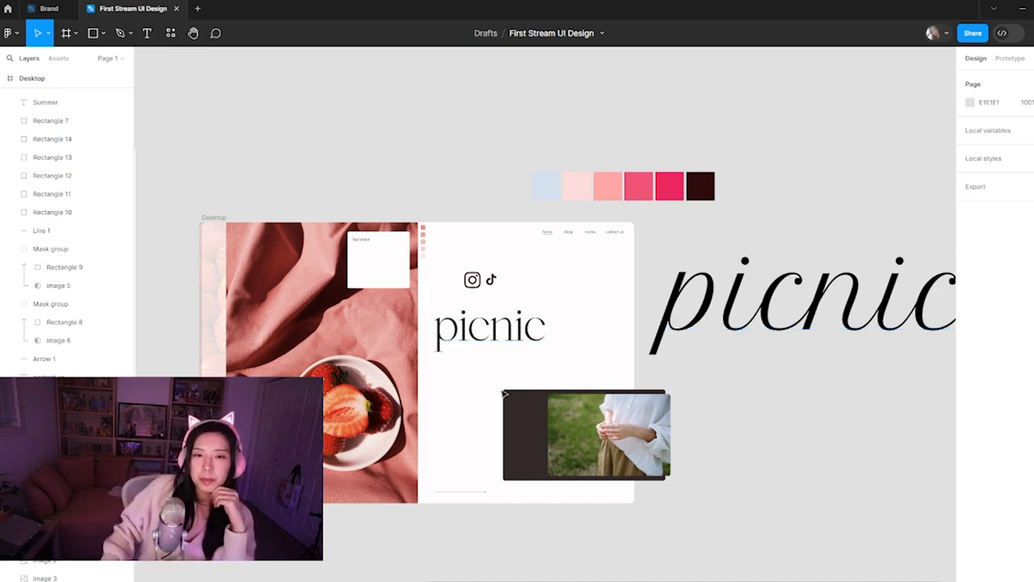
{"action": "left_click", "coordinate": [826, 287]}
{"action": "double_click", "coordinate": [827, 287]}
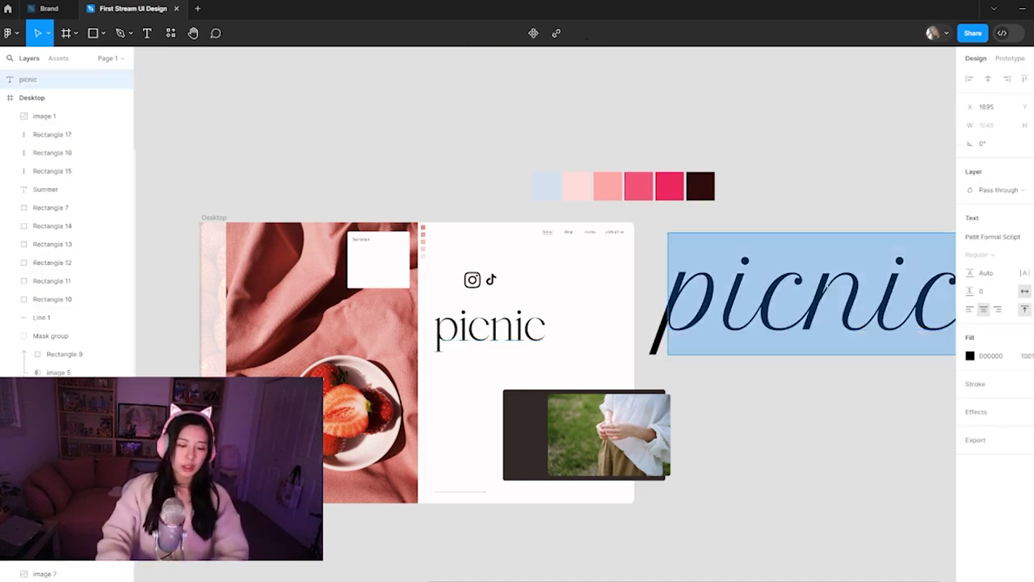
{"action": "type", "text": "straw"}
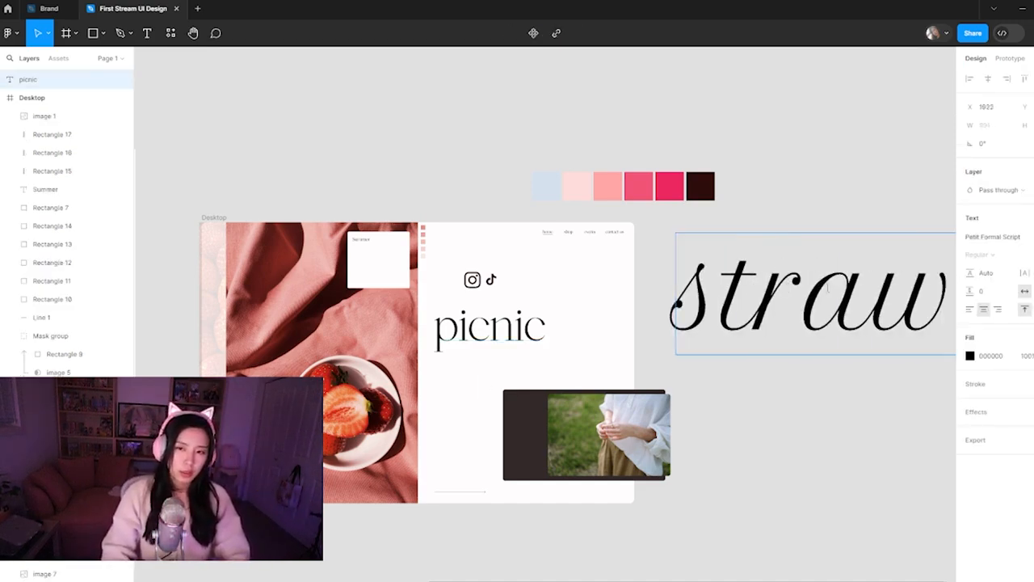
{"action": "type", "text": "berry"}
{"action": "key", "text": "Escape"}
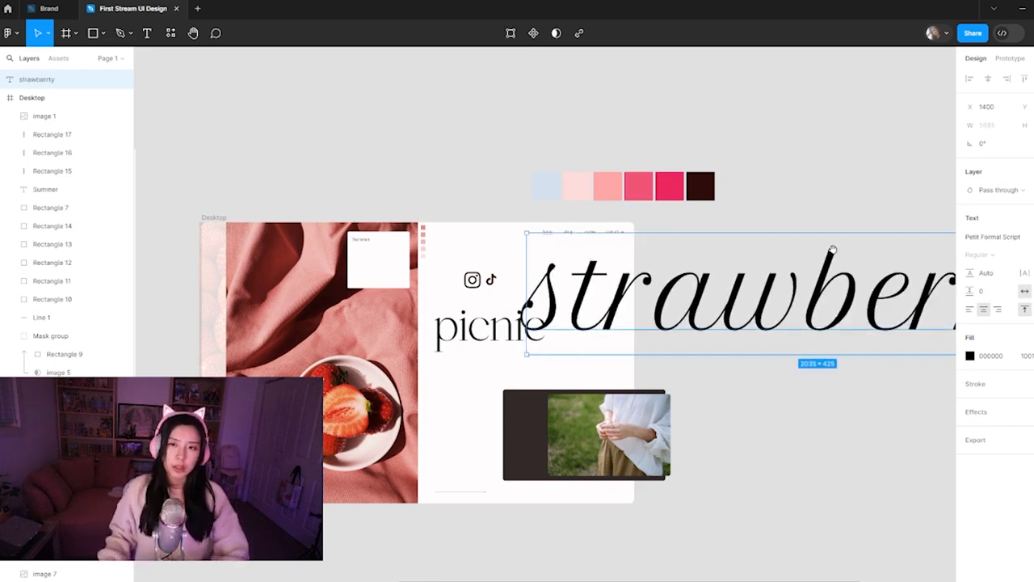
Delete the stray "t" before the final letter of the script text so it reads "strawberry"
{"action": "left_click_drag", "start_coordinate": [868, 325], "coordinate": [627, 286]}
{"action": "double_click", "coordinate": [744, 269]}
{"action": "left_click", "coordinate": [779, 279]}
{"action": "left_click", "coordinate": [802, 279]}
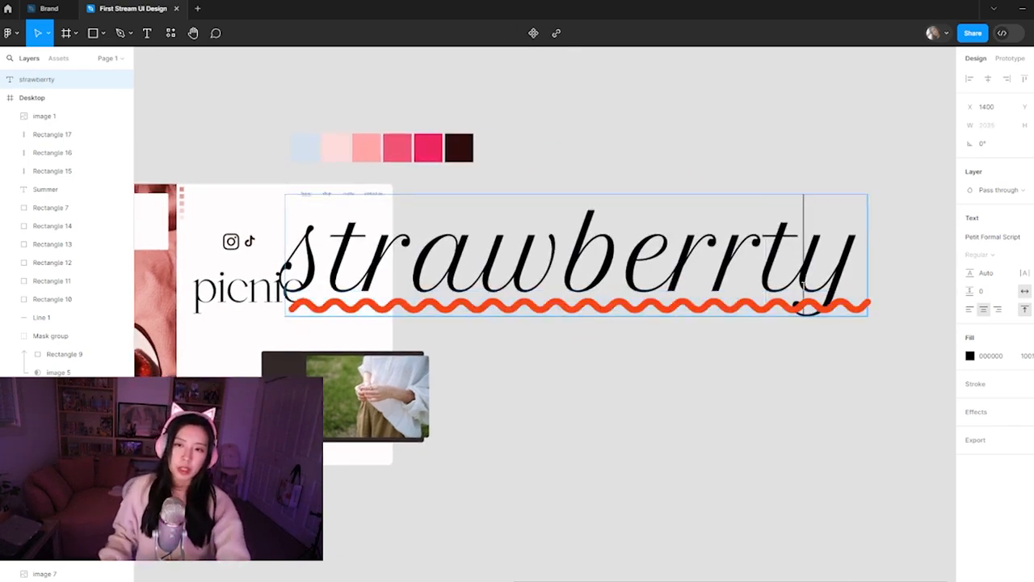
{"action": "key", "text": "BackSpace"}
{"action": "left_click", "coordinate": [730, 375]}
Move the script "strawberry" text clear of the landing page title and reduce its font size
{"action": "left_click_drag", "start_coordinate": [539, 272], "coordinate": [619, 237]}
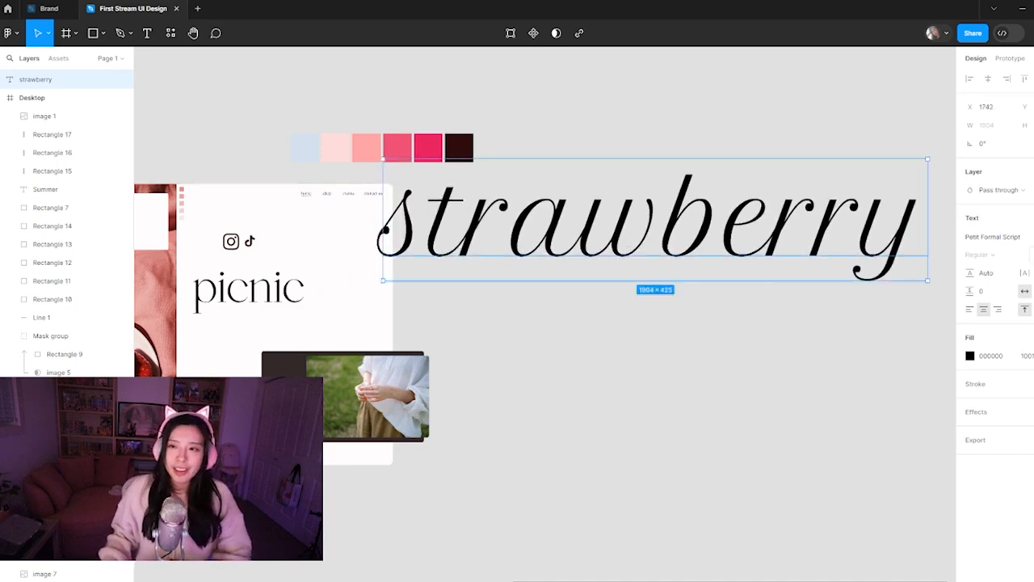
{"action": "key", "text": "shift+Down"}
{"action": "key", "text": "shift+Down"}
{"action": "key", "text": "shift+Down"}
{"action": "key", "text": "shift+Down"}
{"action": "key", "text": "shift+Down"}
{"action": "key", "text": "shift+Down"}
{"action": "key", "text": "shift+Down"}
{"action": "key", "text": "shift+Down"}
{"action": "key", "text": "shift+Down"}
{"action": "key", "text": "shift+Down"}
{"action": "key", "text": "shift+Down"}
{"action": "key", "text": "shift+Down"}
{"action": "key", "text": "shift+Down"}
{"action": "key", "text": "shift+Down"}
{"action": "key", "text": "shift+Down"}
{"action": "key", "text": "shift+Down"}
{"action": "key", "text": "shift+Down"}
{"action": "key", "text": "shift+Down"}
{"action": "key", "text": "shift+Down"}
{"action": "key", "text": "shift+Down"}
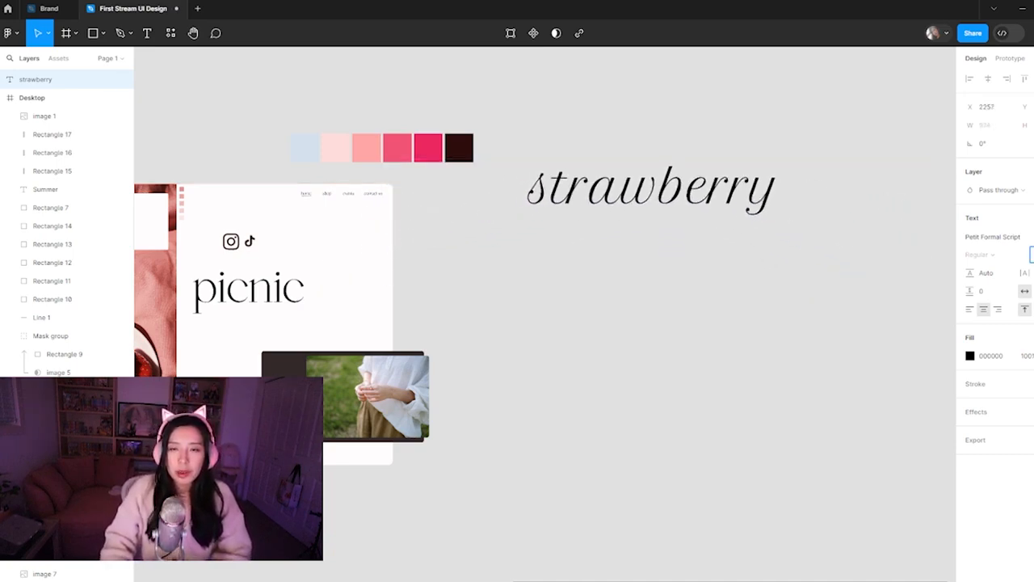
Place the small script "strawberry" text and a duplicate of it in the empty space above the landing page
{"action": "left_click", "coordinate": [586, 231]}
{"action": "left_click_drag", "start_coordinate": [587, 231], "coordinate": [746, 277]}
{"action": "left_click_drag", "start_coordinate": [780, 224], "coordinate": [348, 137]}
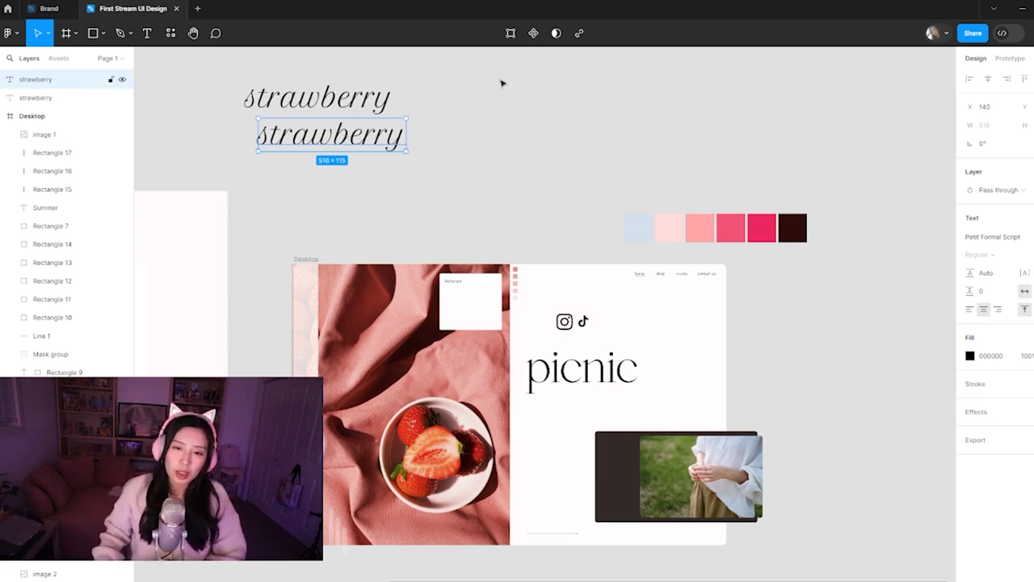
Move the white-shirt photo and the dark rectangle together off the landing page, onto the canvas to its right
{"action": "left_click", "coordinate": [558, 424]}
{"action": "left_click_drag", "start_coordinate": [567, 374], "coordinate": [657, 447]}
{"action": "key", "text": "ctrl+z"}
{"action": "left_click_drag", "start_coordinate": [787, 487], "coordinate": [857, 502]}
{"action": "left_click_drag", "start_coordinate": [728, 466], "coordinate": [933, 396]}
Duplicate the landing page's "picnic" title and place the copy directly below the original
{"action": "left_click_drag", "start_coordinate": [606, 340], "coordinate": [544, 304]}
{"action": "key", "text": "ctrl+z"}
{"action": "left_click", "coordinate": [595, 376]}
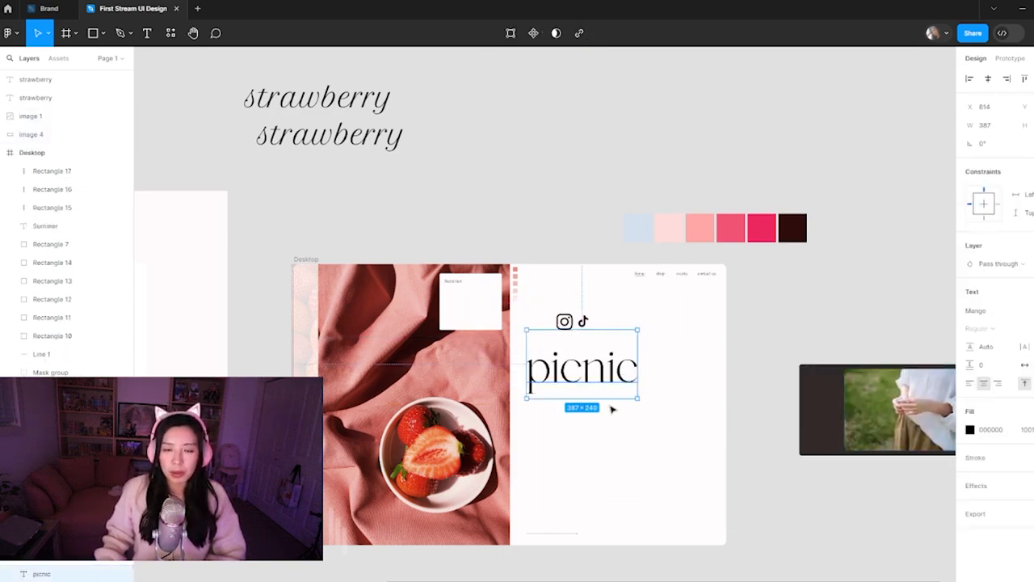
{"action": "left_click_drag", "start_coordinate": [594, 385], "coordinate": [594, 438]}
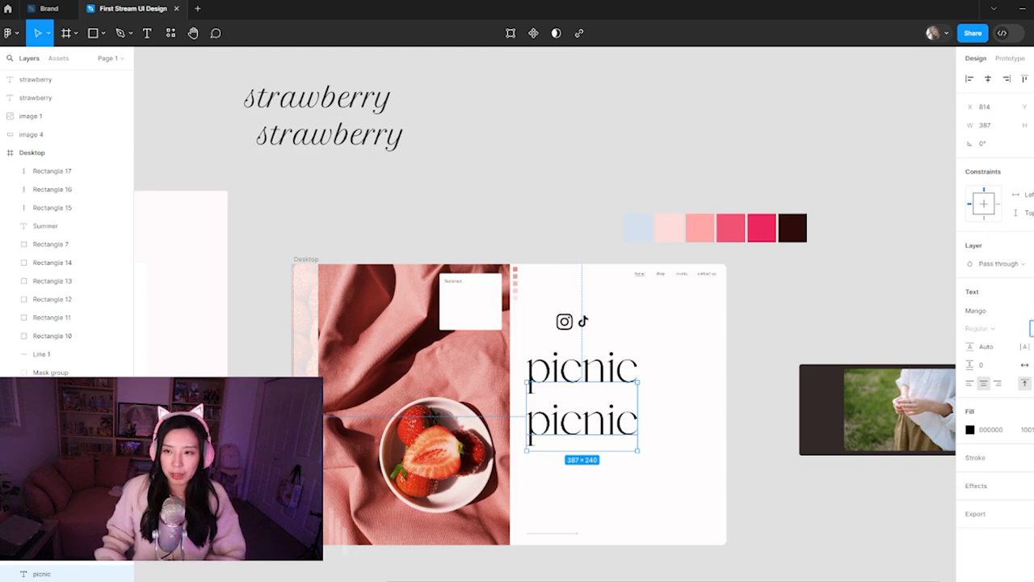
Shrink the lower "picnic" copy, left-align its text and line it up beneath the left edge of the original title
{"action": "key", "text": "shift+Down"}
{"action": "key", "text": "shift+Down"}
{"action": "key", "text": "shift+Down"}
{"action": "key", "text": "shift+Down"}
{"action": "key", "text": "shift+Down"}
{"action": "key", "text": "shift+Down"}
{"action": "key", "text": "shift+Down"}
{"action": "key", "text": "shift+Down"}
{"action": "key", "text": "shift+Down"}
{"action": "key", "text": "shift+Down"}
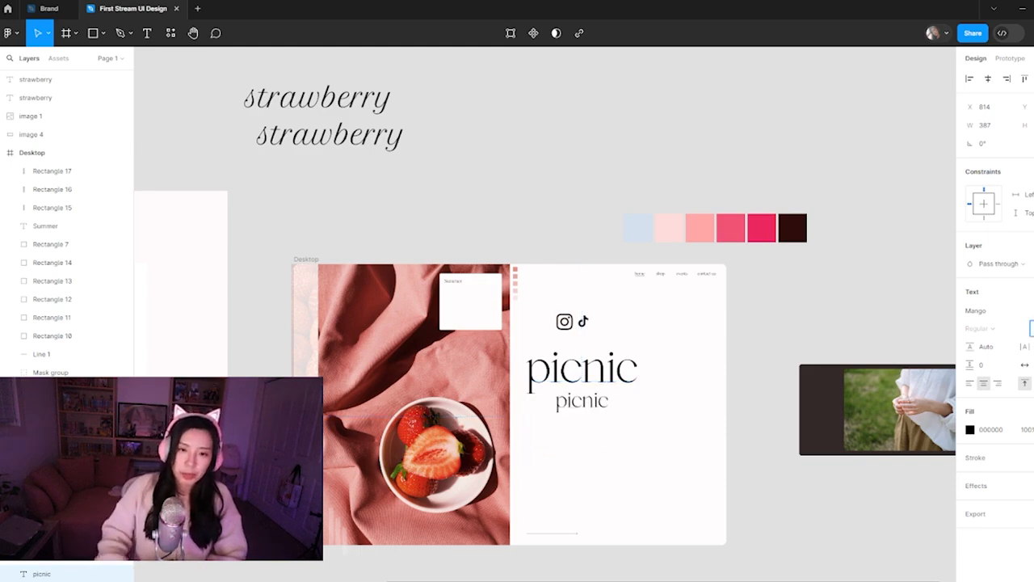
{"action": "left_click_drag", "start_coordinate": [595, 450], "coordinate": [566, 414]}
{"action": "left_click", "coordinate": [970, 384]}
{"action": "left_click", "coordinate": [615, 484]}
Move the Instagram and TikTok icons together to the bottom-right corner of the landing page
{"action": "left_click_drag", "start_coordinate": [608, 332], "coordinate": [708, 529]}
{"action": "key", "text": "ctrl+z"}
{"action": "left_click", "coordinate": [570, 327]}
{"action": "left_click", "coordinate": [580, 324], "text": "shift"}
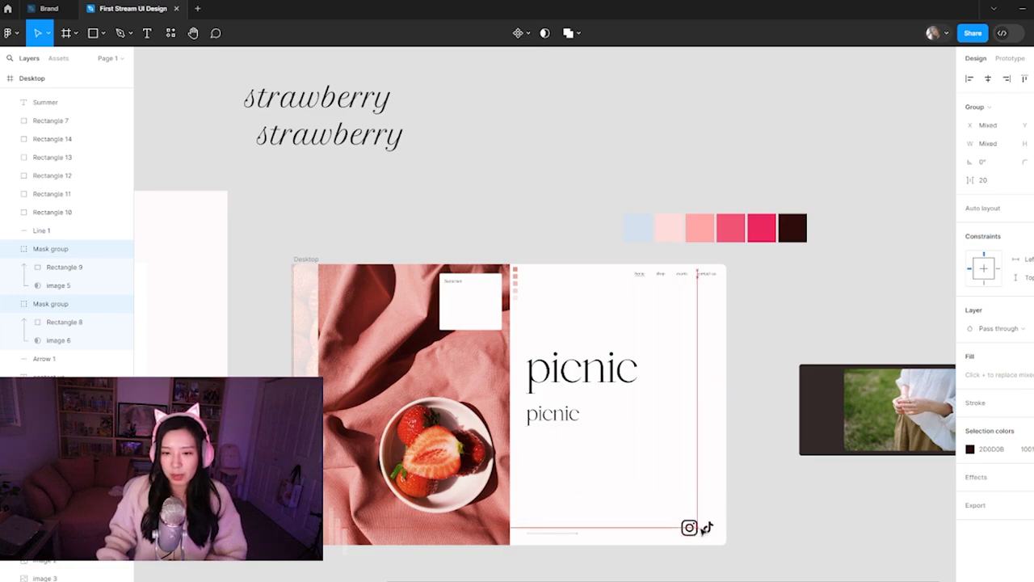
{"action": "left_click", "coordinate": [849, 507]}
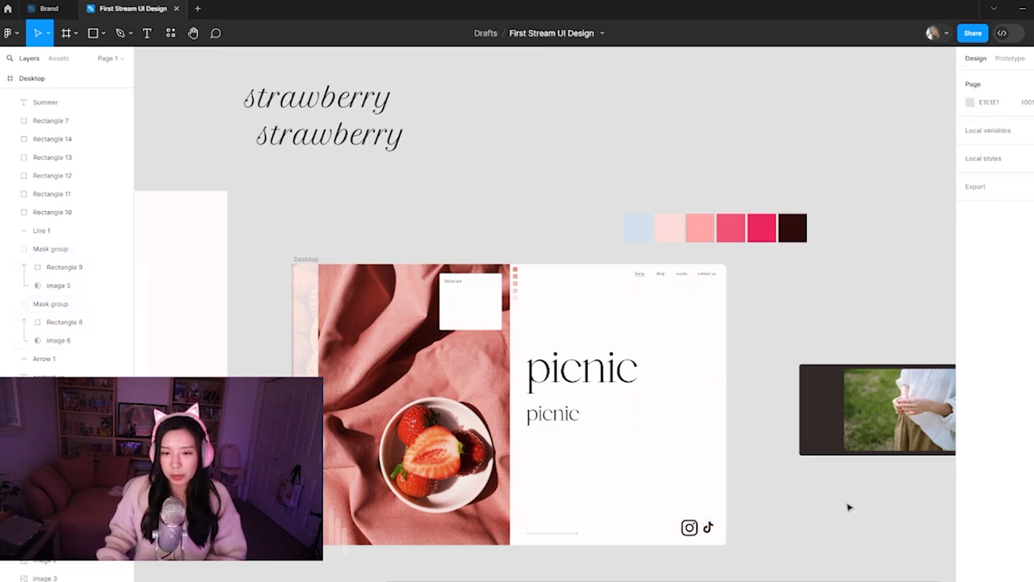
Replace the lower script "strawberry" text above the landing page with "bright"
{"action": "double_click", "coordinate": [375, 134]}
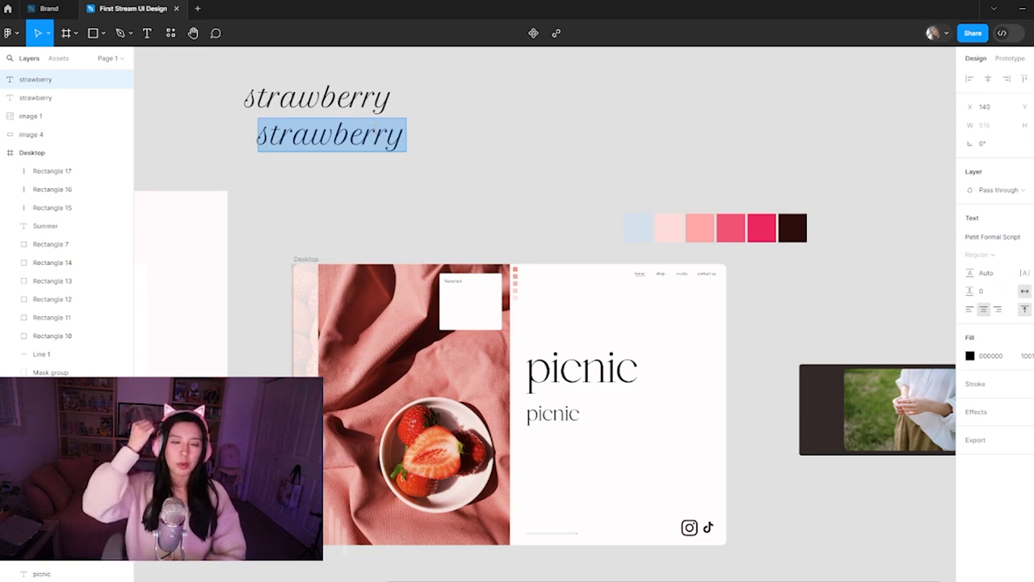
{"action": "type", "text": "bright"}
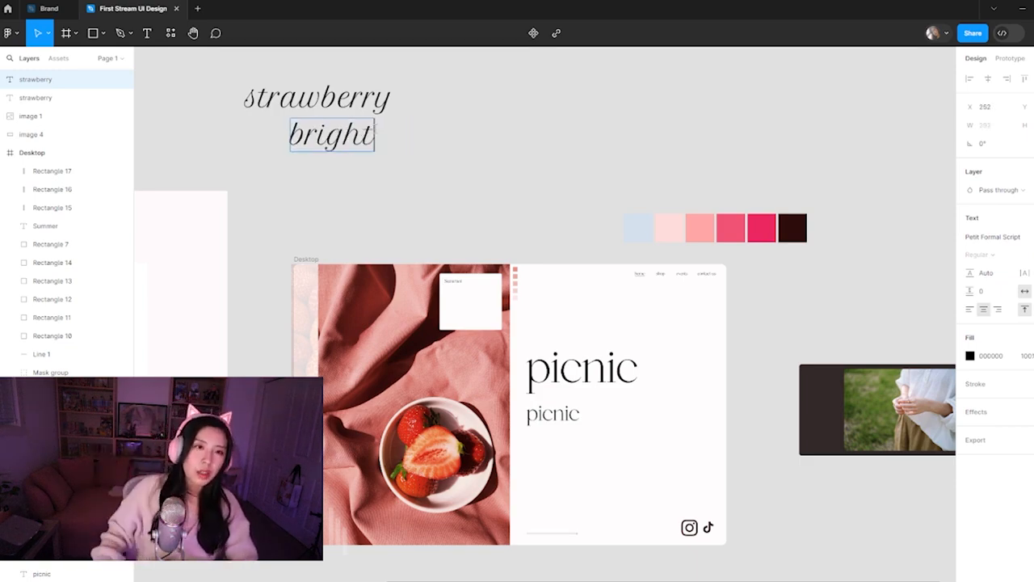
{"action": "key", "text": "Escape"}
Duplicate the script "bright" text to its right and change the copy to "colourful"
{"action": "left_click_drag", "start_coordinate": [331, 138], "coordinate": [454, 138], "text": "alt"}
{"action": "double_click", "coordinate": [453, 138]}
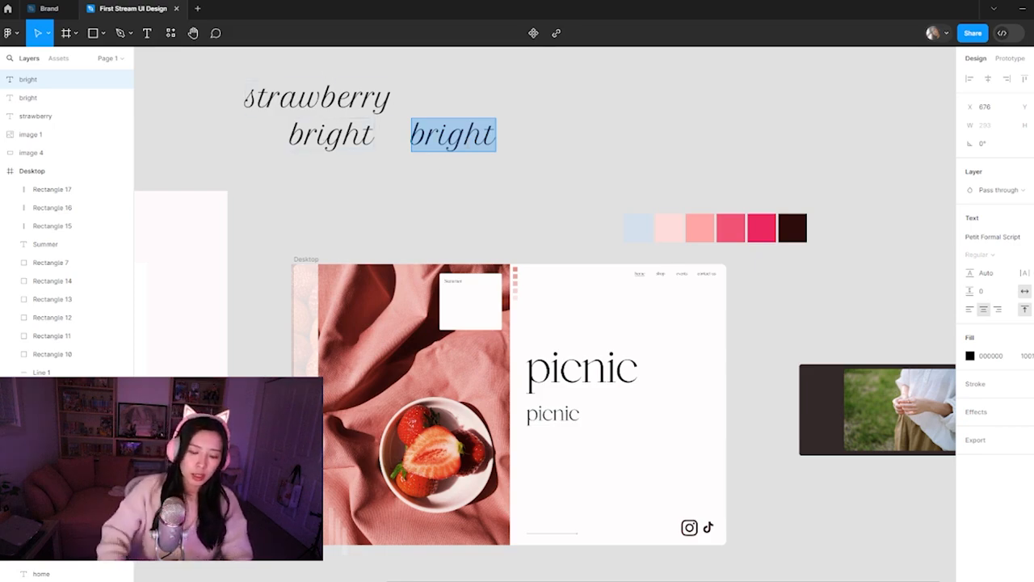
{"action": "type", "text": "colourful"}
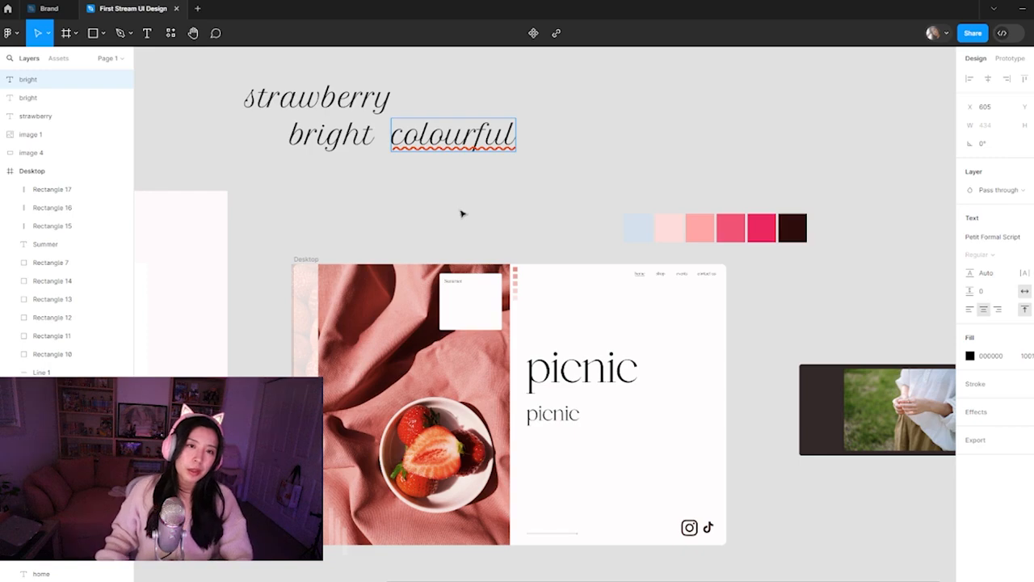
{"action": "key", "text": "Escape"}
Place "colourful" below "bright", with a duplicate to the right of "bright" reading "minimal"
{"action": "mouse_move", "coordinate": [487, 139]}
{"action": "left_mouse_down"}
{"action": "mouse_move", "coordinate": [388, 192]}
{"action": "mouse_move", "coordinate": [385, 182]}
{"action": "mouse_move", "coordinate": [437, 210]}
{"action": "mouse_move", "coordinate": [453, 198]}
{"action": "mouse_move", "coordinate": [408, 186]}
{"action": "mouse_move", "coordinate": [479, 142]}
{"action": "mouse_move", "coordinate": [495, 148]}
{"action": "left_mouse_up"}
{"action": "double_click", "coordinate": [485, 148]}
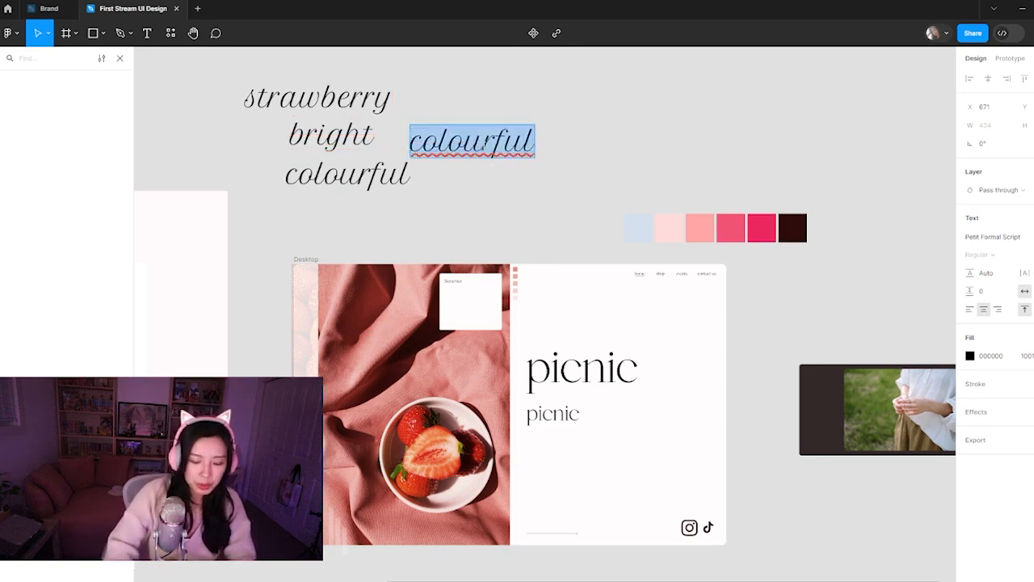
{"action": "type", "text": "minimal"}
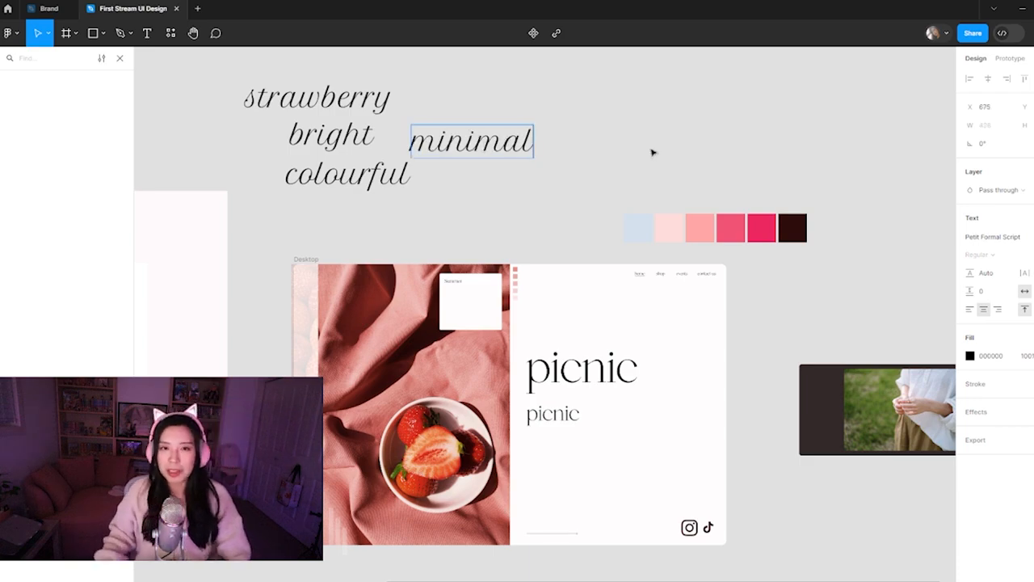
{"action": "key", "text": "Escape"}
{"action": "left_click_drag", "start_coordinate": [507, 150], "coordinate": [527, 146]}
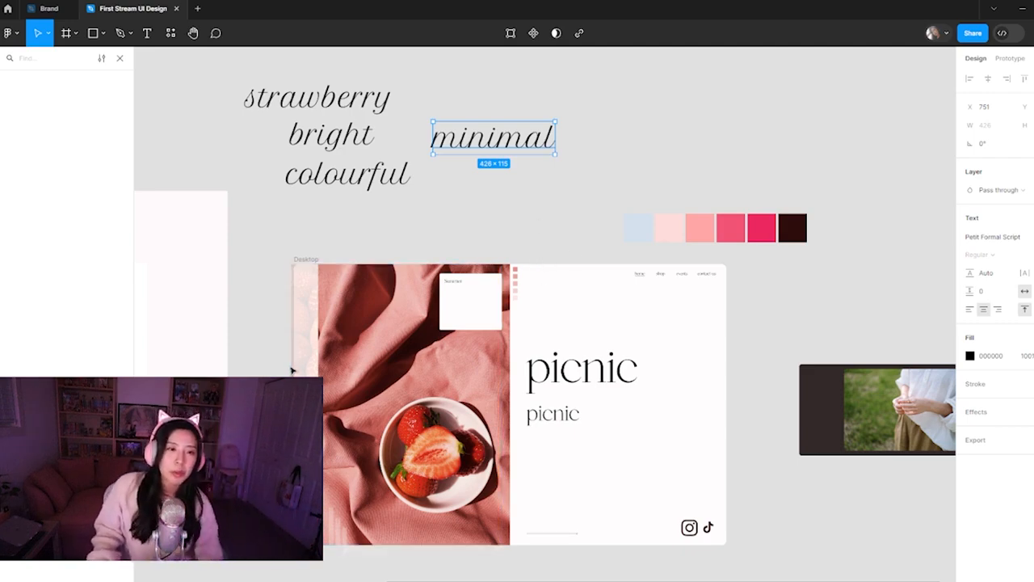
Shift the landing page's photos, white card, small squares, "picnic" titles and arrow together slightly right to meet the frame's left edge
{"action": "left_click", "coordinate": [356, 383]}
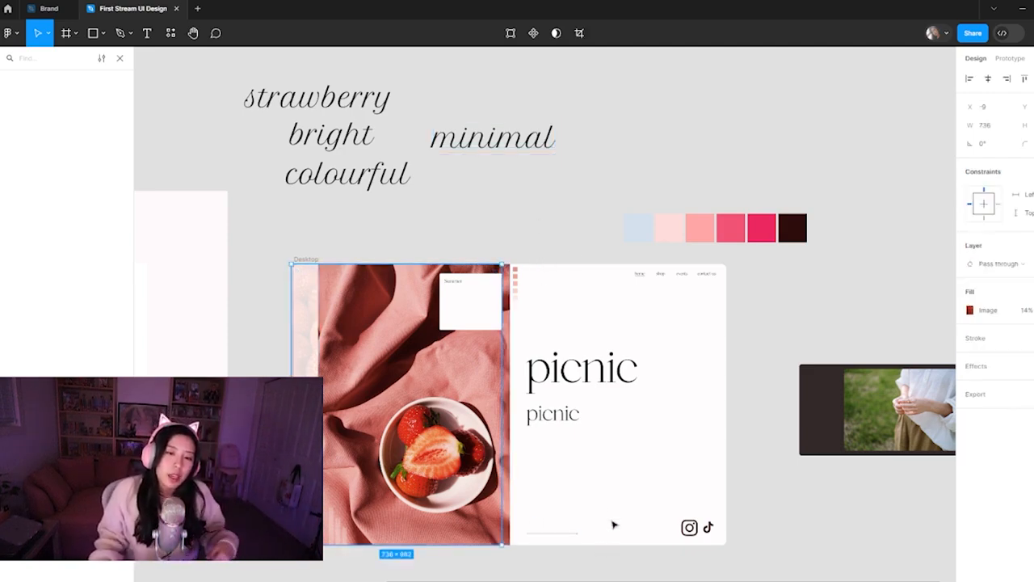
{"action": "left_click_drag", "start_coordinate": [591, 564], "coordinate": [427, 277]}
{"action": "mouse_move", "coordinate": [412, 385]}
{"action": "left_mouse_down"}
{"action": "mouse_move", "coordinate": [435, 387]}
{"action": "mouse_move", "coordinate": [415, 384]}
{"action": "left_mouse_up"}
{"action": "left_click", "coordinate": [553, 224]}
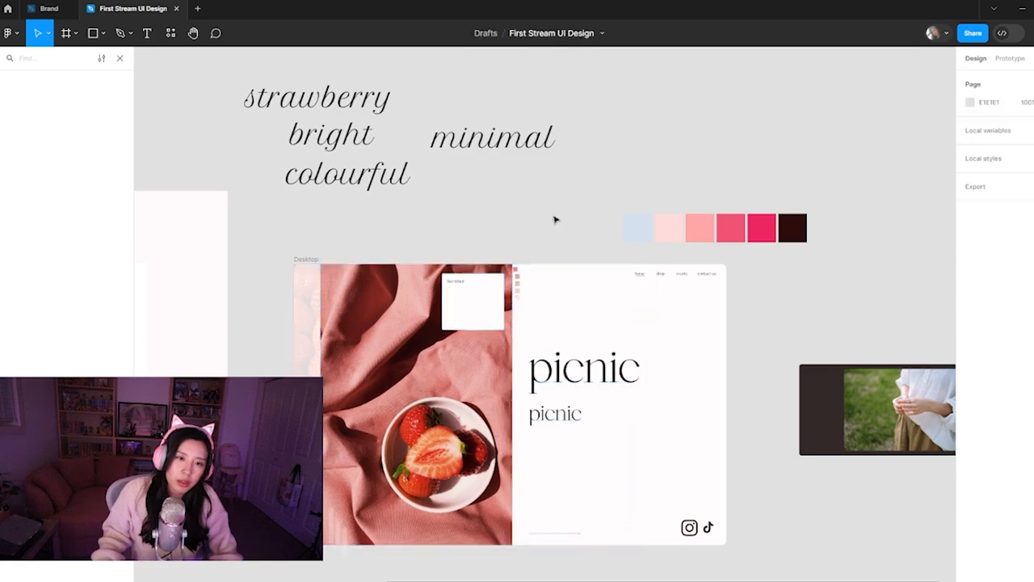
Round the left corners of the faded strawberry background image, giving the top-left corner a radius of 16
{"action": "left_click", "coordinate": [308, 374]}
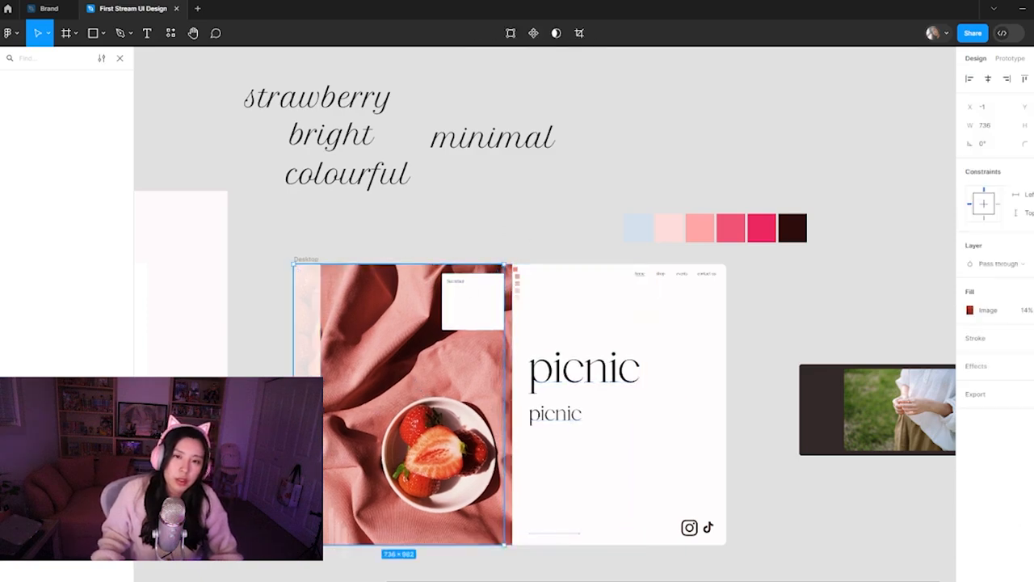
{"action": "left_click", "coordinate": [1025, 143]}
{"action": "left_click", "coordinate": [868, 175]}
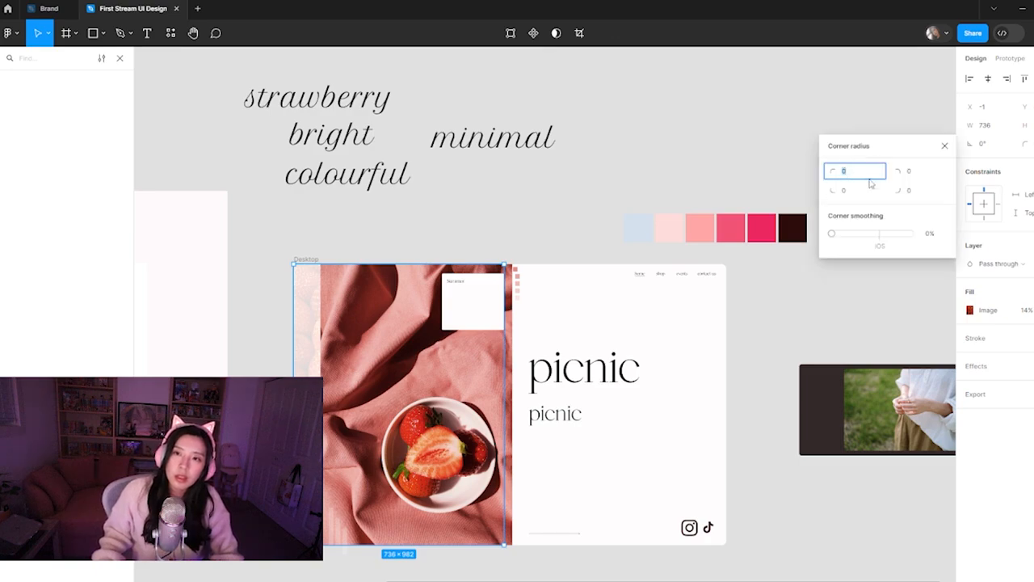
{"action": "type", "text": "16"}
{"action": "key", "text": "Return"}
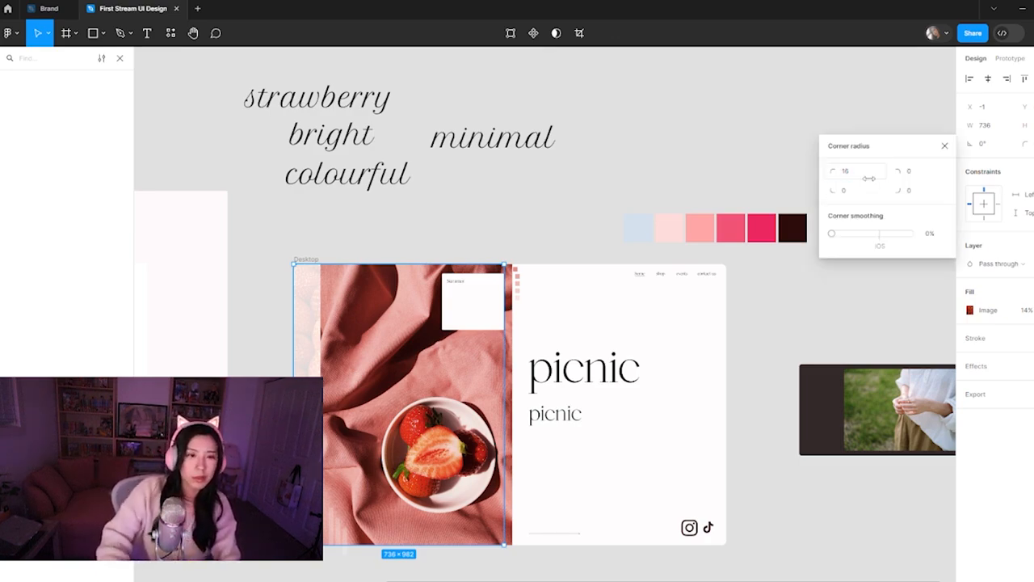
{"action": "left_click", "coordinate": [855, 194]}
{"action": "key", "text": "Return"}
{"action": "left_click", "coordinate": [692, 160]}
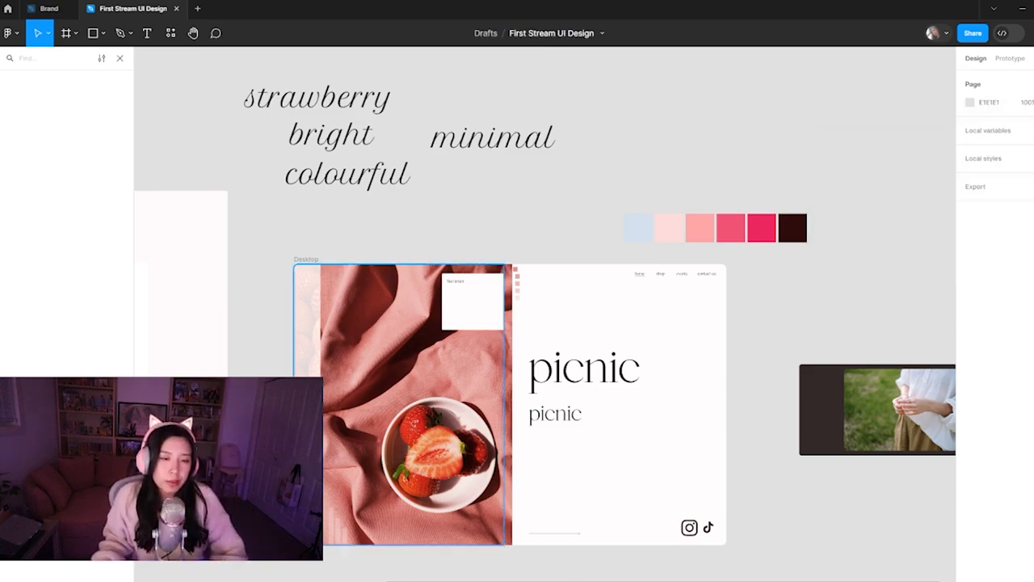
Inspect the left edge and corners of the faded strawberry image up close, and review the whole landing page again
{"action": "left_click", "coordinate": [310, 488]}
{"action": "scroll", "coordinate": [311, 488], "scroll_direction": "up", "scroll_amount": 5}
{"action": "left_click_drag", "start_coordinate": [311, 488], "coordinate": [314, 446]}
{"action": "left_click_drag", "start_coordinate": [226, 492], "coordinate": [472, 497]}
{"action": "key", "text": "ctrl+minus"}
{"action": "scroll", "coordinate": [491, 504], "scroll_direction": "right", "scroll_amount": 5}
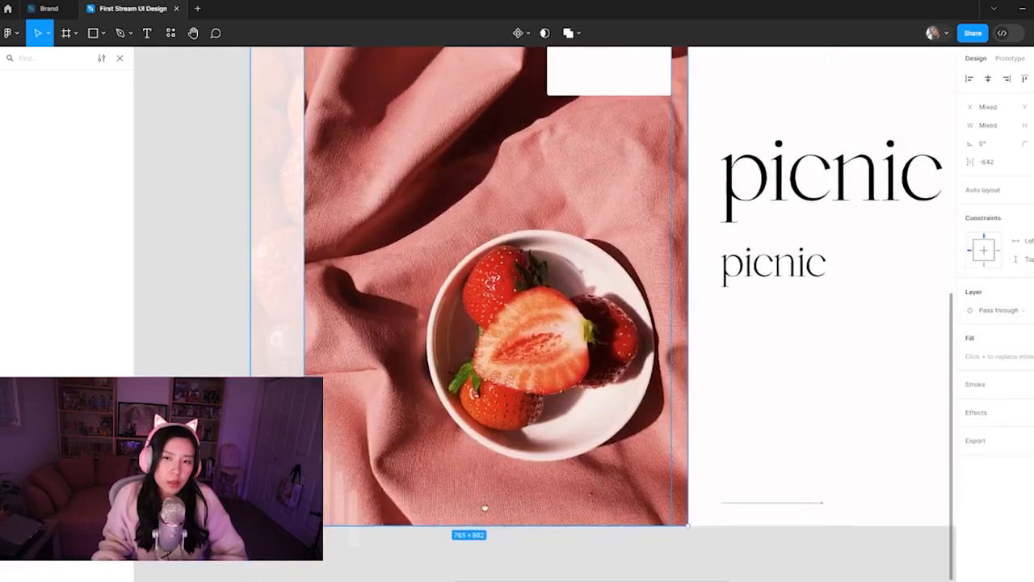
{"action": "left_click_drag", "start_coordinate": [812, 568], "coordinate": [252, 224]}
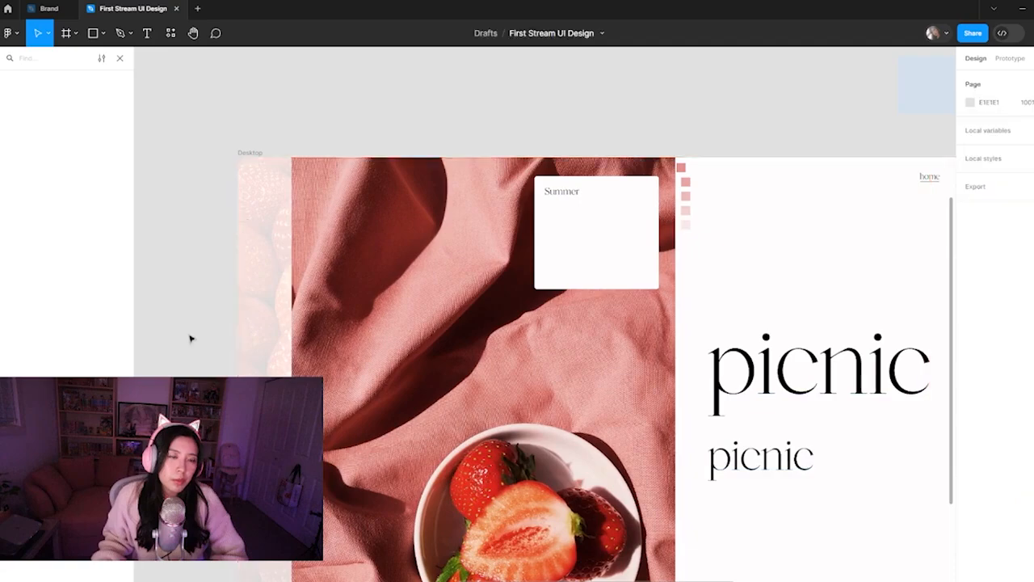
{"action": "left_click", "coordinate": [191, 337]}
{"action": "key", "text": "ctrl+minus"}
{"action": "key", "text": "ctrl+minus"}
{"action": "left_click_drag", "start_coordinate": [625, 245], "coordinate": [520, 218]}
{"action": "left_click", "coordinate": [563, 275]}
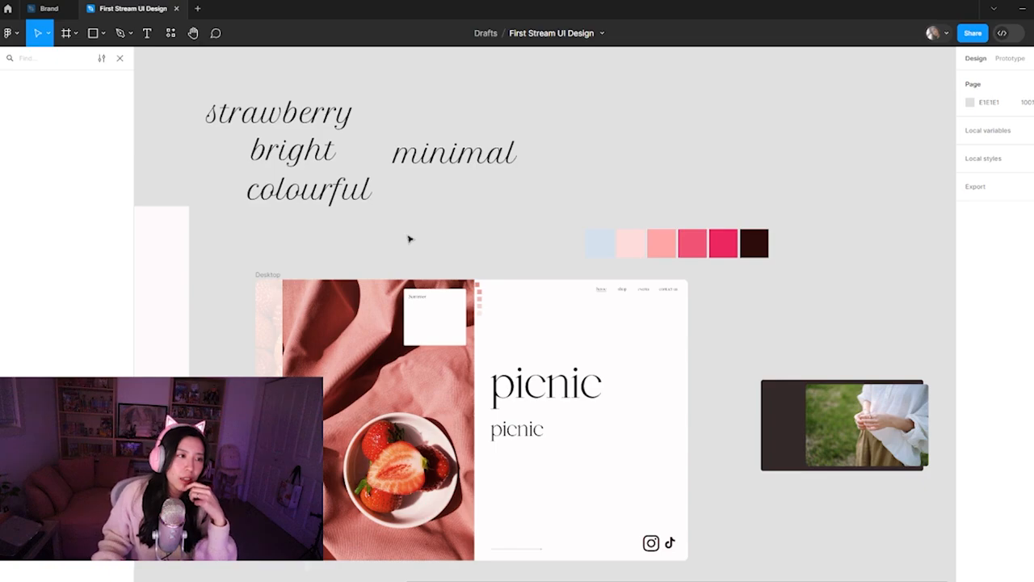
Switch to the browser window with the Dribbble results and bring the Behance page into it as a tab
{"action": "mouse_move", "coordinate": [495, 581]}
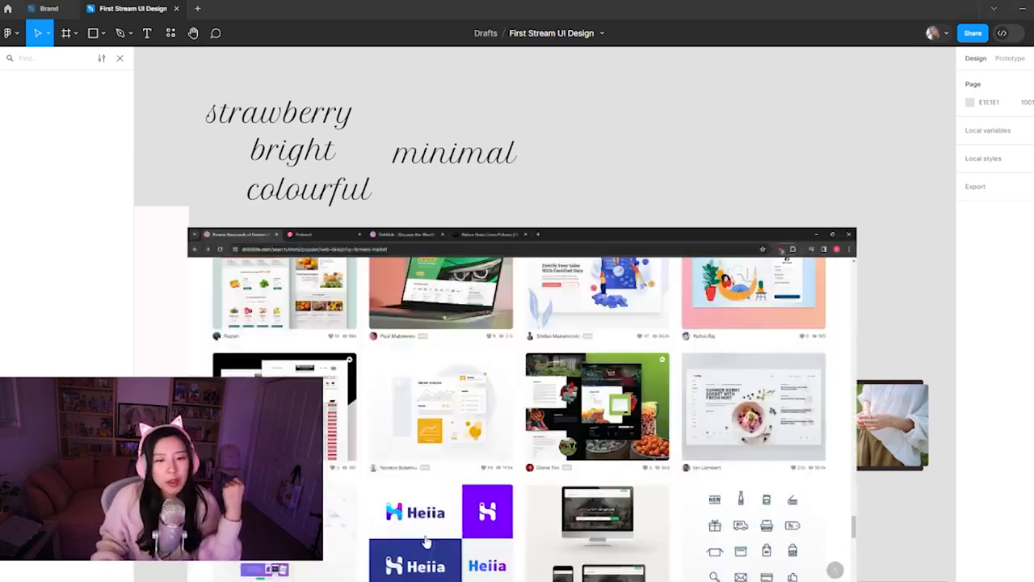
{"action": "left_click", "coordinate": [420, 541]}
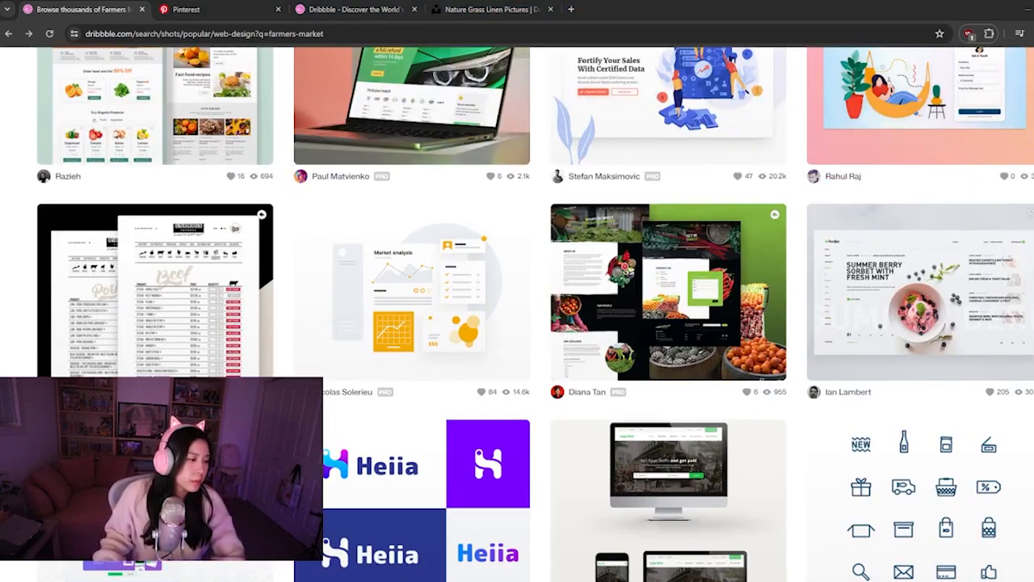
{"action": "key", "text": "ctrl+n"}
{"action": "key", "text": "ctrl+w"}
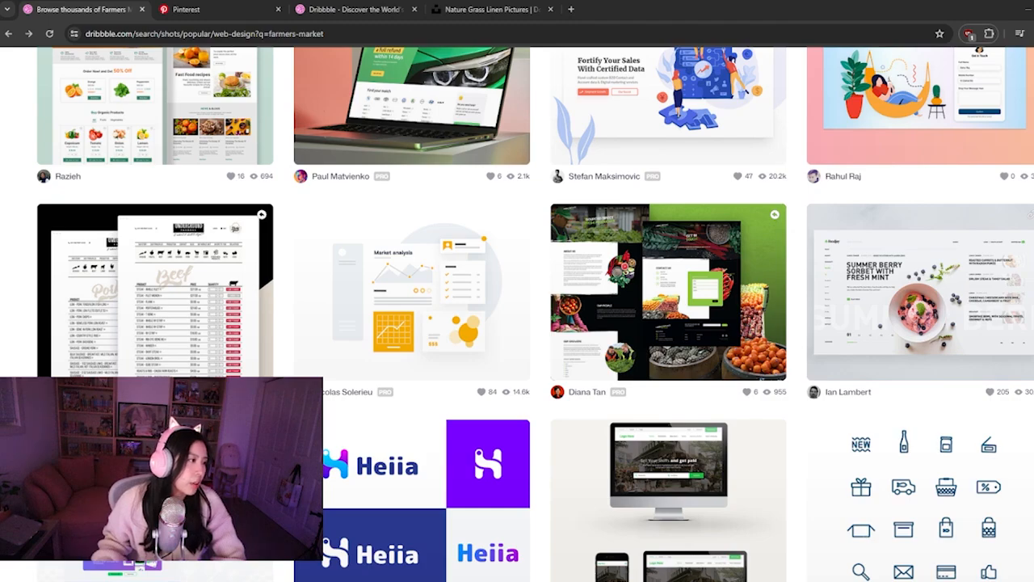
{"action": "left_click_drag", "start_coordinate": [323, 453], "coordinate": [376, 13]}
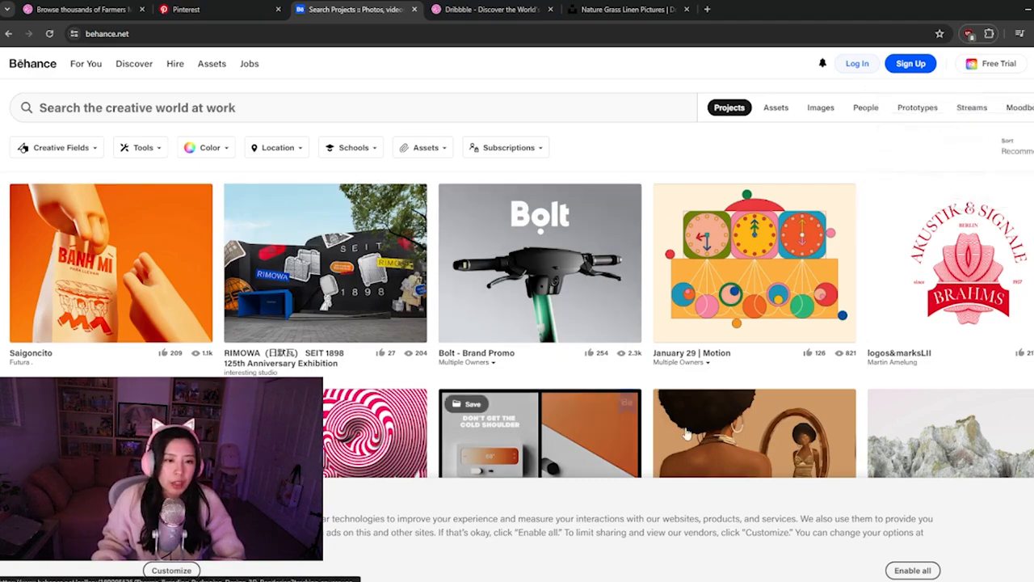
Skim the recommended Behance projects and search the site for "pink"
{"action": "scroll", "coordinate": [484, 363], "scroll_direction": "down", "scroll_amount": 2}
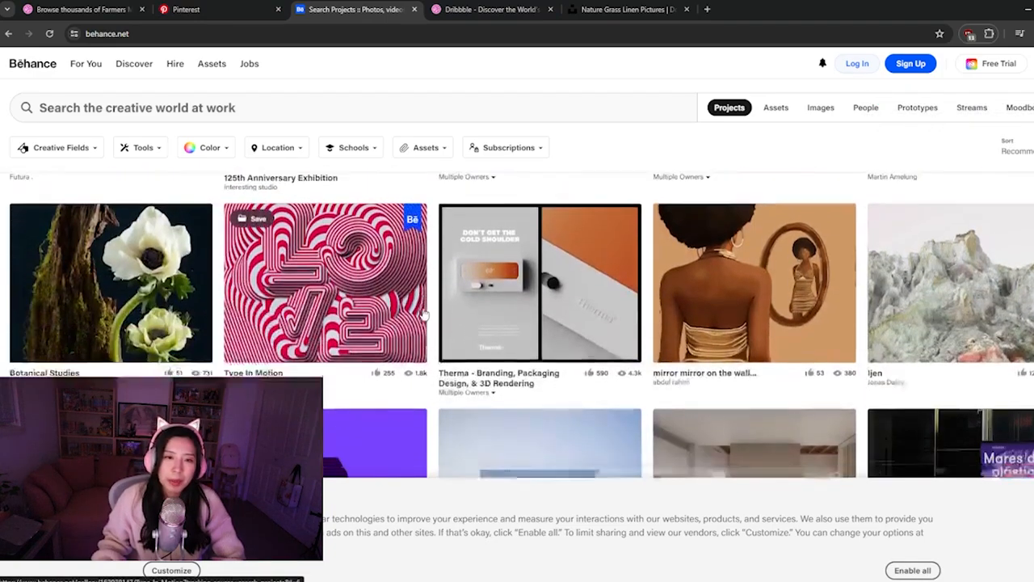
{"action": "scroll", "coordinate": [424, 315], "scroll_direction": "down", "scroll_amount": 2}
{"action": "scroll", "coordinate": [339, 242], "scroll_direction": "up", "scroll_amount": 4}
{"action": "left_click", "coordinate": [307, 105]}
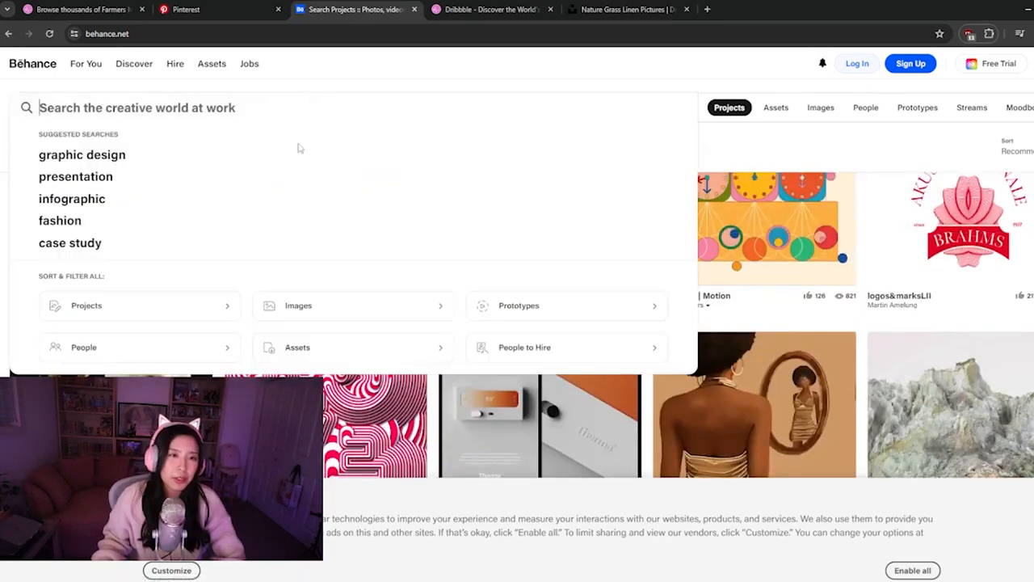
{"action": "left_click", "coordinate": [732, 140]}
{"action": "left_click", "coordinate": [220, 106]}
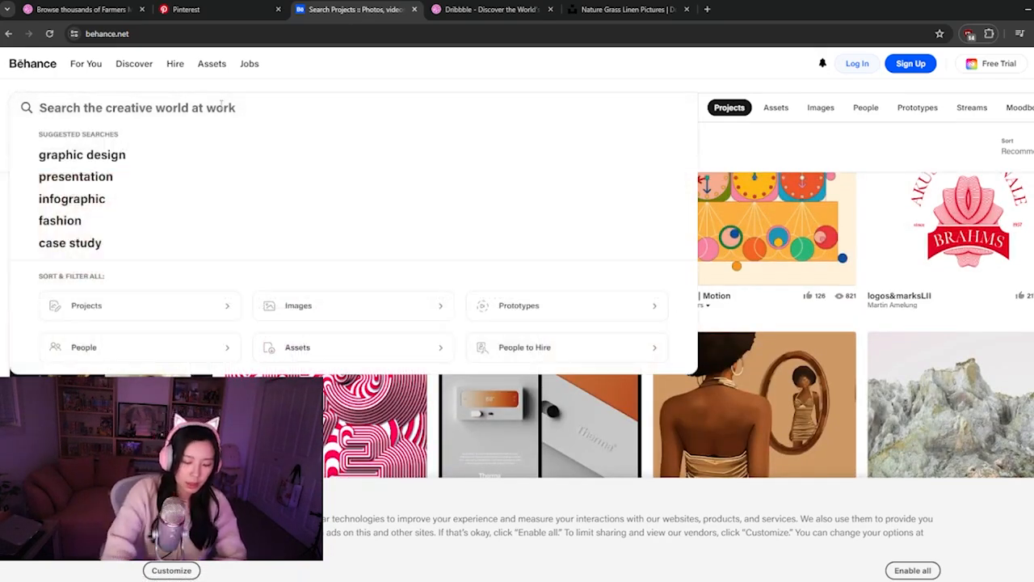
{"action": "type", "text": "pink"}
{"action": "key", "text": "Return"}
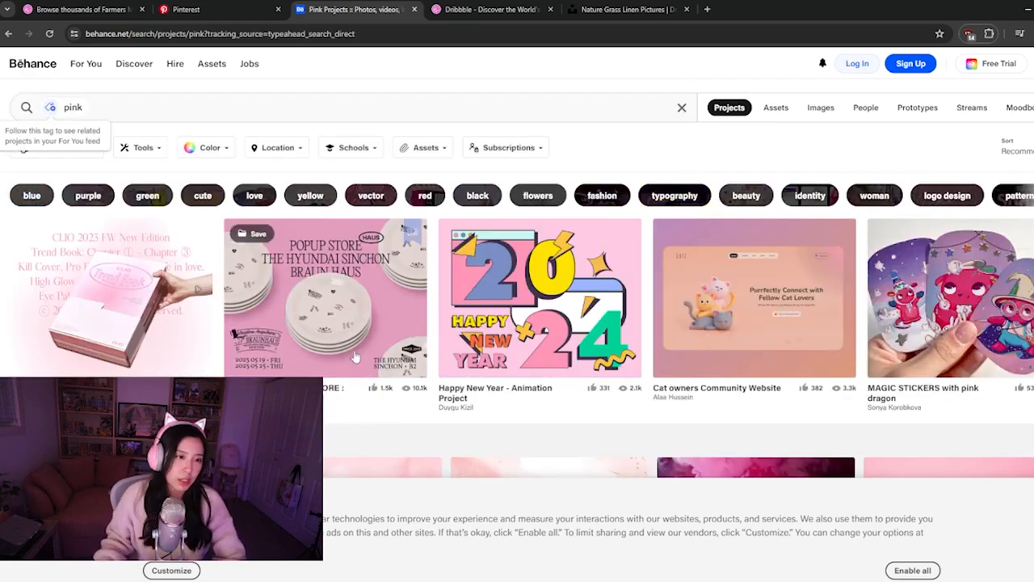
Browse the "pink" project results on Behance for colour, typography and layout inspiration
{"action": "scroll", "coordinate": [507, 339], "scroll_direction": "down", "scroll_amount": 2}
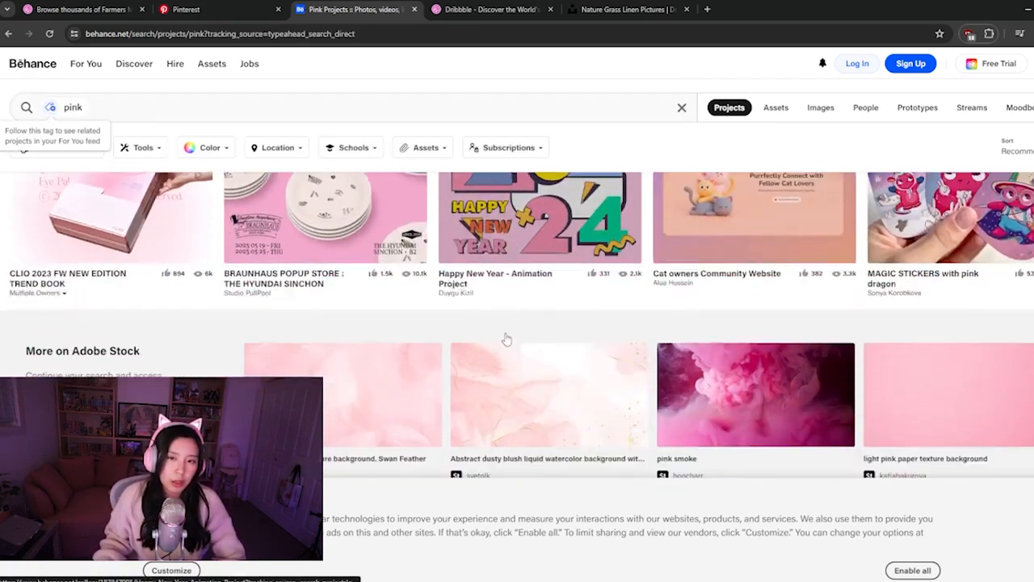
{"action": "scroll", "coordinate": [506, 339], "scroll_direction": "down", "scroll_amount": 2}
{"action": "scroll", "coordinate": [506, 338], "scroll_direction": "up", "scroll_amount": 2}
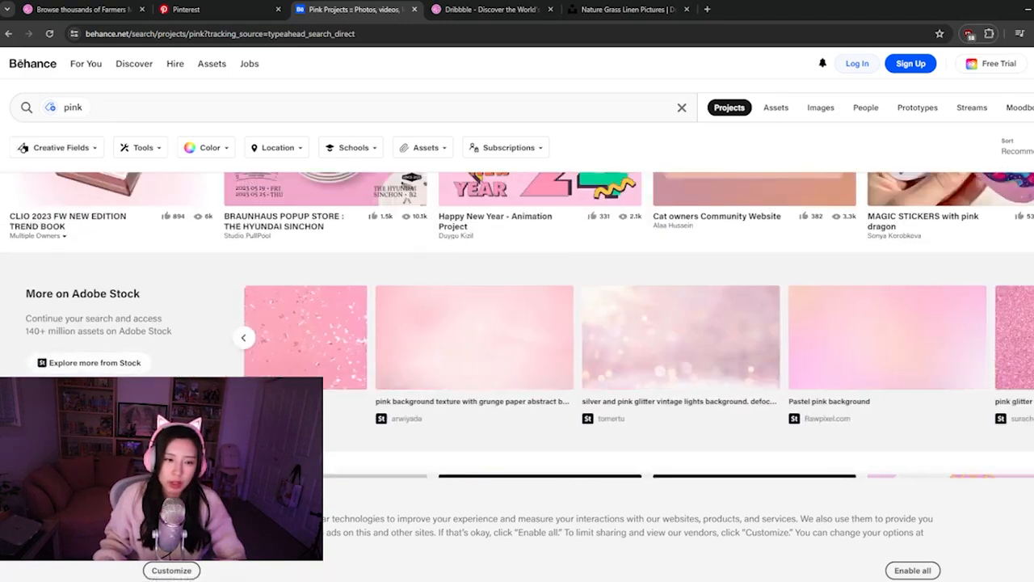
{"action": "scroll", "coordinate": [439, 355], "scroll_direction": "down", "scroll_amount": 3}
{"action": "scroll", "coordinate": [439, 356], "scroll_direction": "down", "scroll_amount": 1}
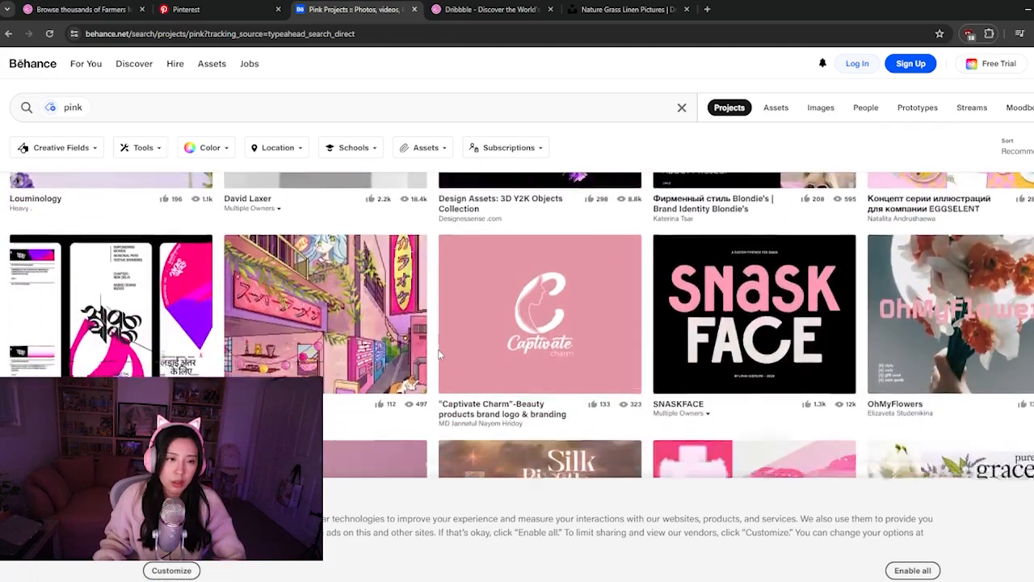
{"action": "scroll", "coordinate": [420, 365], "scroll_direction": "down", "scroll_amount": 1}
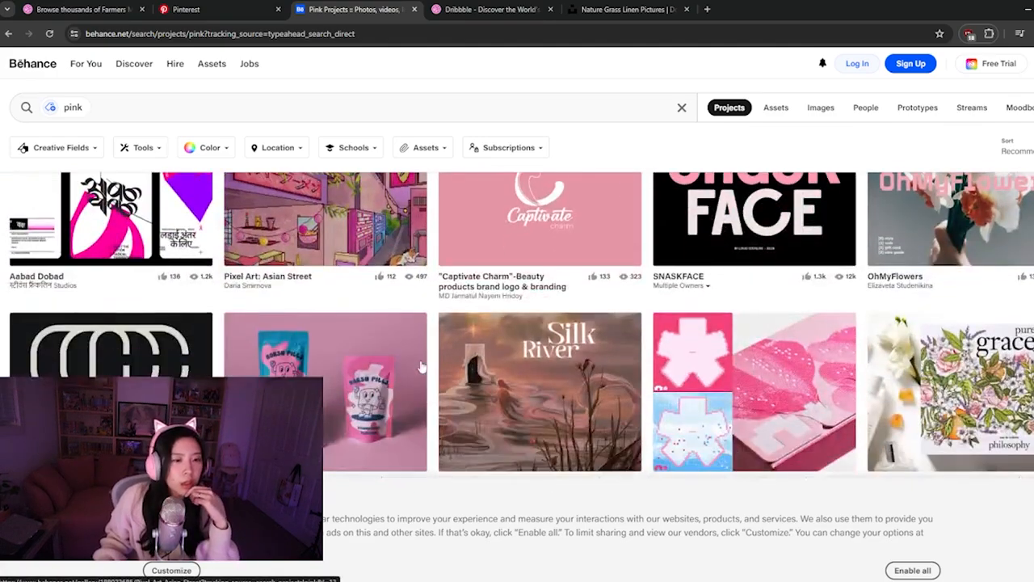
{"action": "scroll", "coordinate": [420, 365], "scroll_direction": "down", "scroll_amount": 1}
{"action": "scroll", "coordinate": [420, 365], "scroll_direction": "down", "scroll_amount": 3}
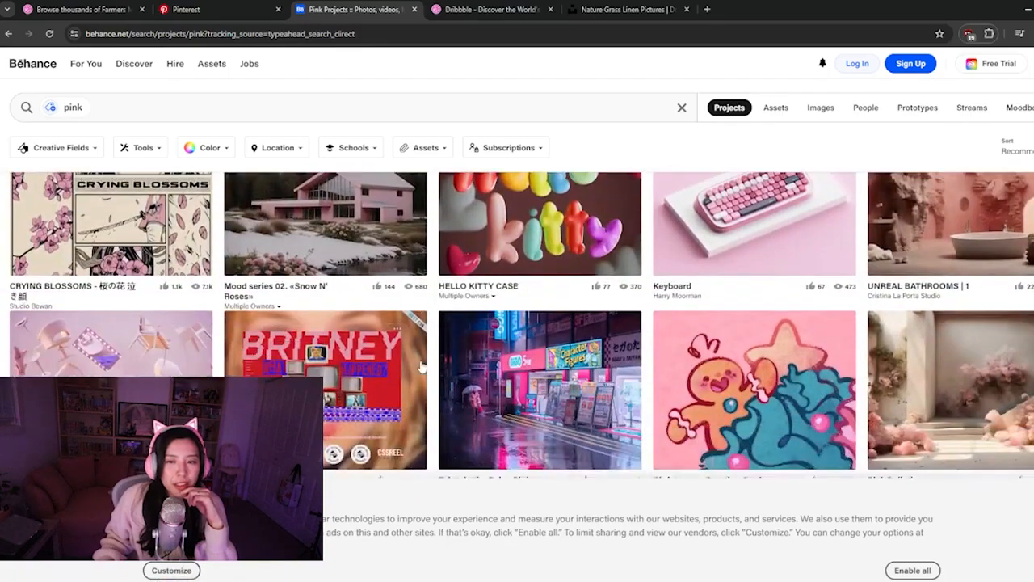
{"action": "scroll", "coordinate": [420, 365], "scroll_direction": "down", "scroll_amount": 2}
{"action": "scroll", "coordinate": [420, 368], "scroll_direction": "down", "scroll_amount": 4}
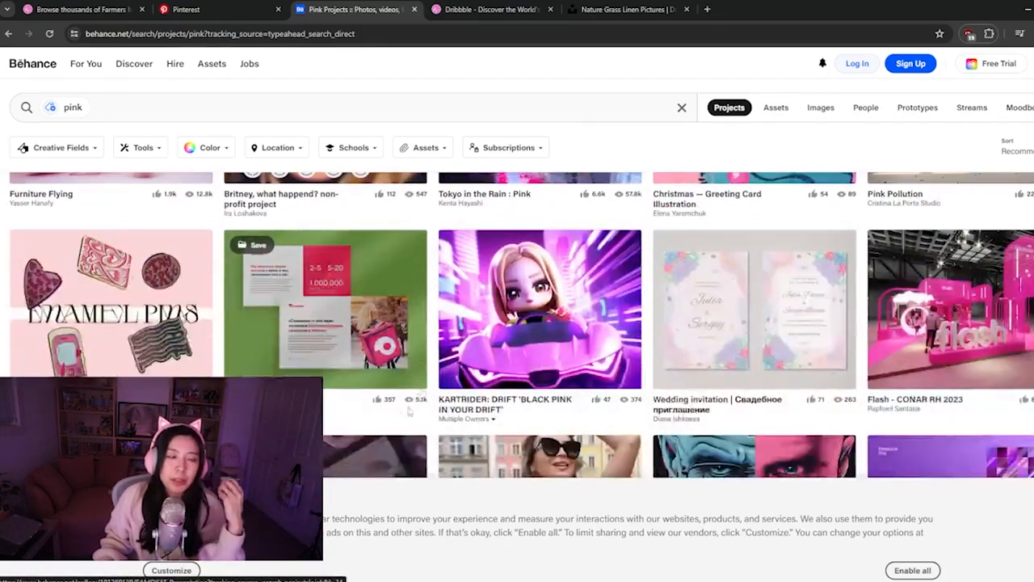
{"action": "scroll", "coordinate": [368, 371], "scroll_direction": "down", "scroll_amount": 5}
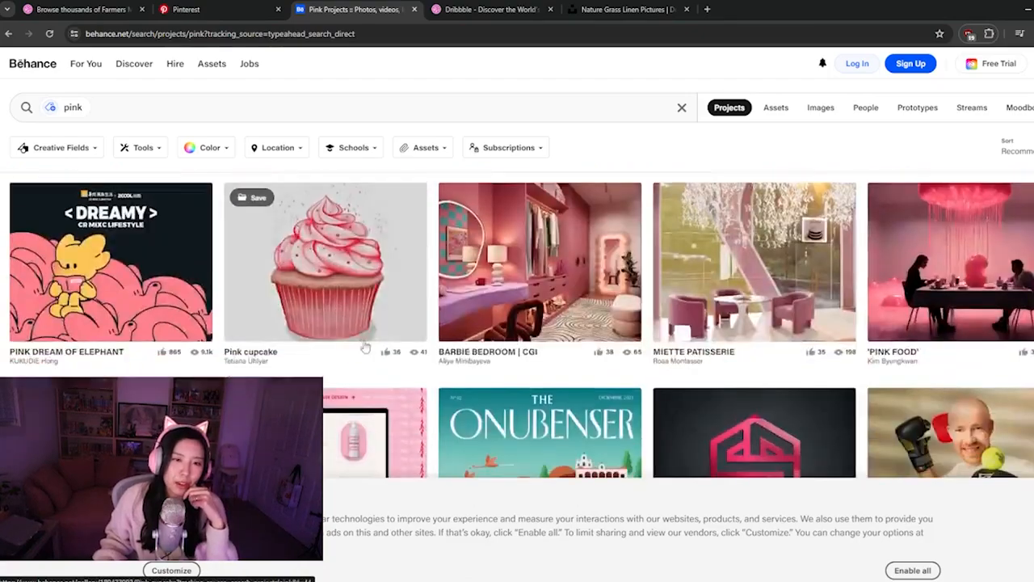
{"action": "scroll", "coordinate": [355, 347], "scroll_direction": "down", "scroll_amount": 4}
{"action": "scroll", "coordinate": [354, 356], "scroll_direction": "down", "scroll_amount": 5}
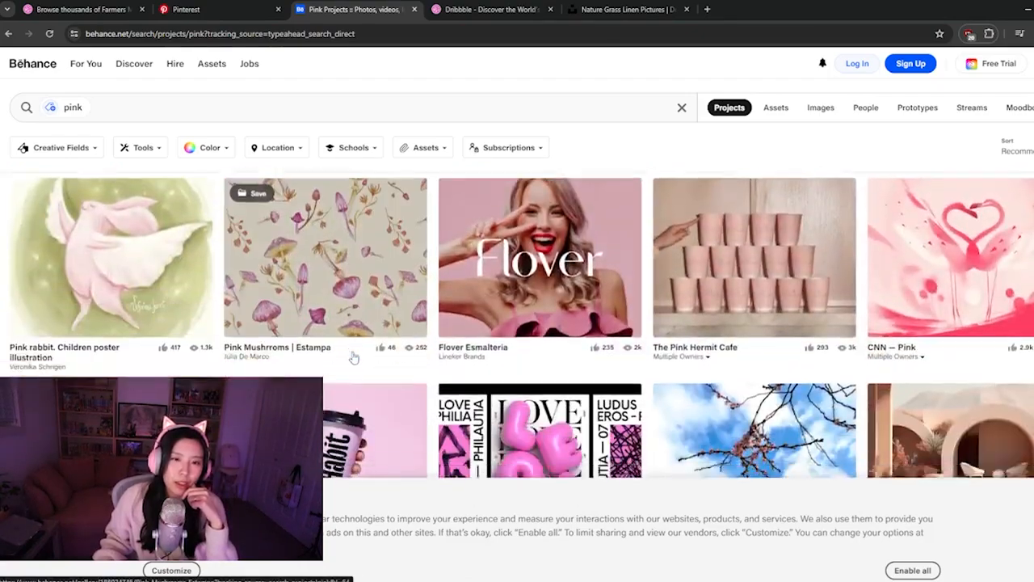
Finish skimming the pink Behance projects and browse the farmers-market web design shots on Dribbble for landing page layouts
{"action": "scroll", "coordinate": [353, 353], "scroll_direction": "down", "scroll_amount": 8}
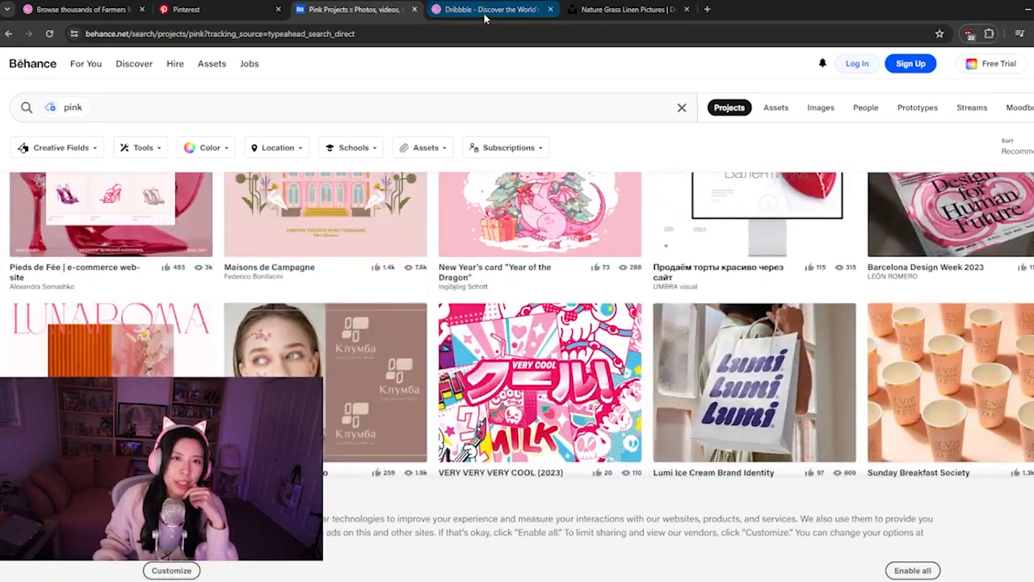
{"action": "left_click", "coordinate": [85, 9]}
{"action": "scroll", "coordinate": [398, 296], "scroll_direction": "down", "scroll_amount": 2}
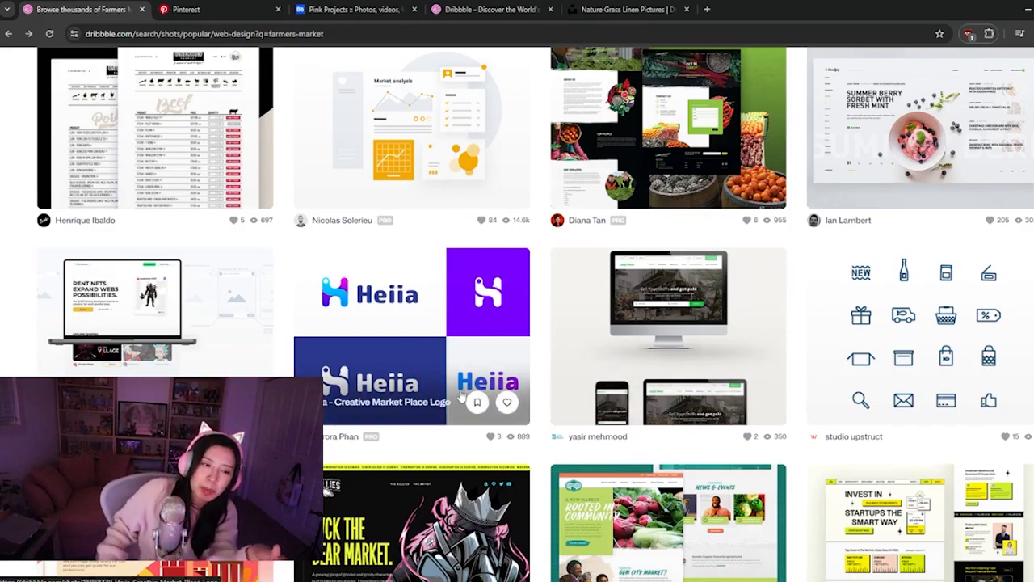
{"action": "scroll", "coordinate": [403, 305], "scroll_direction": "down", "scroll_amount": 3}
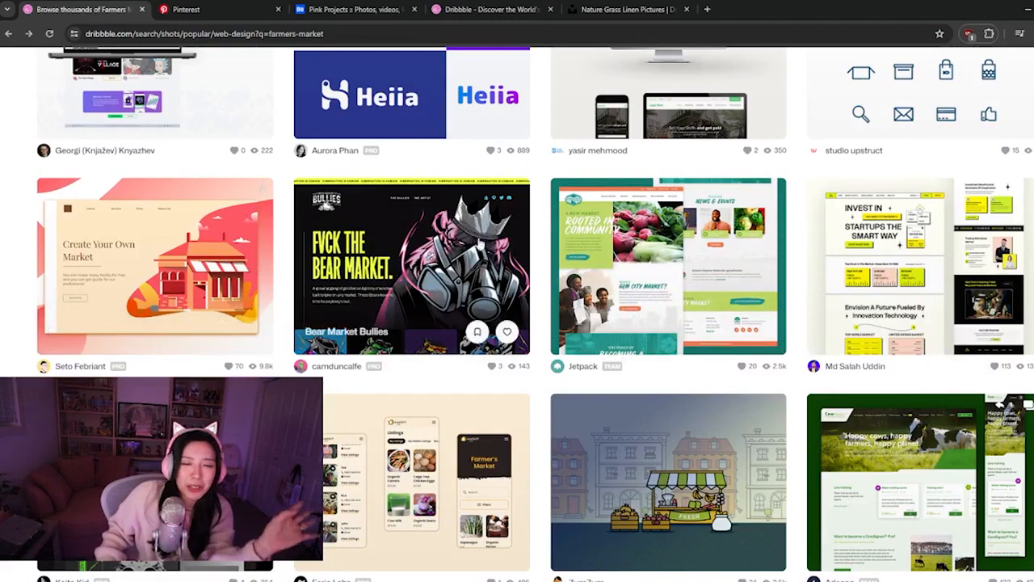
{"action": "left_click", "coordinate": [490, 7]}
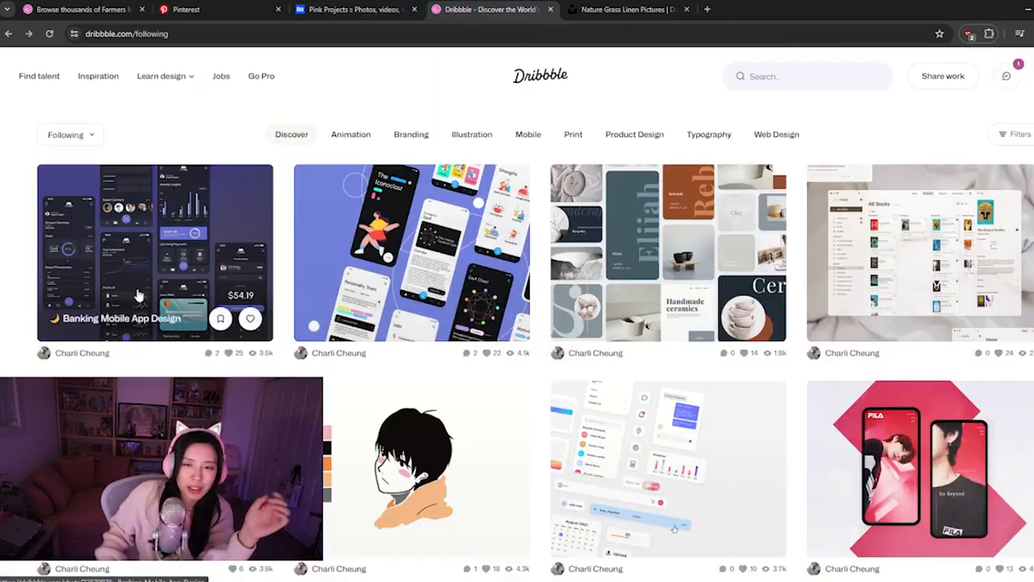
{"action": "left_click", "coordinate": [94, 6]}
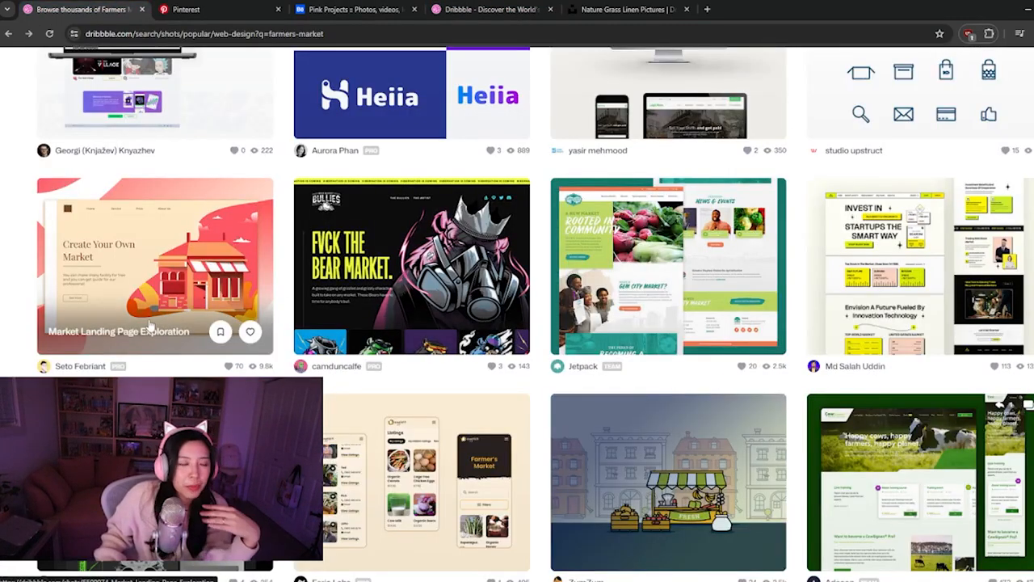
{"action": "scroll", "coordinate": [333, 273], "scroll_direction": "down", "scroll_amount": 3}
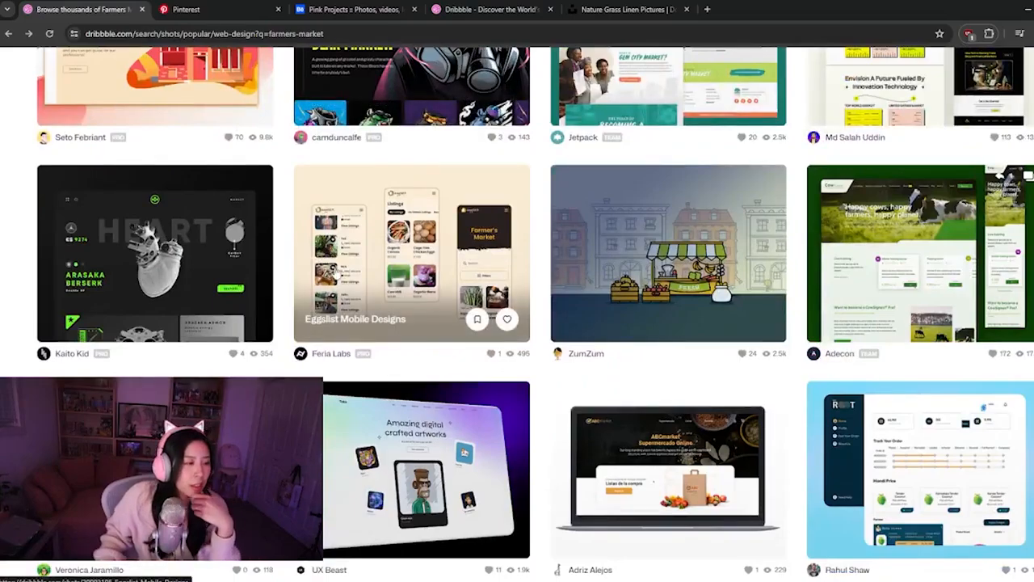
{"action": "scroll", "coordinate": [336, 273], "scroll_direction": "down", "scroll_amount": 2}
{"action": "scroll", "coordinate": [336, 273], "scroll_direction": "down", "scroll_amount": 2}
{"action": "scroll", "coordinate": [335, 273], "scroll_direction": "down", "scroll_amount": 1}
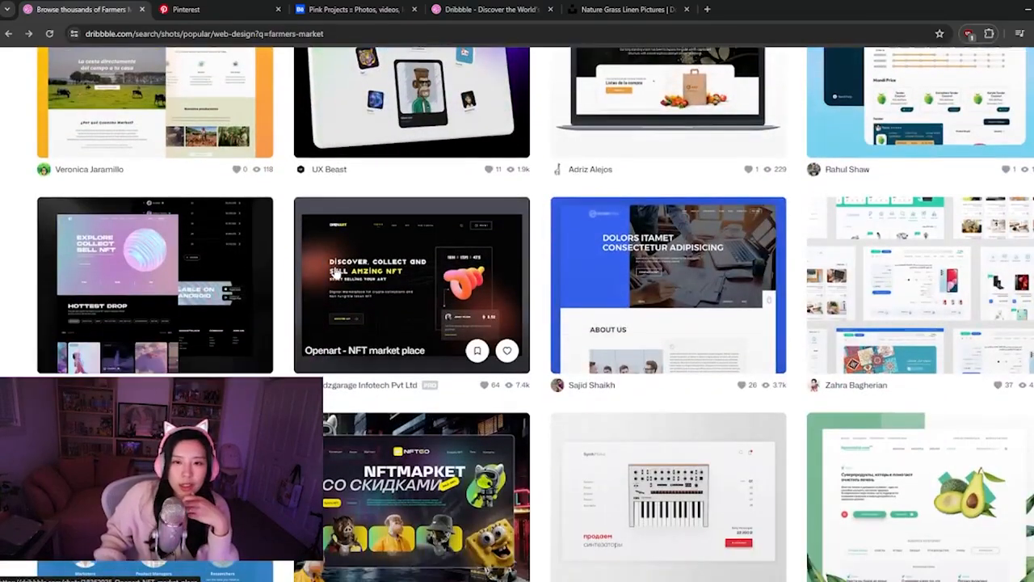
{"action": "scroll", "coordinate": [335, 273], "scroll_direction": "down", "scroll_amount": 1}
{"action": "scroll", "coordinate": [336, 273], "scroll_direction": "down", "scroll_amount": 1}
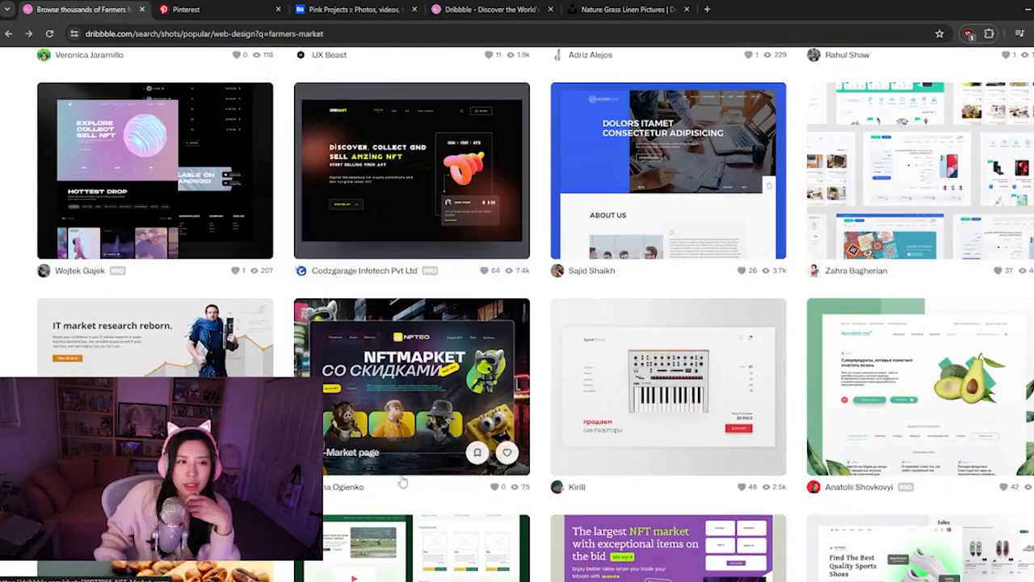
{"action": "scroll", "coordinate": [359, 489], "scroll_direction": "down", "scroll_amount": 1}
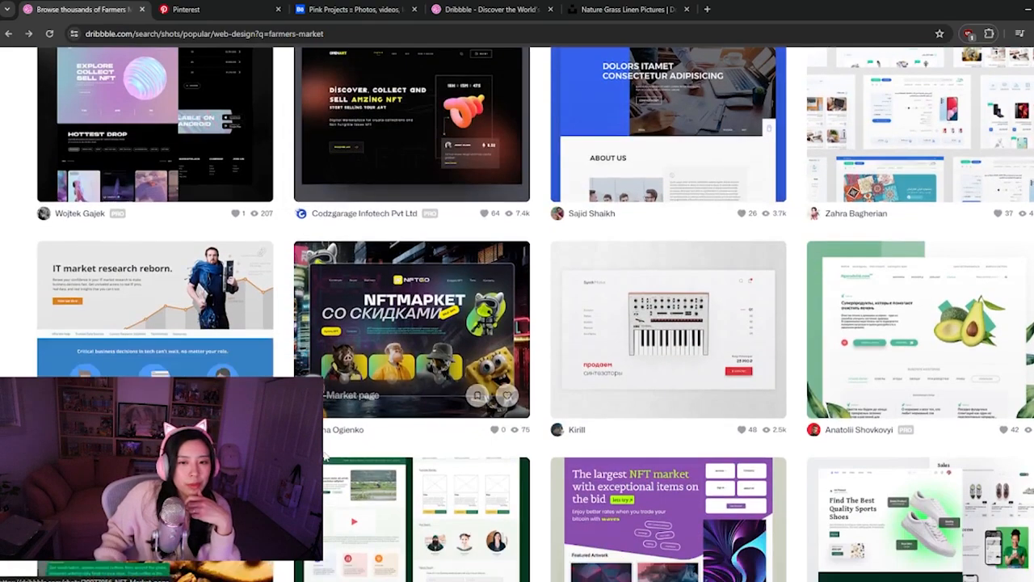
{"action": "scroll", "coordinate": [336, 469], "scroll_direction": "up", "scroll_amount": 3}
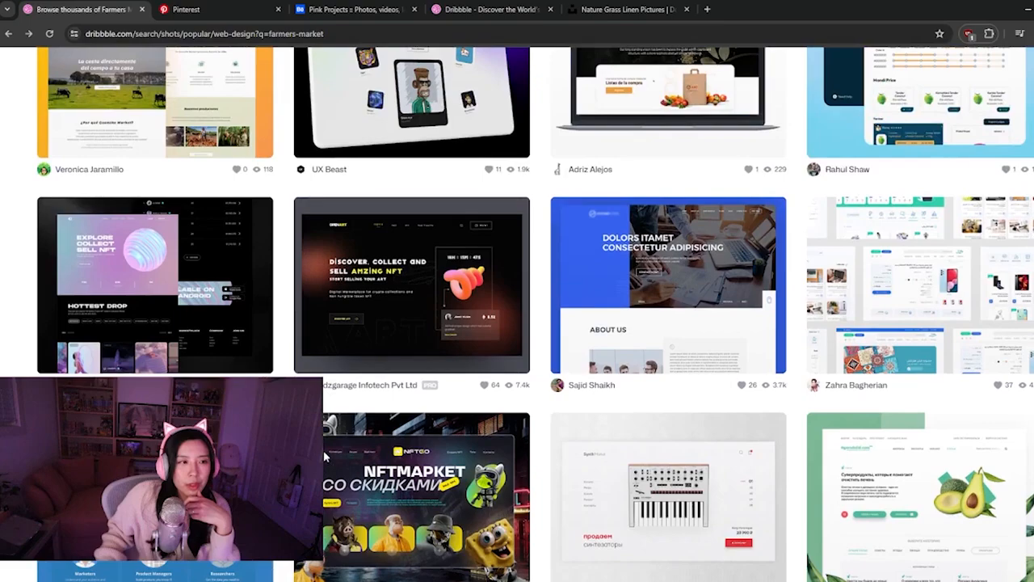
Examine the split hero layout of the Stock Market Website shot and return to the Dribbble search results
{"action": "left_click", "coordinate": [671, 295]}
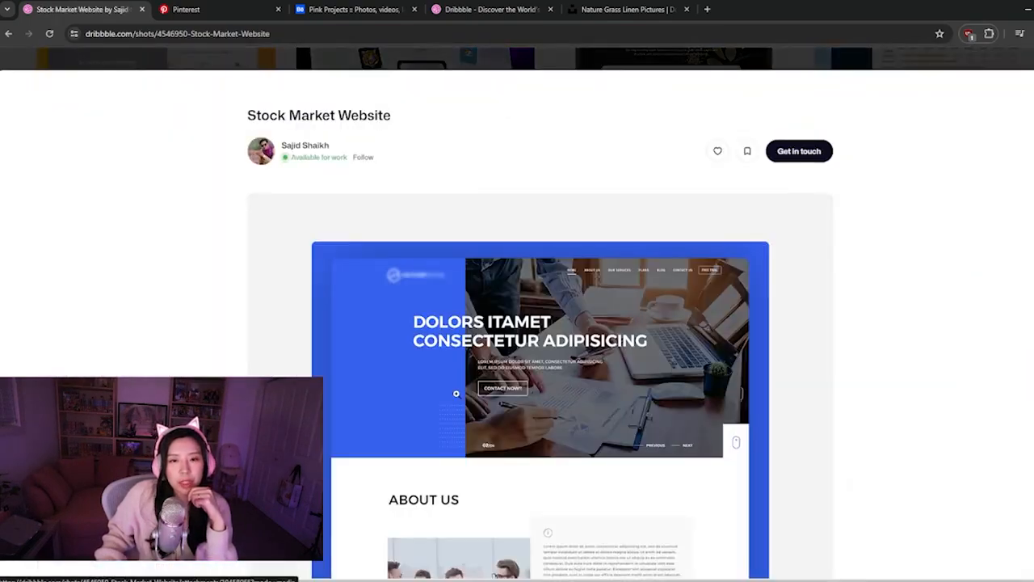
{"action": "scroll", "coordinate": [348, 156], "scroll_direction": "down", "scroll_amount": 1}
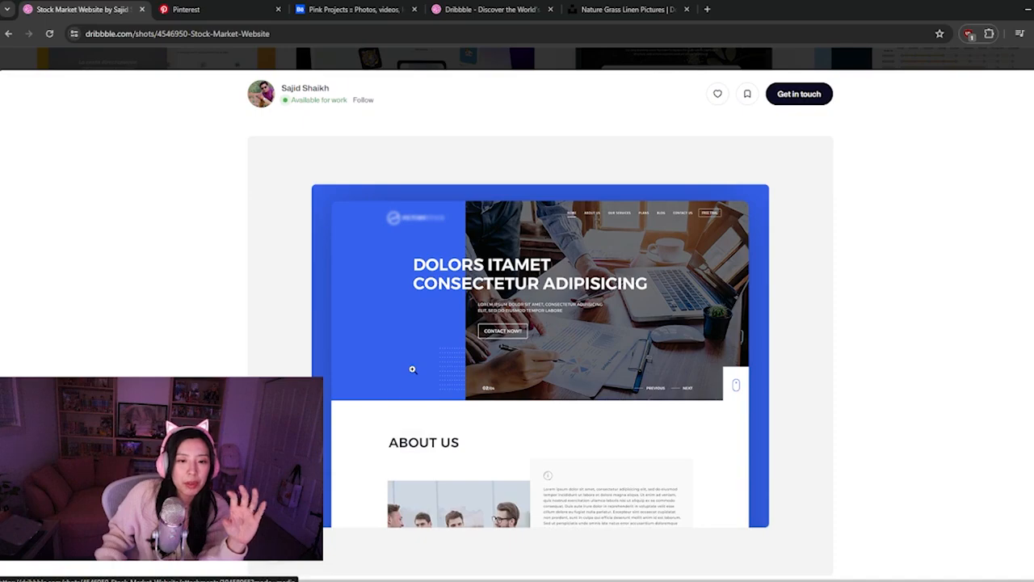
{"action": "key", "text": "alt+Left"}
{"action": "scroll", "coordinate": [490, 353], "scroll_direction": "down", "scroll_amount": 2}
{"action": "scroll", "coordinate": [490, 366], "scroll_direction": "up", "scroll_amount": 1}
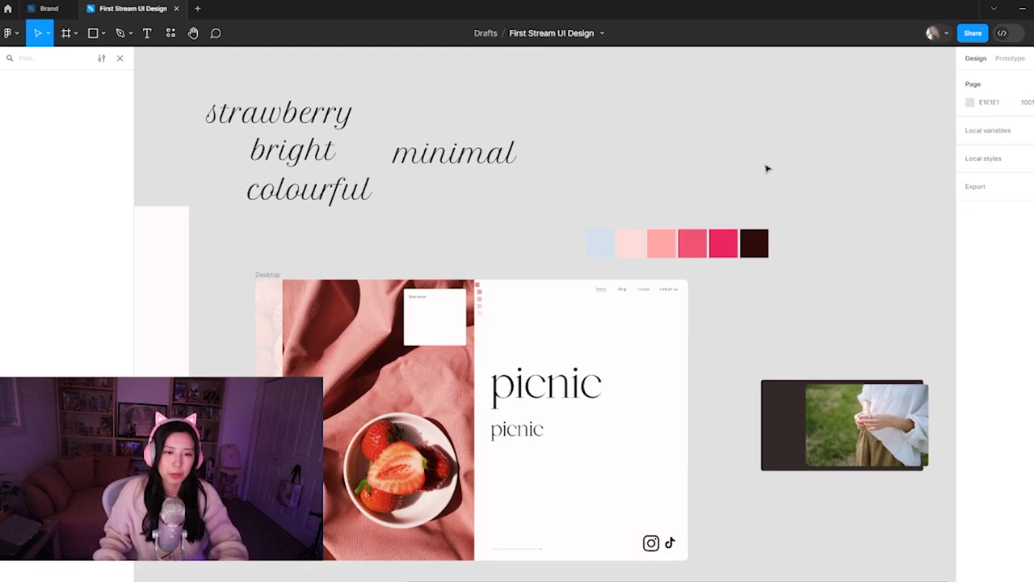
{"action": "scroll", "coordinate": [652, 489], "scroll_direction": "down", "scroll_amount": 3}
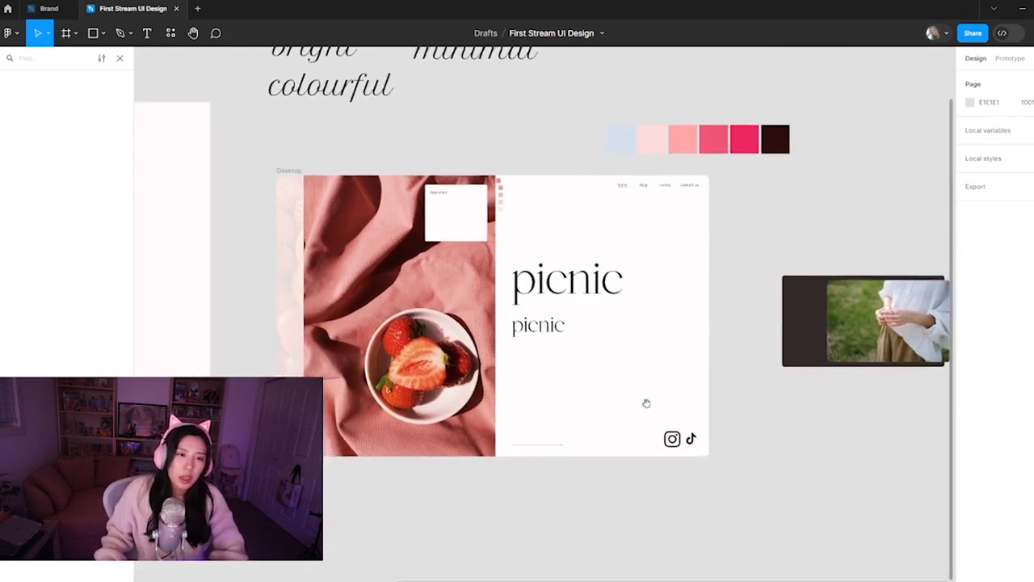
Extend the Desktop frame downward to a height of 1507, leaving empty space below the hero section
{"action": "left_click", "coordinate": [287, 172]}
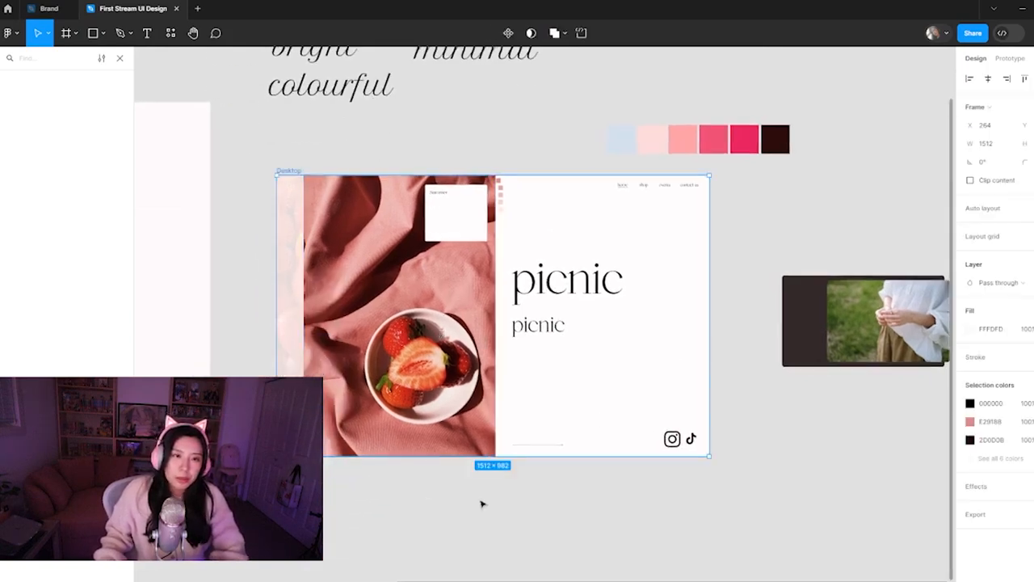
{"action": "left_click_drag", "start_coordinate": [480, 457], "coordinate": [482, 559]}
{"action": "left_click", "coordinate": [744, 487]}
{"action": "left_click_drag", "start_coordinate": [566, 524], "coordinate": [586, 463]}
{"action": "left_click", "coordinate": [443, 347]}
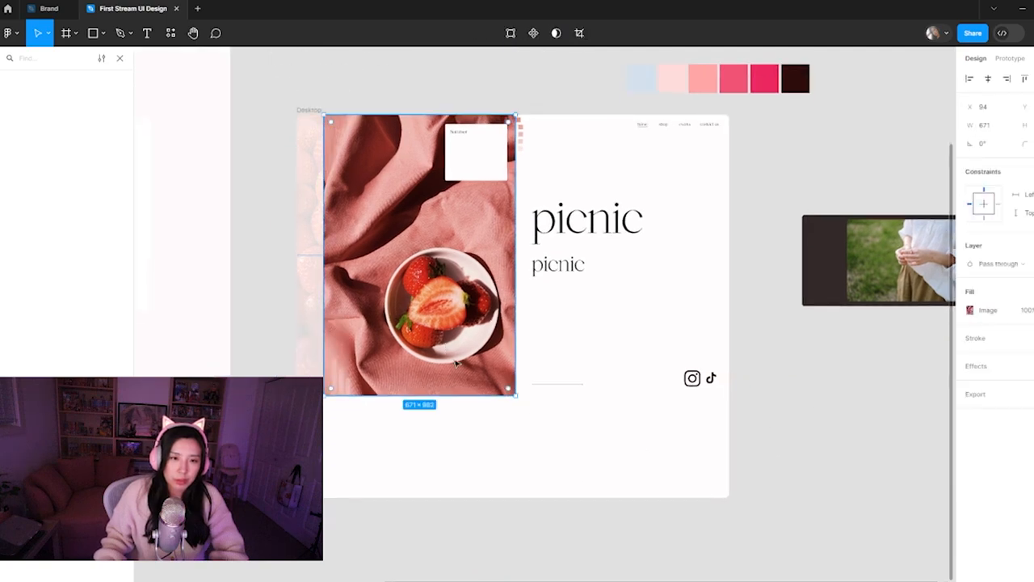
{"action": "left_click", "coordinate": [310, 111]}
{"action": "left_click_drag", "start_coordinate": [441, 501], "coordinate": [443, 544]}
{"action": "left_click", "coordinate": [353, 464]}
{"action": "key", "text": "minus"}
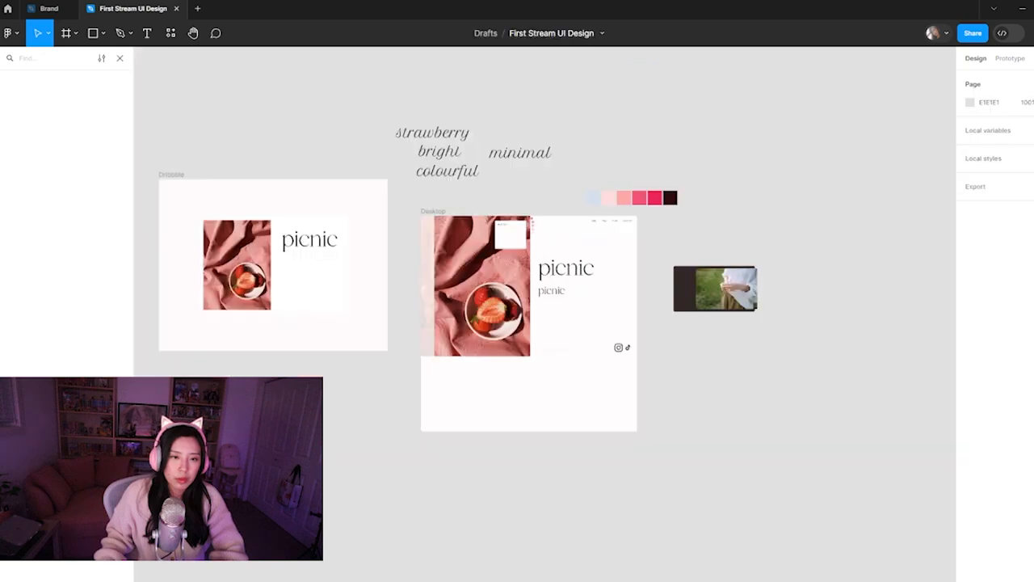
Delete the old strawberry image and picnic mockup from inside the Dribbble frame
{"action": "left_click_drag", "start_coordinate": [261, 259], "coordinate": [347, 274]}
{"action": "left_click", "coordinate": [428, 325]}
{"action": "left_click", "coordinate": [420, 391]}
{"action": "left_click_drag", "start_coordinate": [431, 423], "coordinate": [297, 244]}
{"action": "key", "text": "Delete"}
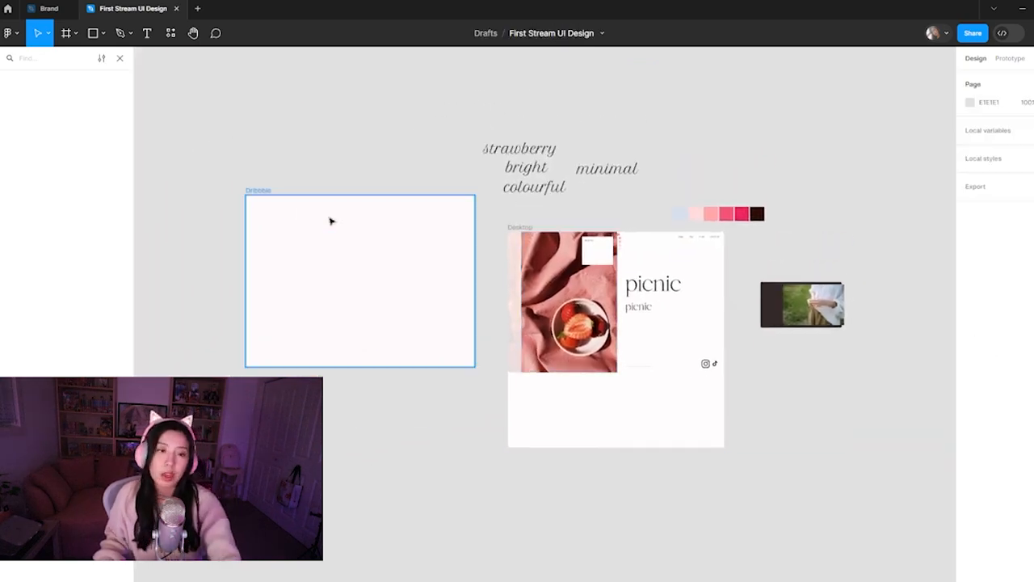
Copy the whole Desktop frame as a PNG image
{"action": "left_click", "coordinate": [519, 229]}
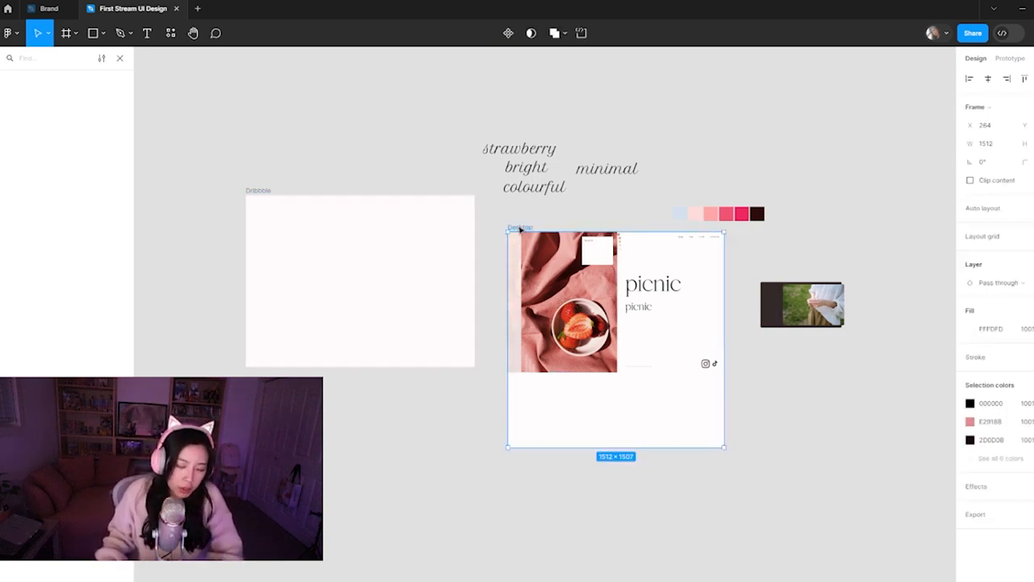
{"action": "key", "text": "ctrl+shift+c"}
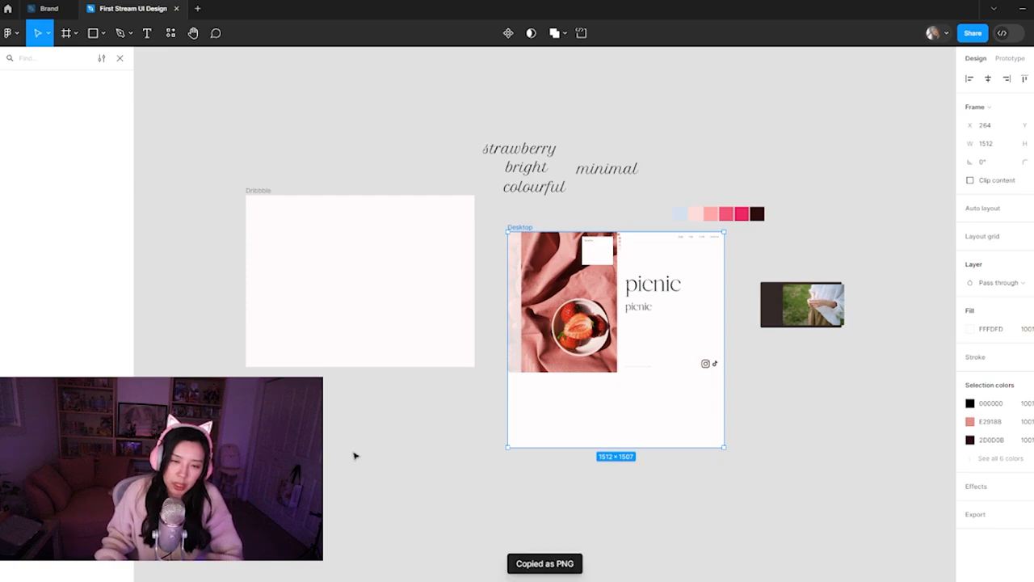
{"action": "left_click", "coordinate": [364, 451]}
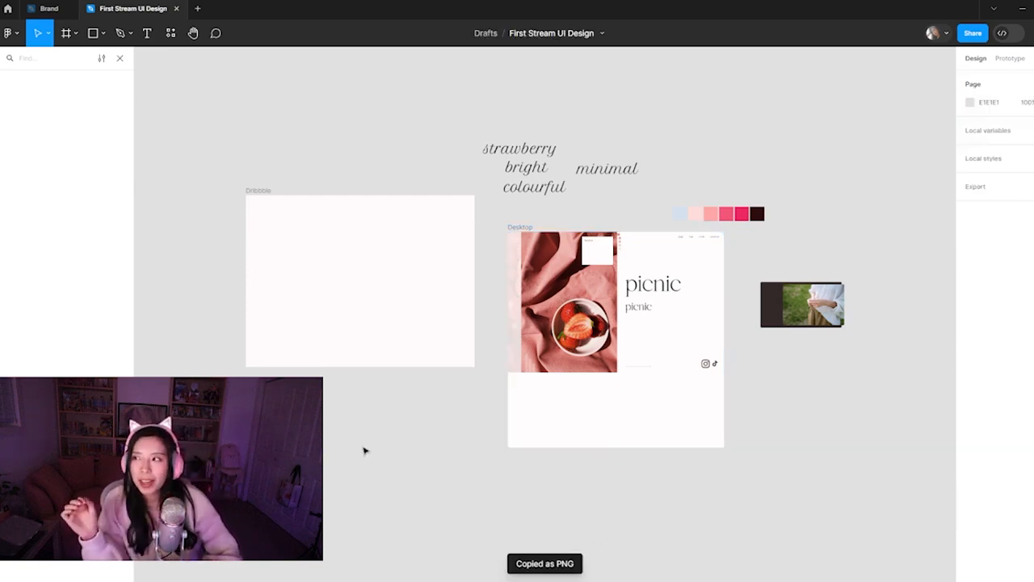
Add a 1x export setting to the Desktop frame
{"action": "left_click", "coordinate": [523, 237]}
{"action": "left_click", "coordinate": [526, 228]}
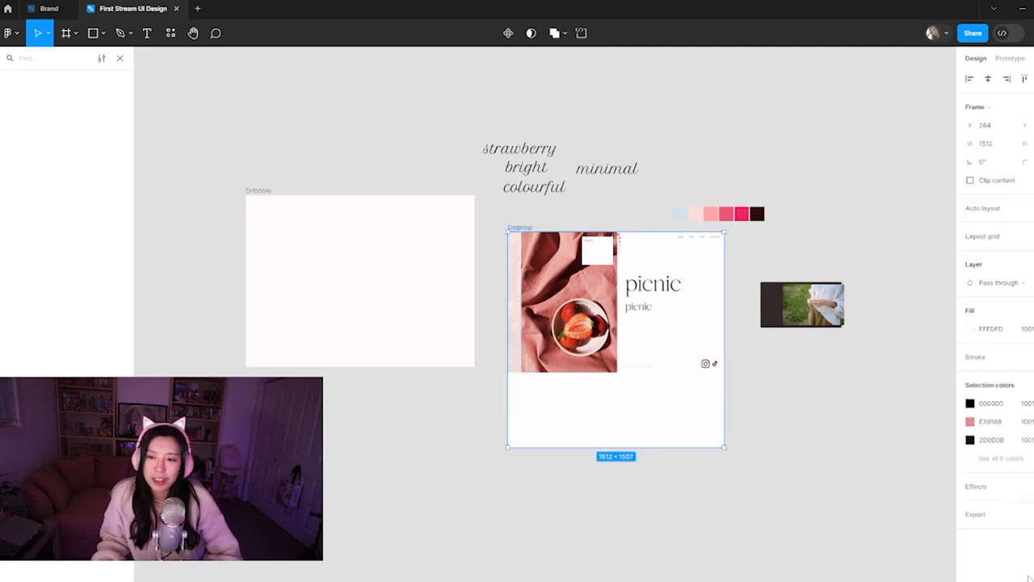
{"action": "left_click", "coordinate": [999, 518]}
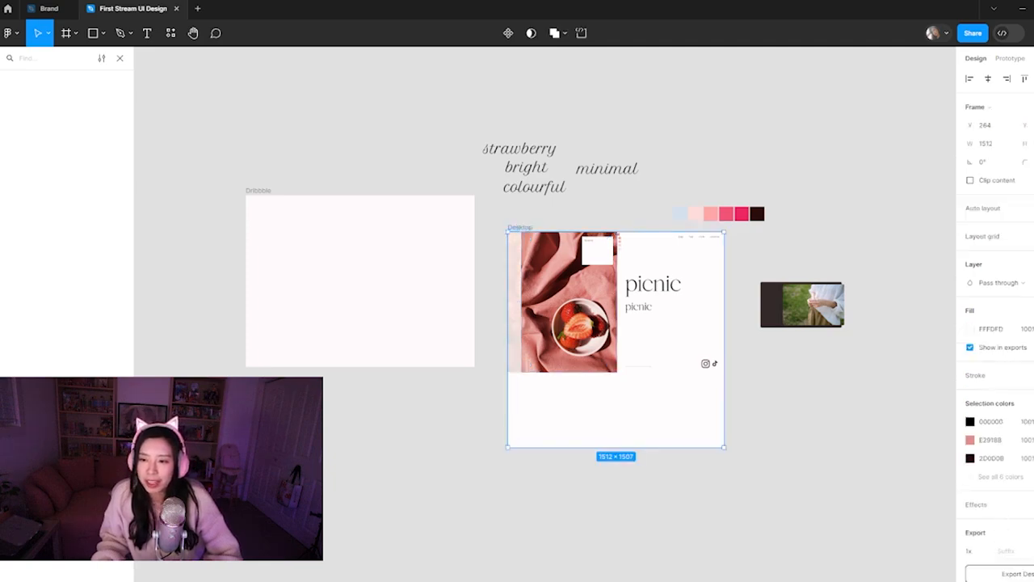
{"action": "left_click", "coordinate": [847, 385]}
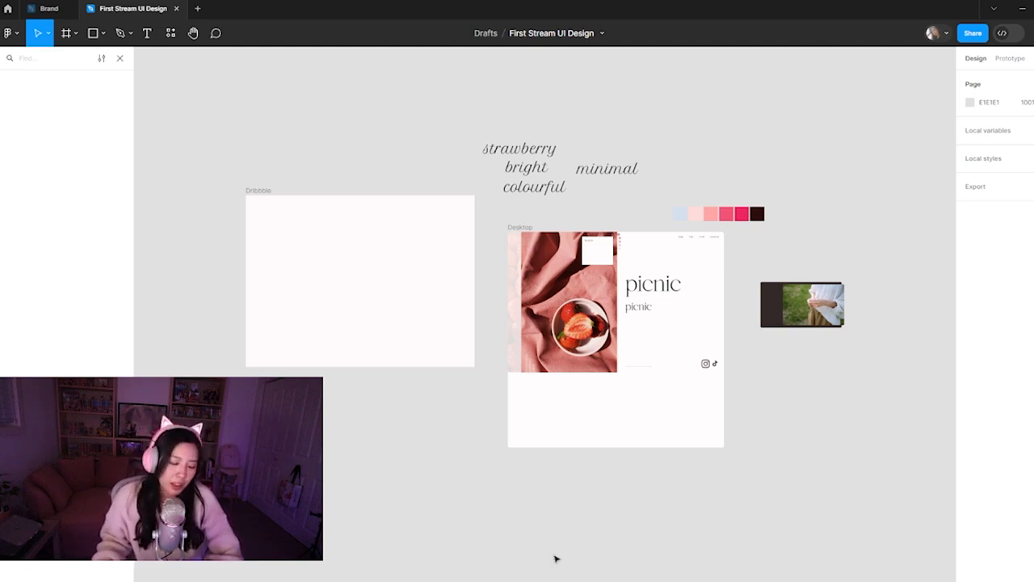
Paste the landing page PNG into the Dribbble frame and scale it down to 1312 × 1307
{"action": "key", "text": "ctrl+v"}
{"action": "left_click_drag", "start_coordinate": [537, 302], "coordinate": [386, 342]}
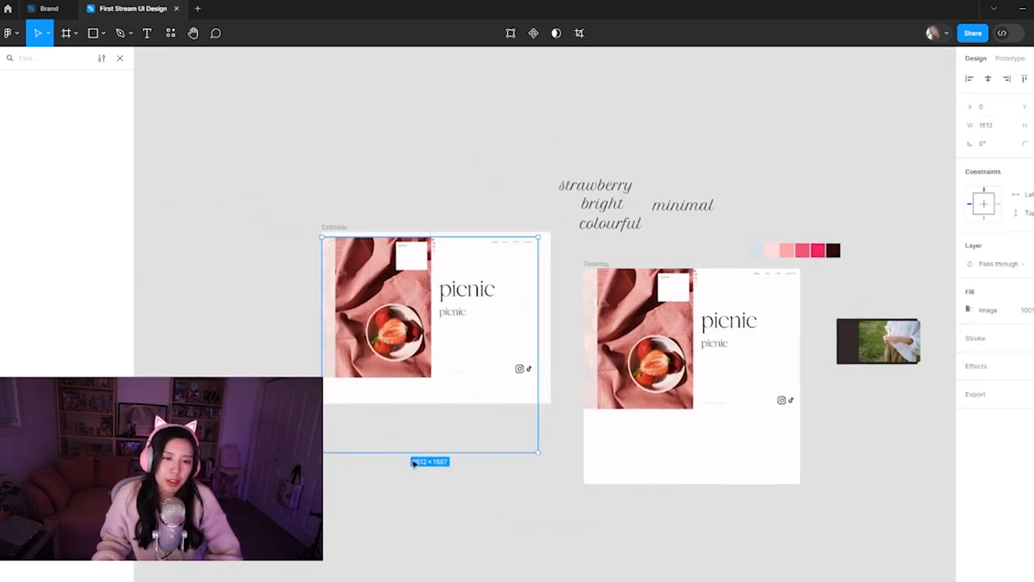
{"action": "left_click_drag", "start_coordinate": [410, 454], "coordinate": [412, 422]}
{"action": "left_click_drag", "start_coordinate": [413, 367], "coordinate": [417, 362]}
Change the Dribbble frame's fill to the bright purple 801CFF
{"action": "left_click", "coordinate": [331, 227]}
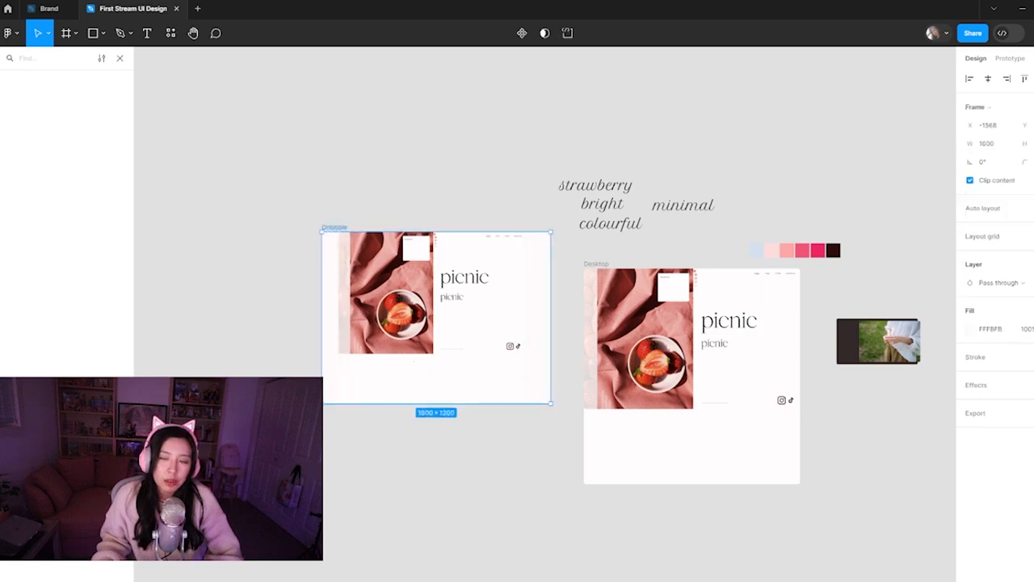
{"action": "left_click", "coordinate": [970, 328]}
{"action": "left_click_drag", "start_coordinate": [857, 404], "coordinate": [813, 387]}
{"action": "left_click_drag", "start_coordinate": [911, 444], "coordinate": [920, 443]}
{"action": "left_click_drag", "start_coordinate": [903, 338], "coordinate": [941, 291]}
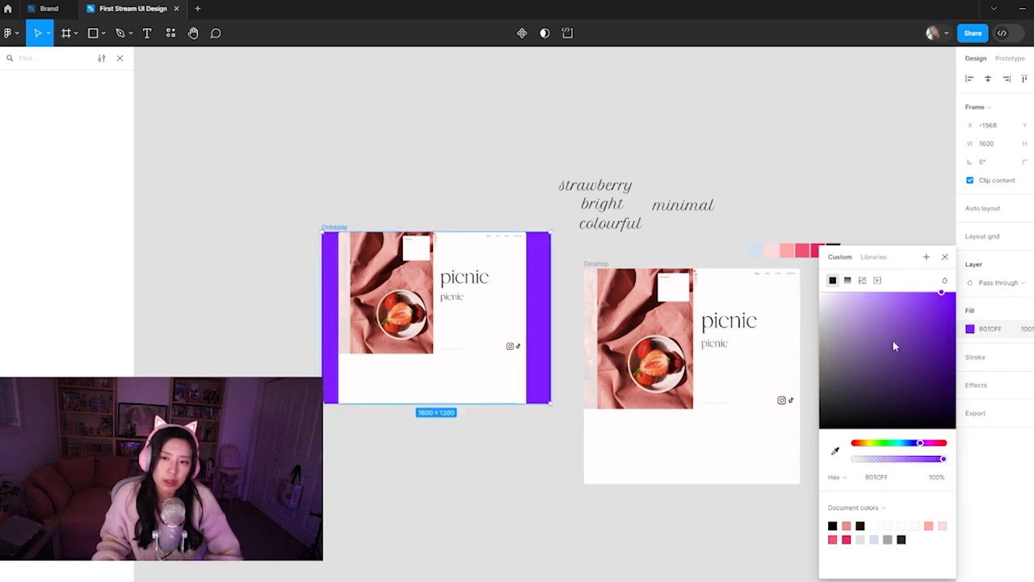
{"action": "left_click", "coordinate": [443, 502]}
Centre the landing page image horizontally in the purple Dribbble frame, with X at 144
{"action": "scroll", "coordinate": [490, 423], "scroll_direction": "up", "scroll_amount": 5}
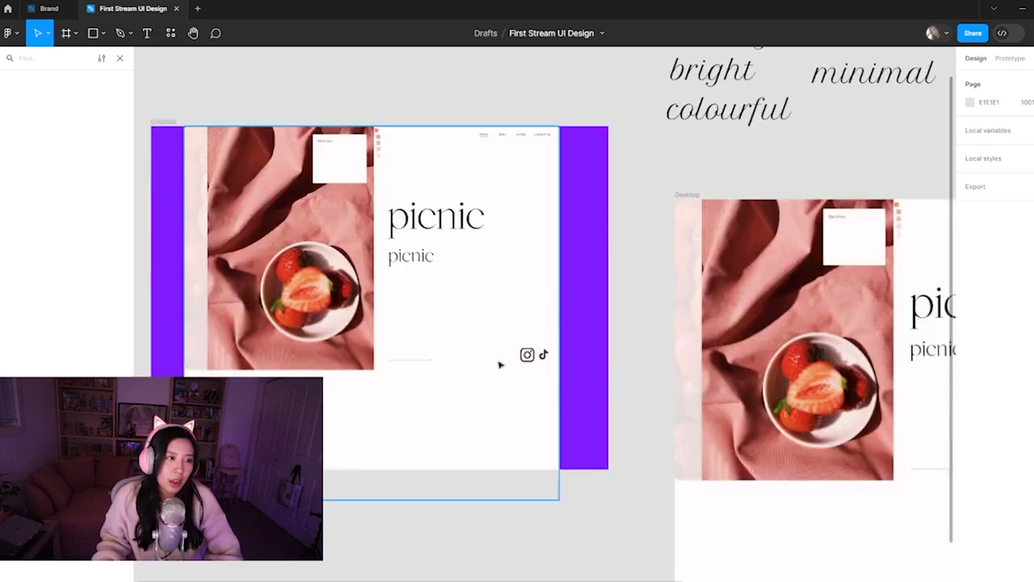
{"action": "scroll", "coordinate": [468, 360], "scroll_direction": "up", "scroll_amount": 1}
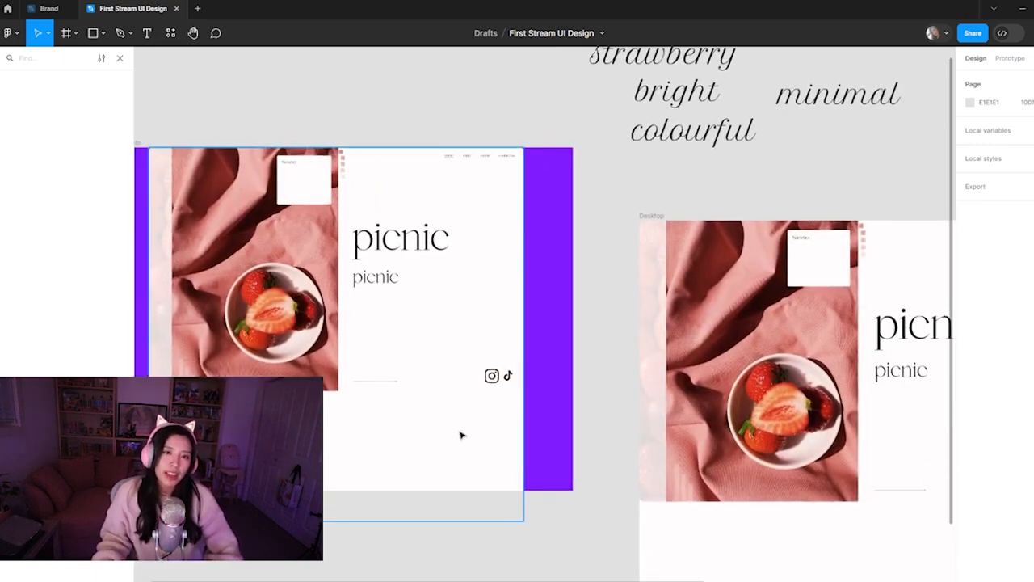
{"action": "mouse_move", "coordinate": [453, 446]}
{"action": "left_mouse_down"}
{"action": "mouse_move", "coordinate": [509, 444]}
{"action": "mouse_move", "coordinate": [454, 437]}
{"action": "left_mouse_up"}
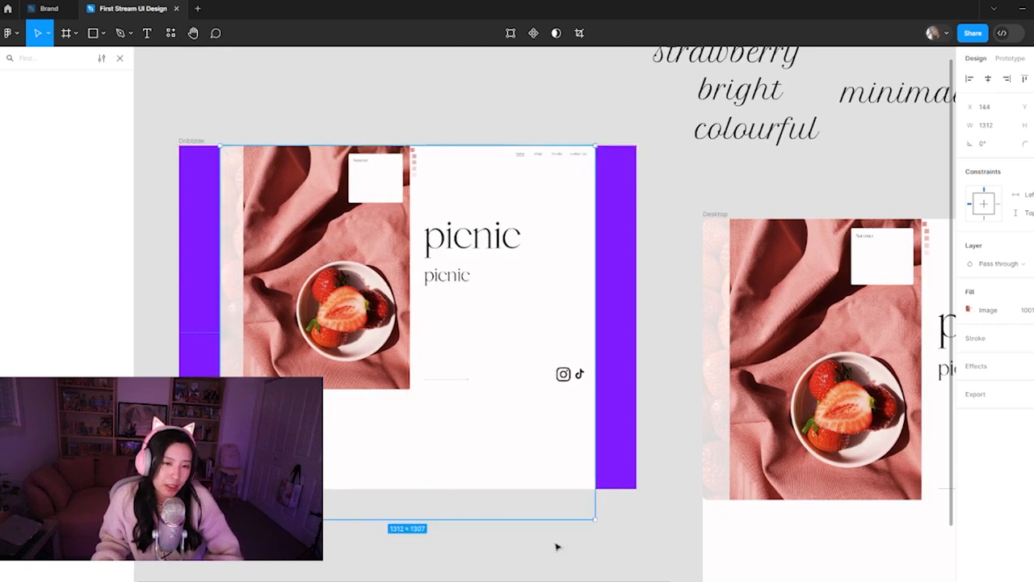
{"action": "left_click", "coordinate": [614, 548]}
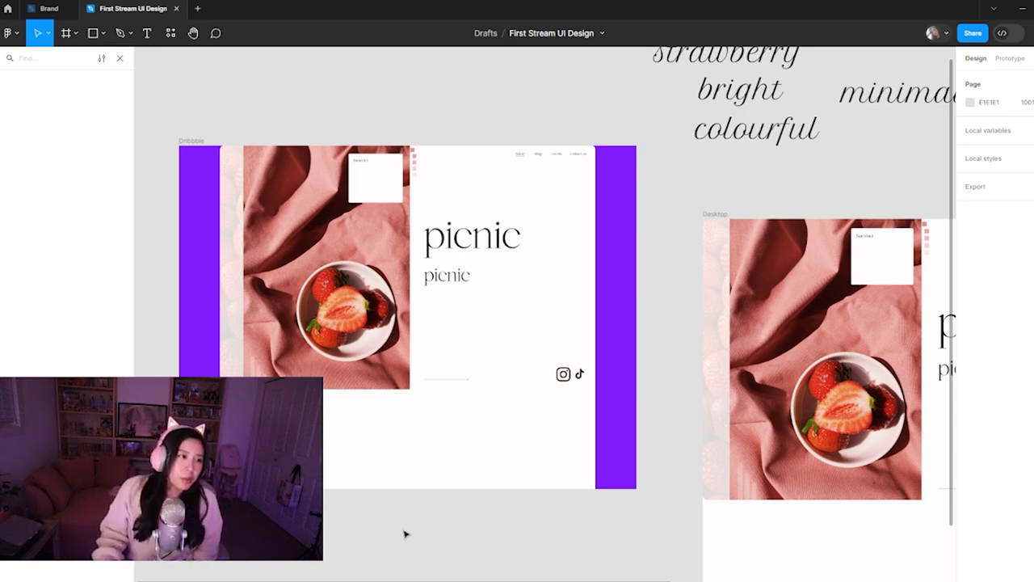
Select the Desktop frame with the landing page and copy it as a PNG again
{"action": "left_click", "coordinate": [388, 359]}
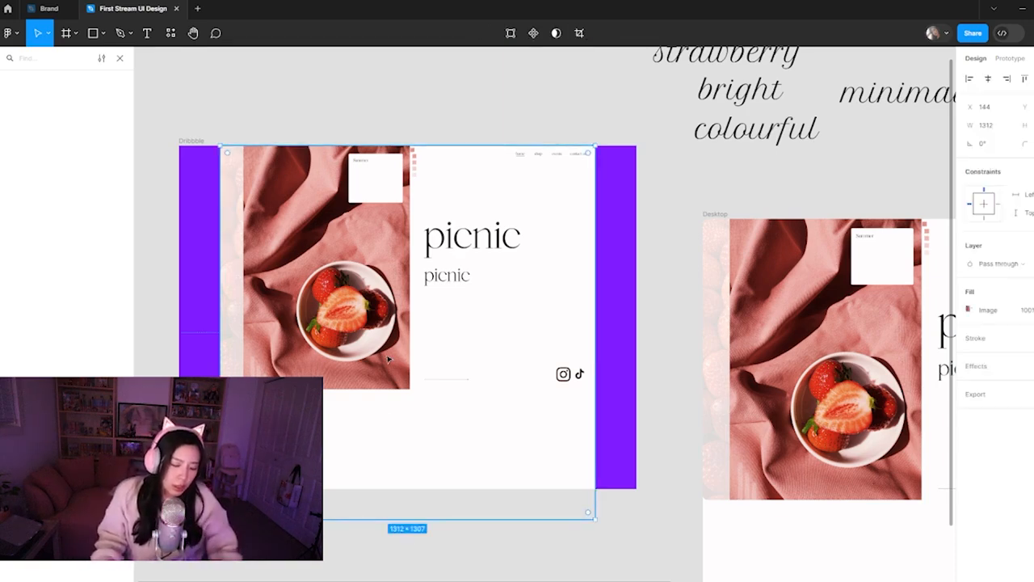
{"action": "left_click_drag", "start_coordinate": [588, 484], "coordinate": [463, 343]}
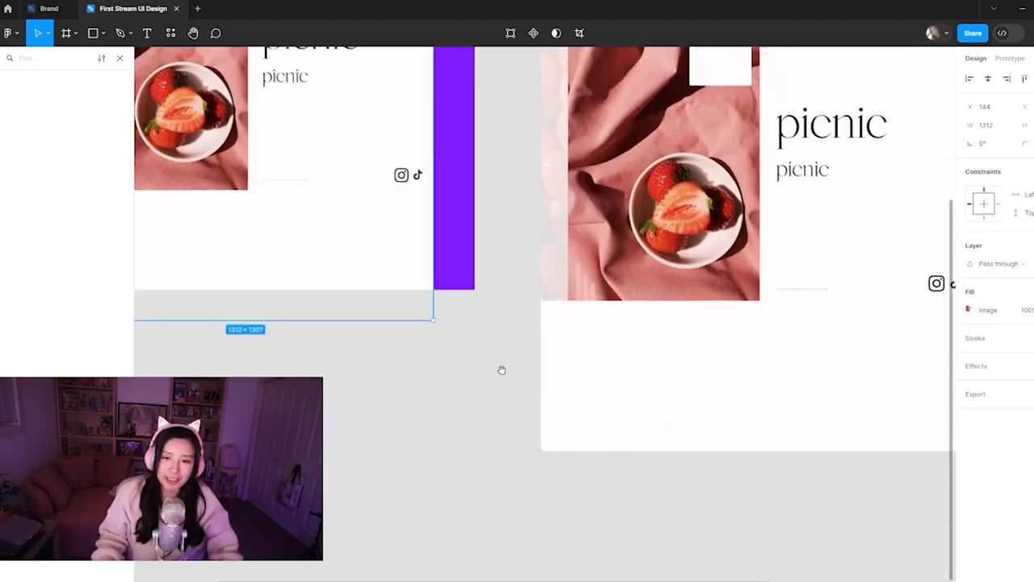
{"action": "left_click_drag", "start_coordinate": [608, 193], "coordinate": [513, 388]}
{"action": "left_click", "coordinate": [454, 210]}
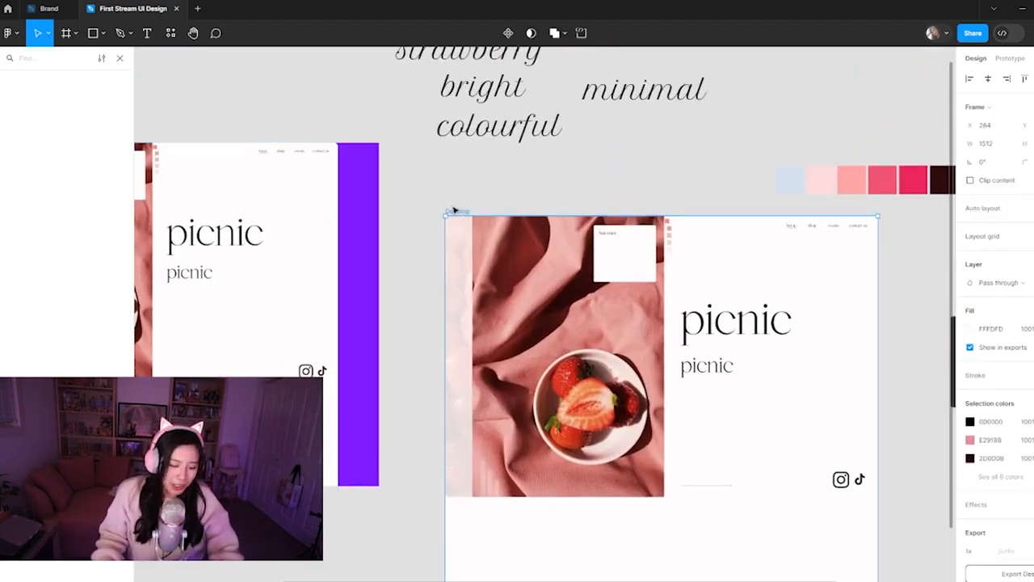
{"action": "key", "text": "ctrl+shift+c"}
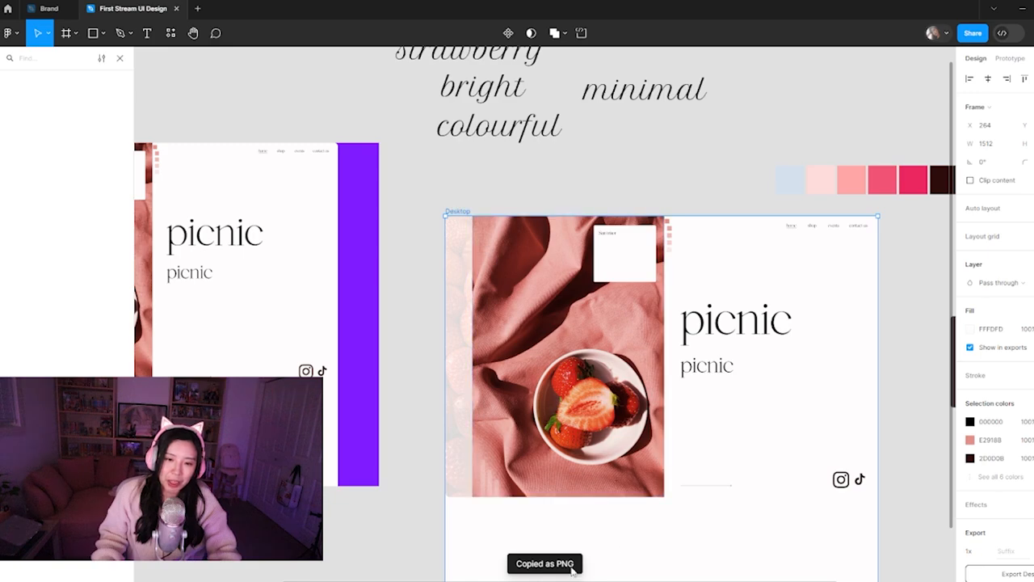
{"action": "left_click", "coordinate": [380, 550]}
{"action": "scroll", "coordinate": [404, 492], "scroll_direction": "down", "scroll_amount": 3}
{"action": "scroll", "coordinate": [404, 493], "scroll_direction": "left", "scroll_amount": 5}
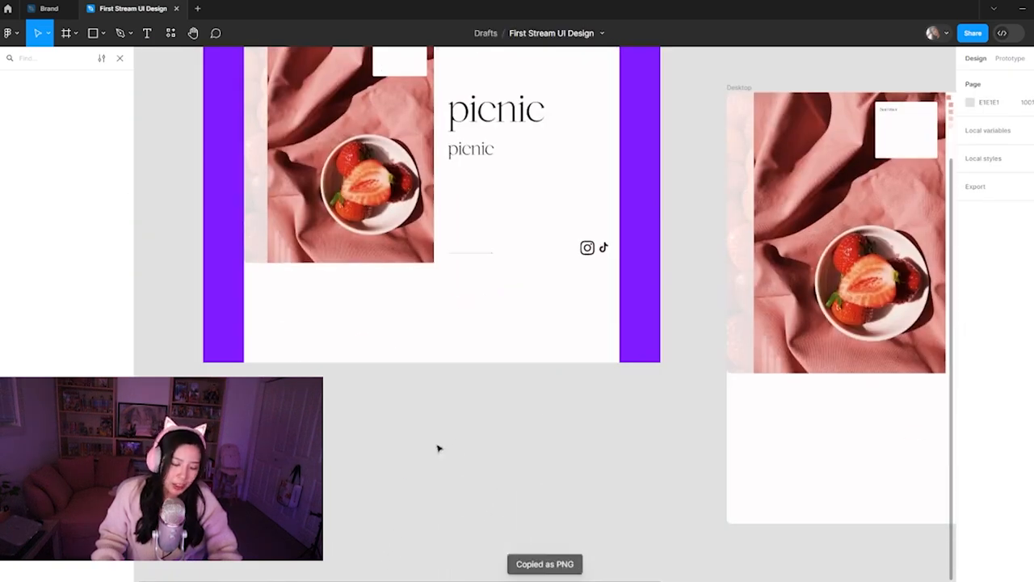
{"action": "key", "text": "ctrl+v"}
{"action": "left_click_drag", "start_coordinate": [600, 170], "coordinate": [489, 481]}
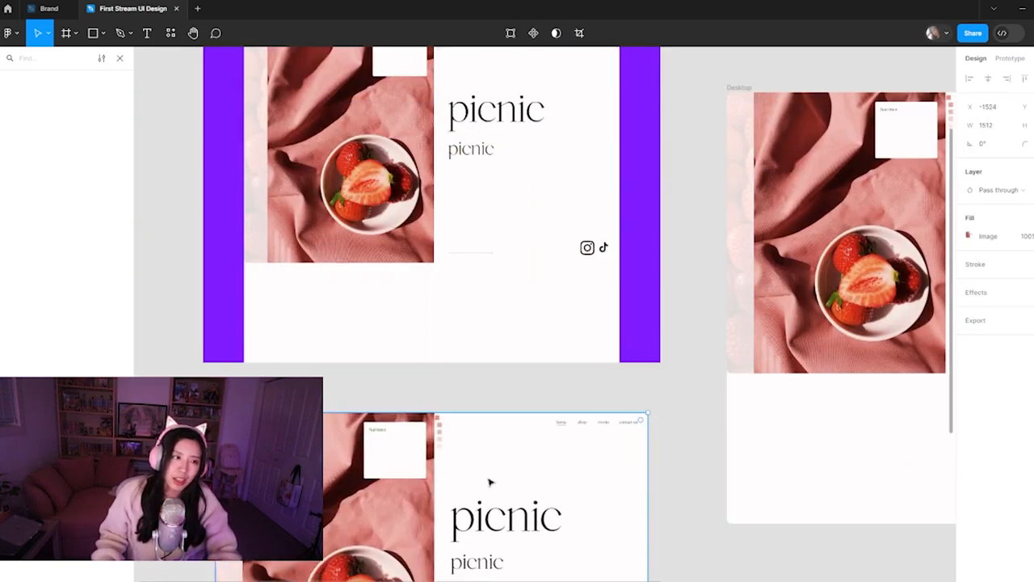
{"action": "left_click_drag", "start_coordinate": [459, 537], "coordinate": [494, 456]}
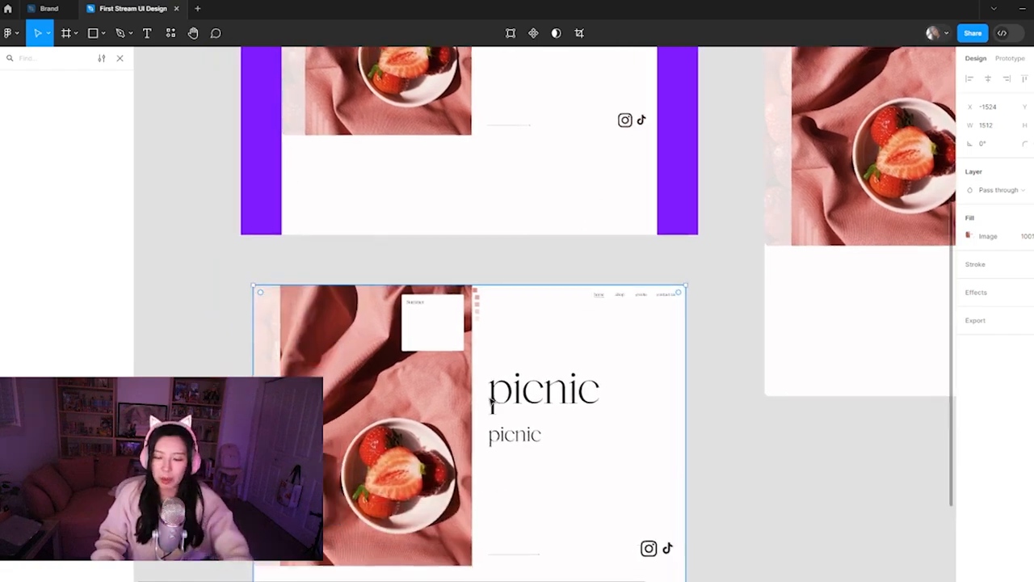
{"action": "key", "text": "Delete"}
{"action": "scroll", "coordinate": [578, 363], "scroll_direction": "up", "scroll_amount": 5}
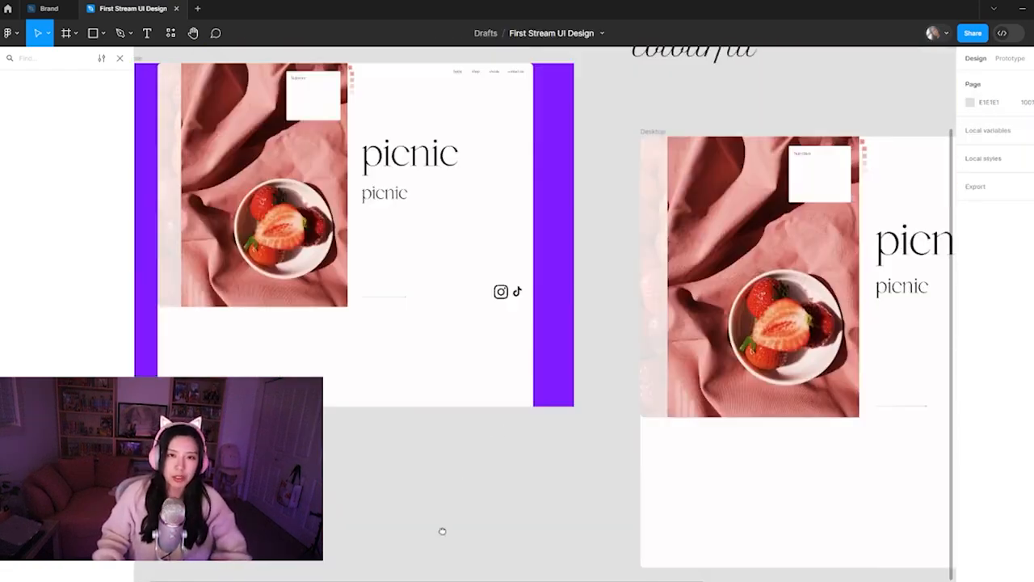
{"action": "left_click", "coordinate": [384, 345]}
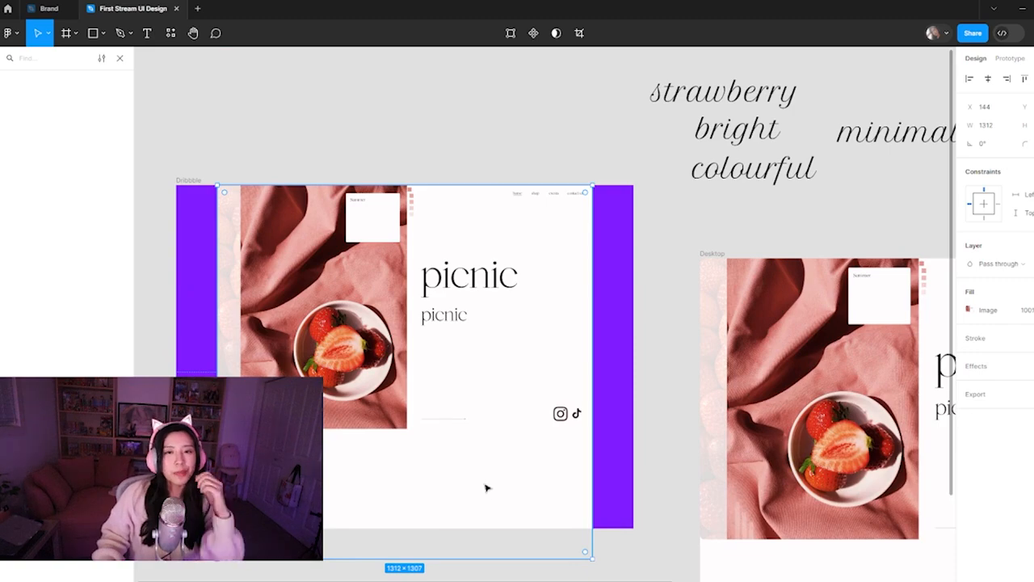
{"action": "key", "text": "ctrl+minus"}
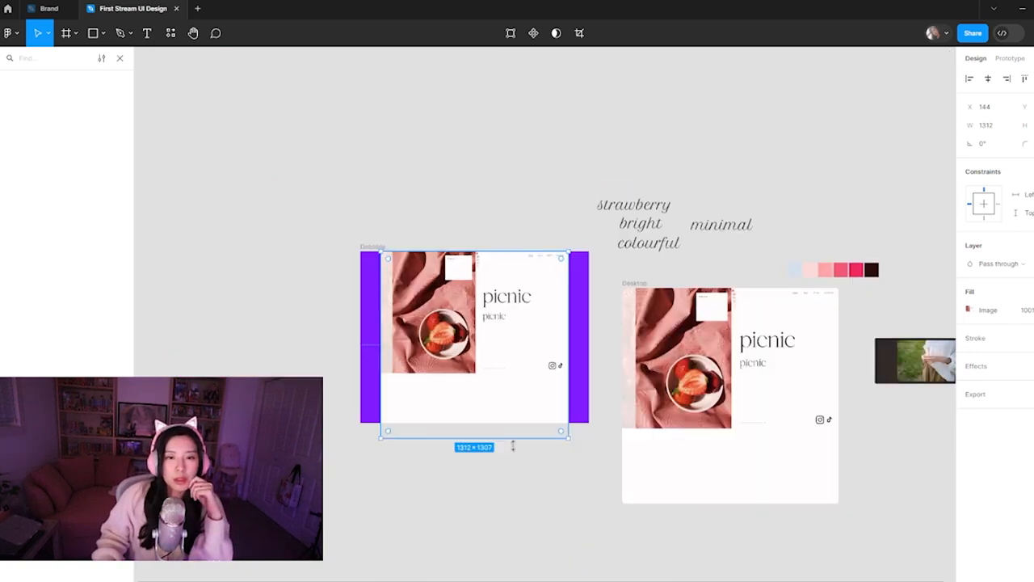
{"action": "left_click", "coordinate": [516, 488]}
Move the thin arrow line and the Instagram and TikTok icons up together in the Desktop frame
{"action": "left_click_drag", "start_coordinate": [791, 374], "coordinate": [609, 398]}
{"action": "key", "text": "ctrl+plus"}
{"action": "left_click_drag", "start_coordinate": [594, 484], "coordinate": [591, 357]}
{"action": "left_click_drag", "start_coordinate": [737, 483], "coordinate": [611, 406]}
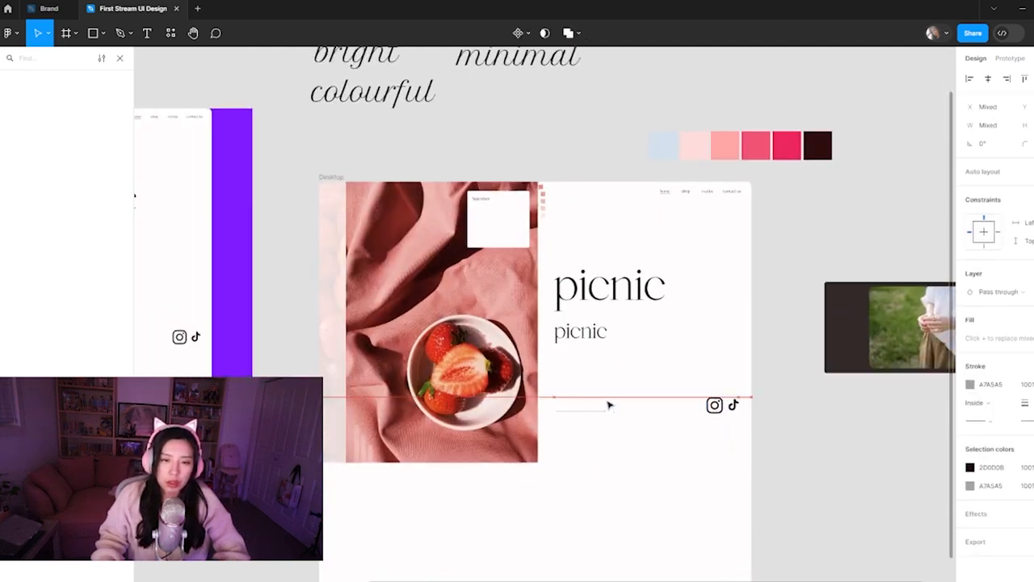
Move the small white text card off the strawberry bowl photo onto the canvas above the Desktop frame
{"action": "left_click", "coordinate": [436, 502]}
{"action": "double_click", "coordinate": [526, 227]}
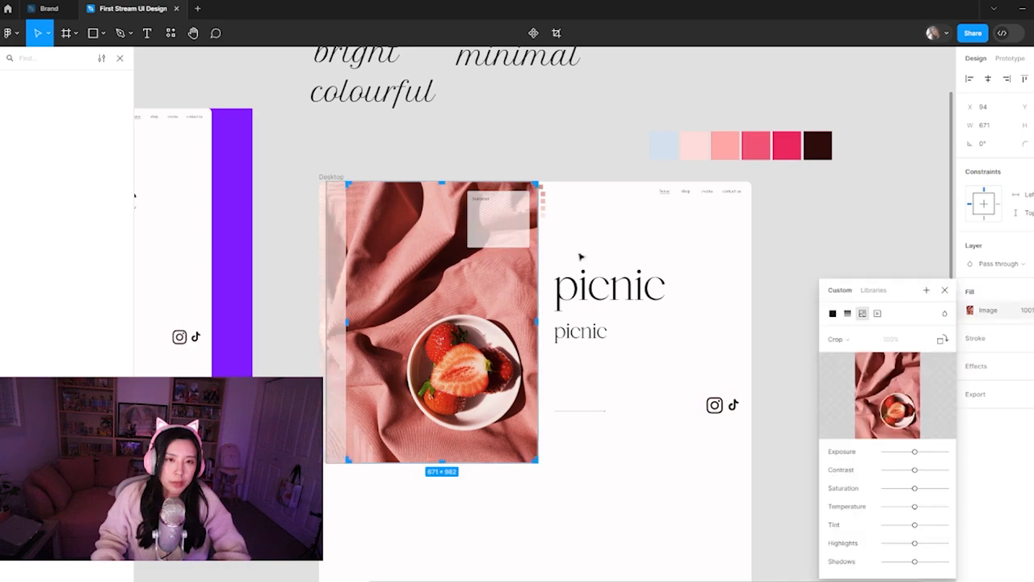
{"action": "left_click_drag", "start_coordinate": [485, 227], "coordinate": [586, 122]}
{"action": "left_click", "coordinate": [567, 186]}
{"action": "scroll", "coordinate": [554, 187], "scroll_direction": "up", "scroll_amount": 5}
{"action": "left_click_drag", "start_coordinate": [506, 189], "coordinate": [516, 191]}
{"action": "left_click", "coordinate": [515, 387]}
{"action": "scroll", "coordinate": [515, 393], "scroll_direction": "down", "scroll_amount": 5}
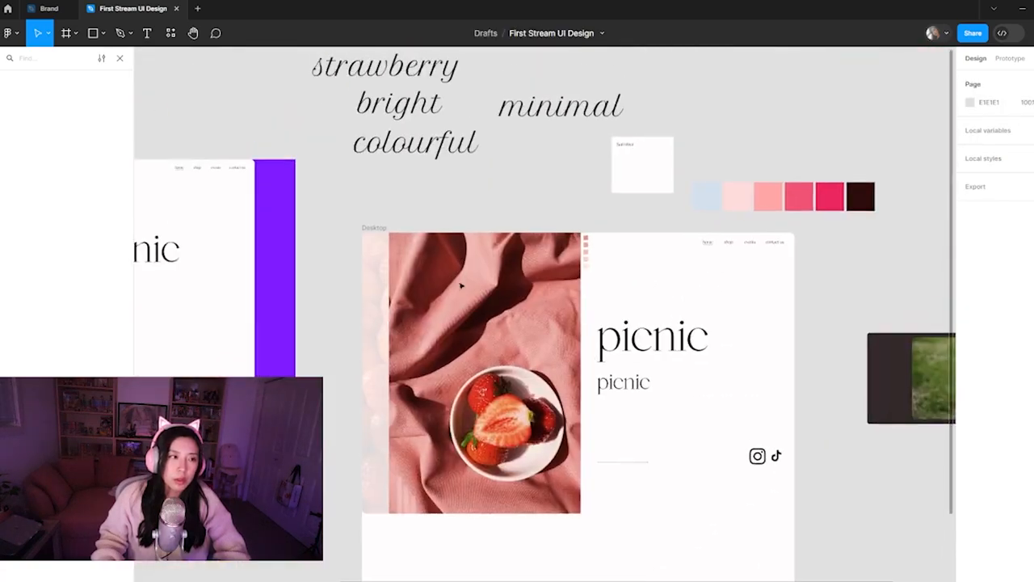
{"action": "double_click", "coordinate": [462, 285]}
{"action": "left_click_drag", "start_coordinate": [485, 236], "coordinate": [486, 268]}
{"action": "left_click_drag", "start_coordinate": [488, 440], "coordinate": [489, 424]}
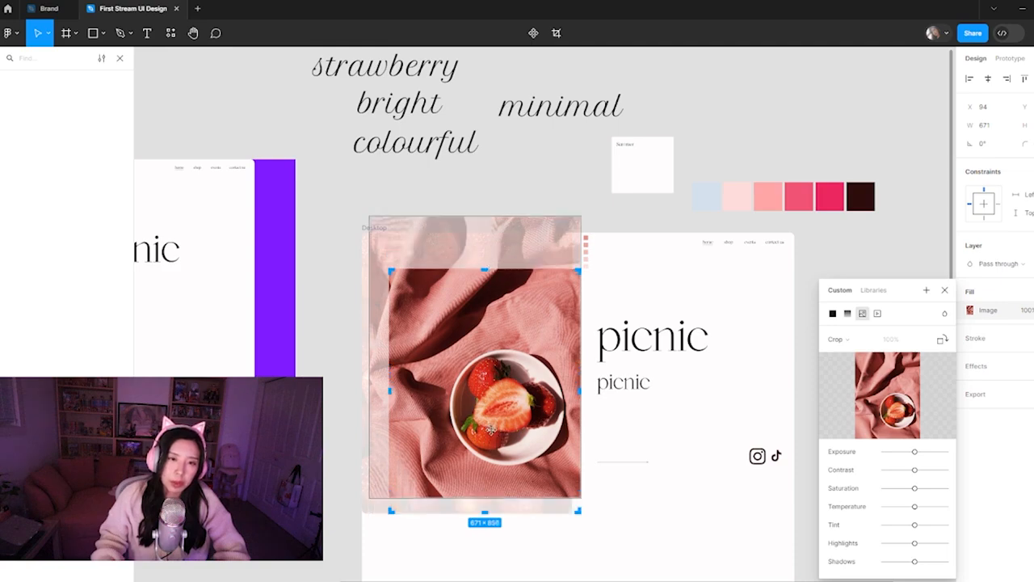
{"action": "key", "text": "ctrl+z"}
Shorten the strawberry bowl photo by raising its bottom edge to just below the social icons
{"action": "left_click", "coordinate": [628, 517]}
{"action": "left_click", "coordinate": [513, 485]}
{"action": "left_click_drag", "start_coordinate": [514, 485], "coordinate": [514, 442]}
Crop the faded strawberry background image from its bottom edge to 736 × 856, level with the bowl photo's bottom
{"action": "left_click", "coordinate": [441, 489]}
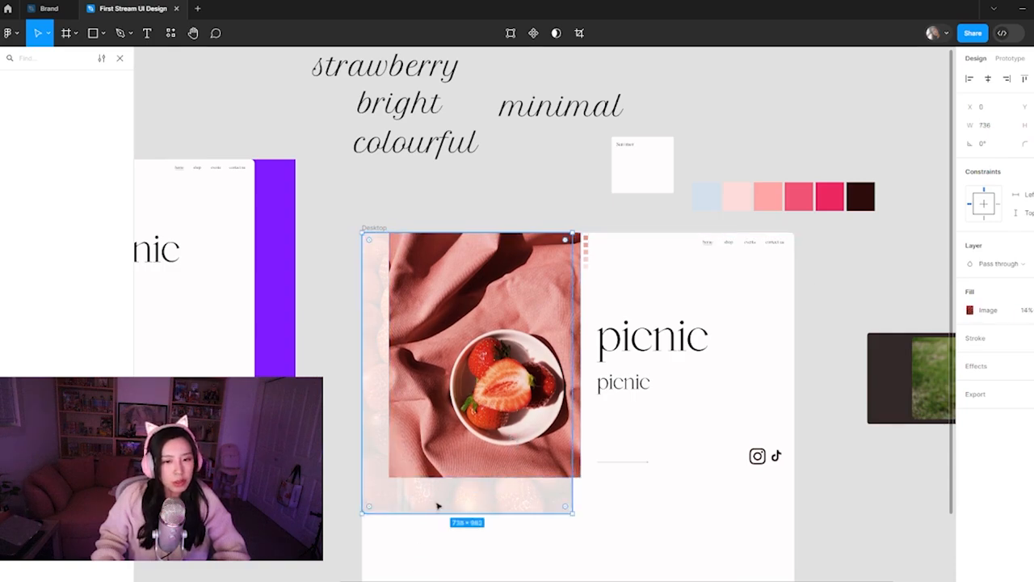
{"action": "double_click", "coordinate": [437, 505]}
{"action": "left_click", "coordinate": [836, 339]}
{"action": "left_click", "coordinate": [848, 368]}
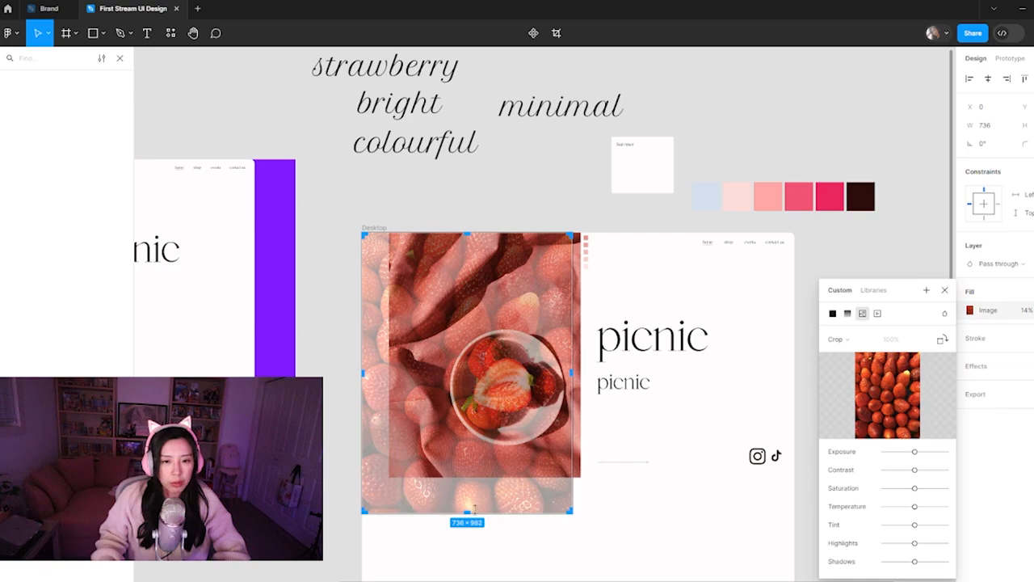
{"action": "left_click_drag", "start_coordinate": [467, 512], "coordinate": [470, 478]}
{"action": "left_click", "coordinate": [695, 514]}
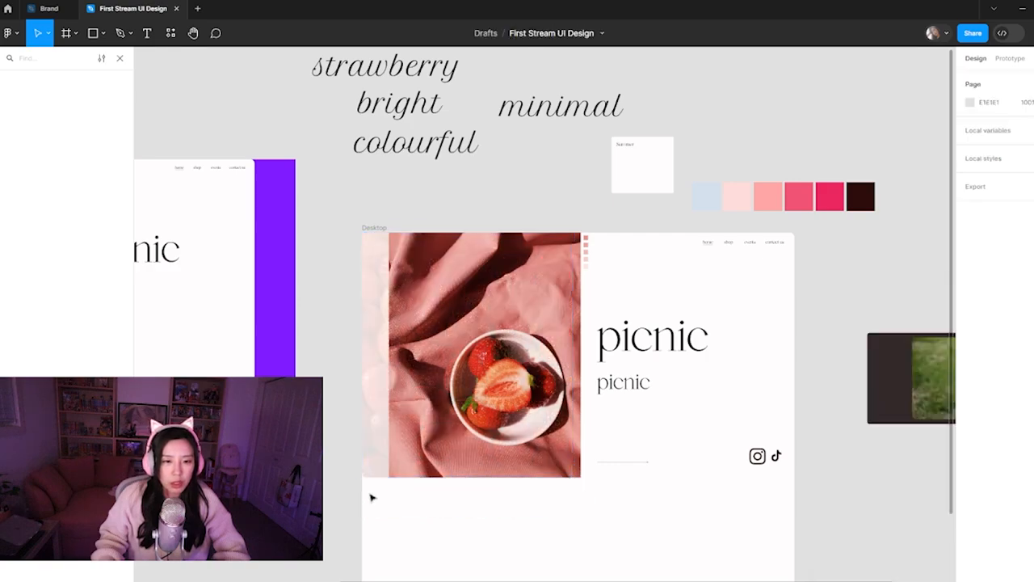
Set the faded strawberry background's bottom-left corner radius to 0
{"action": "scroll", "coordinate": [390, 522], "scroll_direction": "up", "scroll_amount": 3}
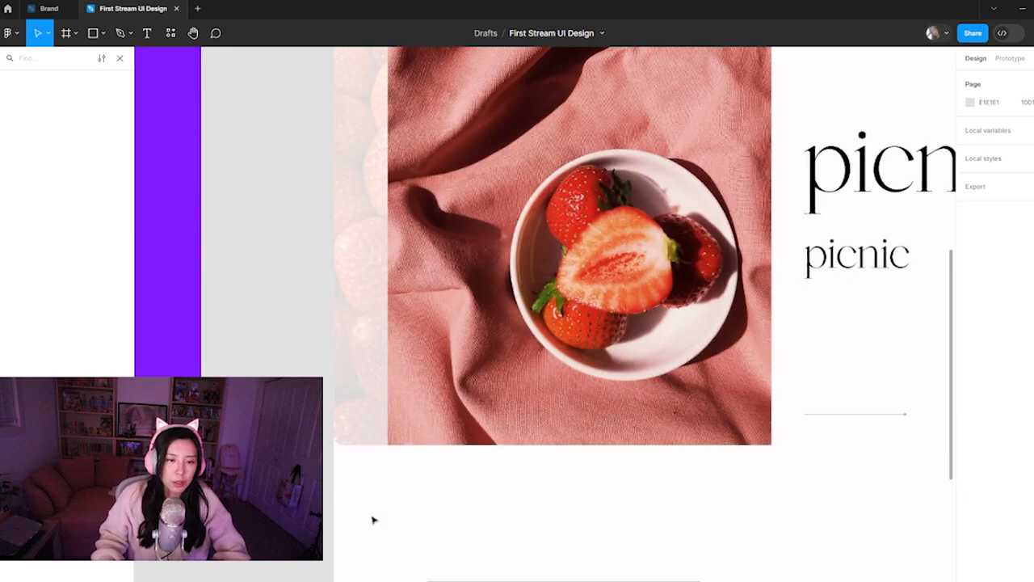
{"action": "left_click", "coordinate": [349, 441]}
{"action": "left_click", "coordinate": [1024, 144]}
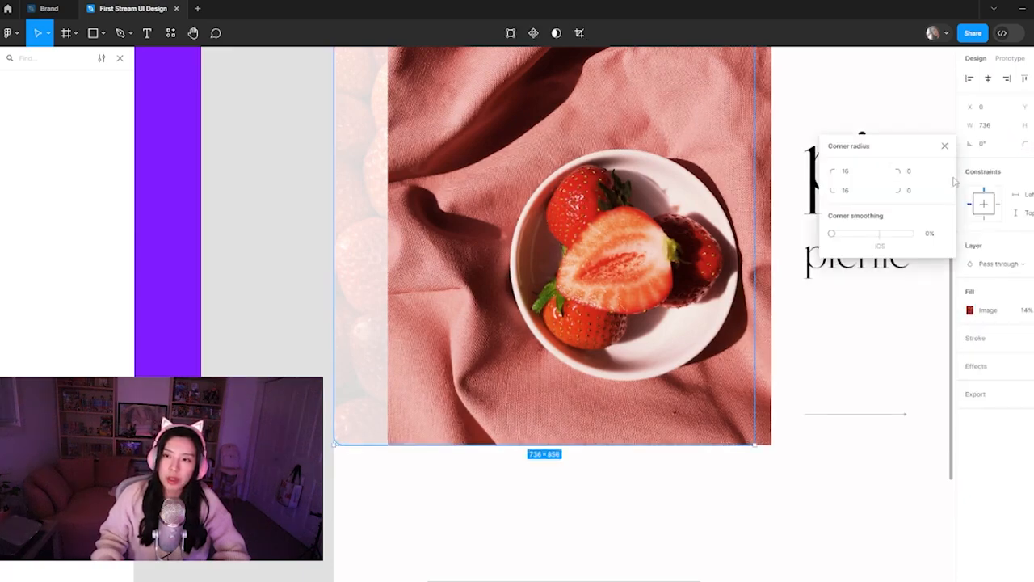
{"action": "left_click", "coordinate": [855, 190]}
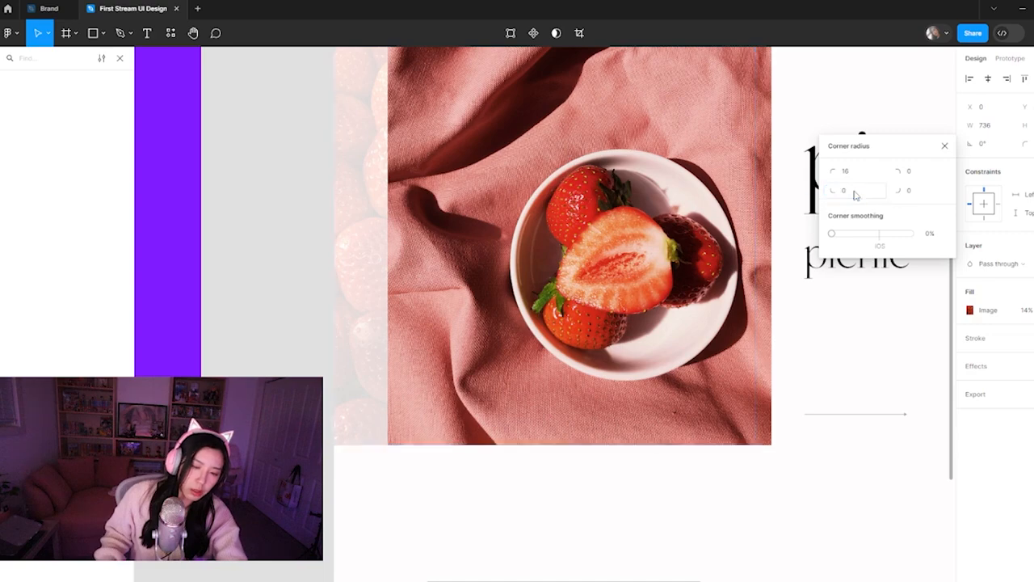
{"action": "left_click", "coordinate": [439, 524]}
Move the three narrow white bars up to the lower-left corner area of the bowl photo
{"action": "left_click_drag", "start_coordinate": [548, 547], "coordinate": [383, 476]}
{"action": "left_click_drag", "start_coordinate": [428, 515], "coordinate": [425, 457]}
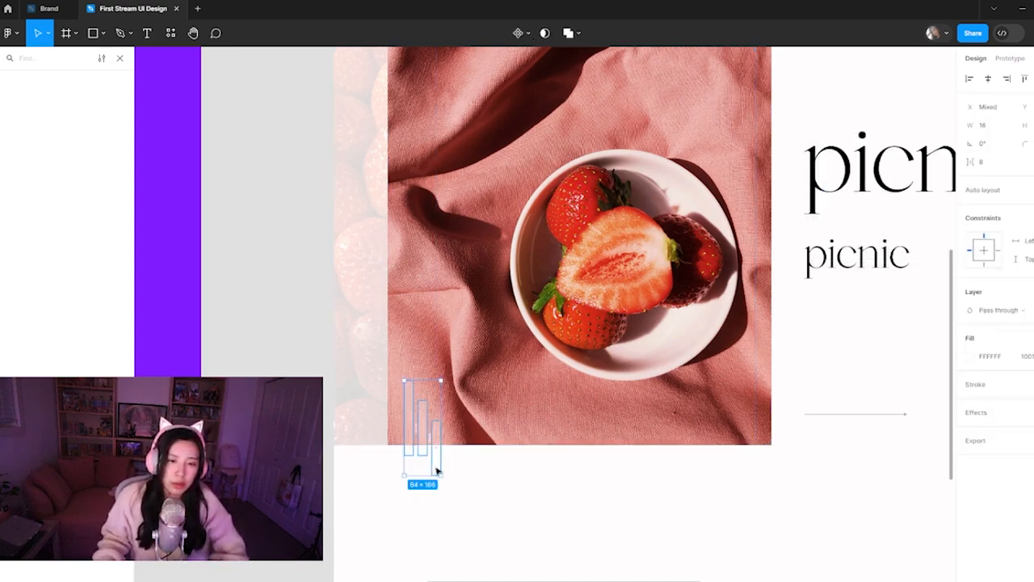
{"action": "left_click", "coordinate": [752, 565]}
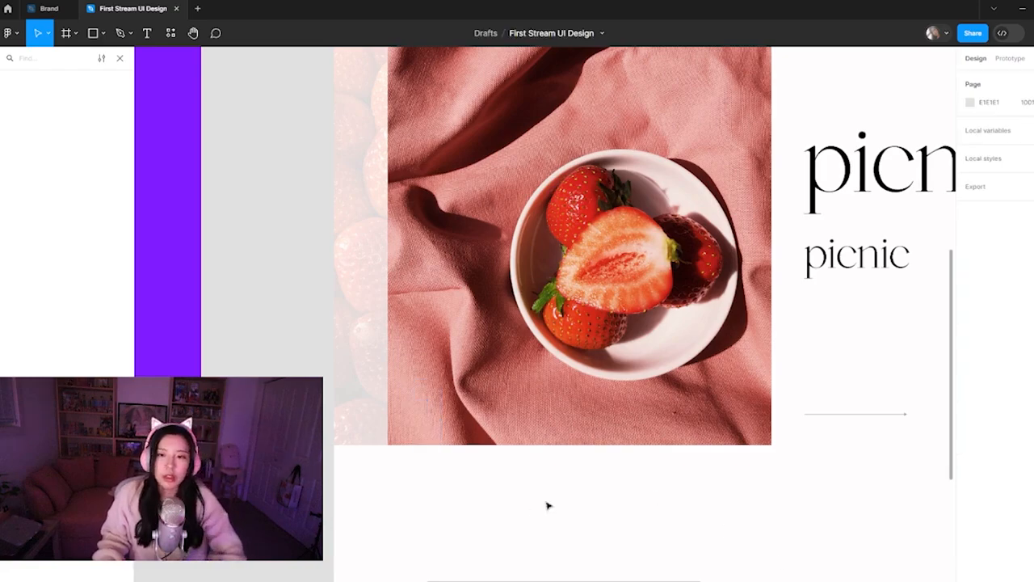
Move the photo of the person in a white shirt off the dark rectangle into the Desktop frame's lower-right empty area
{"action": "key", "text": "ctrl+minus"}
{"action": "key", "text": "ctrl+minus"}
{"action": "left_click_drag", "start_coordinate": [600, 407], "coordinate": [553, 463]}
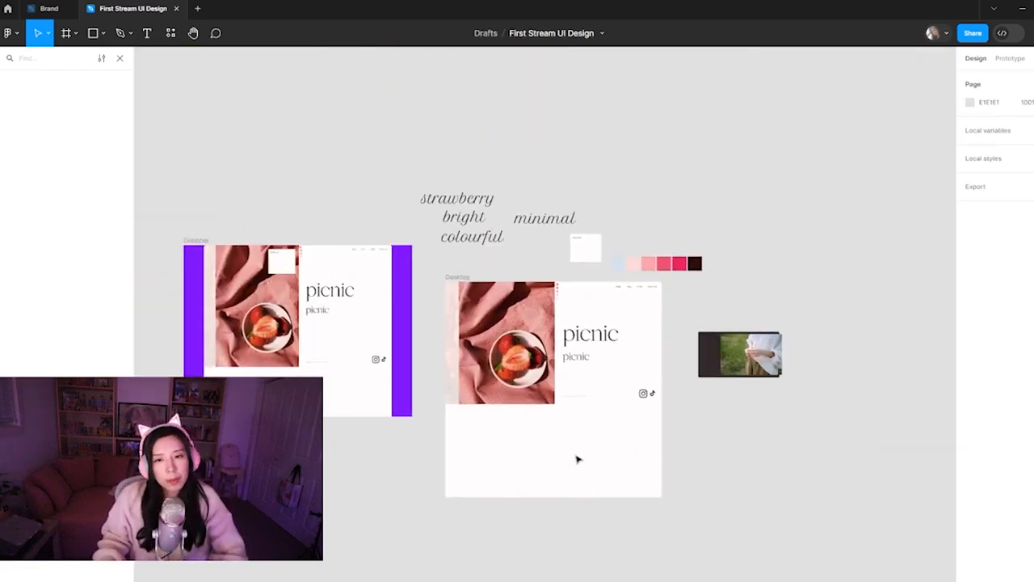
{"action": "left_click_drag", "start_coordinate": [743, 364], "coordinate": [610, 464]}
Duplicate the large picnic heading into the empty area below the bowl photo and change the copy's text to "About us"
{"action": "left_click", "coordinate": [590, 333]}
{"action": "left_click_drag", "start_coordinate": [590, 334], "coordinate": [507, 430]}
{"action": "type", "text": "A"}
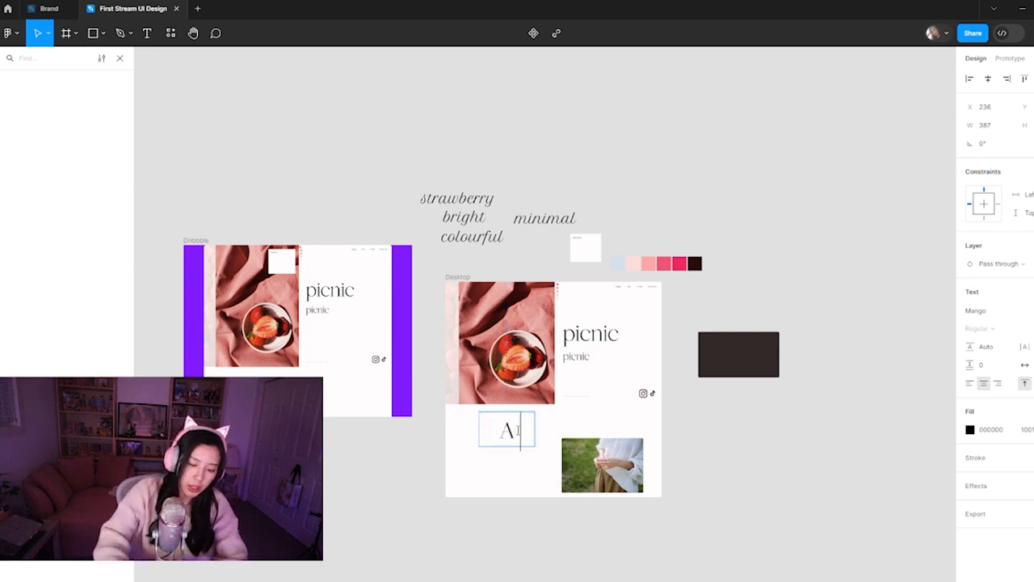
{"action": "type", "text": "bout us"}
Reduce the "About us" heading's font size until it fits on one line, and left-align the text
{"action": "key", "text": "ctrl+a"}
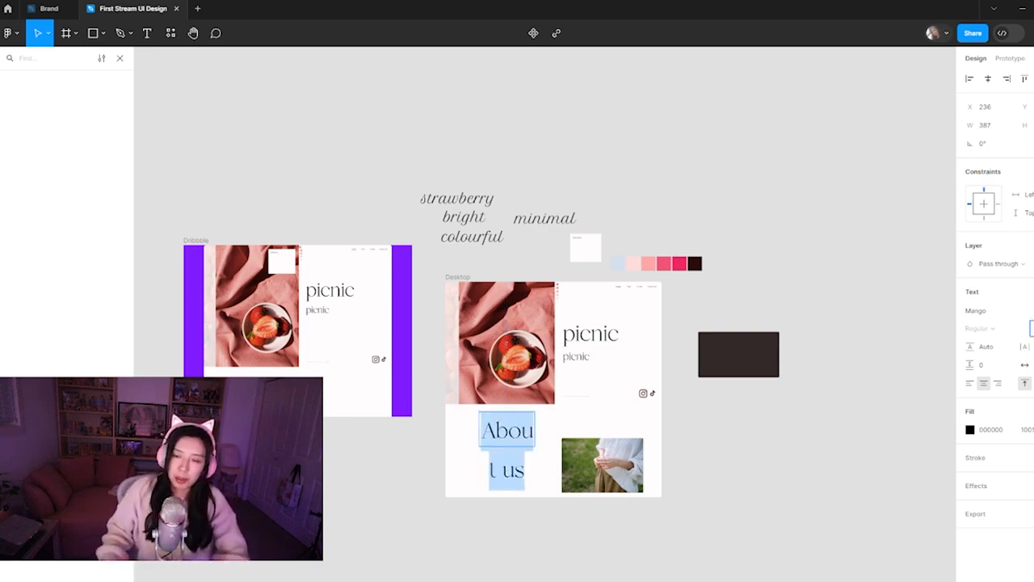
{"action": "key", "text": "Down"}
{"action": "key", "text": "Down"}
{"action": "key", "text": "Down"}
{"action": "key", "text": "Down"}
{"action": "key", "text": "Down"}
{"action": "key", "text": "Down"}
{"action": "key", "text": "Down"}
{"action": "key", "text": "Down"}
{"action": "key", "text": "Down"}
{"action": "key", "text": "Down"}
{"action": "key", "text": "Down"}
{"action": "key", "text": "Down"}
{"action": "key", "text": "Down"}
{"action": "key", "text": "Down"}
{"action": "key", "text": "Down"}
{"action": "key", "text": "Down"}
{"action": "key", "text": "Down"}
{"action": "key", "text": "Down"}
{"action": "key", "text": "Down"}
{"action": "key", "text": "Down"}
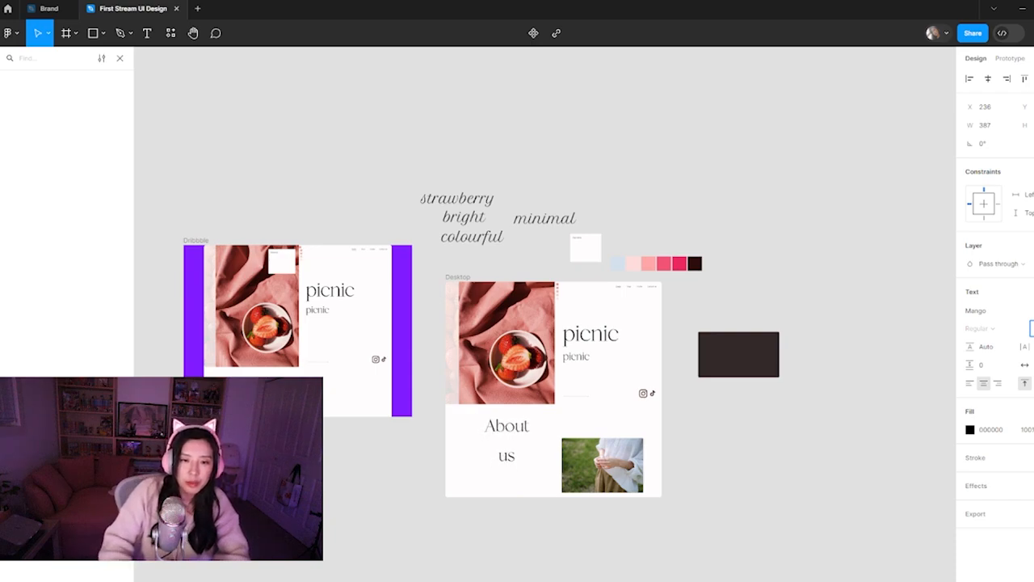
{"action": "key", "text": "Down"}
{"action": "key", "text": "Down"}
{"action": "key", "text": "Down"}
{"action": "left_click", "coordinate": [972, 385]}
{"action": "key", "text": "Escape"}
Fit the "About us" text box to its content and move the heading slightly down and left to X 214
{"action": "scroll", "coordinate": [509, 451], "scroll_direction": "up", "scroll_amount": 5}
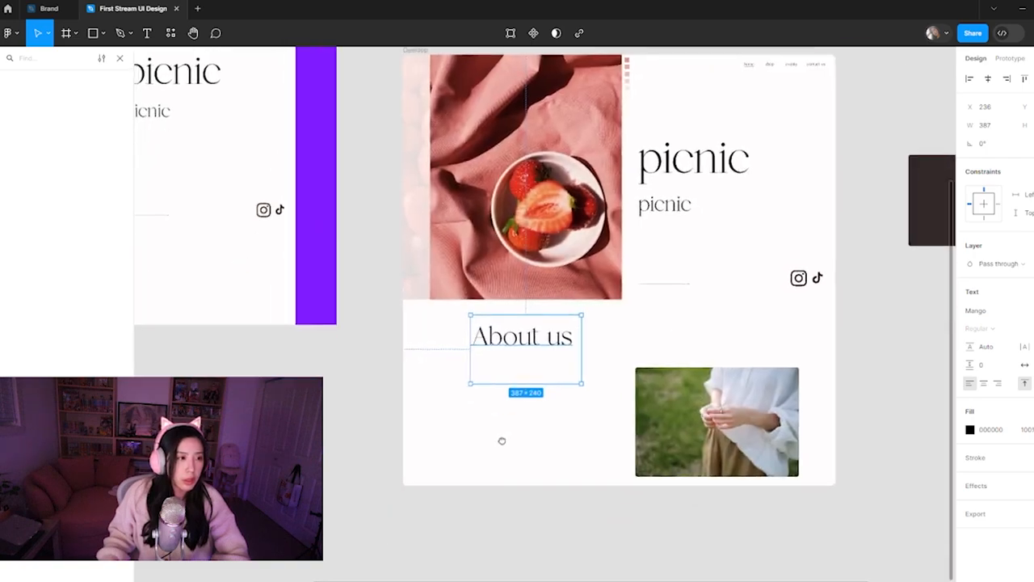
{"action": "double_click", "coordinate": [581, 381]}
{"action": "mouse_move", "coordinate": [527, 339]}
{"action": "left_mouse_down"}
{"action": "mouse_move", "coordinate": [528, 383]}
{"action": "mouse_move", "coordinate": [521, 354]}
{"action": "left_mouse_up"}
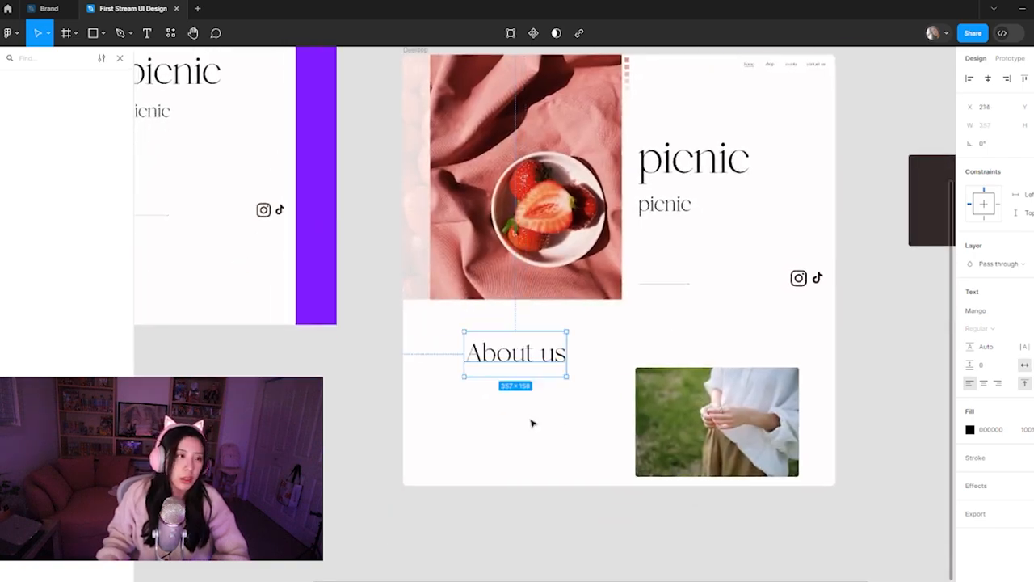
{"action": "left_click", "coordinate": [514, 453]}
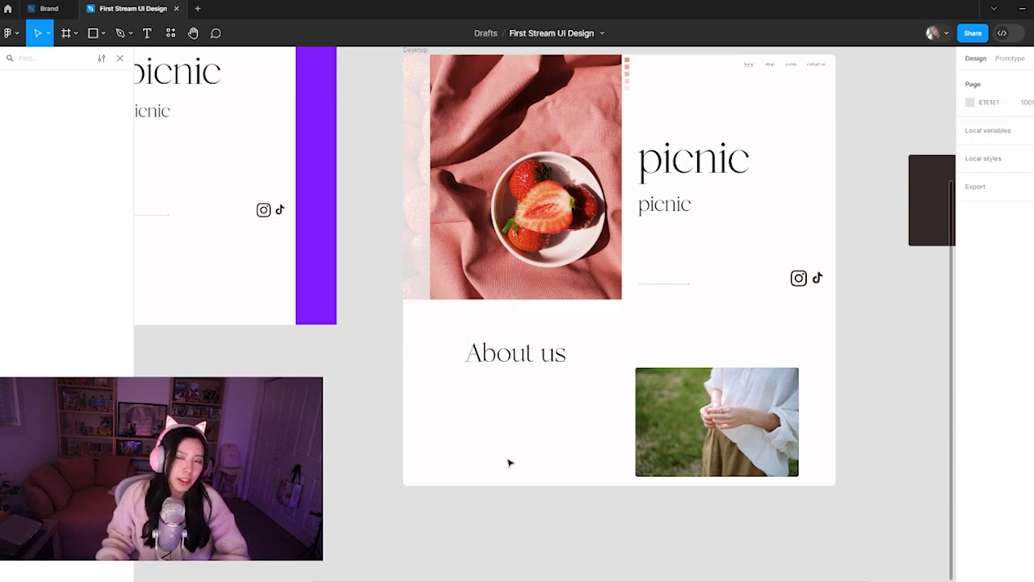
{"action": "scroll", "coordinate": [532, 460], "scroll_direction": "up", "scroll_amount": 1}
{"action": "scroll", "coordinate": [532, 460], "scroll_direction": "right", "scroll_amount": 1}
{"action": "scroll", "coordinate": [532, 460], "scroll_direction": "up", "scroll_amount": 1}
{"action": "scroll", "coordinate": [532, 460], "scroll_direction": "right", "scroll_amount": 1}
{"action": "left_click_drag", "start_coordinate": [815, 371], "coordinate": [752, 409]}
{"action": "left_click_drag", "start_coordinate": [582, 479], "coordinate": [724, 425]}
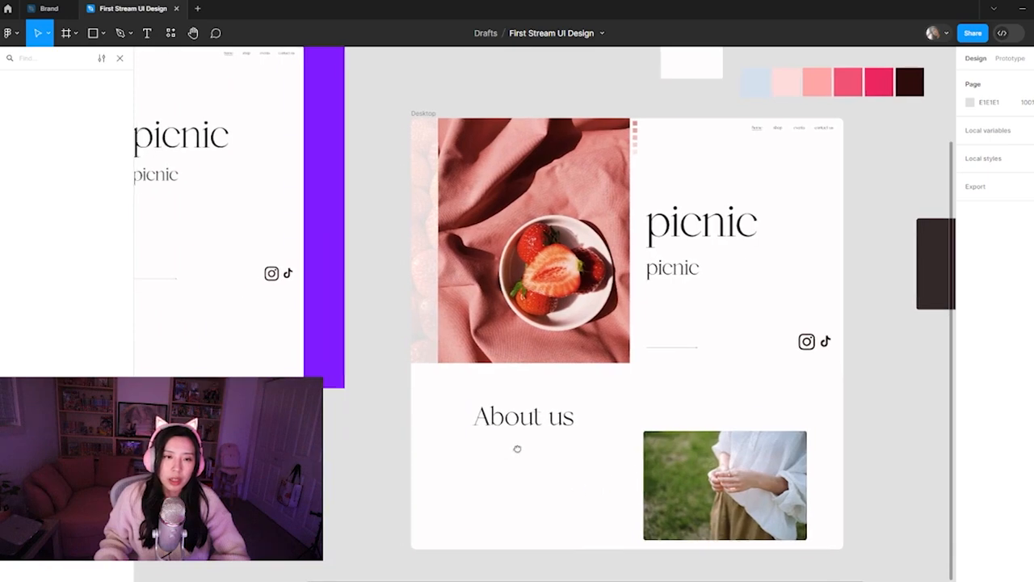
{"action": "left_click_drag", "start_coordinate": [484, 456], "coordinate": [624, 417]}
{"action": "left_click_drag", "start_coordinate": [439, 395], "coordinate": [361, 490]}
{"action": "scroll", "coordinate": [492, 425], "scroll_direction": "down", "scroll_amount": 3}
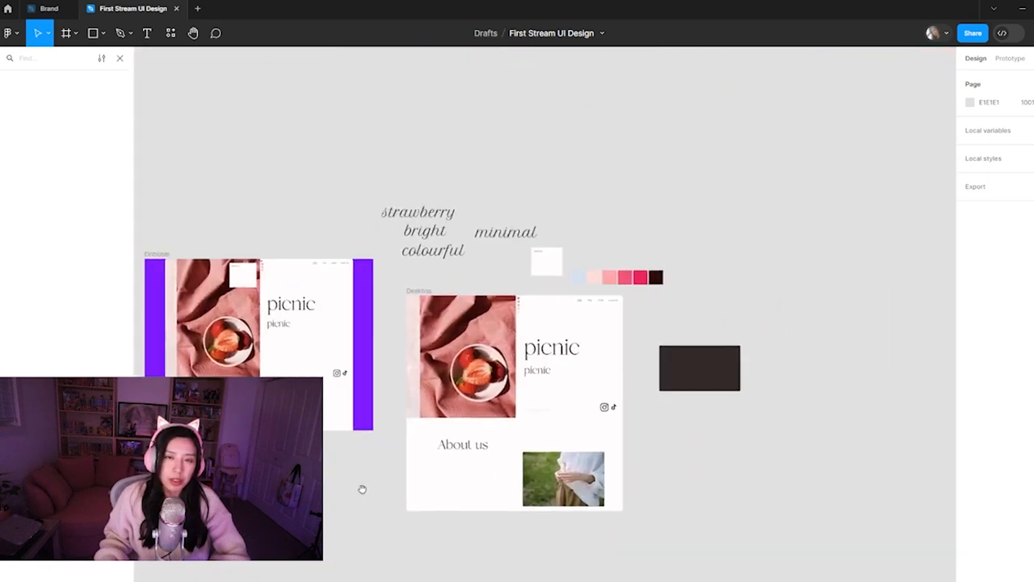
Nudge the word "minimal" slightly left and move the small white text card just above the bowl photo's right edge
{"action": "left_click_drag", "start_coordinate": [523, 240], "coordinate": [558, 276]}
{"action": "left_click", "coordinate": [587, 239]}
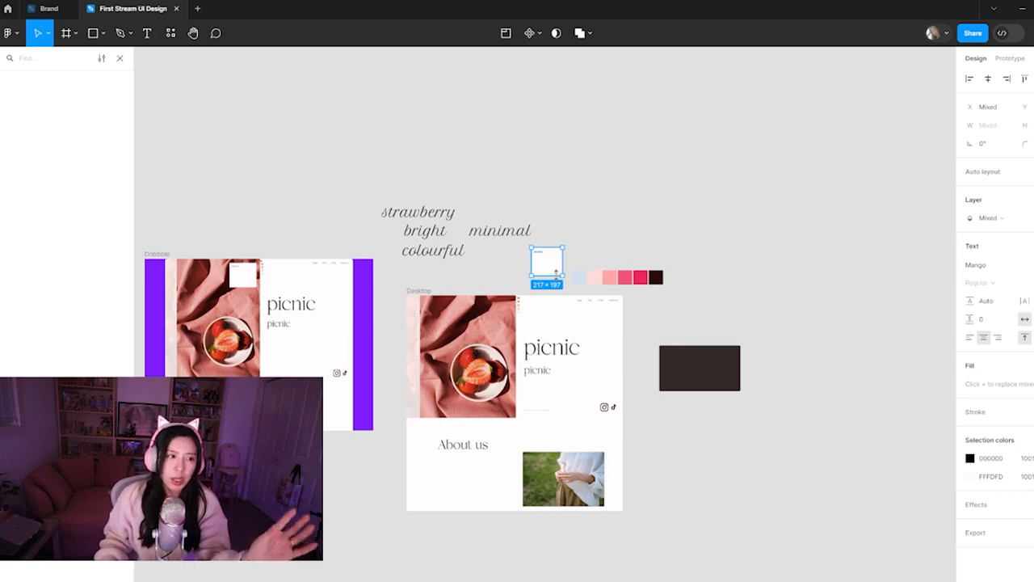
{"action": "left_click_drag", "start_coordinate": [554, 261], "coordinate": [506, 277]}
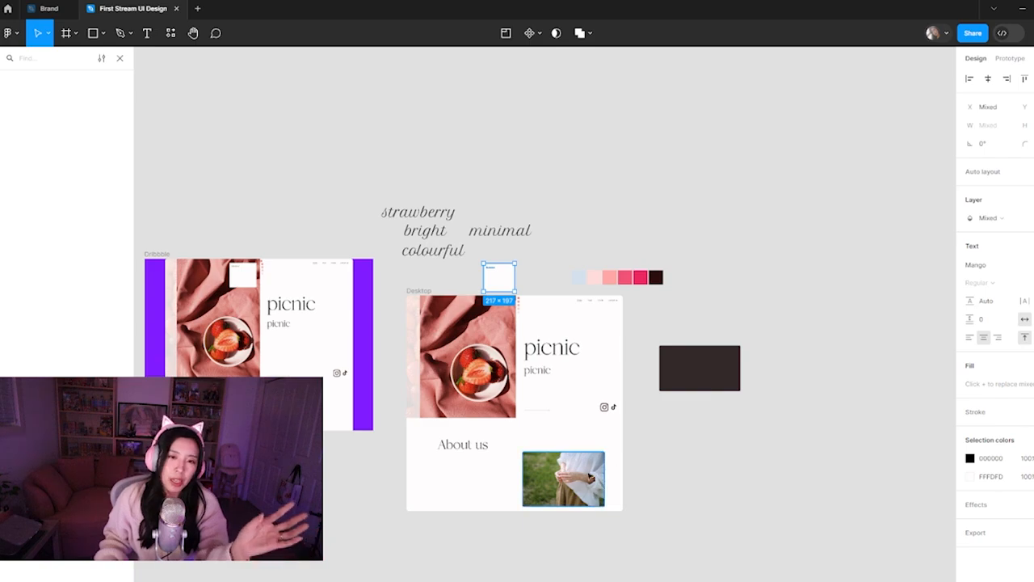
{"action": "left_click", "coordinate": [689, 451]}
{"action": "key", "text": "ctrl+plus"}
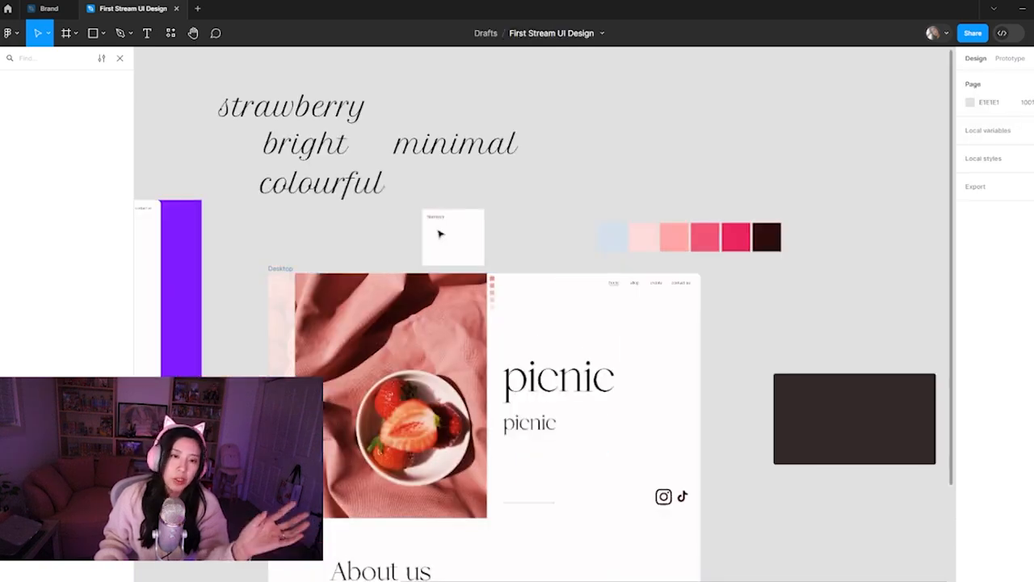
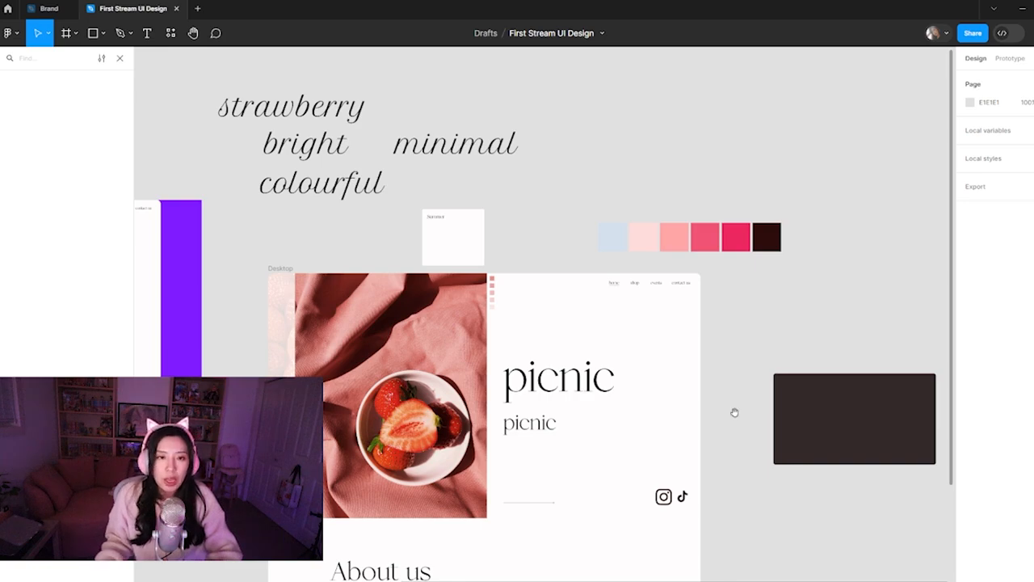
{"action": "scroll", "coordinate": [734, 406], "scroll_direction": "down", "scroll_amount": 3}
{"action": "scroll", "coordinate": [719, 474], "scroll_direction": "down", "scroll_amount": 1}
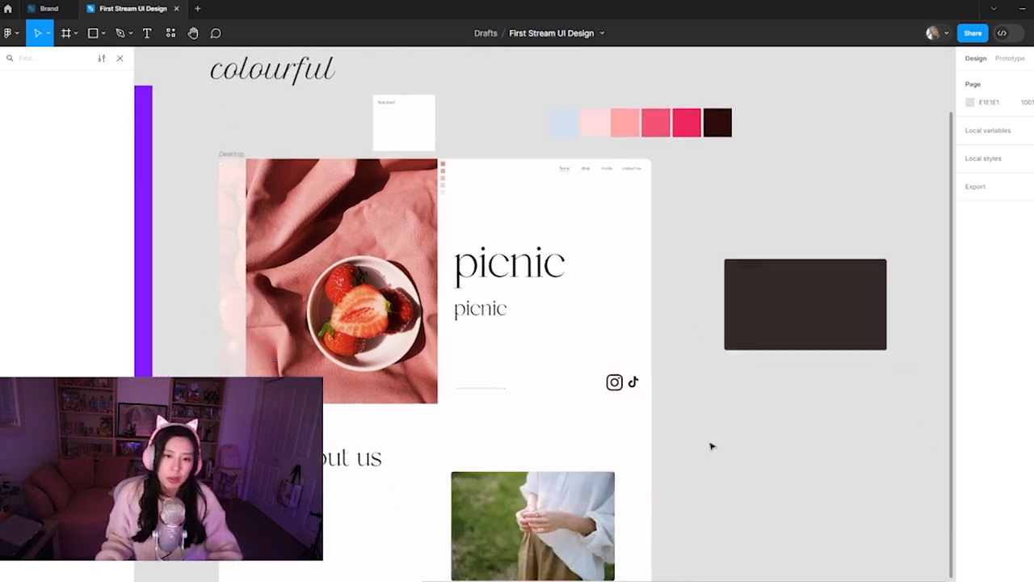
{"action": "scroll", "coordinate": [700, 451], "scroll_direction": "down", "scroll_amount": 5}
{"action": "scroll", "coordinate": [676, 464], "scroll_direction": "down", "scroll_amount": 1}
{"action": "scroll", "coordinate": [672, 415], "scroll_direction": "up", "scroll_amount": 1}
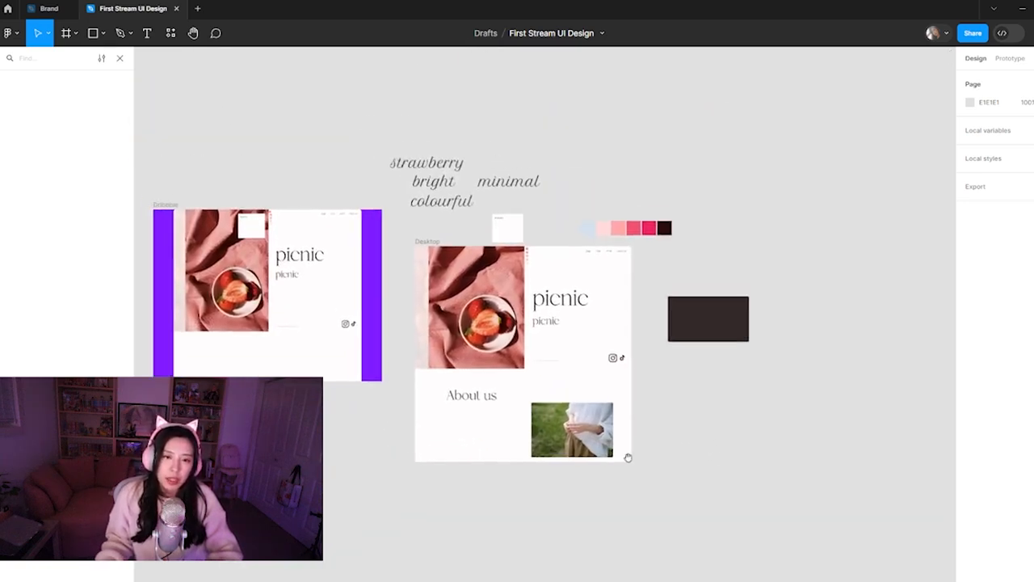
{"action": "left_click", "coordinate": [480, 400]}
{"action": "left_click", "coordinate": [479, 482]}
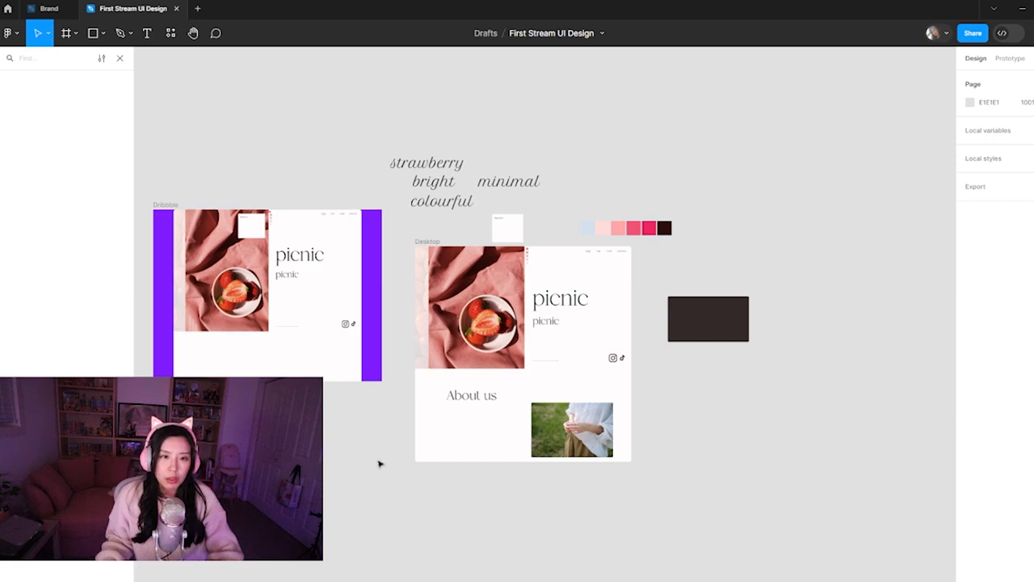
{"action": "scroll", "coordinate": [361, 434], "scroll_direction": "left", "scroll_amount": 2}
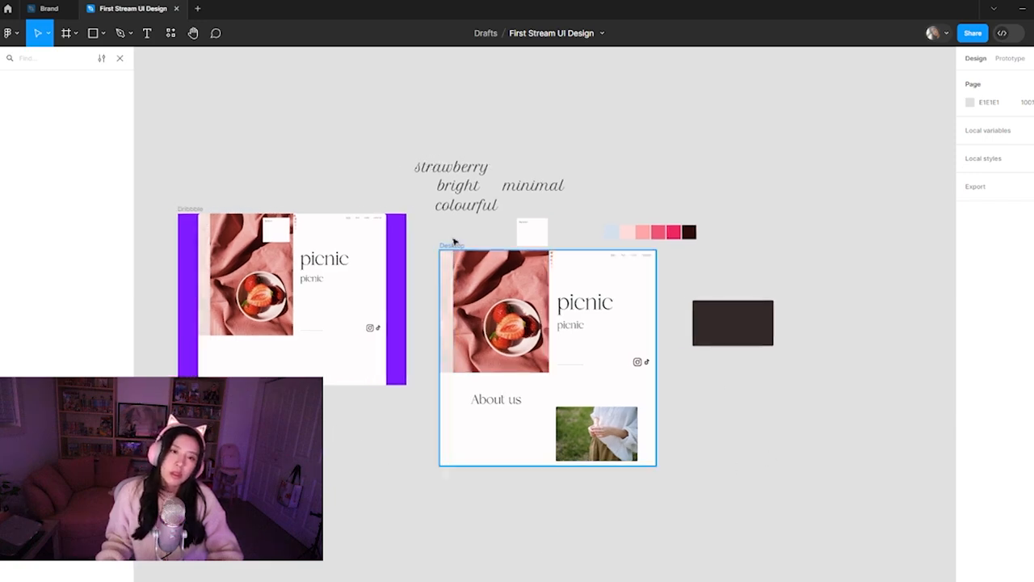
Copy the Desktop frame as a PNG and select the outdated page image inside the purple Dribbble frame
{"action": "left_click", "coordinate": [458, 245]}
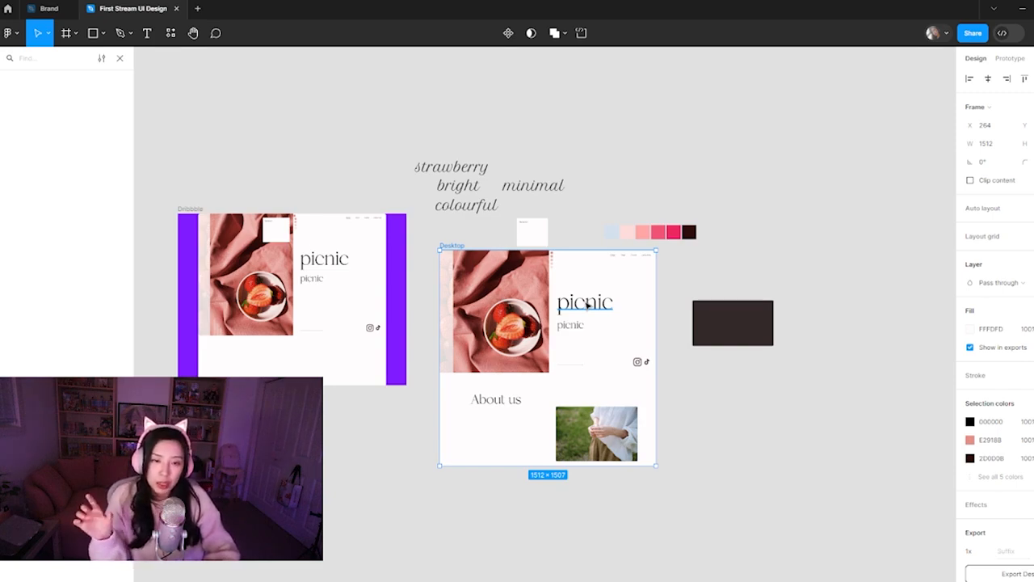
{"action": "key", "text": "ctrl+shift+c"}
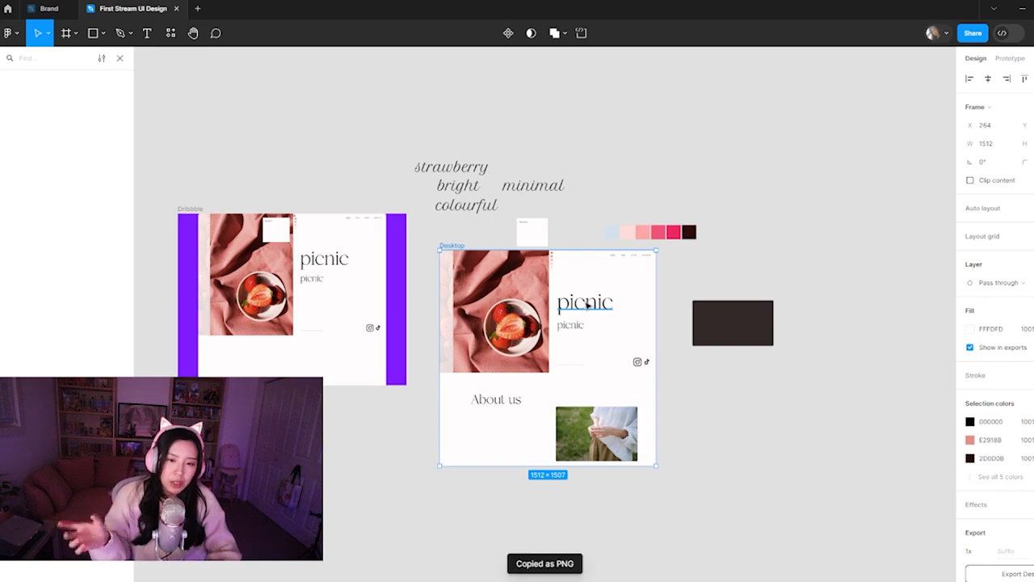
{"action": "left_click", "coordinate": [297, 278]}
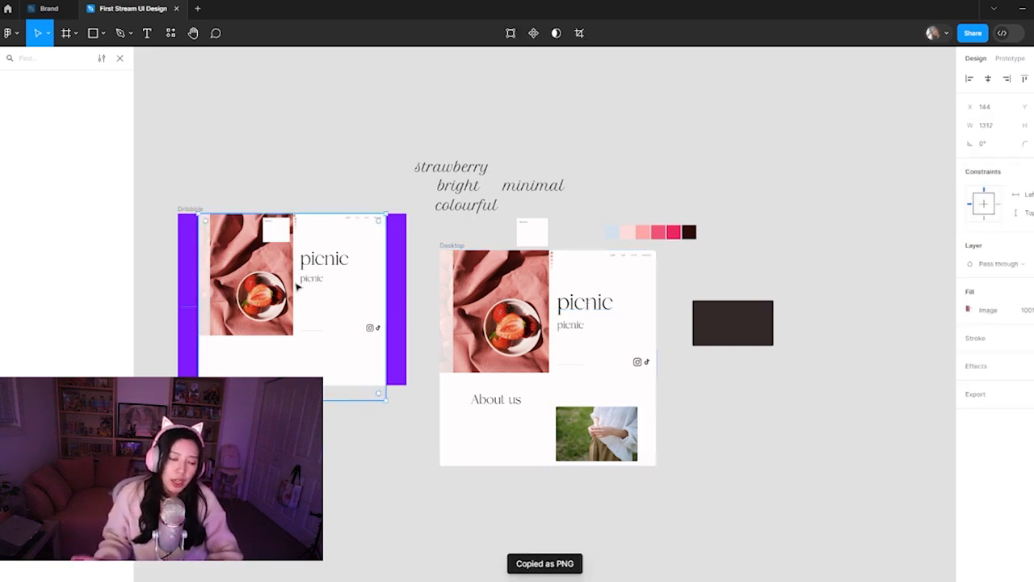
{"action": "key", "text": "ctrl+v"}
{"action": "key", "text": "ctrl+z"}
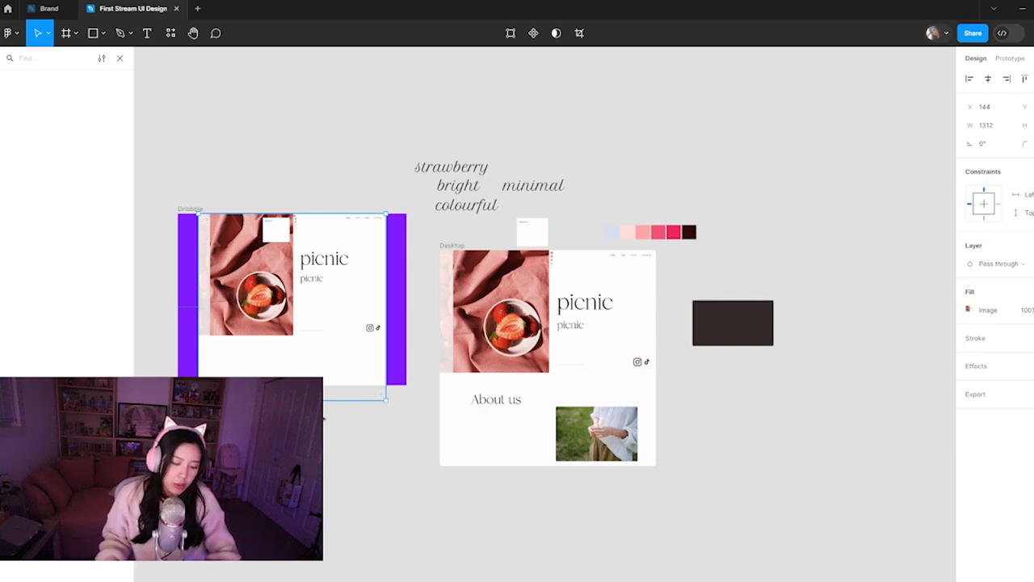
{"action": "key", "text": "ctrl+v"}
{"action": "key", "text": "ctrl+z"}
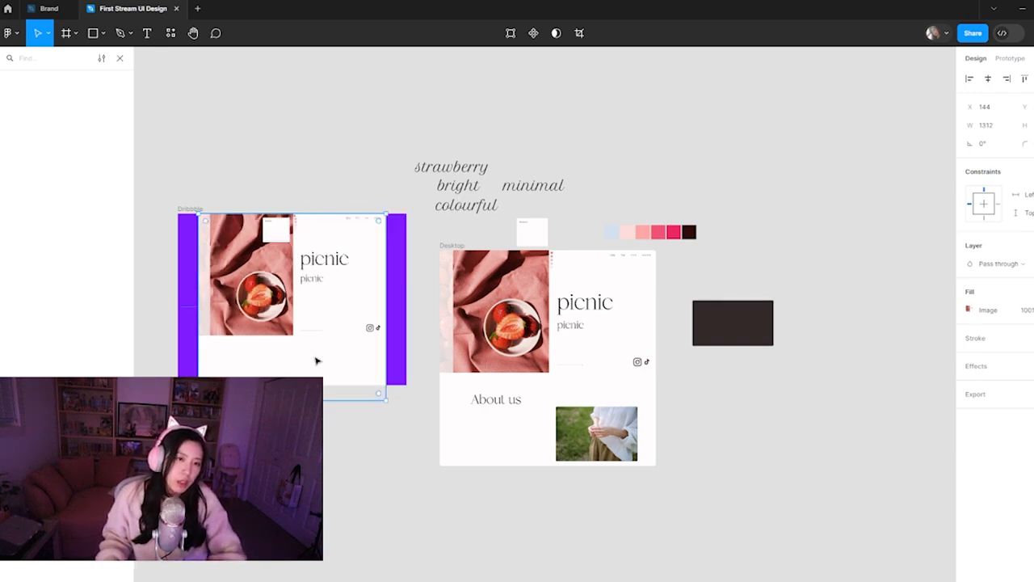
Replace the old page image in the Dribbble frame with the copied PNG, centred horizontally against the frame's top edge
{"action": "right_click", "coordinate": [303, 256]}
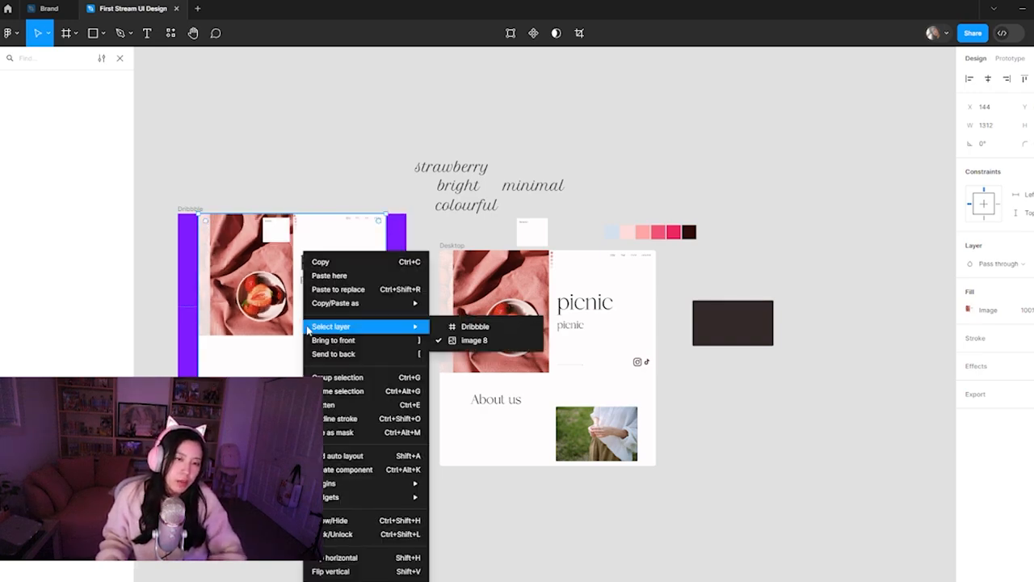
{"action": "left_click", "coordinate": [332, 289]}
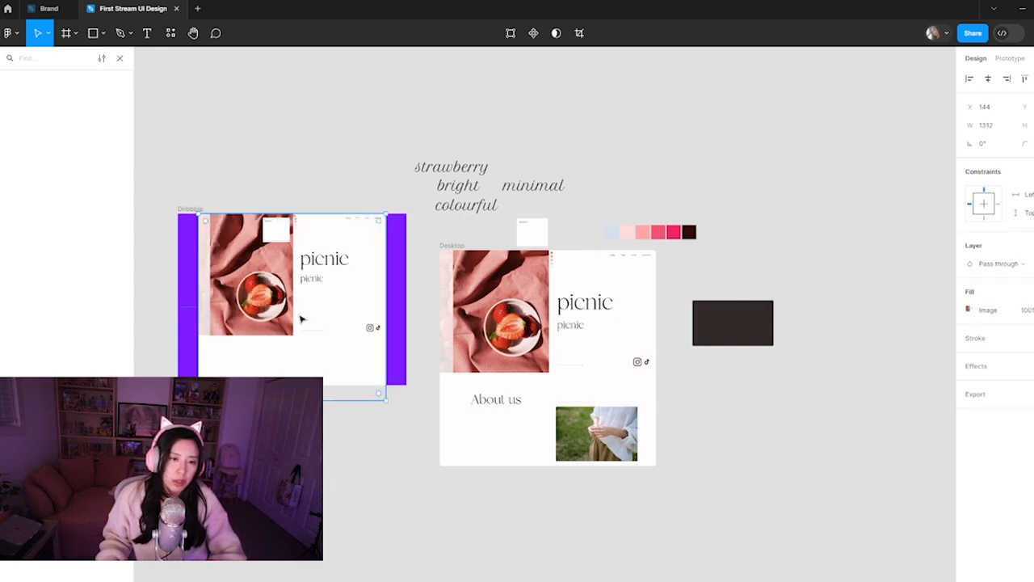
{"action": "left_click", "coordinate": [336, 468]}
{"action": "left_click_drag", "start_coordinate": [286, 320], "coordinate": [379, 443]}
{"action": "scroll", "coordinate": [372, 413], "scroll_direction": "up", "scroll_amount": 4}
{"action": "scroll", "coordinate": [379, 443], "scroll_direction": "down", "scroll_amount": 3}
{"action": "left_click", "coordinate": [396, 322]}
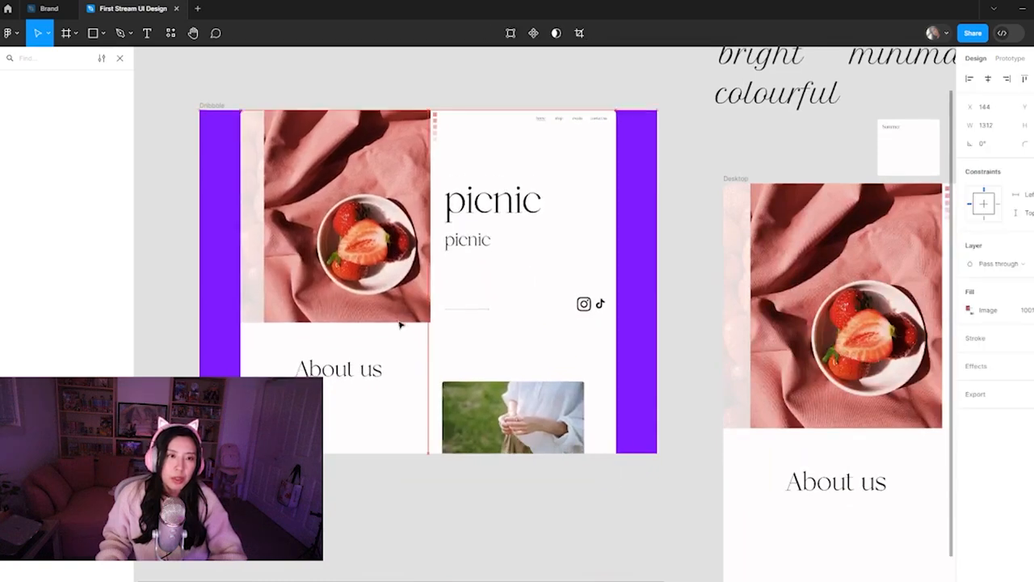
{"action": "left_click", "coordinate": [448, 503]}
{"action": "scroll", "coordinate": [473, 508], "scroll_direction": "down", "scroll_amount": 5}
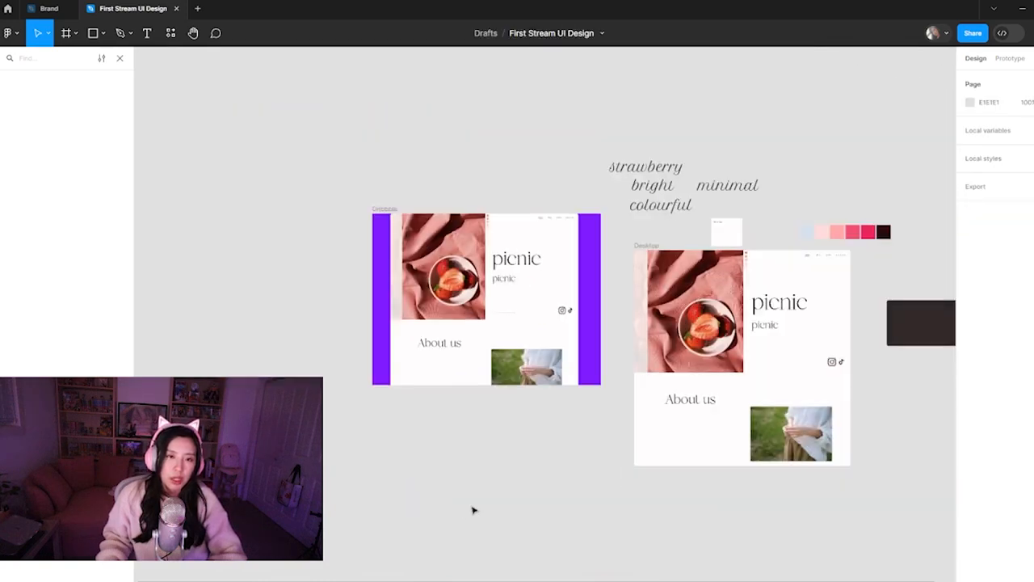
{"action": "scroll", "coordinate": [421, 492], "scroll_direction": "right", "scroll_amount": 3}
Check the properties of the Dribbble frame and the individual corner radius settings of the Desktop frame
{"action": "left_click", "coordinate": [267, 224]}
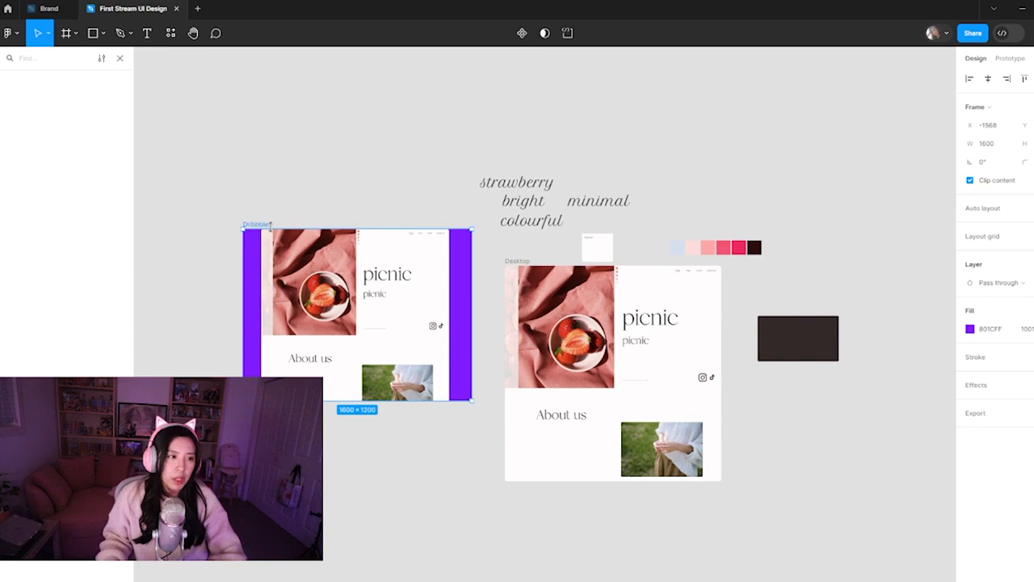
{"action": "left_click", "coordinate": [293, 199]}
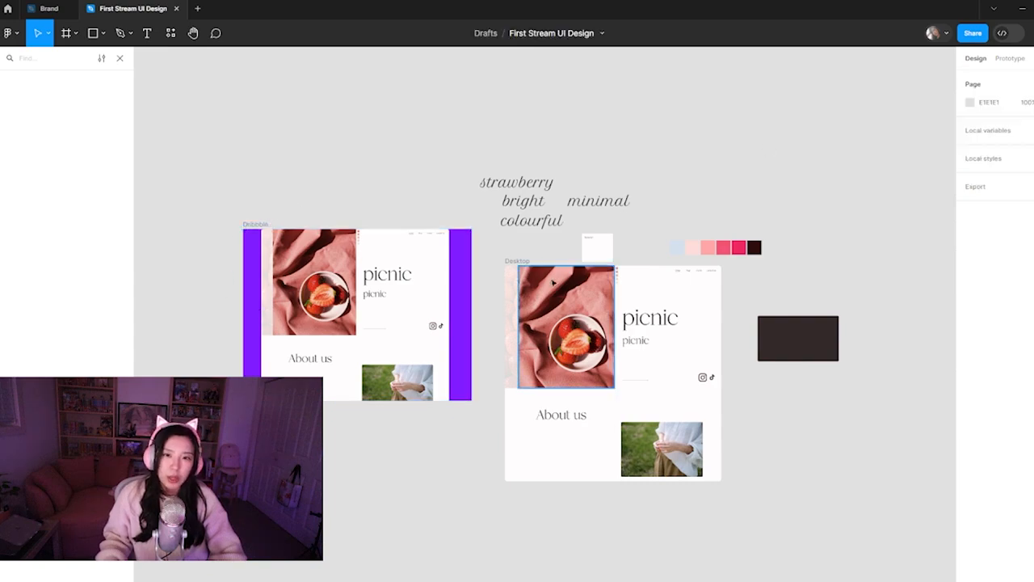
{"action": "left_click", "coordinate": [514, 261]}
{"action": "left_click", "coordinate": [1026, 163]}
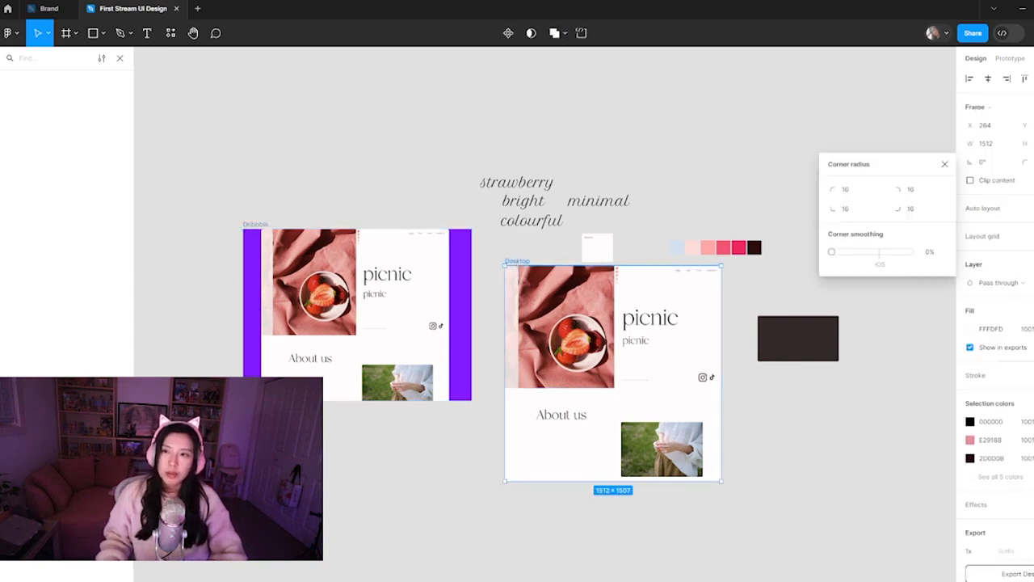
{"action": "left_click", "coordinate": [816, 108]}
Switch to the browser's Dribbble farmers-market results, scan the web designs and examine how the Tukutoys - Market Place shot is presented
{"action": "mouse_move", "coordinate": [495, 576]}
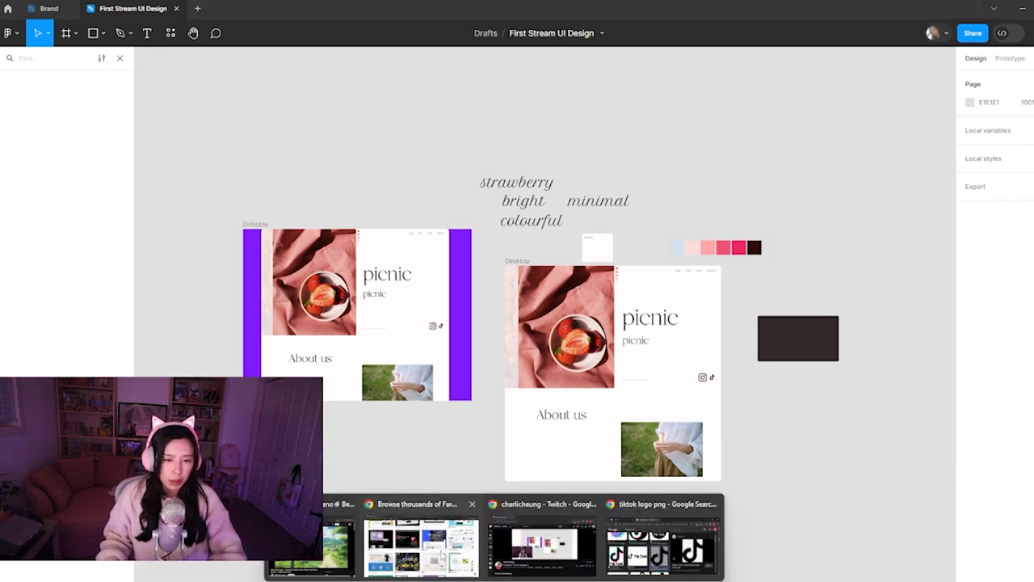
{"action": "left_click", "coordinate": [441, 533]}
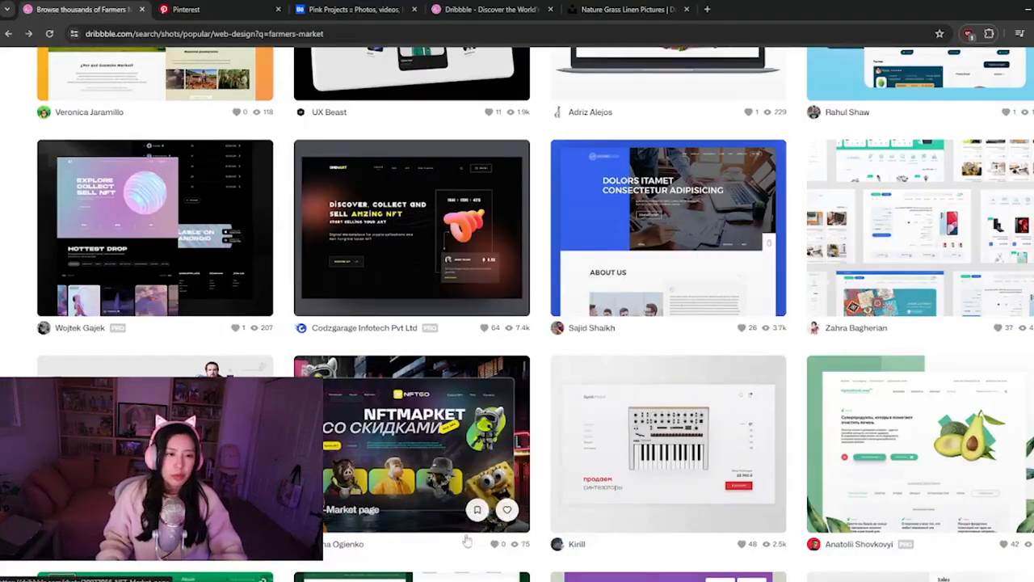
{"action": "scroll", "coordinate": [476, 453], "scroll_direction": "down", "scroll_amount": 5}
{"action": "scroll", "coordinate": [476, 443], "scroll_direction": "down", "scroll_amount": 5}
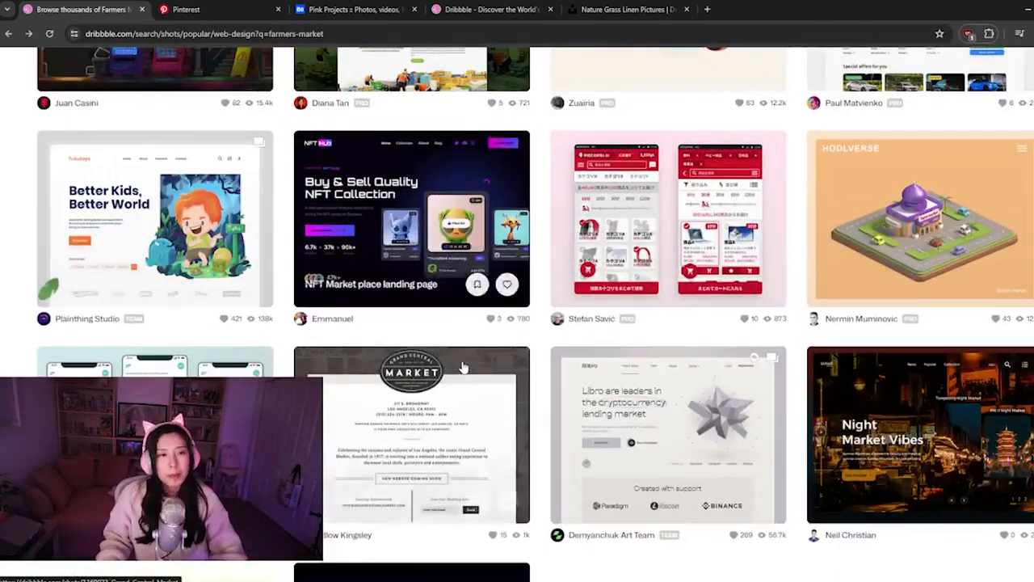
{"action": "scroll", "coordinate": [372, 336], "scroll_direction": "down", "scroll_amount": 2}
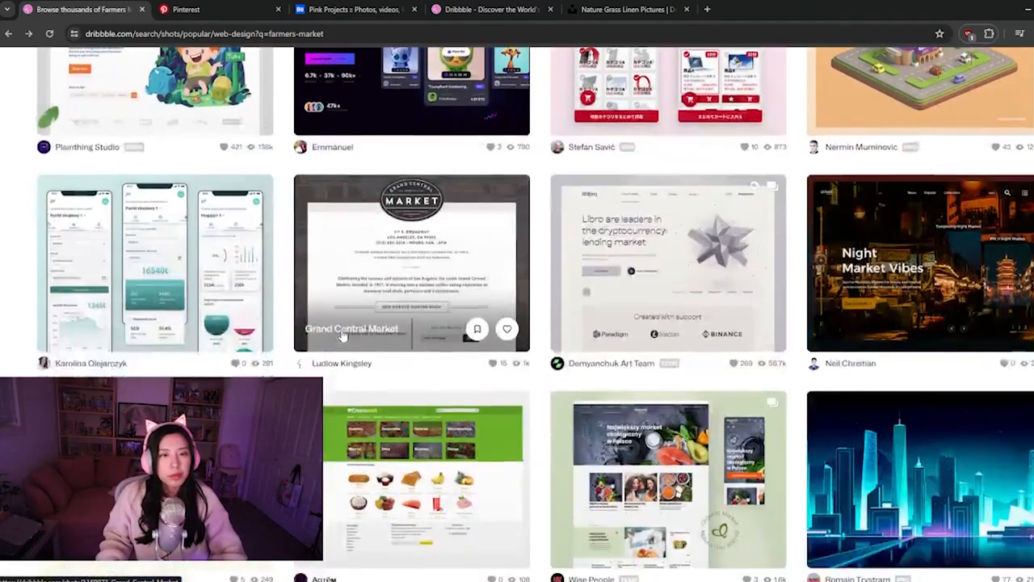
{"action": "scroll", "coordinate": [342, 336], "scroll_direction": "up", "scroll_amount": 2}
{"action": "left_click", "coordinate": [186, 258]}
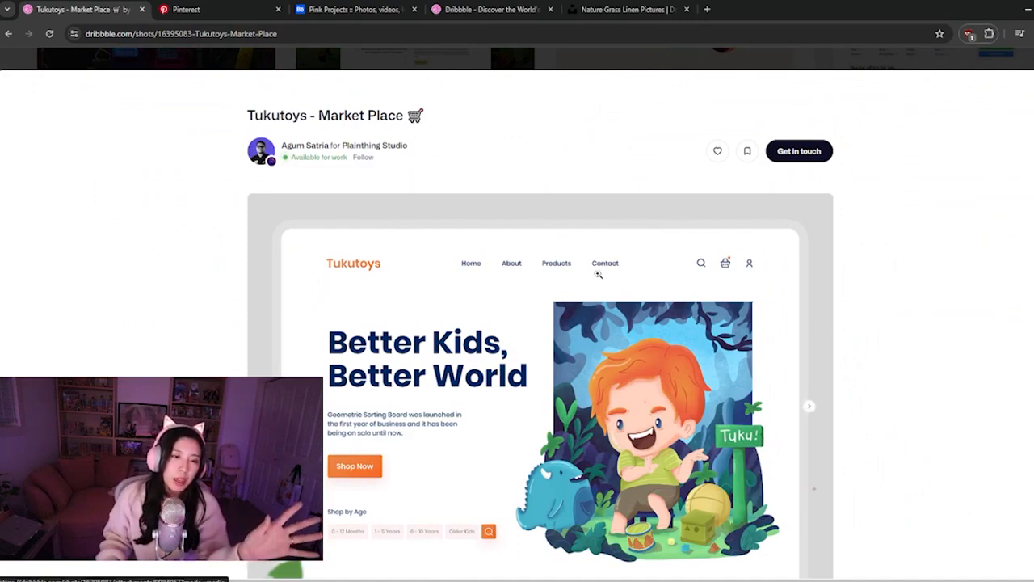
{"action": "left_click", "coordinate": [809, 407]}
{"action": "key", "text": "ctrl+minus"}
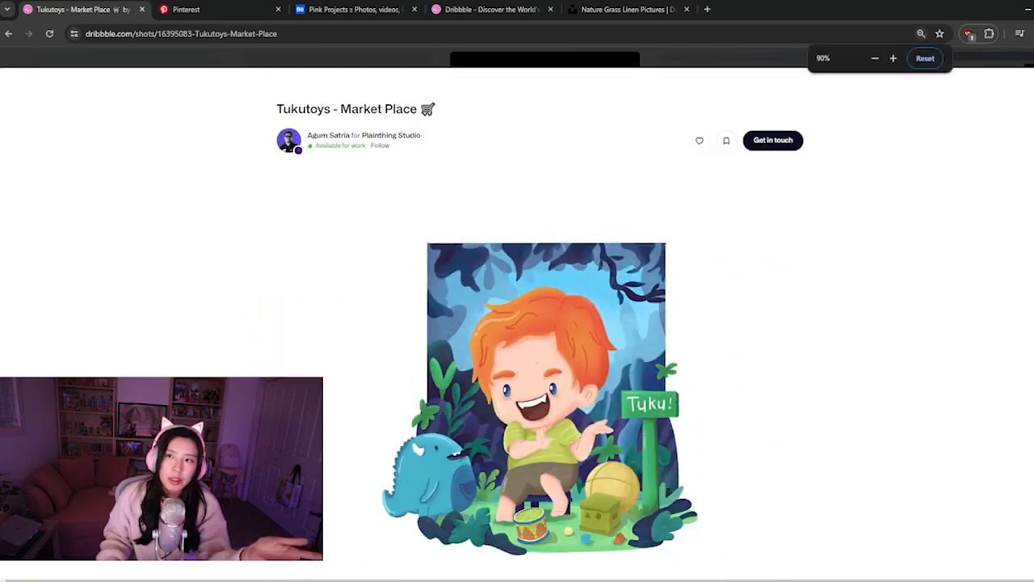
Examine the Banking Mobile App Design shot and the pink Behance projects, and load more farmers-market results for presentation references
{"action": "key", "text": "alt+Left"}
{"action": "key", "text": "alt+Left"}
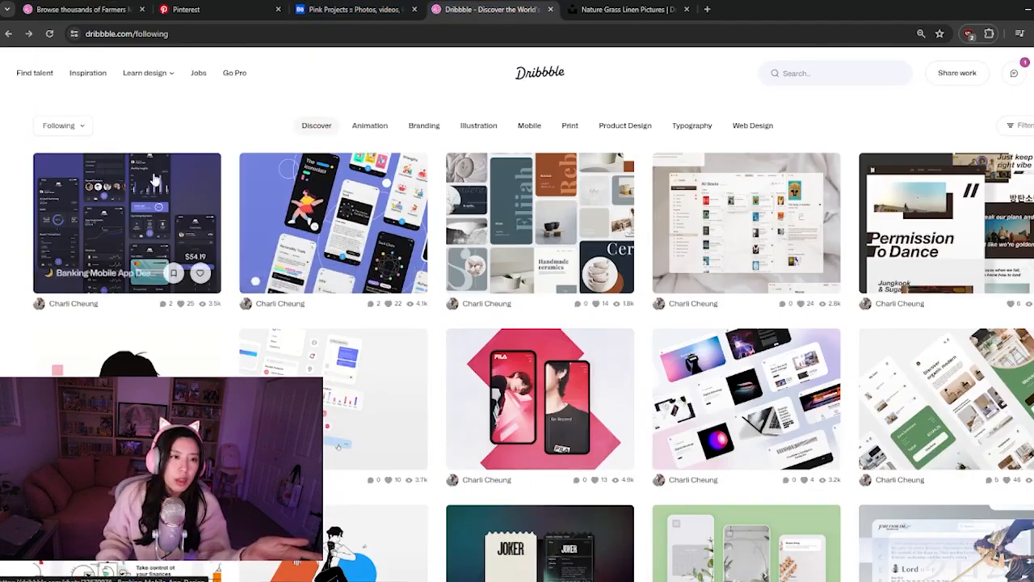
{"action": "left_click", "coordinate": [179, 202]}
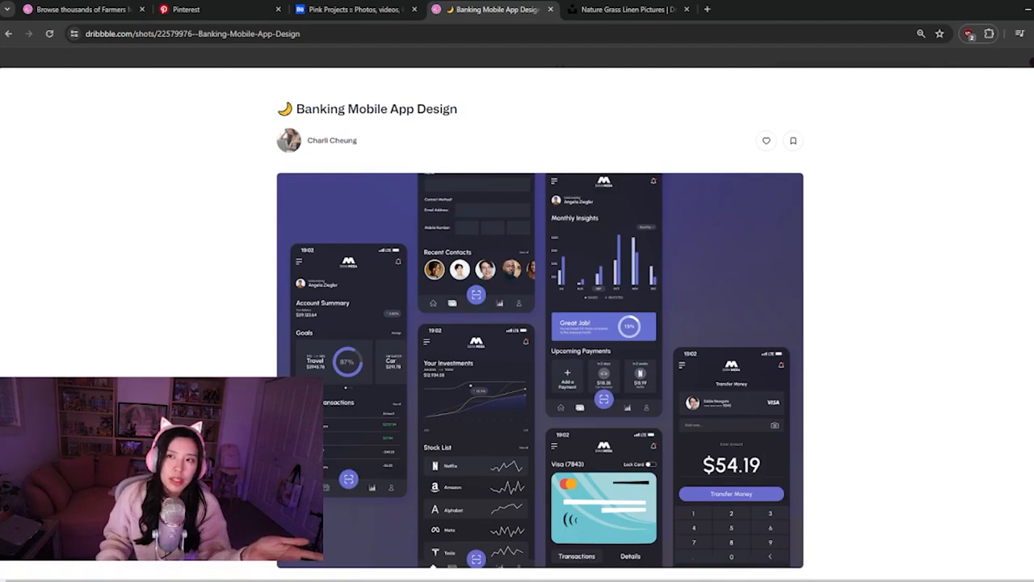
{"action": "key", "text": "alt+Left"}
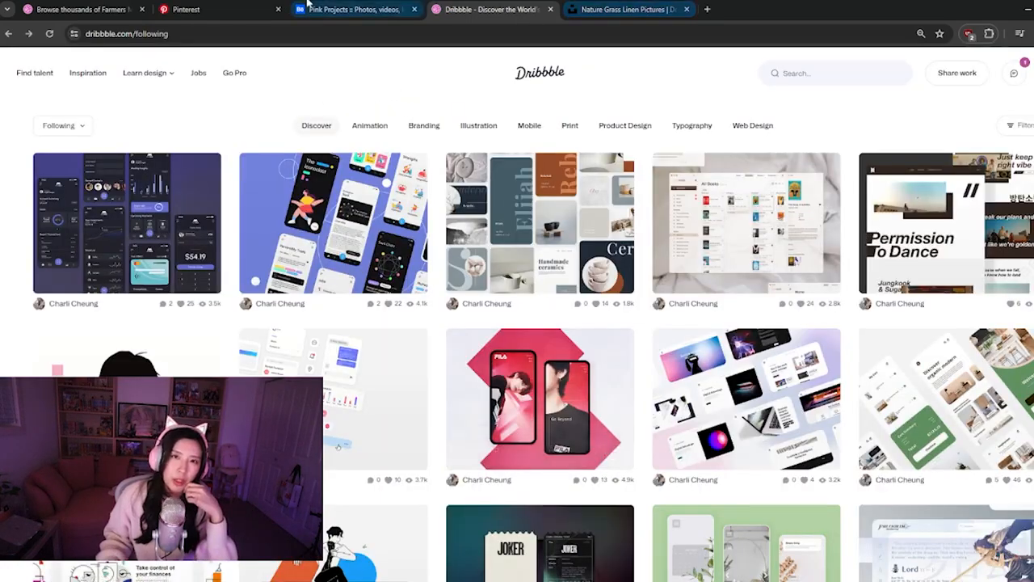
{"action": "left_click", "coordinate": [344, 8]}
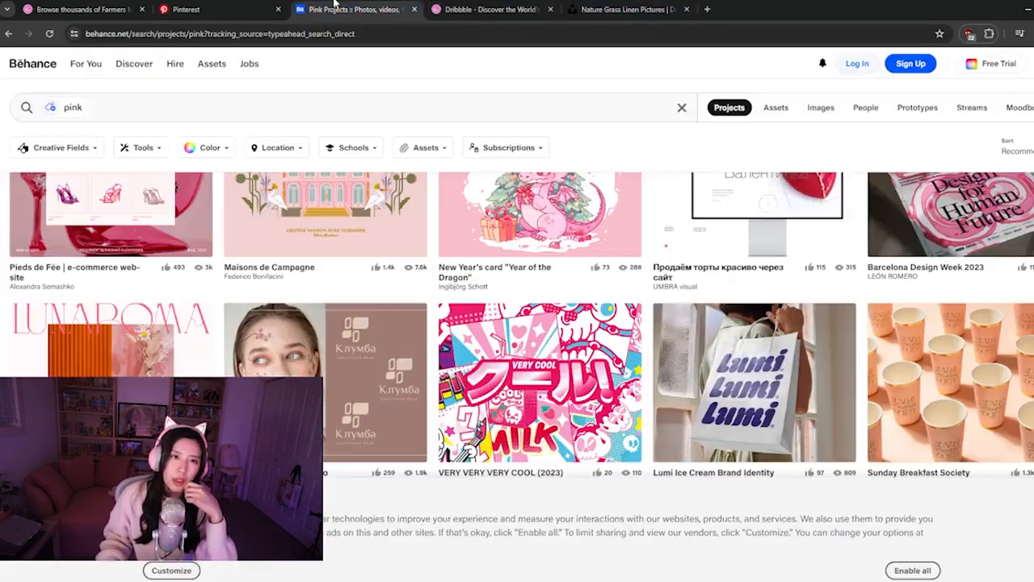
{"action": "left_click", "coordinate": [198, 9]}
{"action": "left_click", "coordinate": [103, 8]}
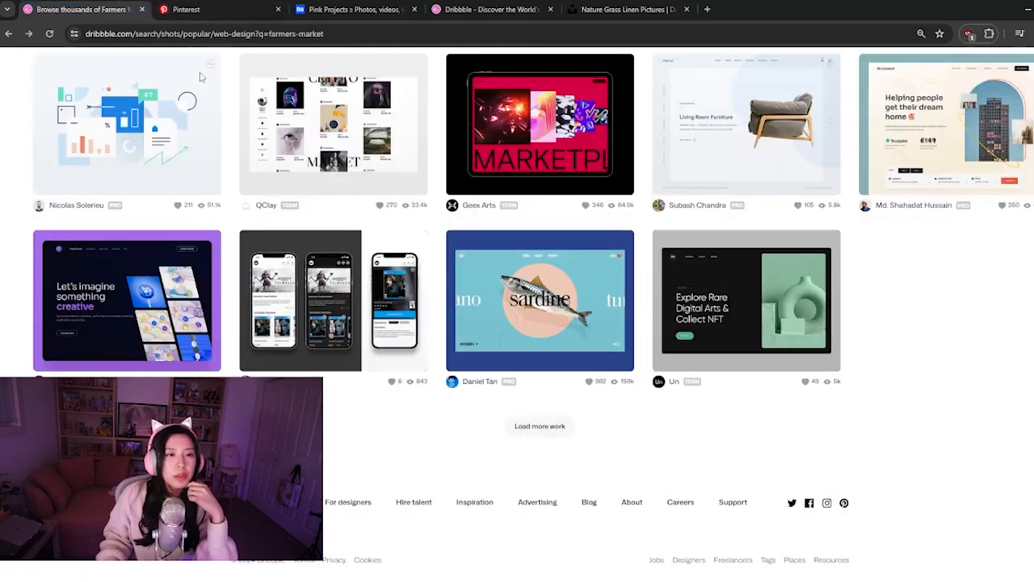
{"action": "left_click", "coordinate": [538, 428]}
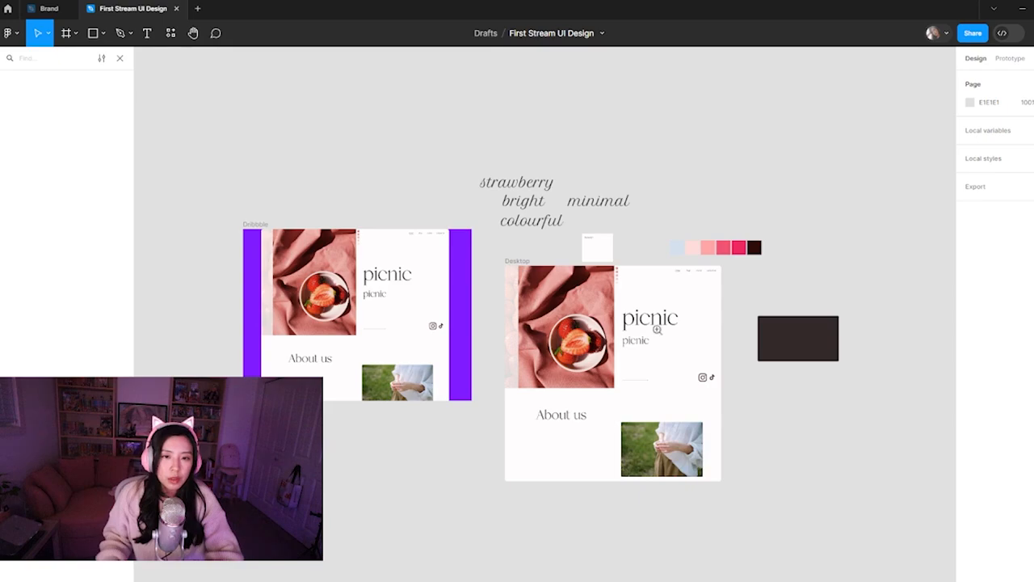
Switch back to Figma and move the page image slightly down in the Dribbble frame, leaving a purple margin above it
{"action": "left_click", "coordinate": [658, 329]}
{"action": "left_click_drag", "start_coordinate": [274, 358], "coordinate": [637, 363]}
{"action": "left_click", "coordinate": [457, 293]}
{"action": "left_click_drag", "start_coordinate": [487, 220], "coordinate": [490, 235]}
{"action": "left_click", "coordinate": [719, 374]}
{"action": "left_click_drag", "start_coordinate": [633, 525], "coordinate": [438, 467]}
{"action": "key", "text": "ctrl+minus"}
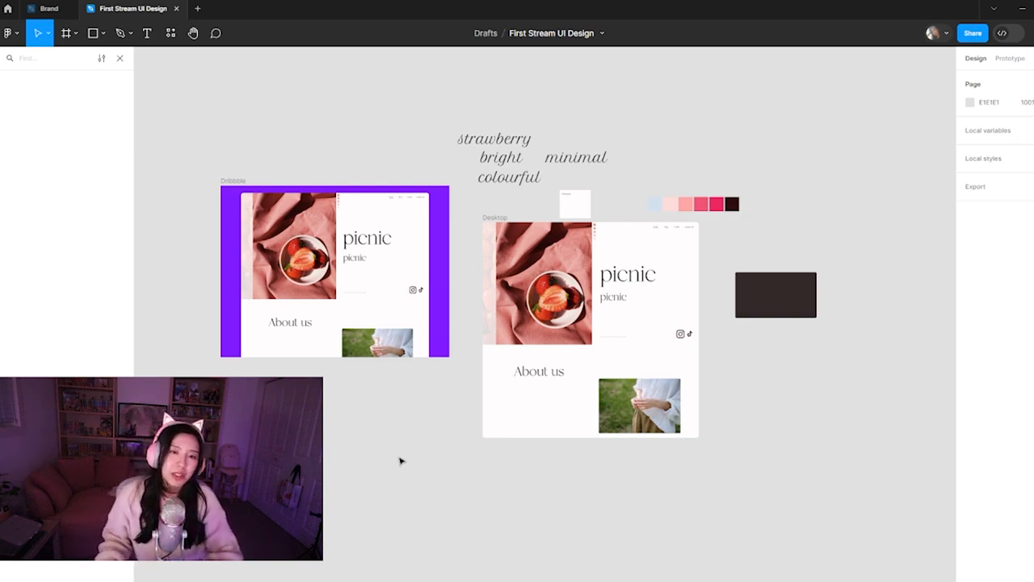
{"action": "left_click", "coordinate": [655, 265]}
{"action": "left_click", "coordinate": [681, 280]}
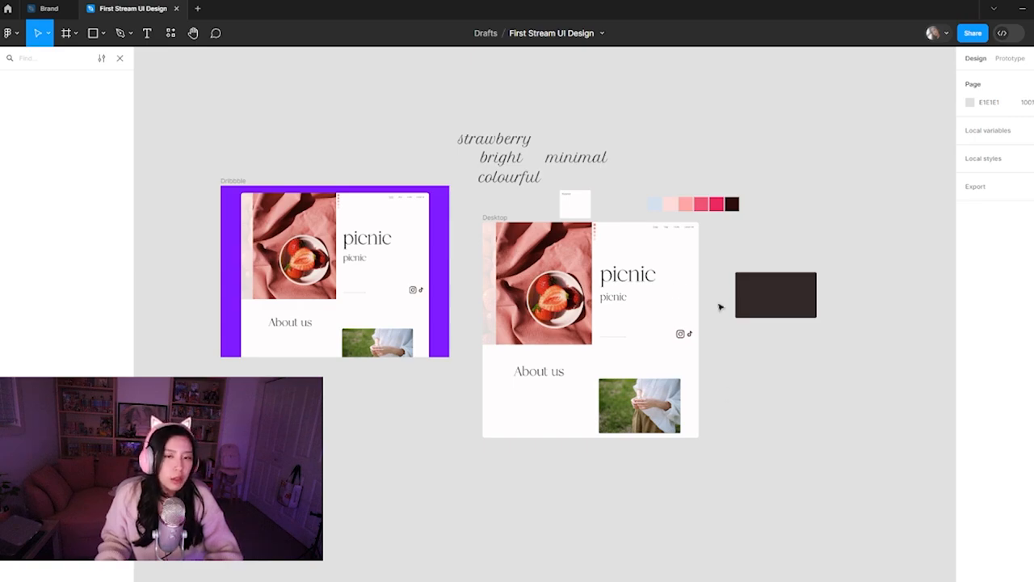
{"action": "left_click", "coordinate": [361, 411]}
{"action": "left_click_drag", "start_coordinate": [306, 292], "coordinate": [420, 461]}
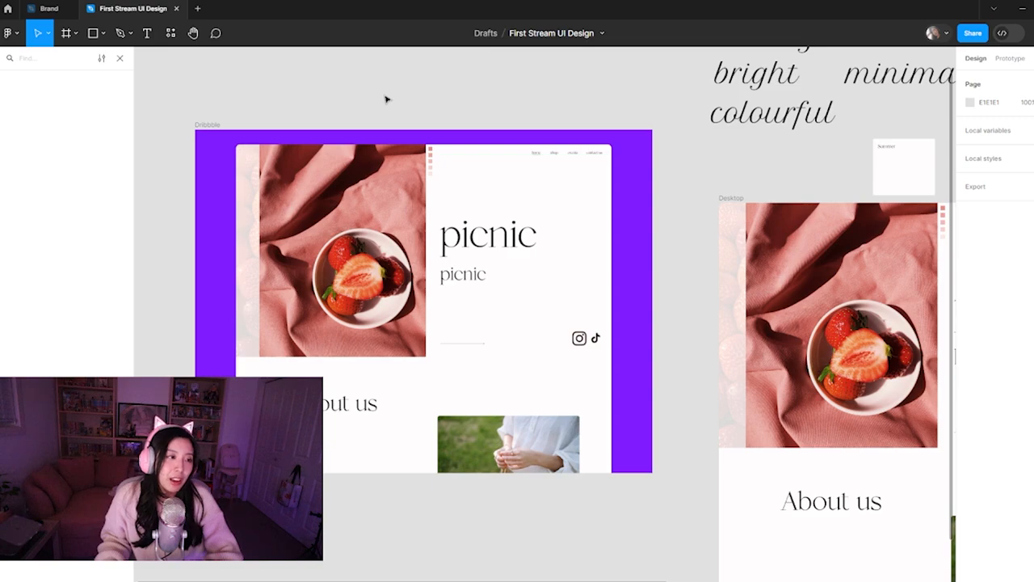
{"action": "scroll", "coordinate": [709, 429], "scroll_direction": "right", "scroll_amount": 10}
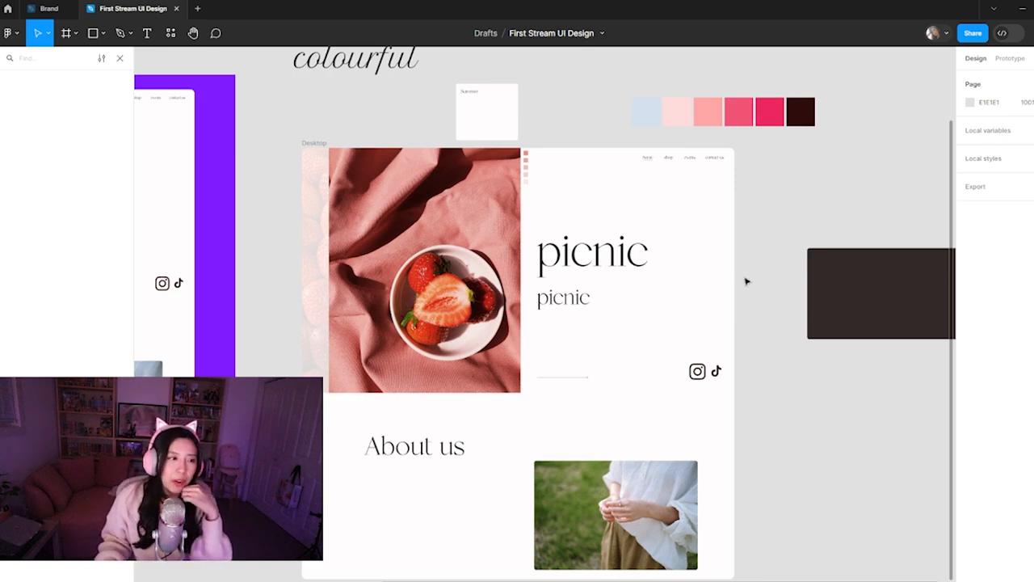
{"action": "left_click", "coordinate": [580, 378]}
{"action": "left_click", "coordinate": [575, 341]}
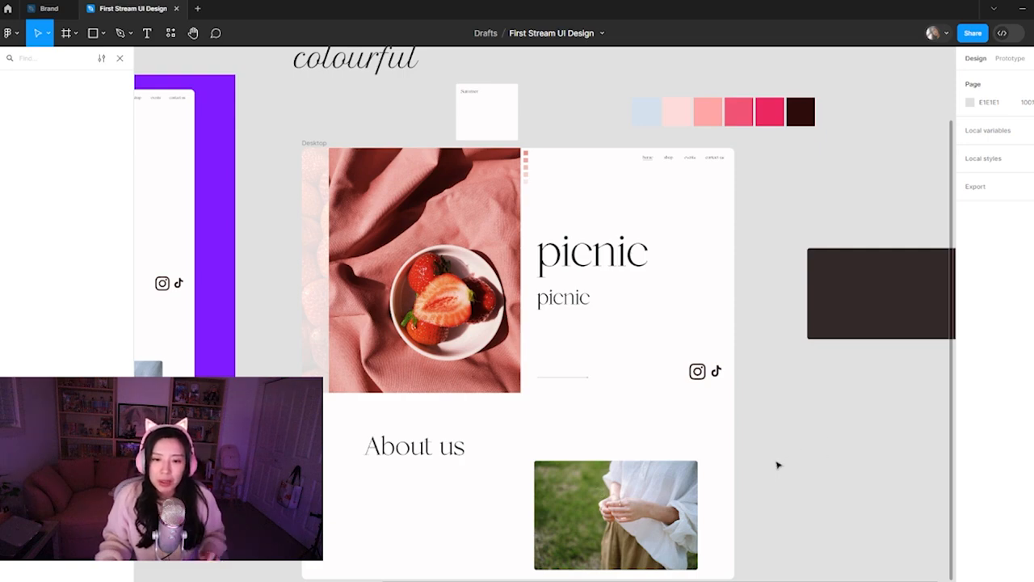
{"action": "left_click_drag", "start_coordinate": [782, 518], "coordinate": [794, 497]}
{"action": "key", "text": "ctrl+minus"}
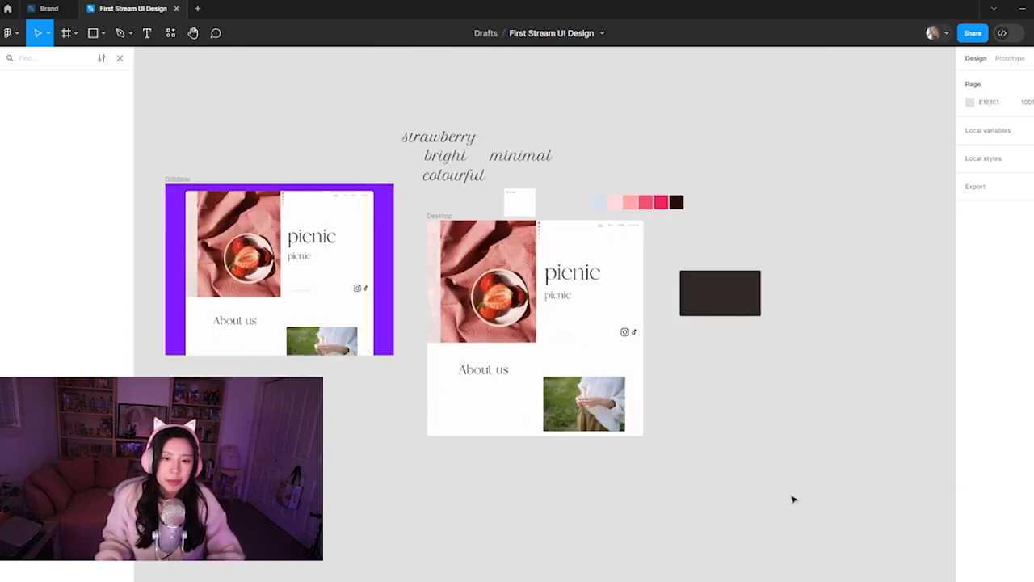
{"action": "mouse_move", "coordinate": [495, 581]}
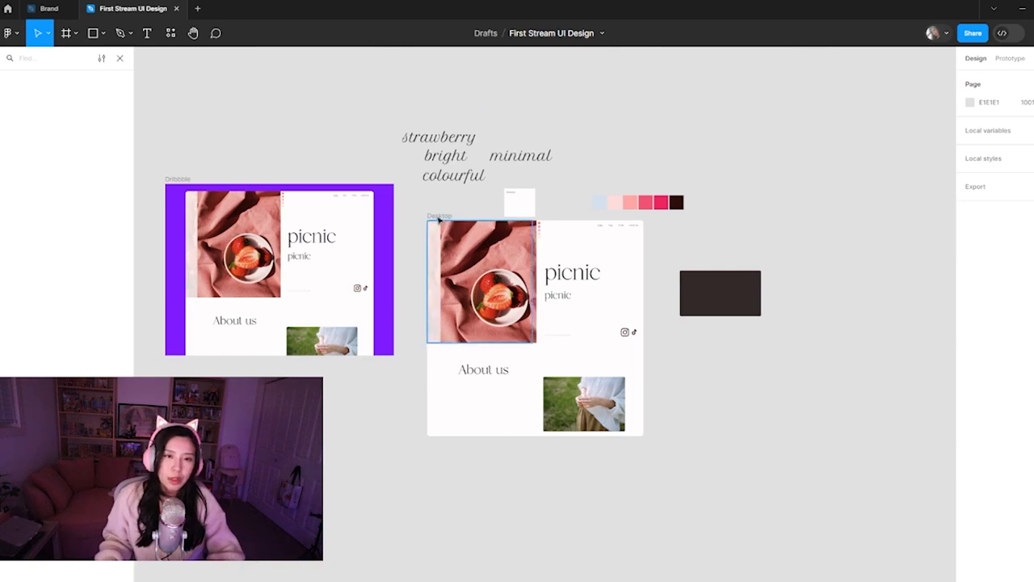
Duplicate the Desktop frame beside the original and move the copy's contents out of it, leaving the duplicated frame blank
{"action": "left_click", "coordinate": [643, 420]}
{"action": "key", "text": "ctrl+d"}
{"action": "left_click_drag", "start_coordinate": [792, 406], "coordinate": [496, 434]}
{"action": "left_click_drag", "start_coordinate": [661, 455], "coordinate": [395, 254]}
{"action": "left_click_drag", "start_coordinate": [479, 316], "coordinate": [706, 322]}
{"action": "left_click", "coordinate": [761, 486]}
{"action": "left_click_drag", "start_coordinate": [760, 486], "coordinate": [741, 477]}
Place a copy of the strawberry photo in the lower right of the blank frame, scaled down to about 456 × 581
{"action": "left_click", "coordinate": [670, 313]}
{"action": "left_click_drag", "start_coordinate": [694, 336], "coordinate": [541, 407]}
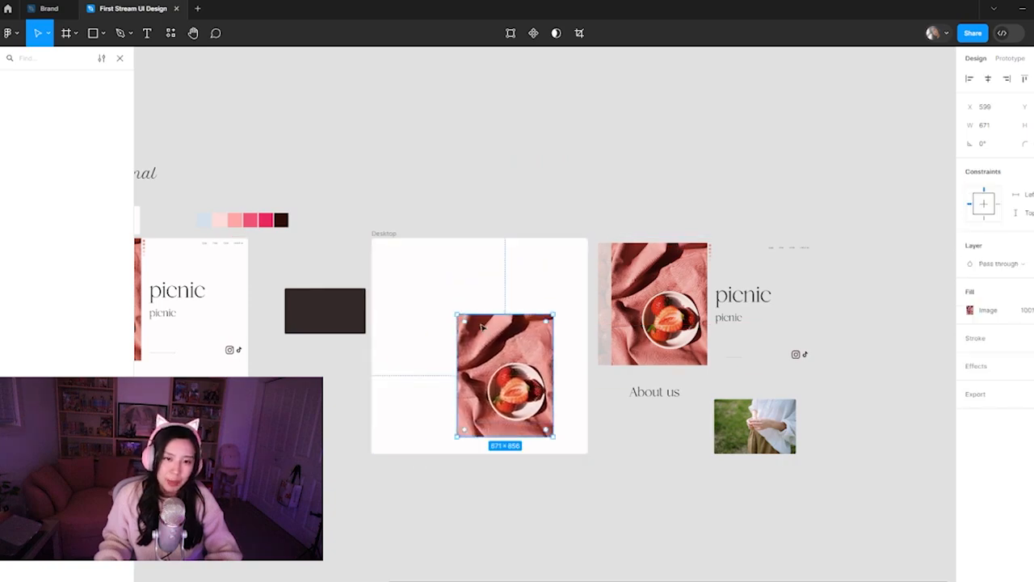
{"action": "left_click_drag", "start_coordinate": [459, 314], "coordinate": [488, 354]}
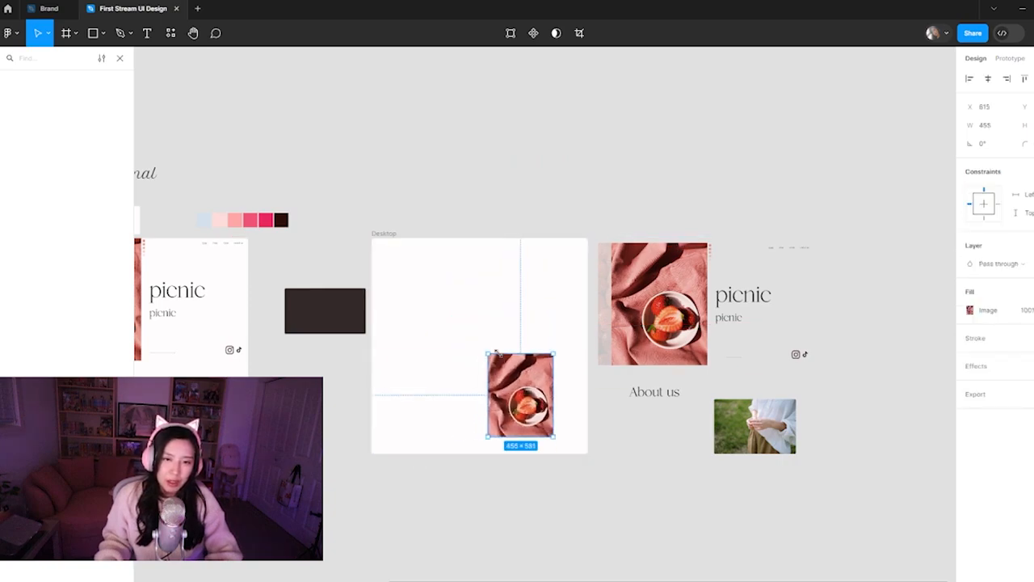
{"action": "left_click_drag", "start_coordinate": [526, 396], "coordinate": [537, 402]}
Copy the thin line beside the photo's lower left edge as a downward vertical arrow 138 long, with stroke colour 2E2E2E
{"action": "left_click", "coordinate": [746, 363]}
{"action": "left_click", "coordinate": [739, 358]}
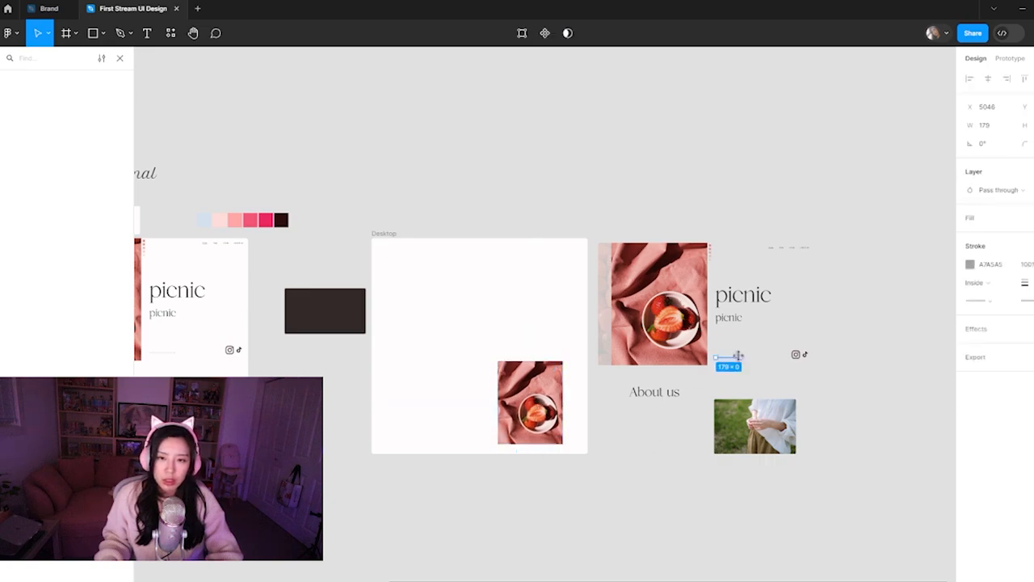
{"action": "left_click_drag", "start_coordinate": [742, 360], "coordinate": [490, 463]}
{"action": "scroll", "coordinate": [477, 434], "scroll_direction": "up", "scroll_amount": 5}
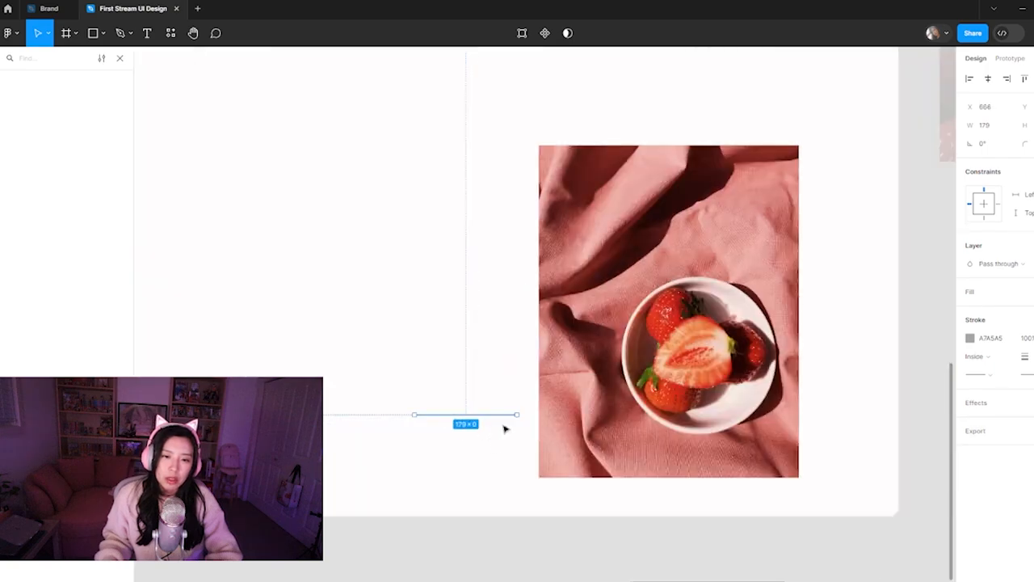
{"action": "mouse_move", "coordinate": [516, 413]}
{"action": "left_mouse_down"}
{"action": "mouse_move", "coordinate": [400, 492]}
{"action": "mouse_move", "coordinate": [531, 457]}
{"action": "left_mouse_up"}
{"action": "left_click", "coordinate": [970, 338]}
{"action": "left_click_drag", "start_coordinate": [833, 373], "coordinate": [797, 413]}
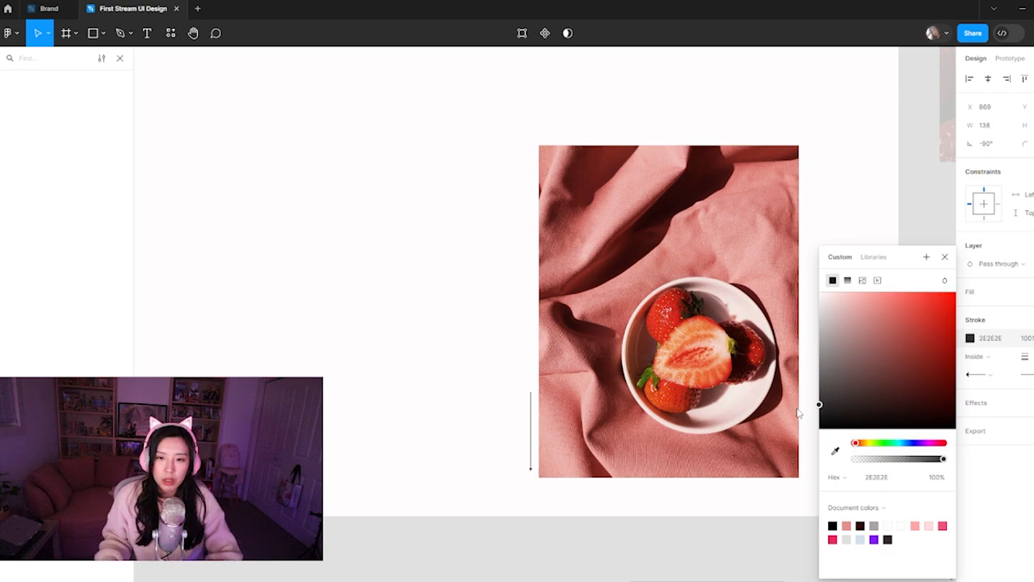
{"action": "left_click", "coordinate": [457, 373]}
{"action": "mouse_move", "coordinate": [495, 581]}
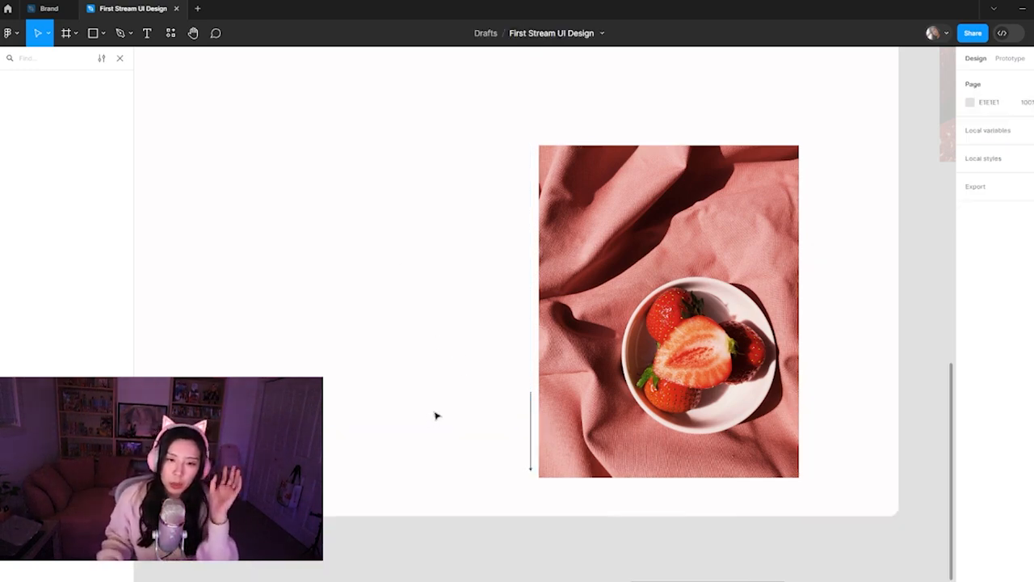
Try a lighter grey stroke on the vertical arrow beside the strawberry photo
{"action": "left_click", "coordinate": [535, 466]}
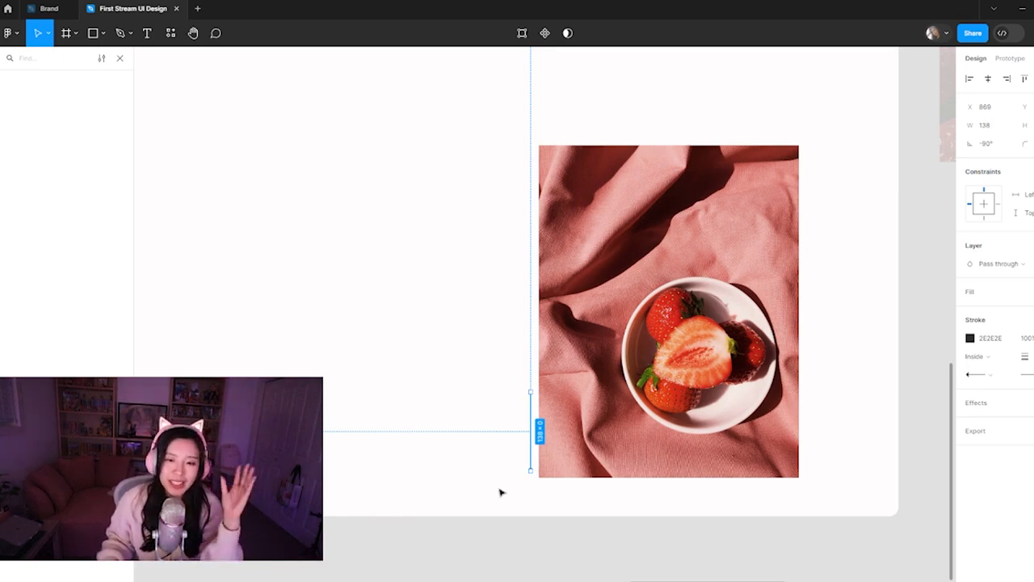
{"action": "left_click", "coordinate": [525, 489]}
{"action": "left_click", "coordinate": [531, 469]}
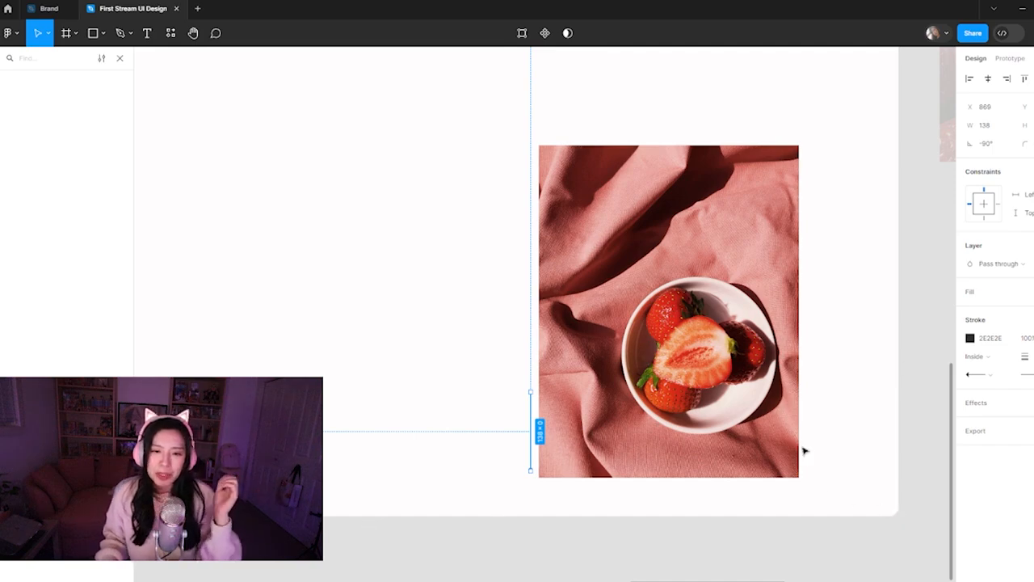
{"action": "left_click", "coordinate": [556, 534]}
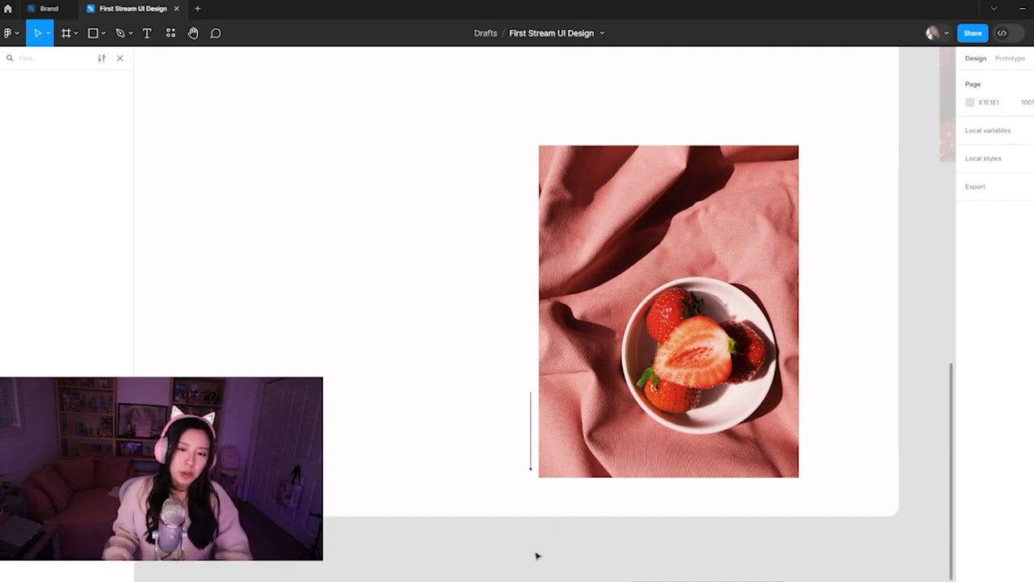
{"action": "scroll", "coordinate": [530, 468], "scroll_direction": "up", "scroll_amount": 3}
{"action": "left_click", "coordinate": [530, 475]}
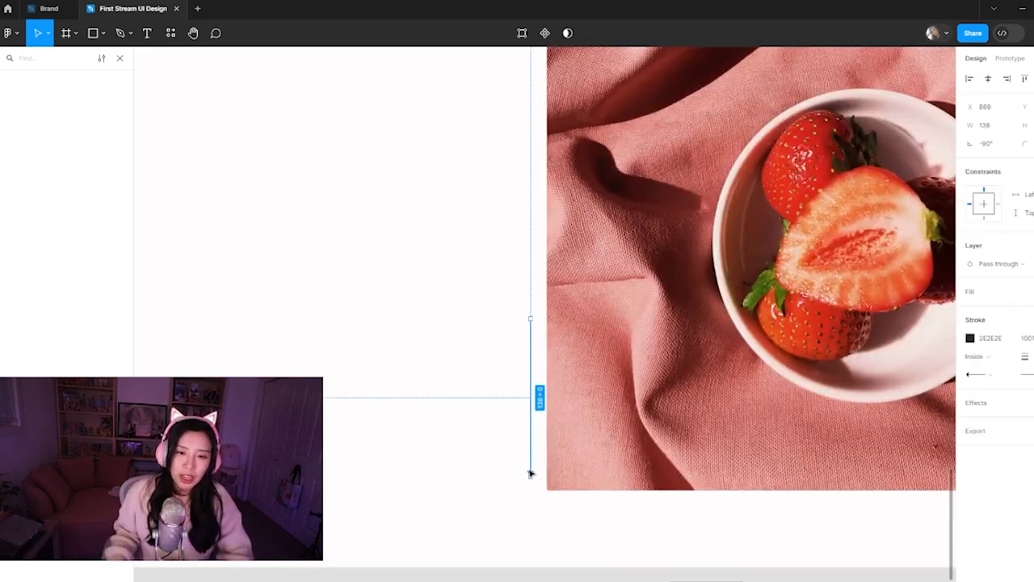
{"action": "left_click", "coordinate": [970, 338]}
{"action": "left_click_drag", "start_coordinate": [849, 384], "coordinate": [816, 321]}
{"action": "left_click", "coordinate": [480, 563]}
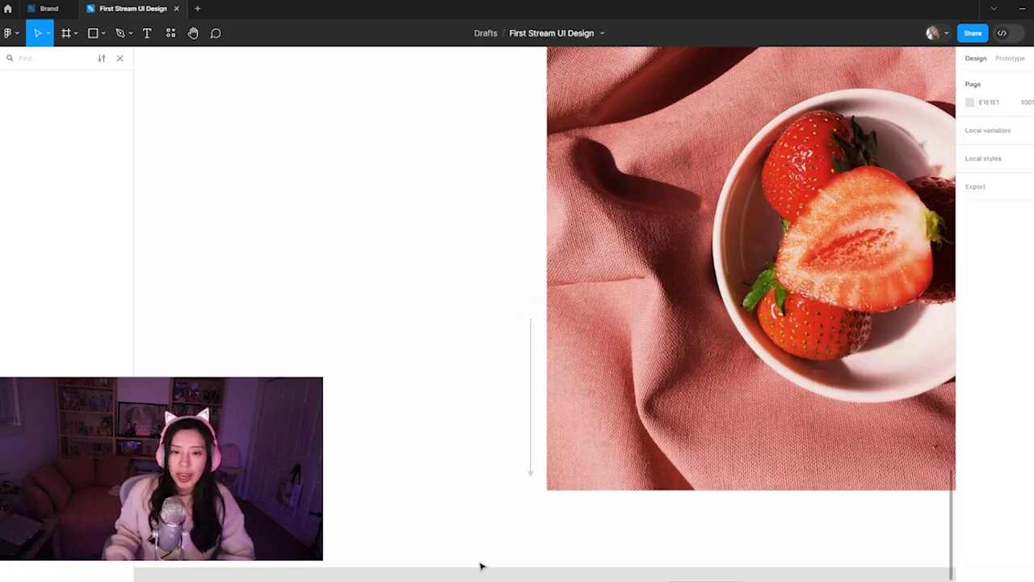
{"action": "left_click", "coordinate": [531, 475]}
{"action": "left_click", "coordinate": [463, 514]}
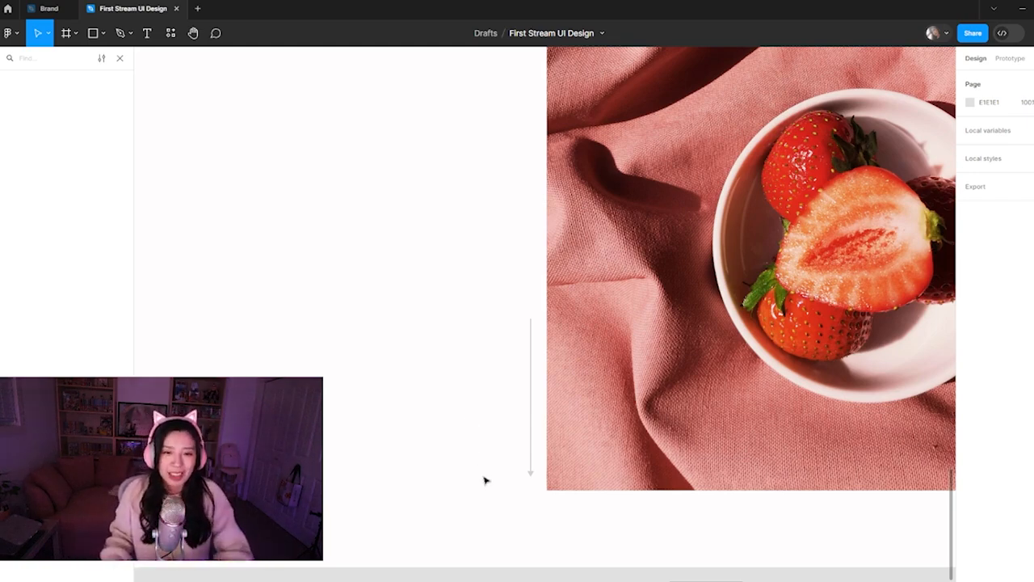
Shorten the vertical arrow from its upper end to about 87 and set its stroke colour to 0C0C0C
{"action": "scroll", "coordinate": [471, 436], "scroll_direction": "down", "scroll_amount": 3}
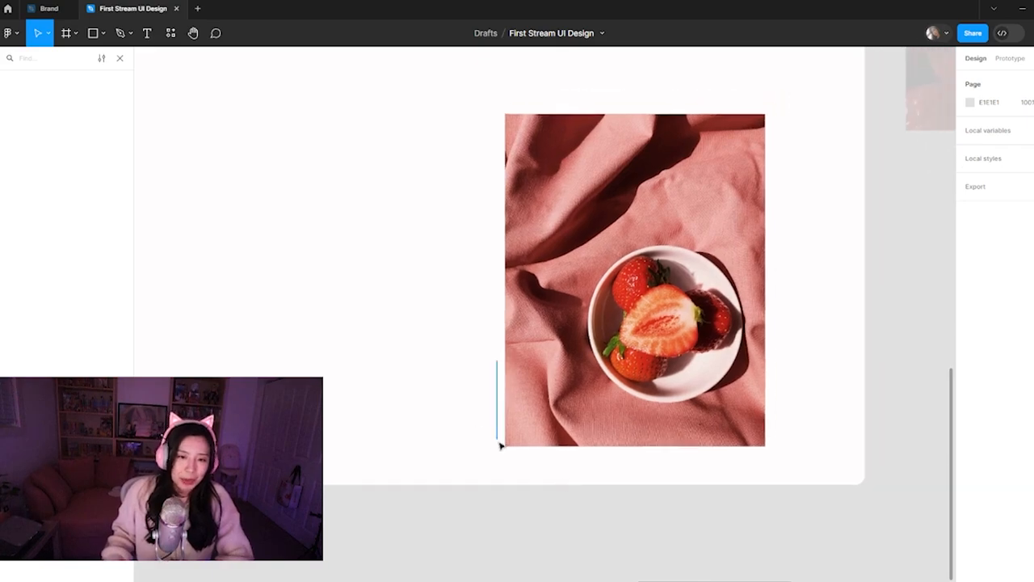
{"action": "left_click", "coordinate": [497, 372]}
{"action": "left_click_drag", "start_coordinate": [496, 358], "coordinate": [496, 390]}
{"action": "left_click", "coordinate": [970, 338]}
{"action": "left_click_drag", "start_coordinate": [832, 416], "coordinate": [795, 424]}
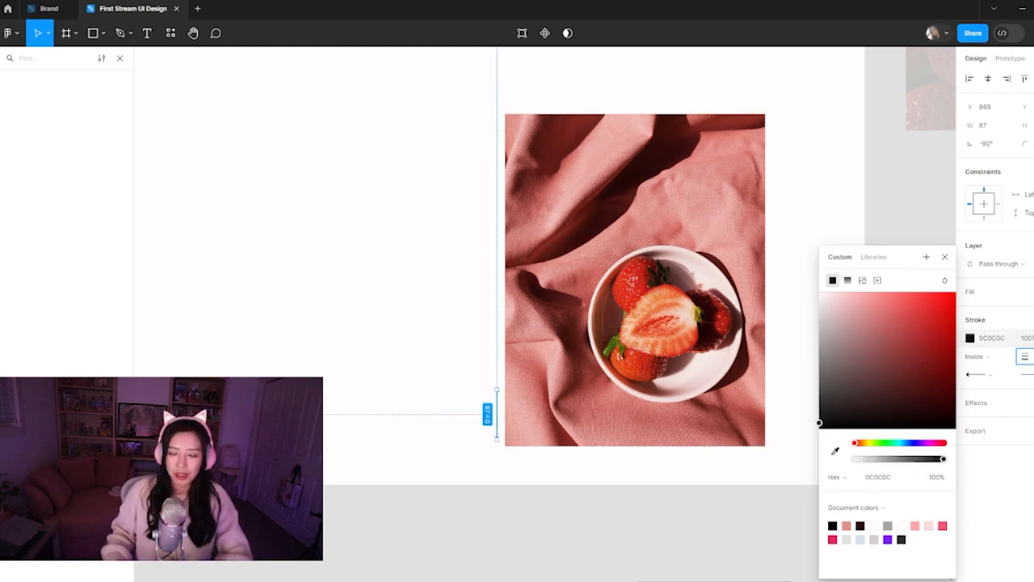
{"action": "left_click", "coordinate": [565, 487]}
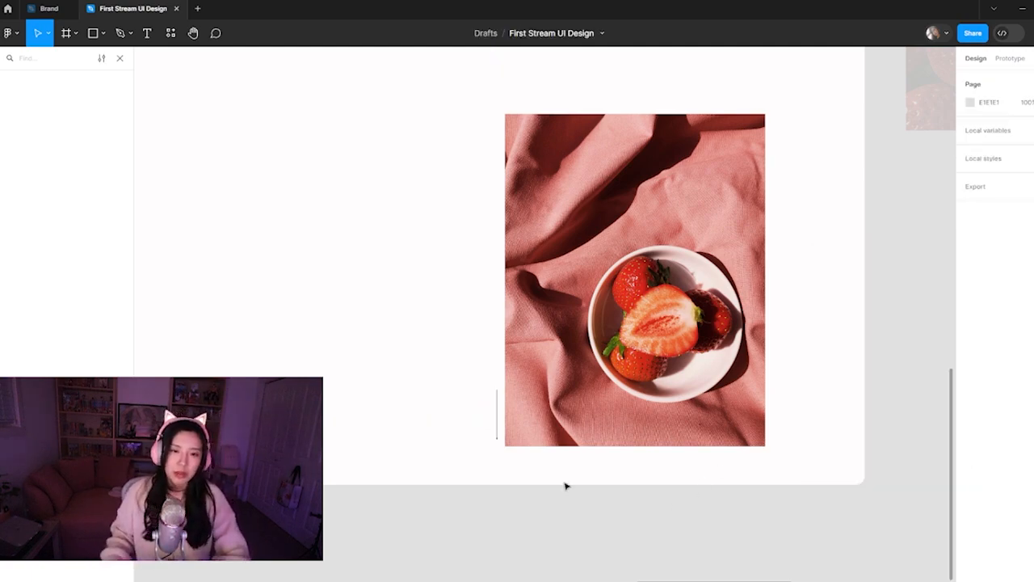
Choose another end point style for the short vertical arrow
{"action": "left_click", "coordinate": [497, 436]}
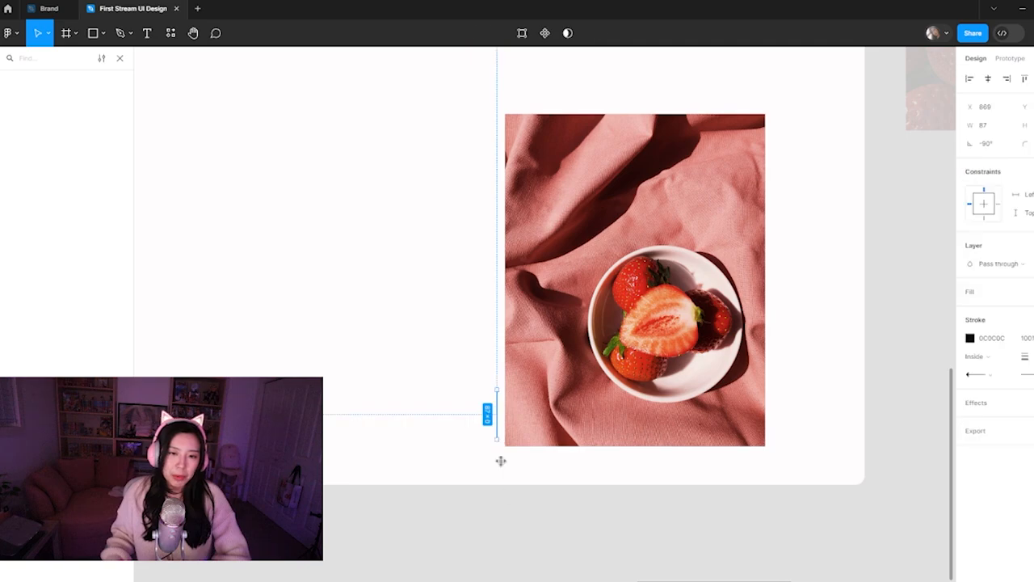
{"action": "left_click", "coordinate": [984, 377]}
{"action": "left_click", "coordinate": [999, 545]}
{"action": "left_click", "coordinate": [678, 511]}
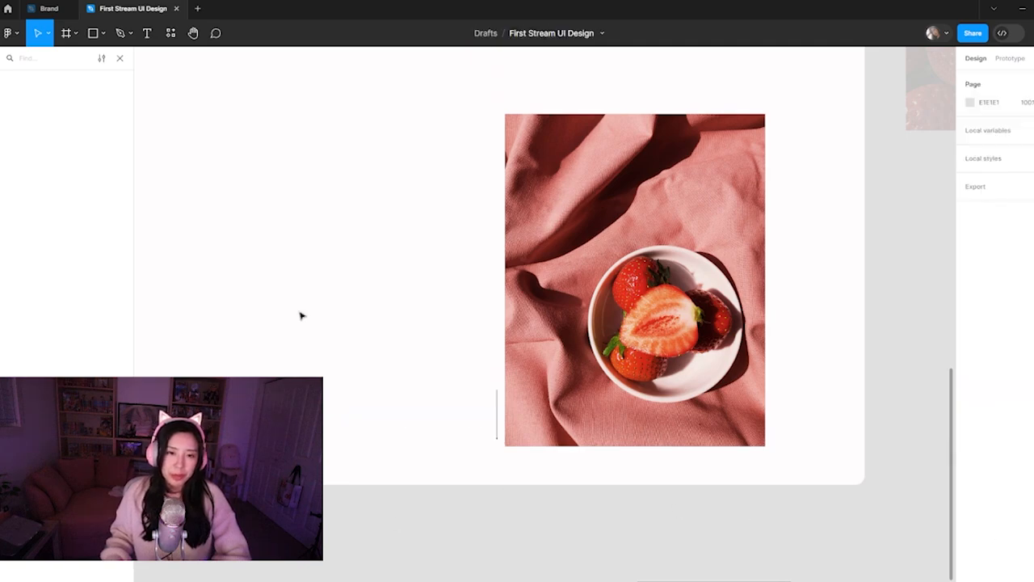
Place a copy of the dark rectangle in the frame behind the strawberry photo and stretch it to about 447 tall
{"action": "key", "text": "ctrl+minus"}
{"action": "left_click_drag", "start_coordinate": [397, 296], "coordinate": [381, 401]}
{"action": "left_click_drag", "start_coordinate": [704, 454], "coordinate": [619, 466]}
{"action": "left_click_drag", "start_coordinate": [340, 345], "coordinate": [447, 322]}
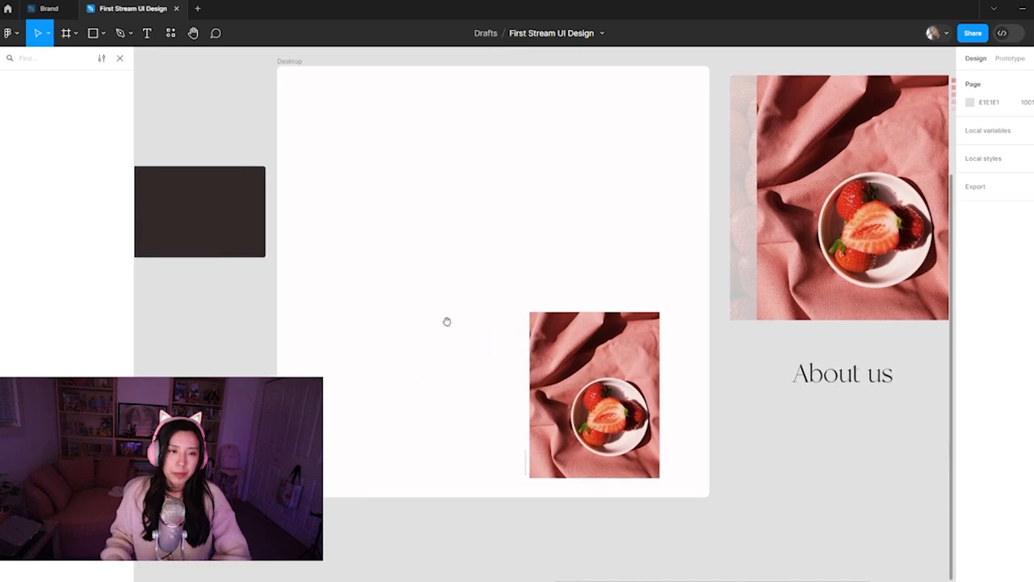
{"action": "left_click", "coordinate": [224, 240]}
{"action": "left_click_drag", "start_coordinate": [224, 240], "coordinate": [616, 350]}
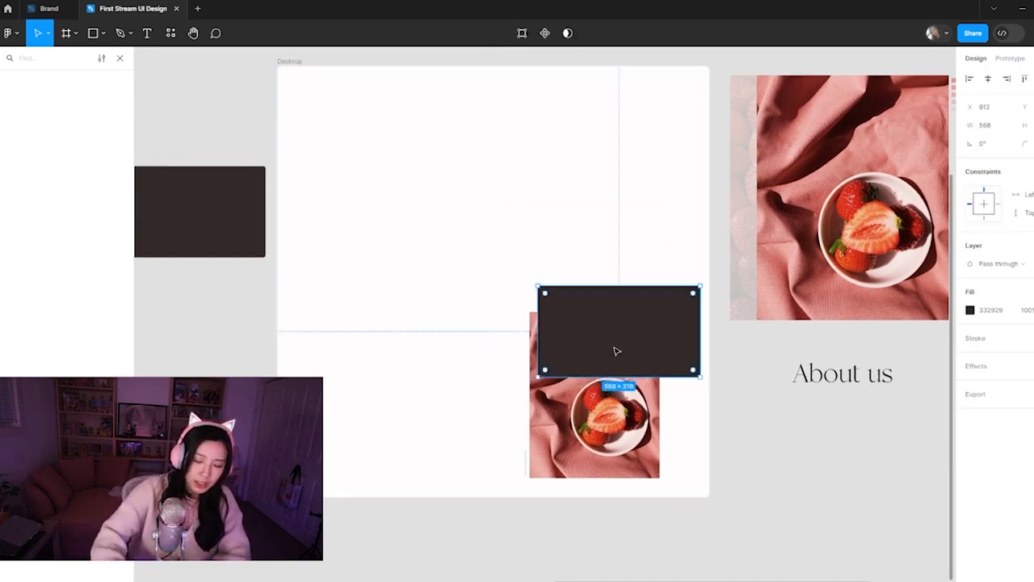
{"action": "key", "text": "ctrl+["}
{"action": "left_click_drag", "start_coordinate": [689, 383], "coordinate": [692, 411]}
{"action": "mouse_move", "coordinate": [686, 362]}
{"action": "left_mouse_down"}
{"action": "mouse_move", "coordinate": [684, 381]}
{"action": "mouse_move", "coordinate": [662, 377]}
{"action": "mouse_move", "coordinate": [669, 370]}
{"action": "left_mouse_up"}
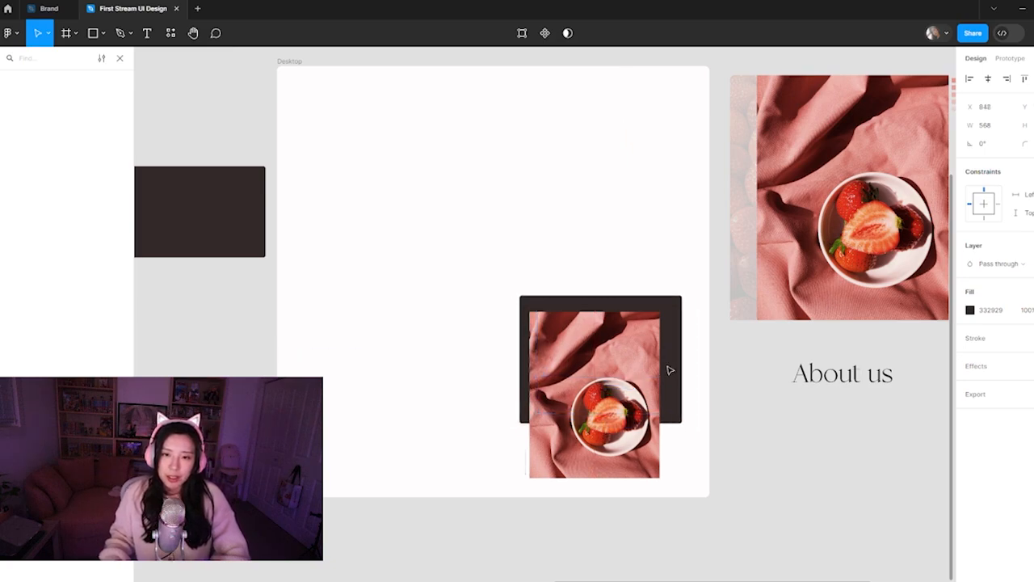
Narrow the dark rectangle to about 438 wide, offset so it shows above and to the right of the photo
{"action": "left_click_drag", "start_coordinate": [519, 374], "coordinate": [552, 371]}
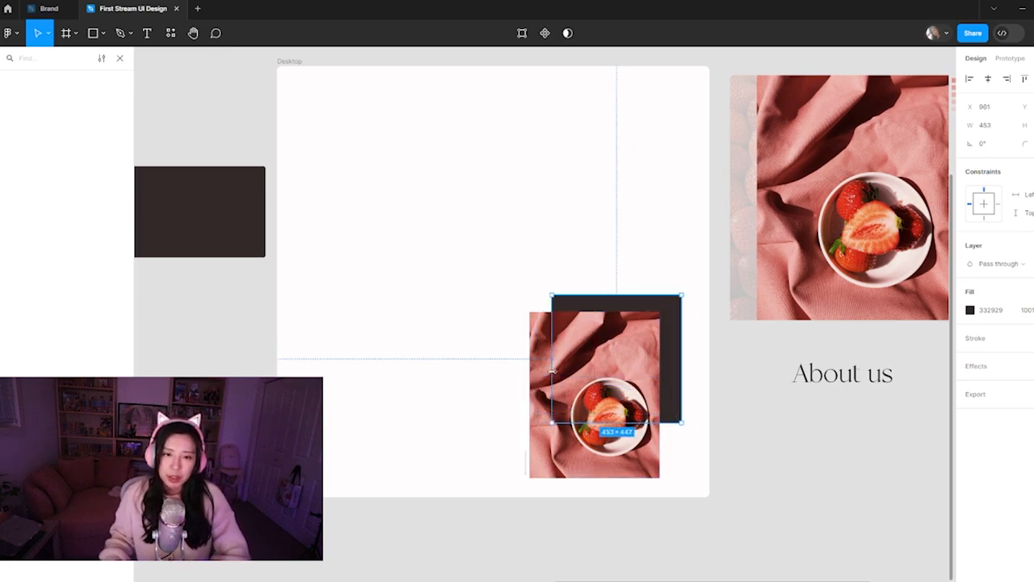
{"action": "left_click_drag", "start_coordinate": [682, 374], "coordinate": [669, 378]}
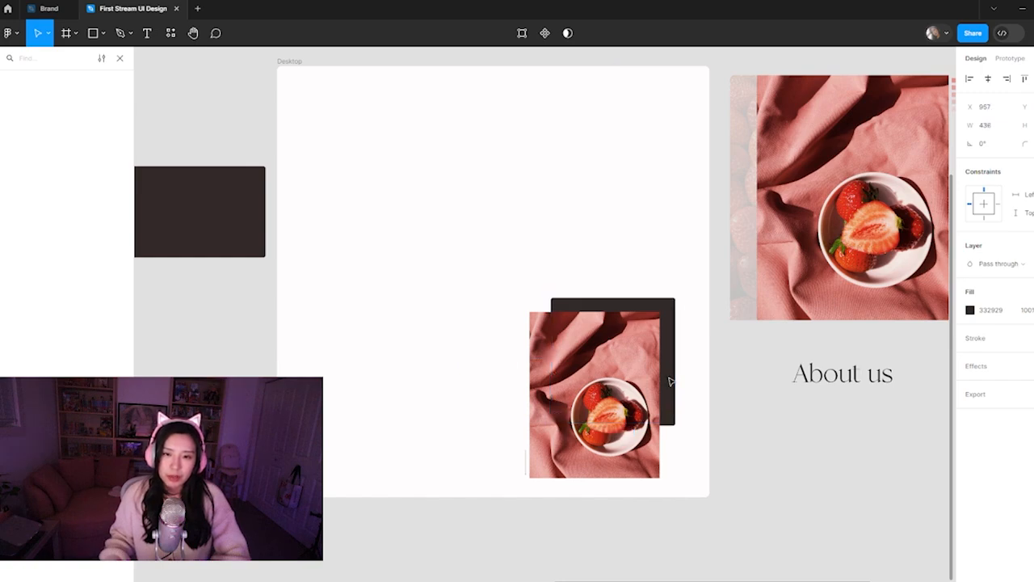
{"action": "left_click", "coordinate": [697, 473]}
{"action": "left_click", "coordinate": [616, 412]}
{"action": "left_click", "coordinate": [716, 429]}
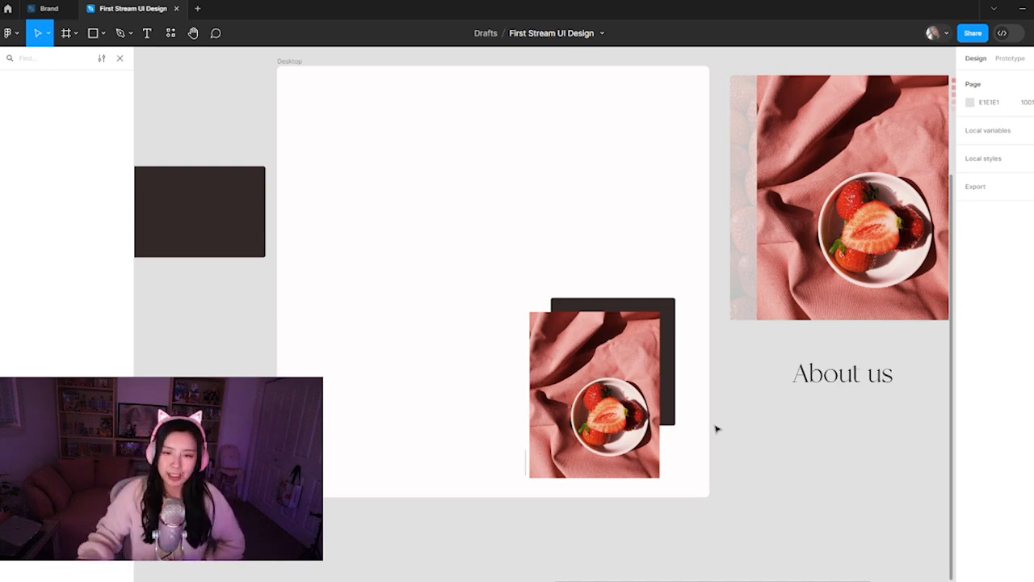
Switch to the browser's Dribbble Following page and scan the shots for layout and presentation references
{"action": "mouse_move", "coordinate": [517, 572]}
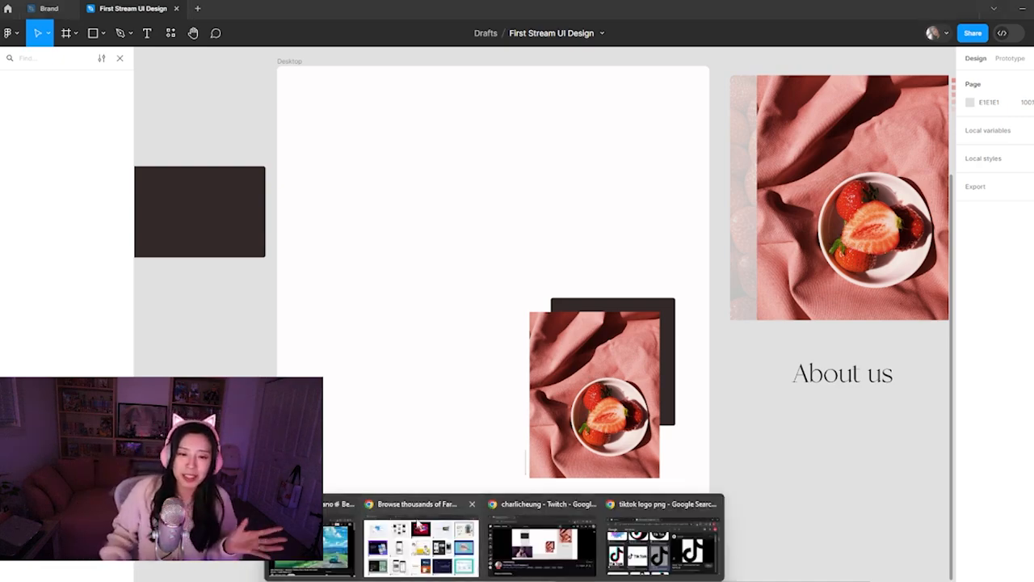
{"action": "left_click", "coordinate": [420, 535]}
{"action": "left_click", "coordinate": [522, 6]}
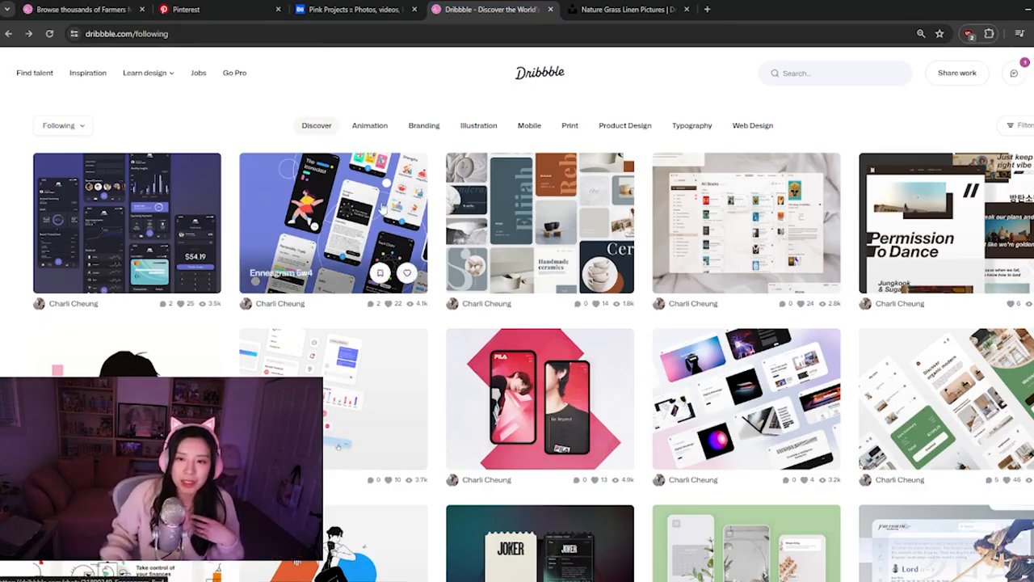
{"action": "scroll", "coordinate": [385, 224], "scroll_direction": "down", "scroll_amount": 2}
{"action": "scroll", "coordinate": [385, 226], "scroll_direction": "up", "scroll_amount": 2}
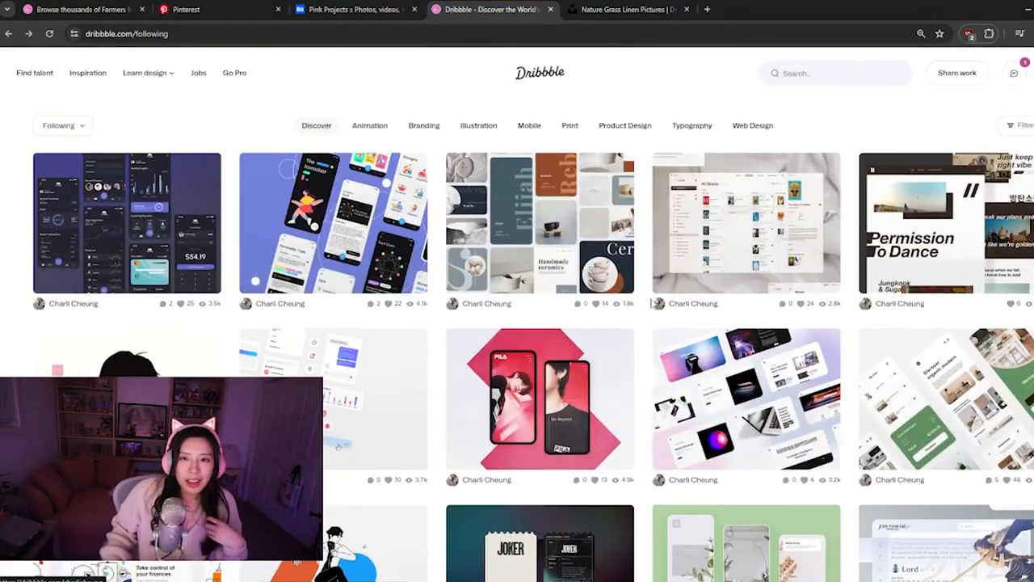
{"action": "scroll", "coordinate": [549, 283], "scroll_direction": "down", "scroll_amount": 3}
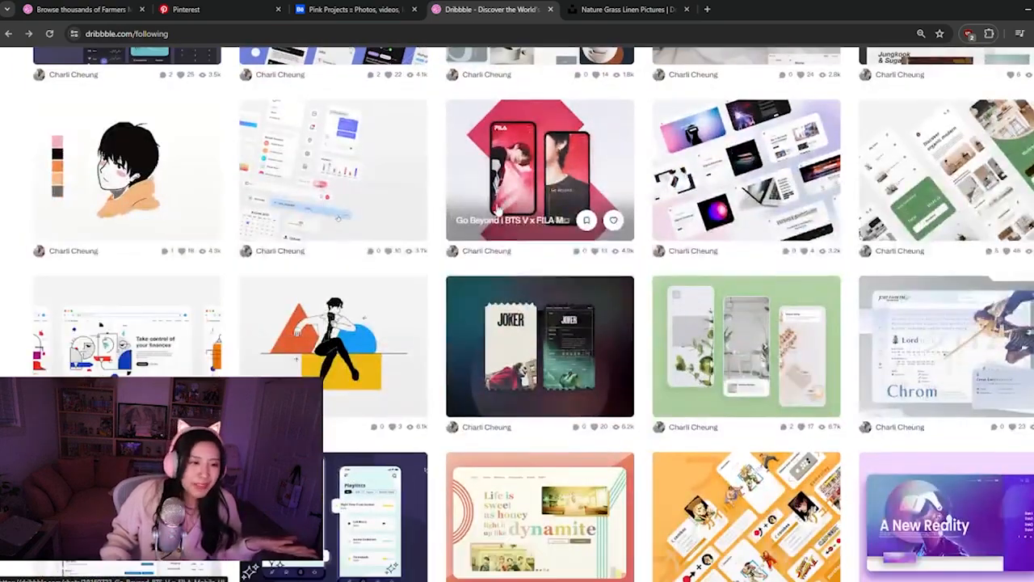
{"action": "scroll", "coordinate": [501, 306], "scroll_direction": "down", "scroll_amount": 2}
Examine the presentation of the Street Fighter II and Fire Emblem : Awakening Chrom UI shots
{"action": "left_click", "coordinate": [744, 404]}
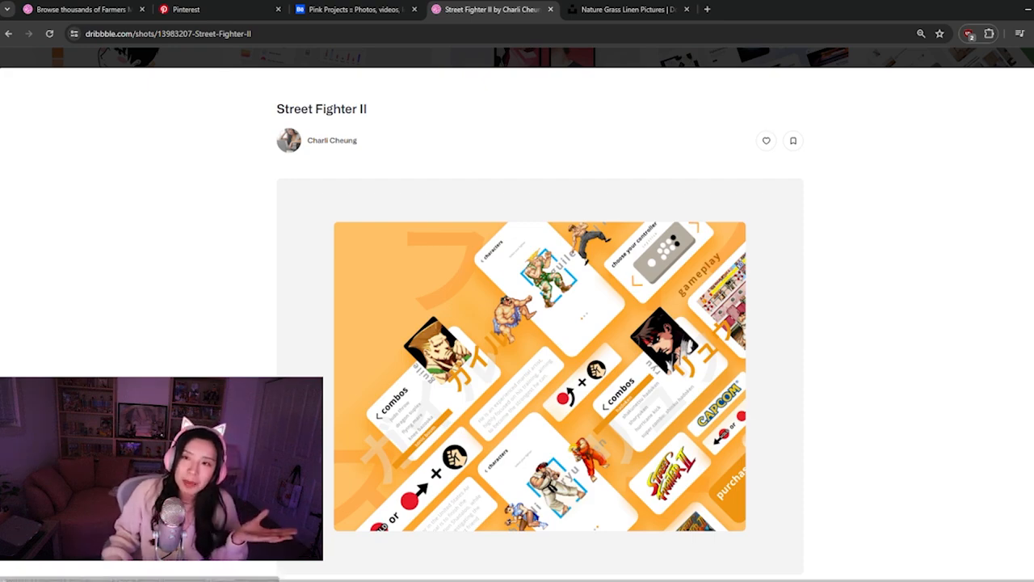
{"action": "key", "text": "Escape"}
{"action": "left_click", "coordinate": [700, 383]}
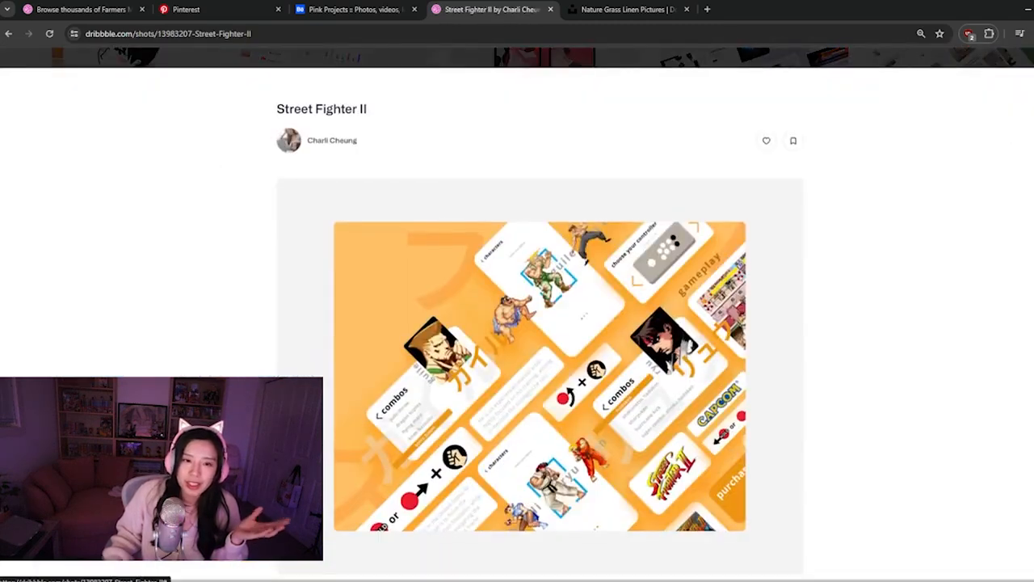
{"action": "key", "text": "Escape"}
{"action": "left_click", "coordinate": [947, 231]}
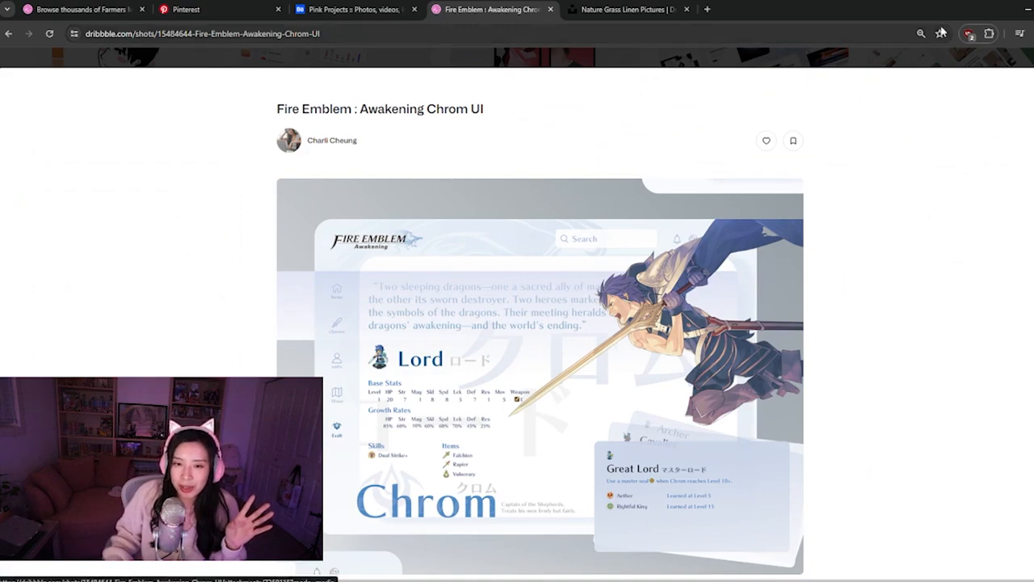
{"action": "key", "text": "Escape"}
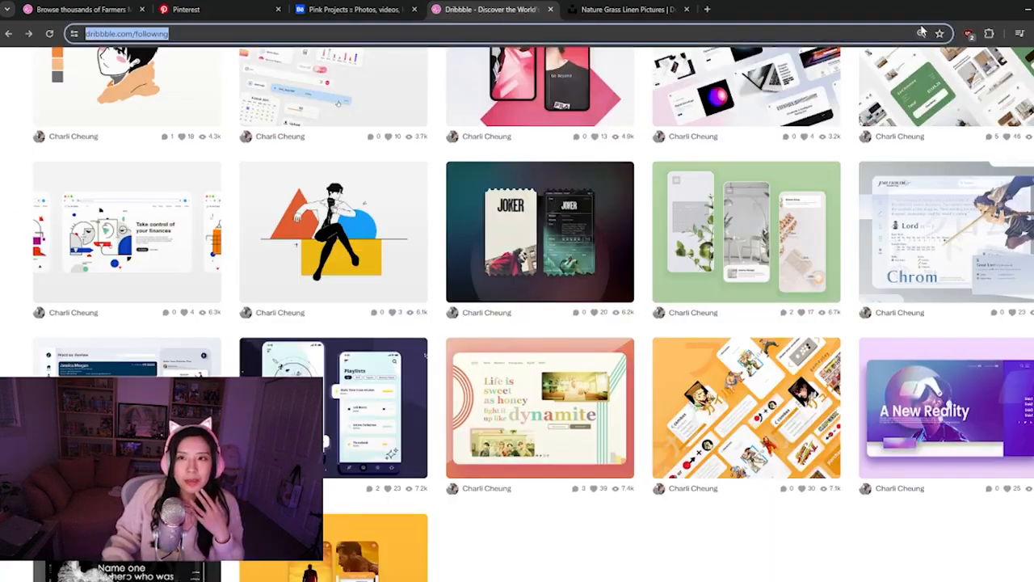
Reset the page zoom to 100%, look through the Following shots and open the BTS Permission to Dance landing page shot
{"action": "left_click", "coordinate": [921, 33]}
{"action": "left_click", "coordinate": [925, 58]}
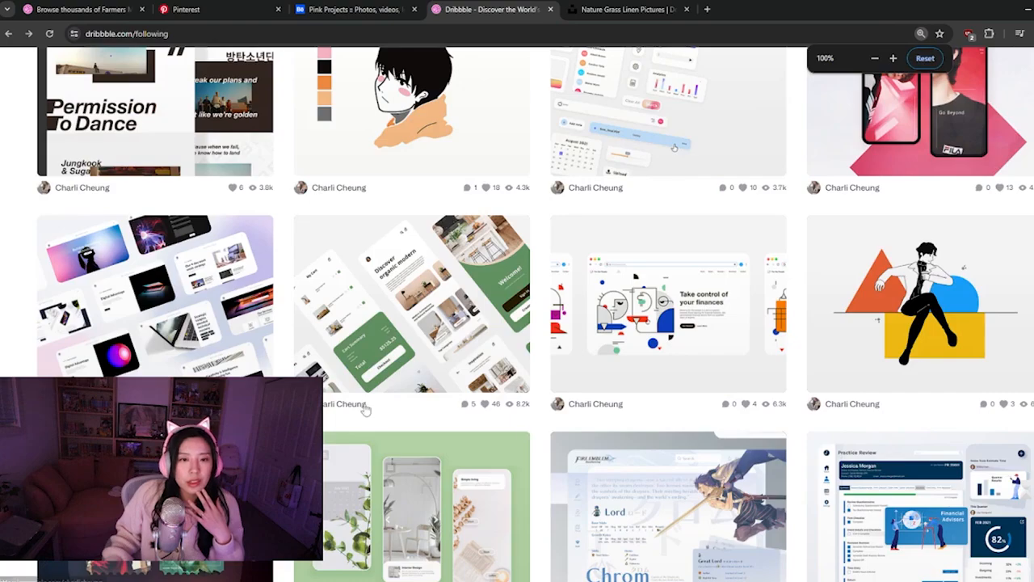
{"action": "scroll", "coordinate": [364, 407], "scroll_direction": "down", "scroll_amount": 3}
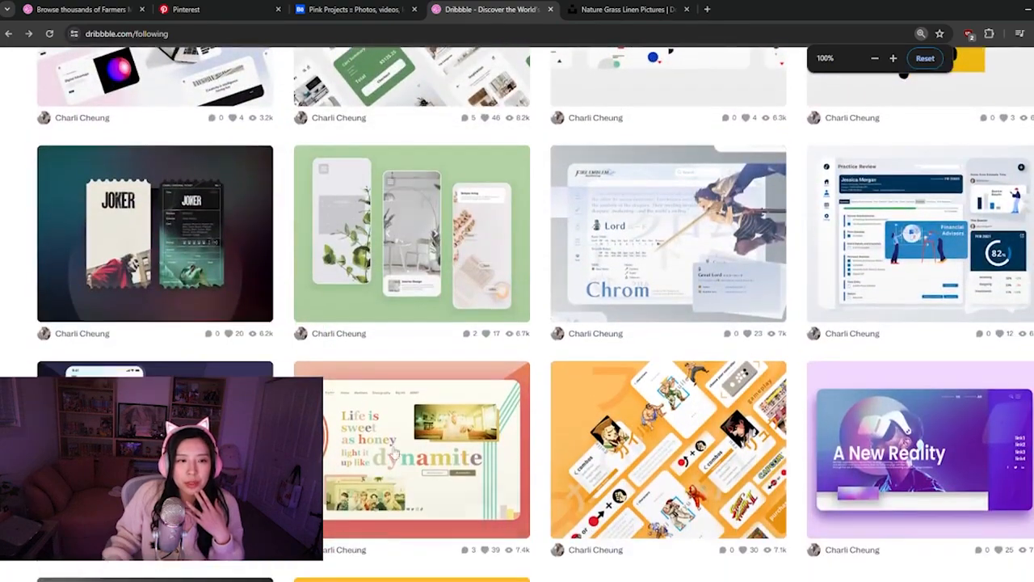
{"action": "scroll", "coordinate": [366, 412], "scroll_direction": "down", "scroll_amount": 1}
{"action": "scroll", "coordinate": [396, 450], "scroll_direction": "down", "scroll_amount": 1}
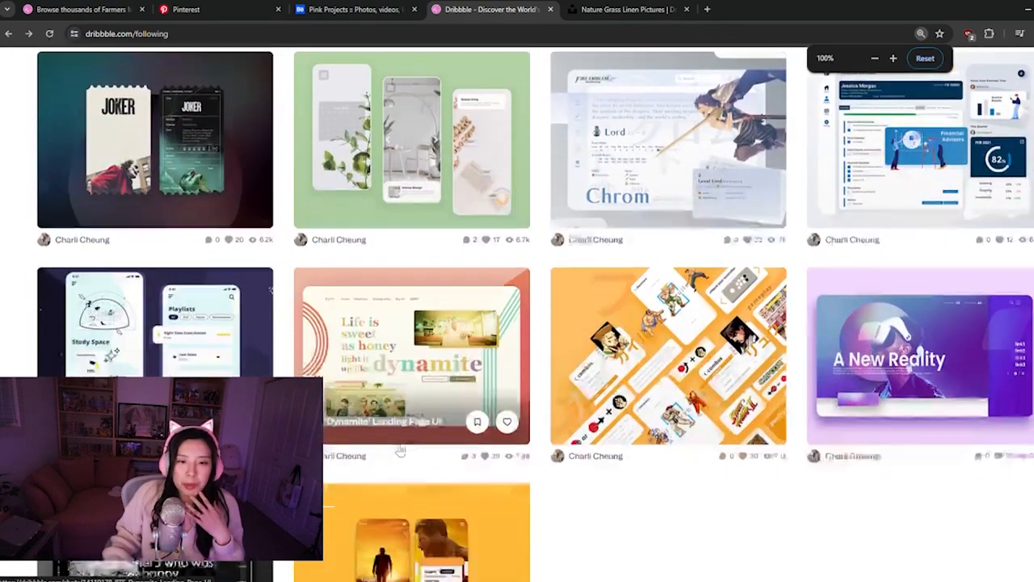
{"action": "scroll", "coordinate": [512, 522], "scroll_direction": "up", "scroll_amount": 4}
{"action": "scroll", "coordinate": [531, 525], "scroll_direction": "up", "scroll_amount": 4}
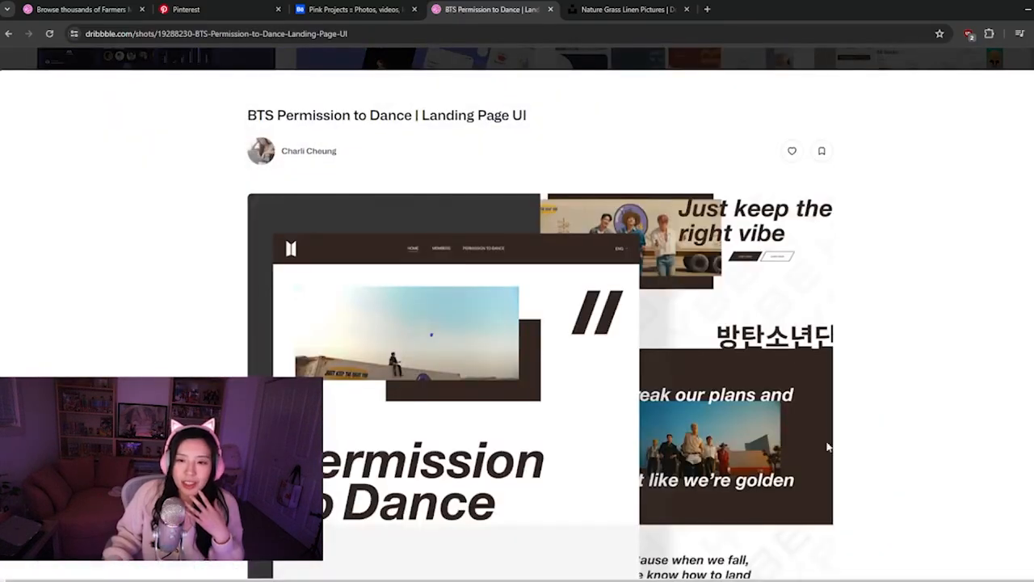
Examine the layered page presentation of the BTS Permission to Dance landing page shot, then close the shot
{"action": "scroll", "coordinate": [788, 331], "scroll_direction": "down", "scroll_amount": 4}
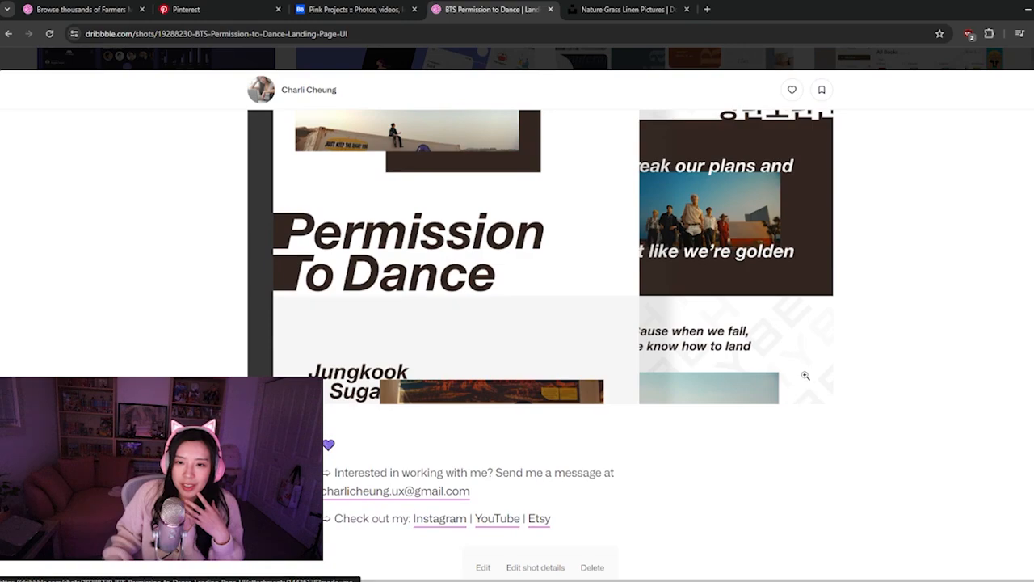
{"action": "scroll", "coordinate": [707, 370], "scroll_direction": "up", "scroll_amount": 3}
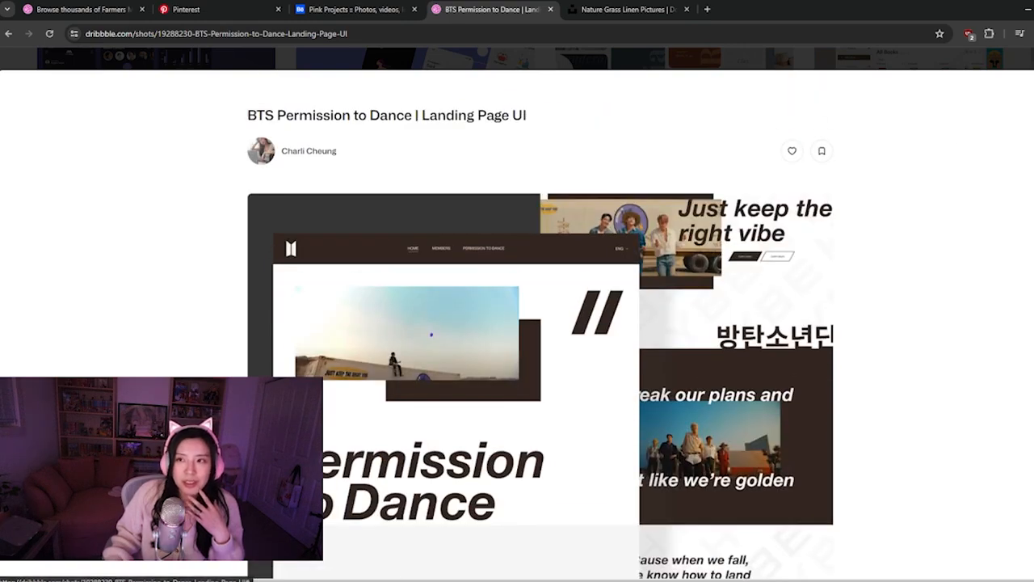
{"action": "key", "text": "Escape"}
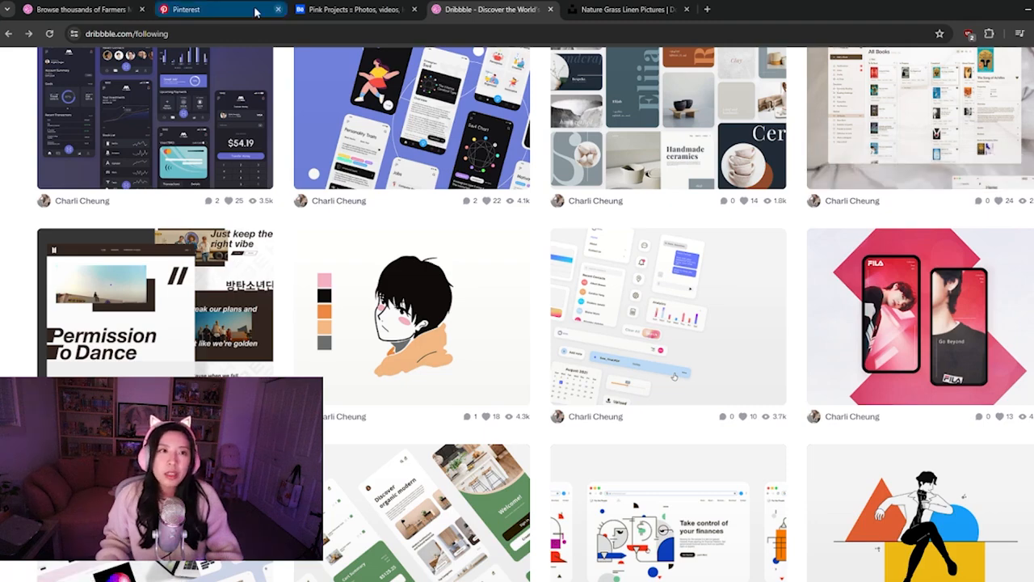
Scan Dribbble's farmers-market web design search results for layout and presentation references
{"action": "mouse_move", "coordinate": [194, 9]}
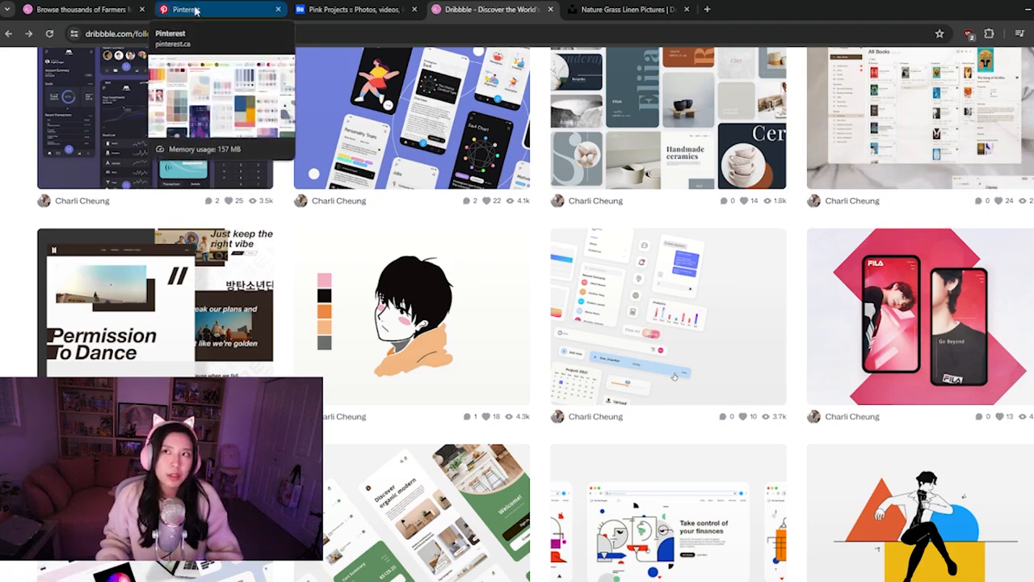
{"action": "left_click", "coordinate": [95, 9]}
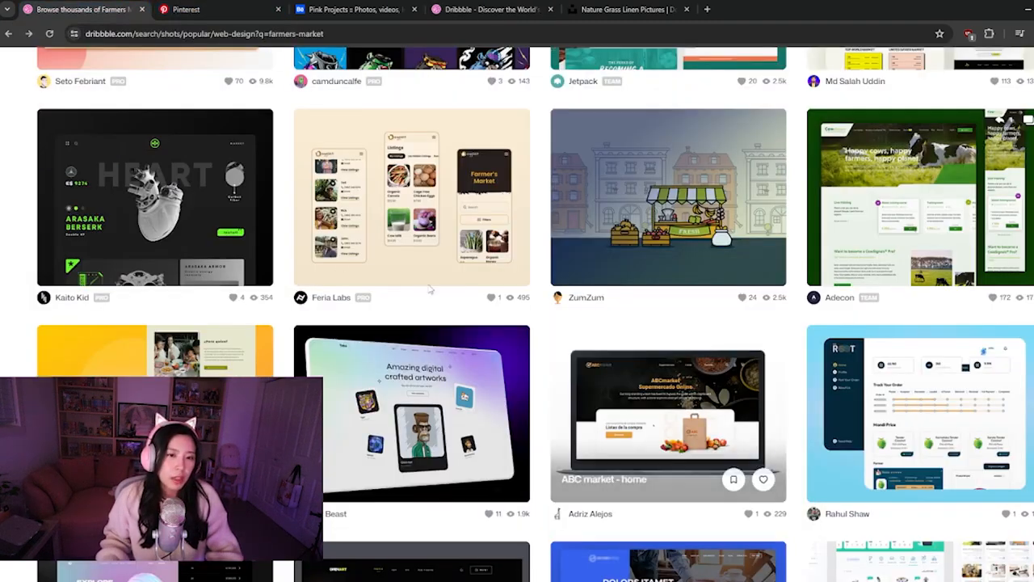
{"action": "scroll", "coordinate": [426, 291], "scroll_direction": "down", "scroll_amount": 2}
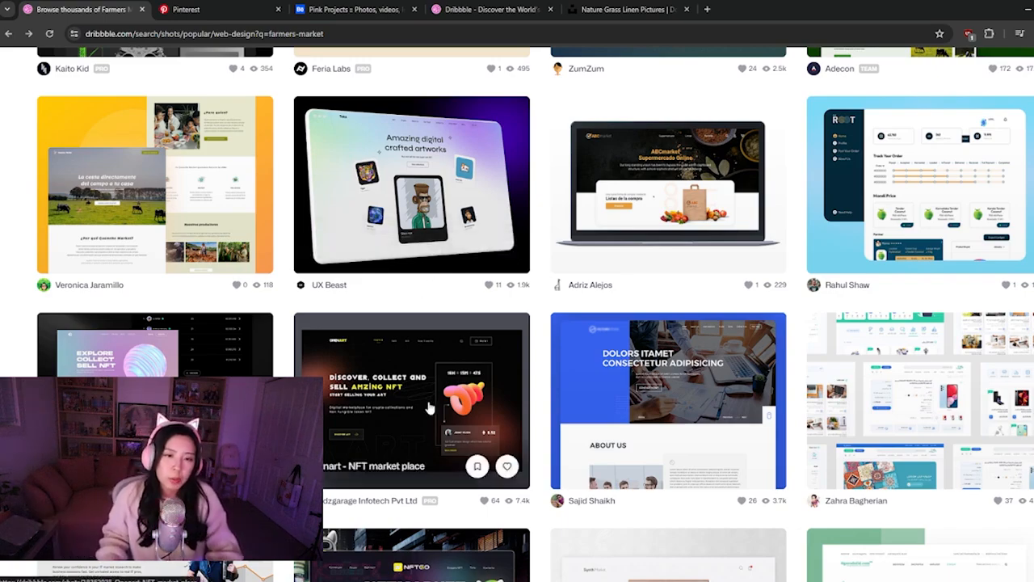
{"action": "scroll", "coordinate": [445, 360], "scroll_direction": "down", "scroll_amount": 2}
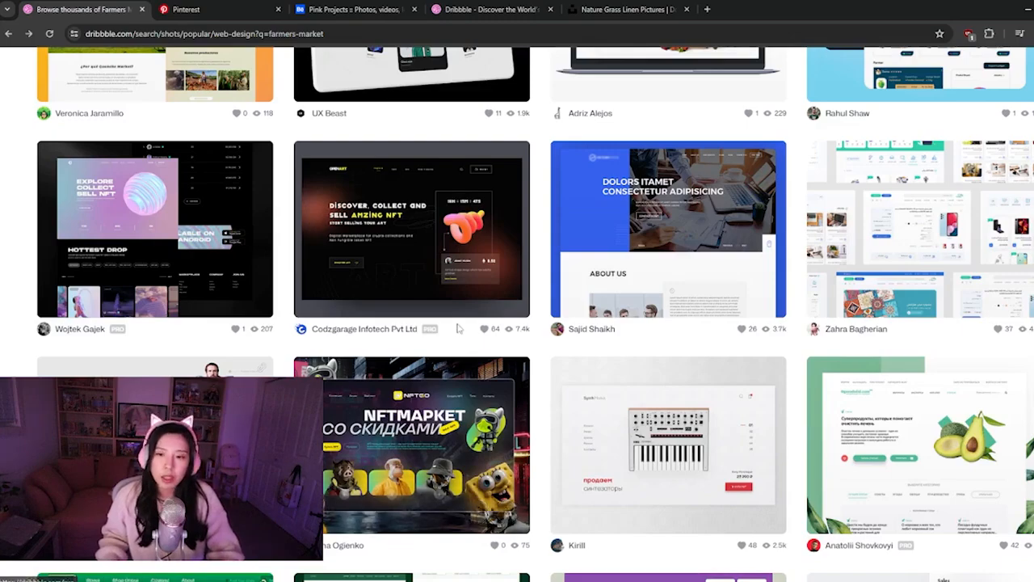
{"action": "scroll", "coordinate": [402, 308], "scroll_direction": "down", "scroll_amount": 4}
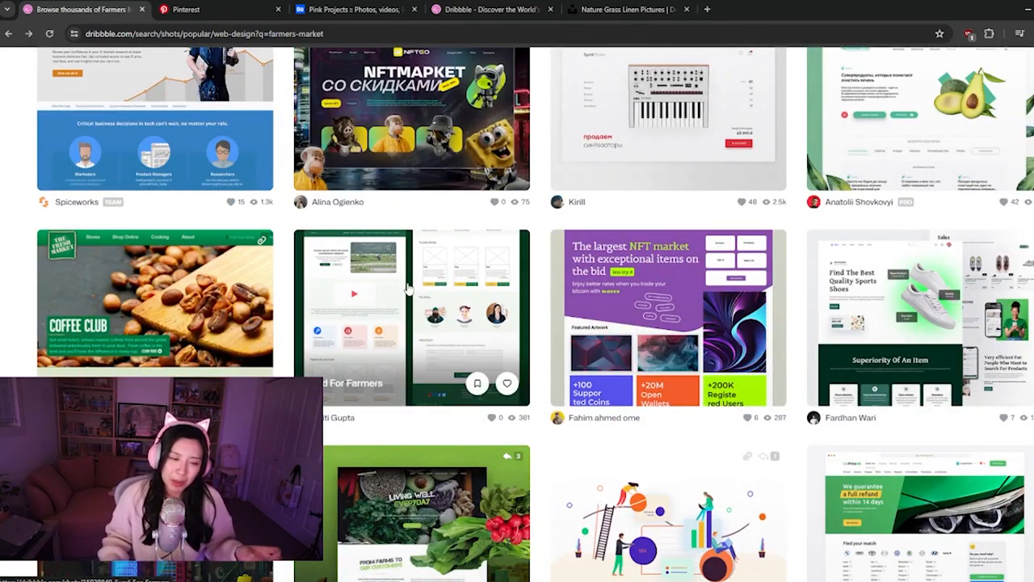
{"action": "scroll", "coordinate": [408, 288], "scroll_direction": "down", "scroll_amount": 2}
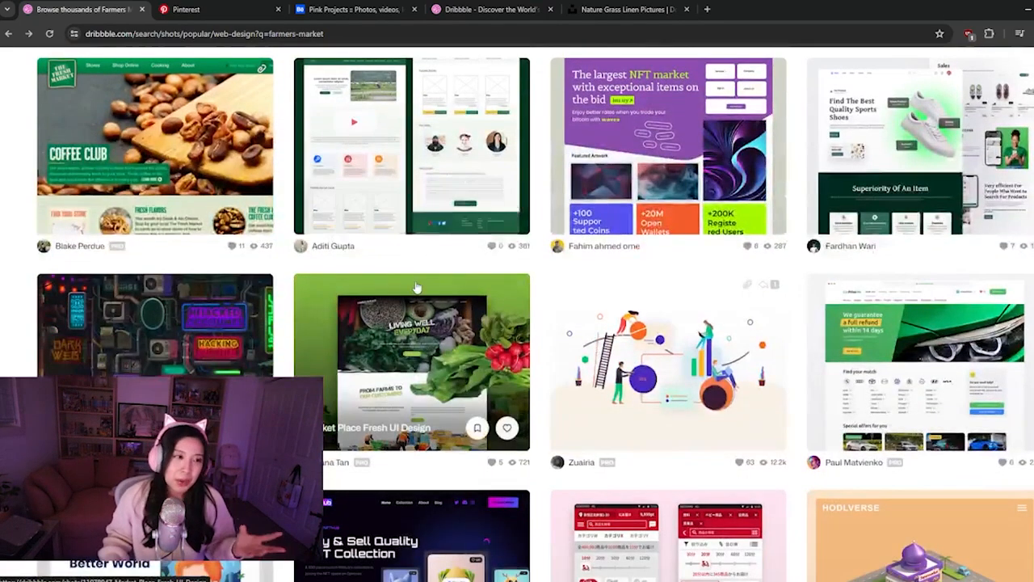
{"action": "scroll", "coordinate": [433, 300], "scroll_direction": "down", "scroll_amount": 2}
{"action": "scroll", "coordinate": [434, 300], "scroll_direction": "down", "scroll_amount": 1}
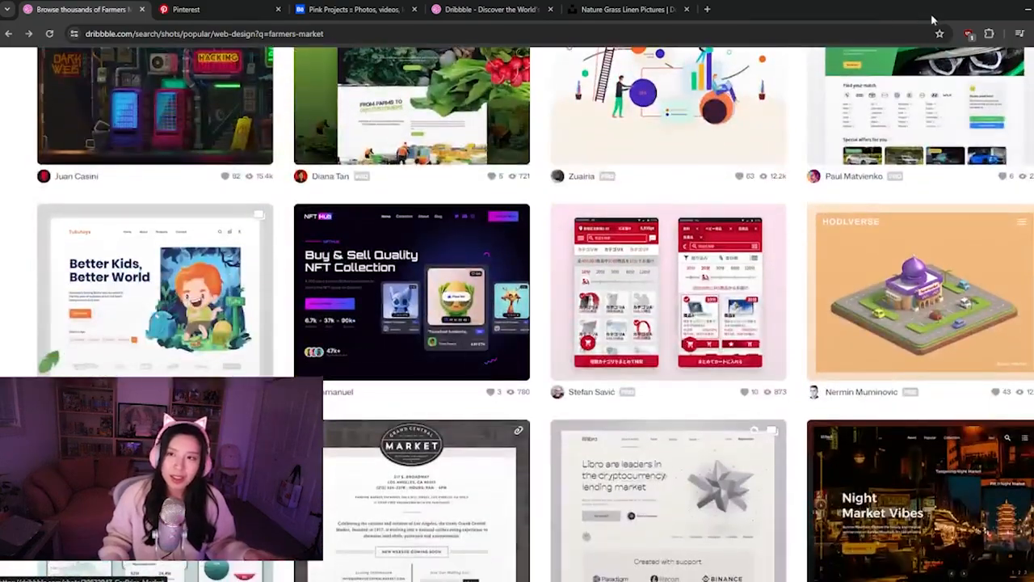
{"action": "mouse_move", "coordinate": [508, 356]}
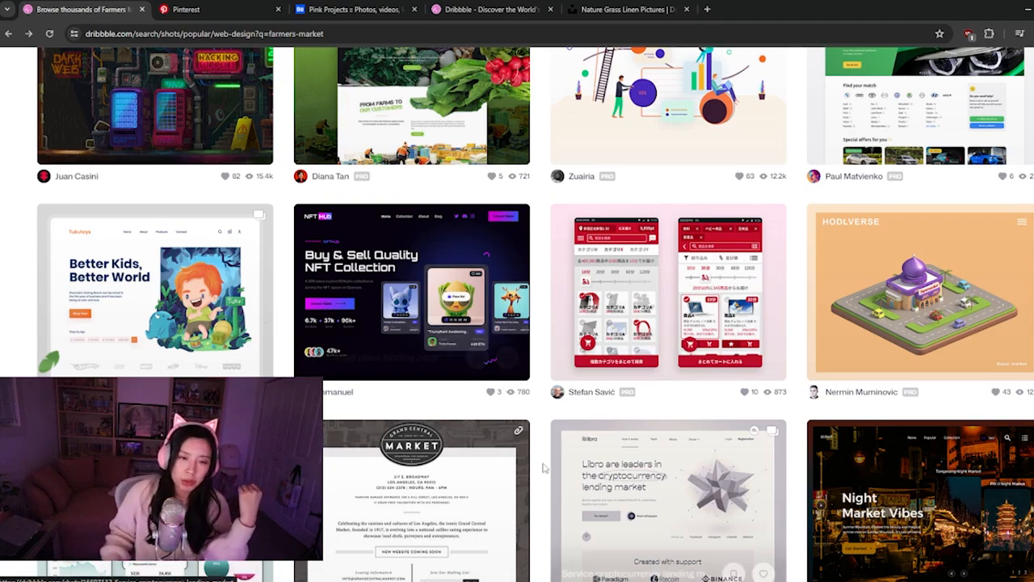
{"action": "scroll", "coordinate": [518, 368], "scroll_direction": "down", "scroll_amount": 1}
{"action": "scroll", "coordinate": [436, 375], "scroll_direction": "down", "scroll_amount": 1}
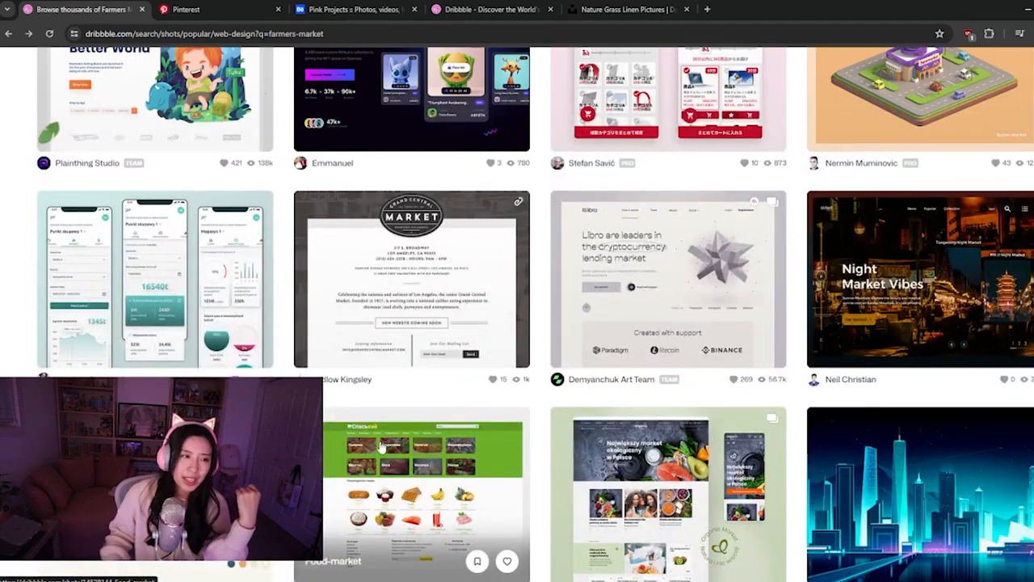
{"action": "scroll", "coordinate": [380, 434], "scroll_direction": "down", "scroll_amount": 3}
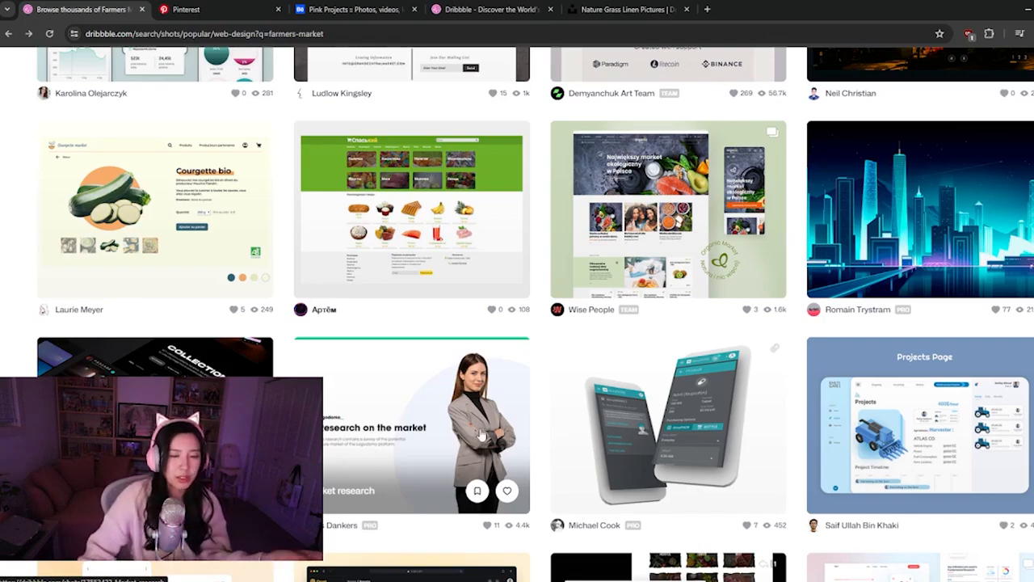
{"action": "scroll", "coordinate": [514, 401], "scroll_direction": "down", "scroll_amount": 4}
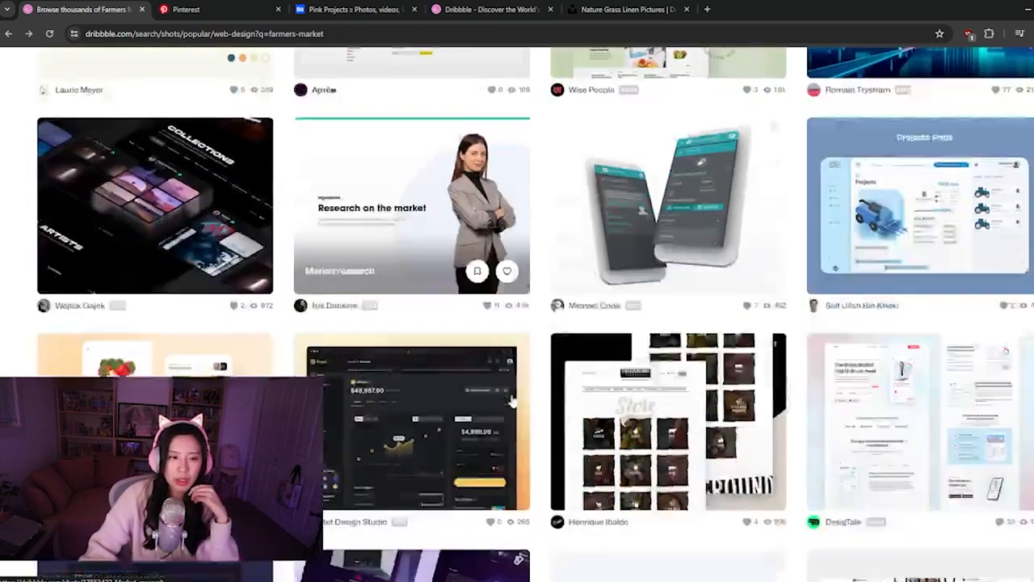
{"action": "scroll", "coordinate": [419, 396], "scroll_direction": "down", "scroll_amount": 3}
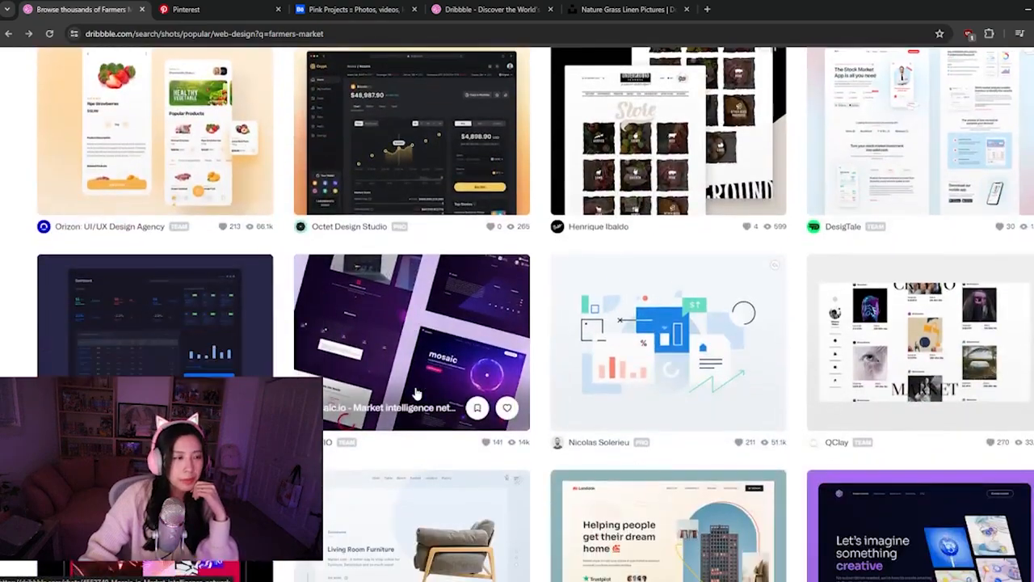
{"action": "scroll", "coordinate": [417, 393], "scroll_direction": "down", "scroll_amount": 2}
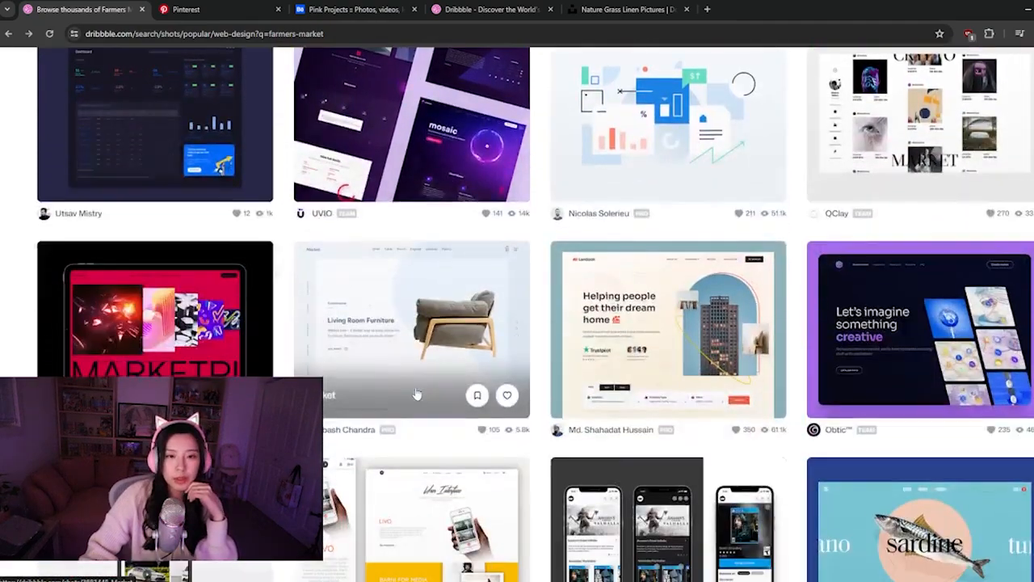
{"action": "scroll", "coordinate": [417, 393], "scroll_direction": "down", "scroll_amount": 1}
{"action": "scroll", "coordinate": [417, 393], "scroll_direction": "down", "scroll_amount": 1}
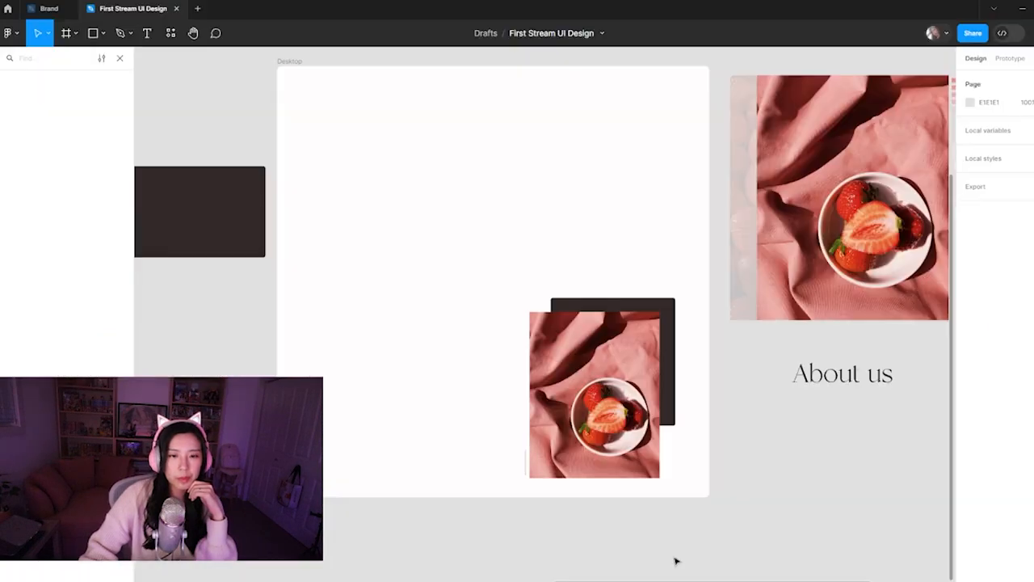
Switch to Figma, move the grass-and-white-shirt photo into the upper part of the Desktop frame and enlarge it to 827 × 552
{"action": "key", "text": "minus"}
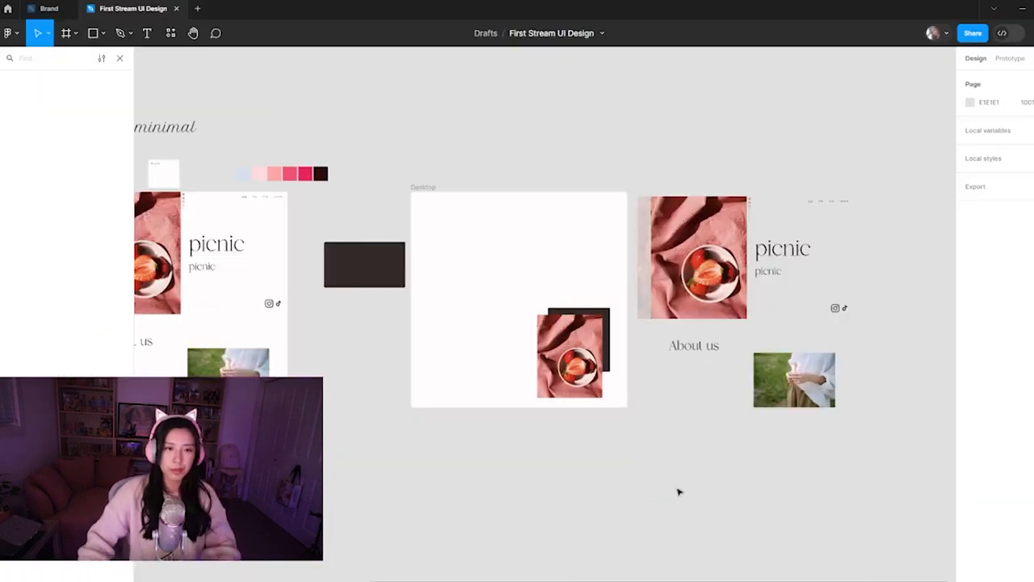
{"action": "left_click", "coordinate": [782, 394]}
{"action": "left_click_drag", "start_coordinate": [750, 408], "coordinate": [654, 471]}
{"action": "left_click_drag", "start_coordinate": [773, 447], "coordinate": [544, 305]}
{"action": "left_click_drag", "start_coordinate": [610, 329], "coordinate": [548, 287]}
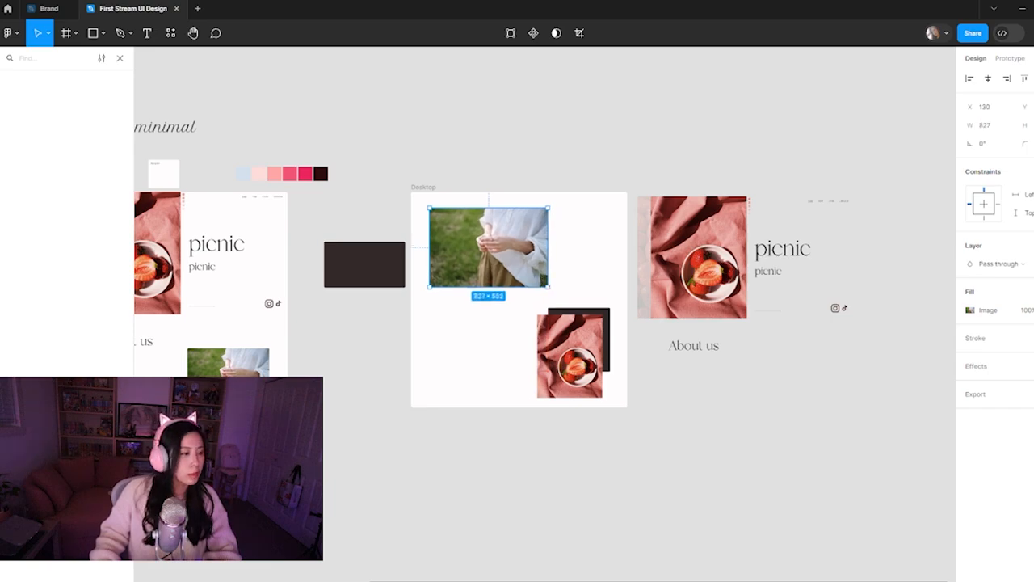
{"action": "left_click_drag", "start_coordinate": [465, 277], "coordinate": [461, 276]}
{"action": "left_click", "coordinate": [472, 379]}
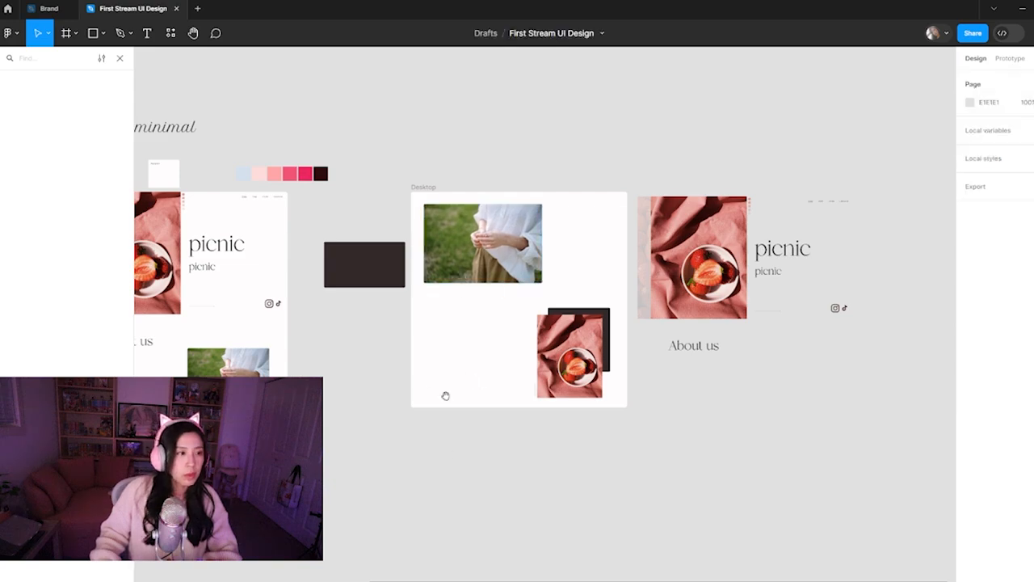
Shift the grass photo towards the middle of the Desktop frame, to about X 242
{"action": "left_click_drag", "start_coordinate": [446, 399], "coordinate": [400, 461]}
{"action": "scroll", "coordinate": [458, 306], "scroll_direction": "up", "scroll_amount": 3}
{"action": "scroll", "coordinate": [478, 337], "scroll_direction": "down", "scroll_amount": 1}
{"action": "left_click", "coordinate": [478, 338]}
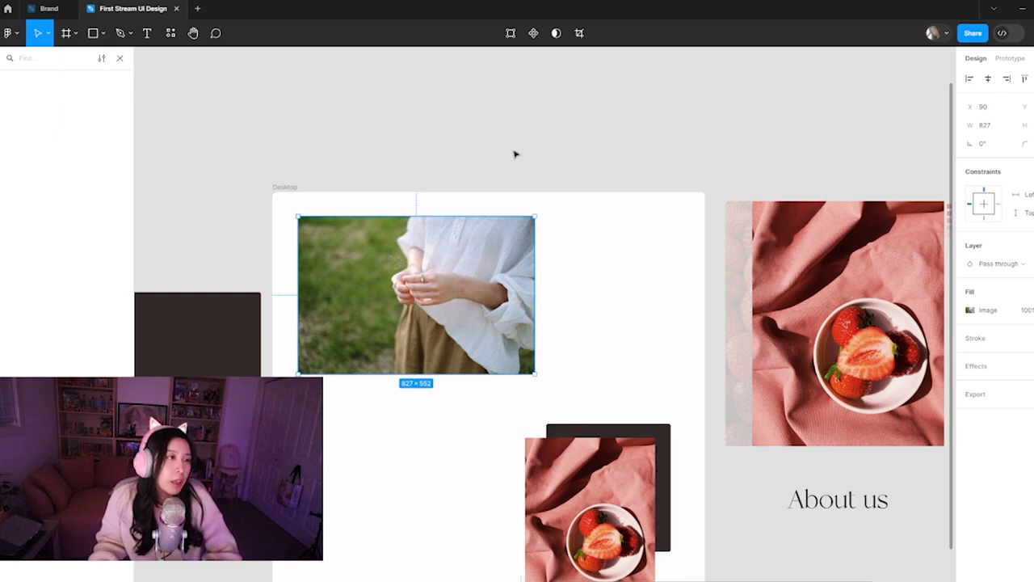
{"action": "key", "text": "ctrl+minus"}
{"action": "left_click_drag", "start_coordinate": [606, 326], "coordinate": [561, 302]}
{"action": "left_click", "coordinate": [724, 186]}
{"action": "left_click_drag", "start_coordinate": [444, 297], "coordinate": [465, 302]}
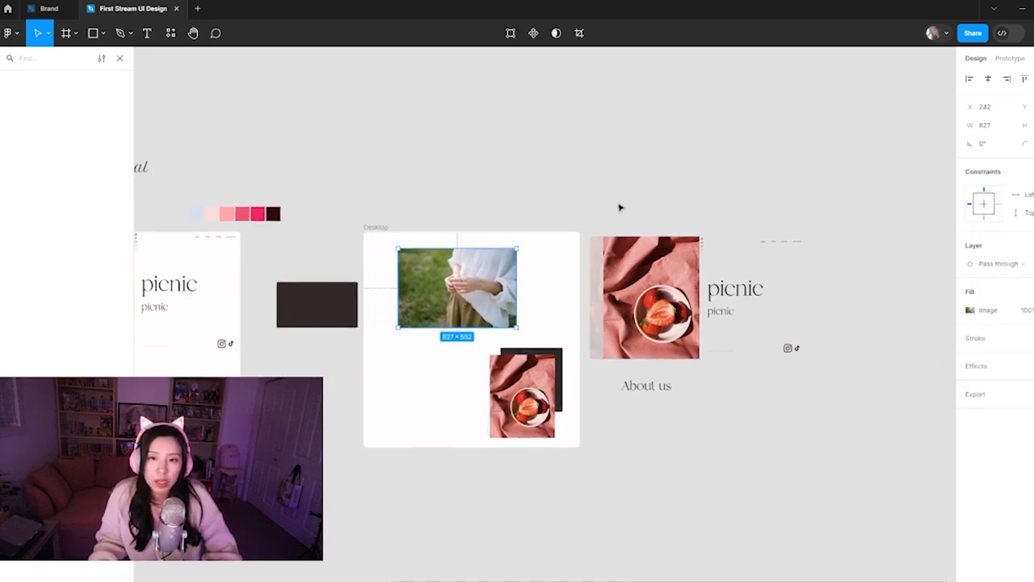
{"action": "left_click", "coordinate": [552, 204]}
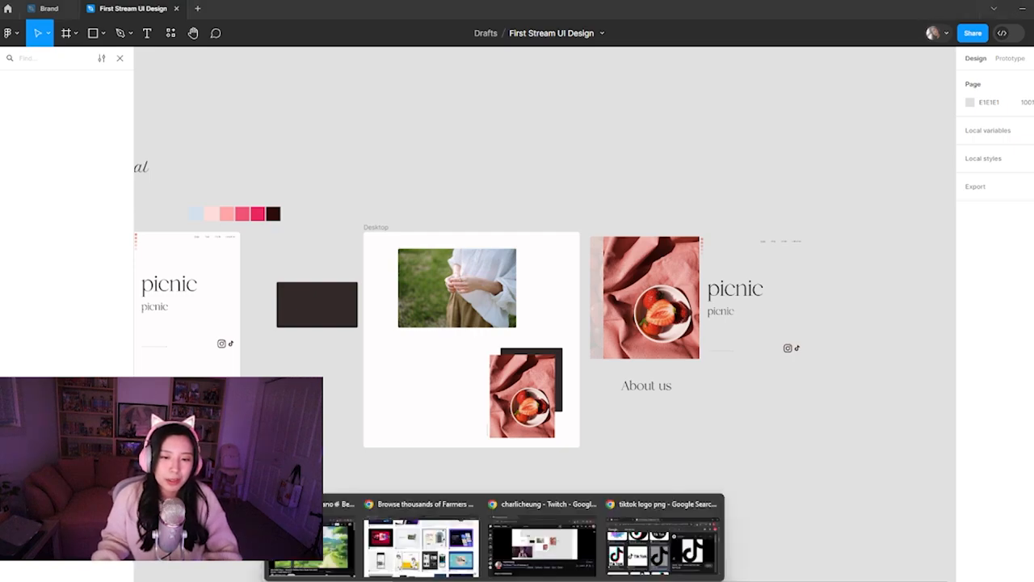
Open acmelogos.com in a separate maximized browser window and look through its placeholder logos
{"action": "right_click", "coordinate": [493, 578]}
{"action": "left_click", "coordinate": [492, 489]}
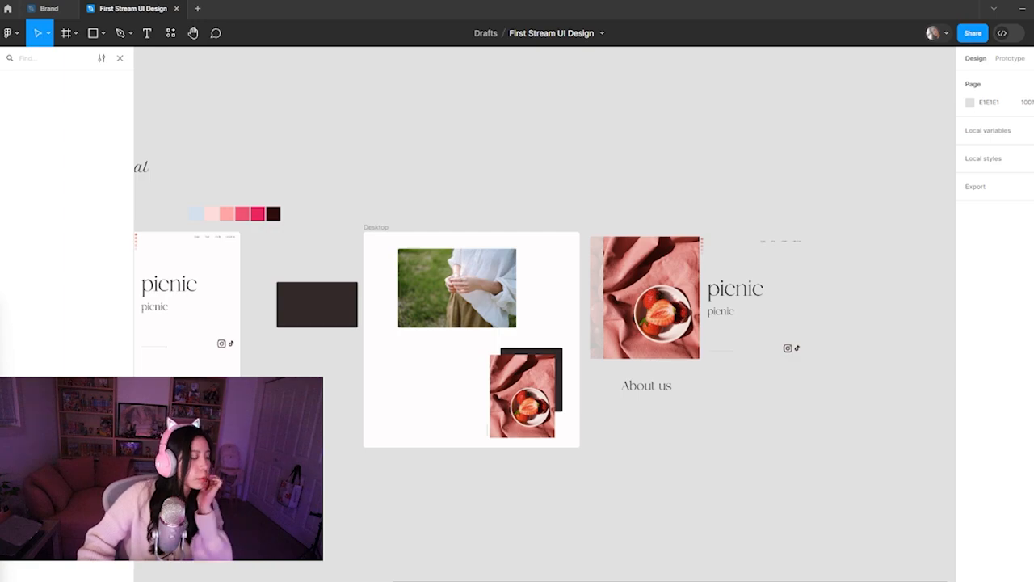
{"action": "left_click_drag", "start_coordinate": [254, 578], "coordinate": [299, 50]}
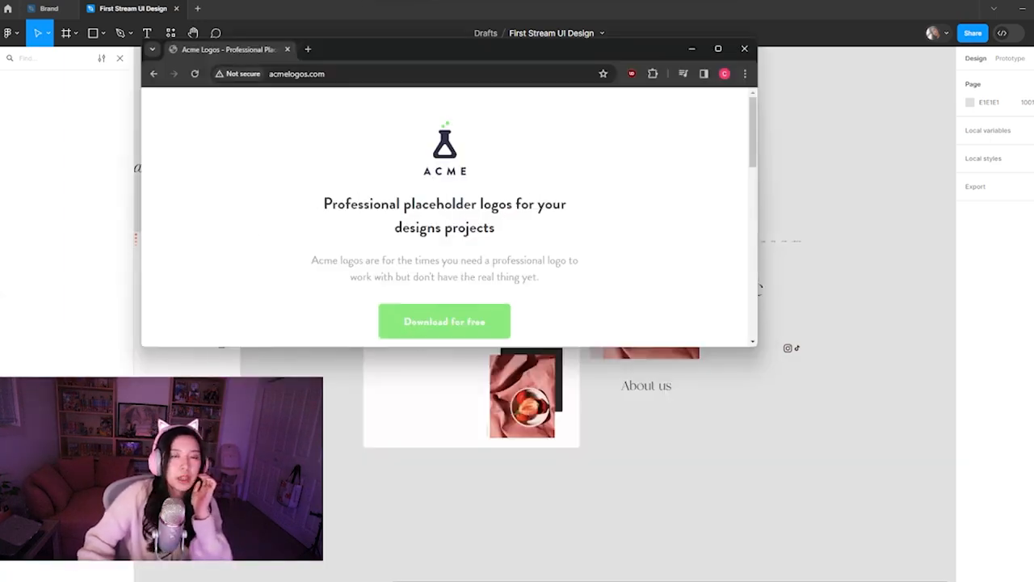
{"action": "left_click_drag", "start_coordinate": [457, 58], "coordinate": [450, 2]}
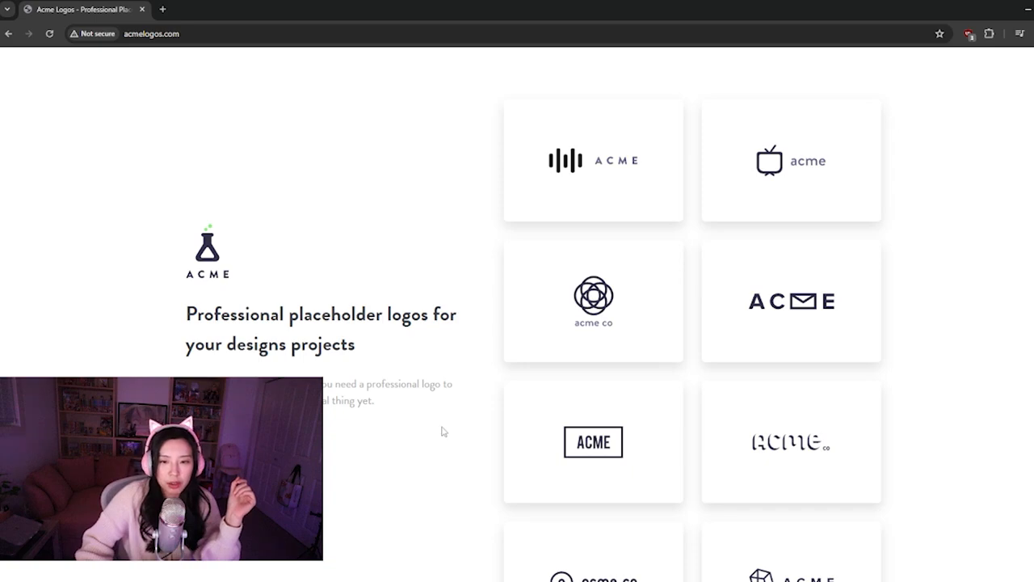
{"action": "scroll", "coordinate": [447, 404], "scroll_direction": "down", "scroll_amount": 1}
{"action": "scroll", "coordinate": [905, 468], "scroll_direction": "up", "scroll_amount": 1}
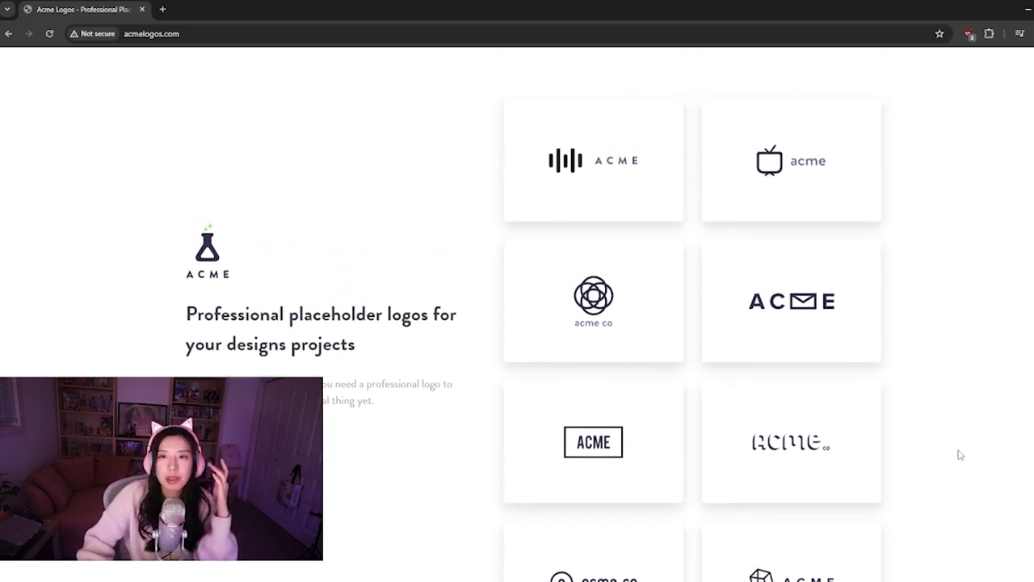
{"action": "scroll", "coordinate": [983, 441], "scroll_direction": "down", "scroll_amount": 1}
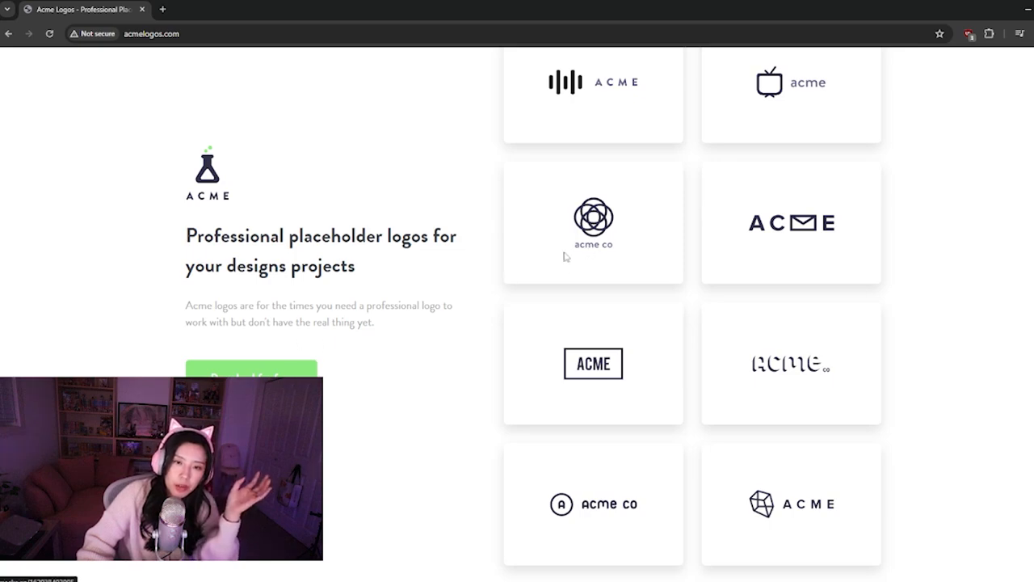
Copy the interlaced-circle acme co logo and paste it into the Desktop frame's upper-left corner in Figma, about 70 × 88
{"action": "right_click", "coordinate": [596, 244]}
{"action": "left_click", "coordinate": [622, 287]}
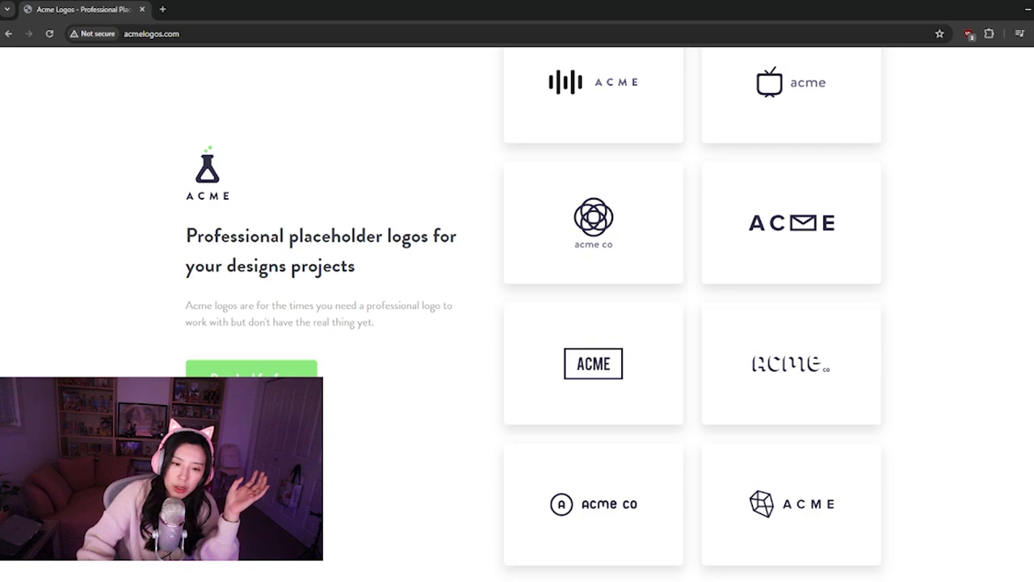
{"action": "key", "text": "alt+Tab"}
{"action": "key", "text": "ctrl+v"}
{"action": "left_click", "coordinate": [538, 275]}
{"action": "left_click_drag", "start_coordinate": [546, 321], "coordinate": [391, 302]}
{"action": "scroll", "coordinate": [379, 241], "scroll_direction": "up", "scroll_amount": 5}
{"action": "scroll", "coordinate": [381, 254], "scroll_direction": "up", "scroll_amount": 1}
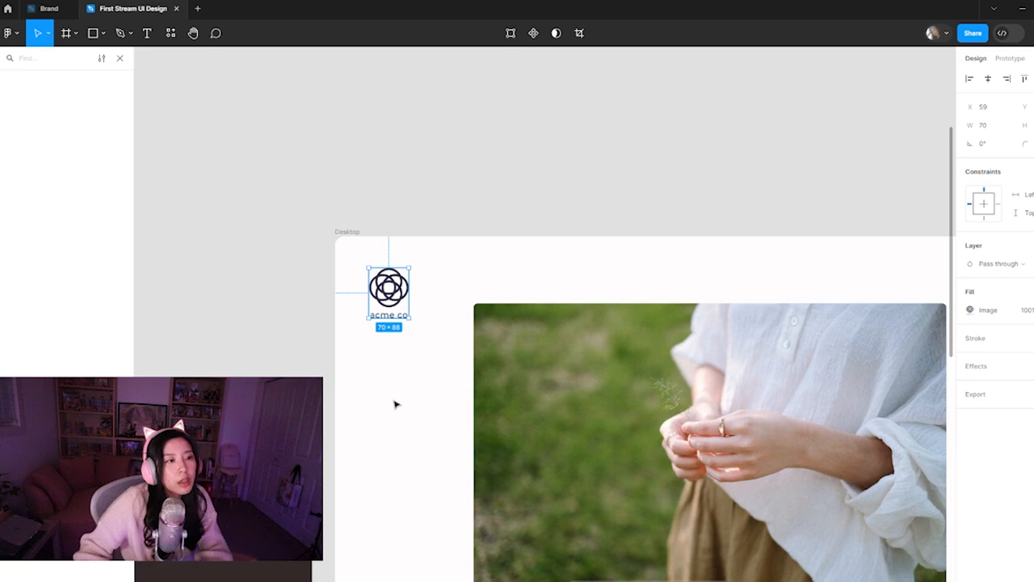
Shrink the acme co logo to 49 × 62 and move it closer to the frame's corner, at about X 30
{"action": "left_click", "coordinate": [391, 341]}
{"action": "left_click", "coordinate": [405, 313]}
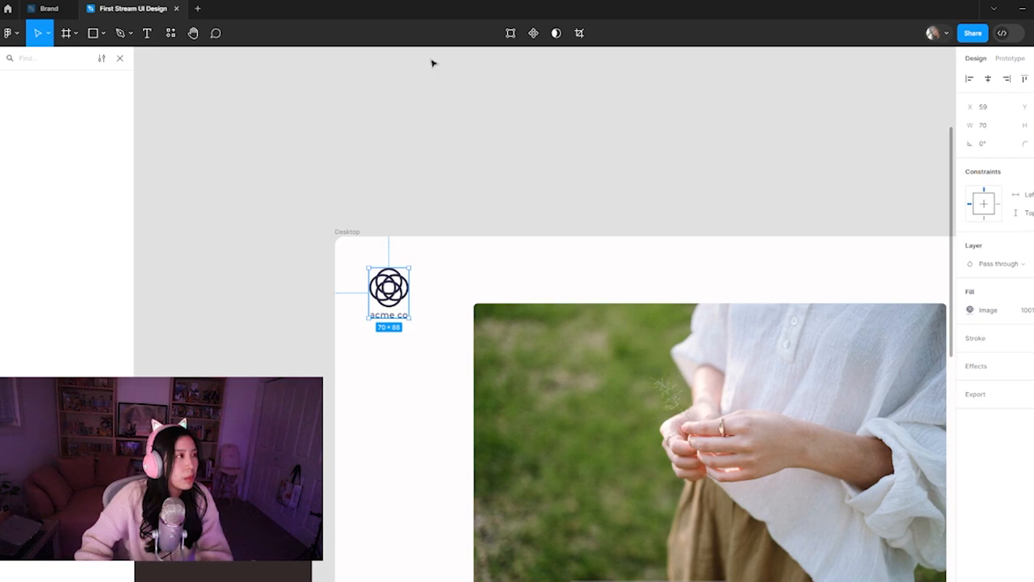
{"action": "left_click_drag", "start_coordinate": [395, 293], "coordinate": [368, 274]}
{"action": "left_click", "coordinate": [255, 113]}
Leave the layer search, select the acme co logo's layer and nudge the logo to X 33 in the frame's corner
{"action": "left_click", "coordinate": [120, 58]}
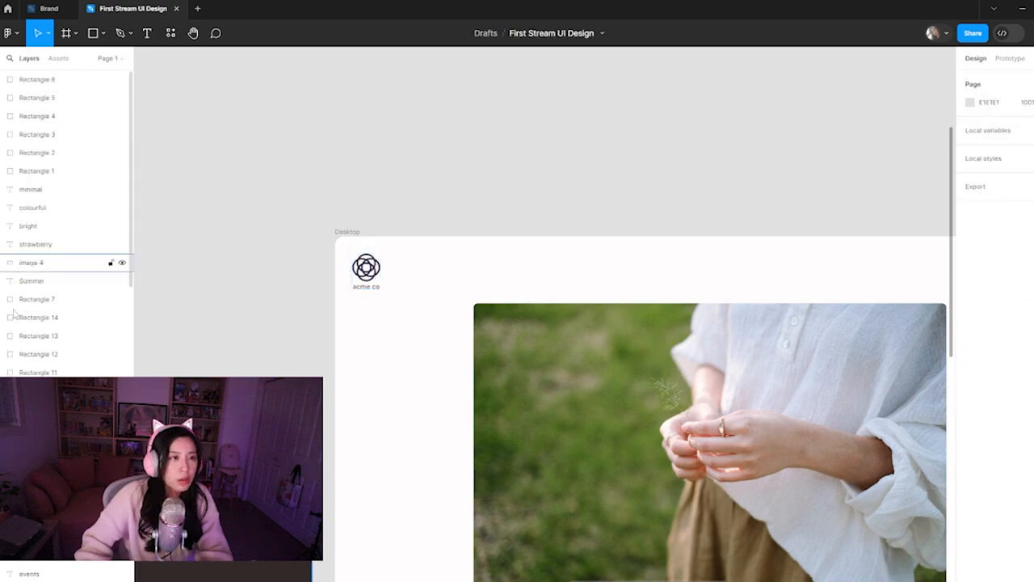
{"action": "left_click", "coordinate": [121, 336]}
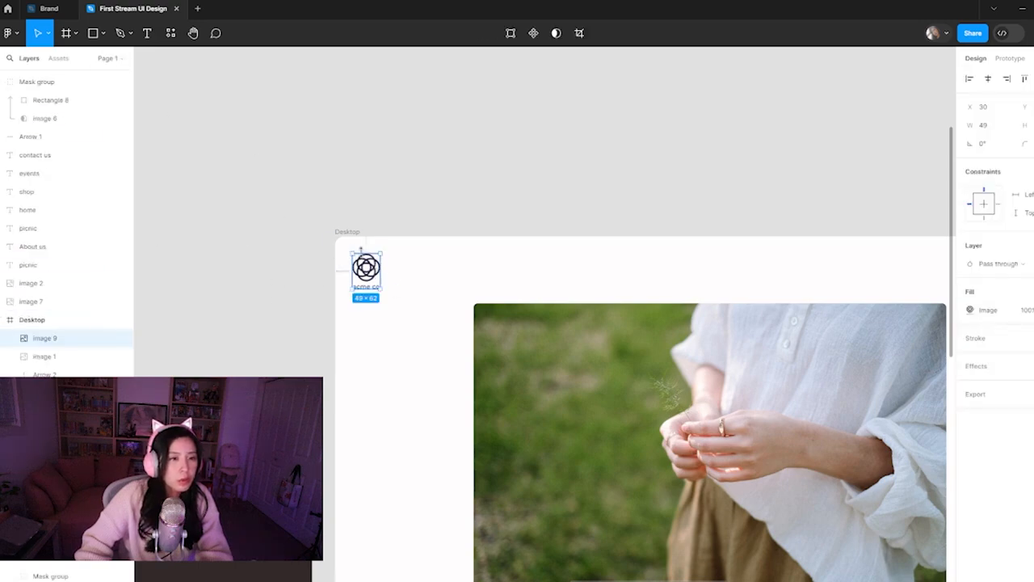
{"action": "left_click_drag", "start_coordinate": [360, 274], "coordinate": [363, 272]}
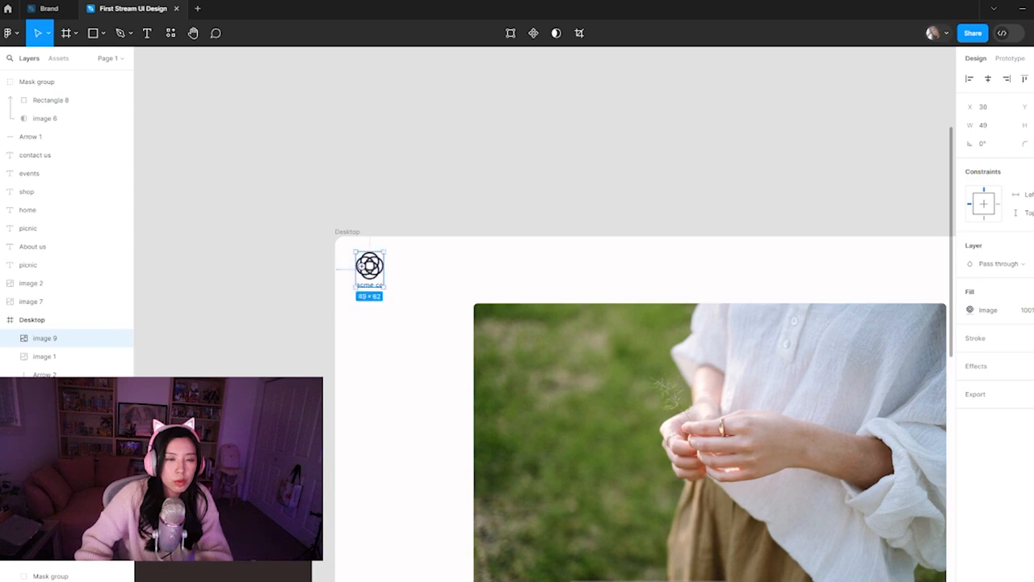
{"action": "scroll", "coordinate": [364, 268], "scroll_direction": "up", "scroll_amount": 5}
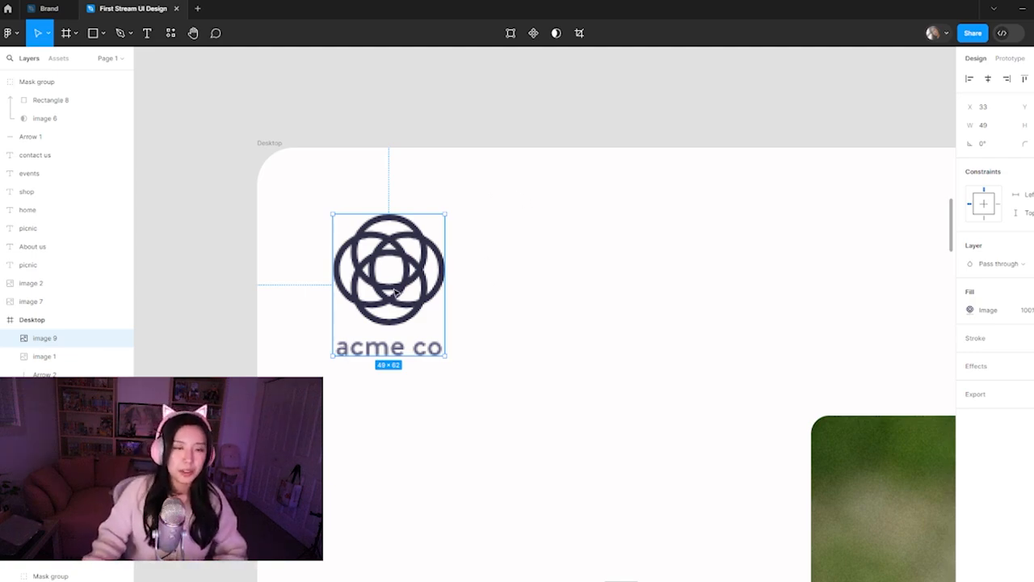
Nudge the acme co logo up and left to X 32, 24 px below the Desktop frame's upper edge
{"action": "key", "text": "Up"}
{"action": "key", "text": "Up"}
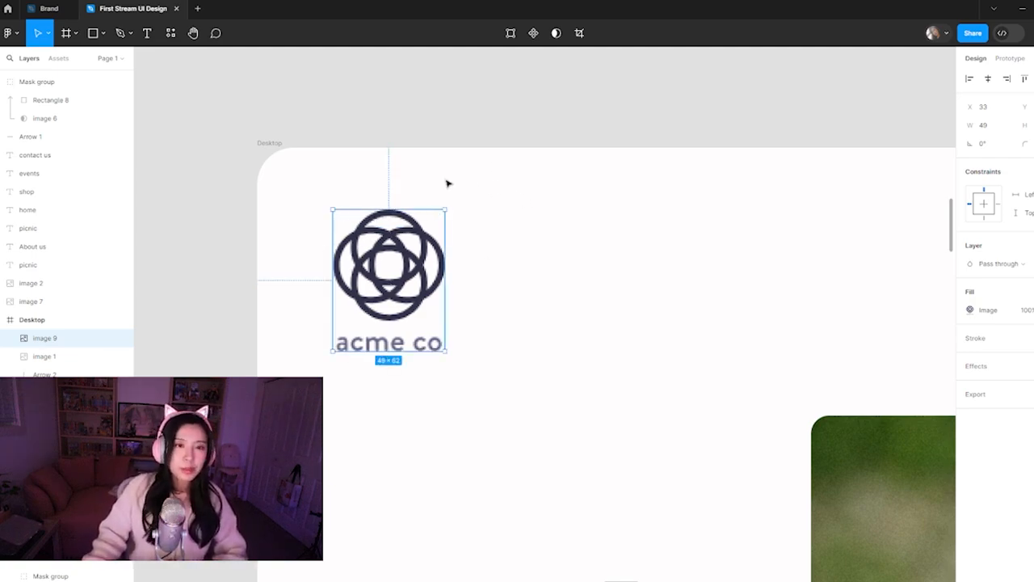
{"action": "left_click", "coordinate": [476, 221]}
{"action": "left_click", "coordinate": [391, 277]}
{"action": "scroll", "coordinate": [644, 277], "scroll_direction": "down", "scroll_amount": 5}
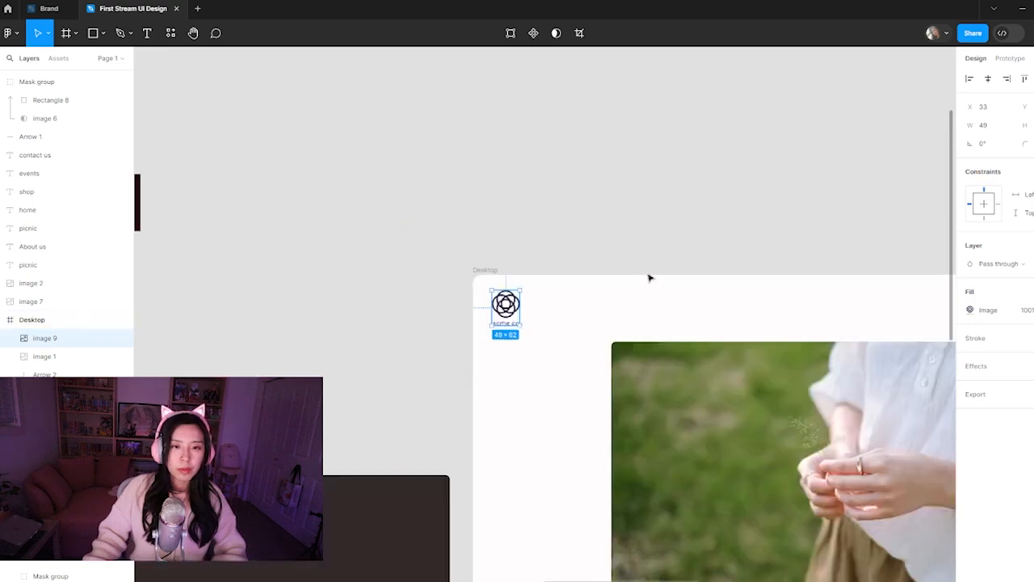
{"action": "left_click_drag", "start_coordinate": [654, 281], "coordinate": [464, 261]}
{"action": "left_click", "coordinate": [420, 266]}
{"action": "left_click", "coordinate": [311, 285]}
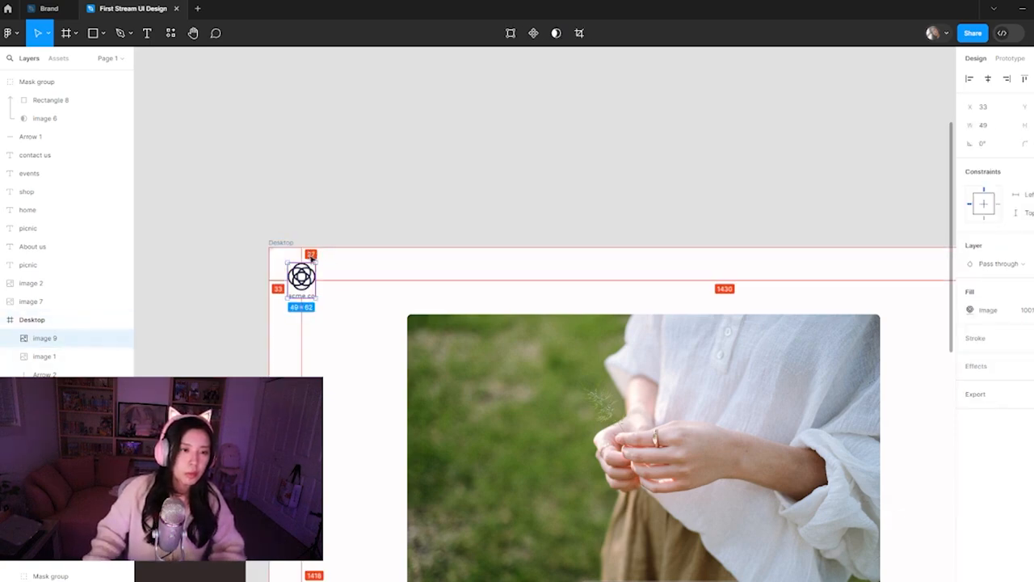
{"action": "left_click", "coordinate": [331, 320]}
{"action": "key", "text": "alt"}
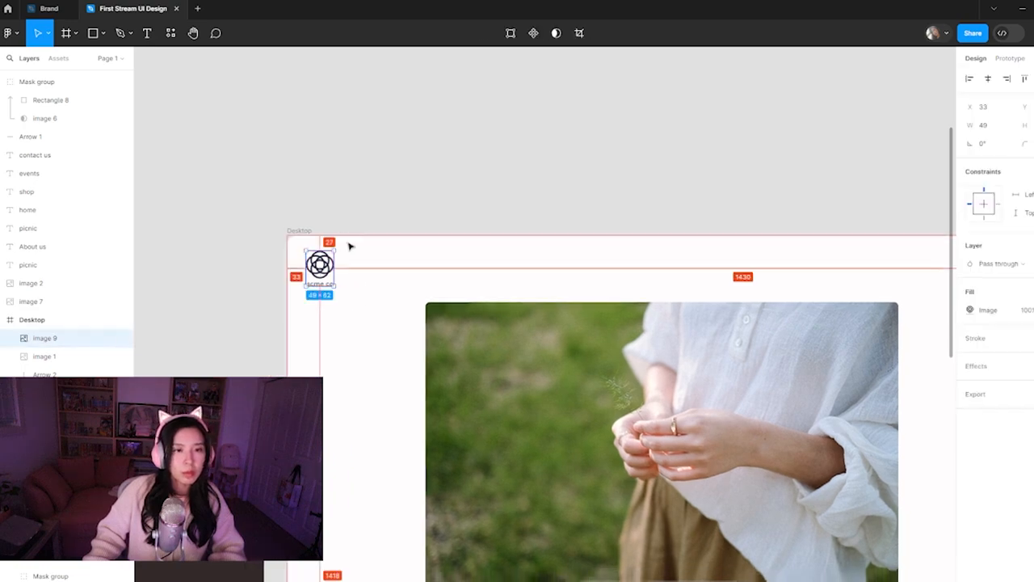
{"action": "key", "text": "Left"}
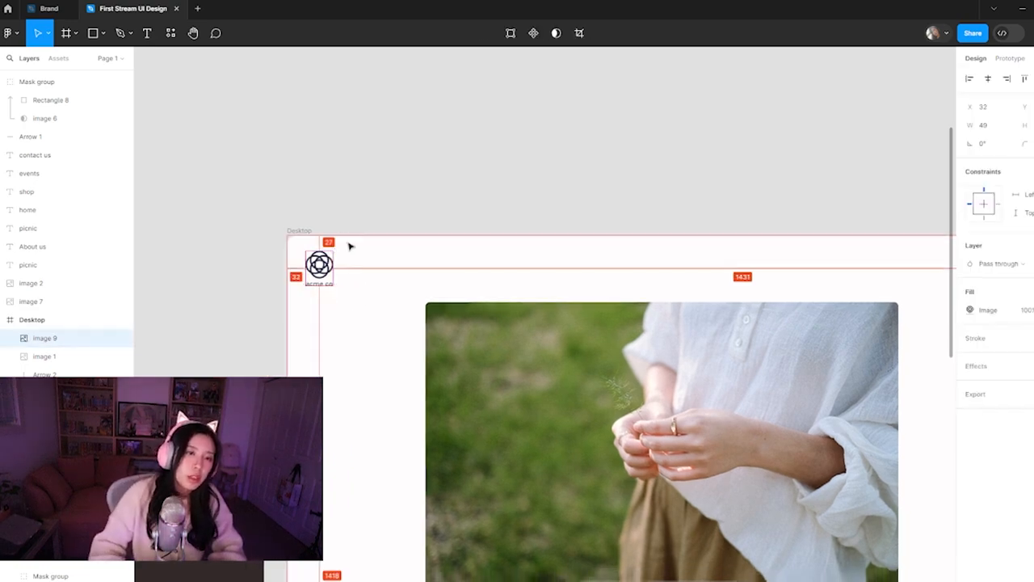
{"action": "key", "text": "Up"}
{"action": "key", "text": "Up"}
{"action": "key", "text": "Up"}
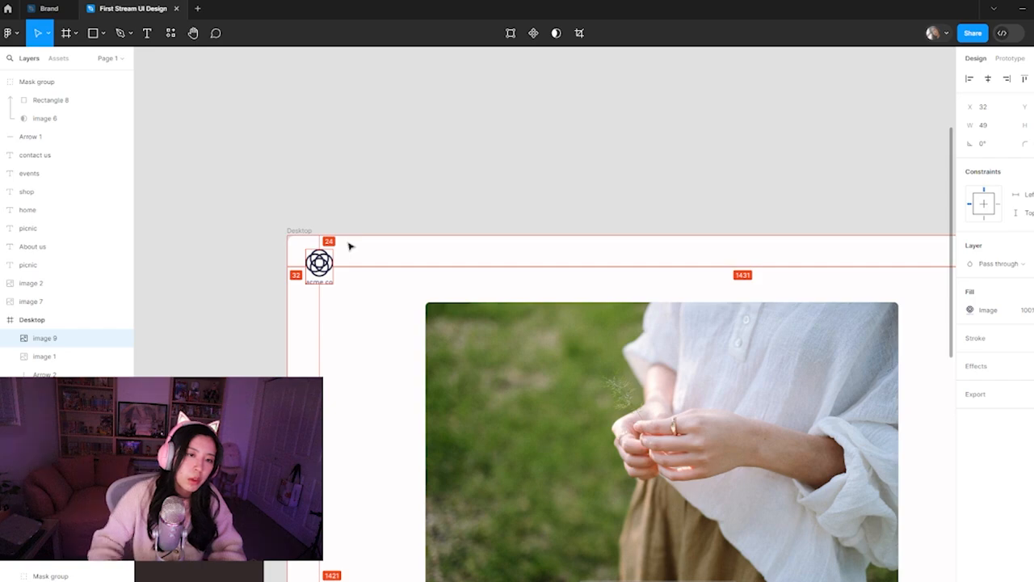
Copy the home, shop, events and contact us links with the home underline into the Desktop frame beside the acme co logo
{"action": "left_click", "coordinate": [383, 208]}
{"action": "key", "text": "ctrl+minus"}
{"action": "left_click_drag", "start_coordinate": [494, 371], "coordinate": [327, 319]}
{"action": "left_click", "coordinate": [416, 343]}
{"action": "left_click_drag", "start_coordinate": [415, 343], "coordinate": [374, 382]}
{"action": "scroll", "coordinate": [374, 382], "scroll_direction": "down", "scroll_amount": 3}
{"action": "key", "text": "Escape"}
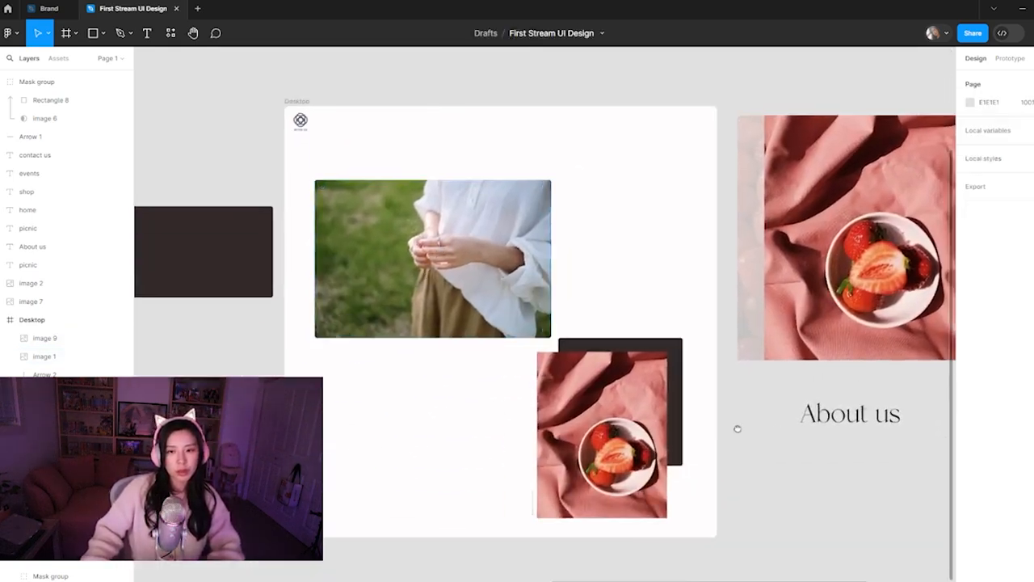
{"action": "scroll", "coordinate": [776, 430], "scroll_direction": "right", "scroll_amount": 5}
{"action": "scroll", "coordinate": [783, 284], "scroll_direction": "up", "scroll_amount": 2}
{"action": "left_click_drag", "start_coordinate": [735, 212], "coordinate": [577, 233]}
{"action": "scroll", "coordinate": [274, 213], "scroll_direction": "up", "scroll_amount": 5}
{"action": "scroll", "coordinate": [258, 222], "scroll_direction": "down", "scroll_amount": 2}
{"action": "left_click", "coordinate": [255, 227]}
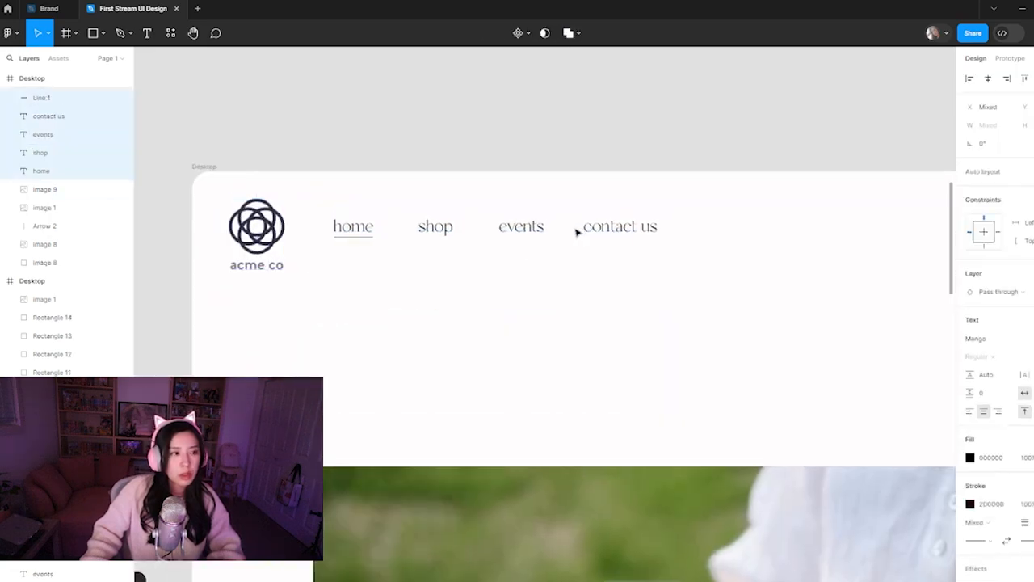
{"action": "left_click", "coordinate": [611, 316]}
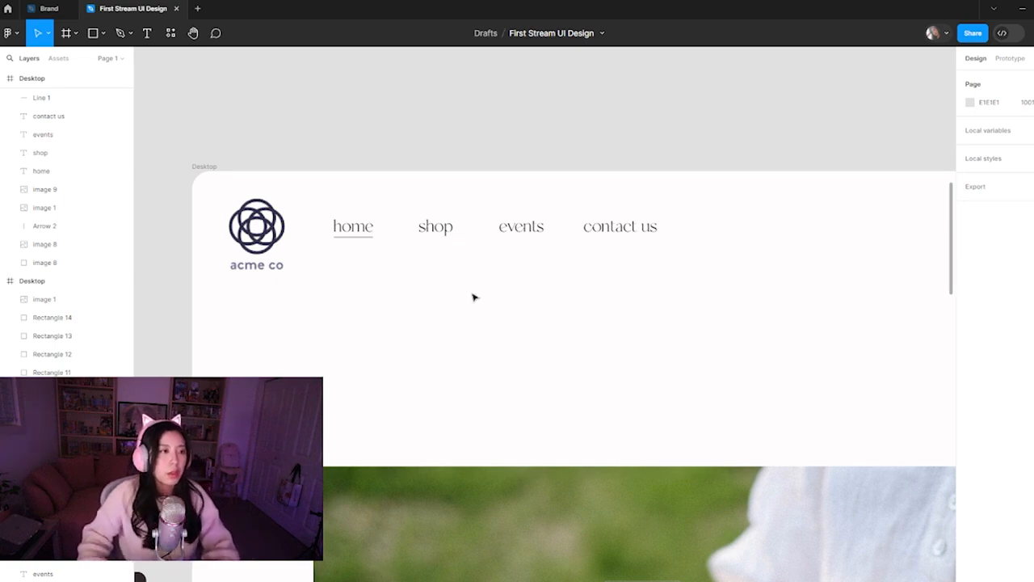
Move the white-blouse photo up in the Desktop frame and align its edge with the home link at X 123
{"action": "key", "text": "minus"}
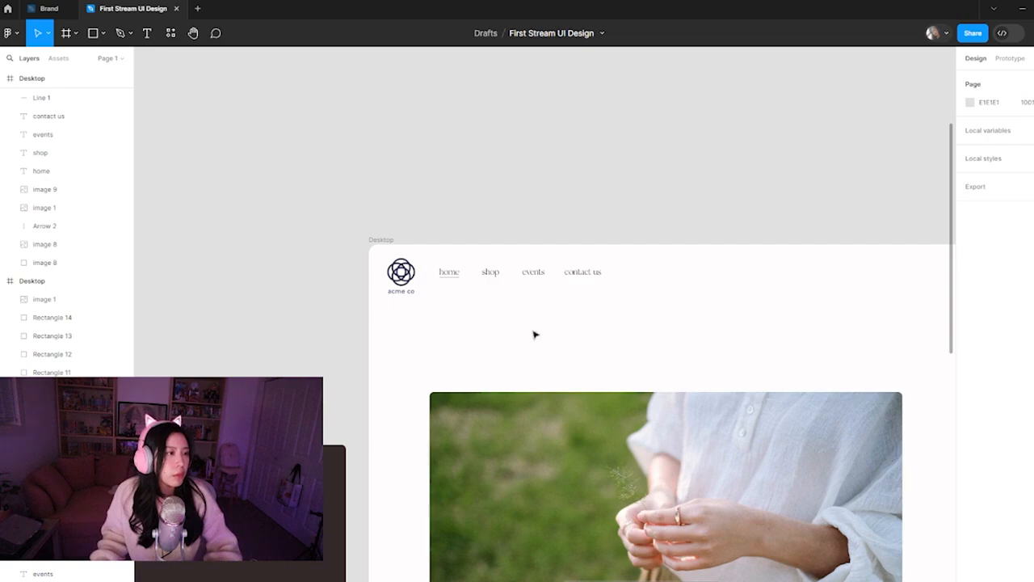
{"action": "left_click_drag", "start_coordinate": [630, 334], "coordinate": [497, 316]}
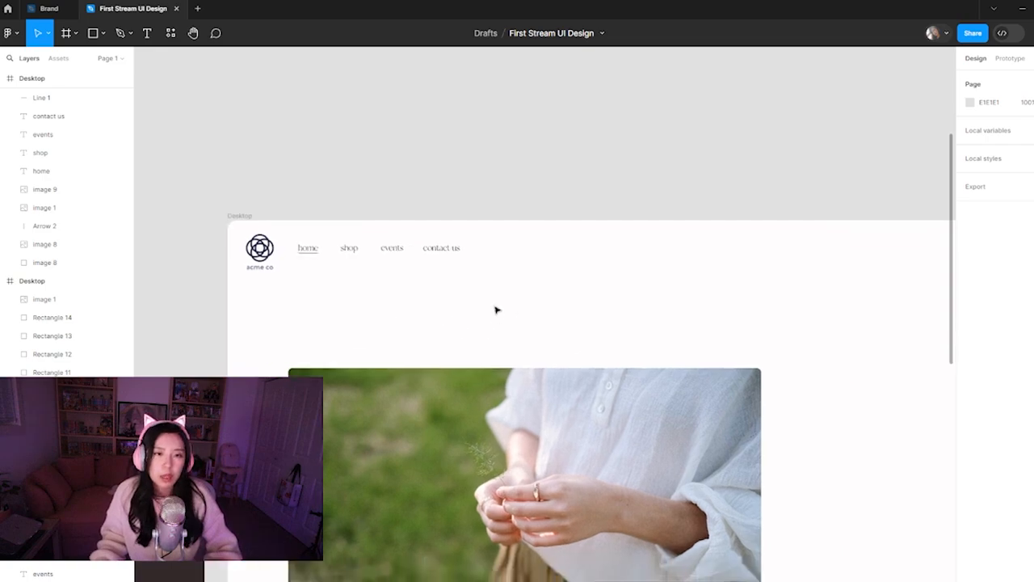
{"action": "key", "text": "minus"}
{"action": "left_click_drag", "start_coordinate": [762, 418], "coordinate": [502, 300]}
{"action": "left_click_drag", "start_coordinate": [469, 344], "coordinate": [586, 417]}
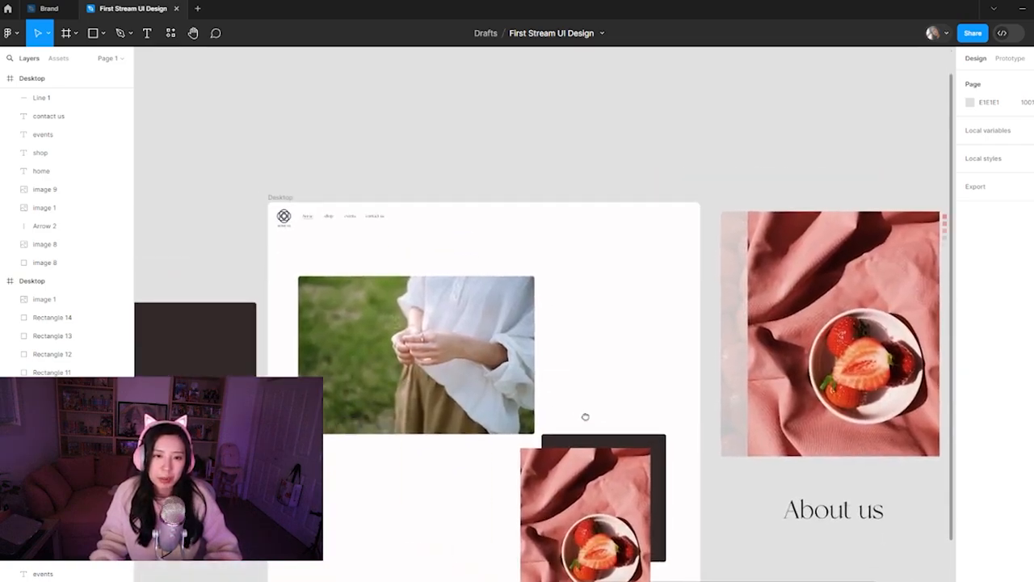
{"action": "left_click", "coordinate": [429, 396]}
{"action": "left_click_drag", "start_coordinate": [429, 396], "coordinate": [421, 370]}
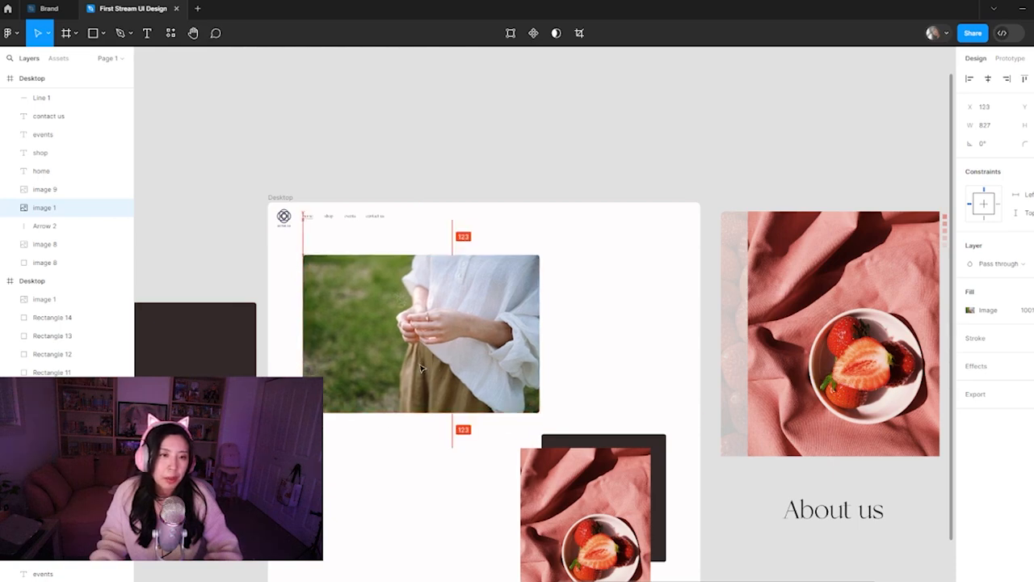
{"action": "left_click", "coordinate": [450, 232]}
Scale the acme co logo down proportionally to 41 × 51
{"action": "left_click_drag", "start_coordinate": [317, 229], "coordinate": [433, 284]}
{"action": "left_click", "coordinate": [401, 274]}
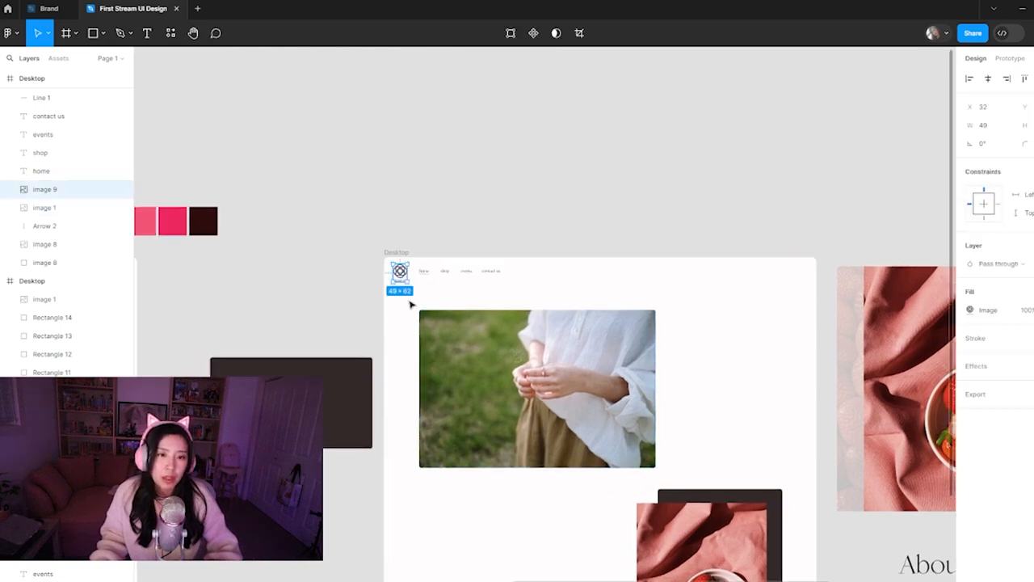
{"action": "scroll", "coordinate": [403, 303], "scroll_direction": "up", "scroll_amount": 5}
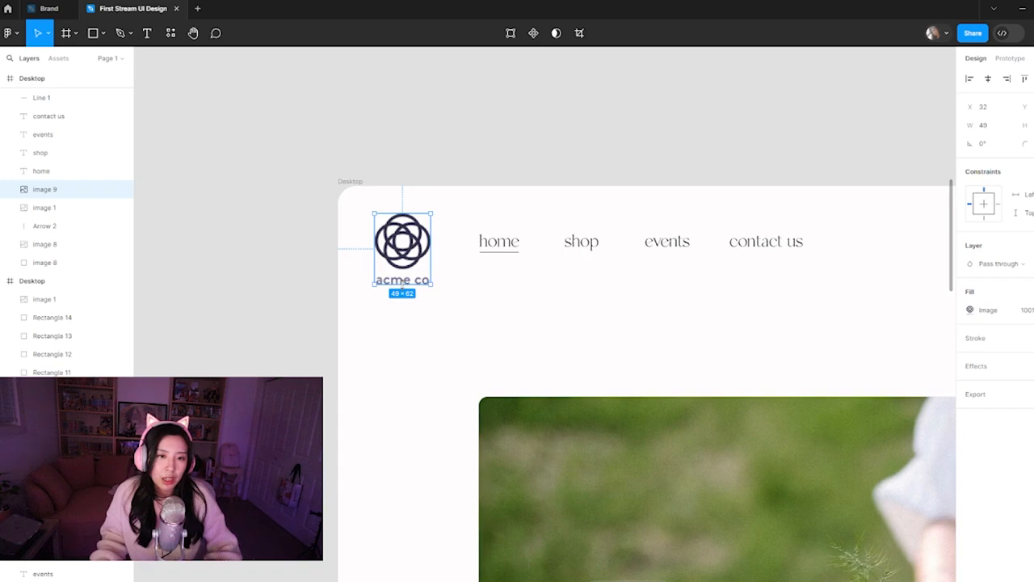
{"action": "left_click_drag", "start_coordinate": [402, 285], "coordinate": [399, 275]}
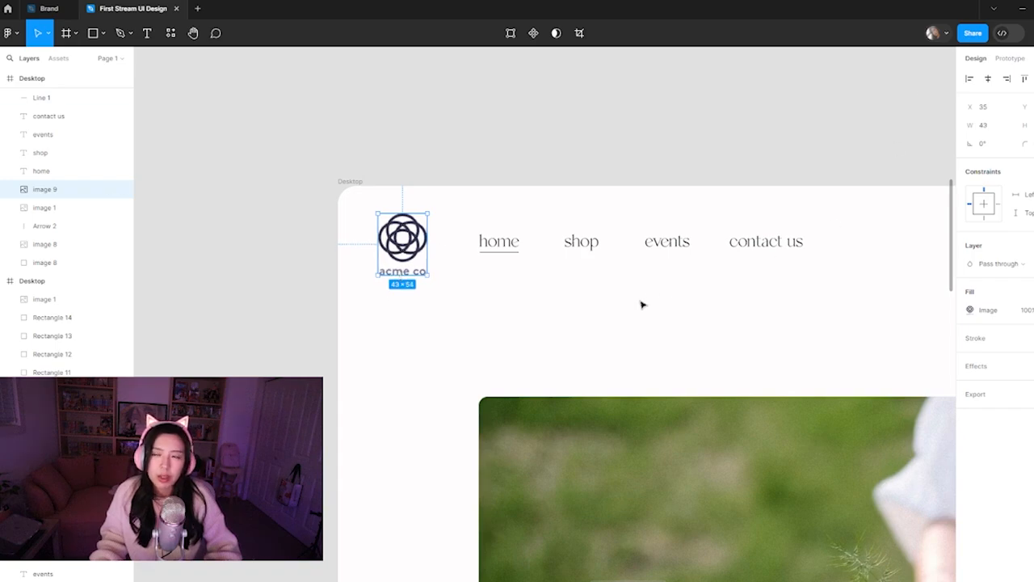
{"action": "left_click_drag", "start_coordinate": [428, 276], "coordinate": [404, 250]}
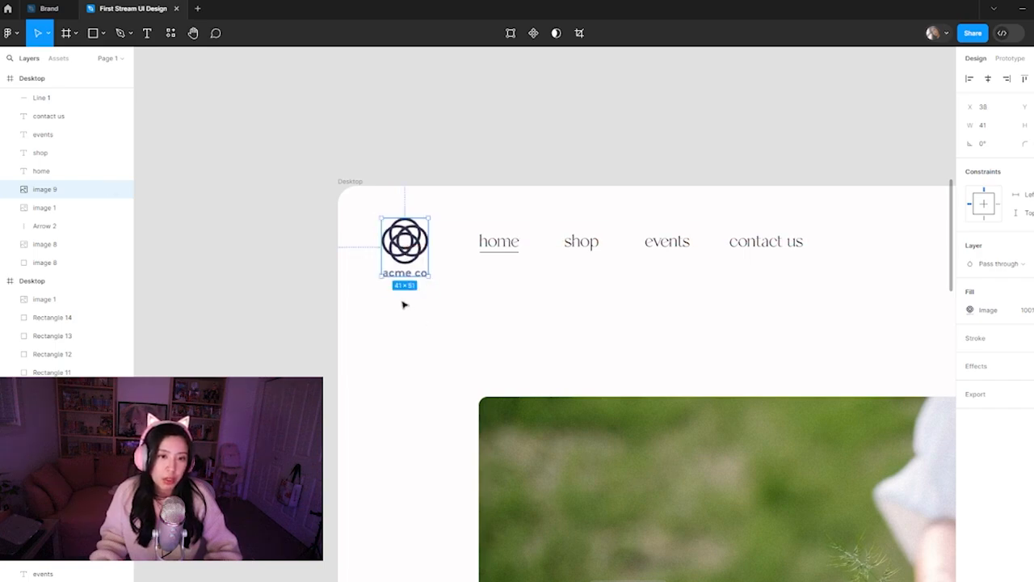
Nudge the resized acme co logo back to X 32 and 24 px from the Desktop frame's upper edge
{"action": "key", "text": "alt"}
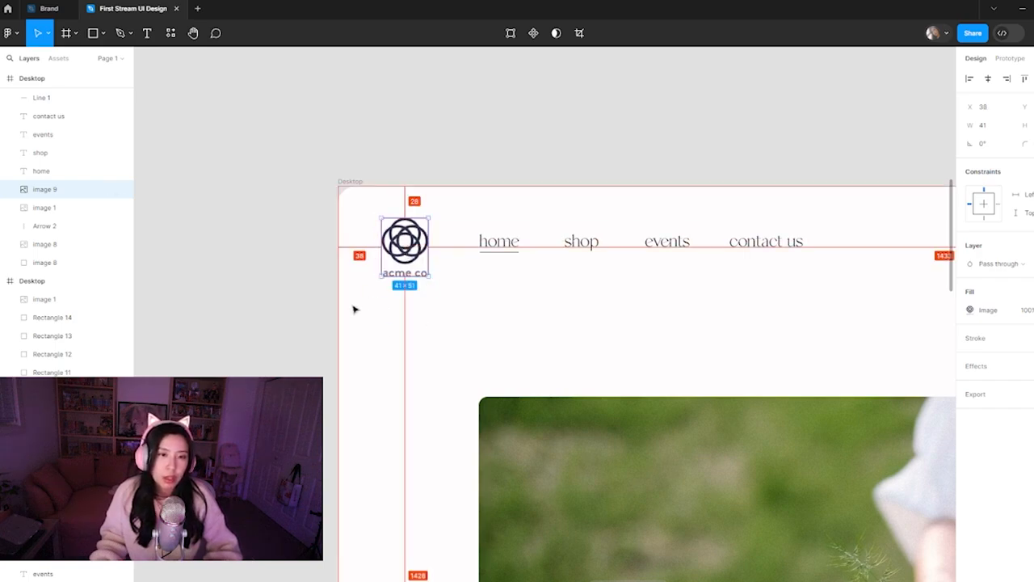
{"action": "key", "text": "Up"}
{"action": "key", "text": "Up"}
{"action": "key", "text": "Up"}
{"action": "key", "text": "Up"}
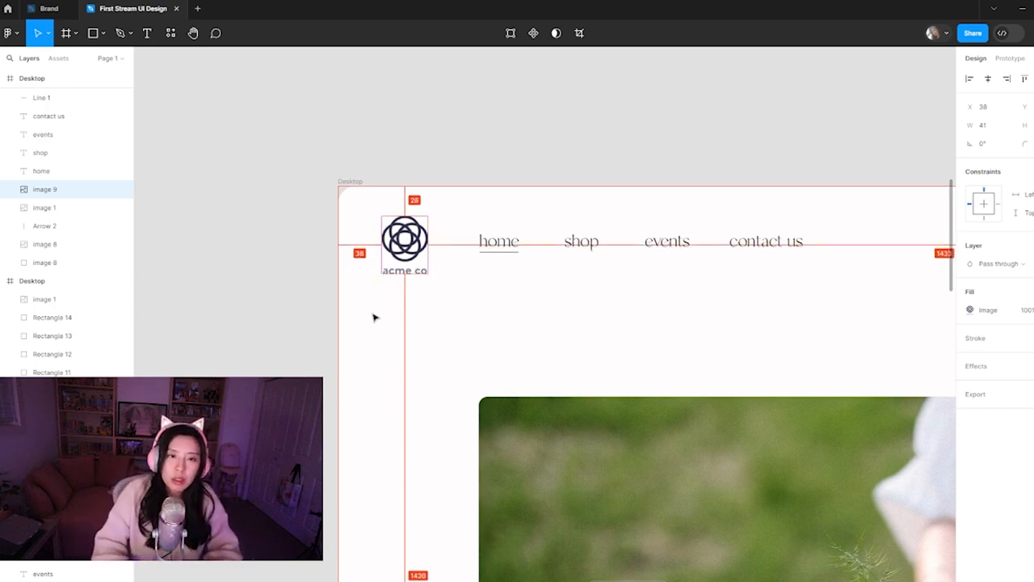
{"action": "key", "text": "Left"}
{"action": "key", "text": "Left"}
{"action": "key", "text": "Left"}
{"action": "key", "text": "Left"}
{"action": "key", "text": "Left"}
{"action": "key", "text": "Left"}
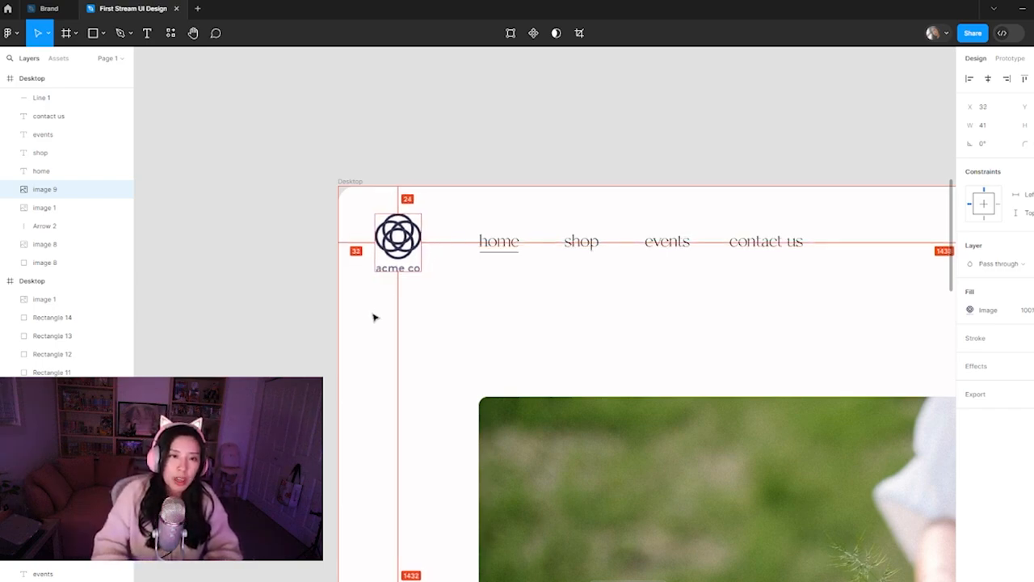
{"action": "key", "text": "Left"}
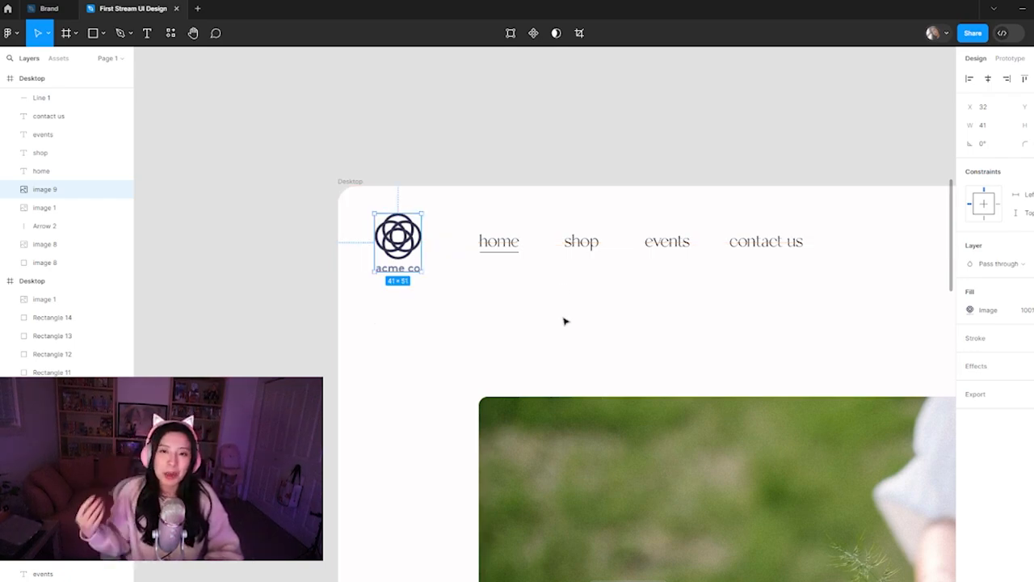
Raise the four navigation links and the home underline together to 32 px below the Desktop frame's upper edge
{"action": "left_click_drag", "start_coordinate": [463, 216], "coordinate": [746, 256]}
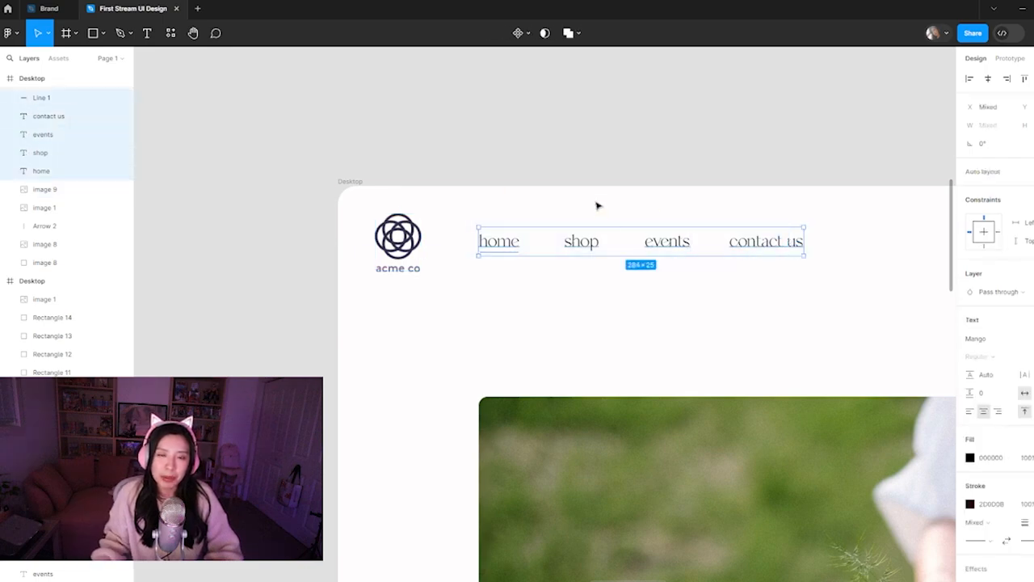
{"action": "key", "text": "alt"}
{"action": "key", "text": "Up"}
{"action": "key", "text": "Up"}
{"action": "key", "text": "Up"}
{"action": "key", "text": "Up"}
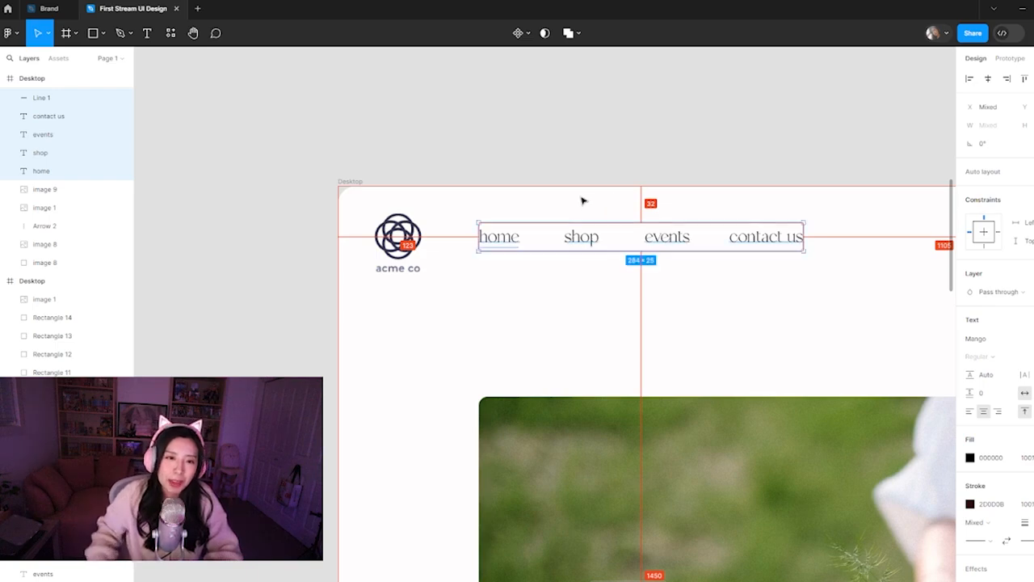
Shift the navigation links and home underline closer to the acme co logo, leaving a 40 px gap
{"action": "mouse_move", "coordinate": [422, 240]}
{"action": "key", "text": "Left"}
{"action": "key", "text": "Left"}
{"action": "key", "text": "Left"}
{"action": "key", "text": "Left"}
{"action": "key", "text": "Left"}
{"action": "key", "text": "Left"}
{"action": "key", "text": "Left"}
{"action": "key", "text": "Left"}
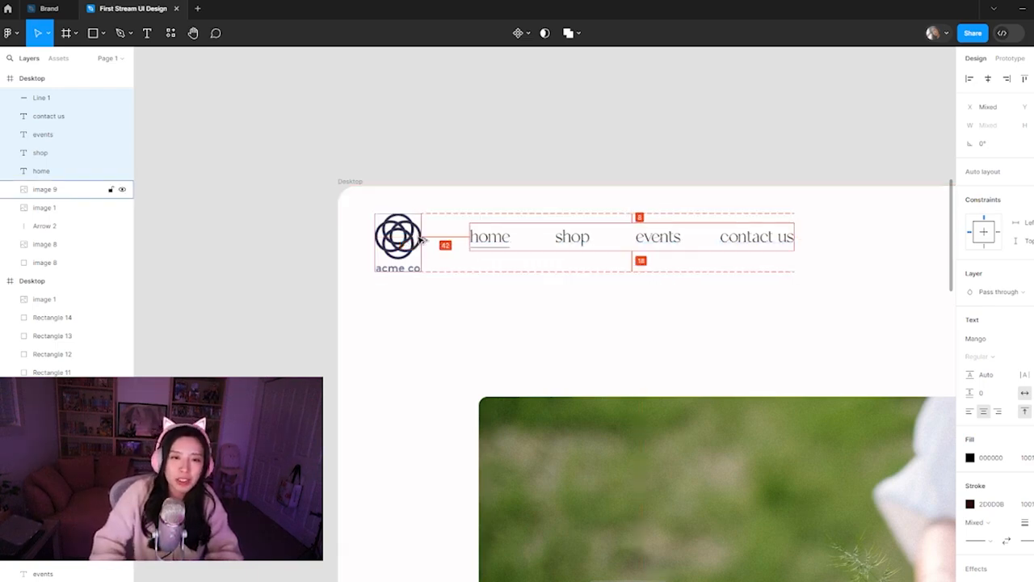
{"action": "key", "text": "Left"}
{"action": "key", "text": "Left"}
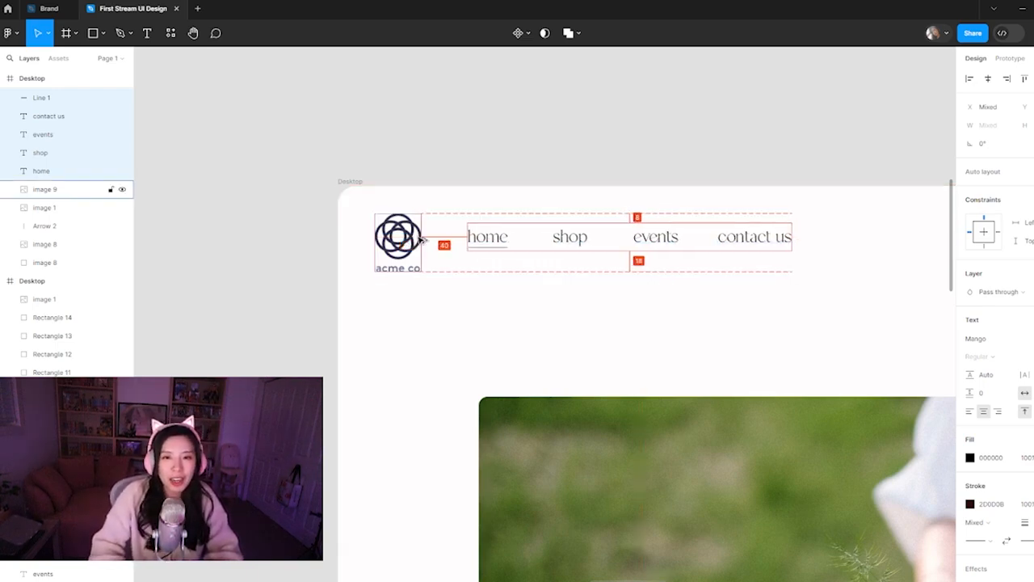
{"action": "left_click", "coordinate": [504, 308]}
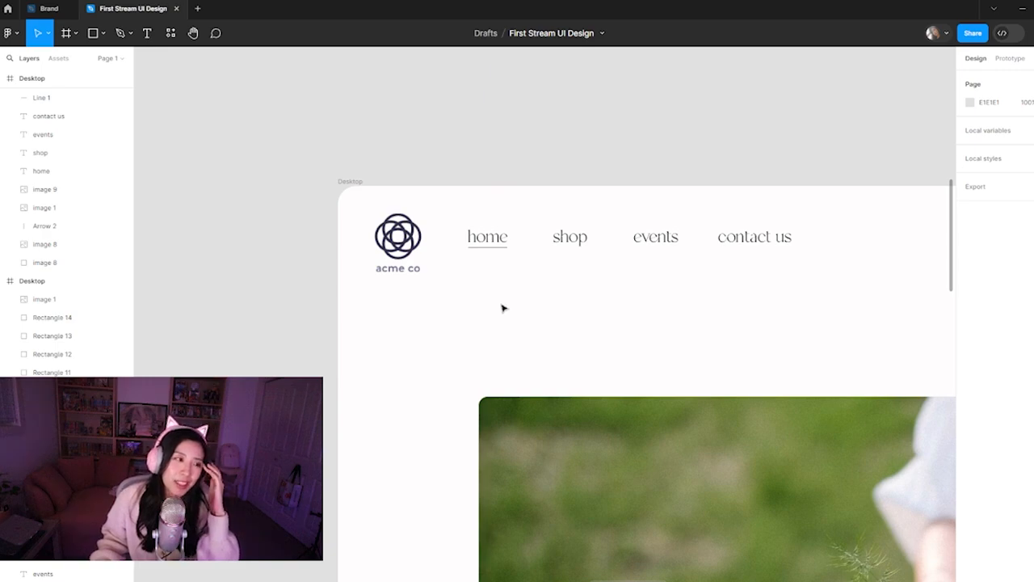
Fine-tune the gaps after home and shop by nudging the navigation links that follow each of them
{"action": "key", "text": "minus"}
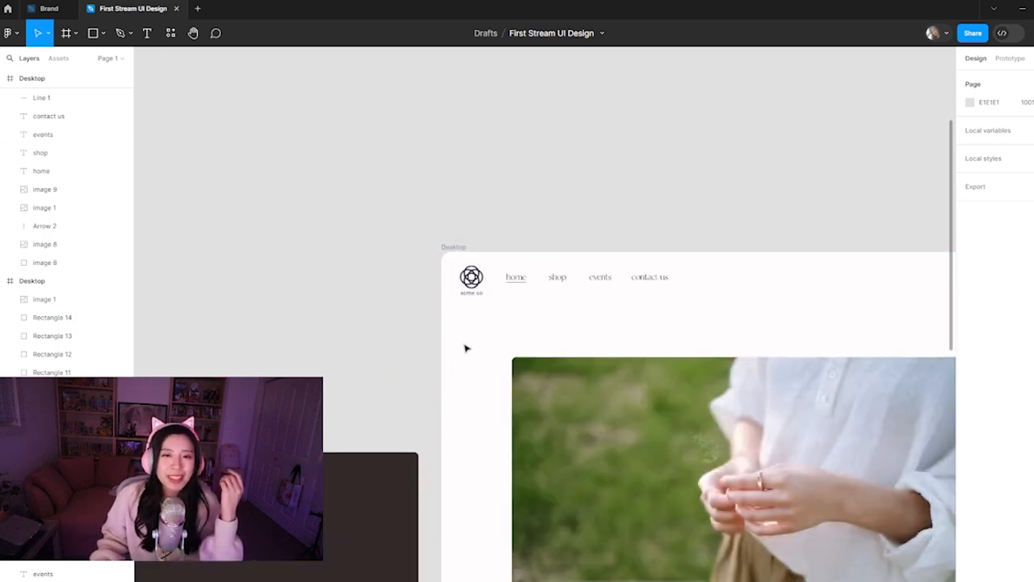
{"action": "left_click", "coordinate": [557, 280]}
{"action": "left_click", "coordinate": [601, 324]}
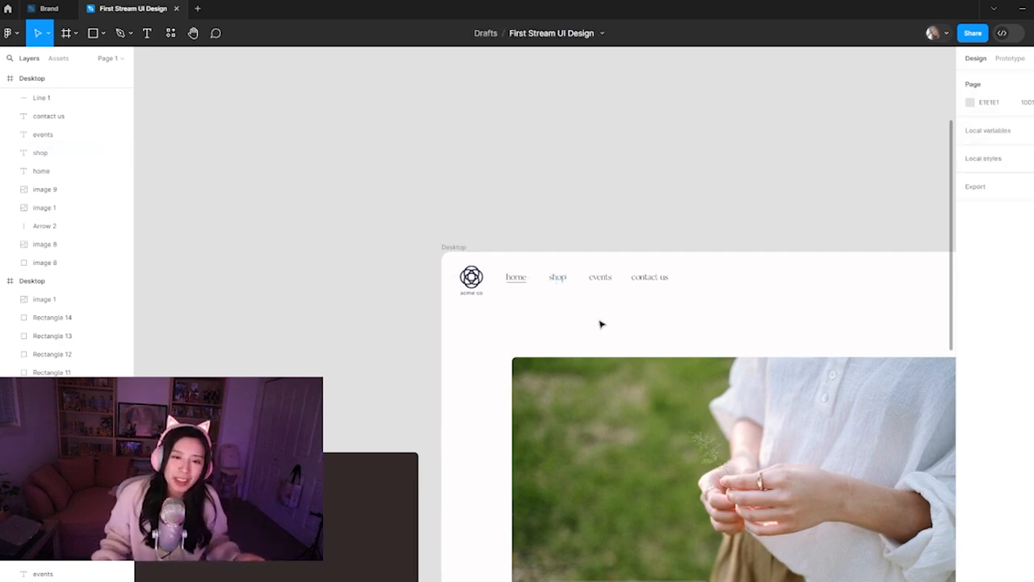
{"action": "left_click", "coordinate": [558, 283]}
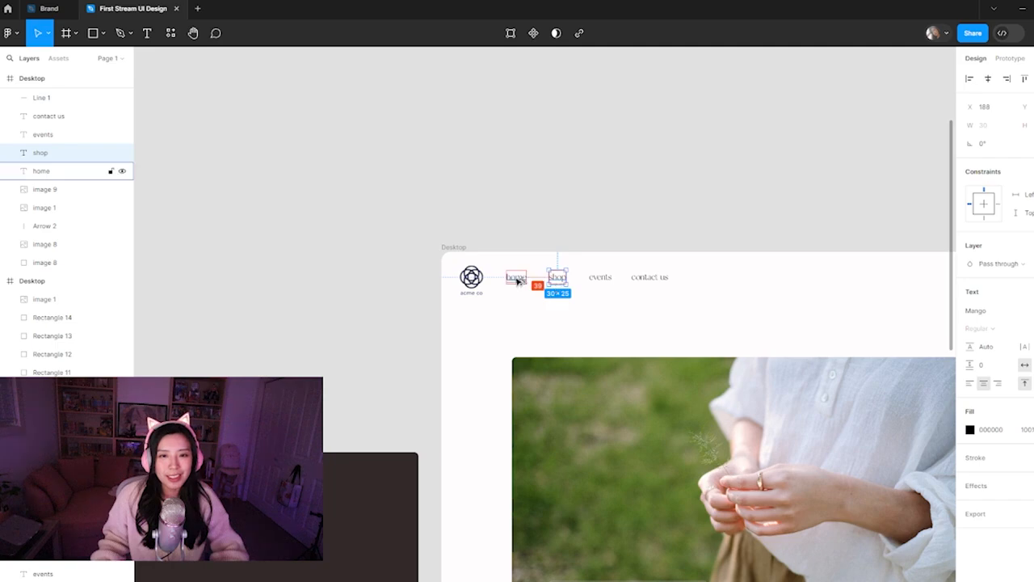
{"action": "left_click_drag", "start_coordinate": [555, 254], "coordinate": [648, 295]}
{"action": "key", "text": "alt"}
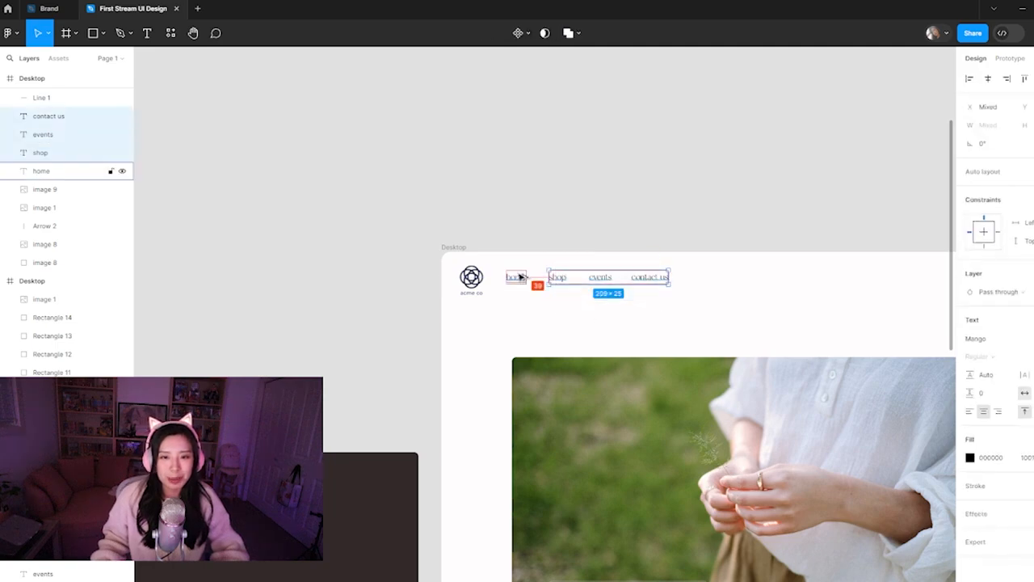
{"action": "left_click", "coordinate": [591, 302]}
{"action": "left_click_drag", "start_coordinate": [592, 267], "coordinate": [651, 289]}
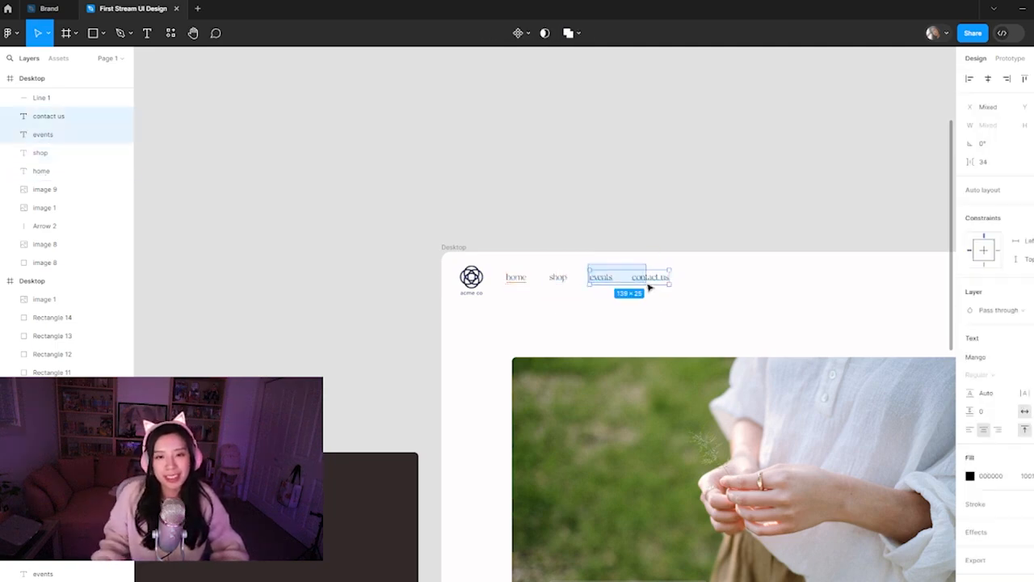
{"action": "left_click", "coordinate": [609, 293]}
Move the contact us link away from events to X 339, matching the 40 px spacing of the other links
{"action": "left_click", "coordinate": [602, 281]}
{"action": "key", "text": "alt"}
{"action": "left_click", "coordinate": [649, 278]}
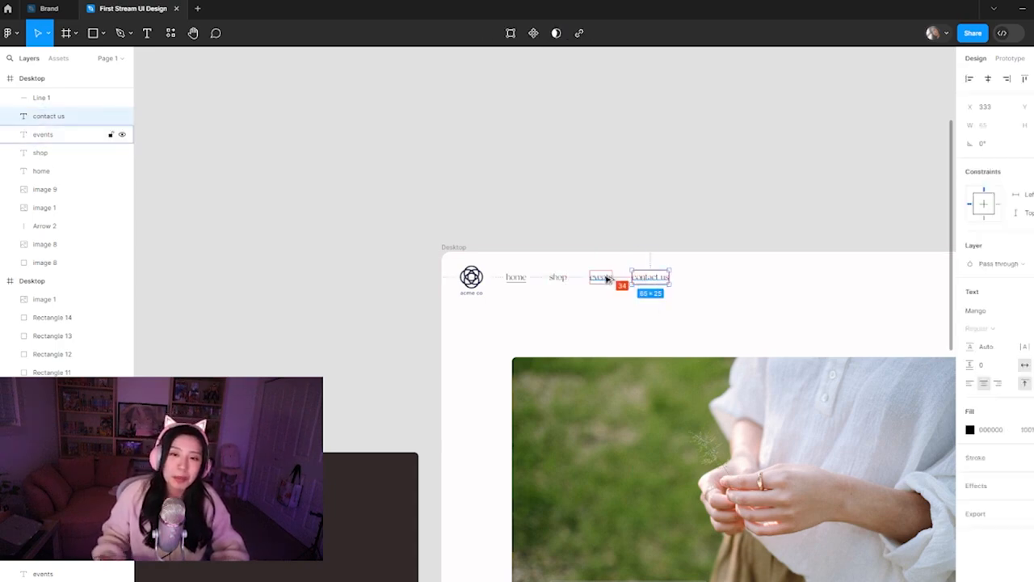
{"action": "key", "text": "Right"}
{"action": "key", "text": "Right"}
{"action": "key", "text": "Right"}
{"action": "key", "text": "Right"}
{"action": "key", "text": "Right"}
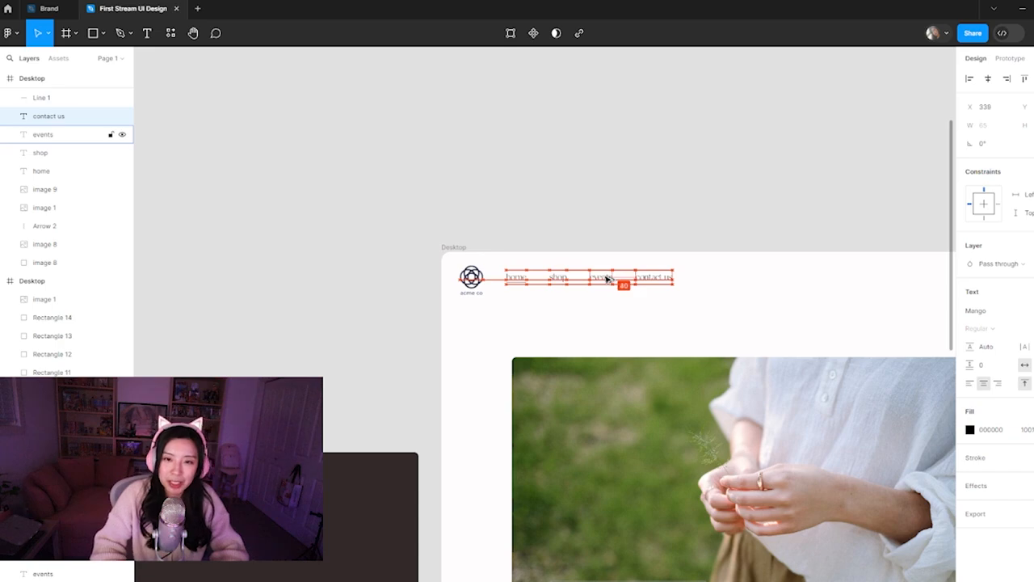
{"action": "left_click", "coordinate": [702, 320]}
{"action": "scroll", "coordinate": [663, 335], "scroll_direction": "right", "scroll_amount": 5}
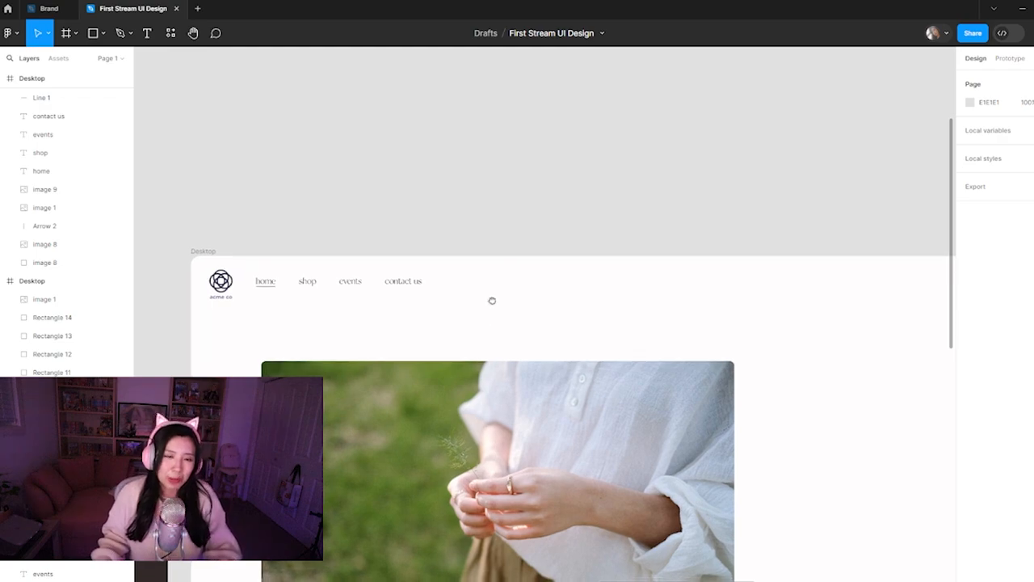
{"action": "left_click_drag", "start_coordinate": [497, 322], "coordinate": [488, 266]}
{"action": "left_click_drag", "start_coordinate": [480, 427], "coordinate": [475, 429]}
{"action": "left_click", "coordinate": [565, 257]}
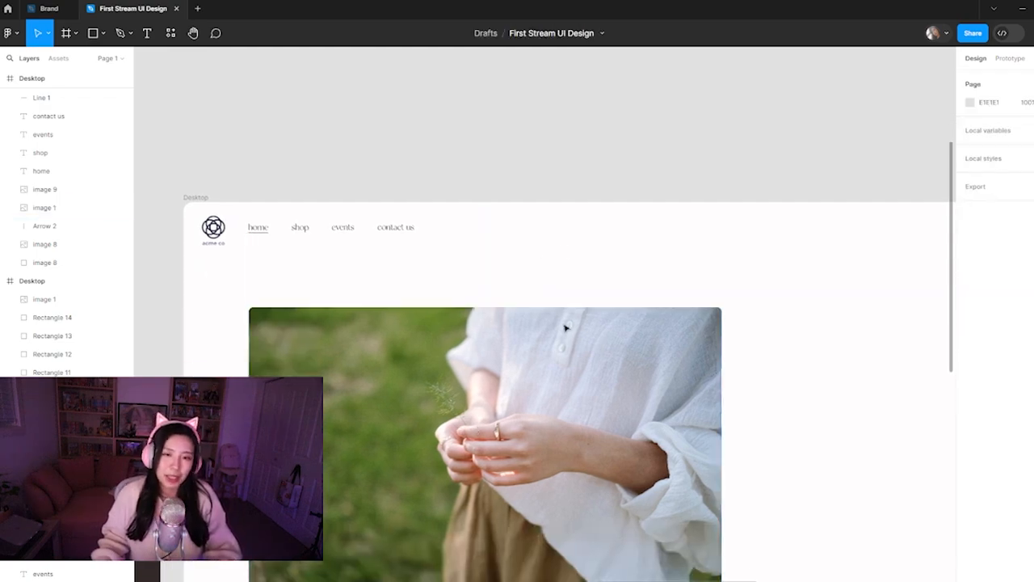
Move the loose Instagram and TikTok icons into the alternative Desktop frame, above the dark rectangle behind the strawberry photo
{"action": "scroll", "coordinate": [565, 305], "scroll_direction": "down", "scroll_amount": 5}
{"action": "scroll", "coordinate": [565, 335], "scroll_direction": "right", "scroll_amount": 10}
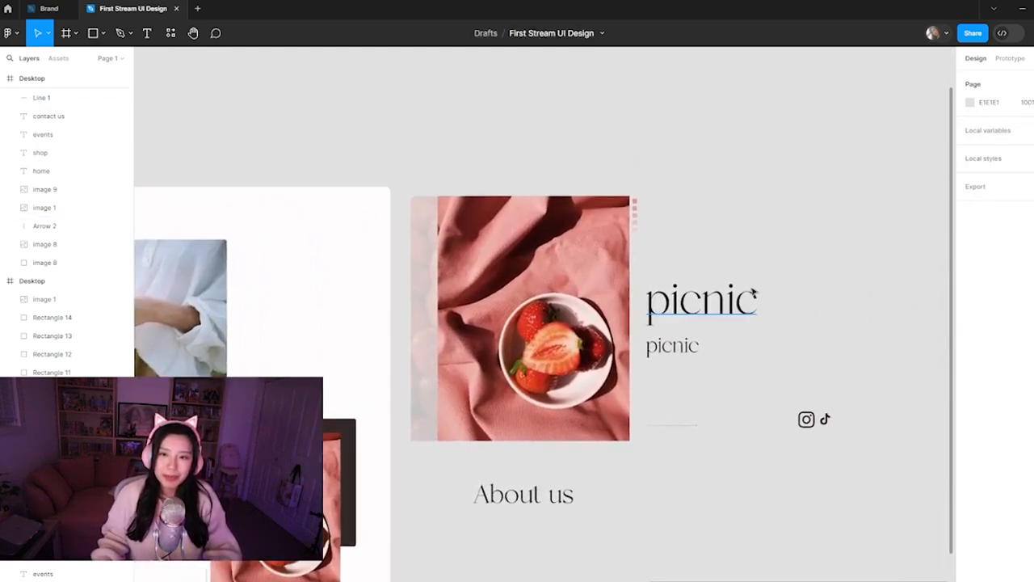
{"action": "scroll", "coordinate": [716, 400], "scroll_direction": "down", "scroll_amount": 3}
{"action": "scroll", "coordinate": [716, 400], "scroll_direction": "left", "scroll_amount": 4}
{"action": "left_click_drag", "start_coordinate": [859, 358], "coordinate": [603, 392]}
{"action": "left_click_drag", "start_coordinate": [496, 306], "coordinate": [499, 333]}
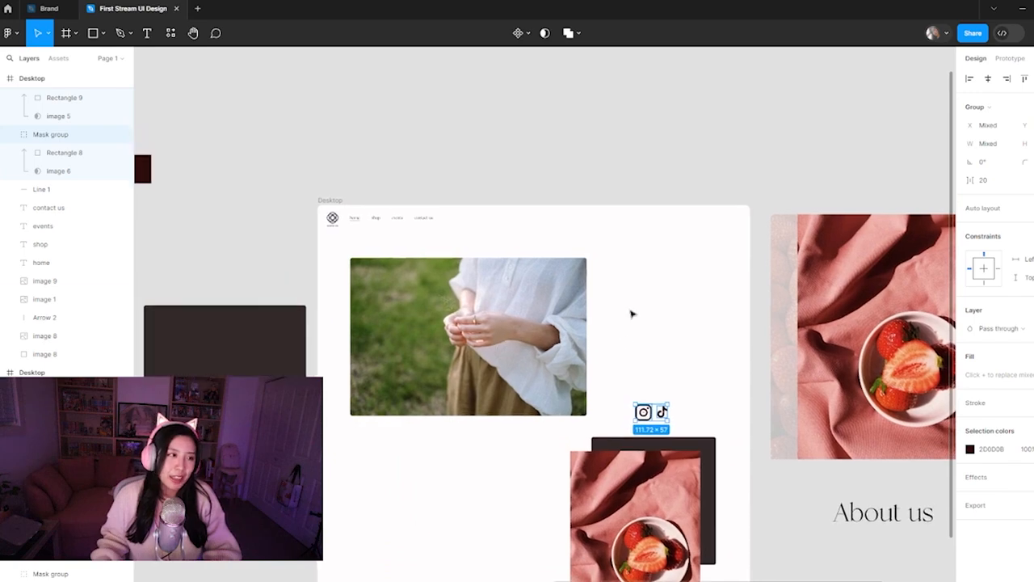
Scale down the Instagram and TikTok icons together in the alternative Desktop frame
{"action": "left_click", "coordinate": [635, 388]}
{"action": "left_click", "coordinate": [644, 412]}
{"action": "scroll", "coordinate": [654, 412], "scroll_direction": "up", "scroll_amount": 5}
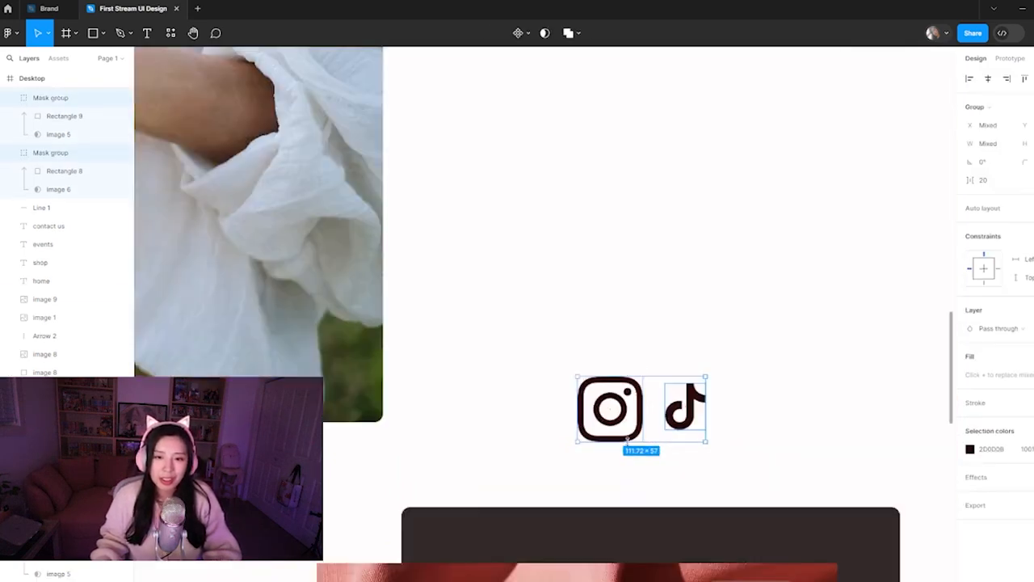
{"action": "scroll", "coordinate": [640, 377], "scroll_direction": "down", "scroll_amount": 3}
{"action": "left_click", "coordinate": [670, 347]}
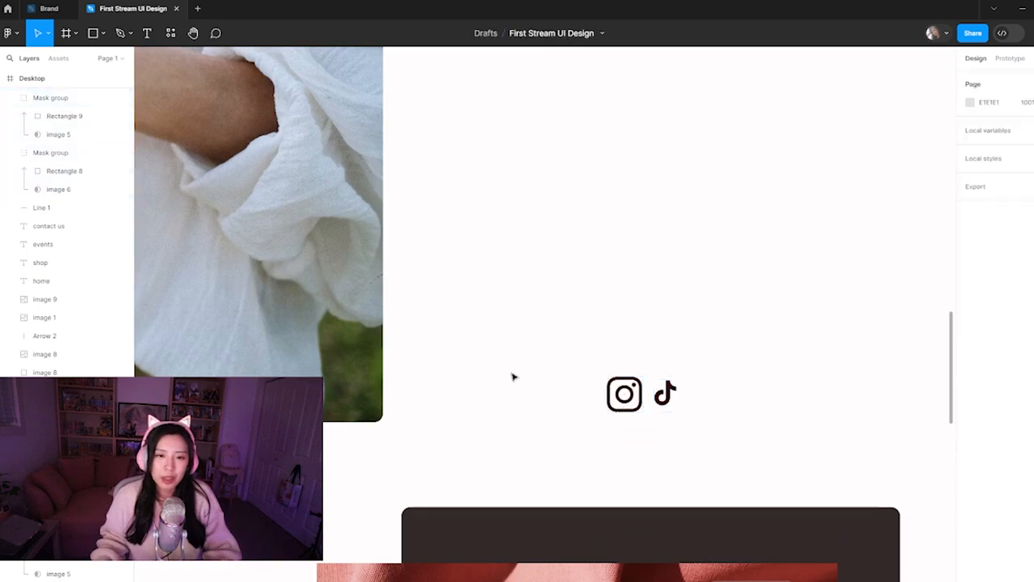
Copy the whole alternative Desktop frame as a PNG
{"action": "scroll", "coordinate": [513, 377], "scroll_direction": "down", "scroll_amount": 5}
{"action": "left_click_drag", "start_coordinate": [485, 352], "coordinate": [552, 348]}
{"action": "left_click", "coordinate": [318, 125]}
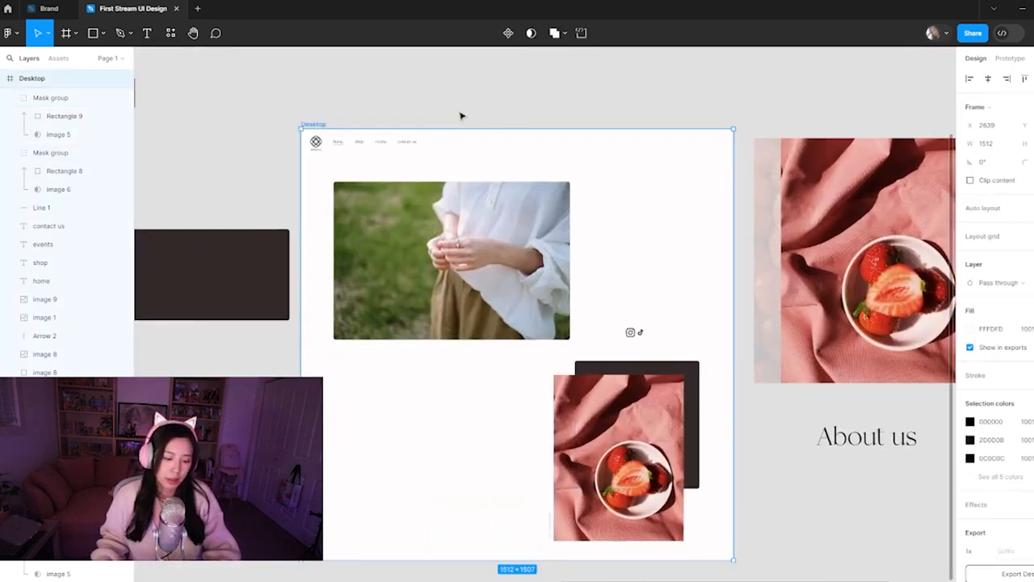
{"action": "key", "text": "ctrl+shift+c"}
{"action": "left_click", "coordinate": [494, 106]}
Paste the copied PNG over the mockup image in the purple Dribbble frame
{"action": "scroll", "coordinate": [394, 315], "scroll_direction": "down", "scroll_amount": 5}
{"action": "left_click_drag", "start_coordinate": [194, 346], "coordinate": [497, 343]}
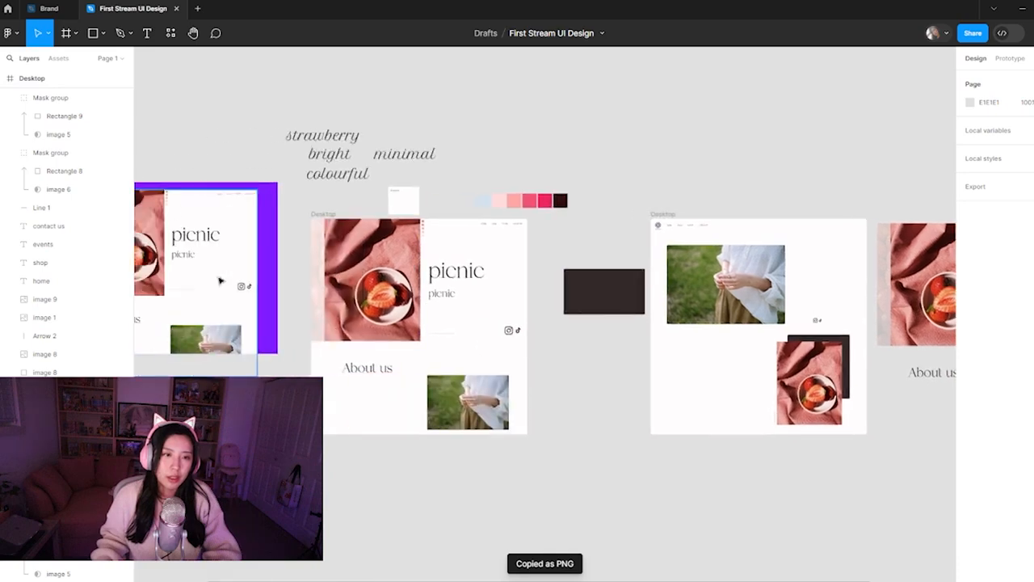
{"action": "left_click_drag", "start_coordinate": [146, 209], "coordinate": [297, 222]}
{"action": "left_click", "coordinate": [268, 261]}
{"action": "key", "text": "ctrl+v"}
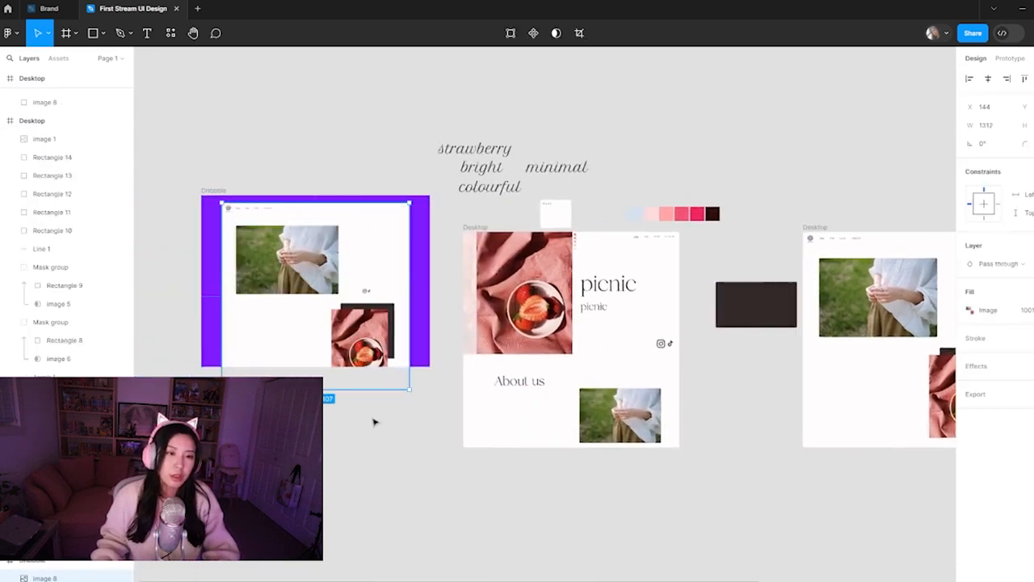
{"action": "left_click", "coordinate": [396, 464]}
Move the spare dark rectangle from between the Desktop frames to above them, and bring the alternative Desktop frame closer to the first one
{"action": "scroll", "coordinate": [440, 471], "scroll_direction": "right", "scroll_amount": 5}
{"action": "left_click_drag", "start_coordinate": [575, 315], "coordinate": [578, 168]}
{"action": "left_click_drag", "start_coordinate": [631, 233], "coordinate": [513, 233]}
Move the loose strawberry photo, picnic titles and About us text together closer to the alternative Desktop frame
{"action": "scroll", "coordinate": [548, 352], "scroll_direction": "right", "scroll_amount": 2}
{"action": "scroll", "coordinate": [548, 352], "scroll_direction": "right", "scroll_amount": 2}
{"action": "left_click_drag", "start_coordinate": [691, 205], "coordinate": [889, 493]}
{"action": "left_click_drag", "start_coordinate": [809, 353], "coordinate": [696, 353]}
{"action": "scroll", "coordinate": [697, 353], "scroll_direction": "left", "scroll_amount": 3}
{"action": "left_click", "coordinate": [428, 501]}
{"action": "scroll", "coordinate": [470, 483], "scroll_direction": "left", "scroll_amount": 5}
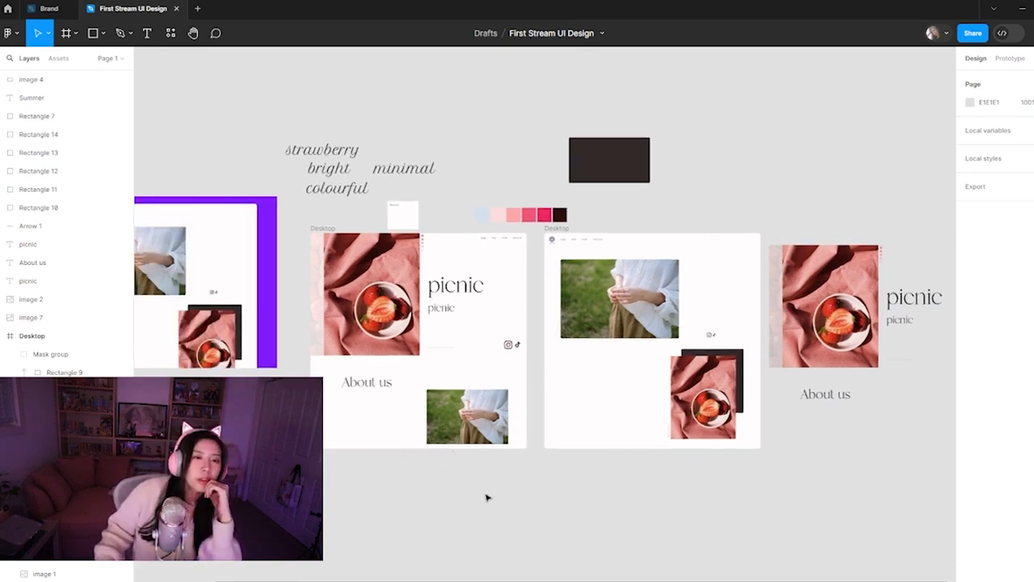
Raise the grass photo slightly in the alternative Desktop frame, closer to the navigation links
{"action": "left_click_drag", "start_coordinate": [640, 316], "coordinate": [640, 308]}
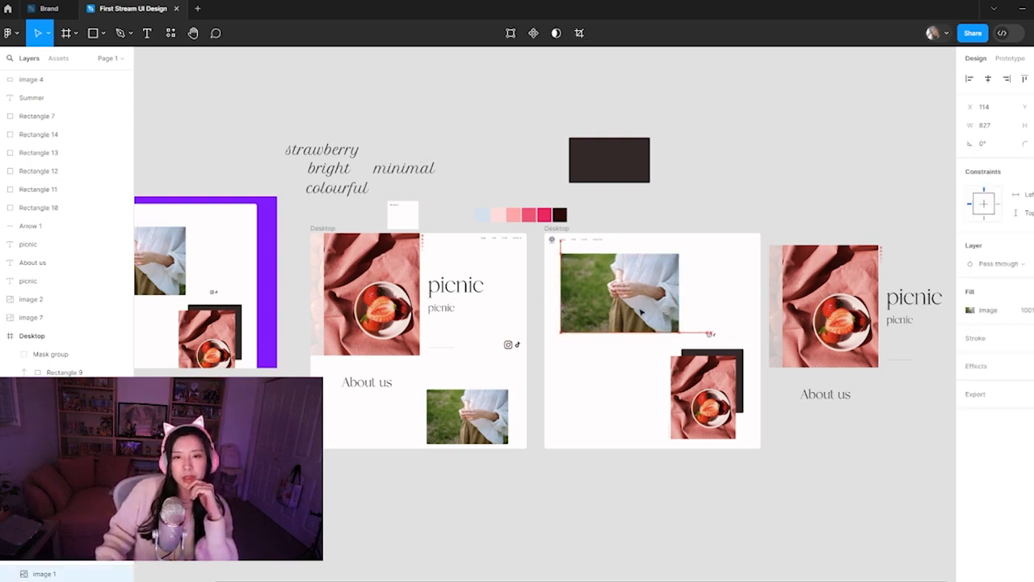
{"action": "left_click", "coordinate": [617, 505]}
{"action": "mouse_move", "coordinate": [493, 581]}
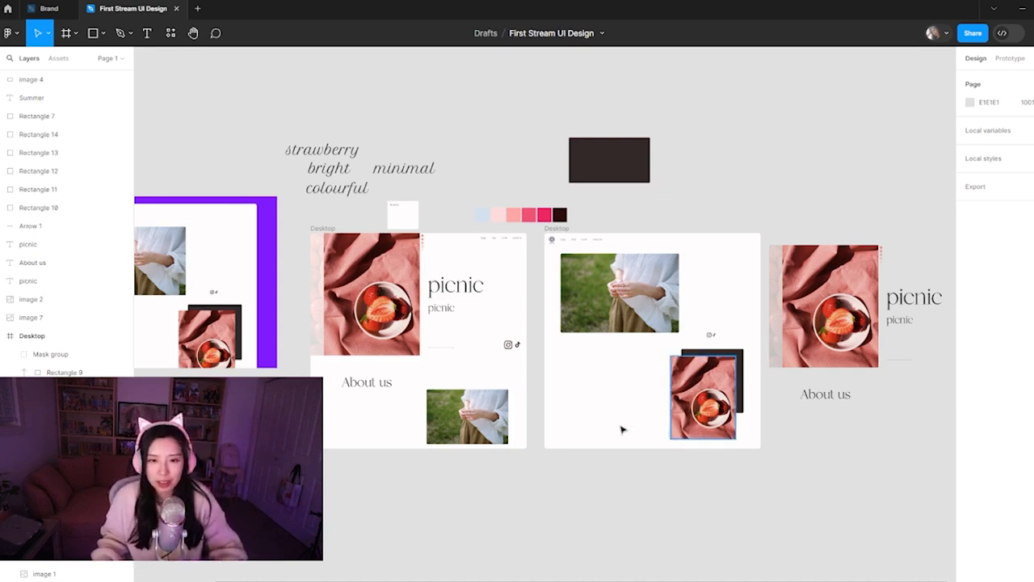
{"action": "scroll", "coordinate": [497, 359], "scroll_direction": "up", "scroll_amount": 3}
{"action": "scroll", "coordinate": [562, 386], "scroll_direction": "down", "scroll_amount": 3}
{"action": "left_click_drag", "start_coordinate": [640, 378], "coordinate": [566, 446]}
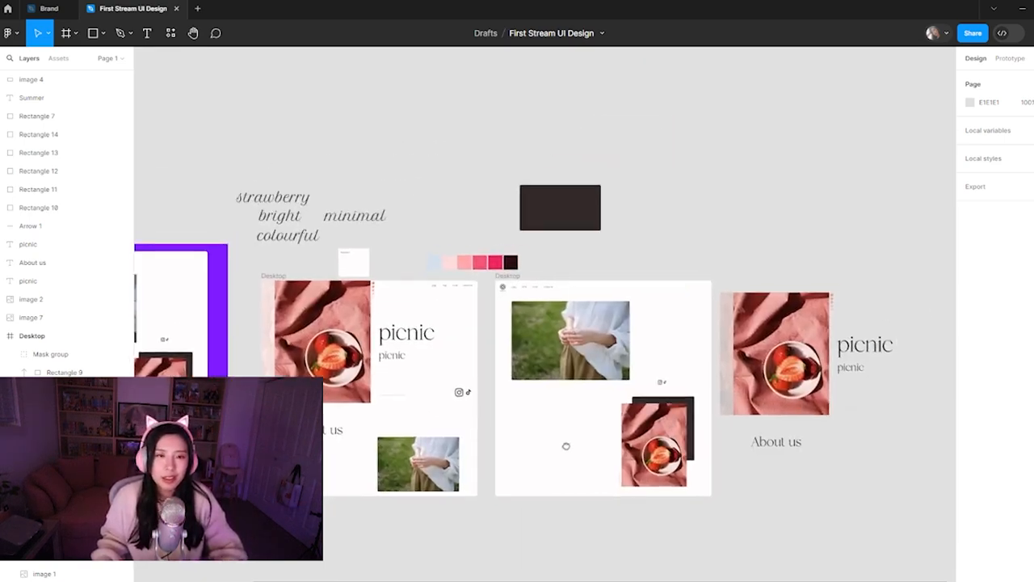
{"action": "left_click_drag", "start_coordinate": [893, 463], "coordinate": [729, 287]}
{"action": "left_click", "coordinate": [734, 250]}
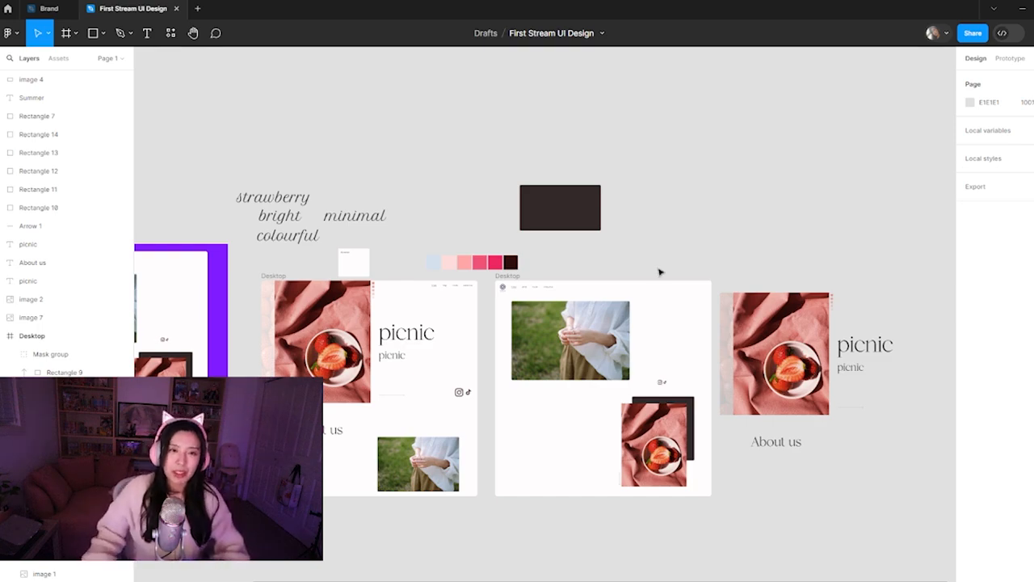
{"action": "scroll", "coordinate": [556, 288], "scroll_direction": "up", "scroll_amount": 3}
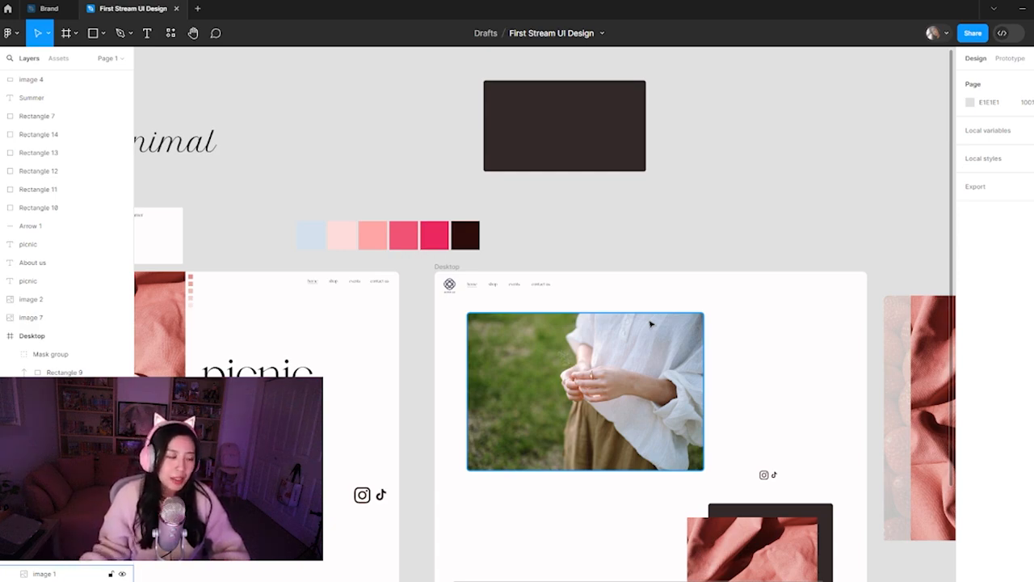
{"action": "left_click", "coordinate": [706, 234]}
{"action": "scroll", "coordinate": [764, 399], "scroll_direction": "down", "scroll_amount": 2}
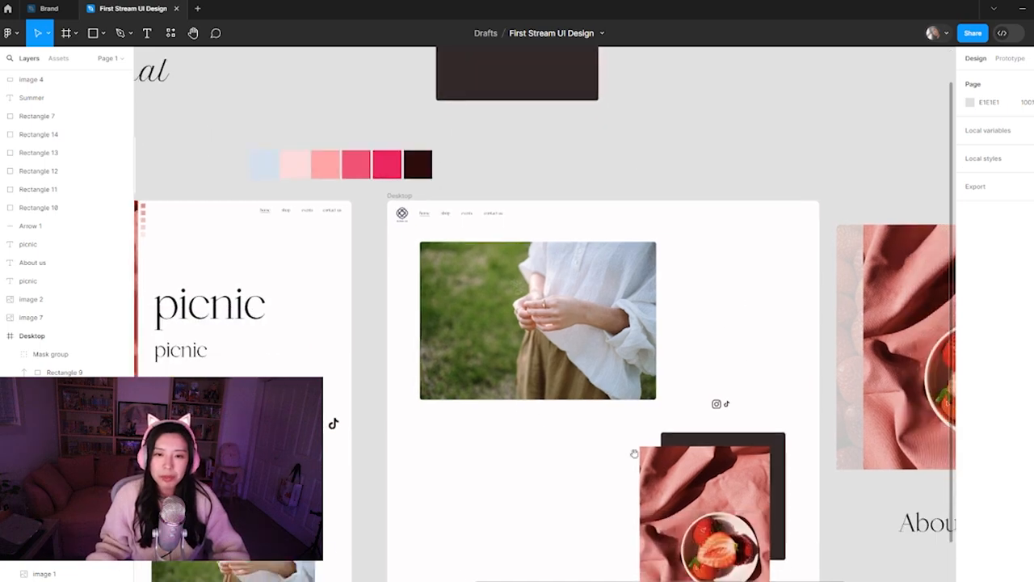
{"action": "scroll", "coordinate": [521, 451], "scroll_direction": "down", "scroll_amount": 3, "text": "ctrl"}
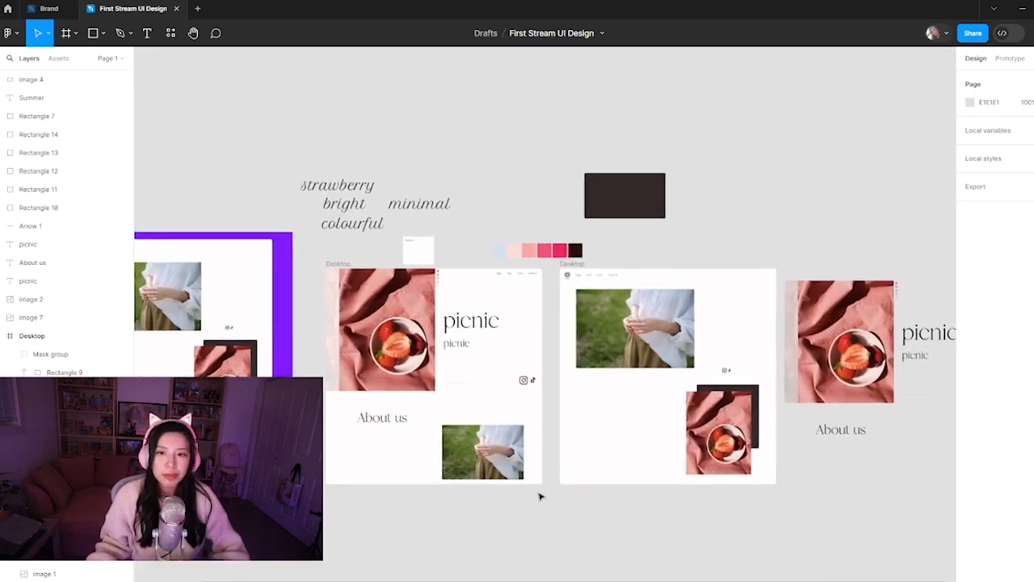
{"action": "left_click_drag", "start_coordinate": [663, 520], "coordinate": [626, 540]}
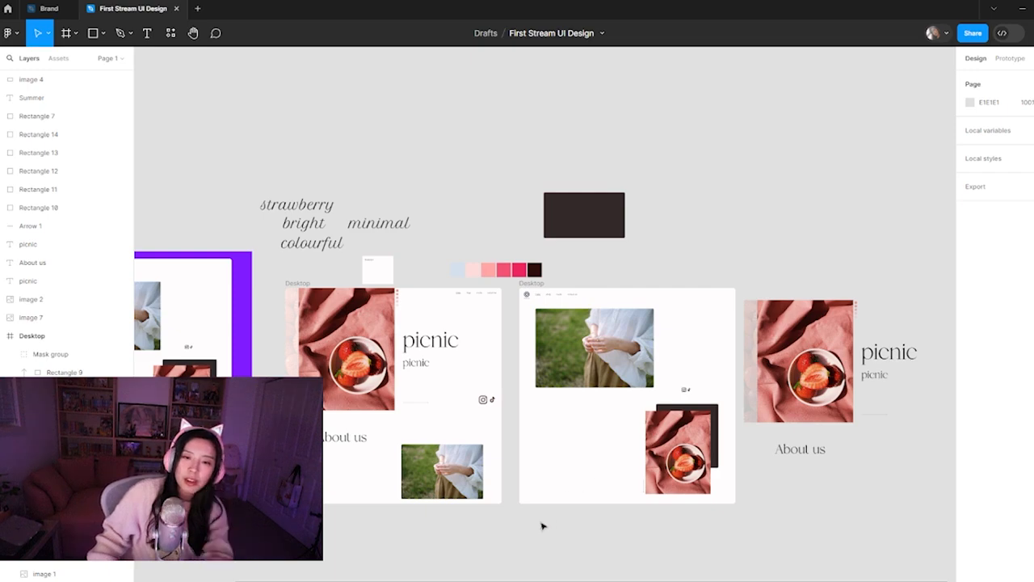
{"action": "left_click_drag", "start_coordinate": [346, 548], "coordinate": [350, 570]}
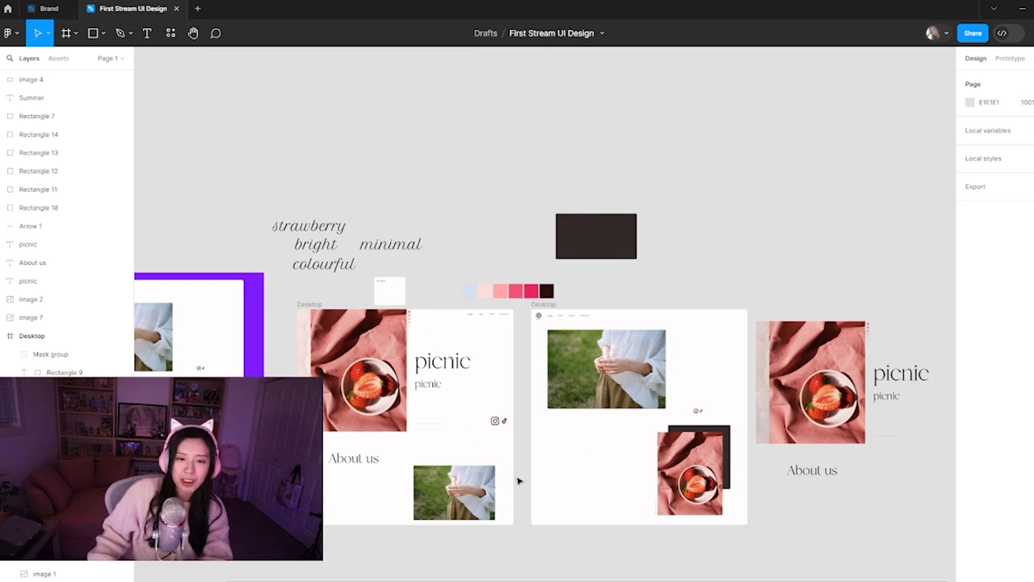
{"action": "scroll", "coordinate": [524, 477], "scroll_direction": "up", "scroll_amount": 5, "text": "ctrl"}
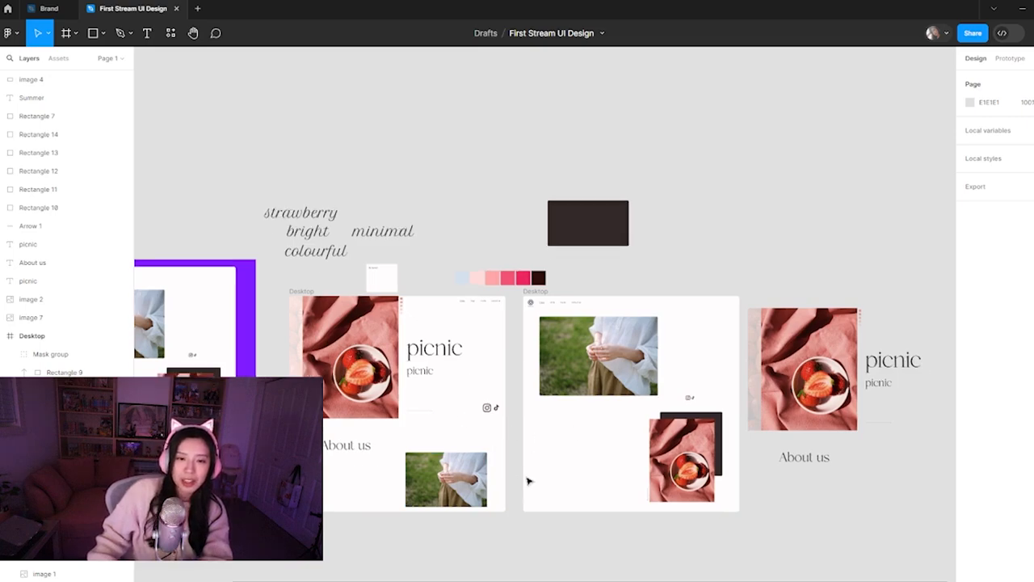
{"action": "left_click_drag", "start_coordinate": [531, 483], "coordinate": [608, 296]}
{"action": "left_click_drag", "start_coordinate": [584, 429], "coordinate": [621, 446]}
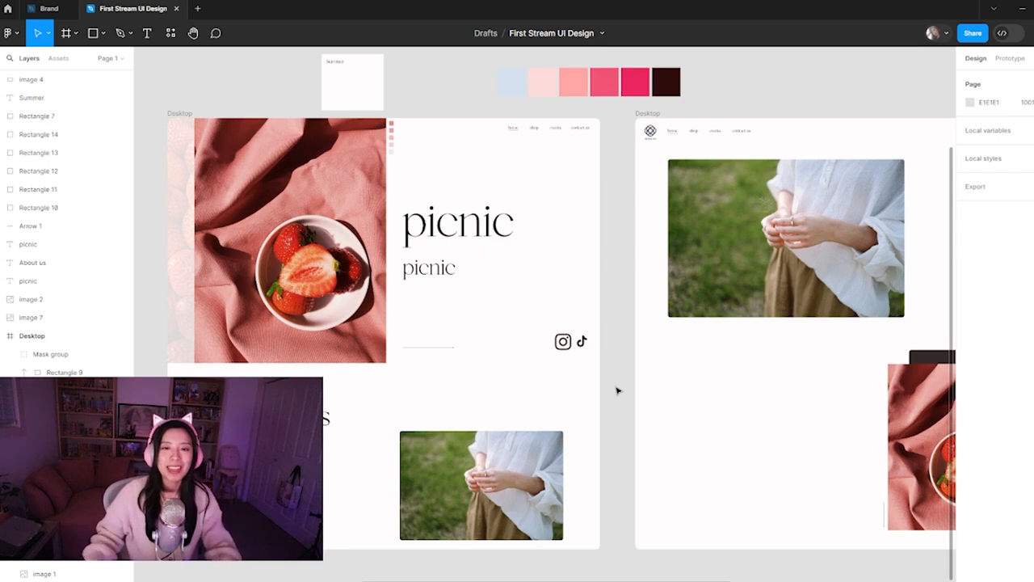
{"action": "key", "text": "minus"}
{"action": "left_click_drag", "start_coordinate": [628, 429], "coordinate": [581, 458]}
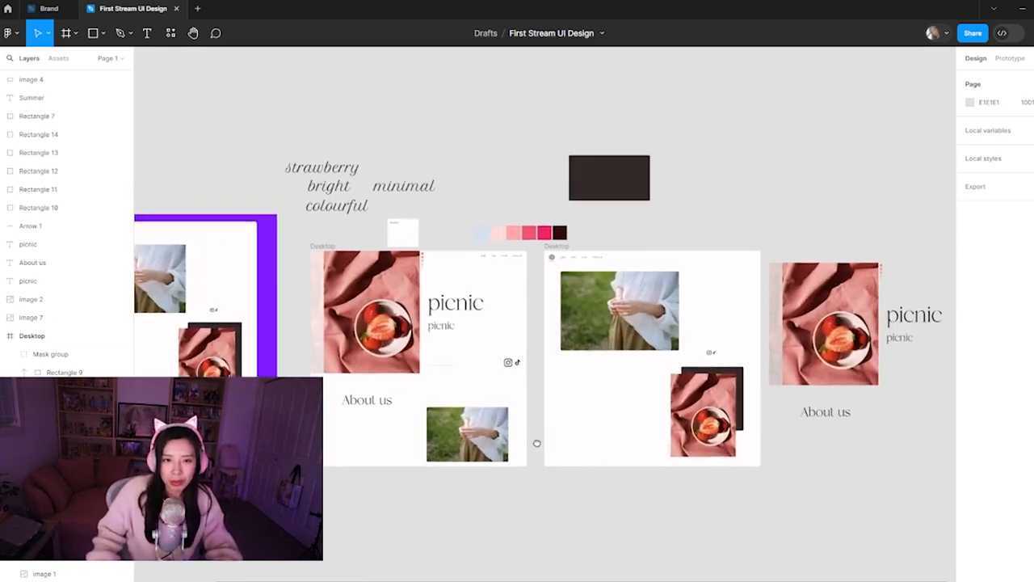
{"action": "left_click_drag", "start_coordinate": [542, 429], "coordinate": [536, 458]}
{"action": "scroll", "coordinate": [379, 438], "scroll_direction": "up", "scroll_amount": 2}
{"action": "left_click_drag", "start_coordinate": [460, 474], "coordinate": [405, 480]}
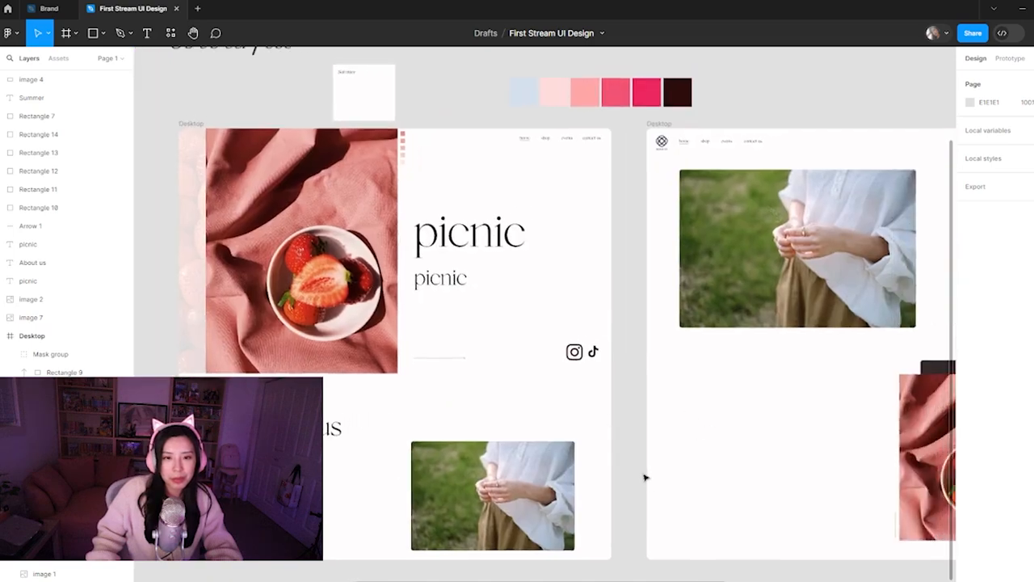
{"action": "left_click_drag", "start_coordinate": [641, 471], "coordinate": [615, 480]}
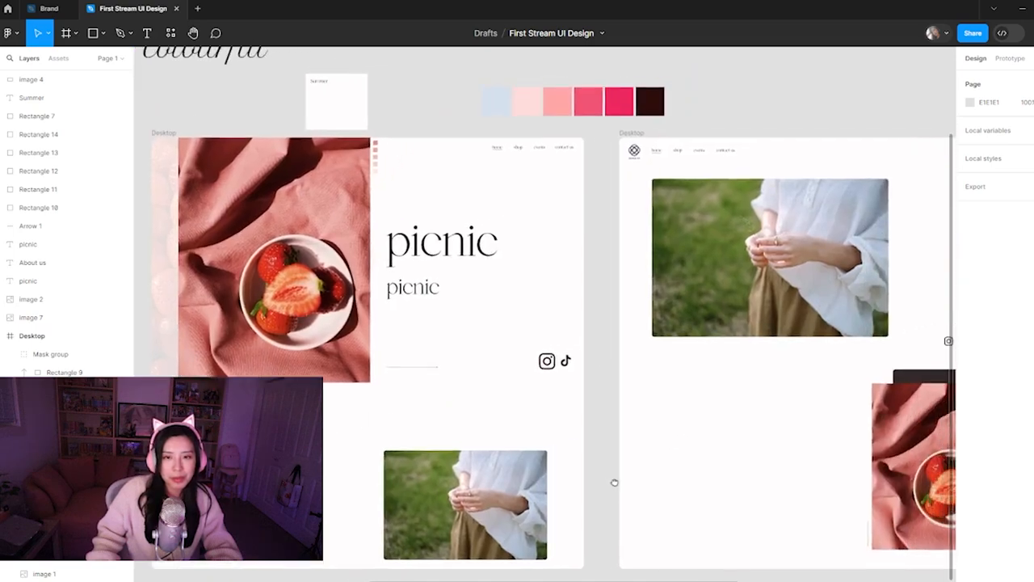
{"action": "scroll", "coordinate": [614, 480], "scroll_direction": "down", "scroll_amount": 1}
{"action": "left_click_drag", "start_coordinate": [712, 487], "coordinate": [571, 510]}
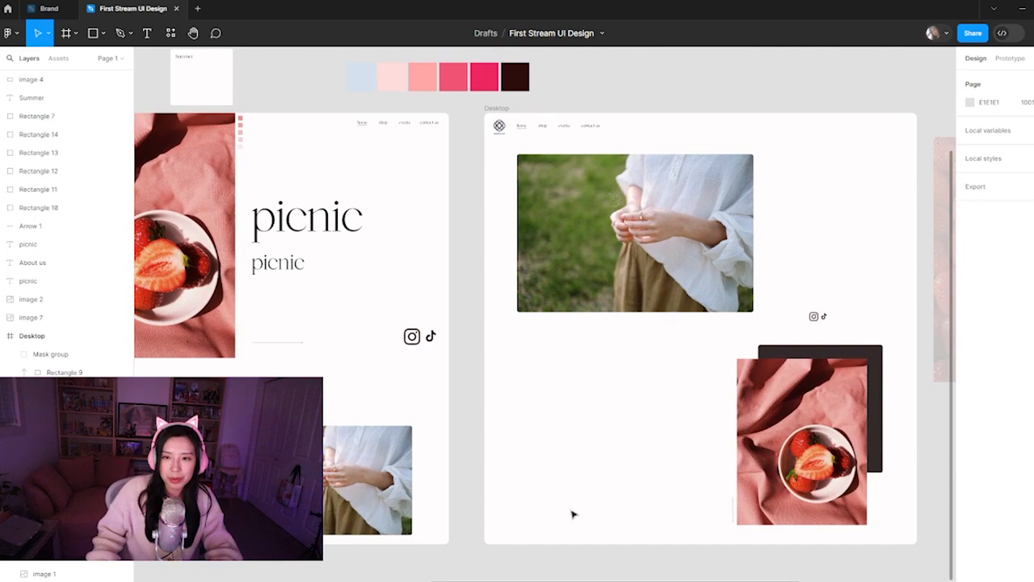
{"action": "key", "text": "ctrl+minus"}
{"action": "left_click_drag", "start_coordinate": [512, 476], "coordinate": [591, 509]}
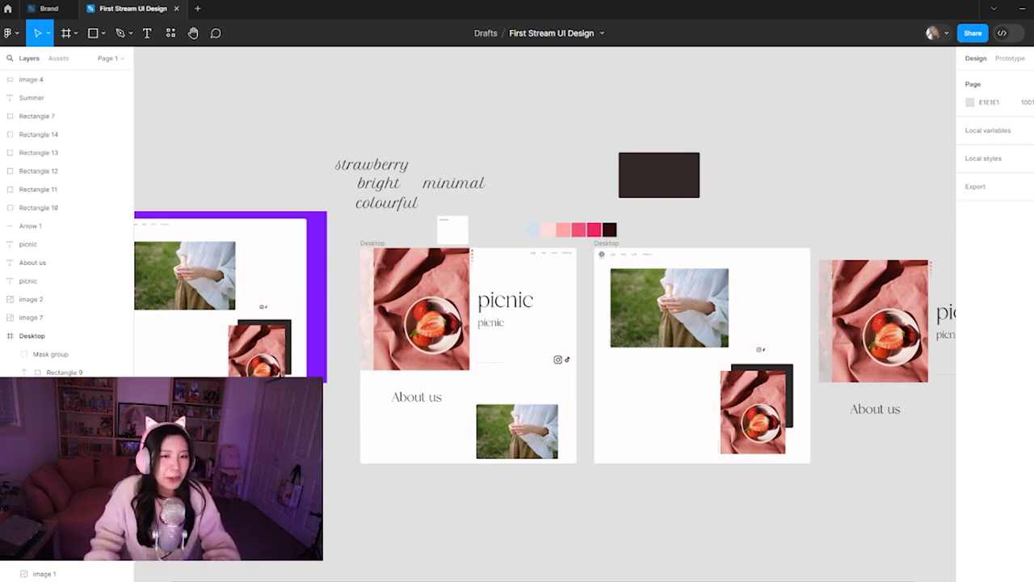
{"action": "scroll", "coordinate": [478, 387], "scroll_direction": "up", "scroll_amount": 3}
{"action": "left_click_drag", "start_coordinate": [538, 394], "coordinate": [445, 423]}
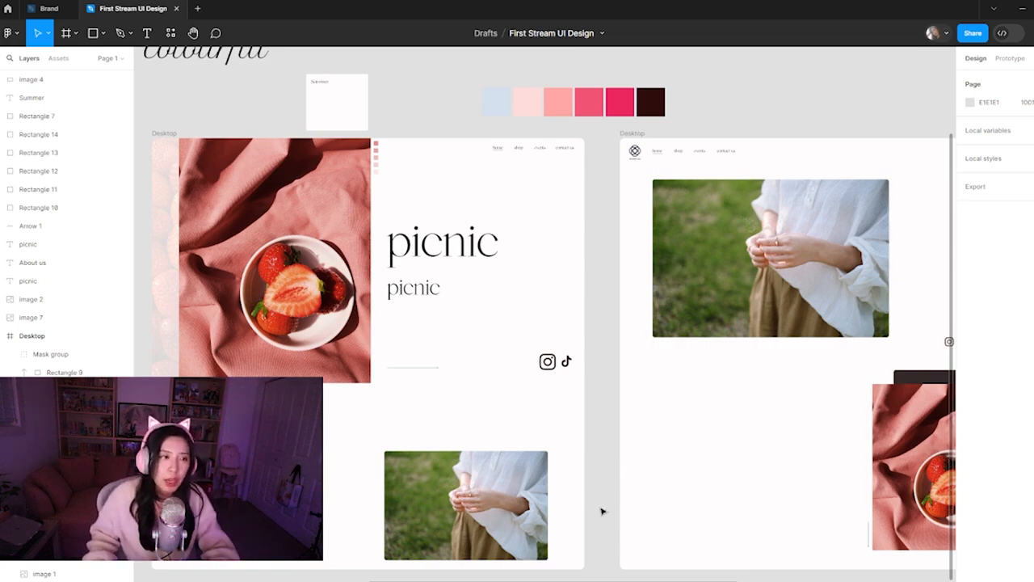
{"action": "scroll", "coordinate": [599, 483], "scroll_direction": "down", "scroll_amount": 2}
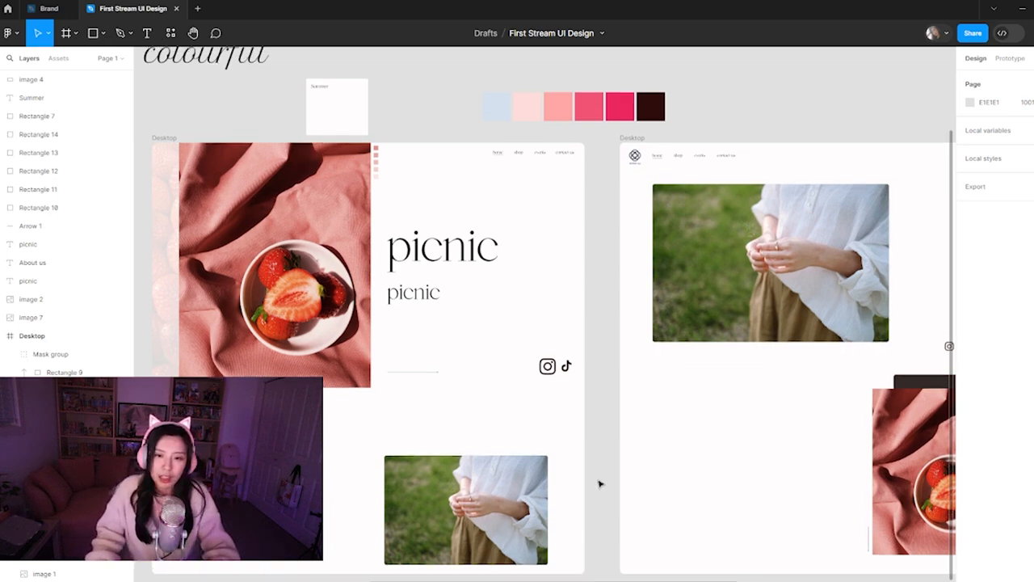